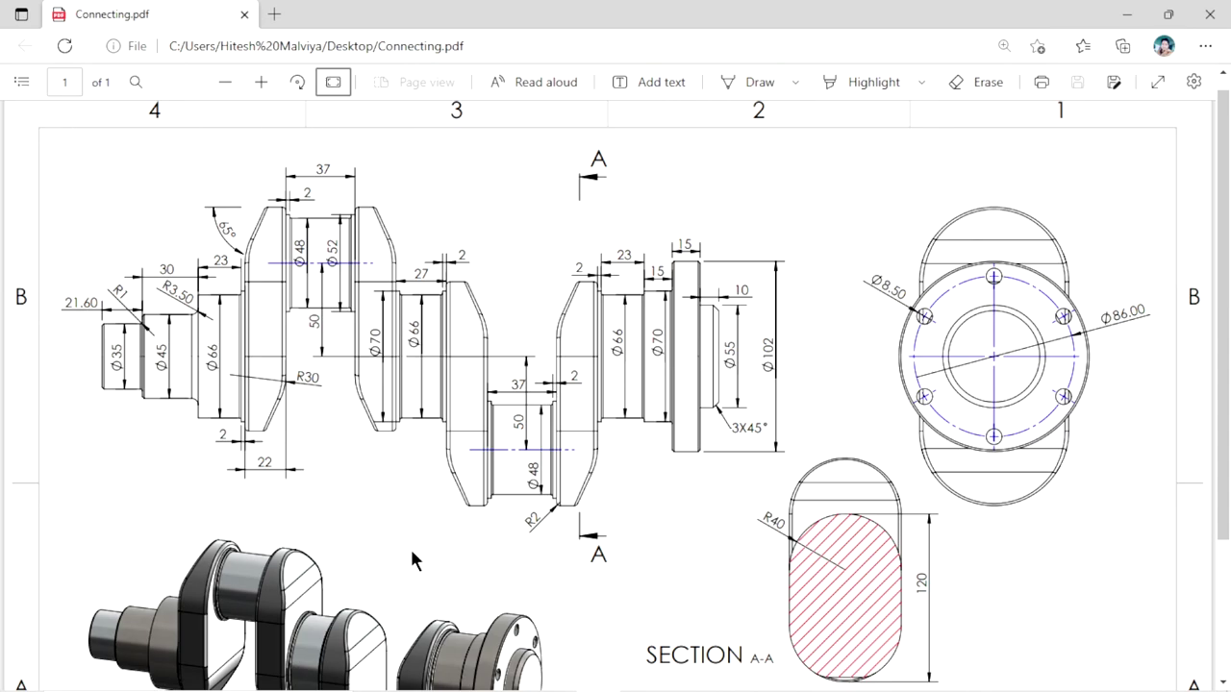
Review the Connecting.pdf crankshaft drawing and show it full screen.
scroll(1058, 375, down, 1)
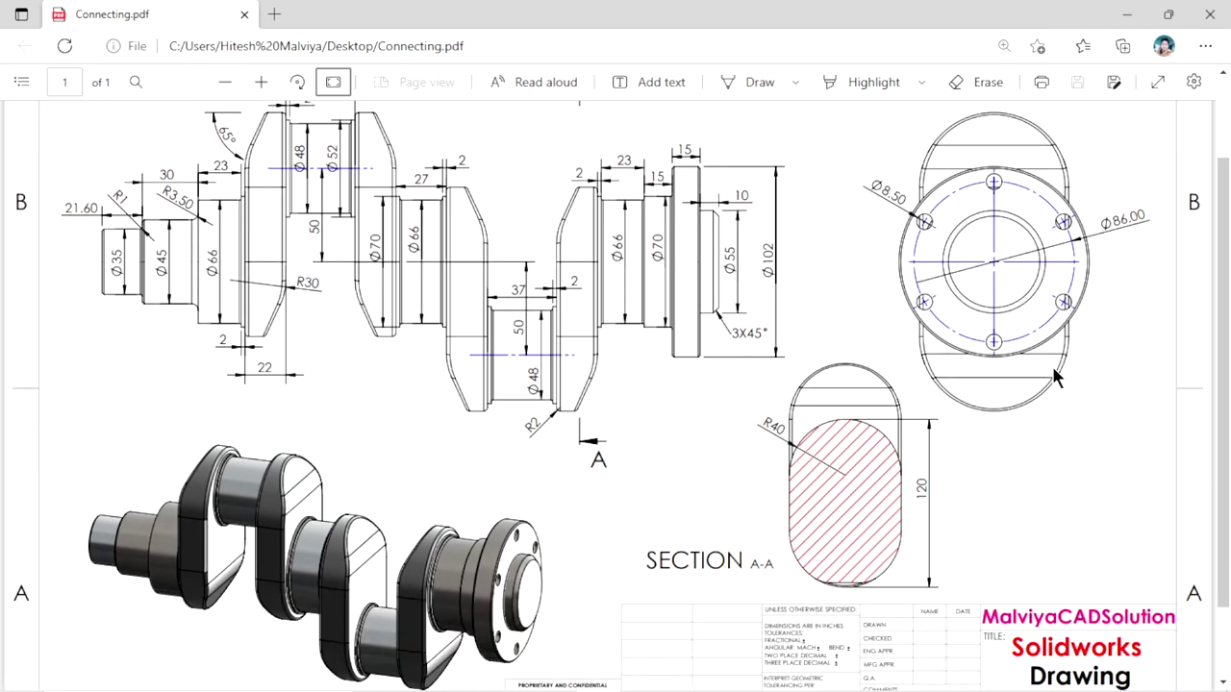
scroll(941, 355, down, 1)
scroll(452, 486, up, 1)
scroll(656, 399, up, 1)
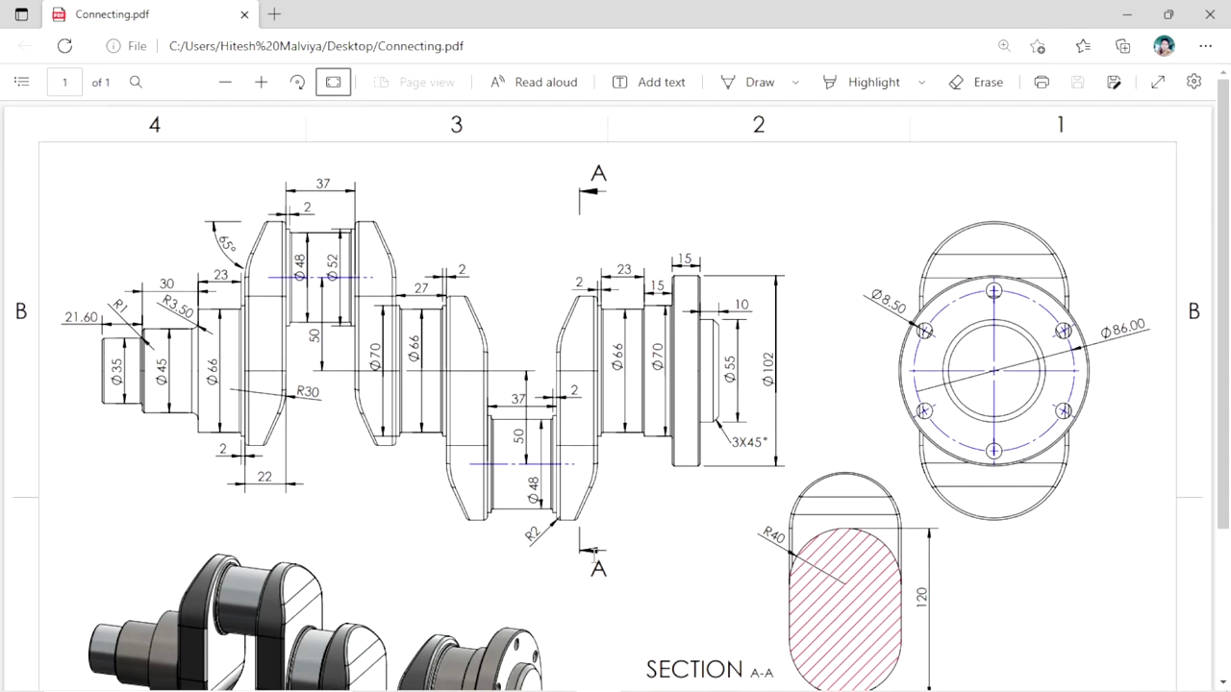
scroll(816, 554, down, 1)
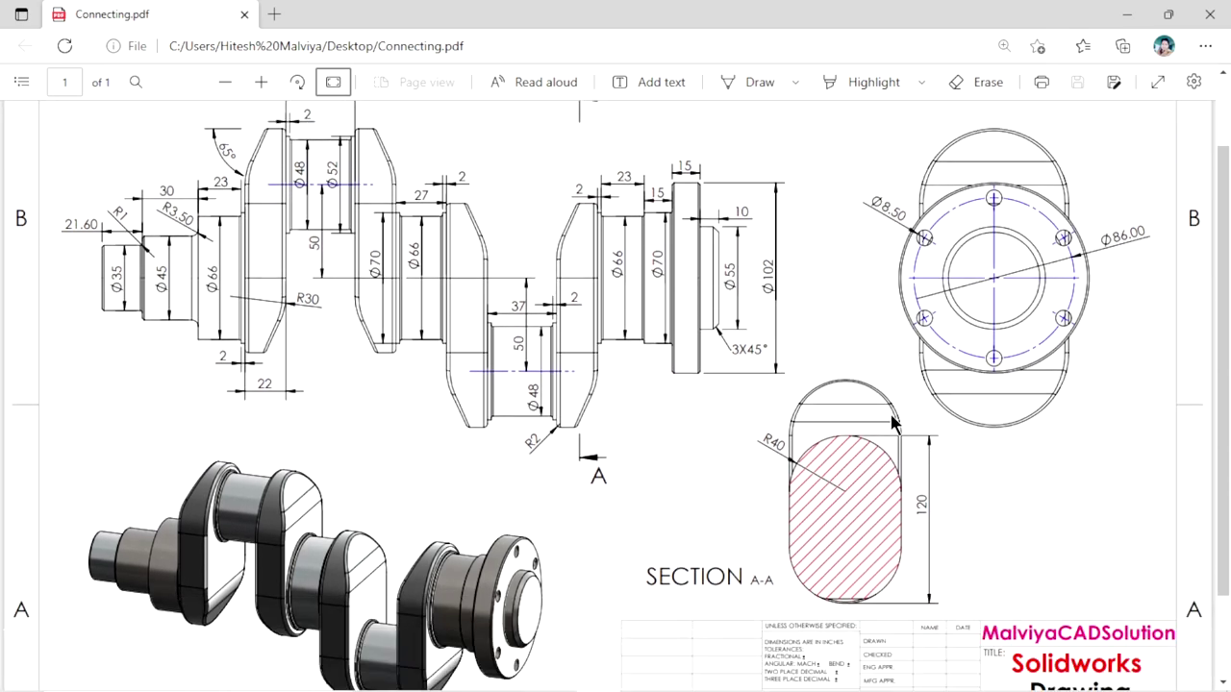
scroll(996, 413, up, 1)
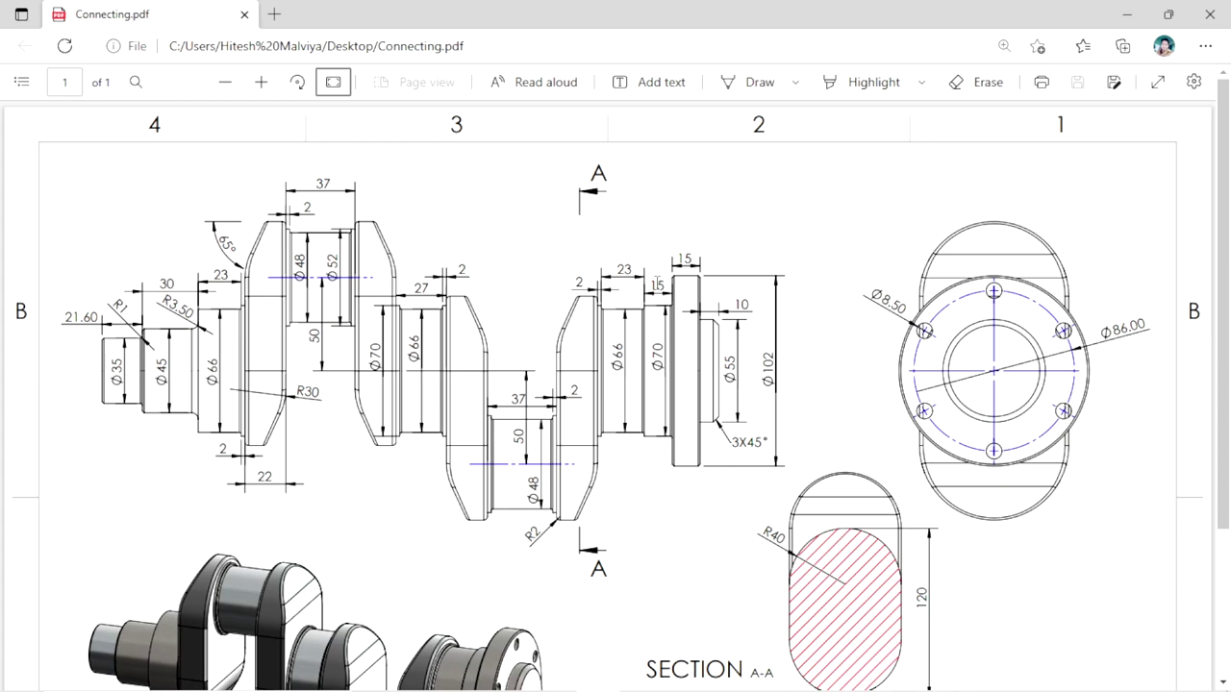
scroll(476, 351, down, 1)
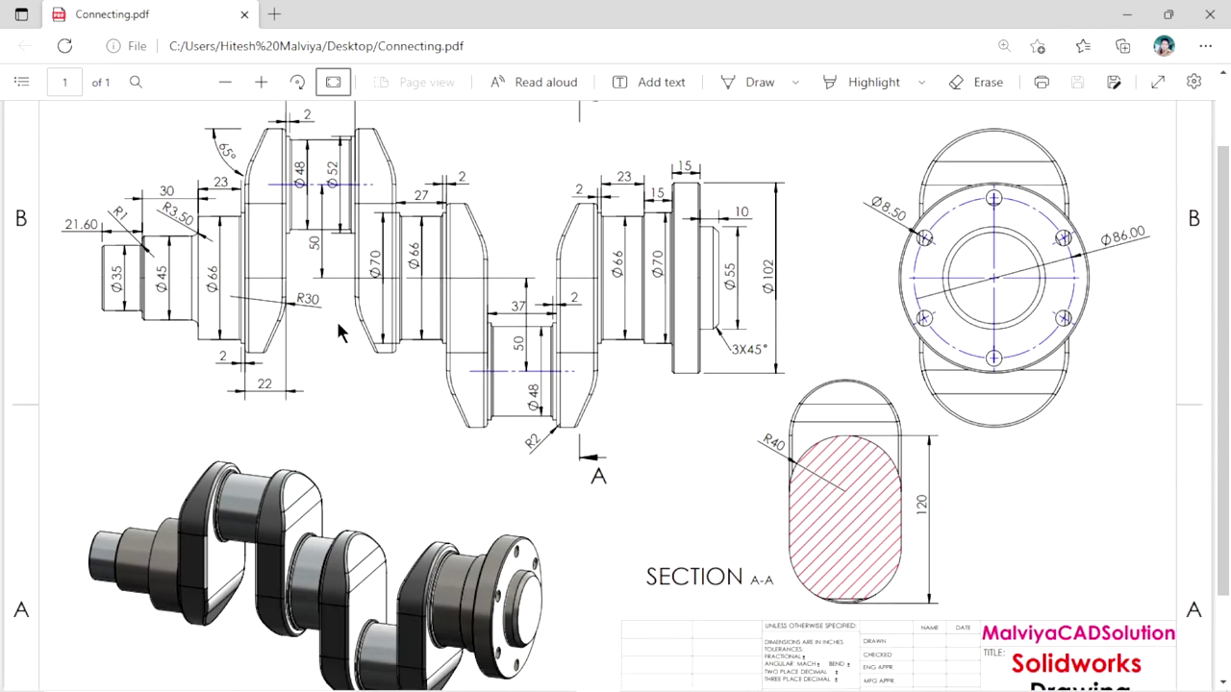
scroll(723, 426, up, 1)
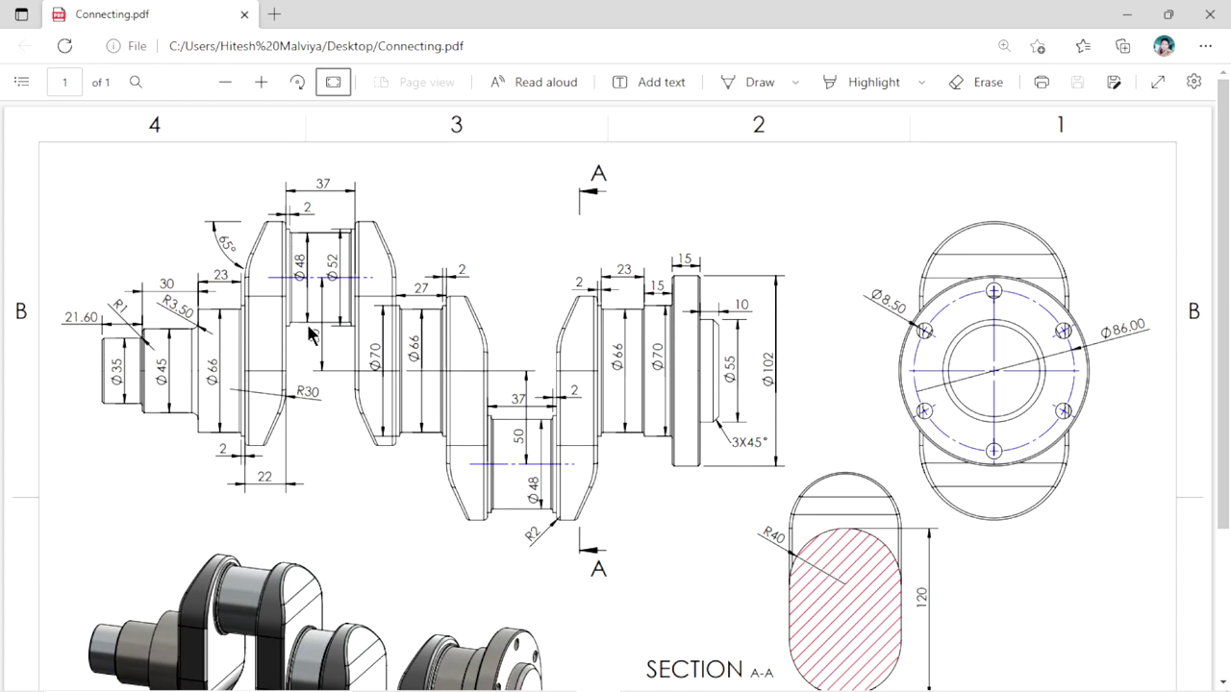
scroll(699, 451, down, 1)
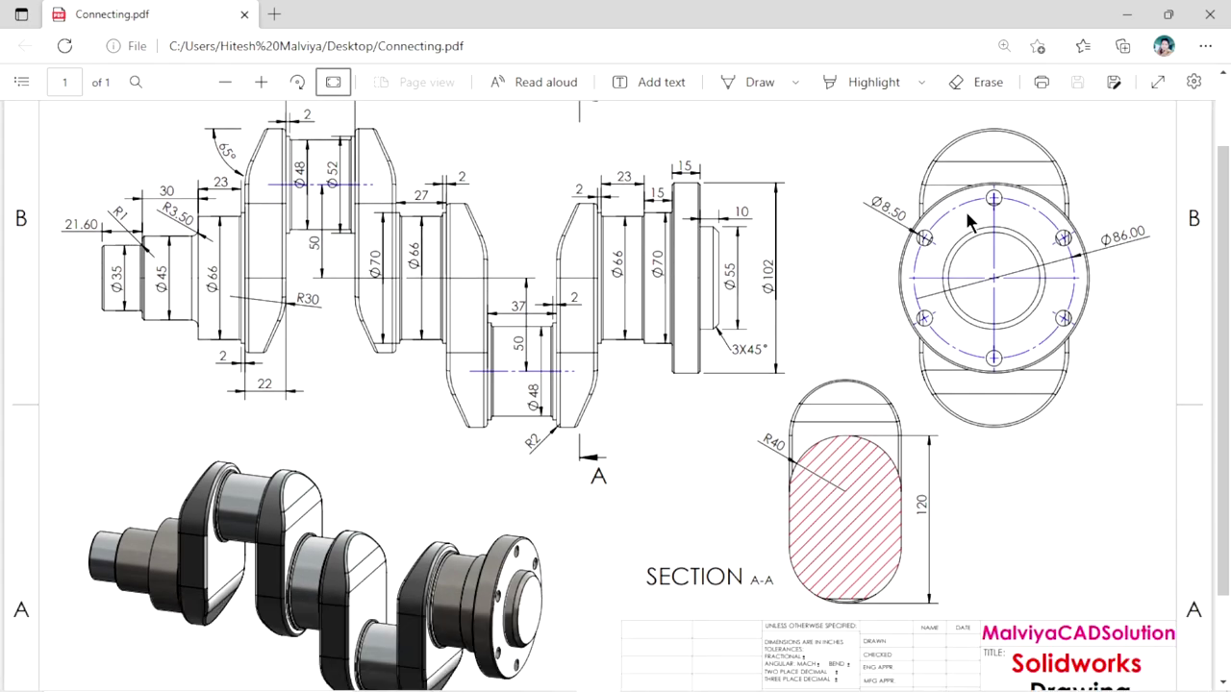
click(1155, 80)
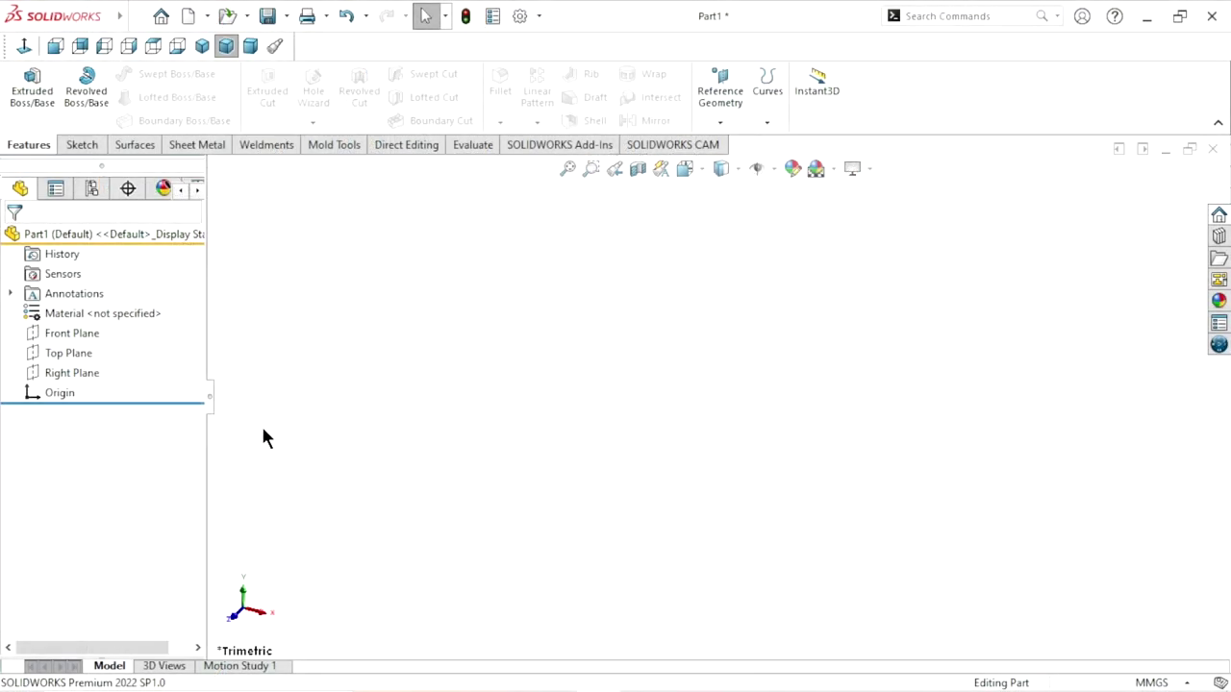
On the Front Plane, draw a horizontal midpoint line centred on the origin.
click(83, 336)
click(85, 298)
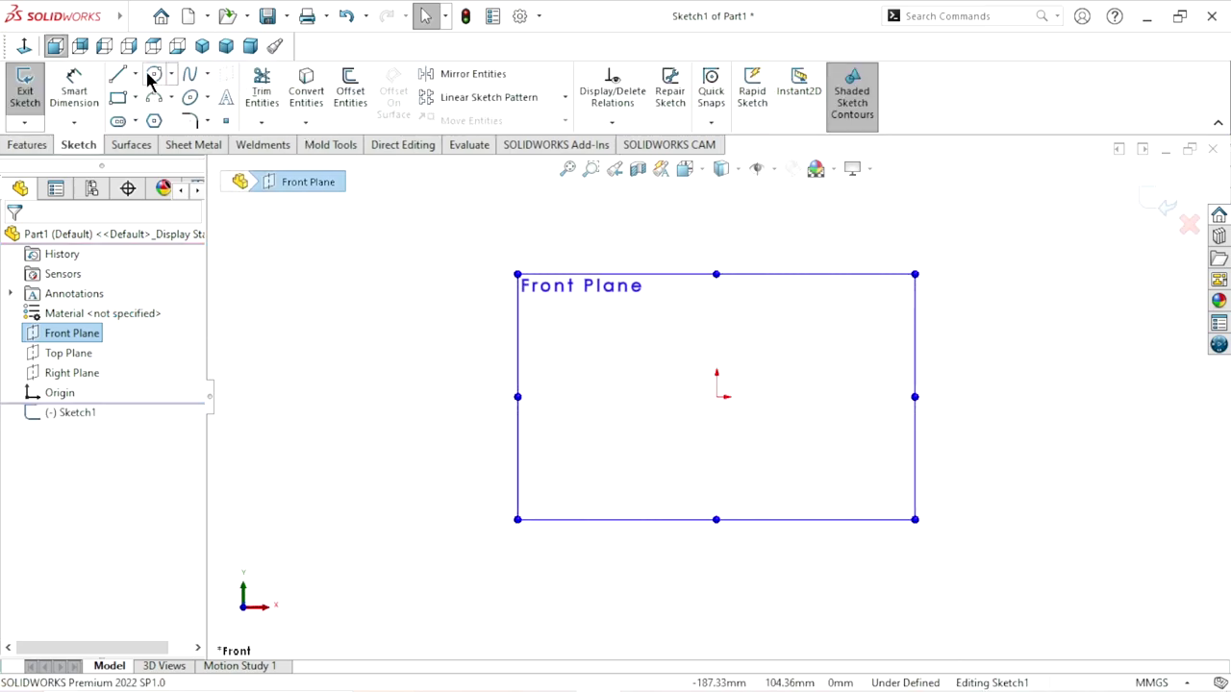
click(137, 77)
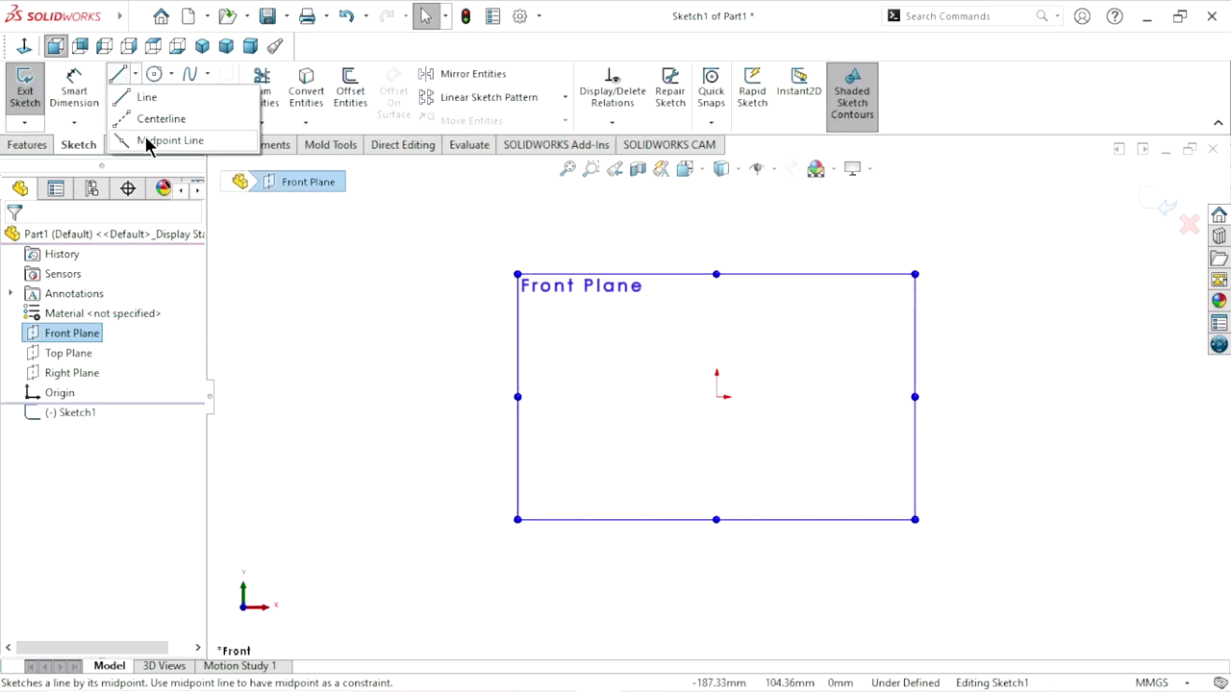
click(147, 142)
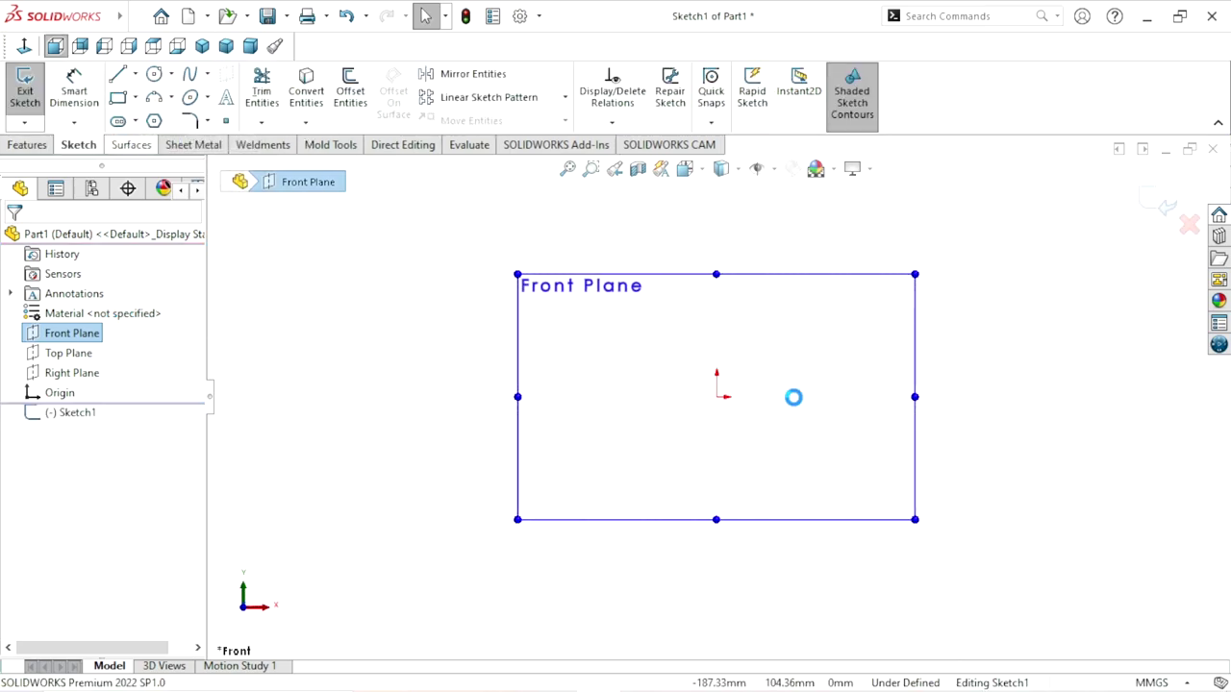
click(718, 397)
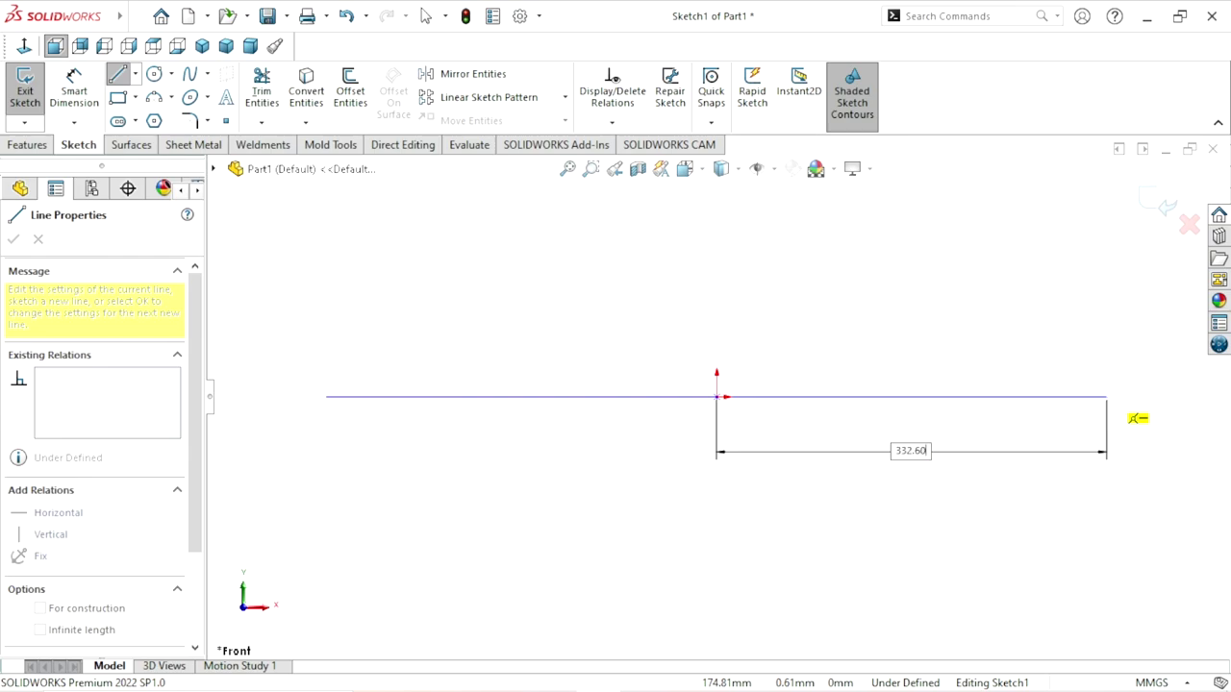
click(1059, 397)
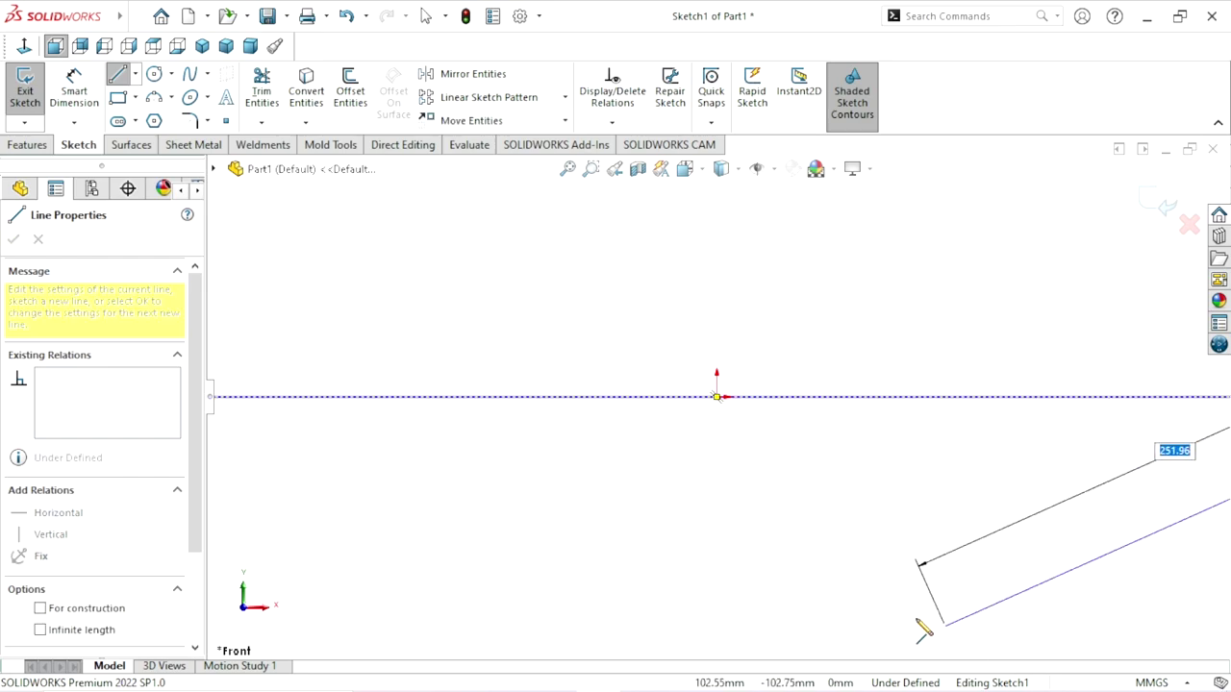
key(Escape)
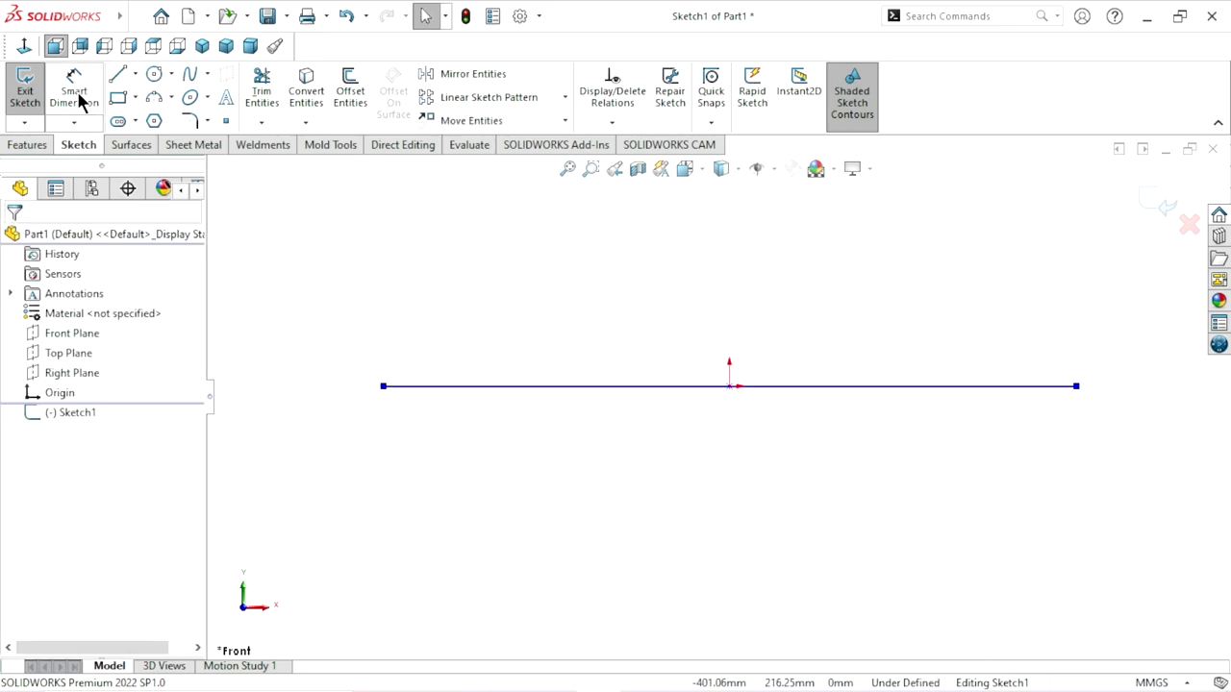
Dimension the horizontal line to 332.60 mm.
key(d)
click(685, 387)
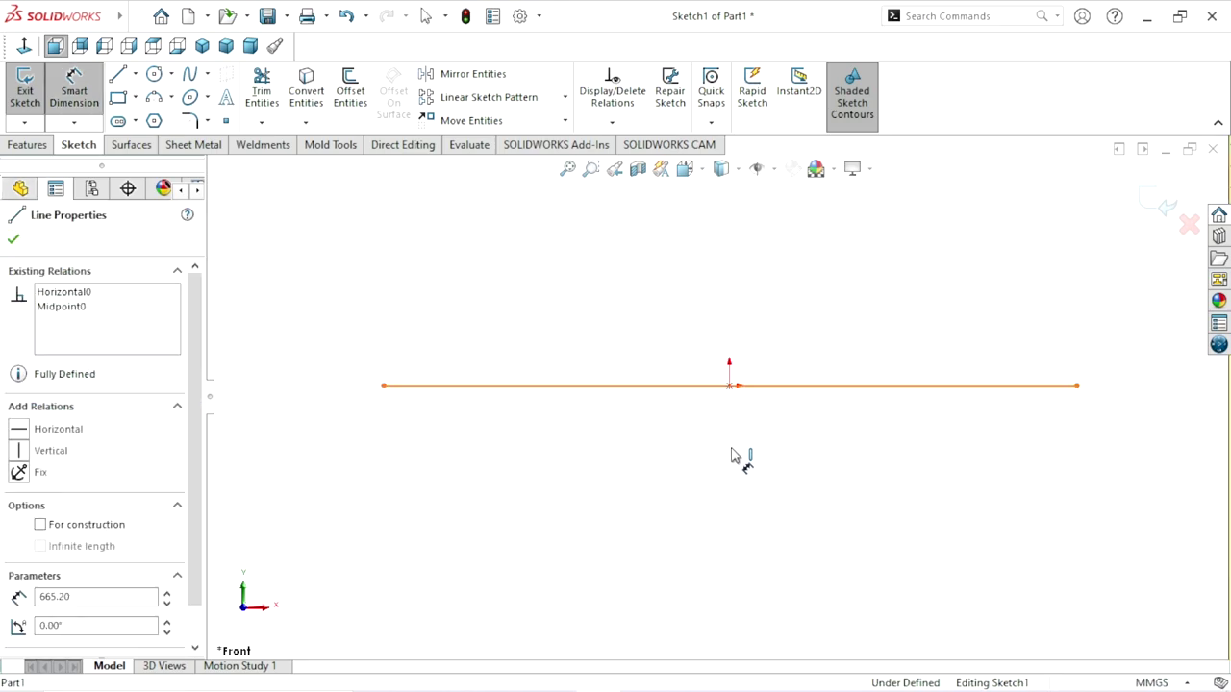
click(735, 473)
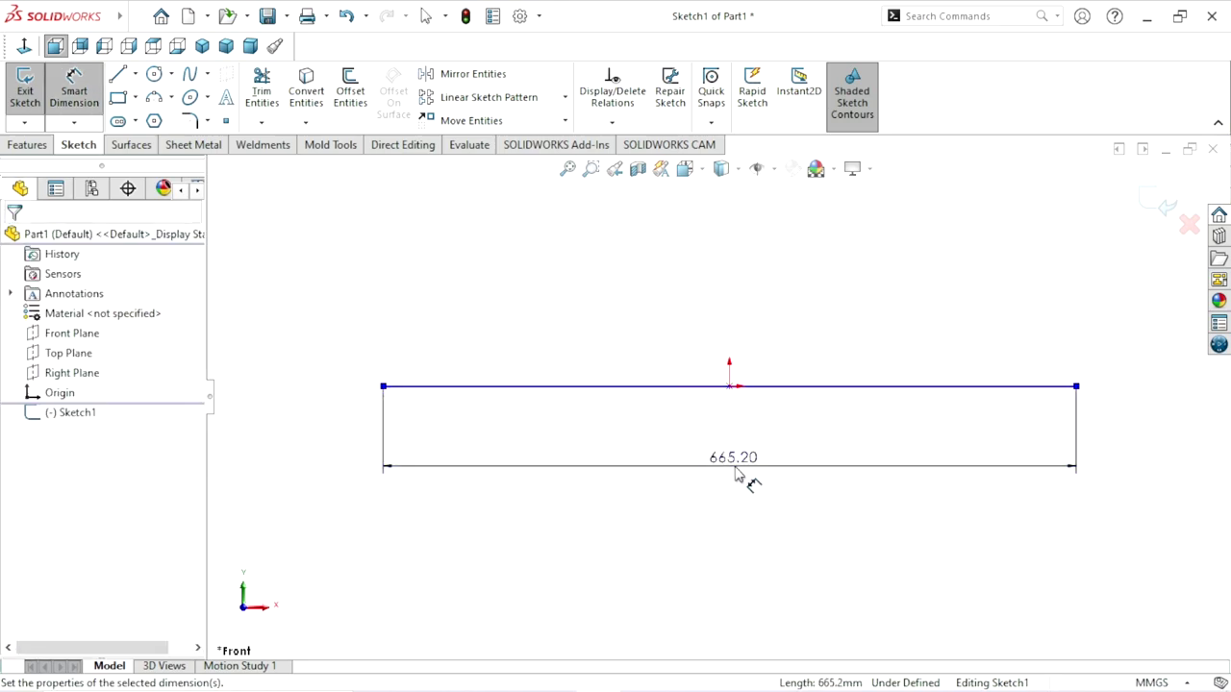
text(332.)
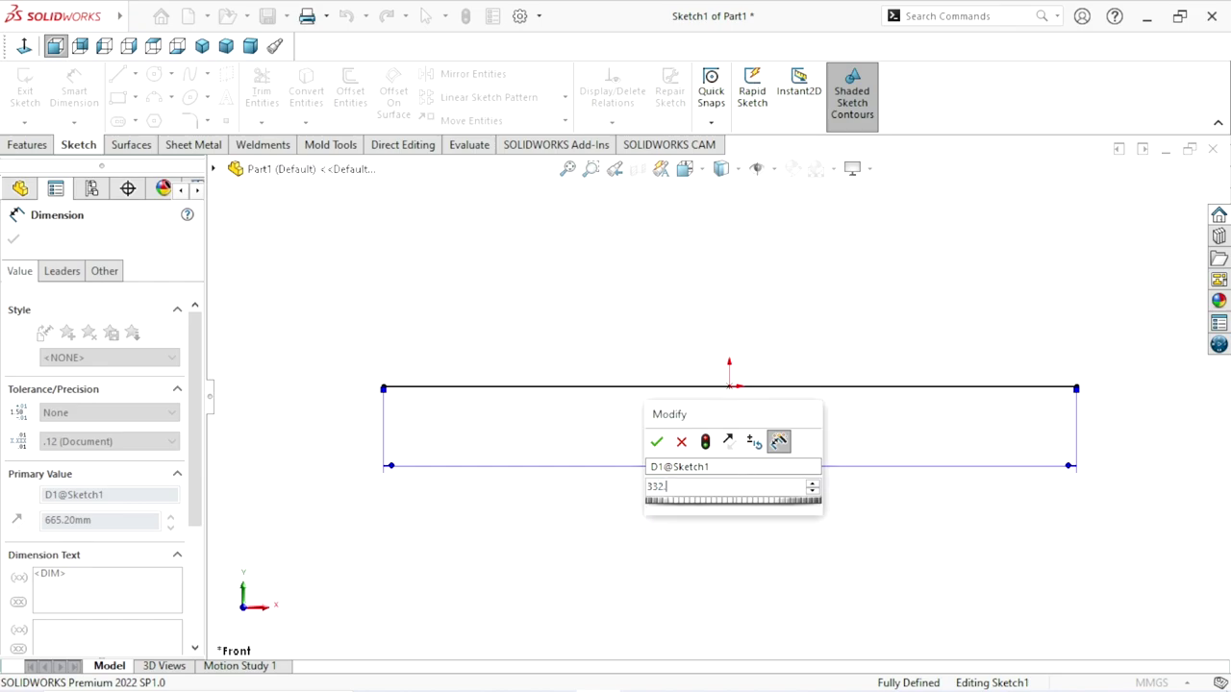
text(60)
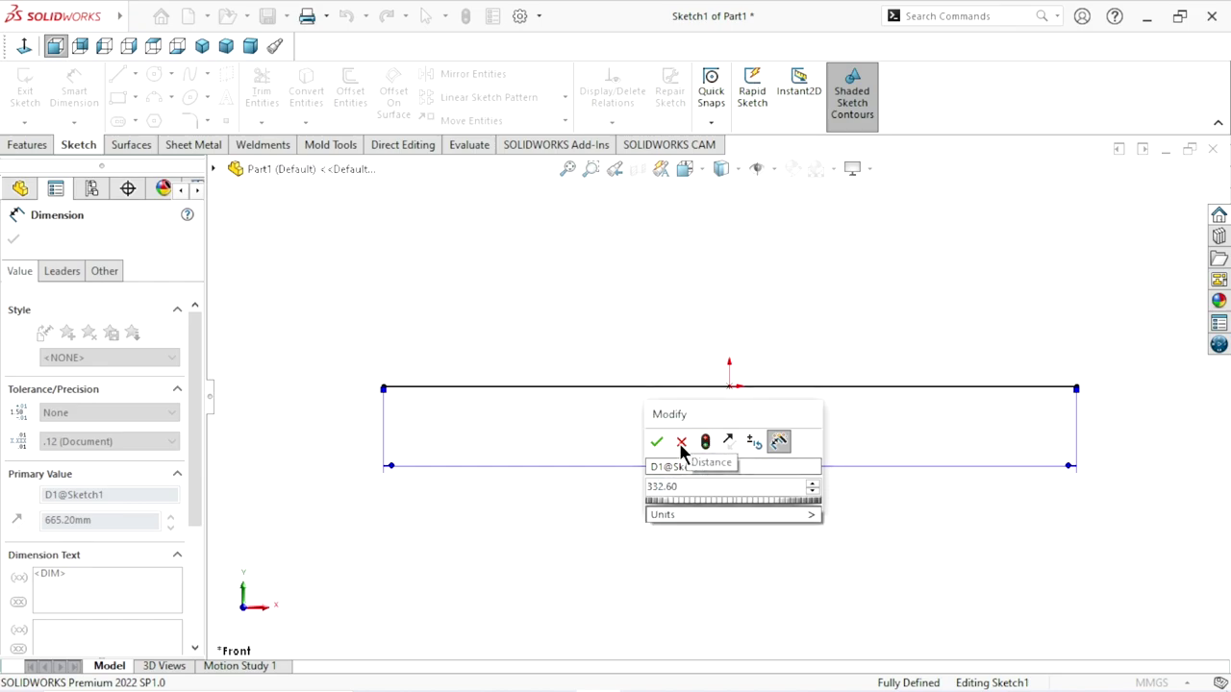
click(656, 441)
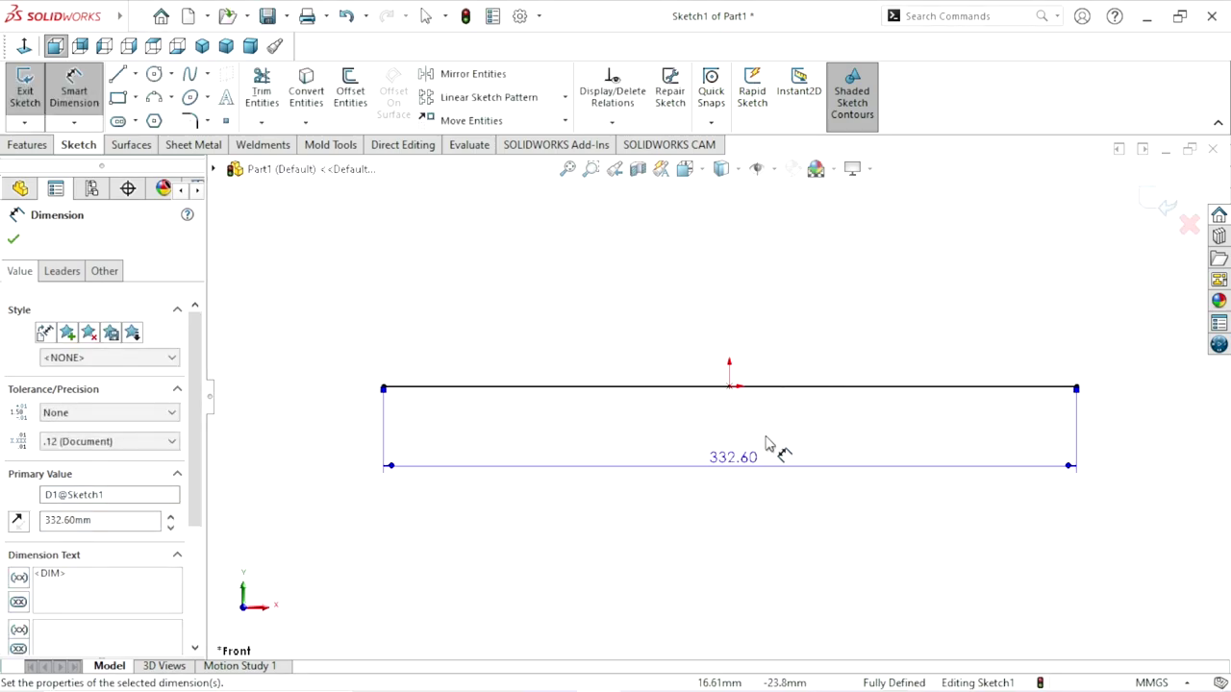
scroll(750, 384, down, 1)
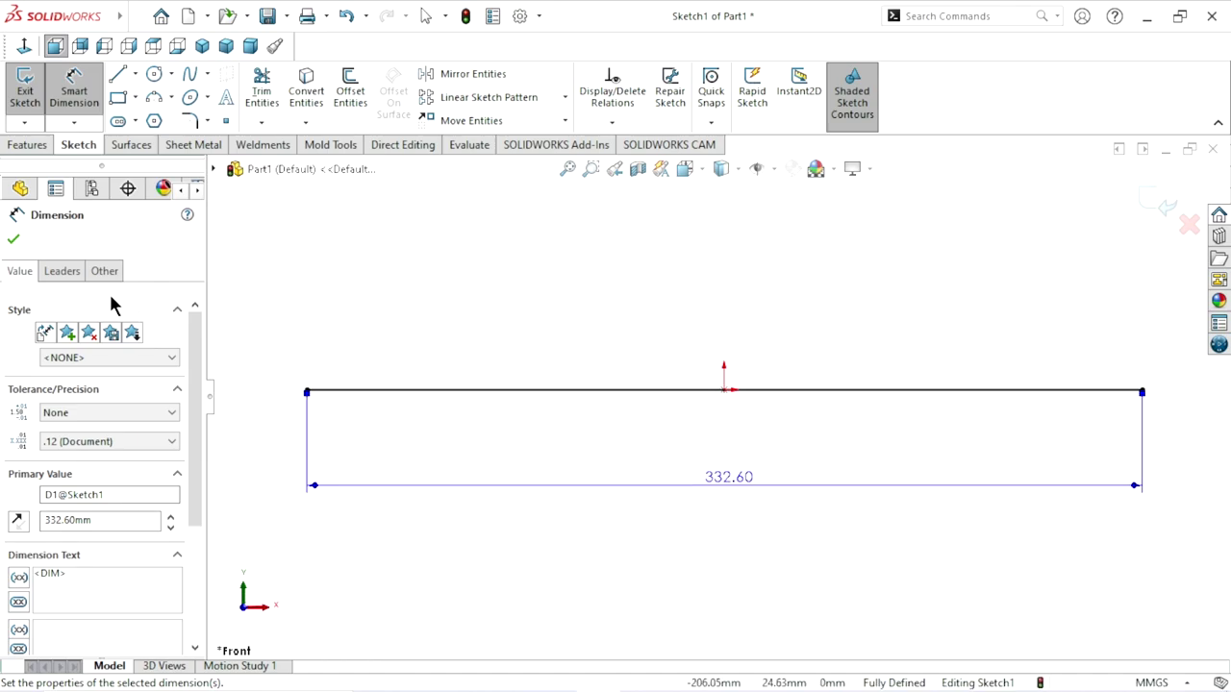
scroll(197, 459, down, 3)
scroll(184, 513, down, 2)
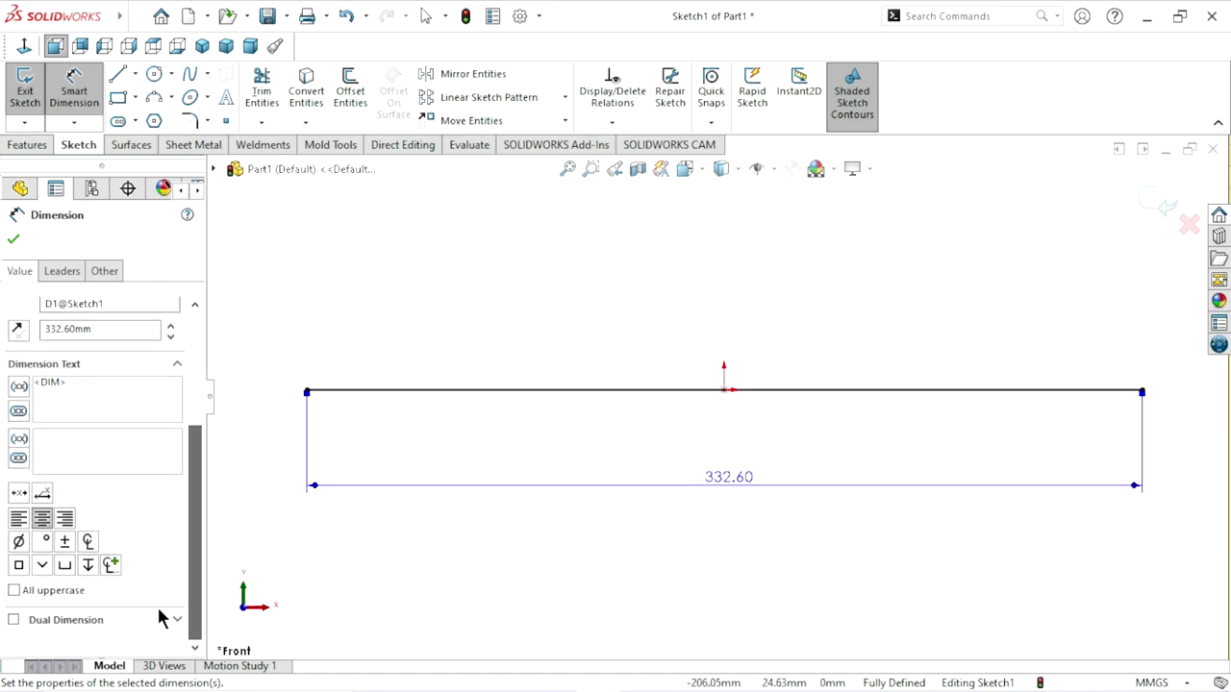
click(13, 240)
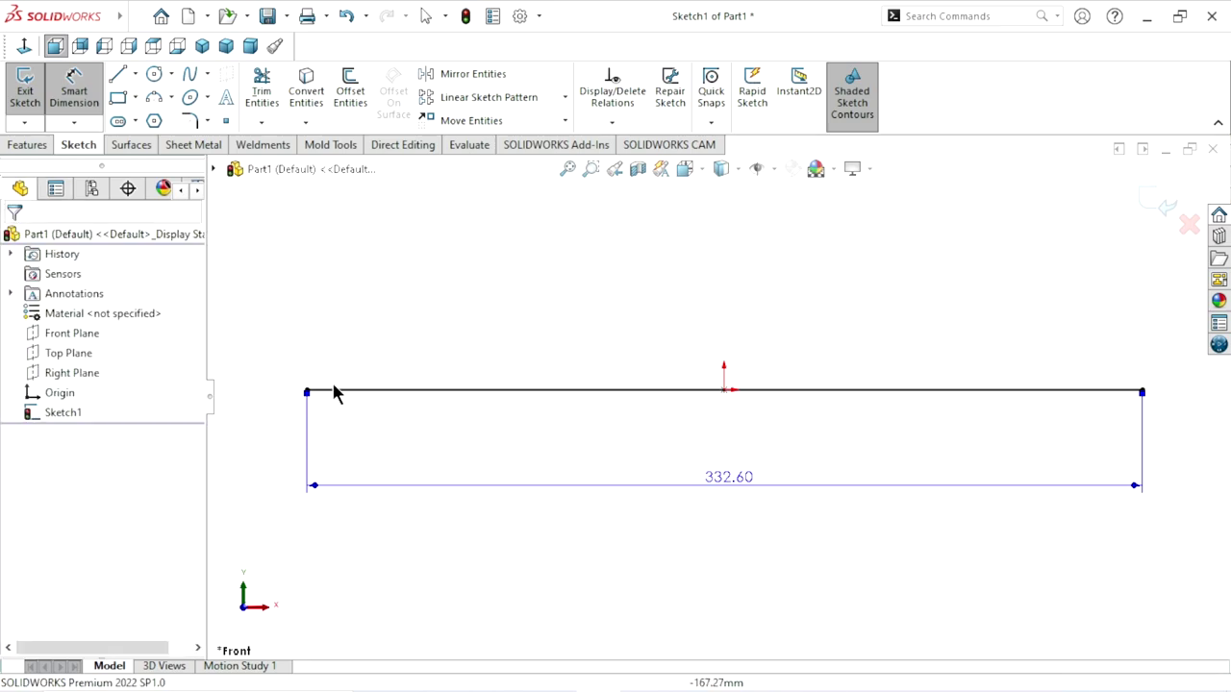
Convert the 332.60 mm line into a construction line.
click(634, 390)
click(39, 524)
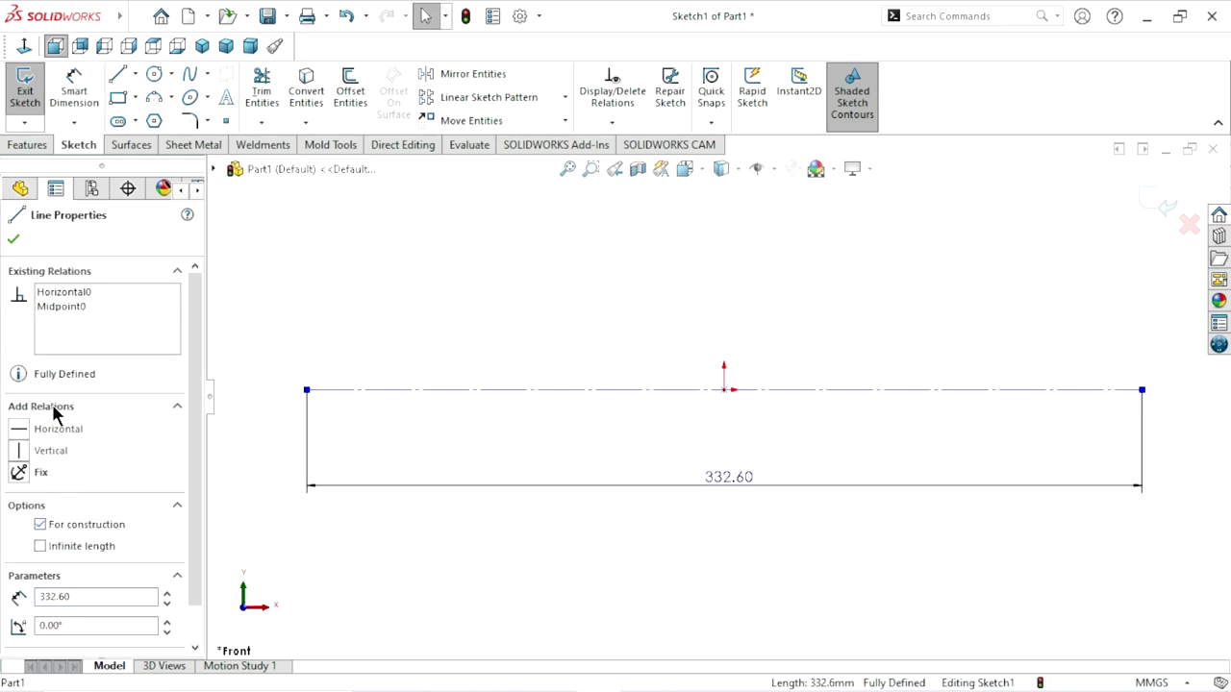
click(18, 248)
scroll(610, 470, up, 3)
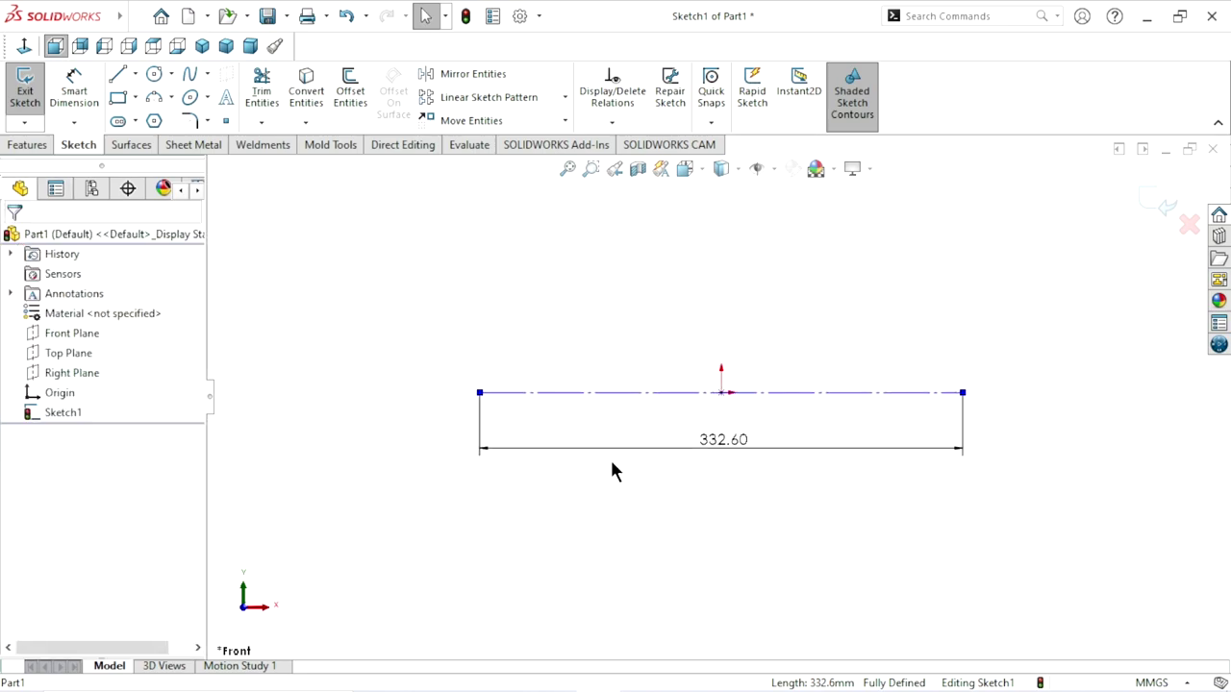
scroll(680, 330, down, 1)
scroll(686, 329, down, 1)
key(Escape)
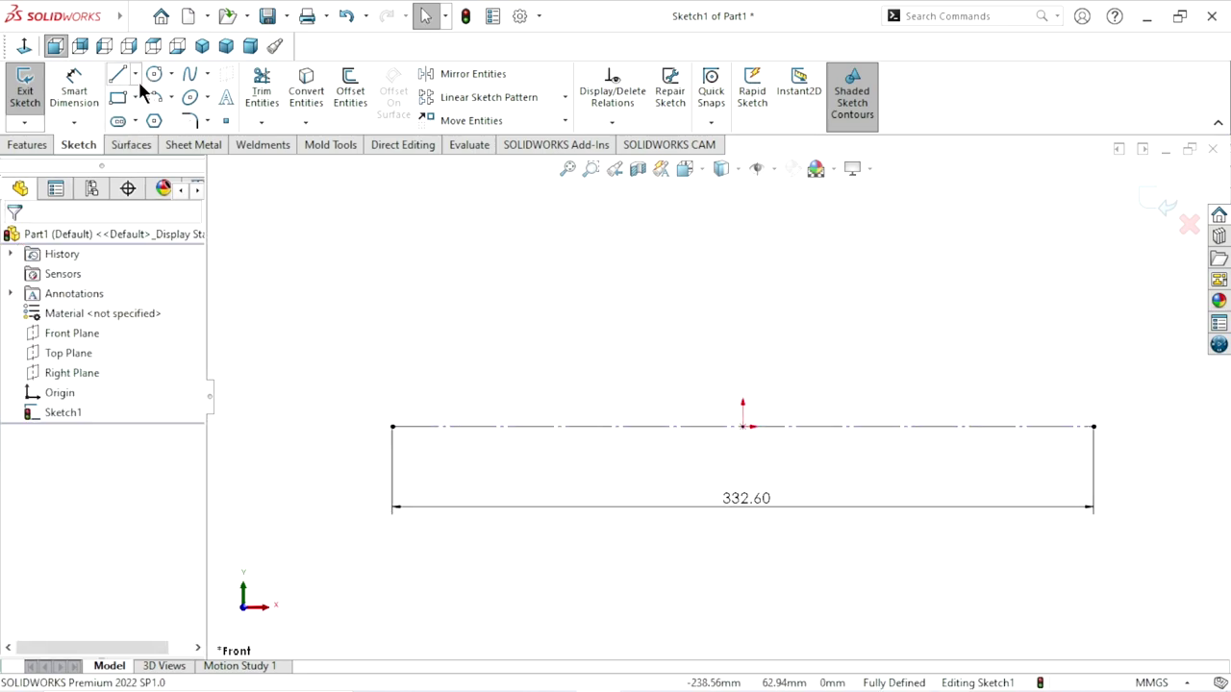
Start the profile with a rise at the centerline's left end and two horizontal steps.
key(l)
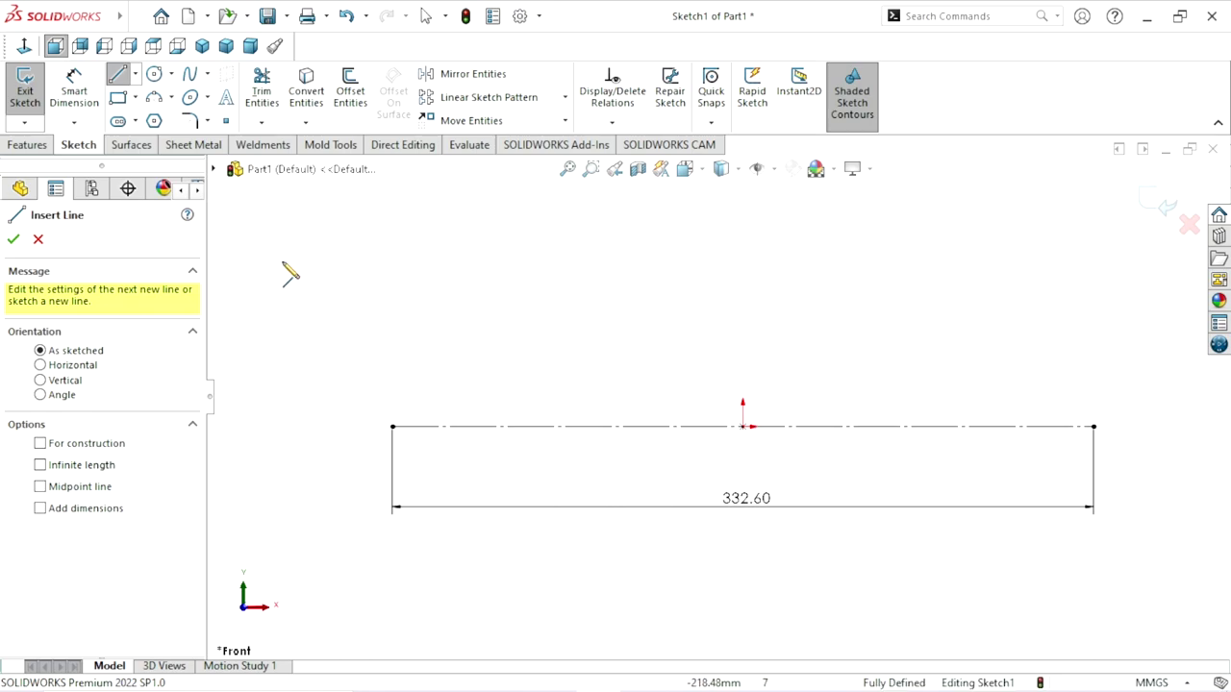
click(393, 426)
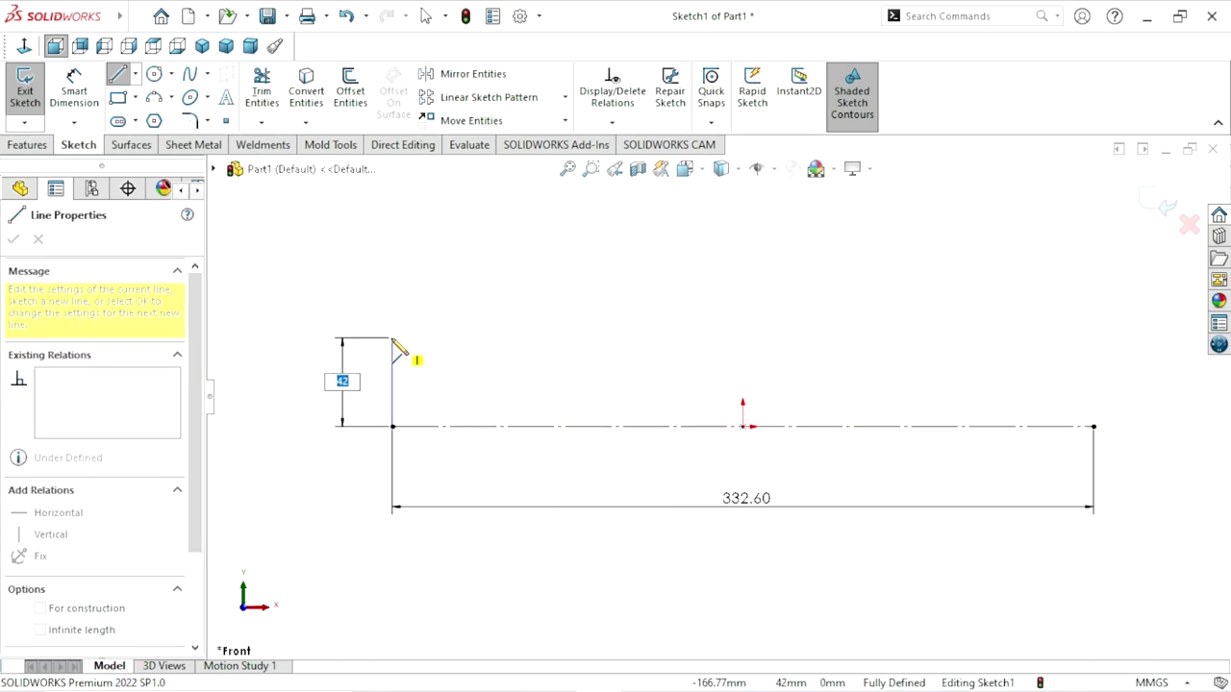
click(392, 361)
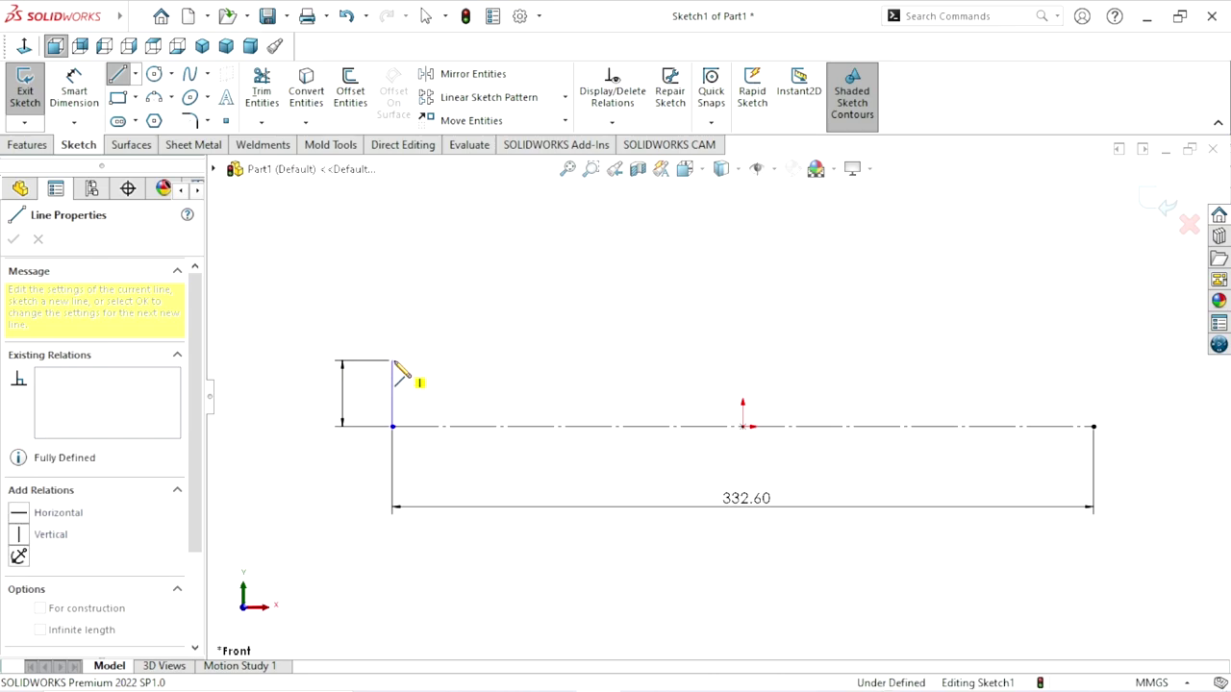
click(488, 360)
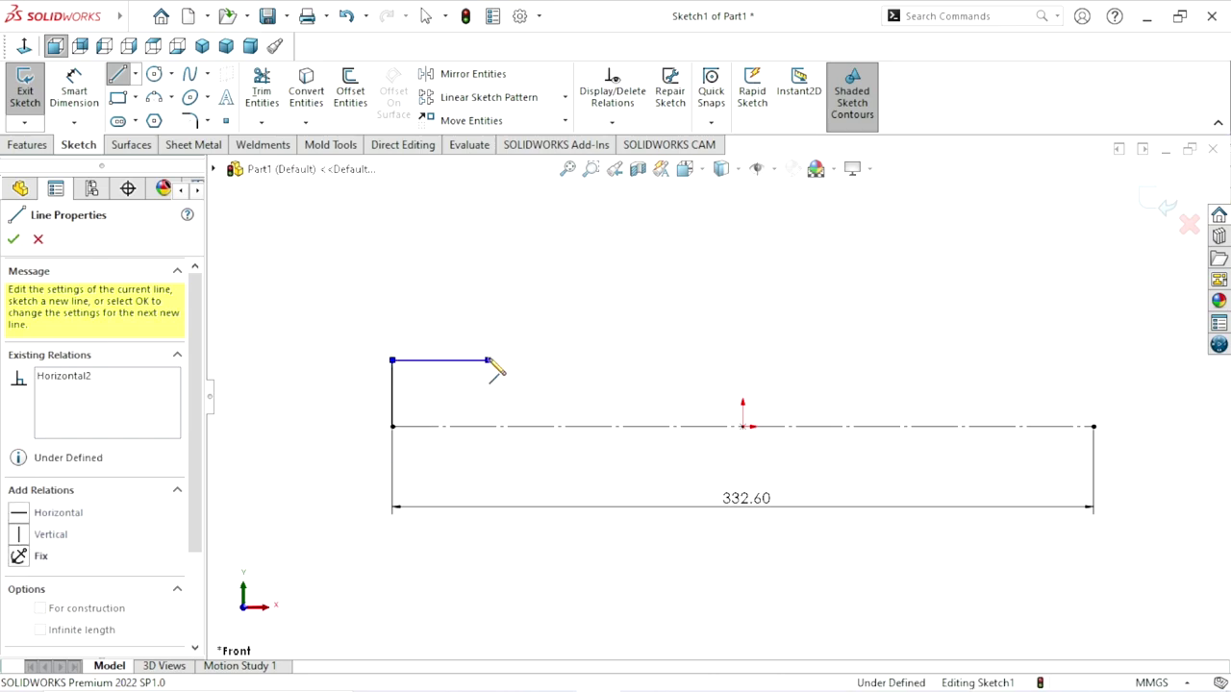
click(488, 329)
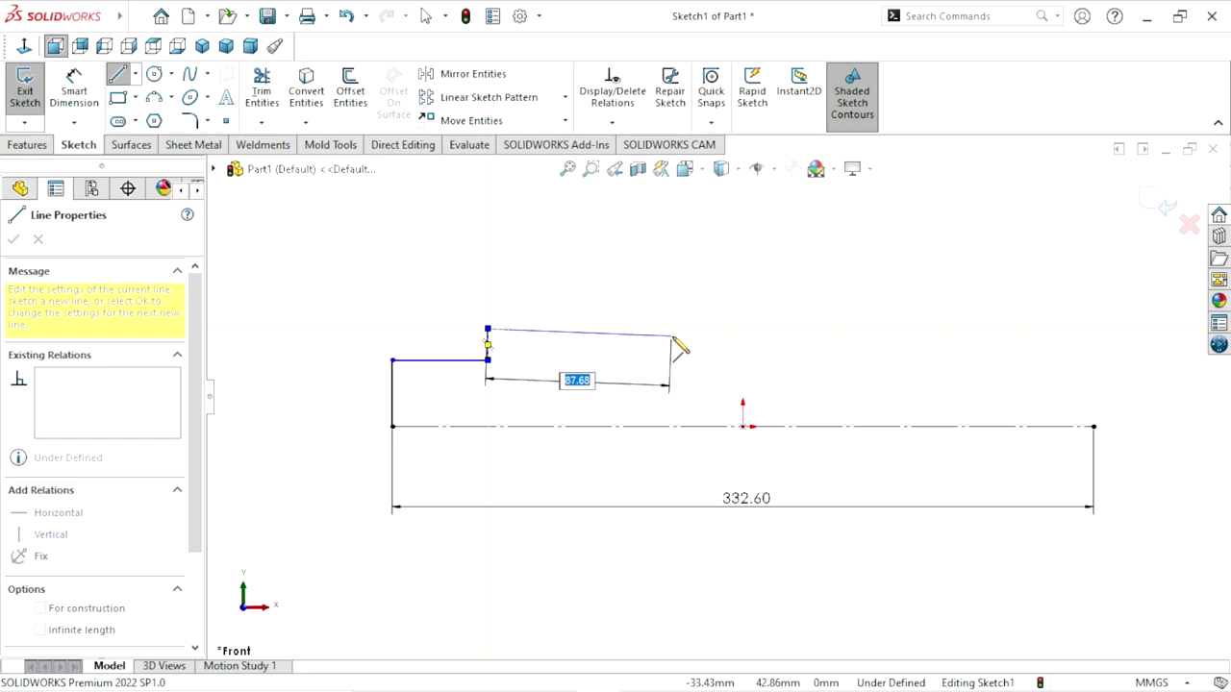
click(576, 329)
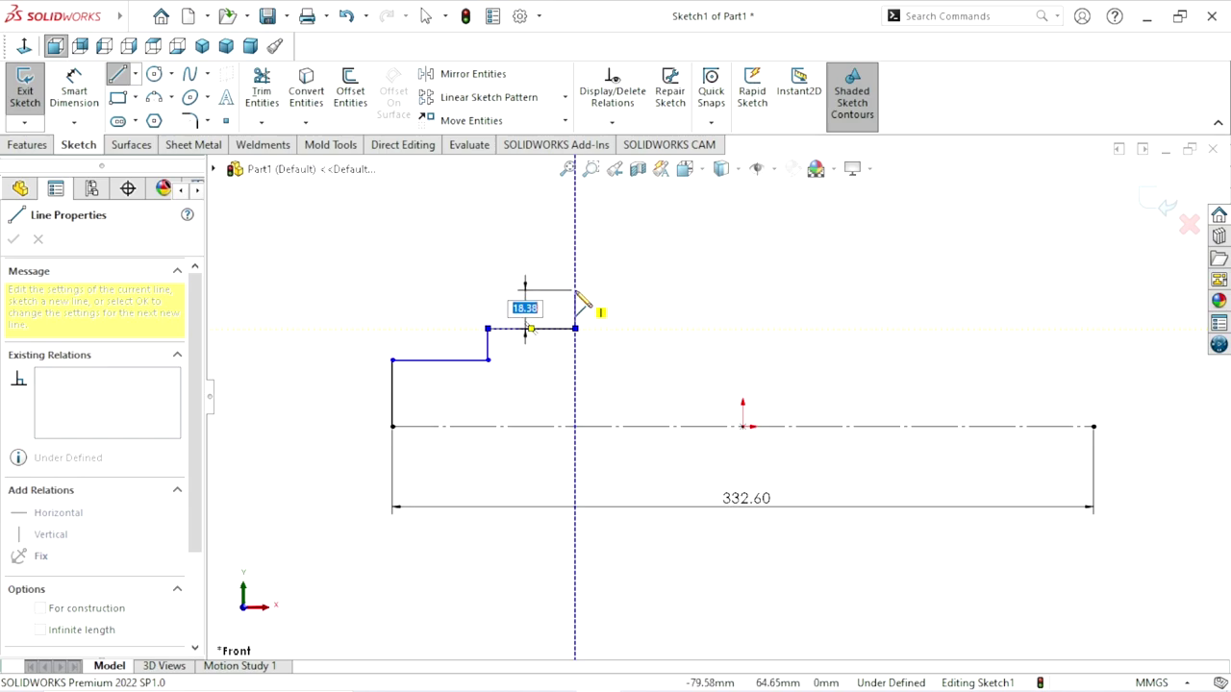
Add the last two rises and a vertical line dropping back to the centerline.
click(575, 289)
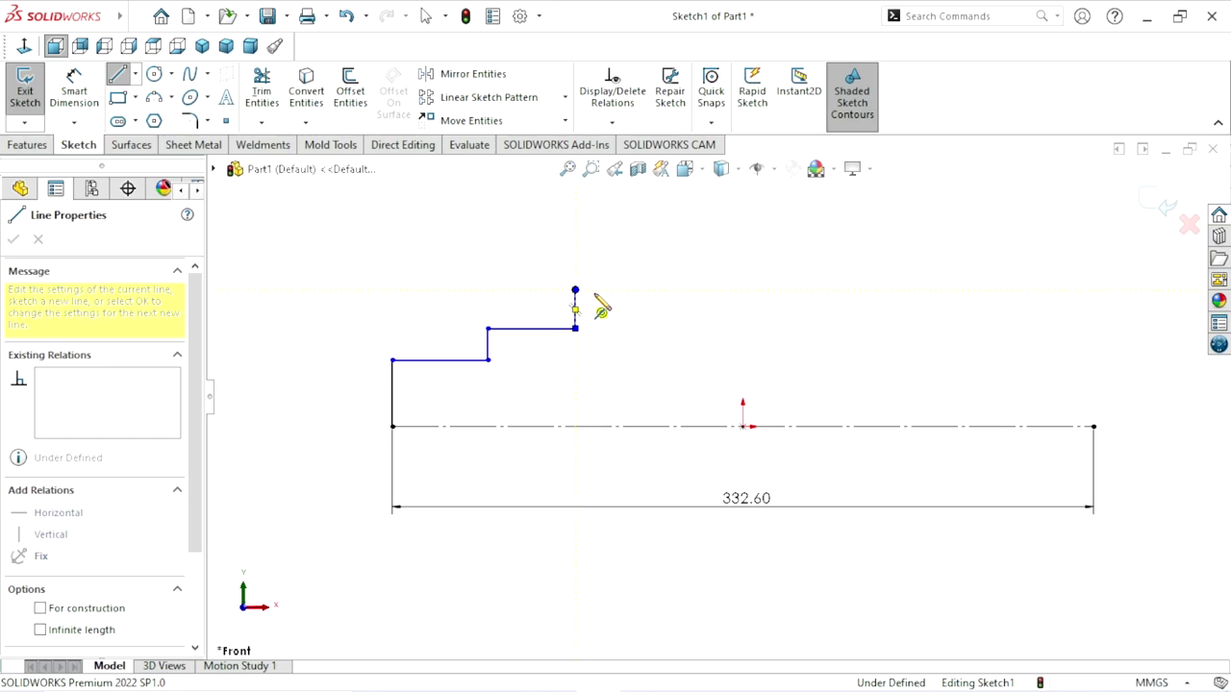
click(659, 289)
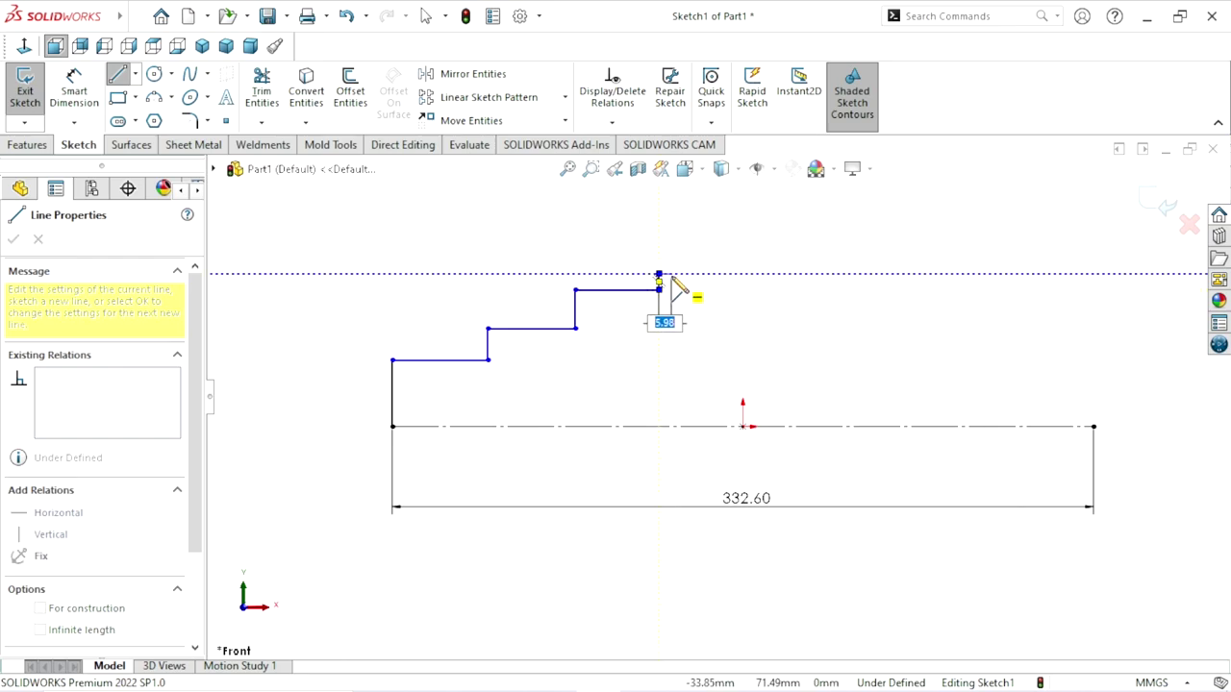
click(665, 275)
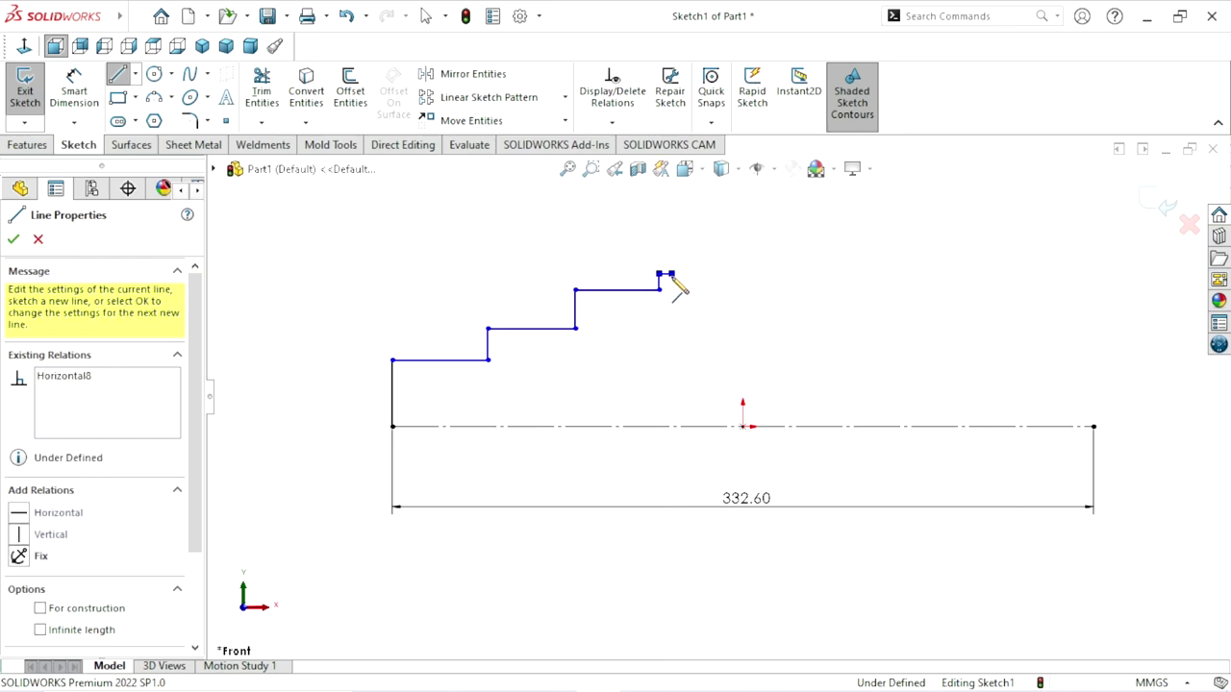
click(671, 426)
right_click(764, 321)
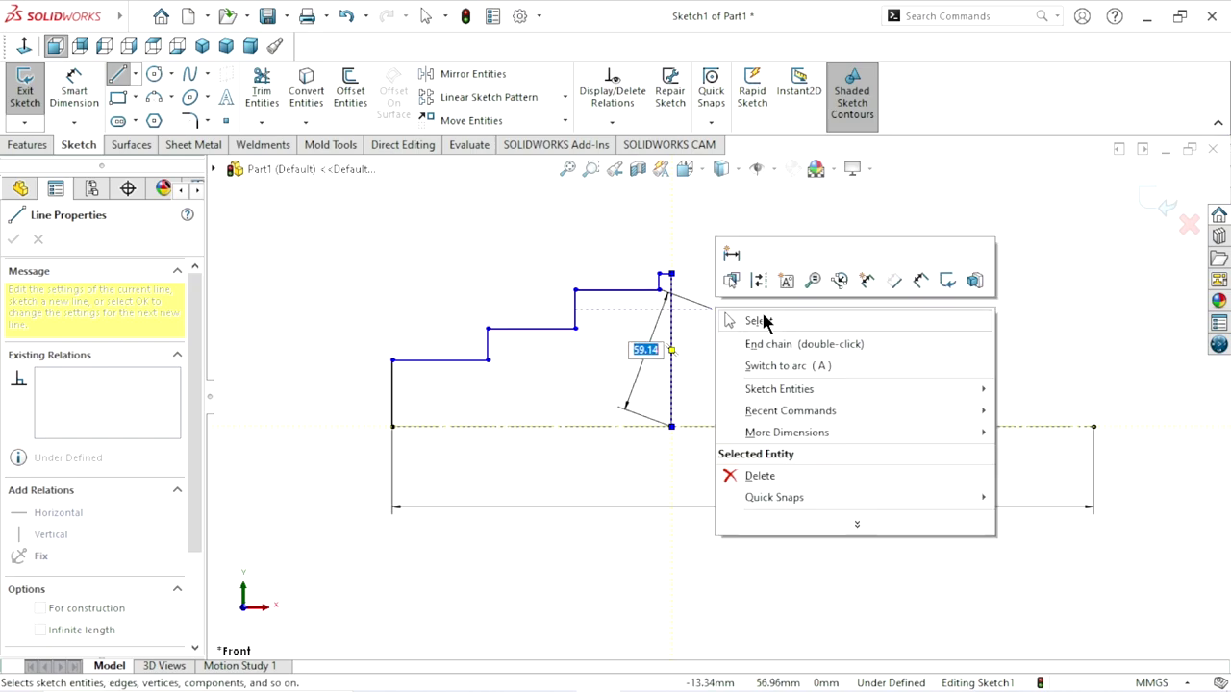
click(758, 321)
key(Escape)
scroll(671, 415, up, 2)
scroll(695, 390, down, 2)
scroll(780, 404, down, 1)
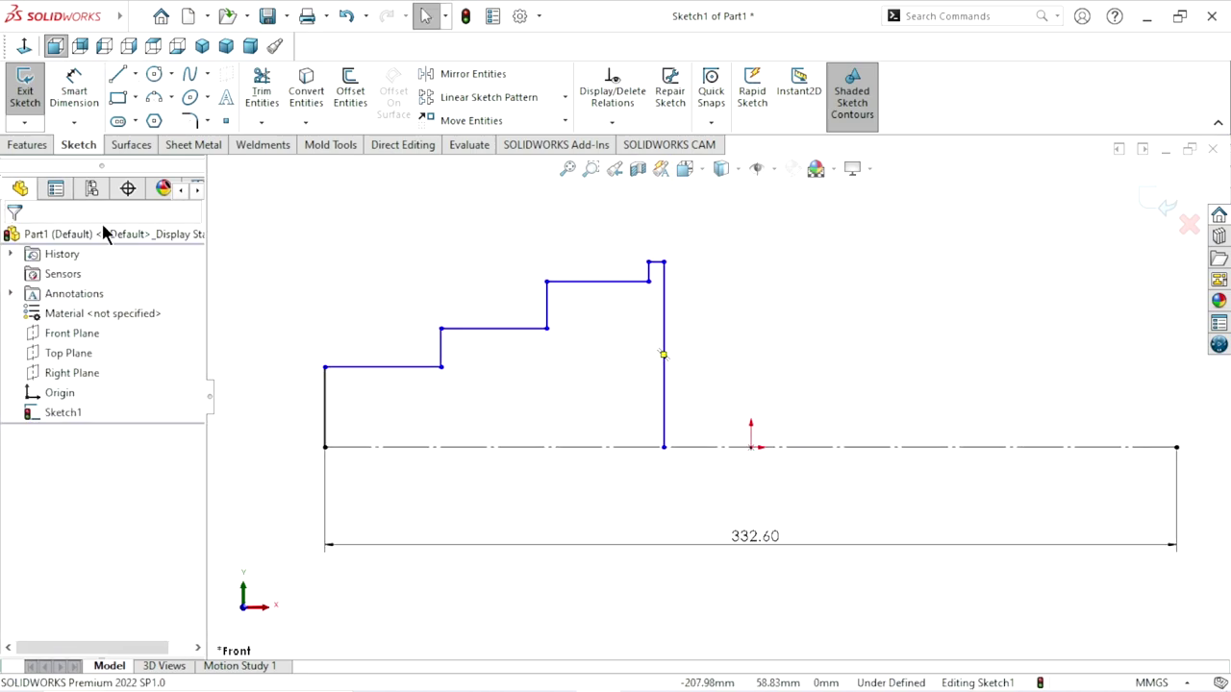
Dimension the first horizontal step to 21.60 mm.
click(74, 96)
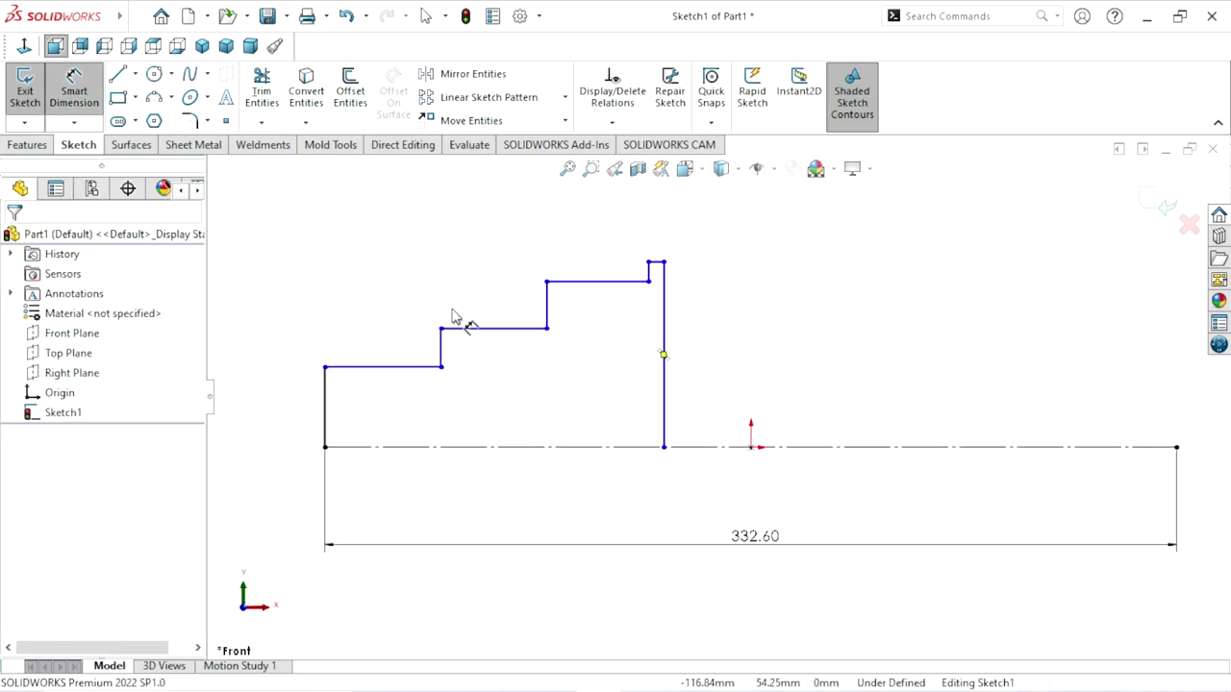
click(370, 366)
click(369, 315)
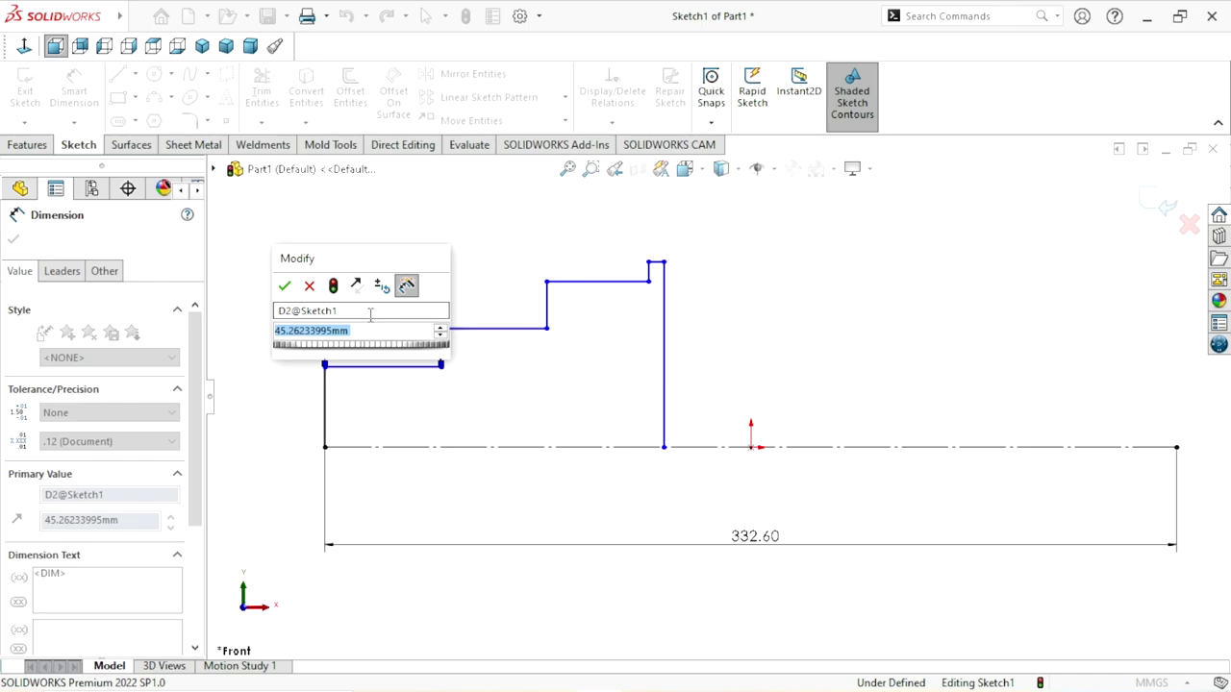
text(21.6)
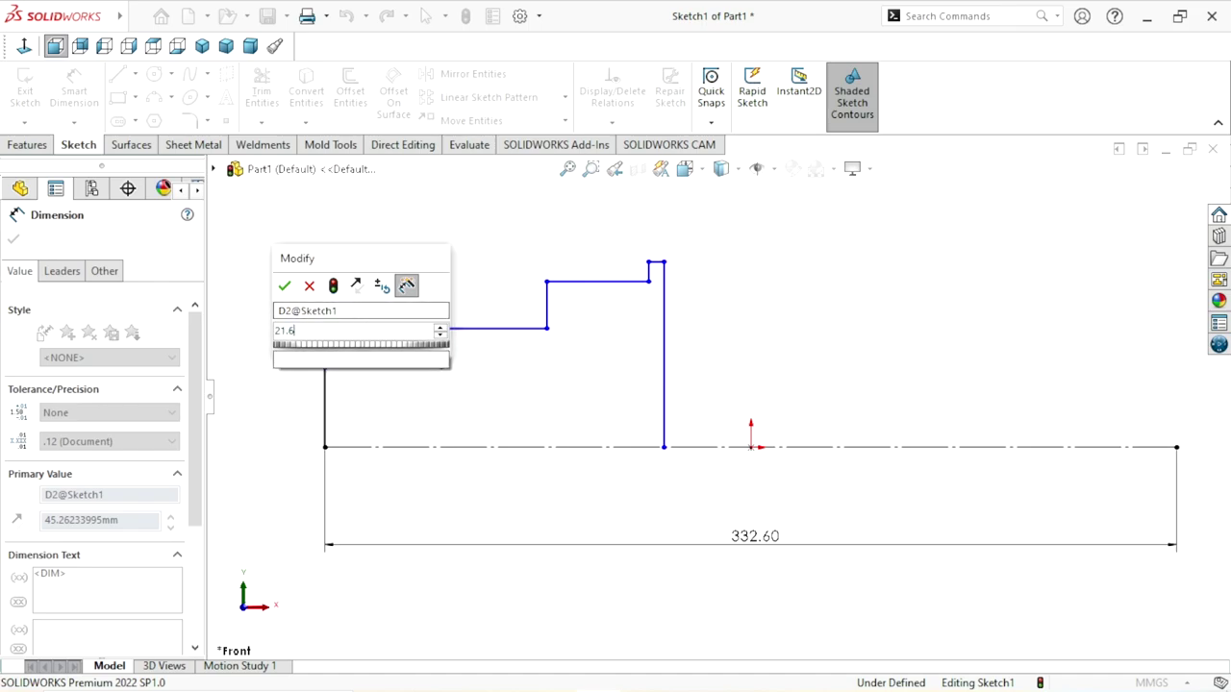
text(0)
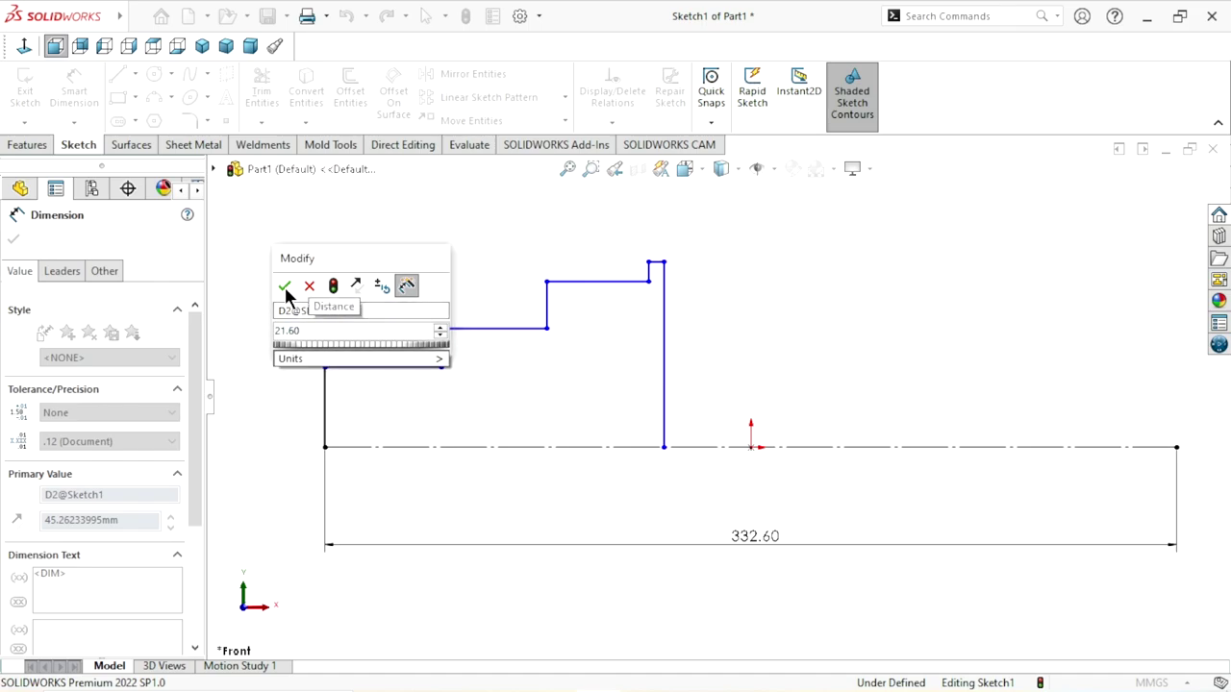
click(284, 286)
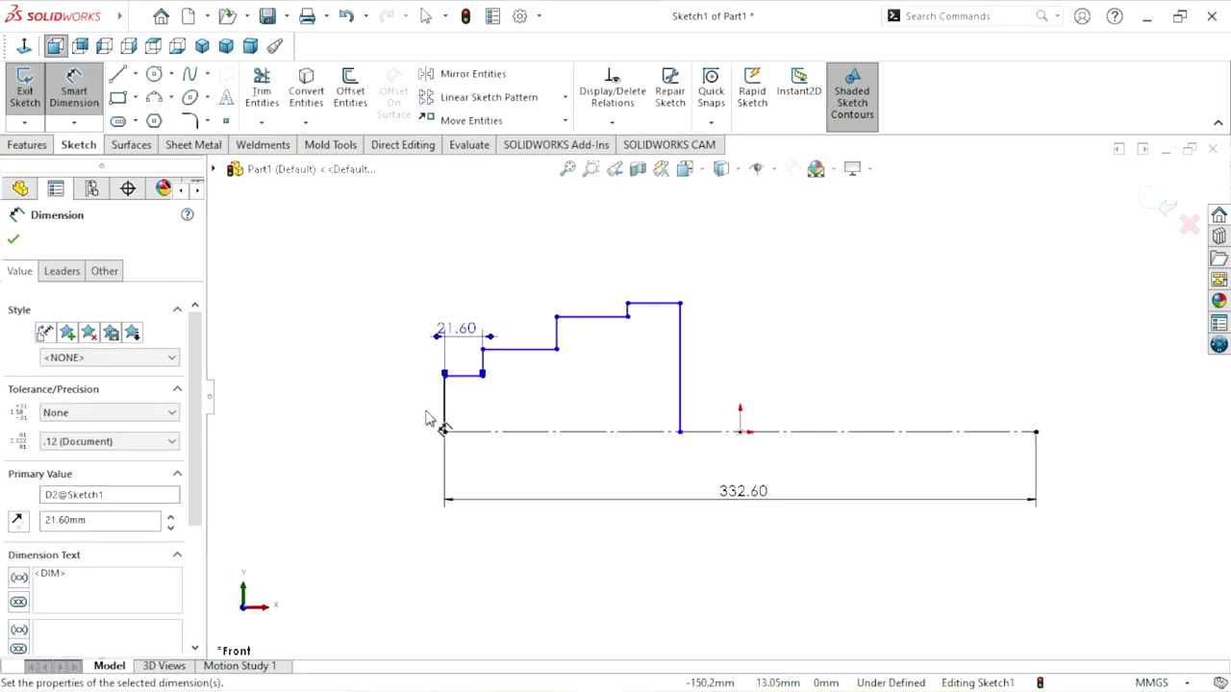
scroll(500, 385, down, 1)
scroll(558, 365, down, 2)
scroll(730, 413, up, 1)
scroll(832, 419, down, 1)
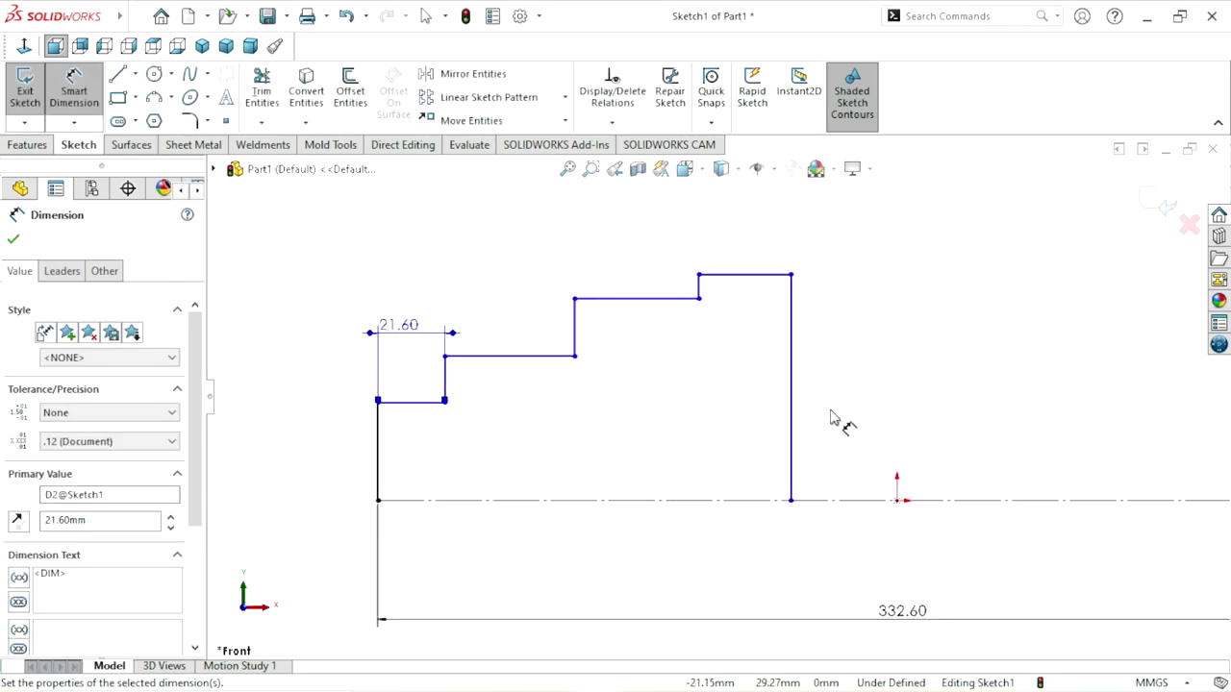
drag(415, 335, 353, 338)
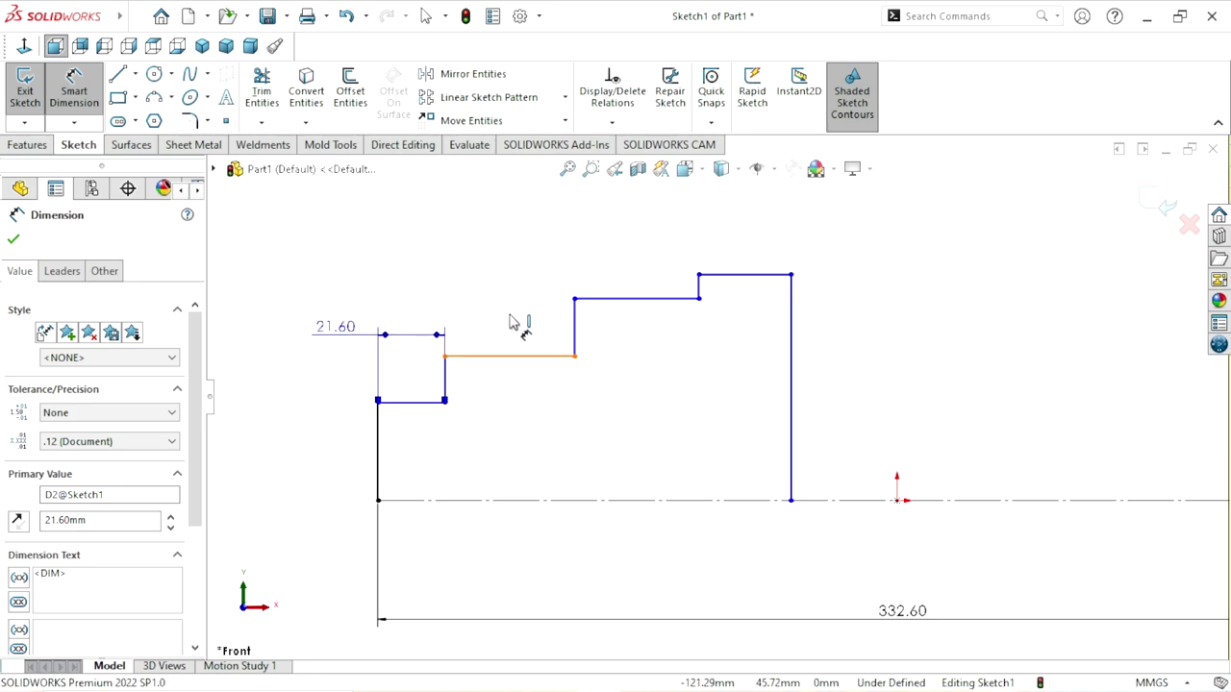
Dimension the second and third horizontal steps to 30 mm and 23 mm.
click(505, 355)
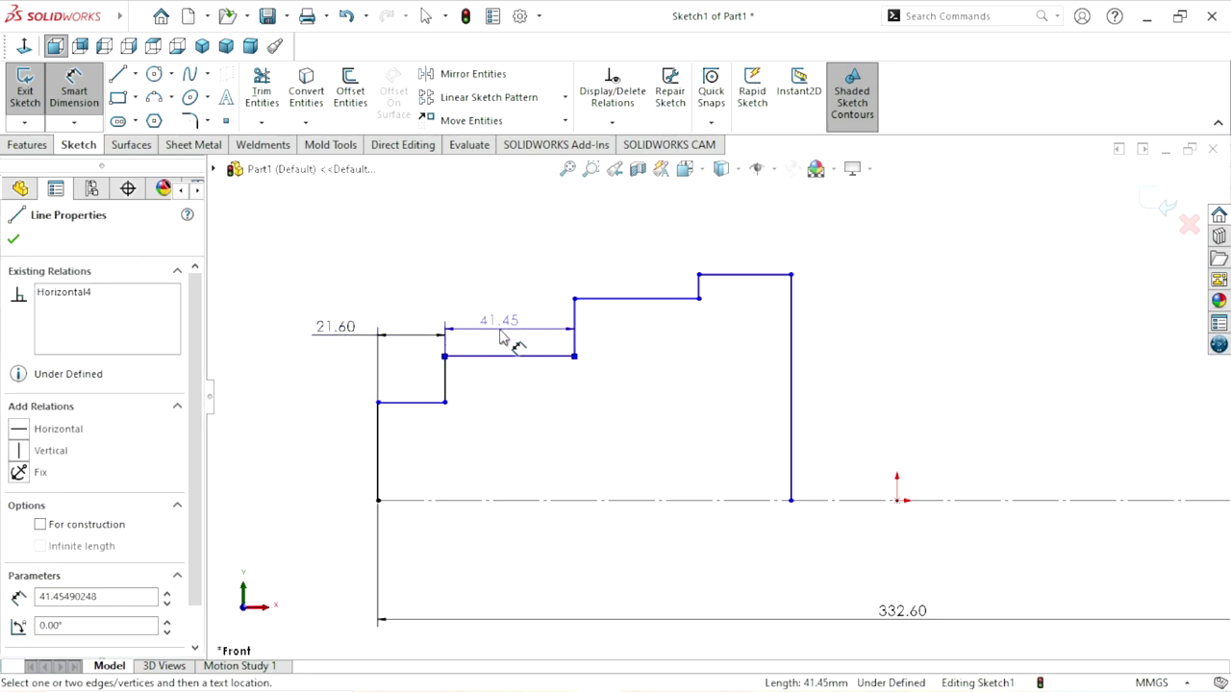
click(499, 336)
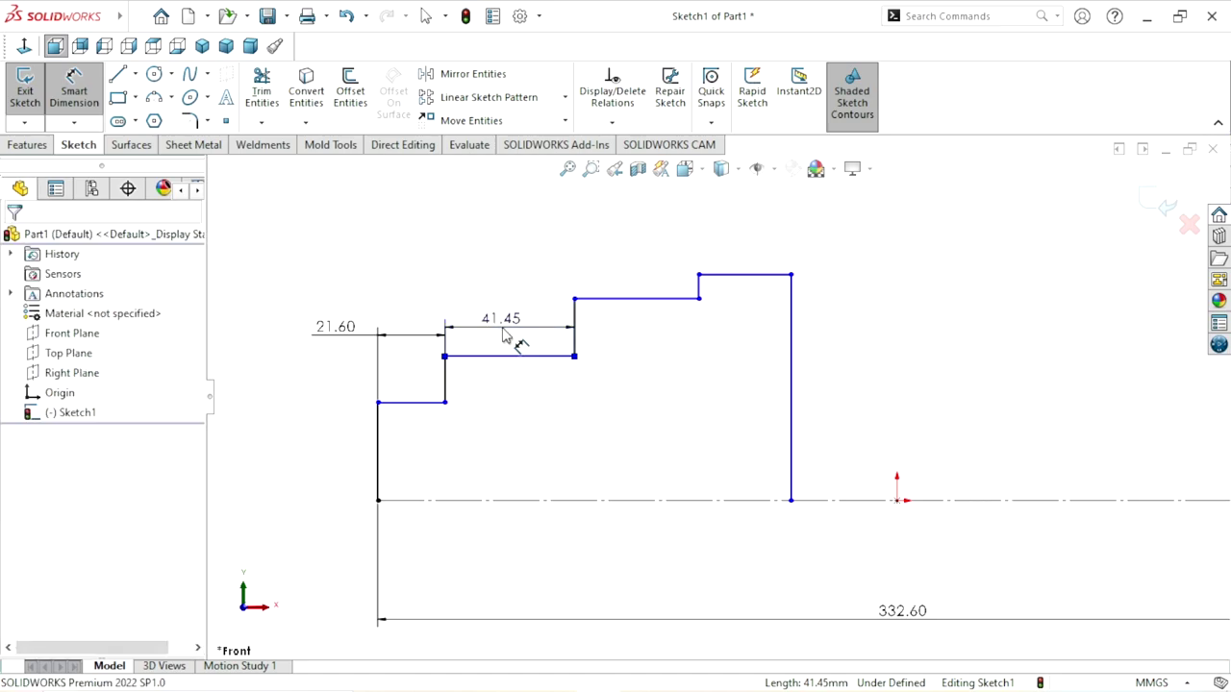
double_click(502, 329)
text(3)
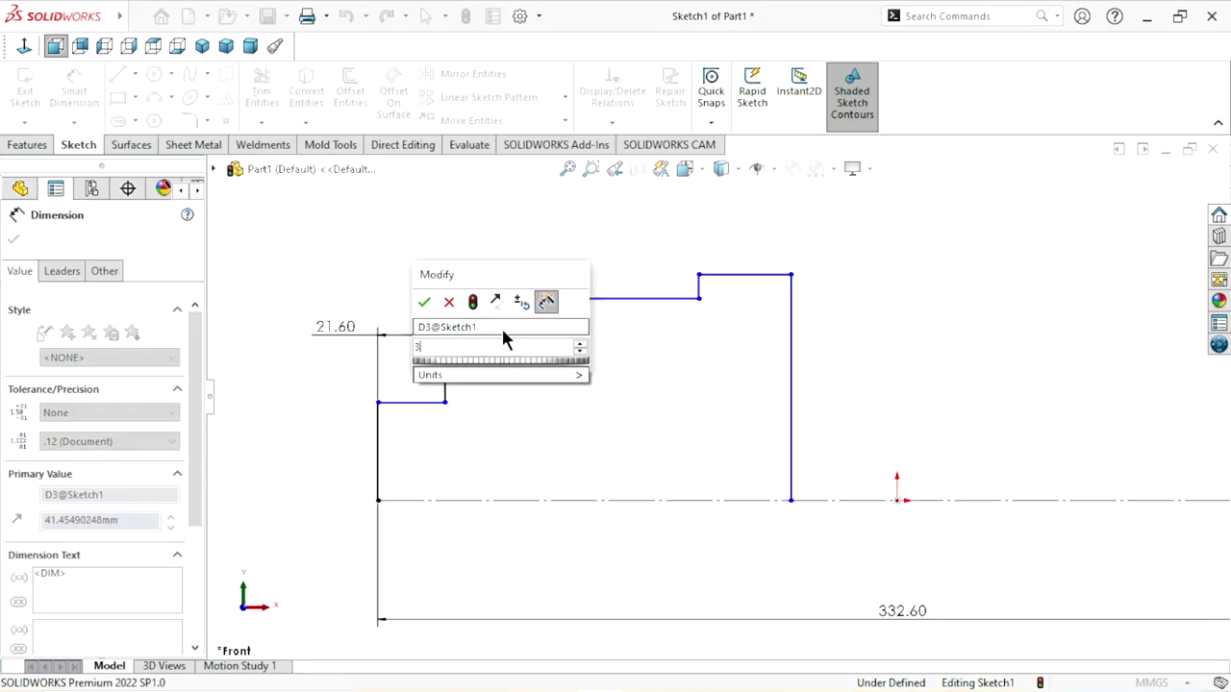
text(0)
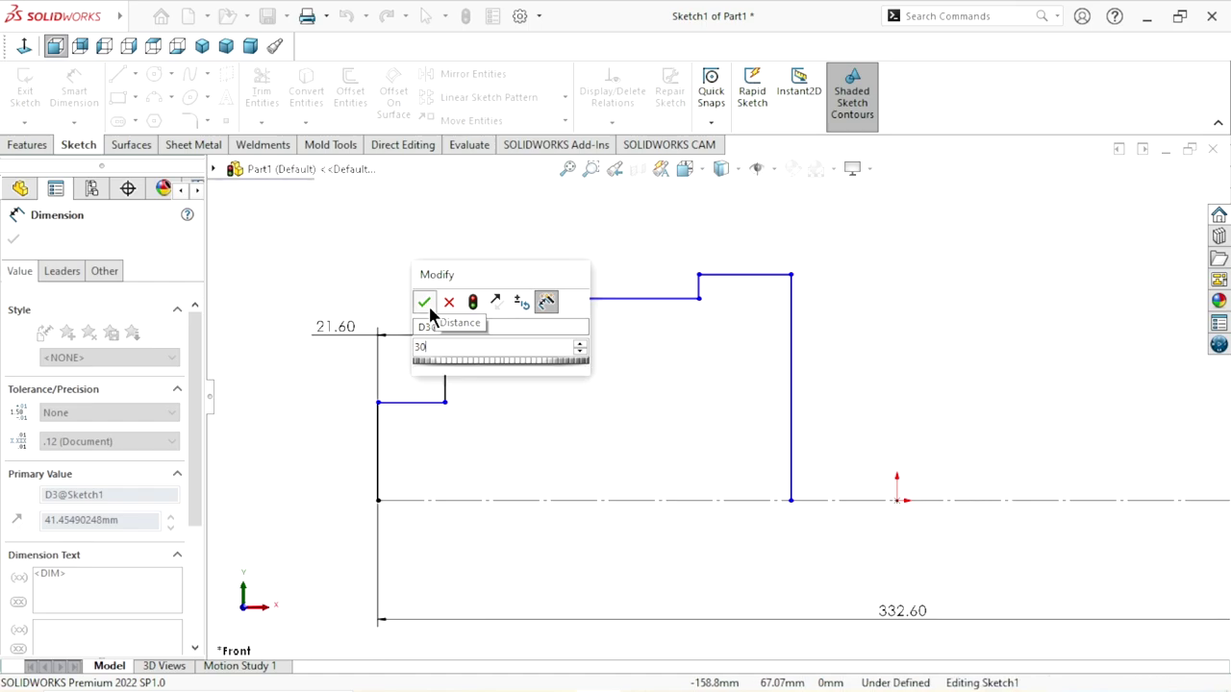
click(424, 302)
click(610, 298)
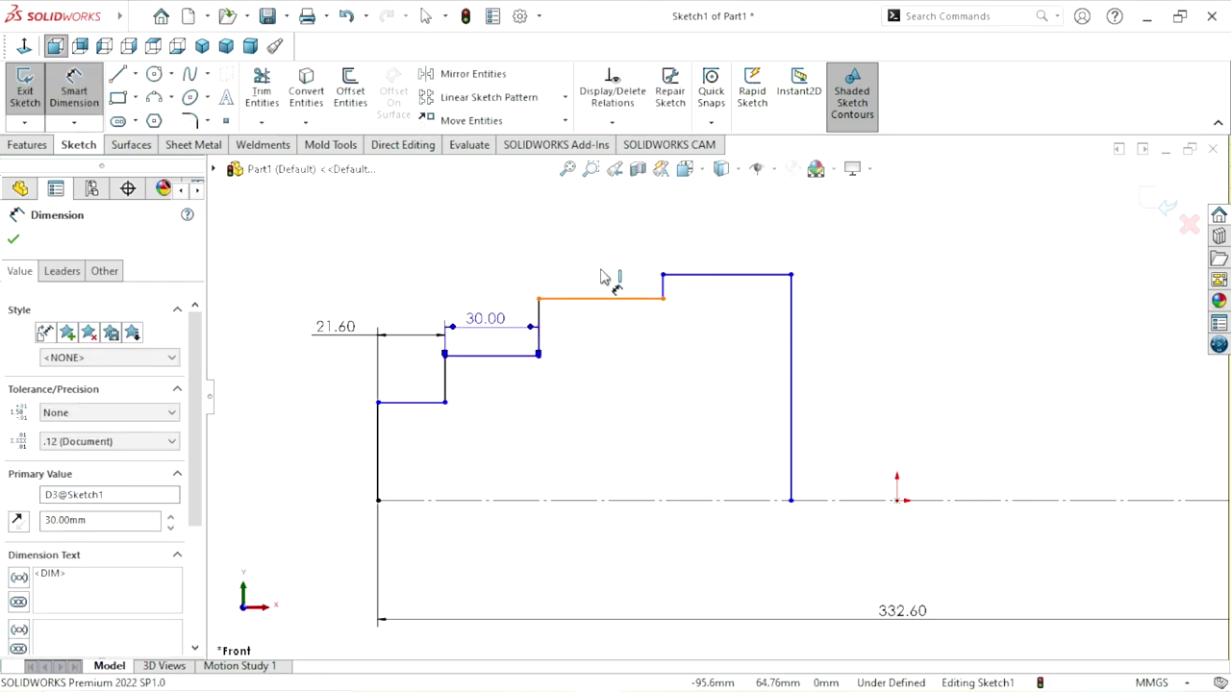
click(599, 271)
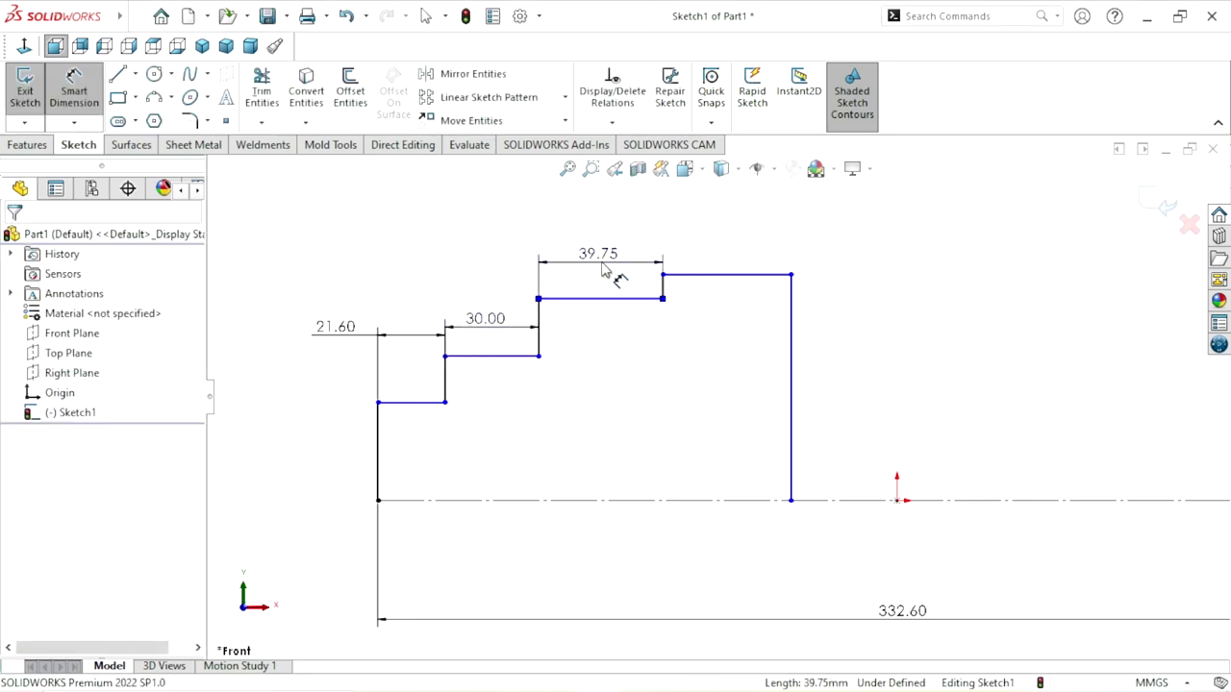
text(23)
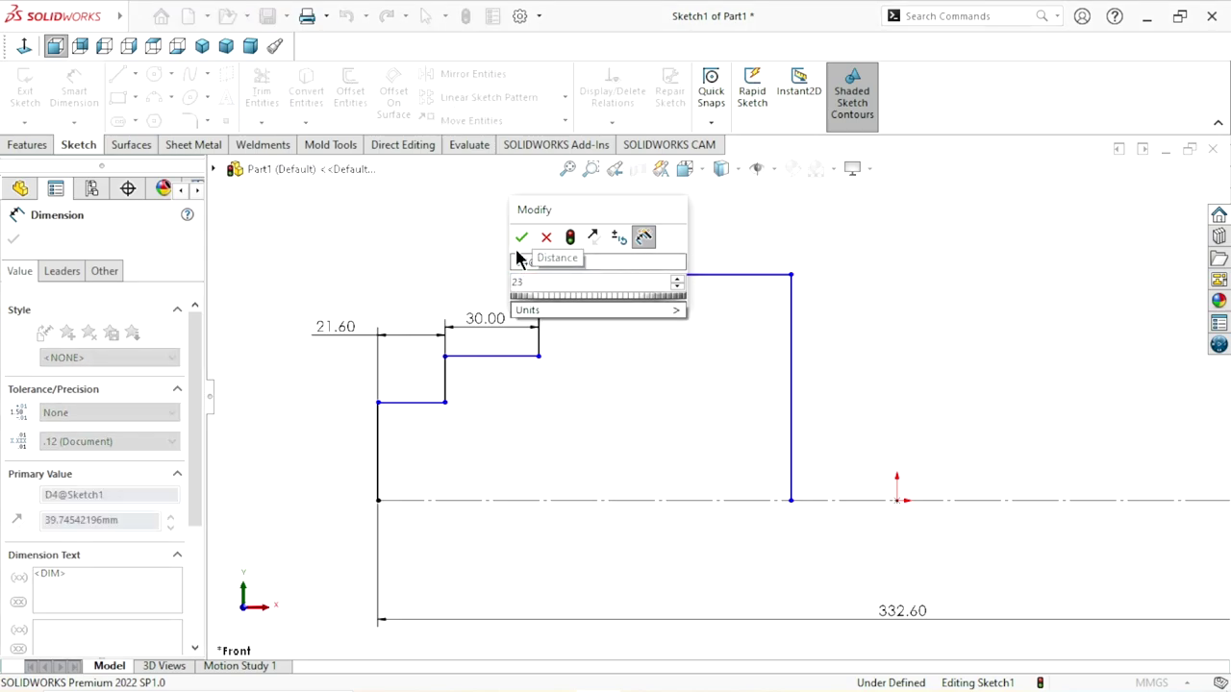
click(520, 238)
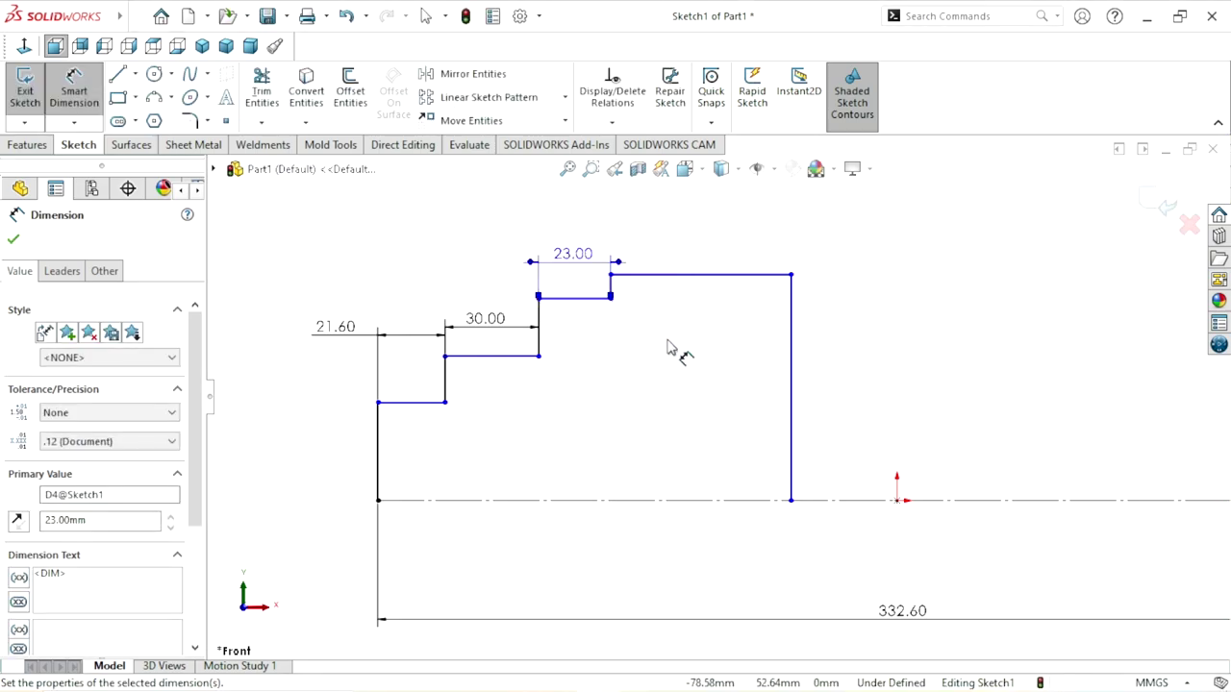
Dimension the topmost horizontal line to 2 mm and move its label clear.
click(746, 275)
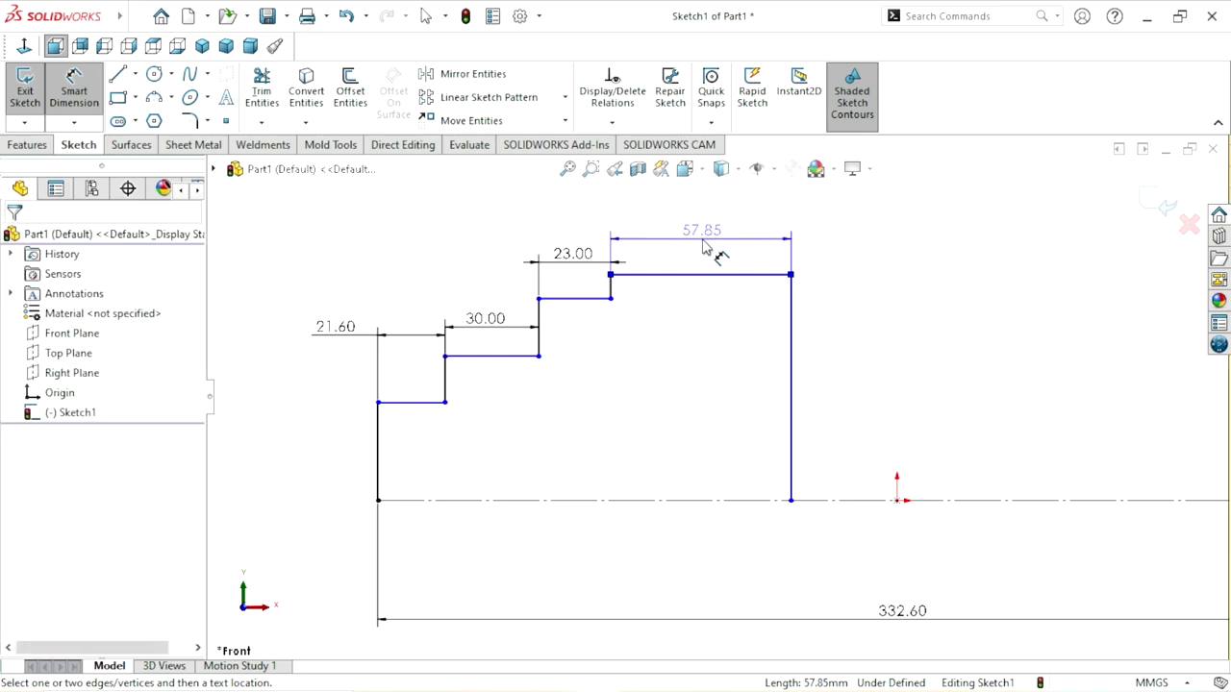
click(702, 245)
text(2)
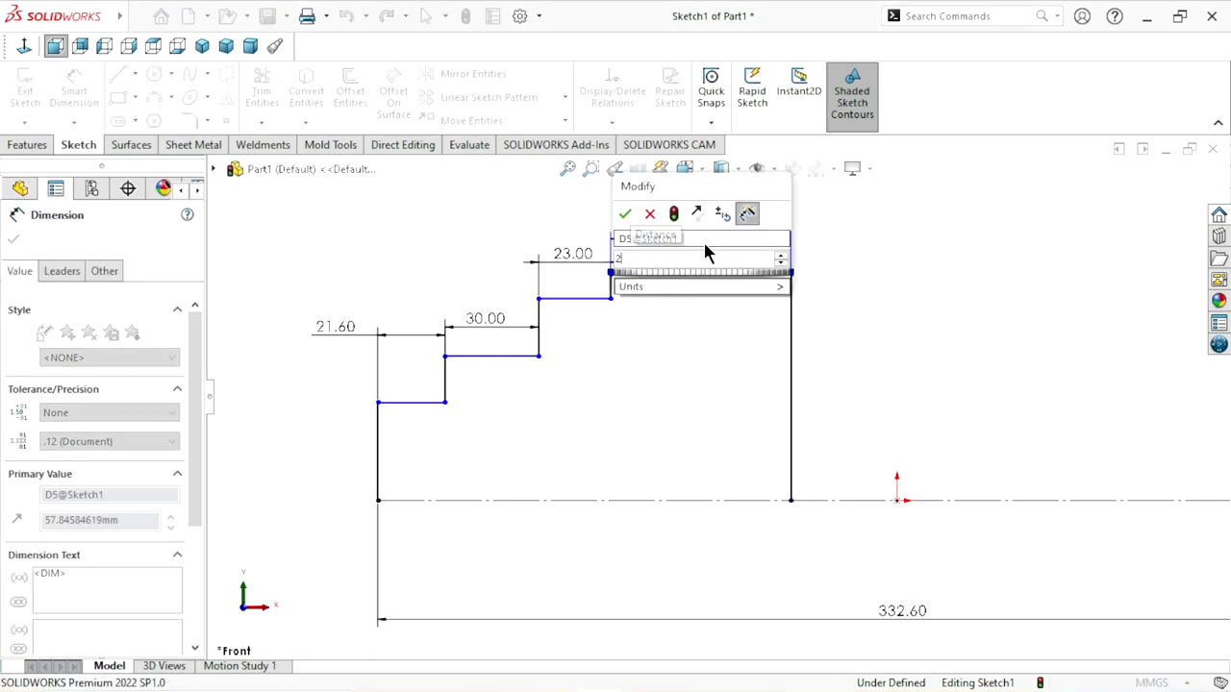
click(626, 214)
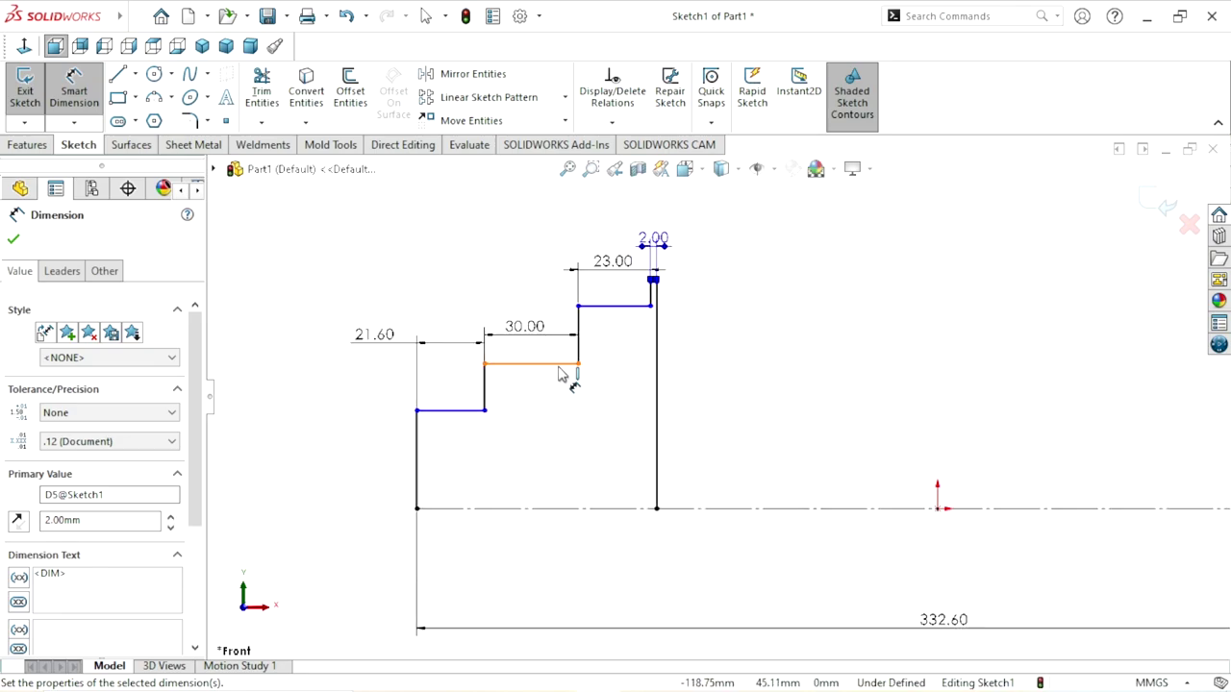
scroll(646, 325, down, 2)
drag(681, 231, 699, 212)
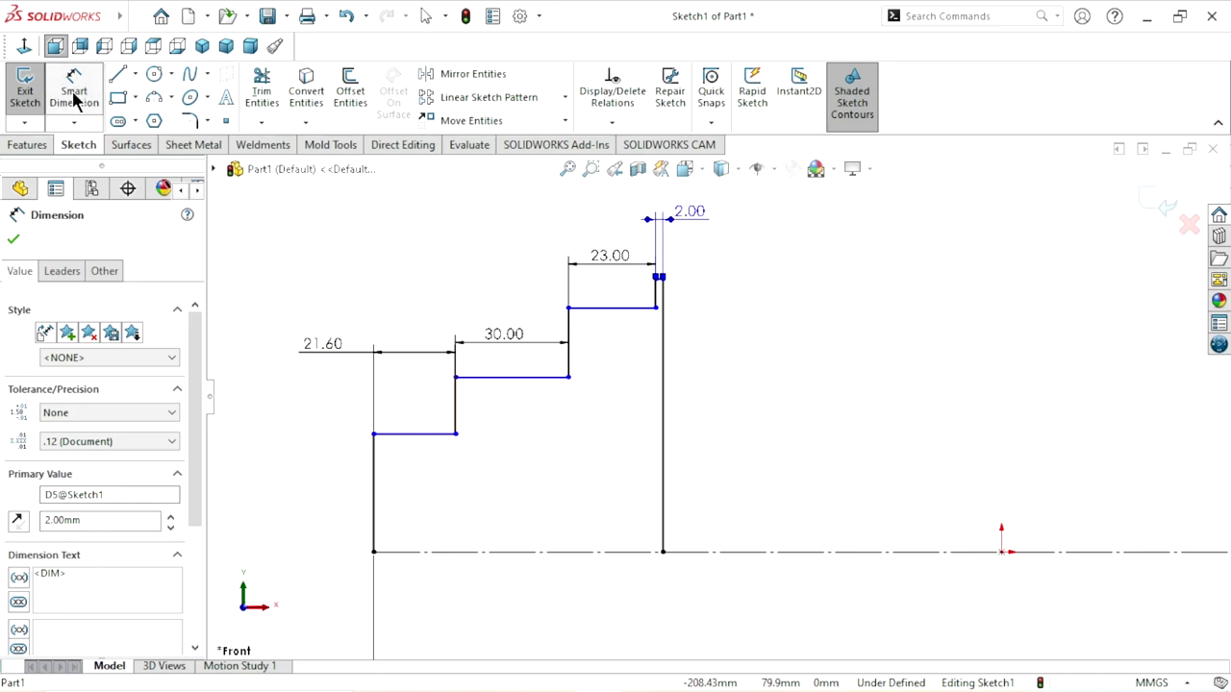
Dimension the first step's height from the centreline to 35 mm.
click(379, 500)
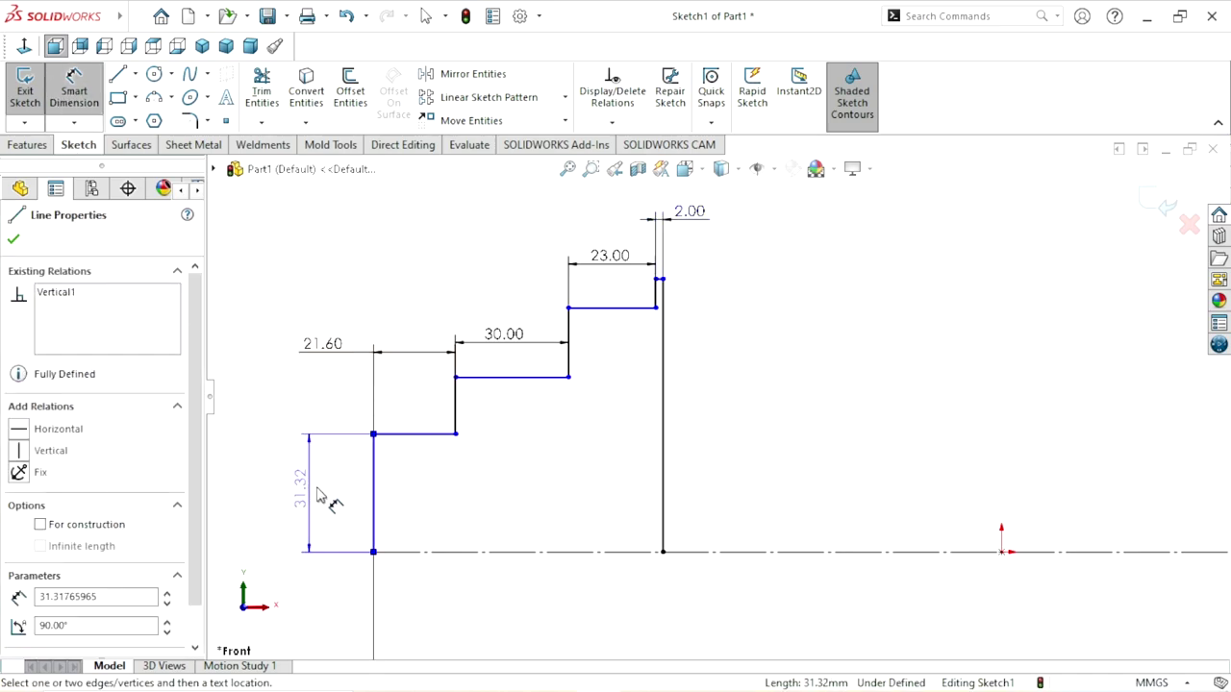
key(z)
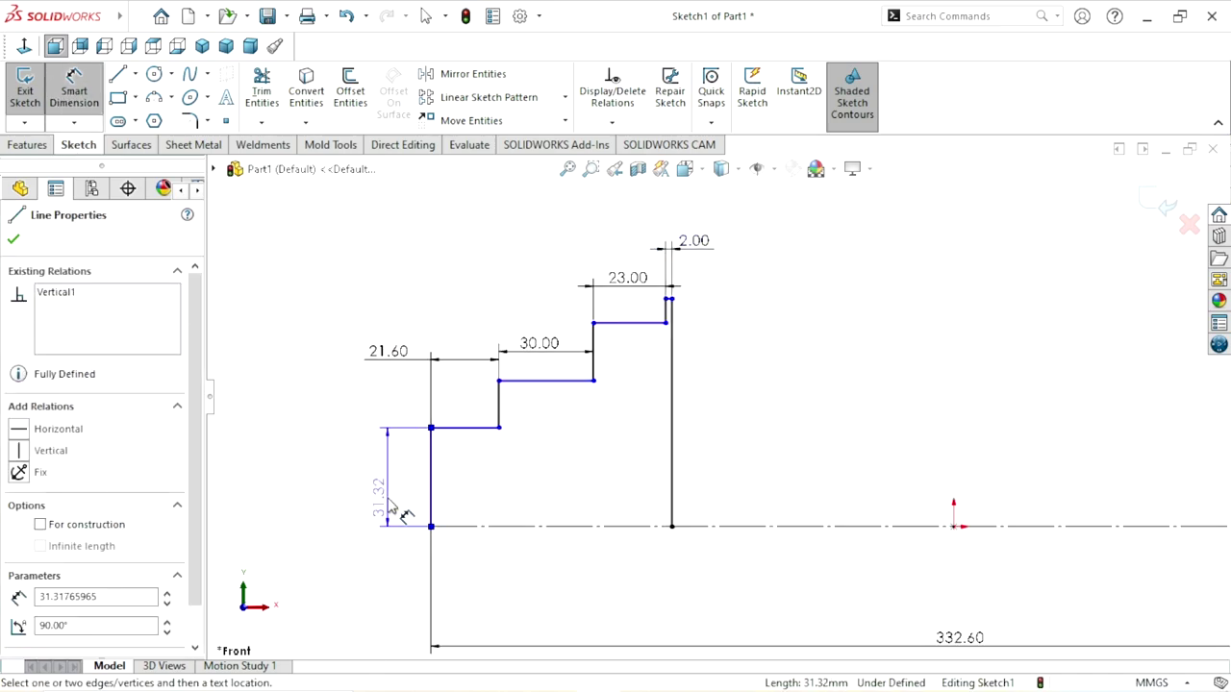
key(Escape)
click(470, 431)
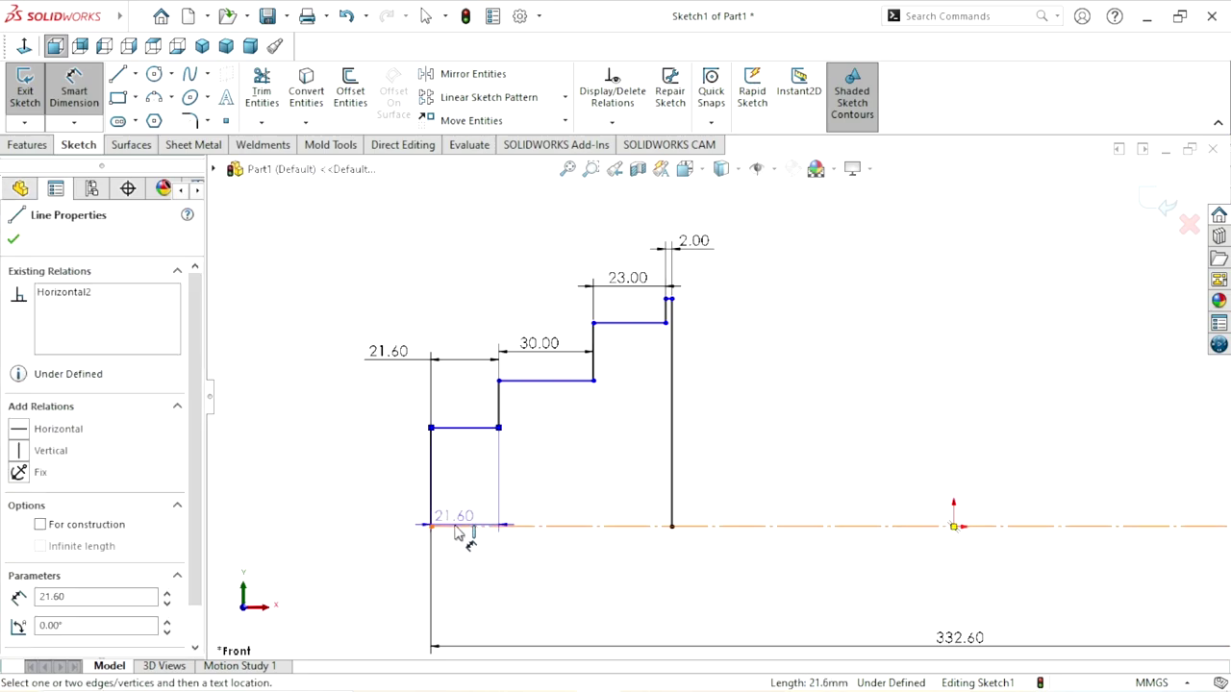
click(461, 527)
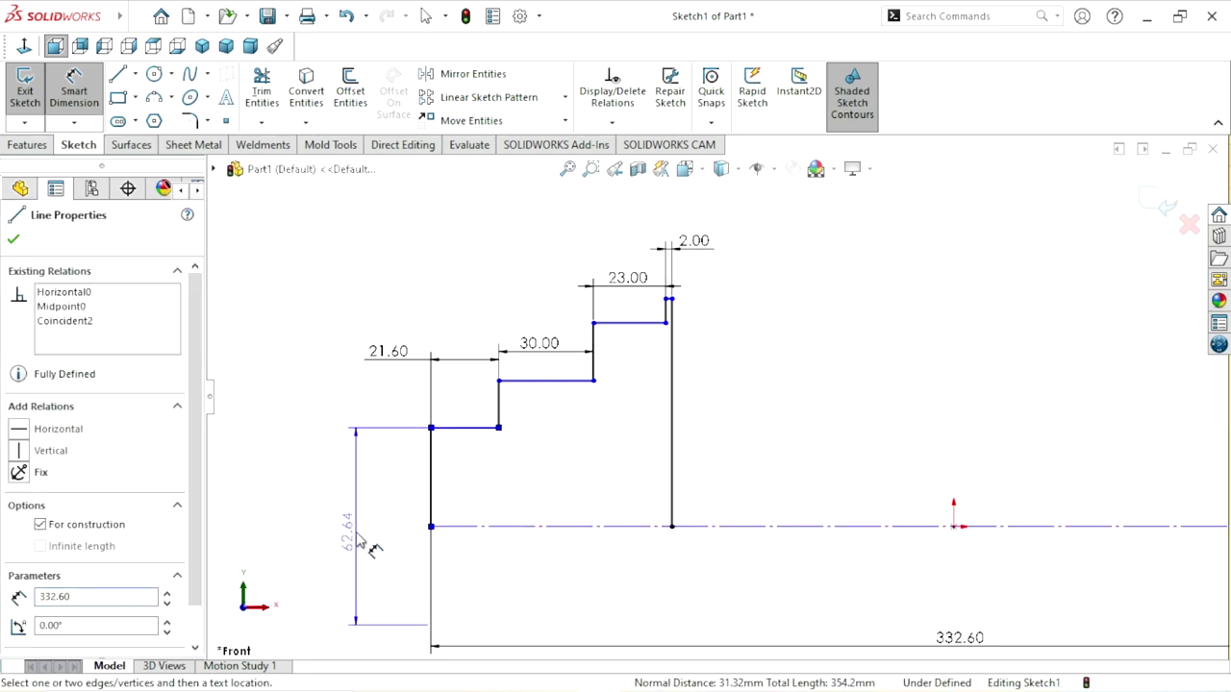
click(371, 538)
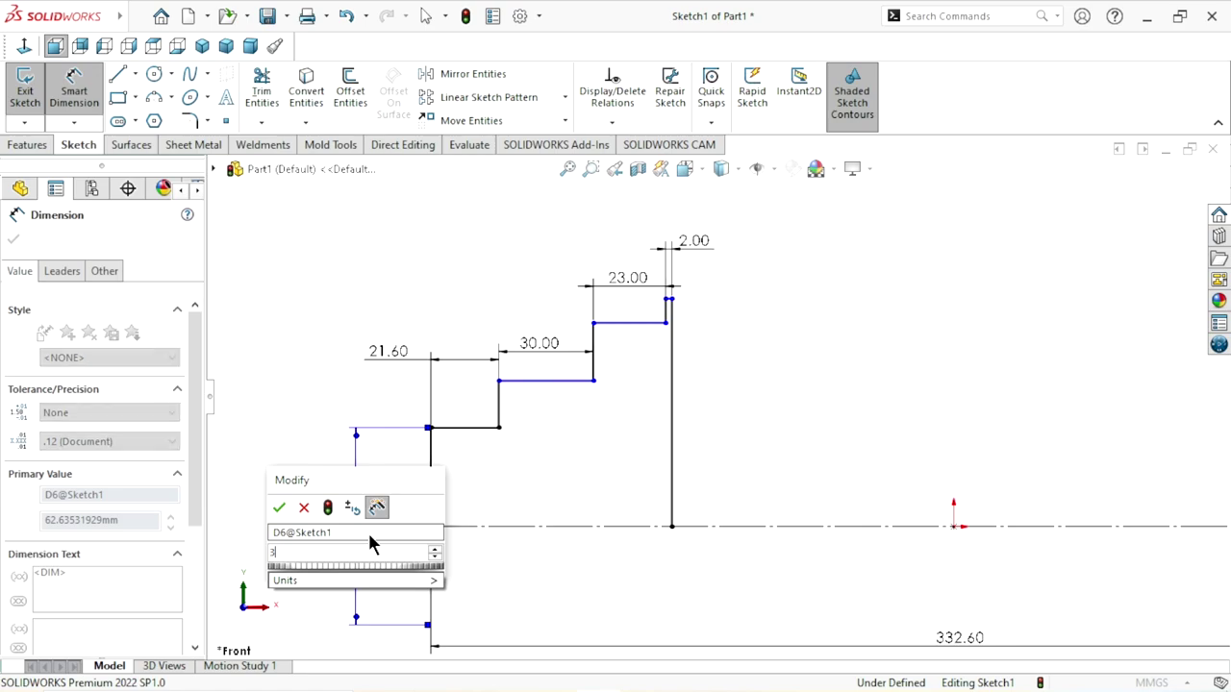
text(35)
click(278, 508)
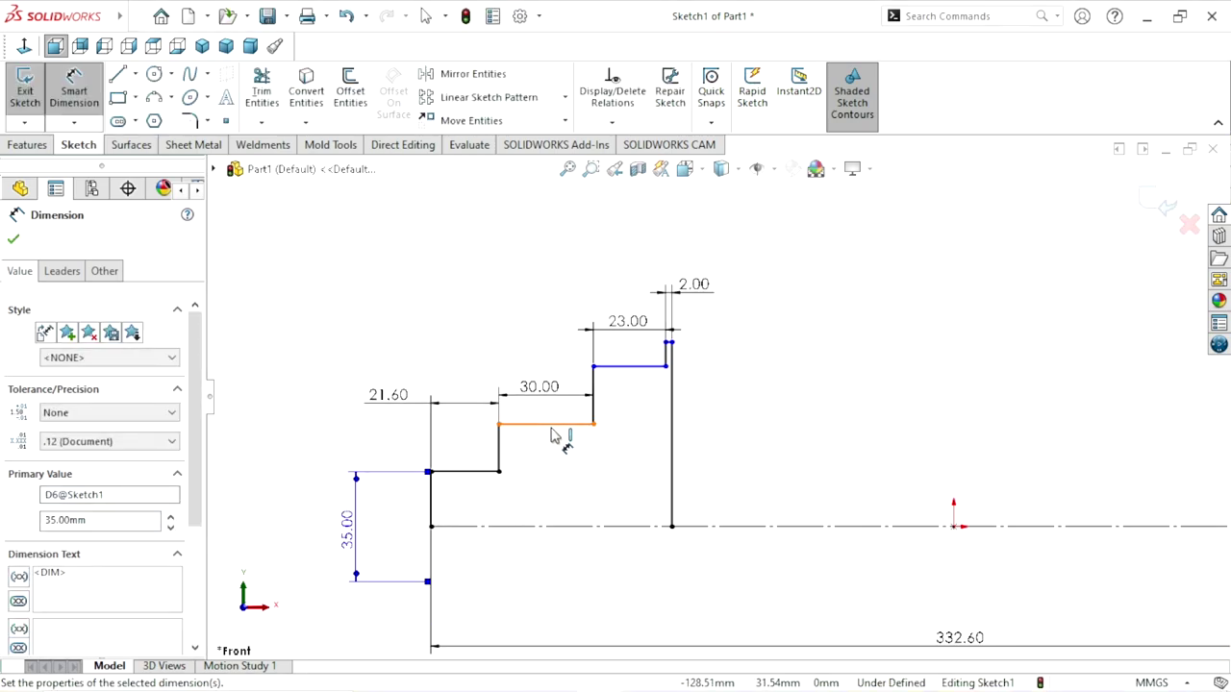
Dimension the second and third step heights to 45 mm and 66 mm.
click(557, 440)
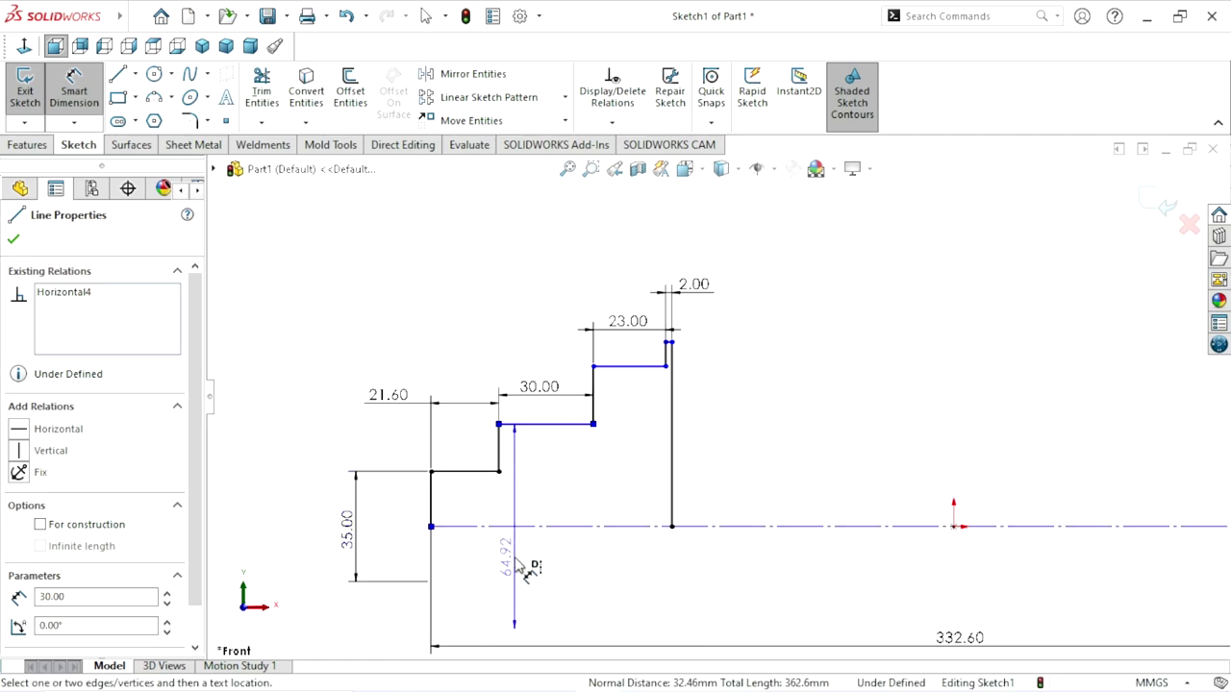
click(553, 565)
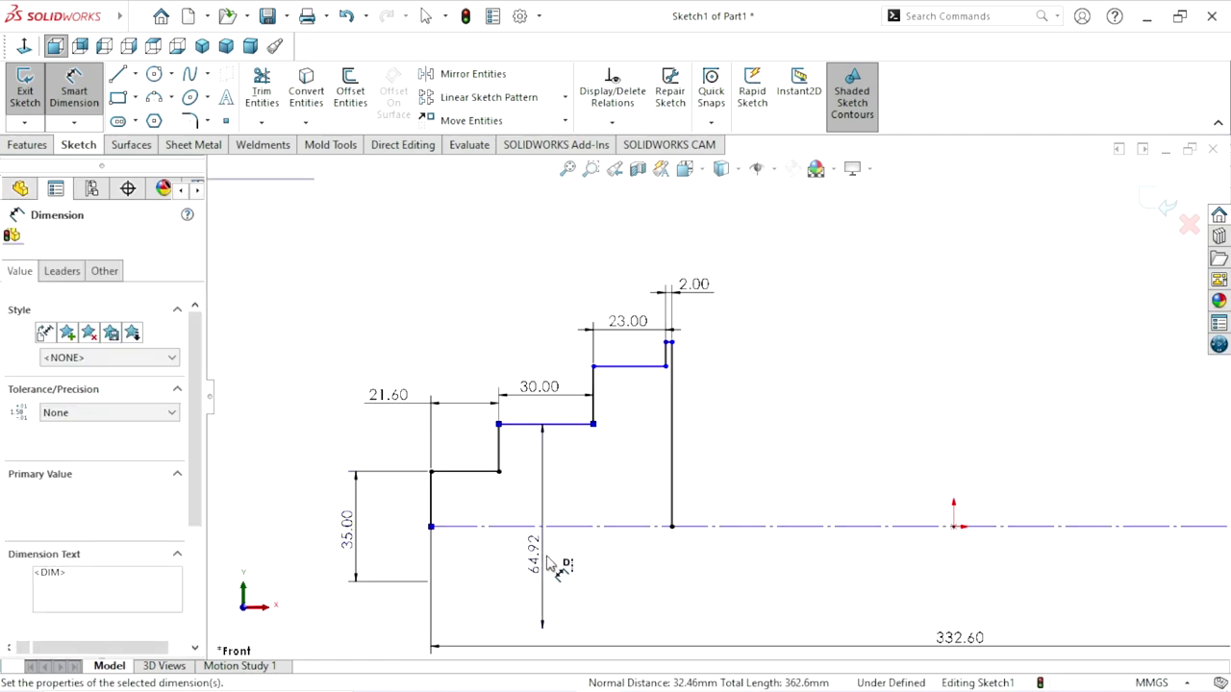
text(45)
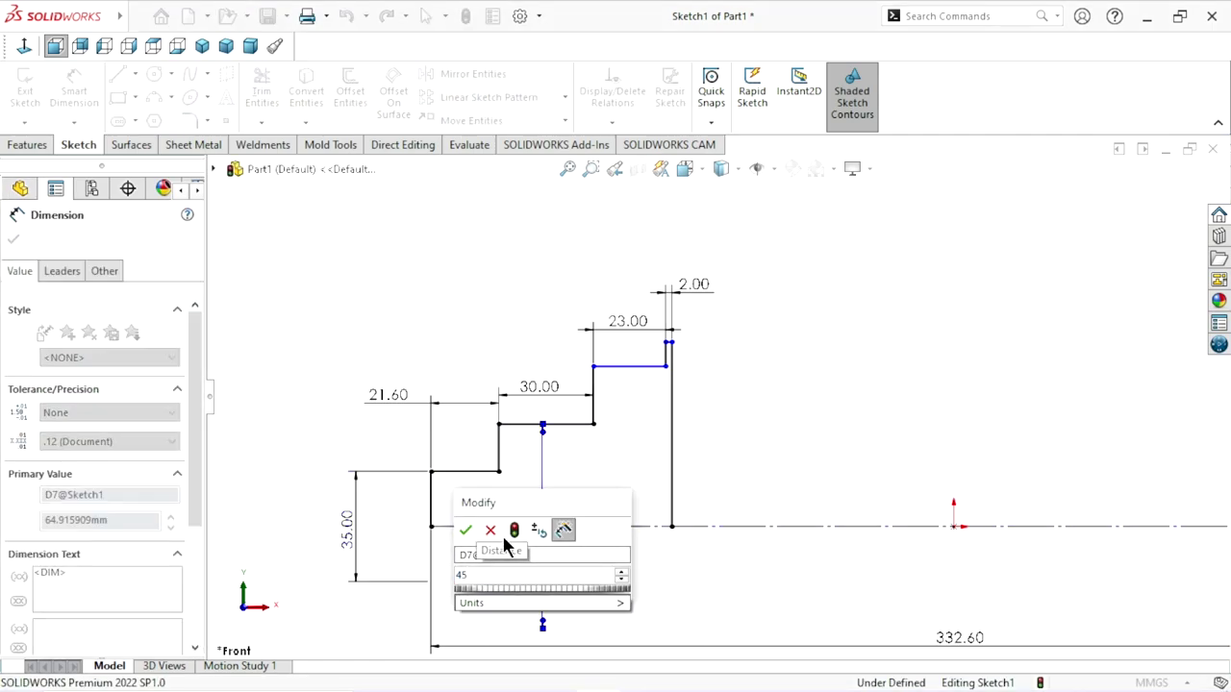
click(466, 530)
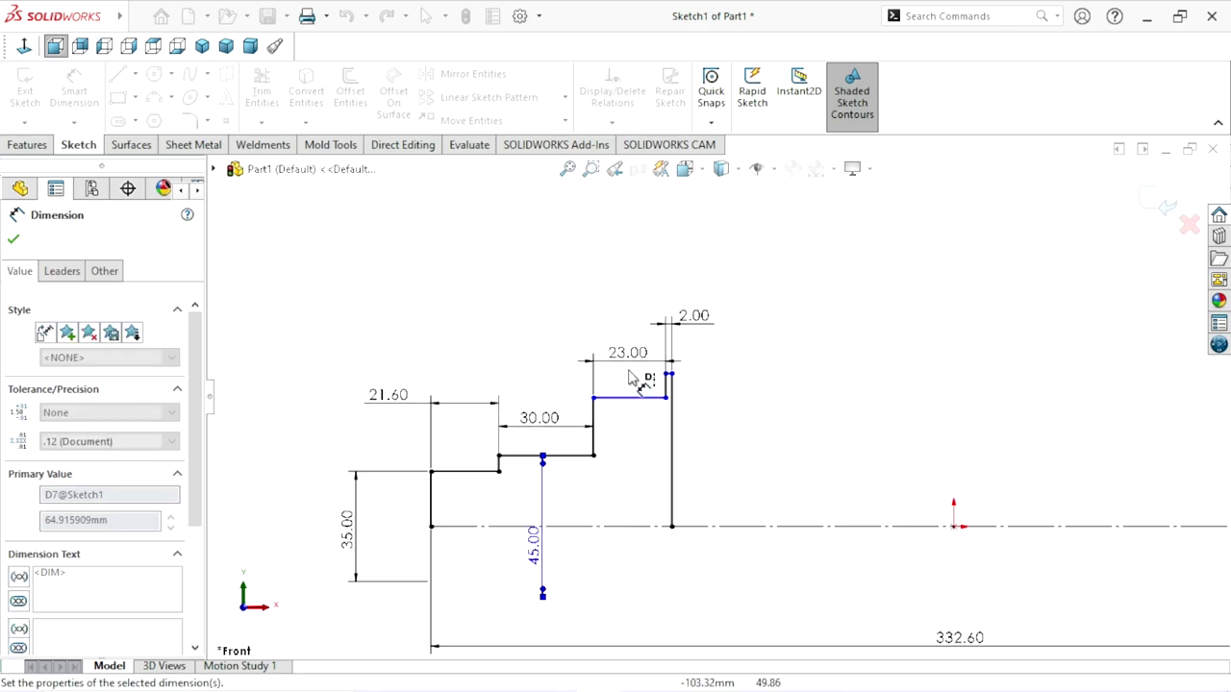
click(634, 402)
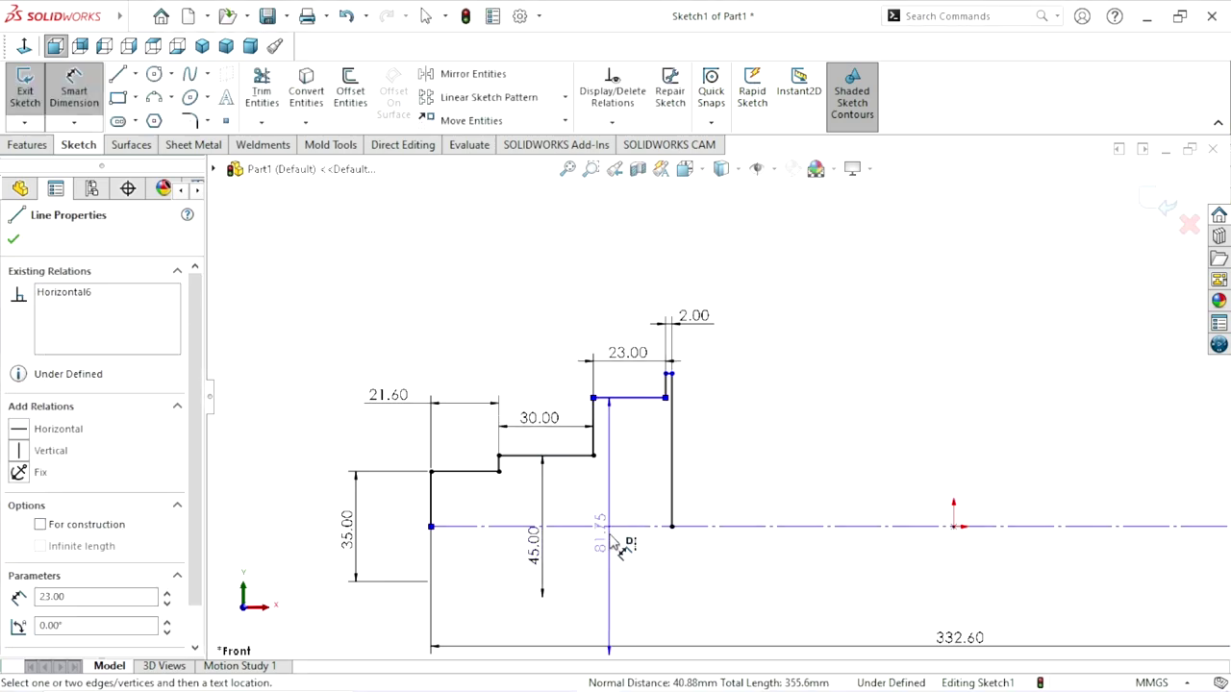
click(634, 562)
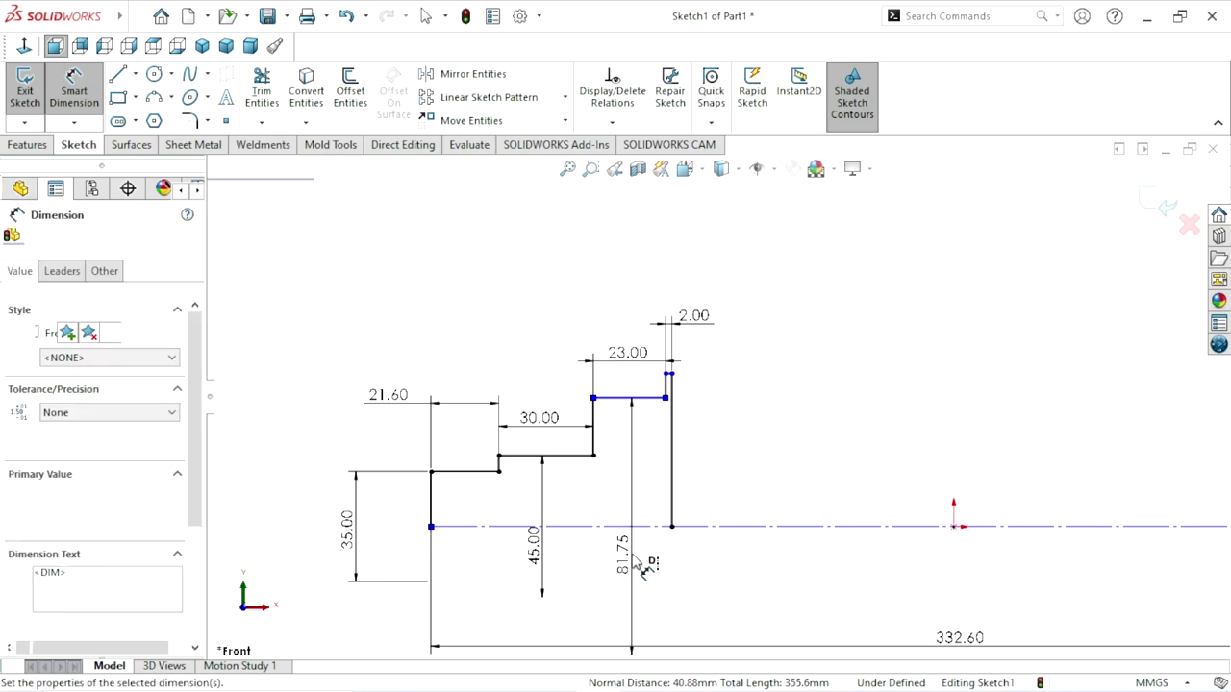
text(66)
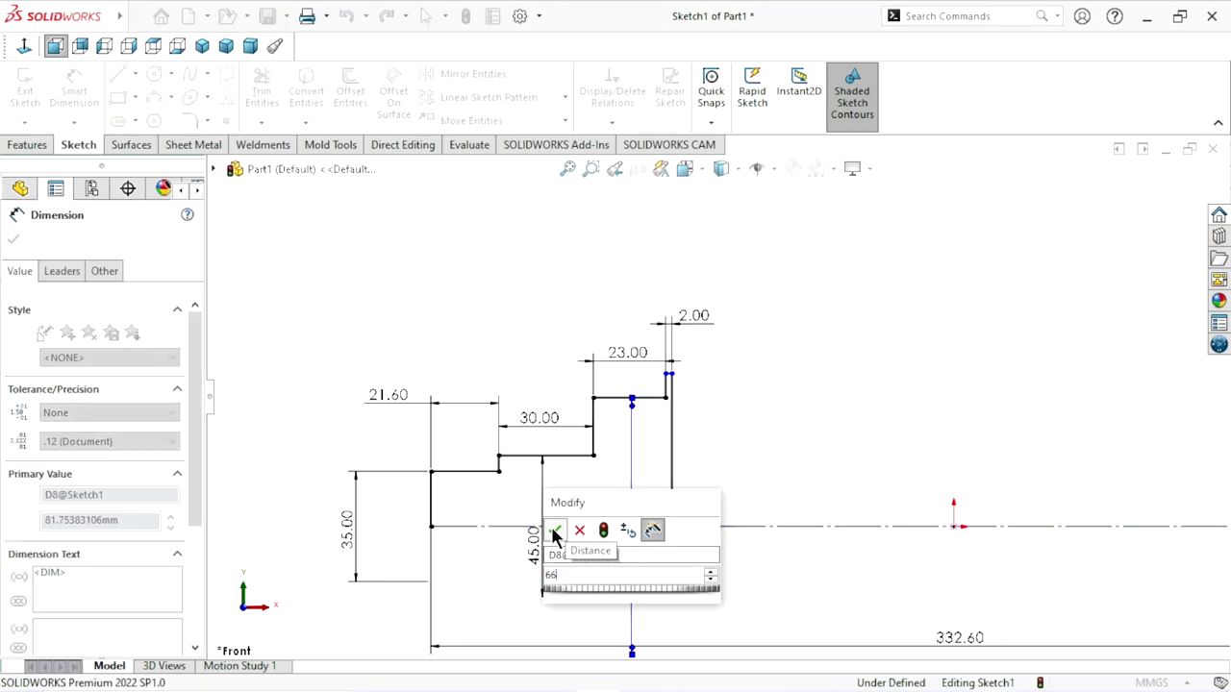
click(555, 529)
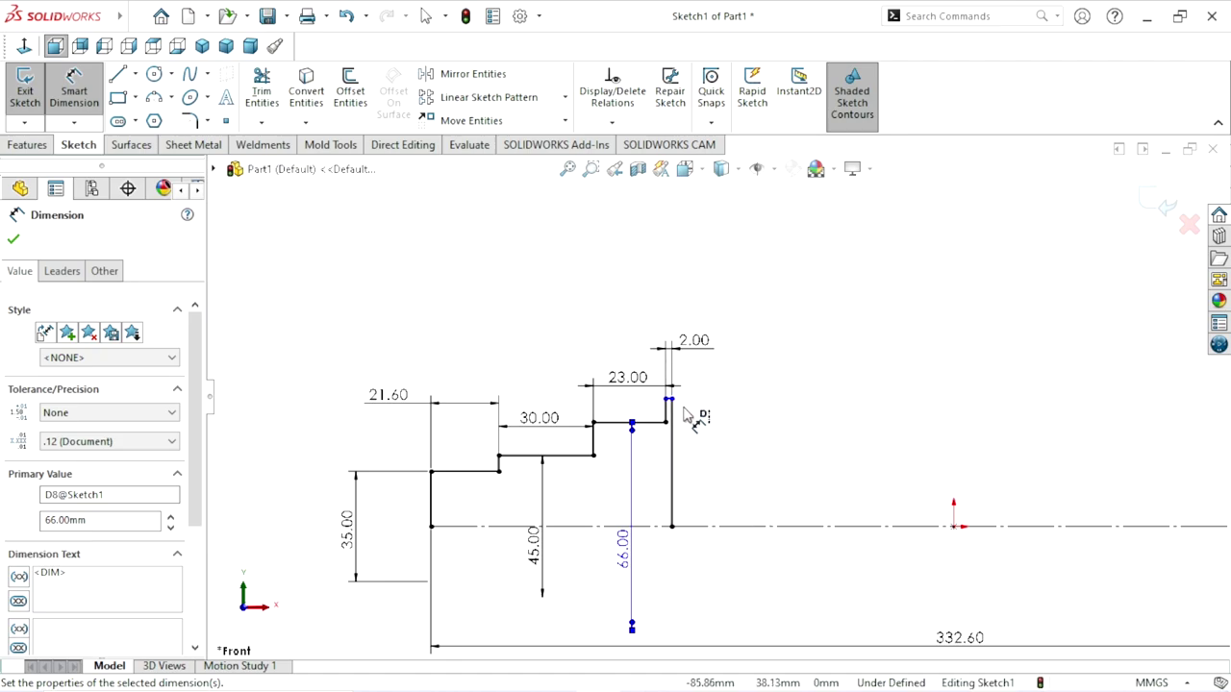
Dimension the last step's height to 70 mm.
scroll(764, 495, down, 2)
scroll(626, 340, down, 1)
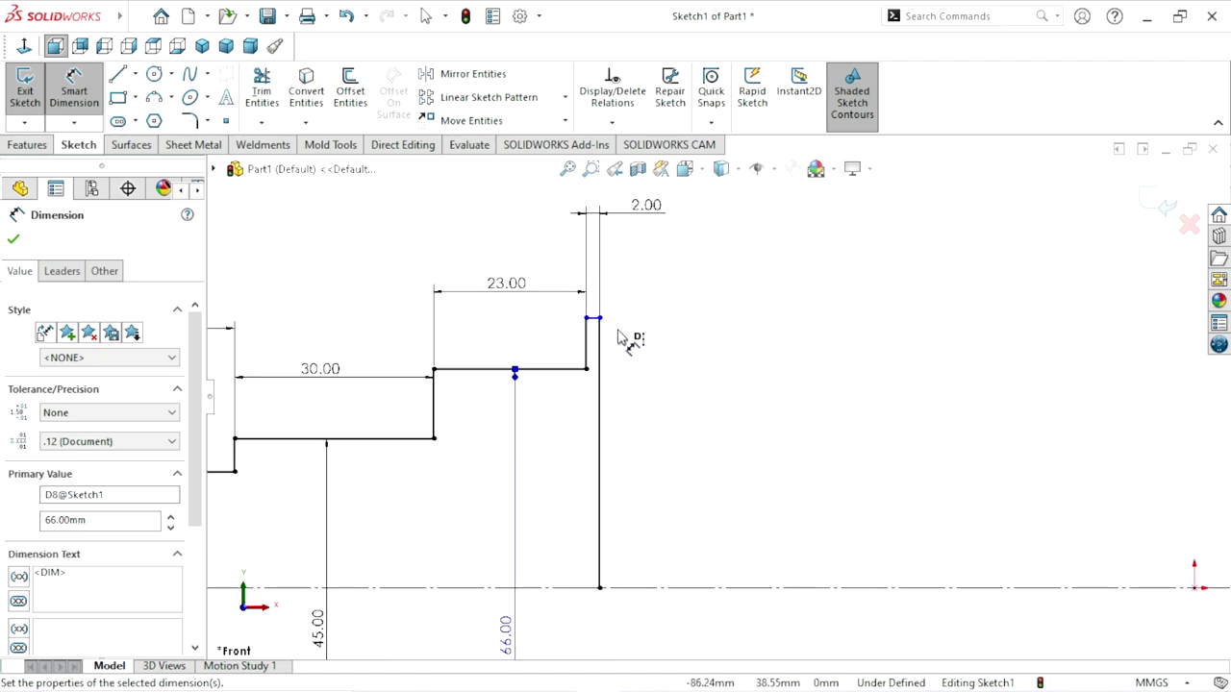
scroll(626, 340, down, 2)
click(570, 314)
scroll(697, 500, up, 2)
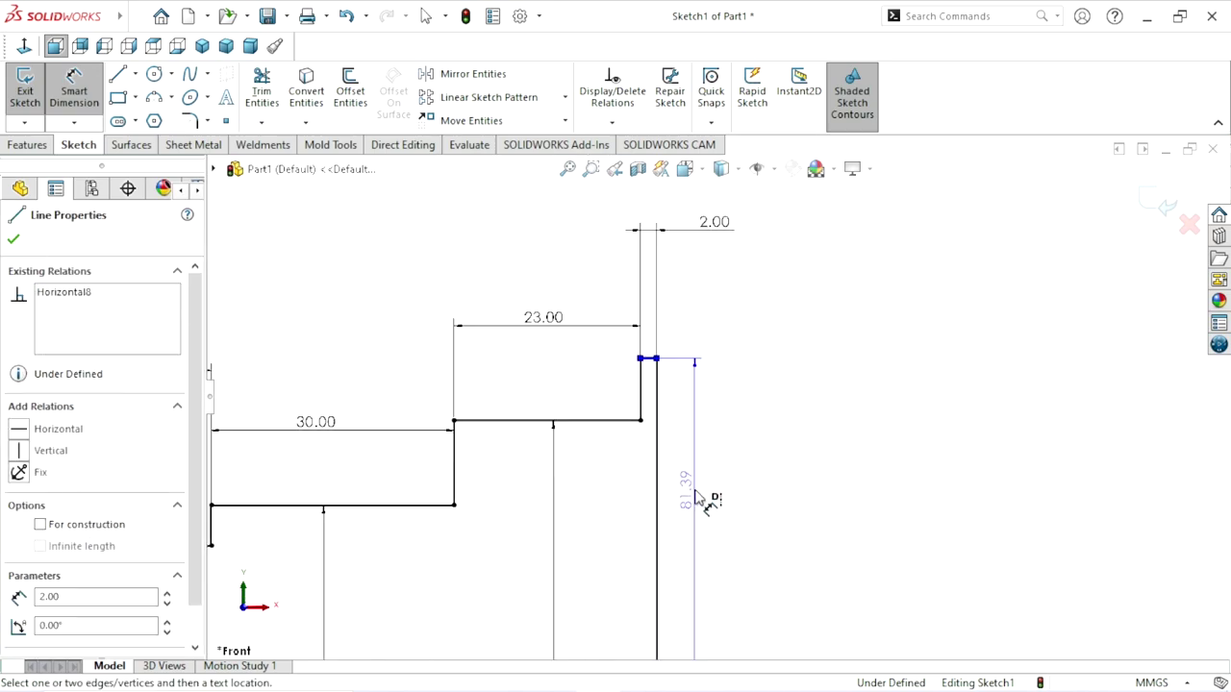
scroll(692, 510, up, 2)
scroll(716, 521, up, 1)
click(734, 563)
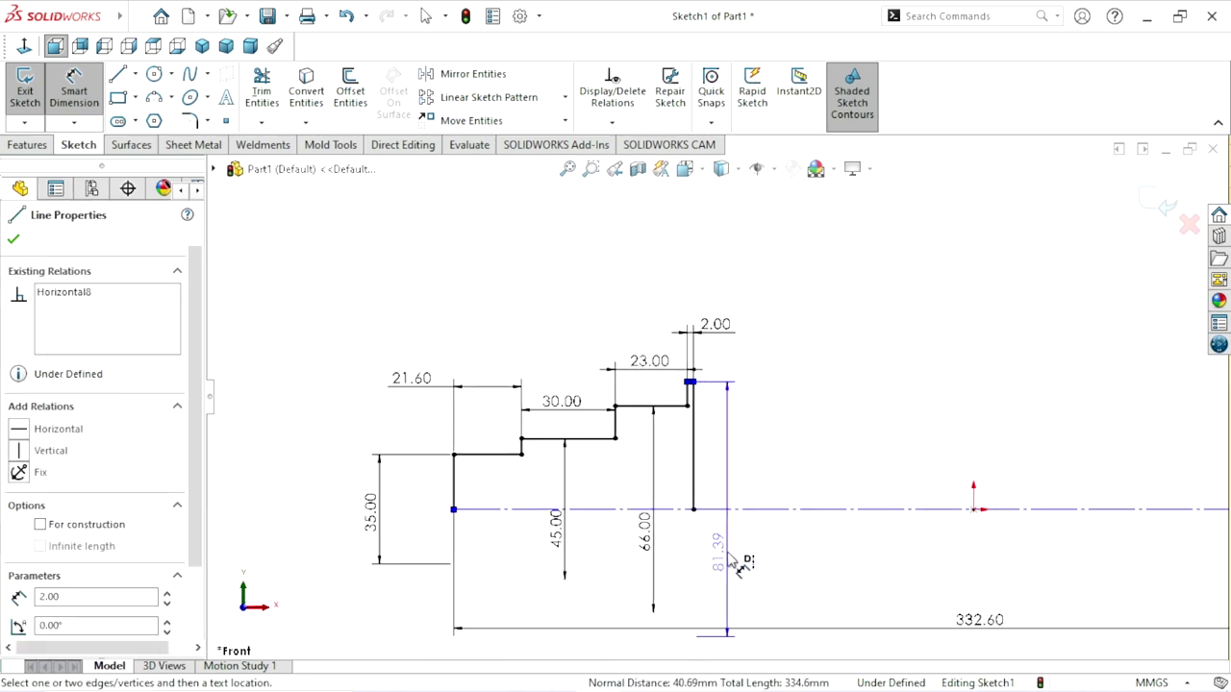
text(70)
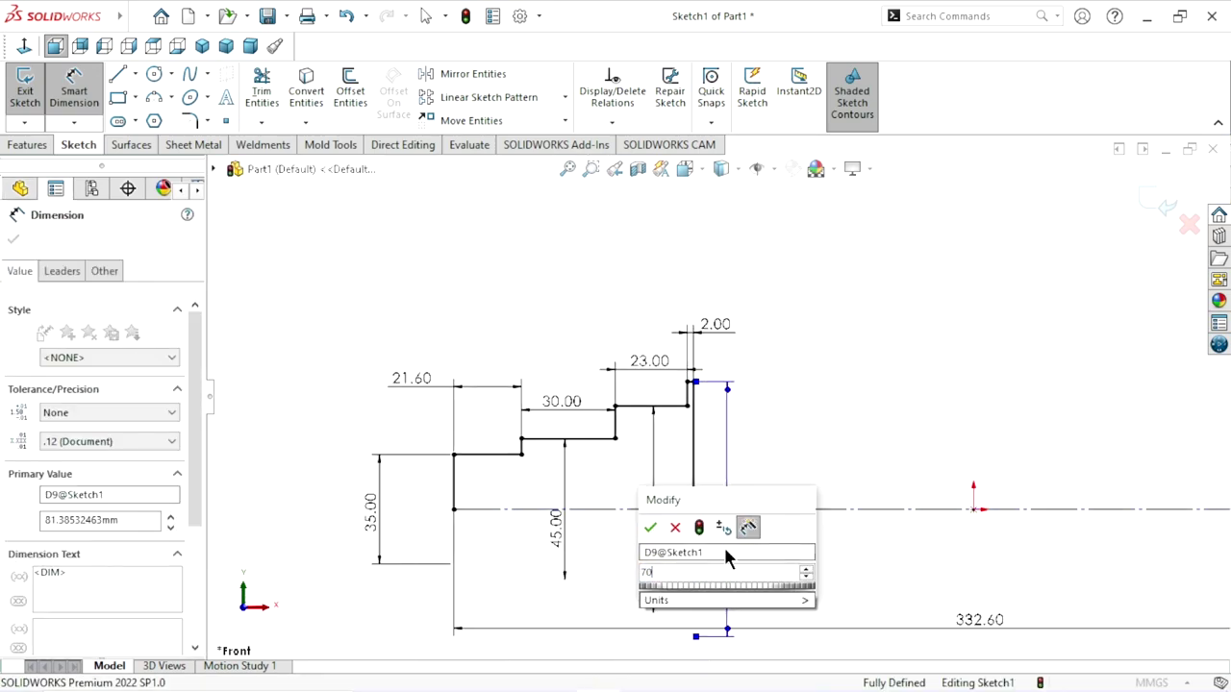
click(650, 529)
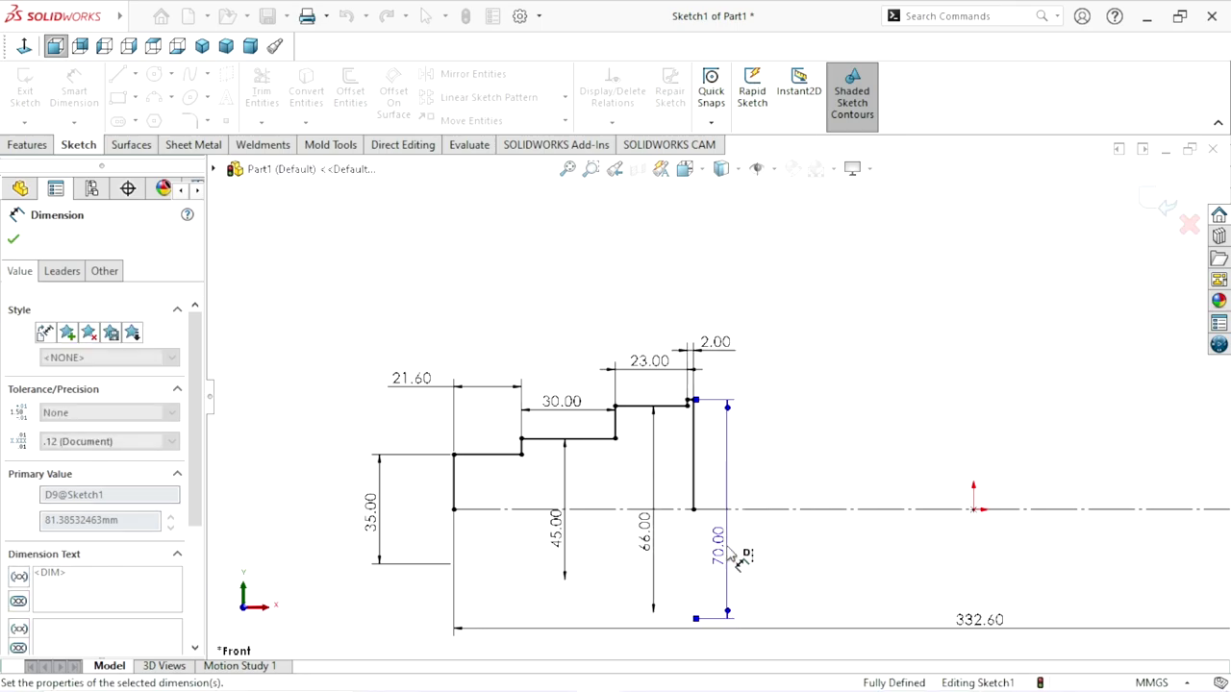
Reposition the 2.00 and 35.00 dimensions clear of the profile.
scroll(741, 546, up, 1)
scroll(759, 530, down, 1)
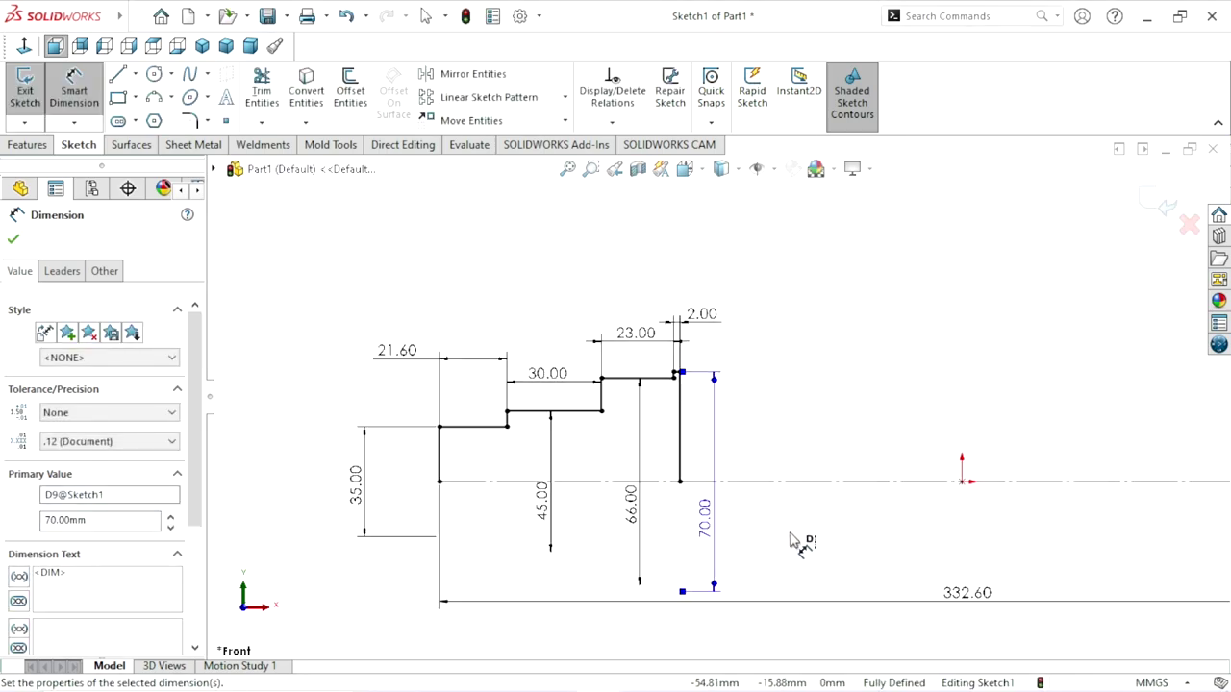
scroll(790, 541, up, 1)
scroll(951, 525, down, 2)
scroll(884, 530, up, 1)
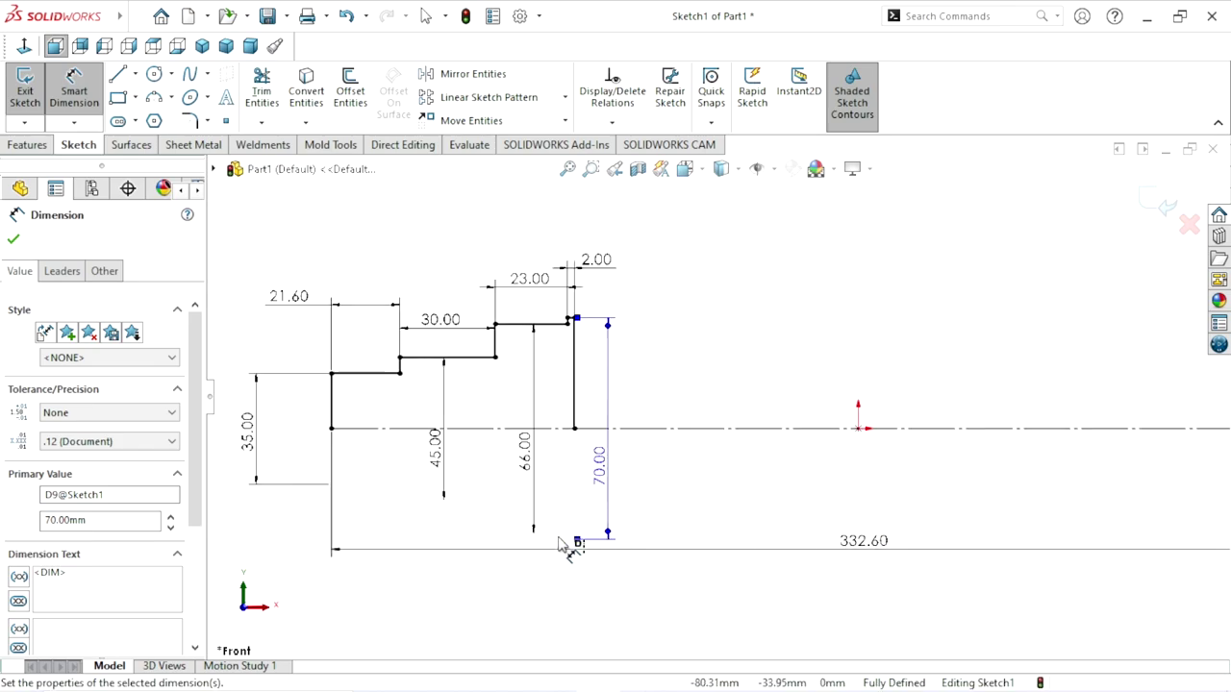
click(13, 242)
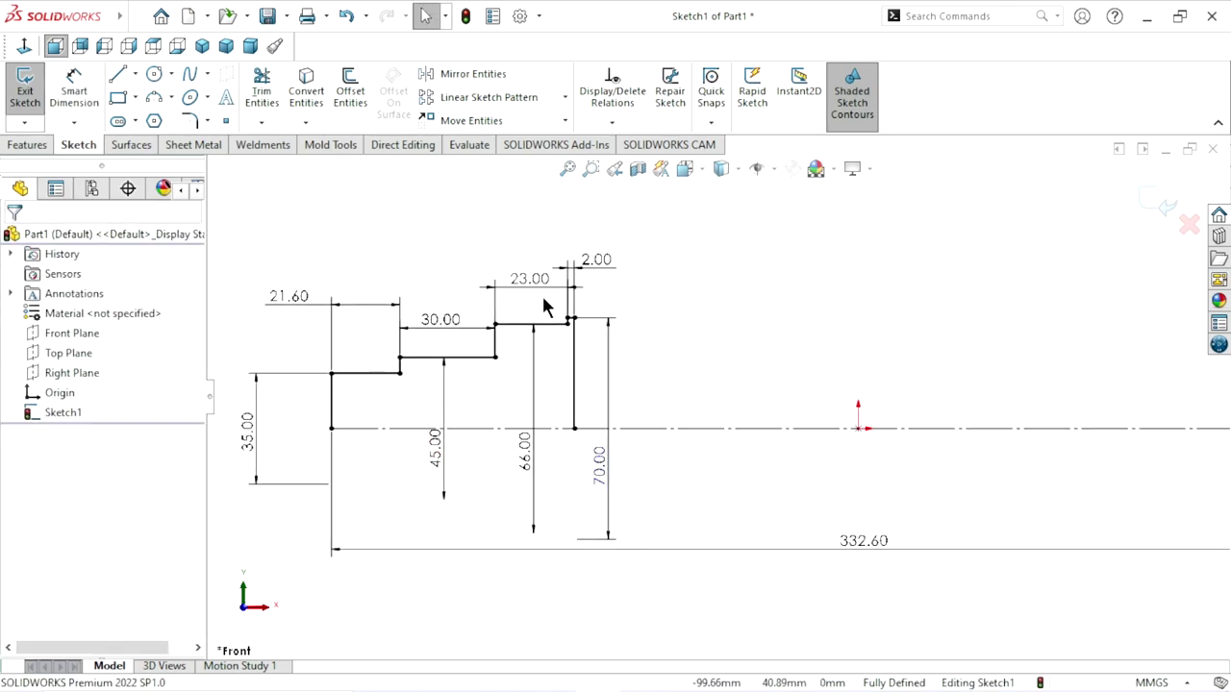
drag(611, 266, 623, 255)
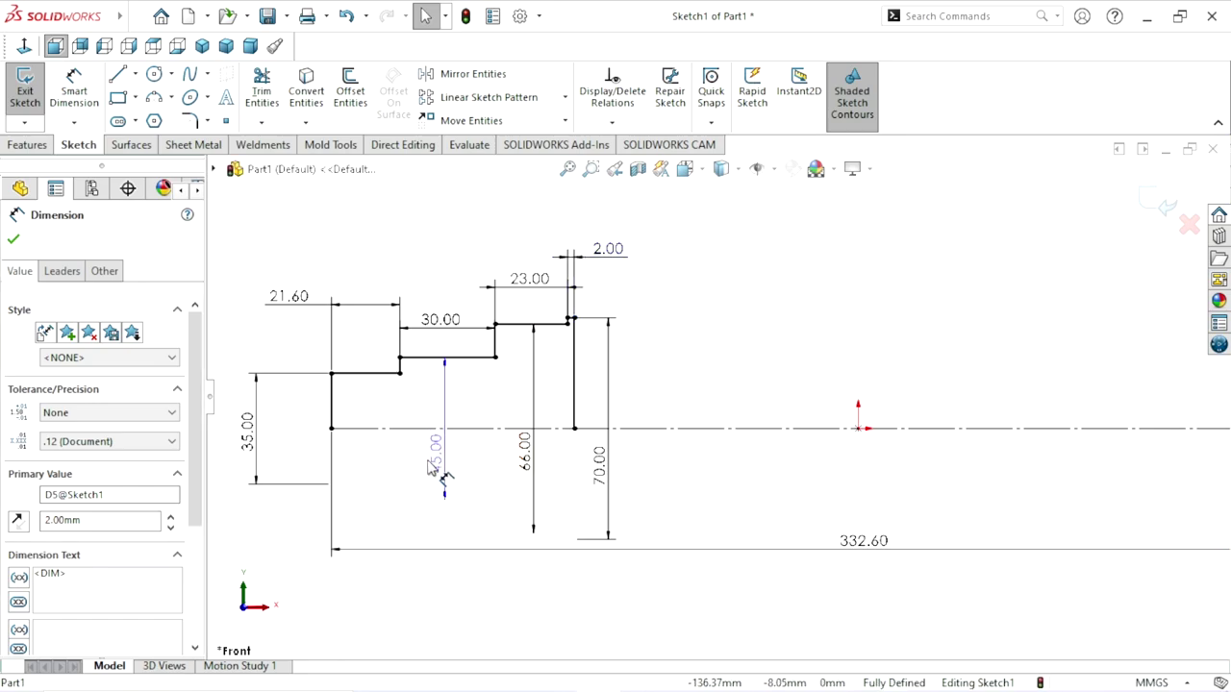
drag(251, 432, 285, 433)
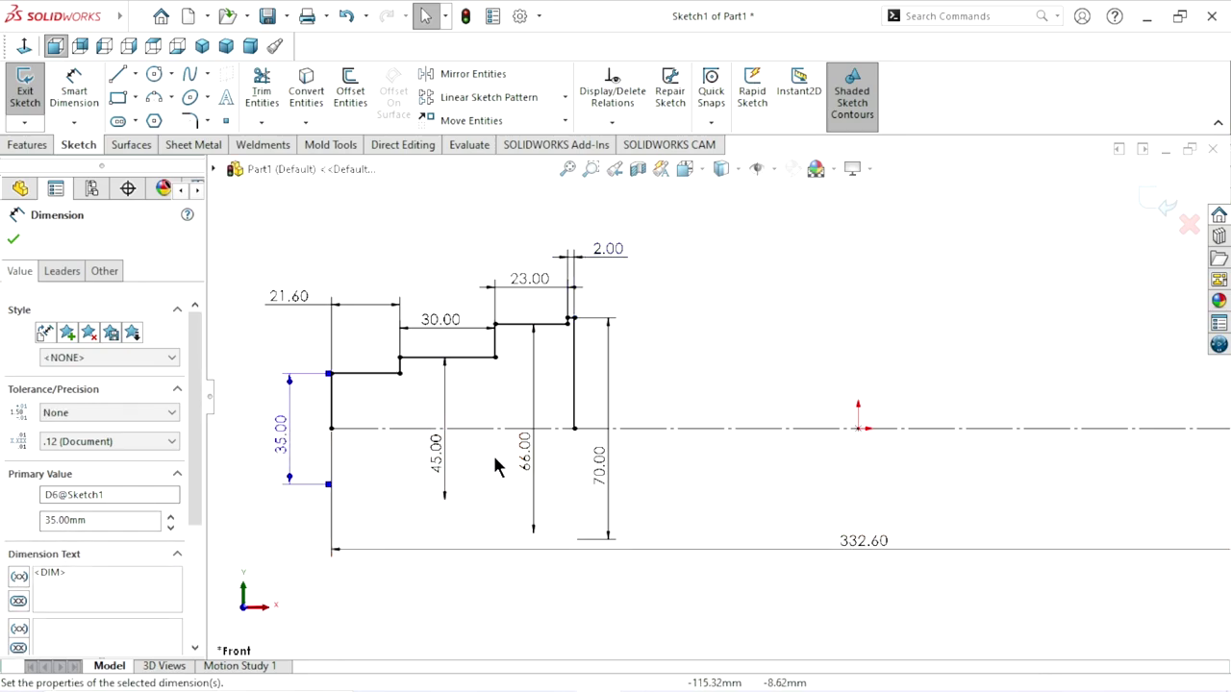
click(14, 238)
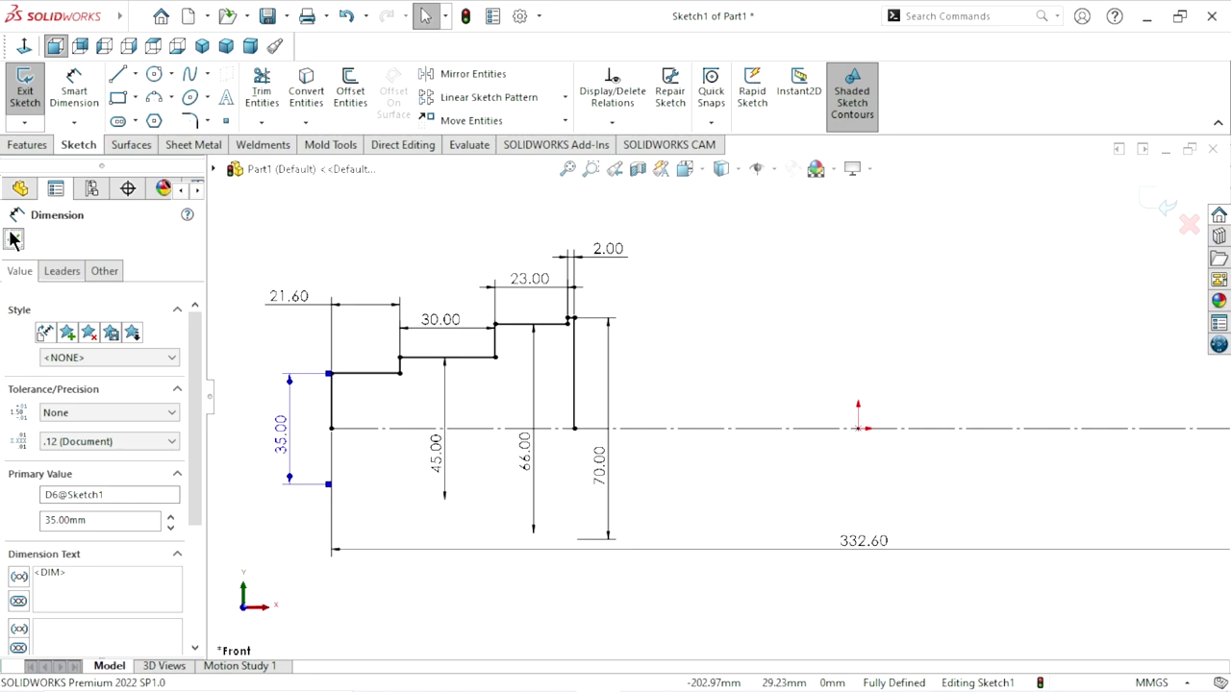
Revolve the profile 360° about the centerline into Revolve1, then orbit to inspect it.
click(27, 146)
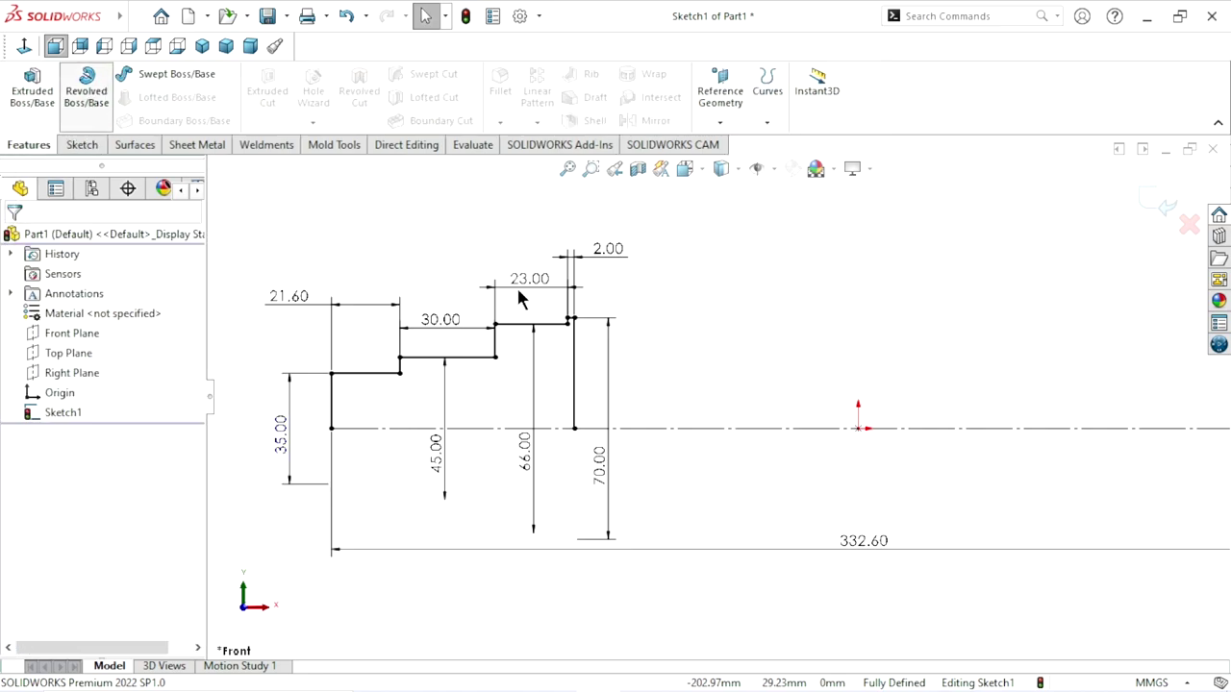
click(674, 370)
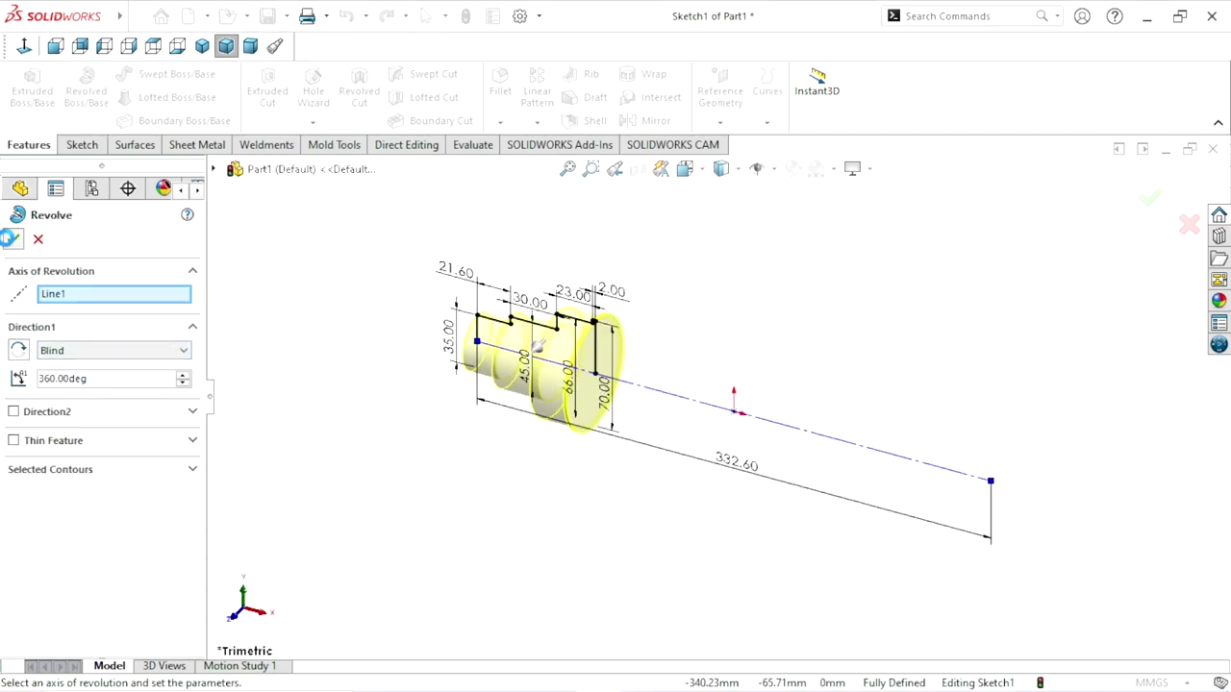
click(9, 238)
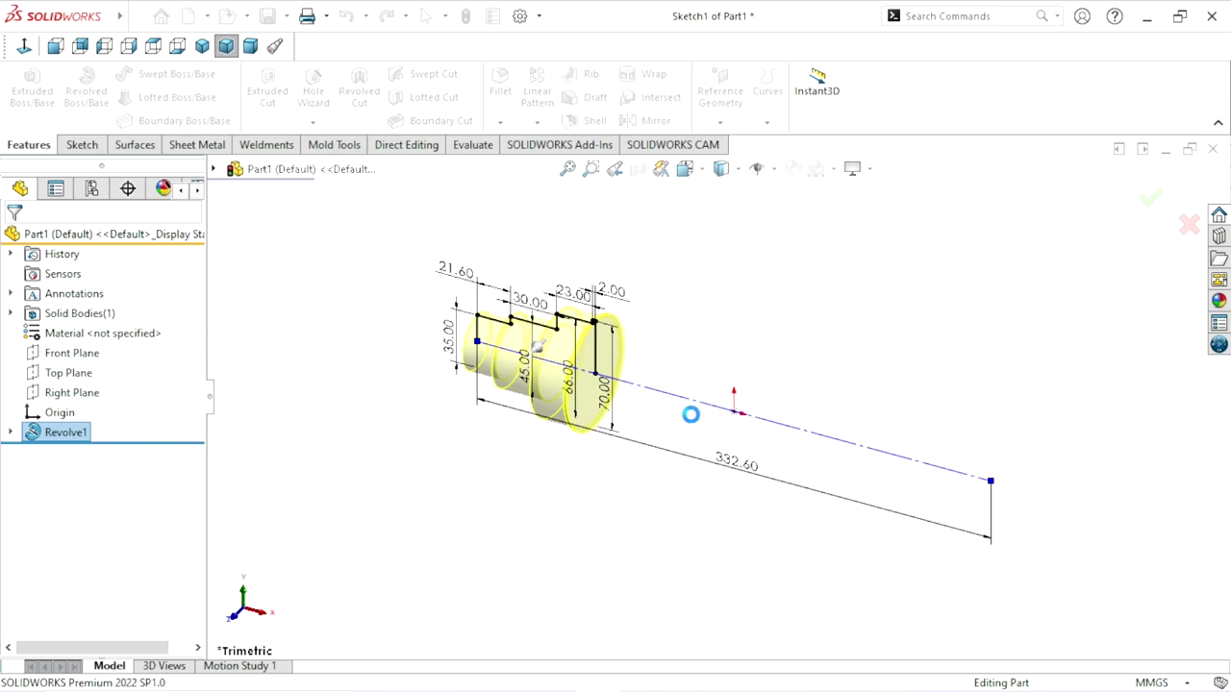
scroll(658, 375, down, 2)
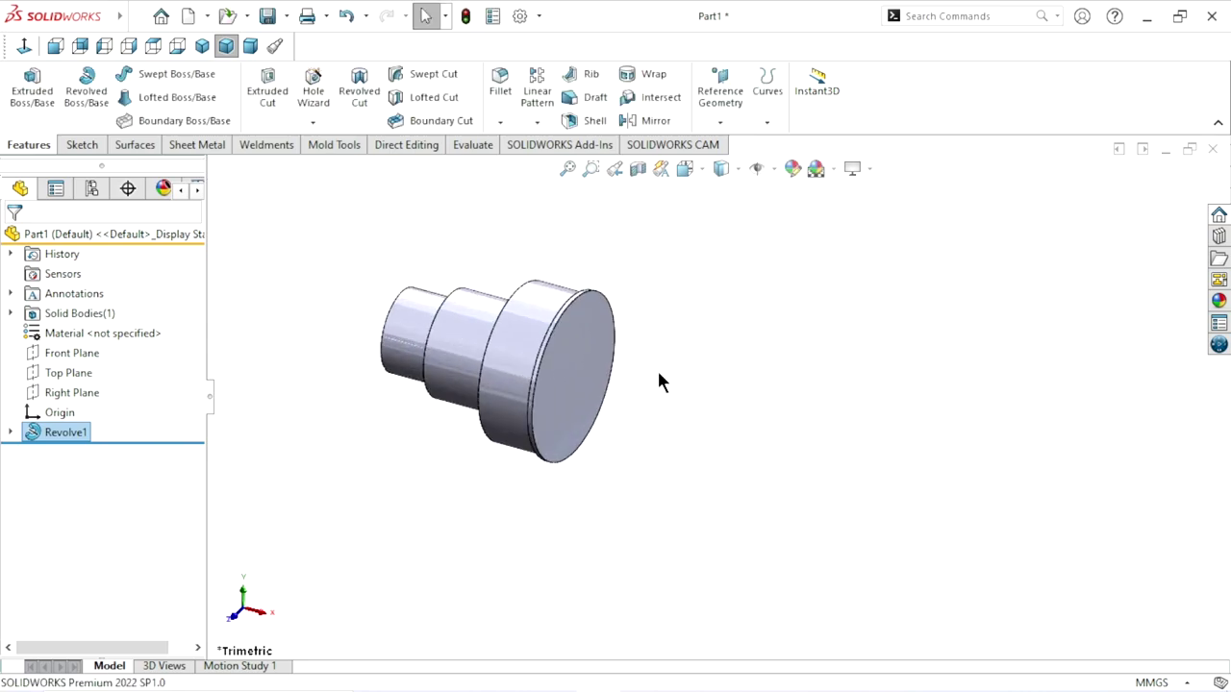
scroll(658, 382, down, 1)
scroll(583, 352, down, 1)
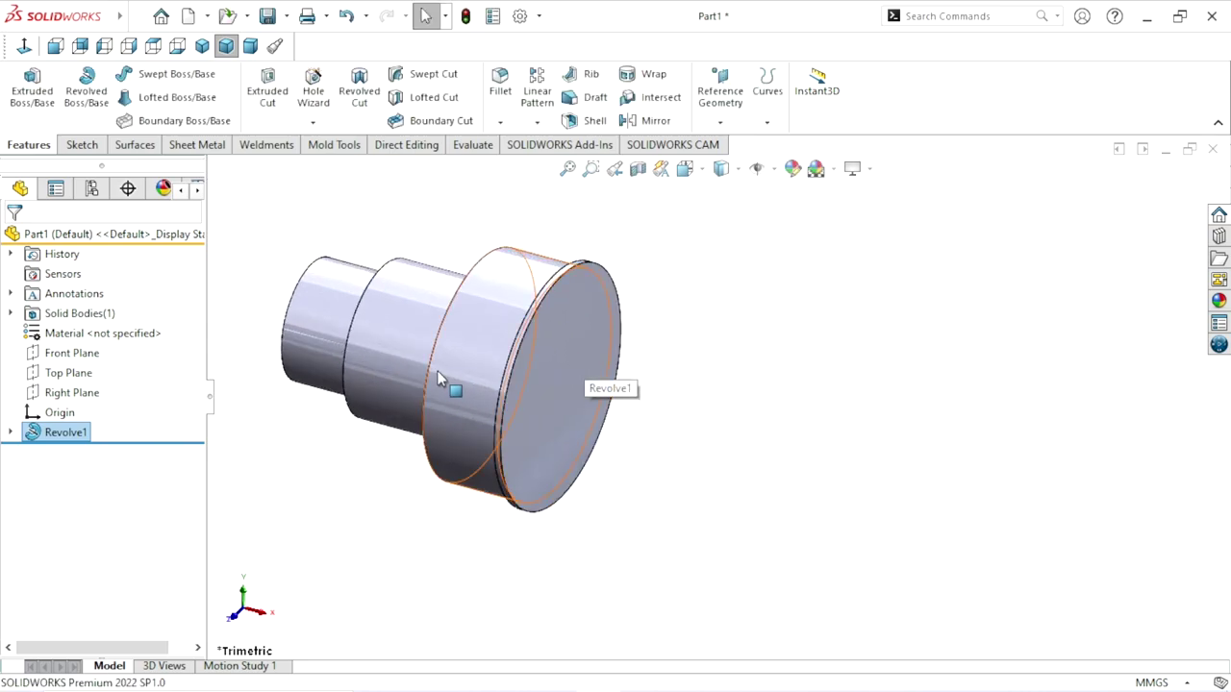
scroll(470, 365, down, 1)
mouse_move(458, 375)
middle_down()
mouse_move(506, 284)
mouse_move(470, 243)
middle_up()
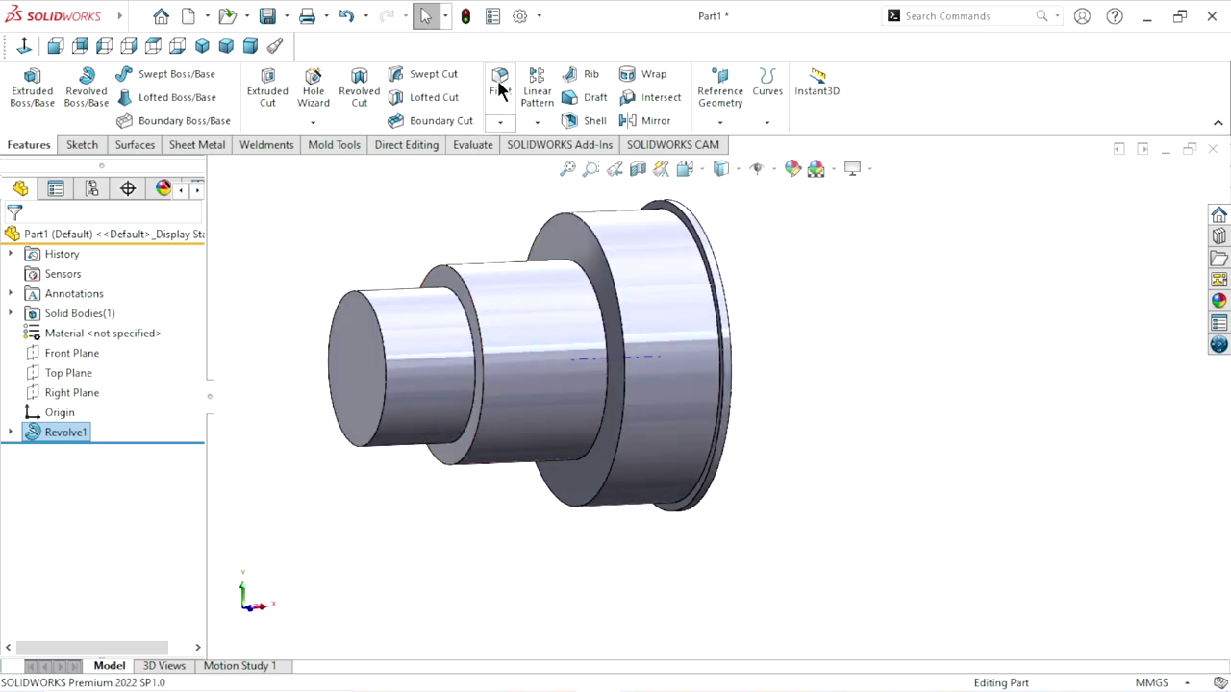
Apply a 3.5 mm fillet to the larger step's shoulder edge.
key(ctrl+f)
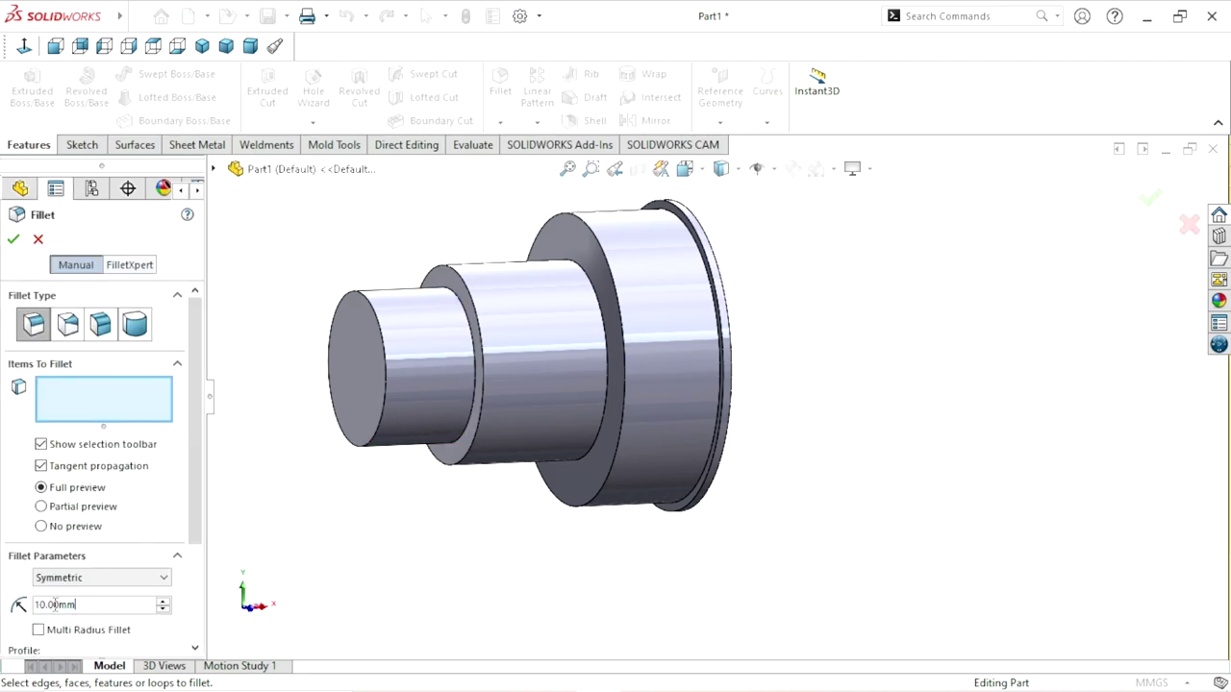
text(3.)
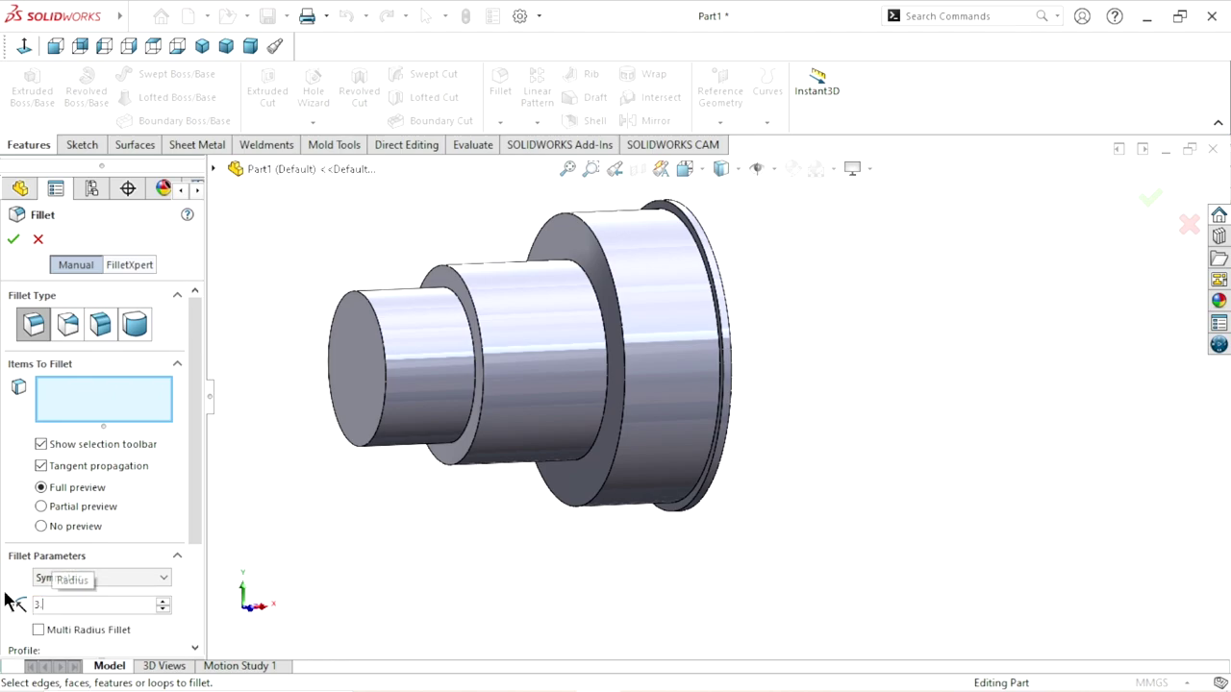
text(6)
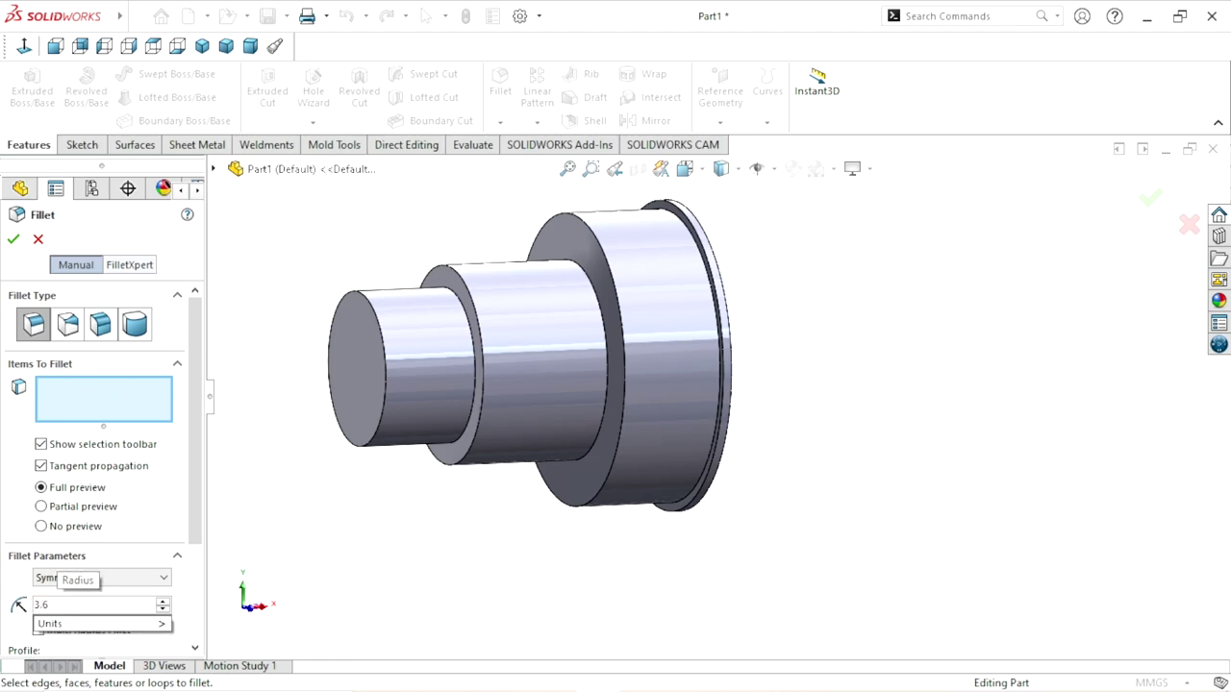
key(BackSpace)
text(5)
key(Return)
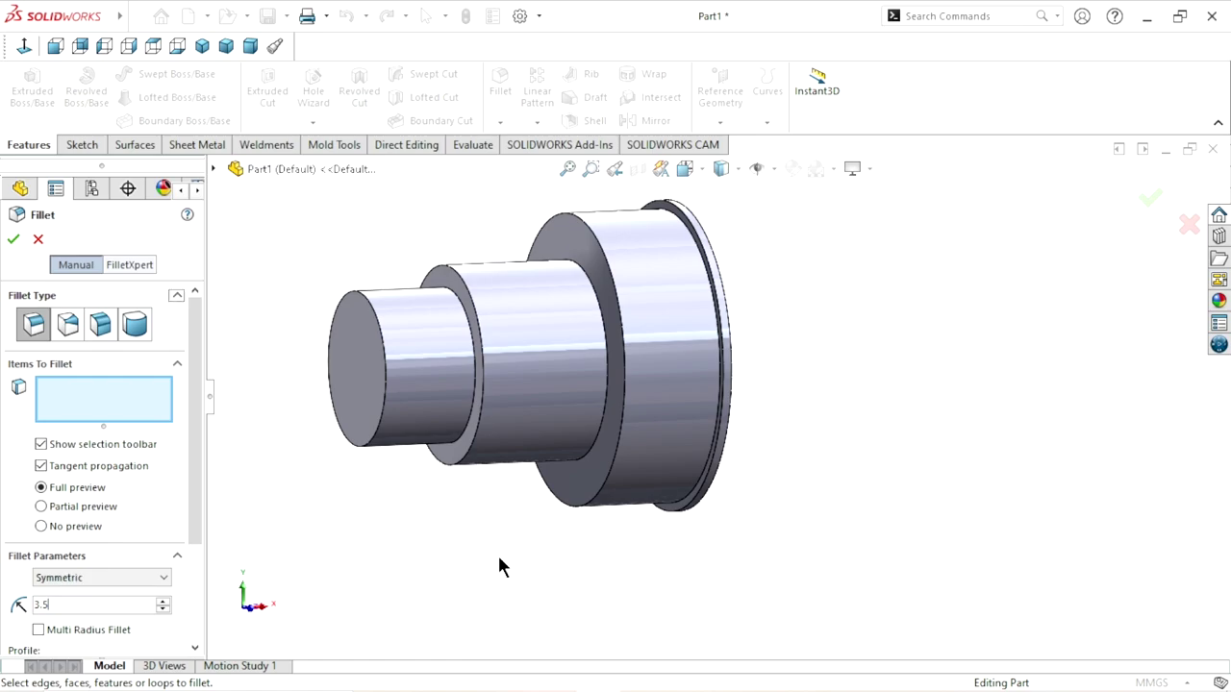
click(596, 298)
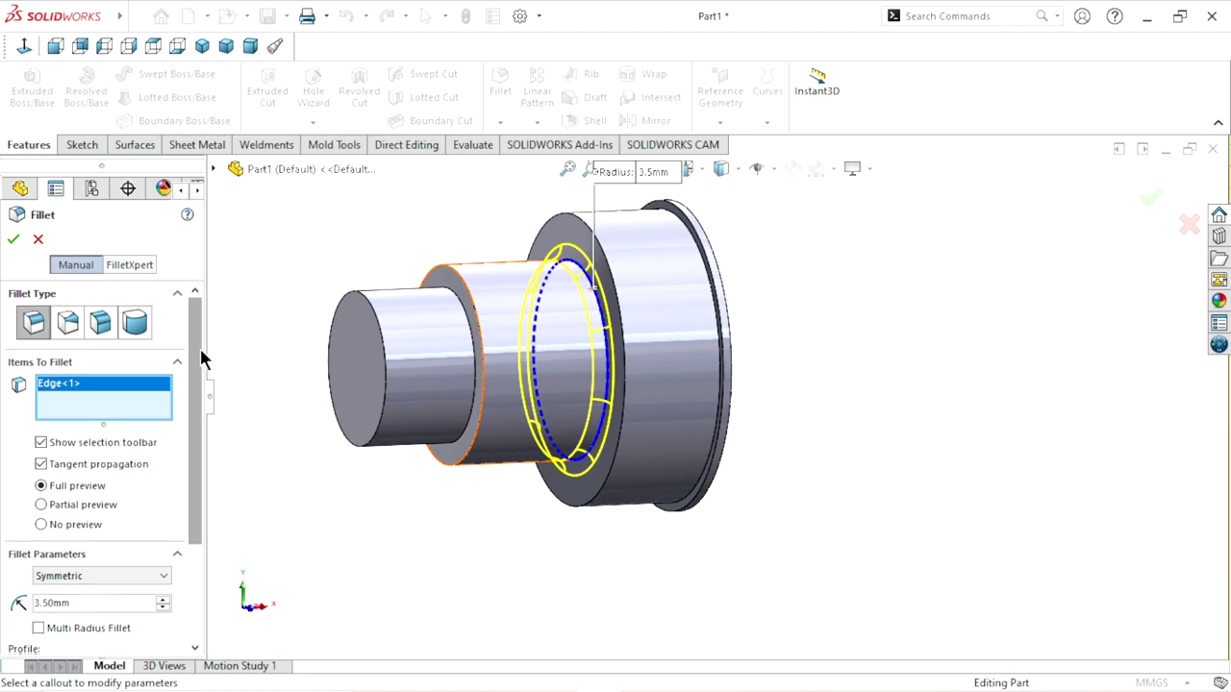
Enable Multi Radius Fillet and add the smaller step's shoulder edge.
scroll(197, 352, down, 3)
click(39, 495)
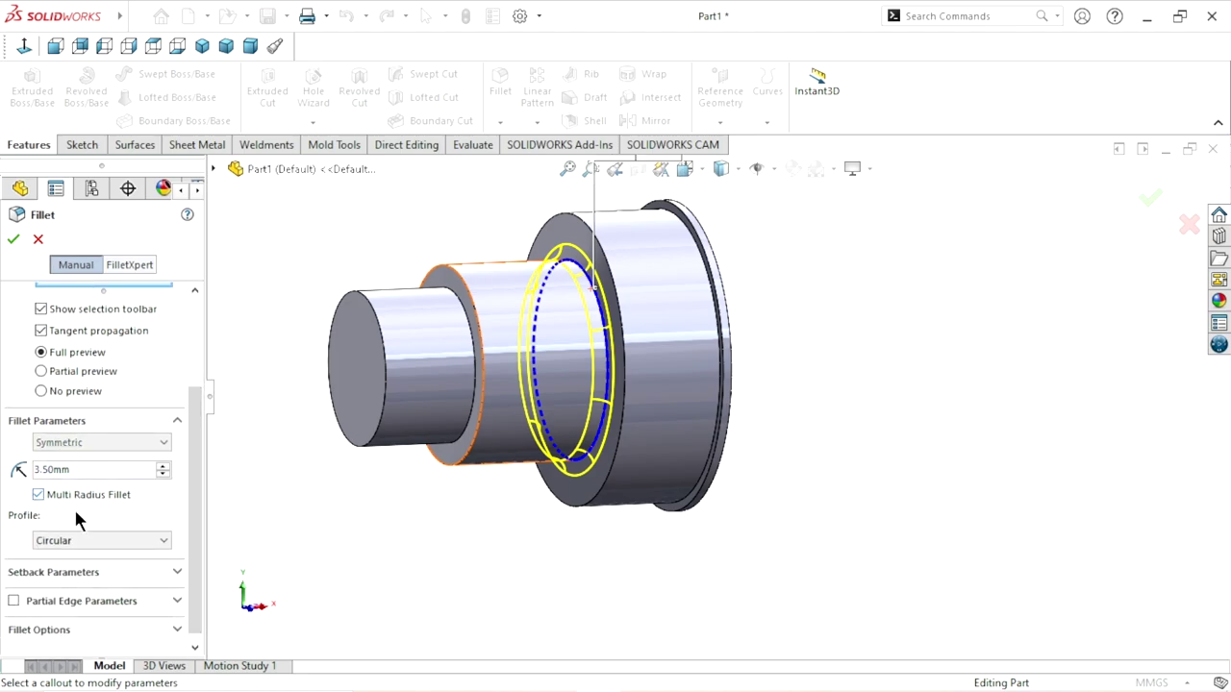
scroll(407, 481, up, 1)
scroll(543, 390, down, 2)
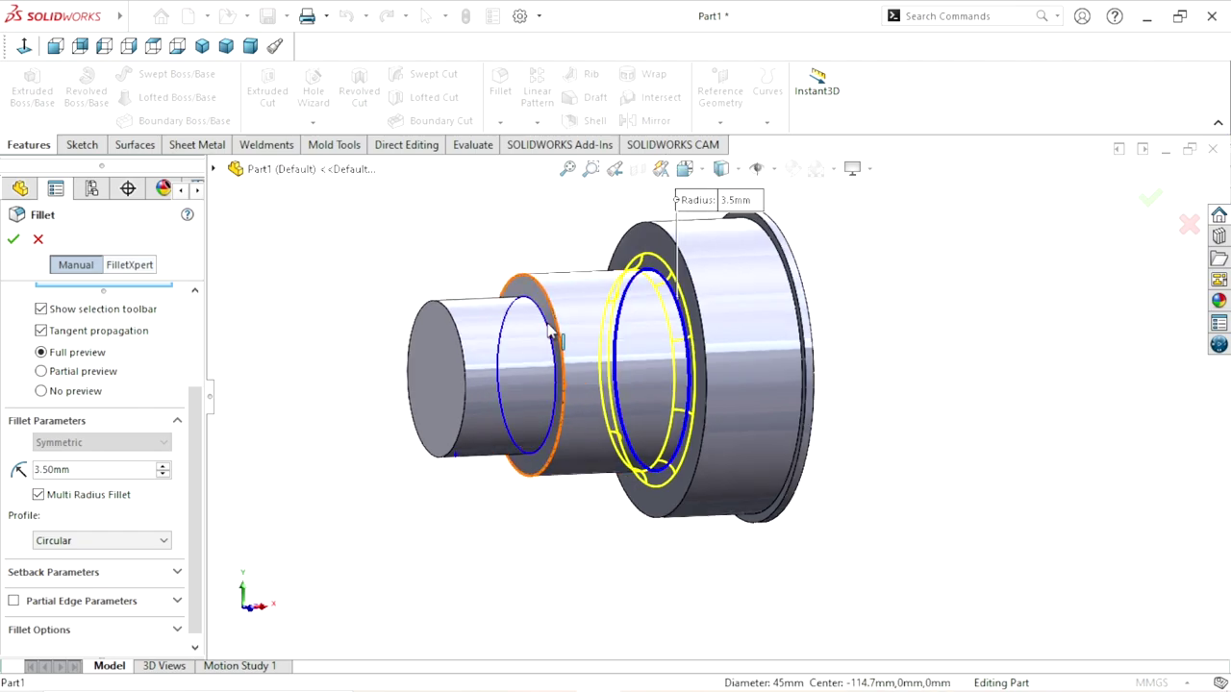
click(551, 331)
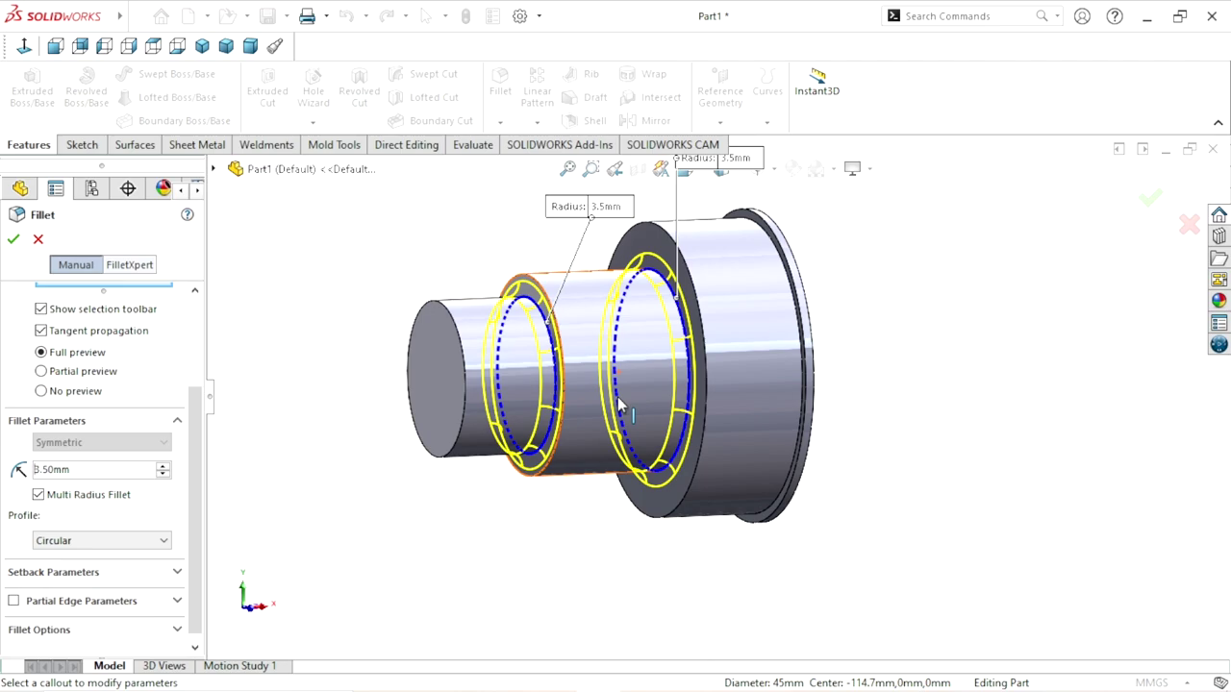
scroll(620, 408, down, 1)
scroll(659, 317, down, 1)
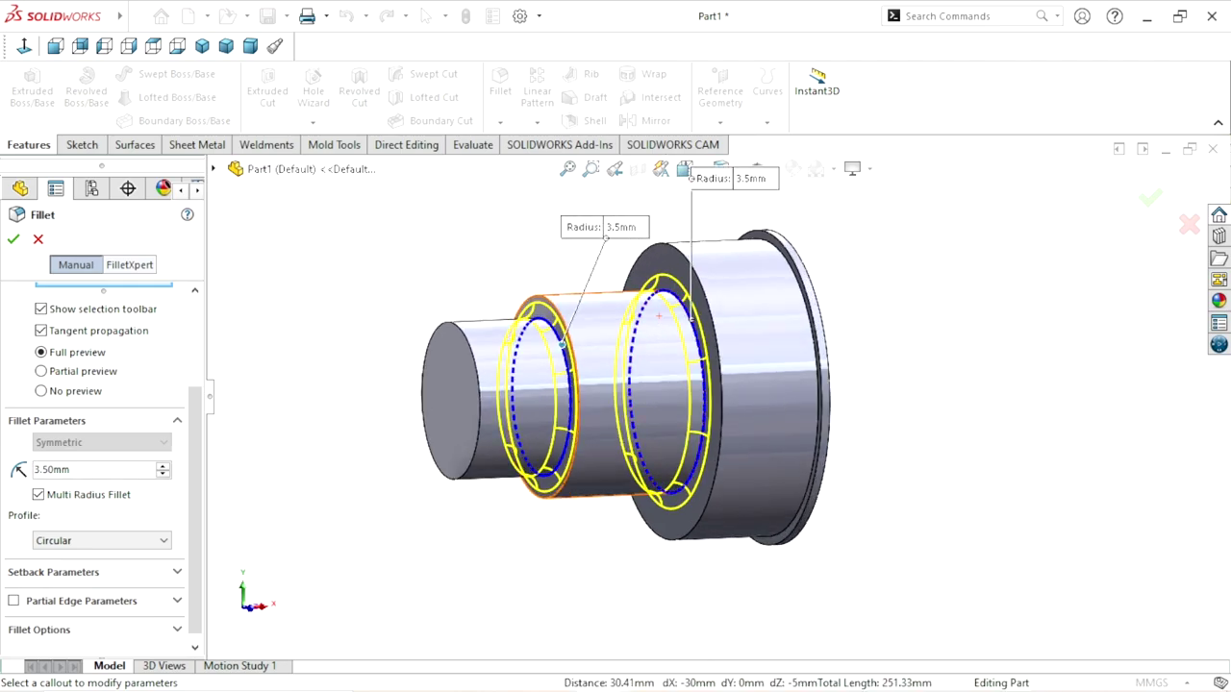
drag(646, 235, 523, 240)
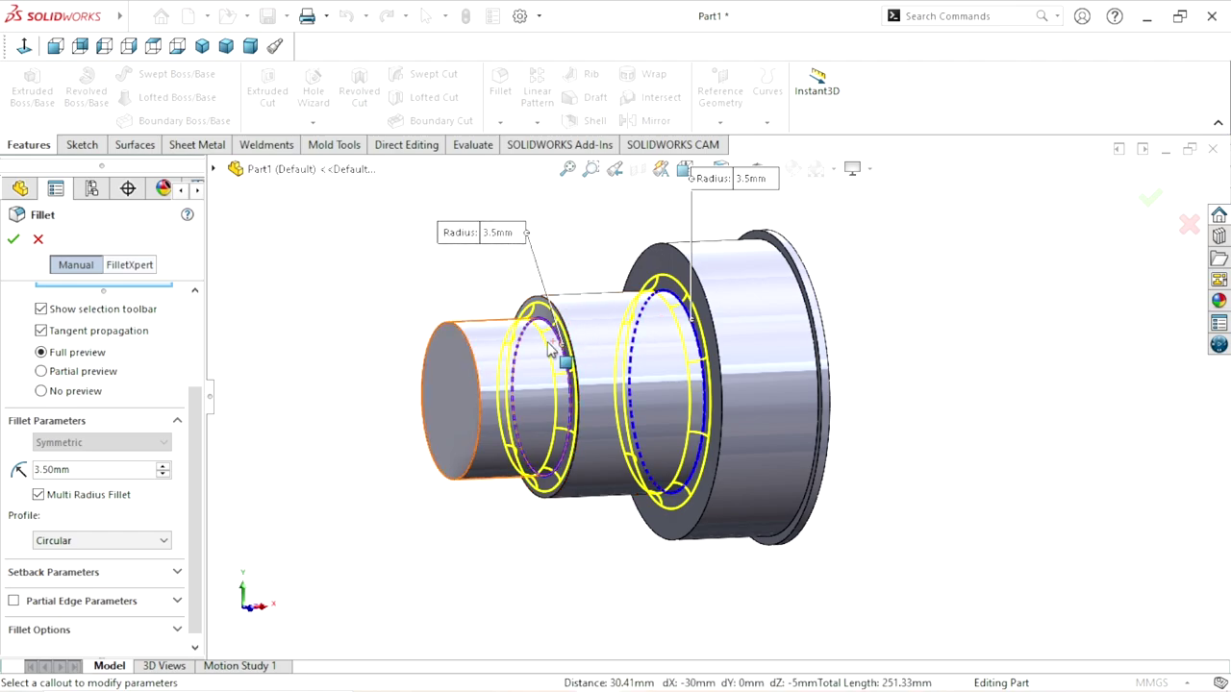
Set the smaller step's fillet radius to 1 mm and tidy the radius labels.
click(38, 496)
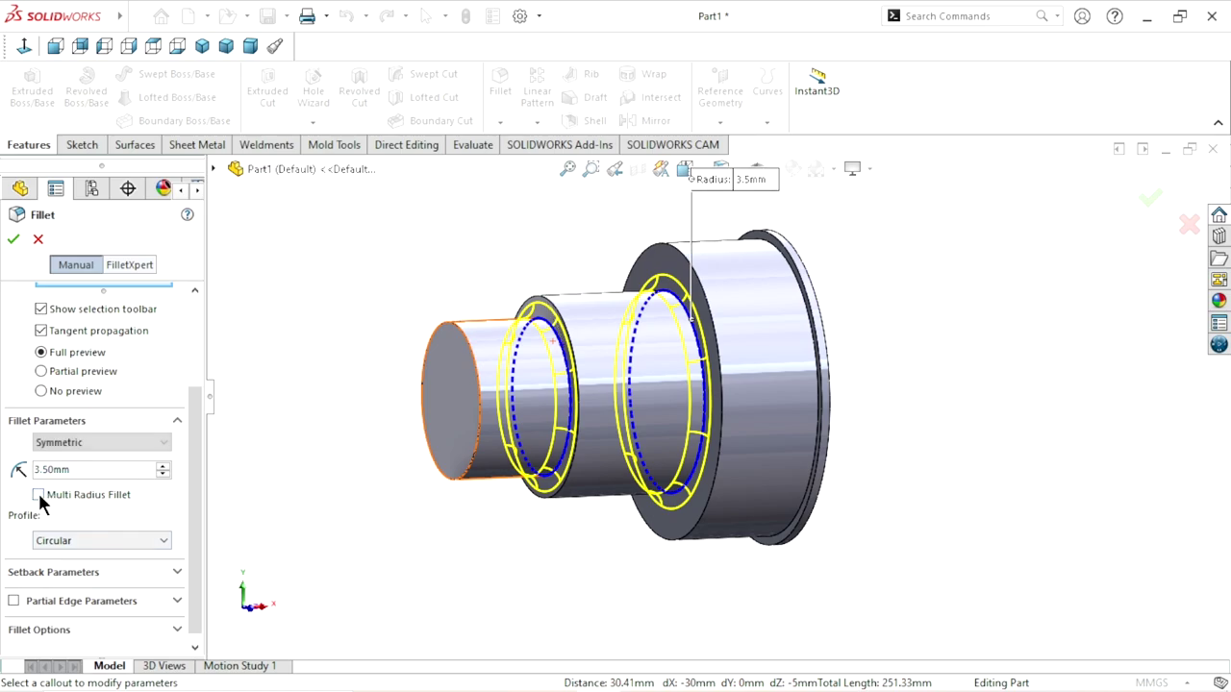
click(39, 495)
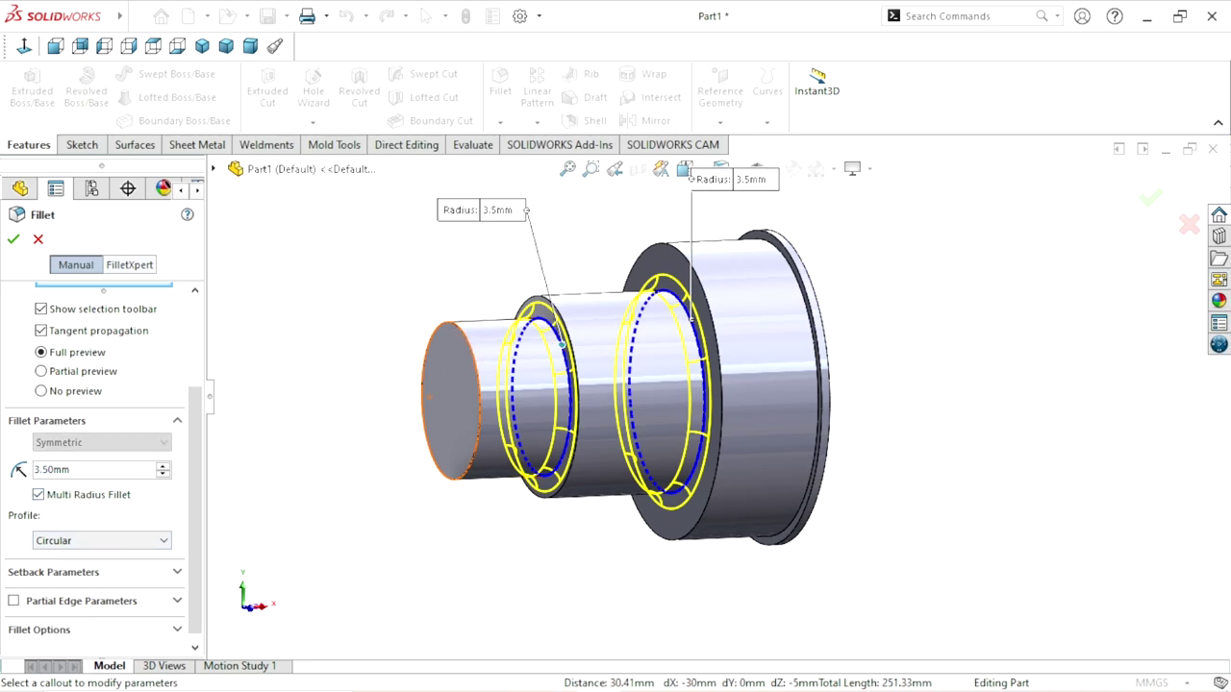
click(494, 216)
text(1)
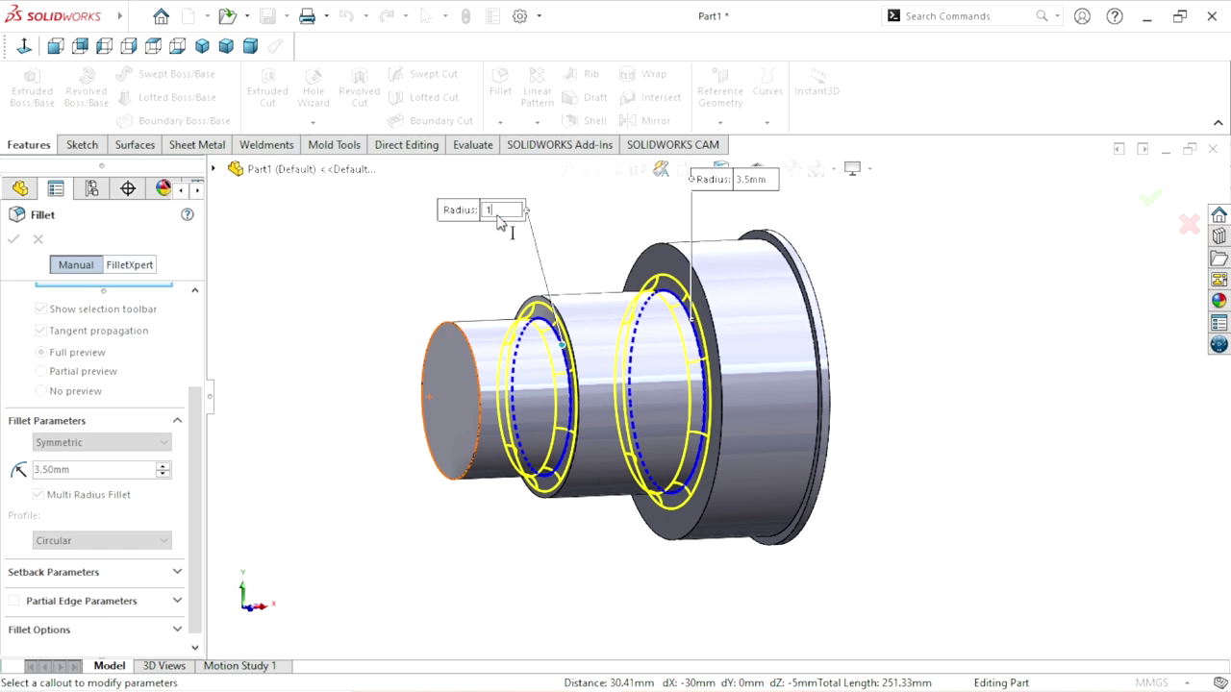
key(Return)
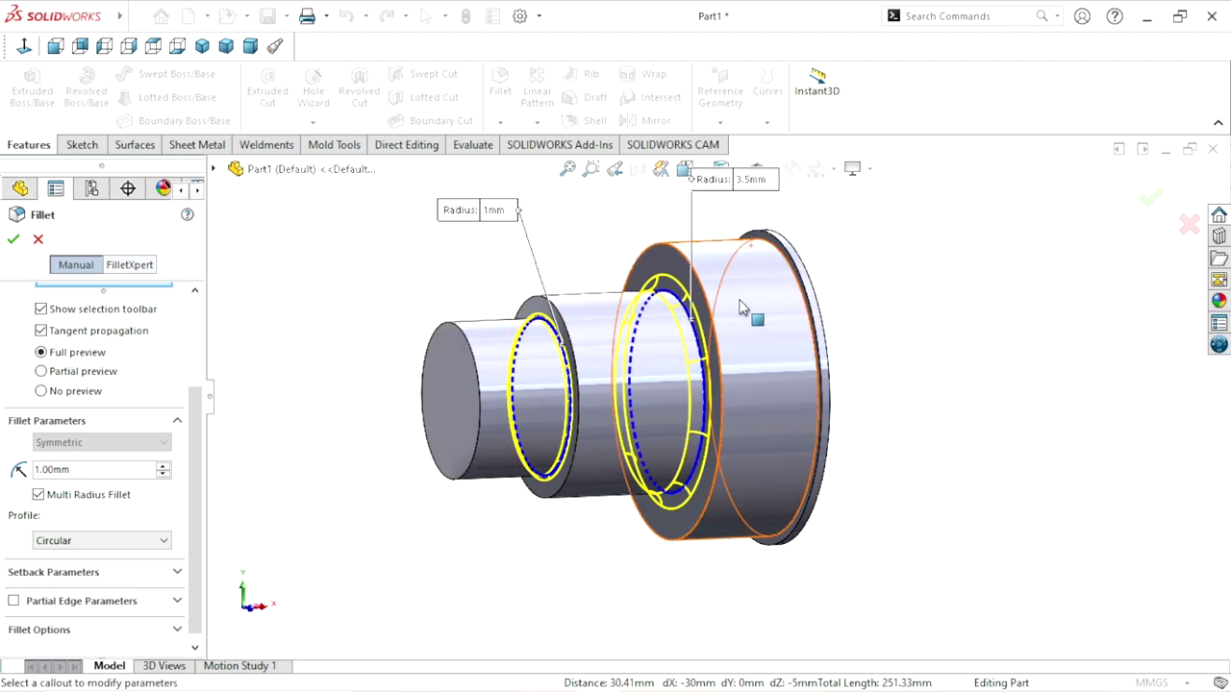
middle_drag(723, 188, 745, 231)
drag(745, 228, 602, 242)
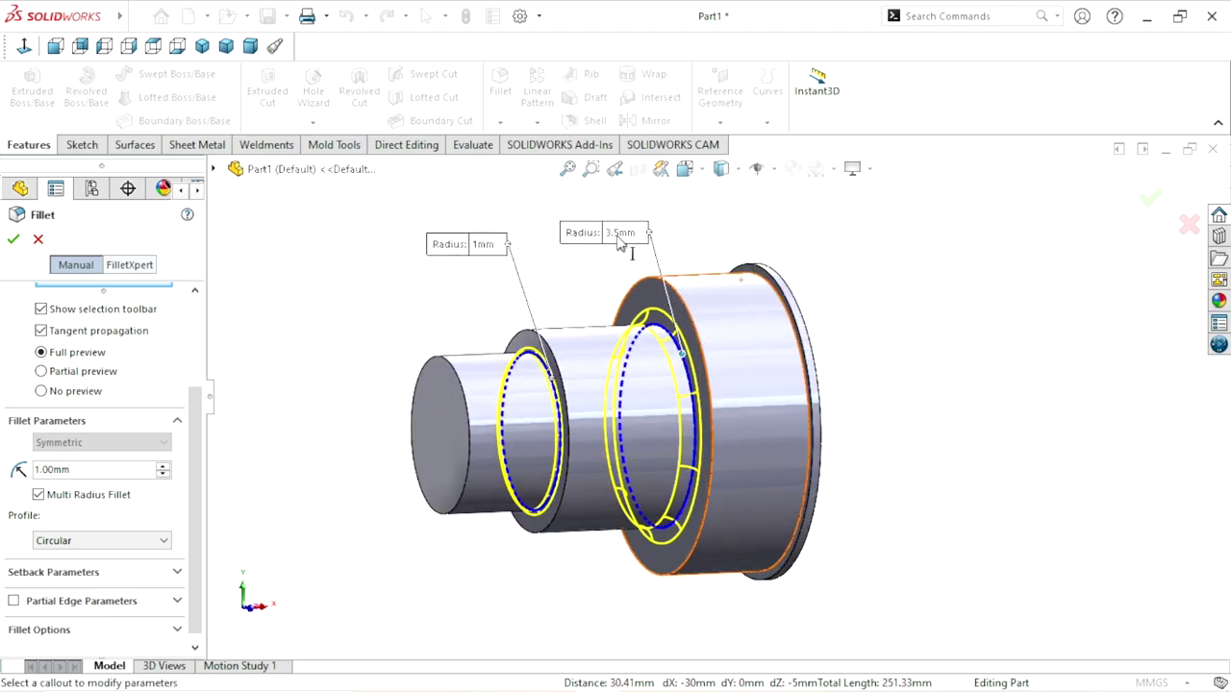
Commit Fillet1, clear the selection and rotate the part to show the flange.
click(13, 240)
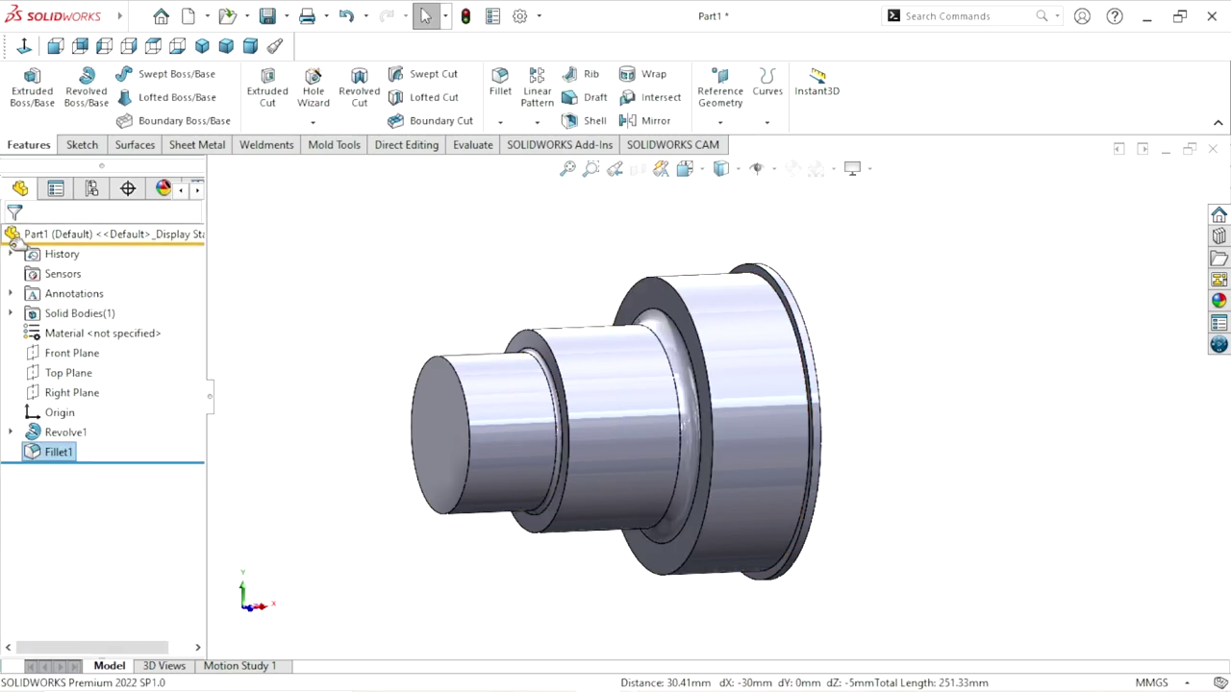
click(429, 324)
middle_drag(488, 362, 687, 402)
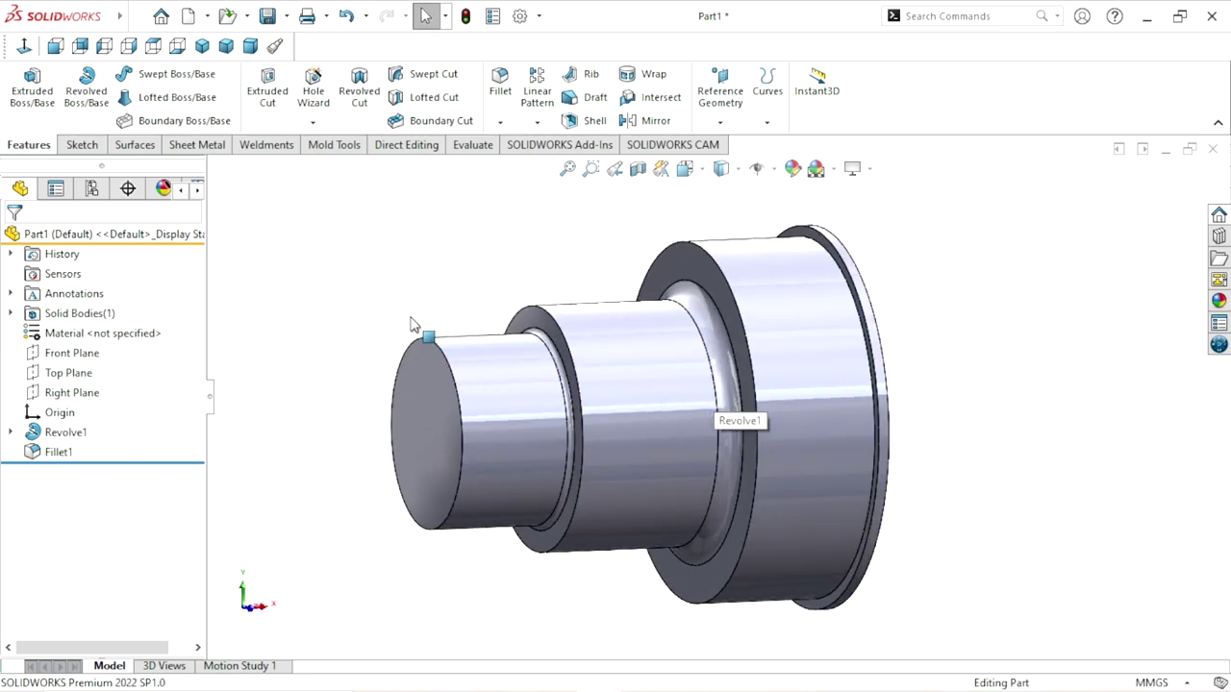
Chamfer the shaft's front end edge at 1 mm × 45° as Chamfer1.
click(501, 121)
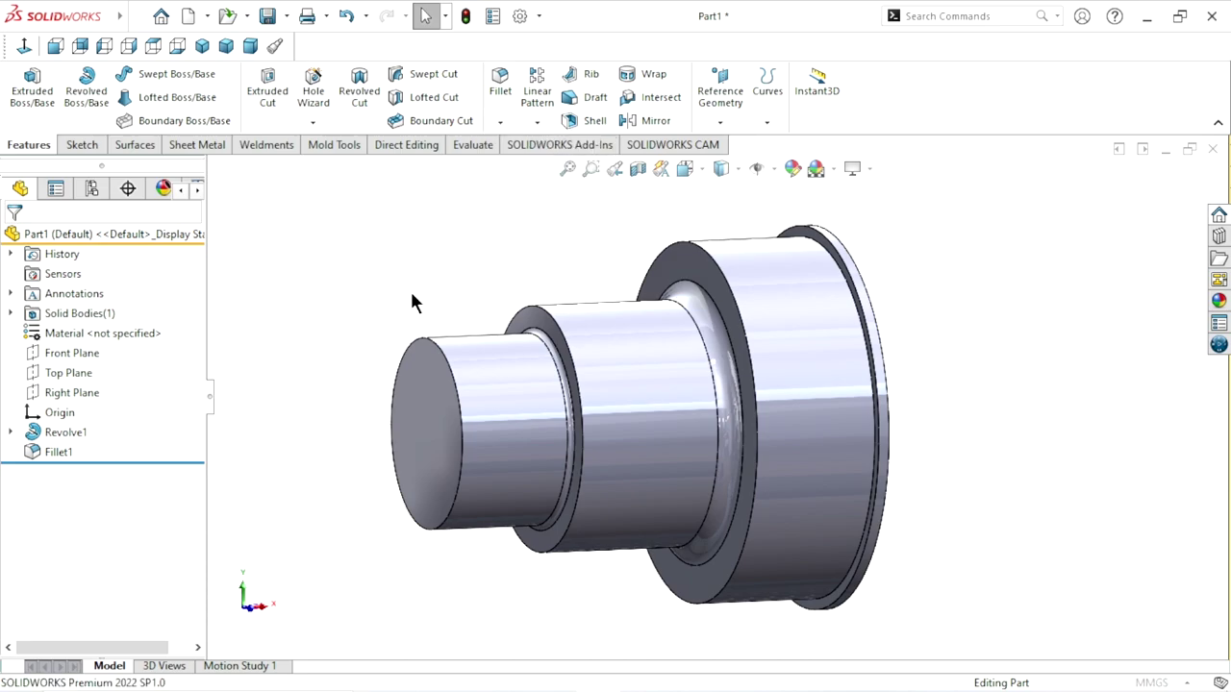
click(103, 601)
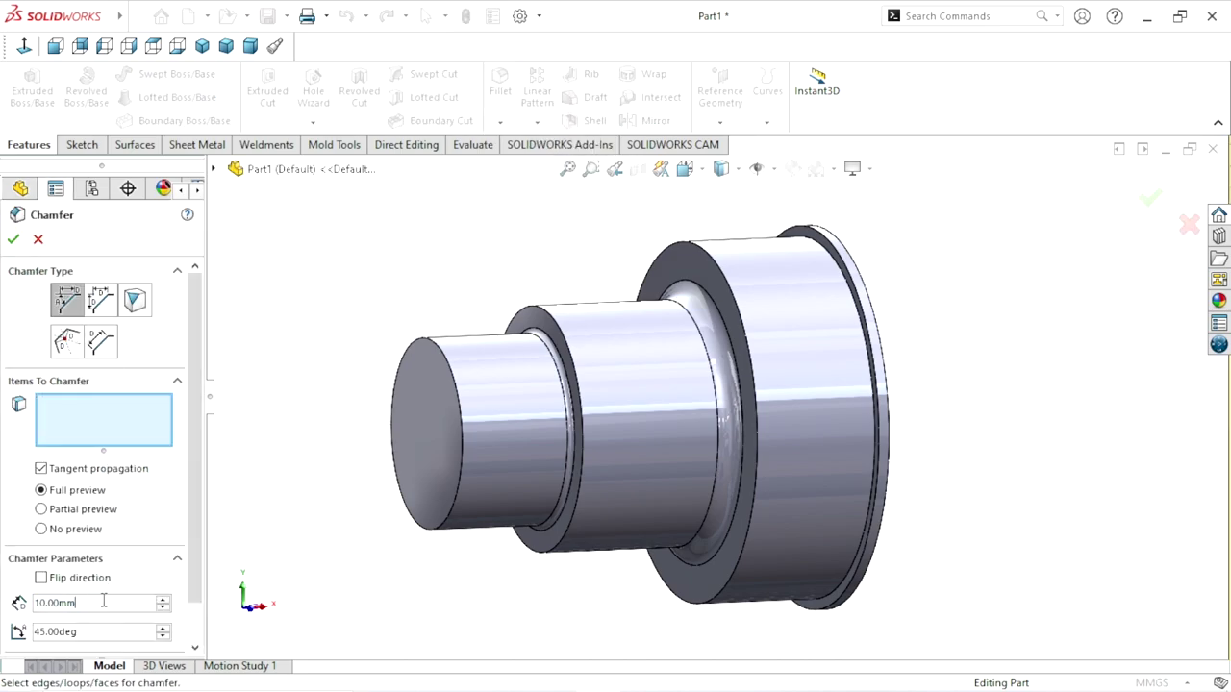
text(1)
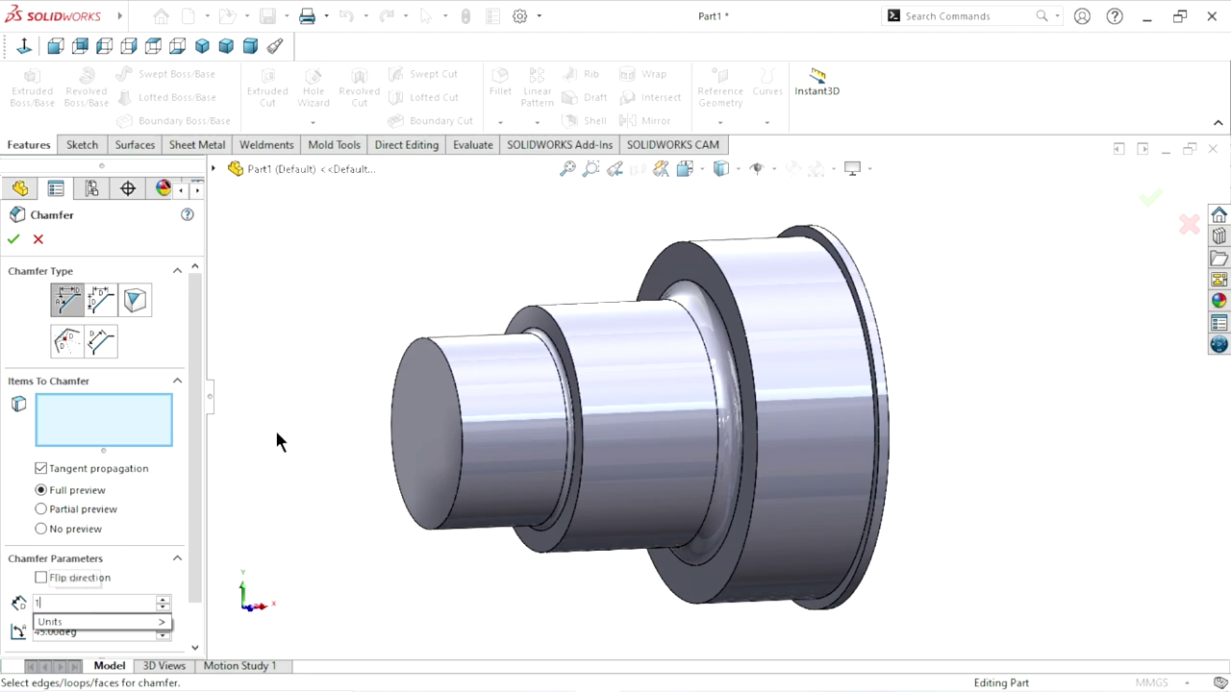
key(Return)
click(420, 346)
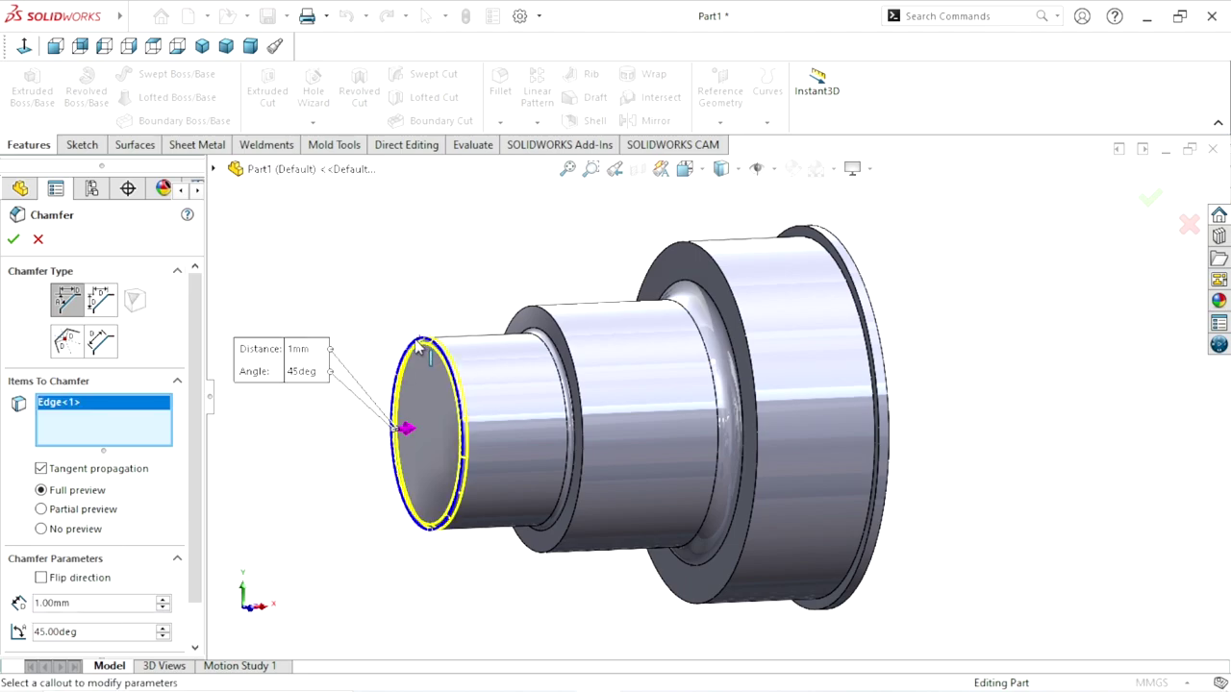
click(13, 239)
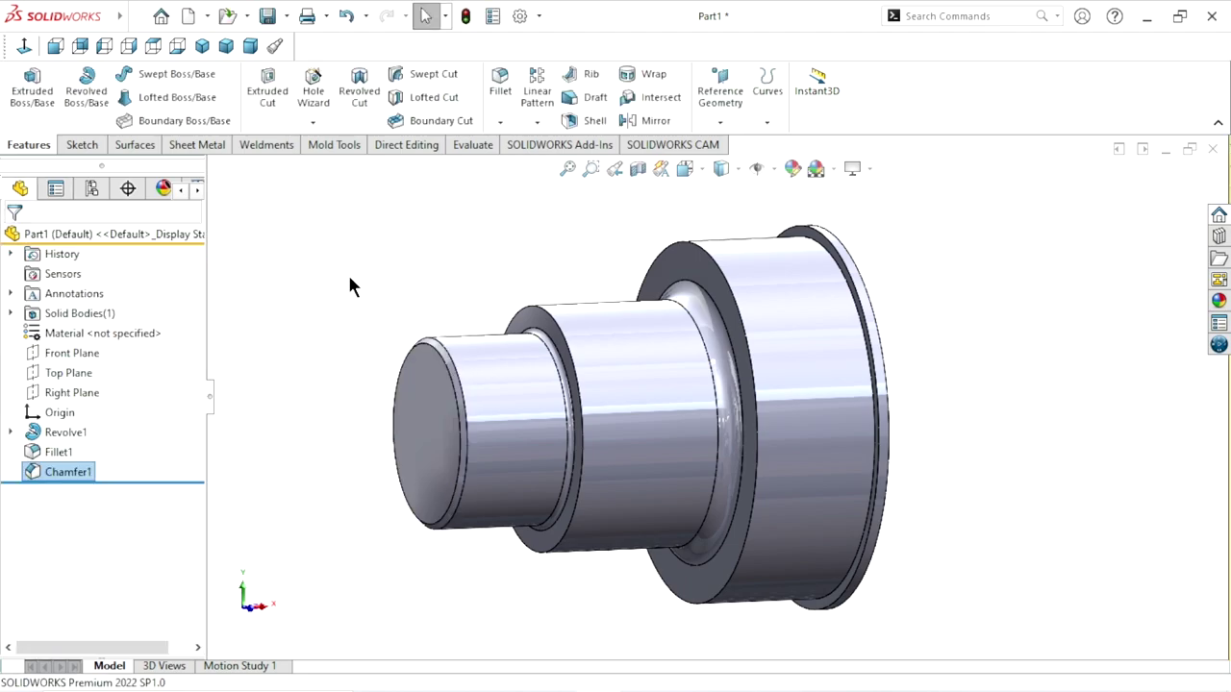
scroll(439, 445, up, 2)
scroll(769, 470, up, 2)
scroll(840, 448, down, 3)
middle_drag(840, 448, 868, 339)
scroll(869, 339, up, 2)
scroll(705, 333, down, 2)
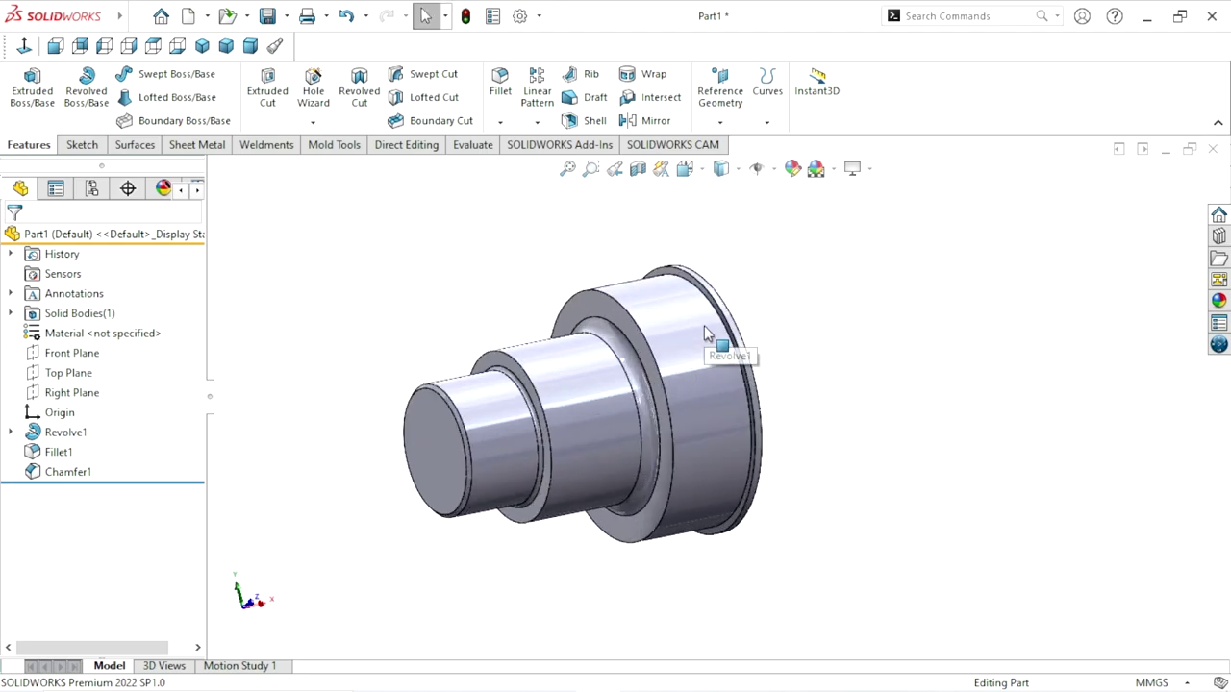
Add the middle-step and largest-step front edges to Chamfer1, giving three 1 mm chamfered edges.
click(49, 469)
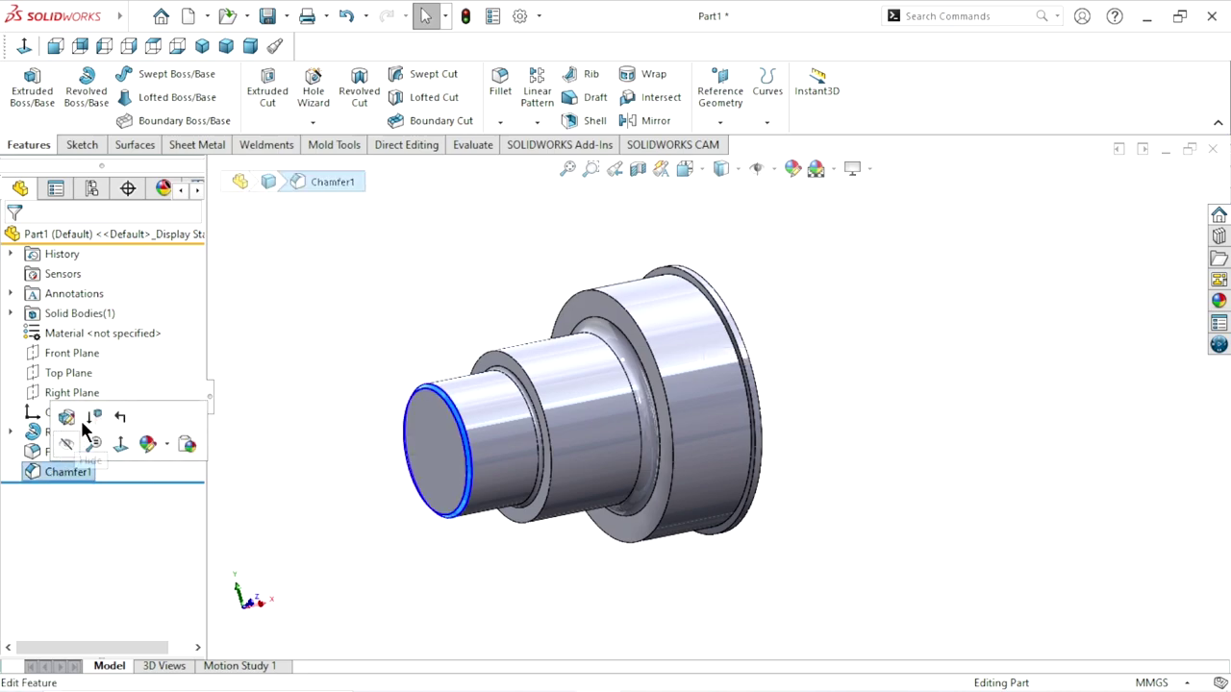
click(534, 372)
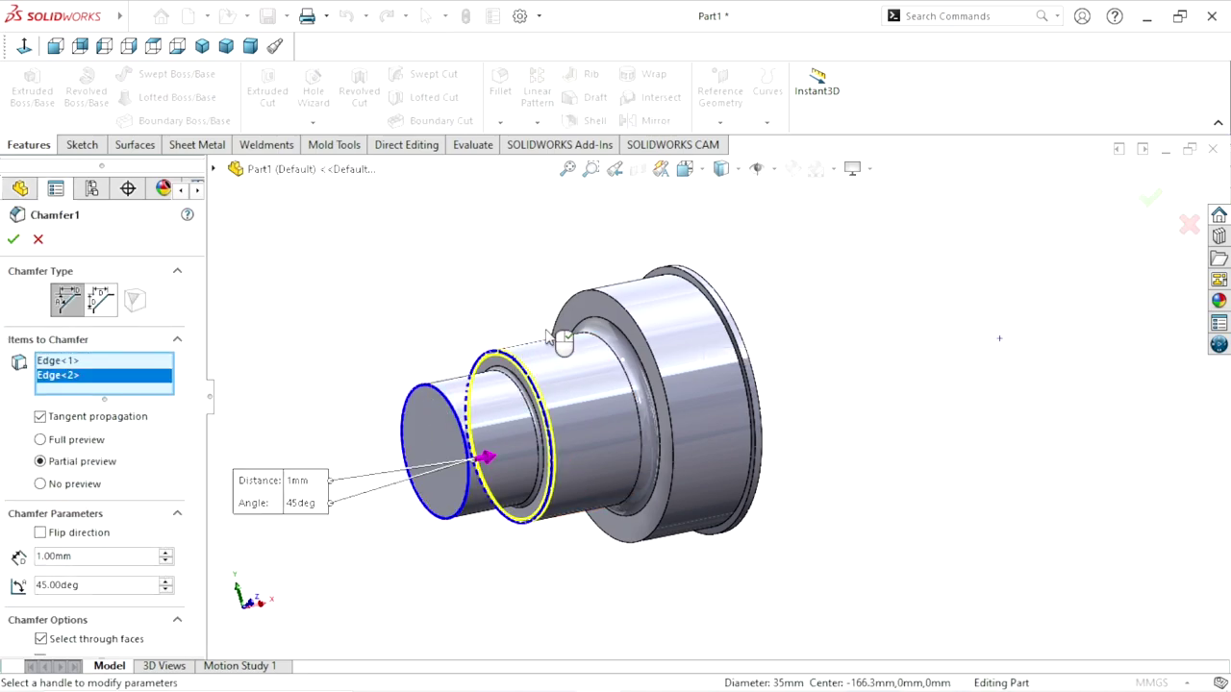
click(553, 327)
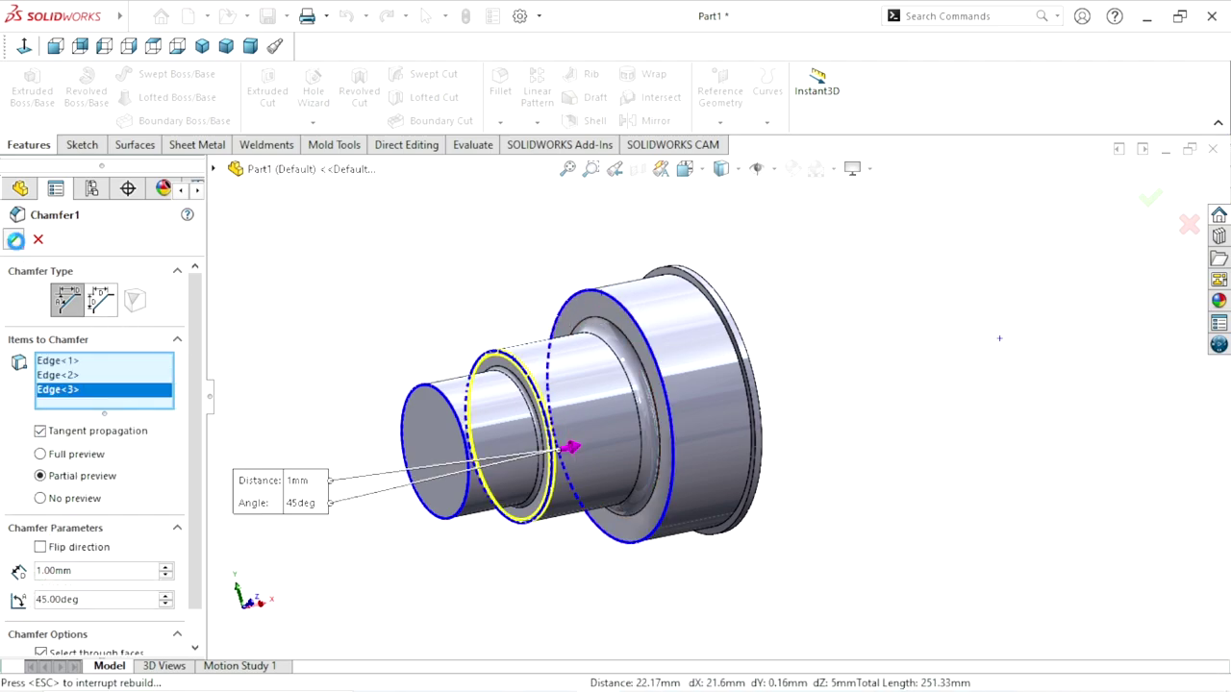
click(13, 239)
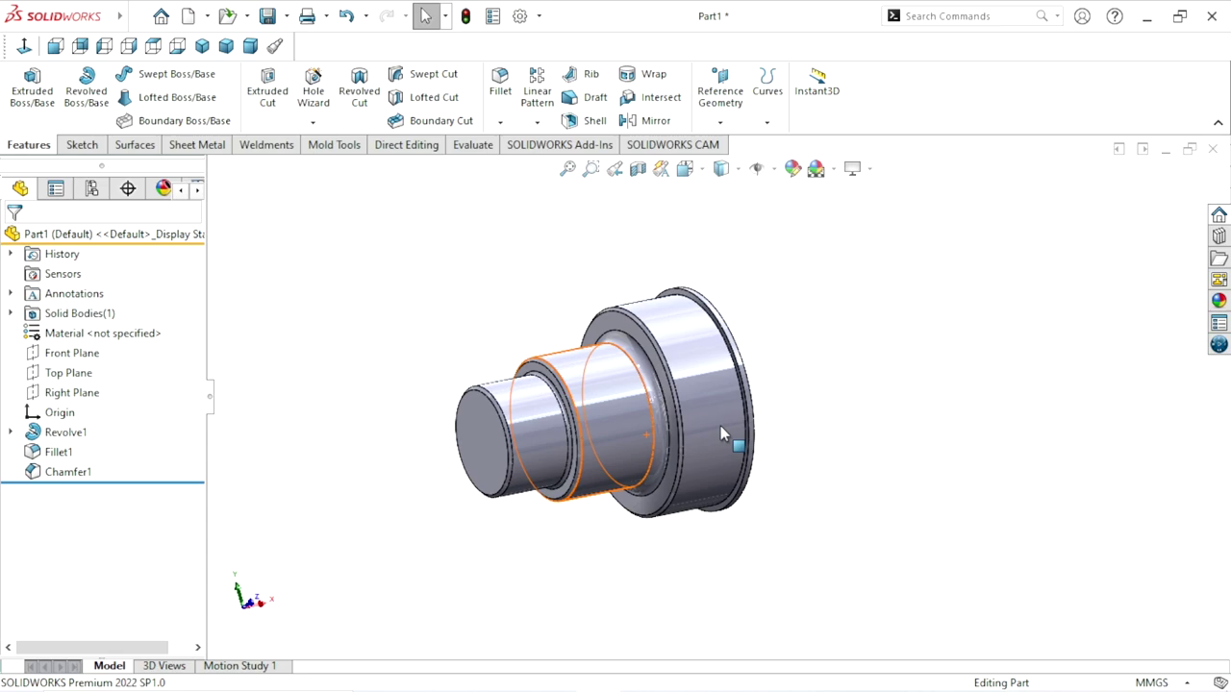
mouse_move(763, 453)
middle_down()
mouse_move(813, 403)
mouse_move(813, 309)
mouse_move(777, 234)
mouse_move(824, 240)
mouse_move(801, 338)
mouse_move(759, 375)
middle_up()
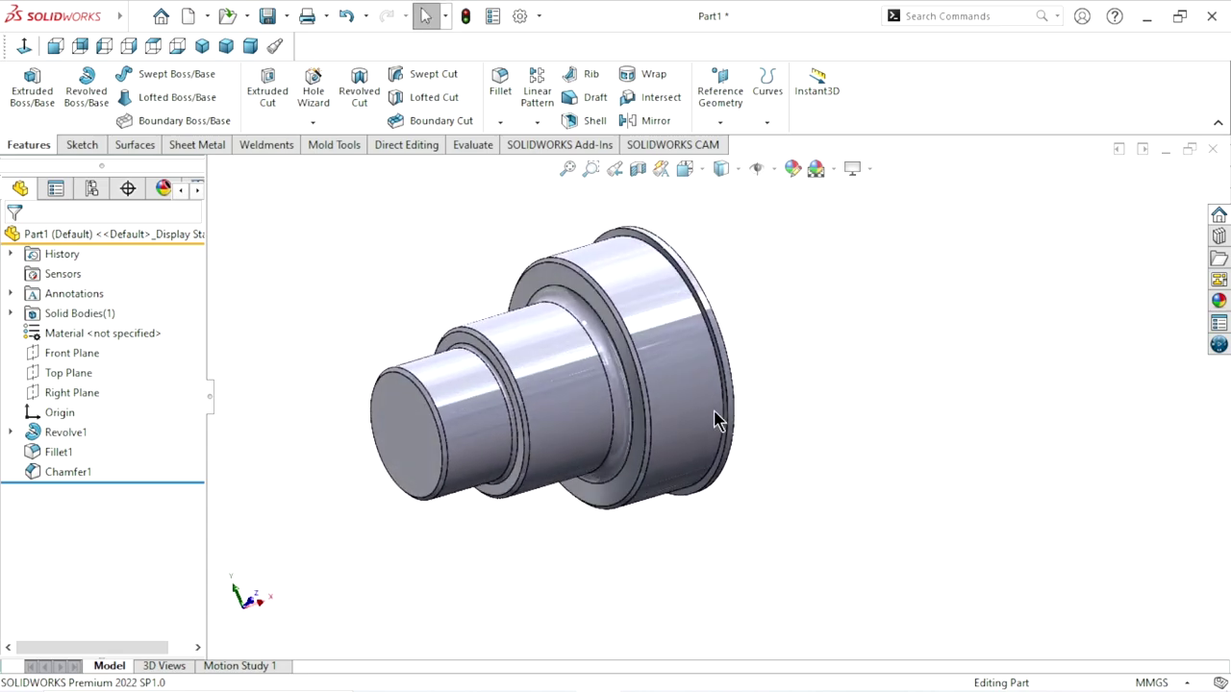
click(53, 449)
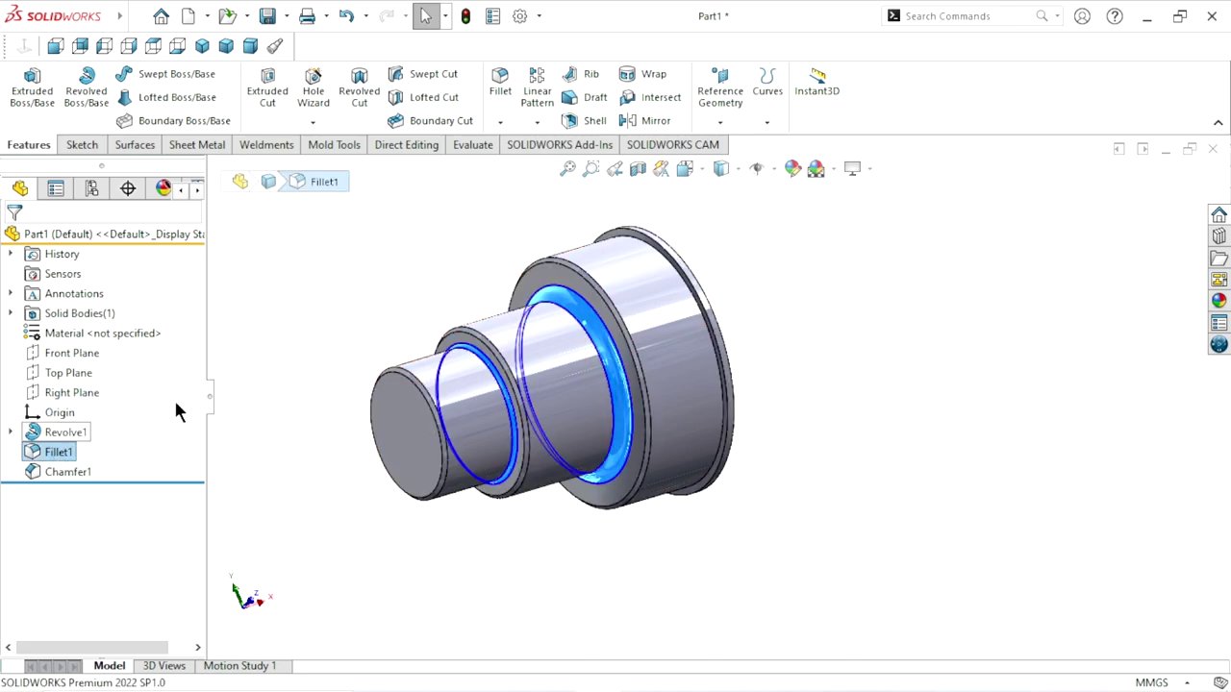
Extend Fillet1 to round the large flange edge with a 1 mm callout radius.
click(664, 267)
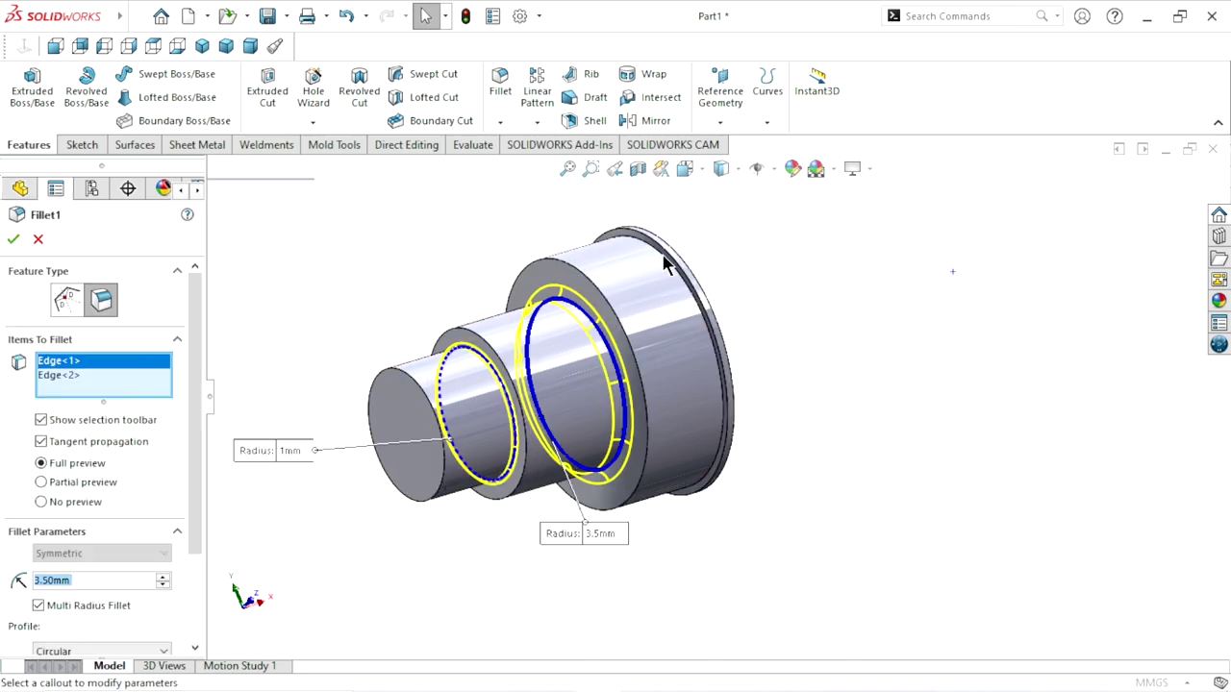
click(665, 264)
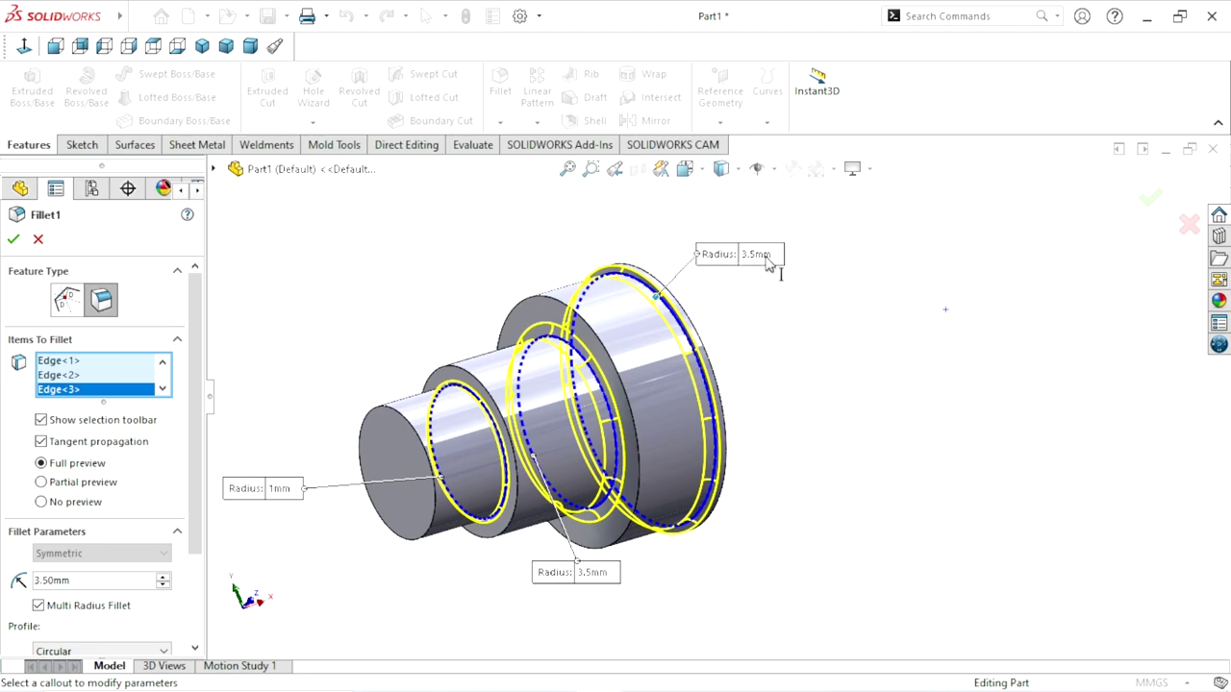
click(760, 254)
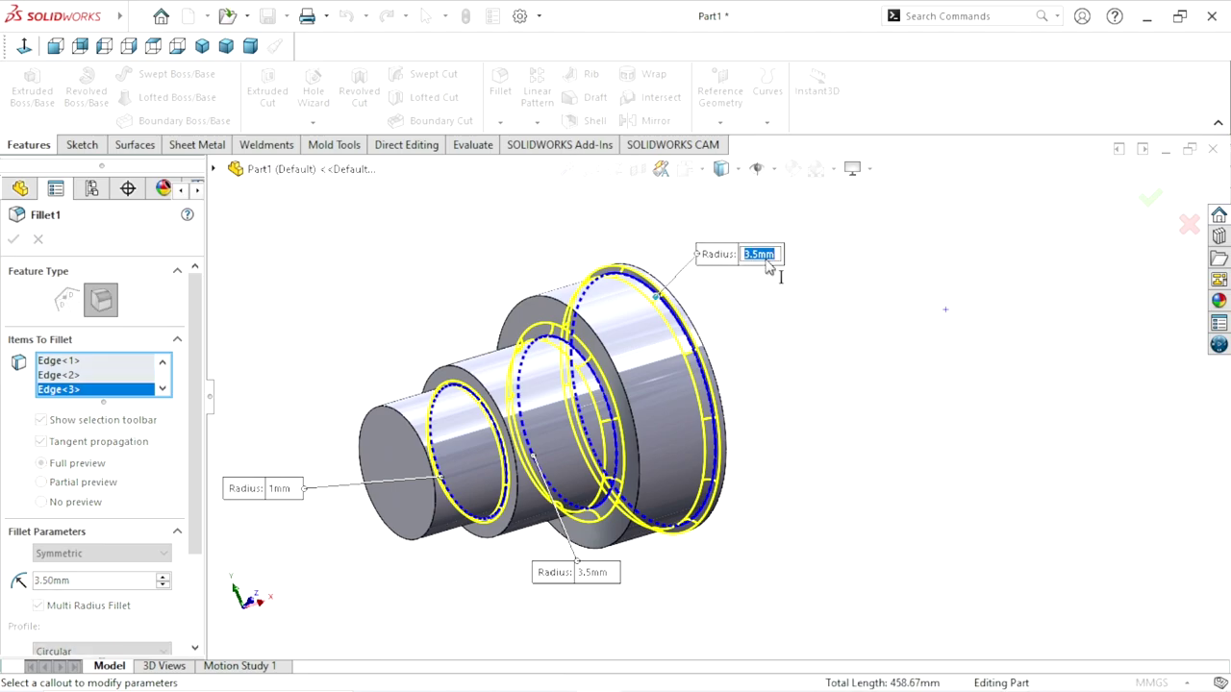
text(1)
key(Return)
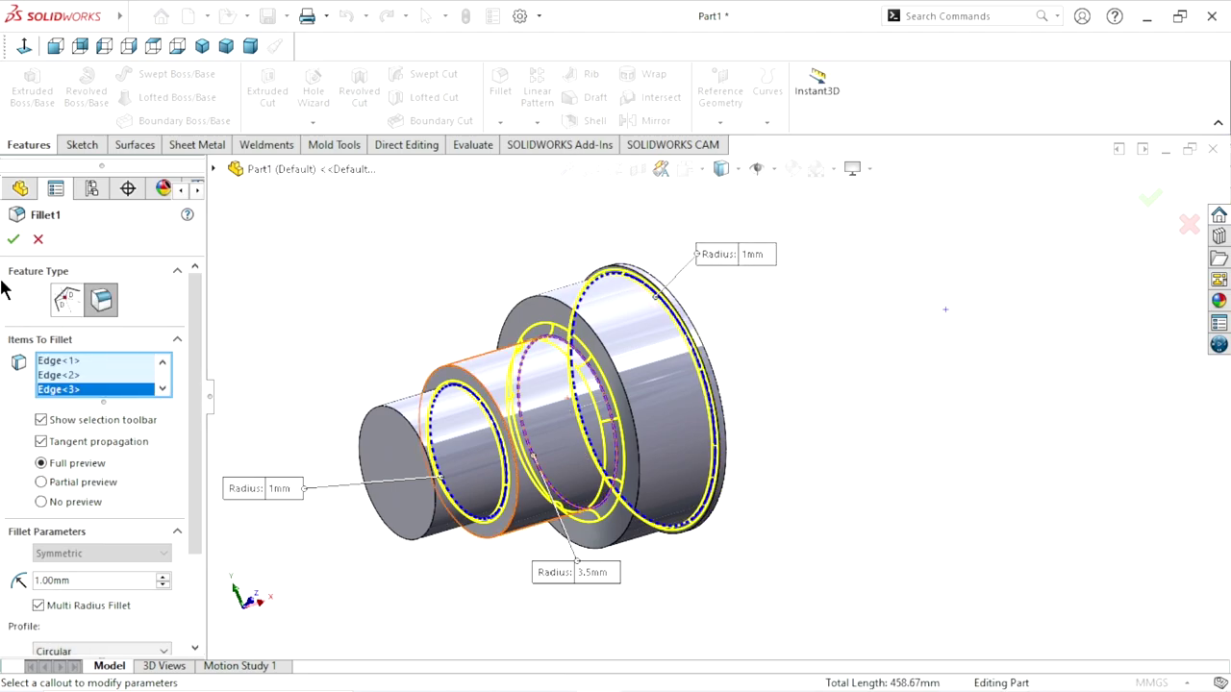
click(14, 240)
click(13, 242)
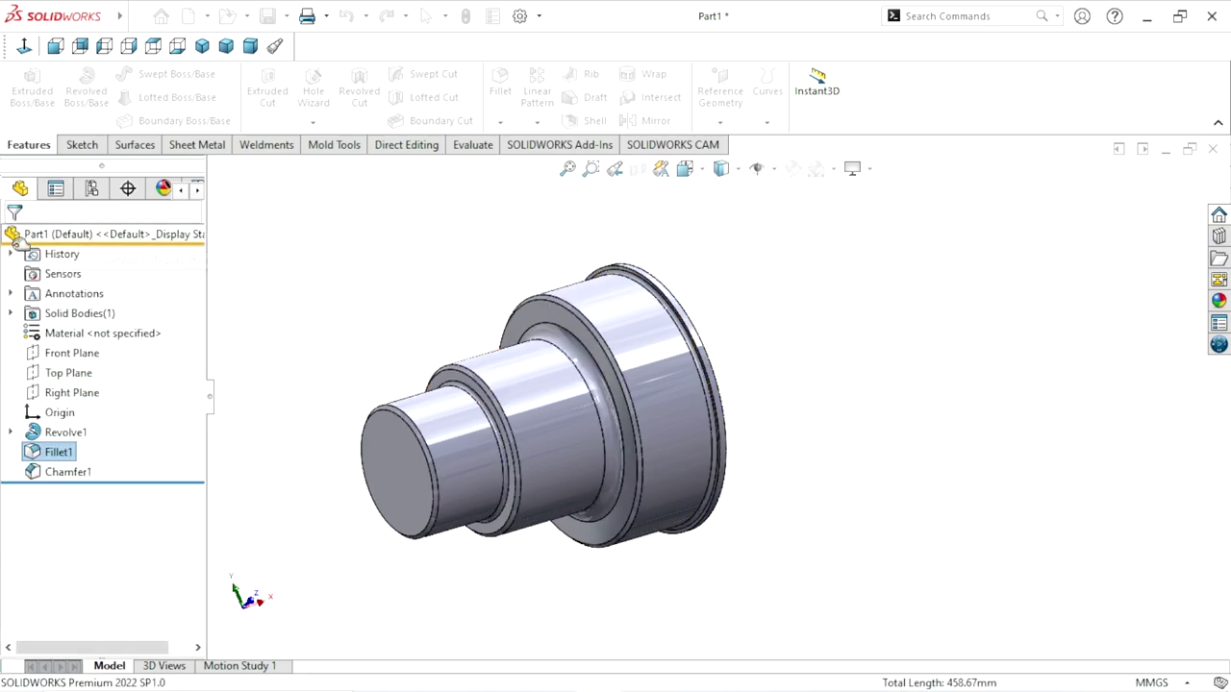
scroll(556, 442, up, 3)
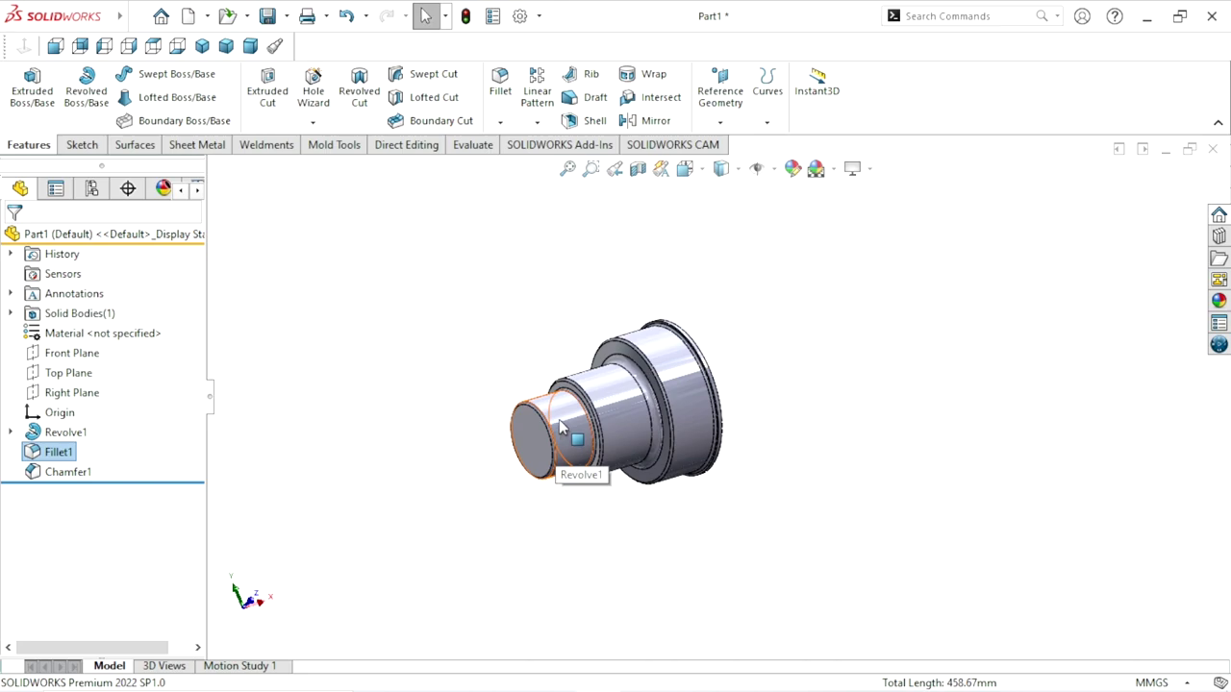
ctrl+middle_drag(563, 428, 680, 444)
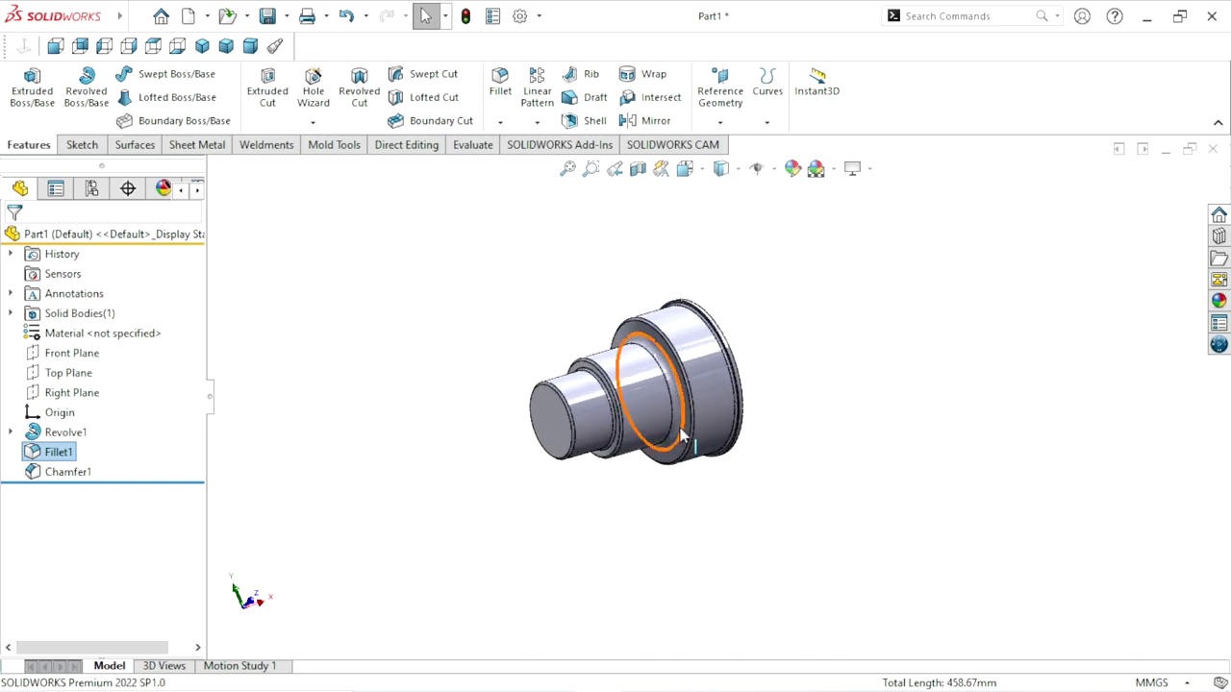
scroll(769, 450, up, 2)
scroll(767, 415, down, 3)
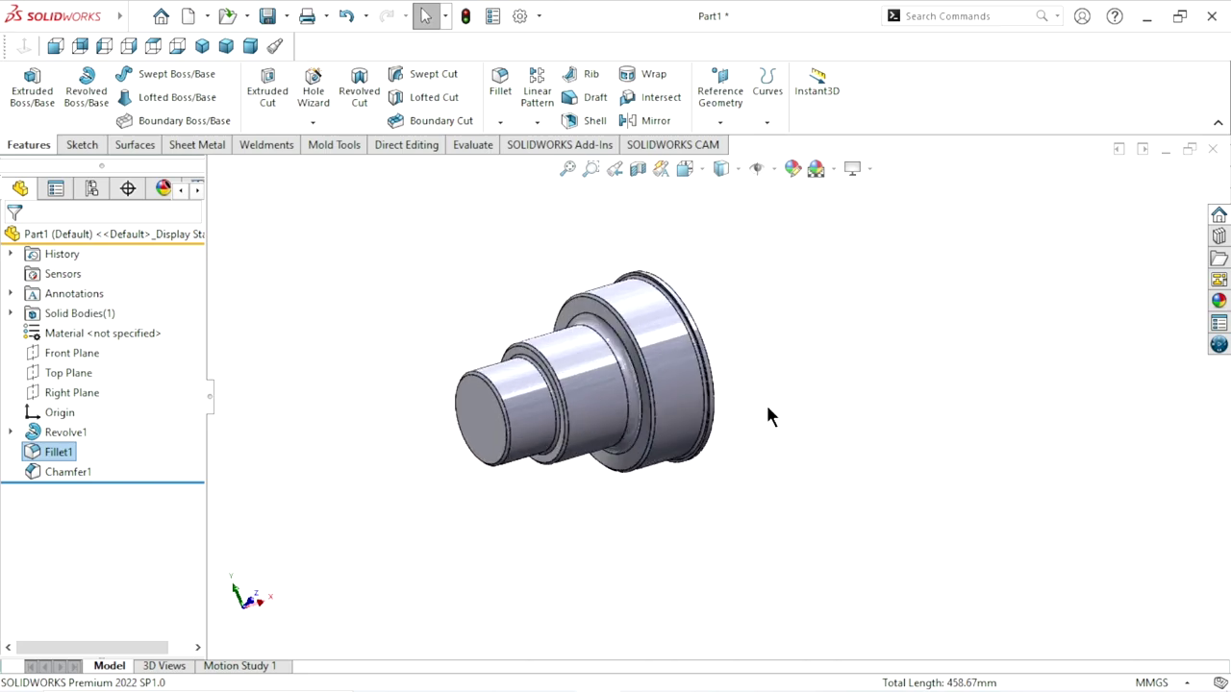
middle_drag(768, 415, 686, 394)
Start Sketch2 on the large end face and draw a centerpoint straight slot upward from the origin.
click(687, 395)
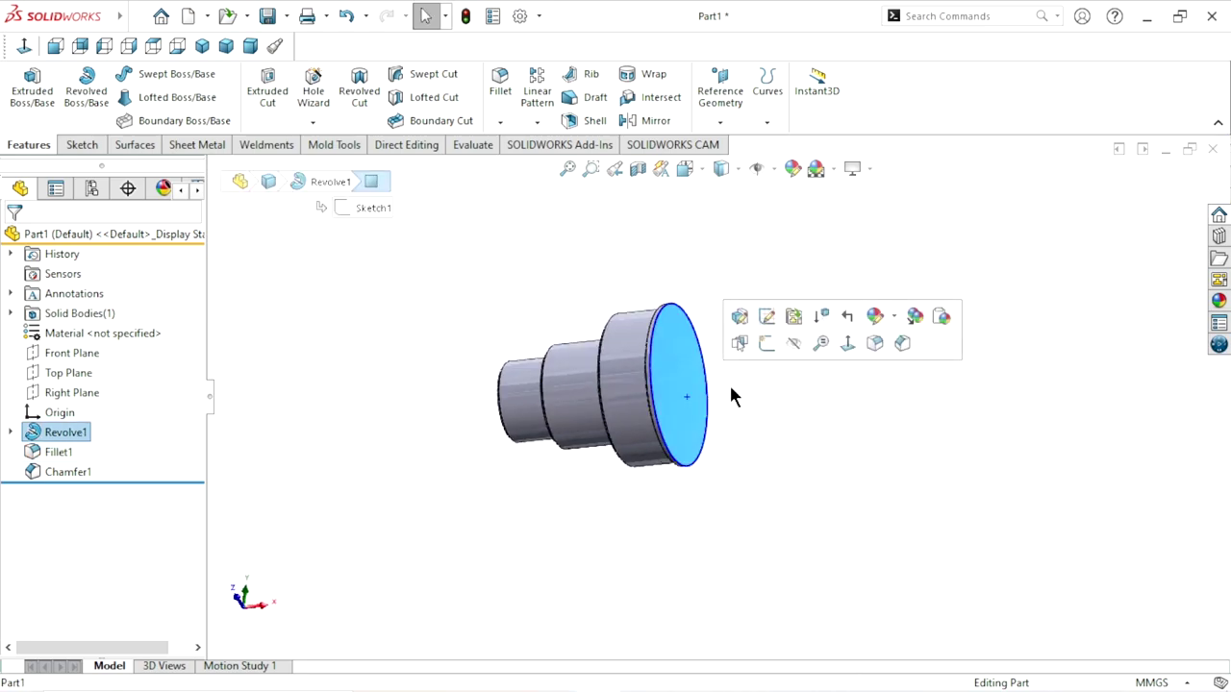
click(766, 343)
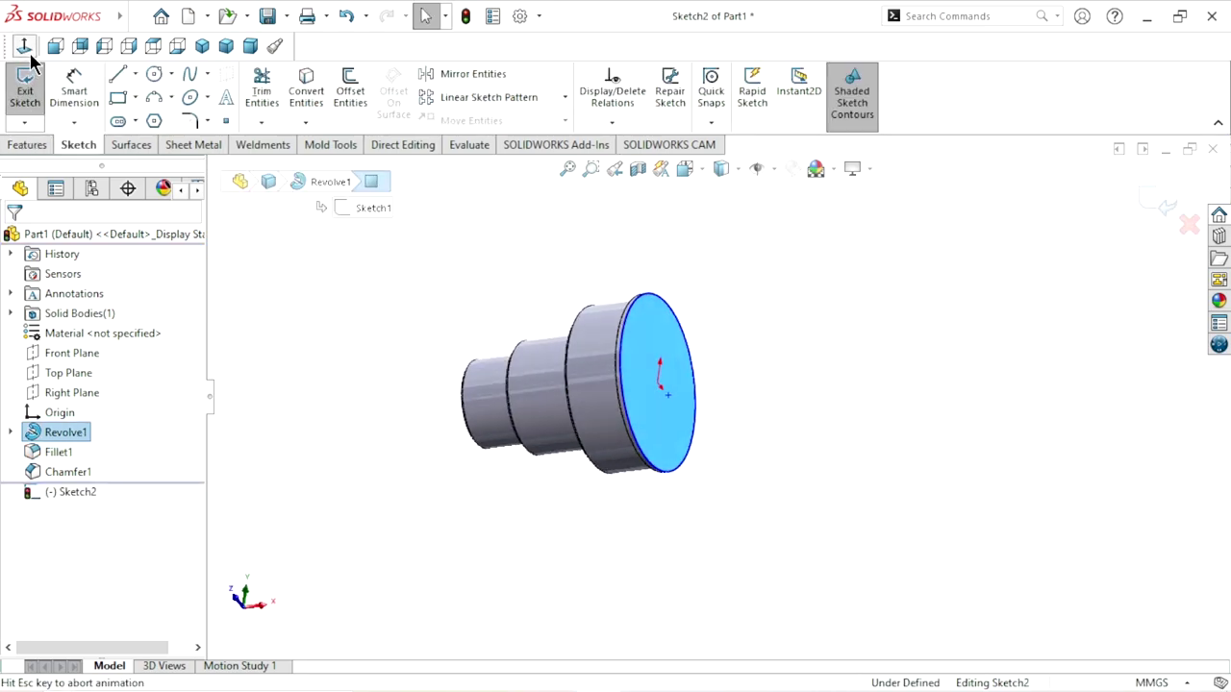
click(136, 122)
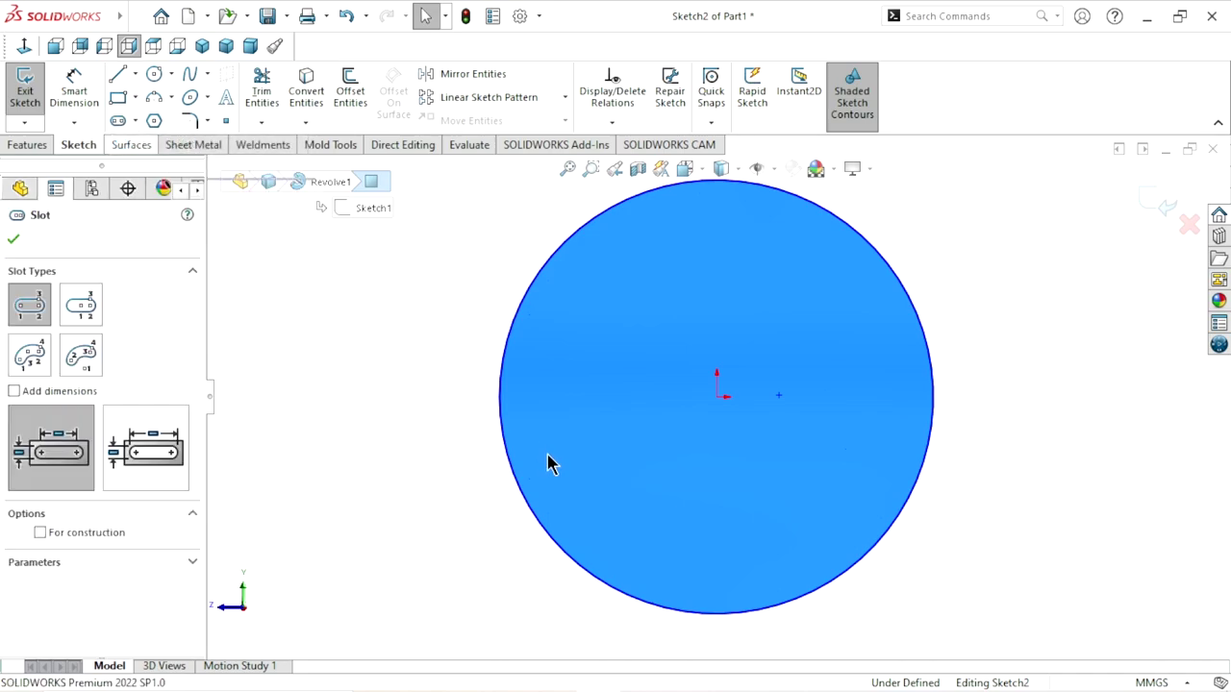
scroll(596, 480, up, 3)
scroll(730, 485, up, 1)
scroll(769, 385, down, 1)
scroll(758, 303, down, 1)
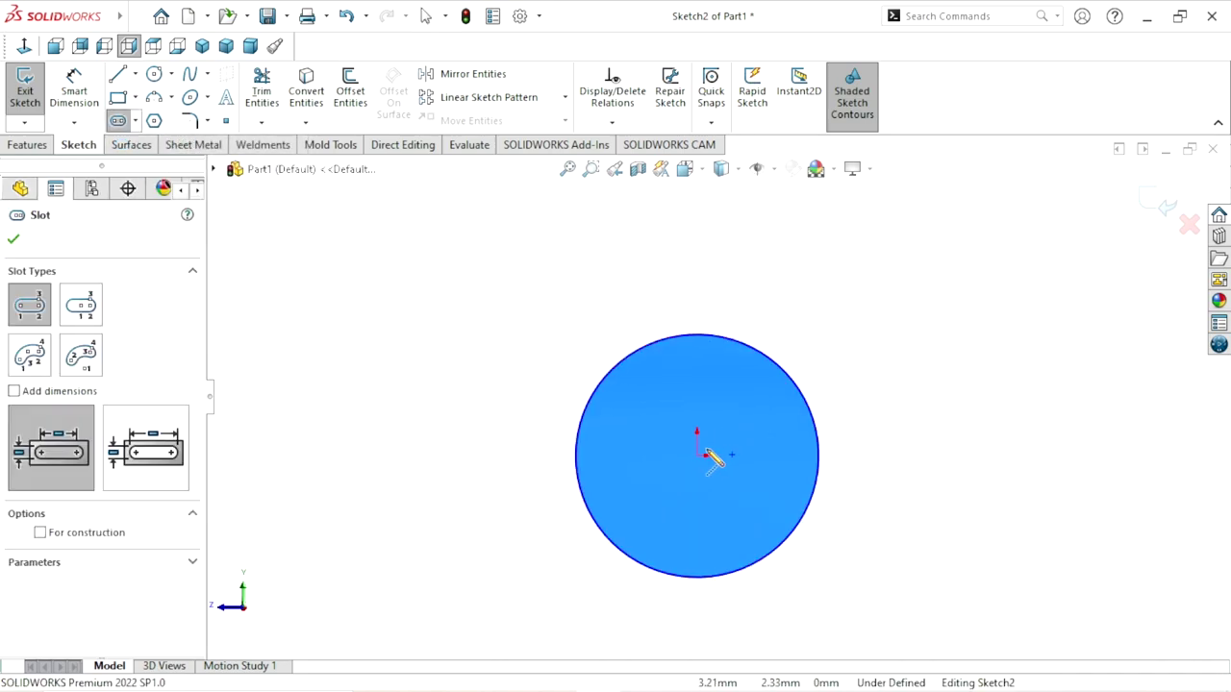
click(699, 455)
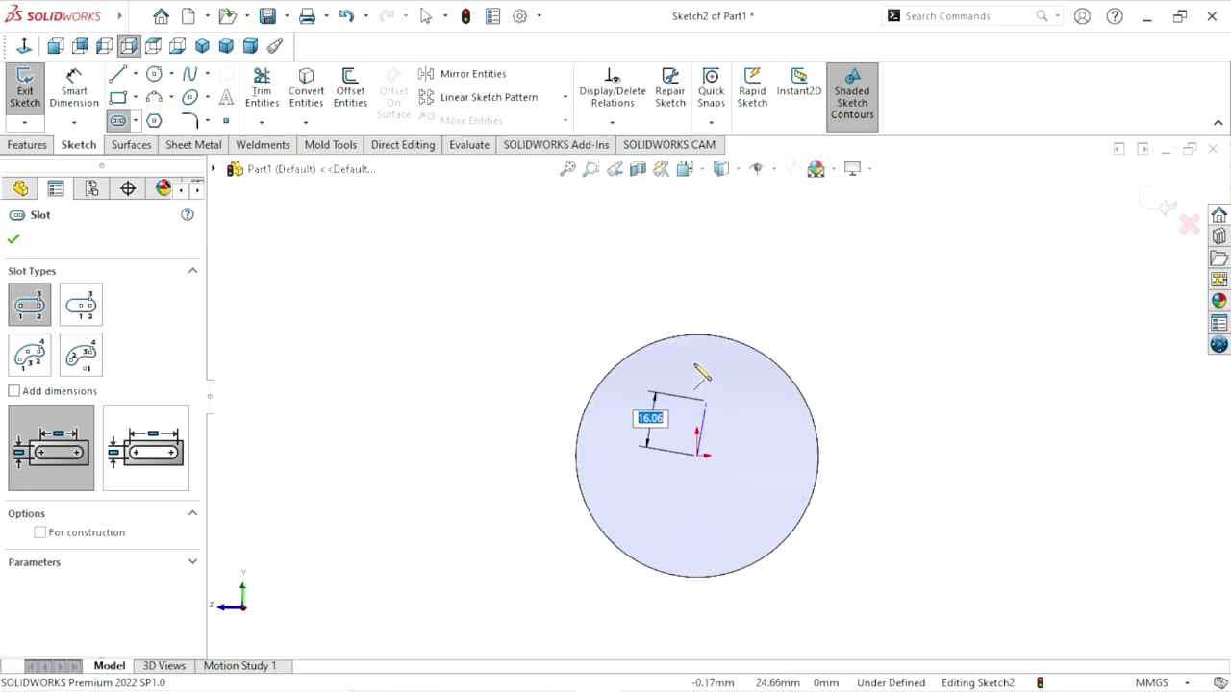
click(700, 301)
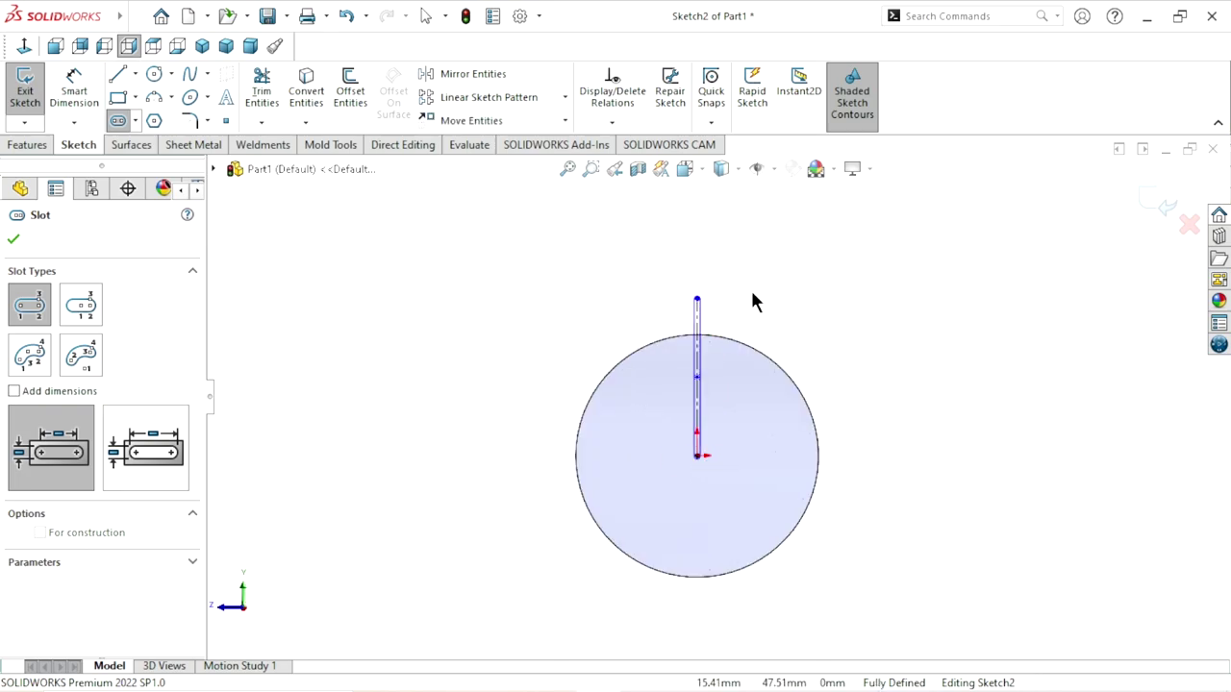
click(802, 297)
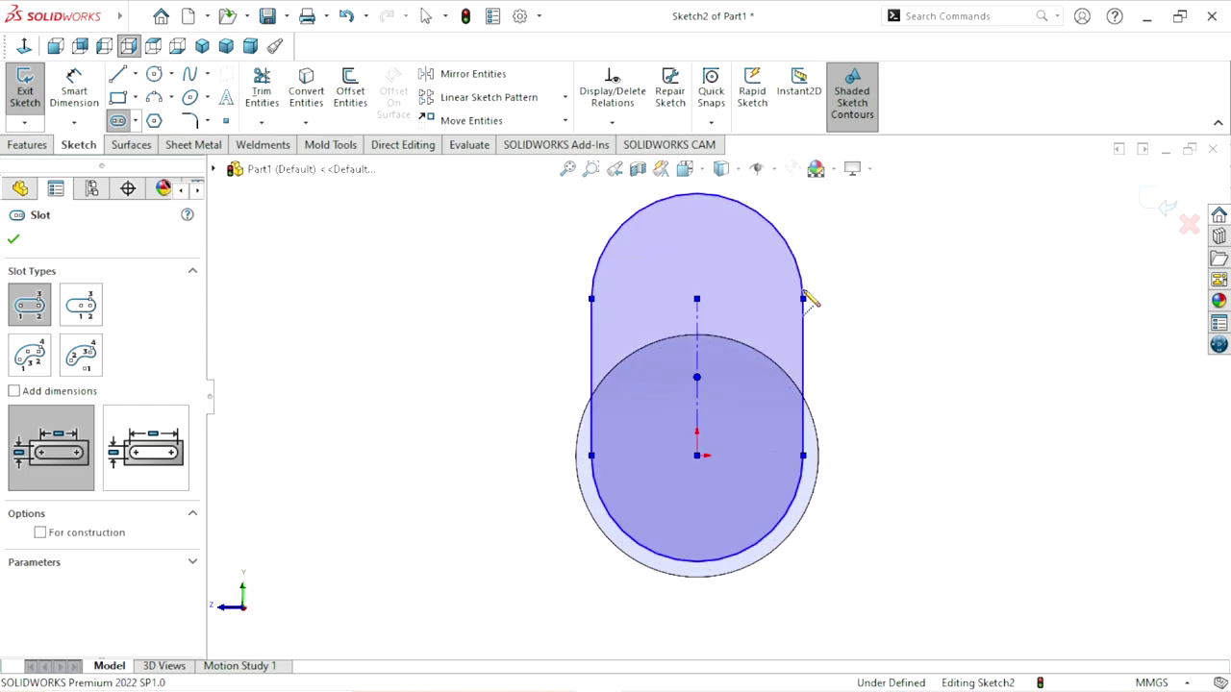
right_click(869, 316)
click(896, 317)
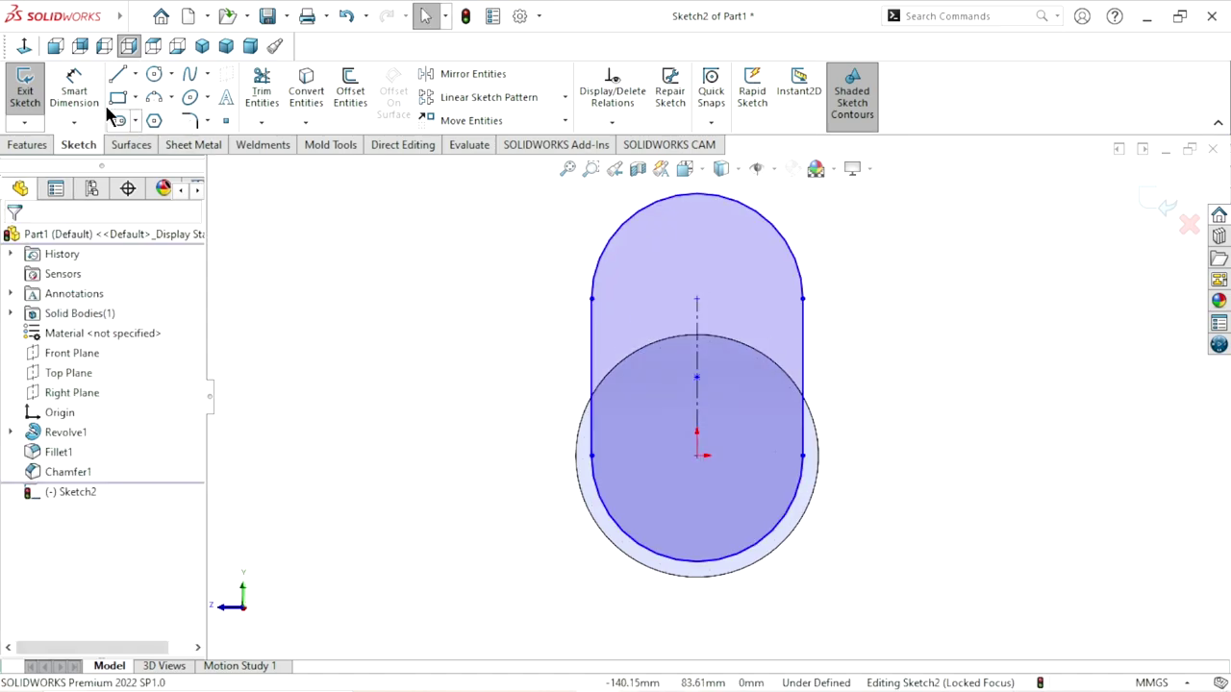
Dimension the slot with a 40 mm centre-line length and R40 end arcs.
click(74, 91)
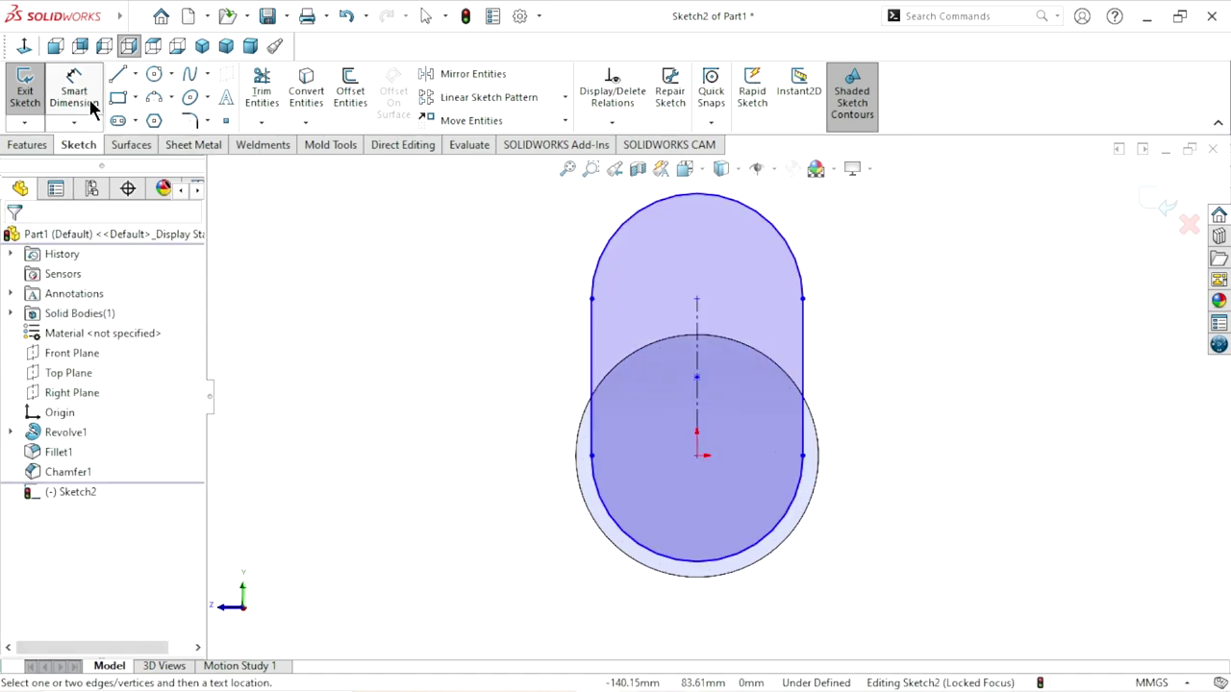
click(700, 360)
click(870, 361)
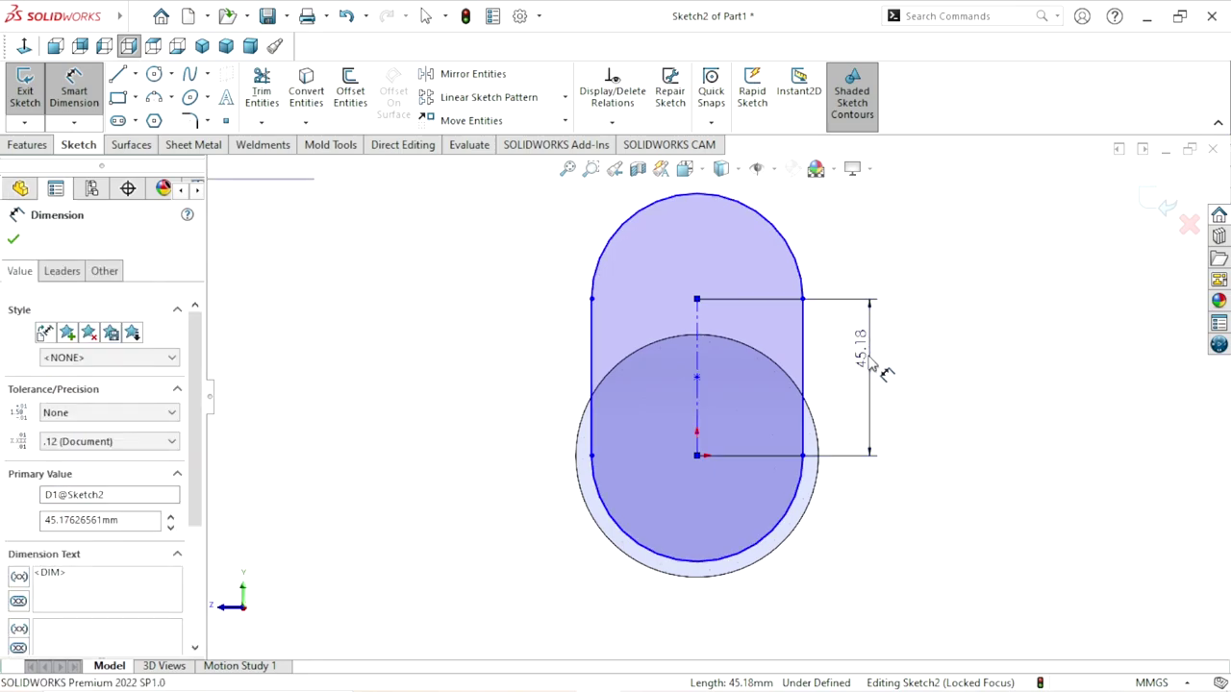
text(40)
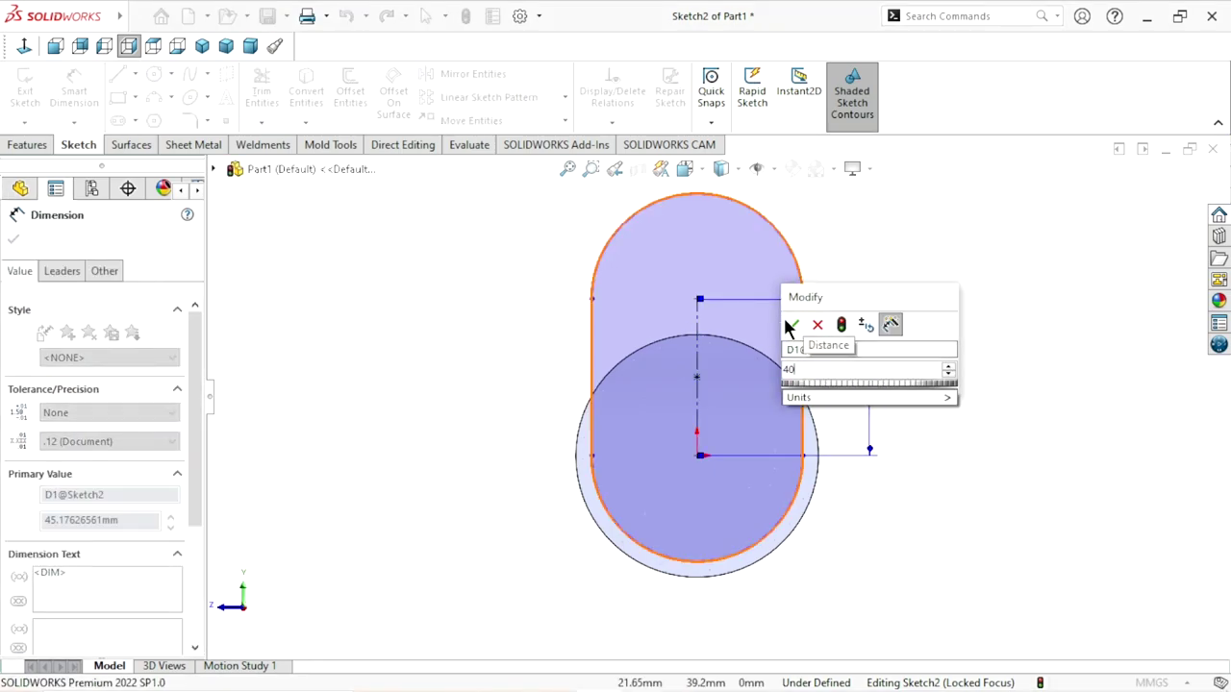
click(793, 325)
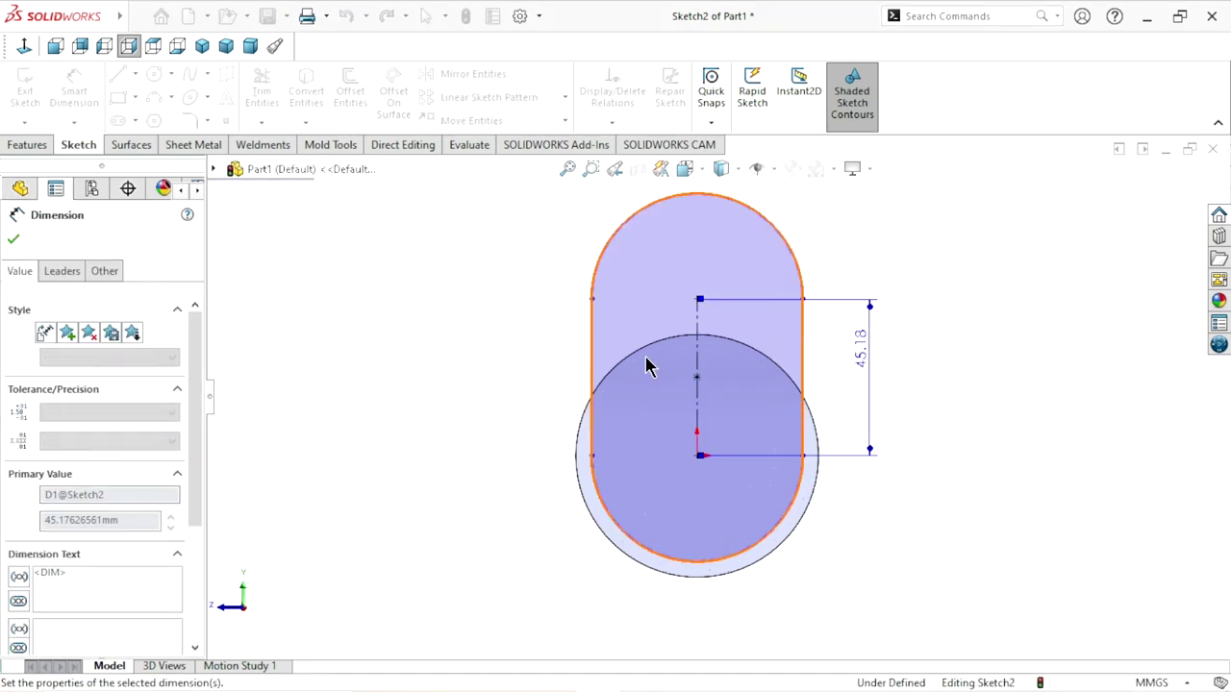
click(594, 276)
click(555, 267)
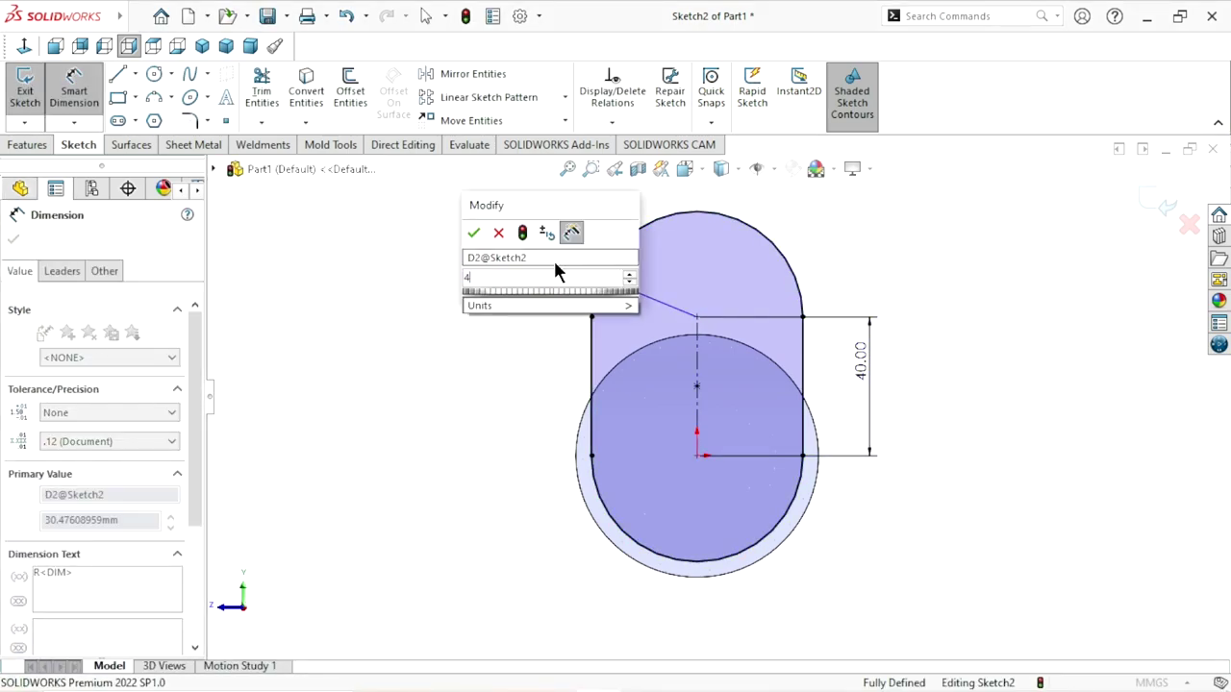
text(40)
click(474, 235)
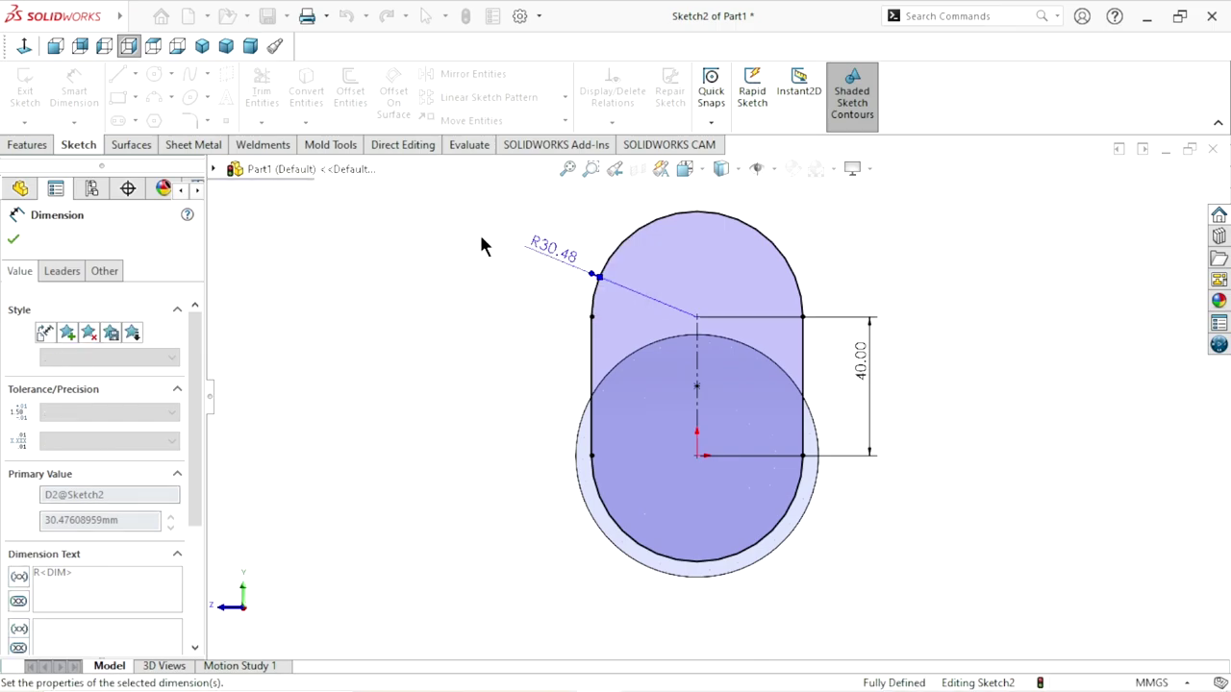
scroll(685, 361, down, 2)
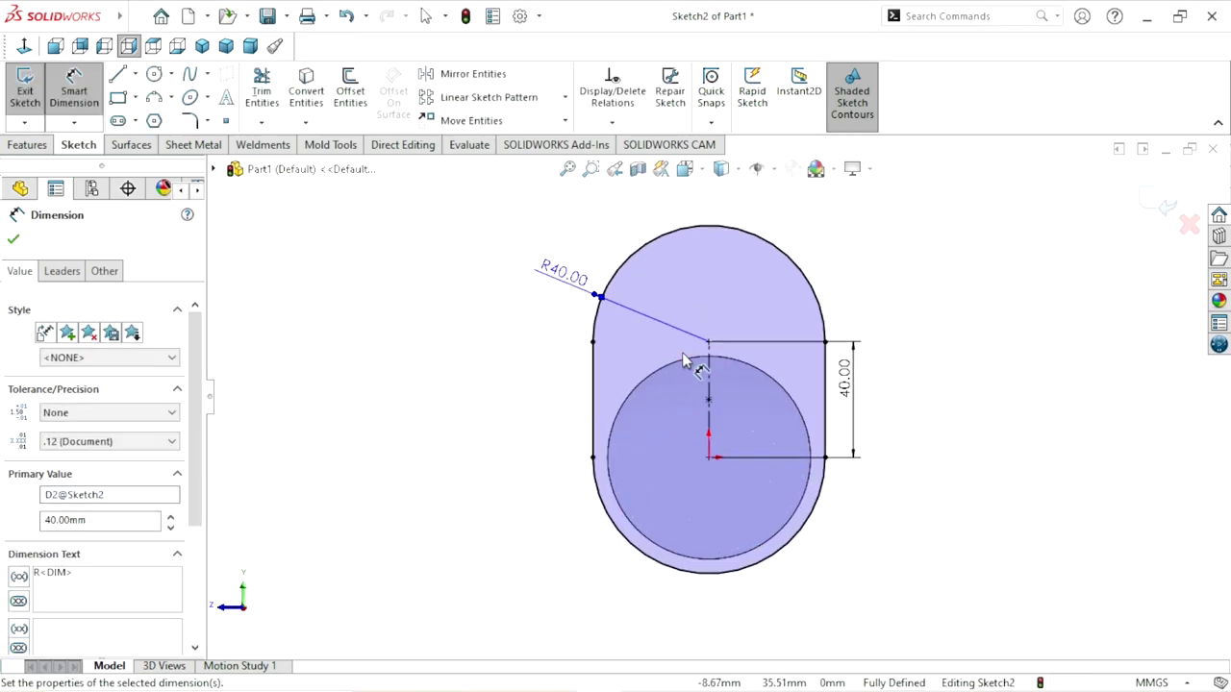
click(13, 237)
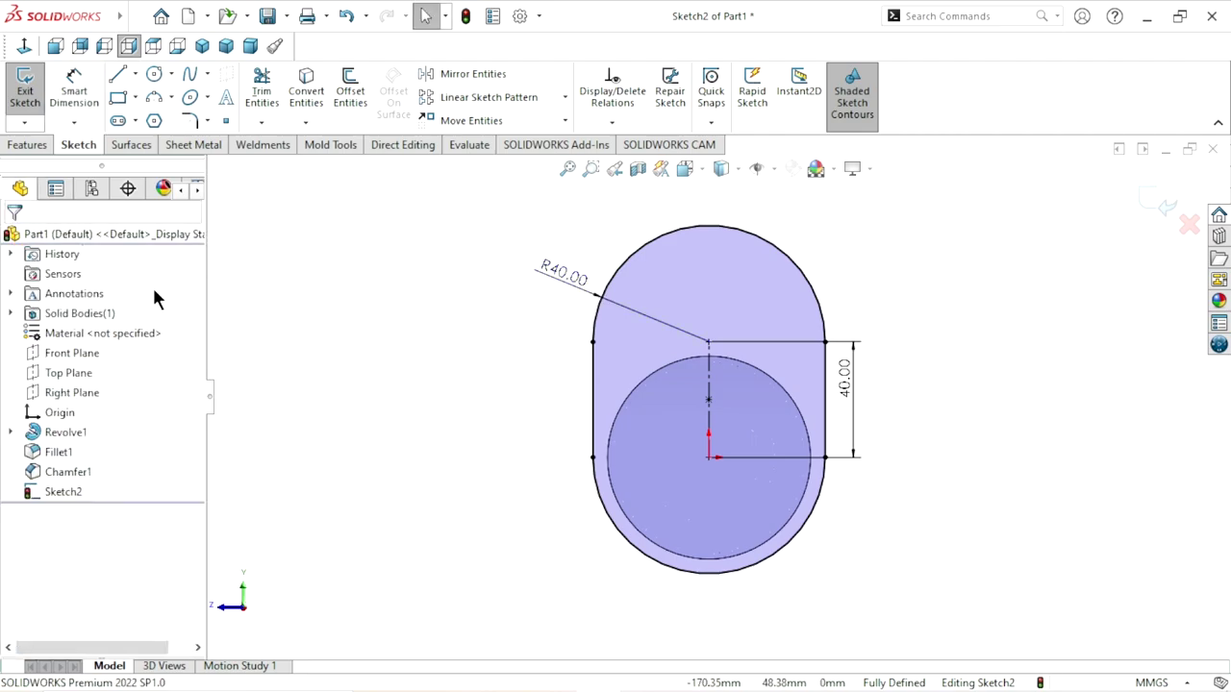
click(39, 147)
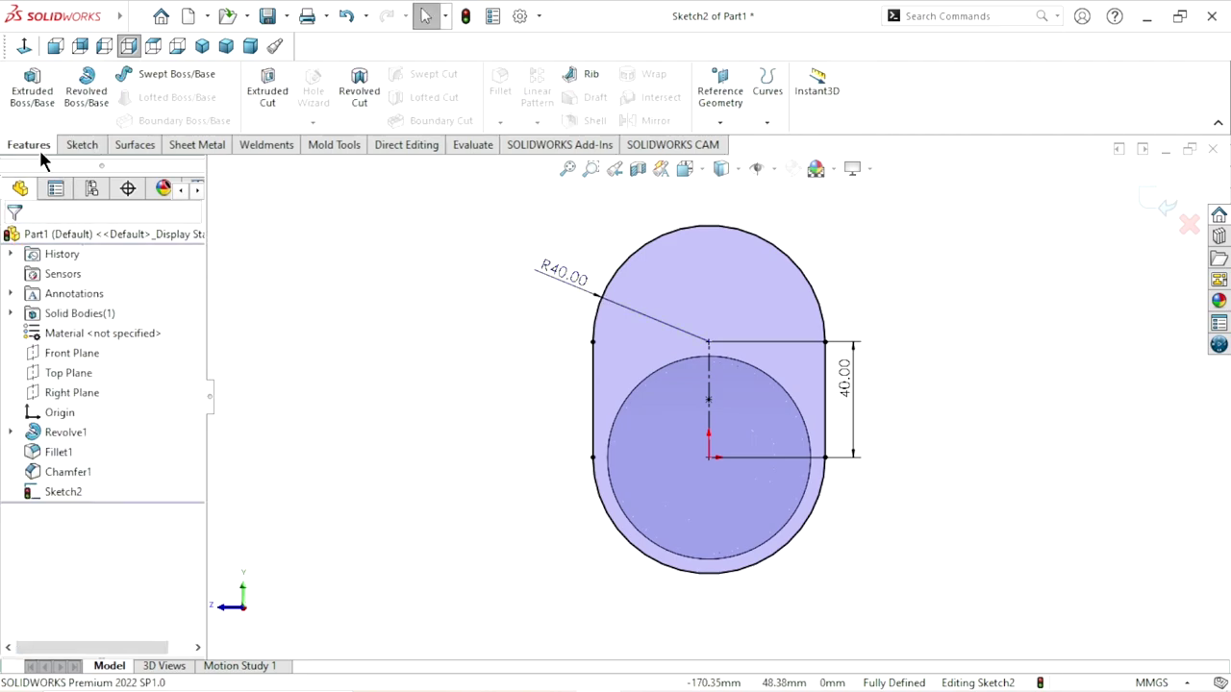
Extrude the Sketch2 slot 22 mm Blind into a solid web.
click(32, 96)
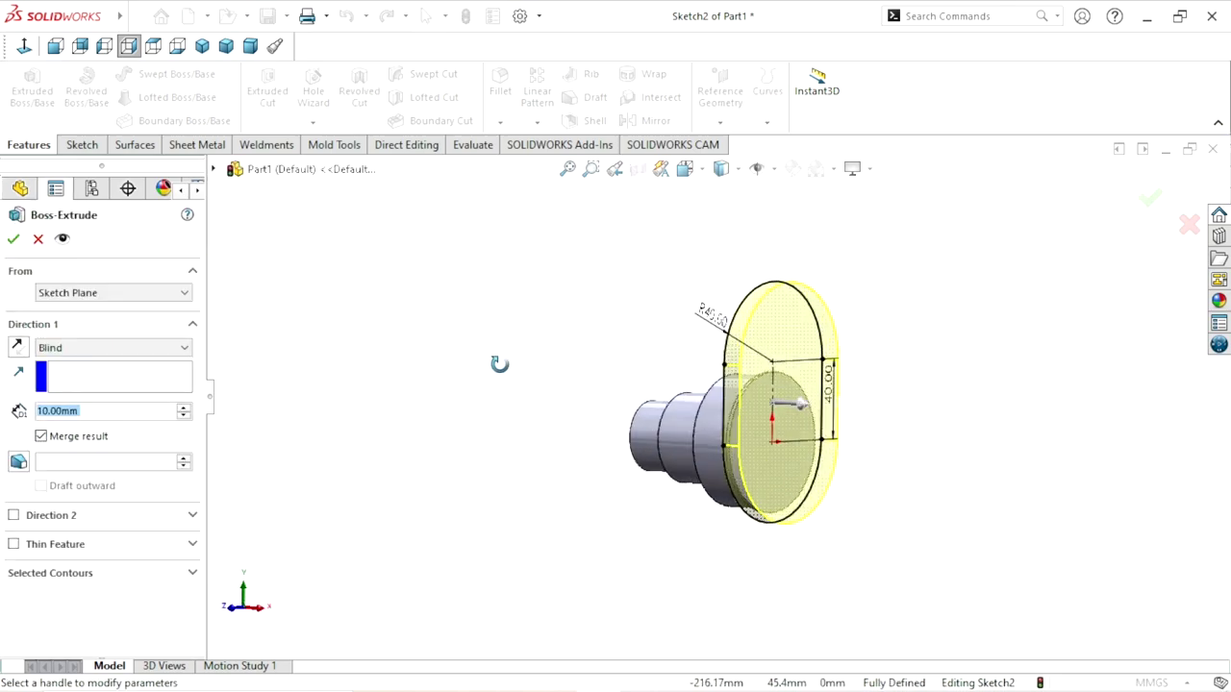
scroll(894, 401, down, 3)
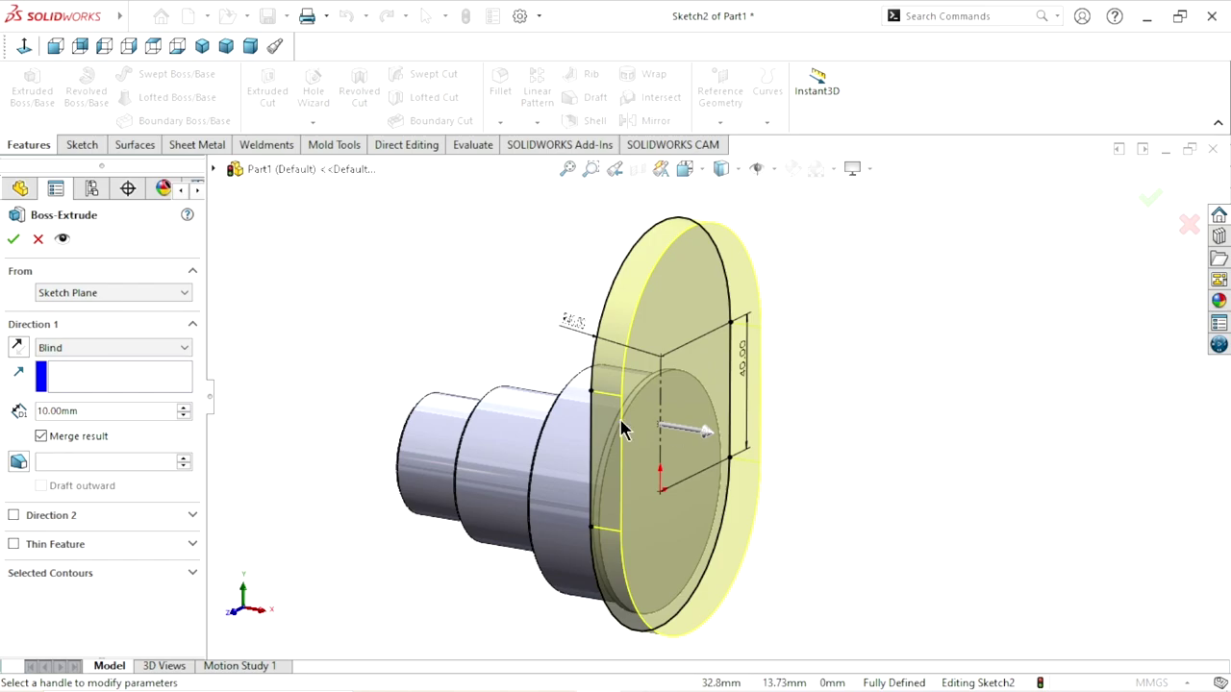
drag(120, 413, 8, 400)
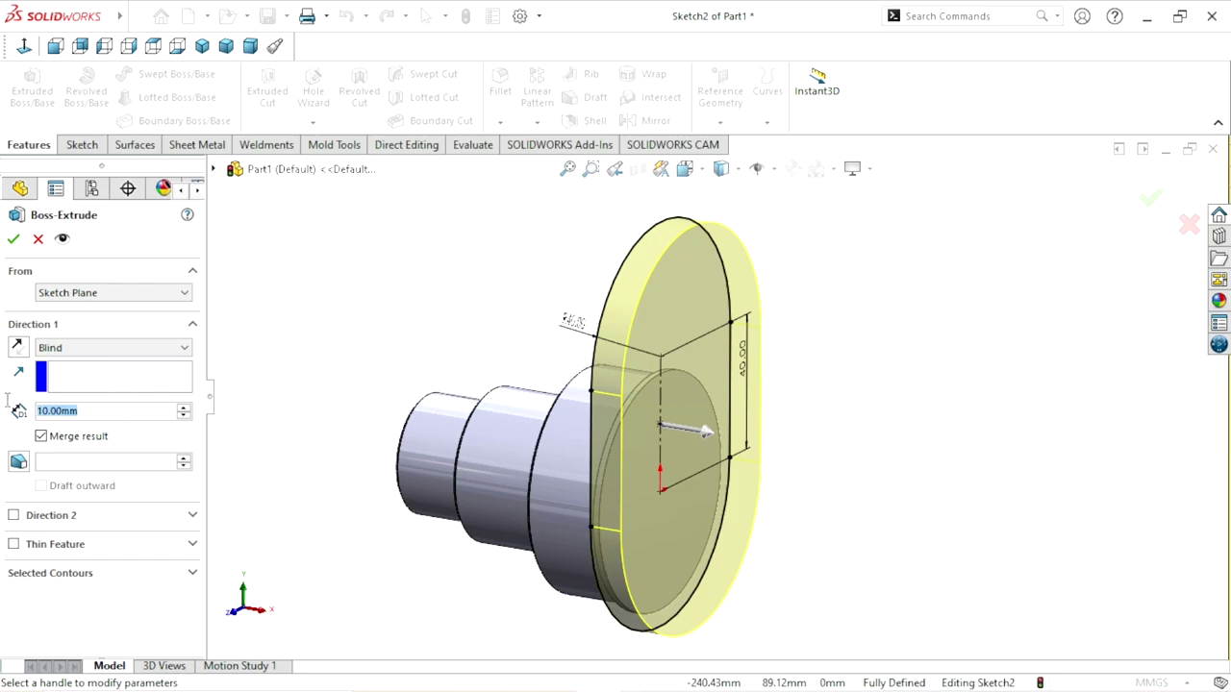
text(22)
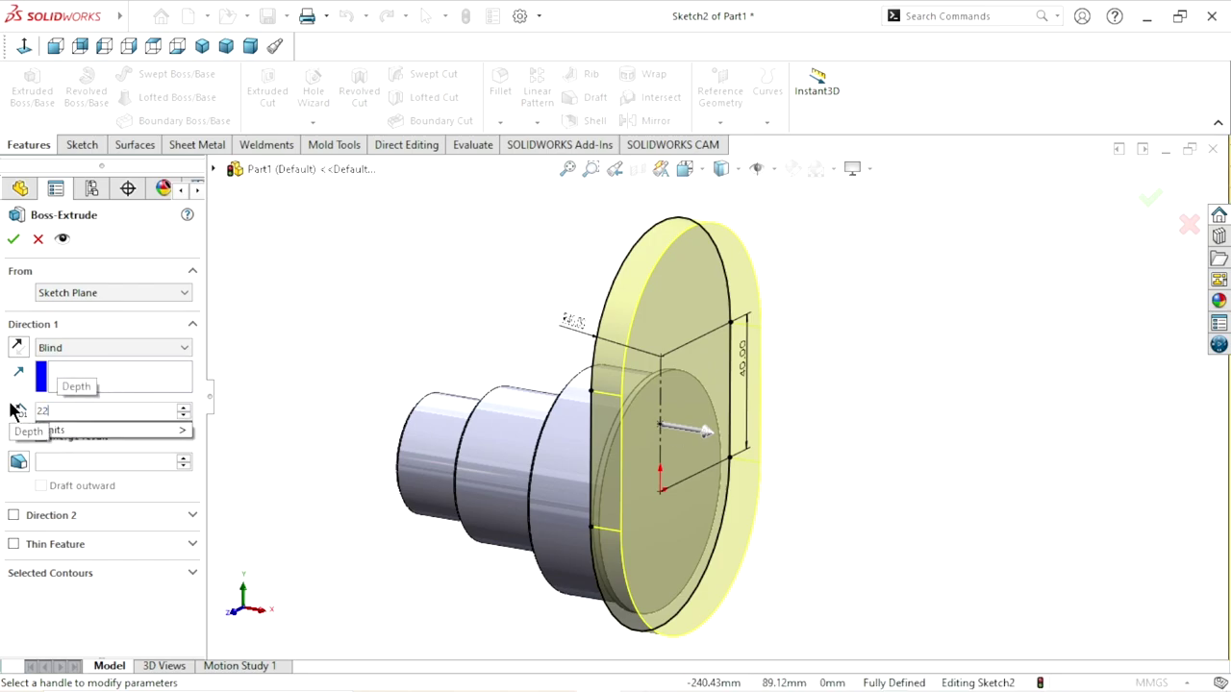
key(Return)
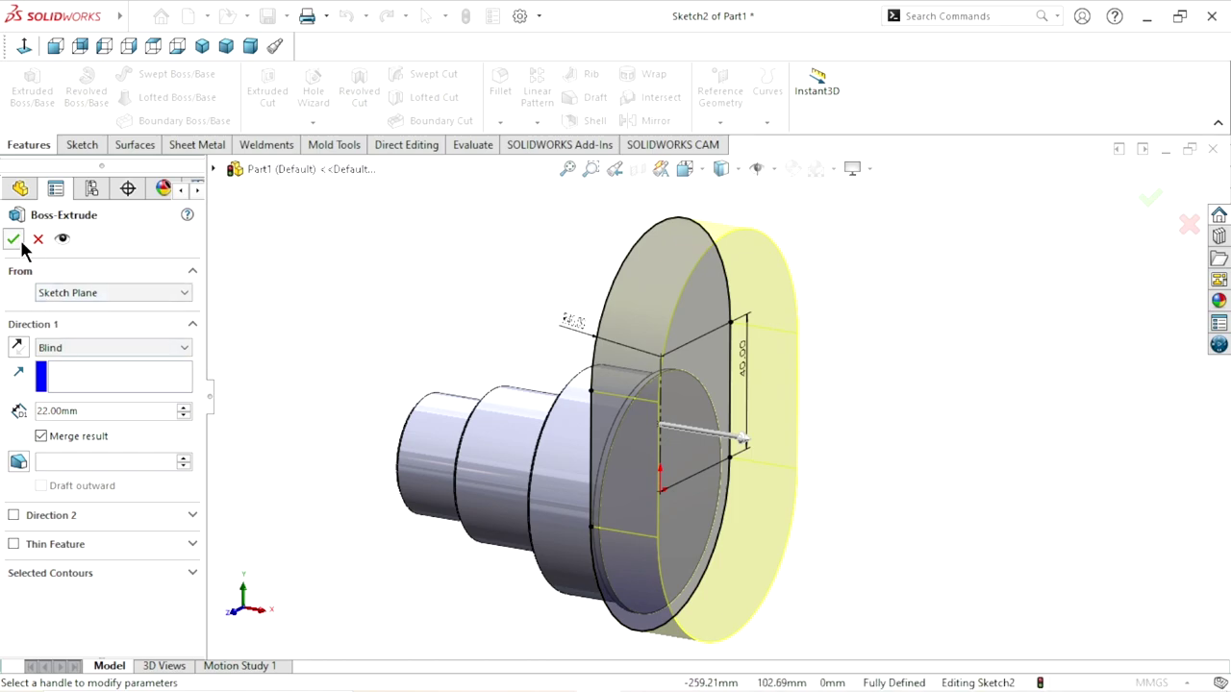
click(21, 243)
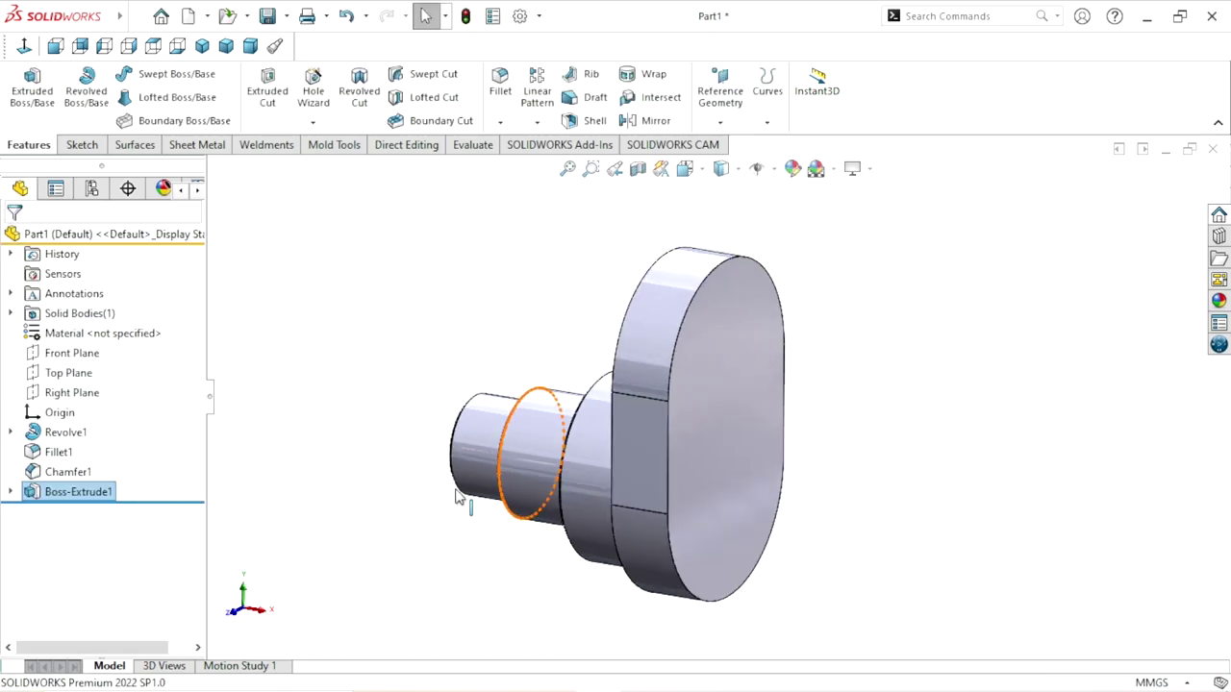
Start a new sketch on the Front Plane, viewed Normal To.
key(ctrl+Left)
key(ctrl+Up)
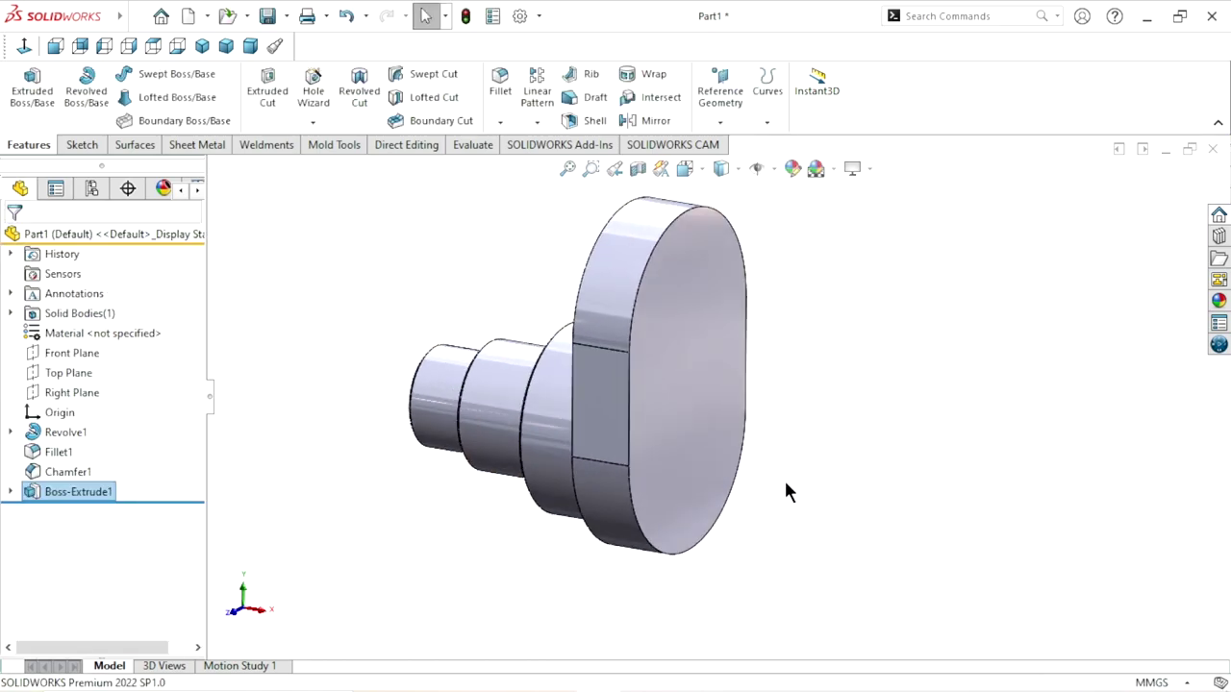
scroll(779, 469, up, 3)
scroll(759, 437, down, 3)
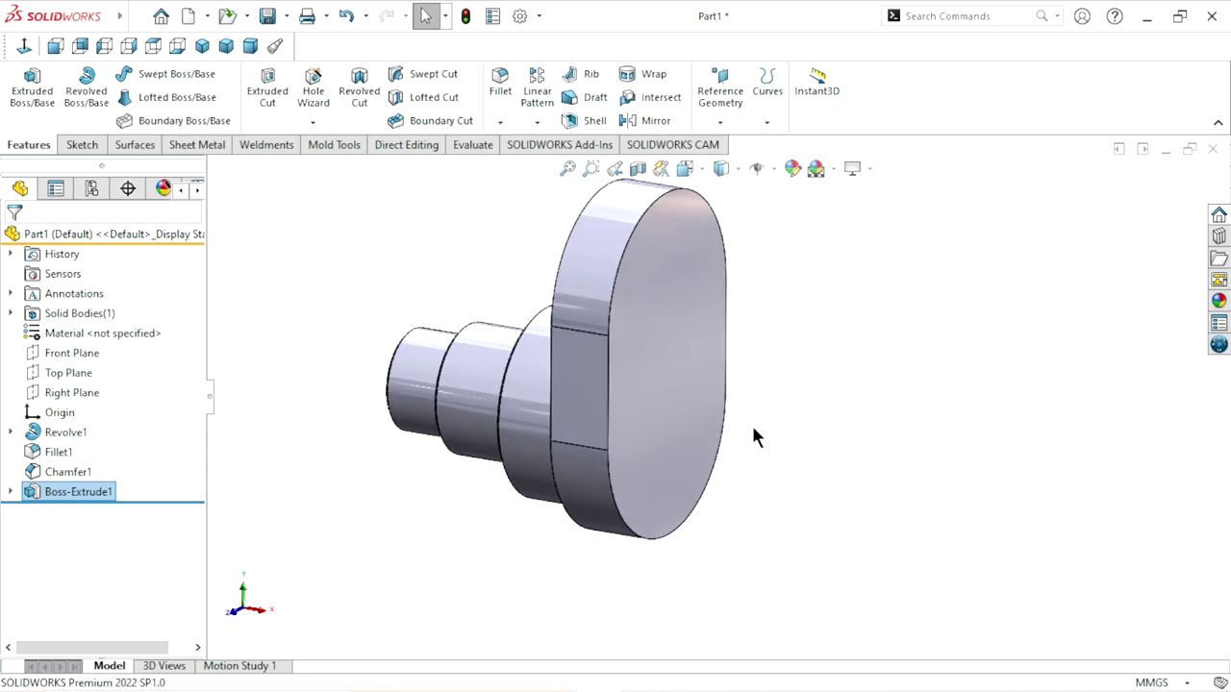
click(72, 353)
click(96, 330)
click(25, 46)
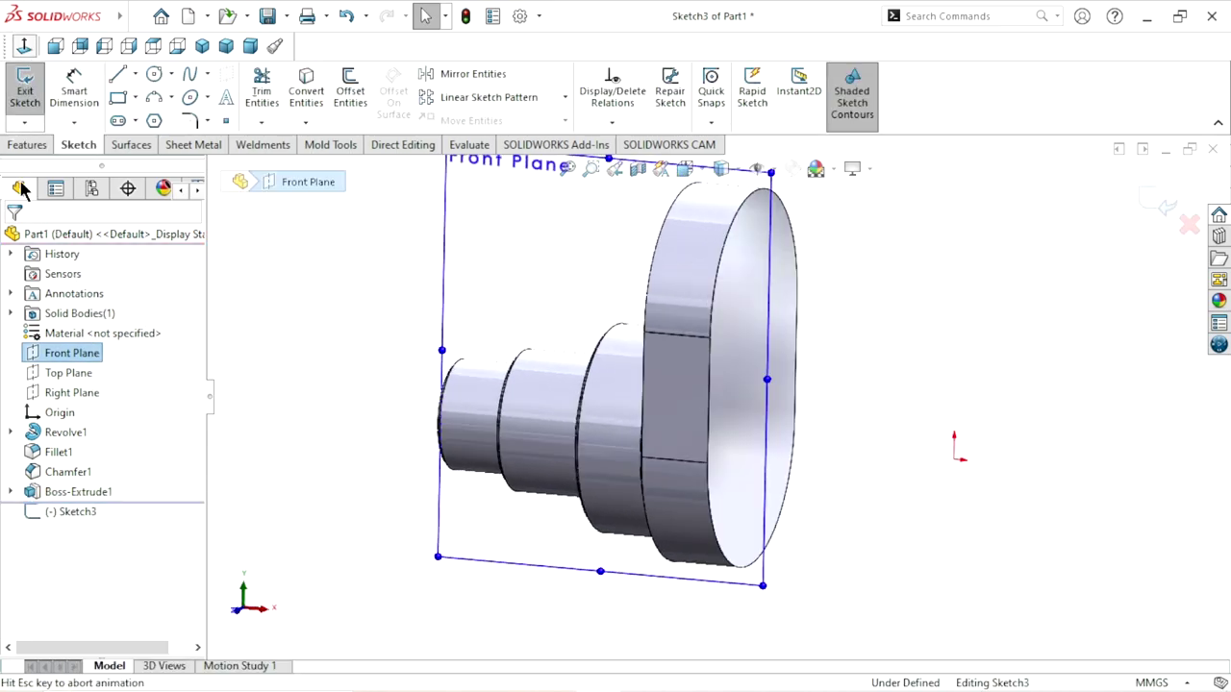
Clear the plane selection and activate the Line tool.
click(966, 423)
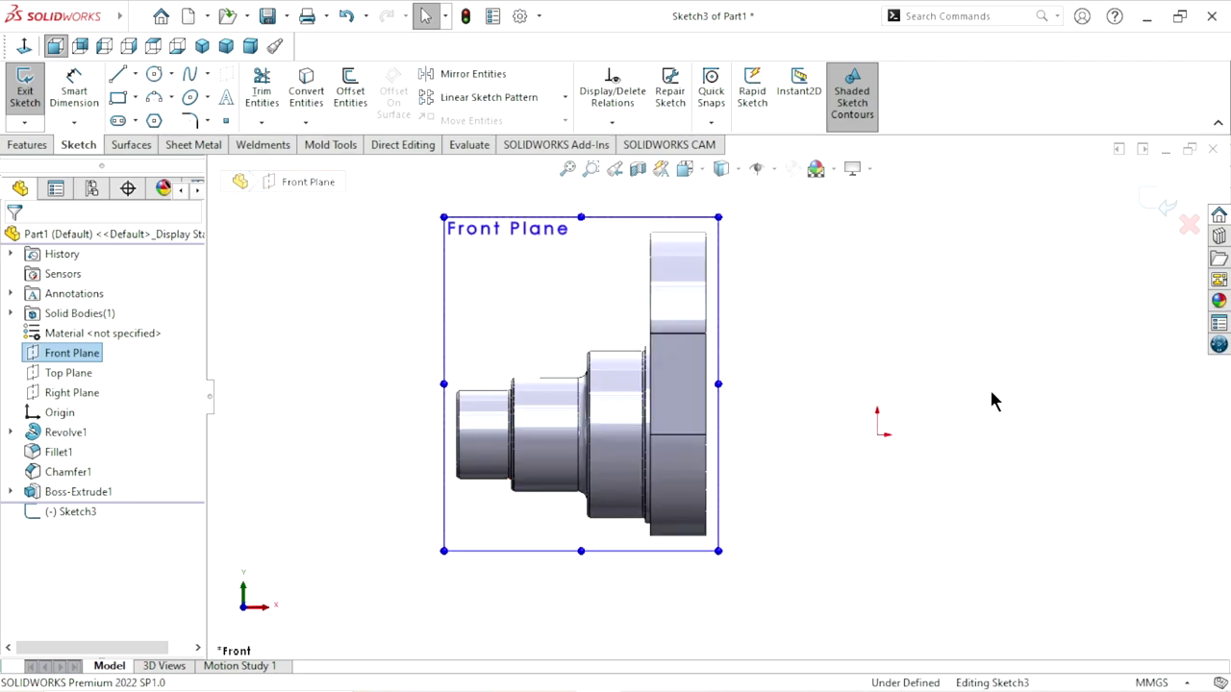
scroll(990, 387, up, 2)
scroll(957, 413, down, 2)
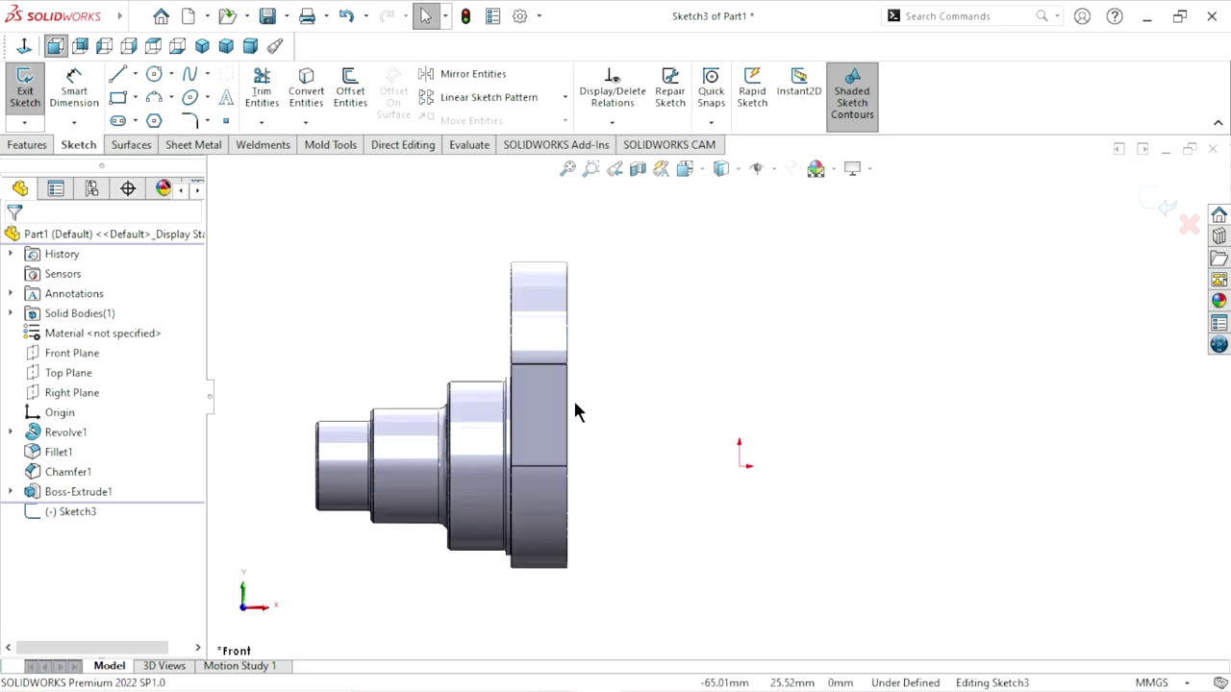
scroll(574, 406, down, 1)
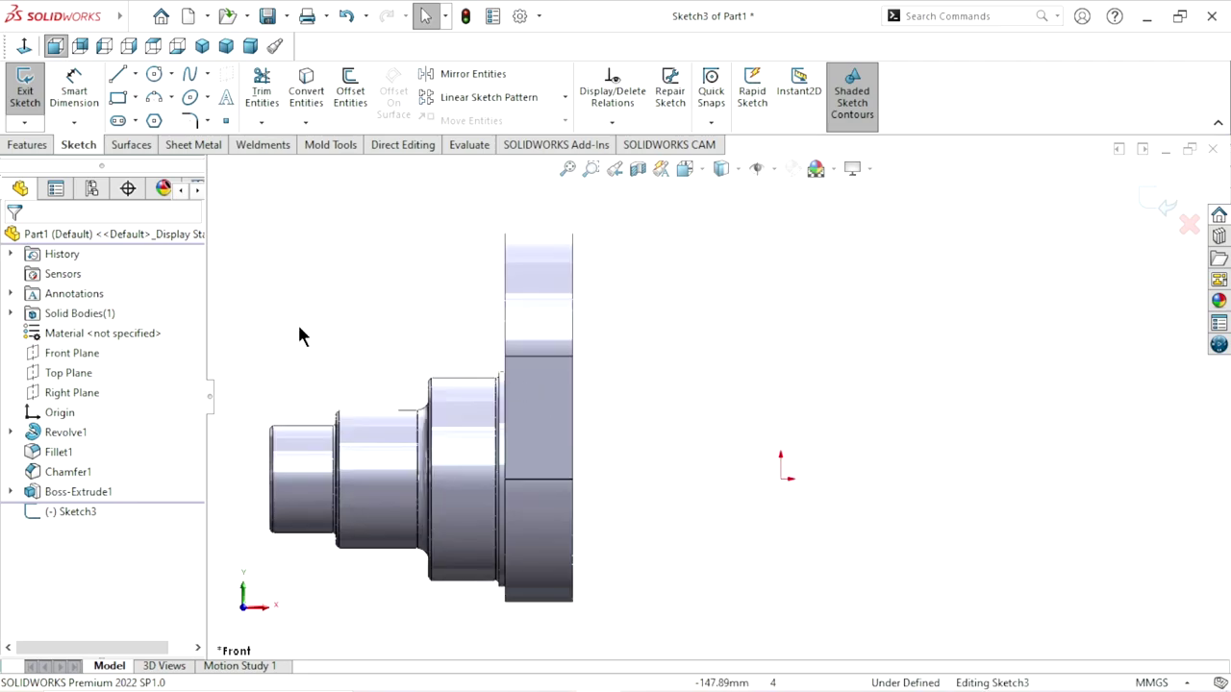
click(117, 77)
scroll(563, 426, up, 1)
scroll(643, 312, up, 1)
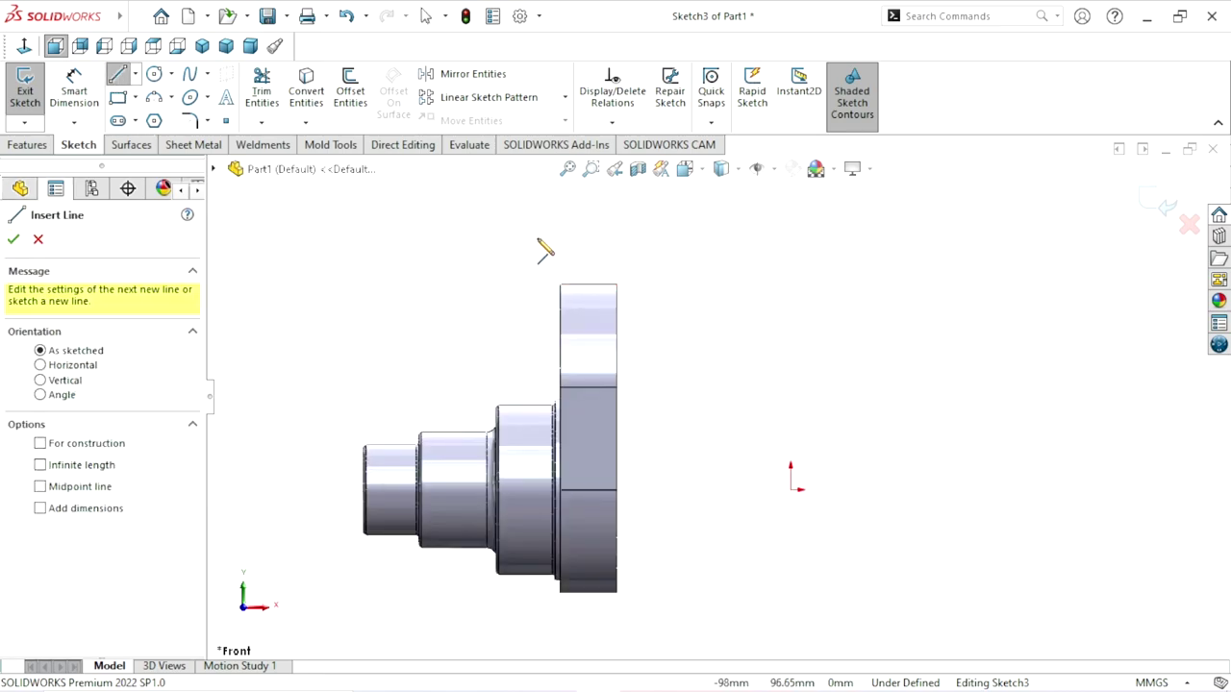
Draw a closed five-segment line profile with one slanted edge above the web.
click(530, 224)
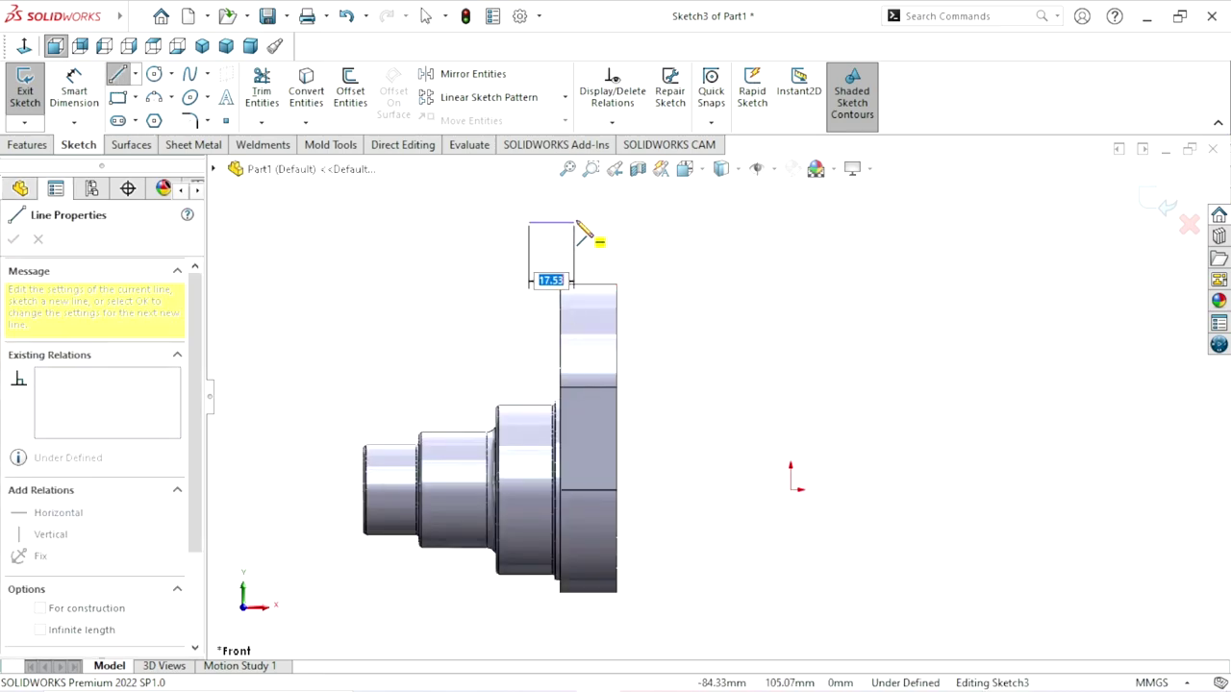
click(581, 223)
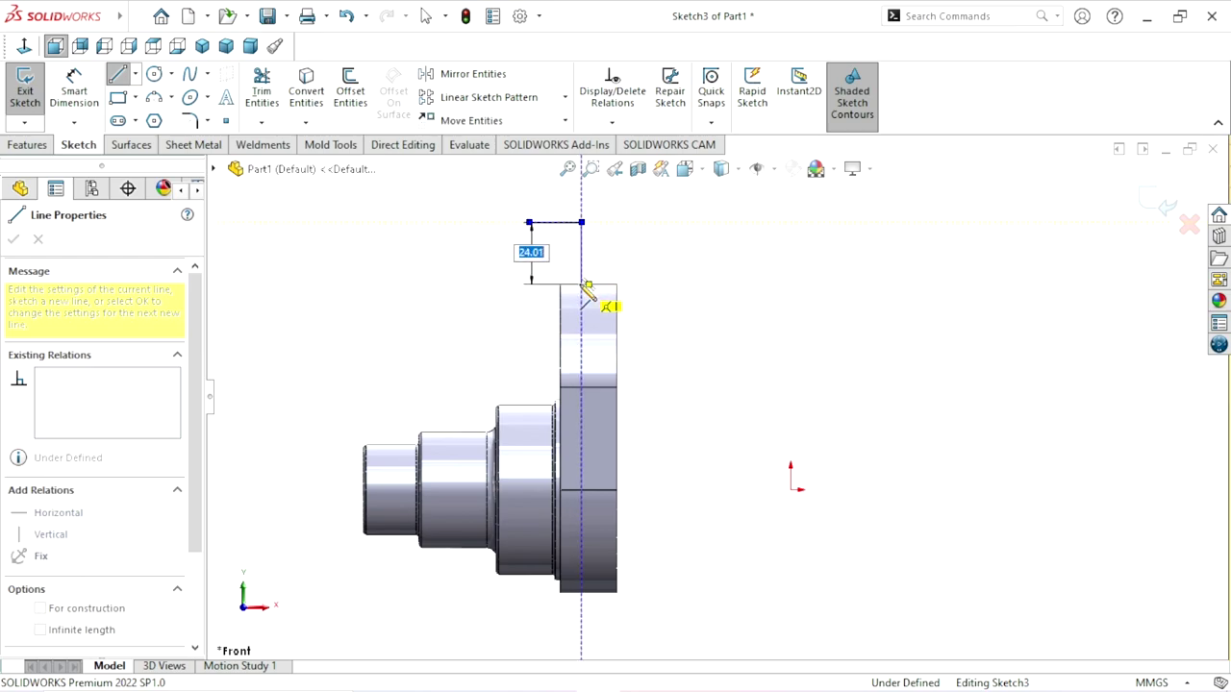
click(581, 283)
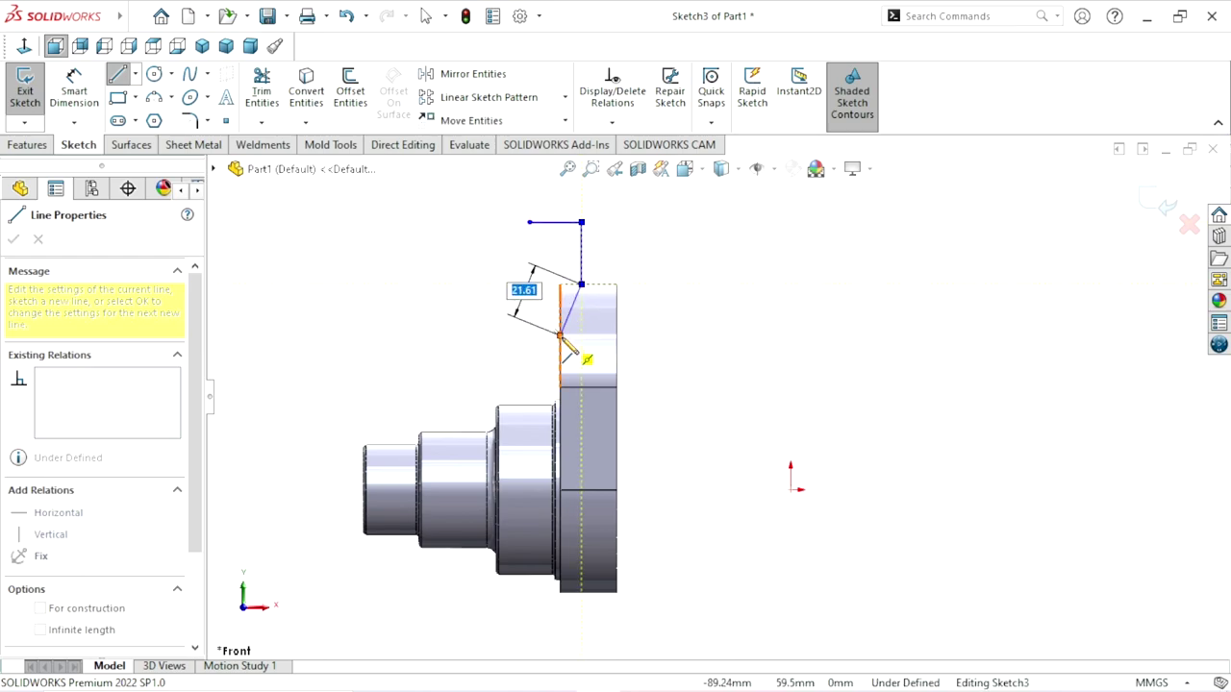
click(559, 334)
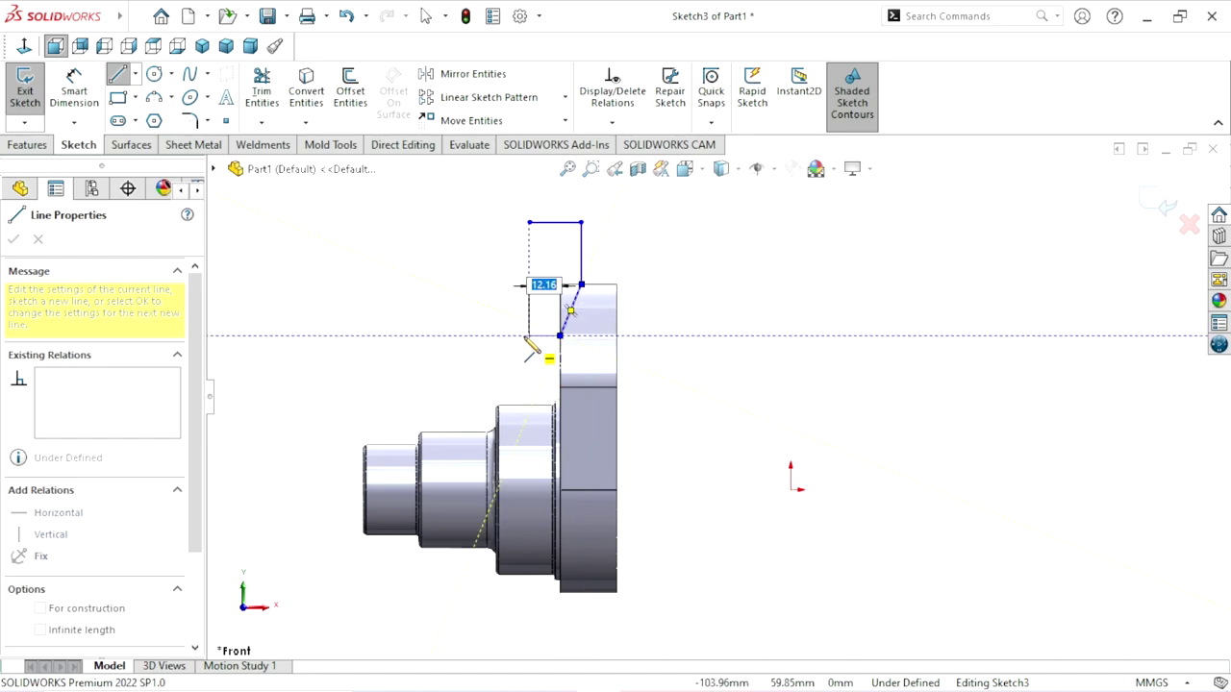
click(529, 335)
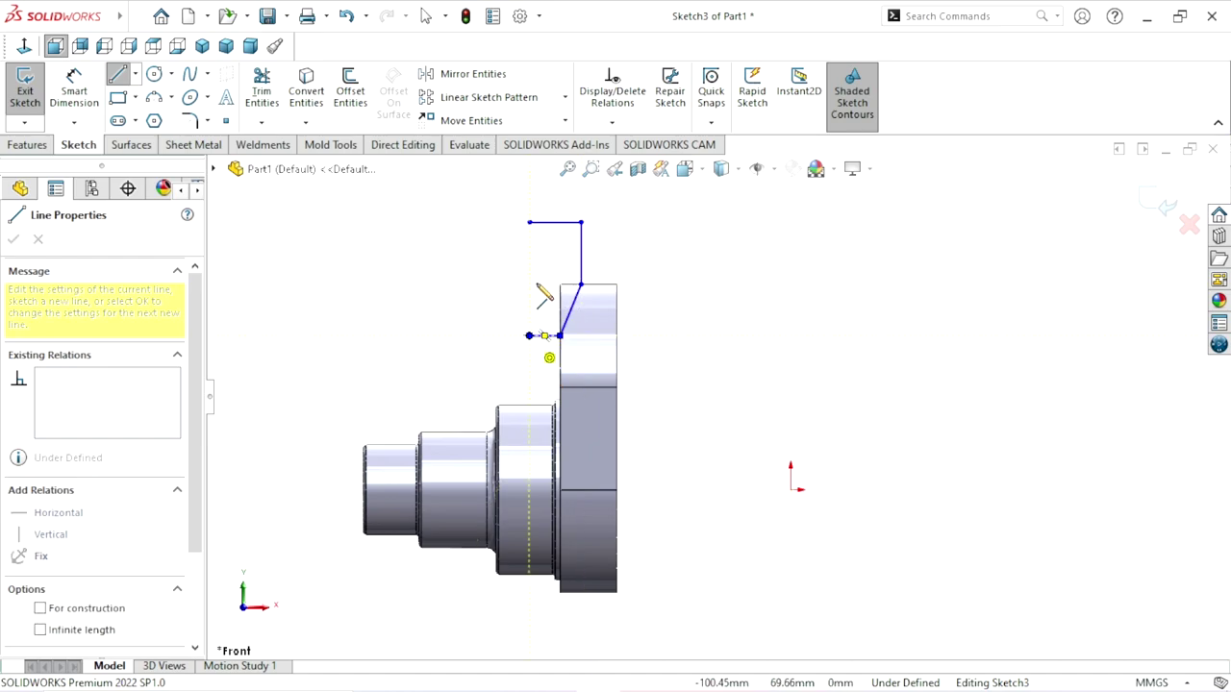
click(529, 222)
right_click(476, 245)
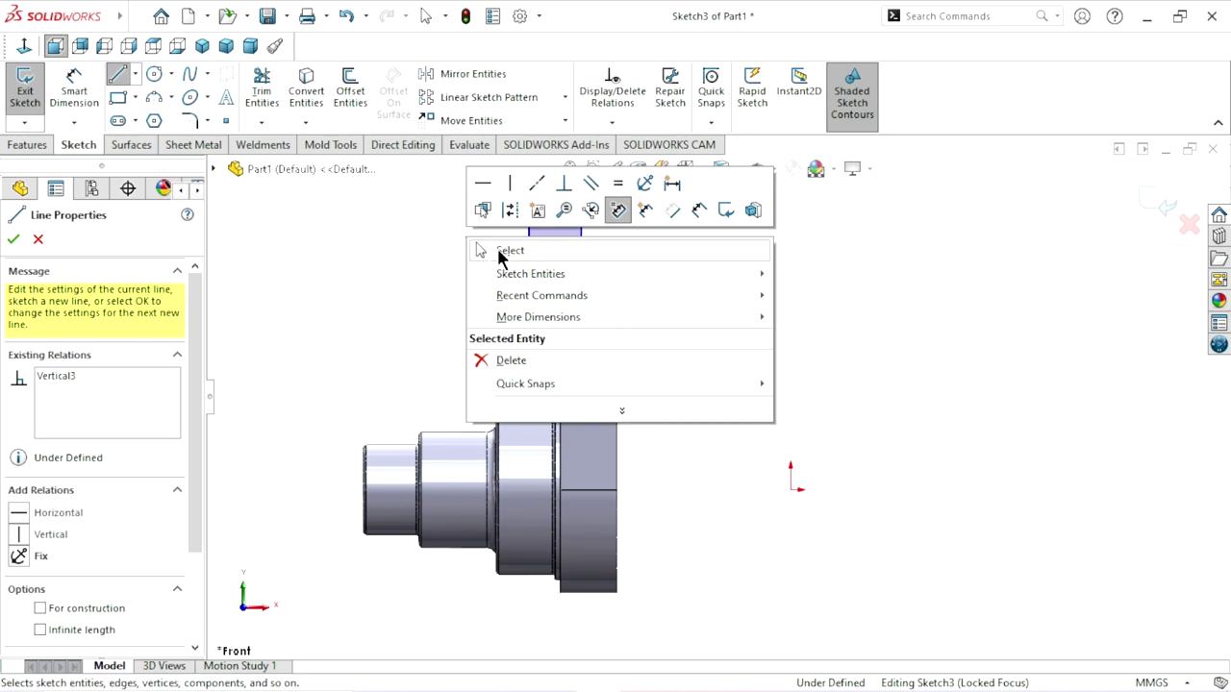
click(485, 252)
scroll(615, 370, down, 1)
scroll(644, 348, down, 1)
scroll(652, 344, down, 1)
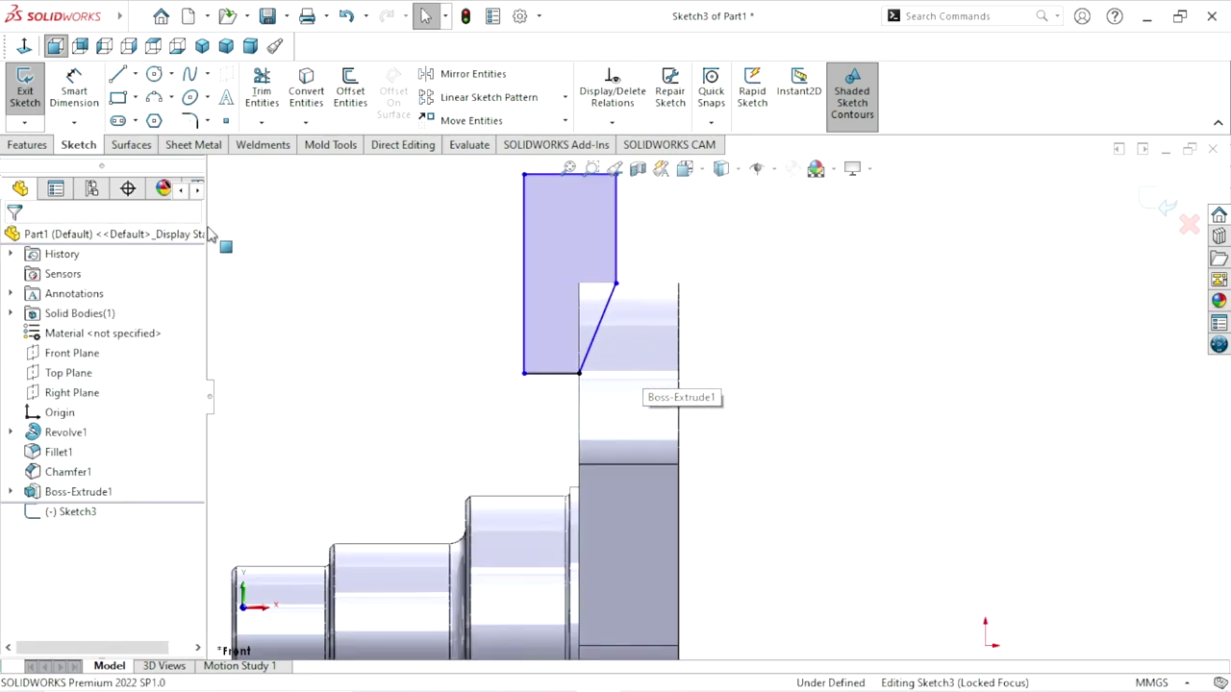
Dimension the profile's slanted edge at a 65° angle and its left edge 38 mm tall.
click(94, 109)
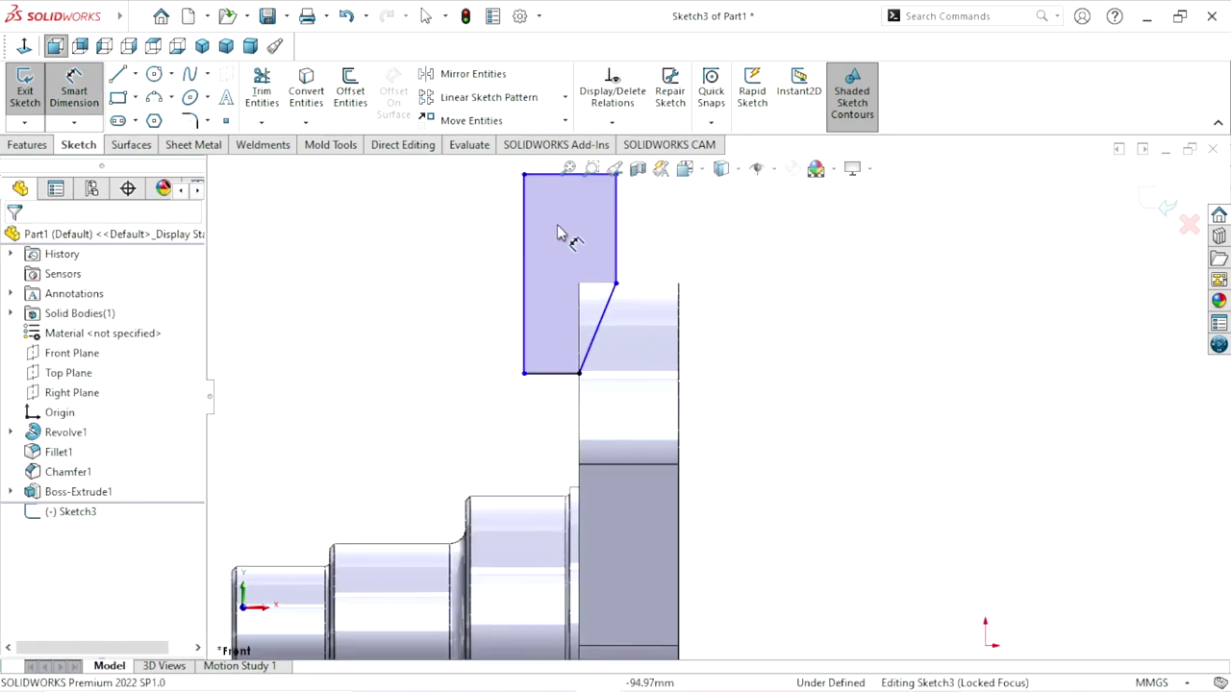
click(609, 298)
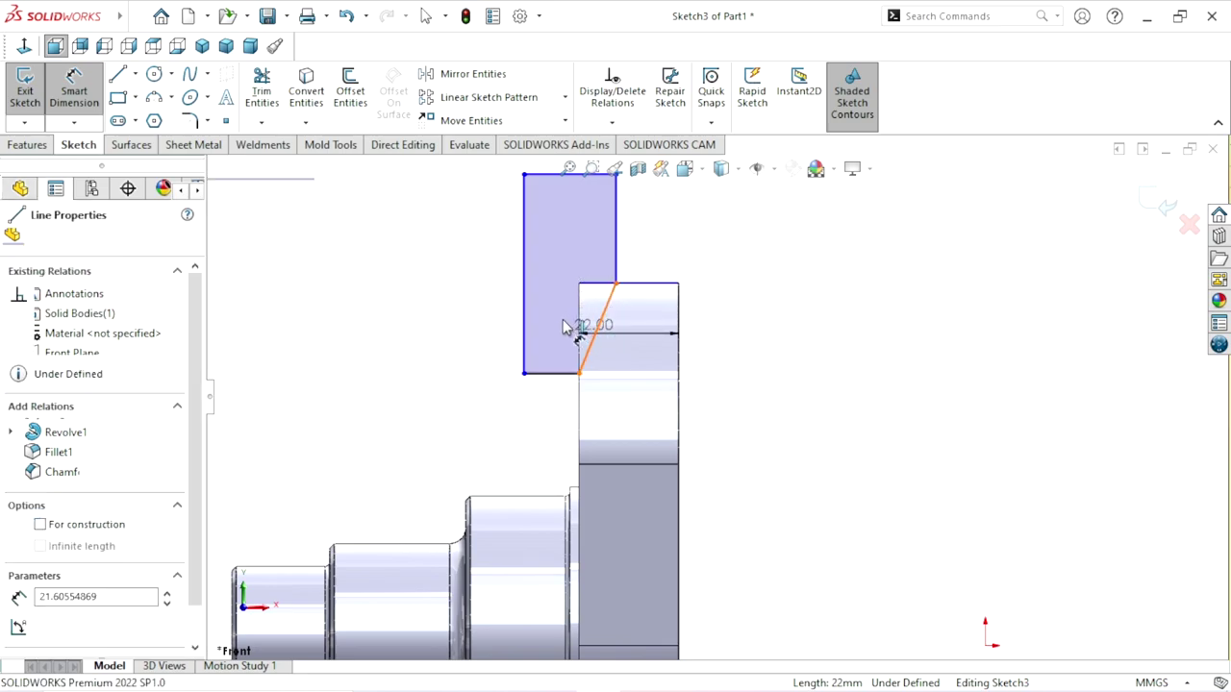
click(566, 321)
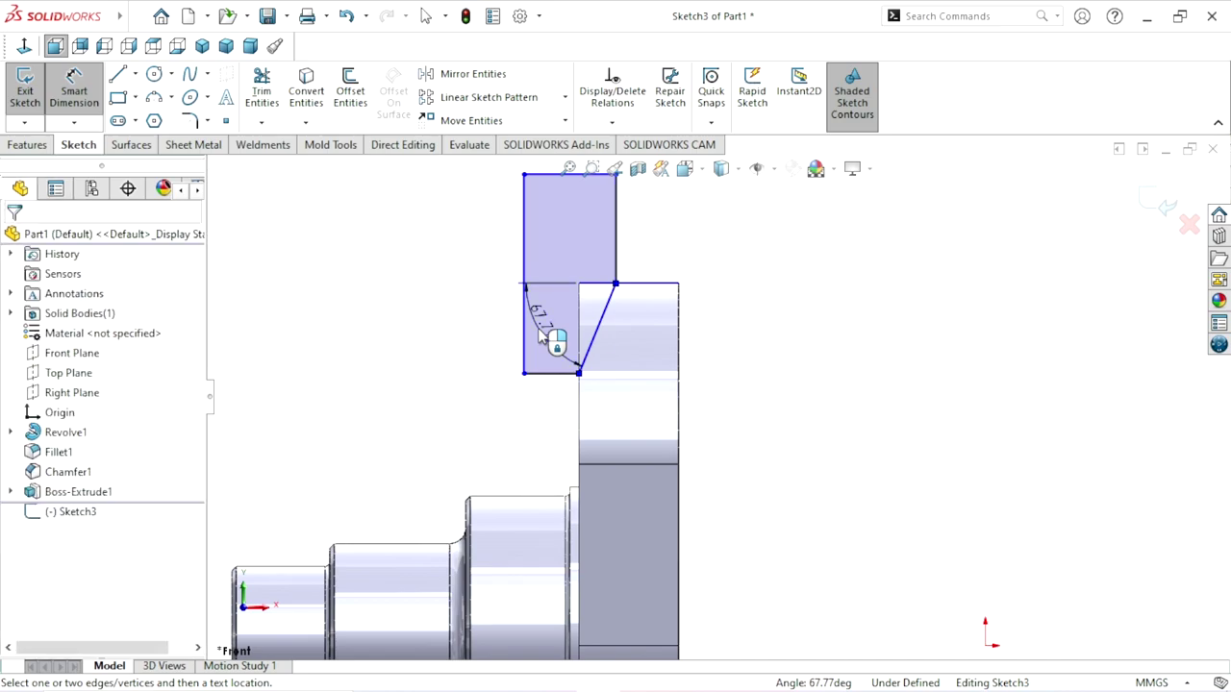
click(543, 336)
text(65)
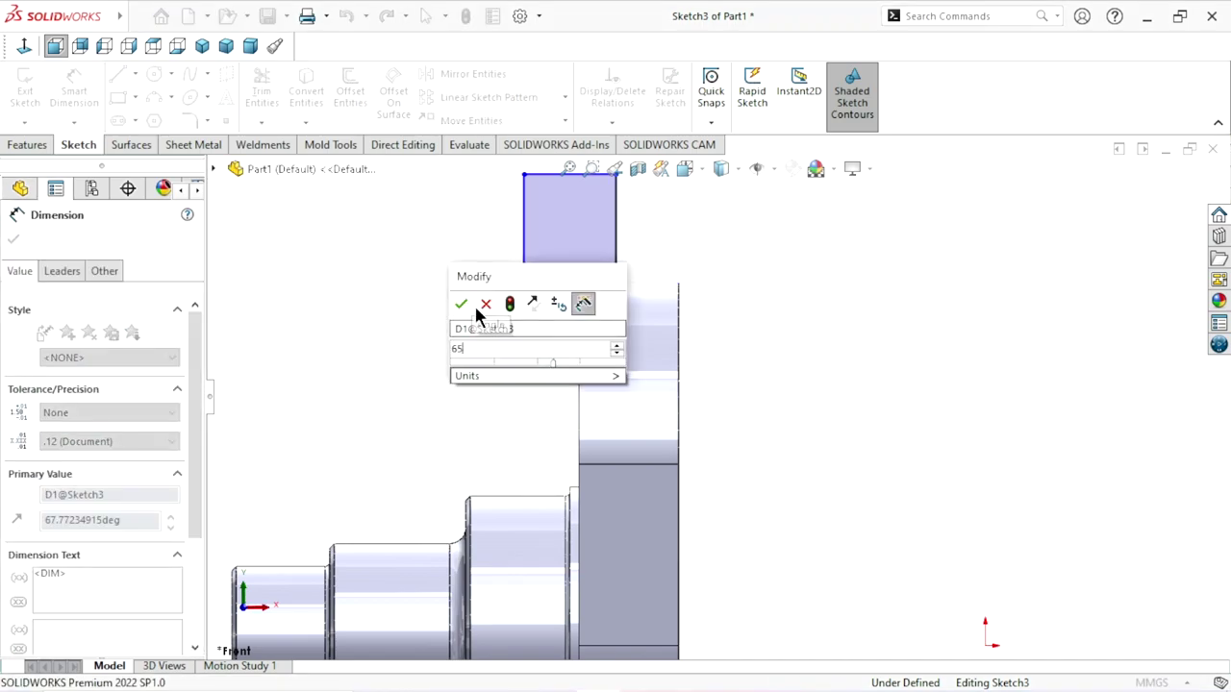
click(460, 303)
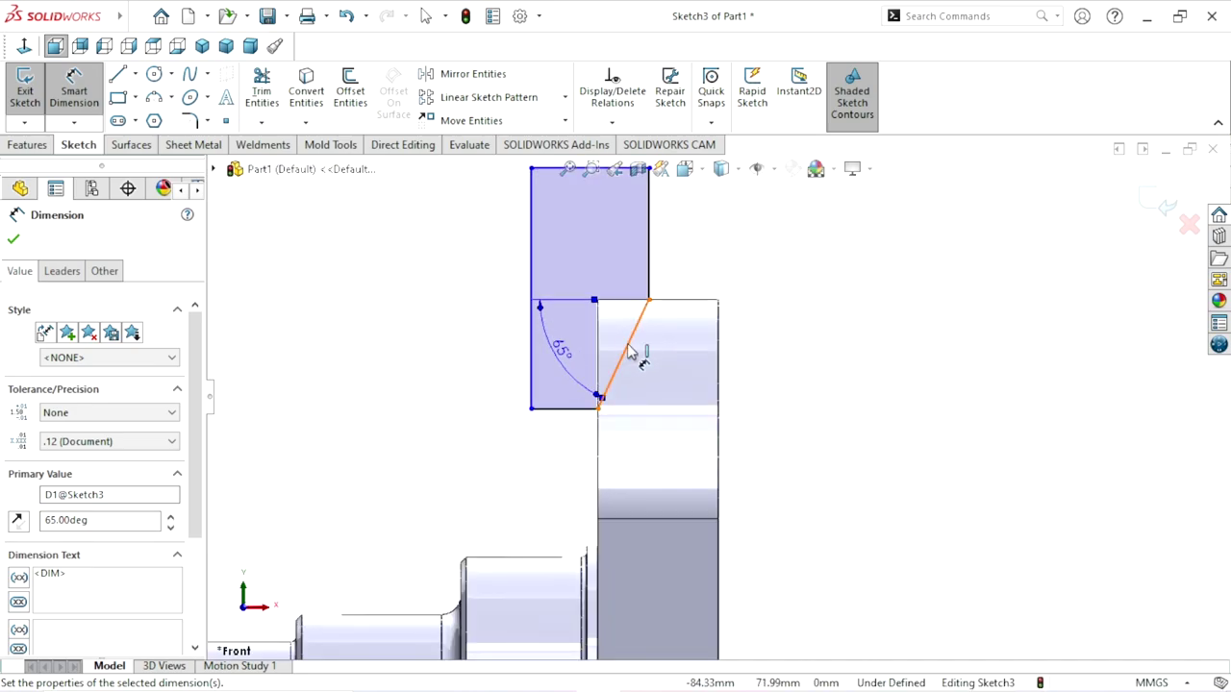
click(563, 284)
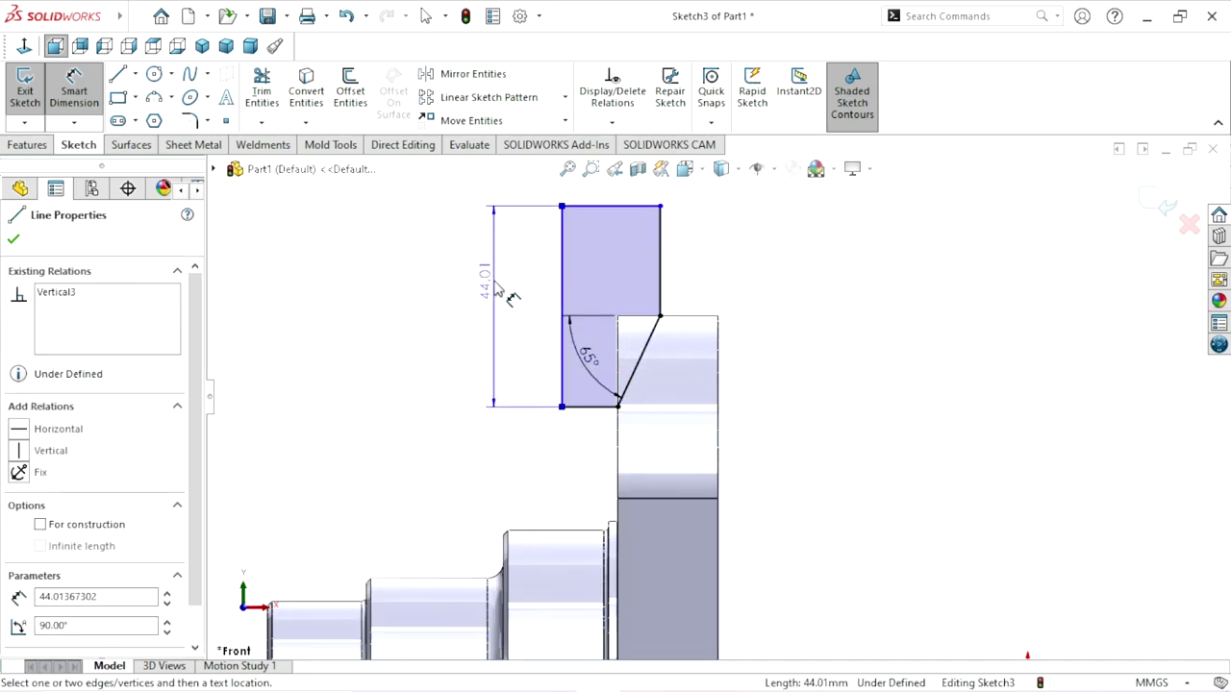
click(496, 287)
text(38)
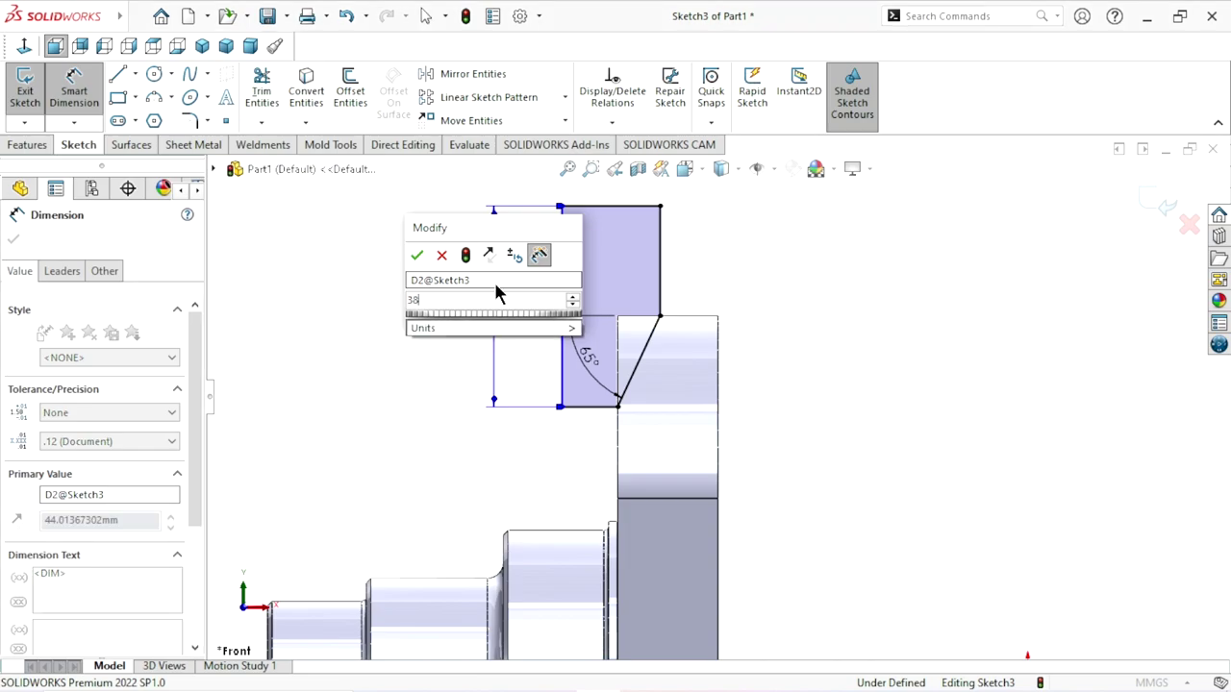
click(418, 255)
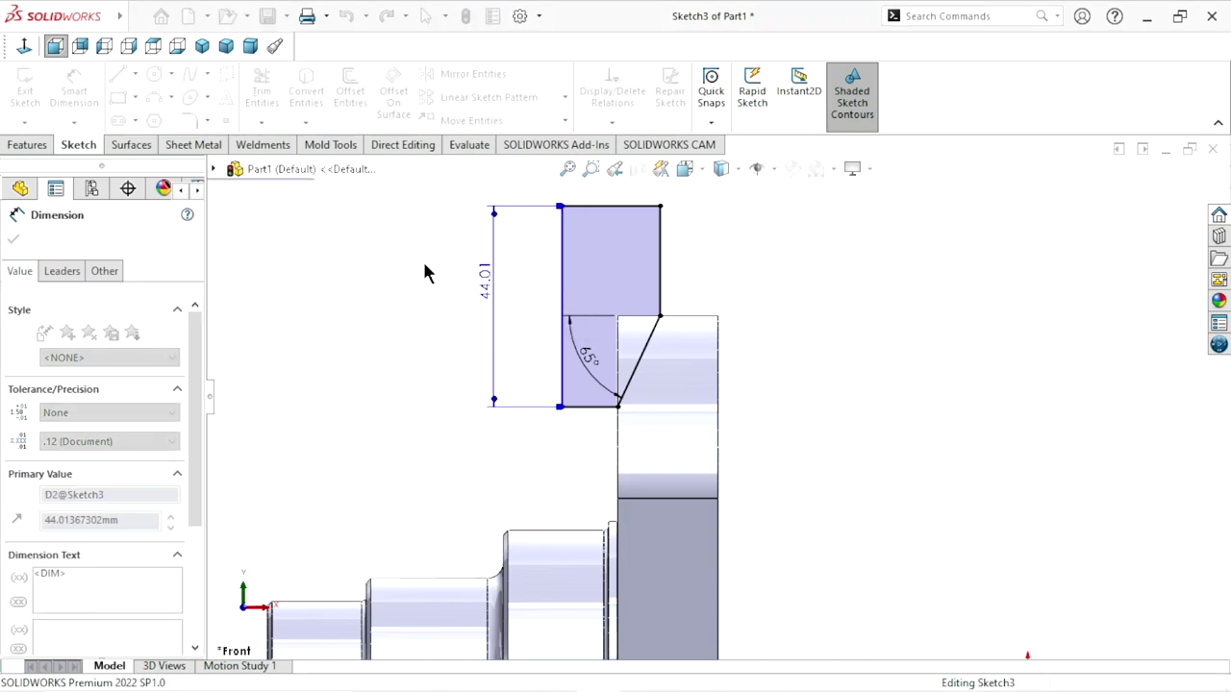
scroll(692, 384, up, 3)
scroll(658, 317, down, 2)
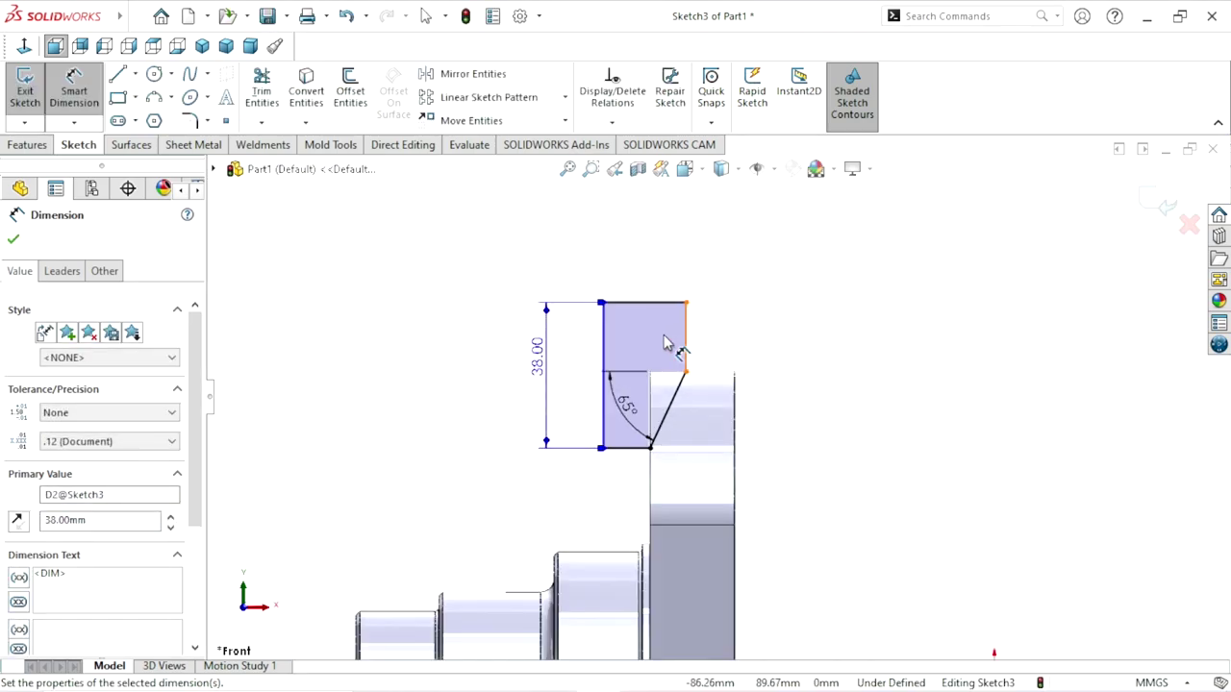
Dimension the top edge width to 19 mm, fully defining Sketch3.
click(652, 312)
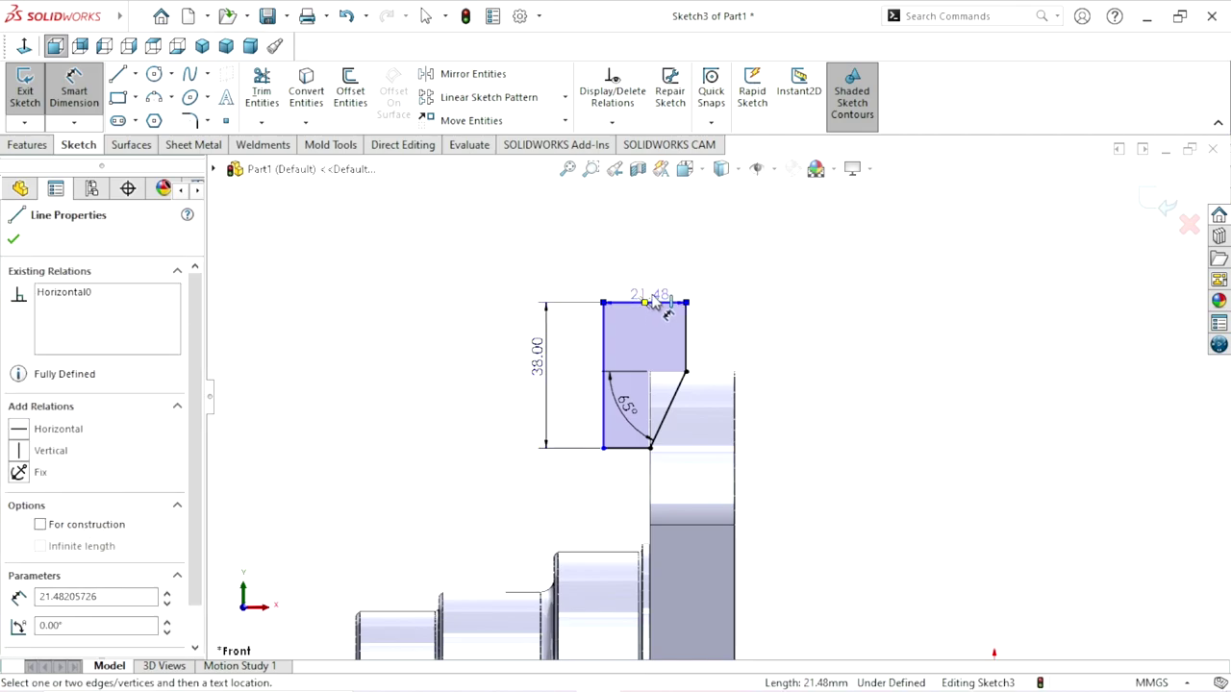
click(642, 271)
double_click(642, 254)
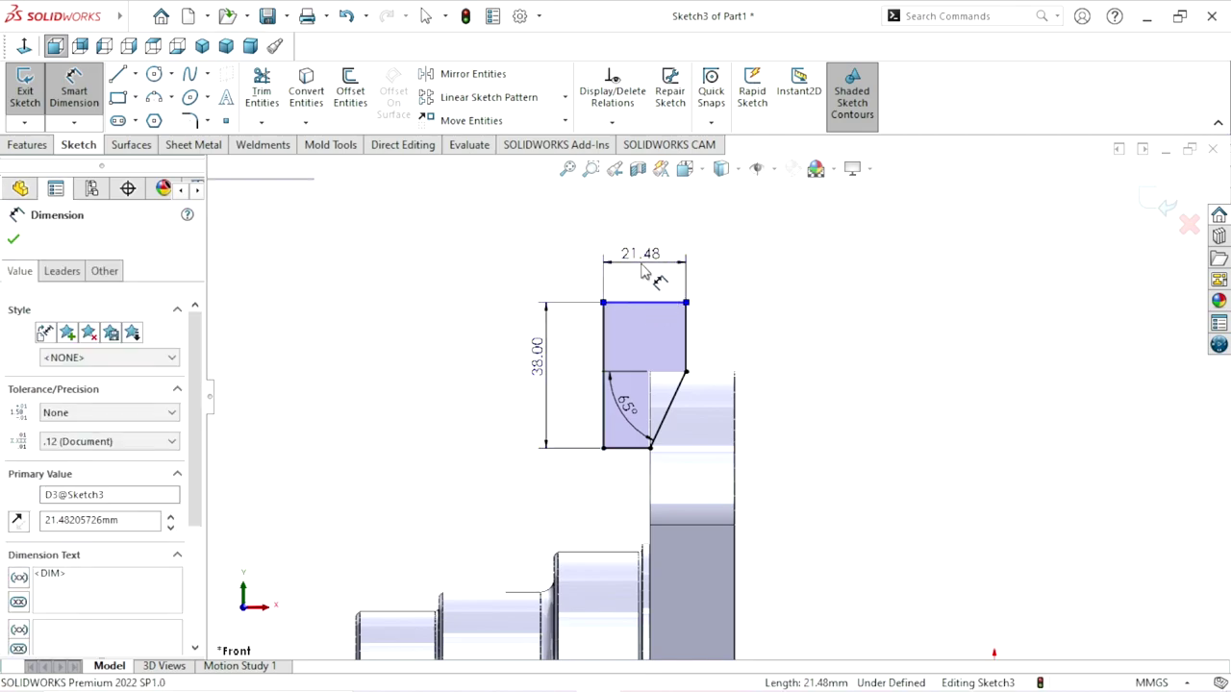
text(19)
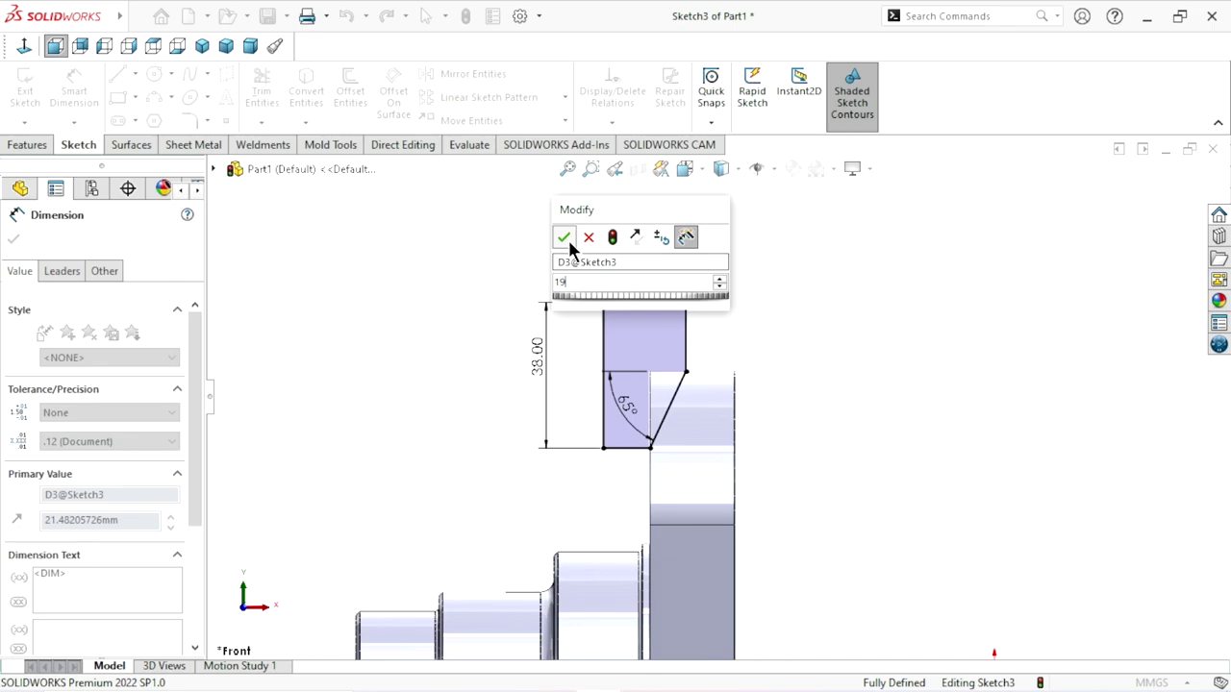
click(566, 237)
scroll(650, 520, up, 2)
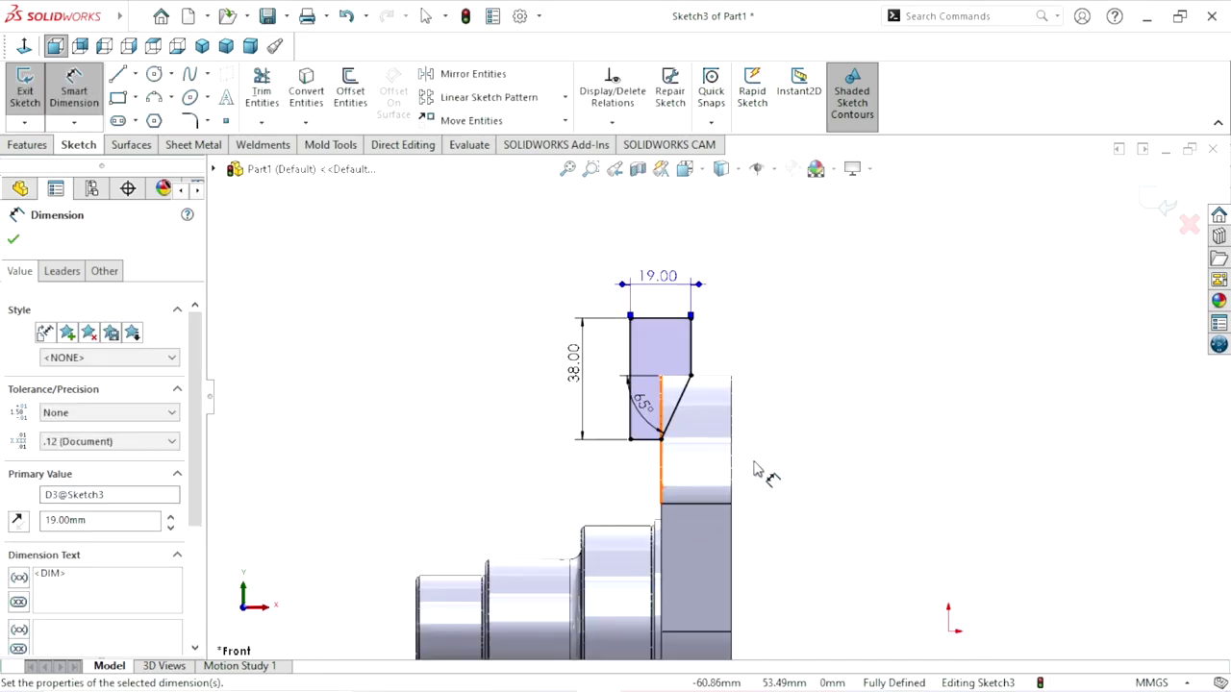
scroll(758, 472, down, 2)
scroll(747, 448, up, 1)
scroll(705, 494, up, 1)
scroll(717, 524, down, 1)
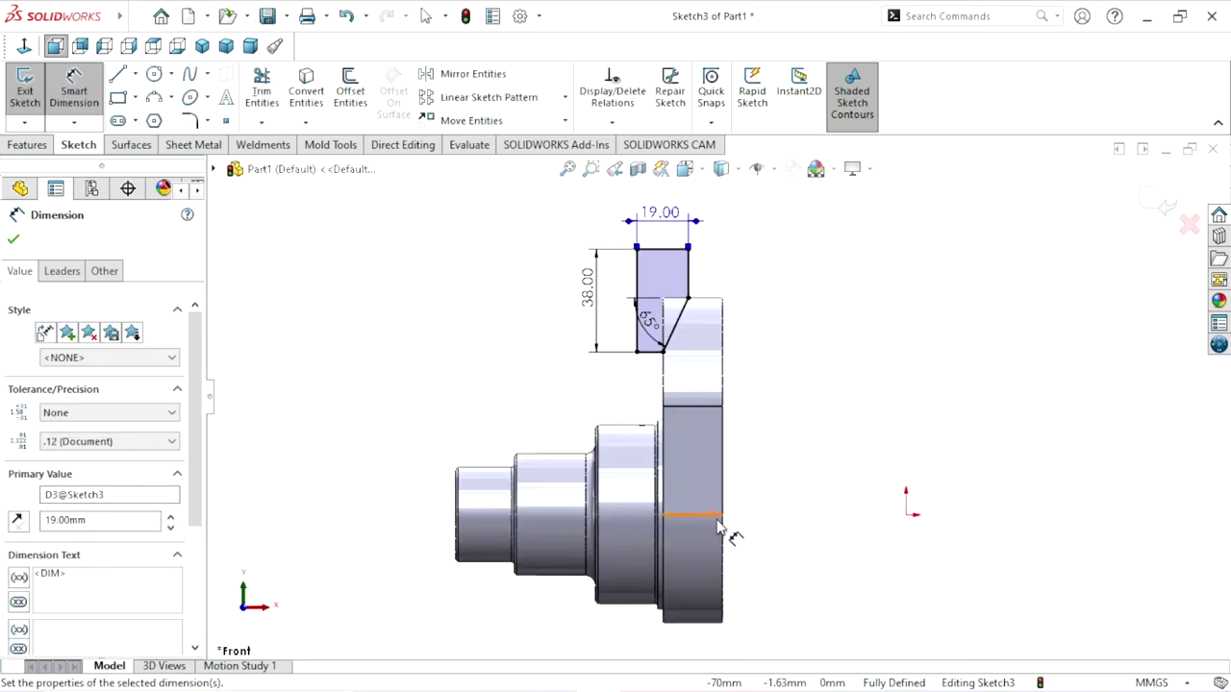
scroll(726, 519, up, 1)
scroll(769, 533, down, 1)
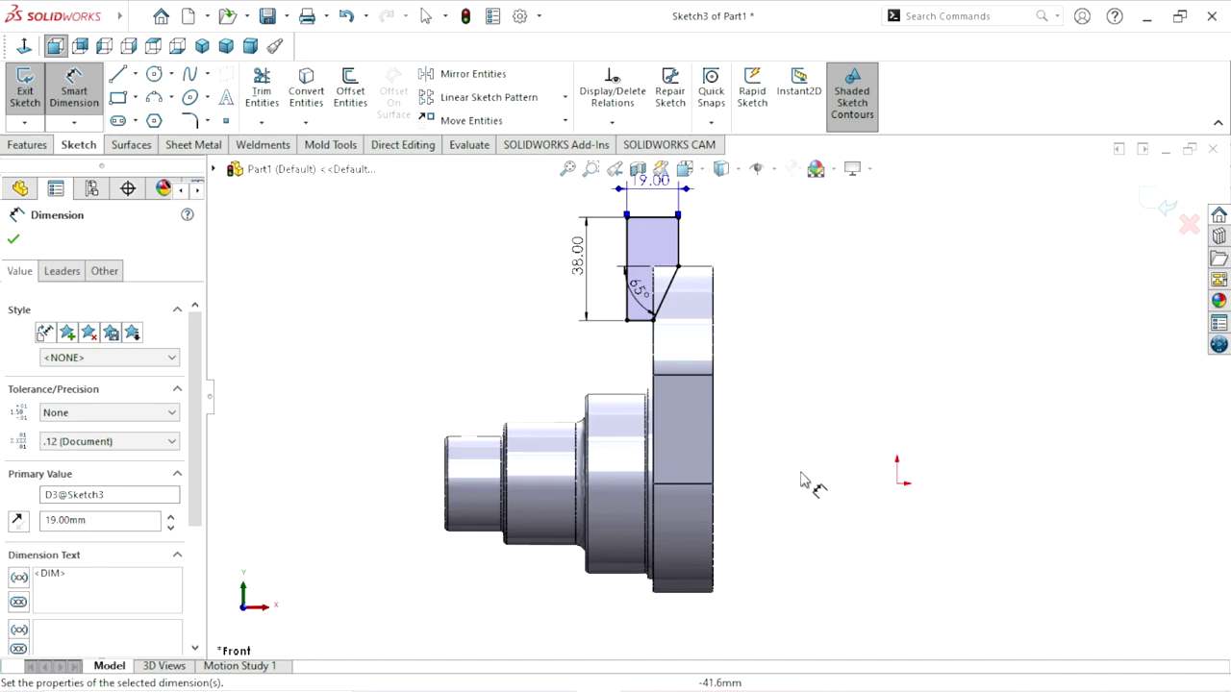
click(14, 238)
Copy the five-line profile from its top-right corner to below and right of the web.
click(564, 122)
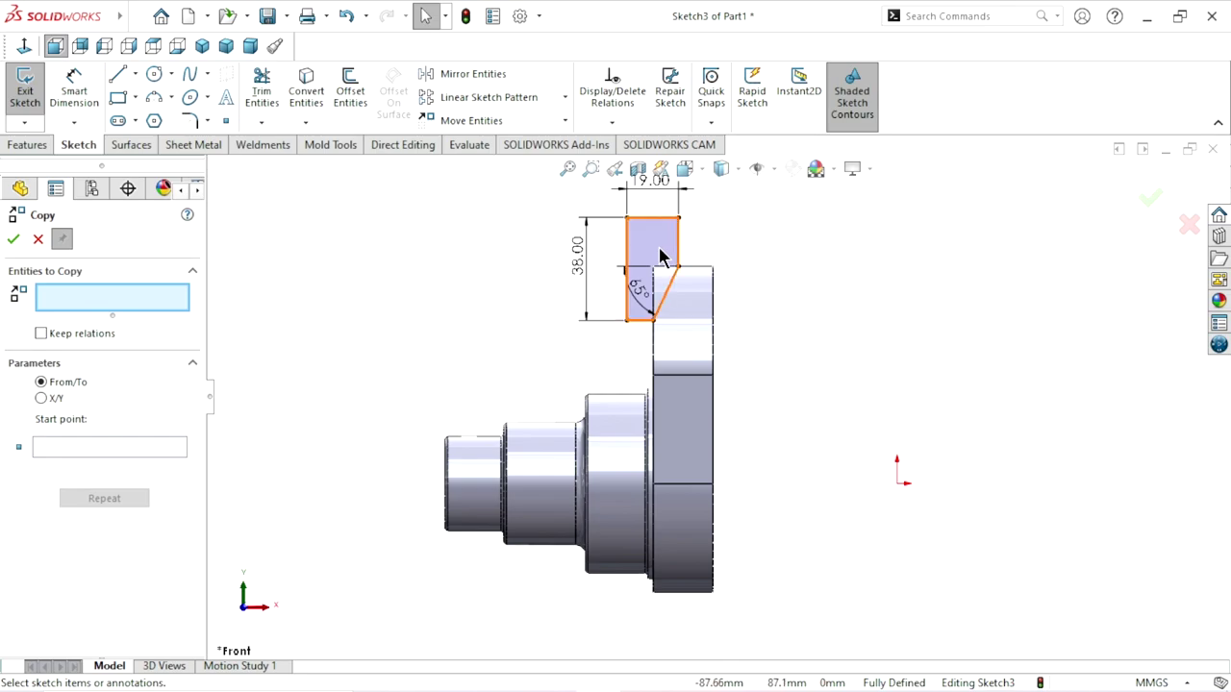
drag(606, 197, 692, 332)
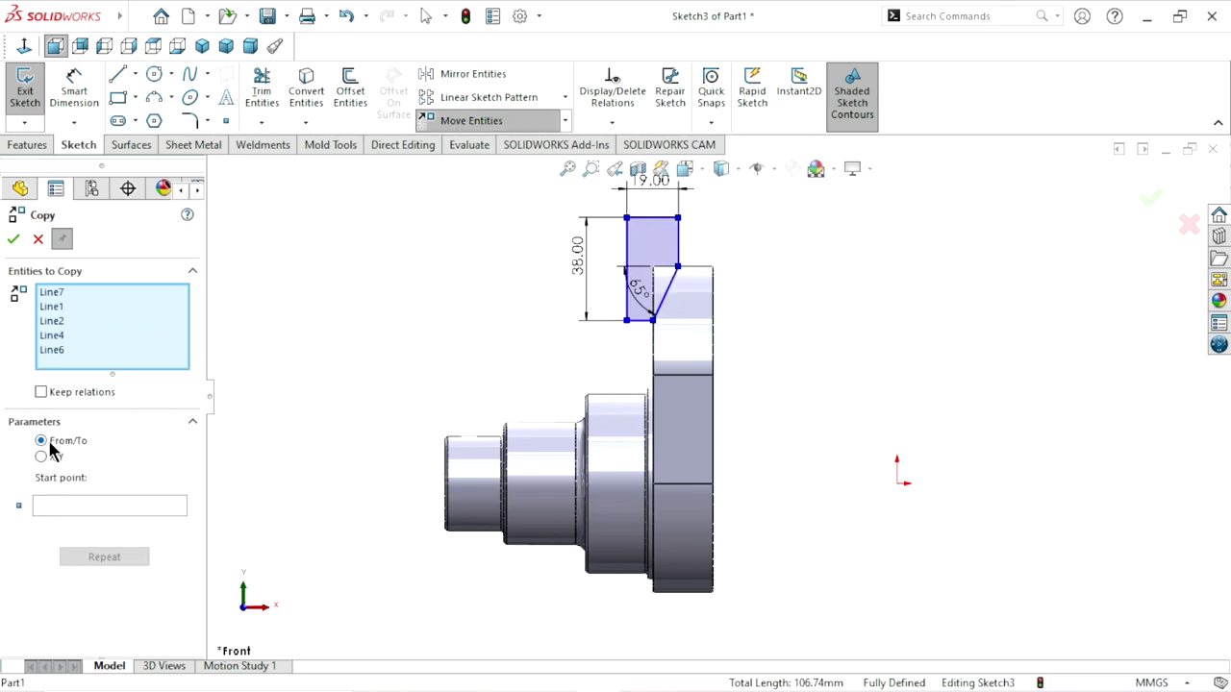
click(73, 505)
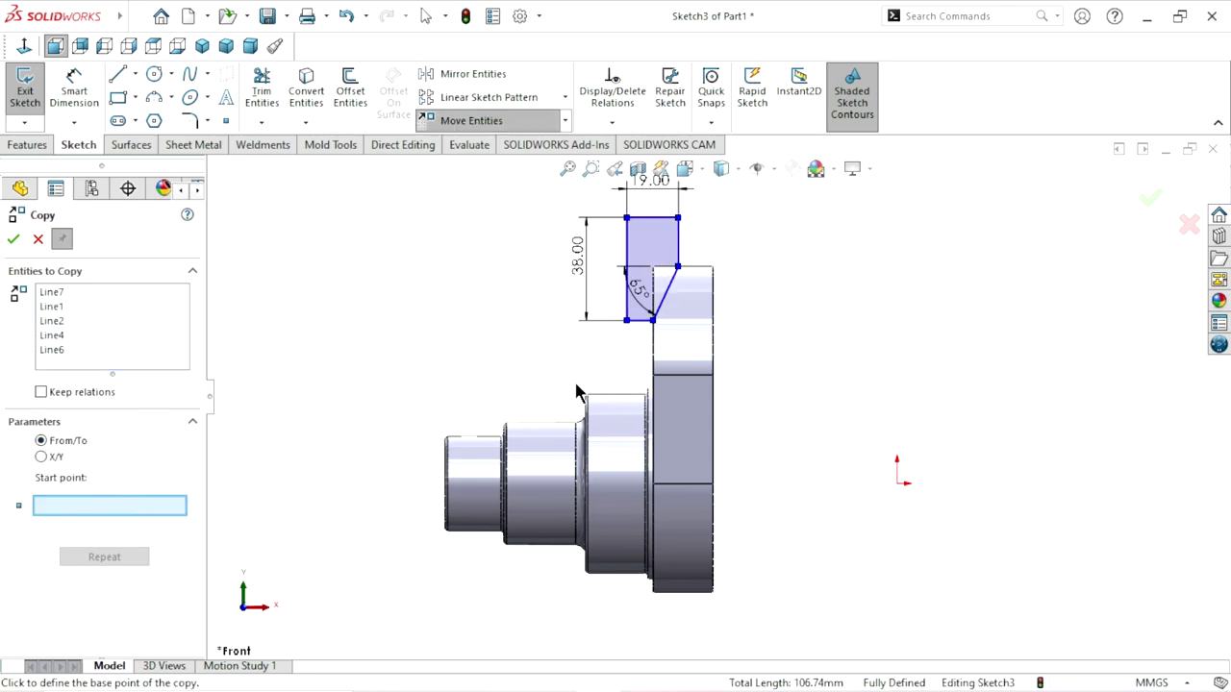
click(677, 267)
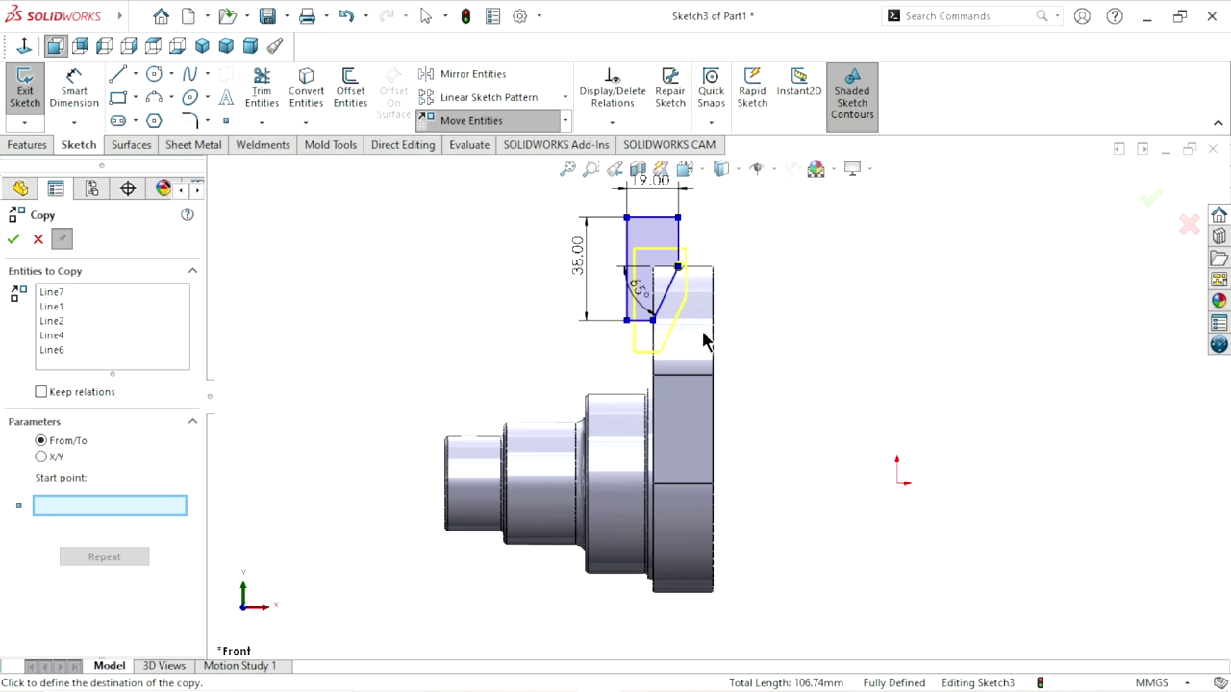
click(792, 530)
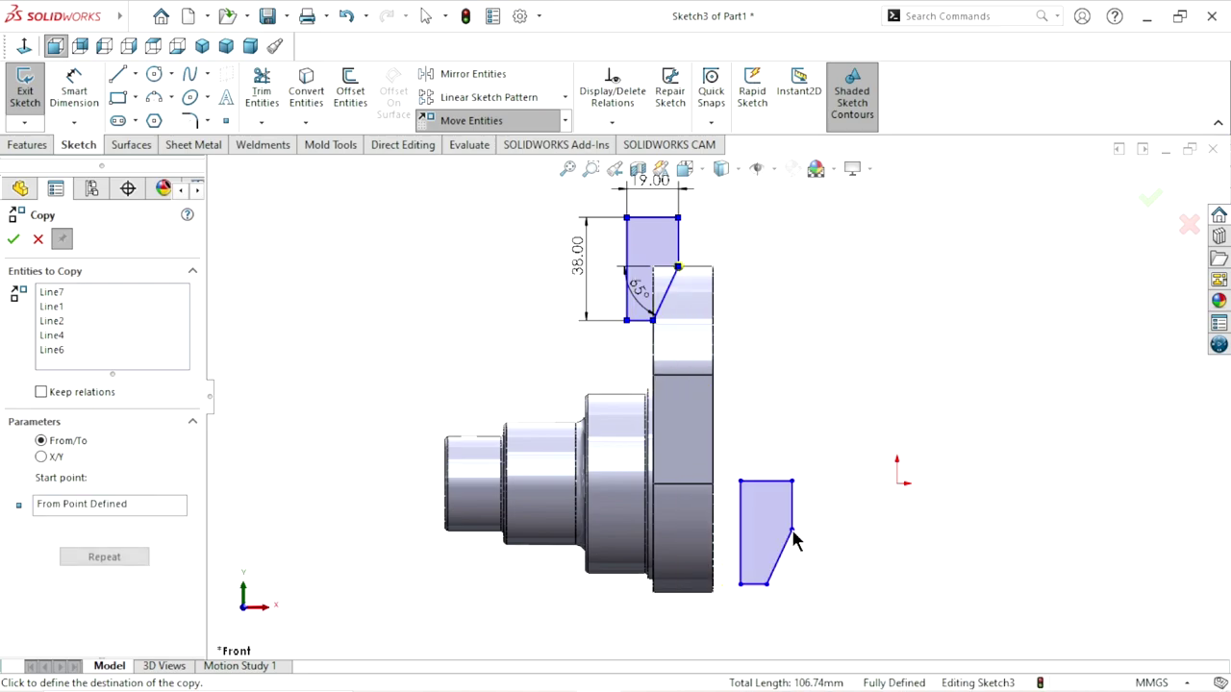
click(13, 239)
click(563, 121)
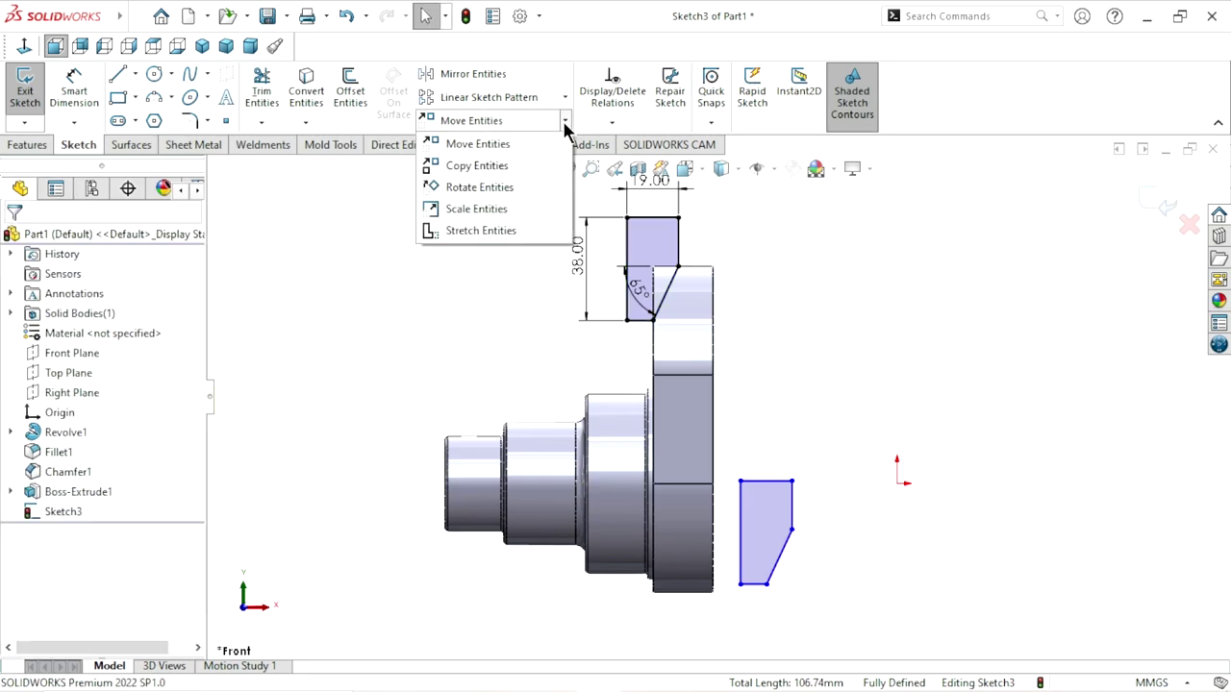
Rotate the copied counterweight profile 180° about a centre point at the profile.
click(496, 189)
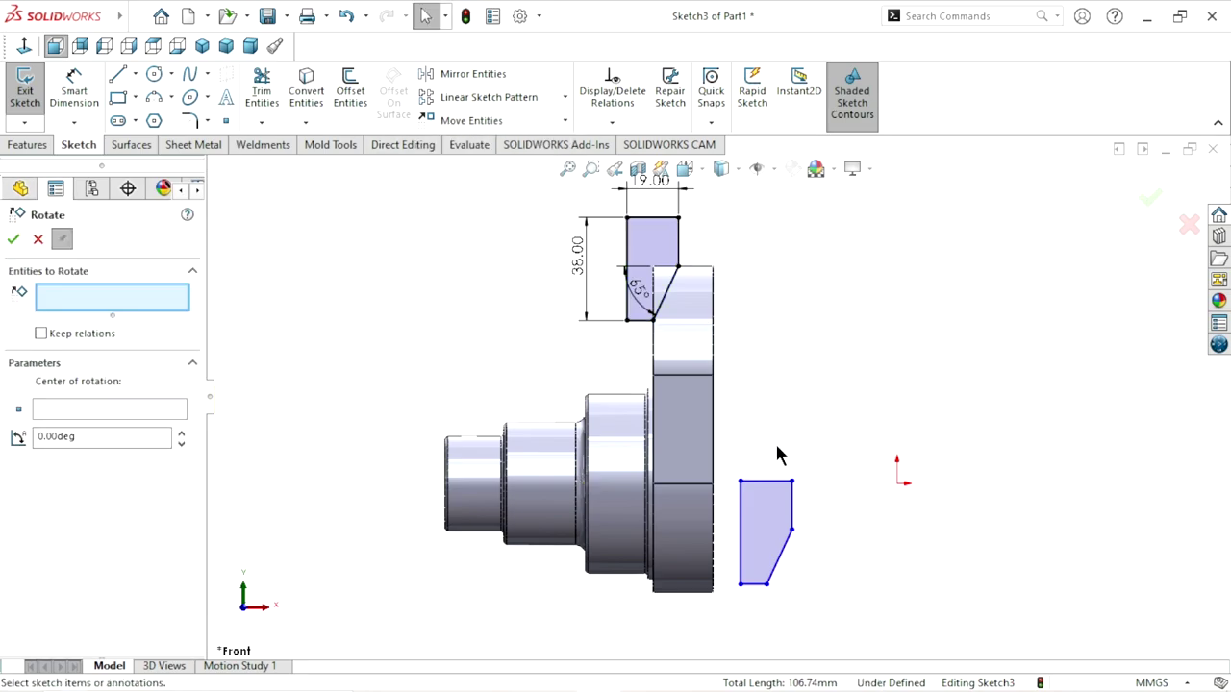
click(770, 534)
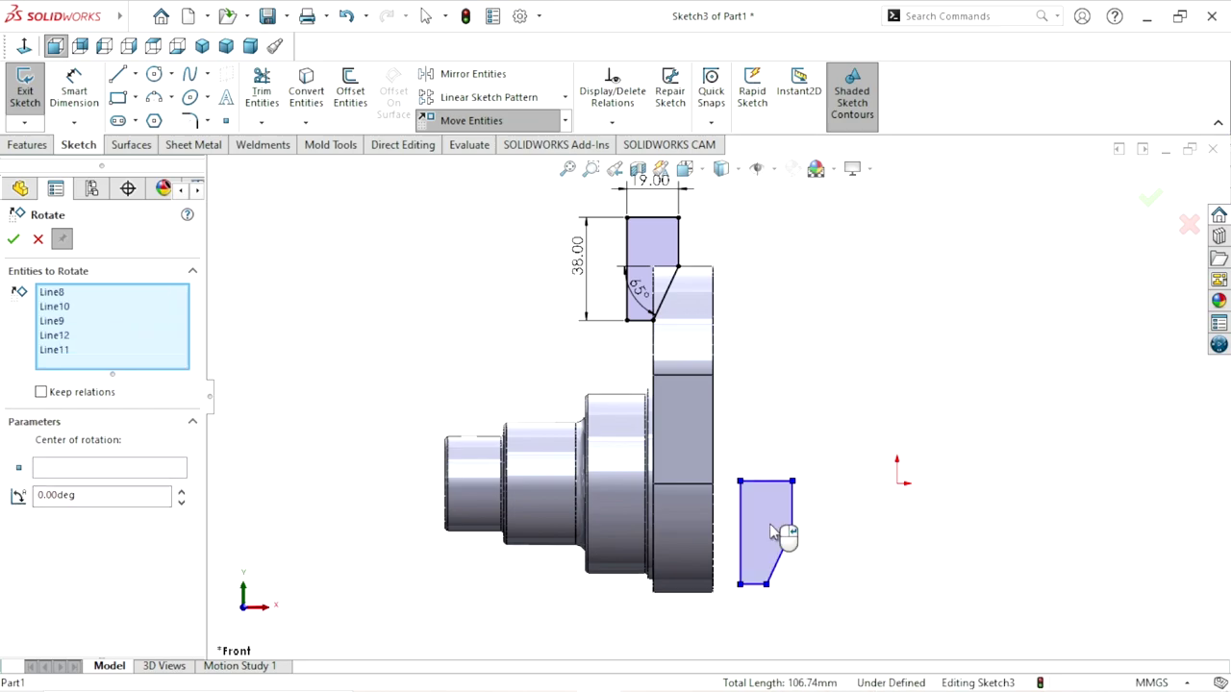
click(88, 470)
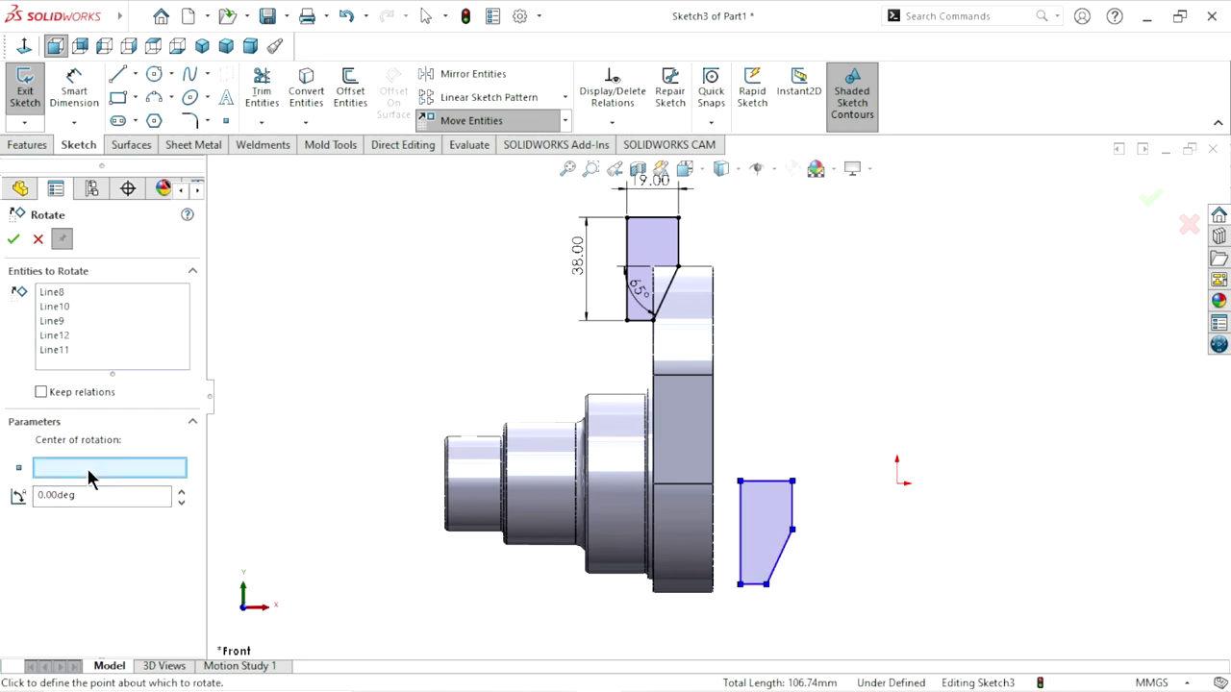
click(766, 536)
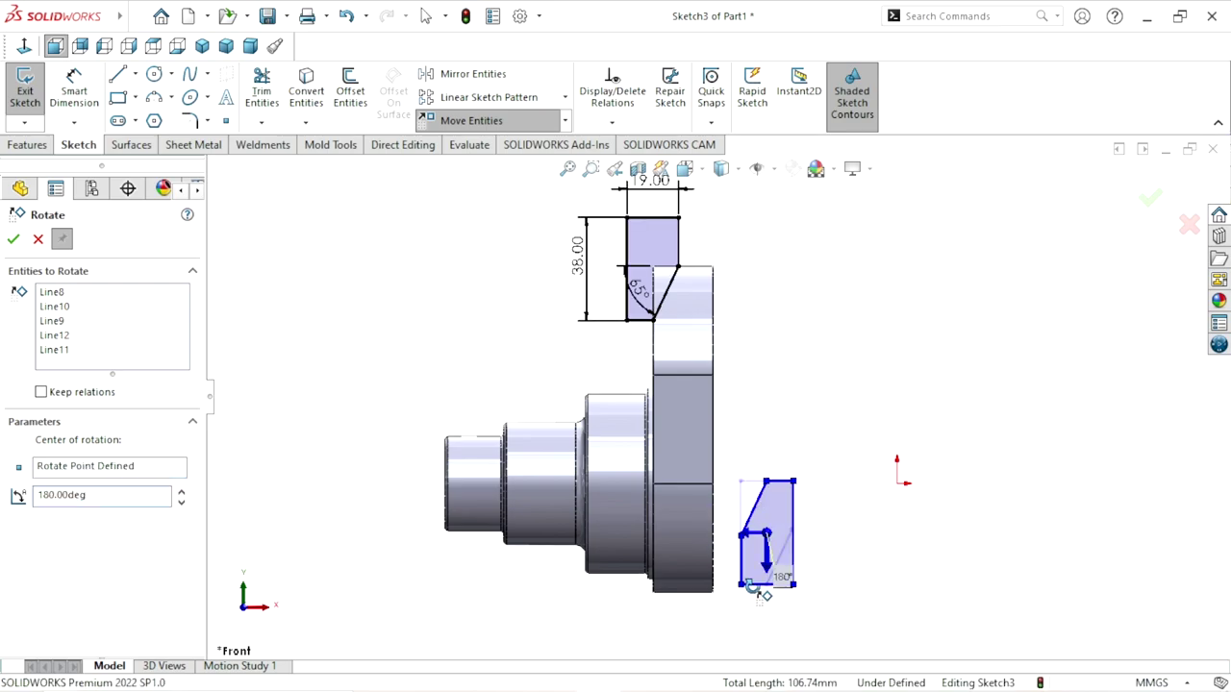
click(755, 588)
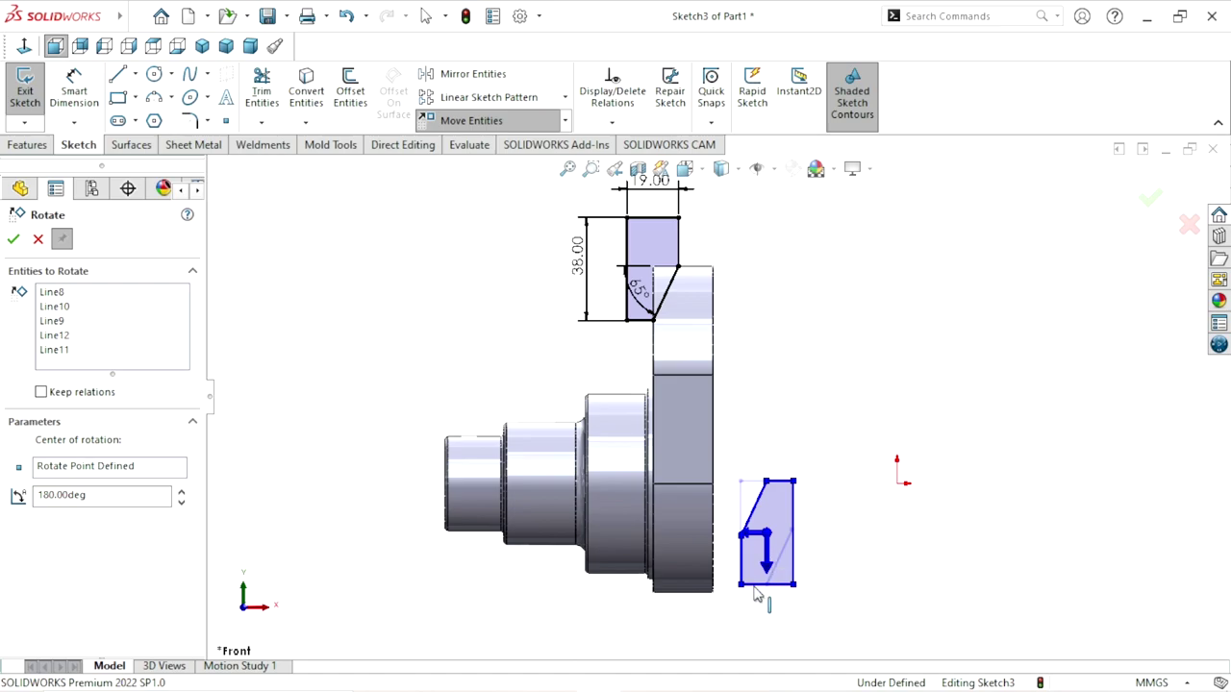
click(14, 238)
scroll(755, 471, up, 3)
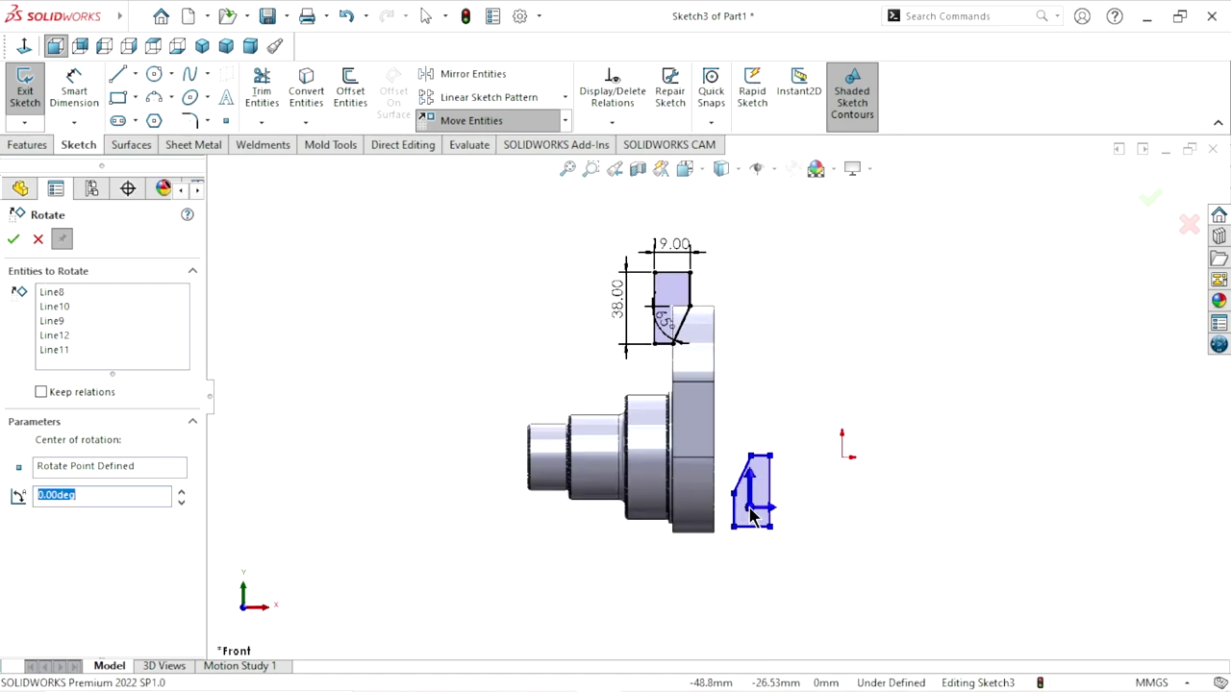
click(14, 238)
click(779, 521)
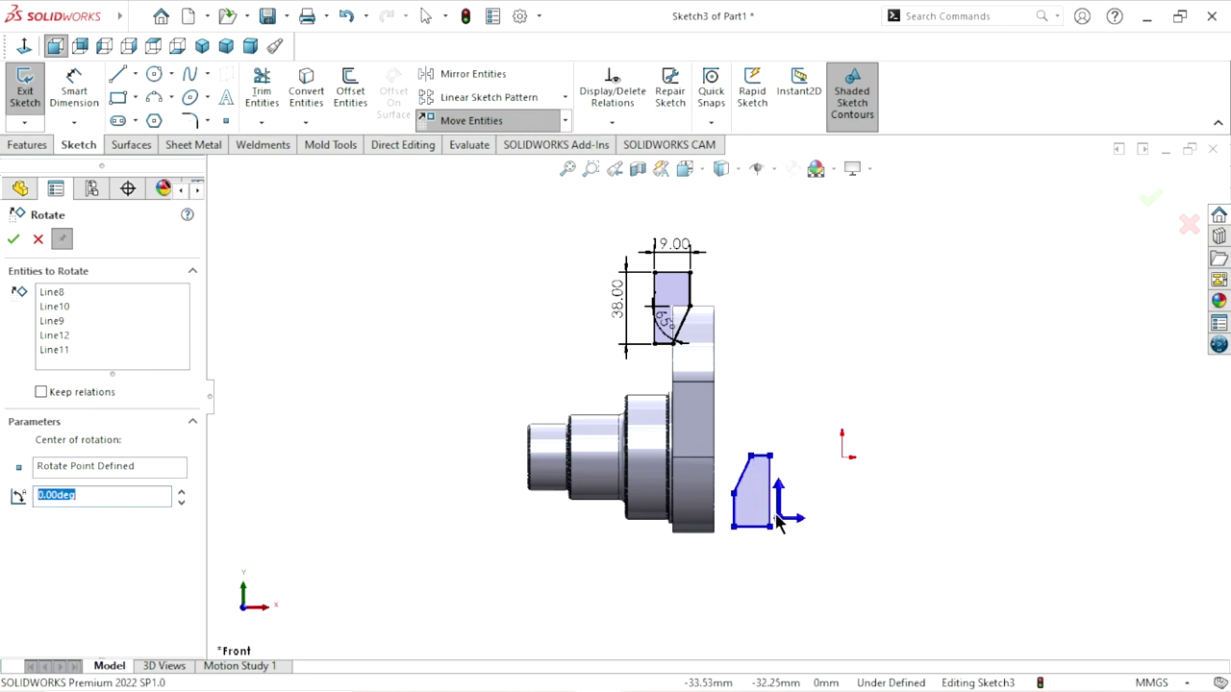
key(Escape)
Drag the flipped profile to the web's lower corner.
scroll(747, 495, down, 3)
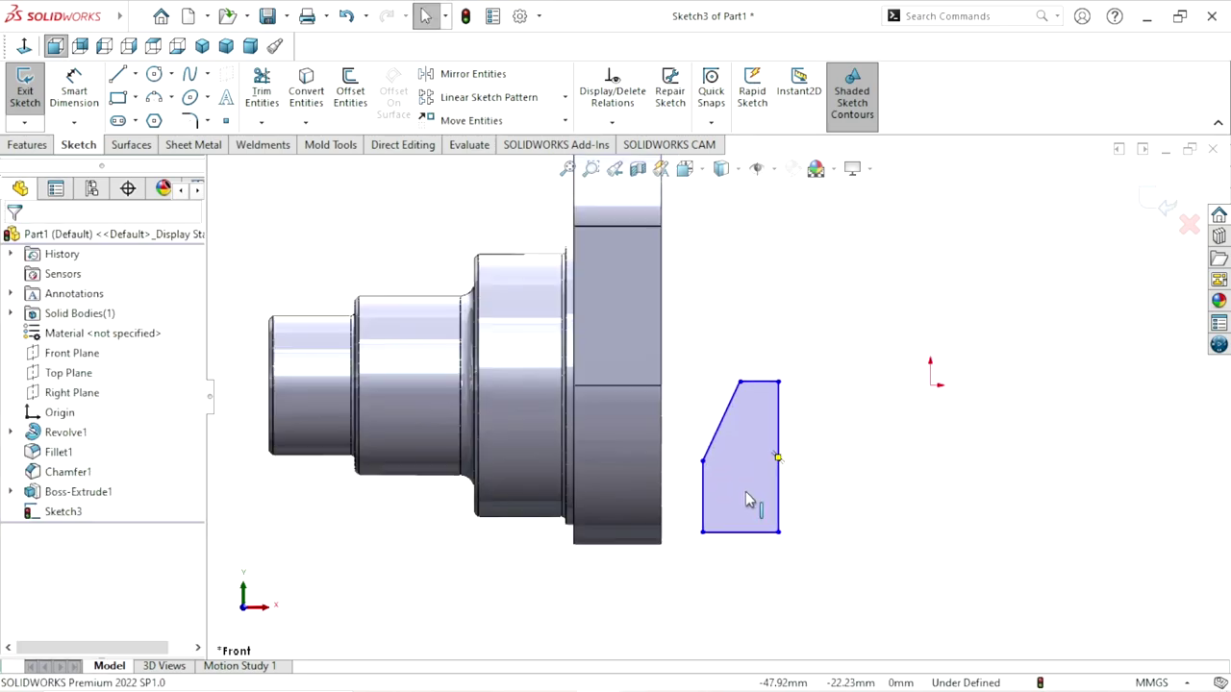
click(738, 465)
mouse_move(738, 465)
mouse_down()
mouse_move(659, 543)
mouse_move(667, 523)
mouse_up()
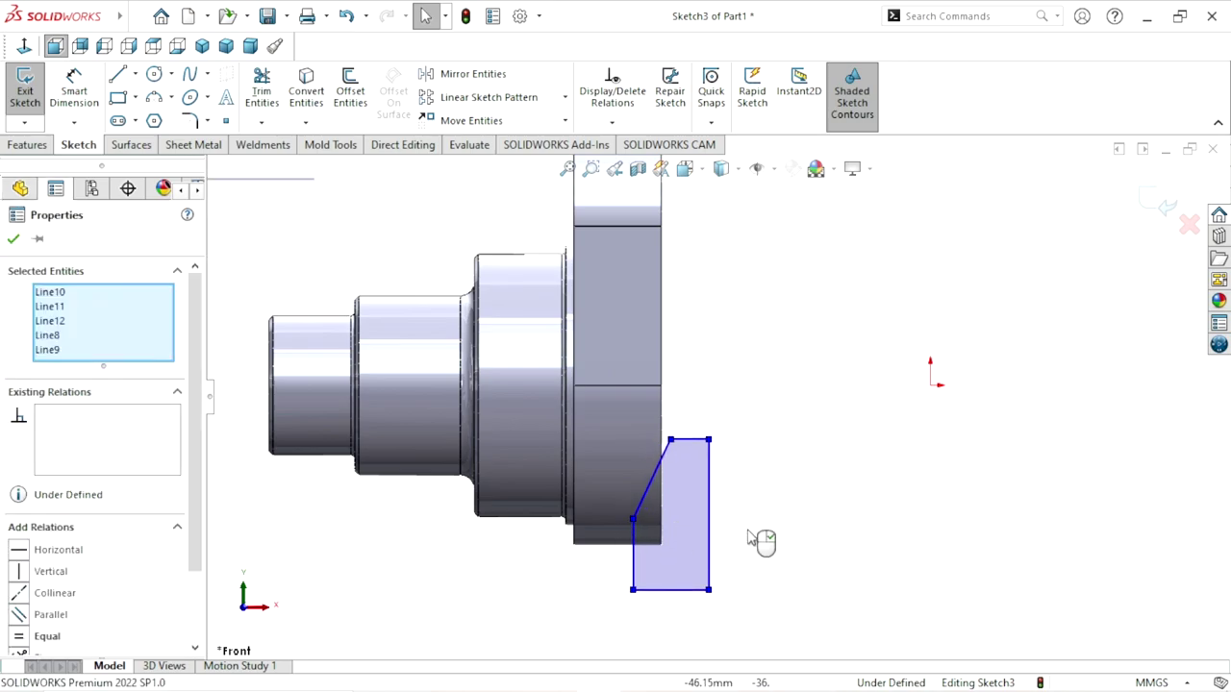
Make the slanted edge's endpoints coincident with the web's side and bottom edges.
scroll(728, 423, down, 3)
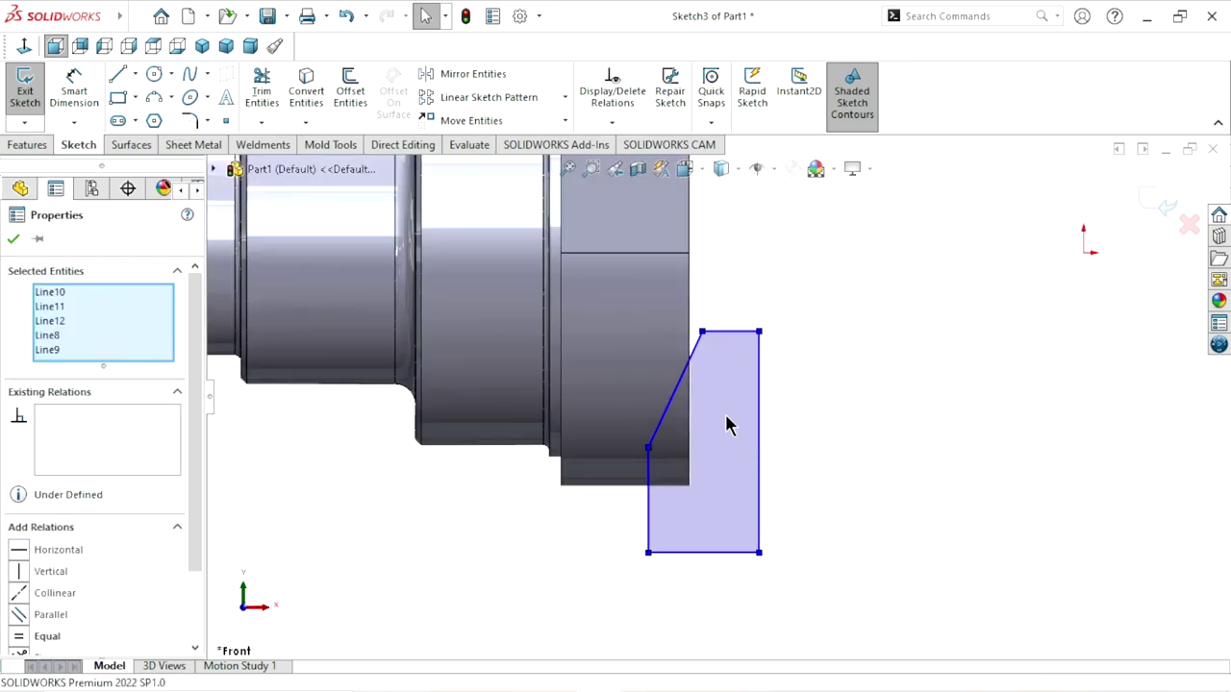
click(703, 333)
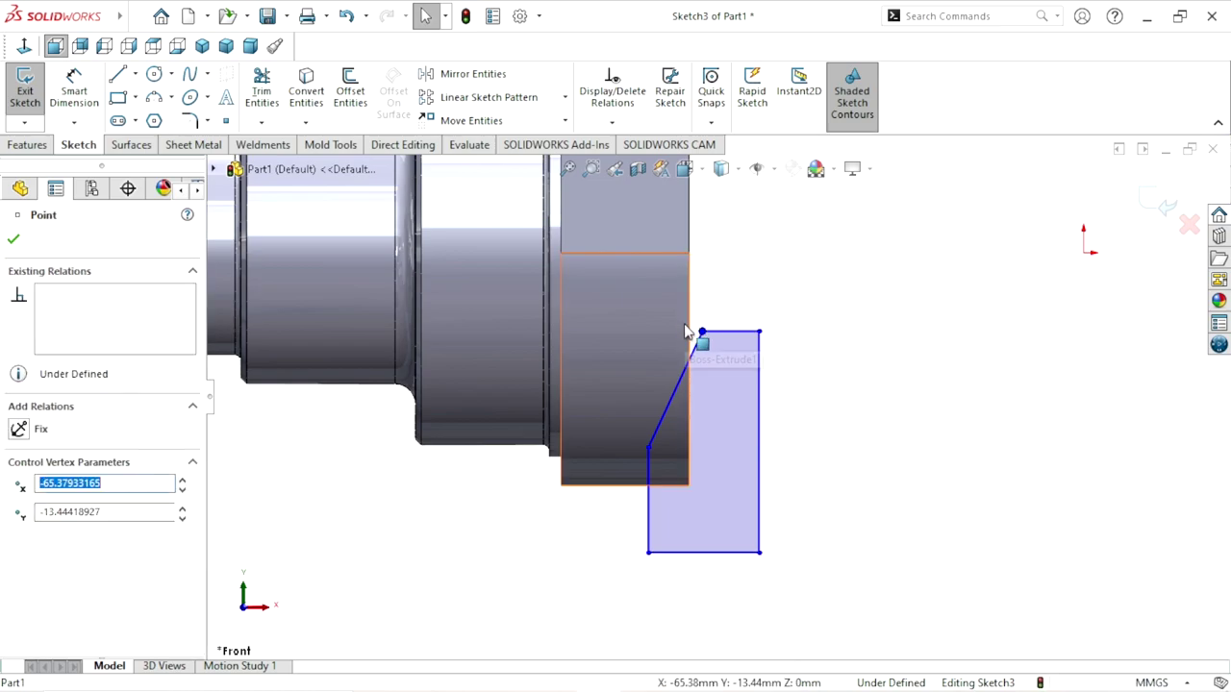
key(Escape)
ctrl+click(748, 296)
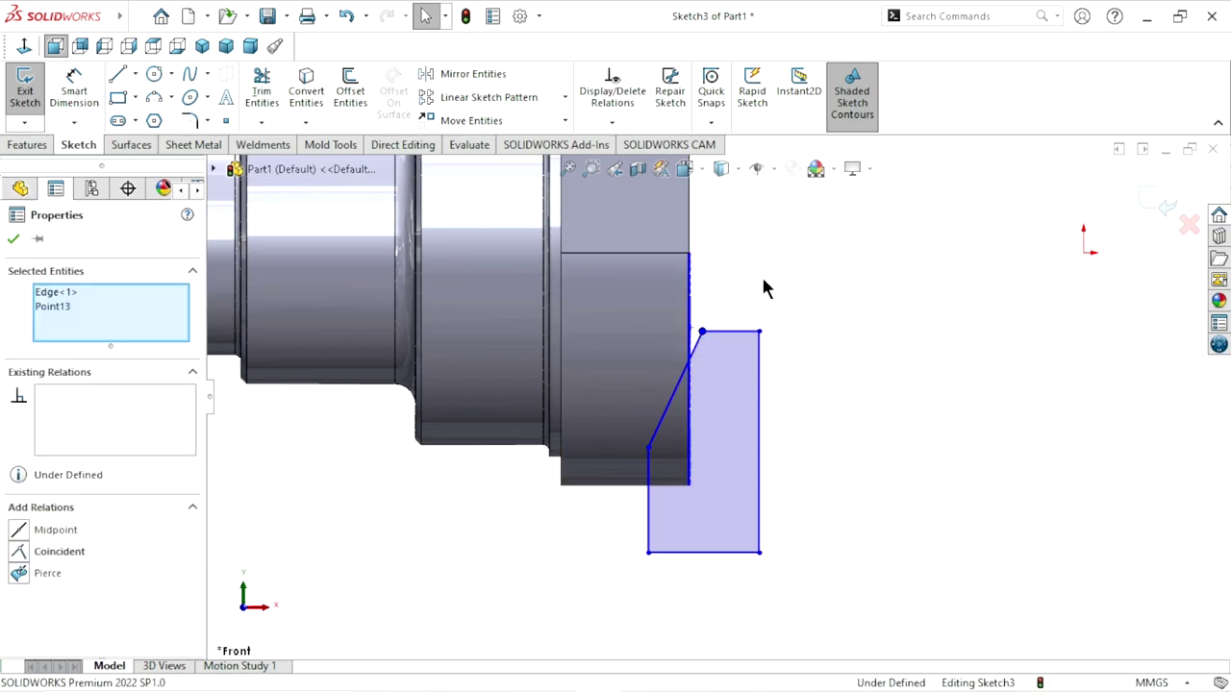
click(770, 252)
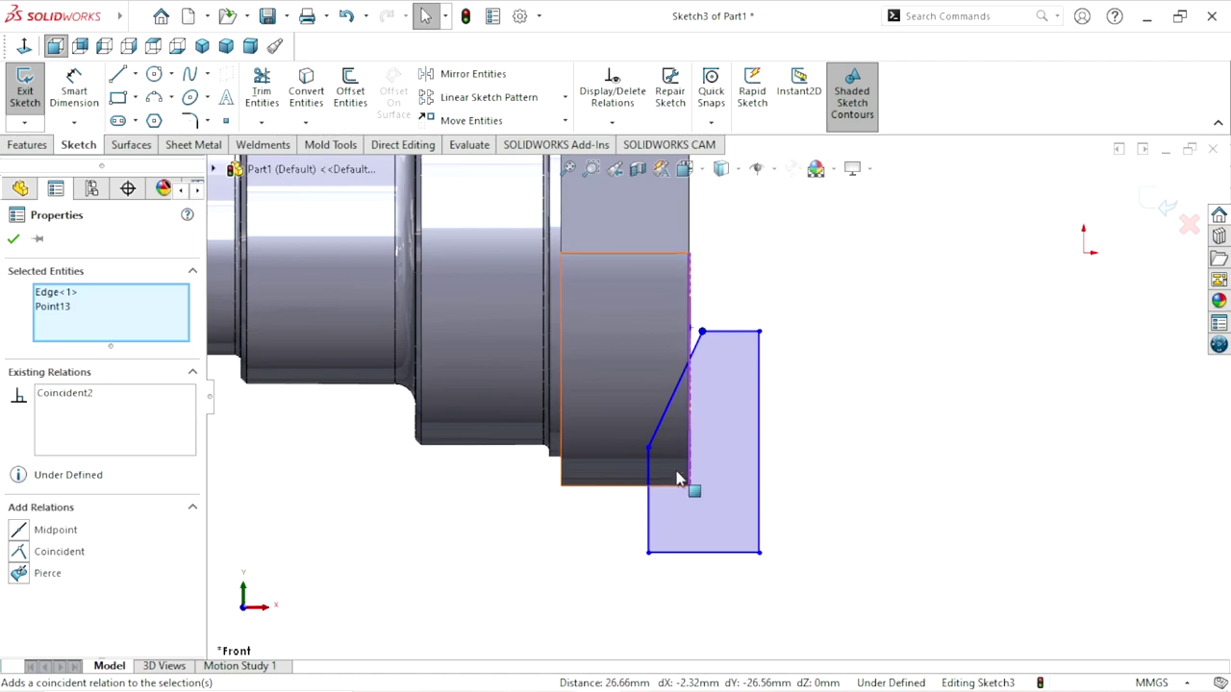
click(635, 449)
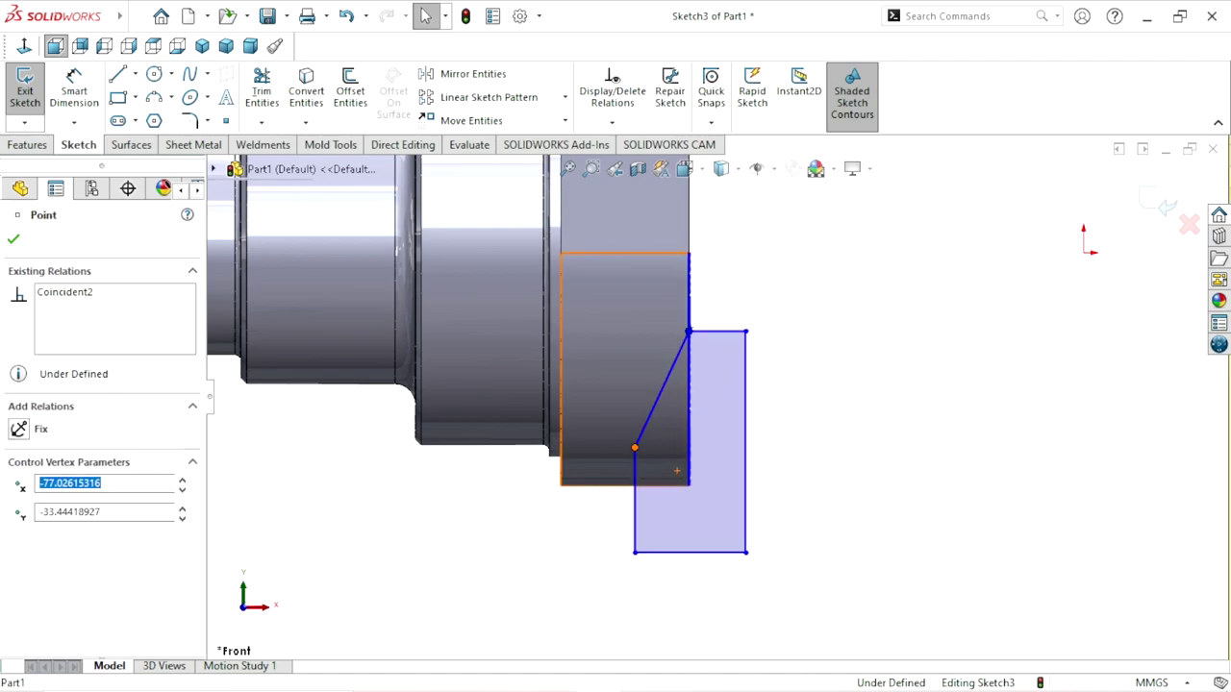
ctrl+click(608, 489)
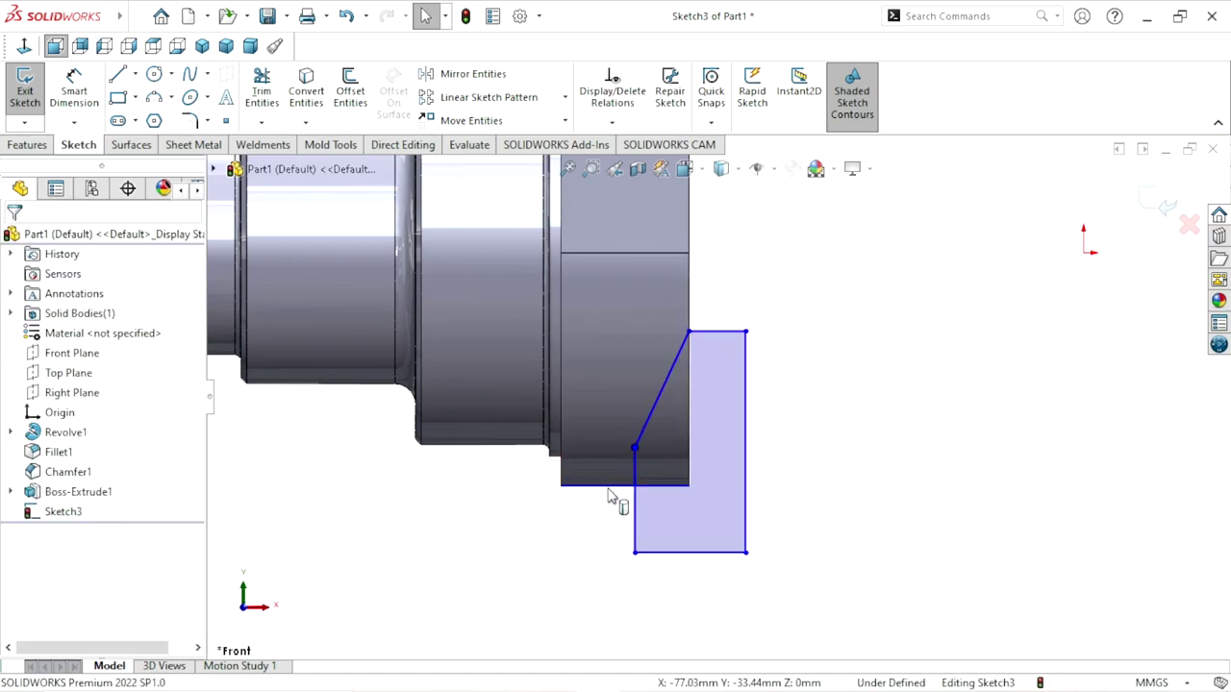
click(688, 409)
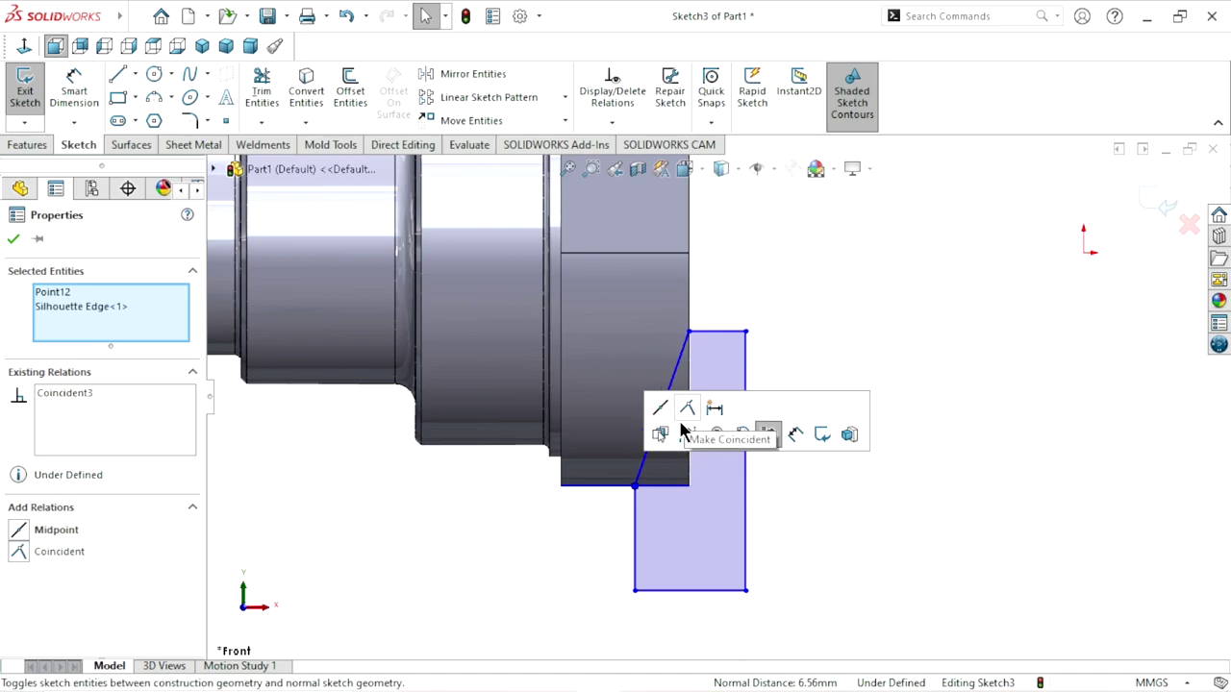
click(13, 240)
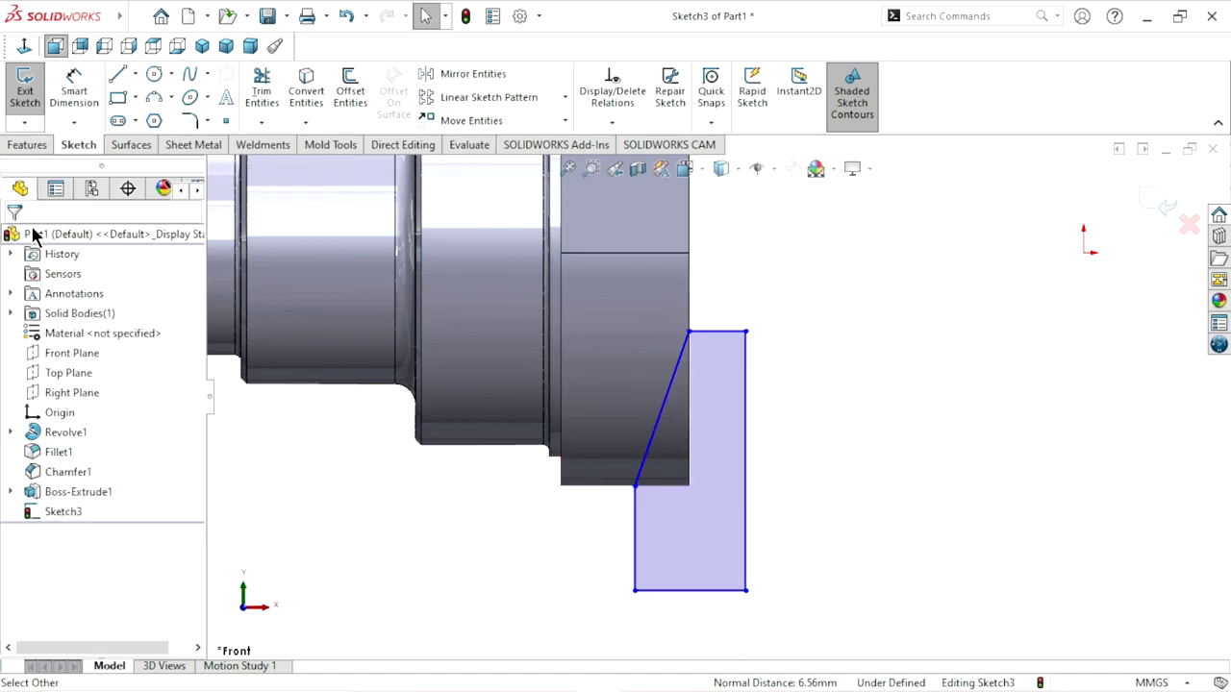
Dimension the rotated profile with 38.00 height and 19.00 width.
click(83, 108)
click(747, 442)
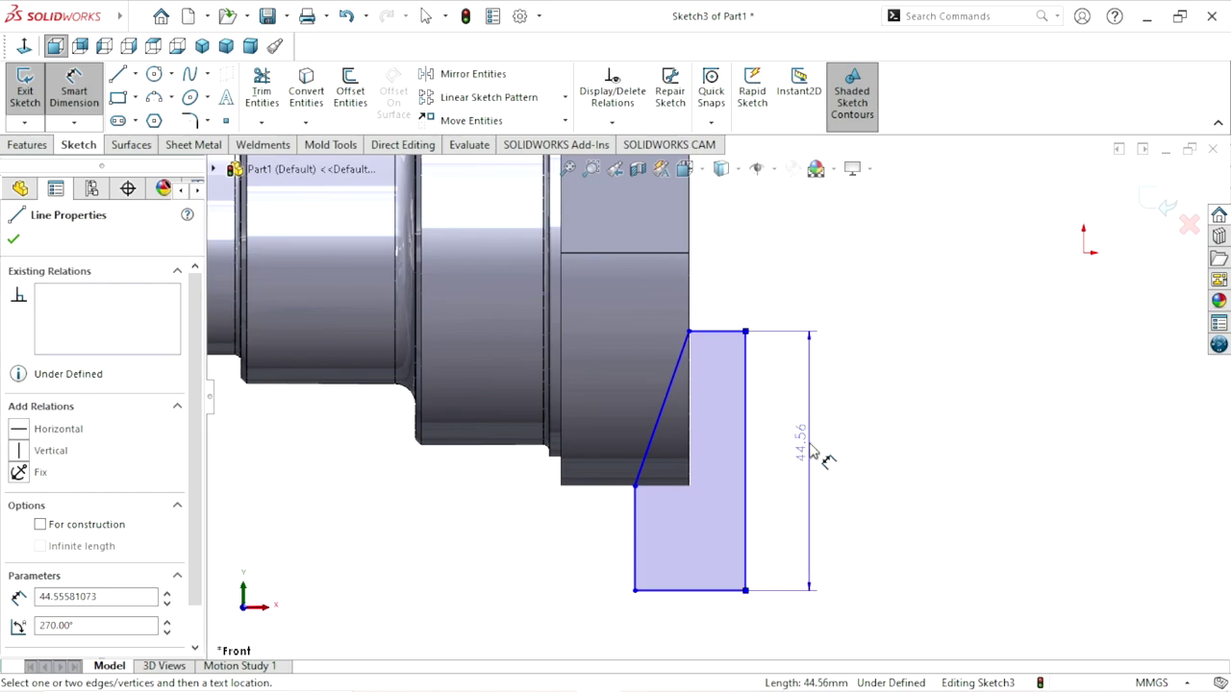
click(810, 448)
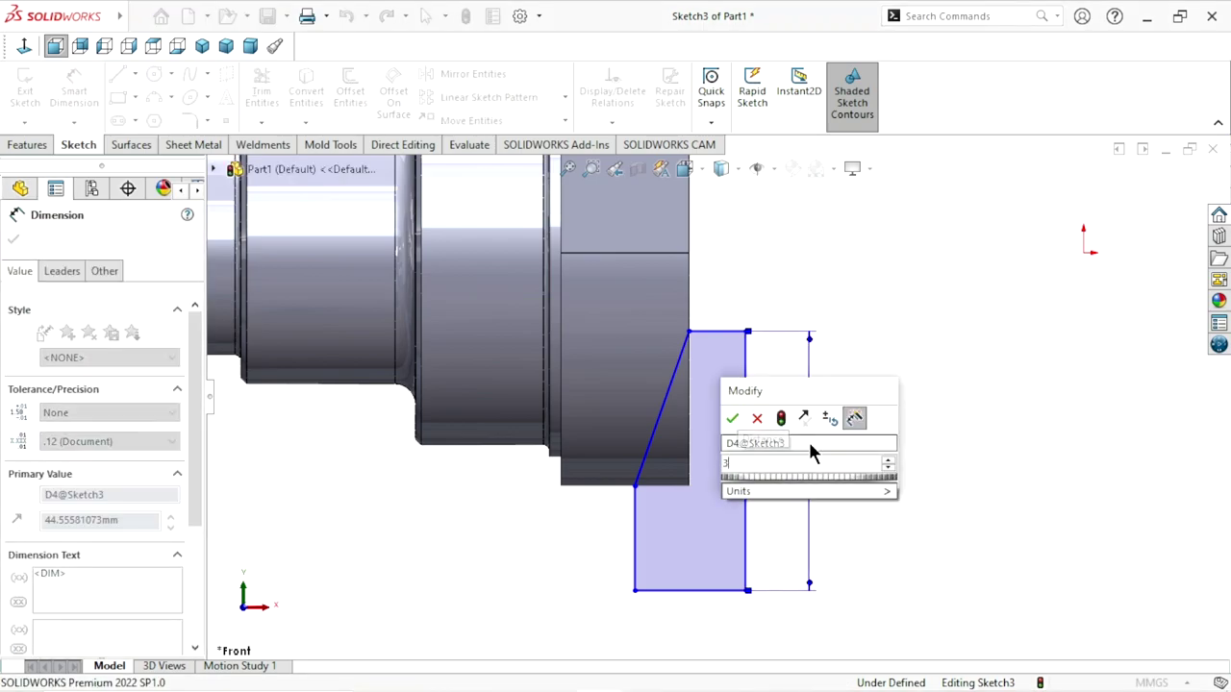
text(38)
click(733, 420)
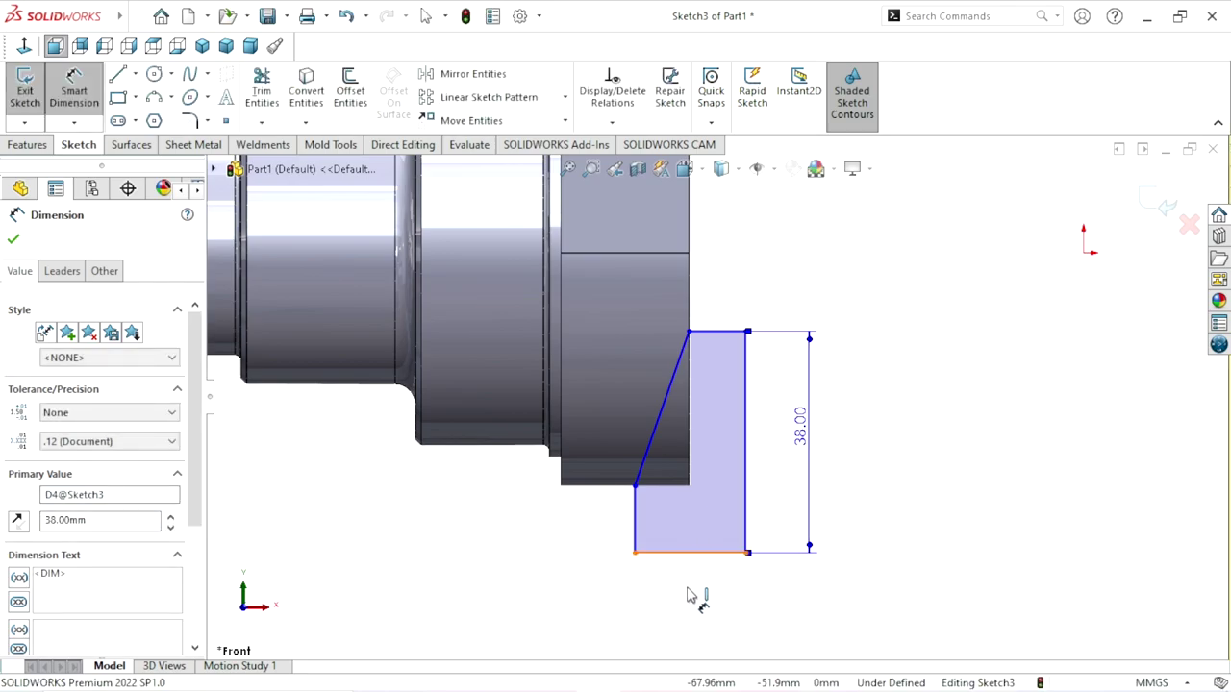
click(689, 554)
click(690, 596)
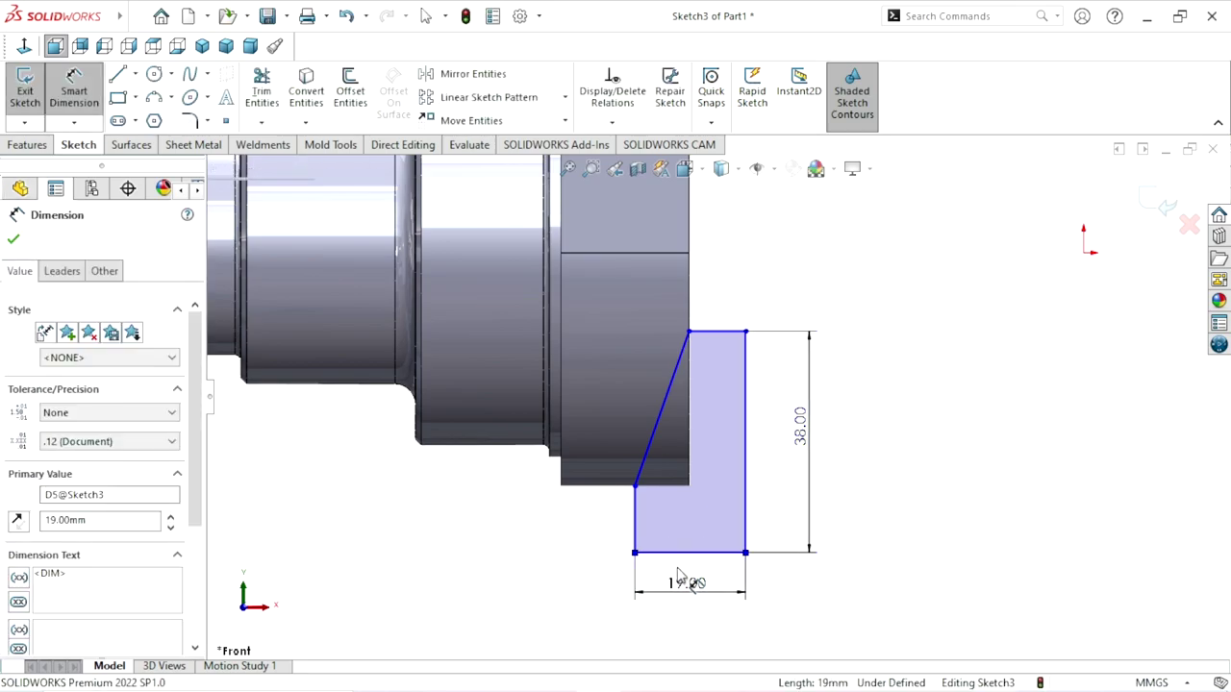
click(610, 567)
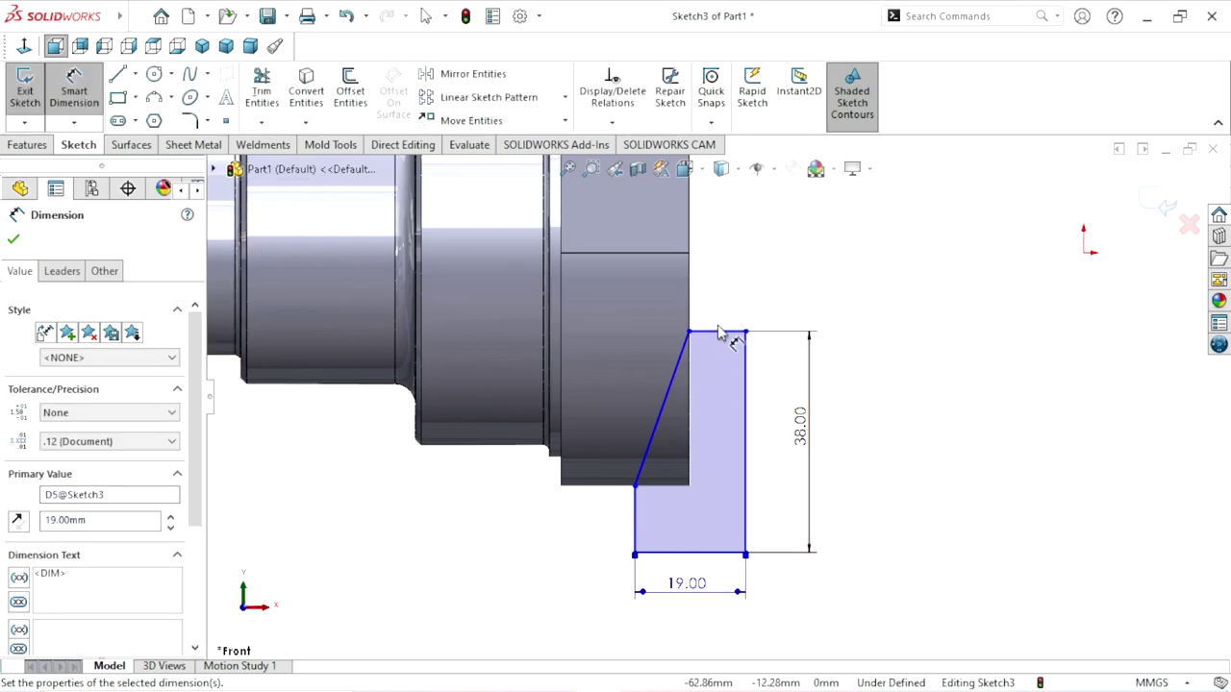
Add a 65° angle between the web's lower edge and the slanted line.
click(657, 494)
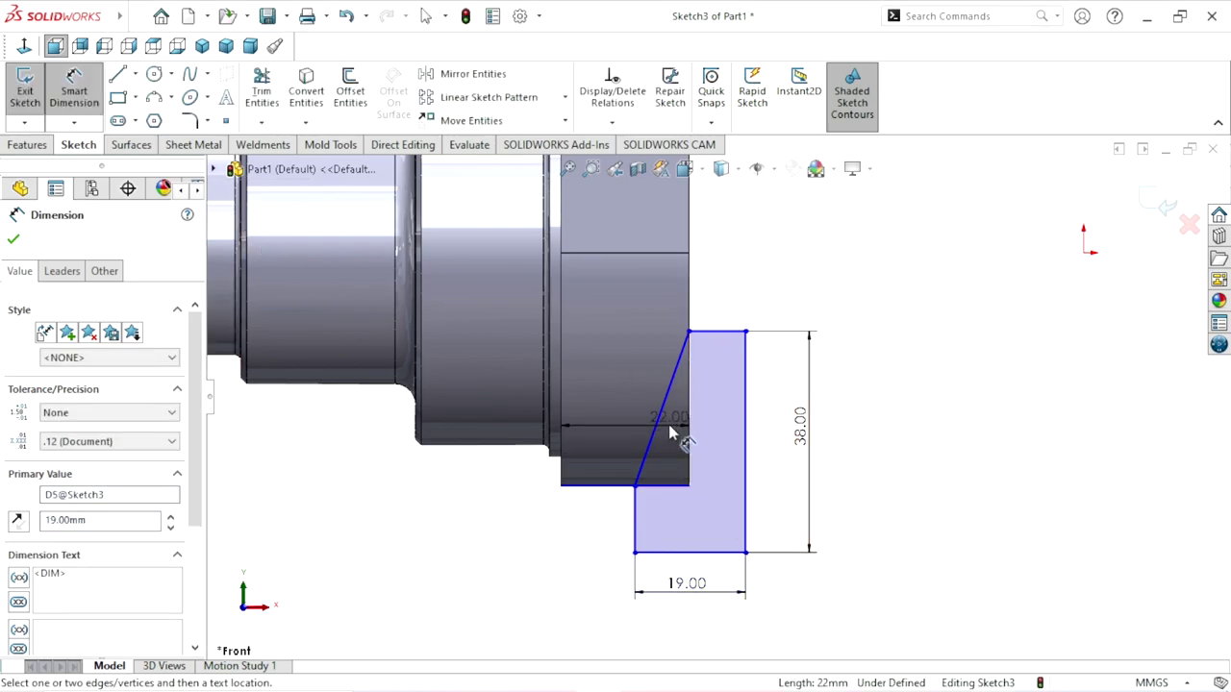
click(678, 419)
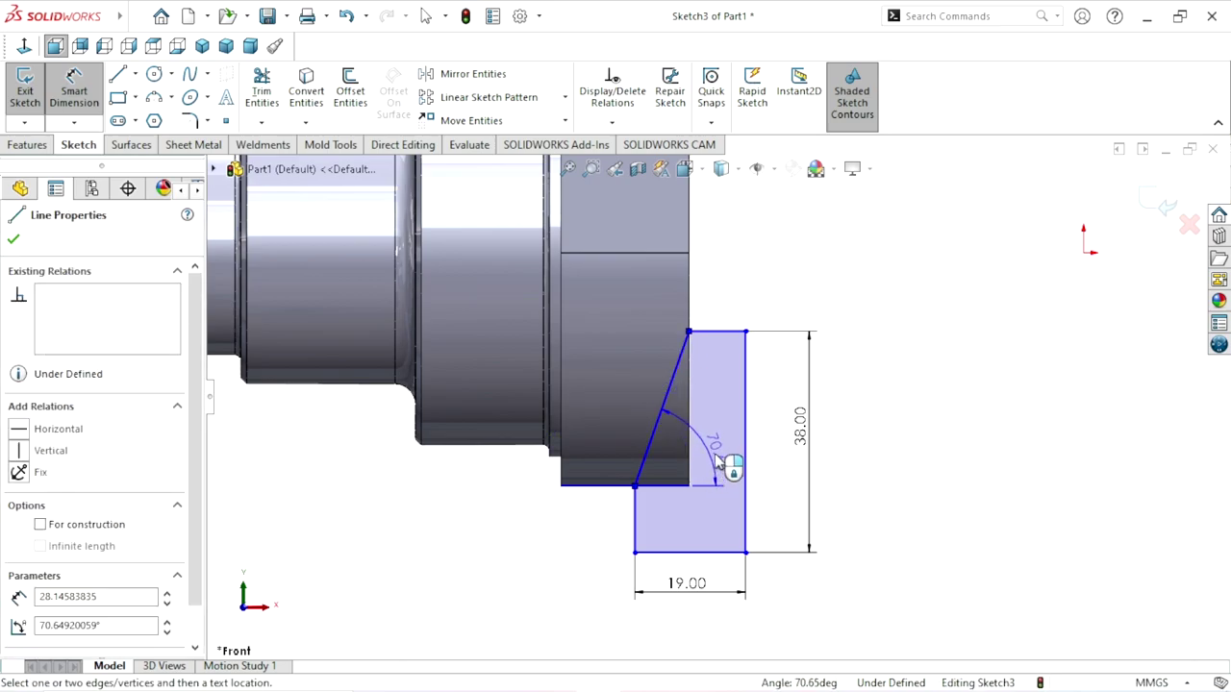
click(719, 465)
text(65)
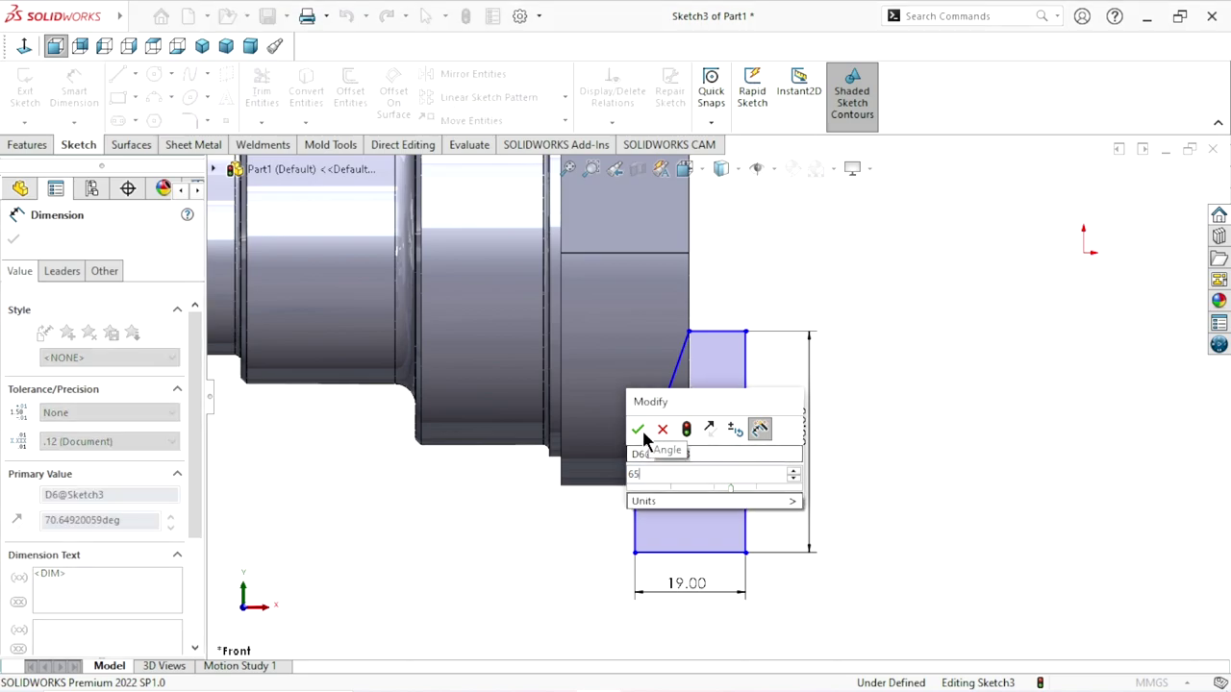
click(641, 430)
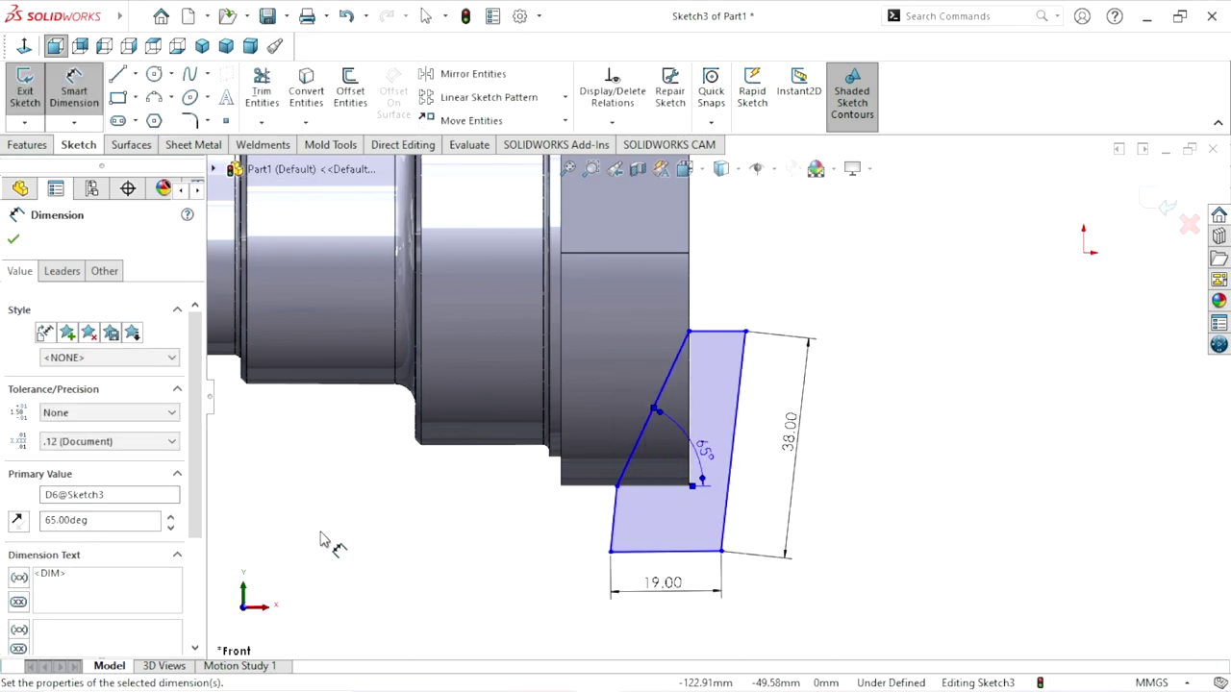
click(13, 240)
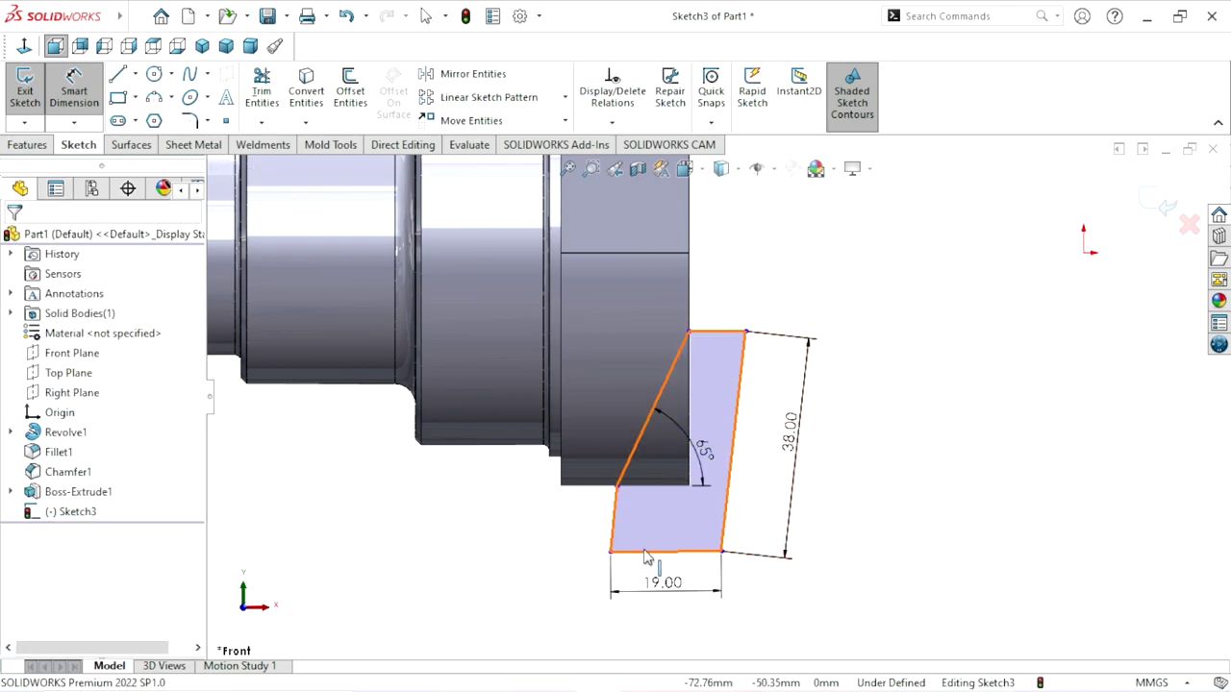
Delete the conflicting relations on the profile's short left line.
key(Escape)
click(613, 531)
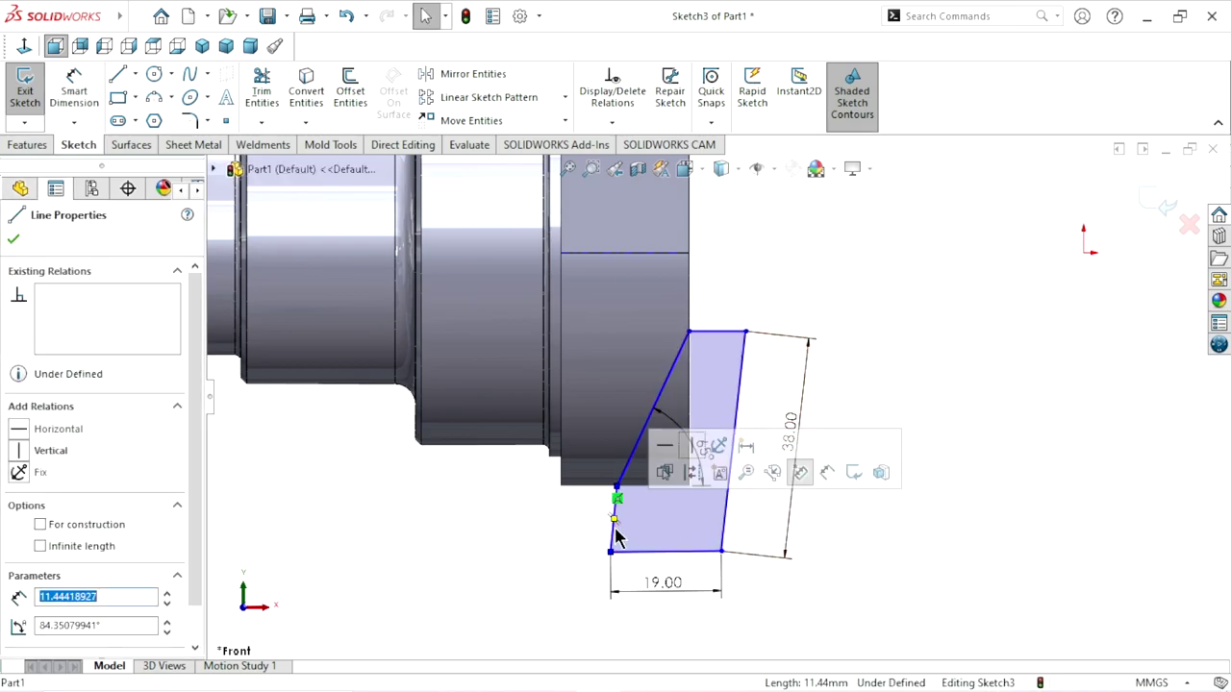
click(716, 447)
click(692, 447)
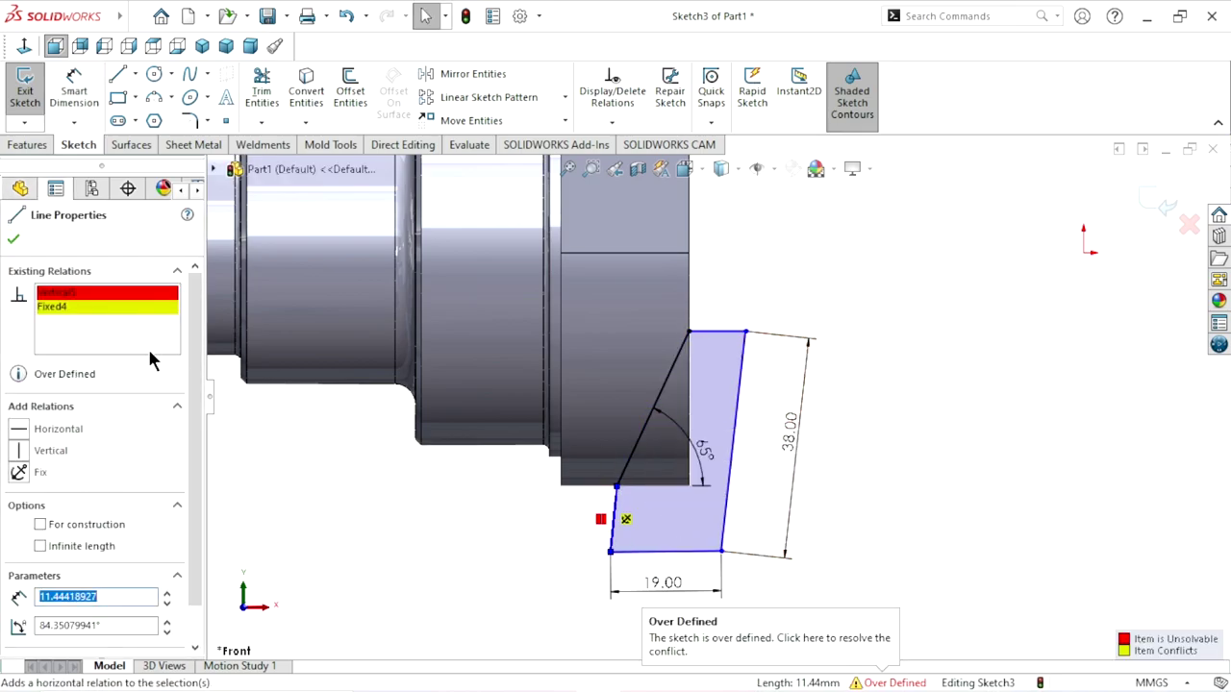
right_click(131, 298)
click(182, 303)
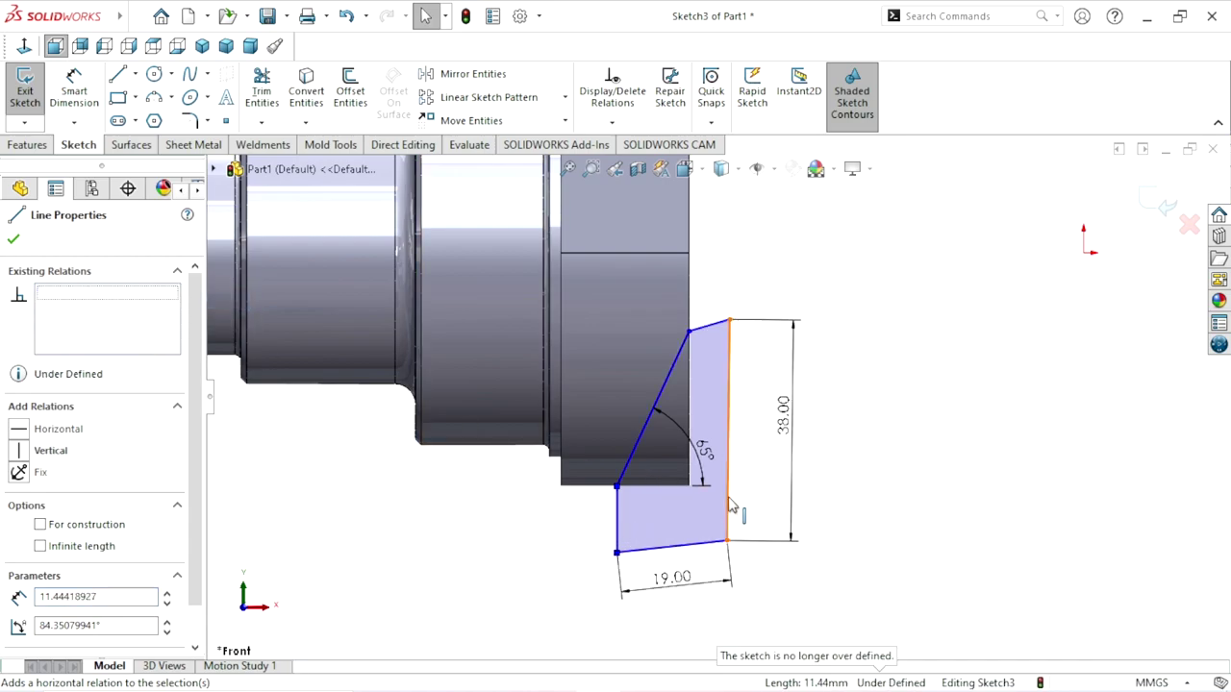
Undo a stray reshape, then make the bottom line horizontal and the right line vertical.
click(716, 328)
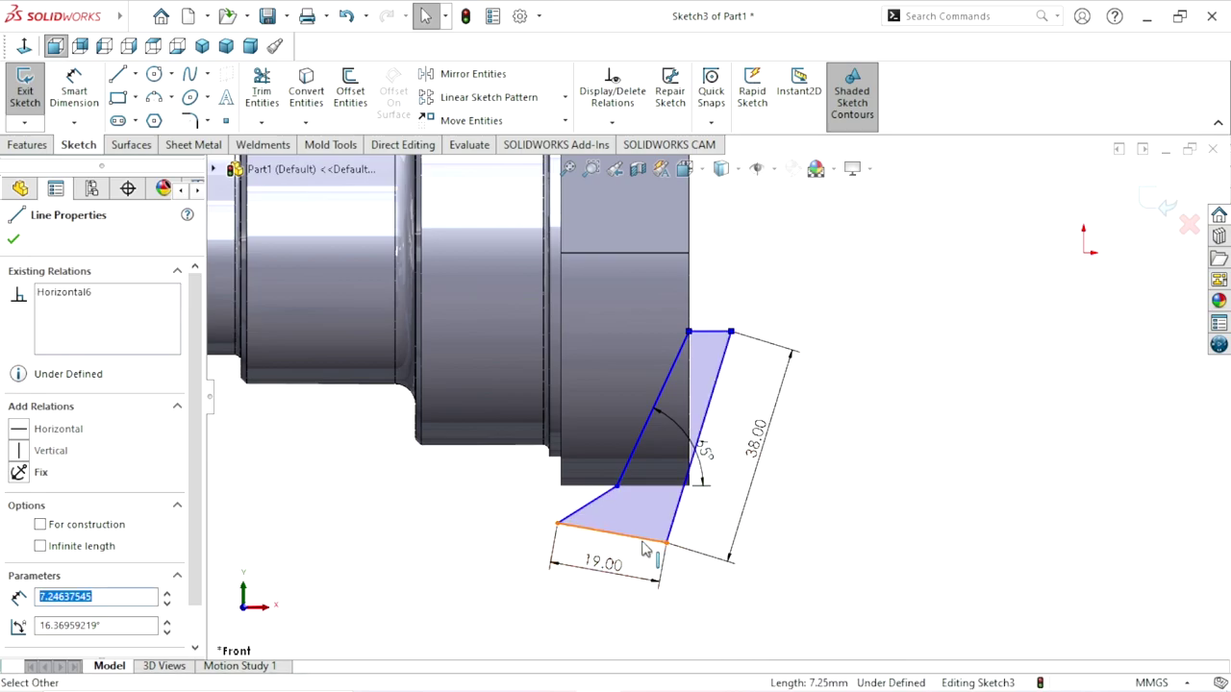
drag(644, 548, 596, 525)
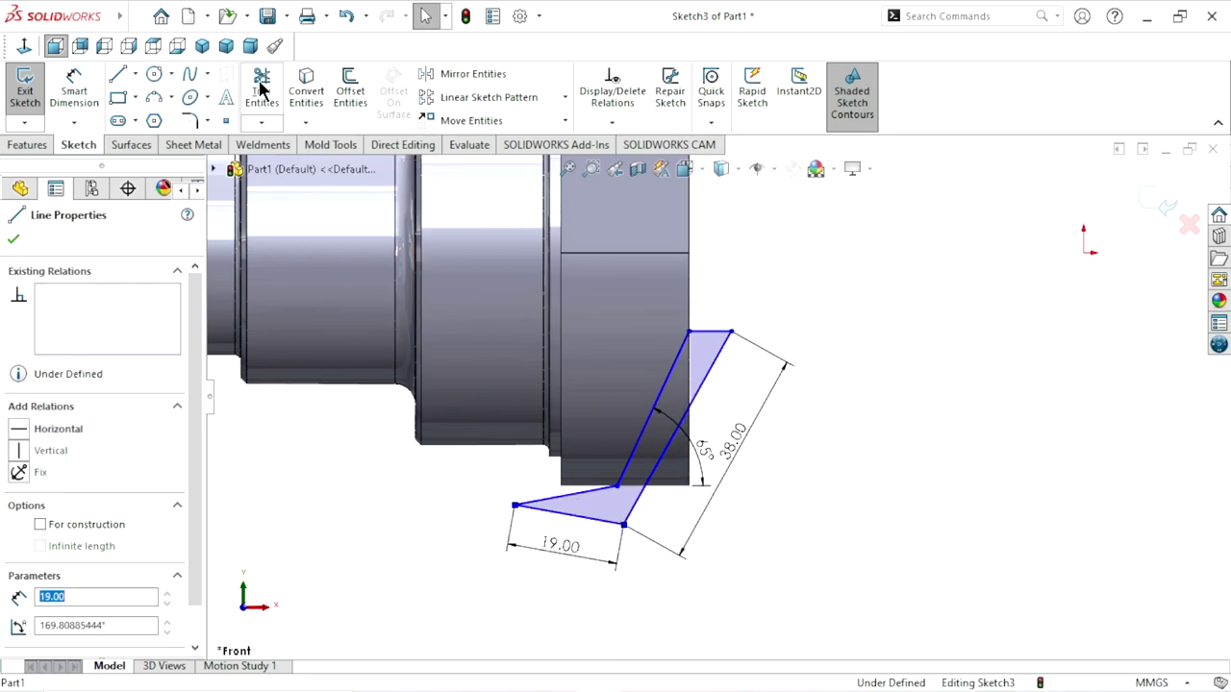
click(348, 19)
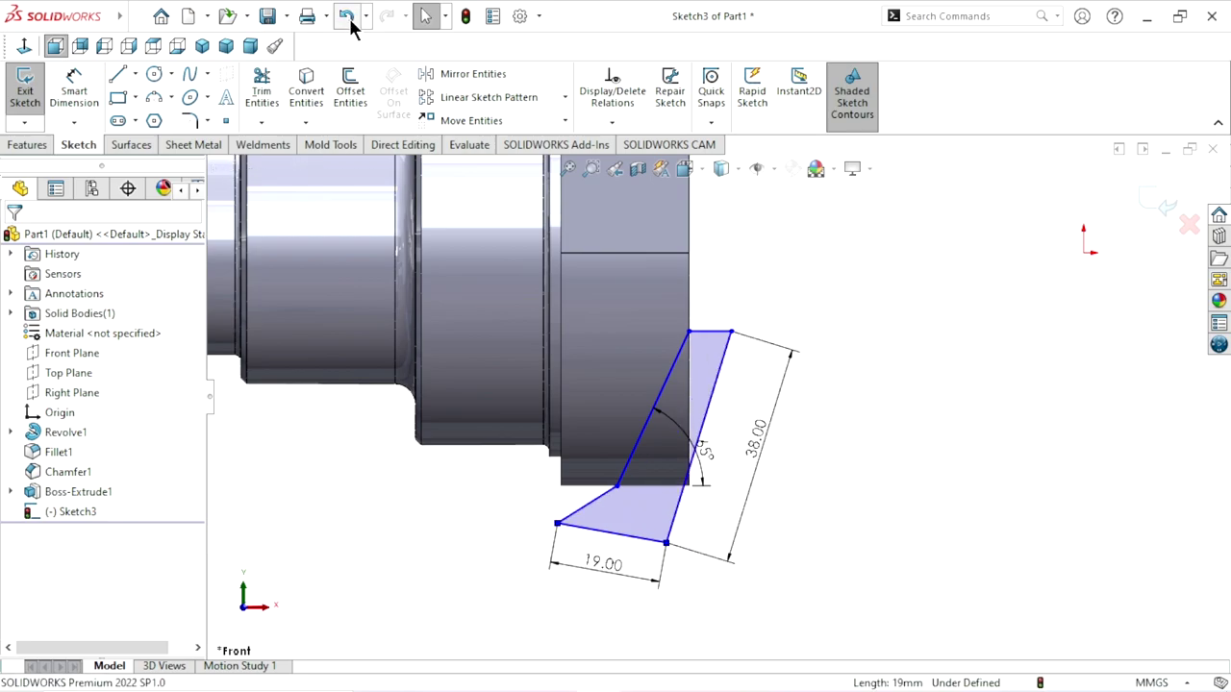
click(977, 394)
click(676, 554)
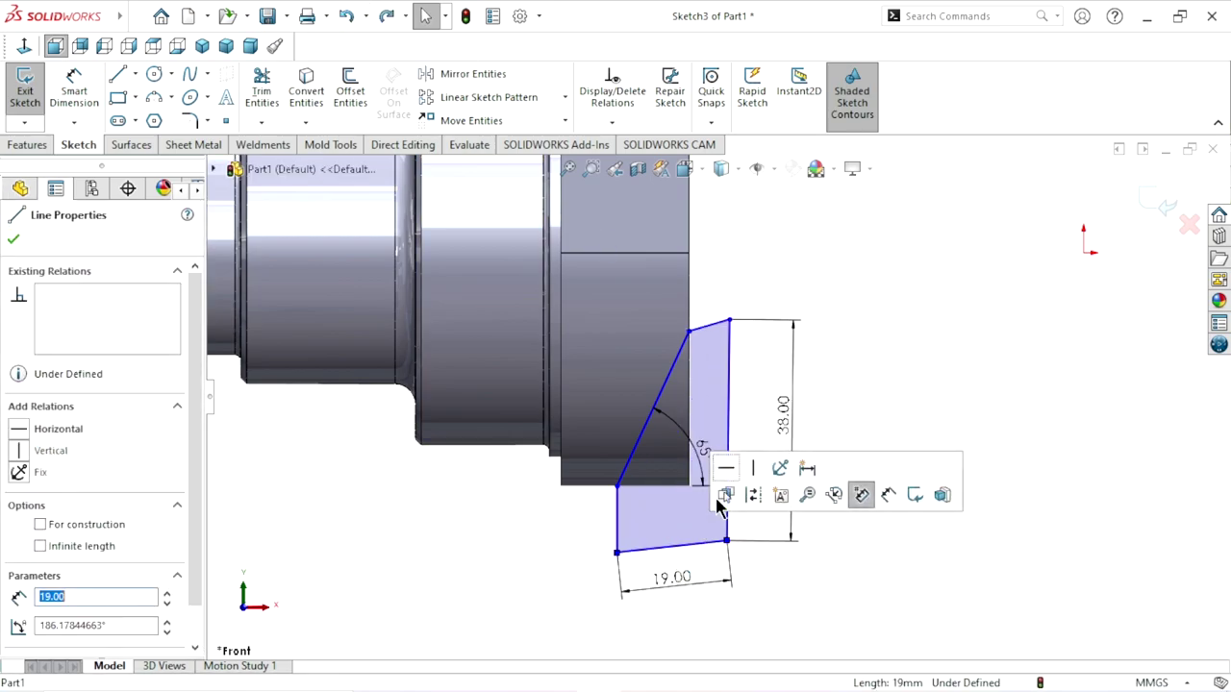
click(730, 469)
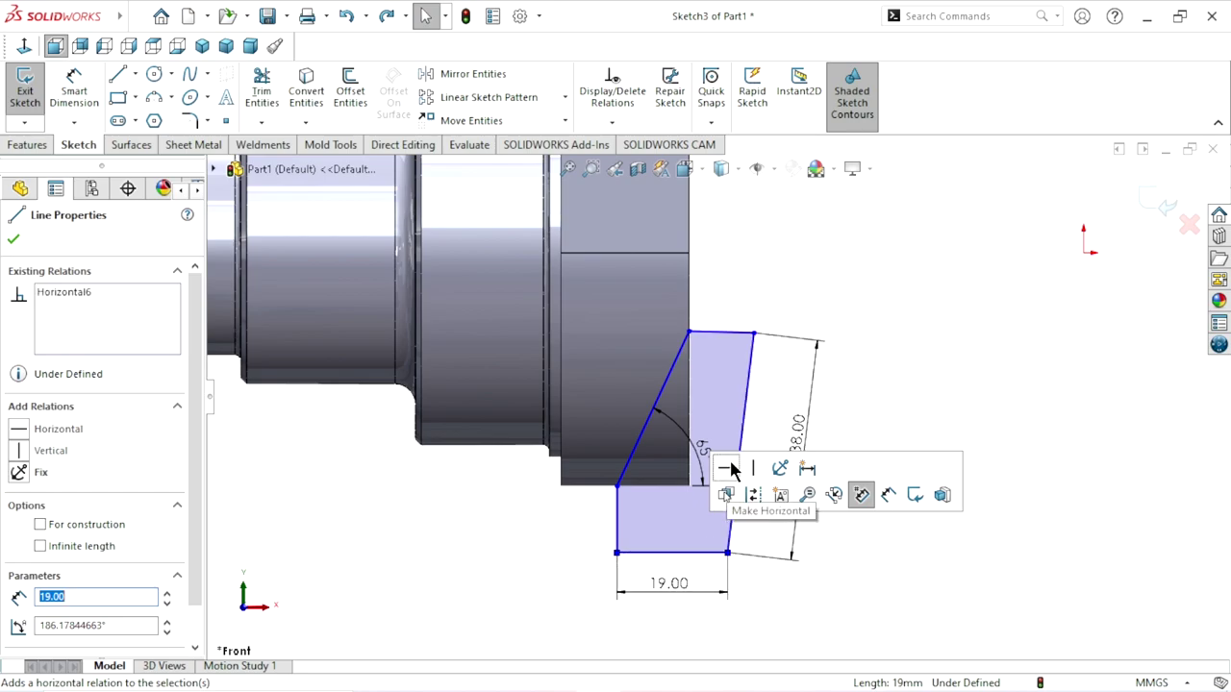
click(939, 398)
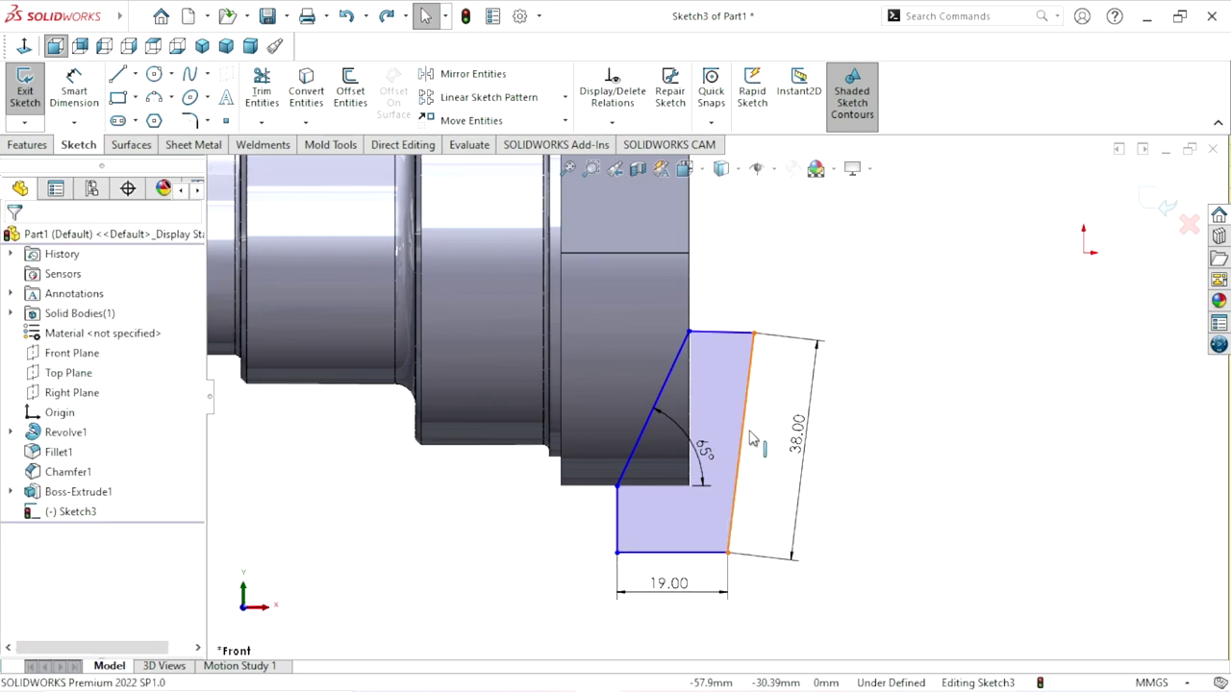
click(749, 438)
click(825, 350)
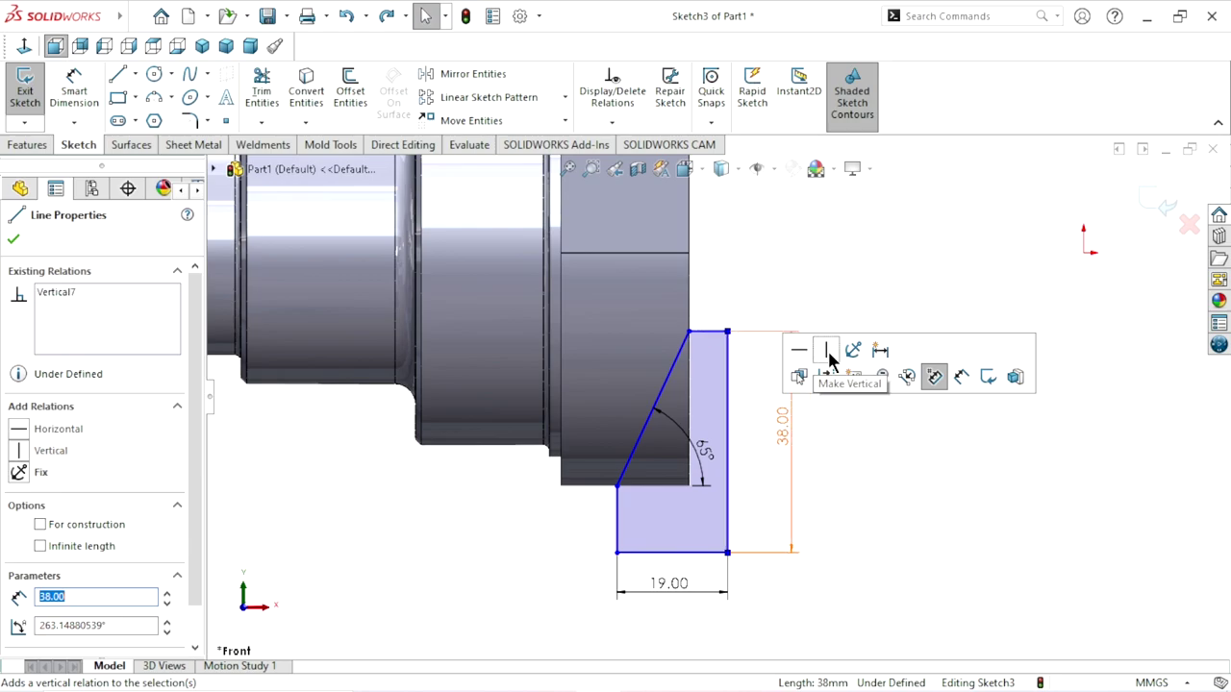
Reposition the 65° angle dimension label for readability.
scroll(707, 528, up, 2)
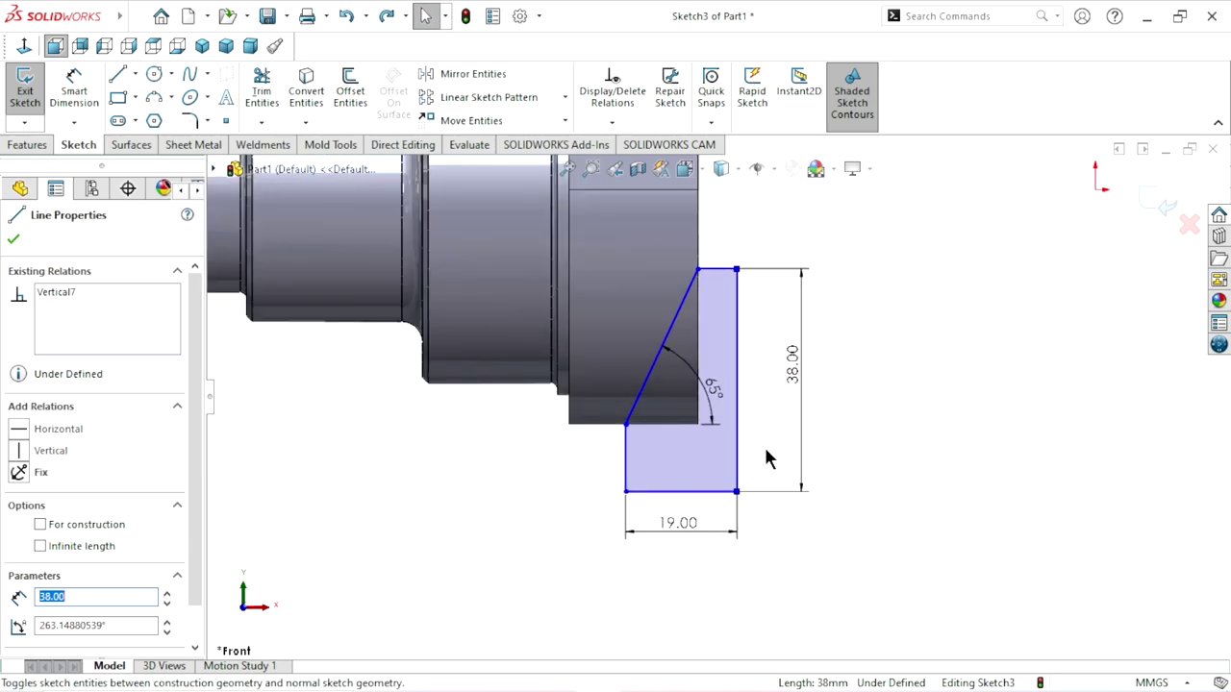
scroll(746, 454, up, 5)
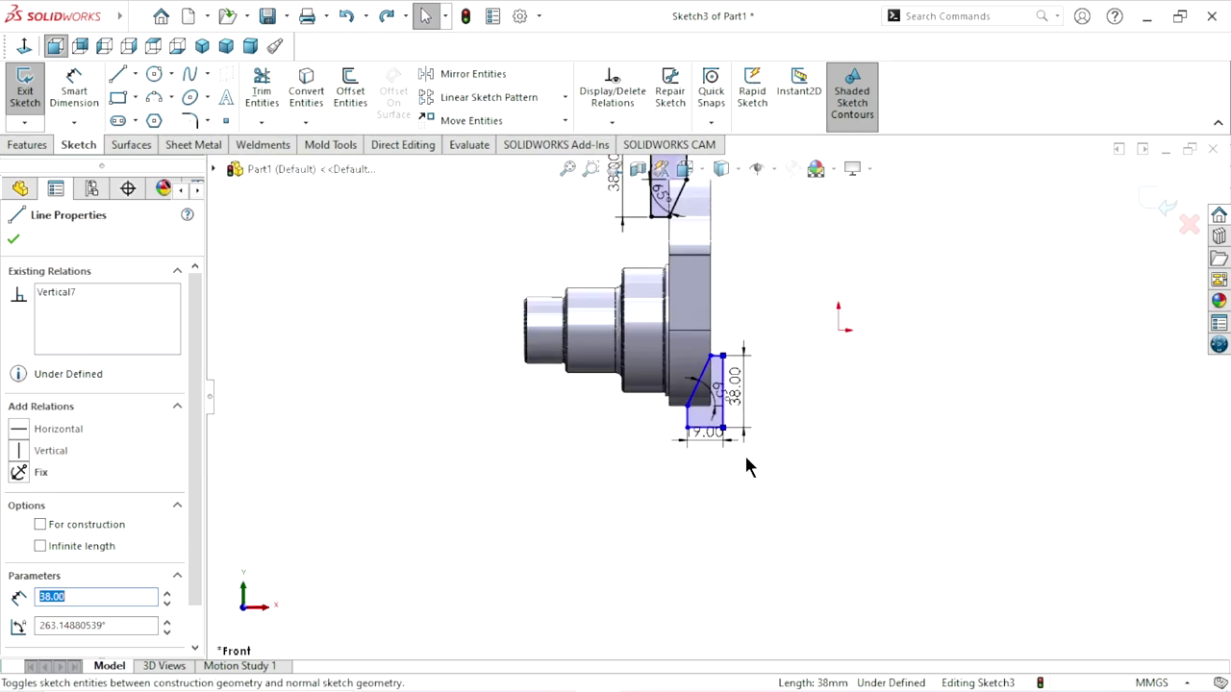
scroll(751, 383, down, 2)
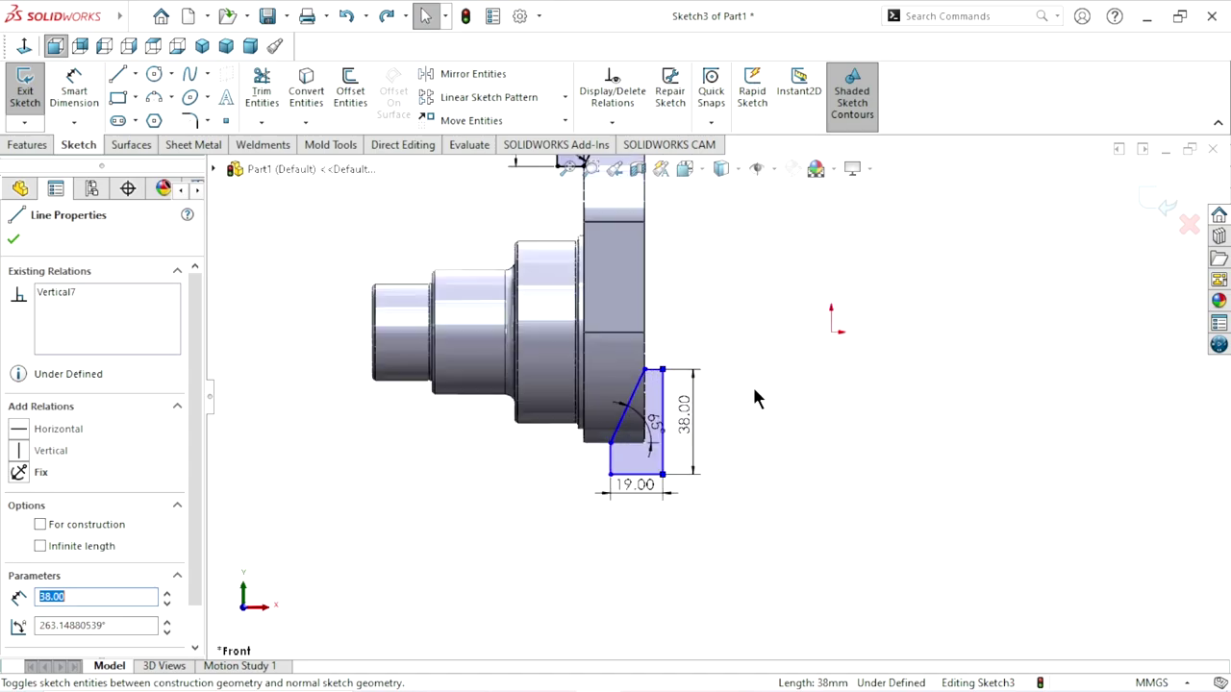
scroll(670, 459, down, 2)
scroll(670, 460, down, 2)
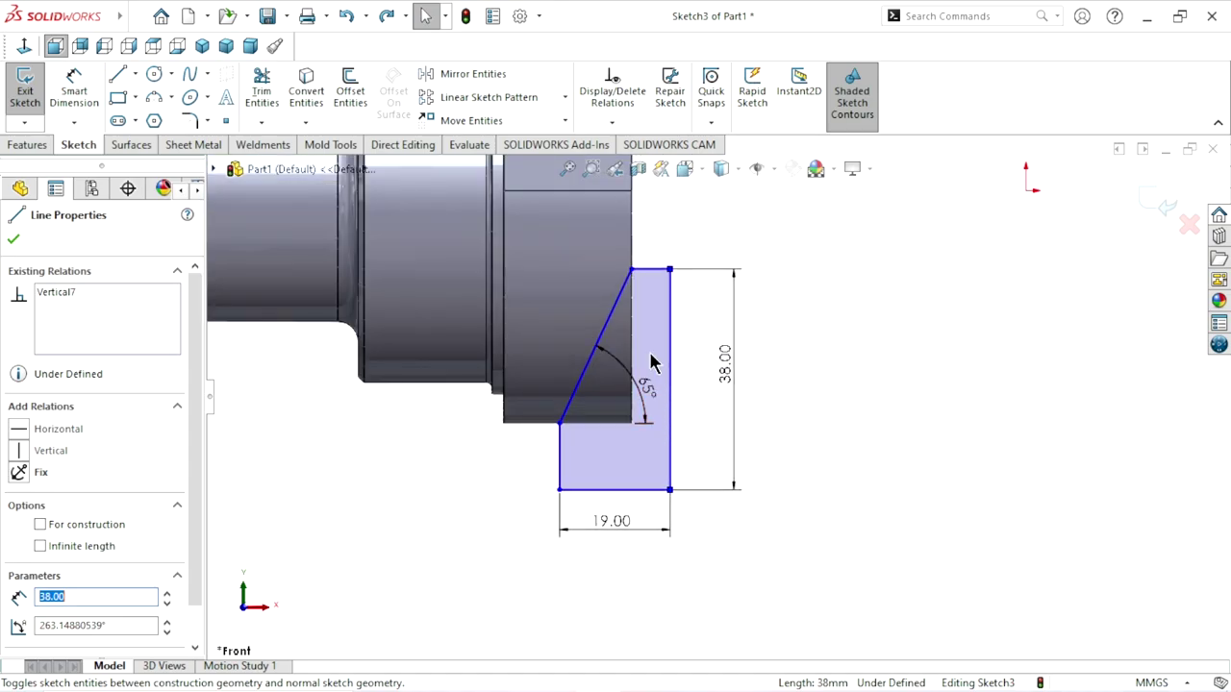
scroll(616, 452, down, 1)
scroll(602, 426, down, 3)
scroll(601, 426, up, 2)
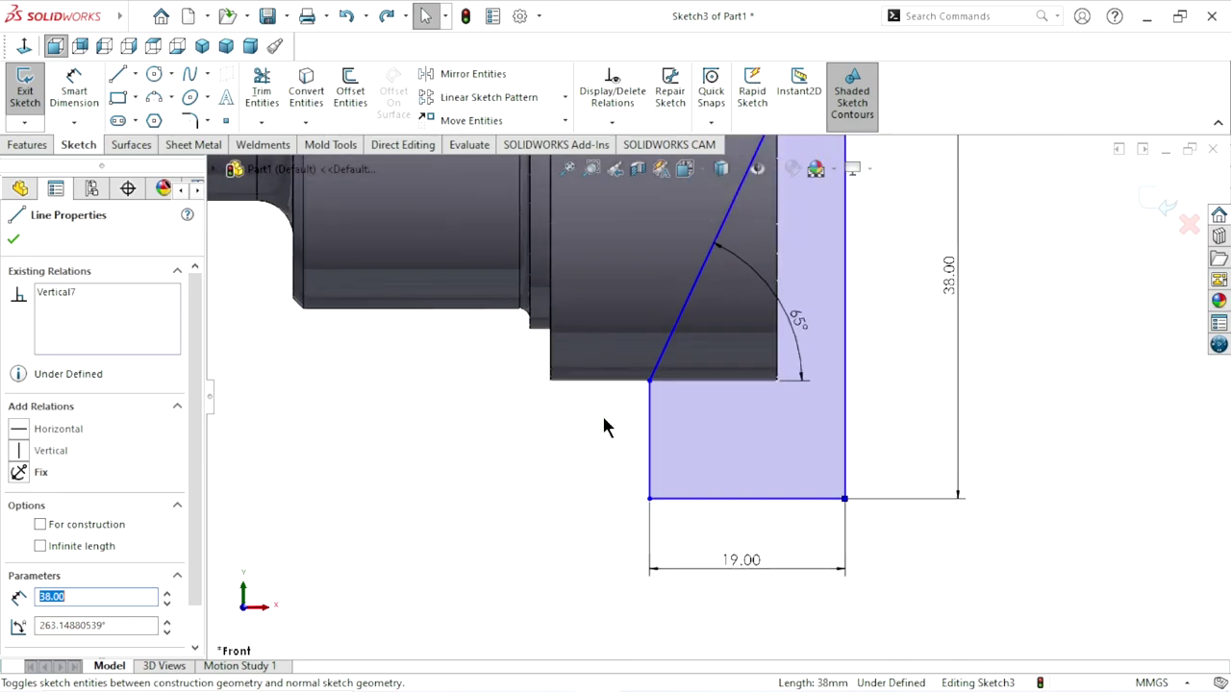
scroll(805, 348, up, 1)
drag(784, 357, 791, 341)
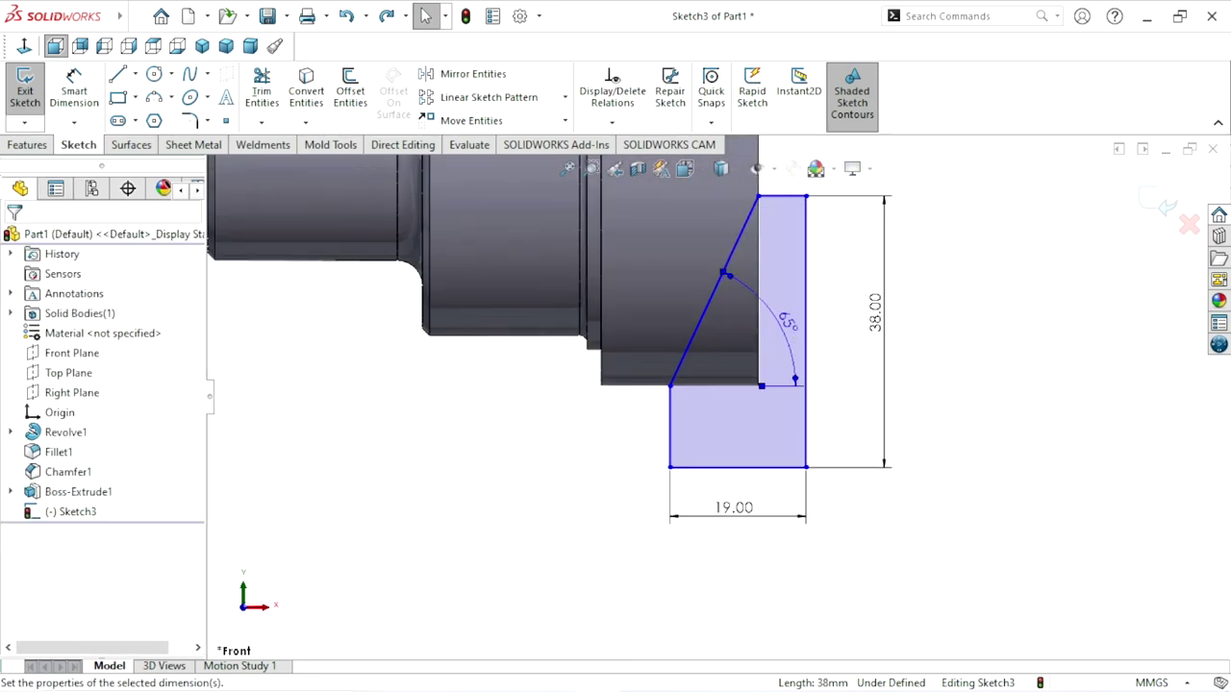
scroll(778, 338, up, 3)
scroll(740, 298, down, 2)
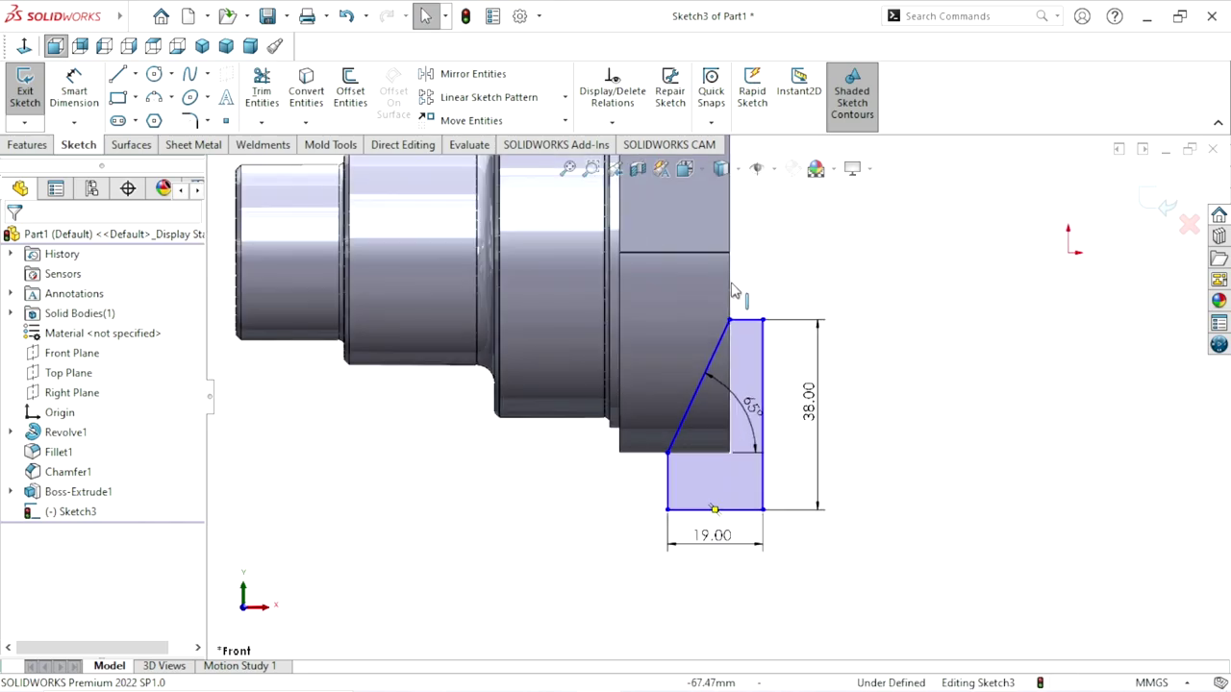
Run Fully Define Sketch on Sketch3 covering all entities.
click(595, 112)
click(612, 184)
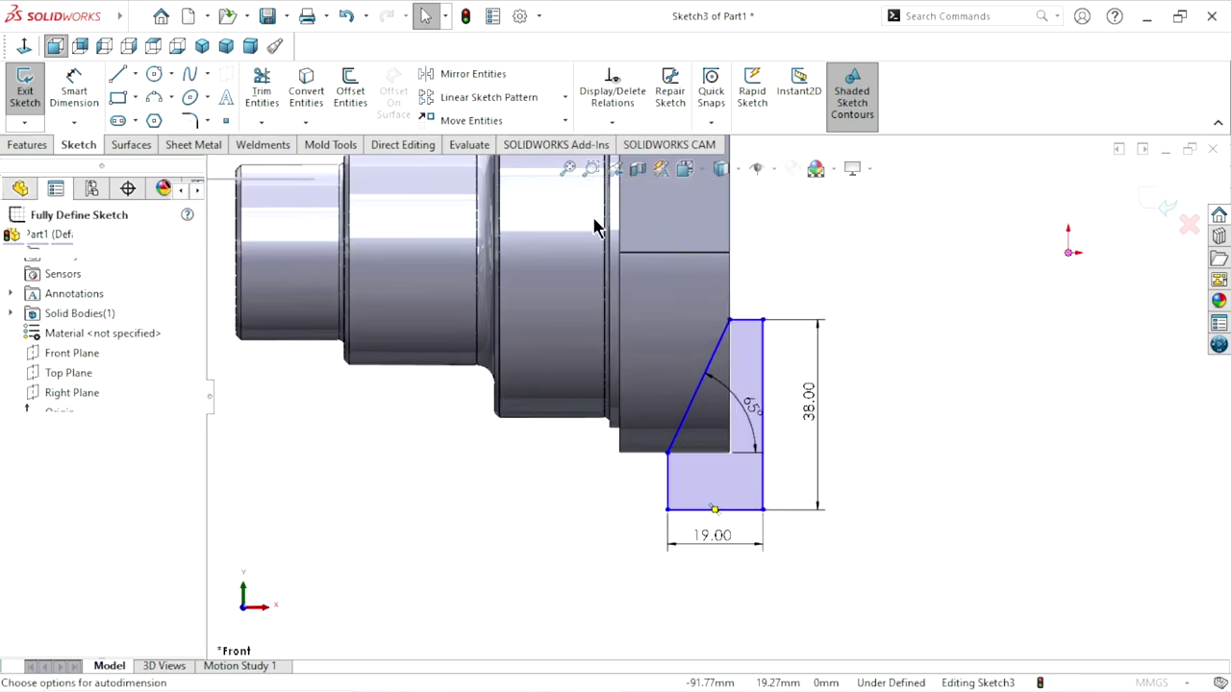
click(83, 336)
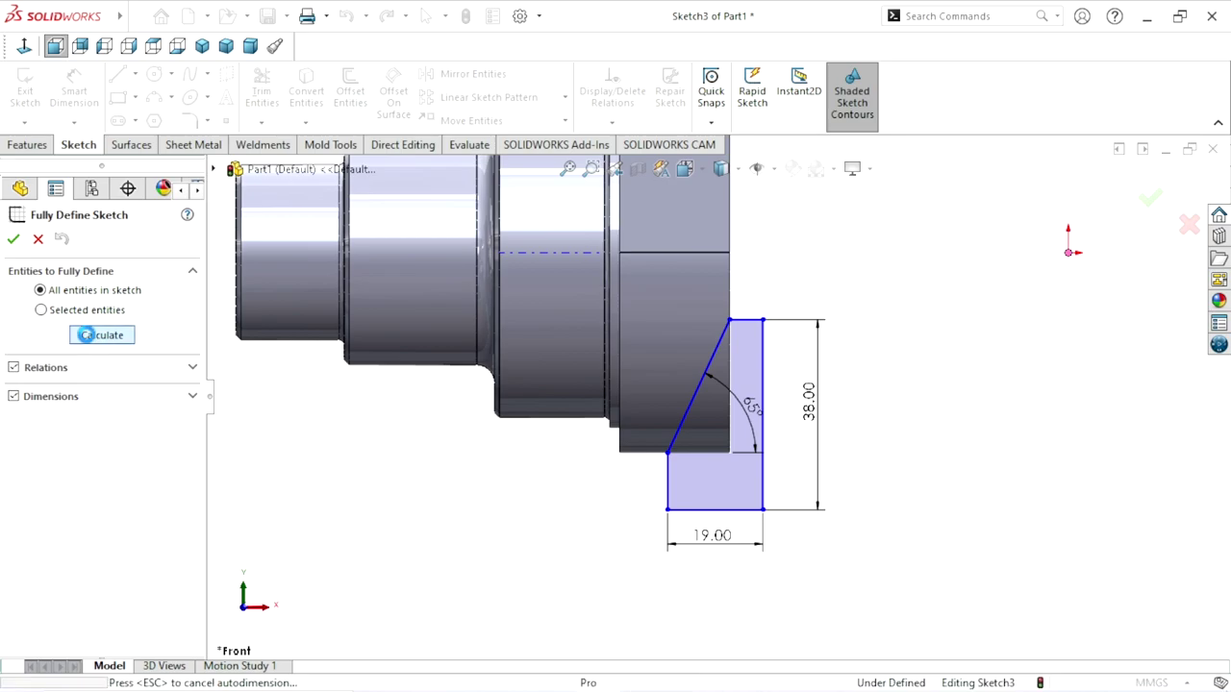
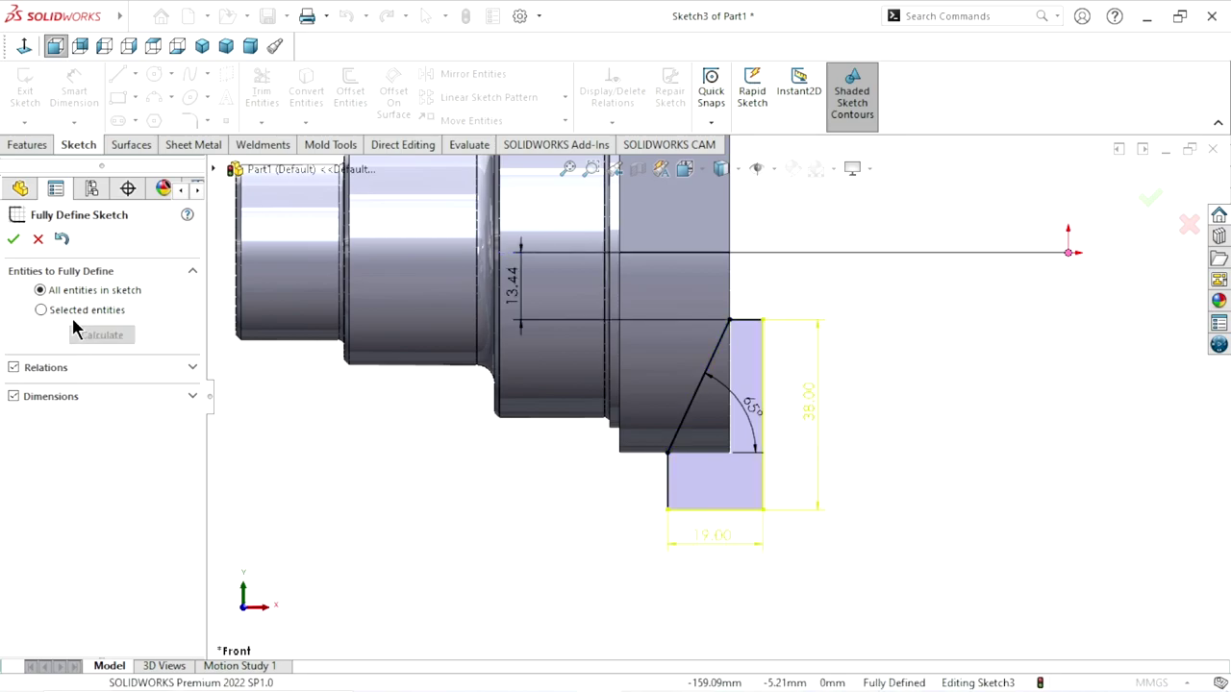
Close Fully Define Sketch and undo its automatically added 13.44 dimension.
click(13, 238)
key(z)
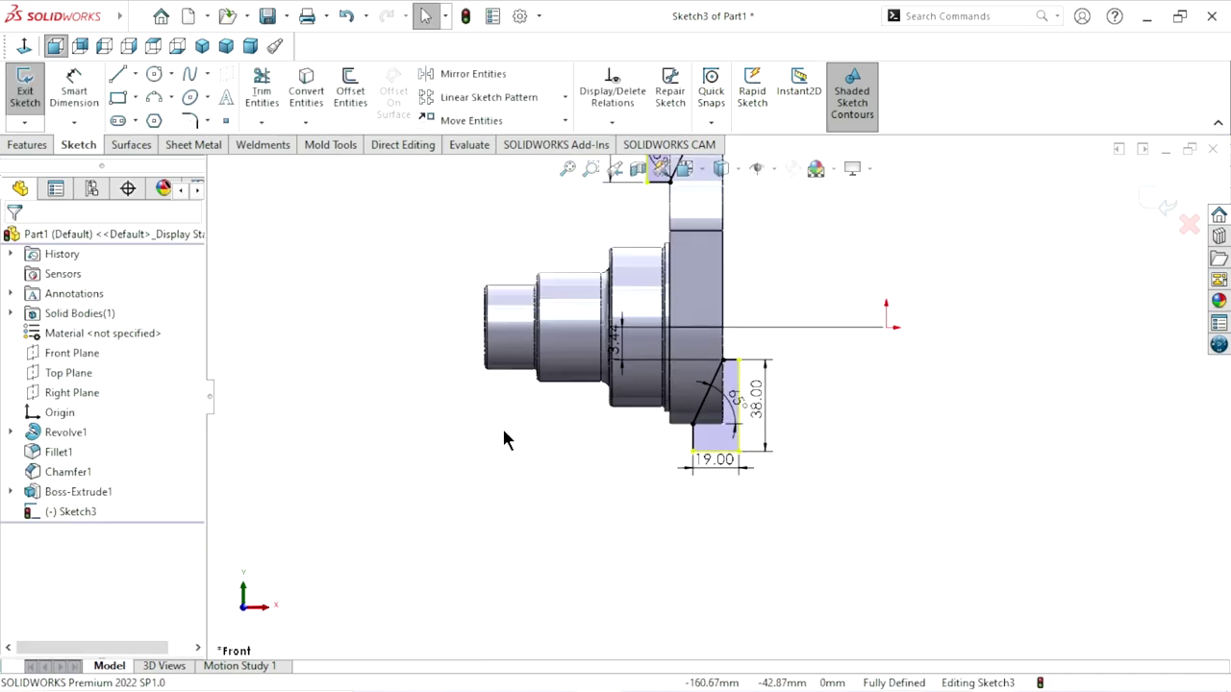
scroll(719, 372, down, 2)
click(354, 19)
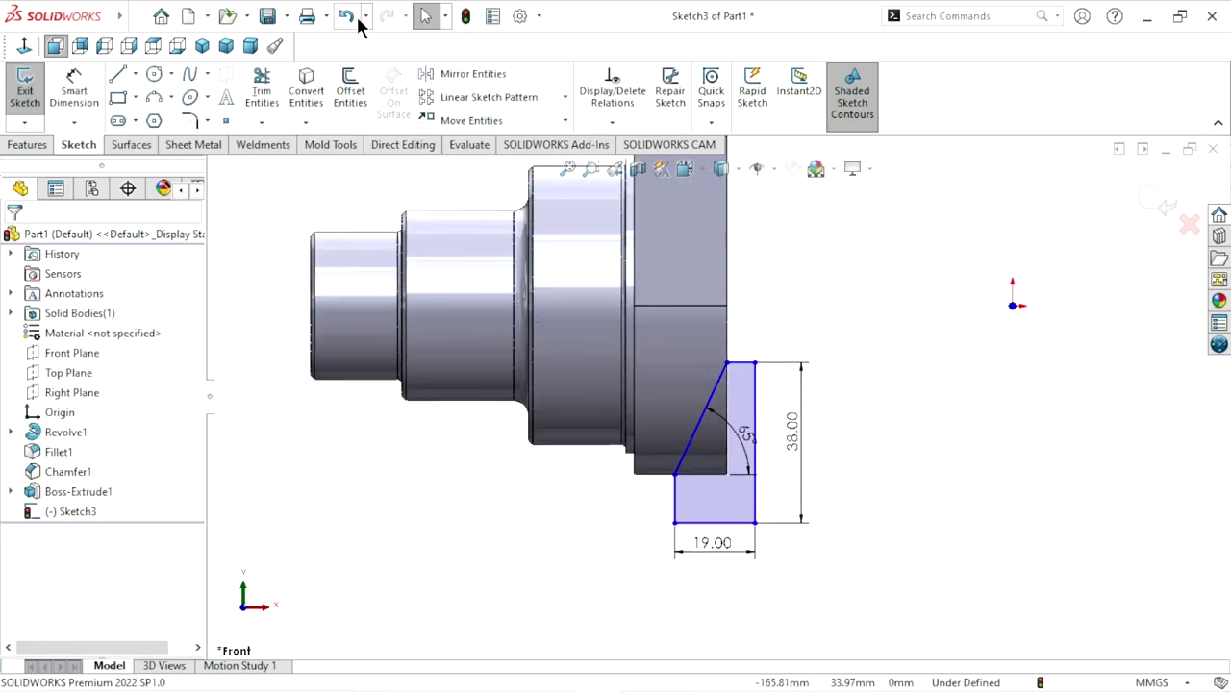
scroll(837, 452, up, 2)
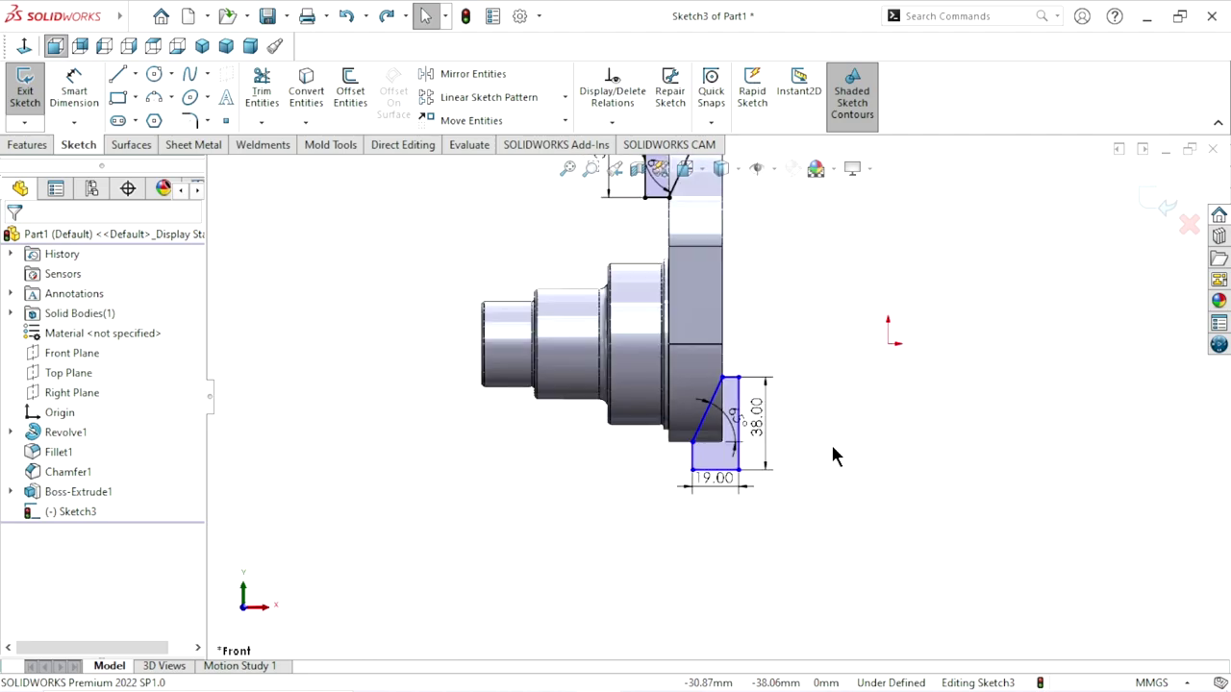
scroll(830, 441, up, 1)
scroll(745, 250, up, 1)
scroll(731, 241, down, 2)
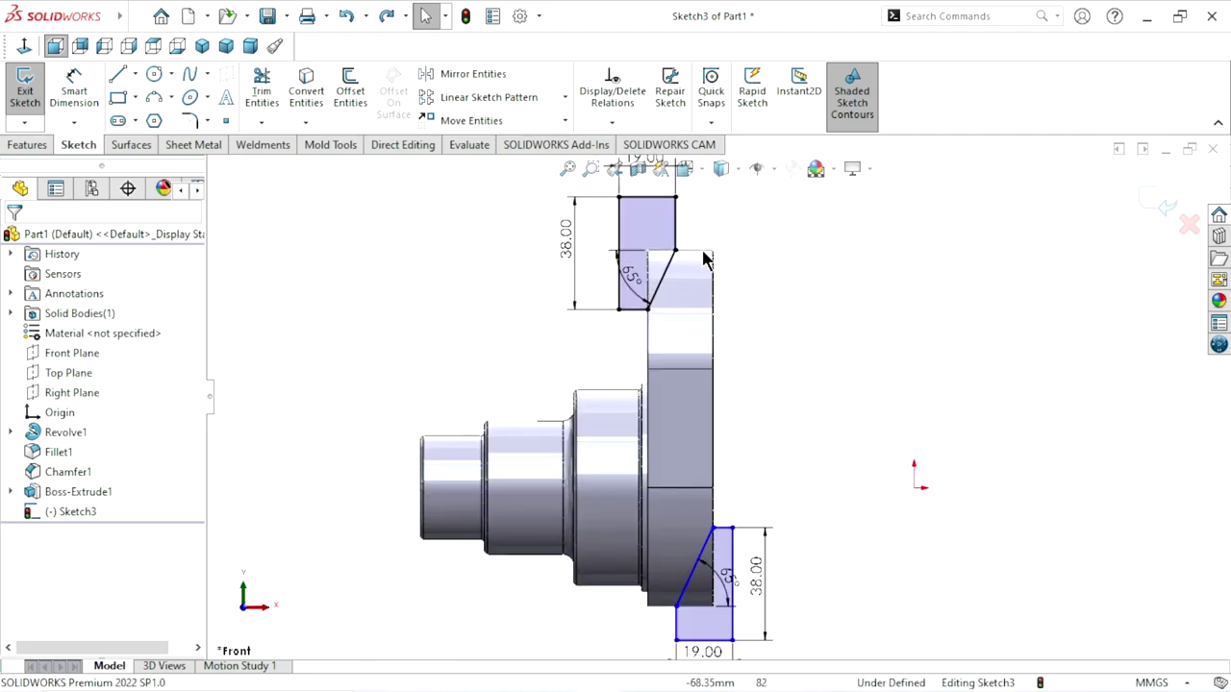
scroll(705, 255, down, 1)
Add a driven 60.00 dimension from the upper profile's bottom line to the origin.
click(77, 91)
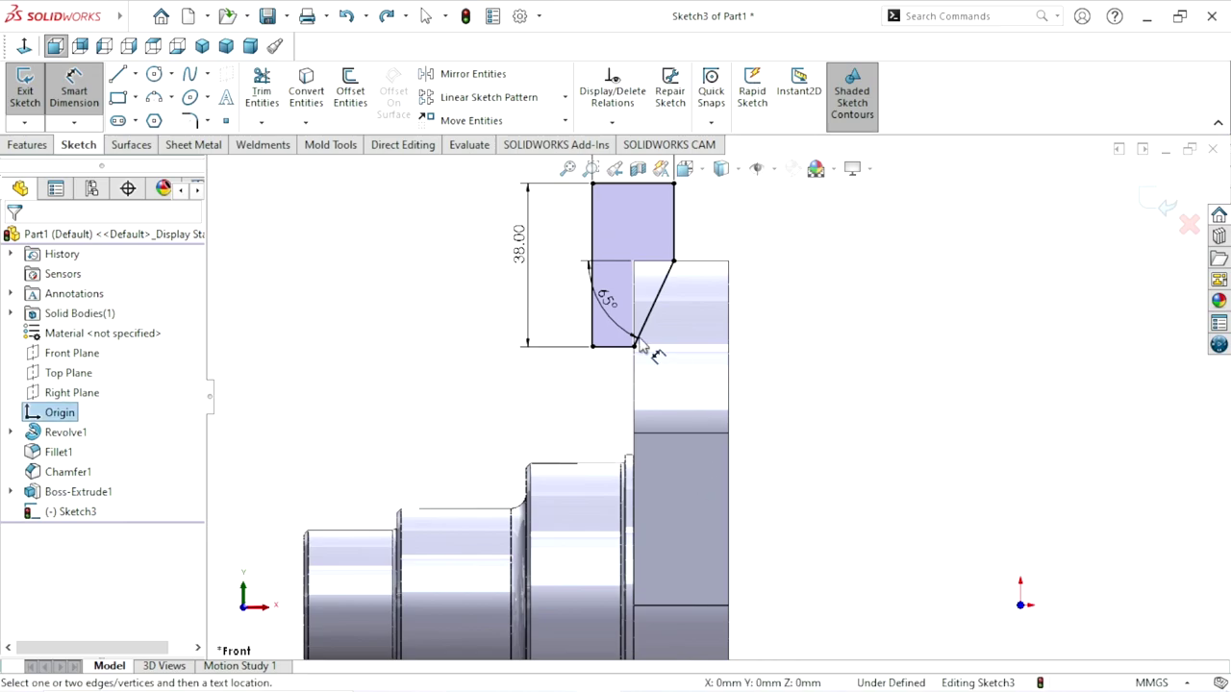
click(605, 348)
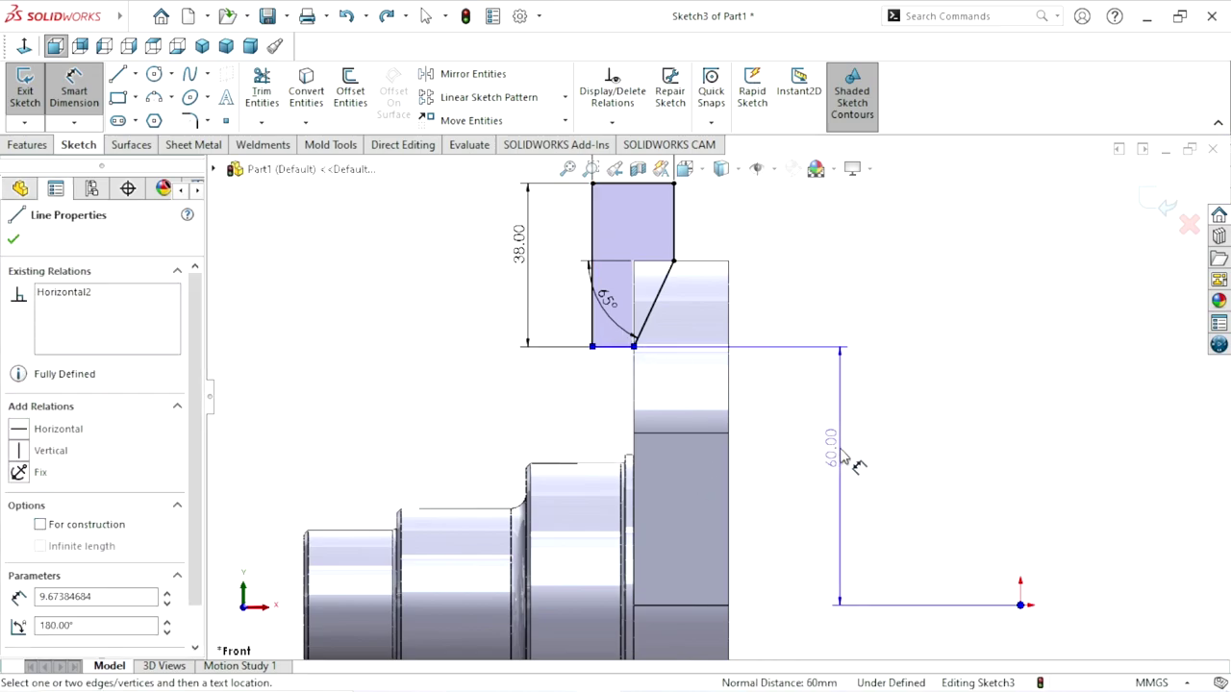
click(839, 456)
click(375, 135)
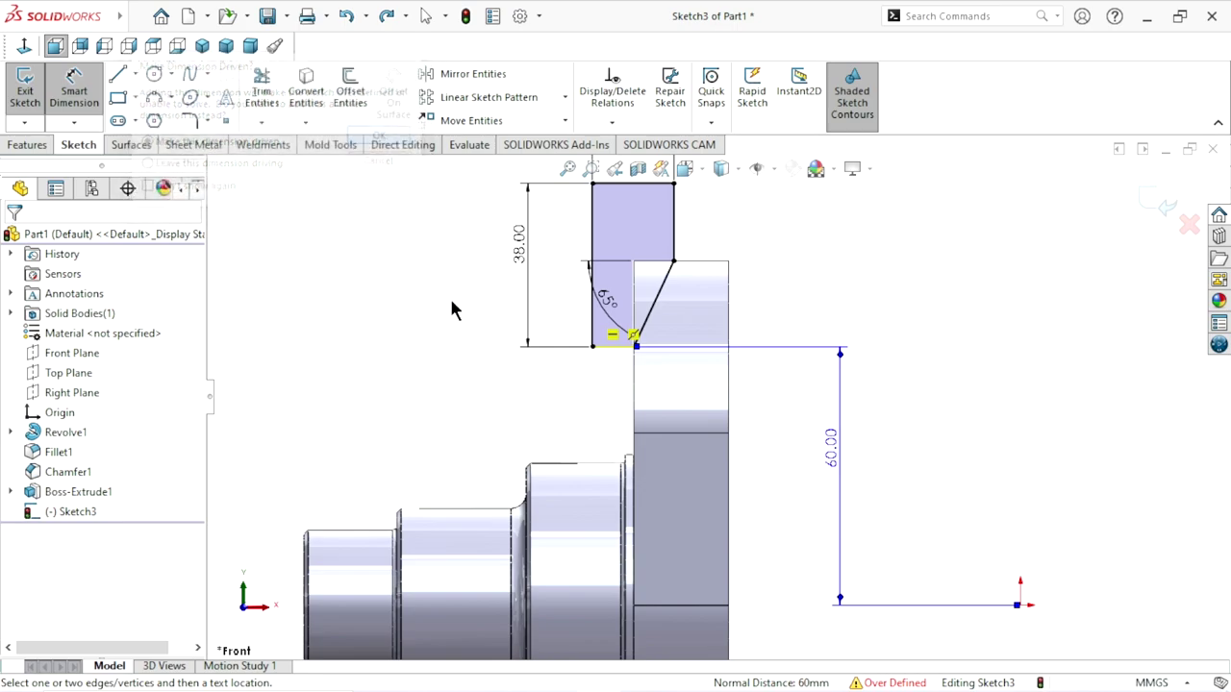
scroll(774, 531, up, 5)
scroll(774, 531, down, 5)
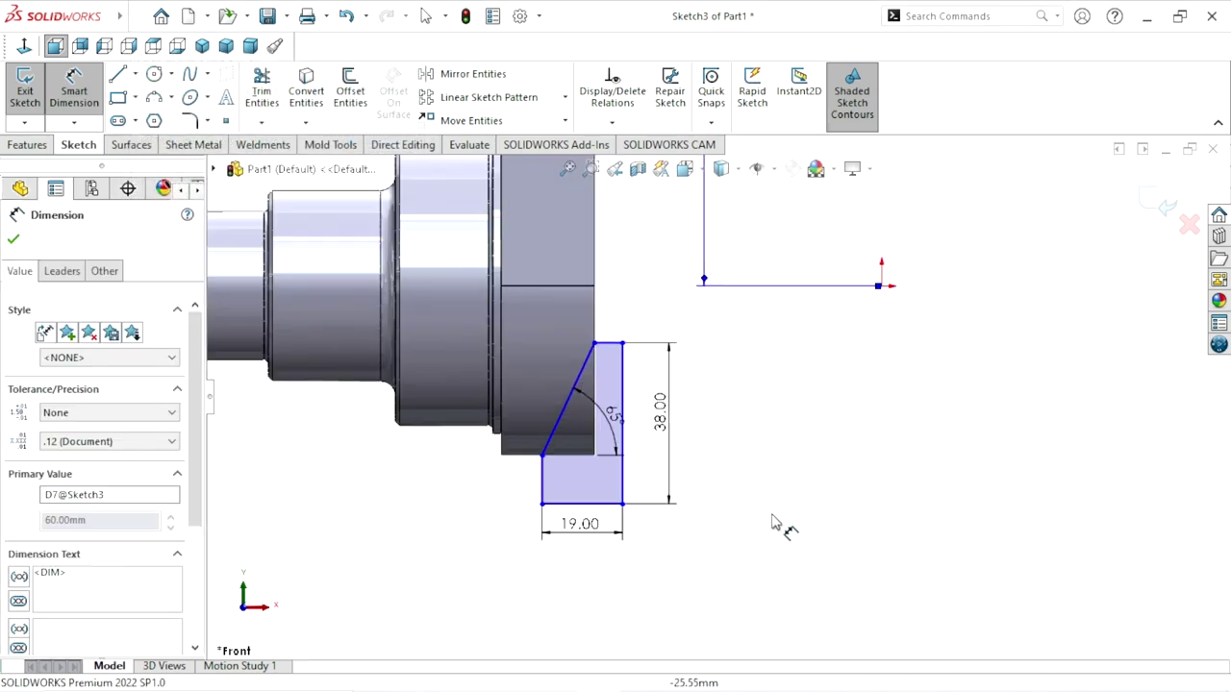
Start dimensioning the origin to the lower profile's top edge, then cancel it.
click(901, 232)
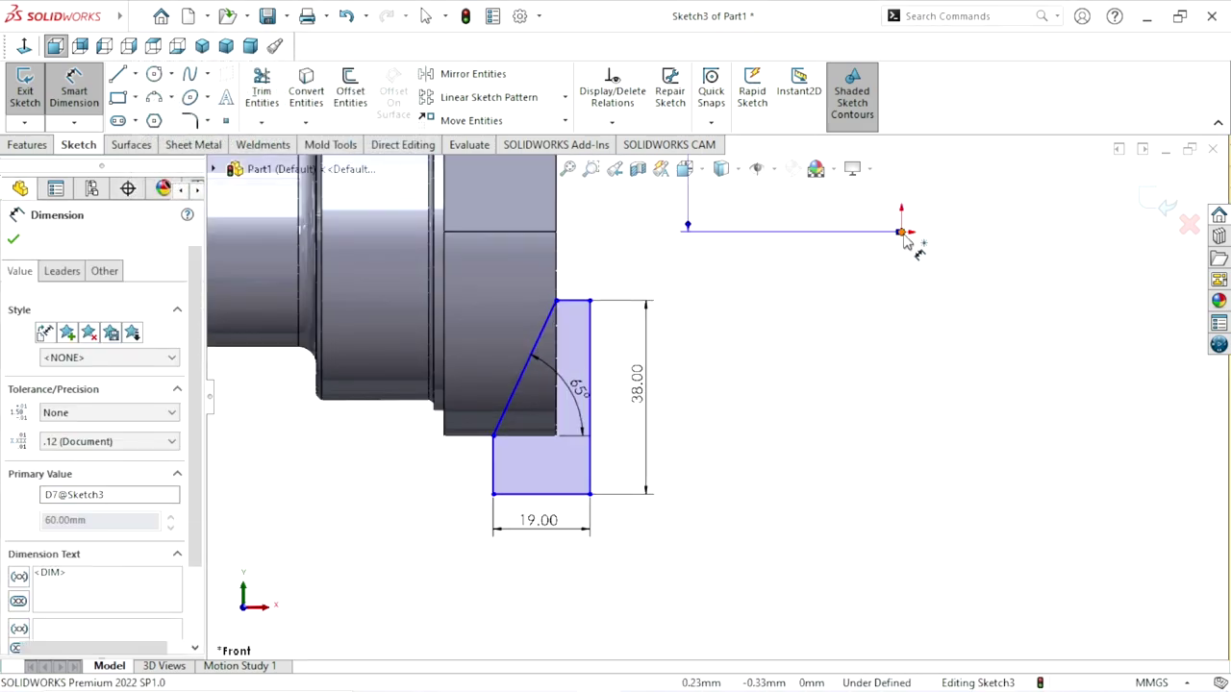
click(582, 303)
scroll(700, 320, up, 2)
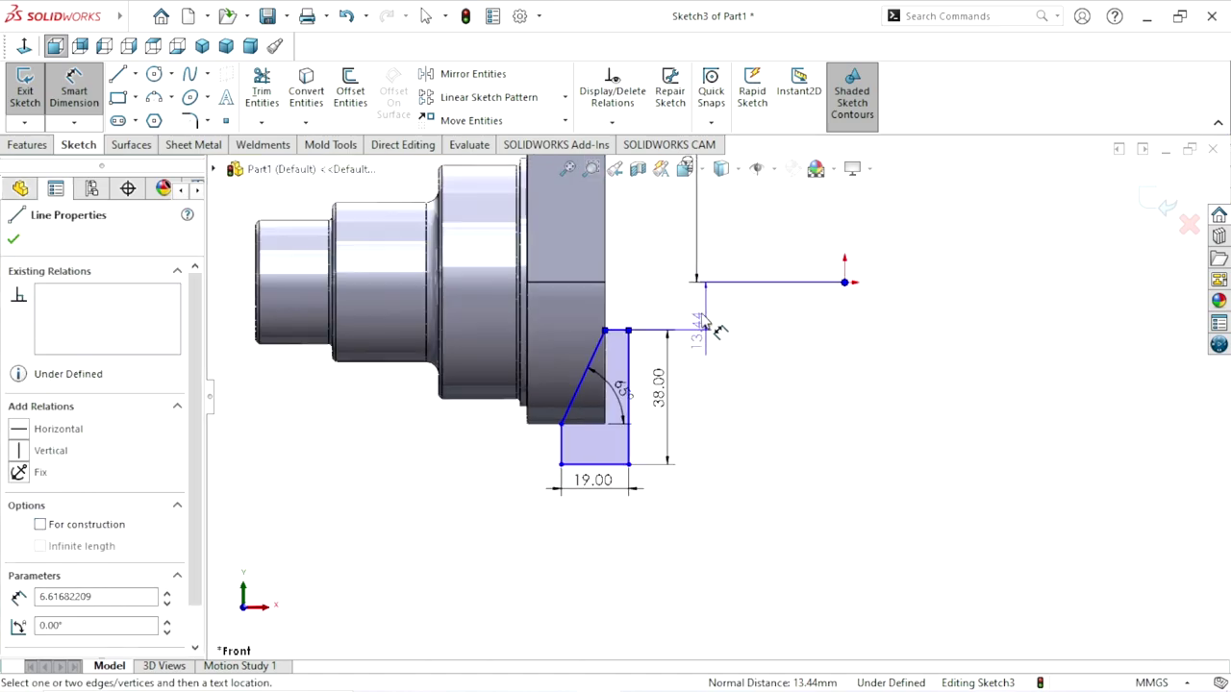
scroll(703, 325, up, 2)
scroll(707, 332, up, 3)
key(Escape)
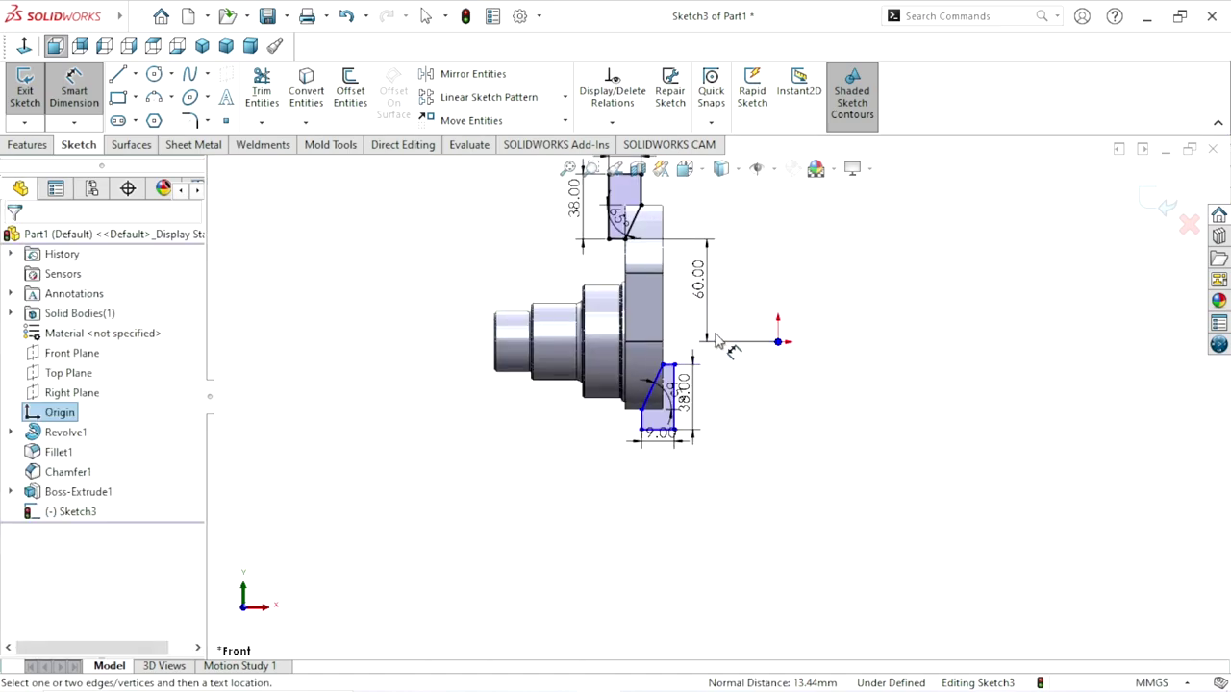
scroll(706, 372, down, 2)
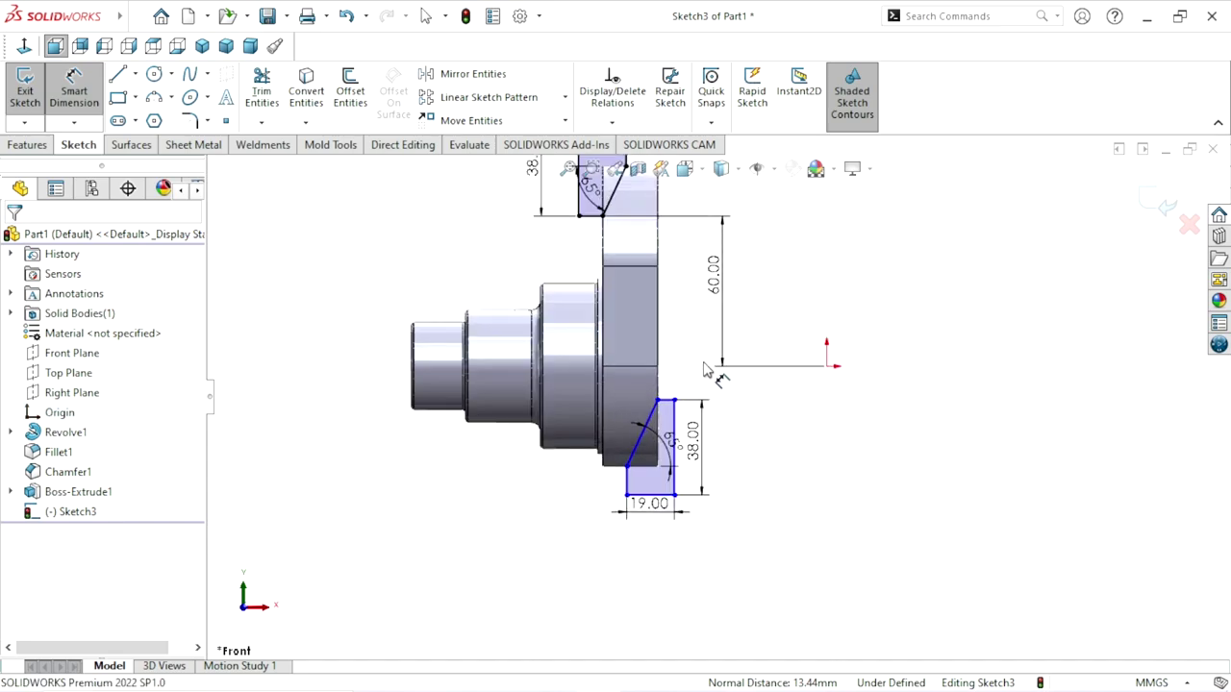
scroll(700, 395, down, 1)
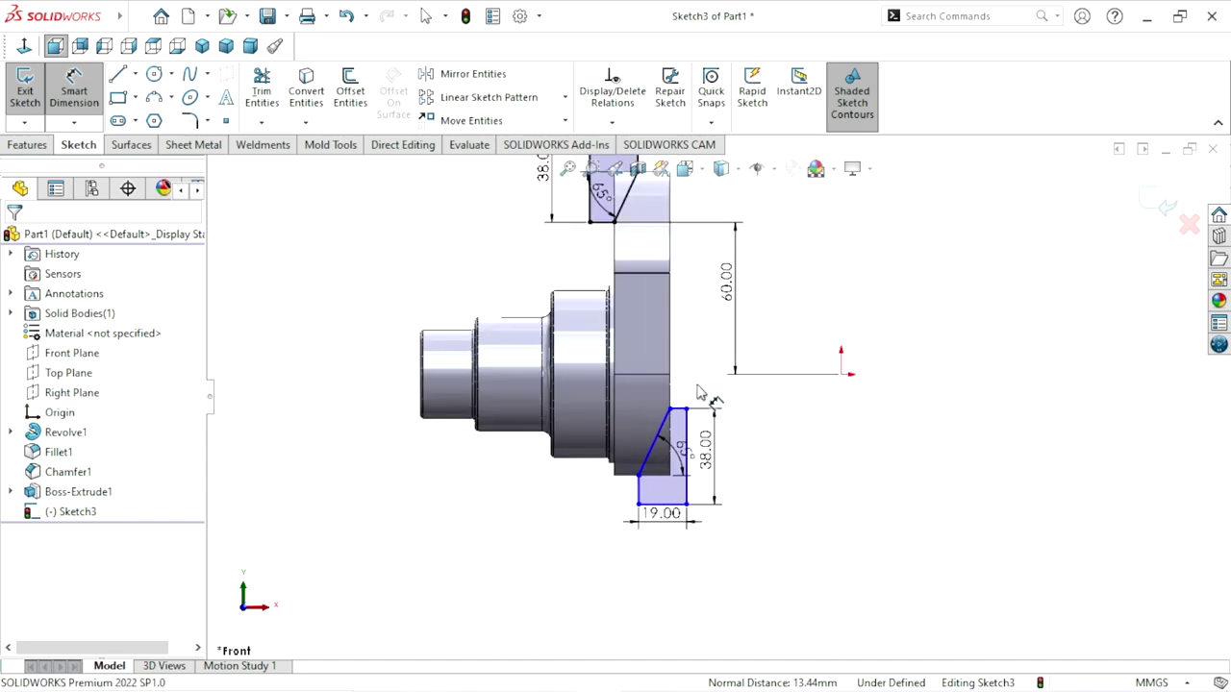
scroll(690, 437, down, 3)
scroll(699, 425, up, 4)
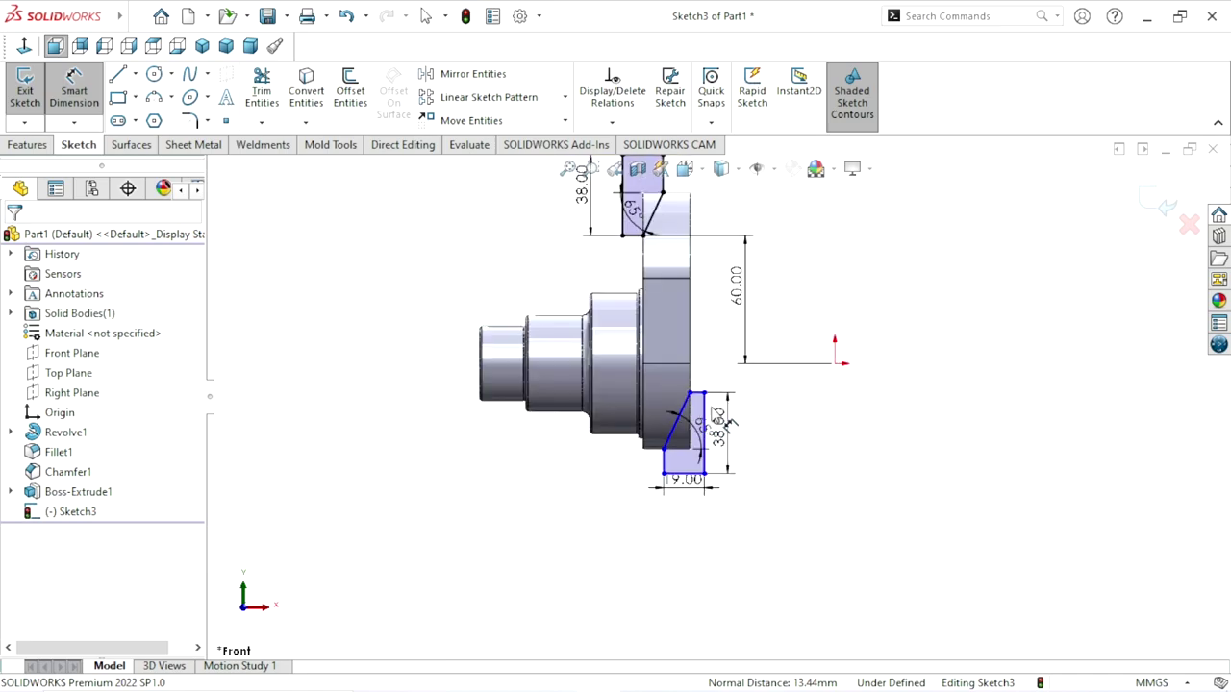
scroll(672, 438, up, 1)
scroll(776, 426, down, 1)
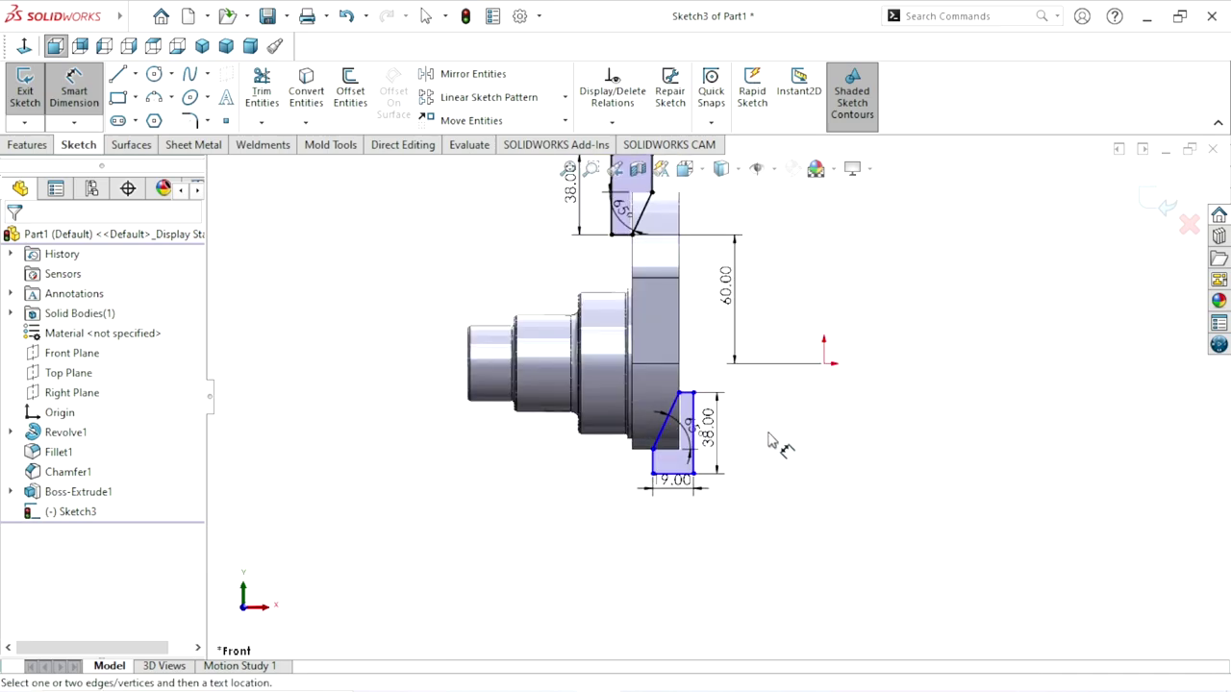
scroll(760, 442, up, 1)
scroll(750, 408, down, 1)
scroll(750, 408, down, 2)
scroll(750, 408, down, 1)
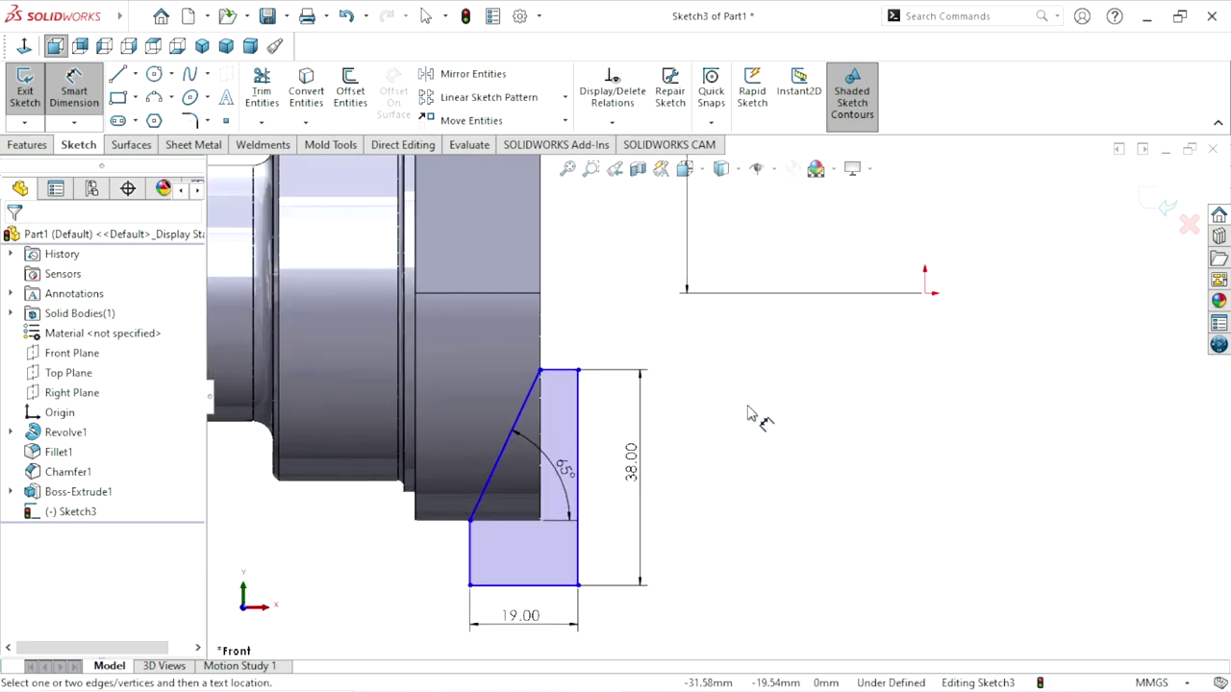
scroll(750, 409, up, 1)
Undo the 60.00 origin dimension.
click(346, 16)
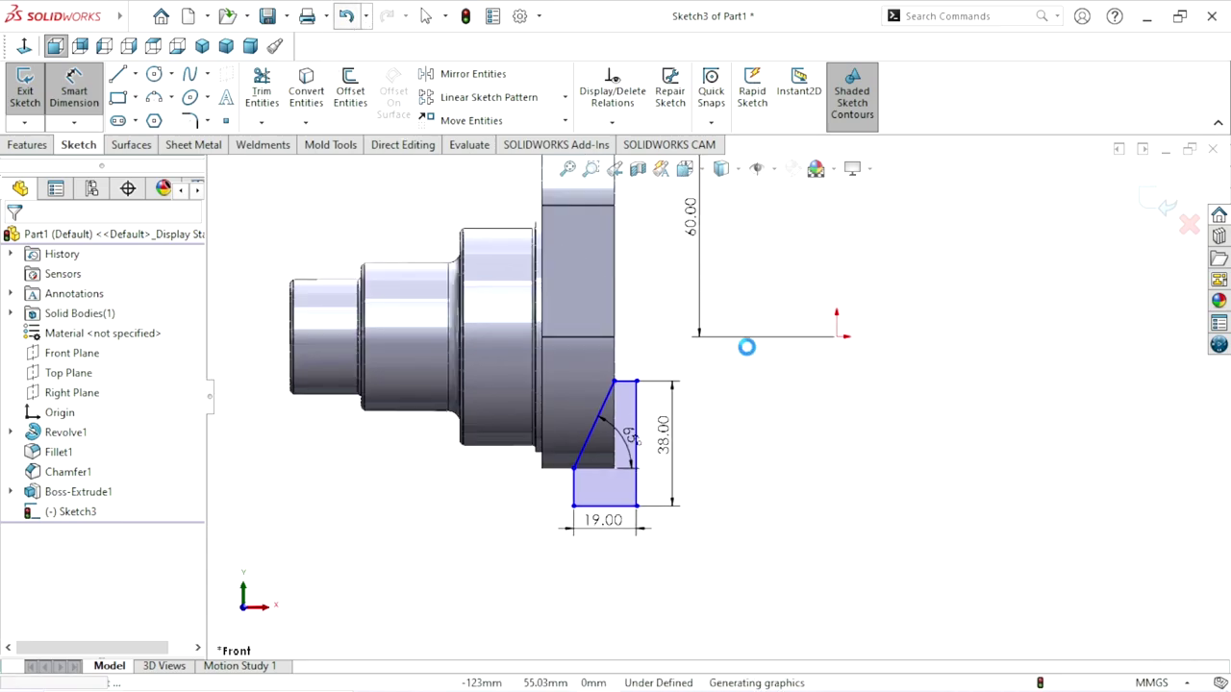
scroll(818, 461, up, 1)
scroll(788, 481, up, 1)
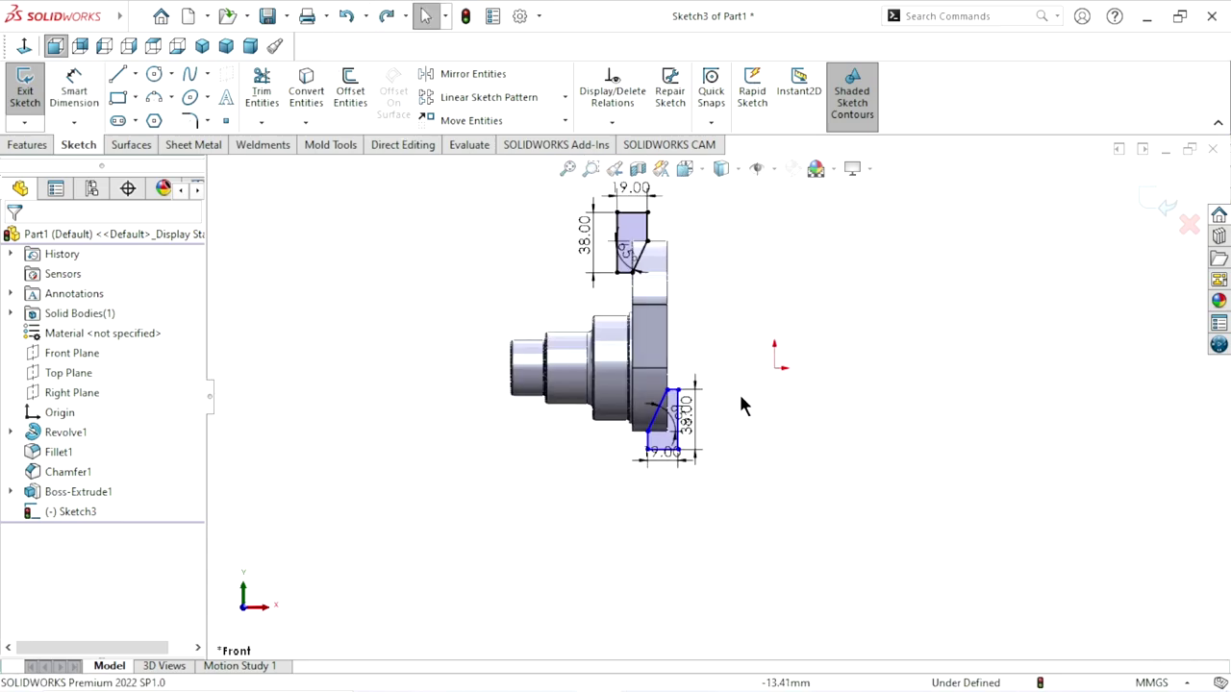
scroll(681, 284, down, 1)
scroll(681, 283, down, 1)
scroll(577, 346, down, 1)
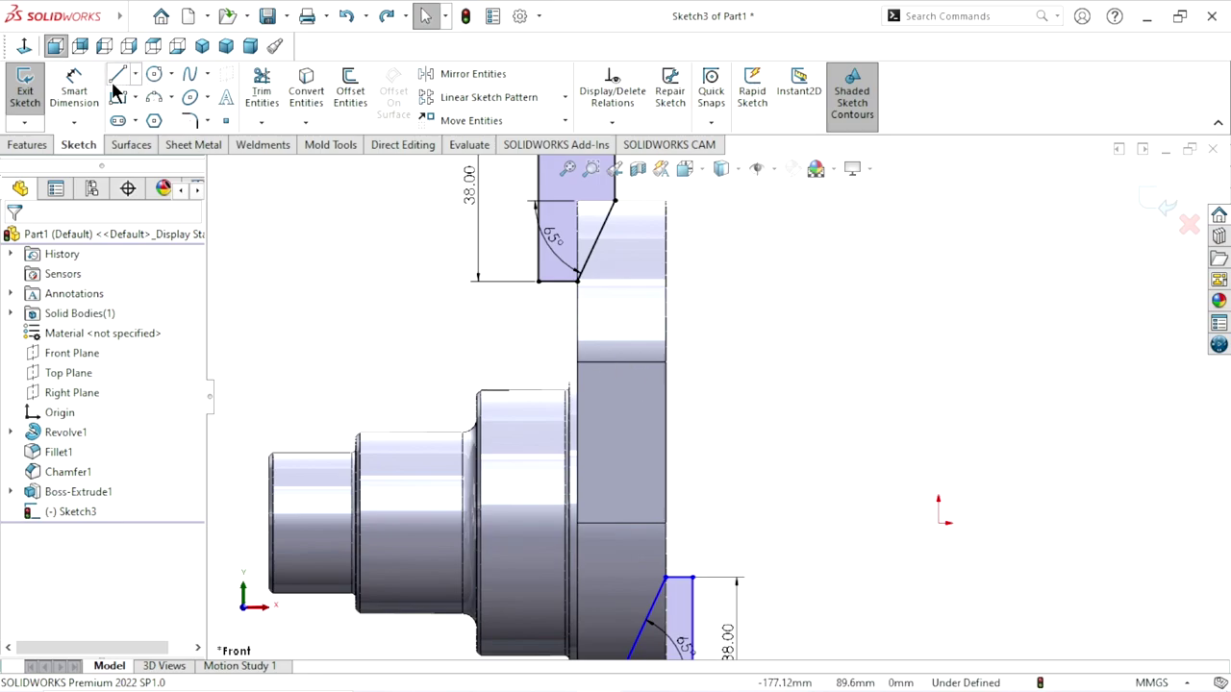
Add a driven 20.00 dimension between the web's upper edge and the upper profile.
click(74, 89)
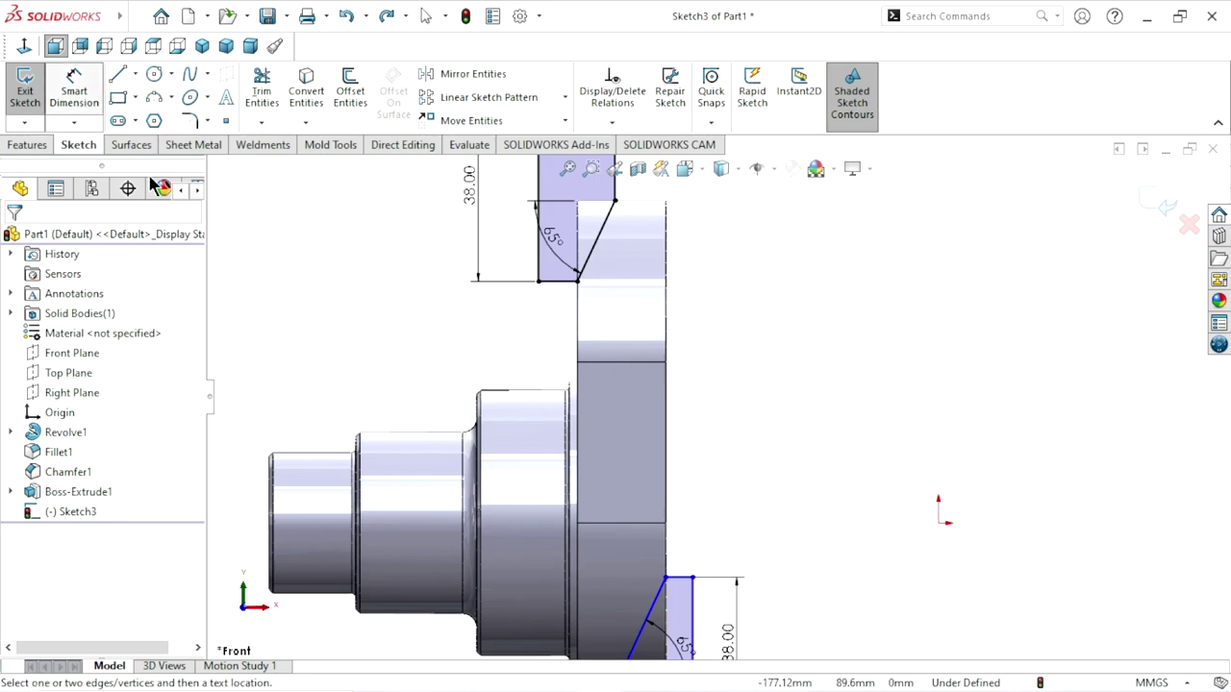
click(610, 364)
click(565, 281)
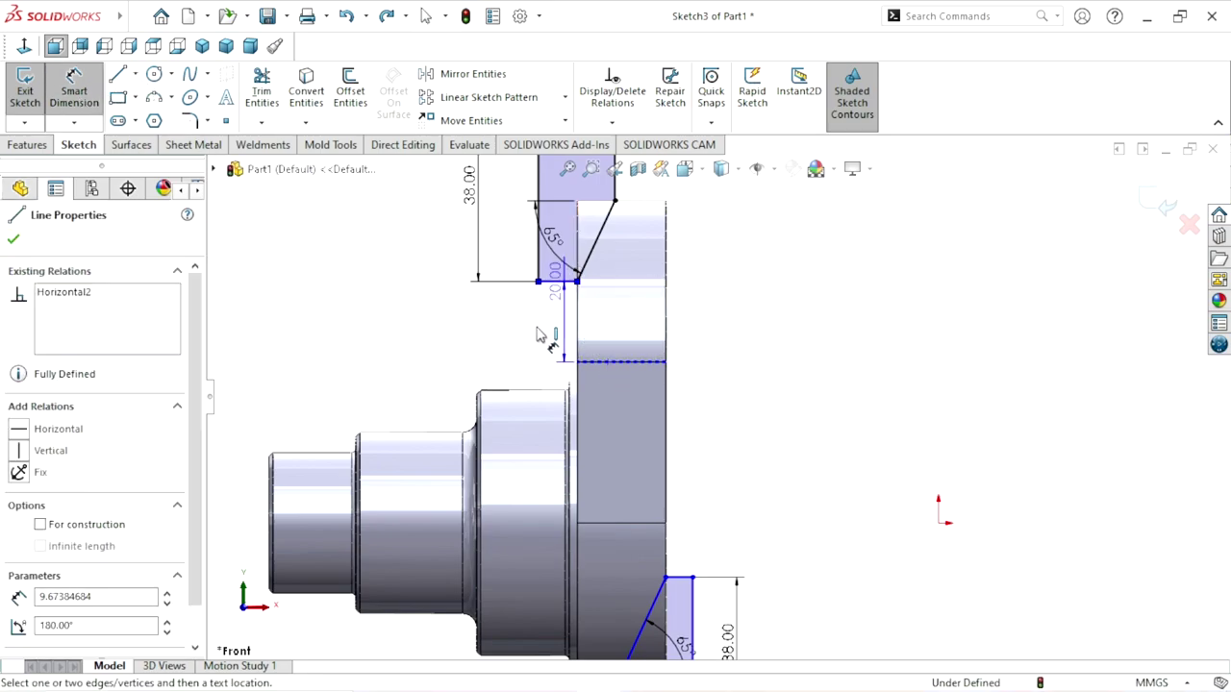
click(514, 330)
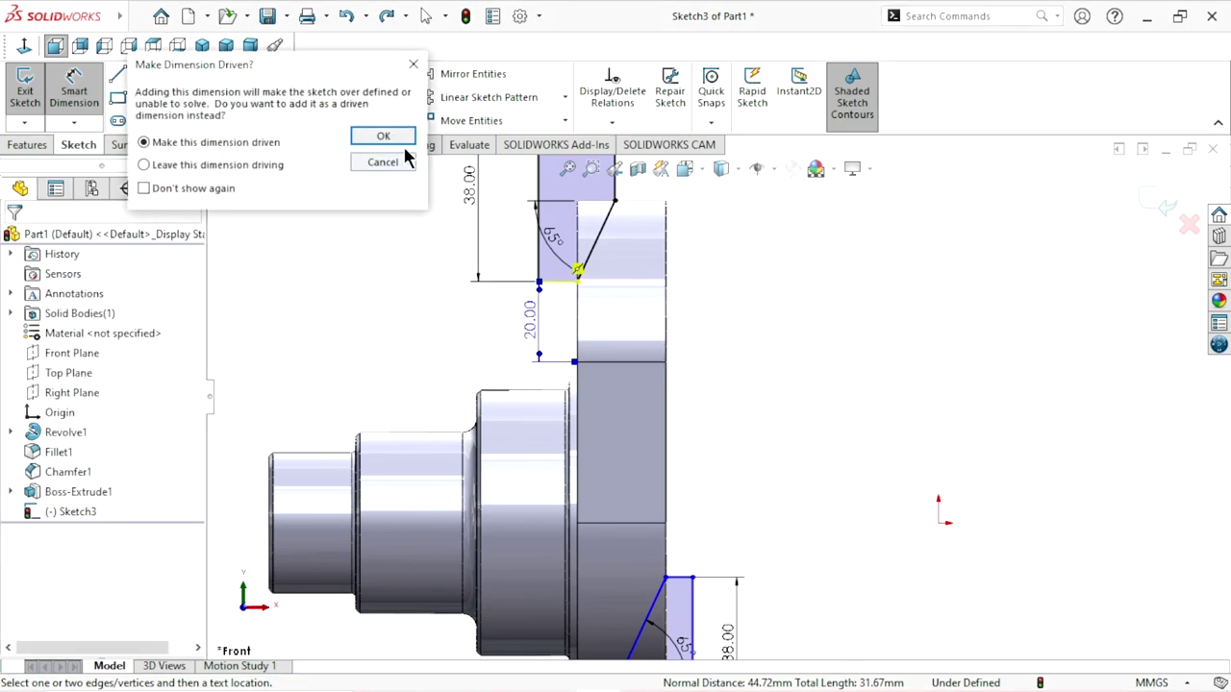
click(384, 138)
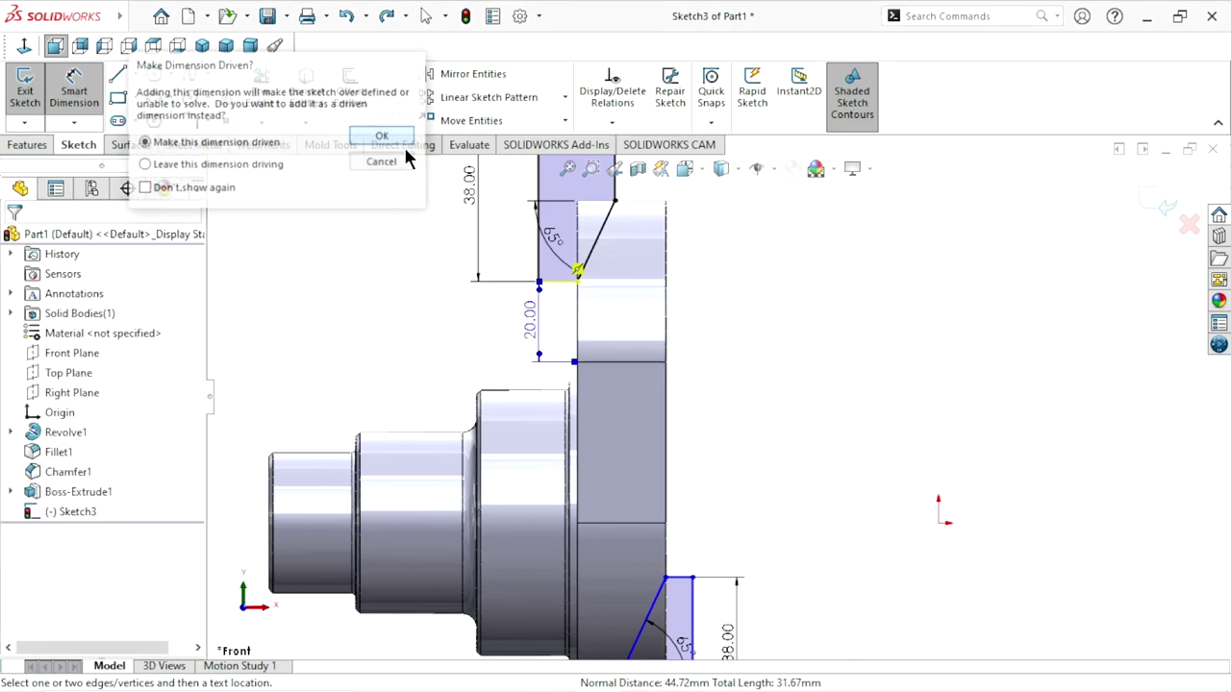
Set the lower profile 20 mm from the web's lower edge.
click(625, 522)
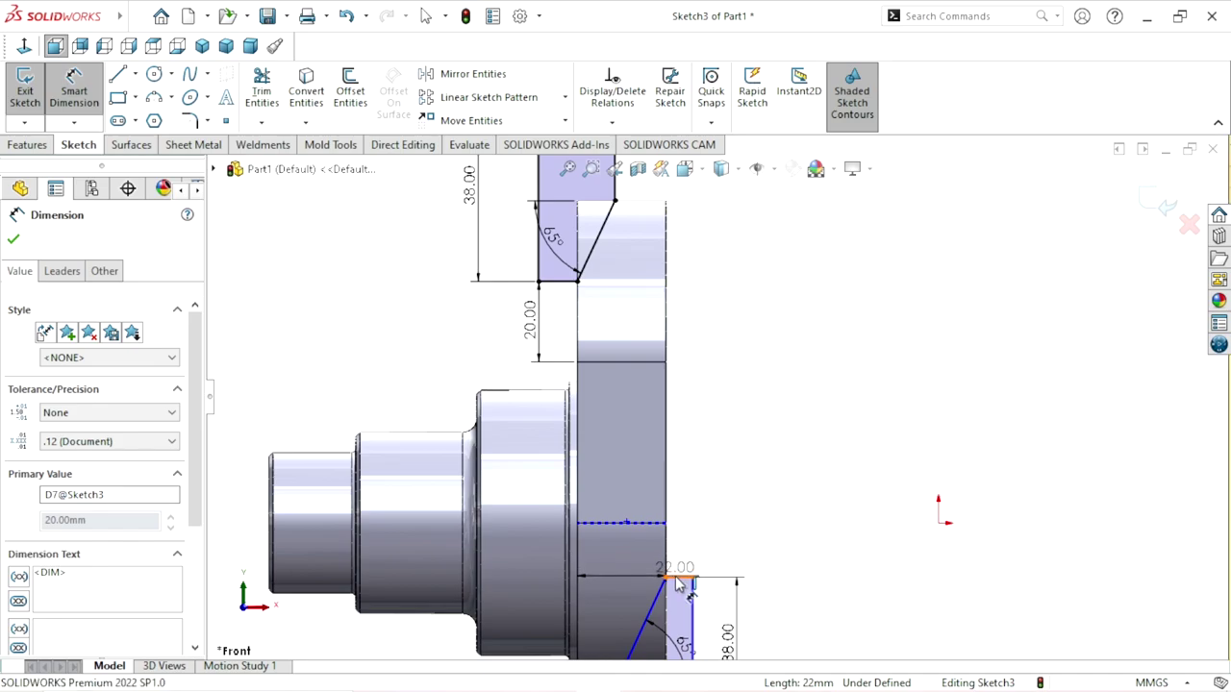
click(677, 579)
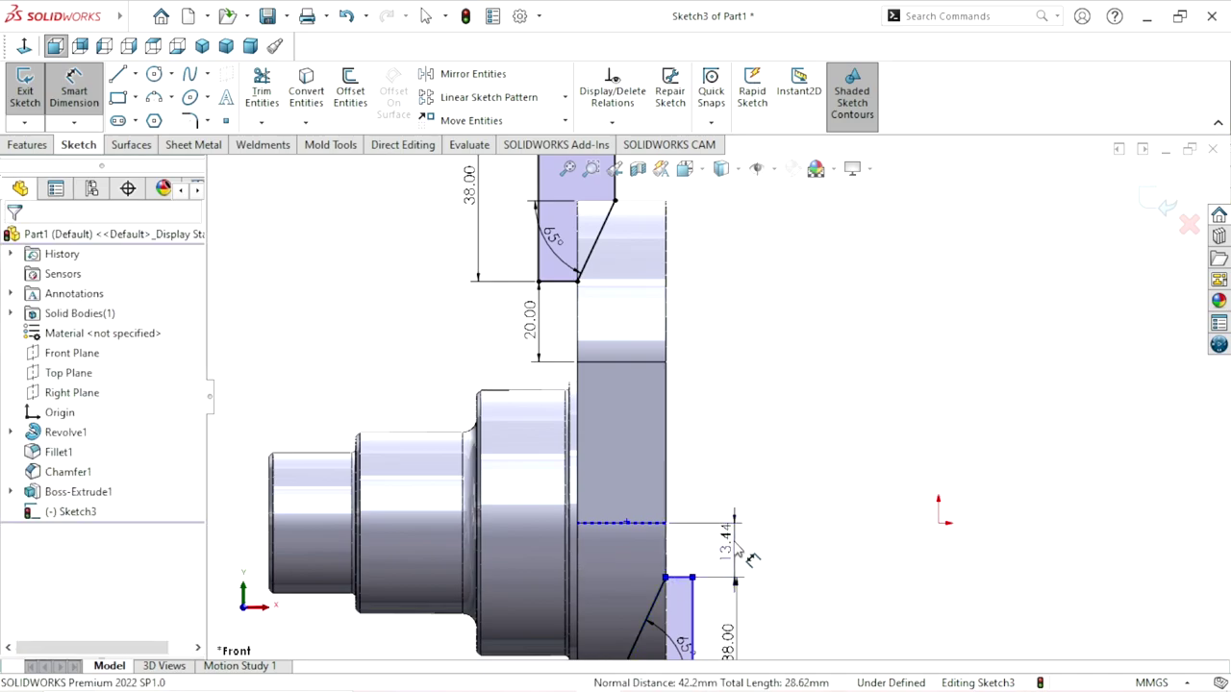
click(736, 547)
text(20)
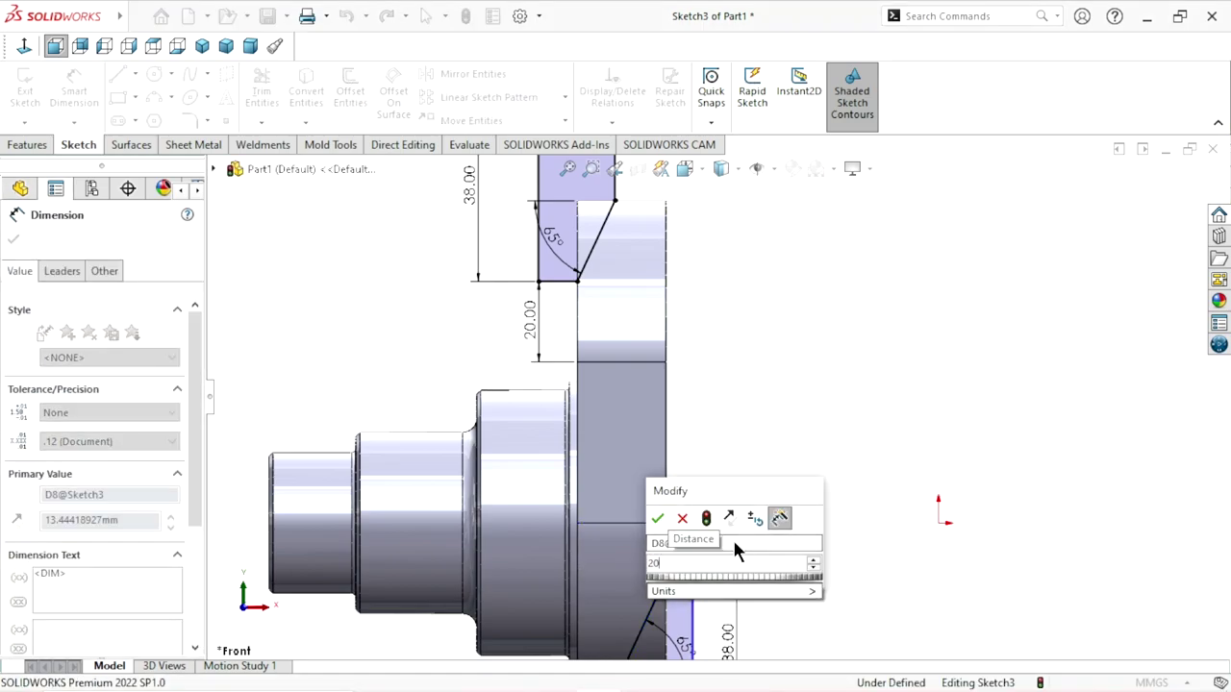
click(656, 519)
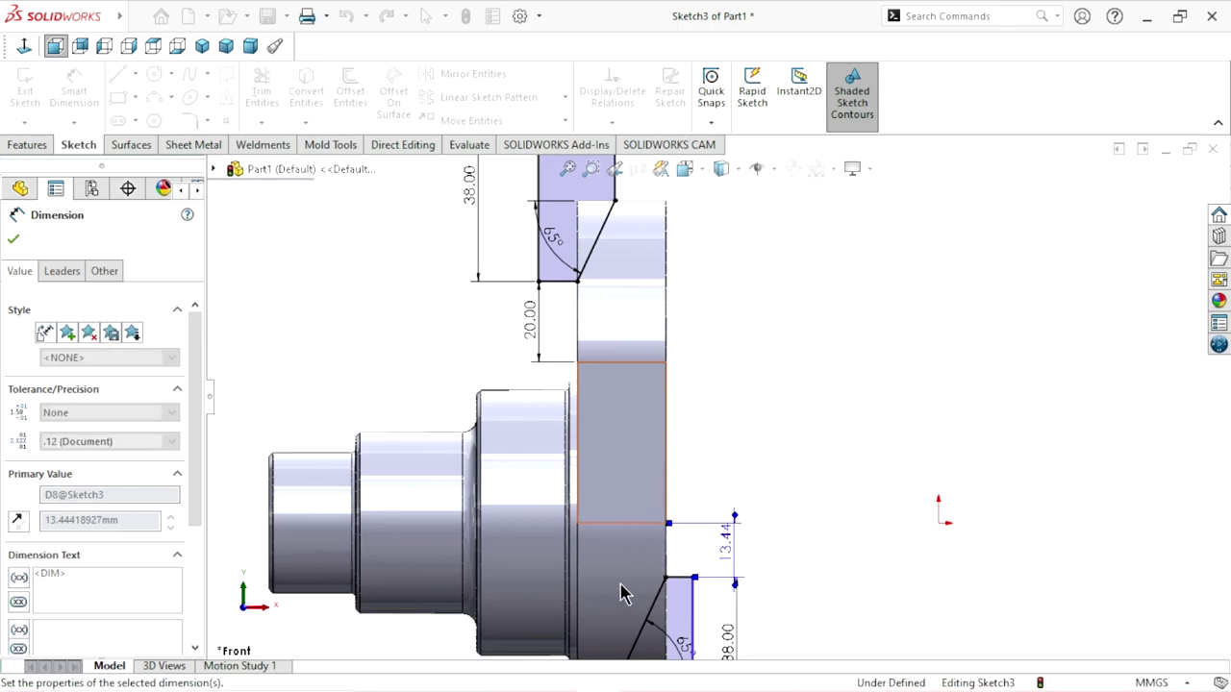
scroll(568, 538, up, 2)
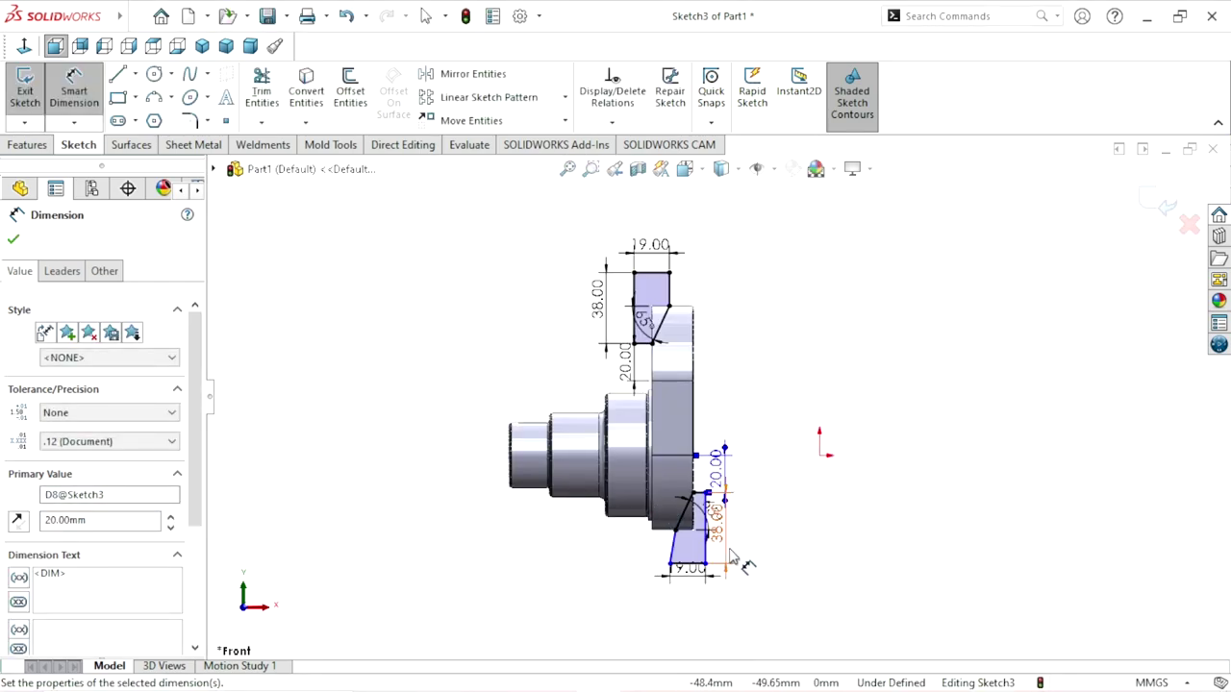
scroll(736, 565, down, 3)
scroll(678, 492, down, 2)
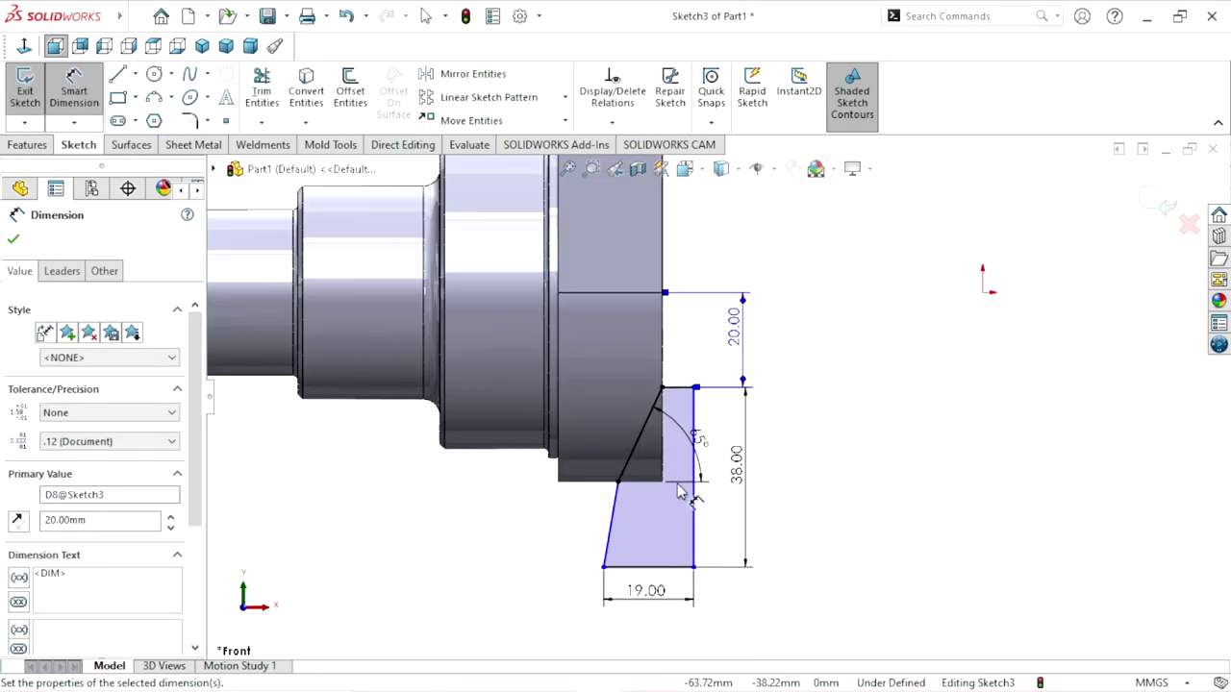
click(13, 239)
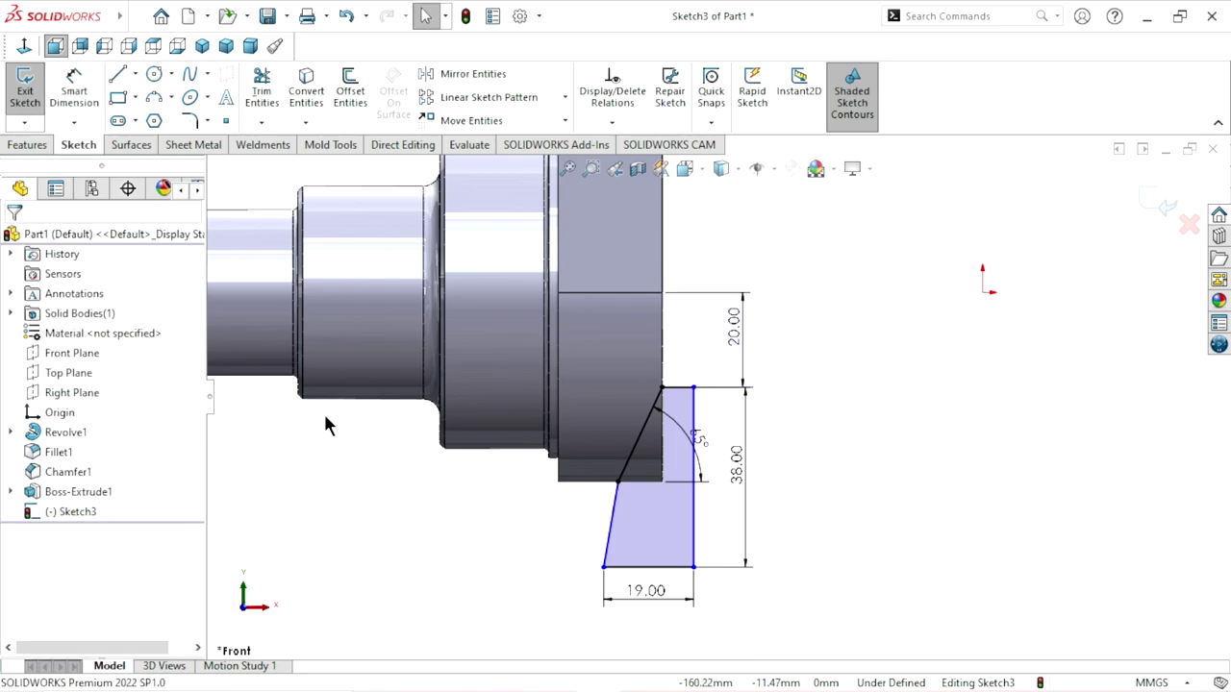
Make the lower slanted profile line vertical, fully defining Sketch3.
click(609, 543)
click(693, 465)
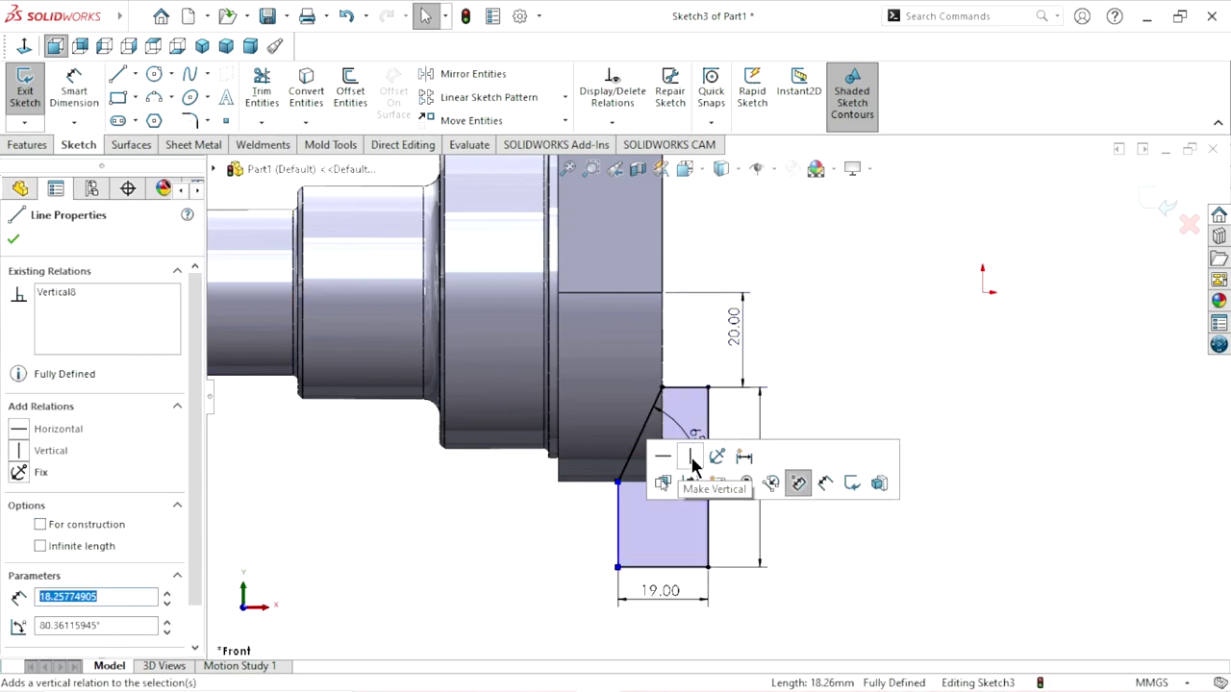
click(956, 565)
scroll(865, 553, up, 1)
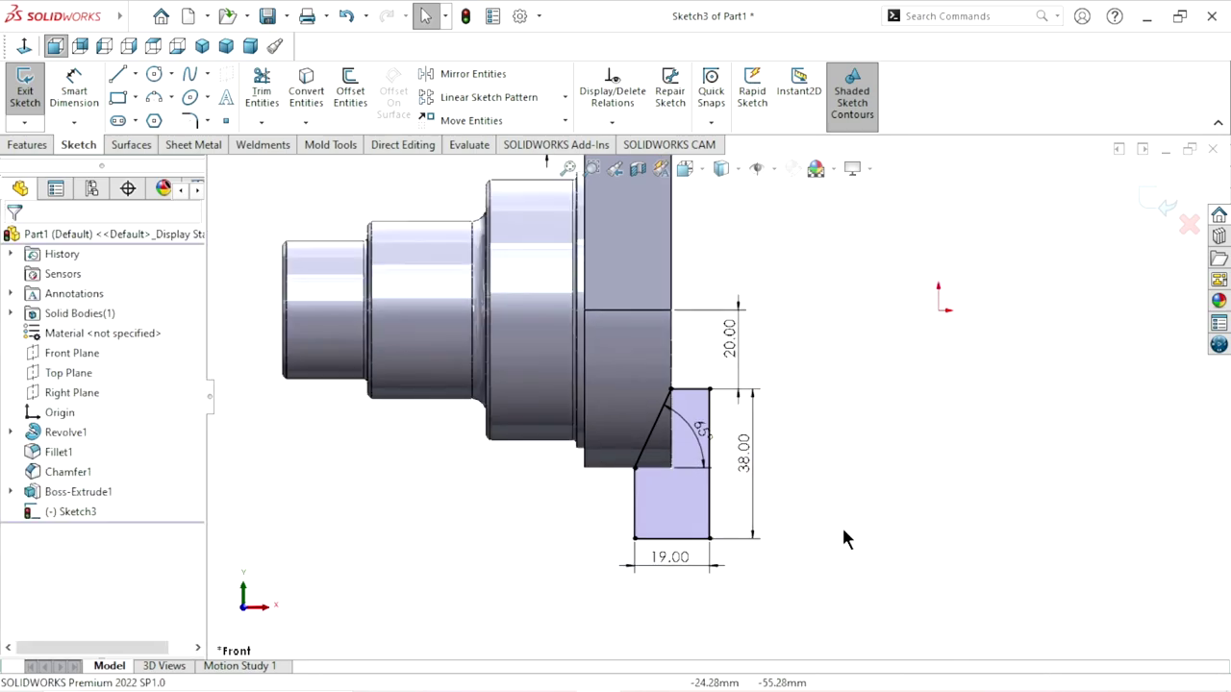
scroll(808, 509, up, 1)
scroll(801, 512, up, 1)
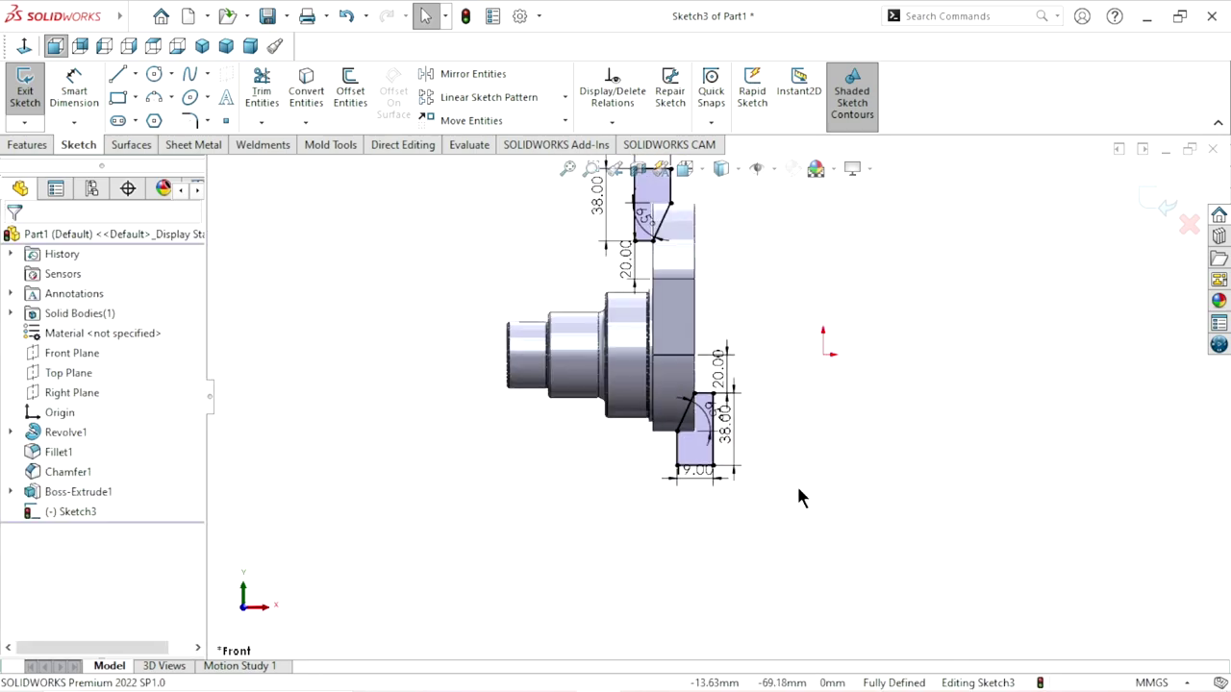
scroll(798, 495, up, 1)
scroll(736, 345, down, 1)
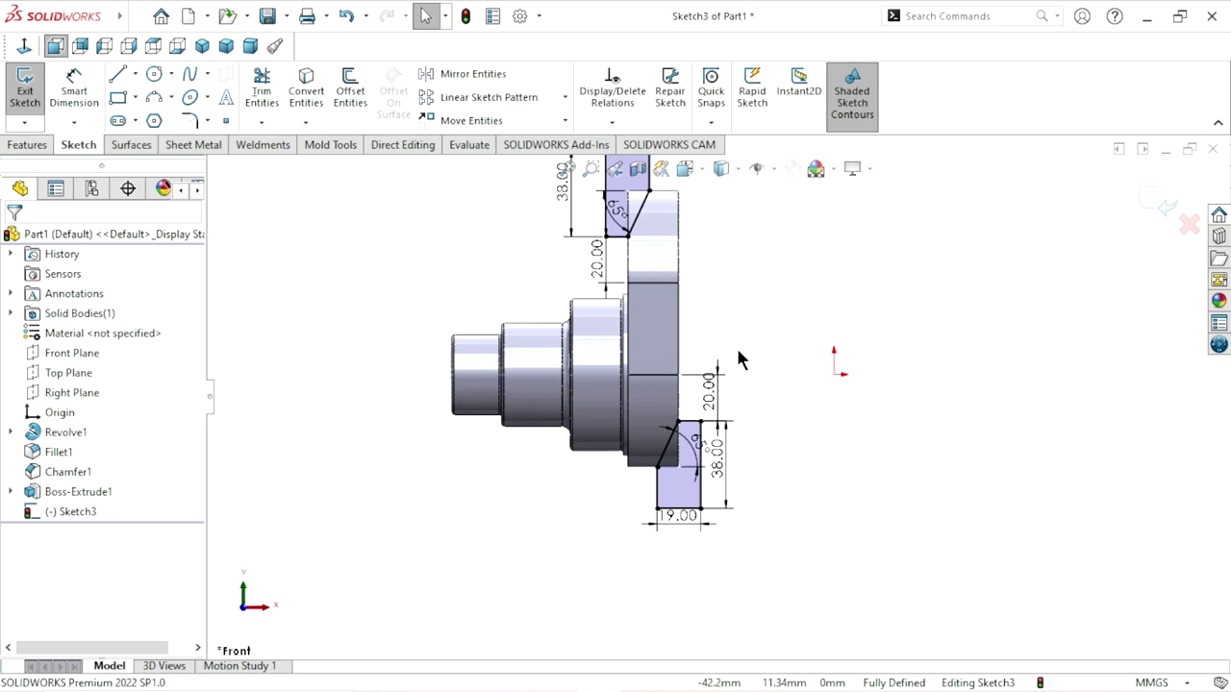
scroll(745, 308, down, 1)
scroll(749, 274, down, 1)
scroll(750, 279, up, 1)
scroll(744, 244, down, 1)
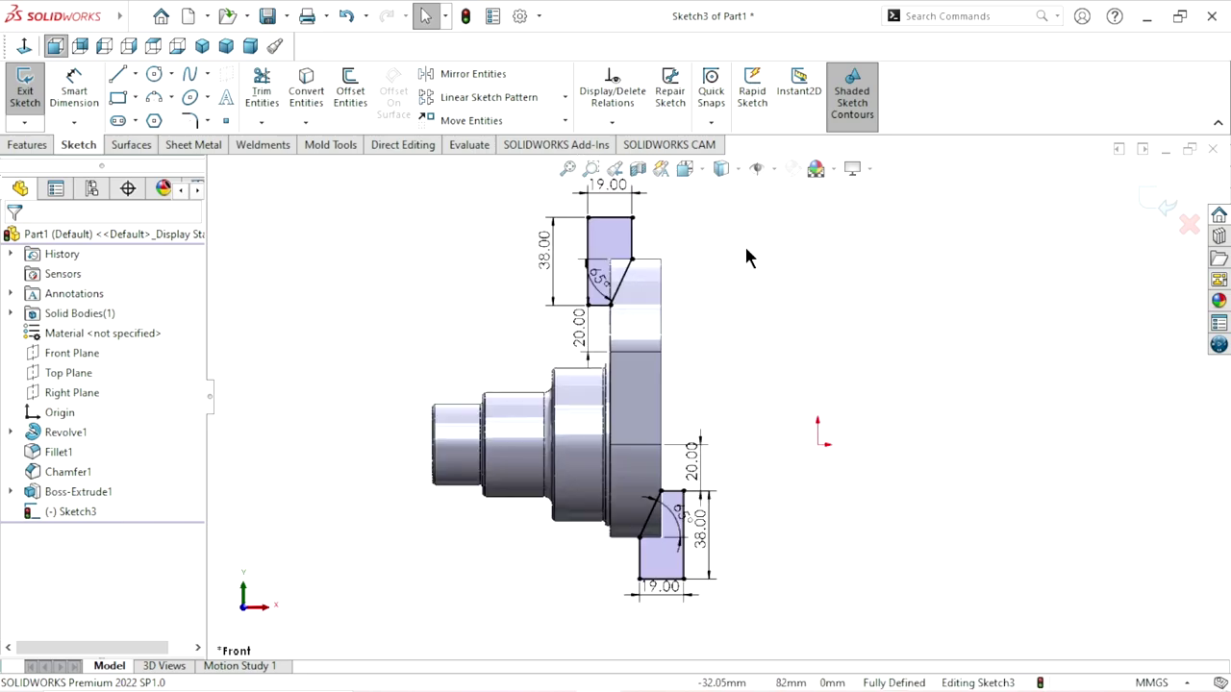
click(27, 145)
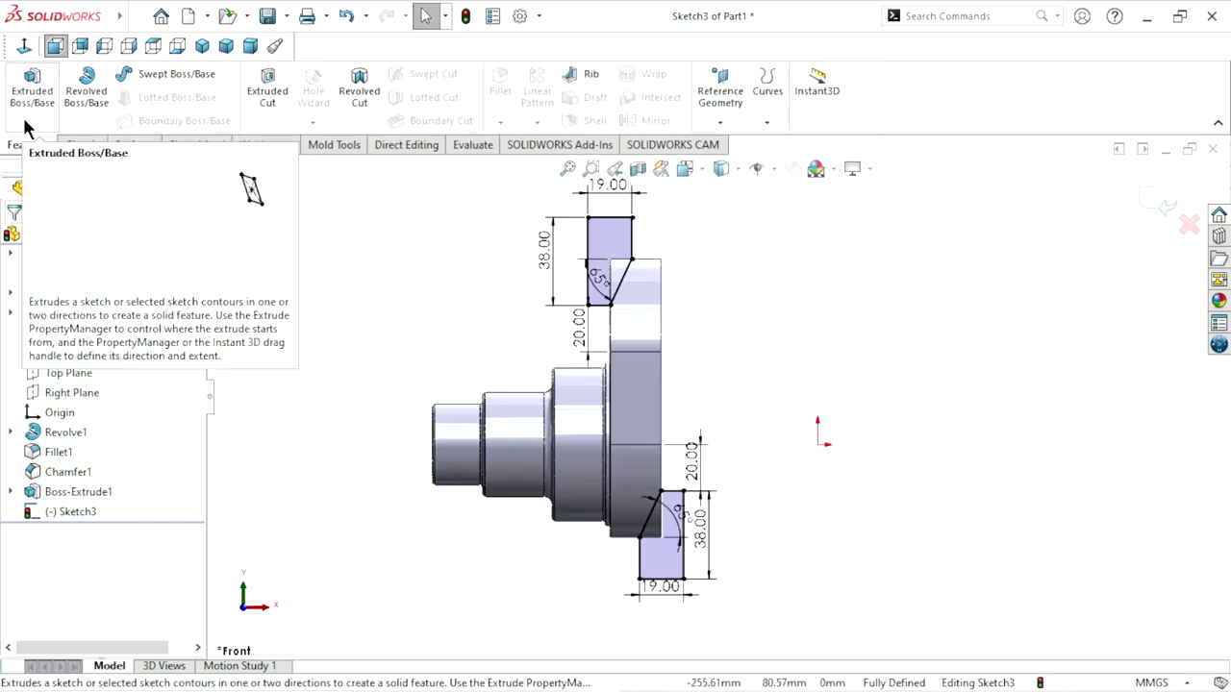
Cut Sketch3 through the web as a Mid Plane Cut-Extrude1, 222 mm deep.
click(267, 90)
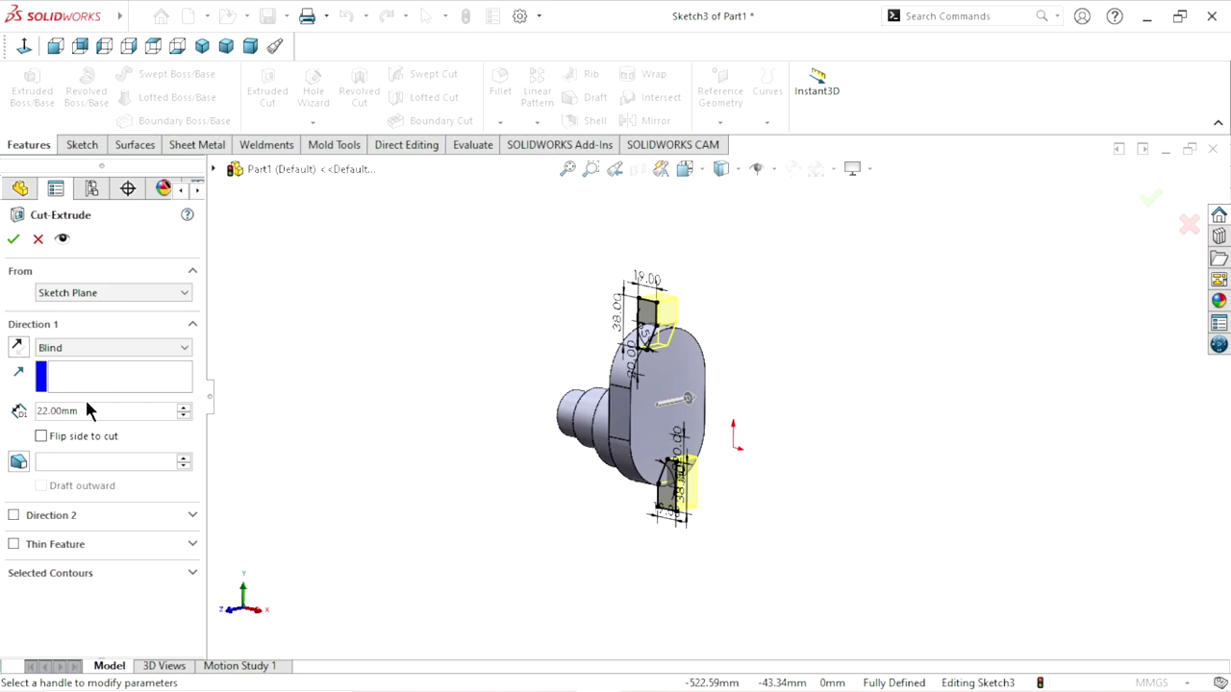
click(66, 339)
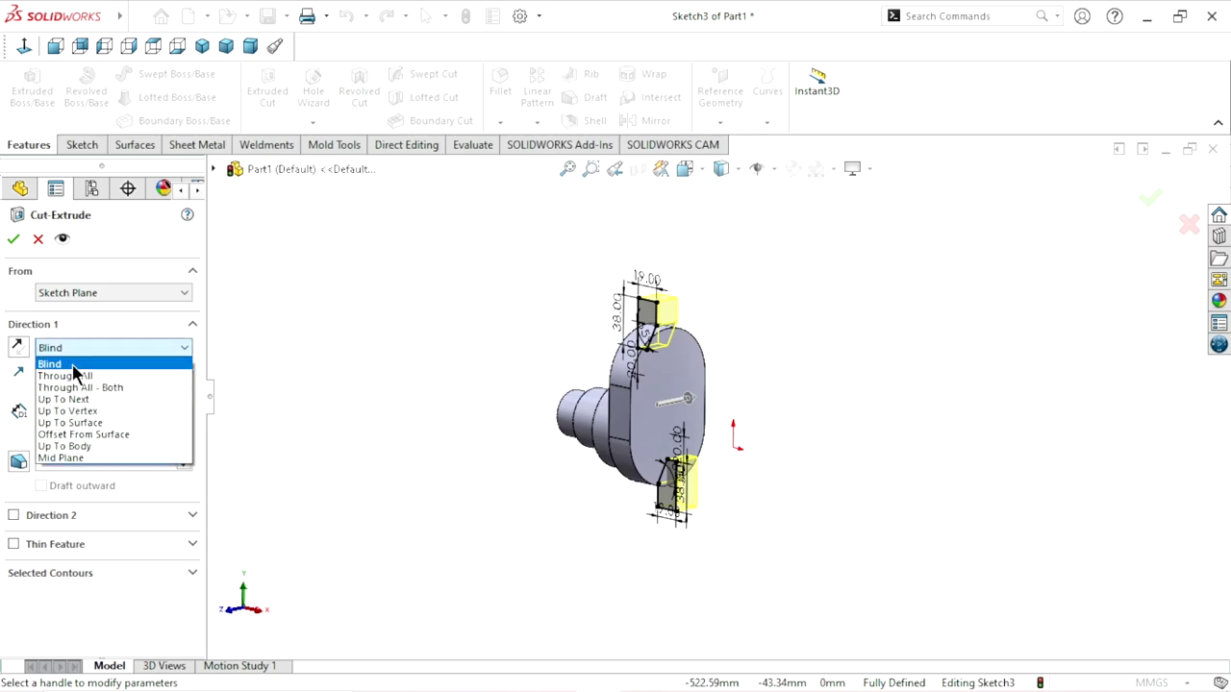
click(93, 457)
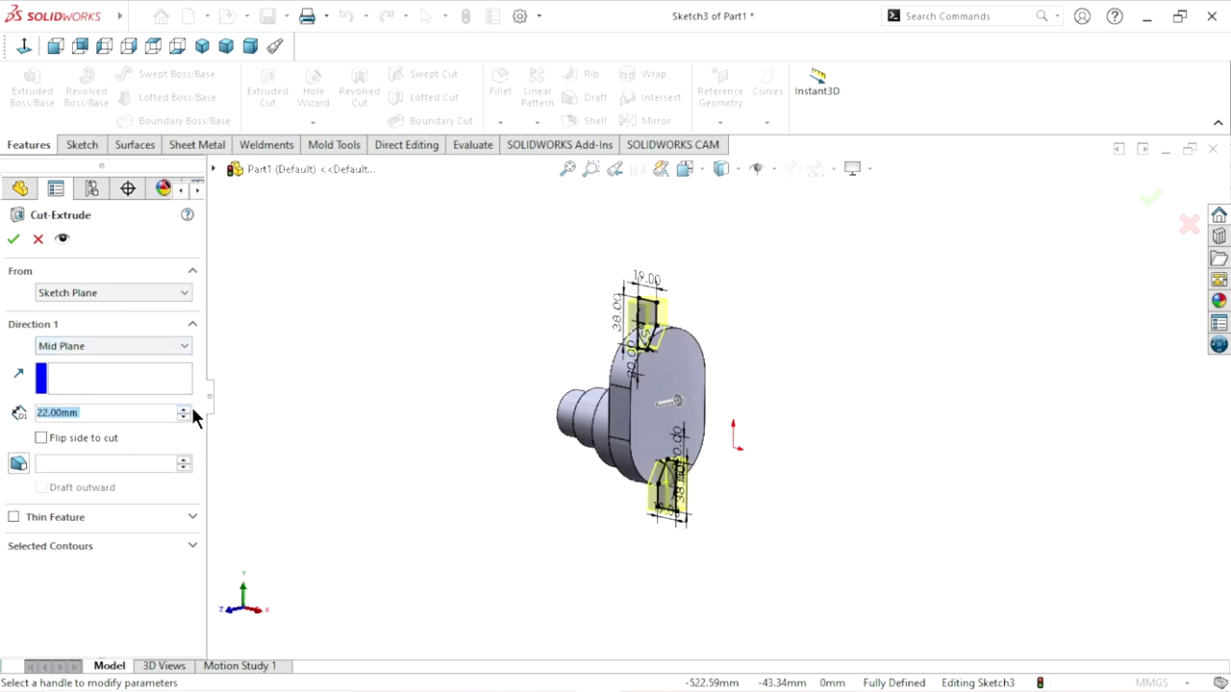
text(122)
key(Return)
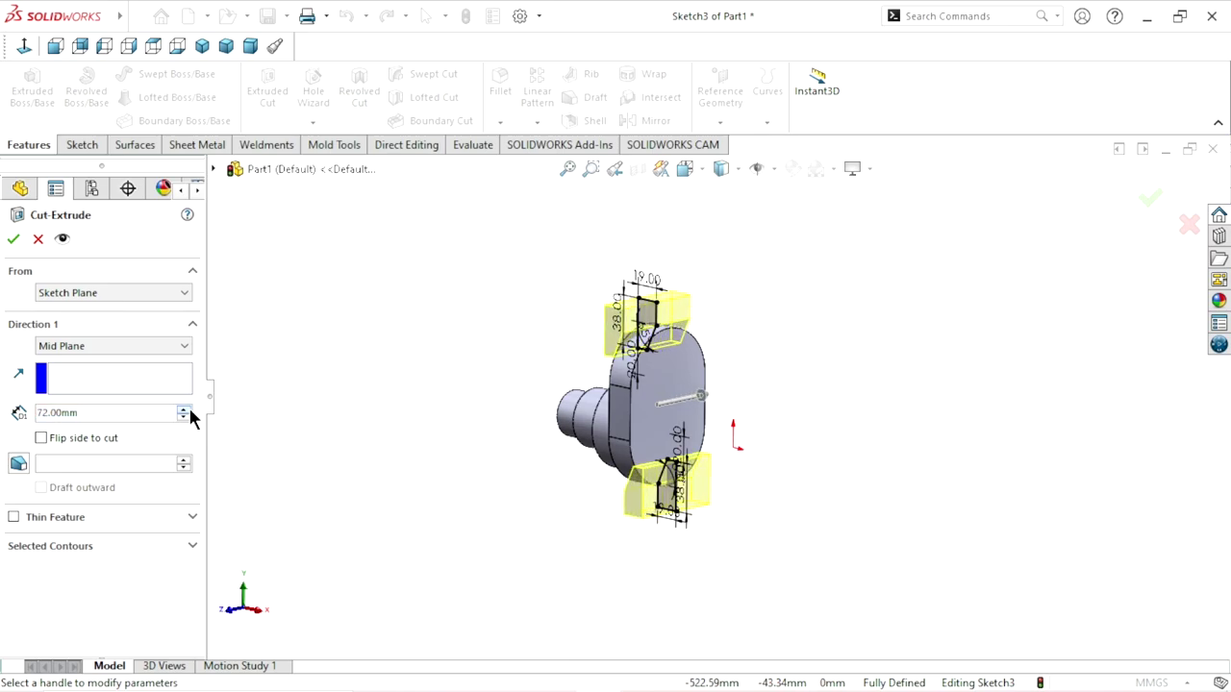
scroll(189, 411, up, 5)
scroll(189, 412, up, 5)
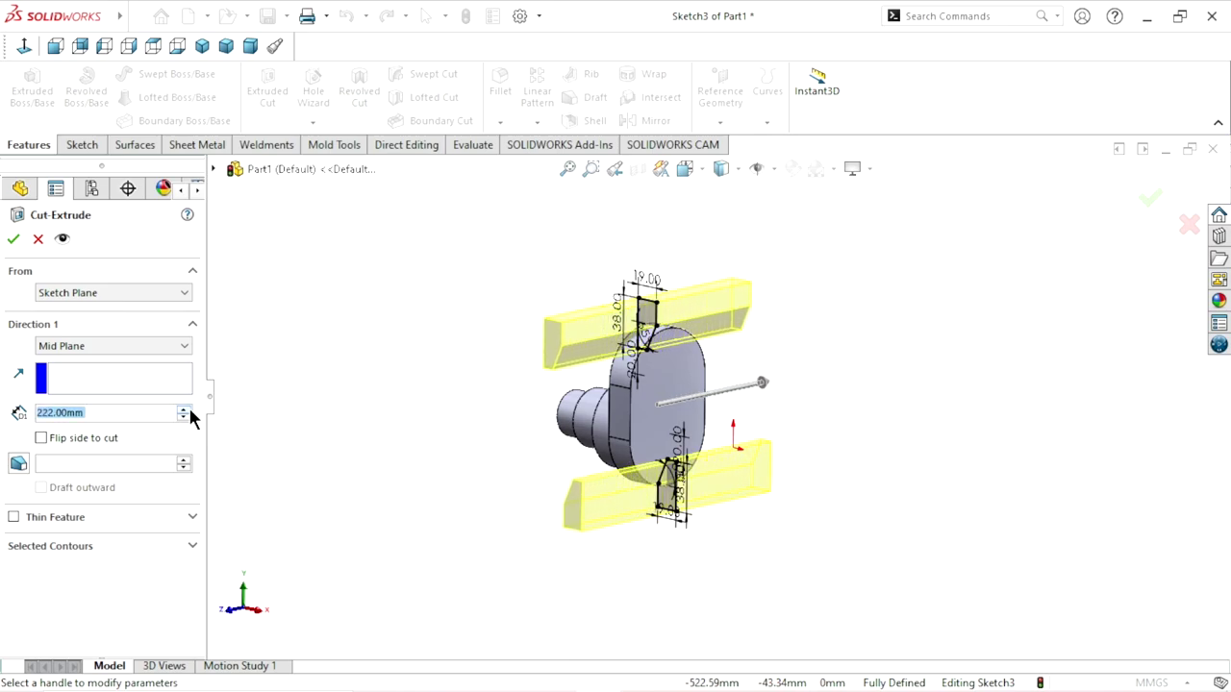
click(13, 240)
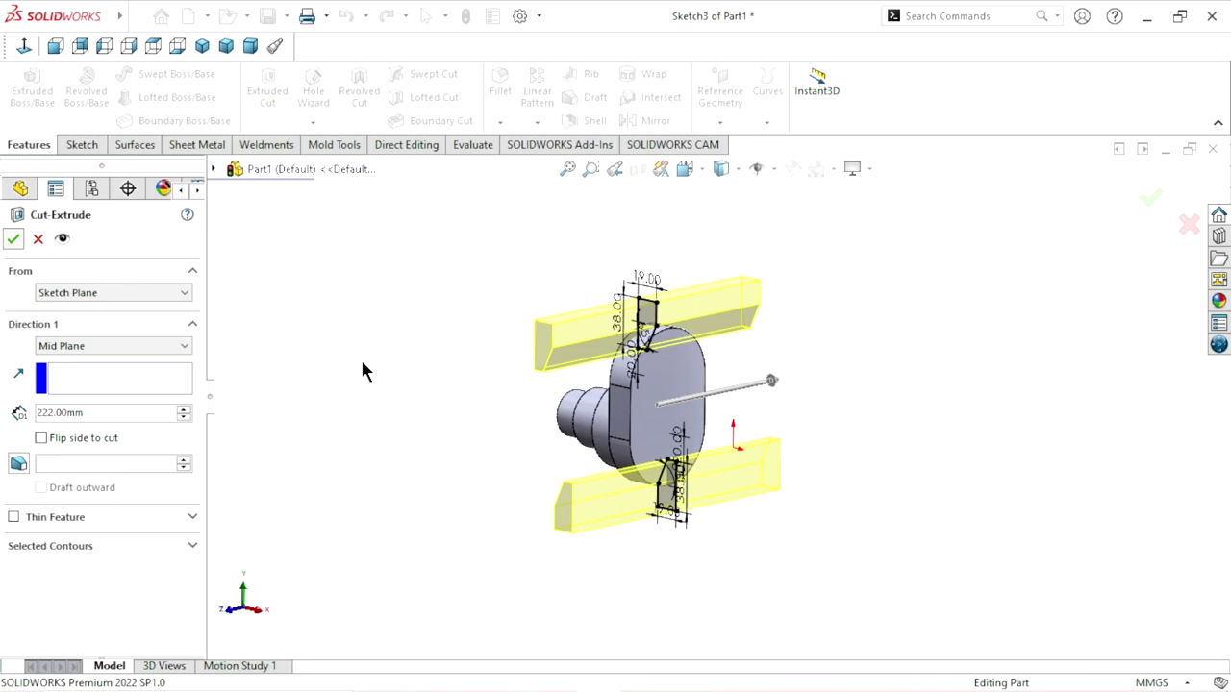
click(541, 515)
scroll(689, 426, down, 2)
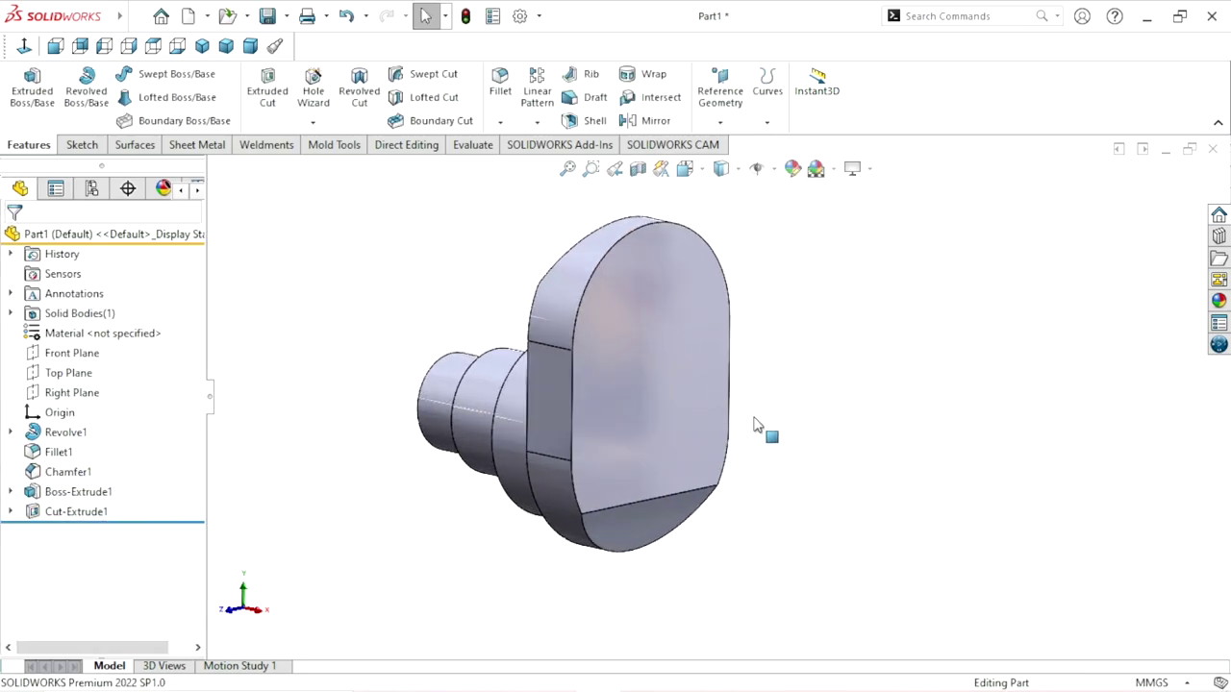
mouse_move(756, 426)
middle_down()
mouse_move(807, 388)
mouse_move(857, 387)
mouse_move(849, 441)
mouse_move(784, 404)
middle_up()
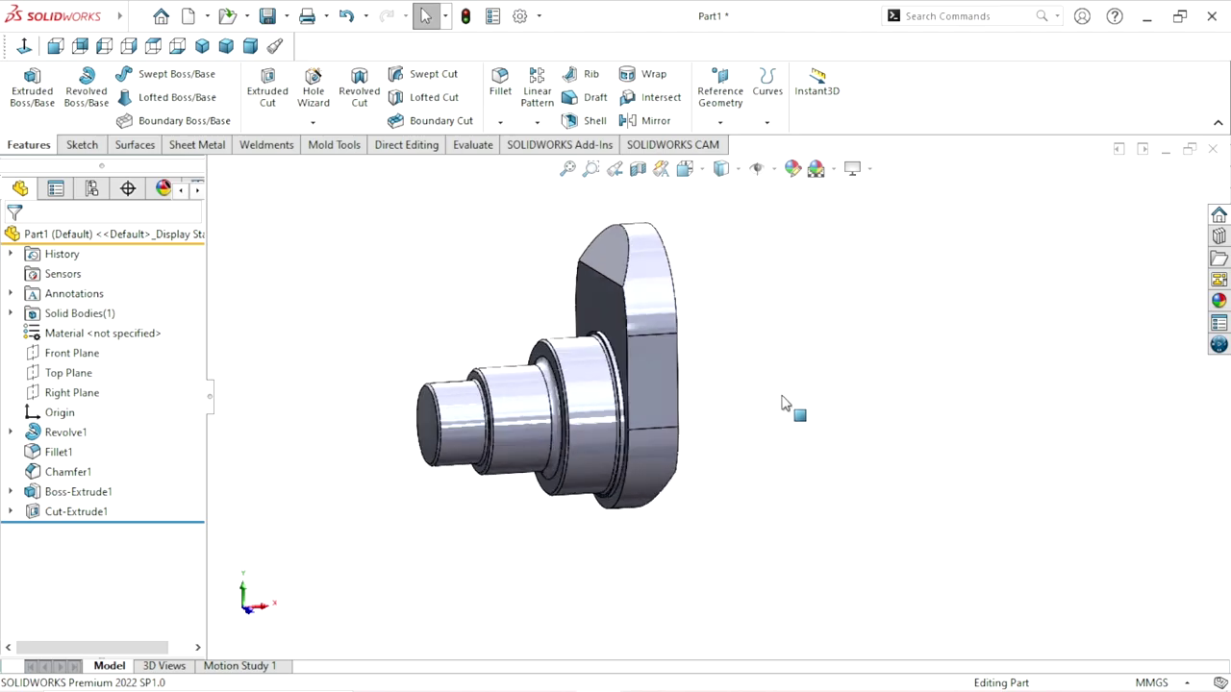
scroll(738, 434, up, 2)
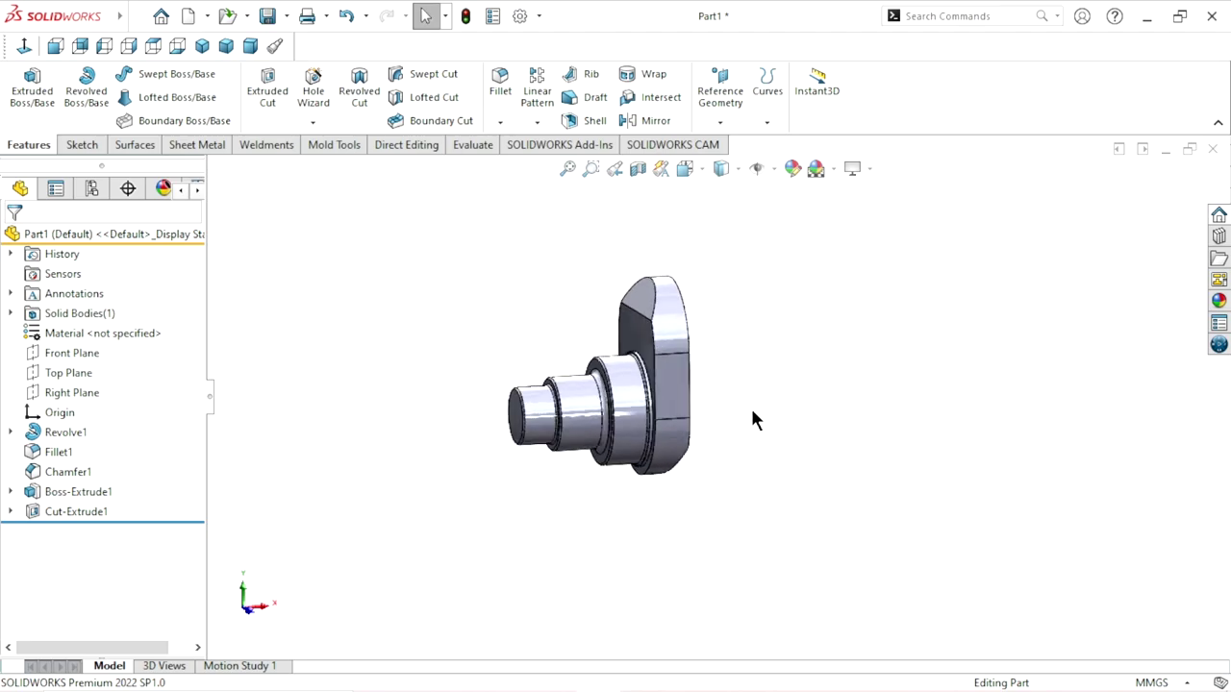
scroll(698, 363, down, 2)
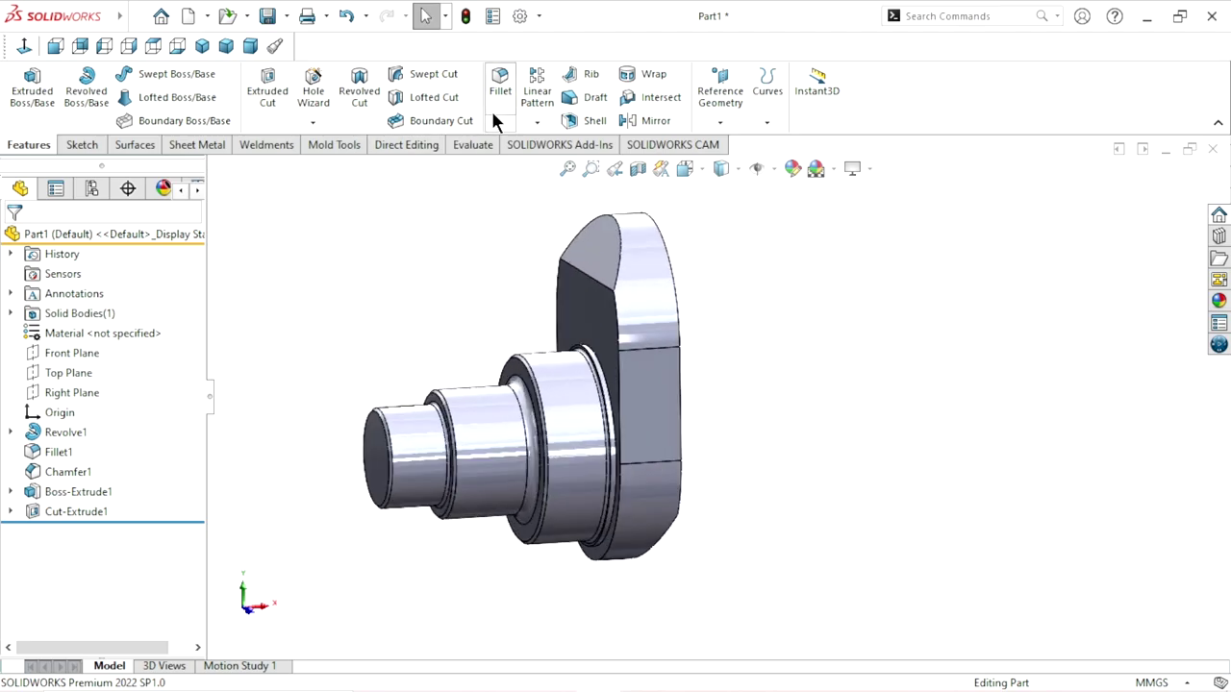
Round the web's top and bottom chamfered edges with a 30 mm fillet.
key(f)
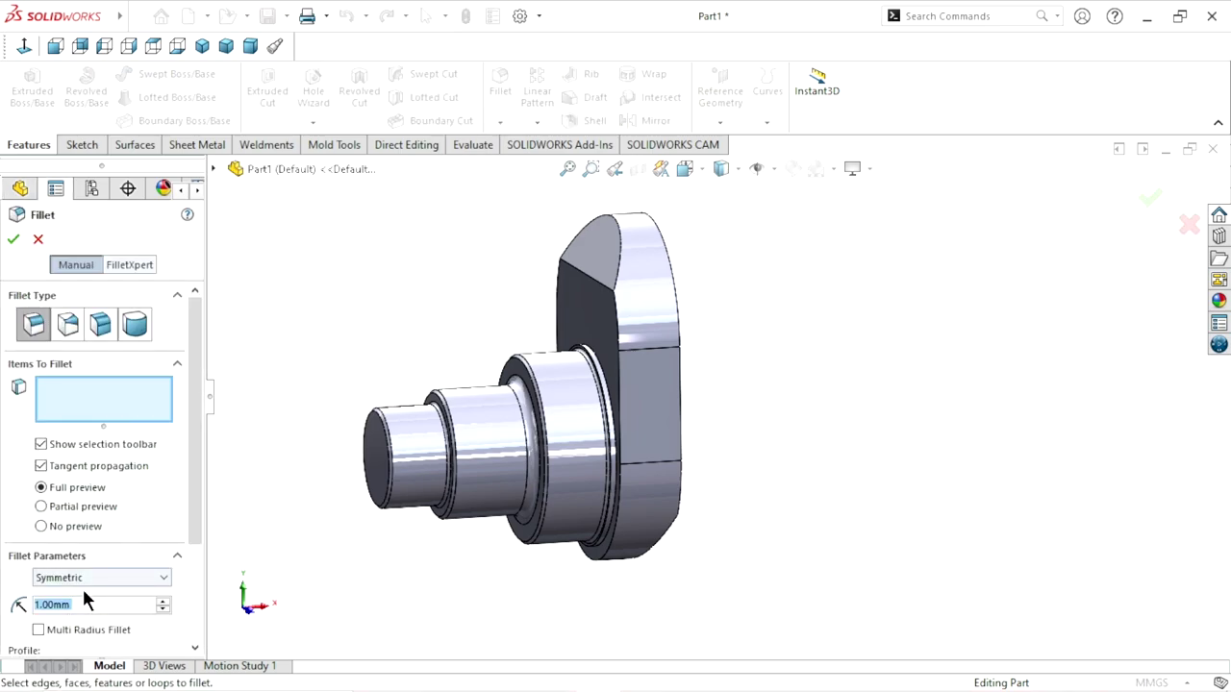
text(30)
key(Return)
click(607, 295)
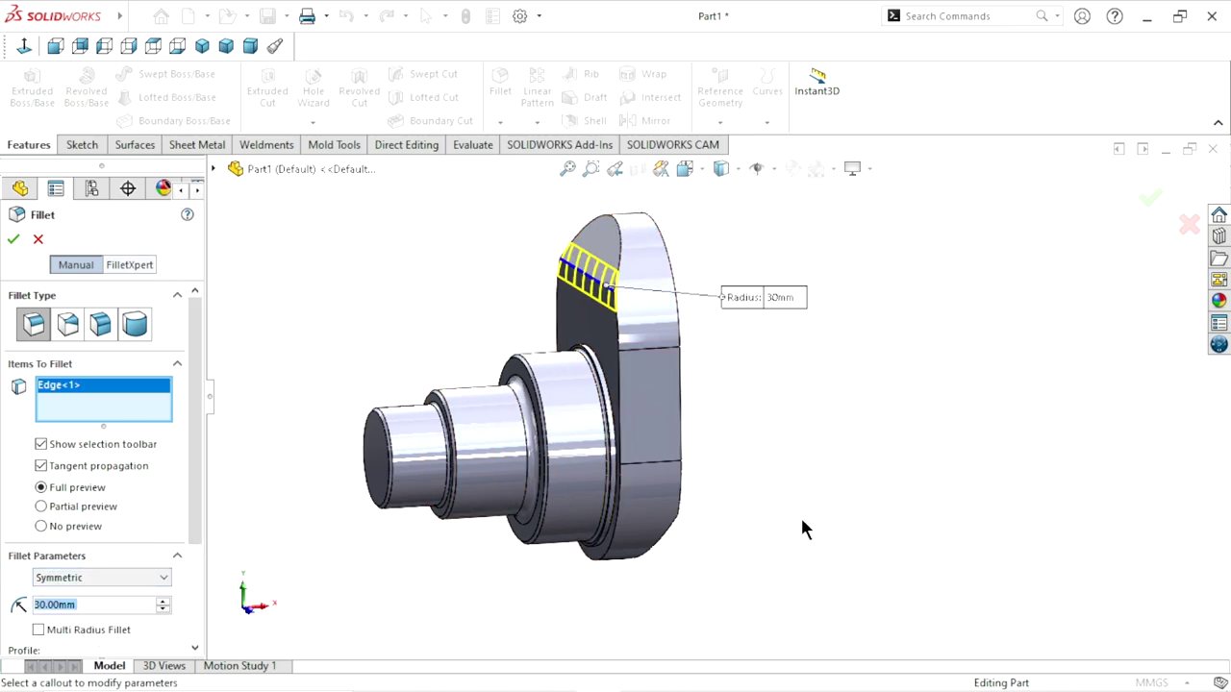
mouse_move(663, 375)
middle_down()
mouse_move(709, 454)
mouse_move(637, 477)
middle_up()
click(633, 472)
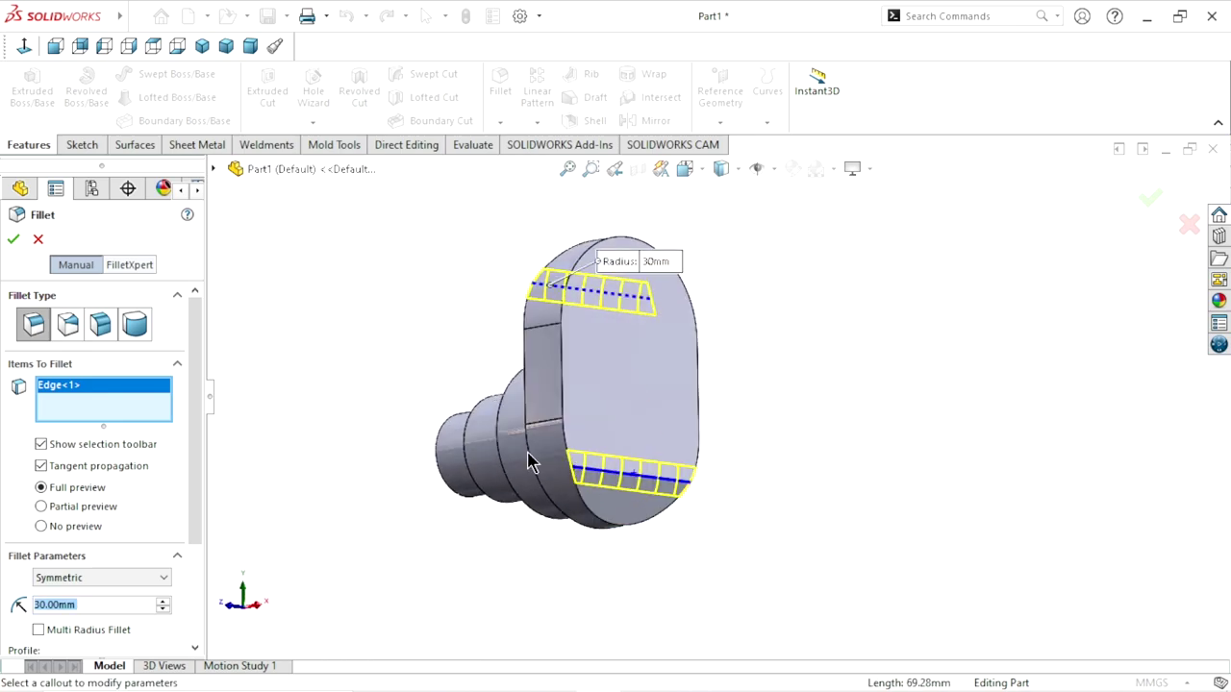
key(Return)
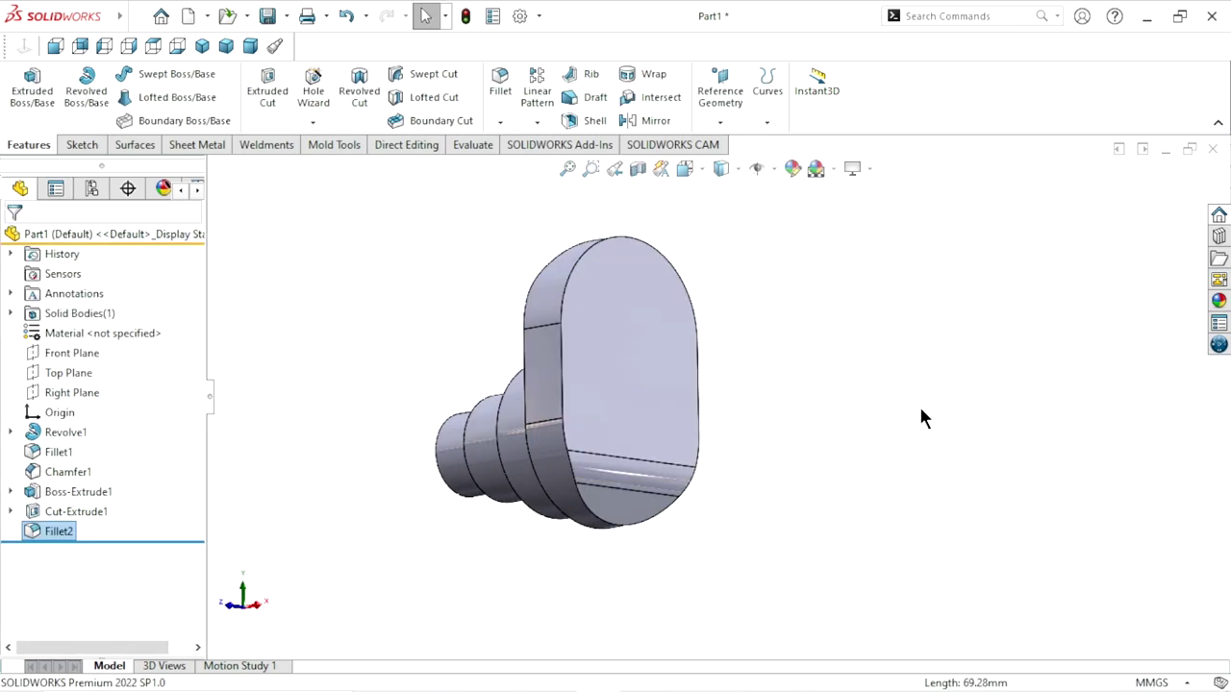
middle_drag(746, 366, 851, 472)
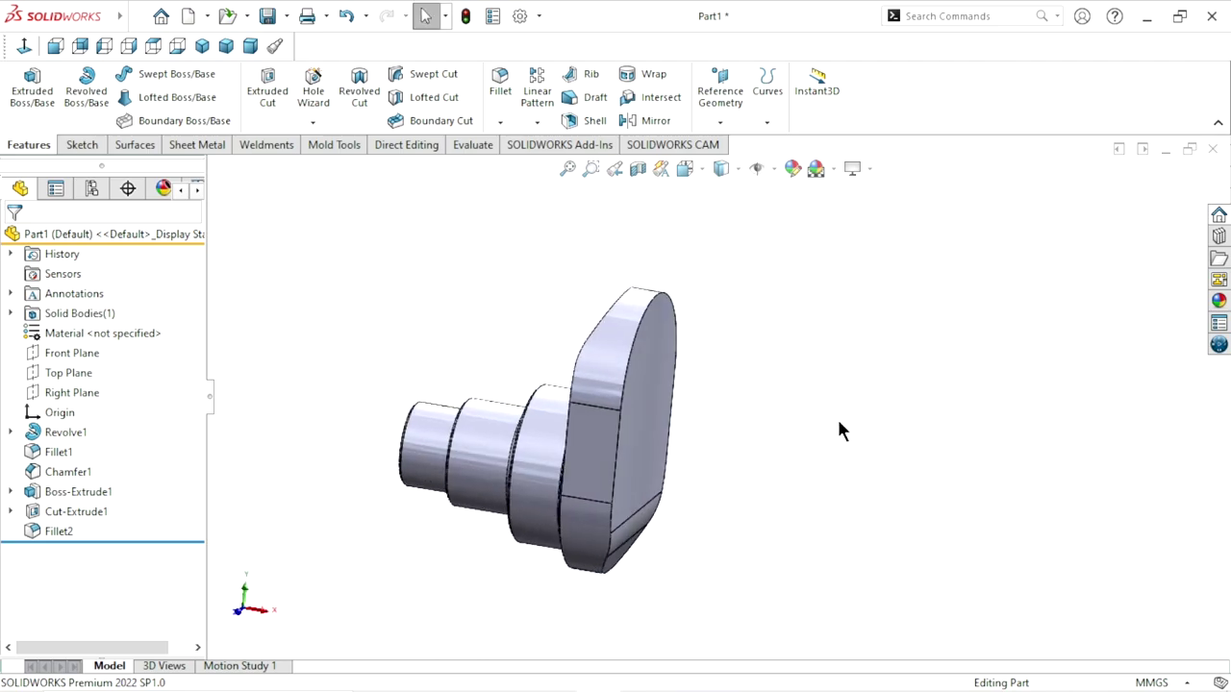
scroll(732, 432, up, 2)
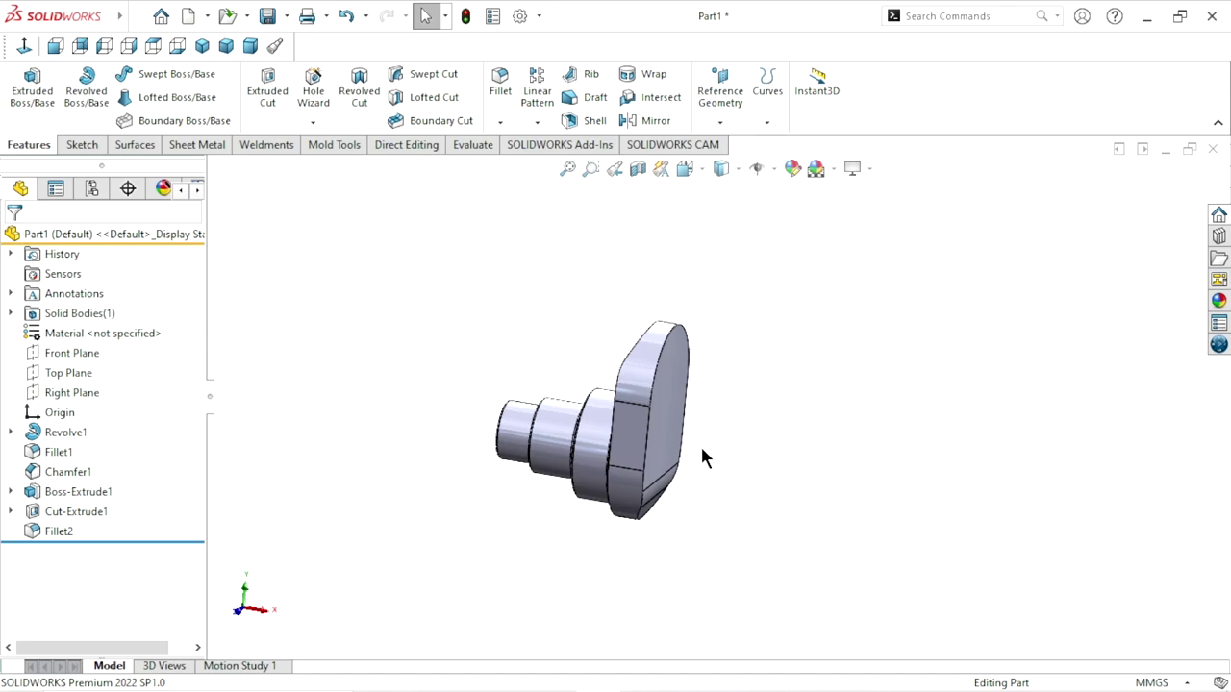
scroll(701, 450, up, 1)
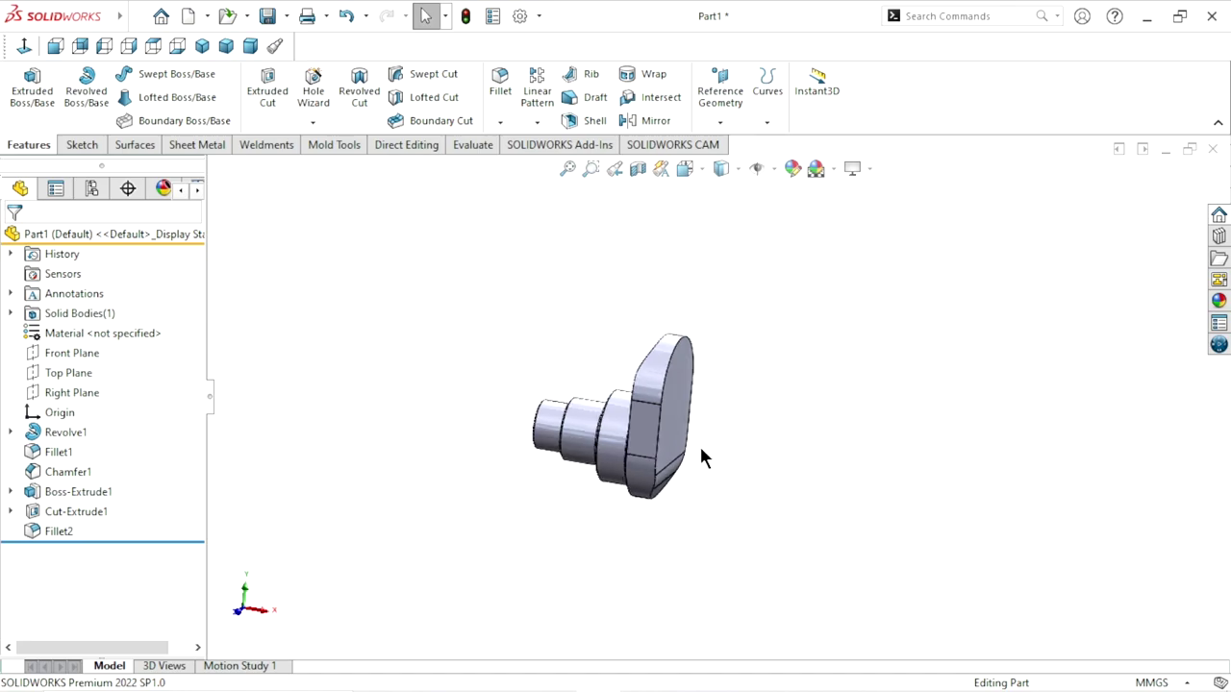
On a new Front Plane sketch, draw a horizontal line from the part's right face.
click(79, 356)
click(100, 326)
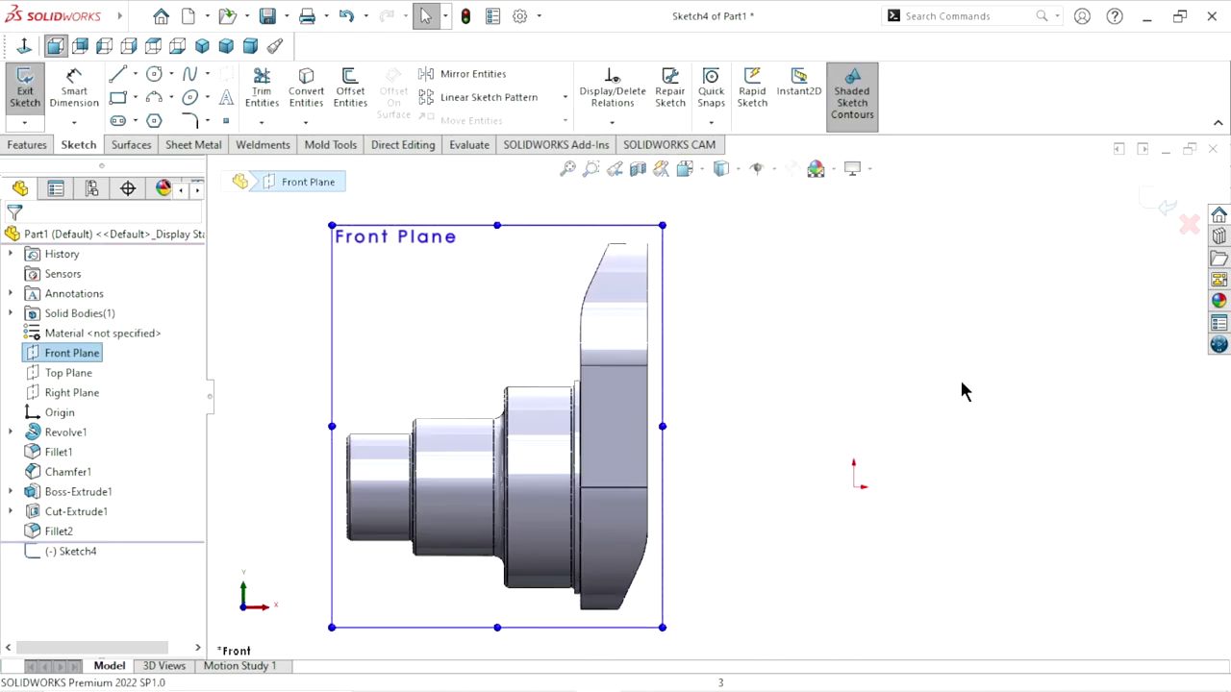
click(960, 385)
scroll(977, 412, down, 2)
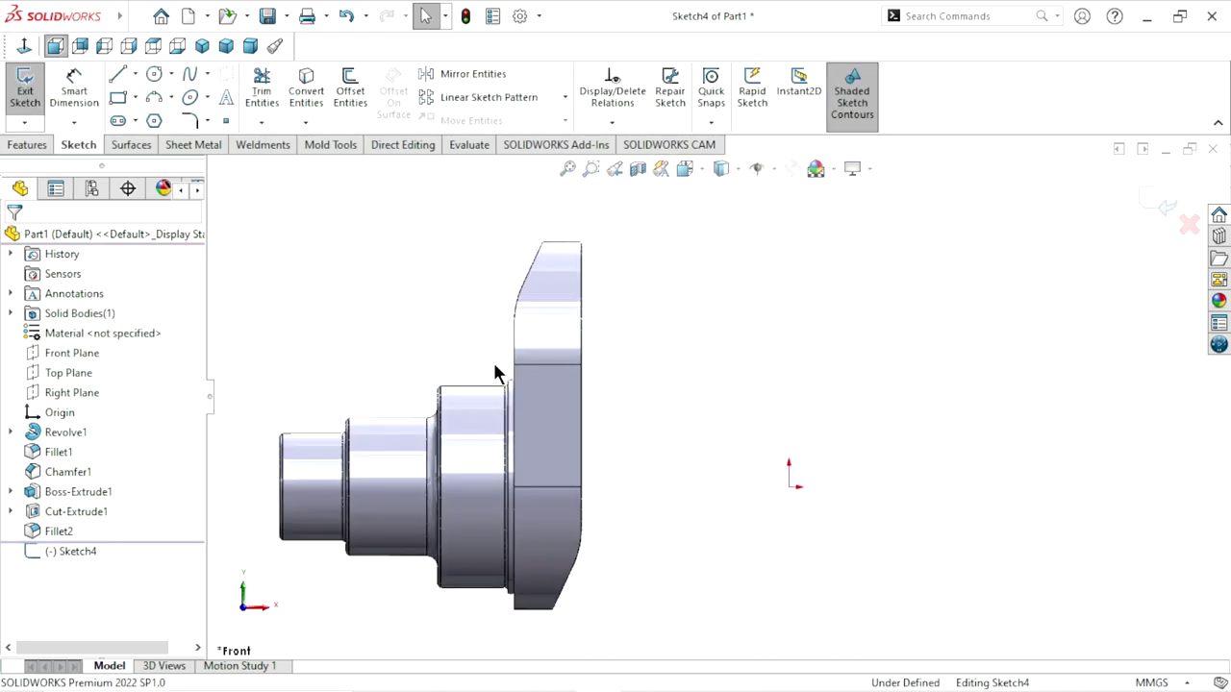
click(116, 75)
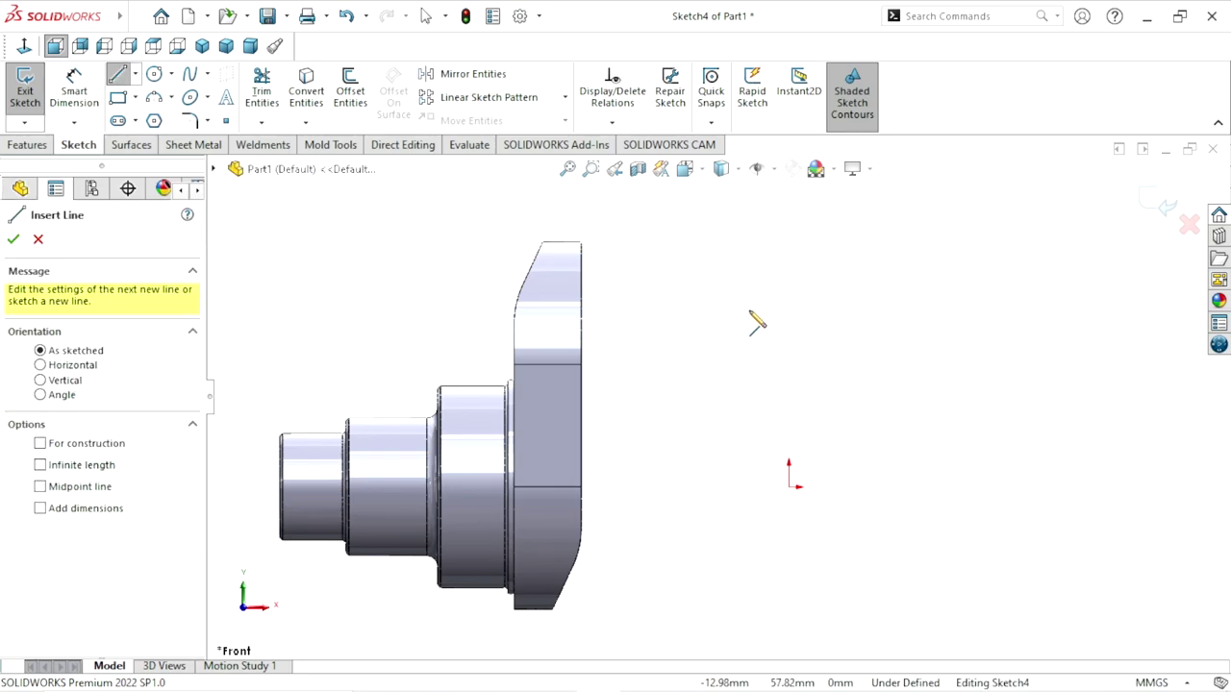
click(582, 350)
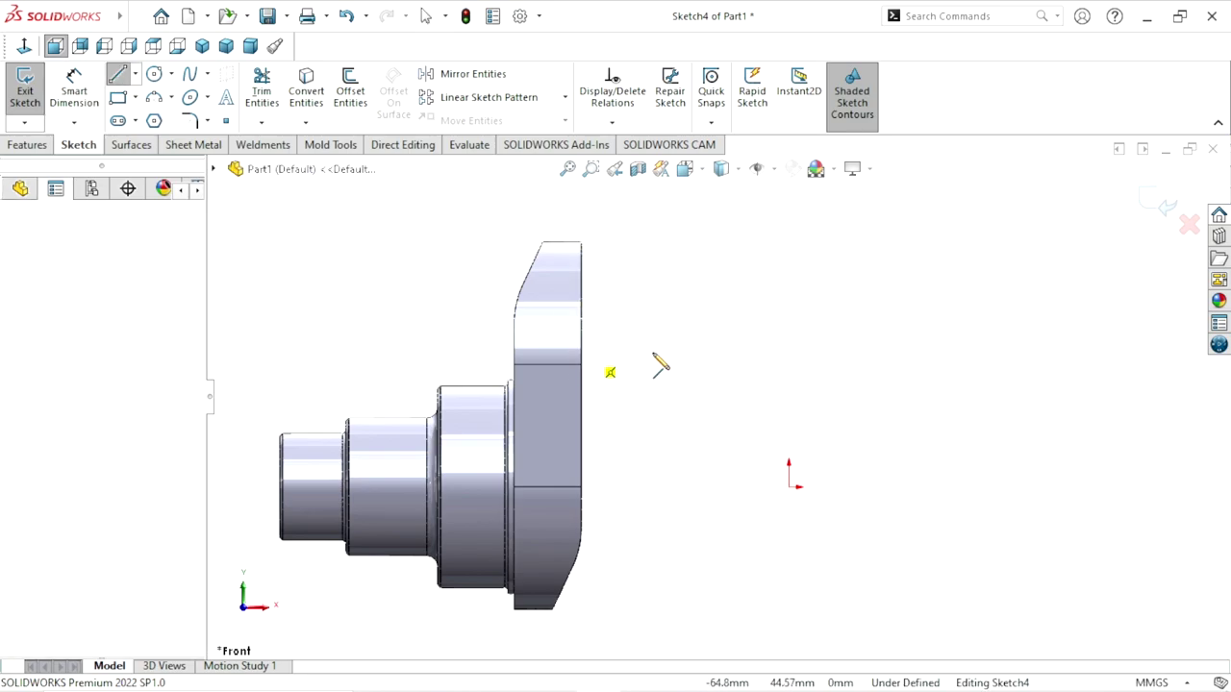
click(752, 349)
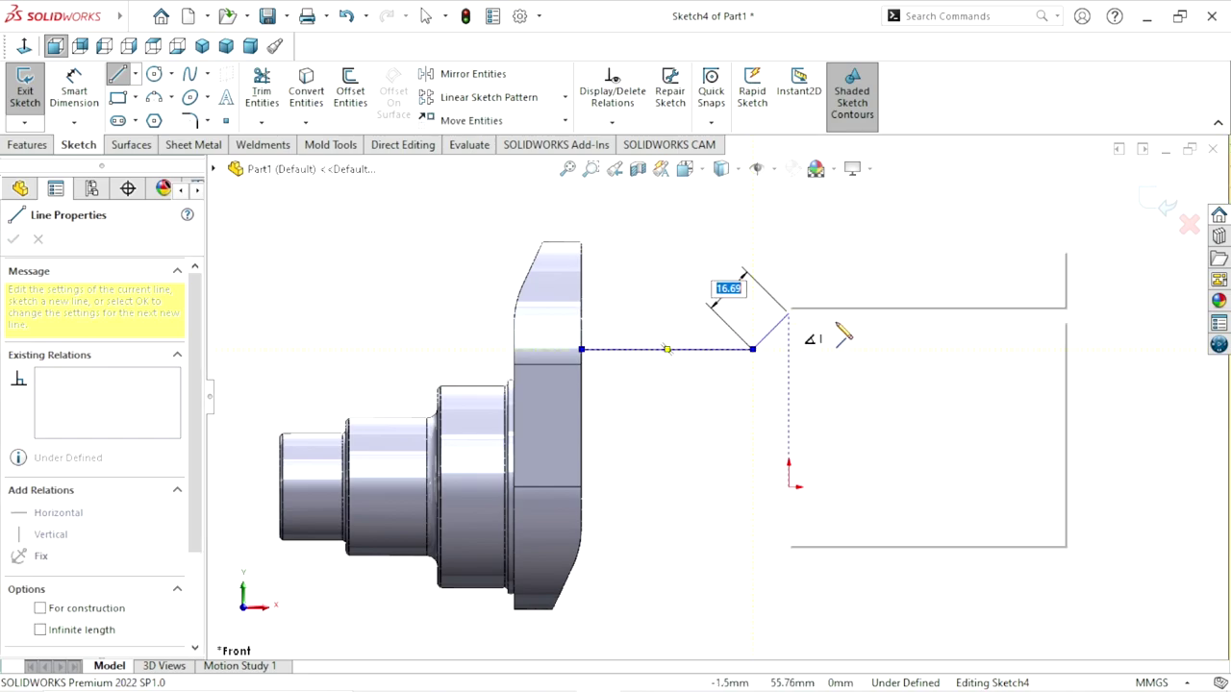
right_click(786, 320)
click(828, 331)
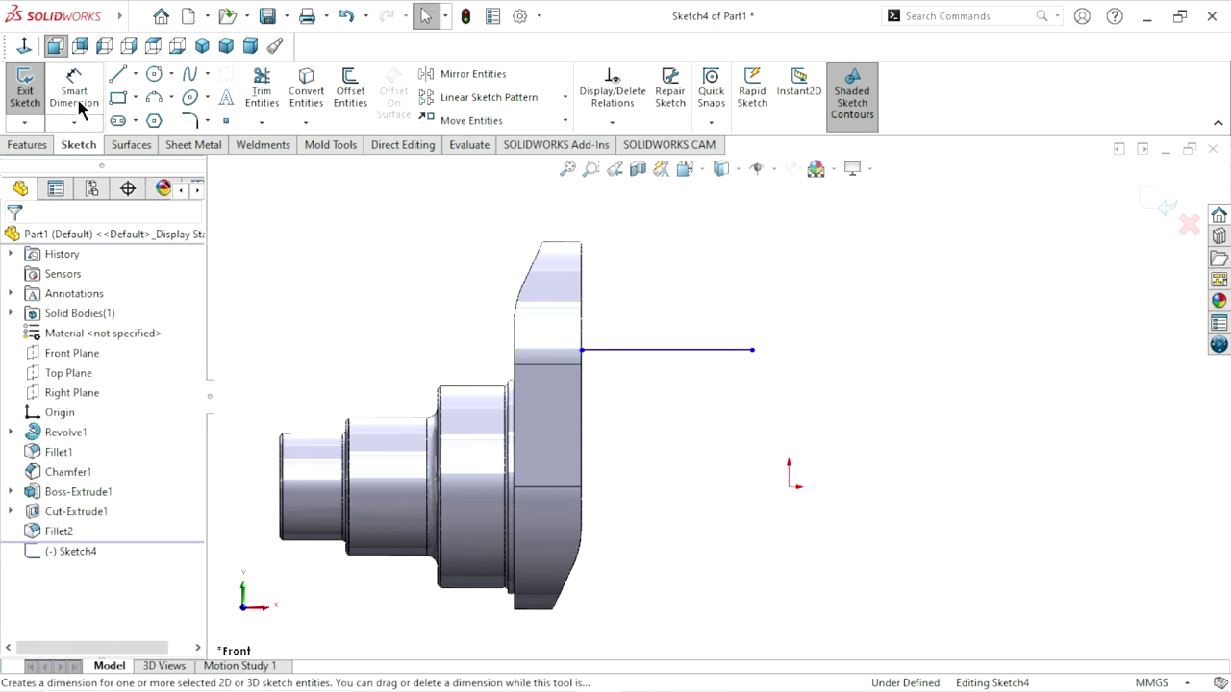
Make the line construction geometry and dimension its length to 37.00 mm.
click(659, 350)
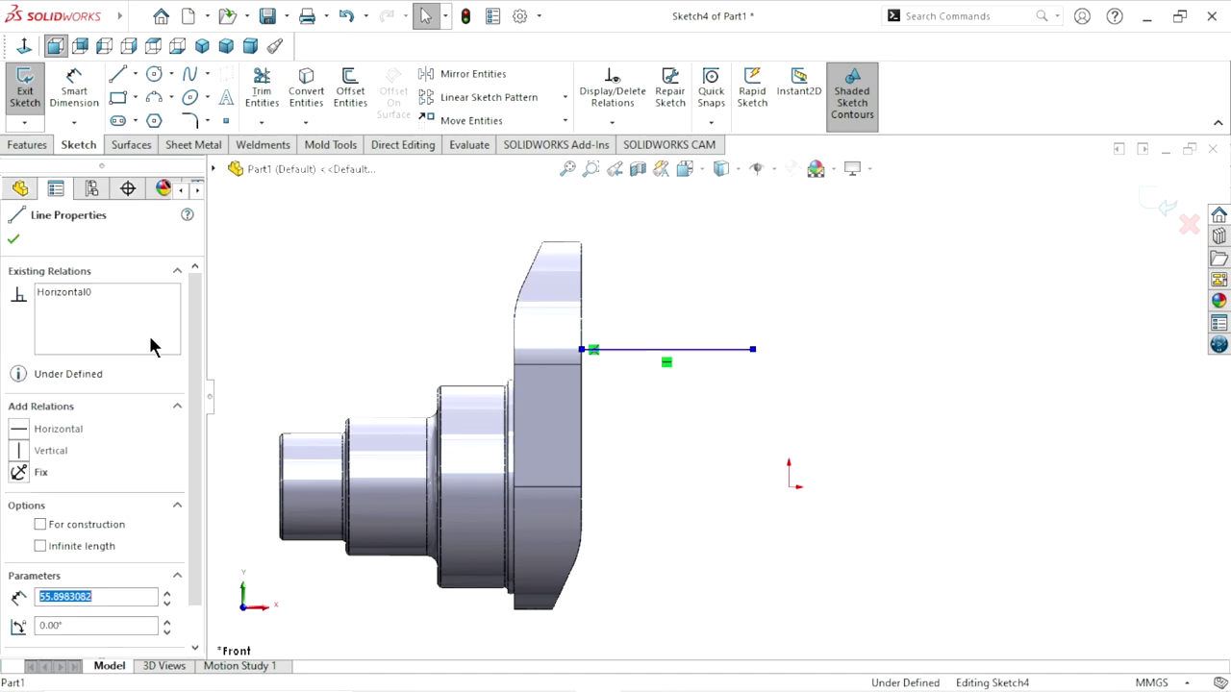
click(40, 525)
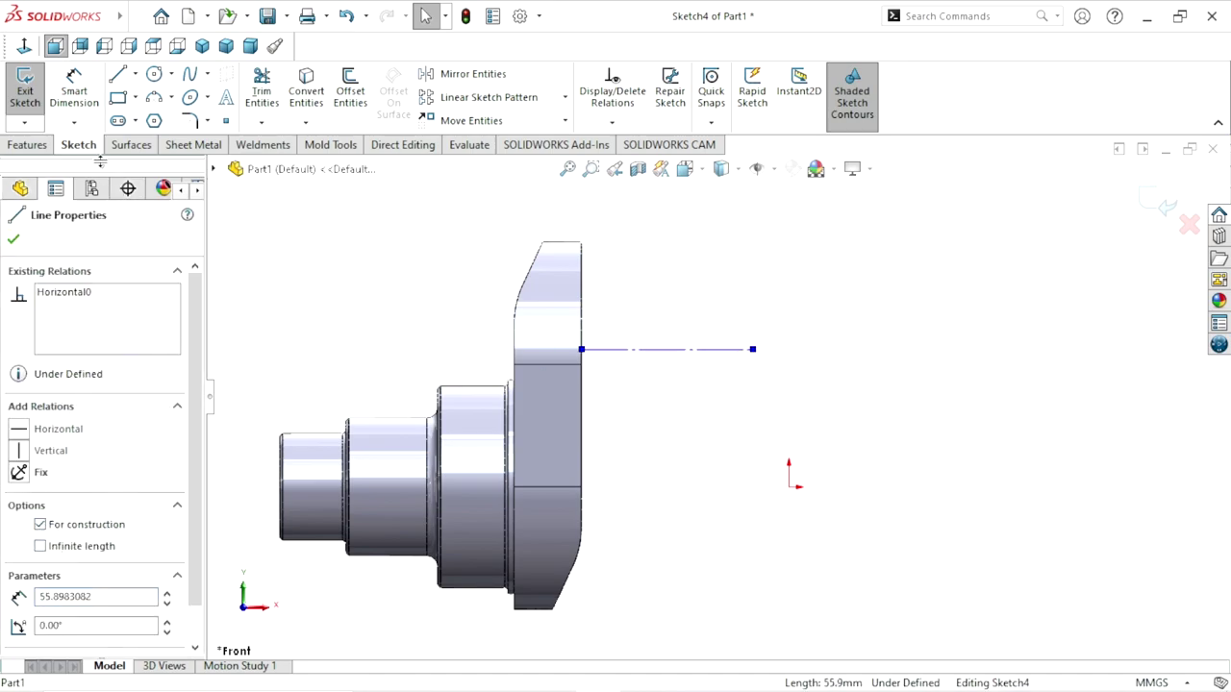
click(76, 104)
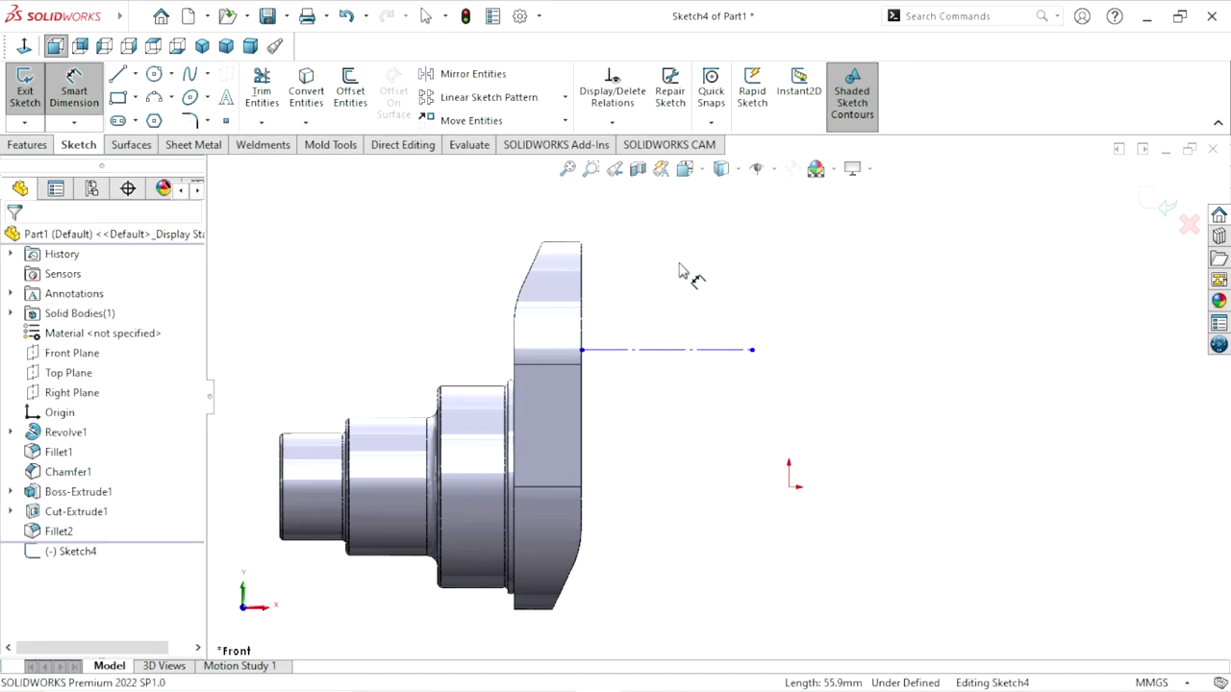
click(670, 350)
click(675, 225)
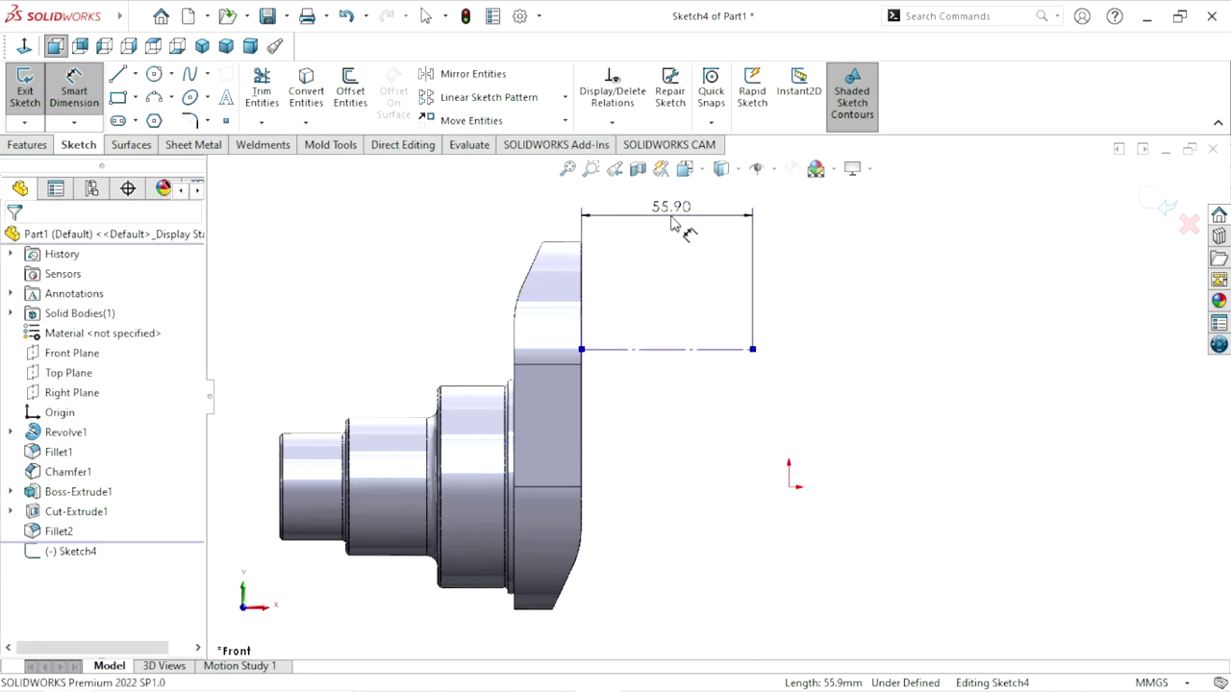
click(673, 224)
text(3)
key(BackSpace)
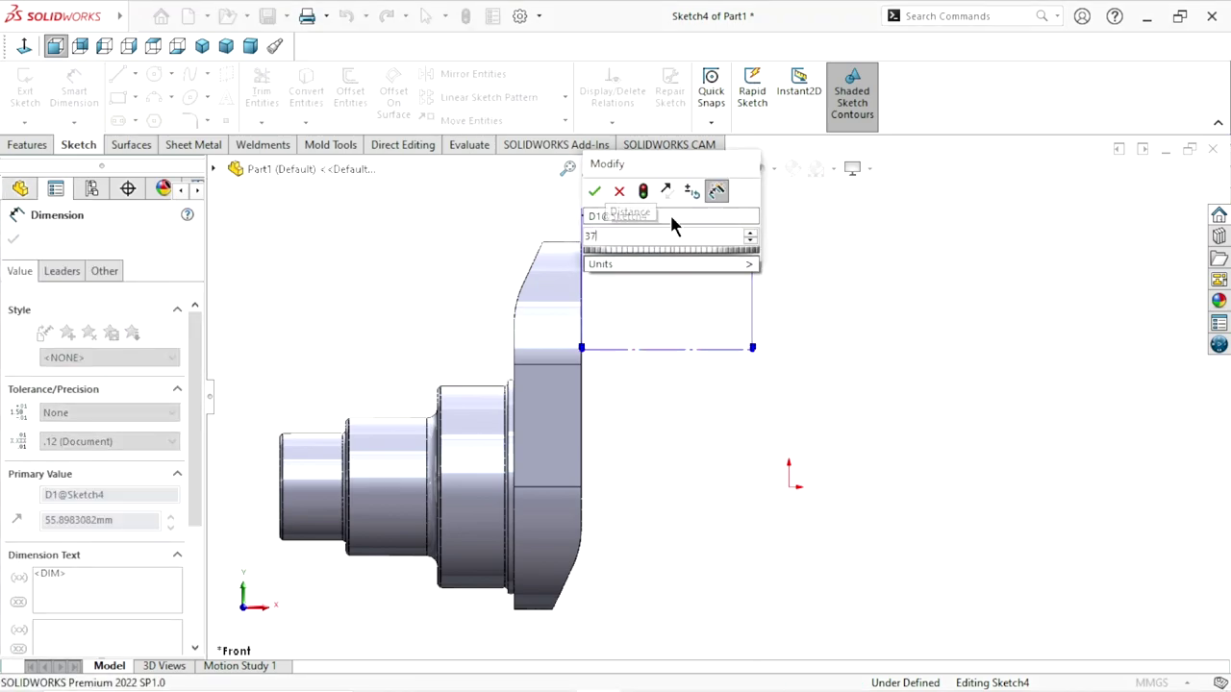
click(593, 191)
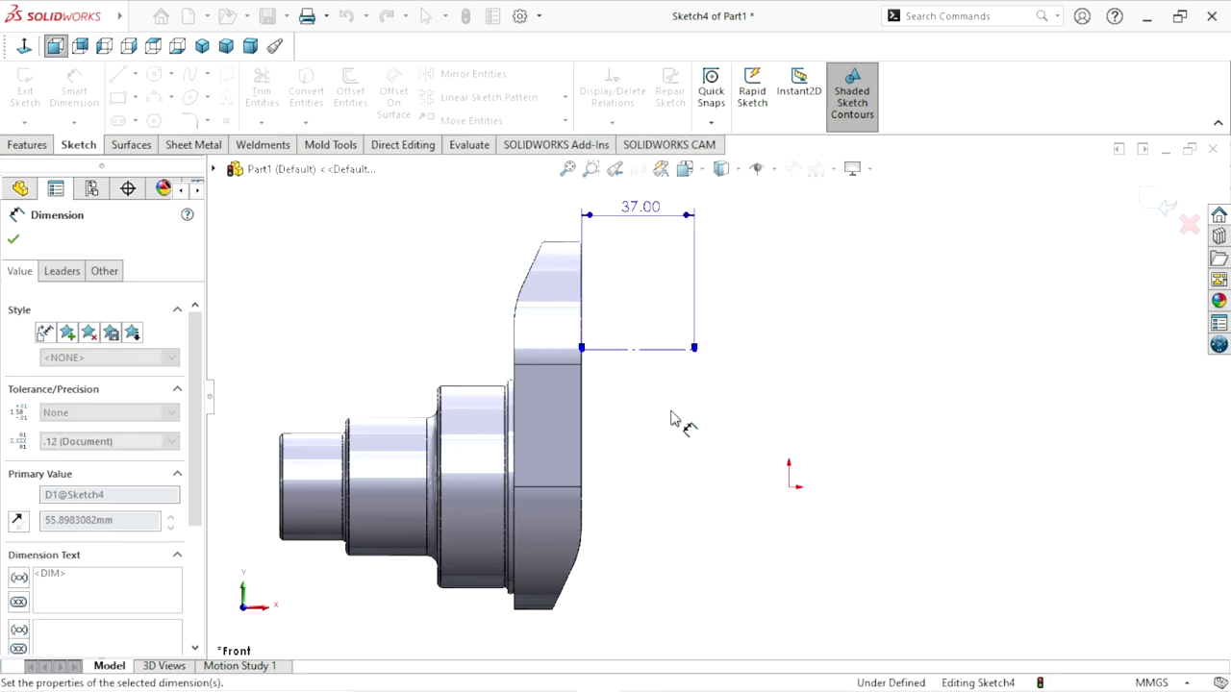
scroll(678, 418, up, 2)
scroll(796, 322, down, 1)
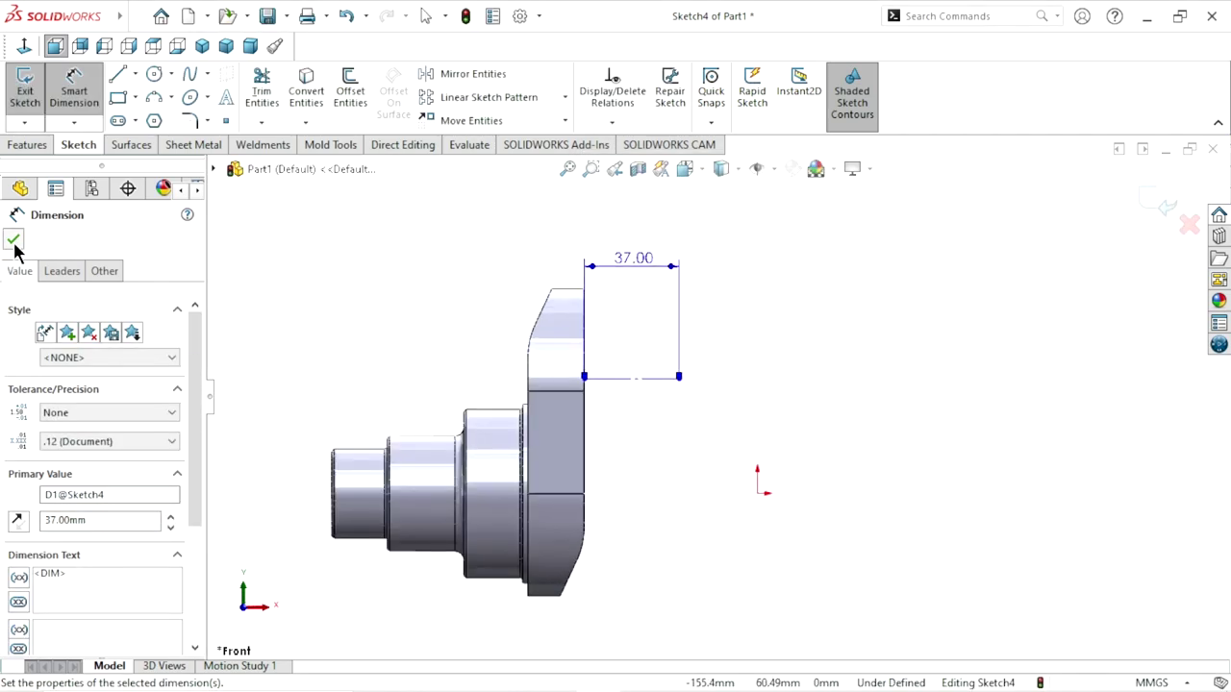
click(14, 240)
scroll(720, 412, up, 1)
scroll(784, 387, down, 1)
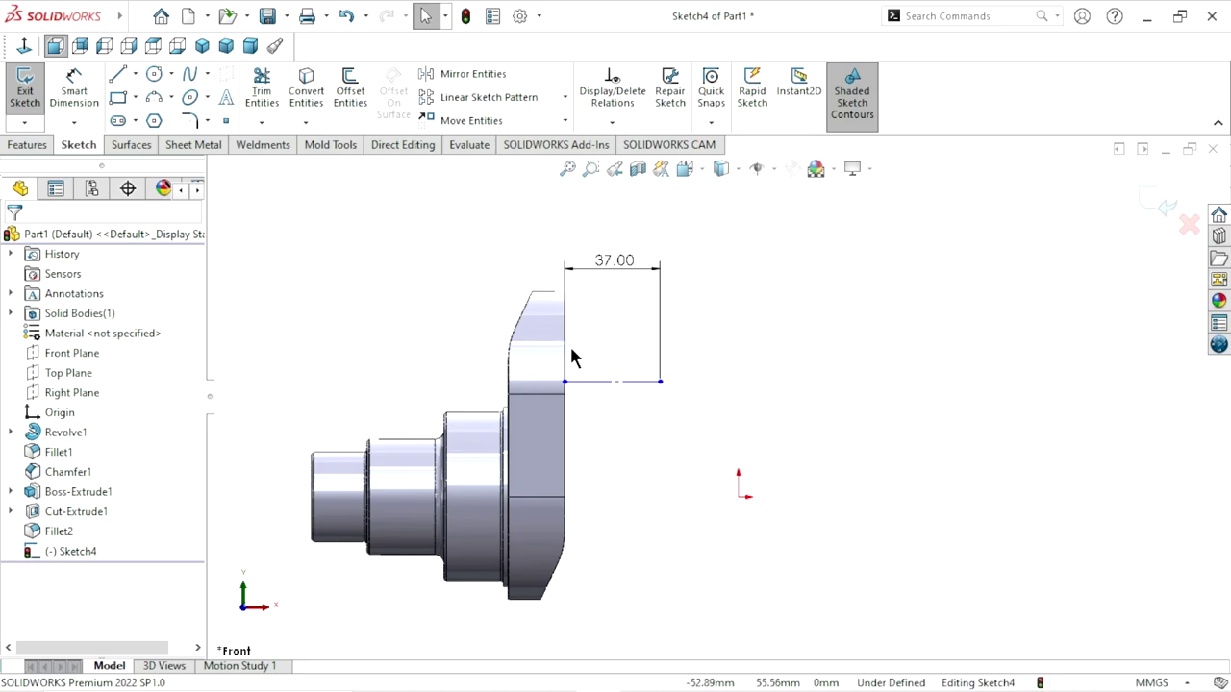
click(118, 76)
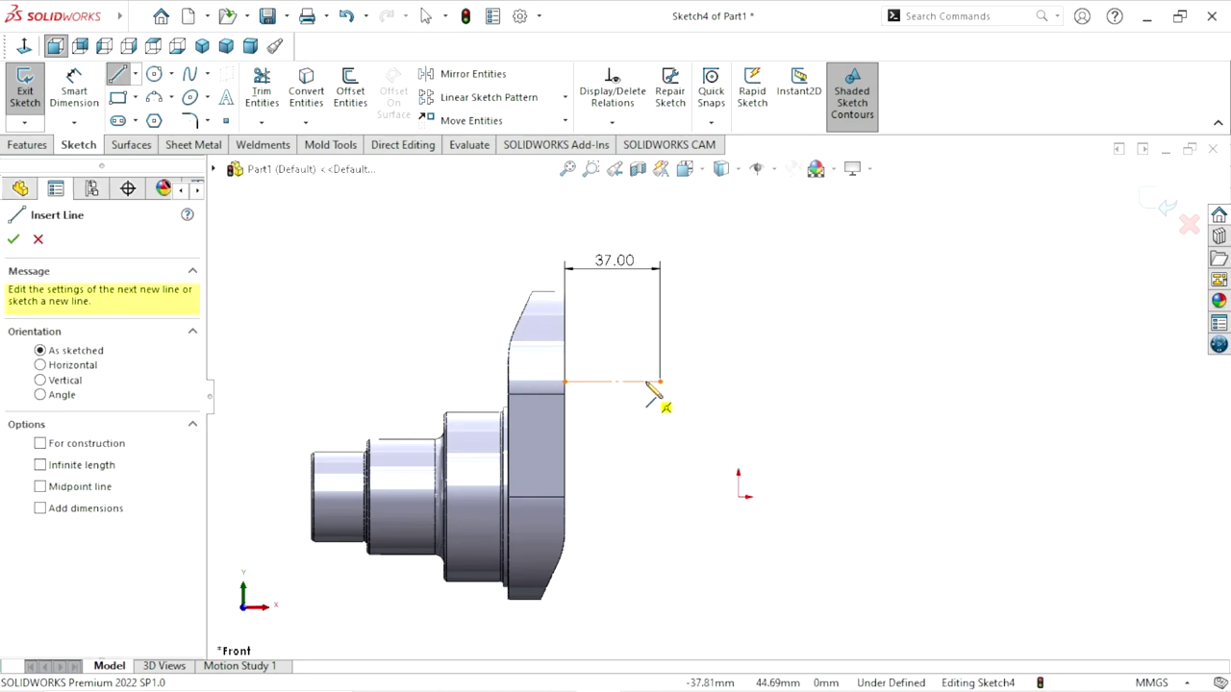
Dimension the construction line 50.00 mm above the origin.
click(75, 87)
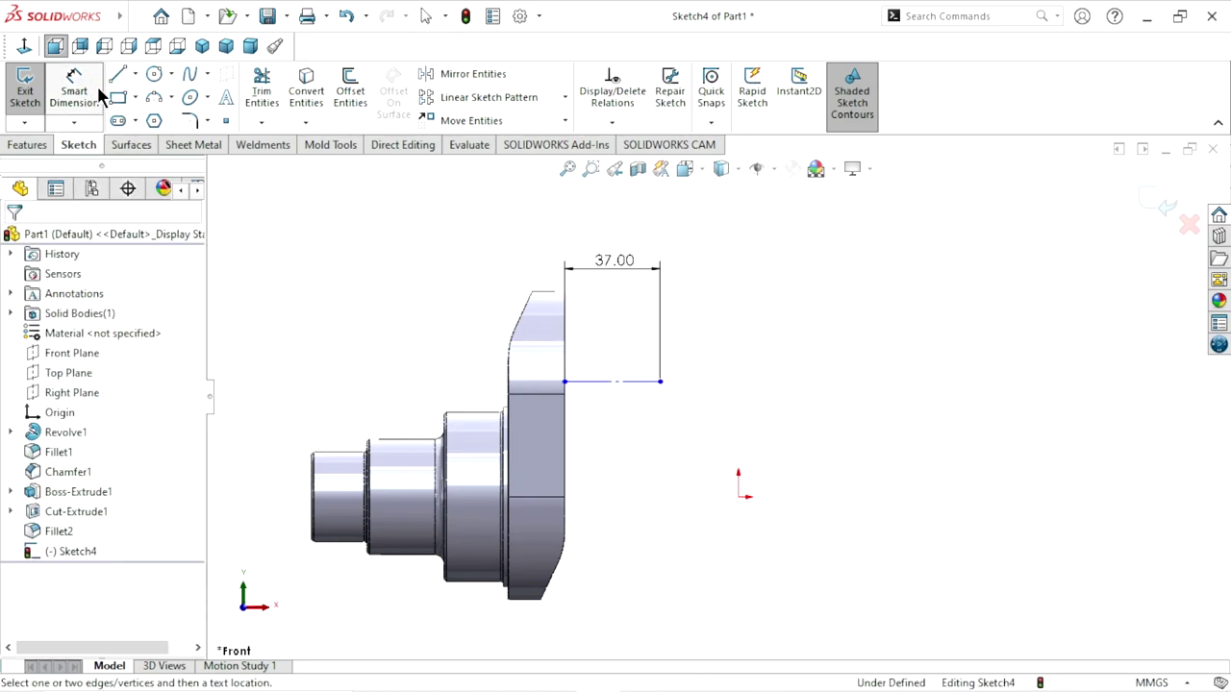
click(742, 506)
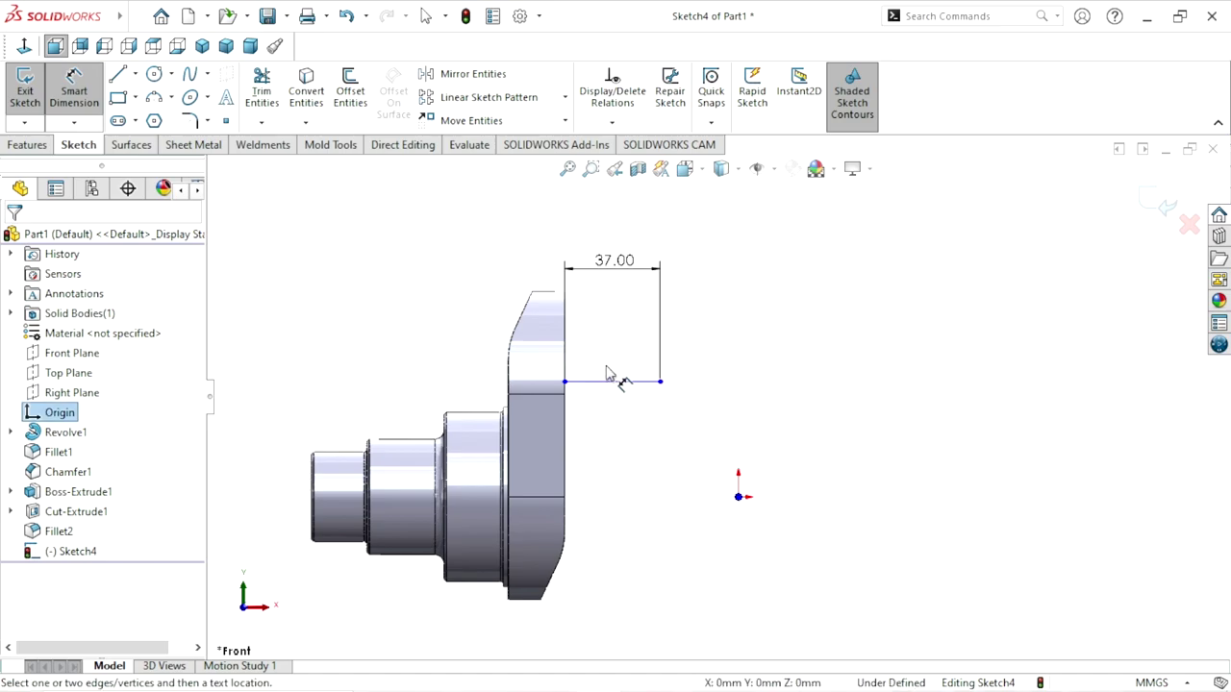
click(609, 383)
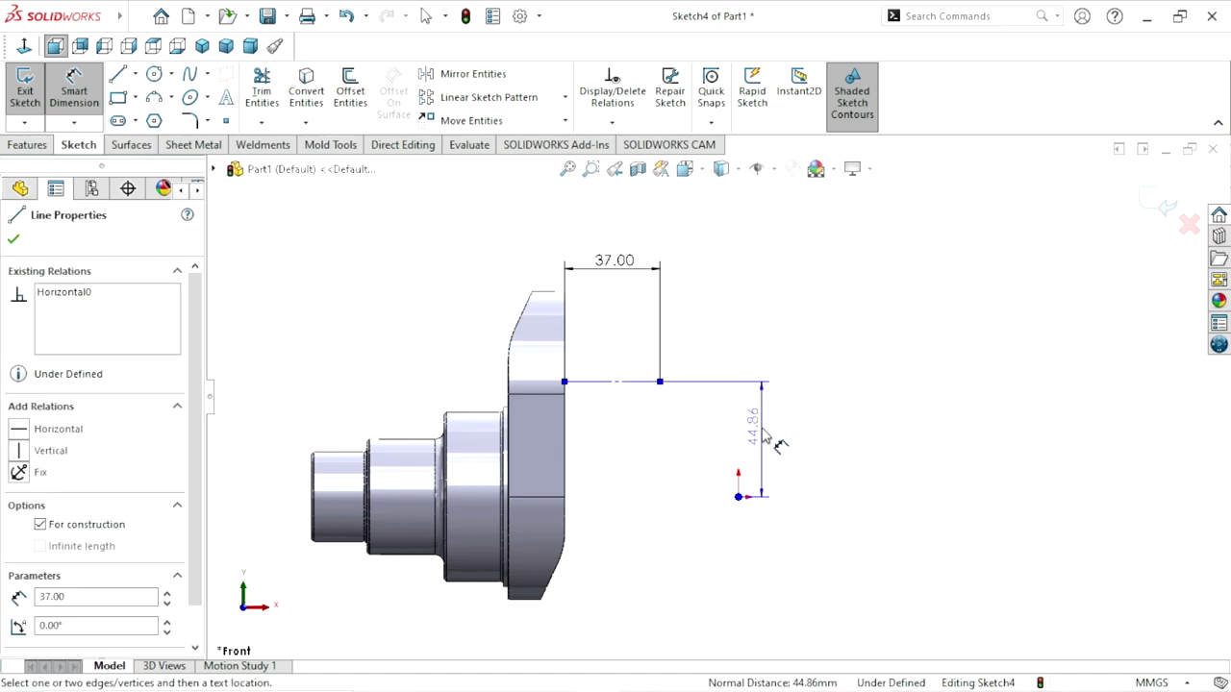
click(766, 435)
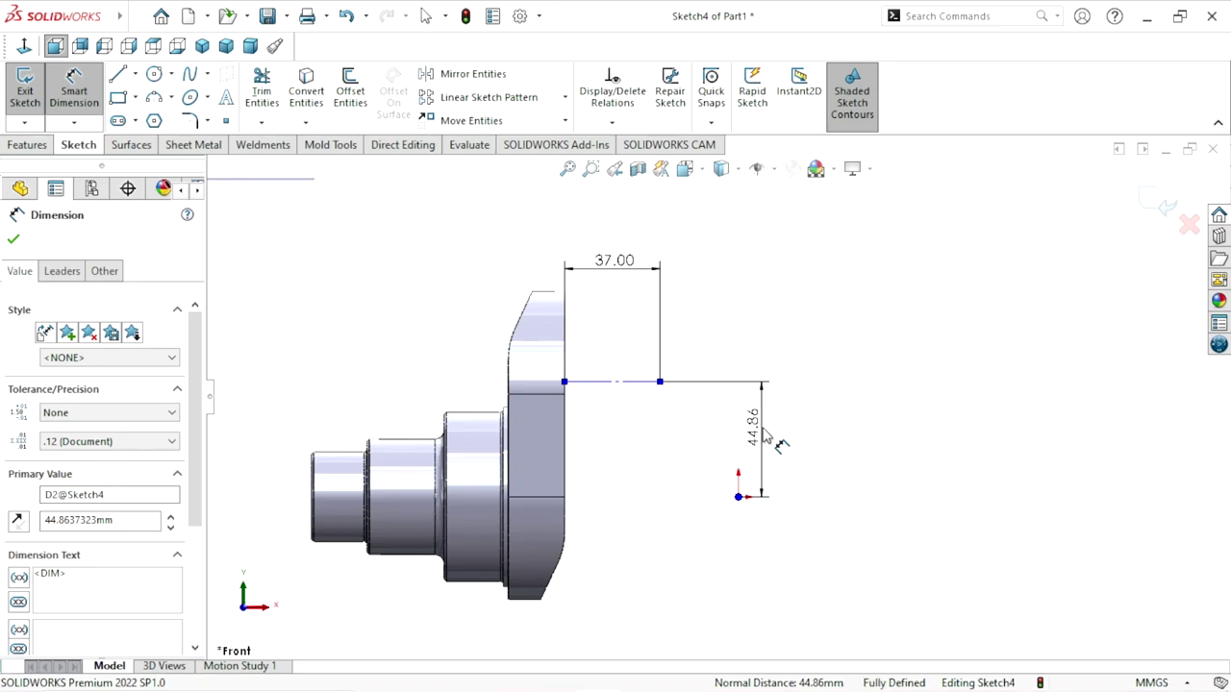
text(50)
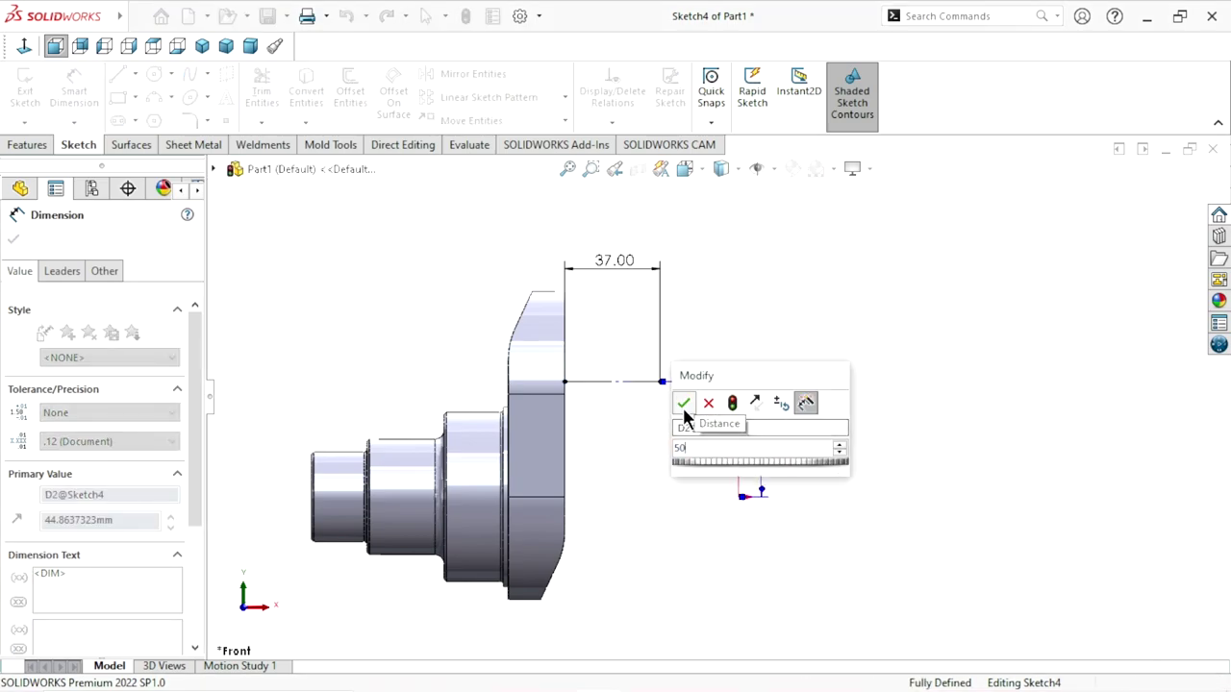
click(681, 405)
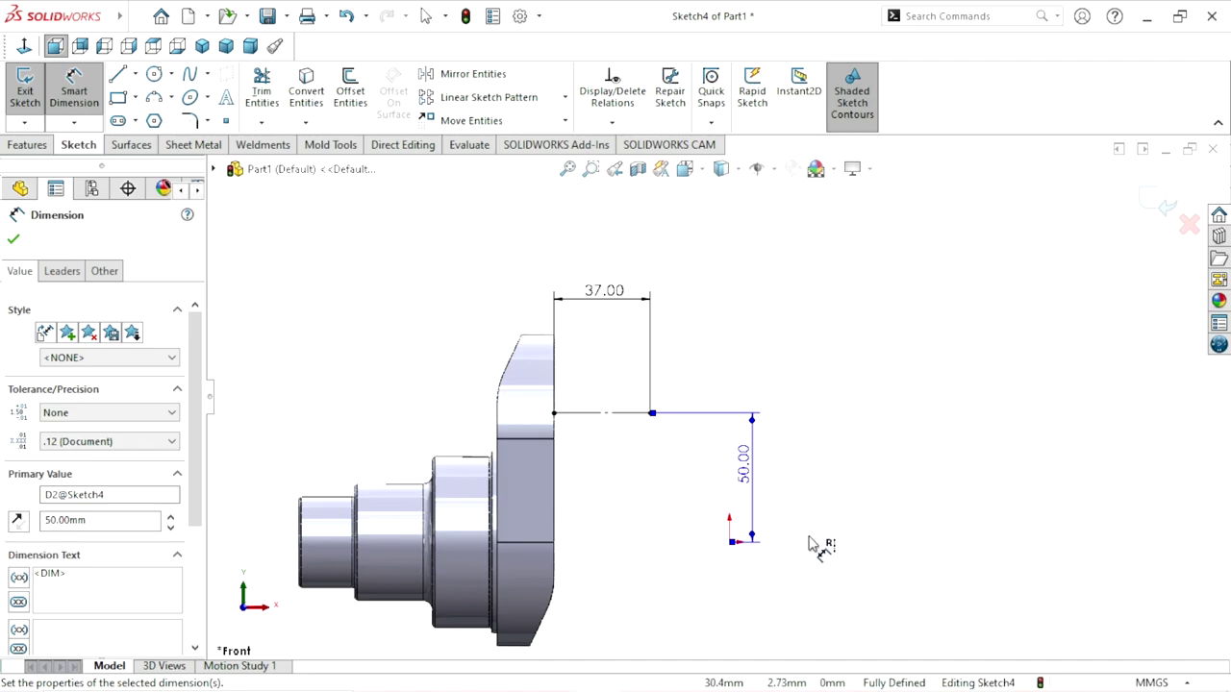
scroll(831, 489, down, 1)
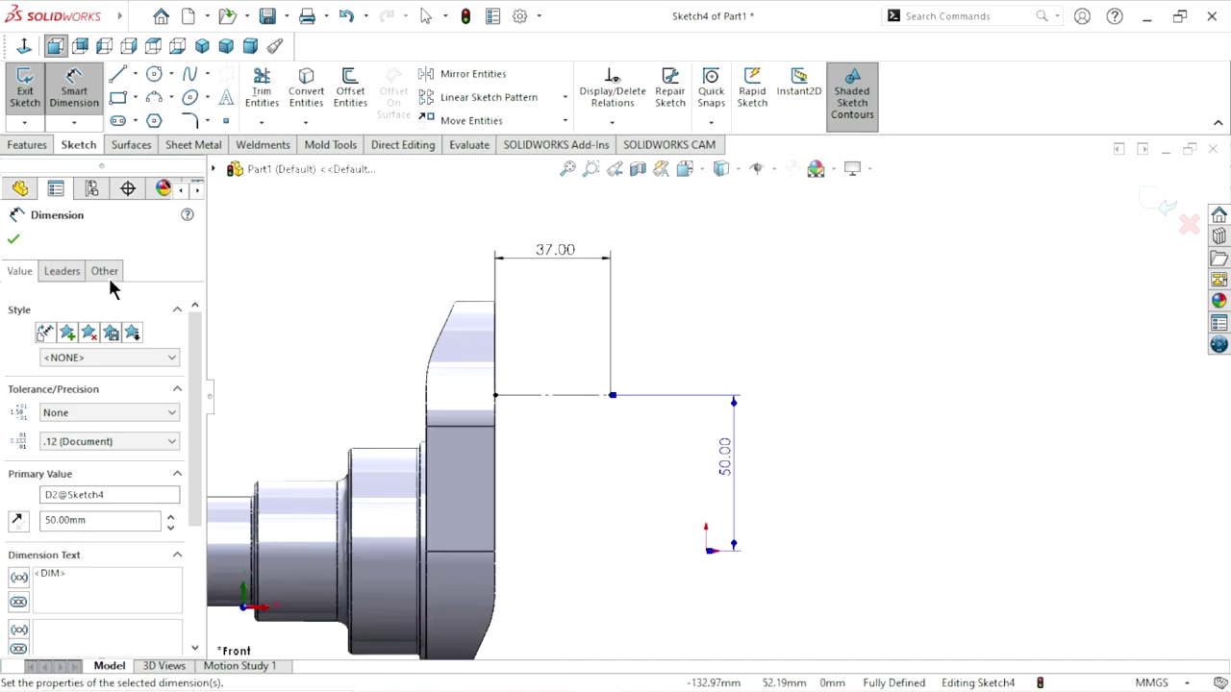
click(13, 241)
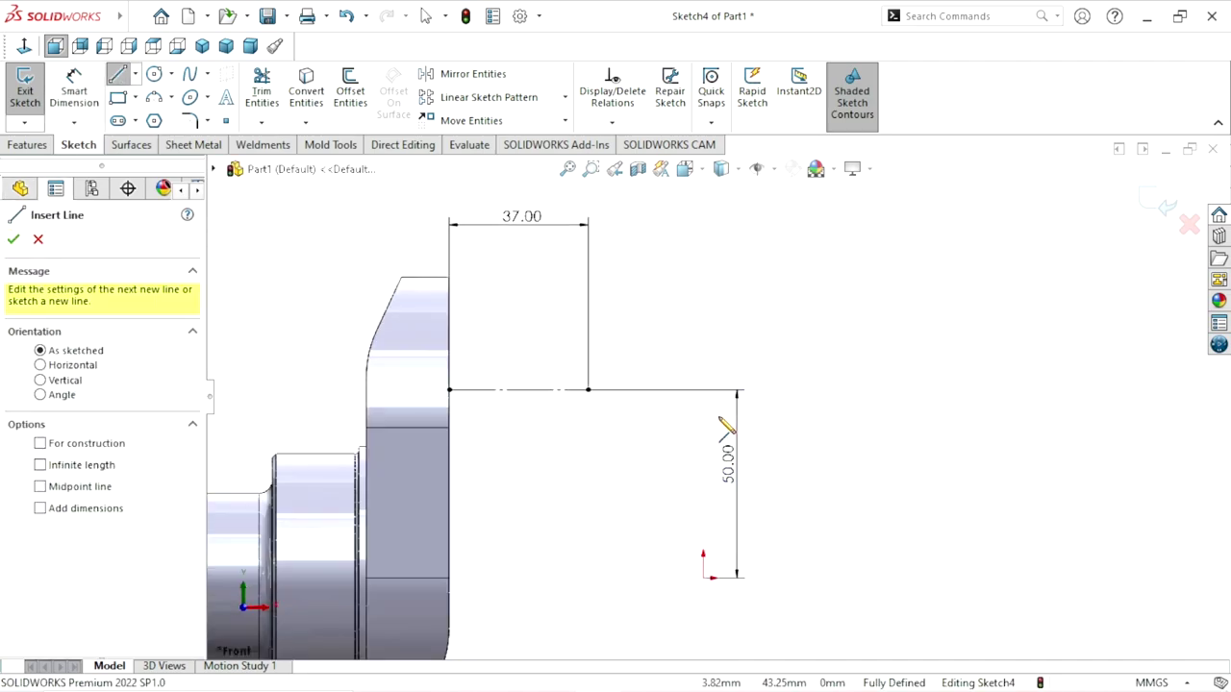
Draw a six-line stepped profile with short end edges above the construction line.
scroll(753, 437, down, 3)
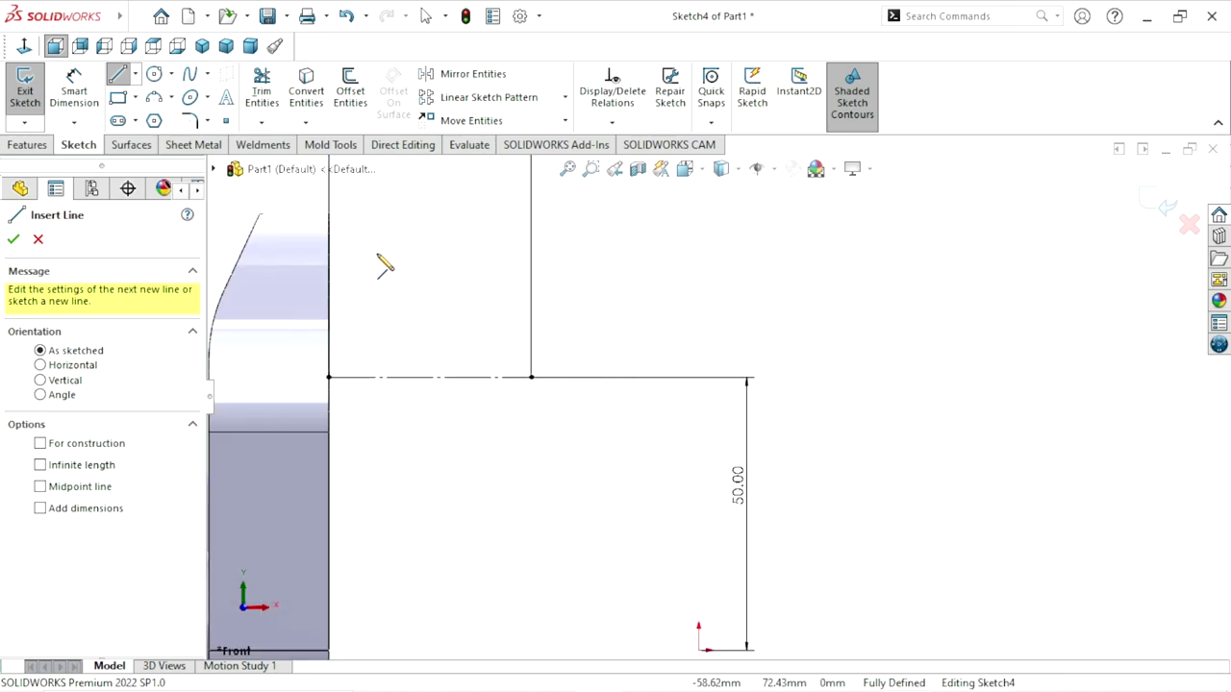
click(330, 377)
click(329, 246)
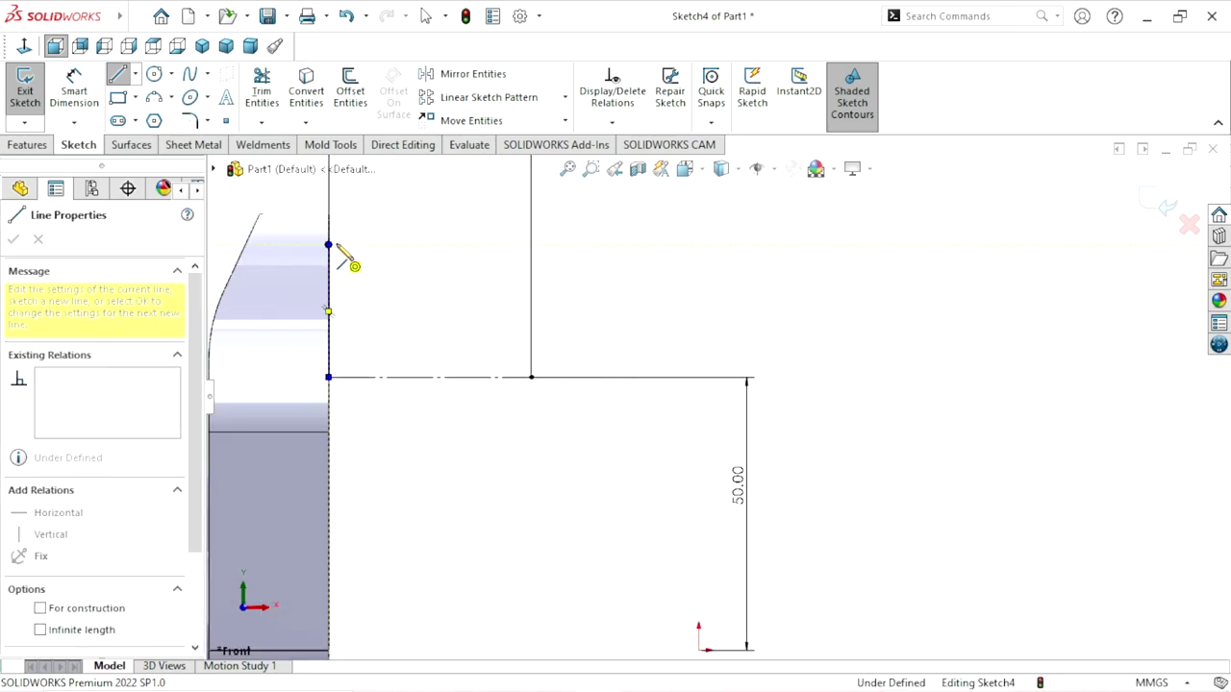
click(338, 248)
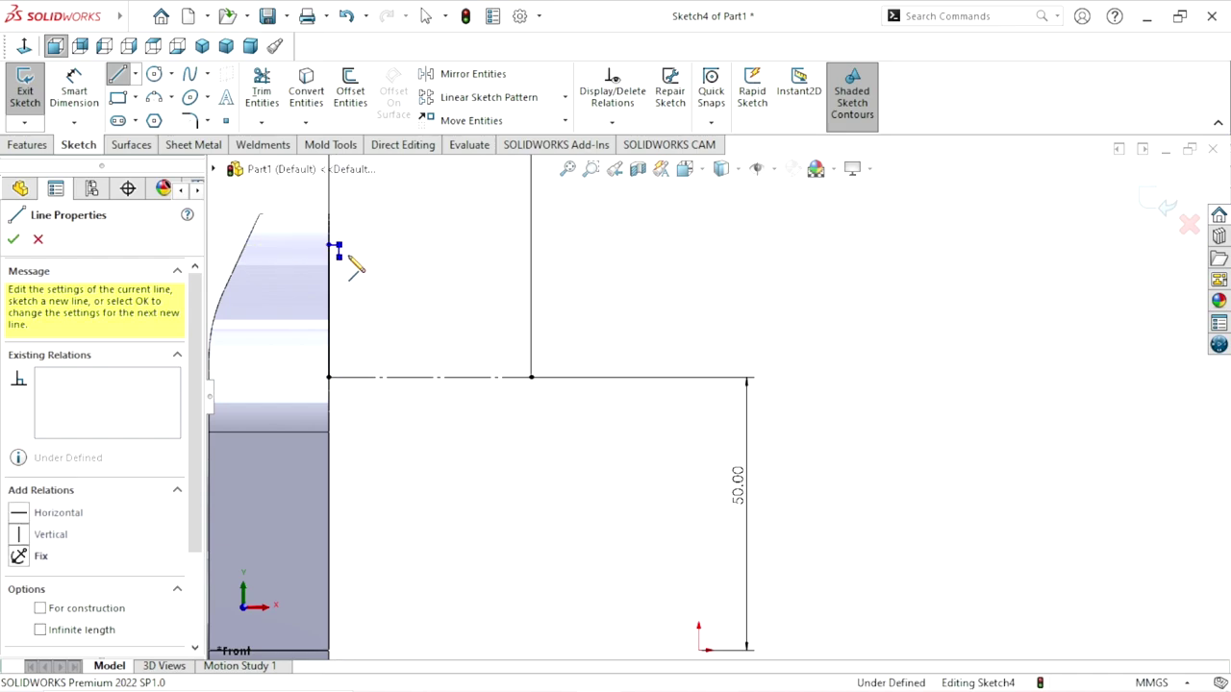
click(507, 255)
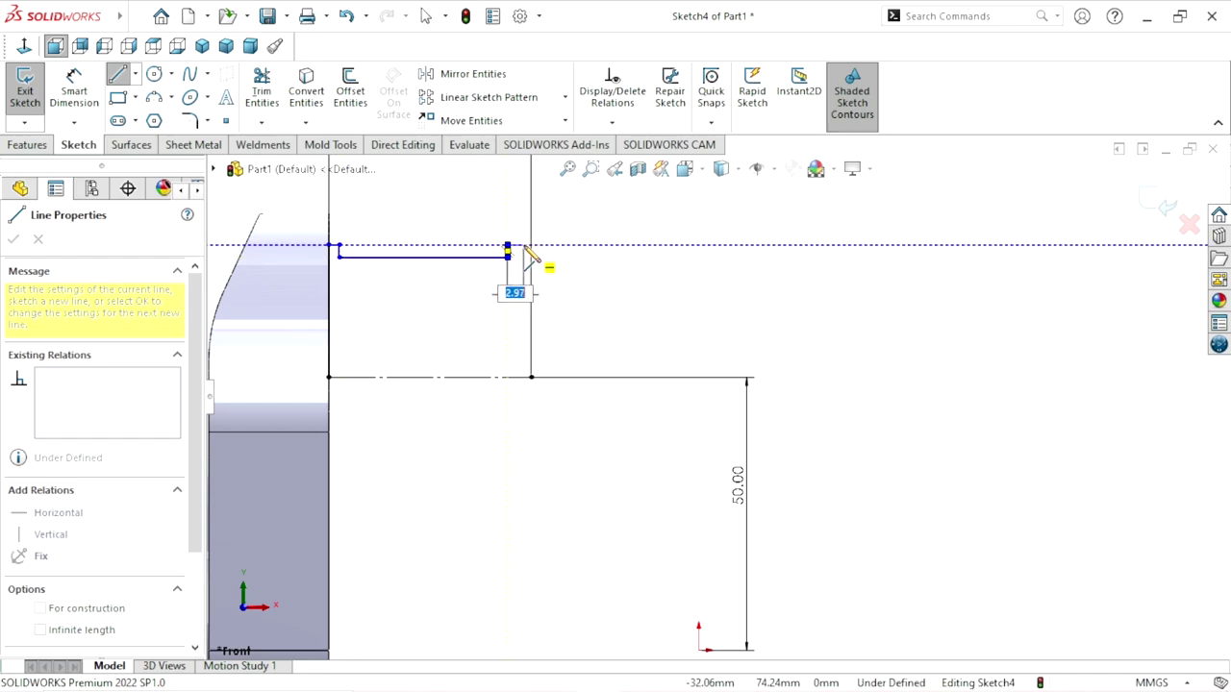
click(530, 246)
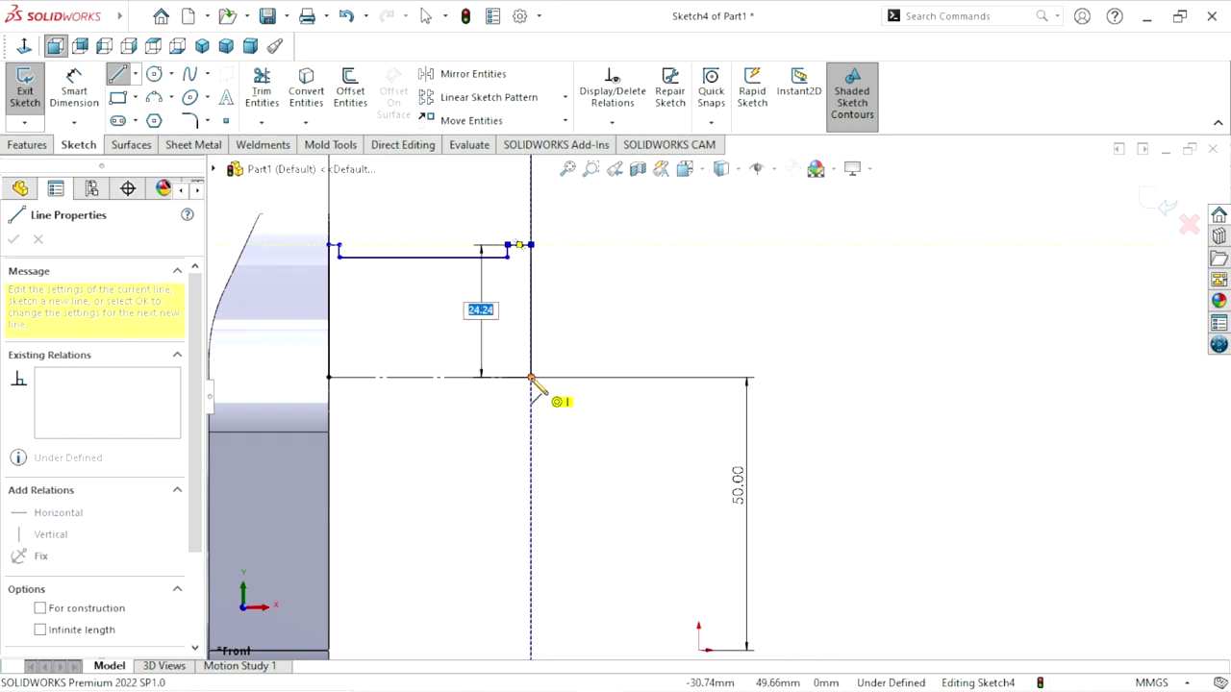
click(531, 377)
right_click(640, 339)
click(645, 338)
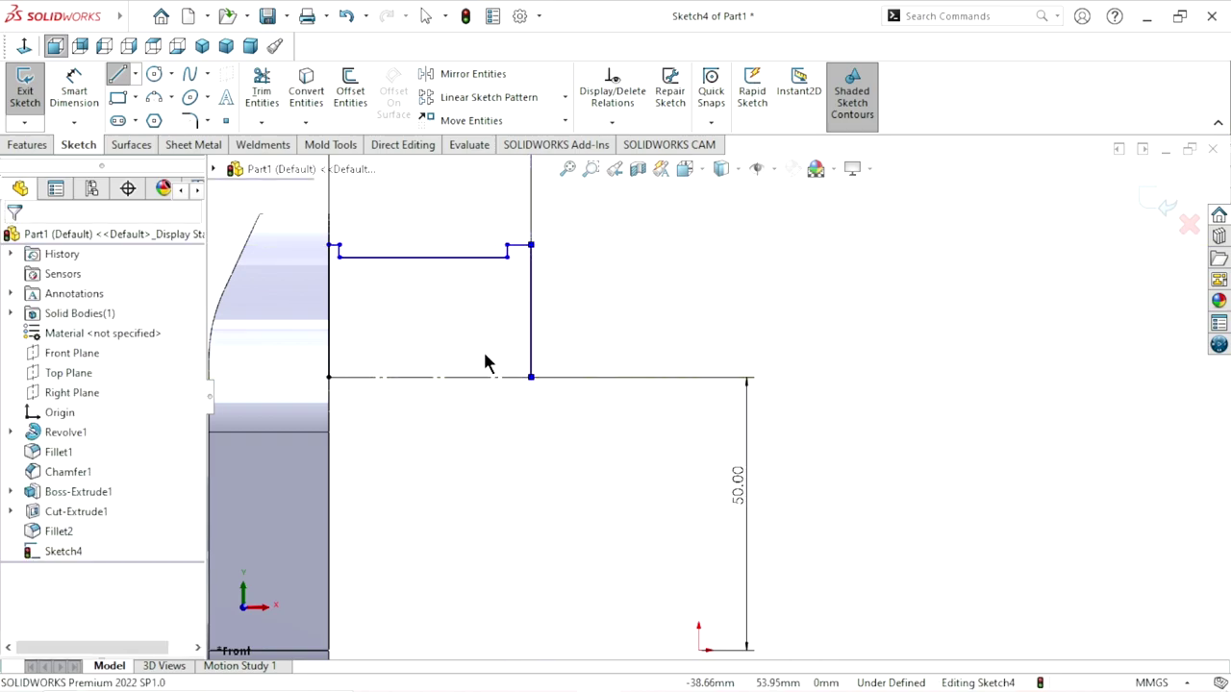
Select the profile's two short end segments together, then close the line properties.
scroll(486, 359, up, 2)
scroll(461, 316, down, 3)
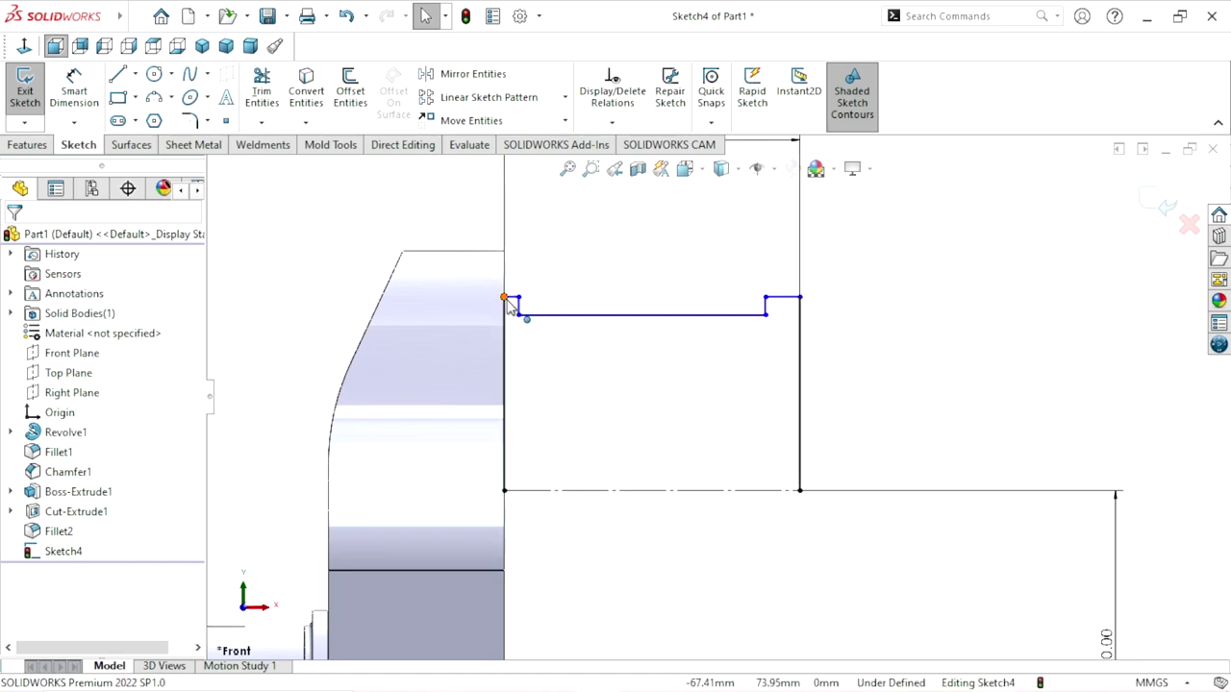
click(510, 298)
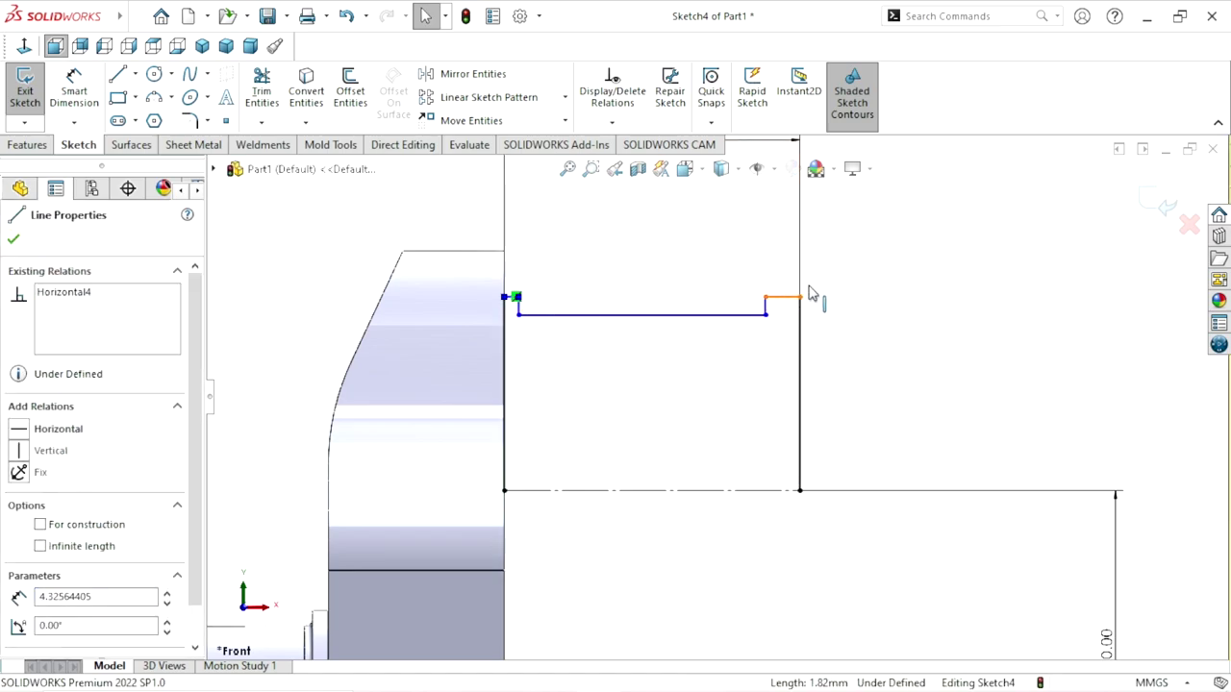
ctrl+click(784, 297)
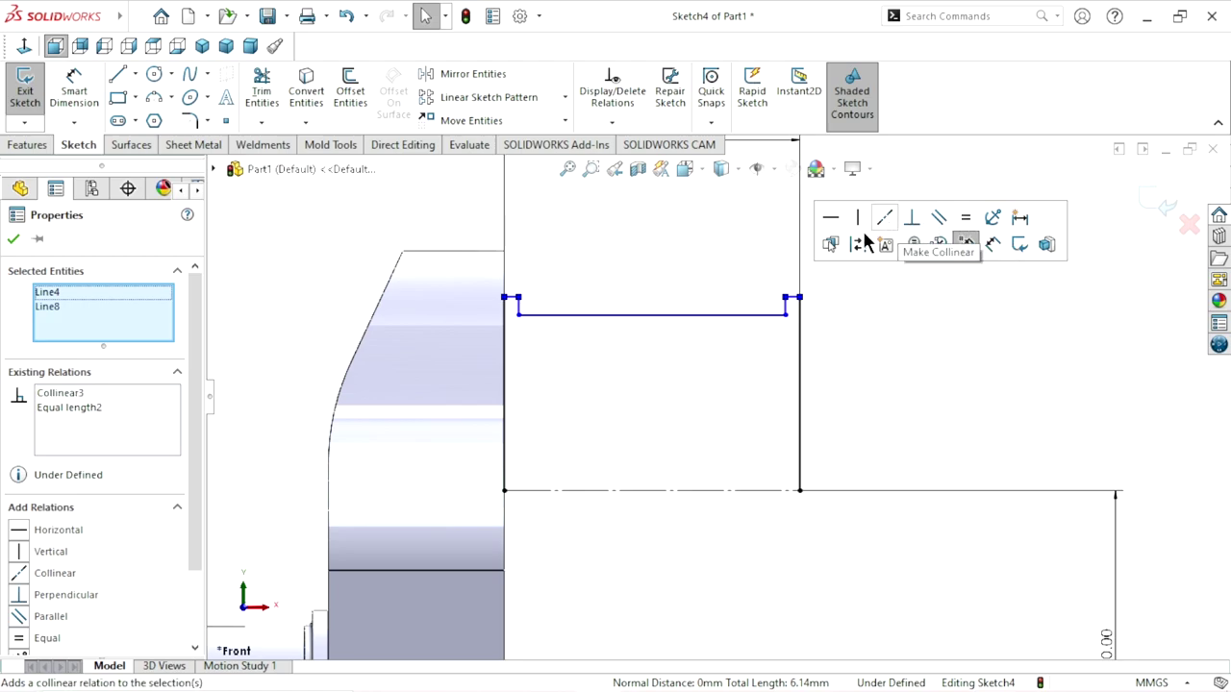
click(14, 239)
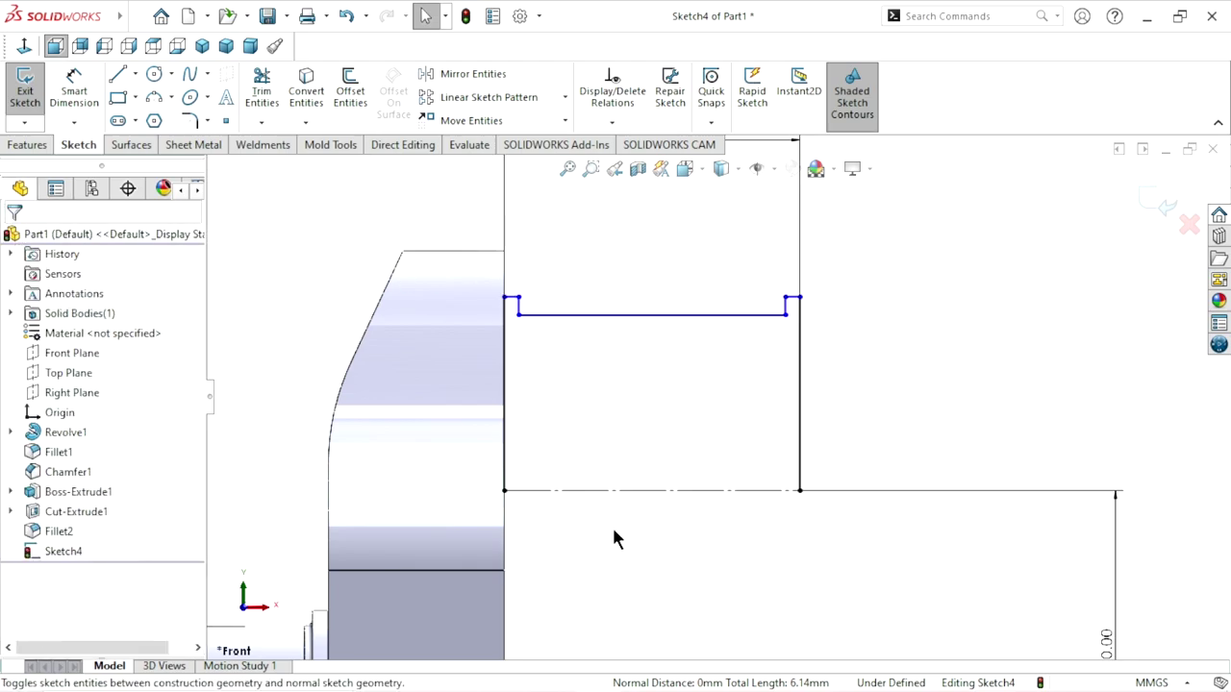
scroll(789, 446, up, 2)
scroll(762, 426, down, 2)
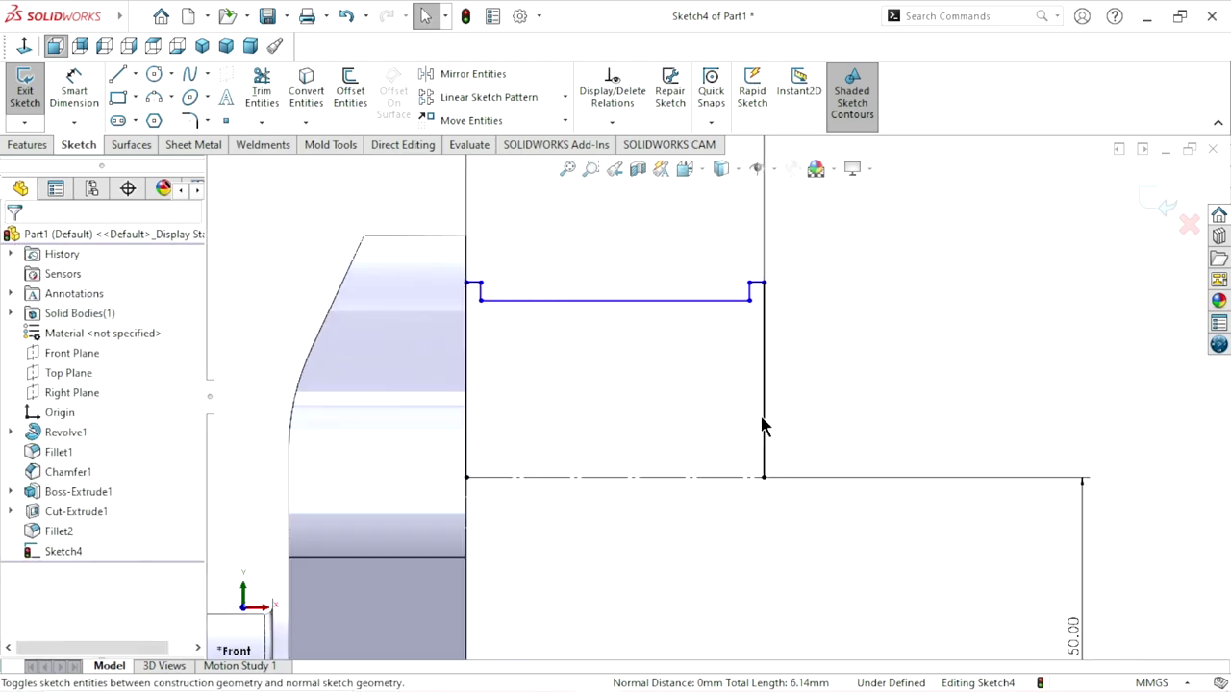
Dimension the profile's top edges as 52 mm and 48 mm diameters about the centreline.
click(74, 89)
scroll(851, 356, down, 2)
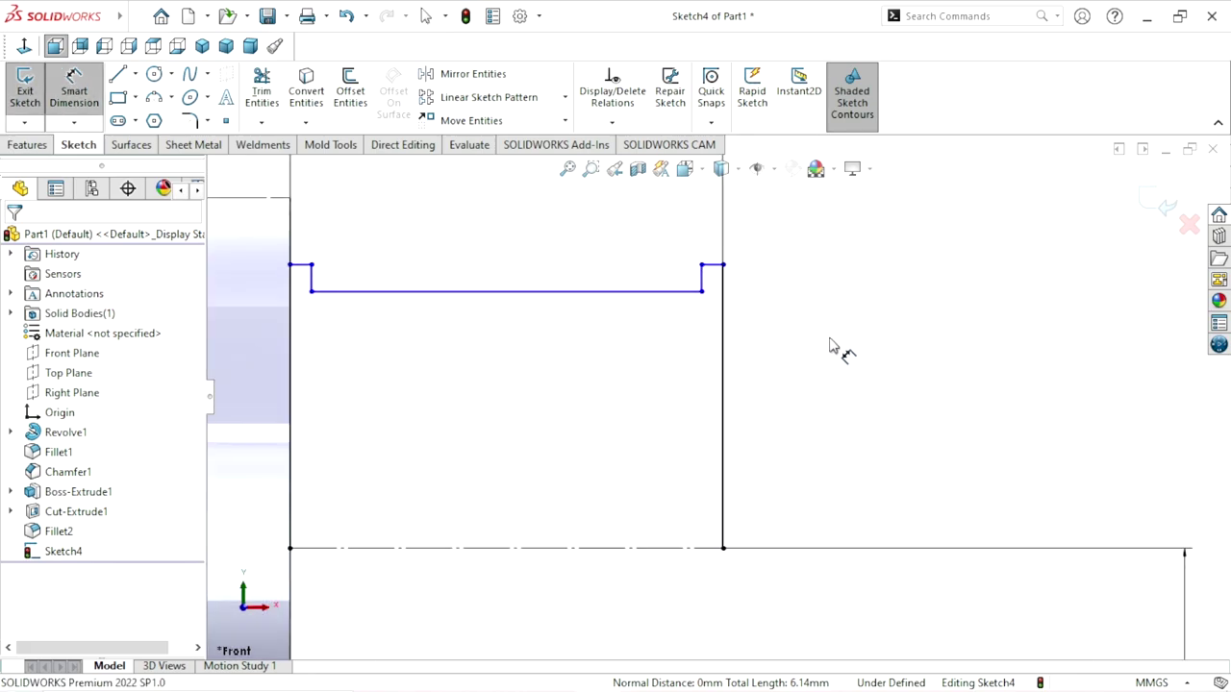
click(685, 258)
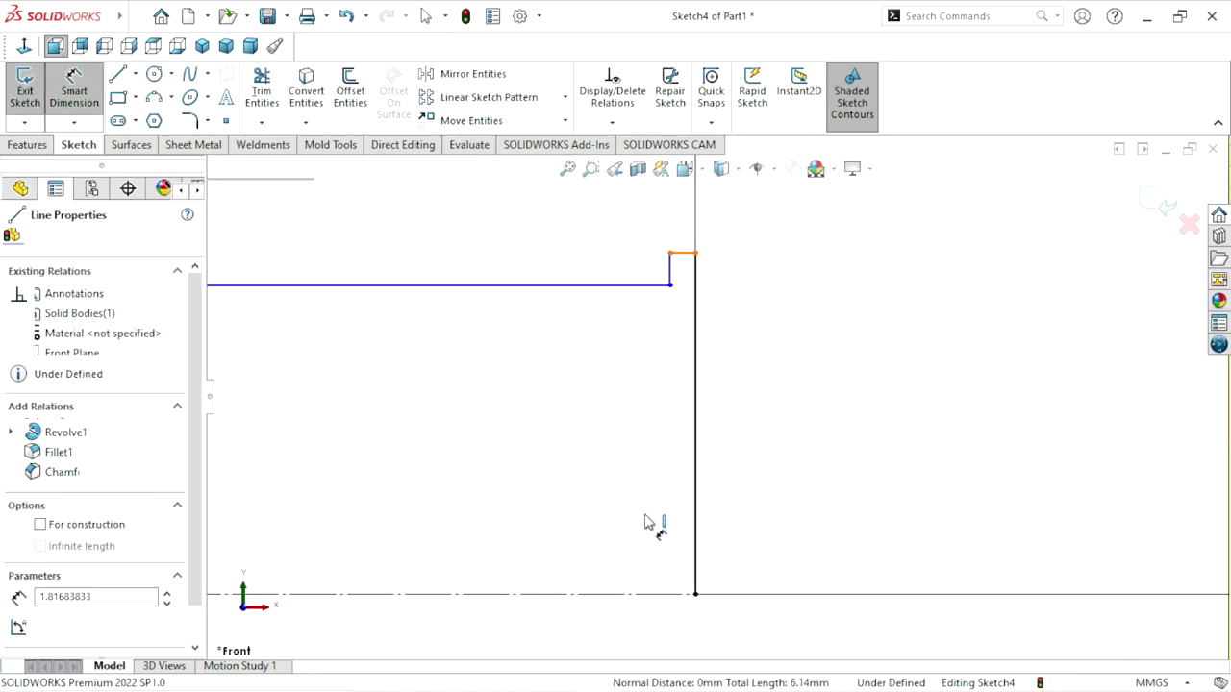
click(660, 594)
scroll(769, 596, up, 2)
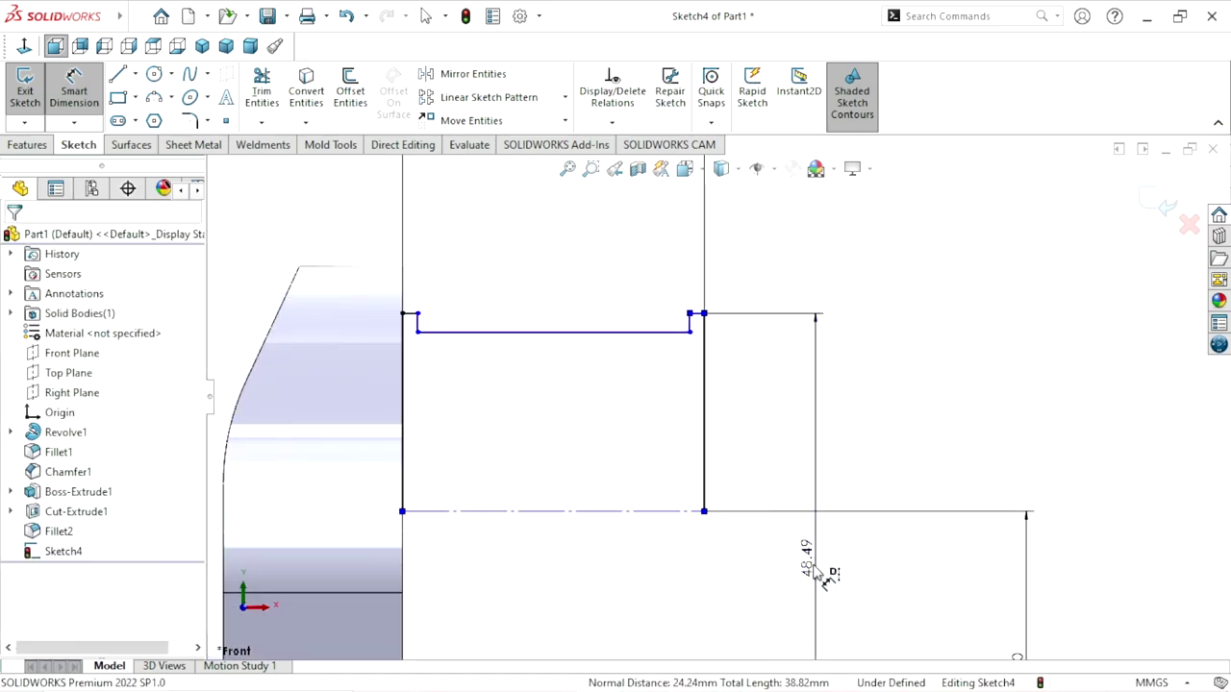
click(815, 572)
text(52)
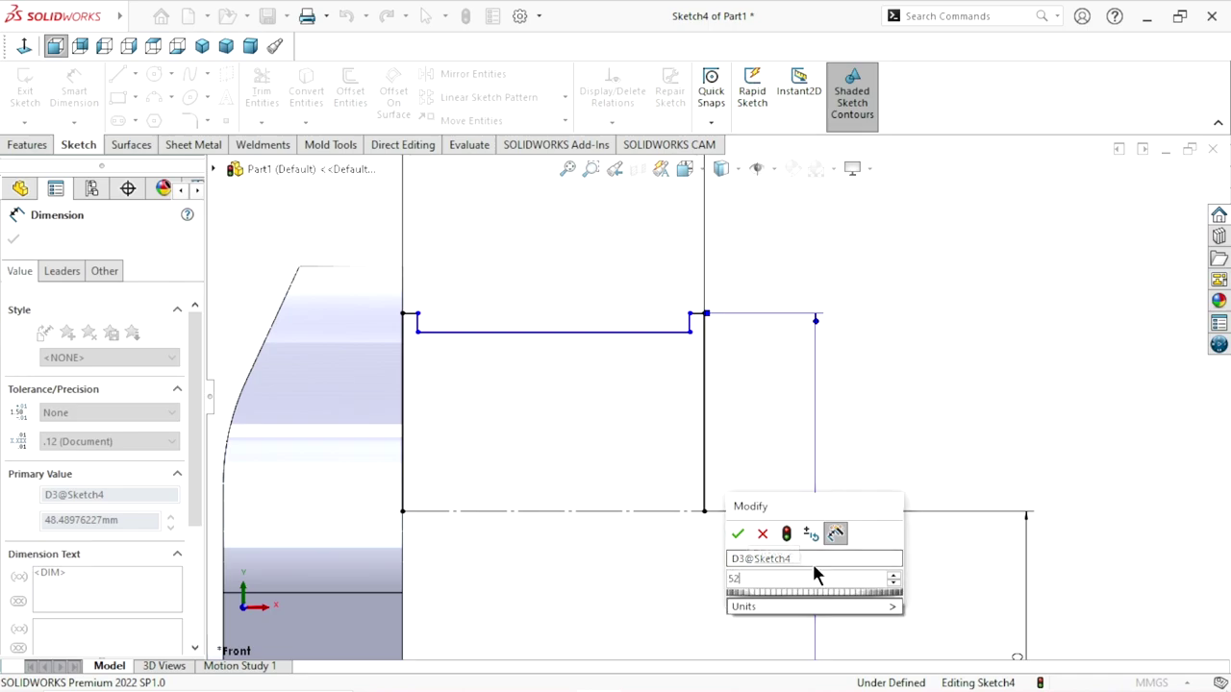
click(736, 534)
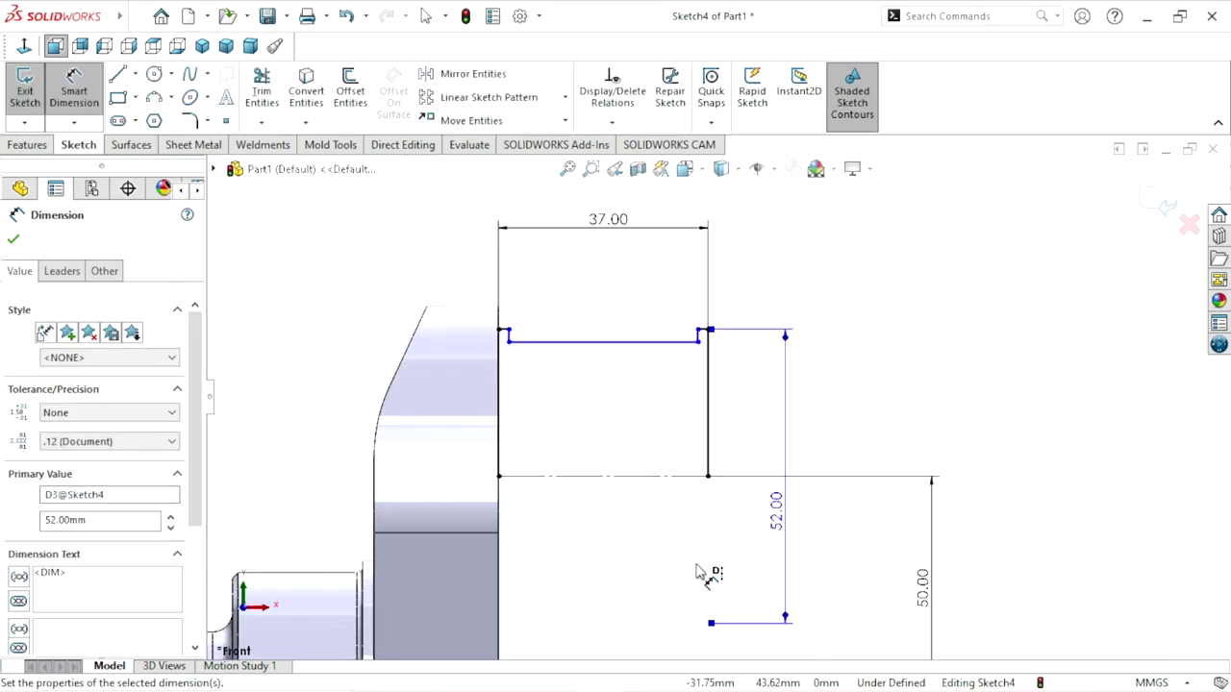
scroll(624, 474, down, 1)
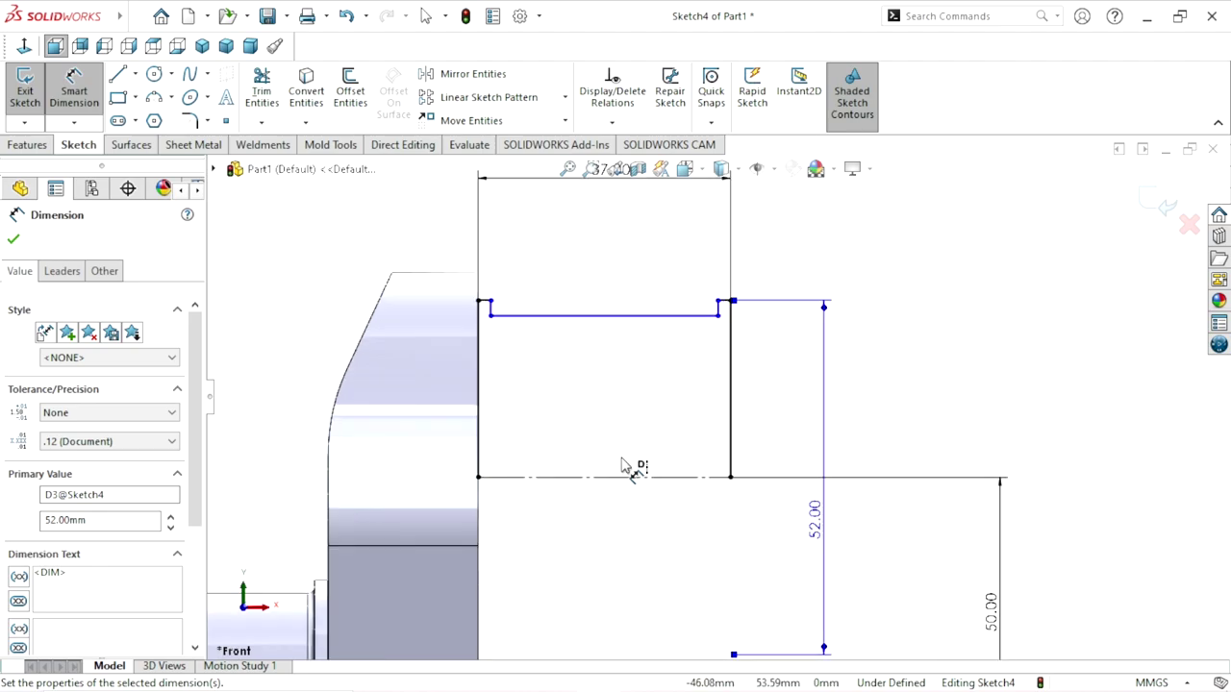
click(573, 317)
click(604, 477)
click(616, 532)
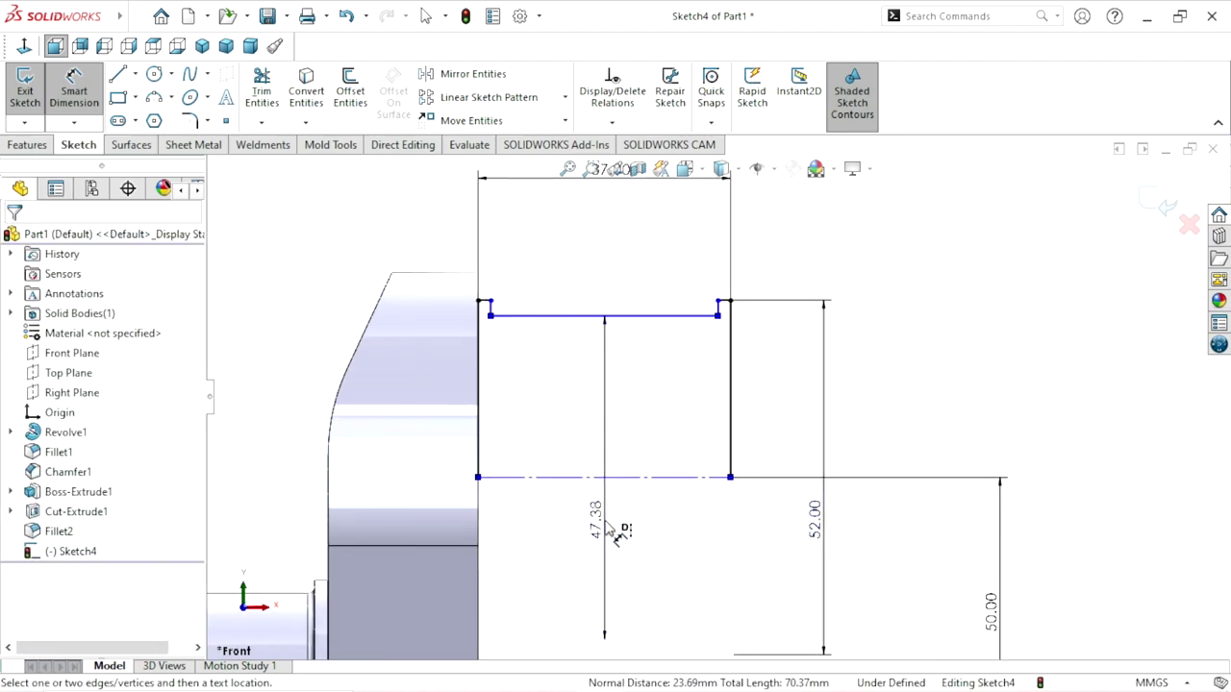
text(15)
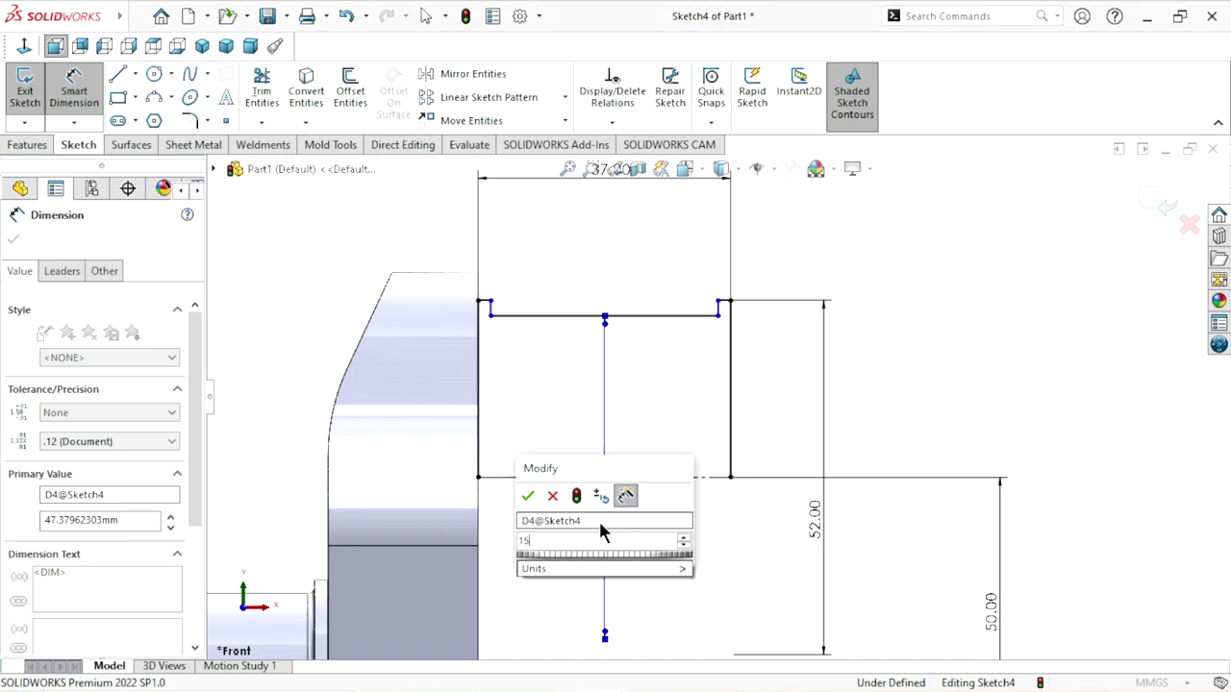
key(BackSpace)
key(BackSpace)
text(=)
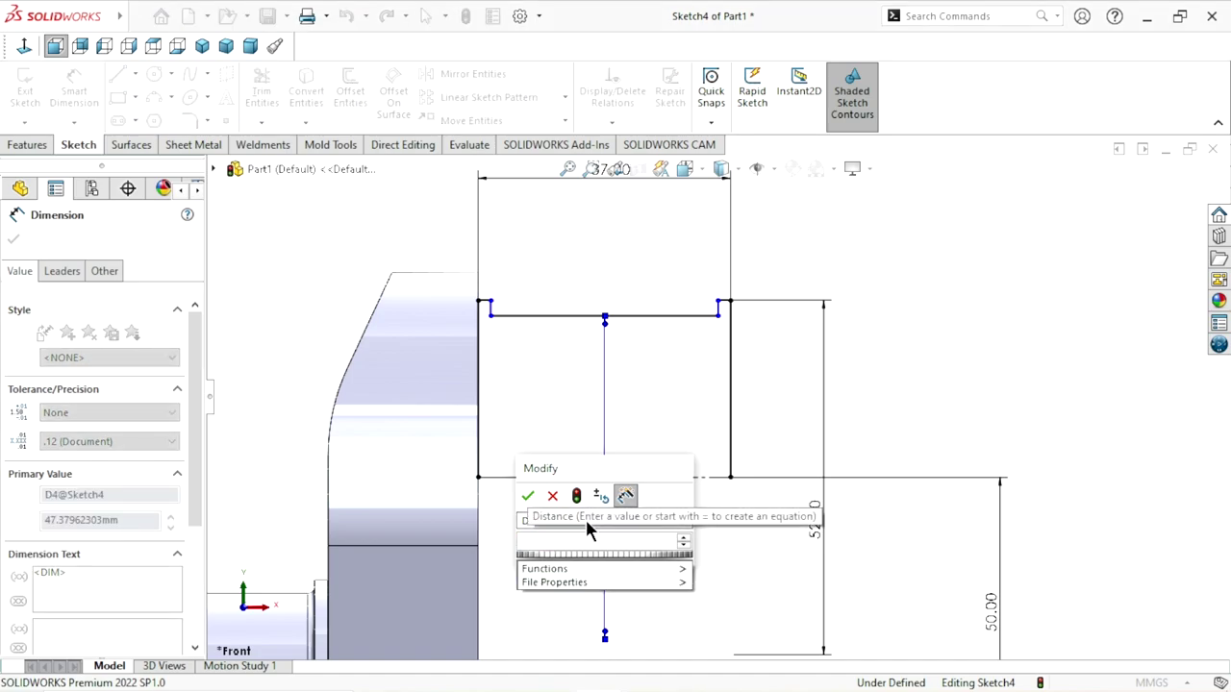
text(48)
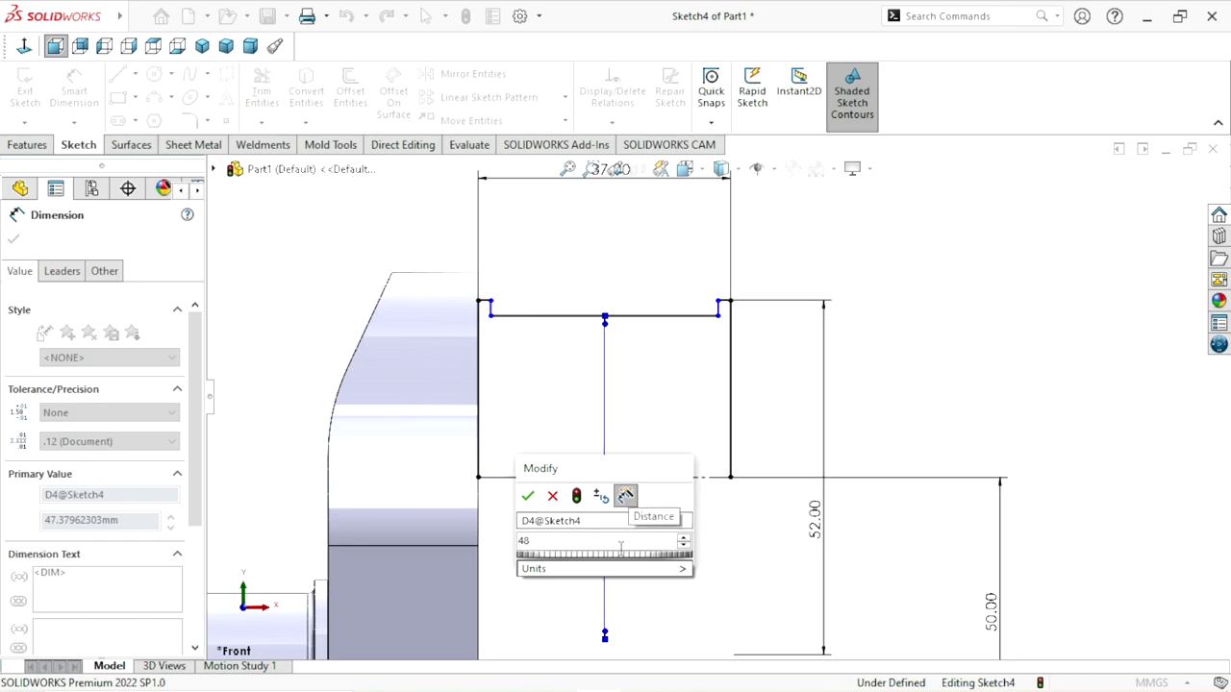
click(527, 495)
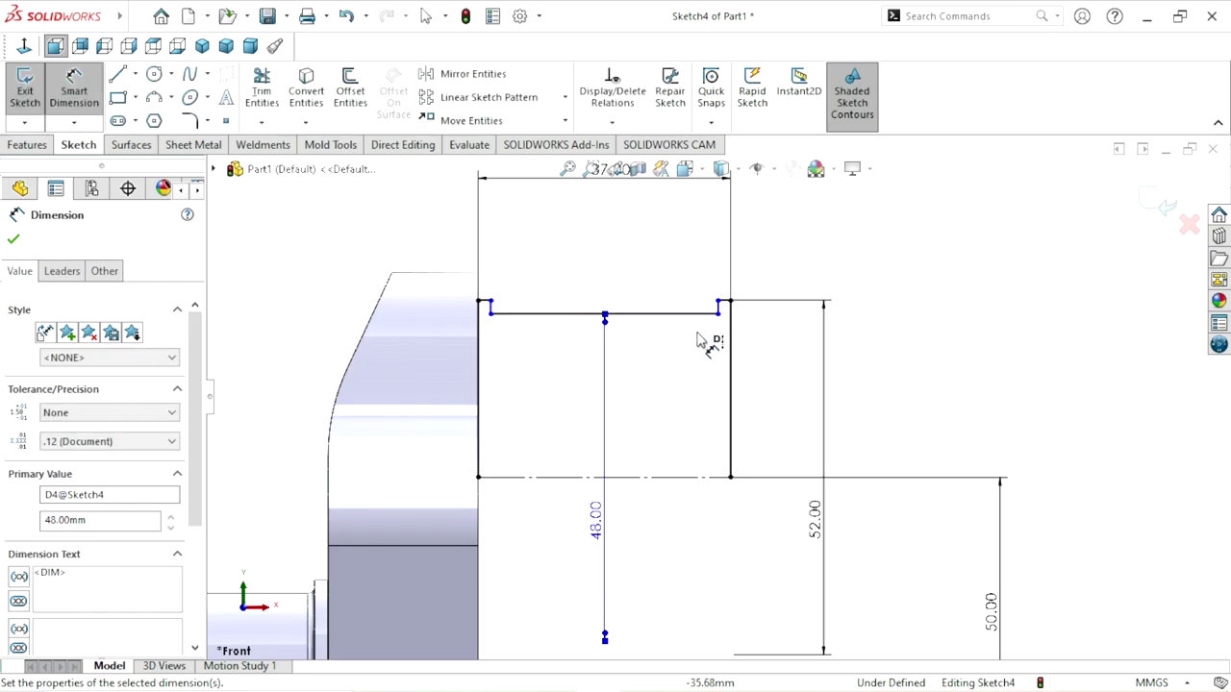
Dimension the small step to a 2 mm width, fully defining Sketch4.
scroll(721, 322, down, 1)
scroll(726, 316, down, 1)
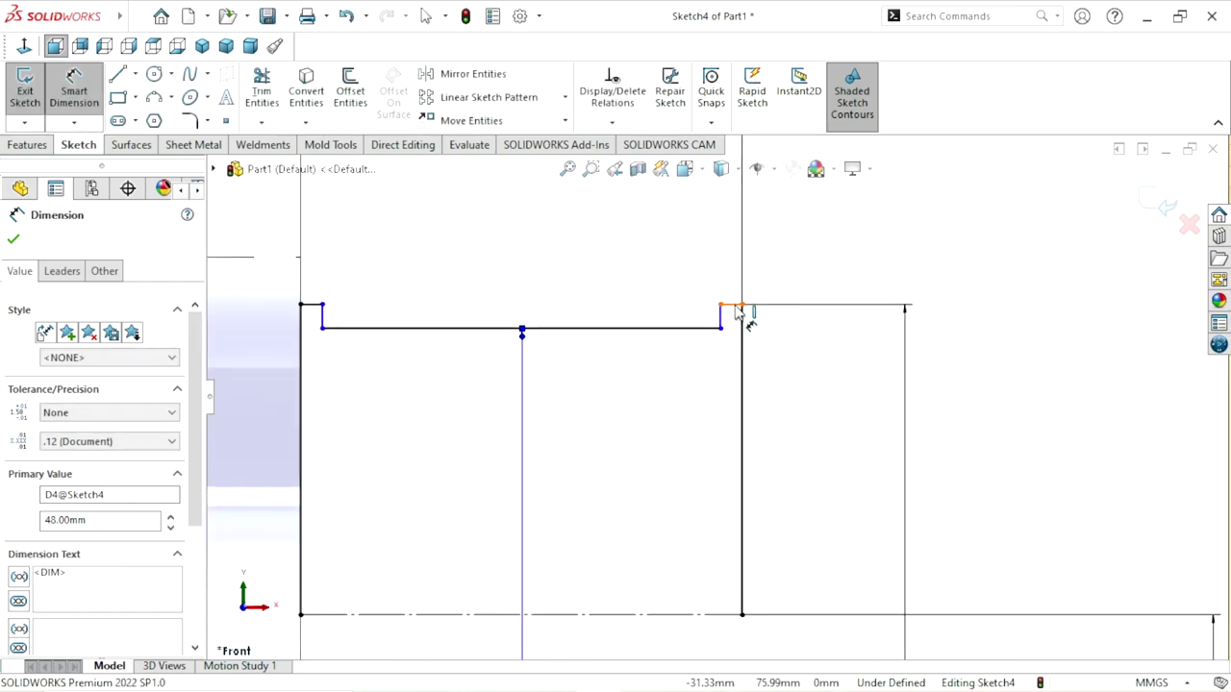
click(743, 315)
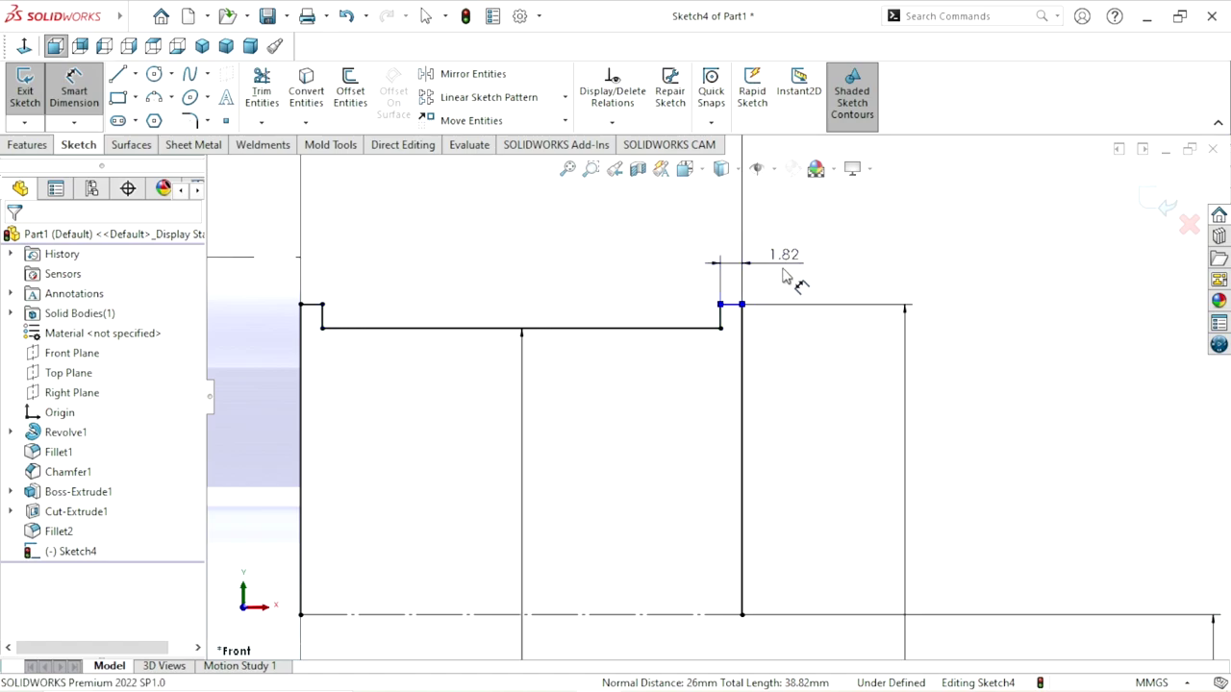
click(783, 277)
text(2)
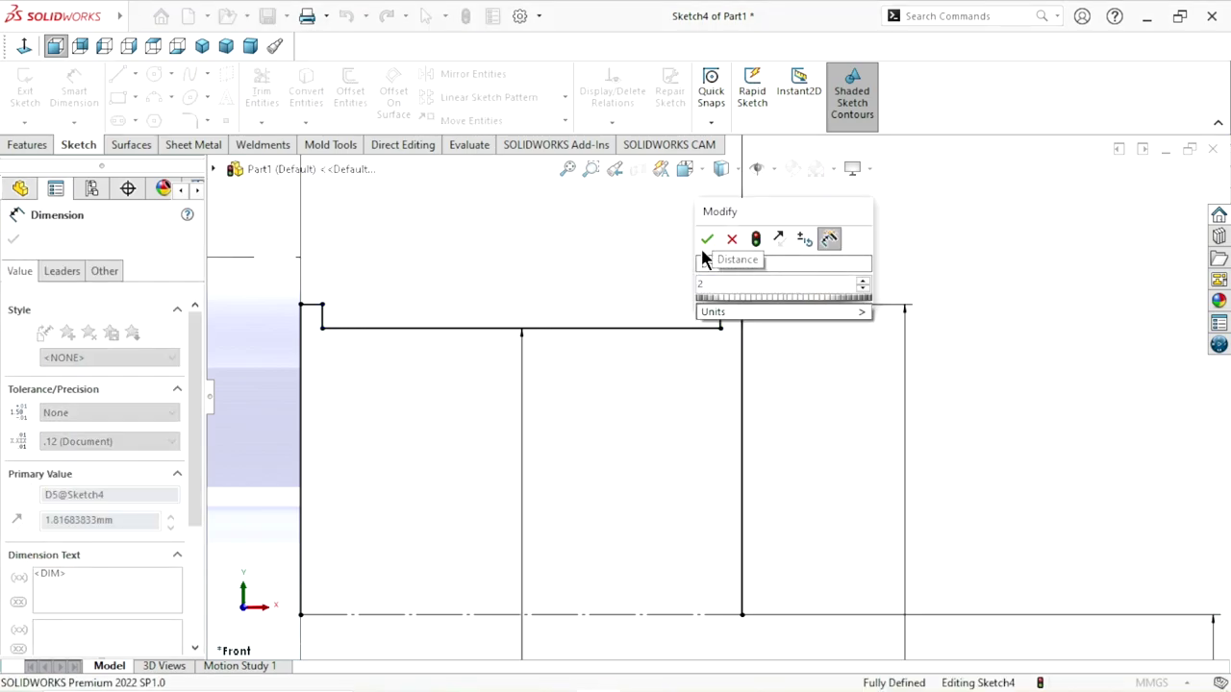
click(708, 240)
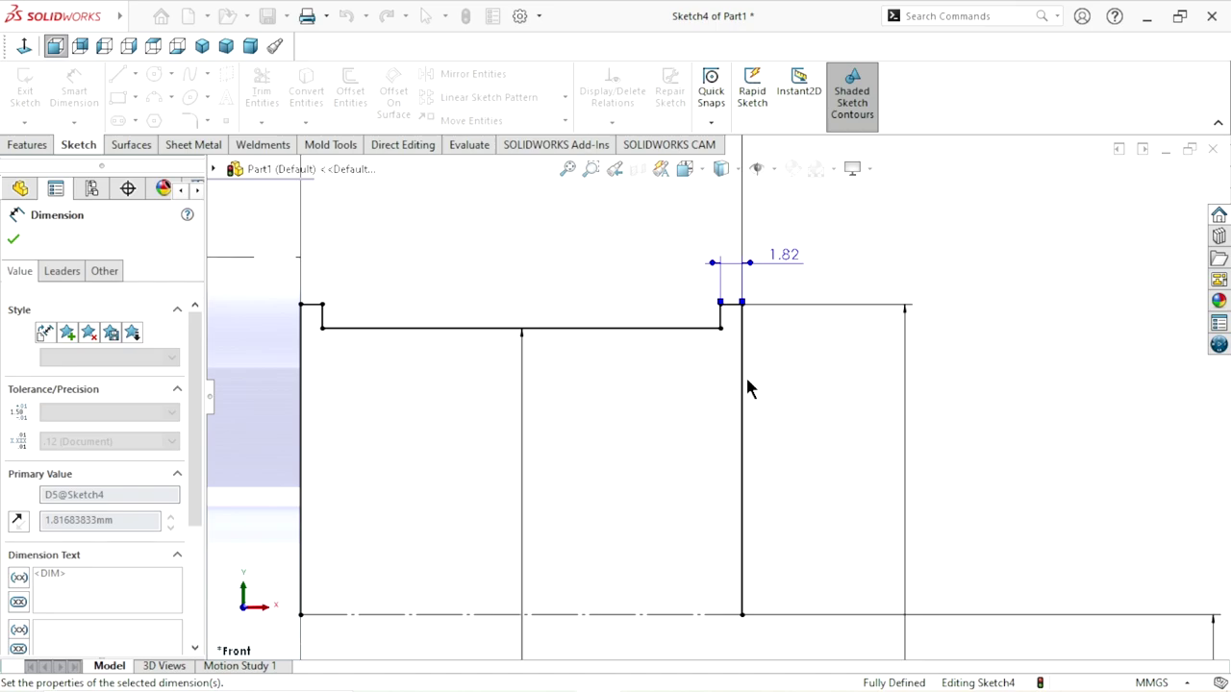
scroll(710, 399, up, 2)
scroll(635, 452, up, 1)
scroll(605, 466, down, 1)
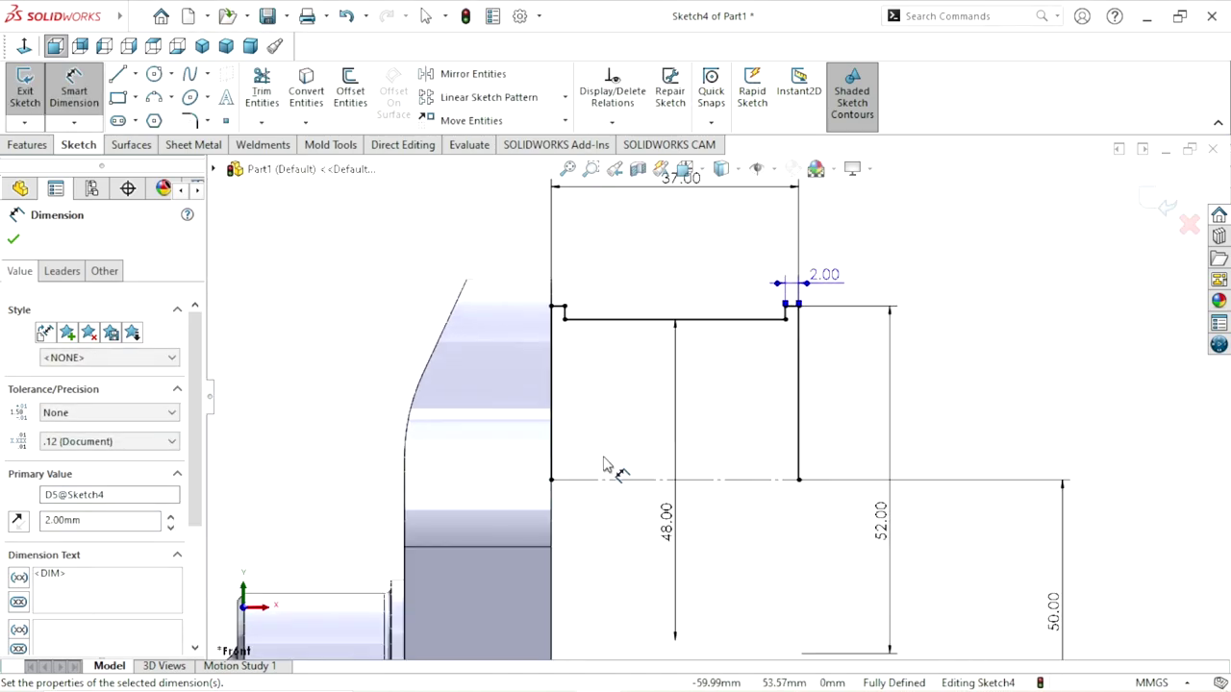
click(12, 242)
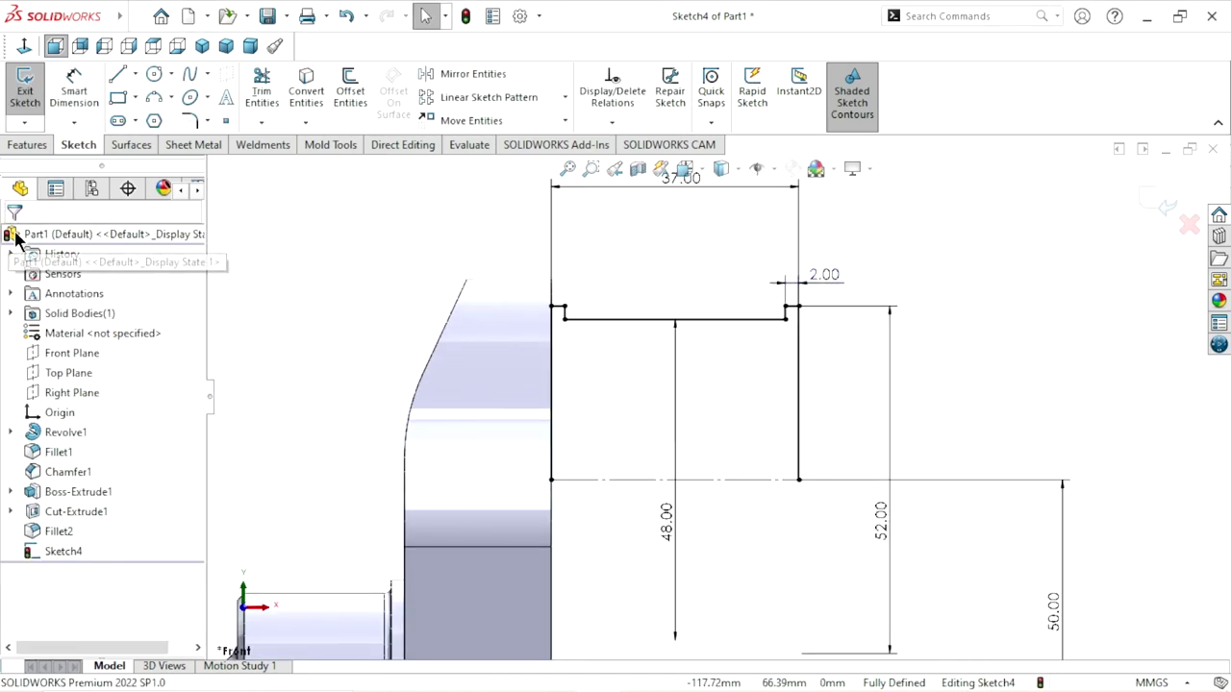
Revolve Sketch4 a full 360° into the stepped end journal Revolve2.
click(25, 147)
click(85, 89)
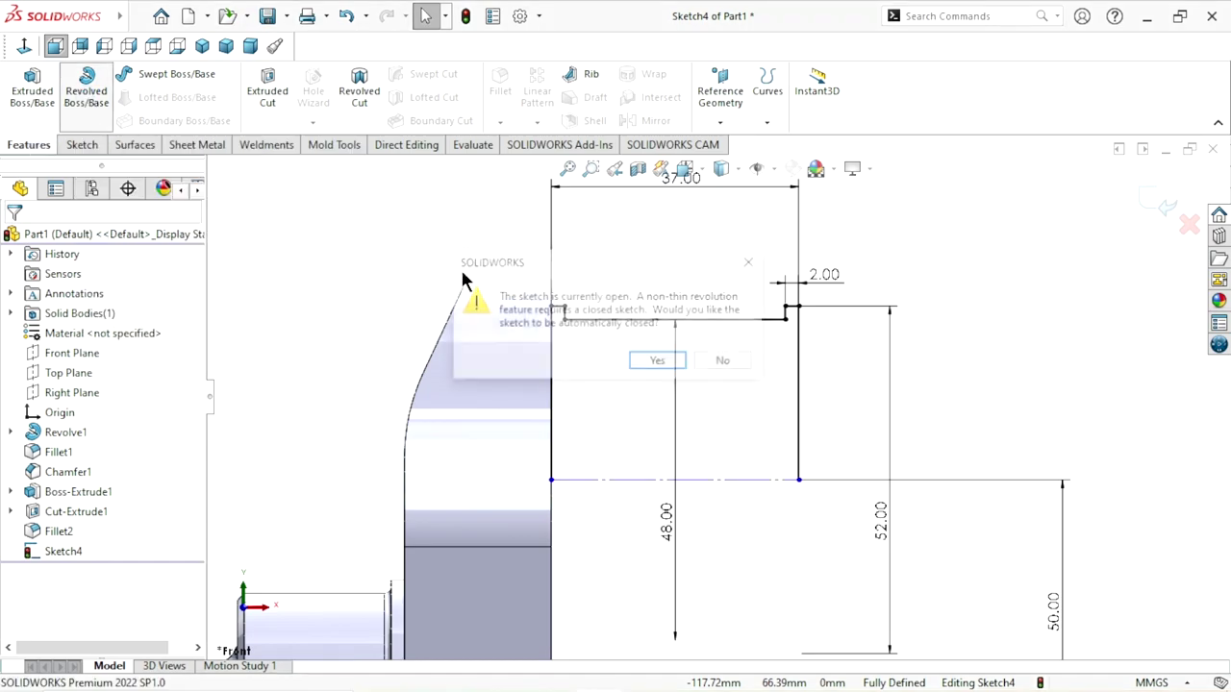
click(670, 363)
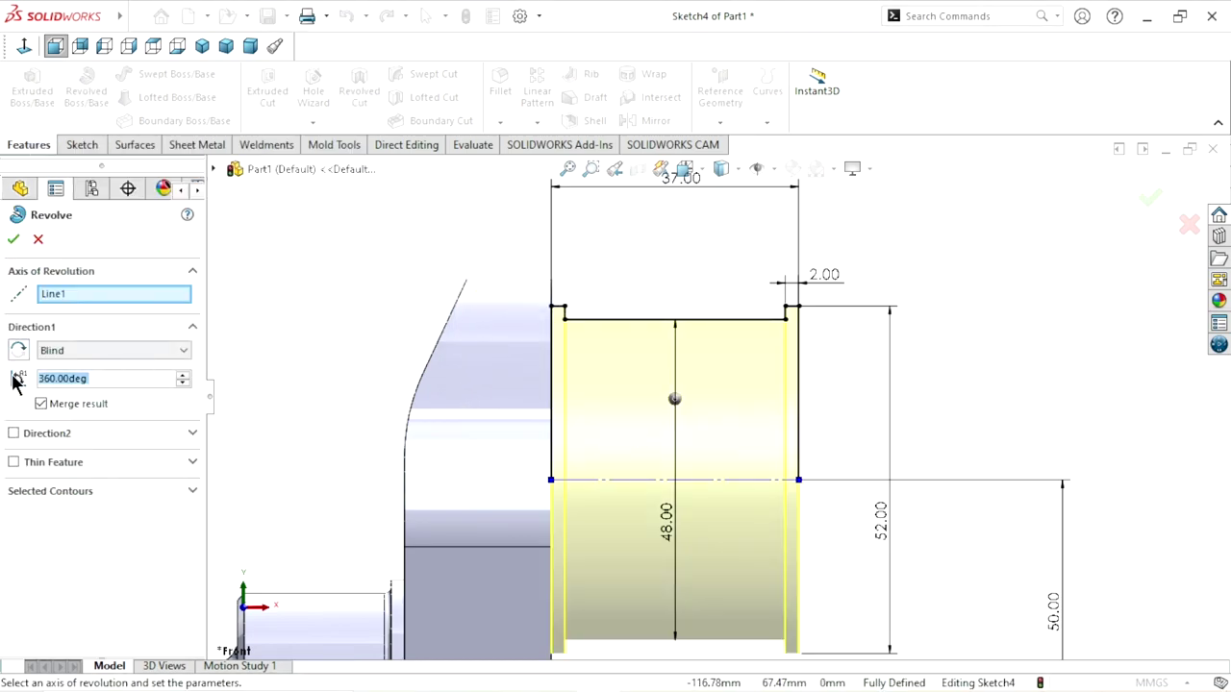
click(13, 240)
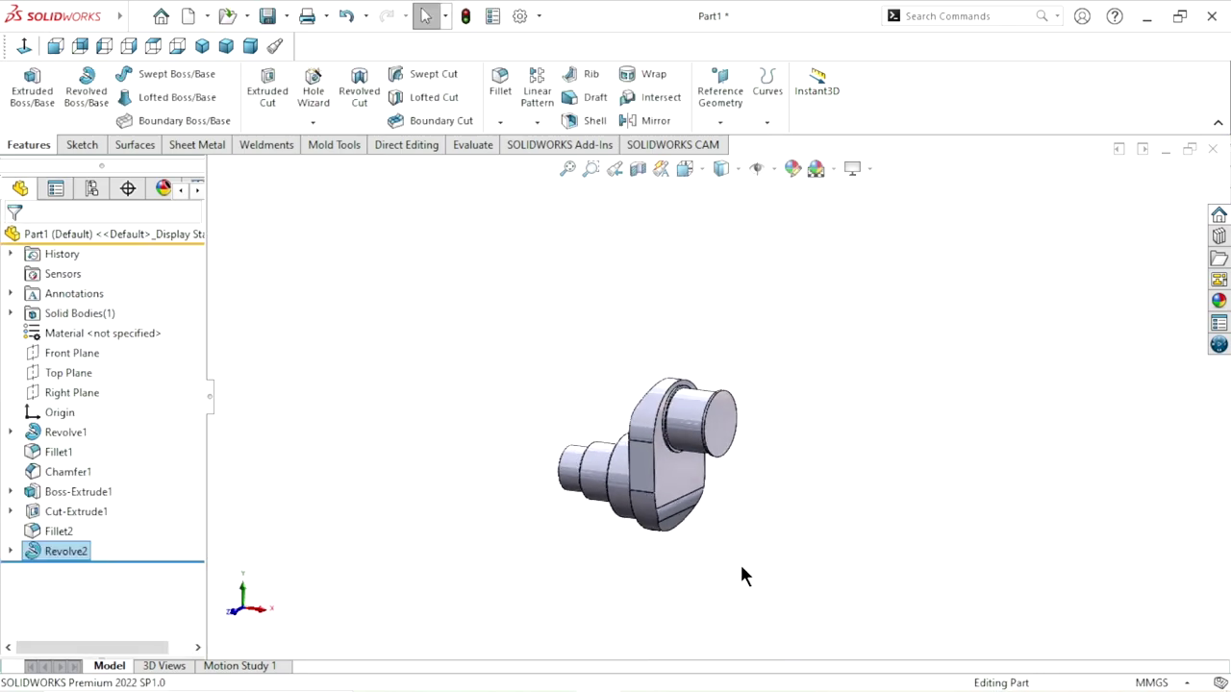
scroll(755, 426, down, 2)
scroll(713, 428, down, 3)
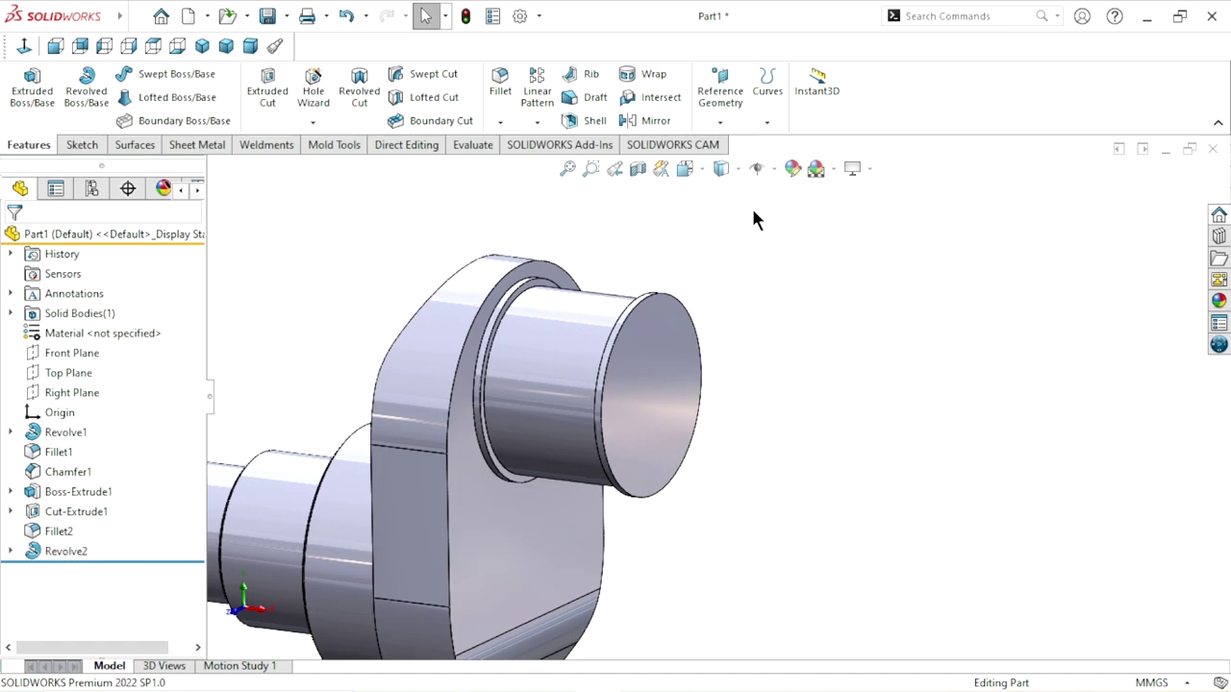
Create reference plane Plane1 from the journal end face and the web face.
click(720, 96)
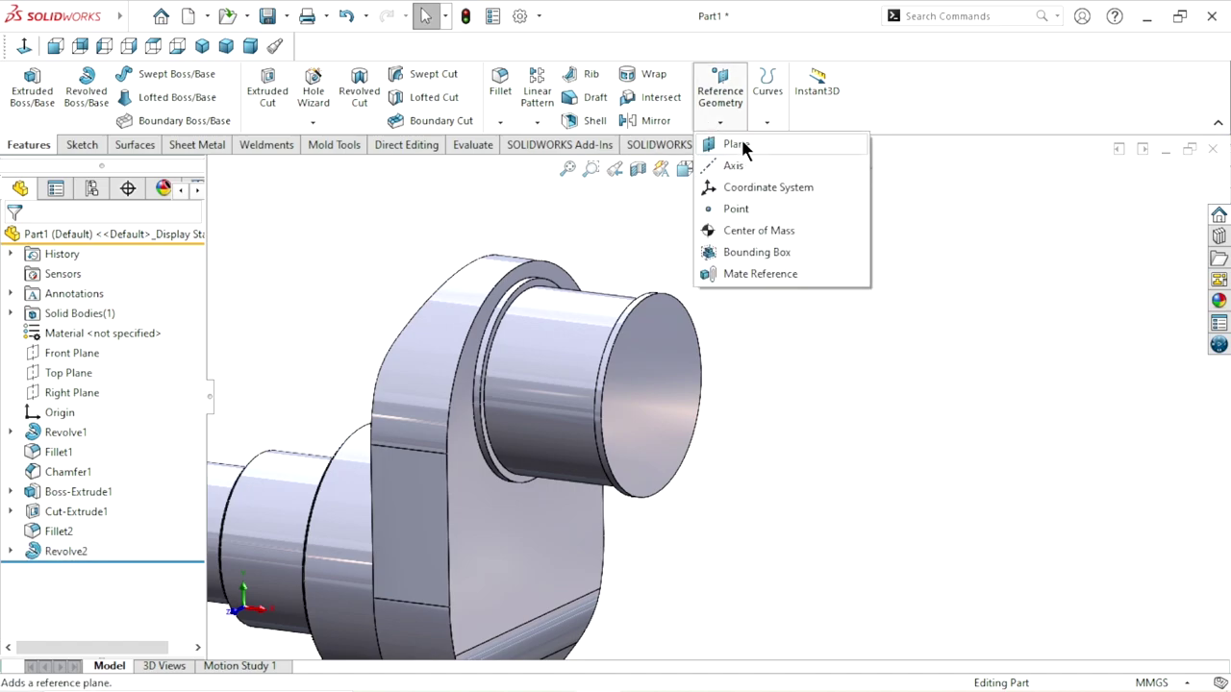
click(735, 144)
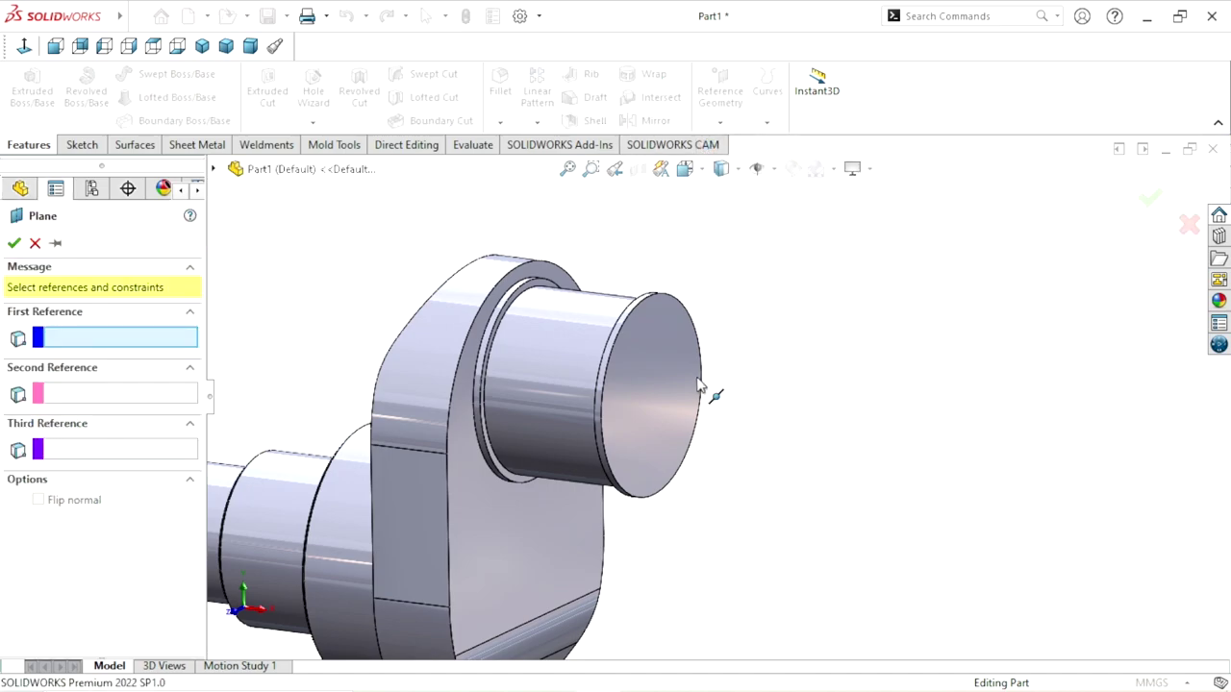
click(656, 390)
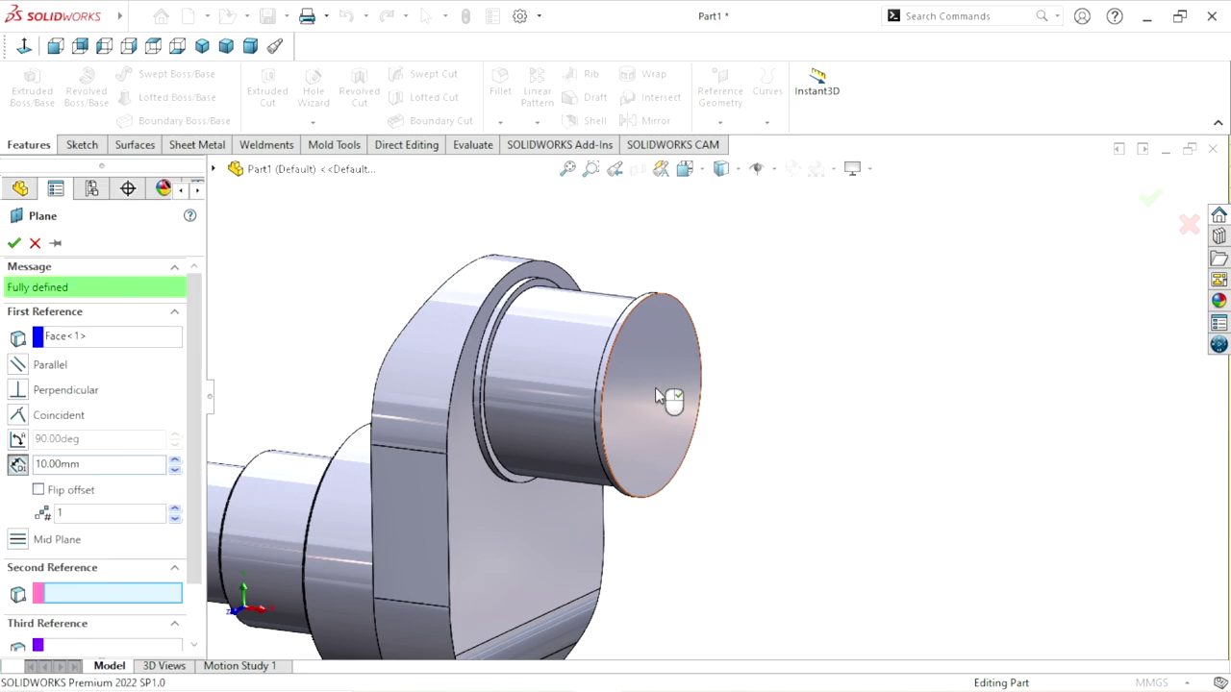
click(455, 522)
click(14, 244)
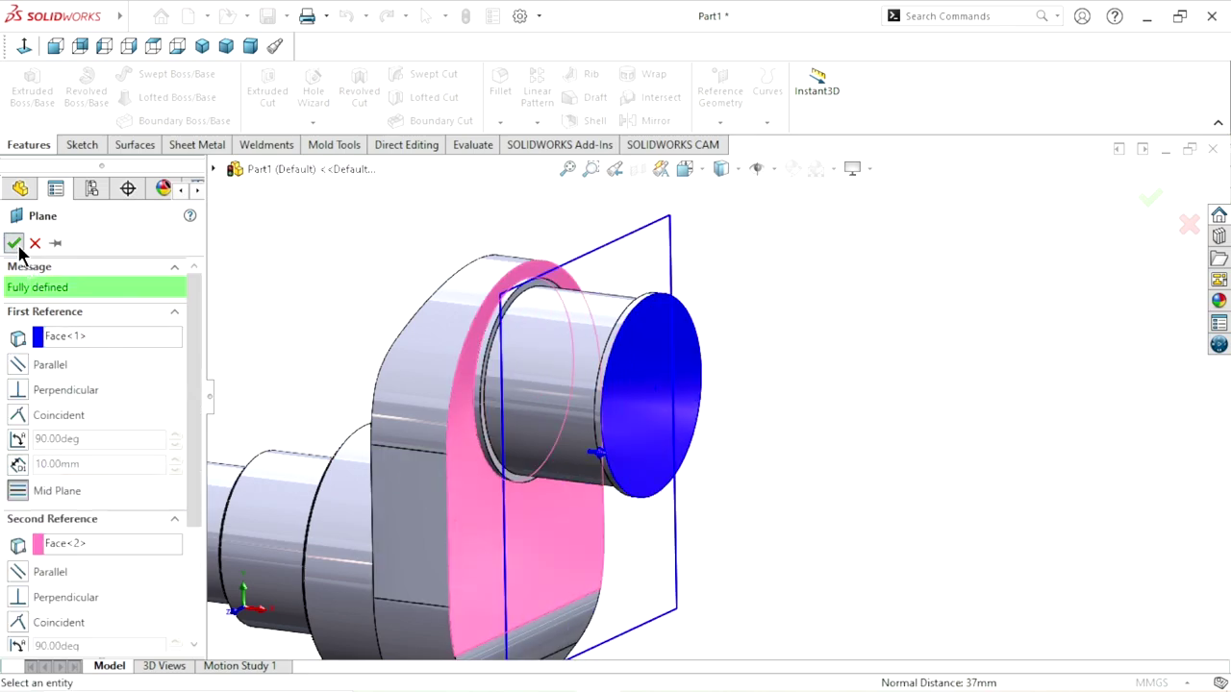
scroll(650, 451, up, 3)
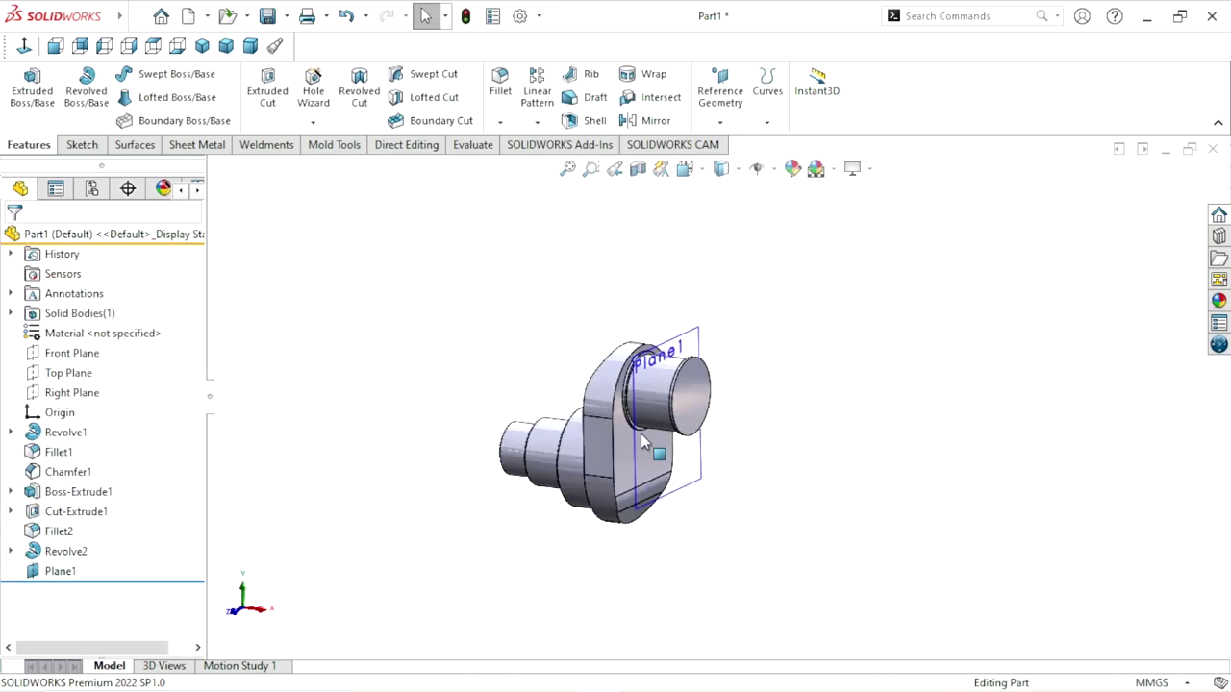
scroll(650, 451, down, 2)
Mirror Boss-Extrude1, Cut-Extrude1 and Fillet2 across Plane1 to make the second web.
click(753, 240)
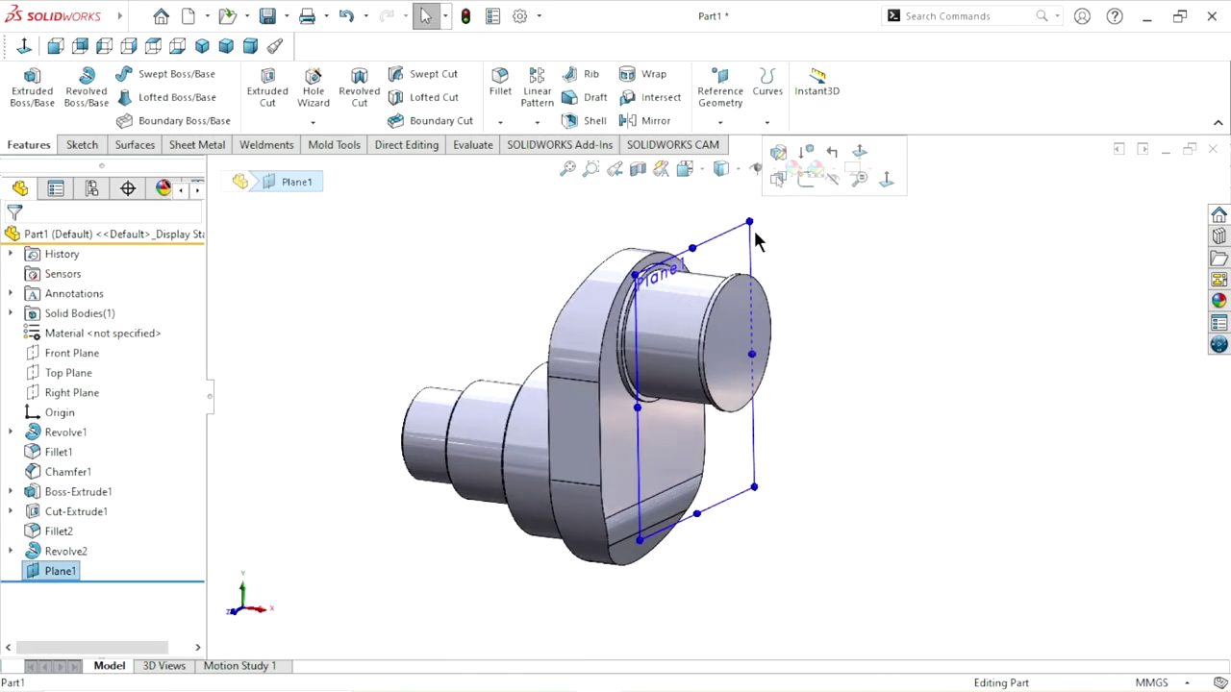
click(832, 179)
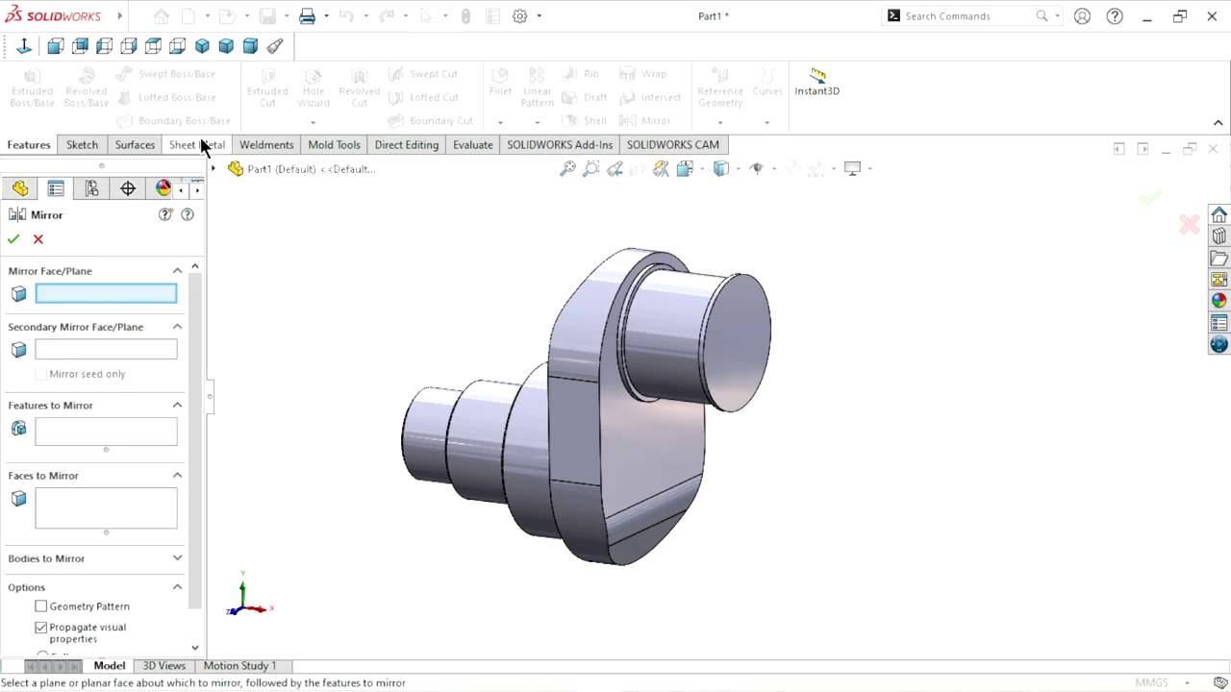
click(214, 170)
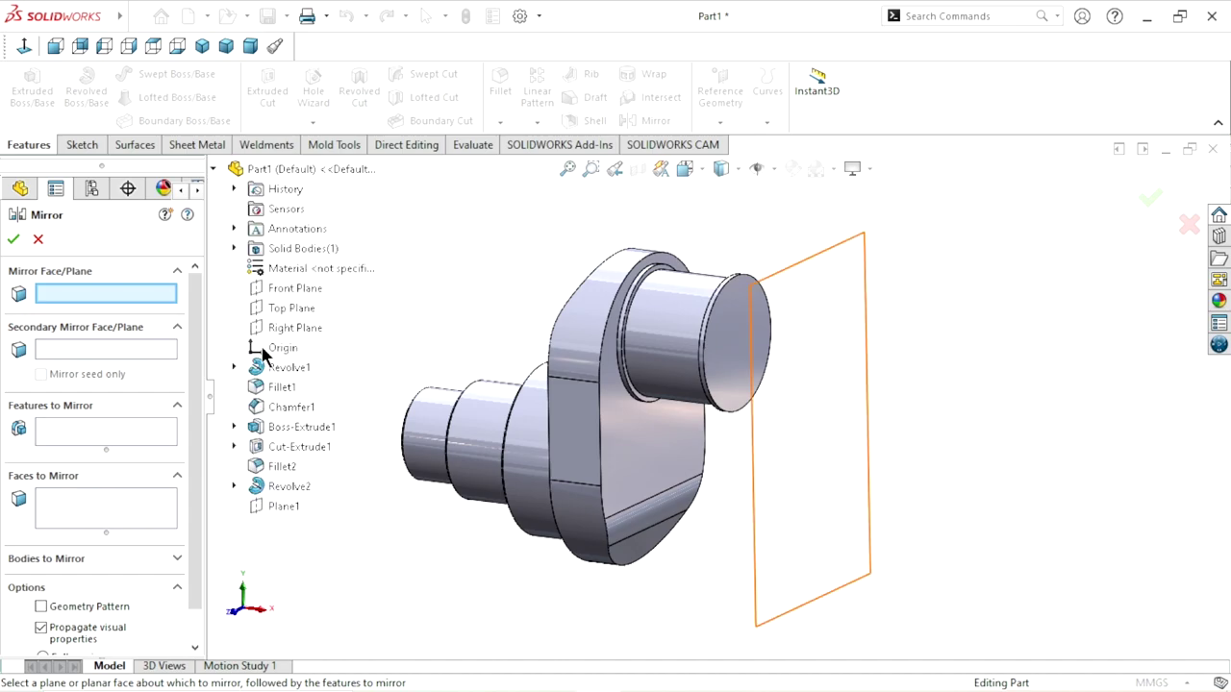
click(281, 511)
click(94, 425)
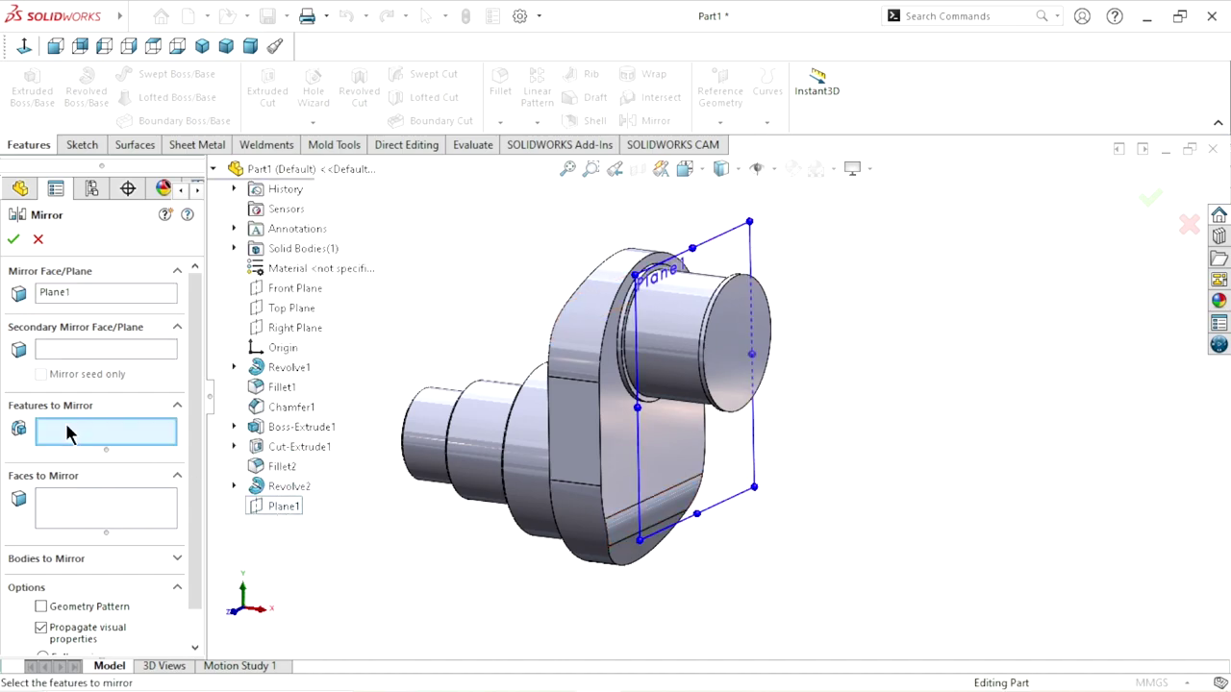
click(295, 428)
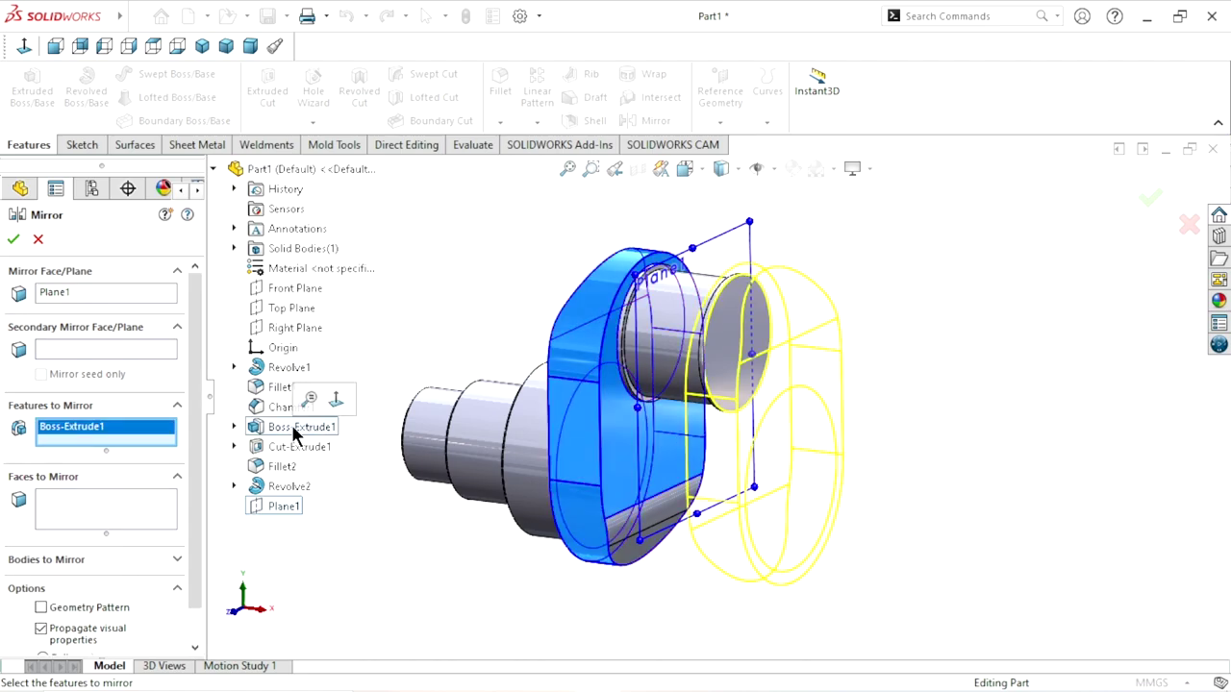
click(298, 459)
click(287, 467)
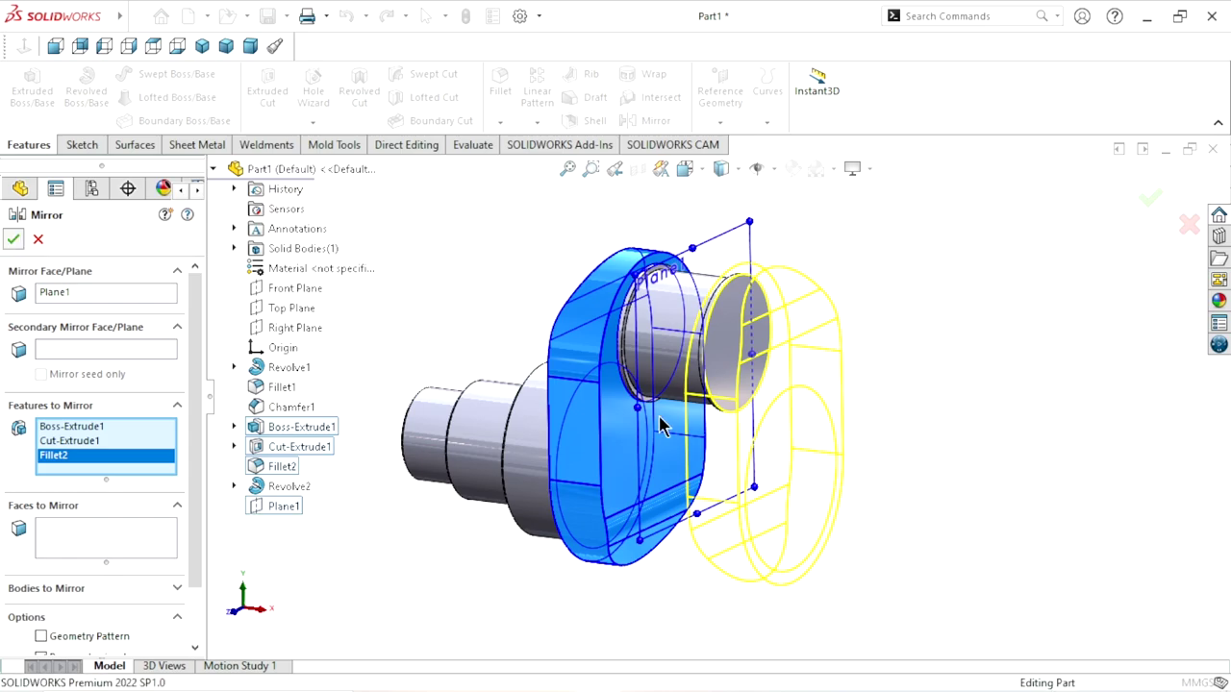
click(1150, 197)
mouse_move(831, 478)
middle_down()
mouse_move(759, 438)
mouse_move(859, 404)
mouse_move(948, 407)
mouse_move(873, 462)
mouse_move(955, 449)
mouse_move(894, 461)
mouse_move(856, 500)
mouse_move(841, 497)
middle_up()
scroll(815, 466, down, 5)
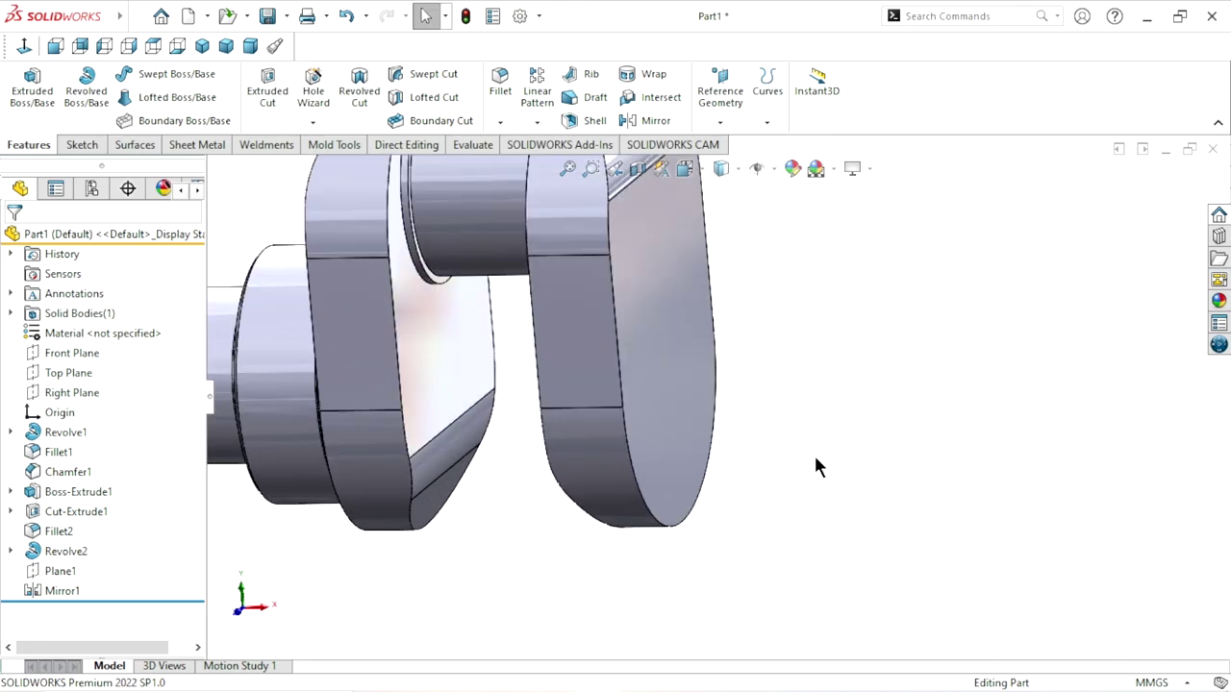
scroll(815, 466, up, 3)
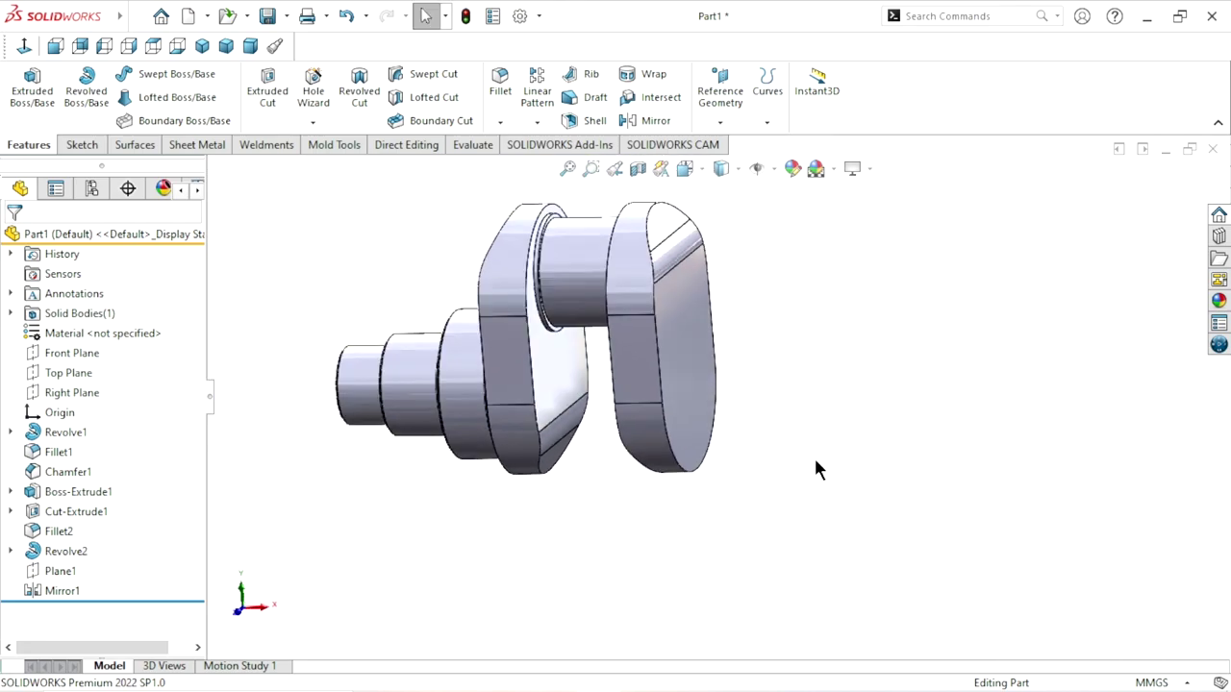
Start a new sketch on the Front Plane, viewed normal to it.
click(53, 352)
click(67, 327)
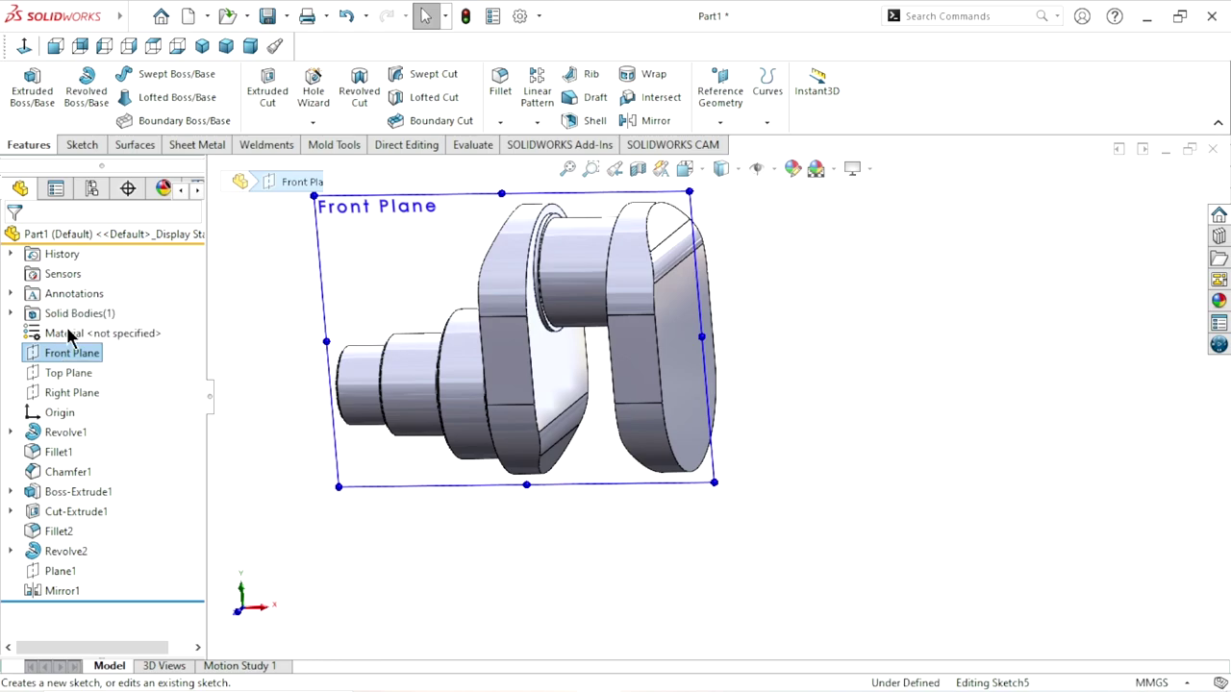
click(24, 45)
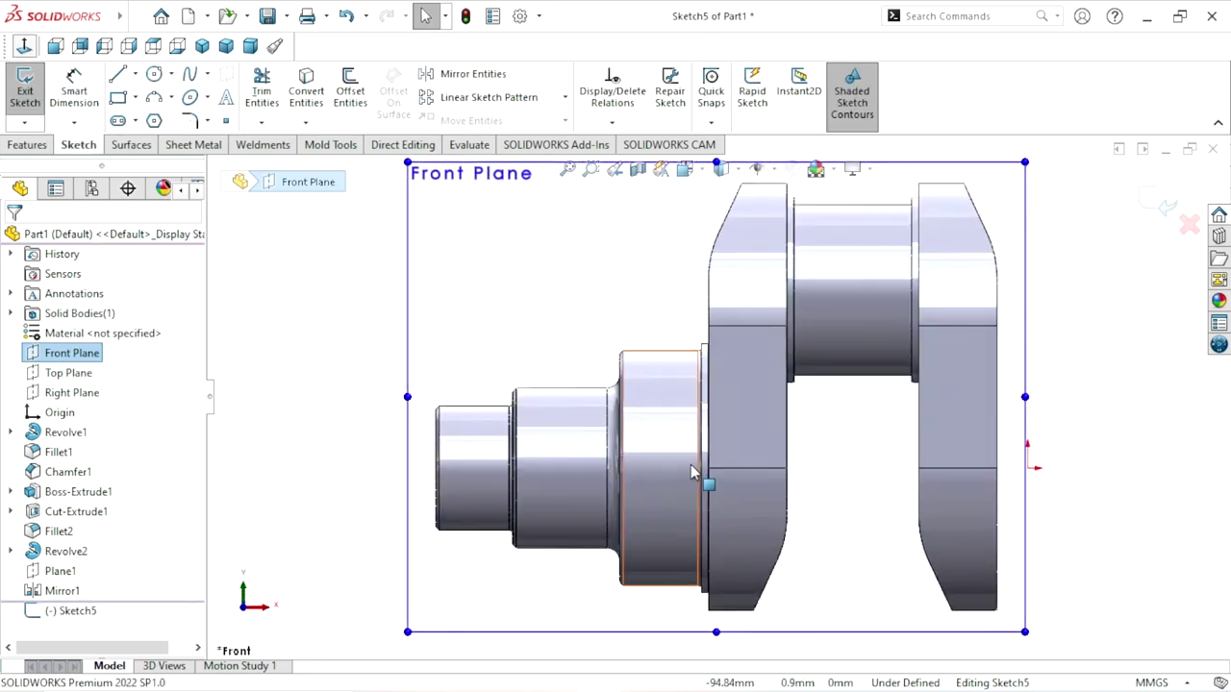
scroll(961, 420, down, 2)
scroll(973, 419, down, 3)
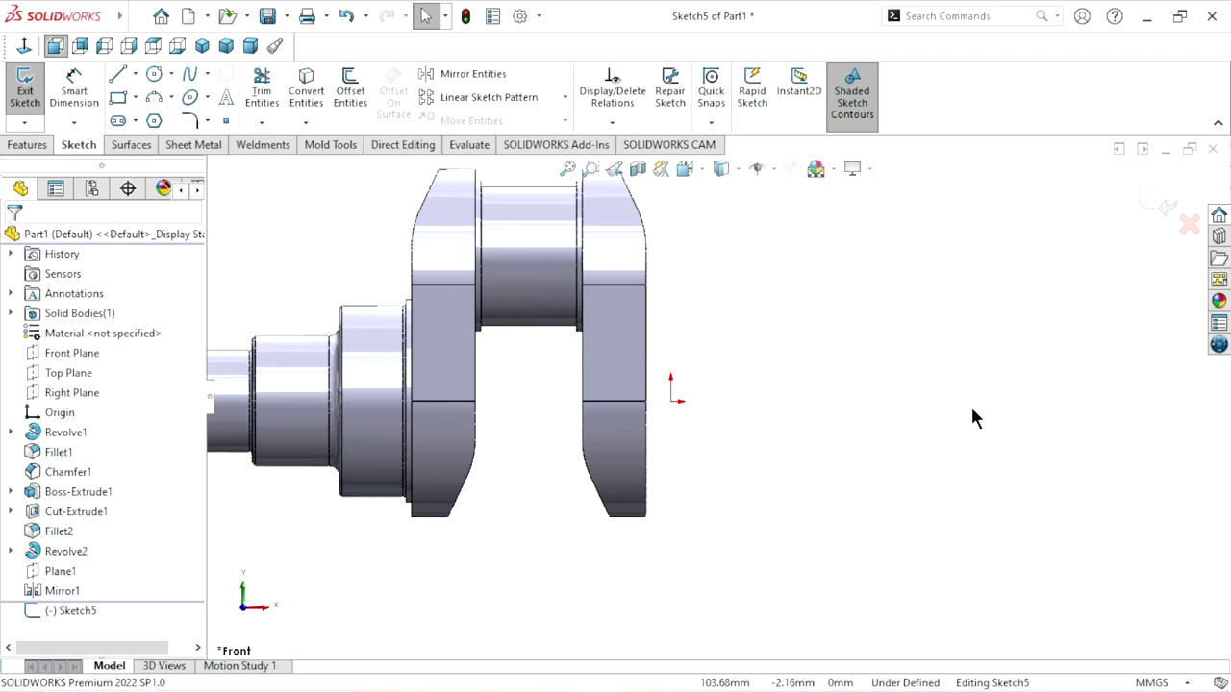
scroll(769, 453, up, 1)
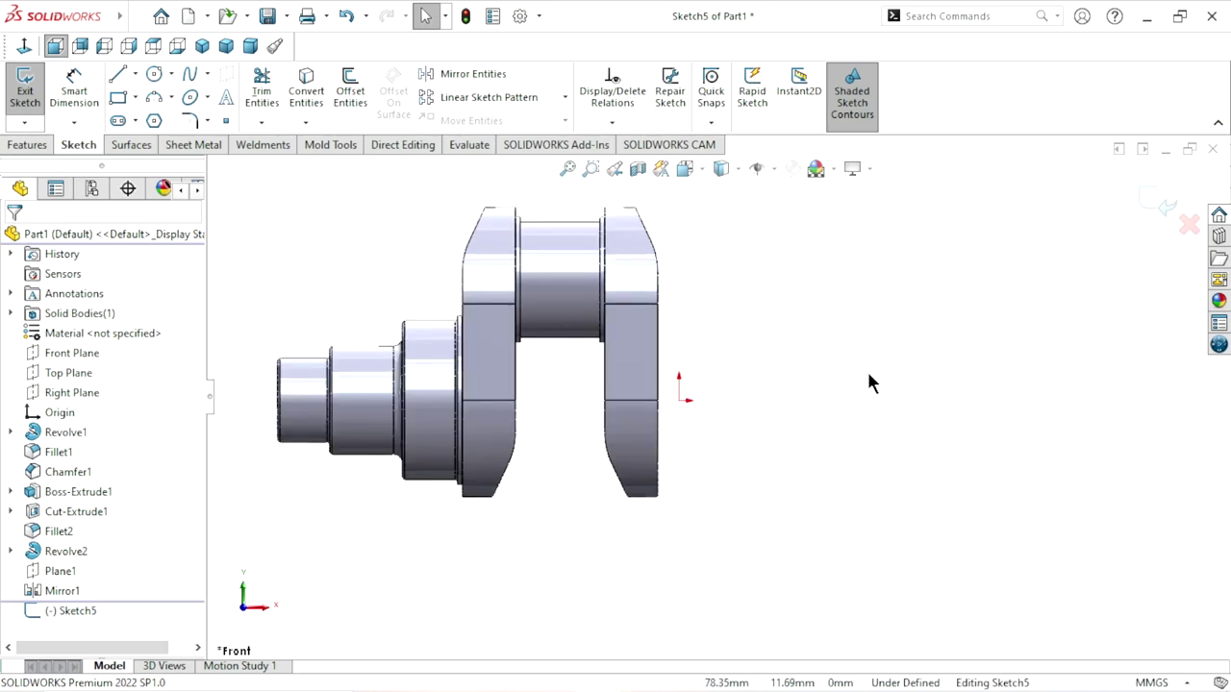
scroll(866, 368, down, 1)
scroll(866, 367, down, 1)
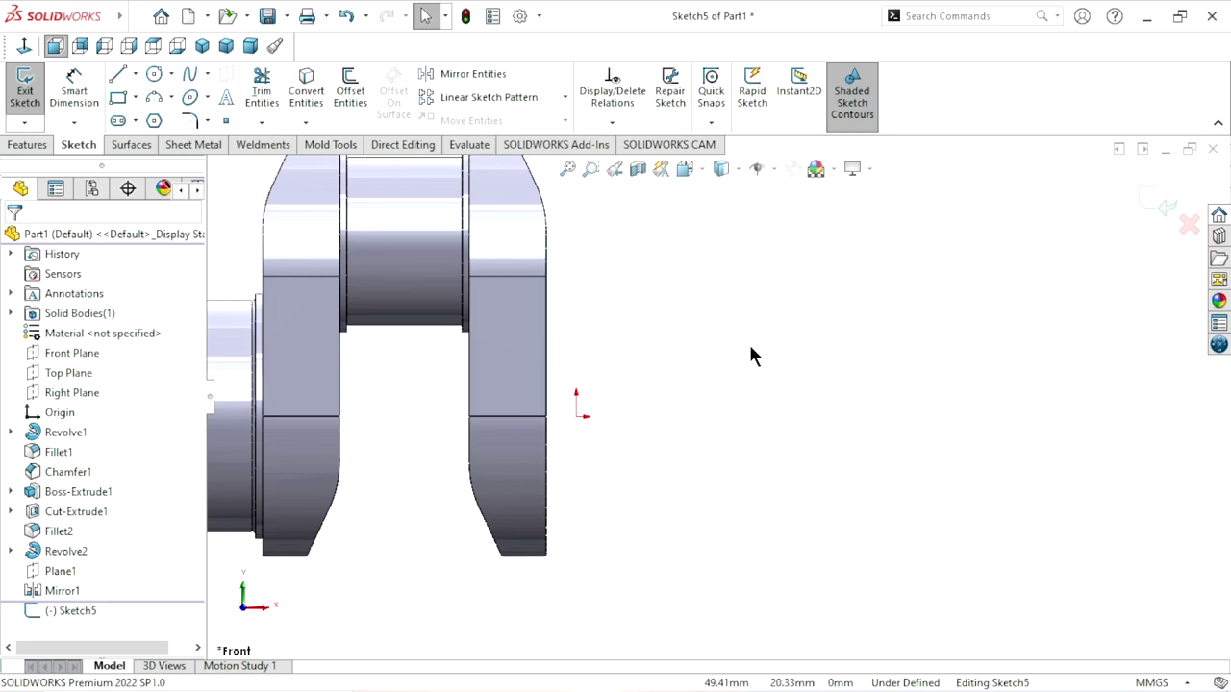
Draw a horizontal centerline rightward from the web's face.
click(135, 74)
click(140, 115)
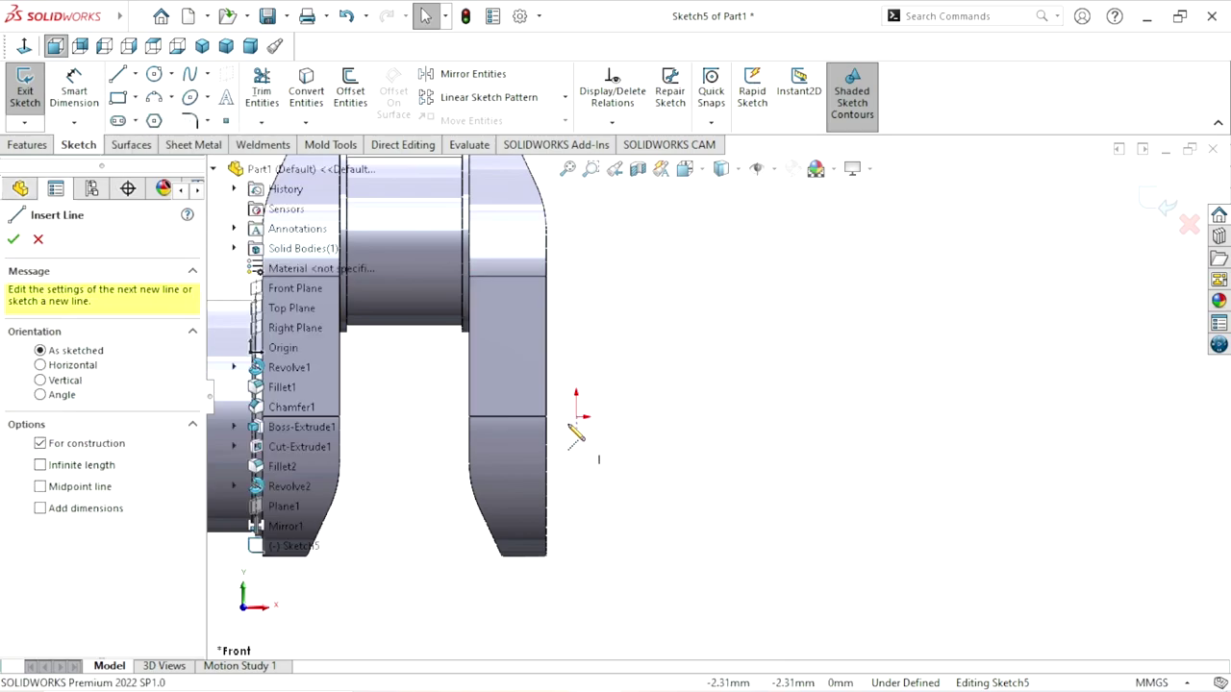
click(546, 415)
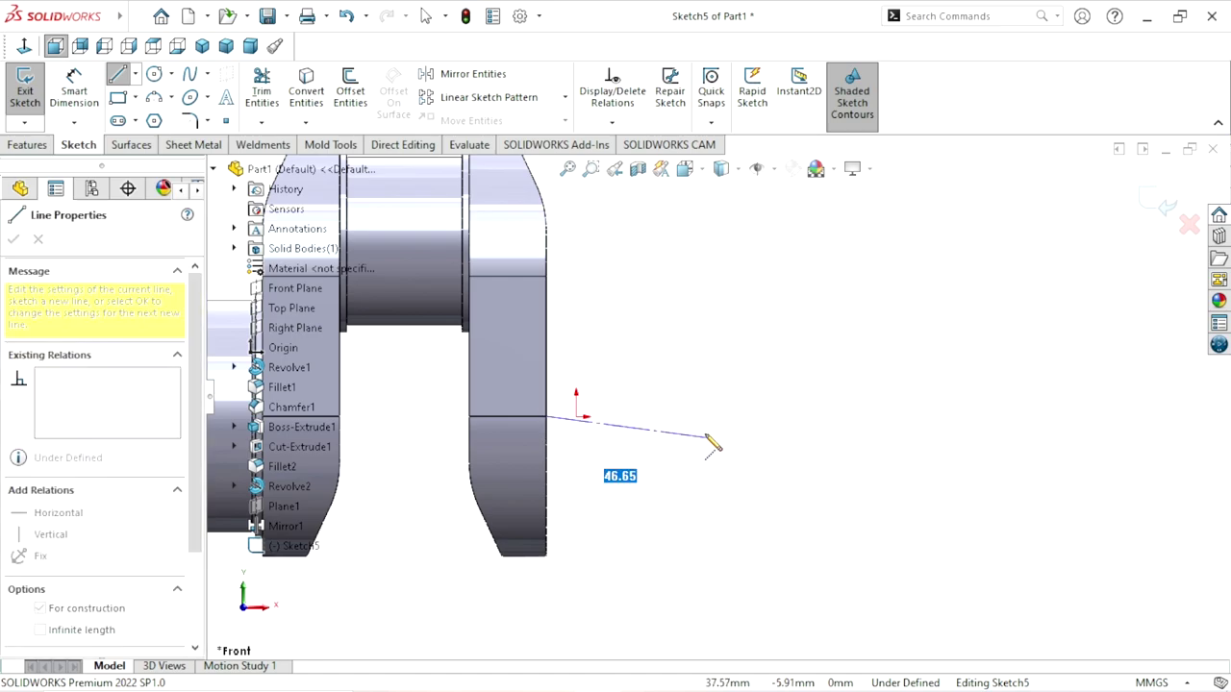
click(699, 416)
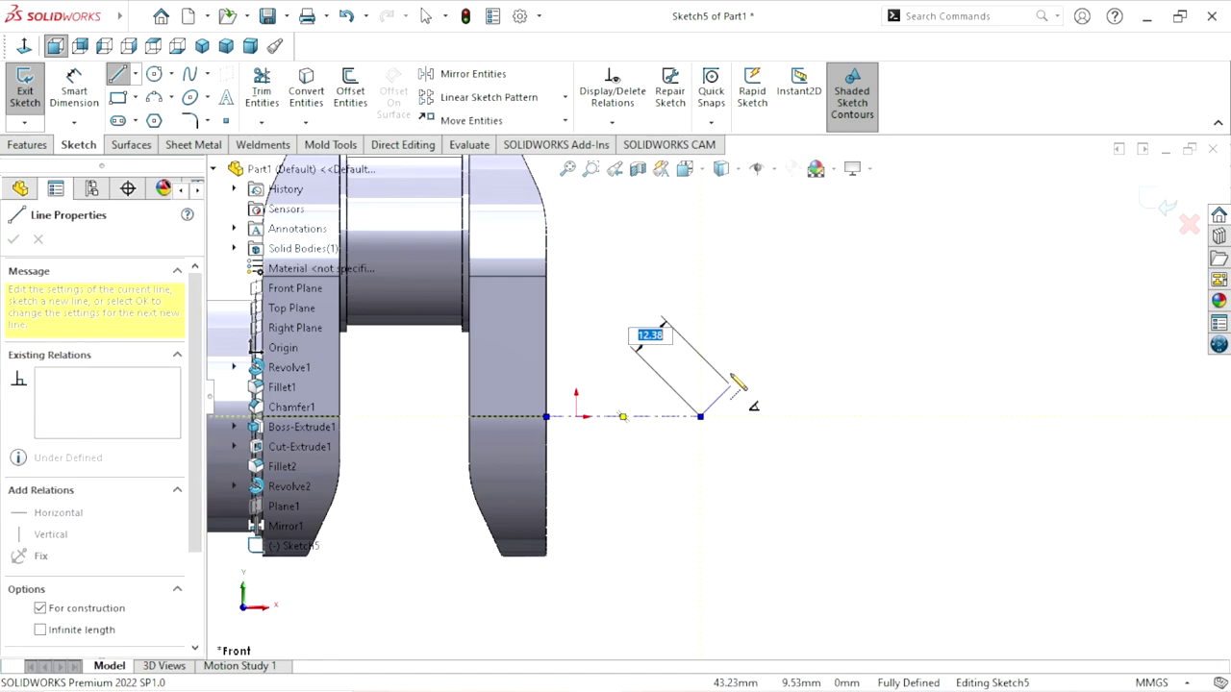
right_click(731, 317)
click(775, 382)
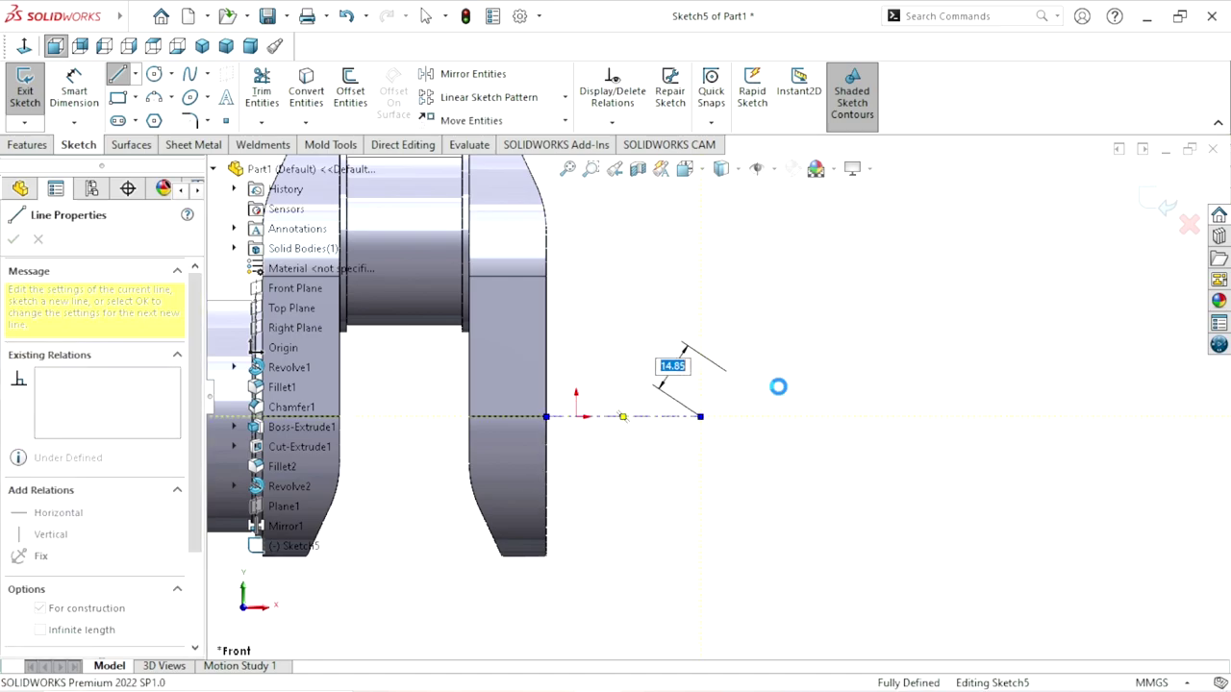
Dimension the centerline to 27 mm long.
click(72, 88)
click(660, 416)
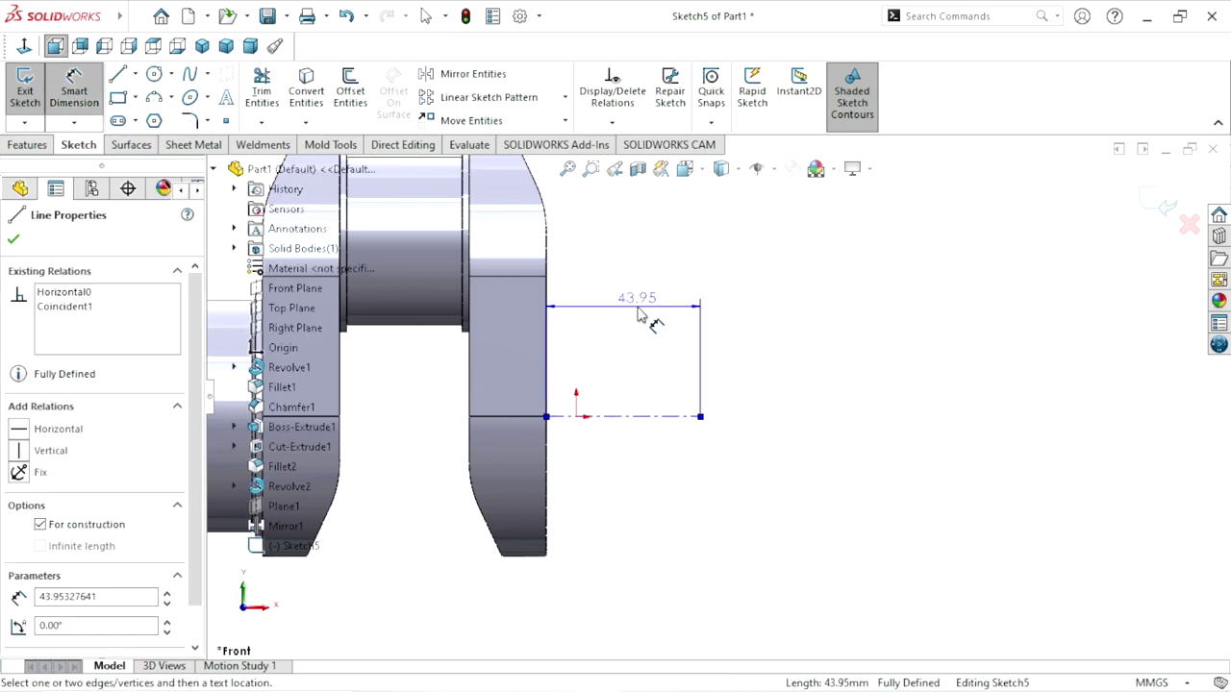
click(636, 315)
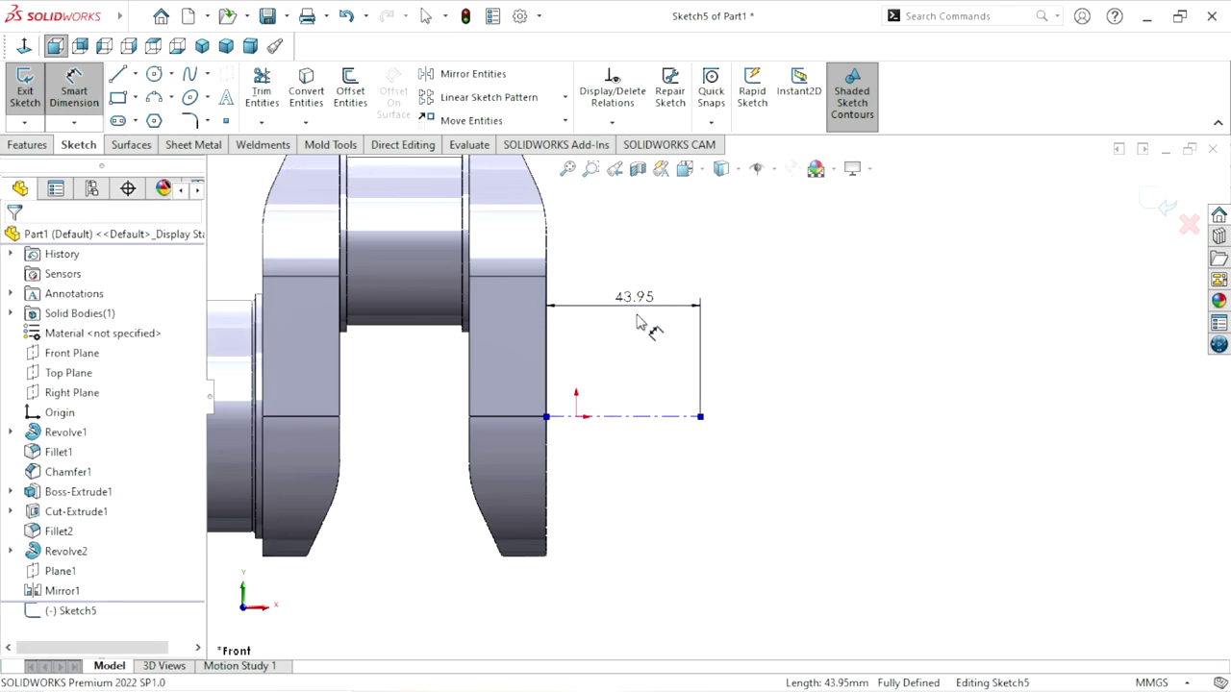
text(27)
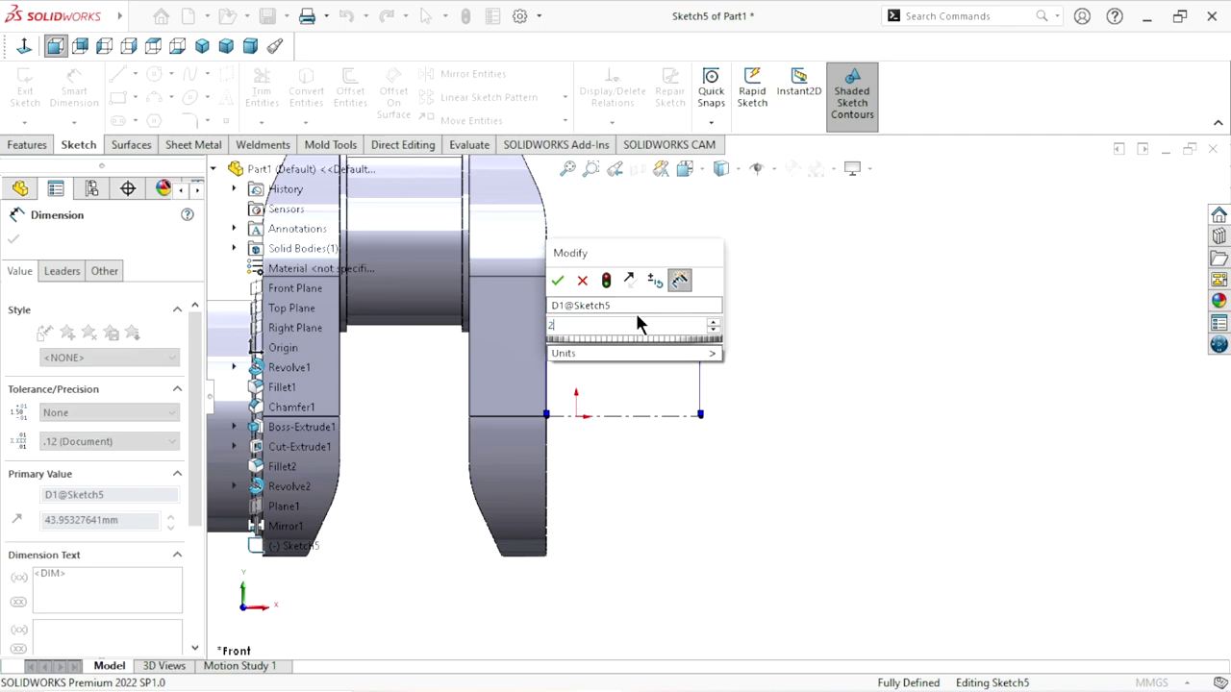
click(559, 279)
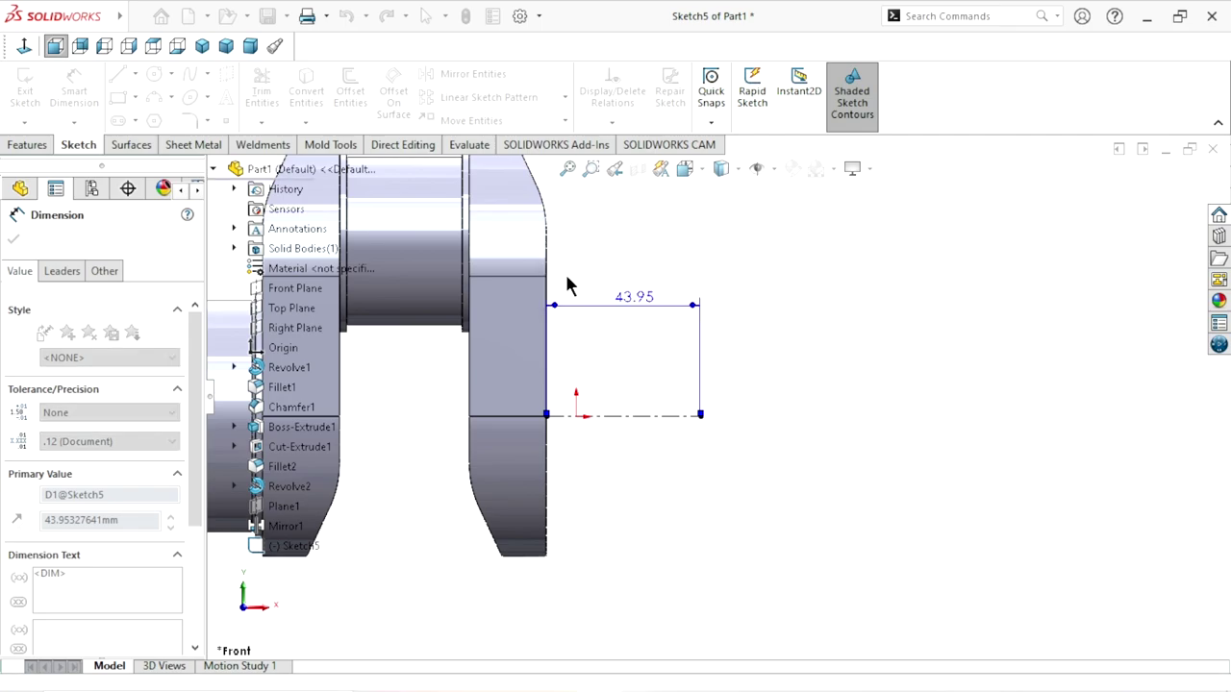
scroll(623, 433, down, 1)
scroll(664, 385, down, 1)
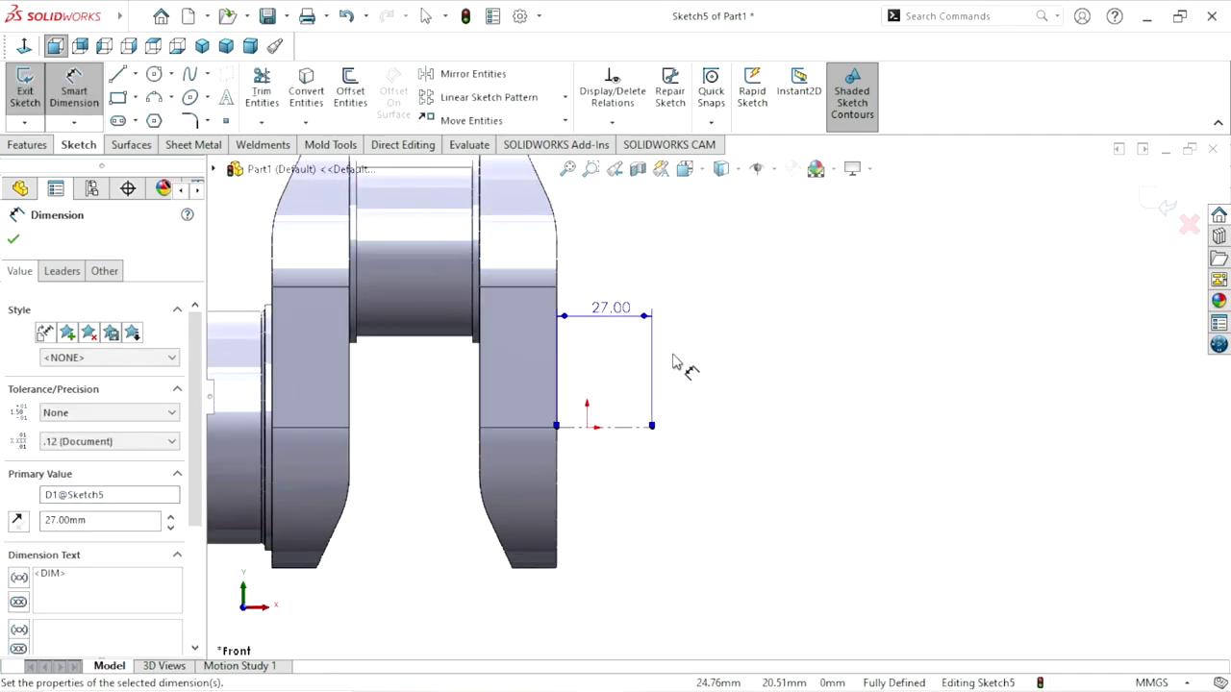
scroll(673, 370, down, 1)
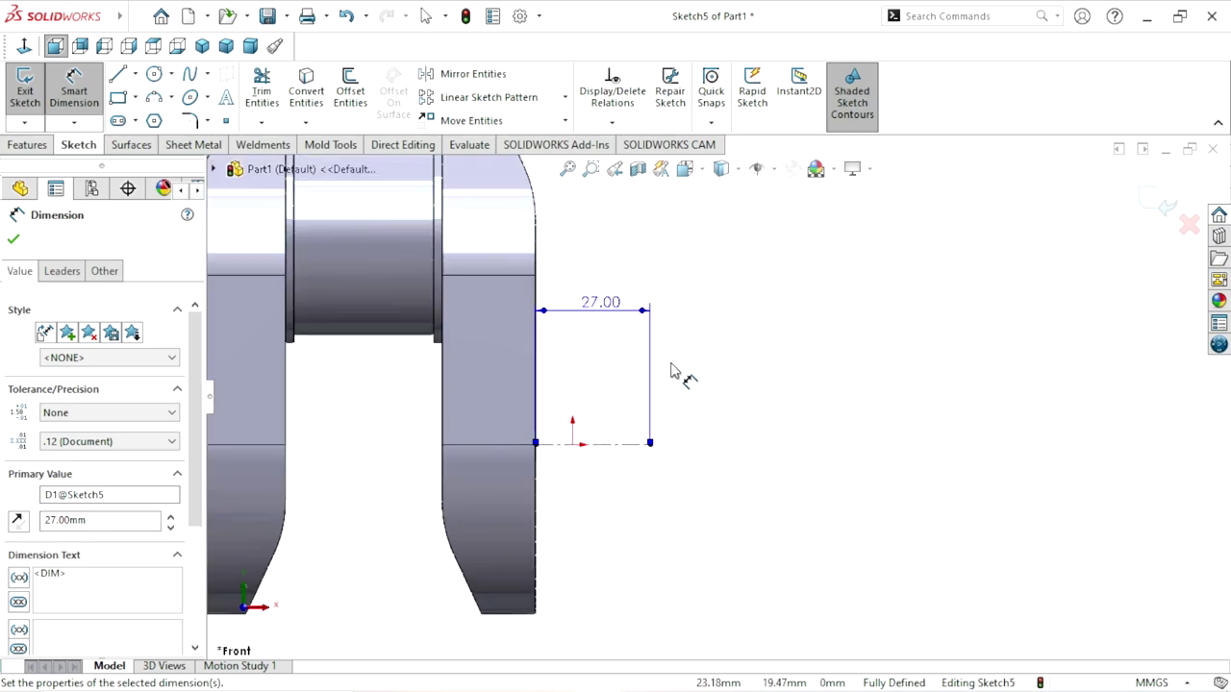
Draw a stepped line profile from the web face over the 27 mm centerline.
click(118, 76)
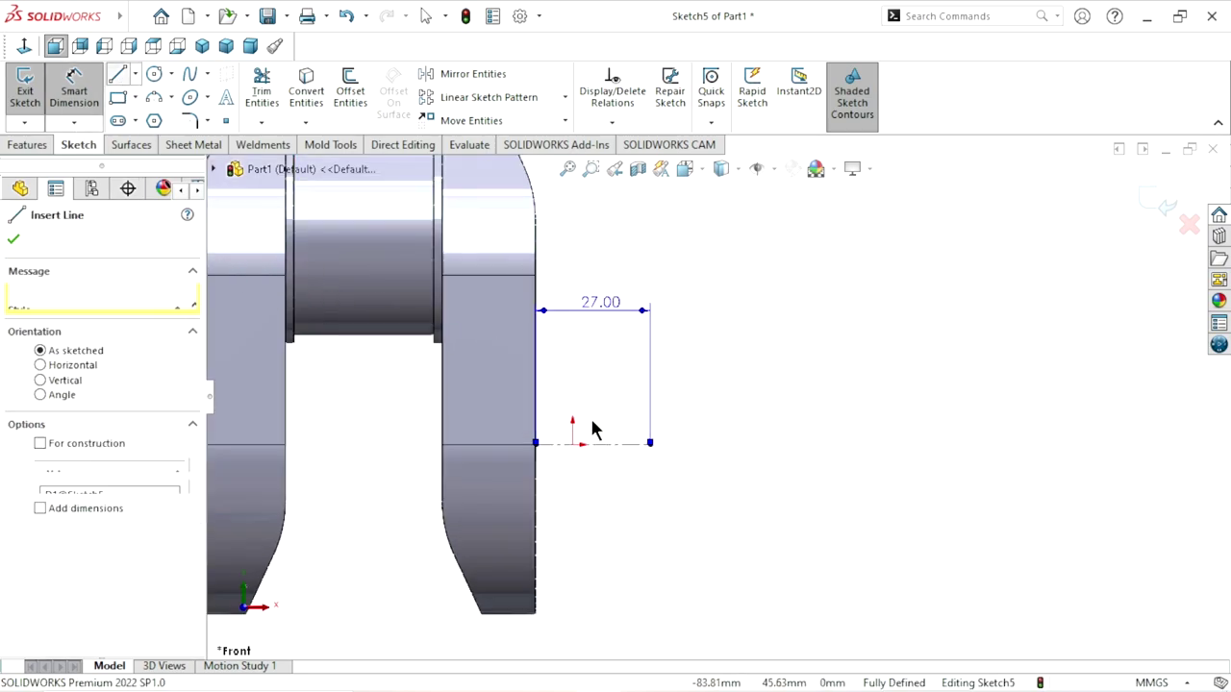
click(536, 445)
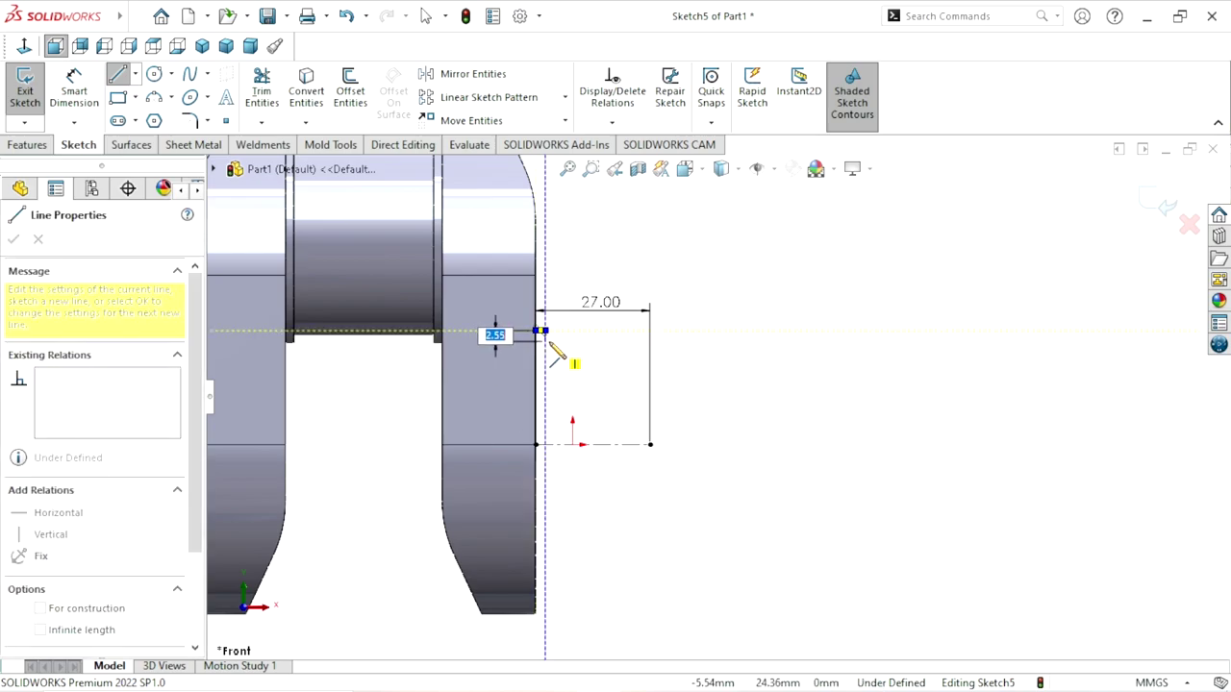
click(544, 334)
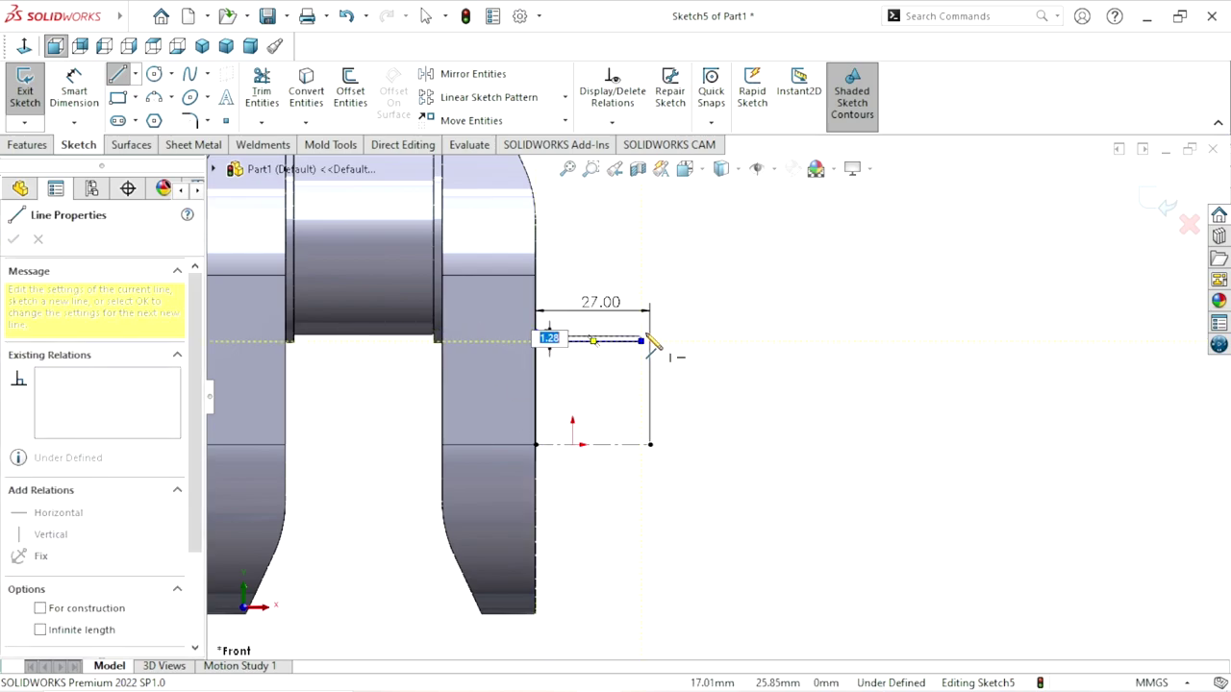
click(641, 341)
click(645, 338)
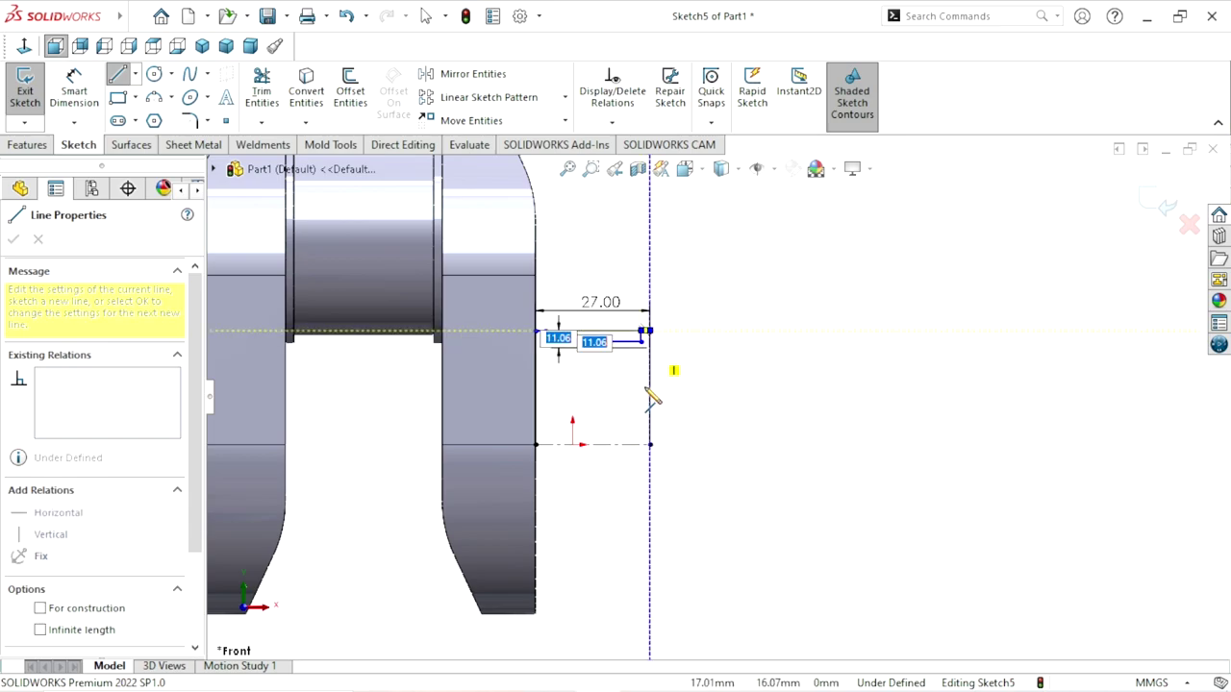
click(650, 444)
right_click(702, 417)
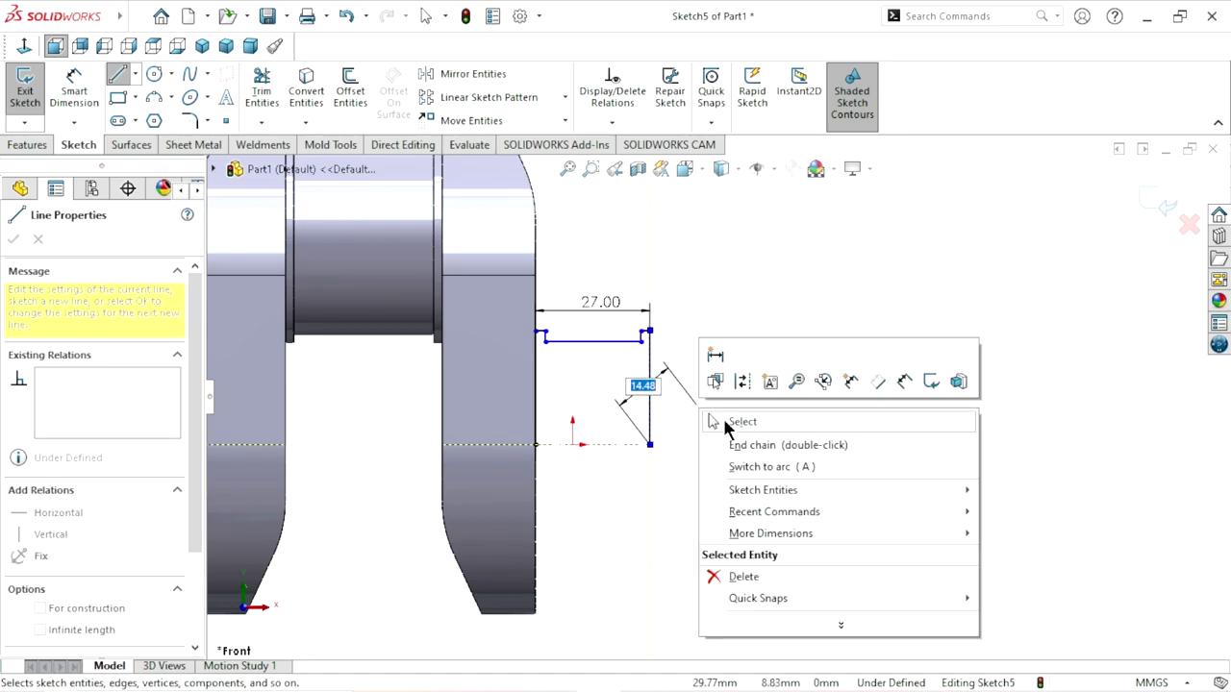
click(712, 442)
key(Escape)
scroll(657, 348, down, 5)
scroll(655, 341, down, 1)
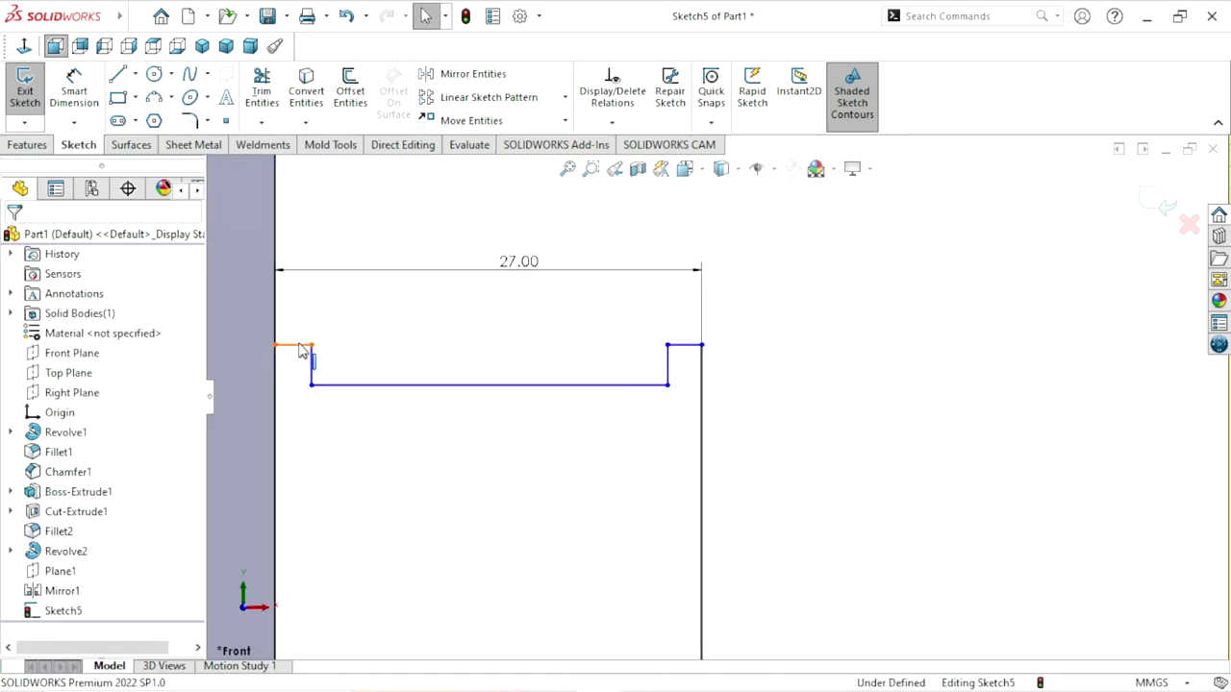
Add a sketch relation tying the profile's two short top segments together.
click(299, 344)
ctrl+click(694, 347)
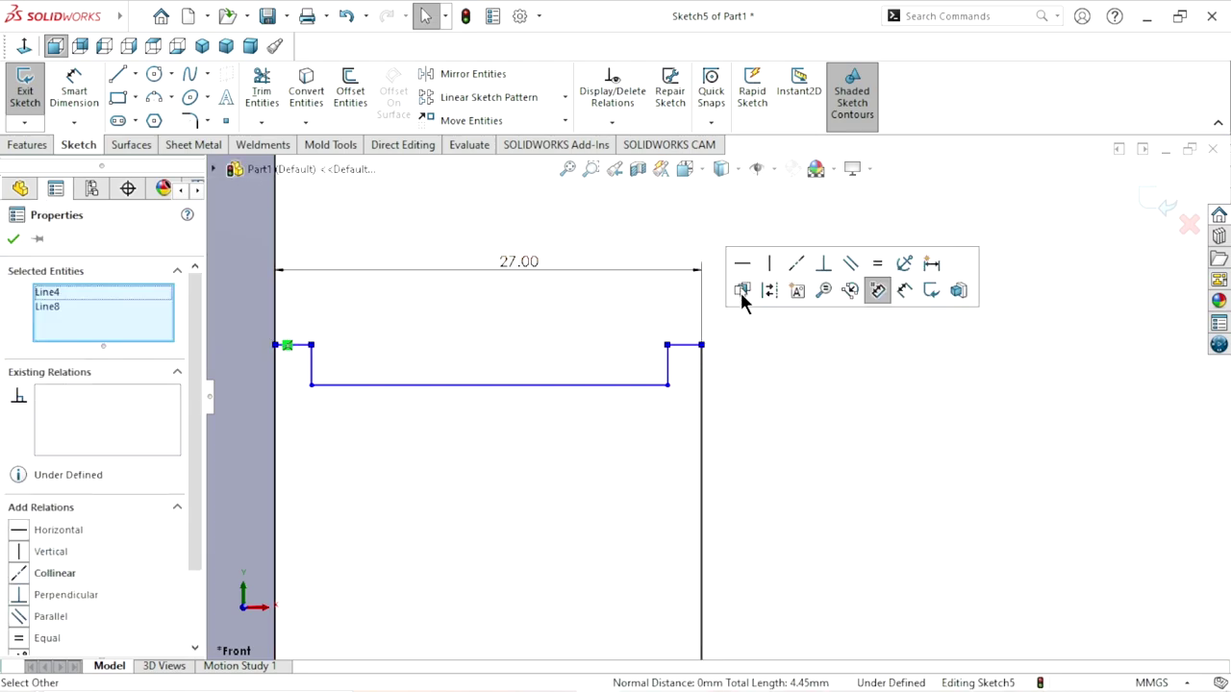
click(797, 267)
click(14, 243)
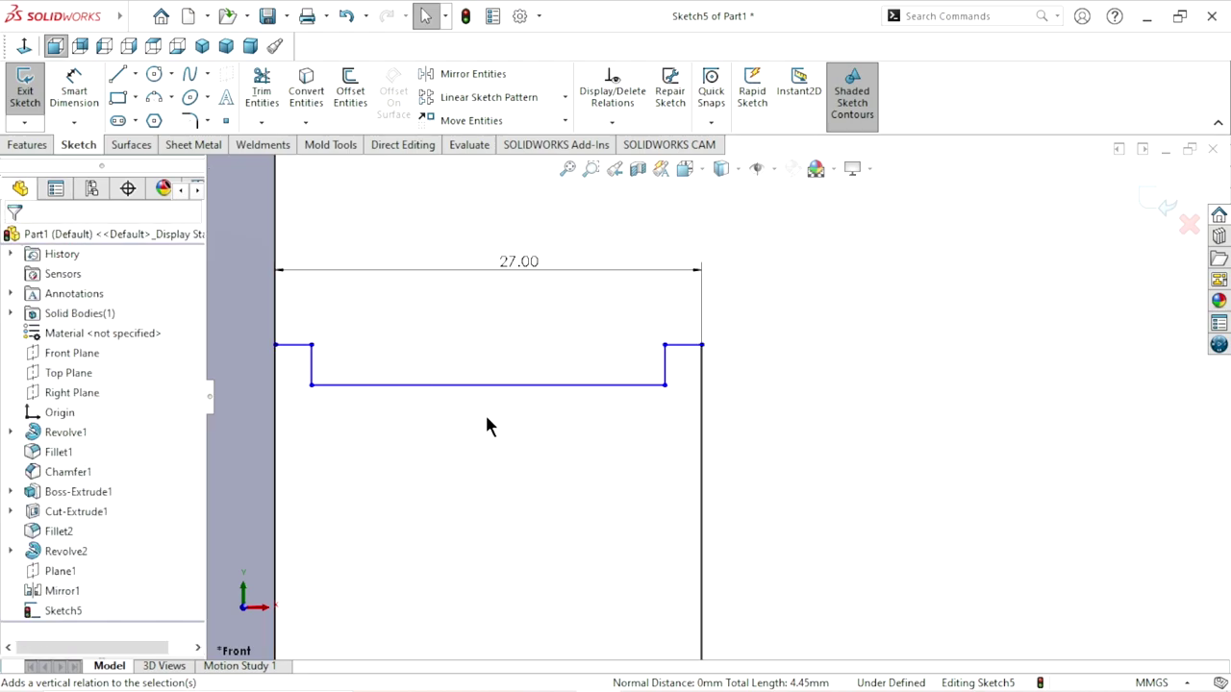
scroll(494, 546, up, 3)
scroll(689, 509, down, 2)
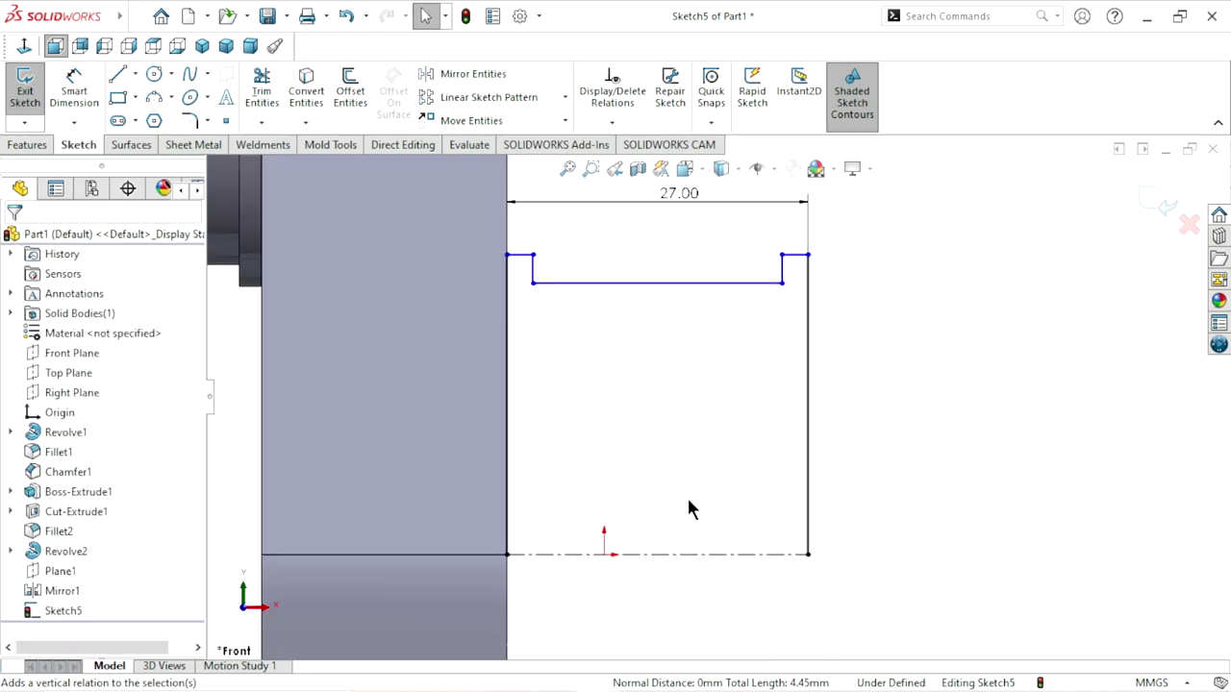
Dimension the profile's inner and outer heights from the centerline to 66 mm and 70 mm.
click(85, 103)
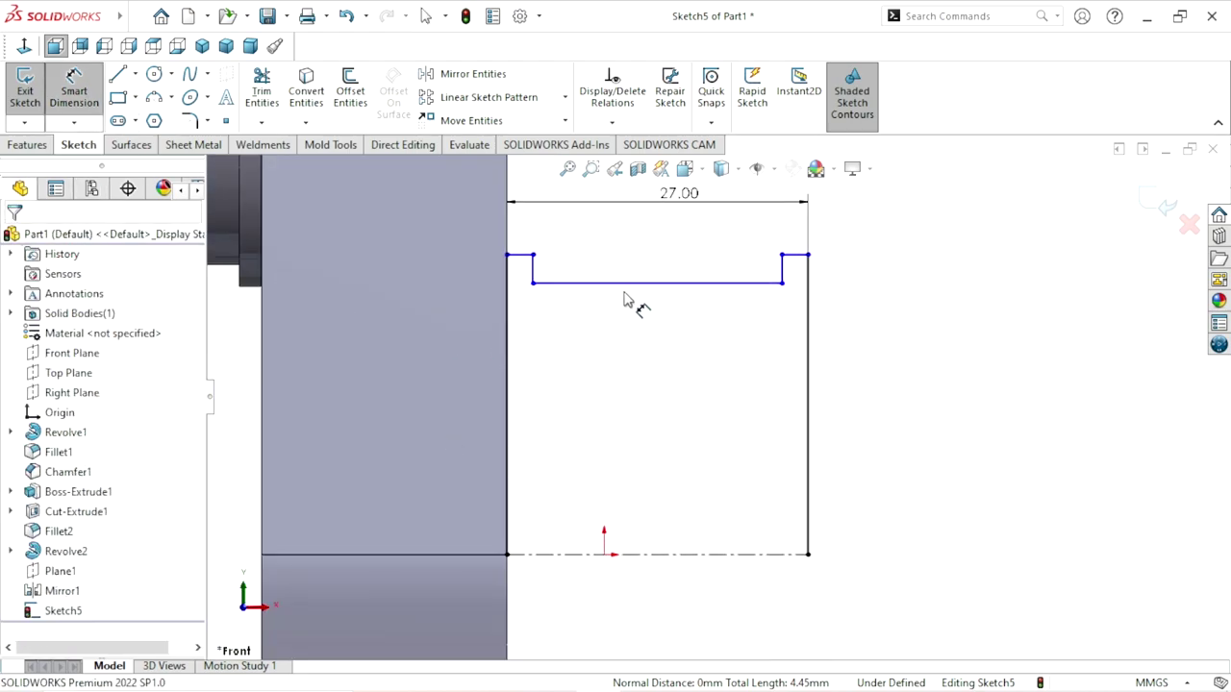
click(679, 553)
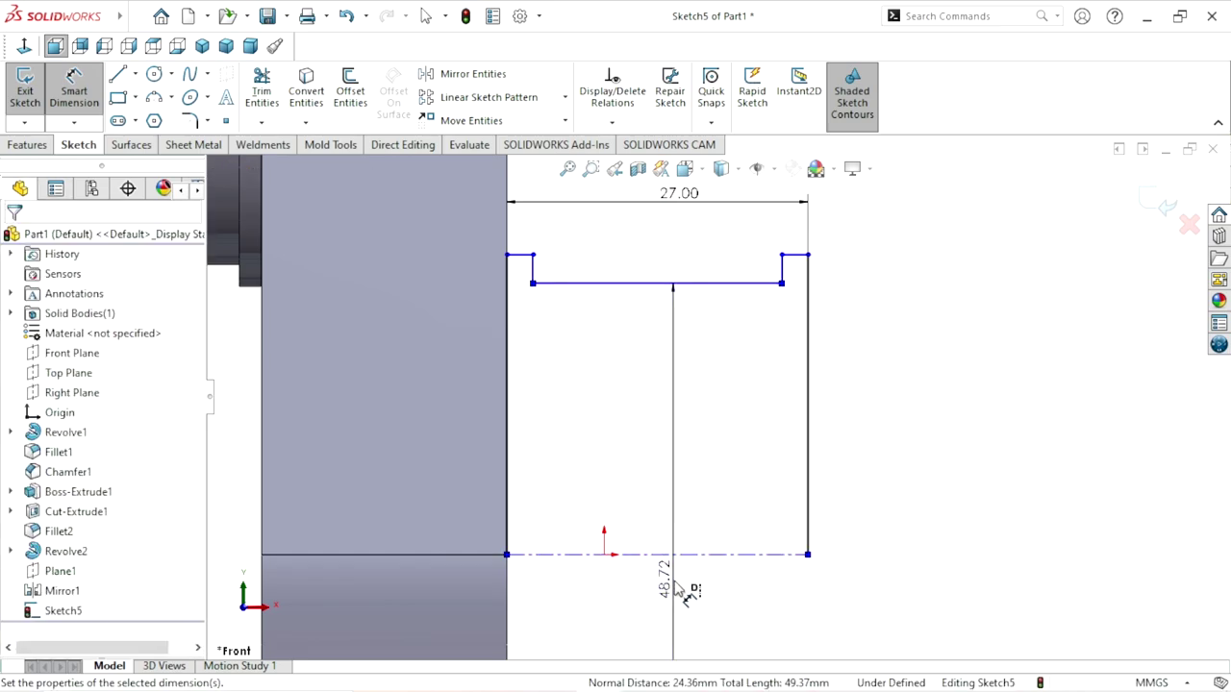
click(678, 589)
text(66)
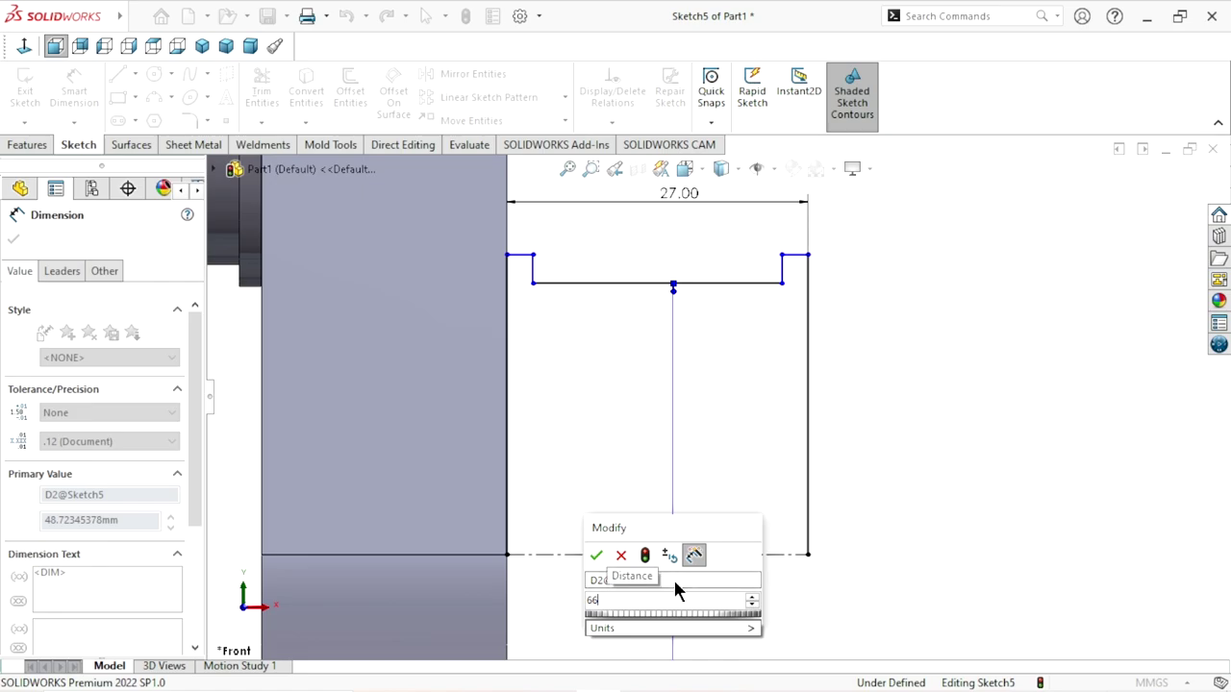
click(596, 554)
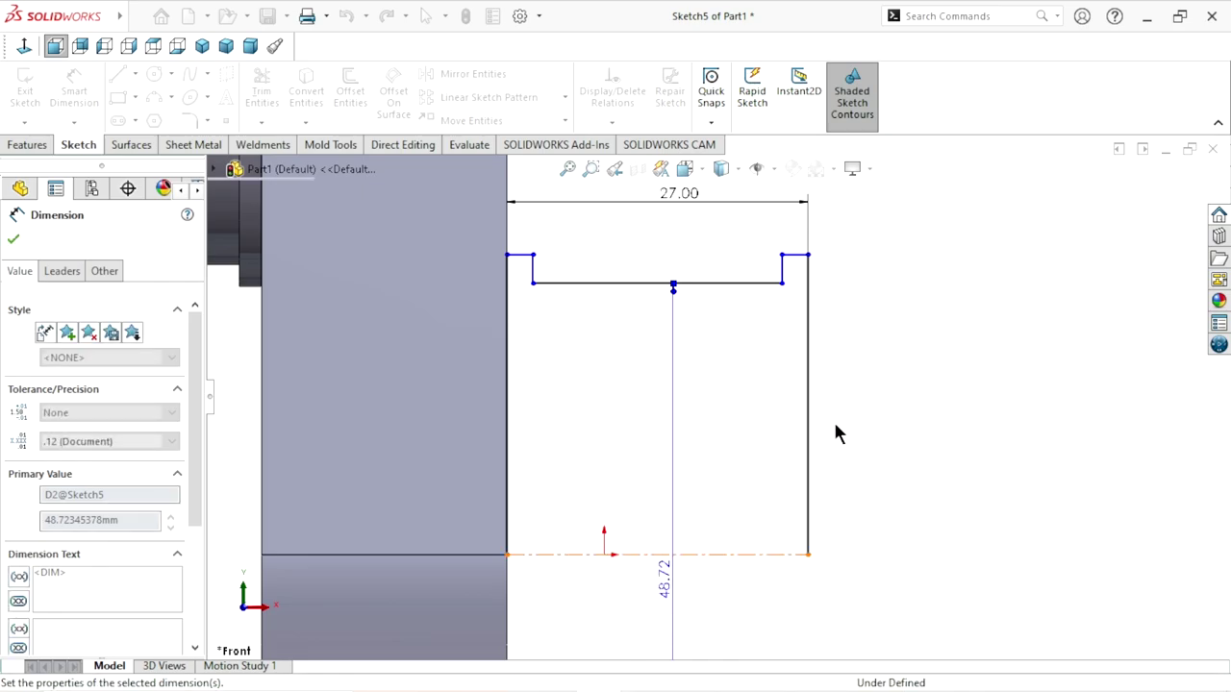
scroll(769, 346, up, 4)
scroll(760, 404, down, 2)
scroll(755, 317, down, 2)
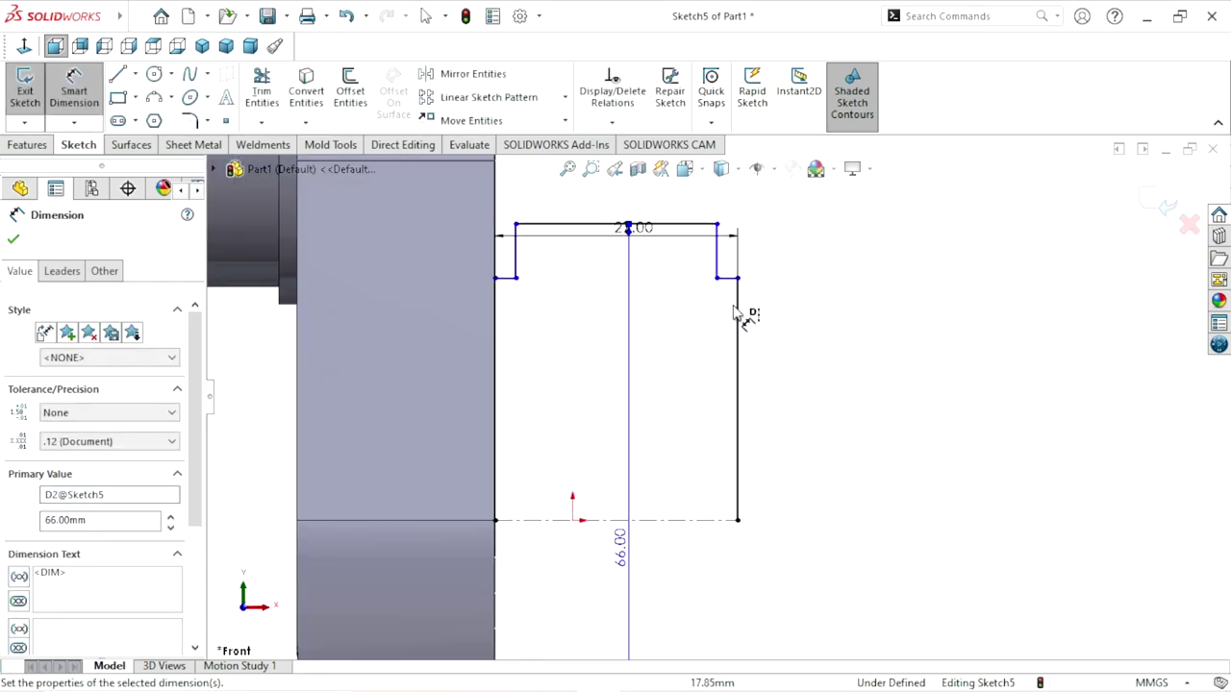
click(738, 293)
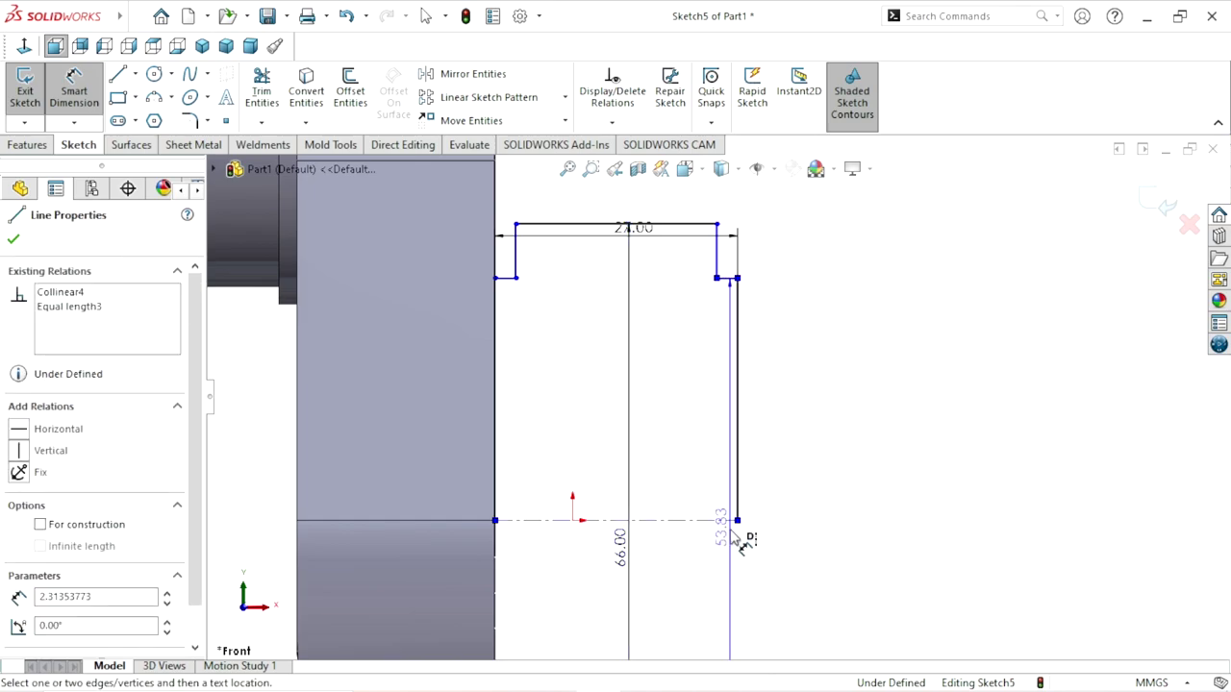
click(890, 541)
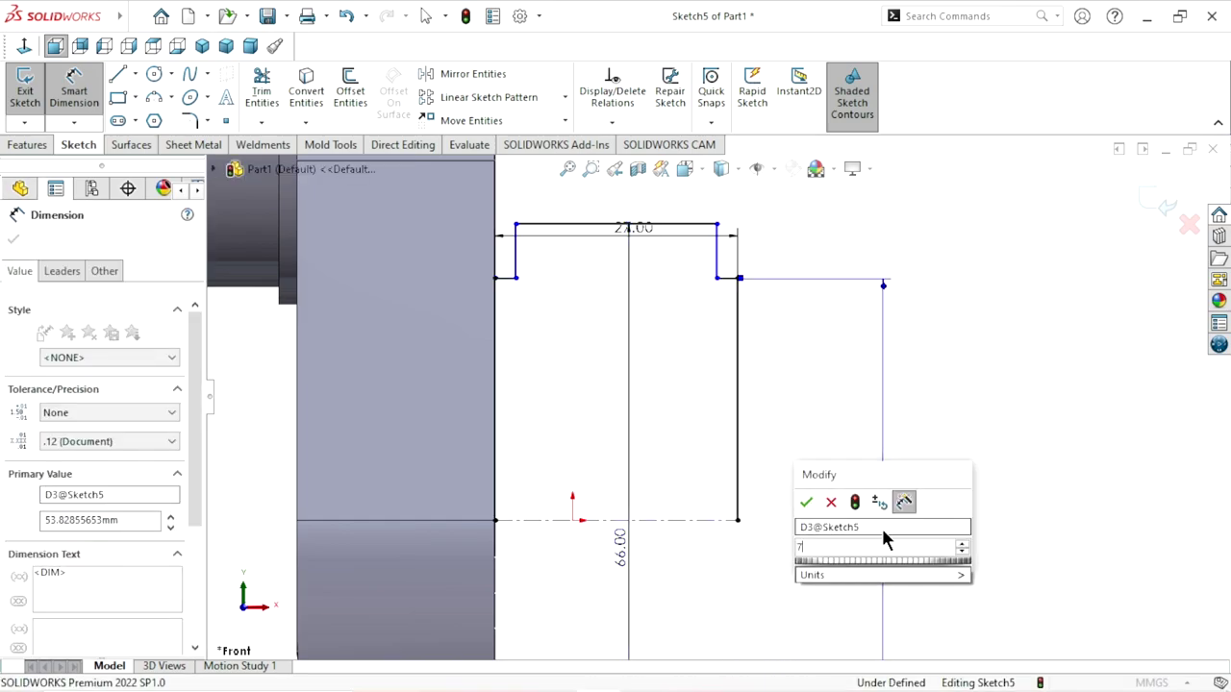
text(70)
click(806, 502)
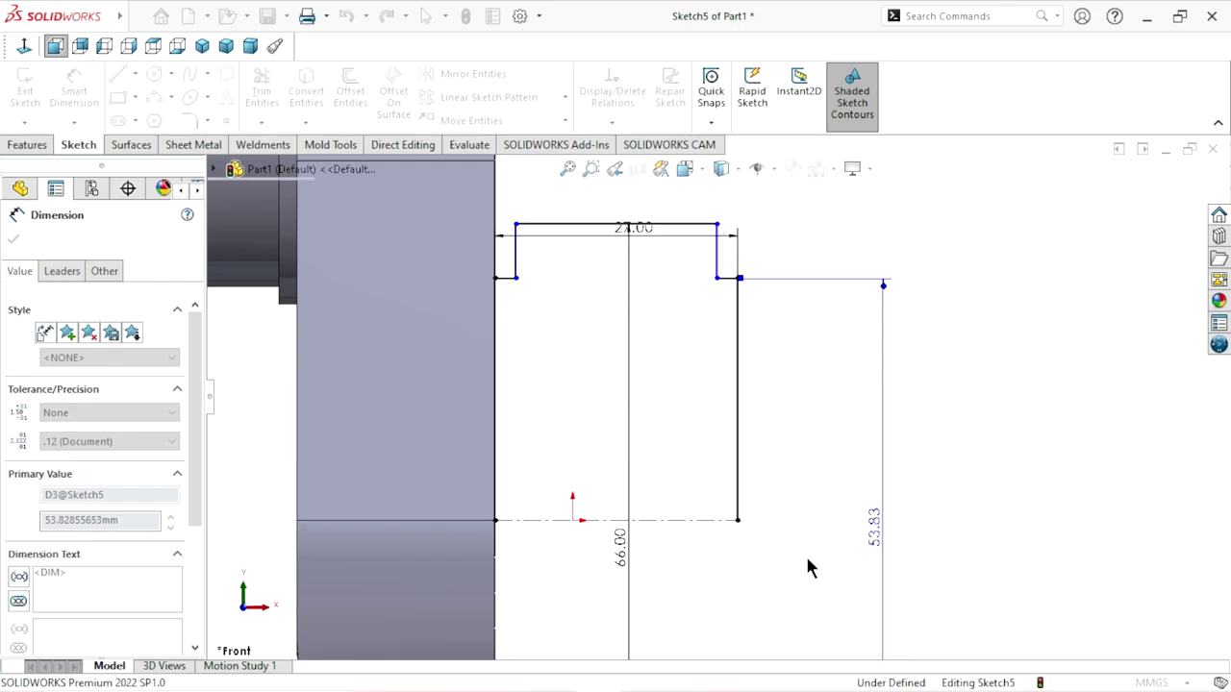
Reposition the 27.00 dimension above the profile and the 66.00 dimension to the right.
scroll(620, 460, down, 2)
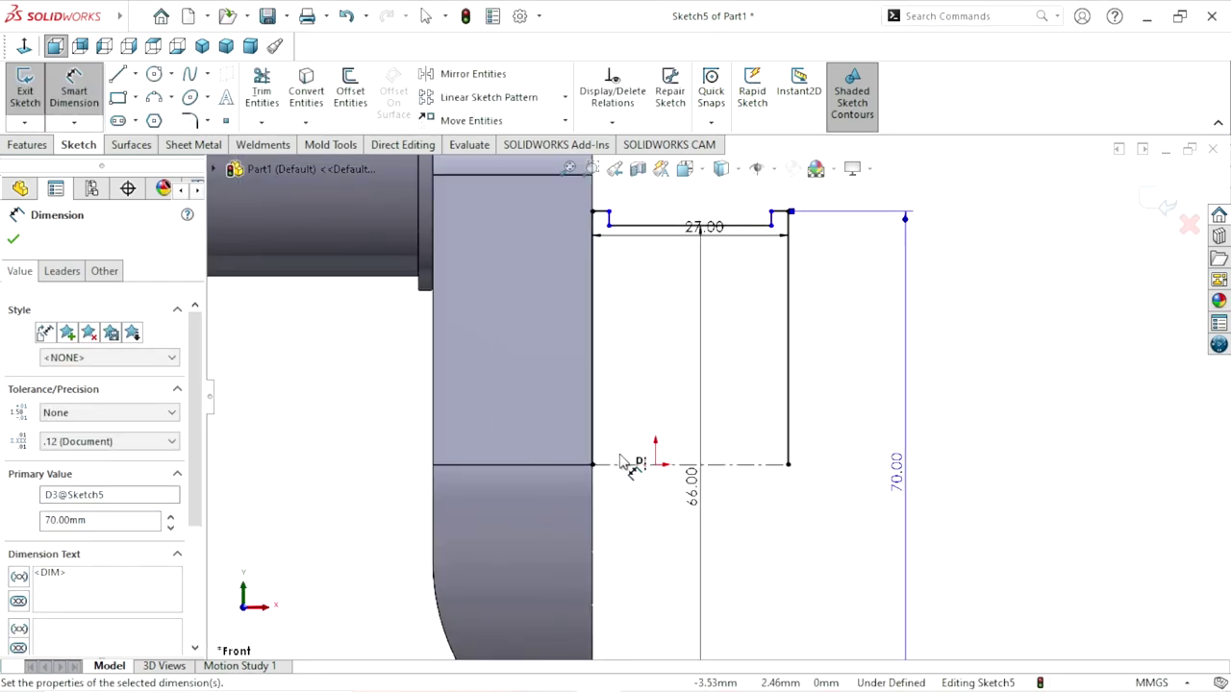
drag(713, 266, 733, 226)
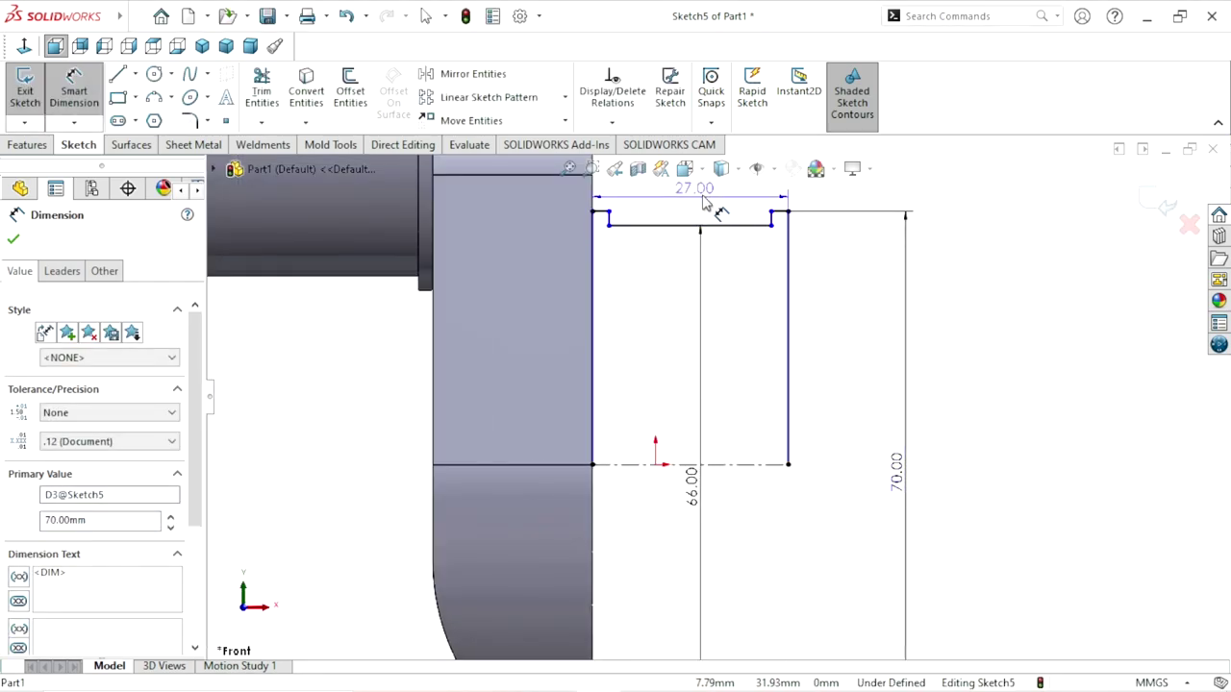
click(1030, 366)
scroll(843, 366, up, 2)
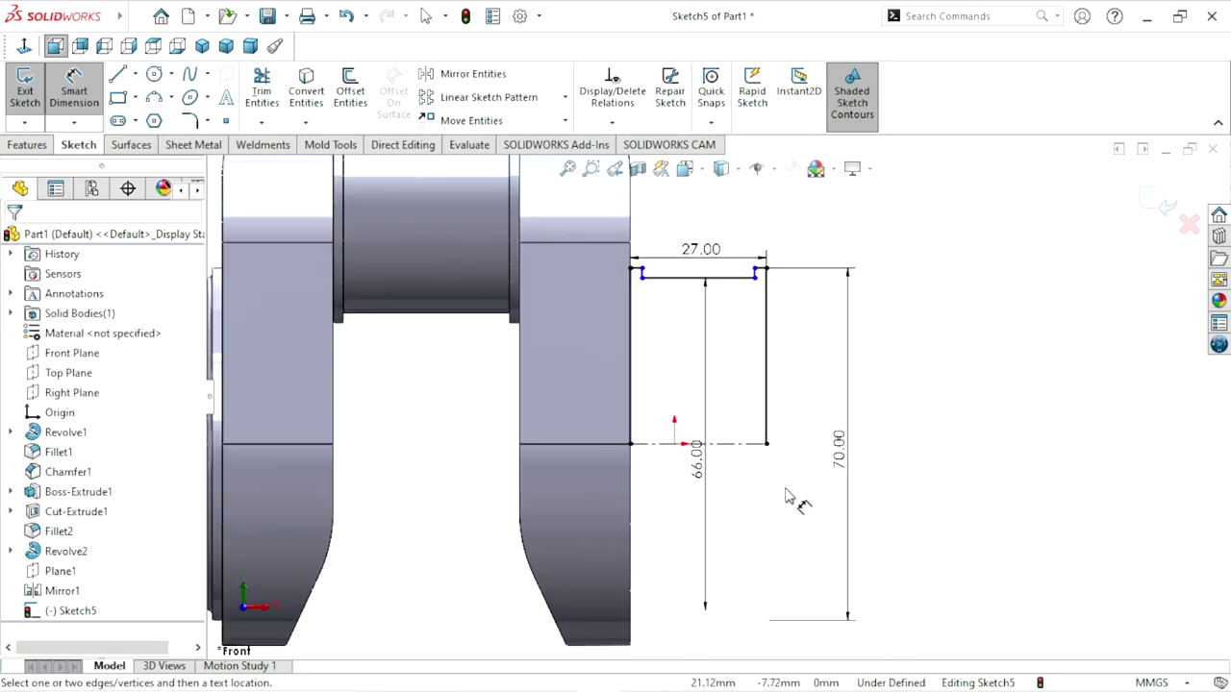
drag(709, 252, 705, 242)
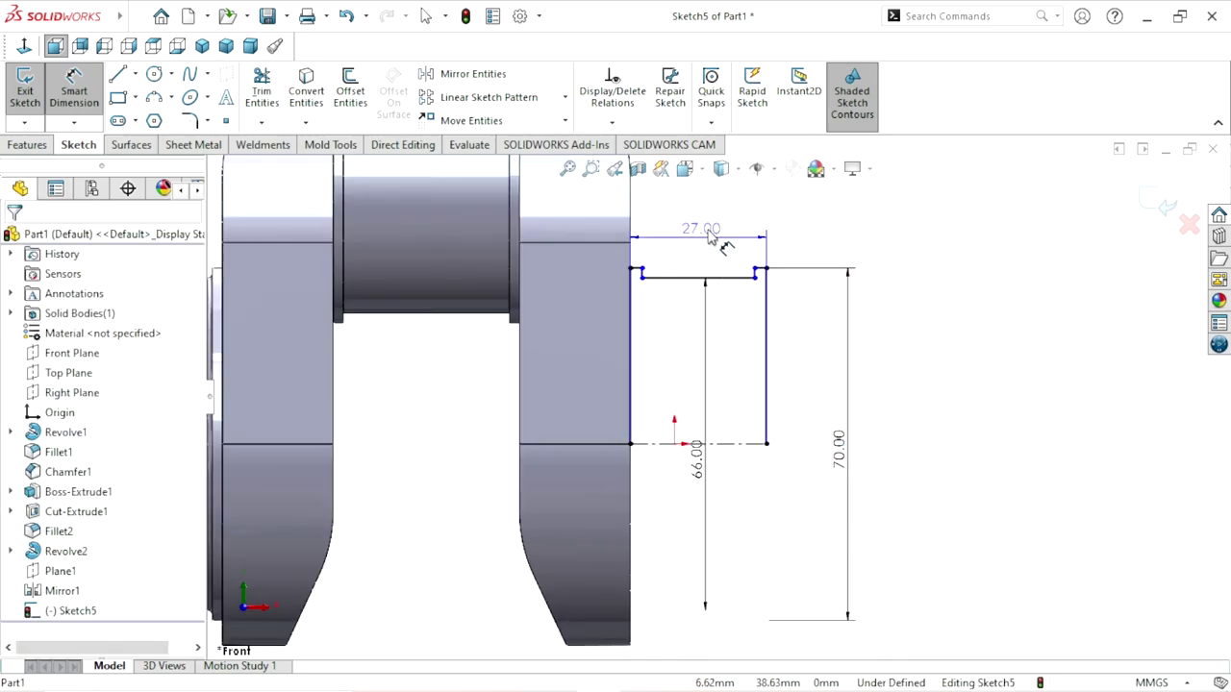
scroll(852, 343, down, 2)
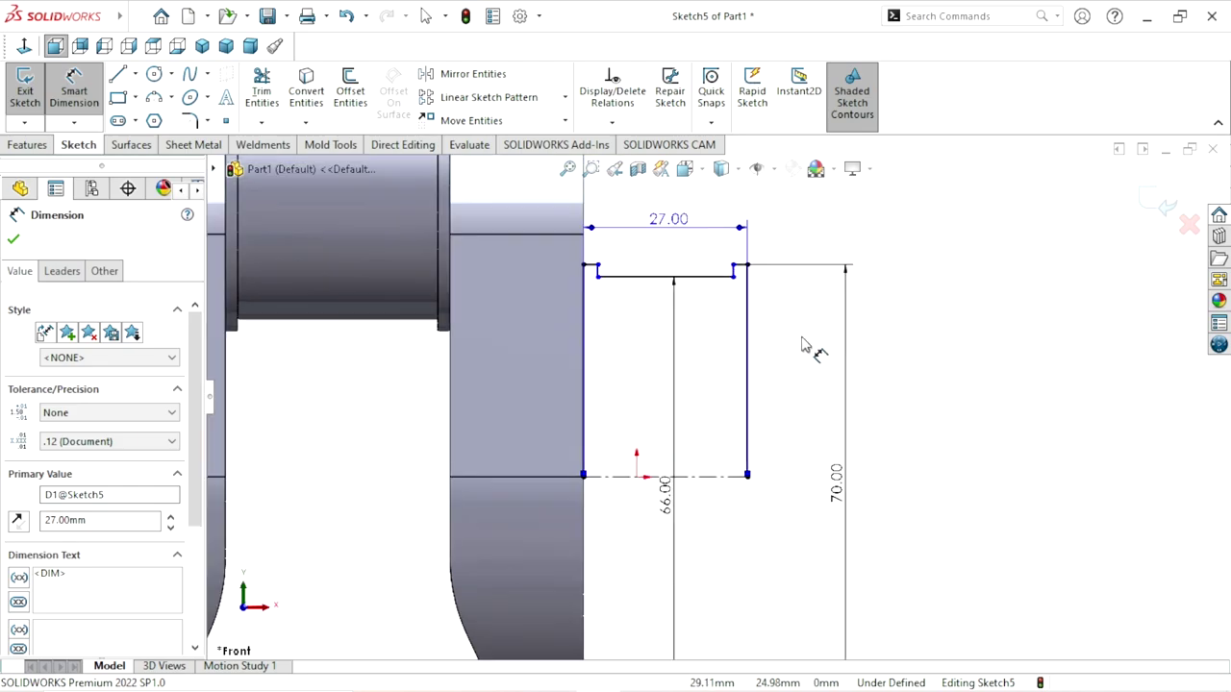
drag(659, 534, 766, 535)
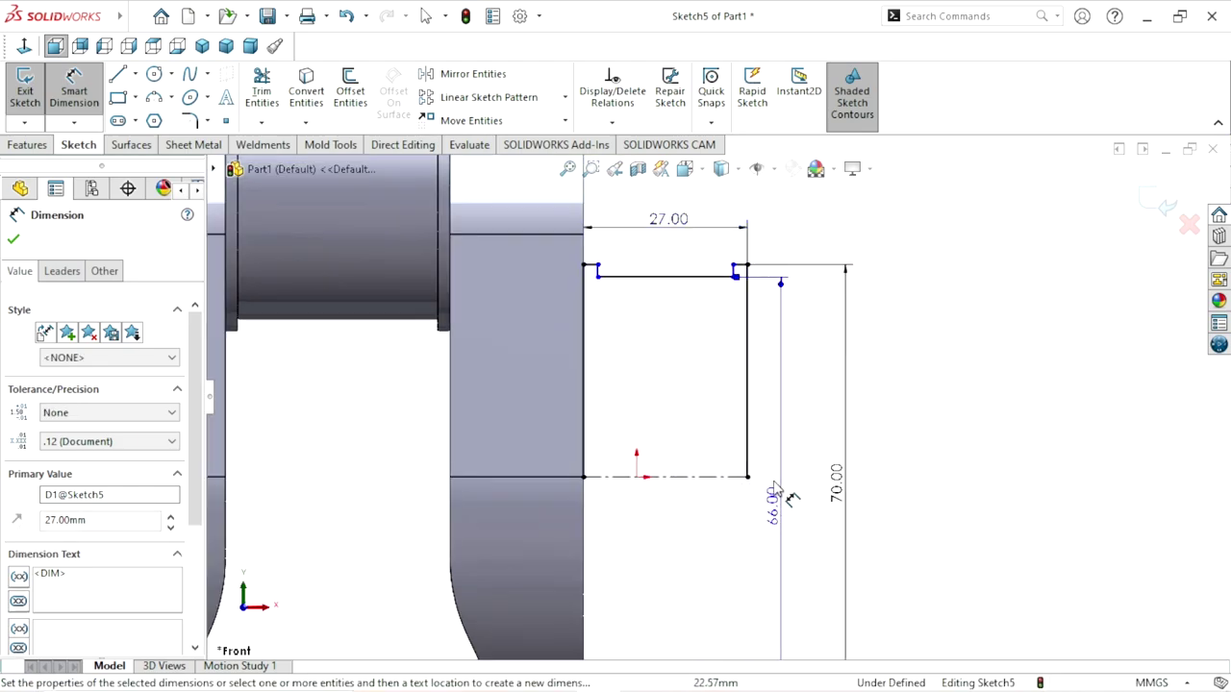
scroll(753, 270, down, 3)
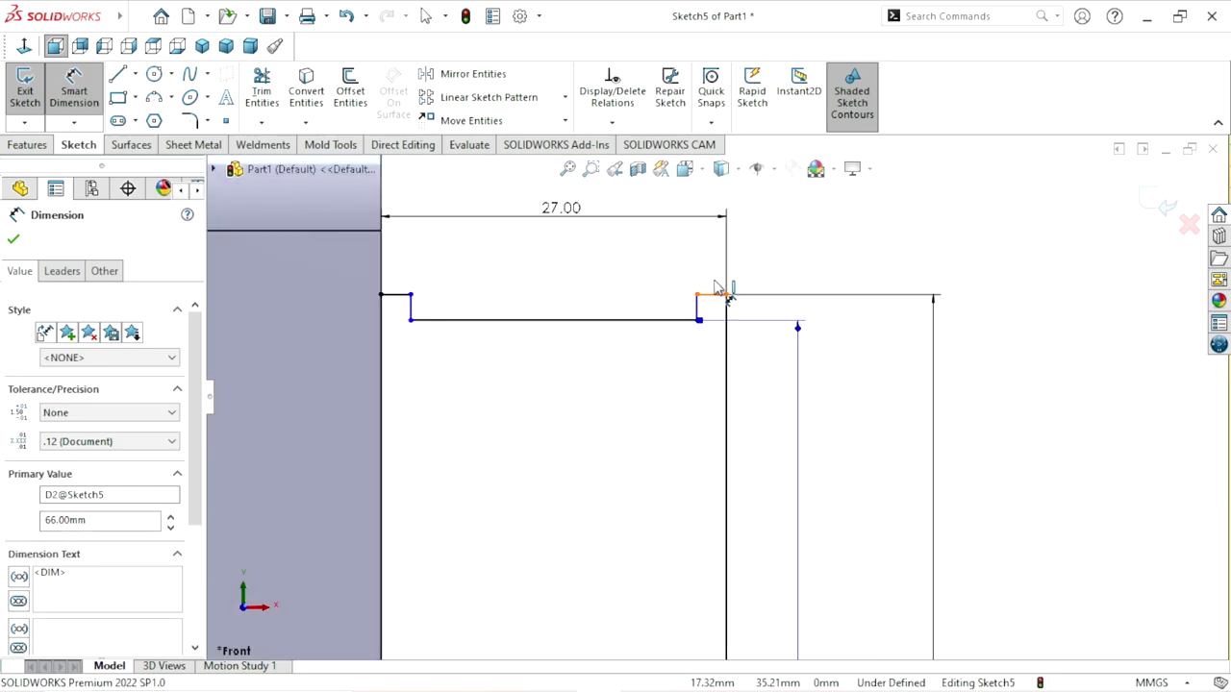
Dimension the short step line to a 2 mm width, fully defining Sketch5.
click(717, 294)
click(759, 261)
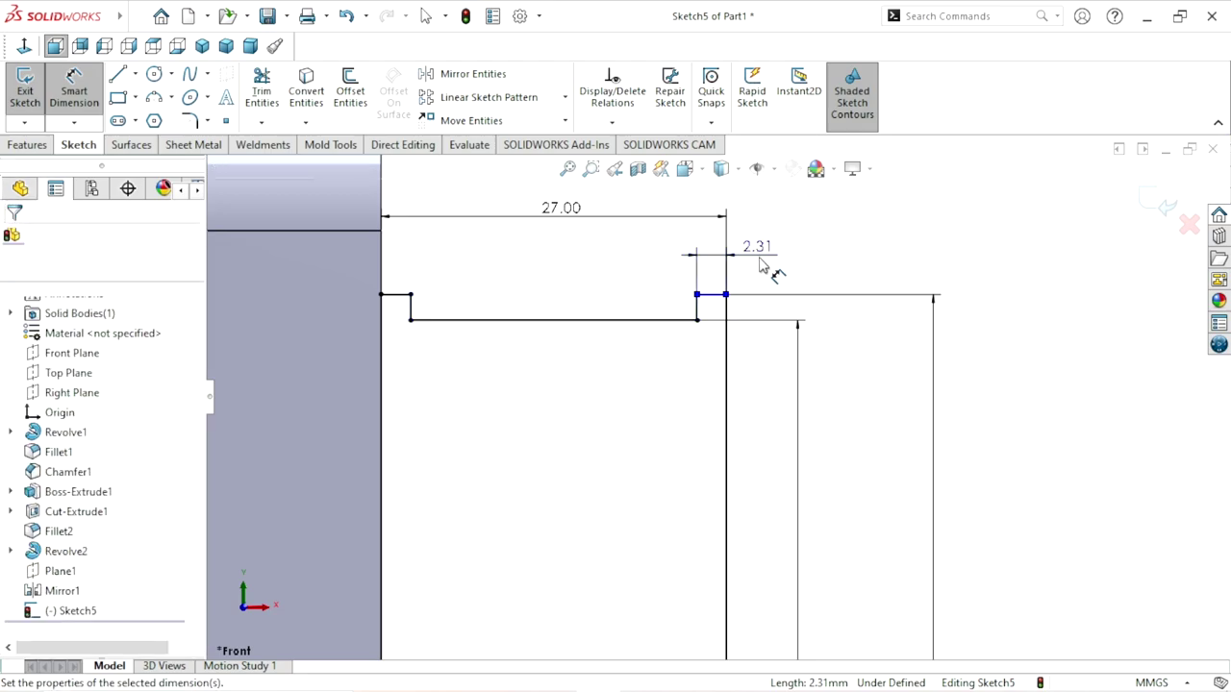
text(2)
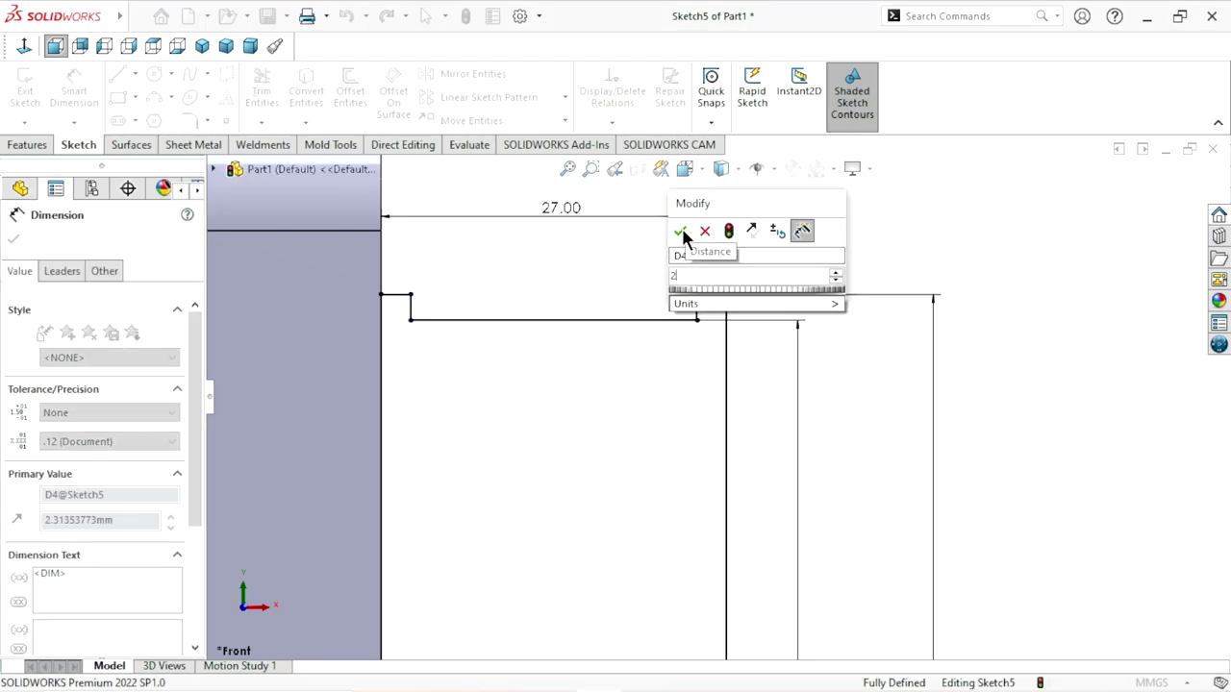
click(681, 232)
scroll(620, 438, up, 3)
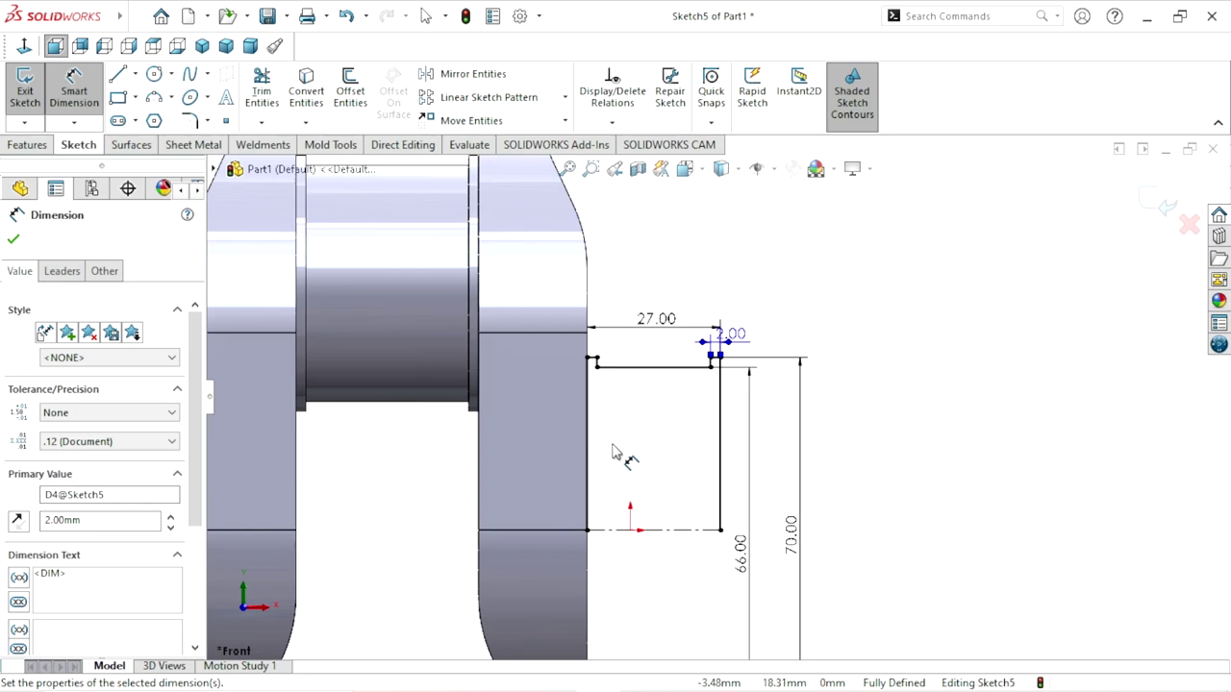
scroll(671, 536, down, 1)
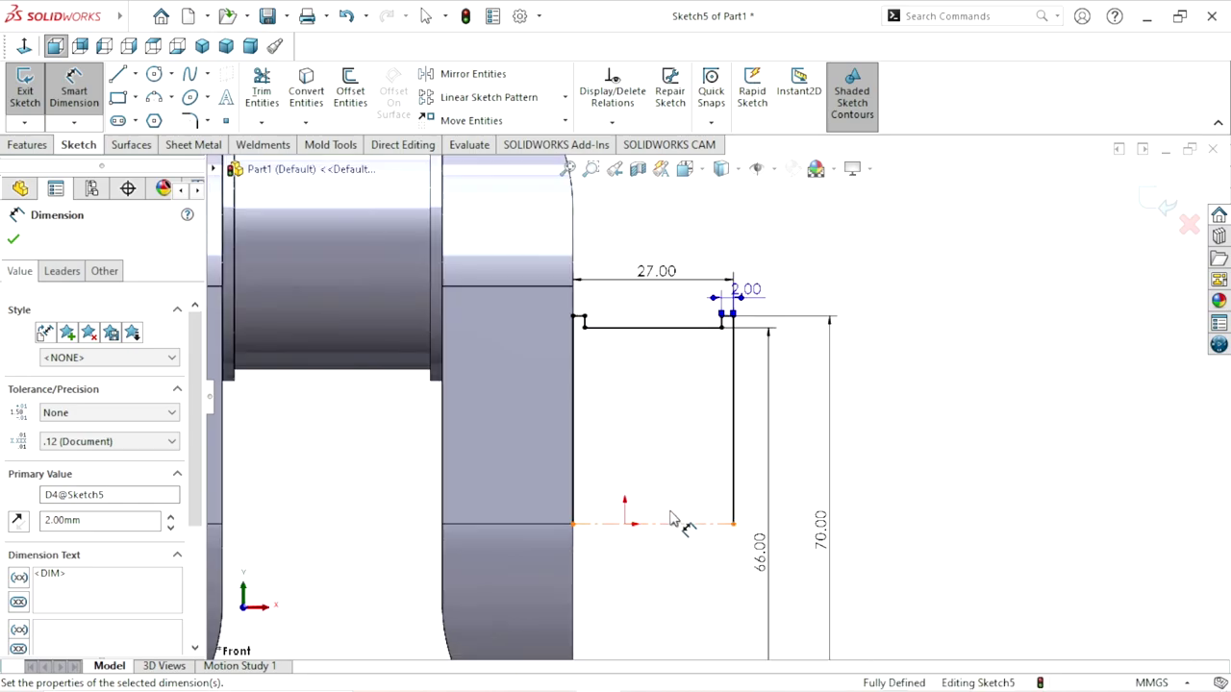
click(14, 239)
Revolve Sketch5 360° about Line1 into Revolve3, then orbit to inspect the new end journal.
click(46, 146)
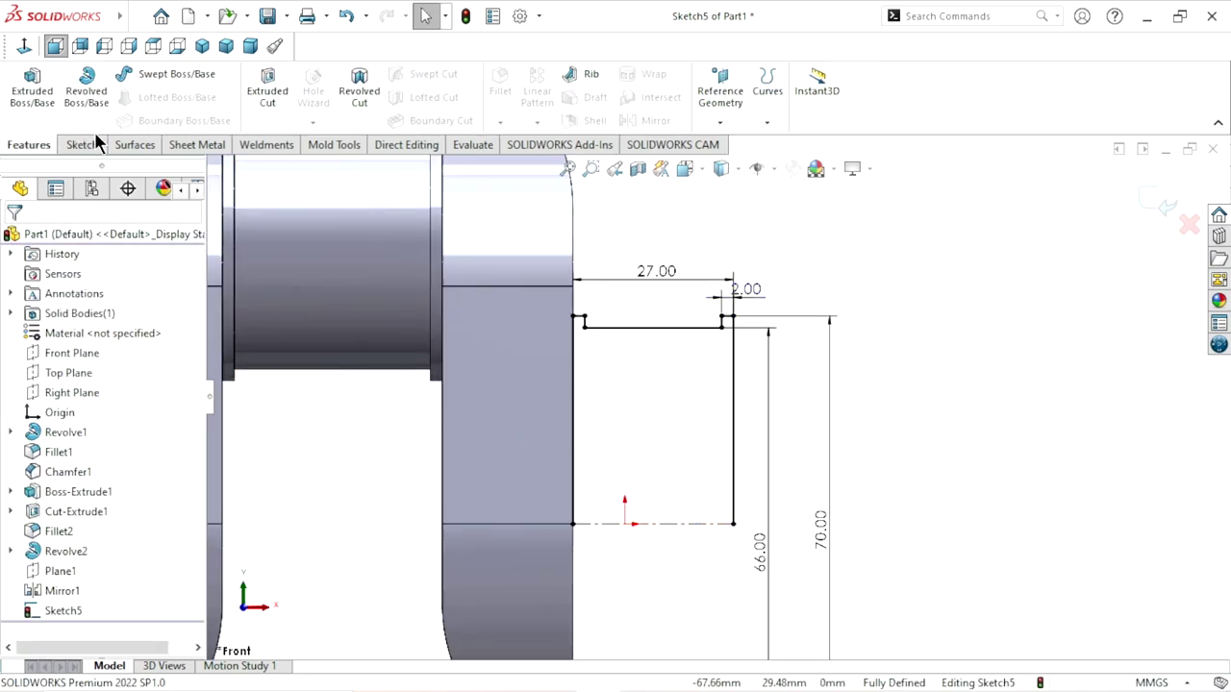
click(76, 95)
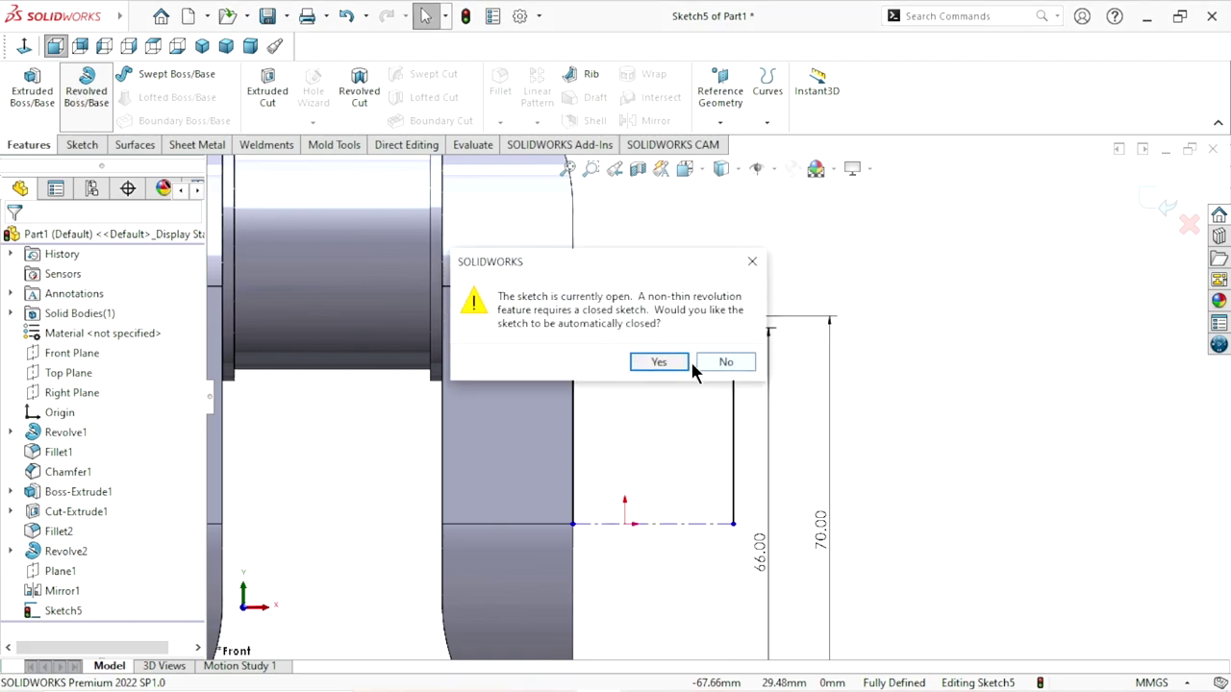
click(655, 359)
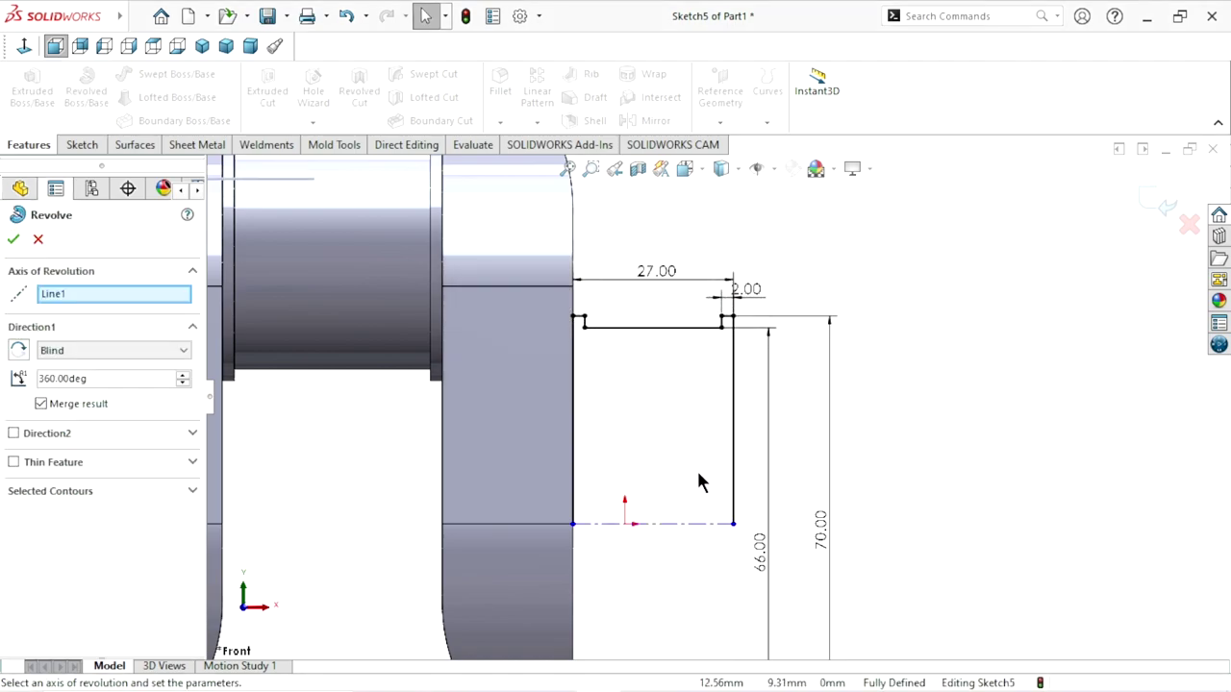
scroll(760, 488, up, 3)
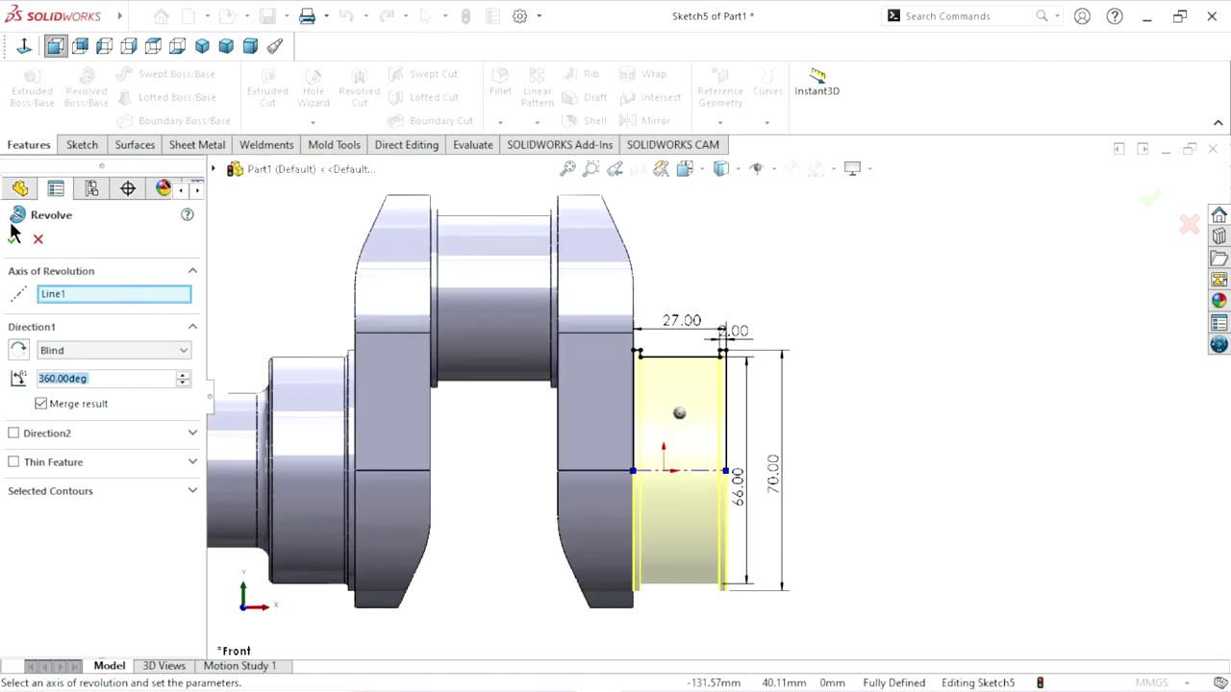
key(Return)
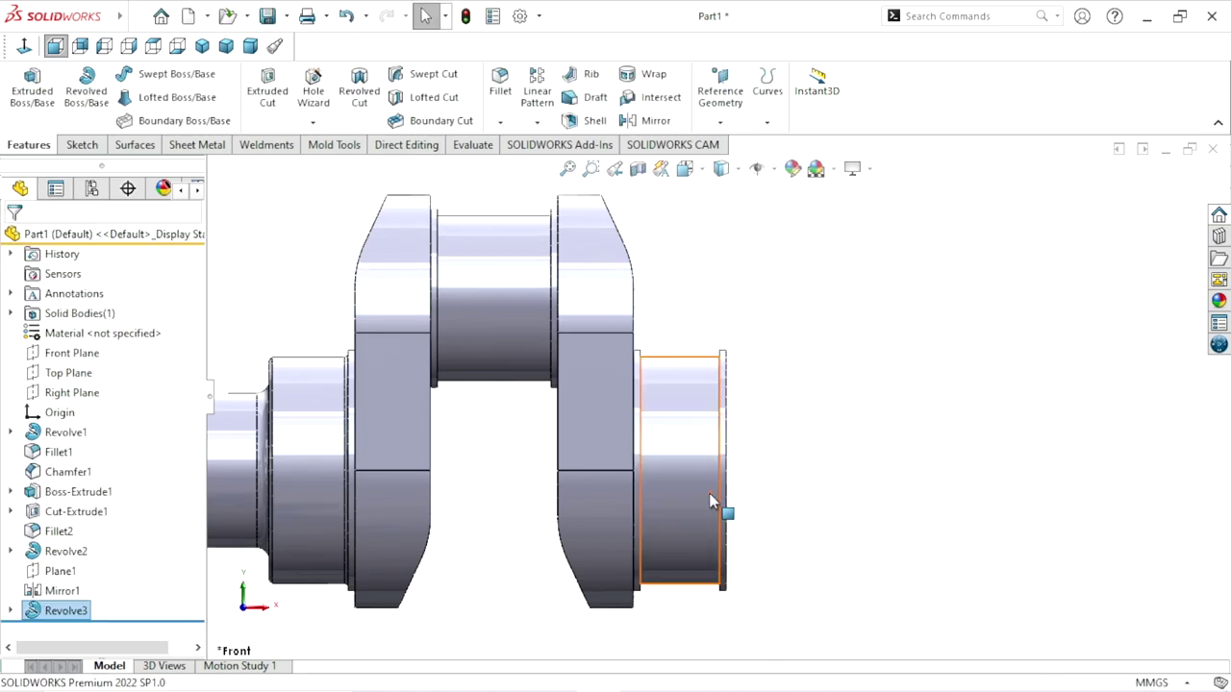
scroll(719, 503, up, 2)
mouse_move(810, 460)
middle_down()
mouse_move(741, 472)
mouse_move(745, 510)
mouse_move(660, 477)
middle_up()
scroll(731, 452, down, 3)
click(812, 426)
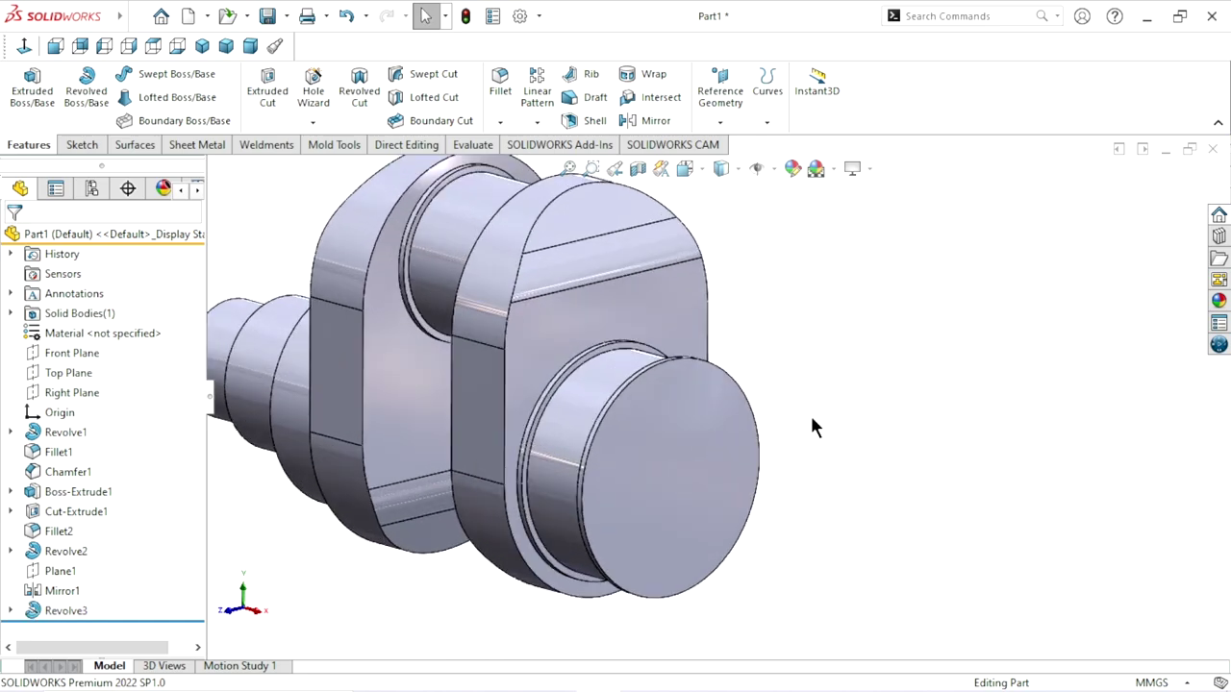
mouse_move(811, 420)
middle_down()
mouse_move(846, 401)
mouse_move(829, 363)
mouse_move(849, 352)
mouse_move(832, 424)
middle_up()
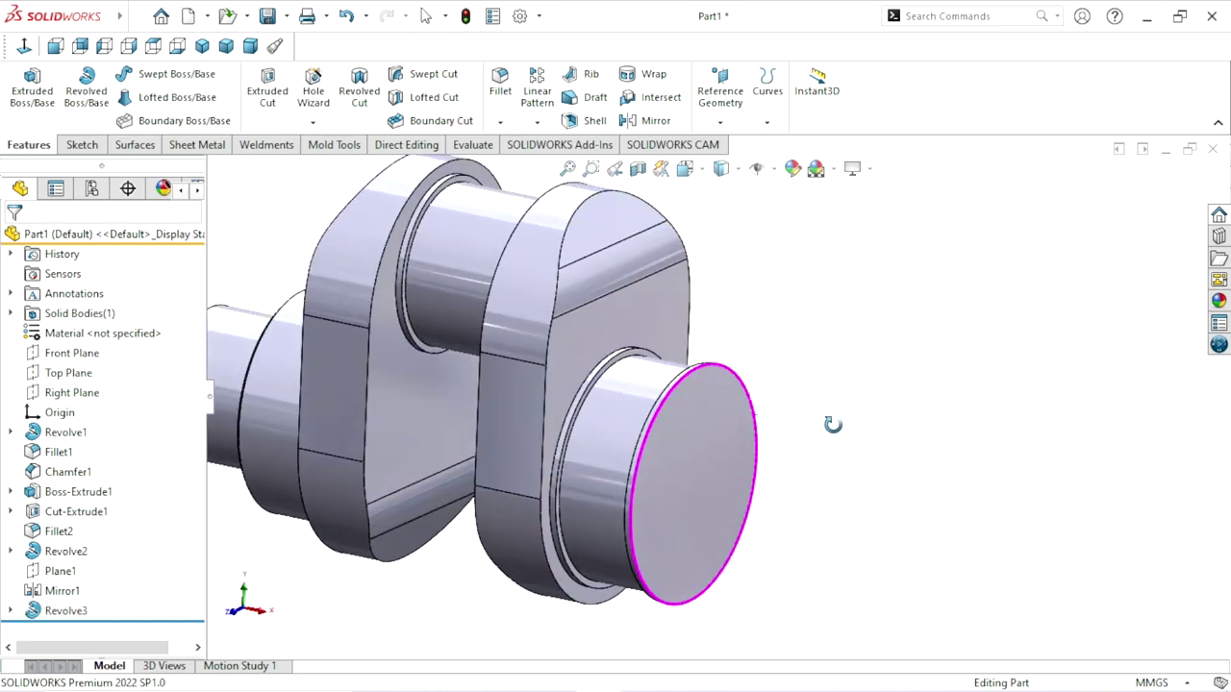
scroll(775, 462, up, 3)
scroll(779, 470, down, 3)
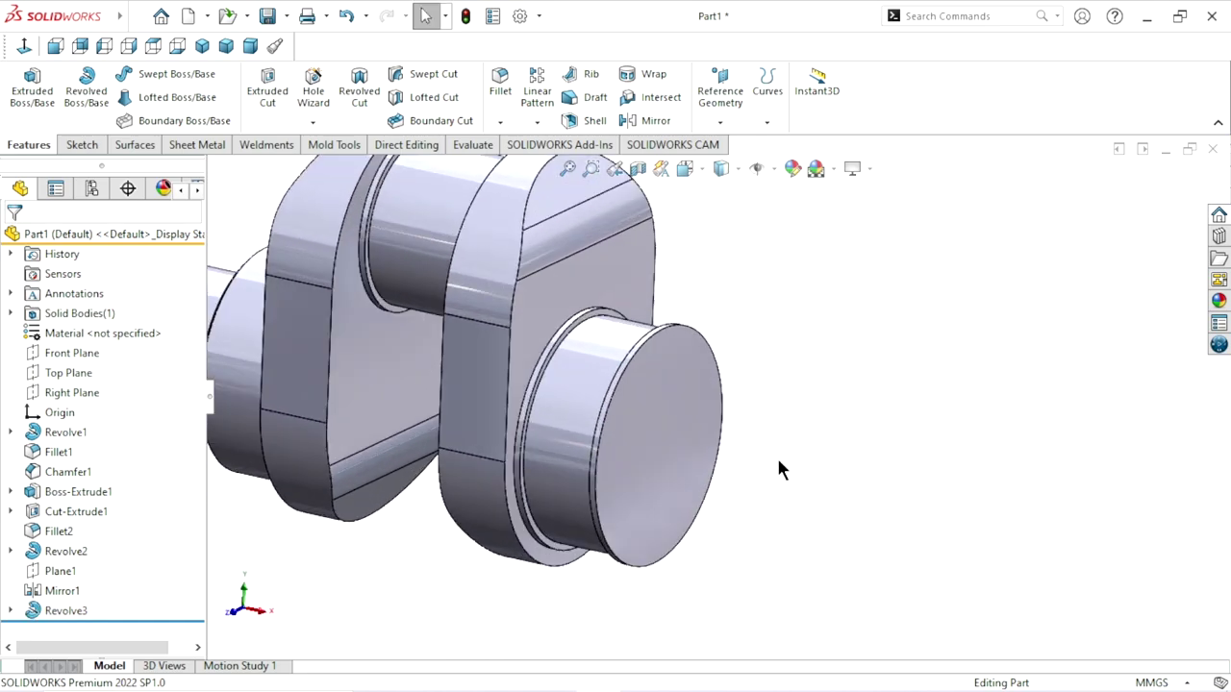
Create Plane2 midway between the end web face and the journal end face, then hide it.
click(733, 119)
click(752, 143)
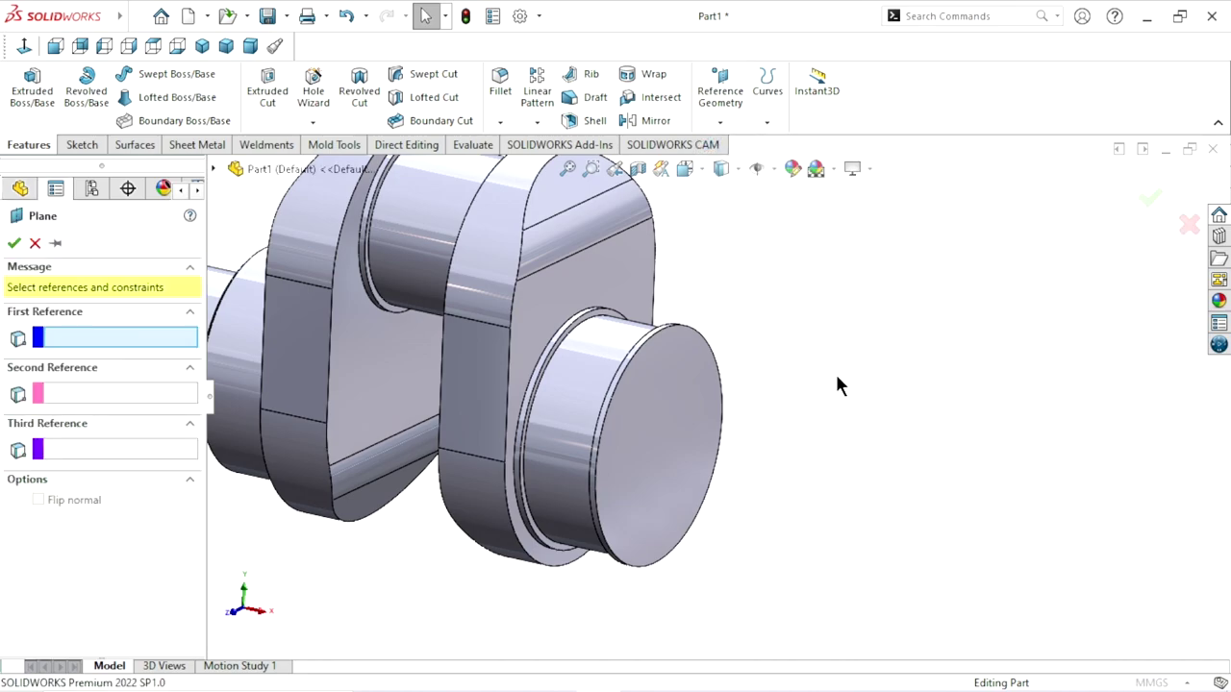
click(530, 319)
click(703, 441)
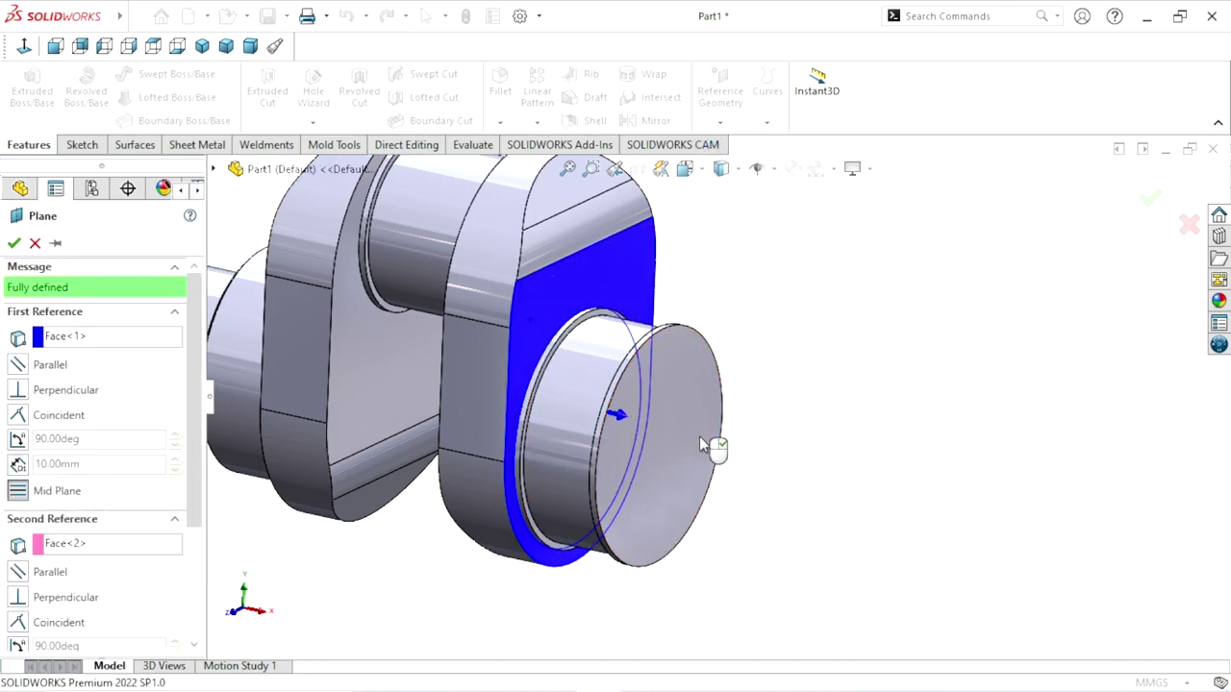
click(18, 243)
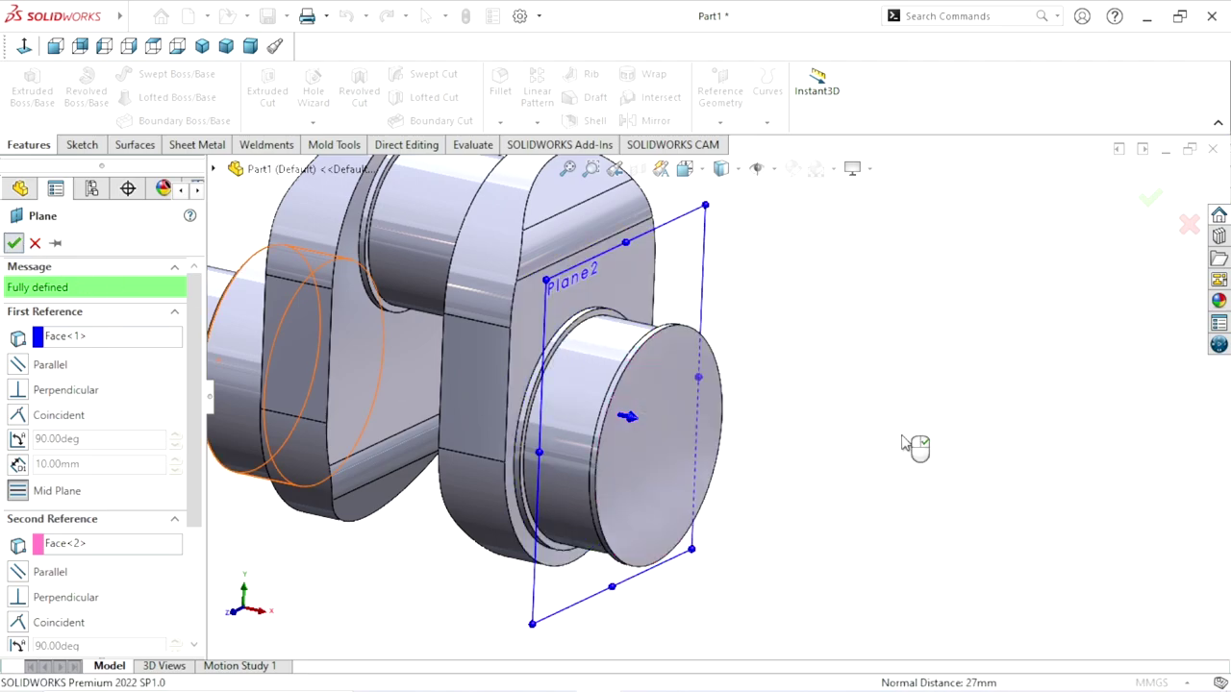
click(703, 276)
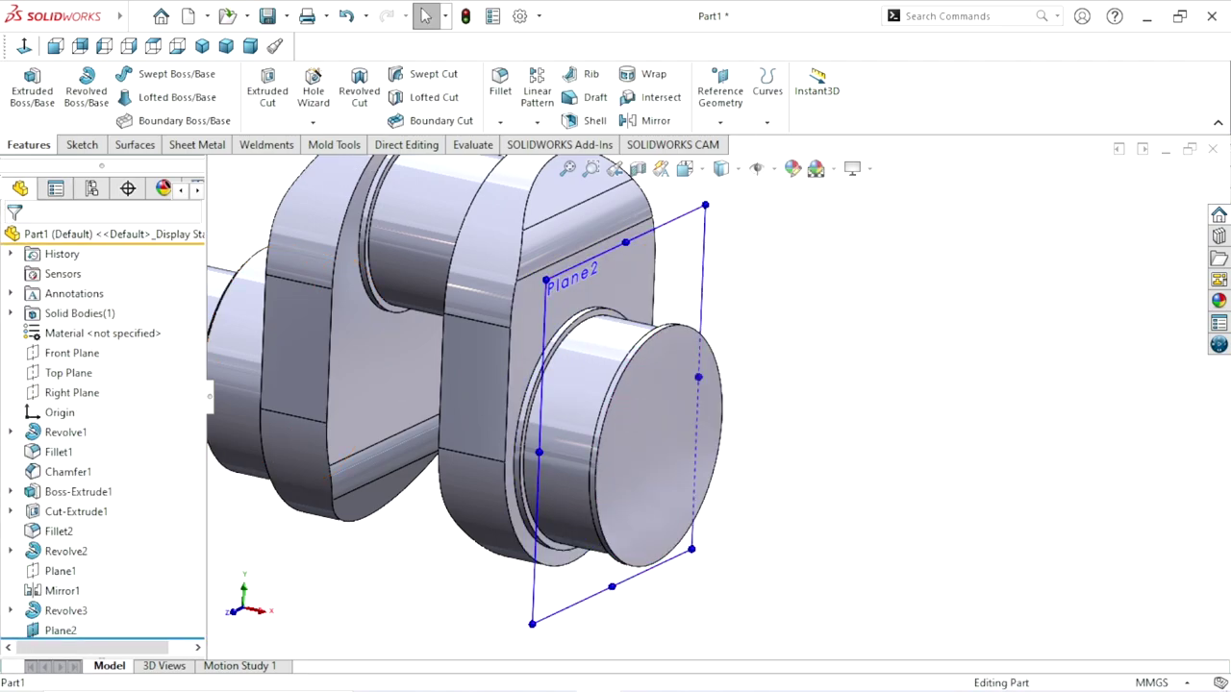
click(816, 238)
scroll(818, 399, up, 3)
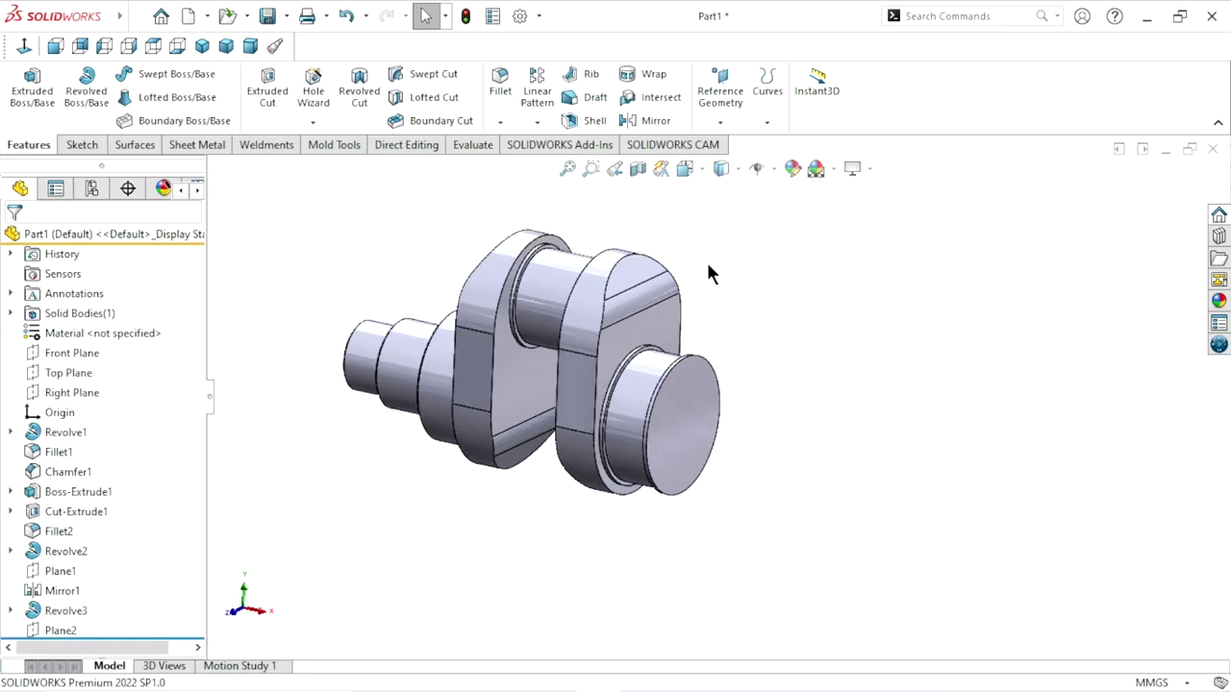
Set up a Mirror feature with Plane2 as the mirror plane, then cancel it.
click(654, 122)
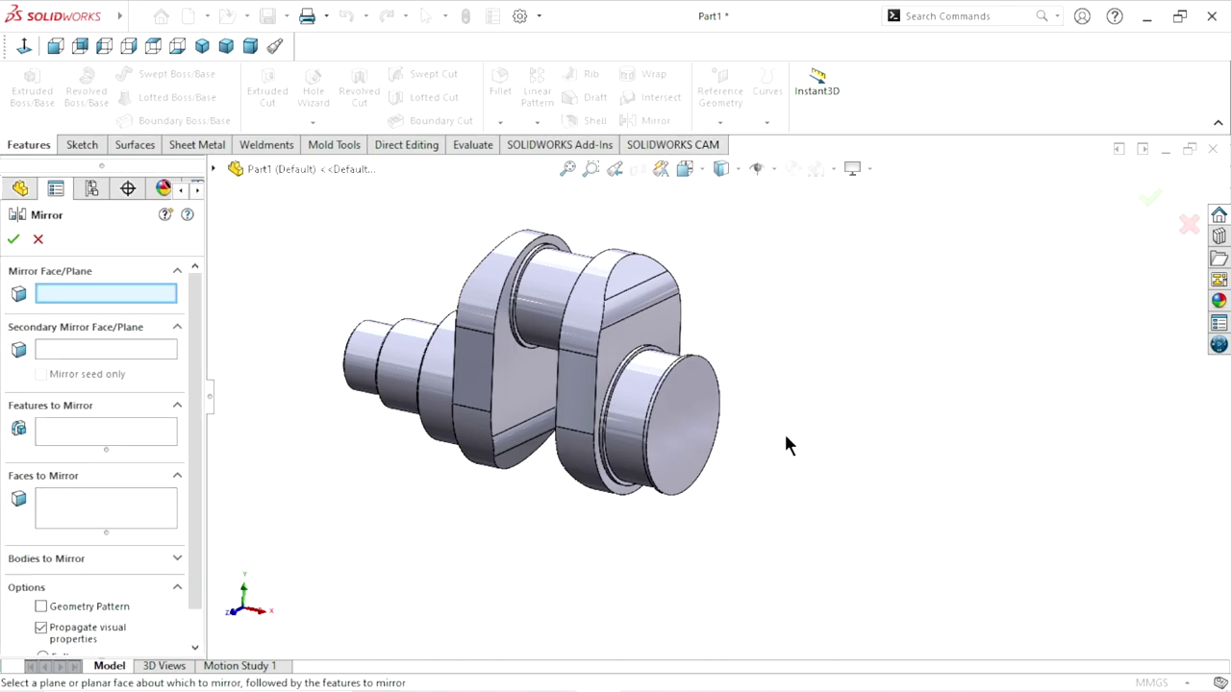
scroll(786, 444, down, 3)
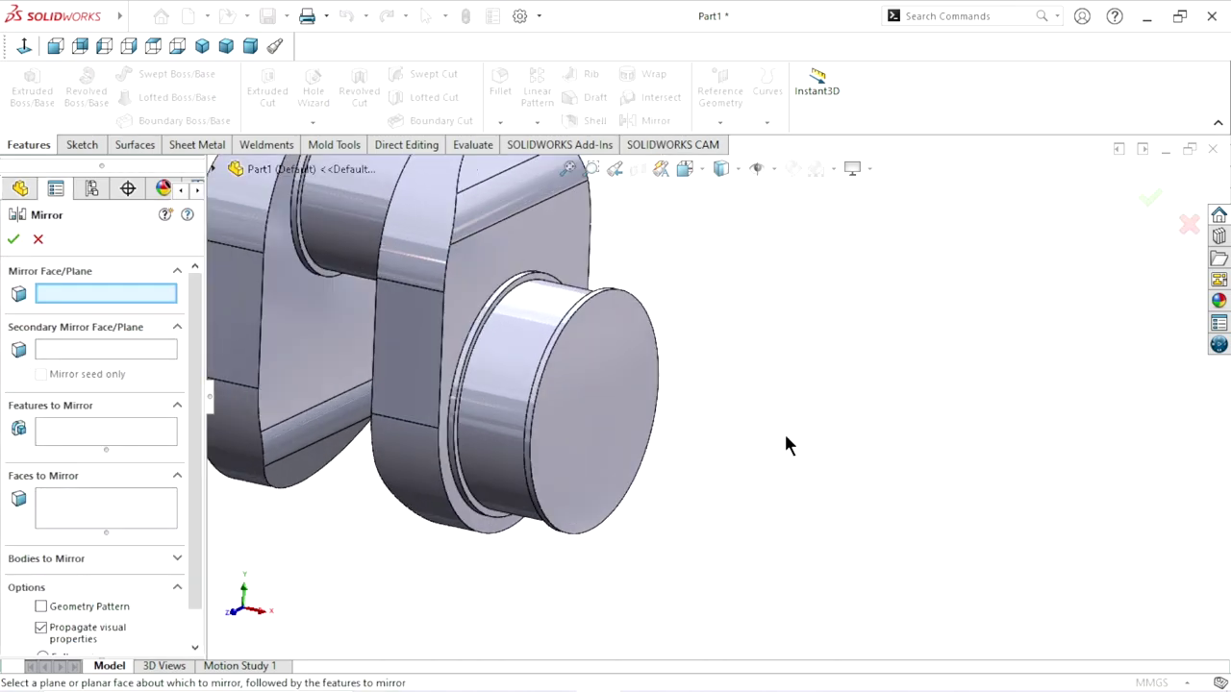
click(214, 168)
click(280, 568)
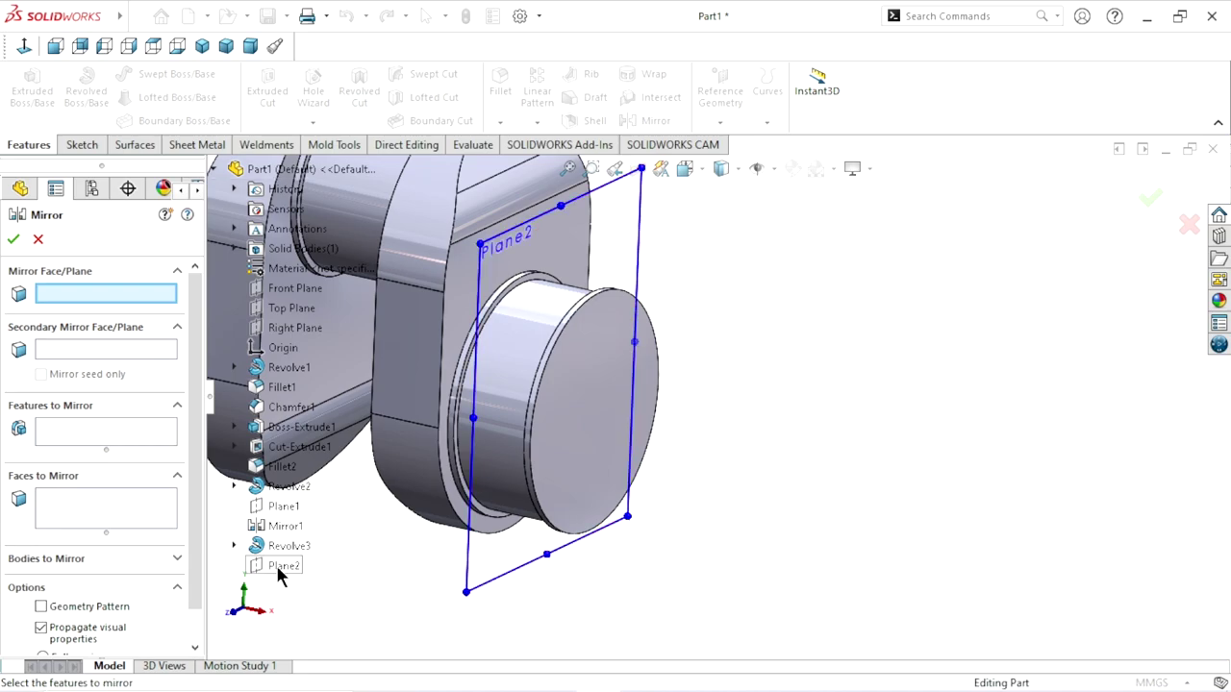
click(278, 569)
click(65, 435)
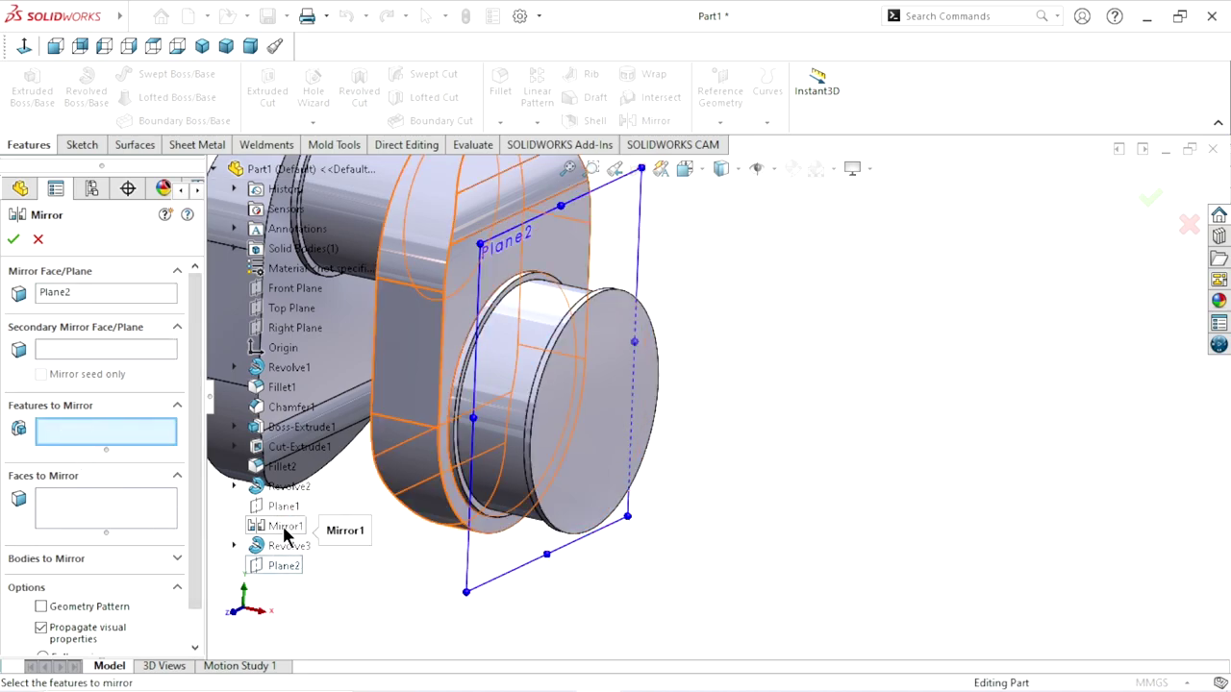
scroll(583, 516, up, 3)
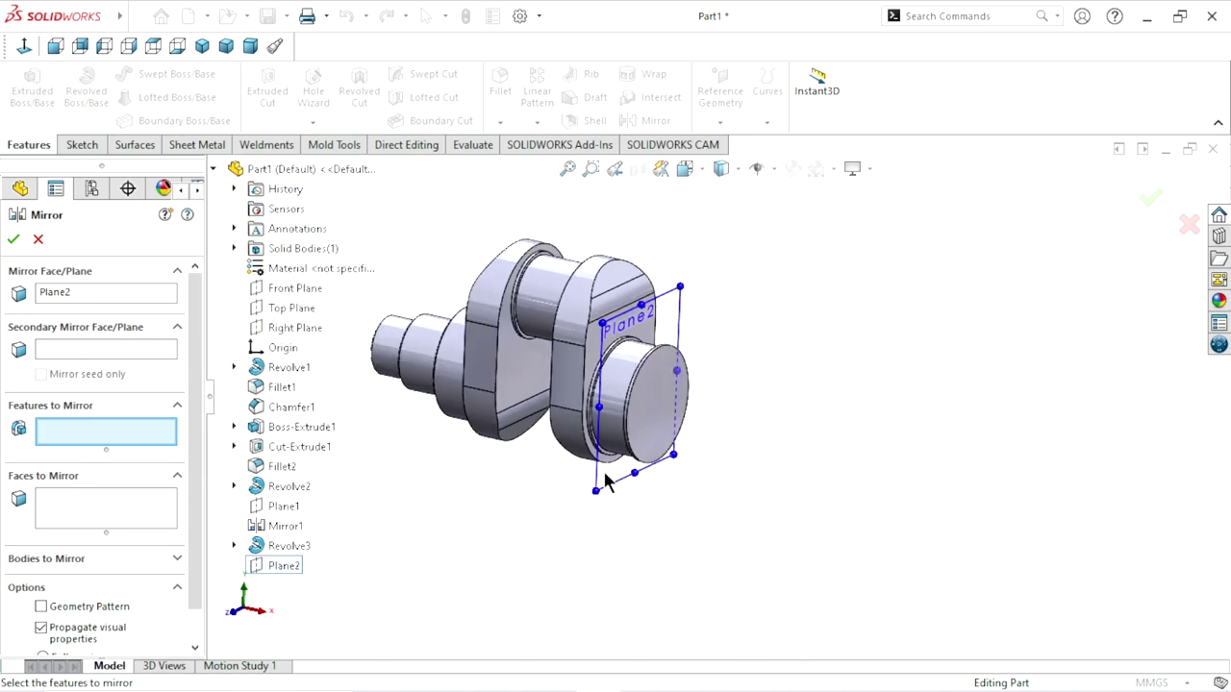
scroll(687, 412, down, 2)
scroll(663, 365, down, 2)
scroll(644, 333, up, 1)
scroll(644, 336, up, 1)
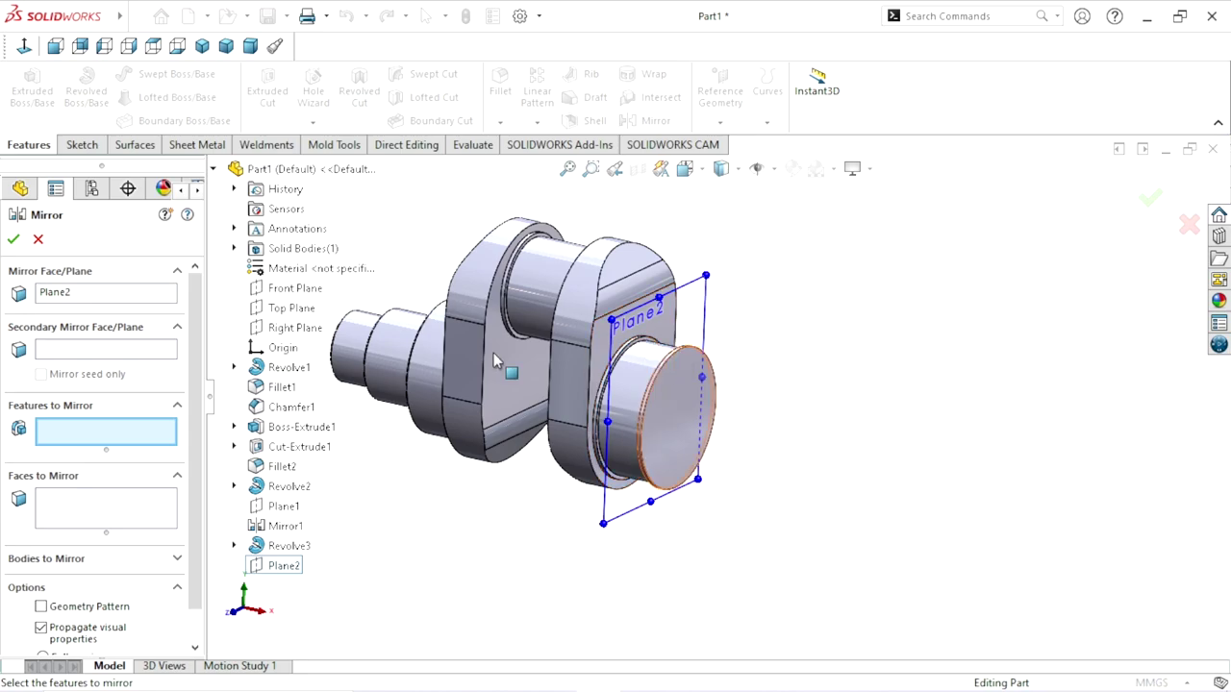
click(39, 239)
Undo Plane2 and select the journal's flat end face.
scroll(673, 385, up, 2)
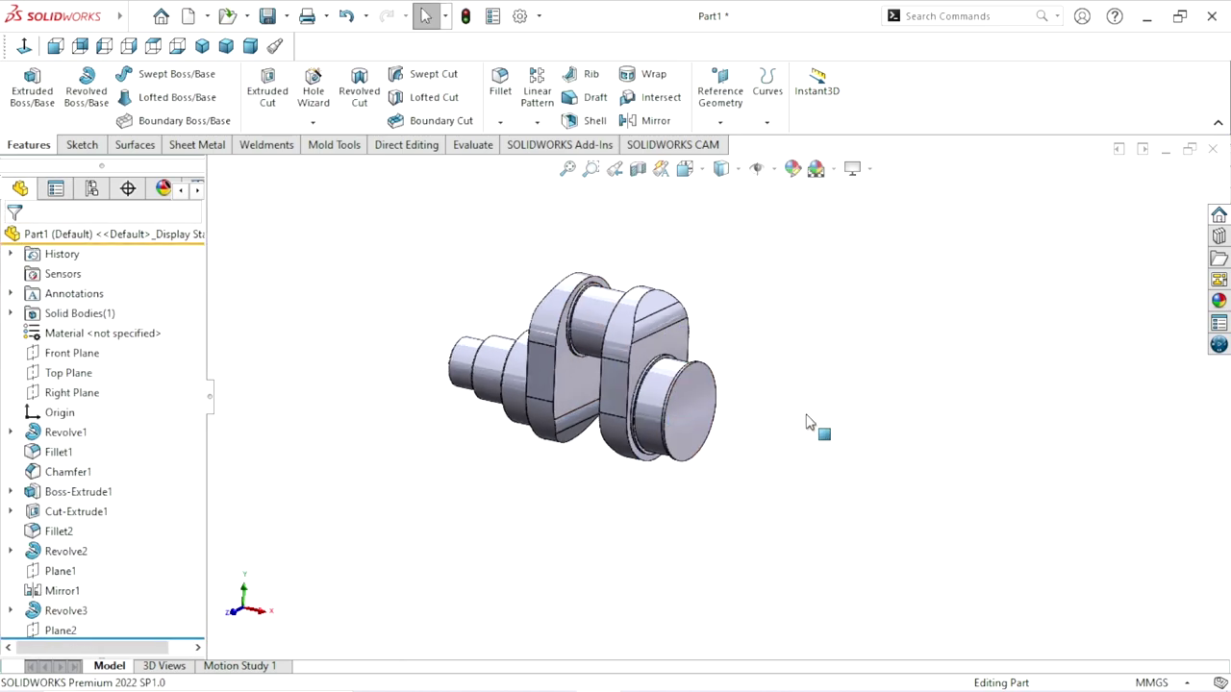
scroll(807, 423, down, 3)
scroll(631, 330, up, 1)
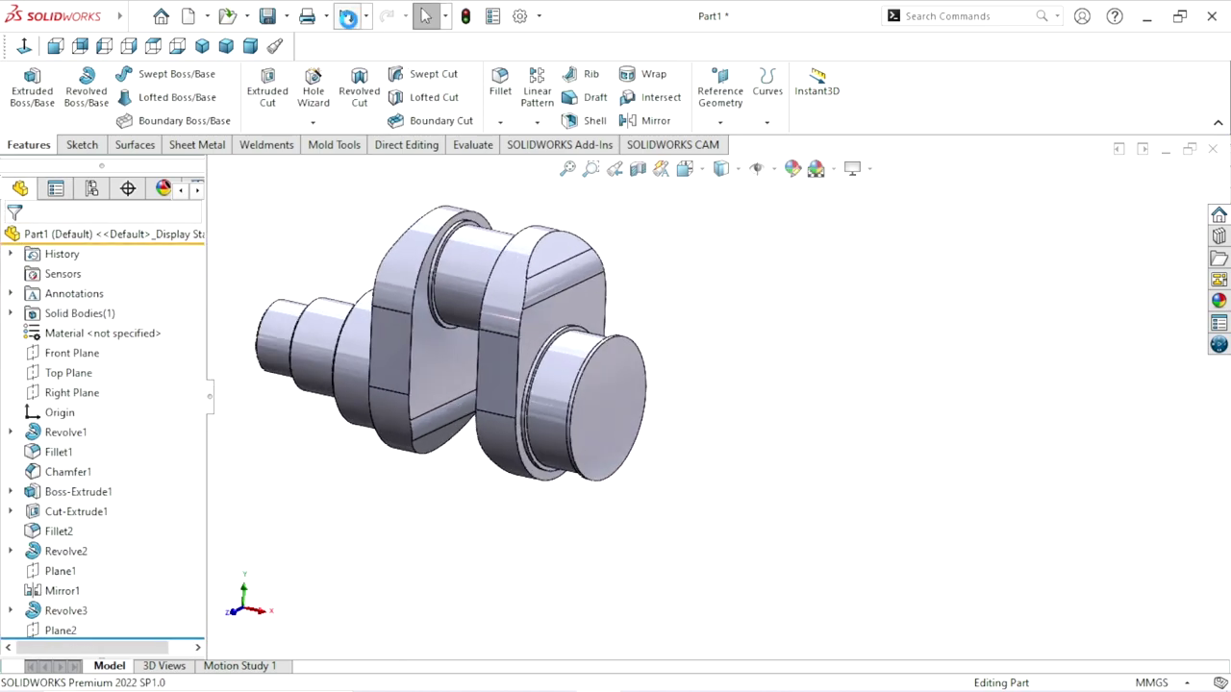
click(347, 16)
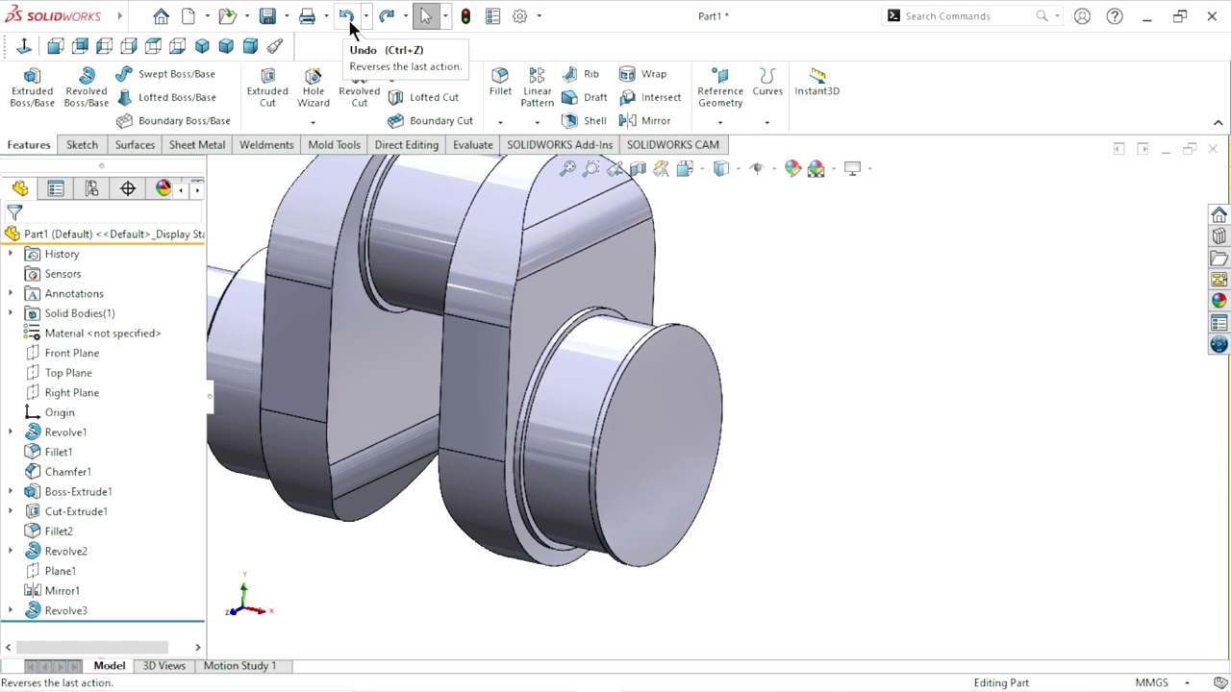
scroll(779, 423, up, 2)
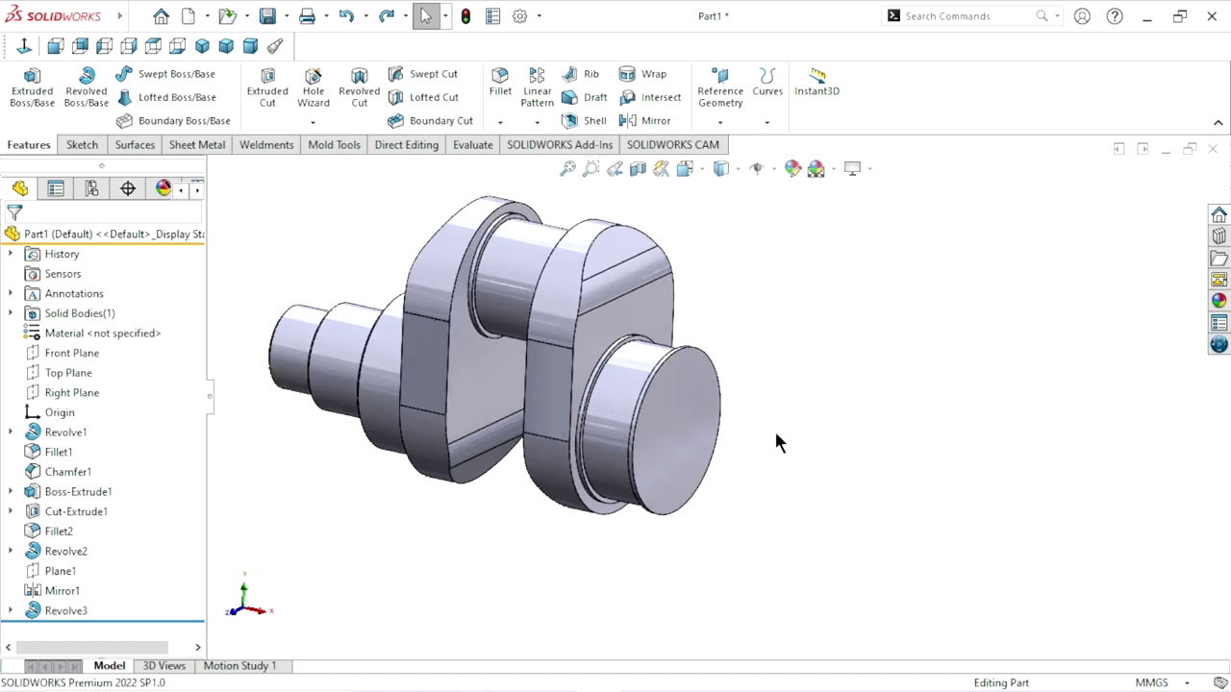
click(667, 433)
Sketch a straight slot on the journal end face, running downward from the origin.
click(747, 379)
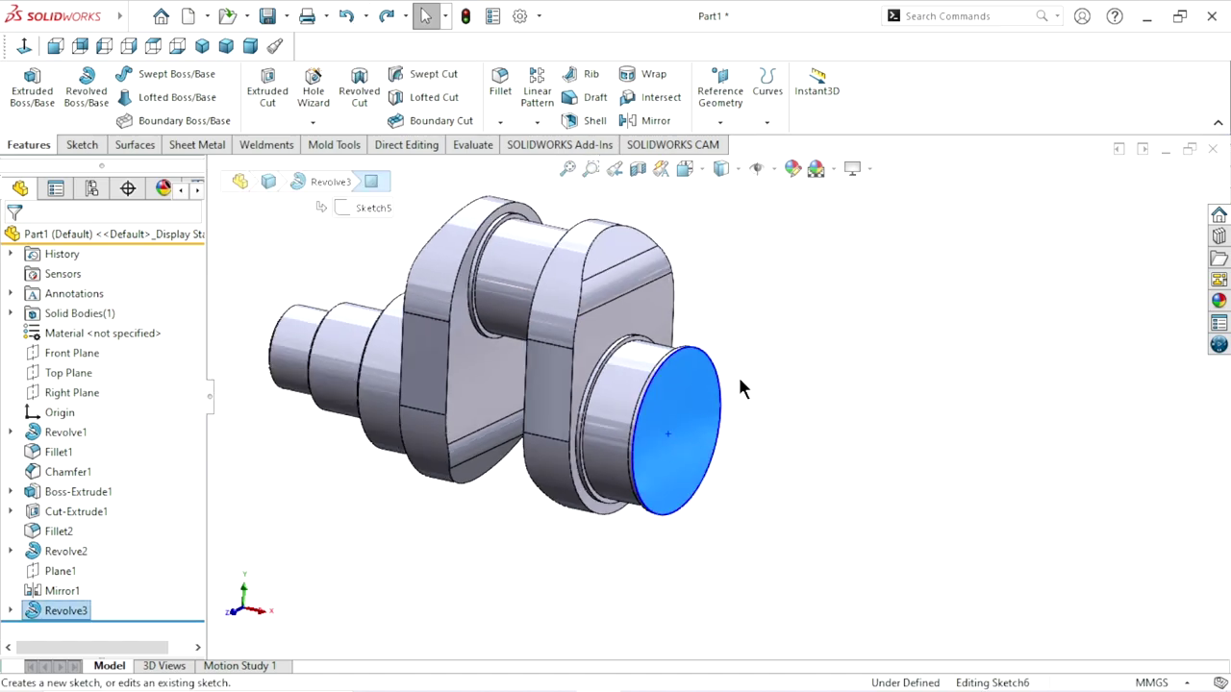
click(24, 45)
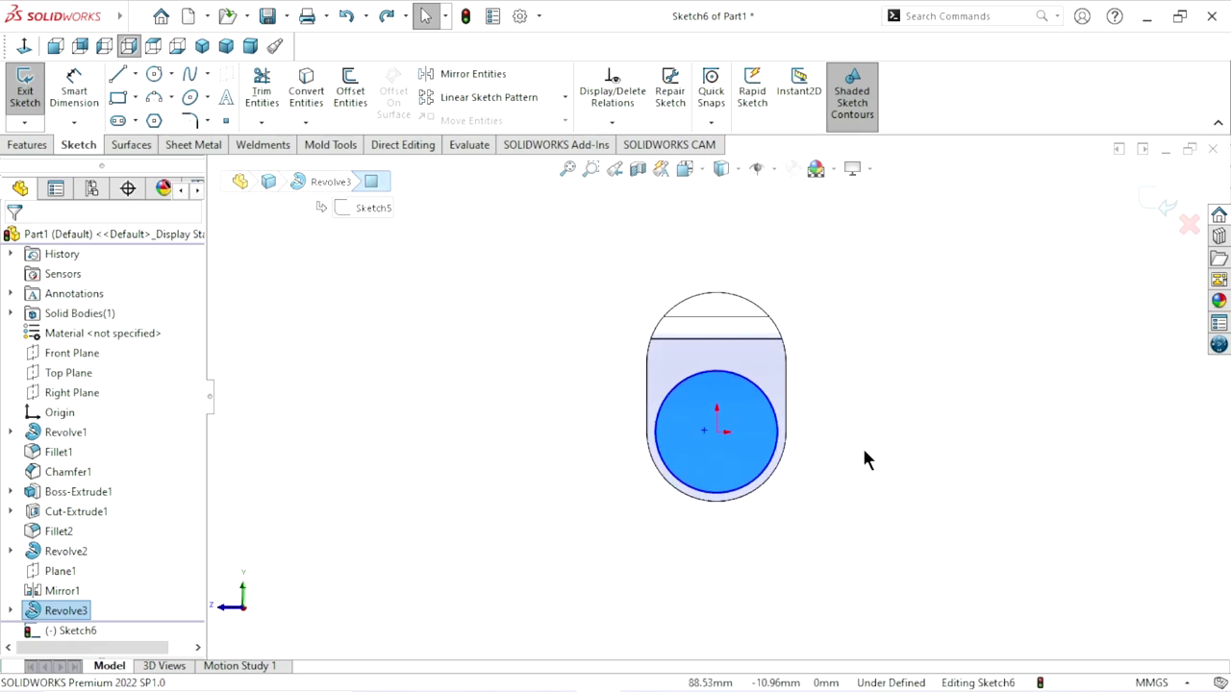
scroll(863, 459, down, 3)
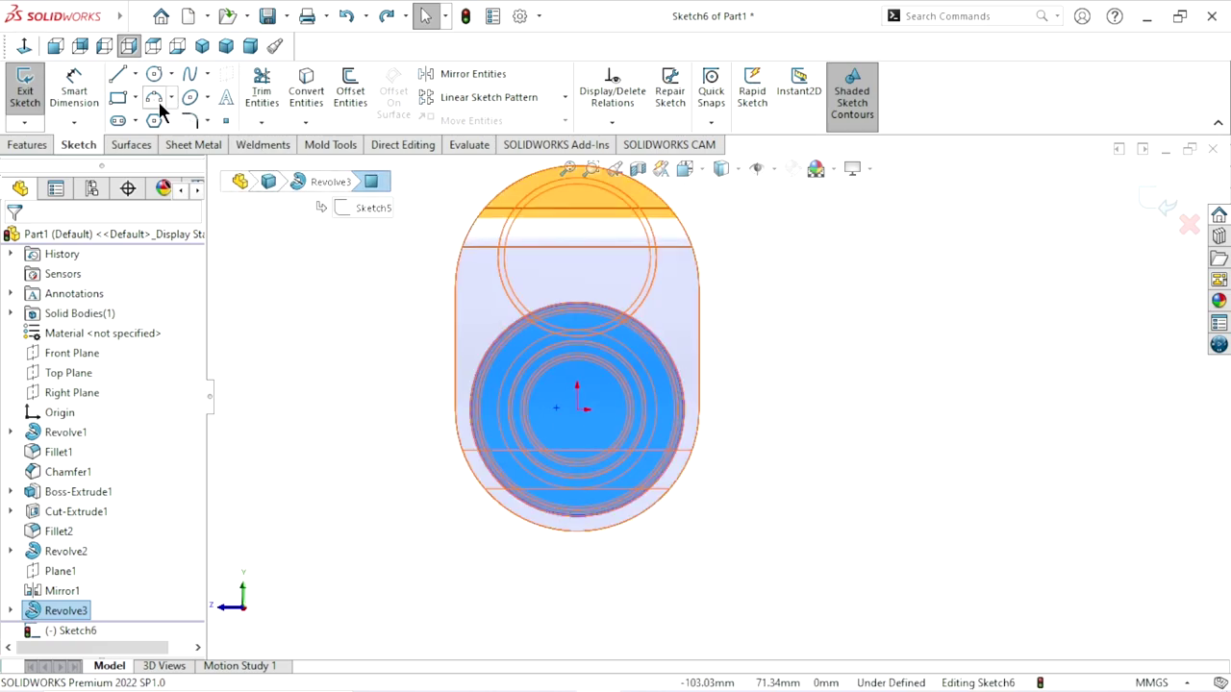
click(118, 120)
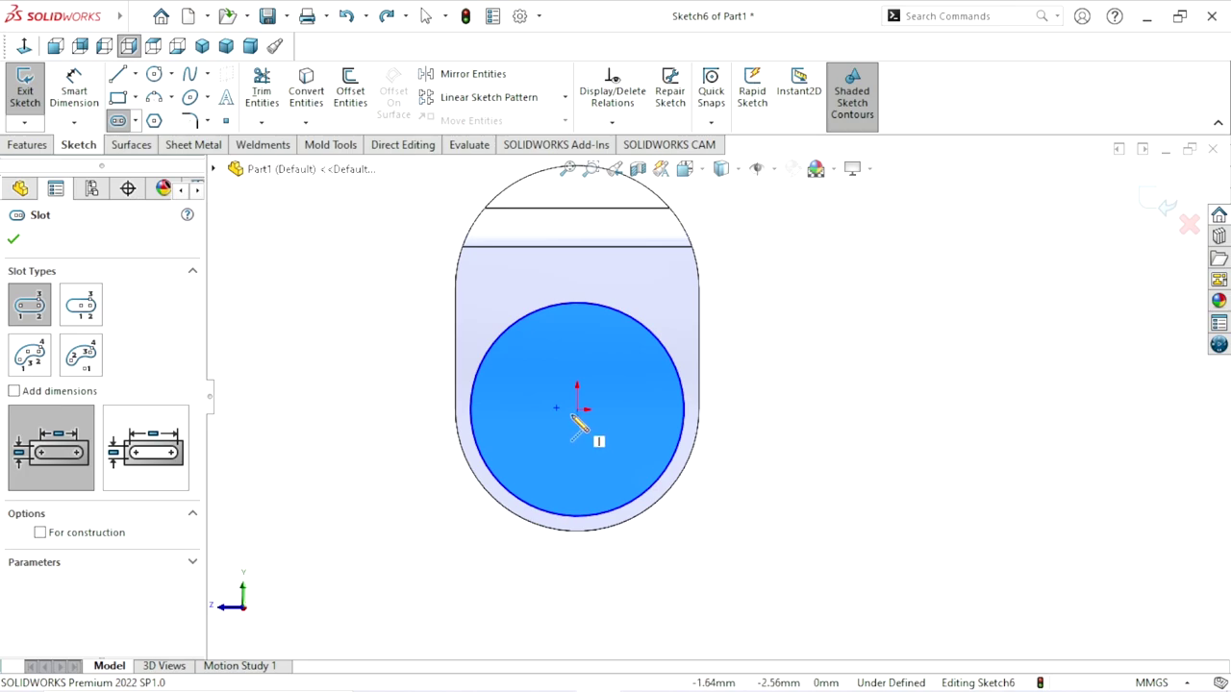
click(576, 408)
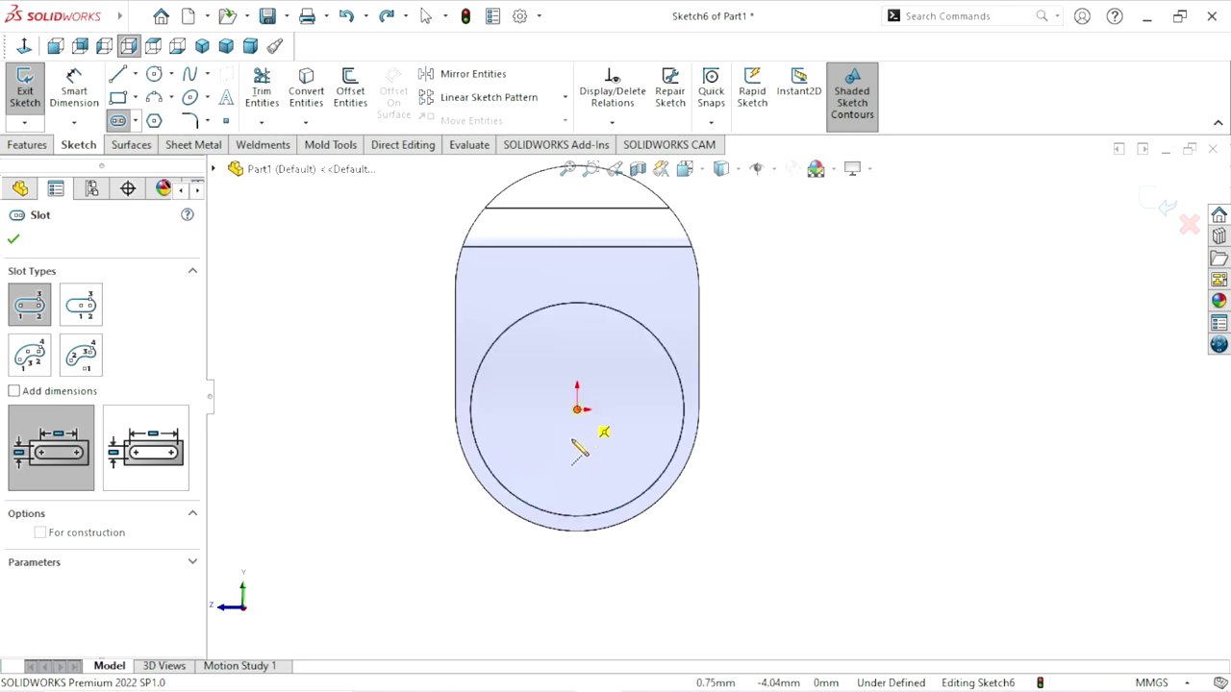
click(577, 572)
click(698, 579)
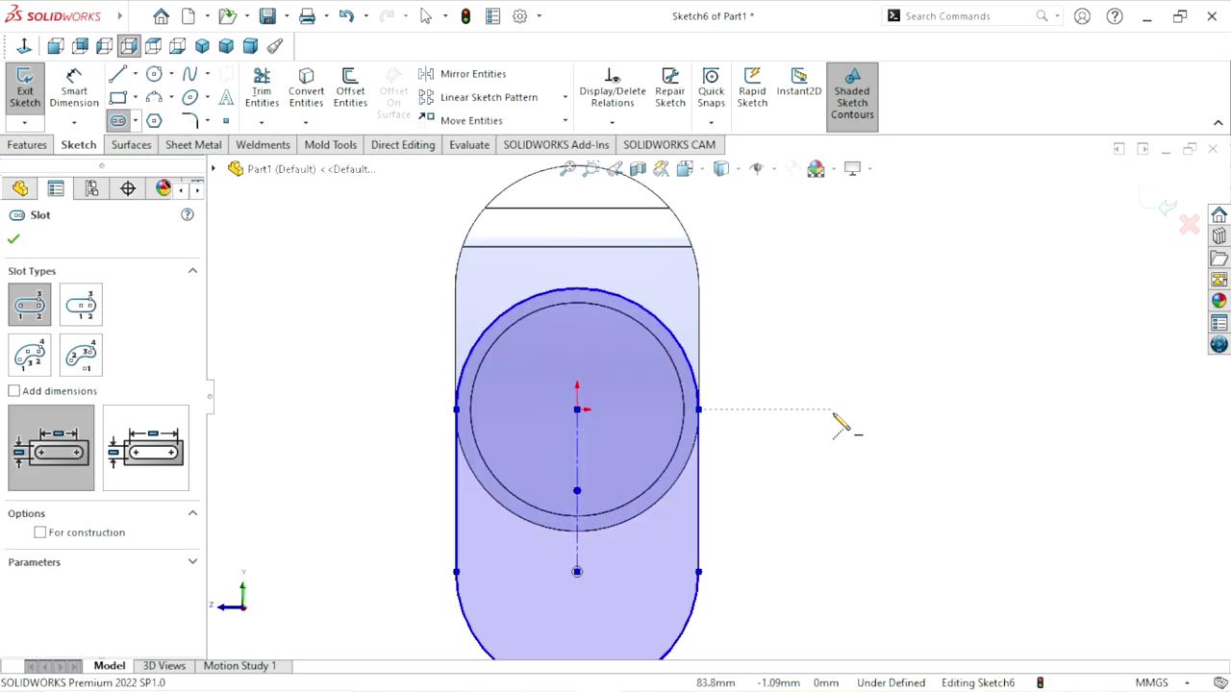
right_click(835, 415)
click(877, 426)
scroll(778, 487, up, 1)
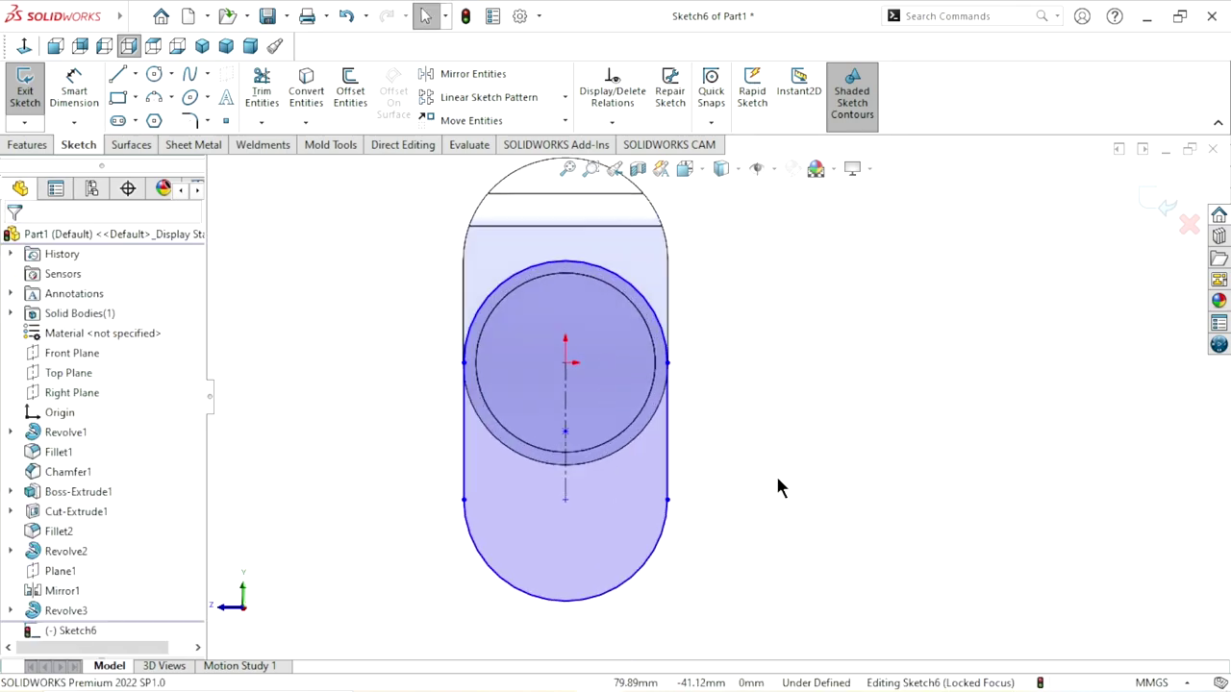
Dimension the slot with a 40 centre-to-centre length and R40 arc radius.
click(91, 109)
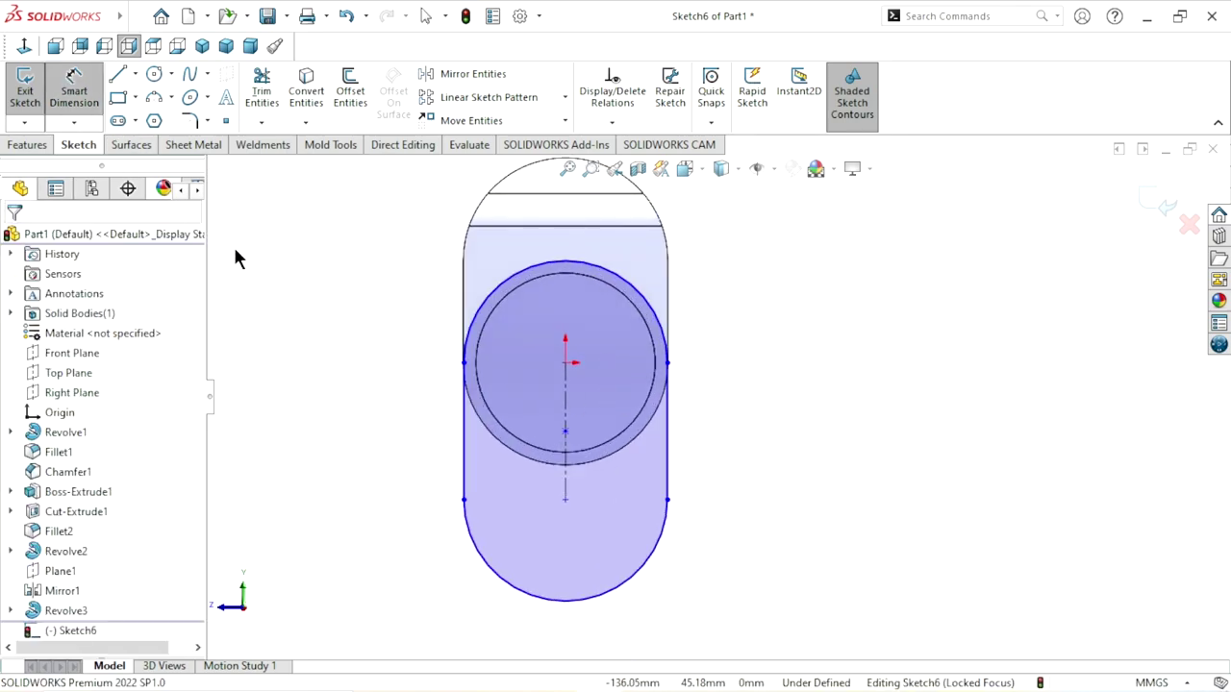
click(569, 413)
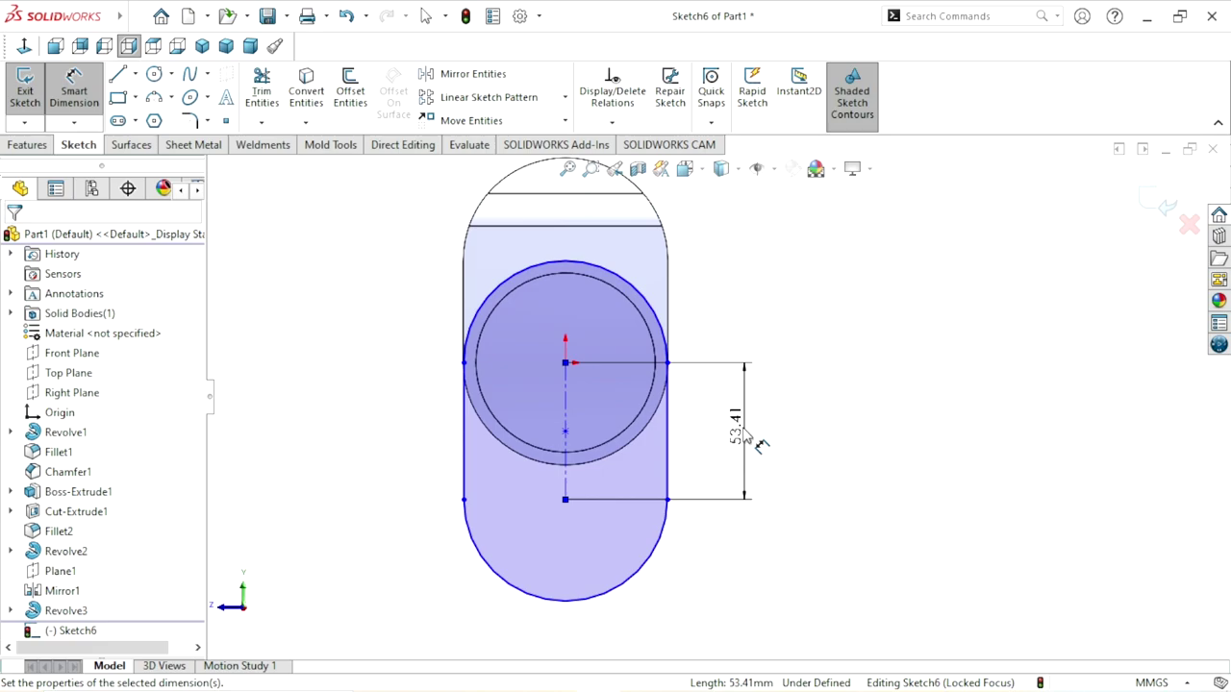
click(760, 444)
text(40)
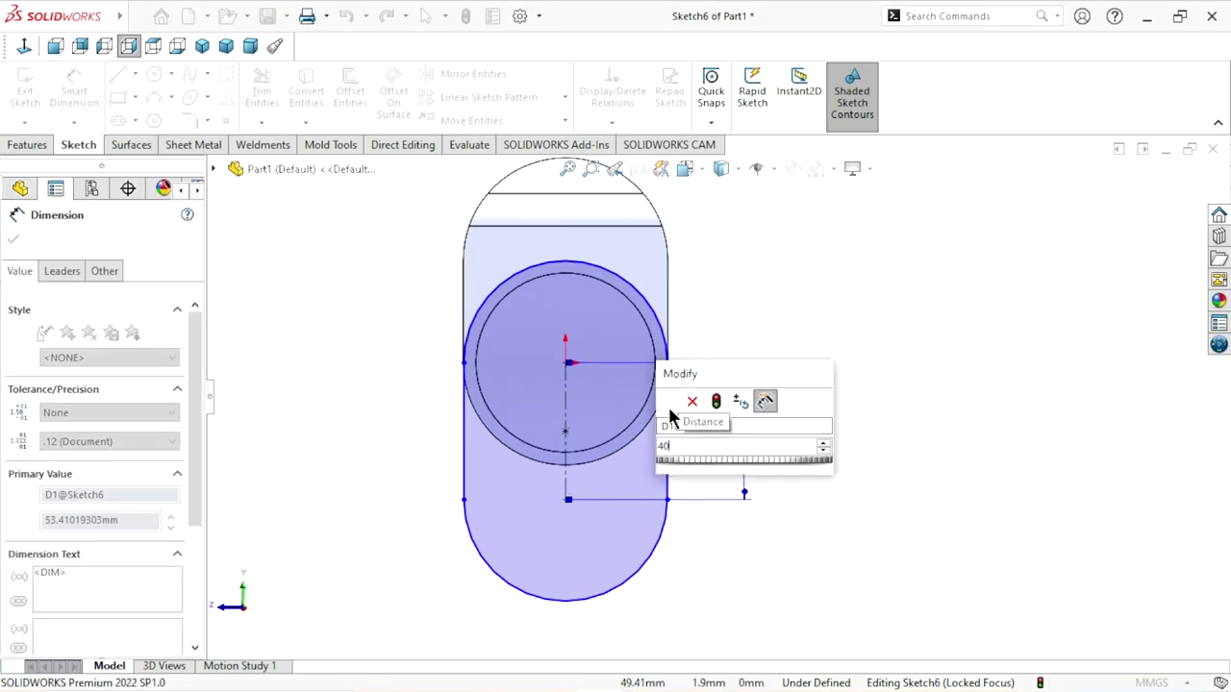
click(670, 403)
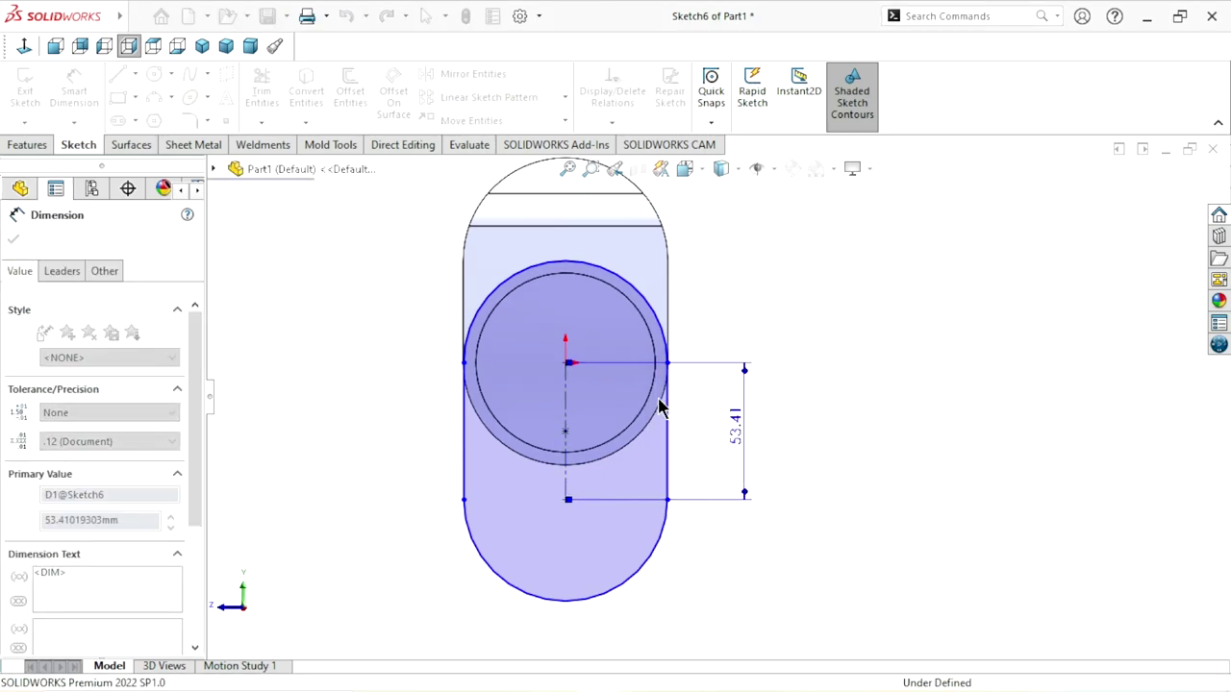
click(657, 315)
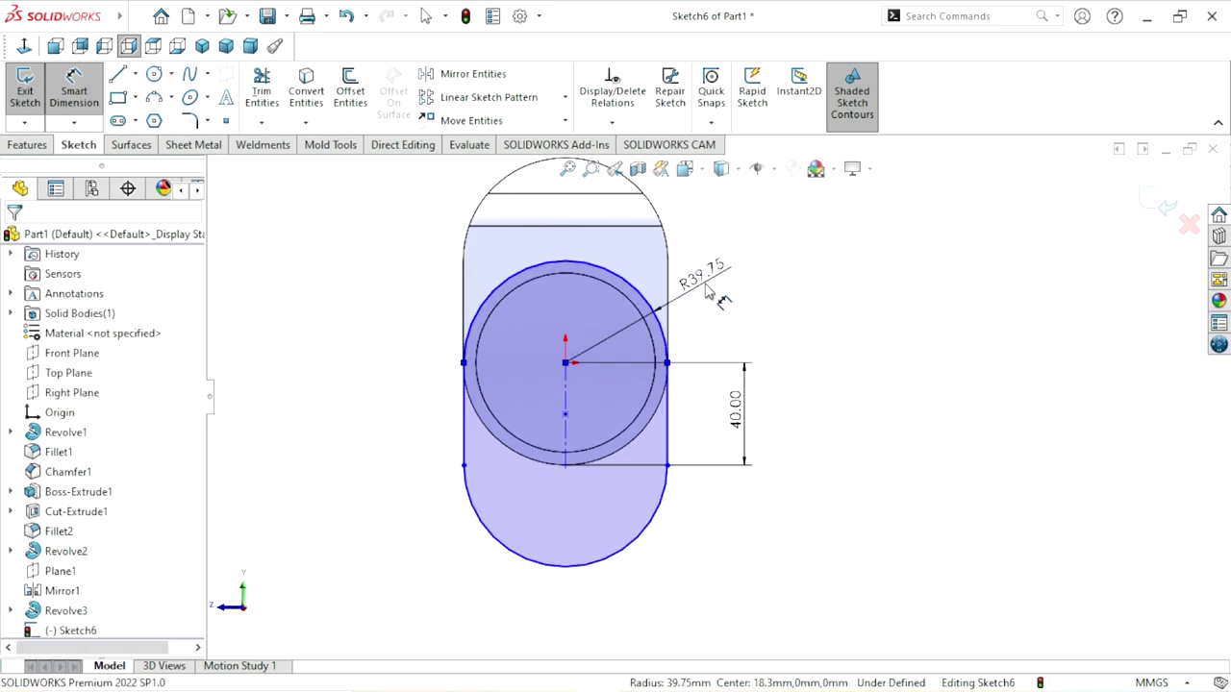
click(707, 293)
text(40)
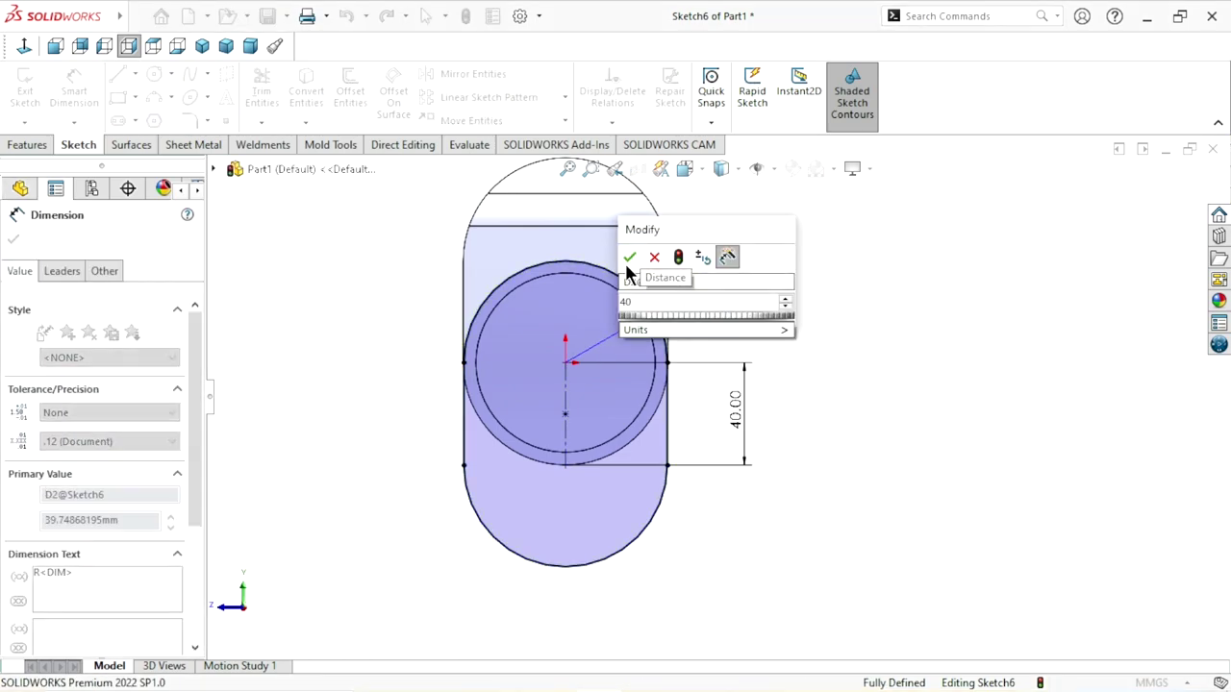
click(630, 257)
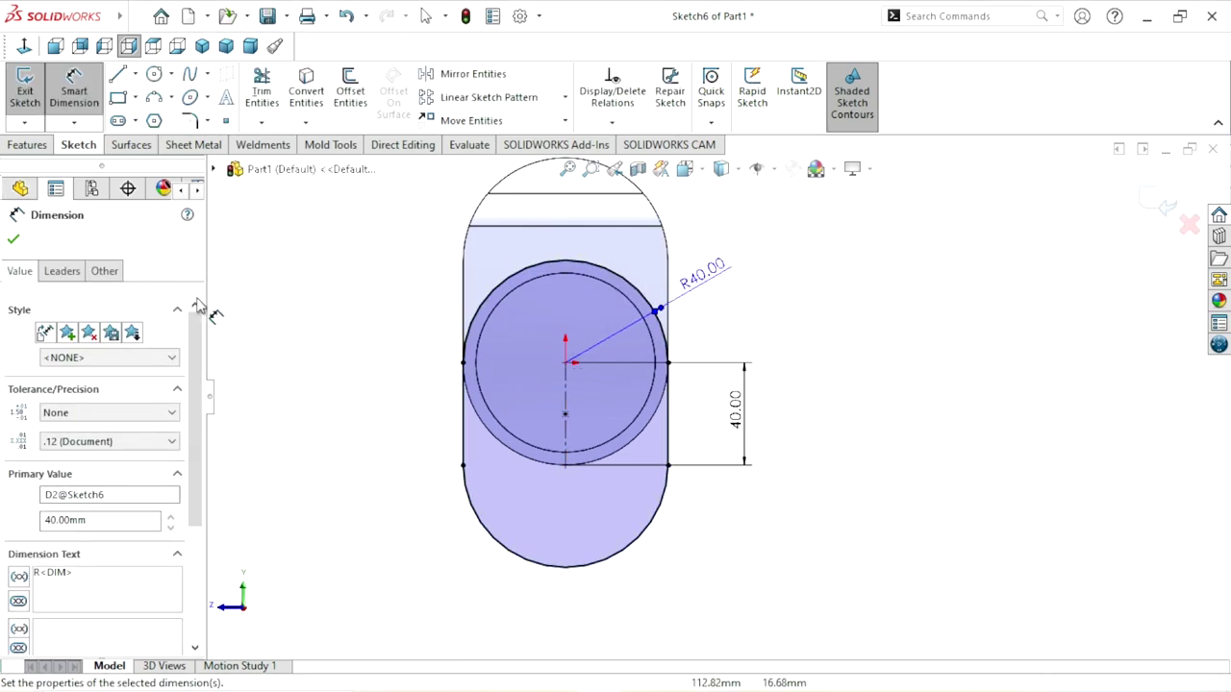
click(15, 240)
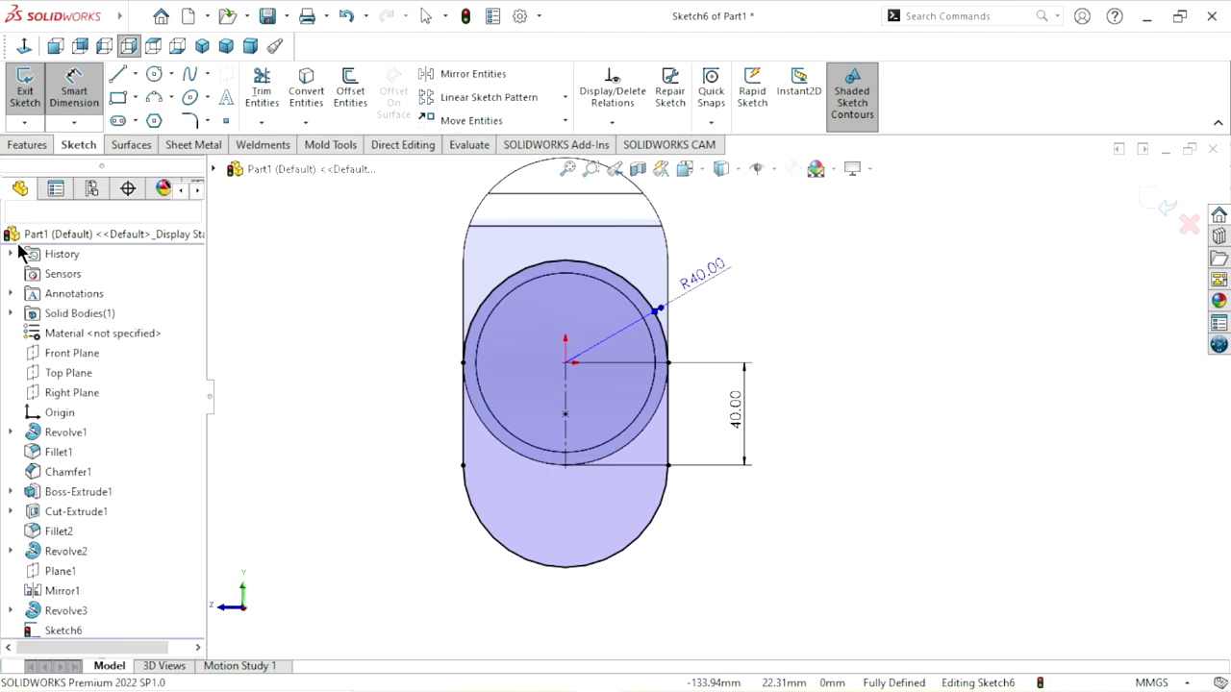
click(27, 145)
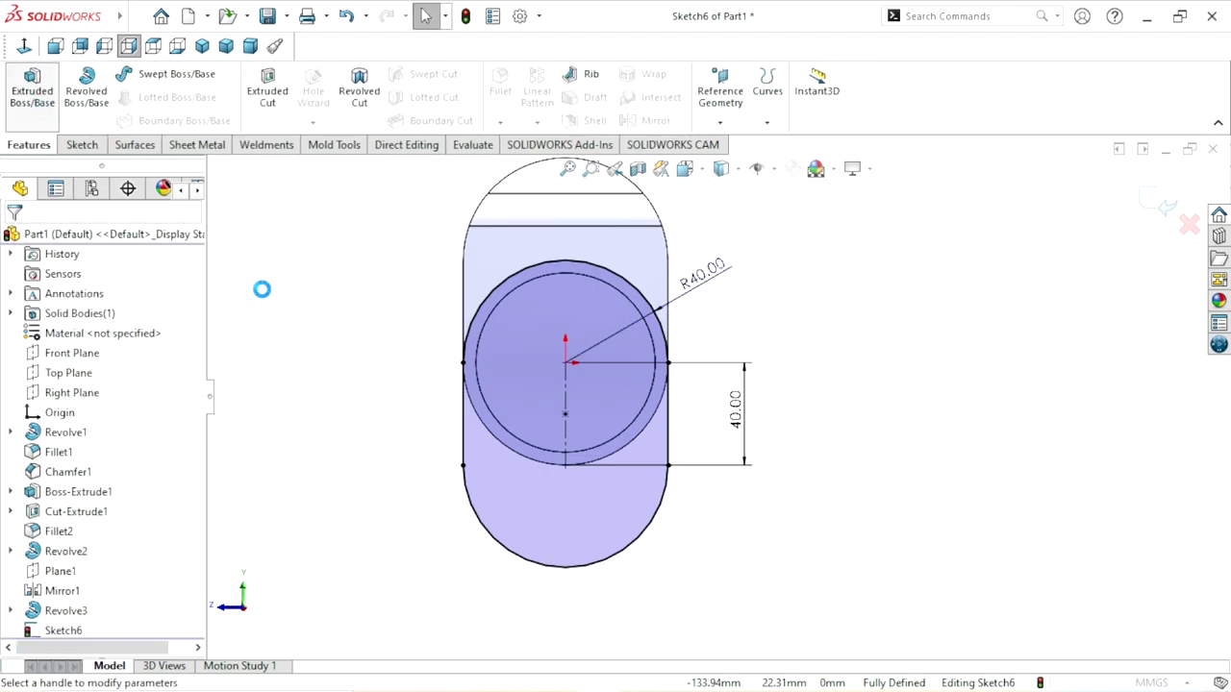
Extrude the Sketch6 slot Blind 22 mm in one direction as Boss-Extrude2.
middle_drag(428, 396, 472, 426)
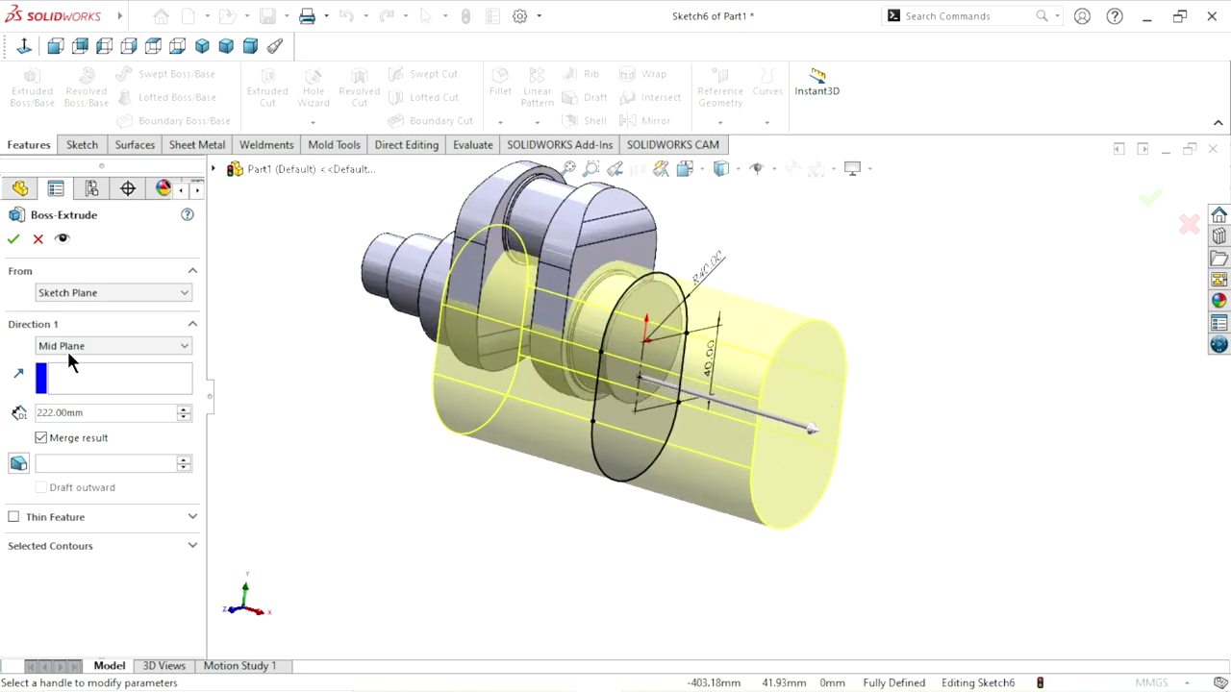
click(68, 344)
click(69, 357)
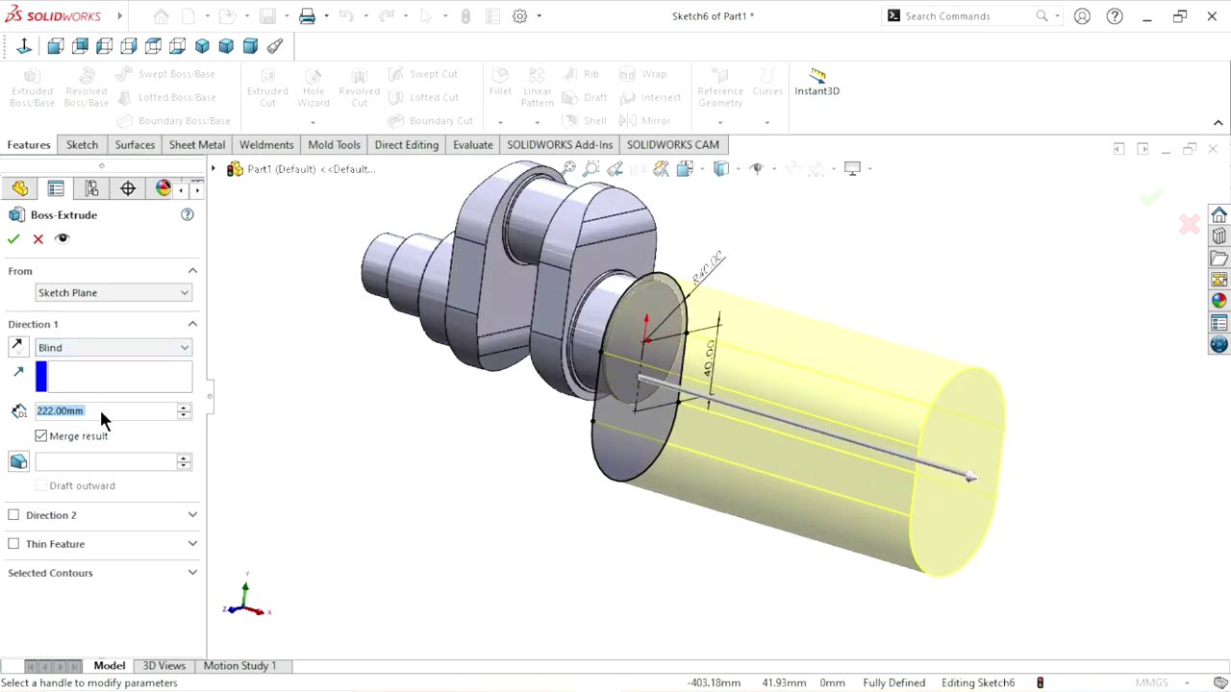
text(22)
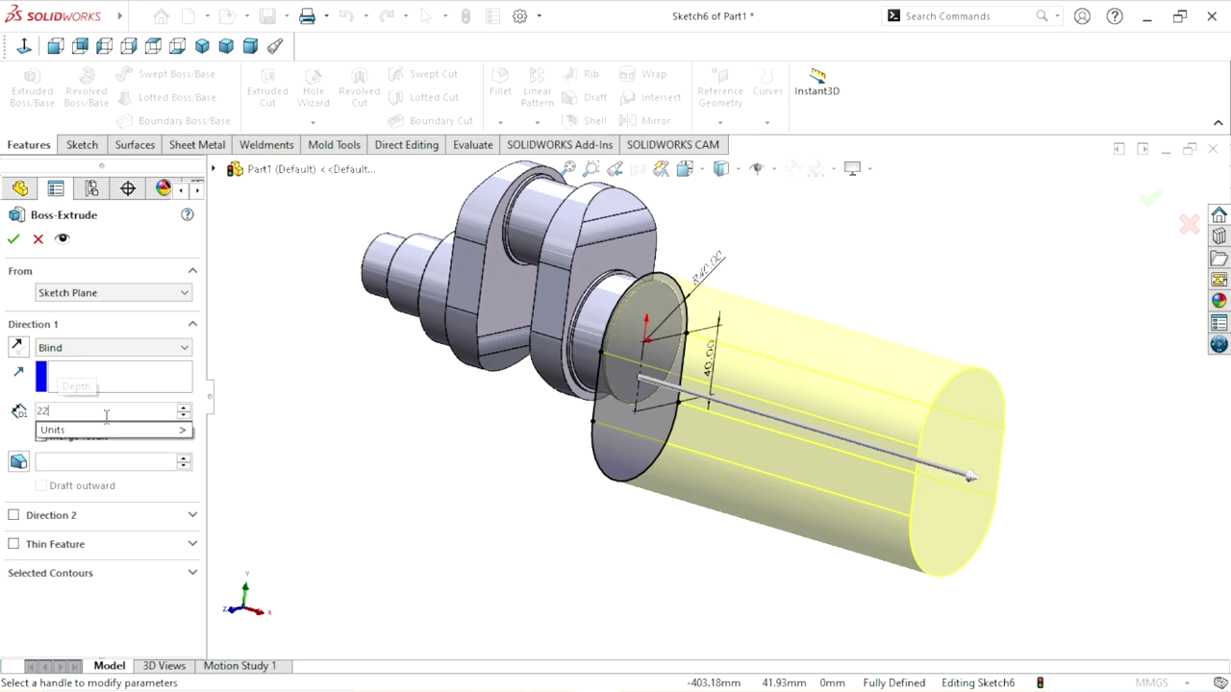
key(Return)
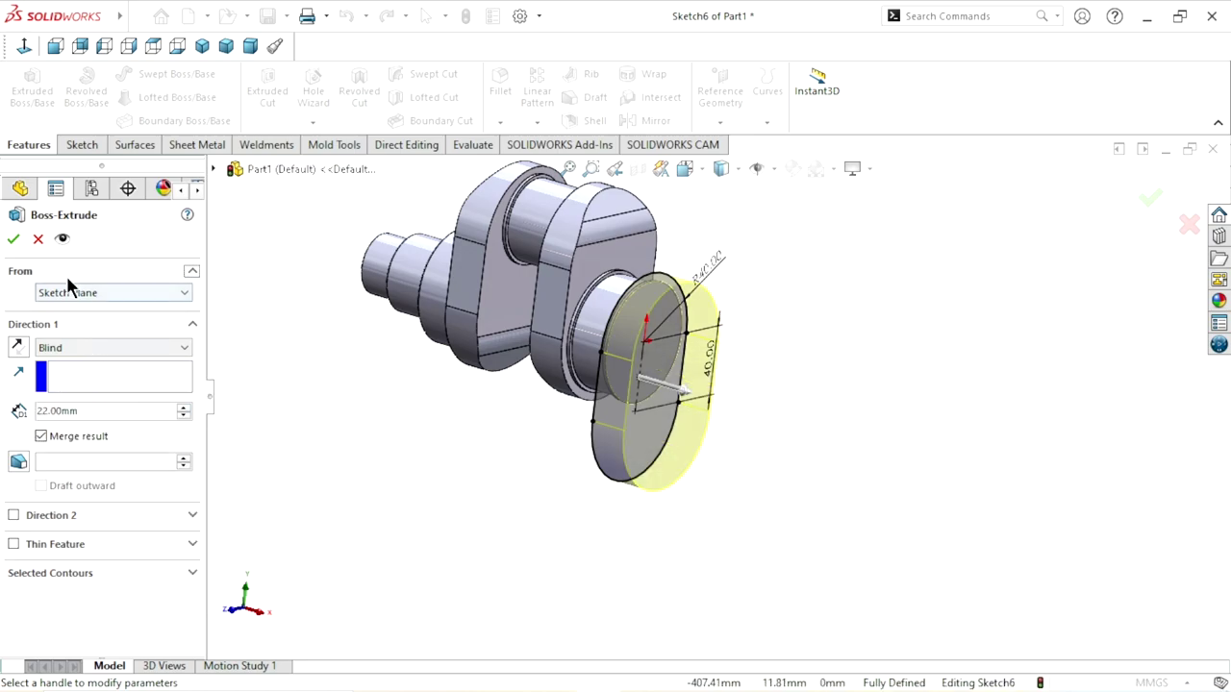
click(12, 238)
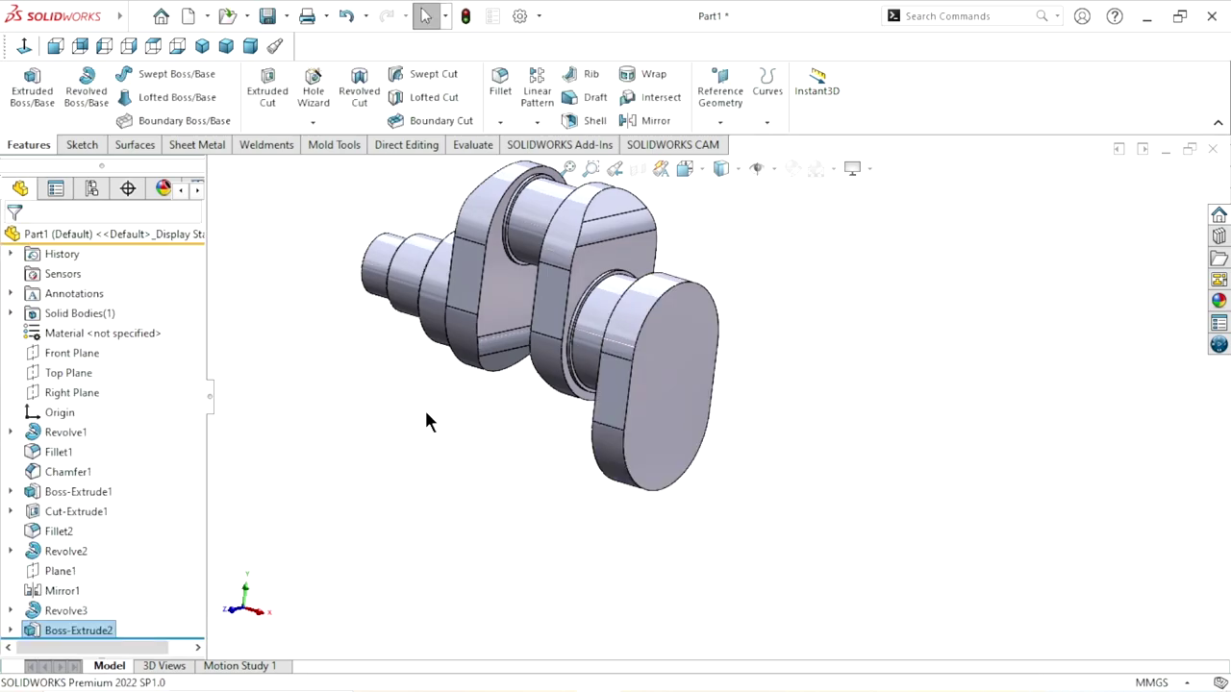
Start a new sketch on the Front Plane, viewed normal to it.
scroll(799, 378, down, 2)
mouse_move(798, 379)
middle_down()
mouse_move(774, 392)
mouse_move(785, 394)
middle_up()
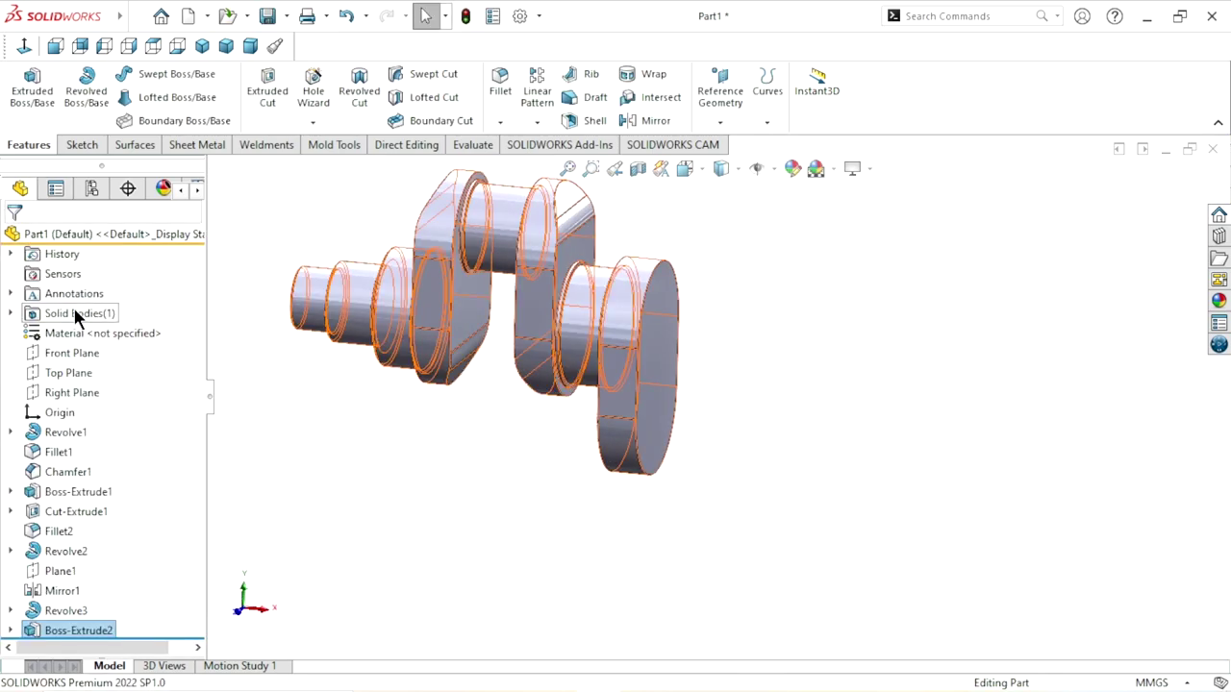
click(67, 353)
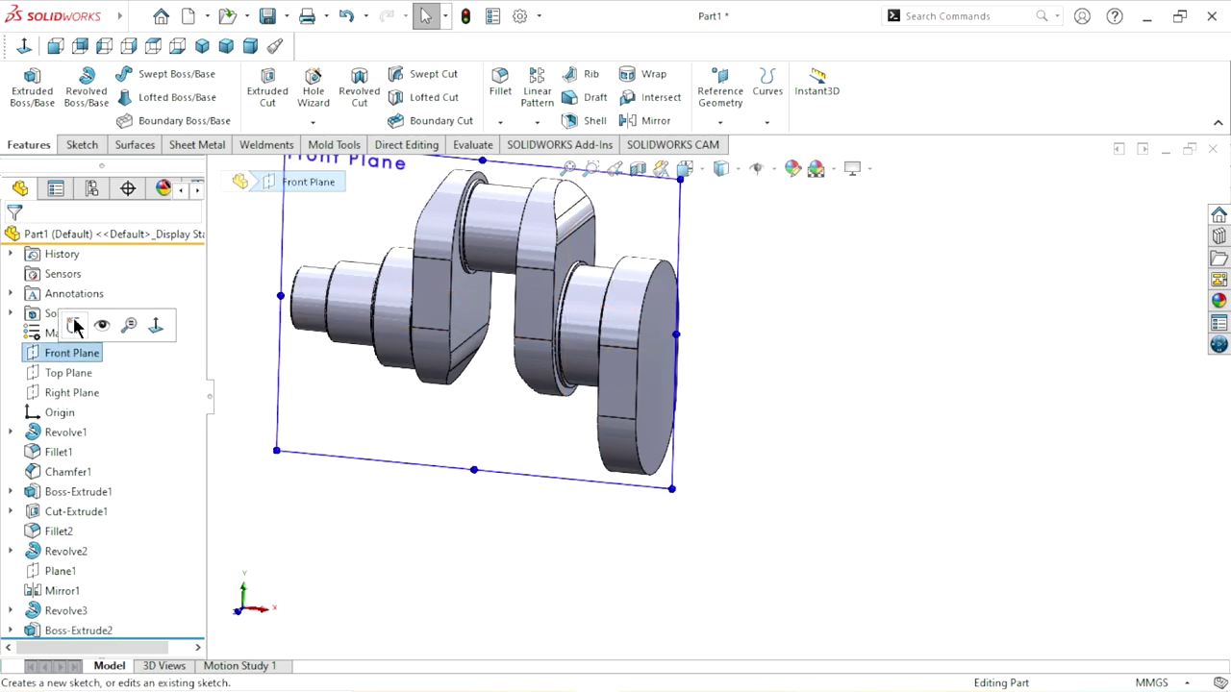
click(76, 326)
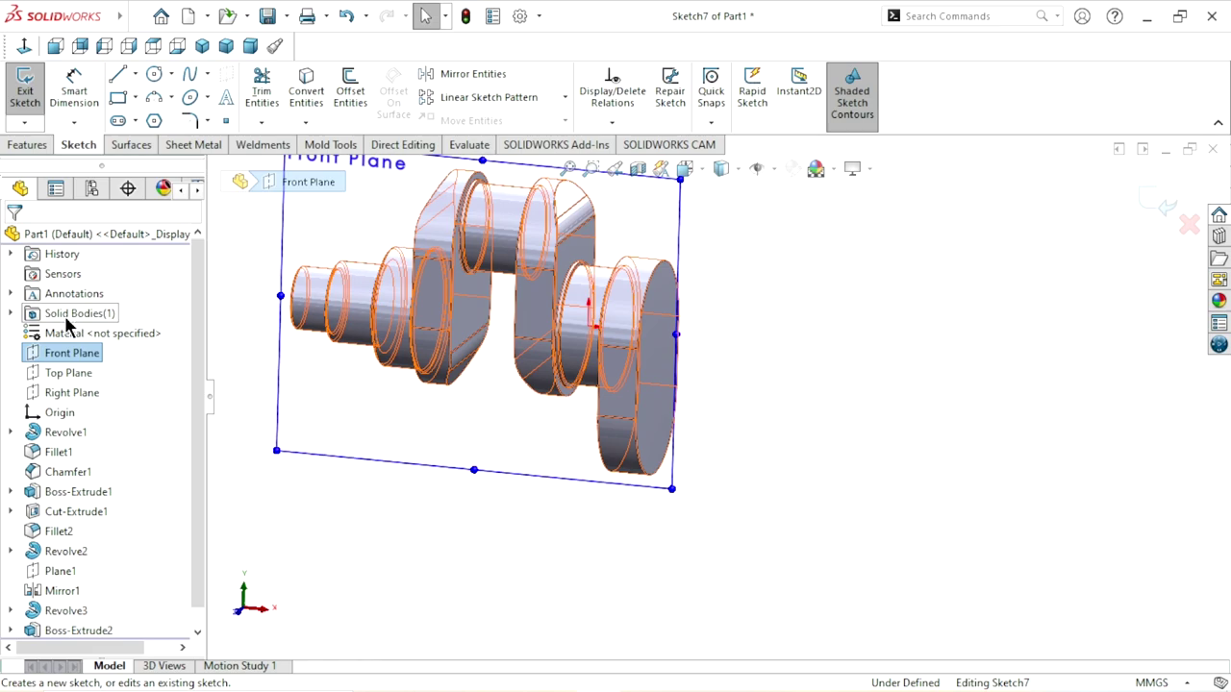
click(25, 45)
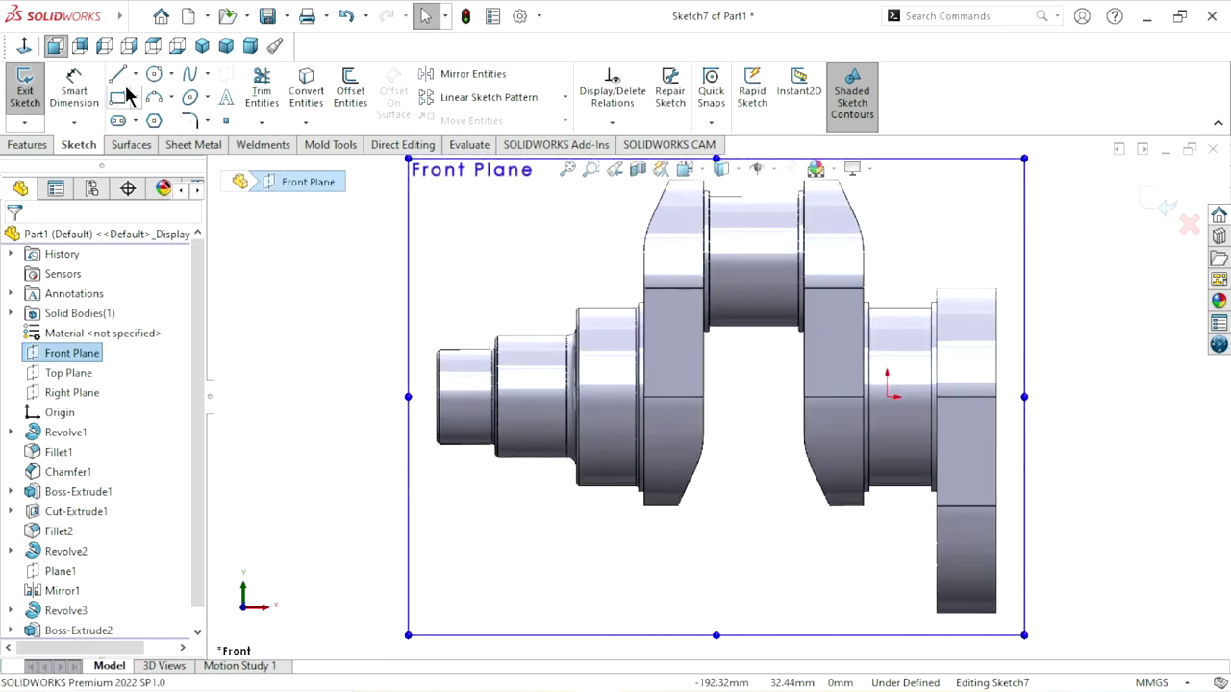
Draw a closed line profile with a slanted edge across the end web's top corner.
click(117, 74)
scroll(981, 412, up, 2)
scroll(981, 413, down, 2)
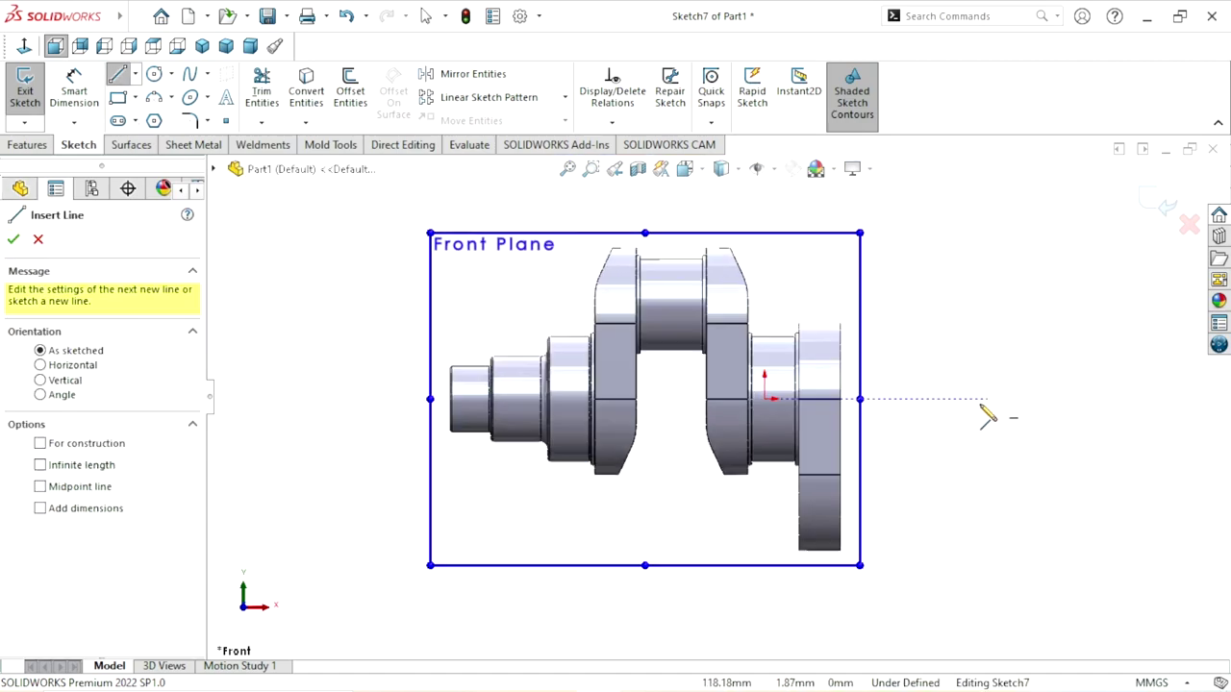
scroll(865, 365, down, 2)
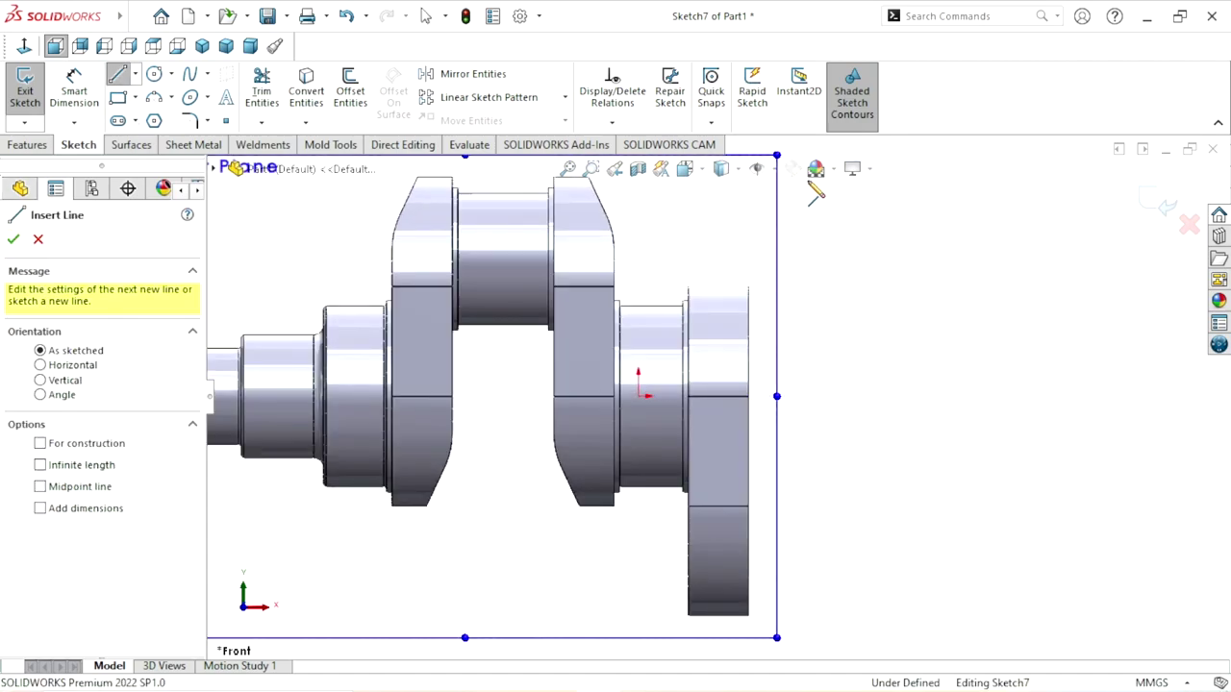
click(748, 338)
click(717, 287)
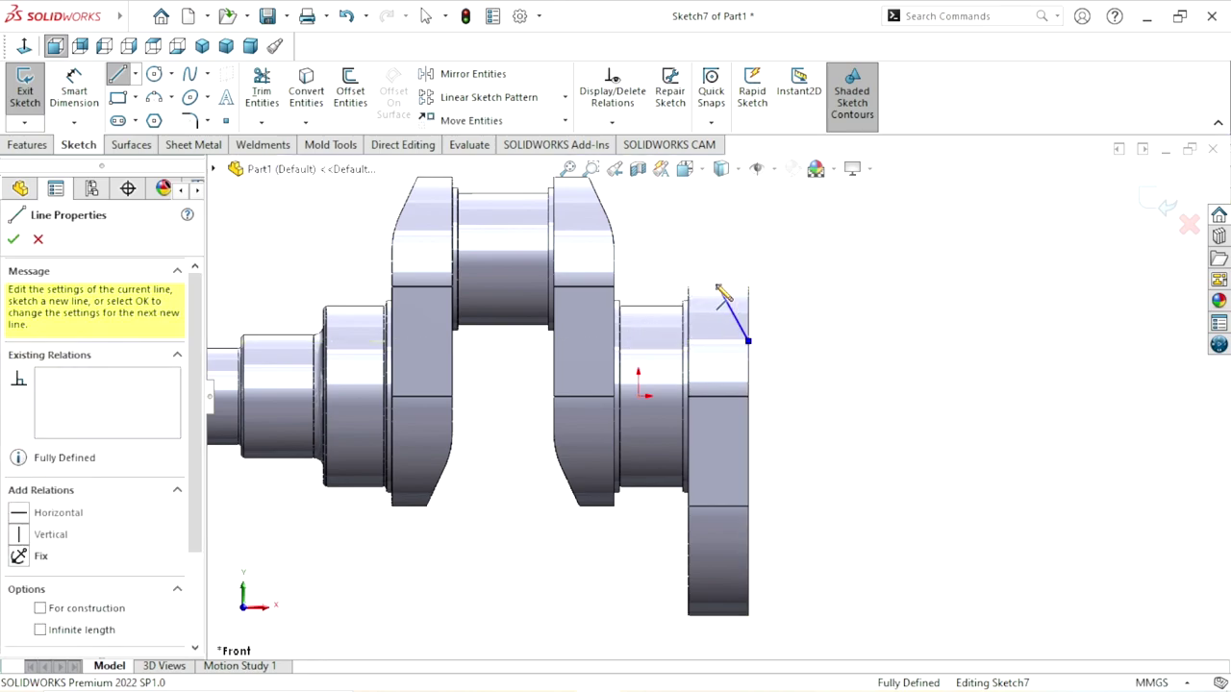
click(718, 259)
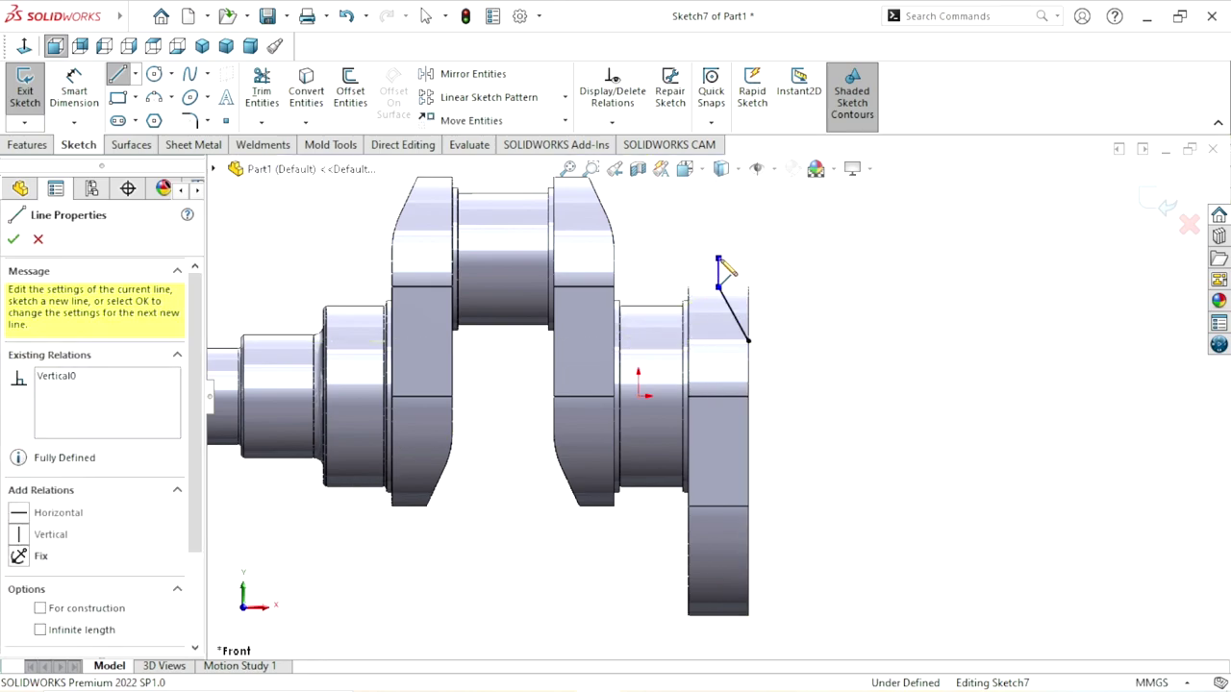
click(769, 259)
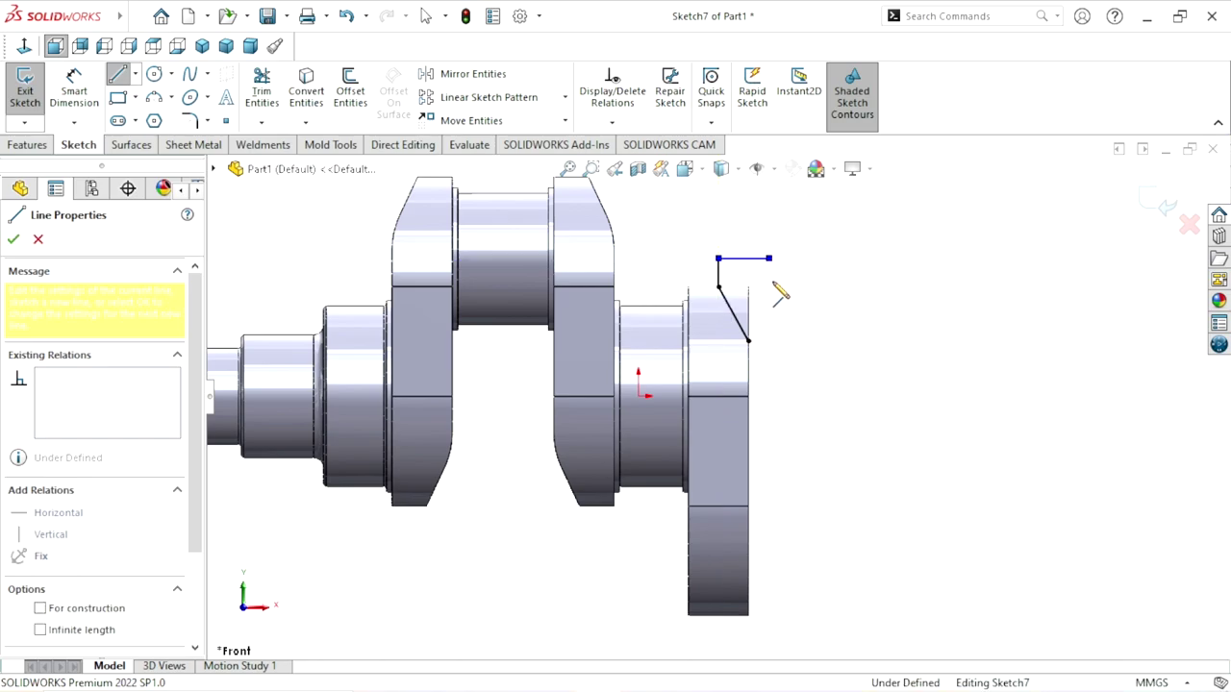
click(769, 342)
click(749, 341)
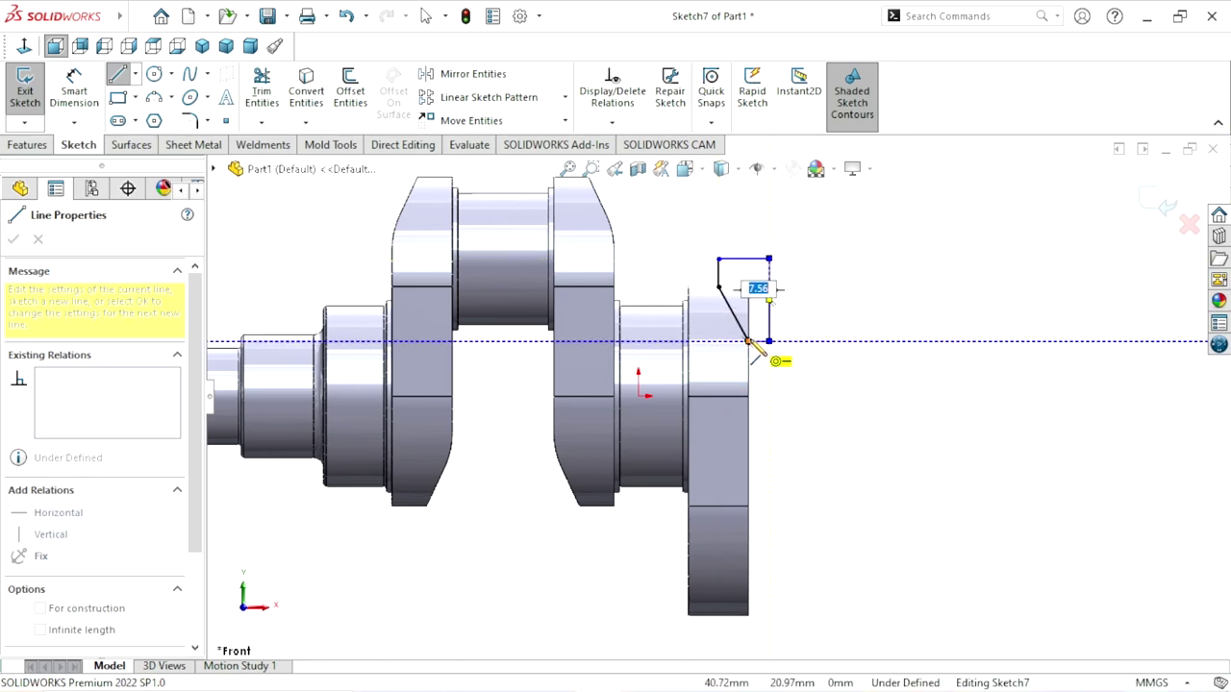
right_click(805, 334)
click(832, 348)
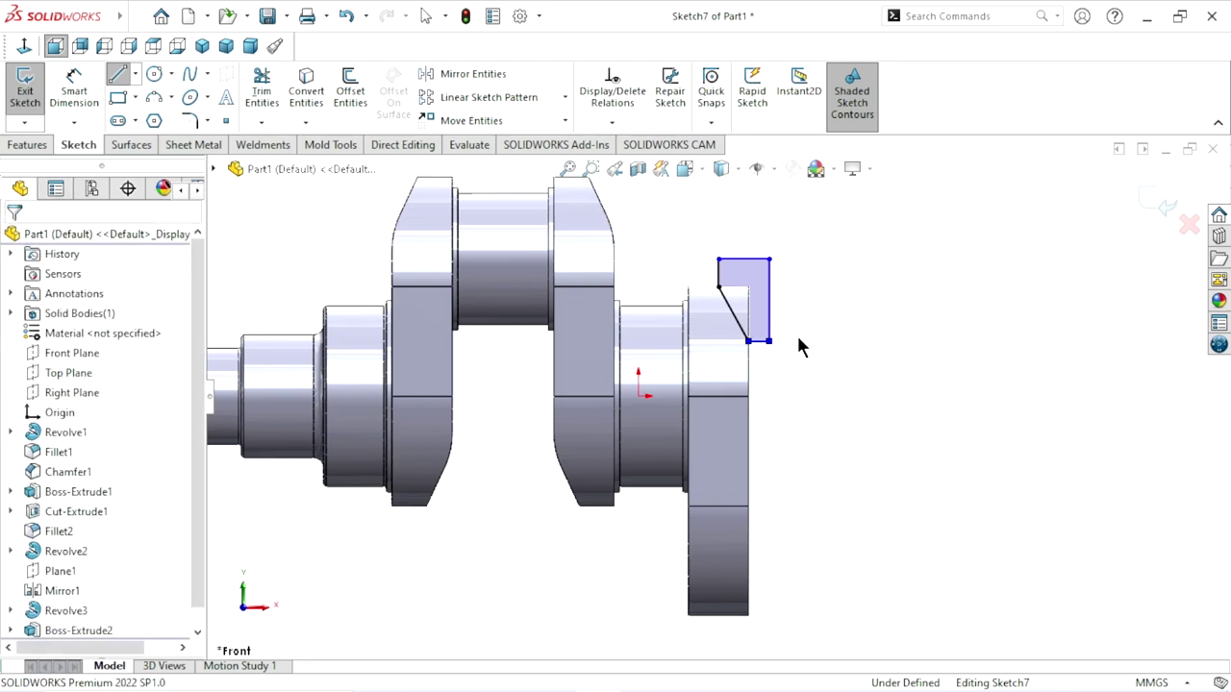
scroll(782, 337, down, 4)
Try a 61.19° angle dimension between the top edge and slanted line, then cancel it.
click(71, 109)
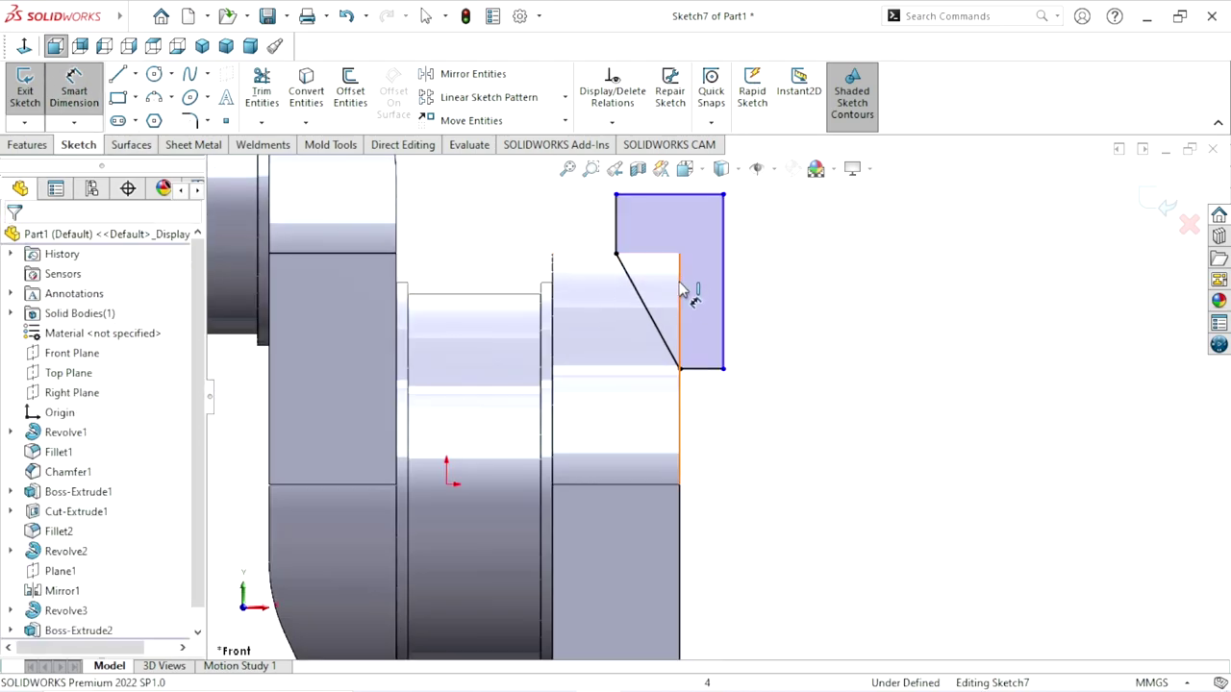
click(655, 255)
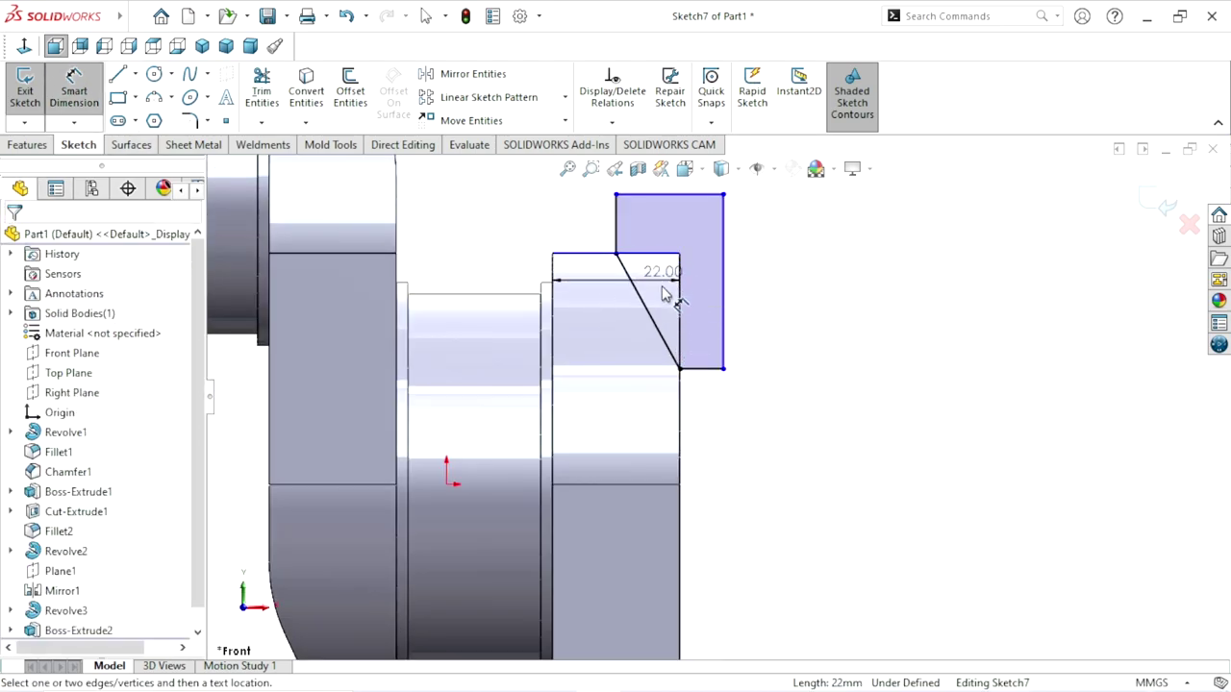
click(679, 284)
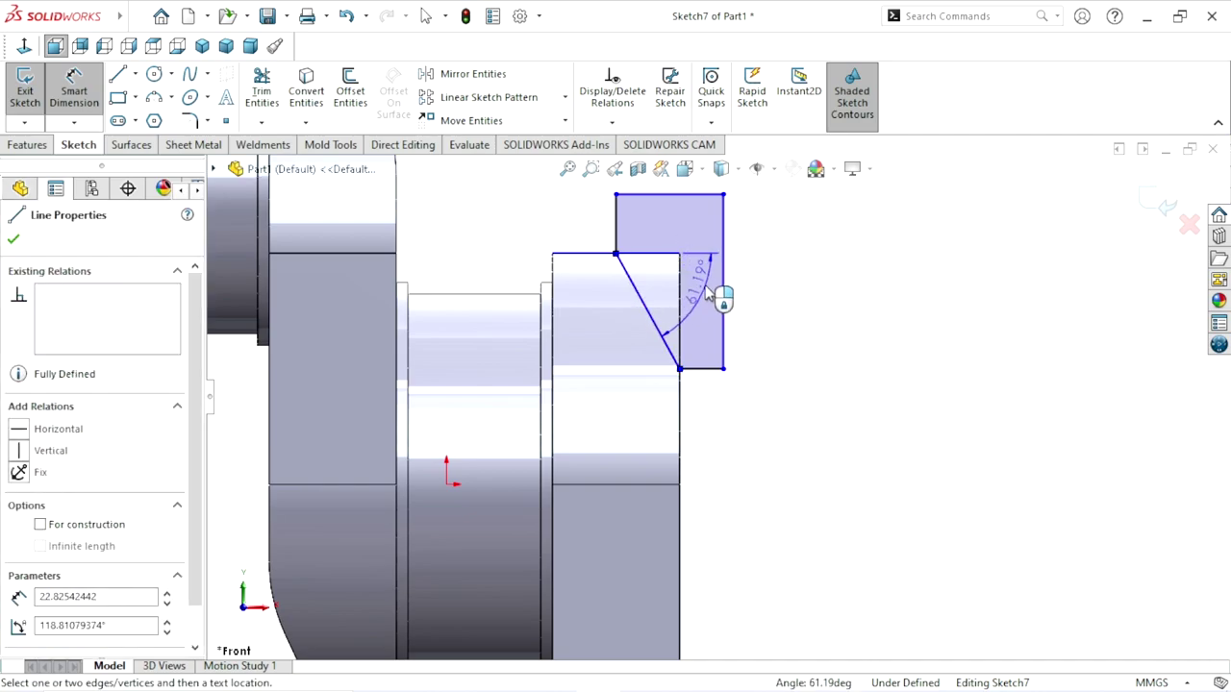
click(705, 290)
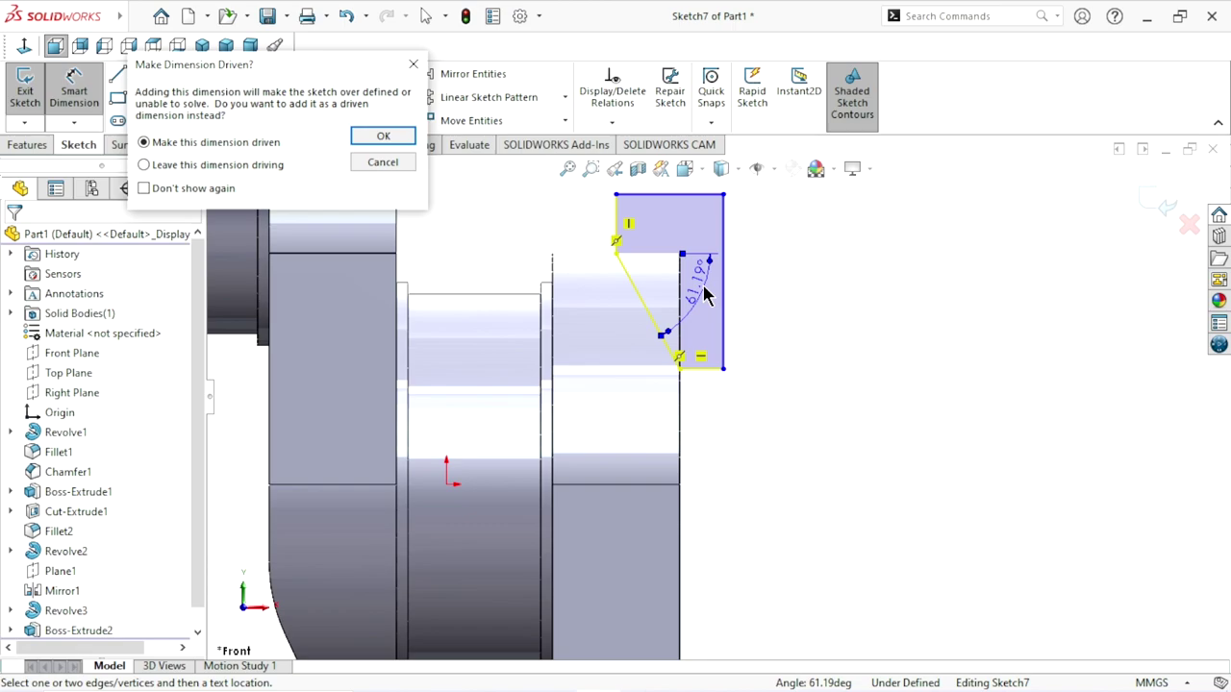
click(383, 162)
scroll(653, 410, up, 1)
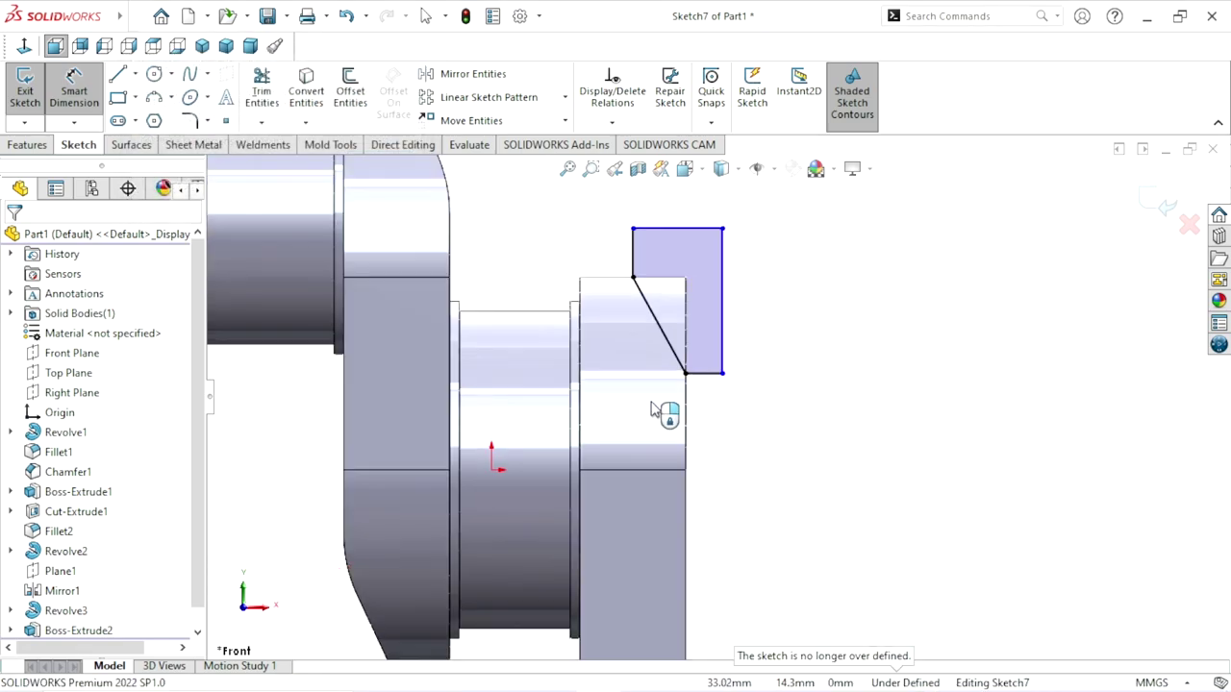
scroll(688, 325, down, 3)
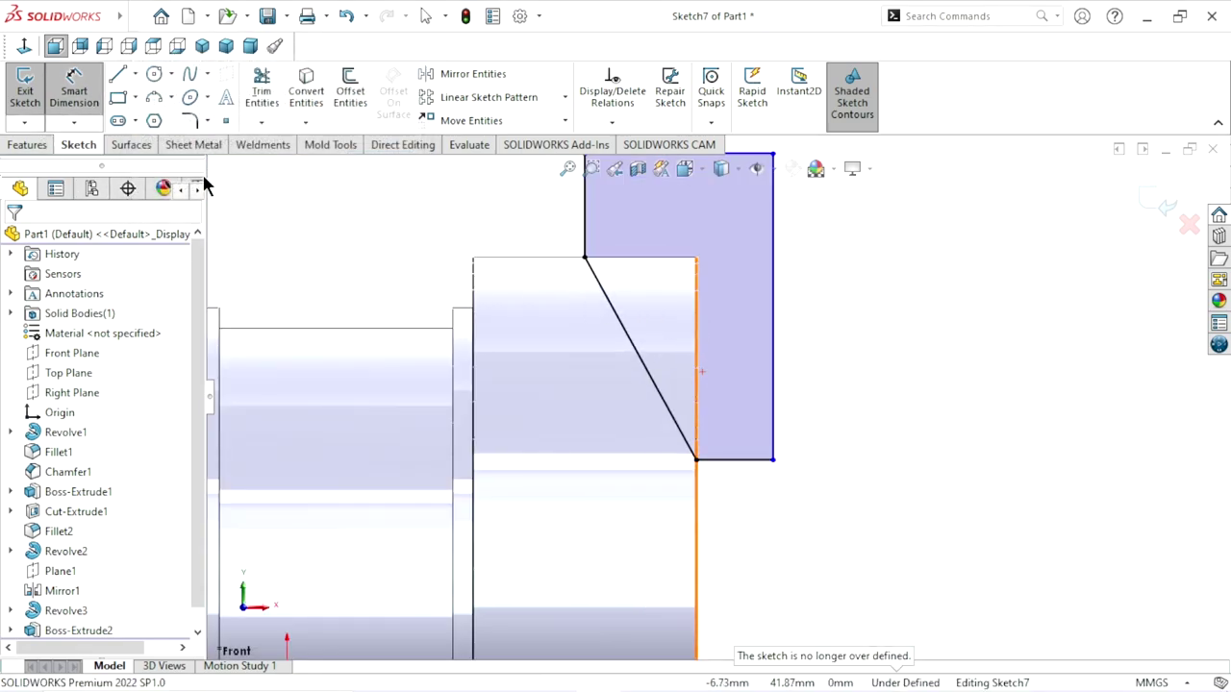
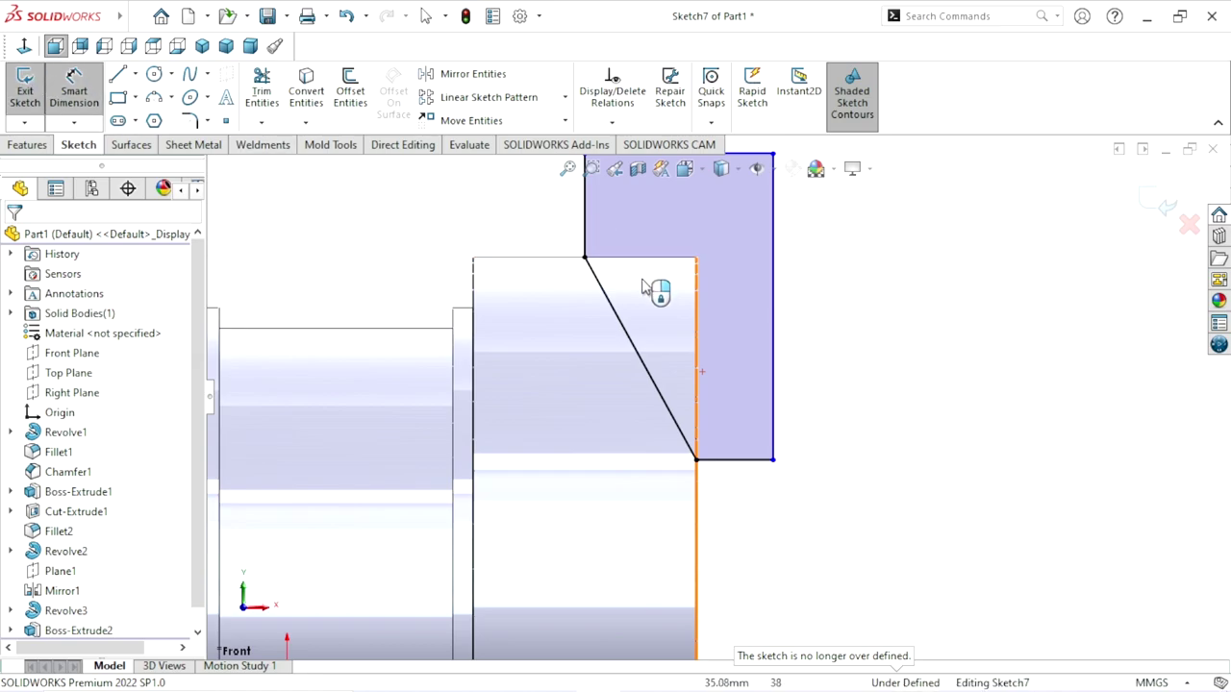
Free the slanted line's upper endpoint from its midpoint relation by dragging it loose.
drag(661, 295, 660, 272)
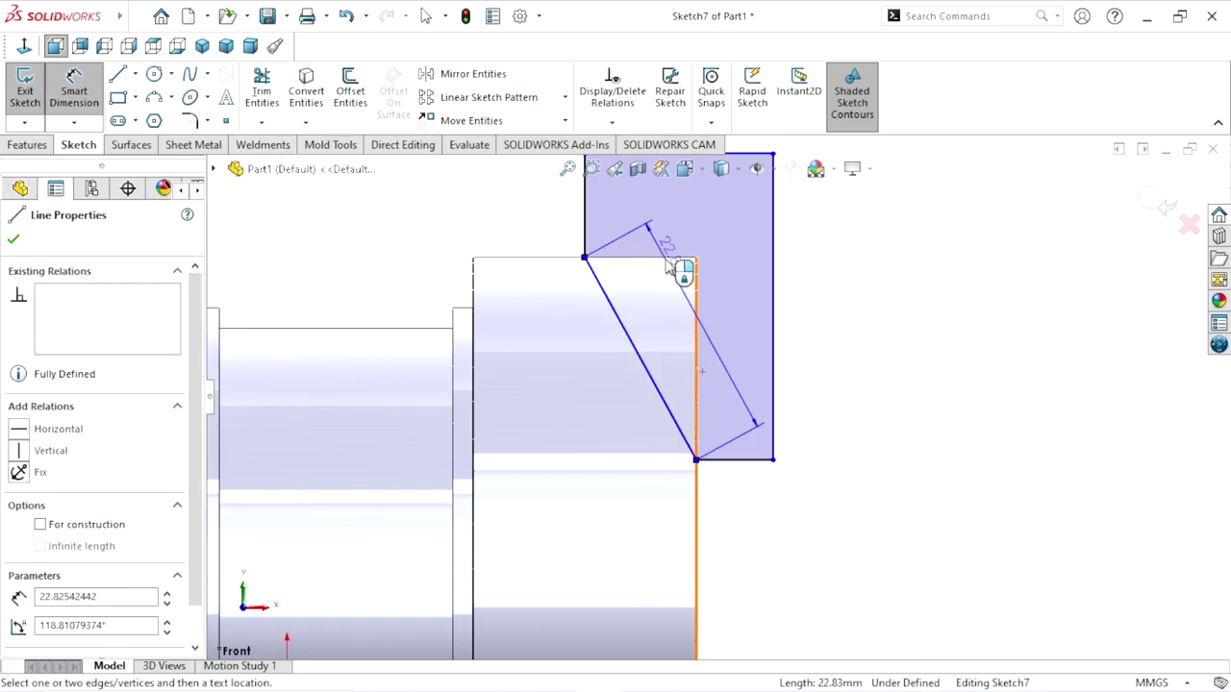
click(659, 272)
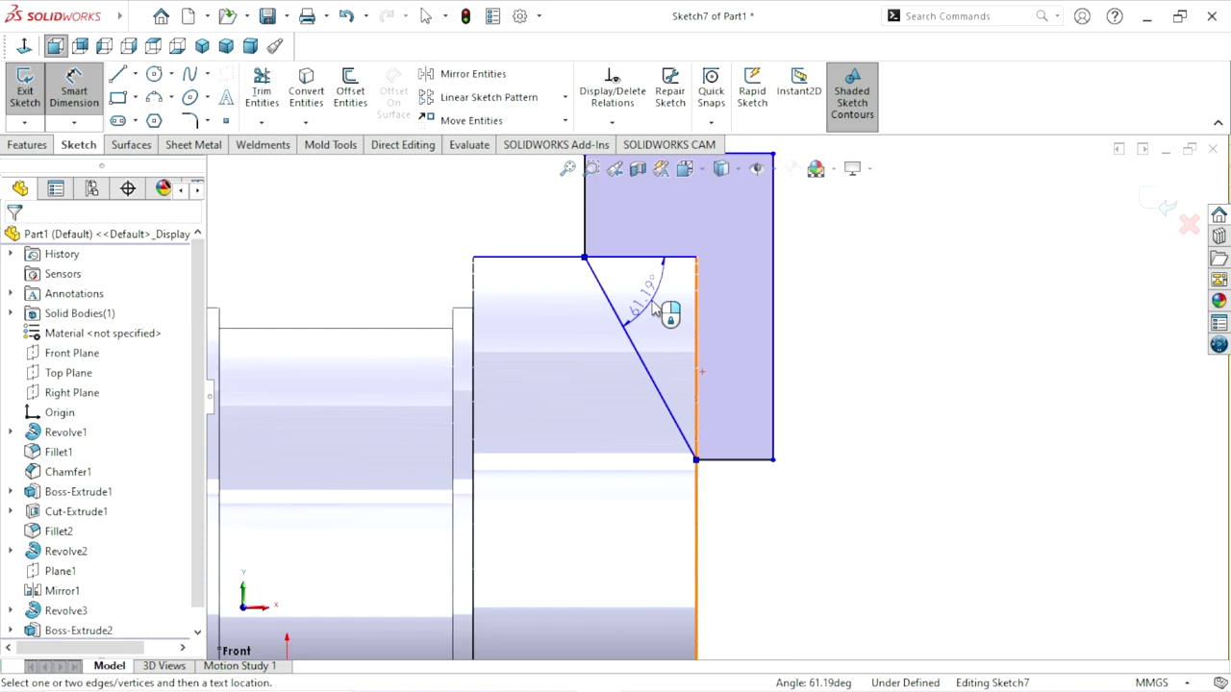
click(653, 307)
click(383, 161)
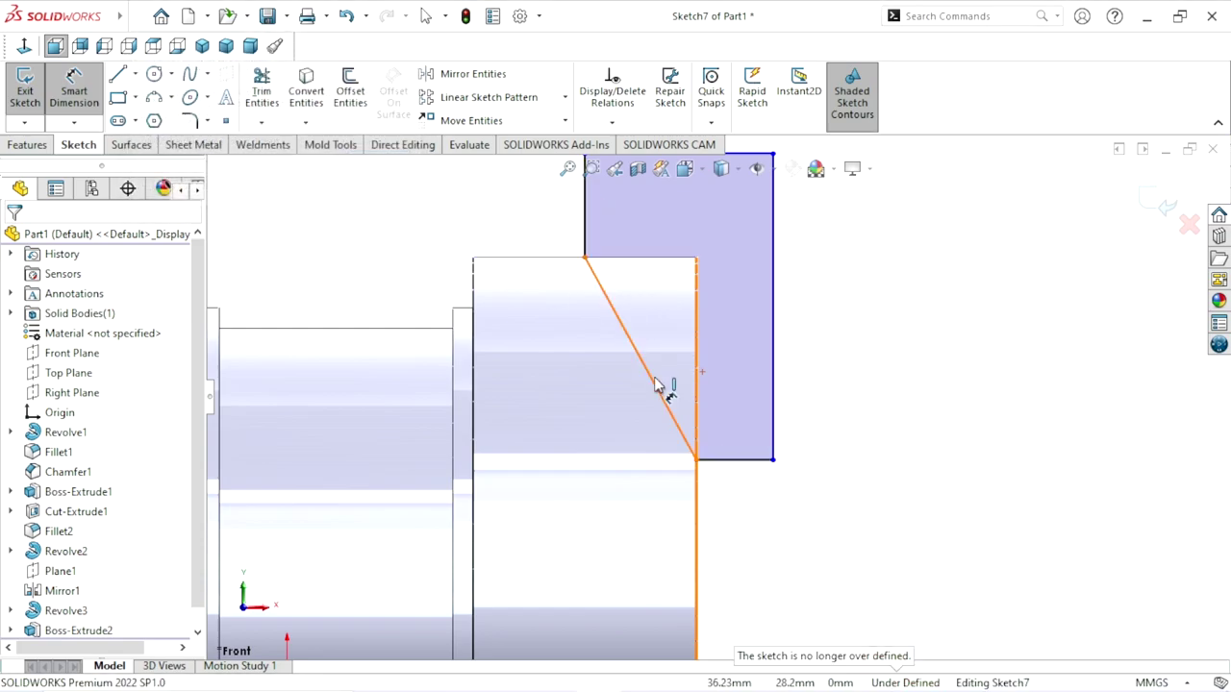
scroll(873, 411, up, 3)
scroll(788, 434, down, 3)
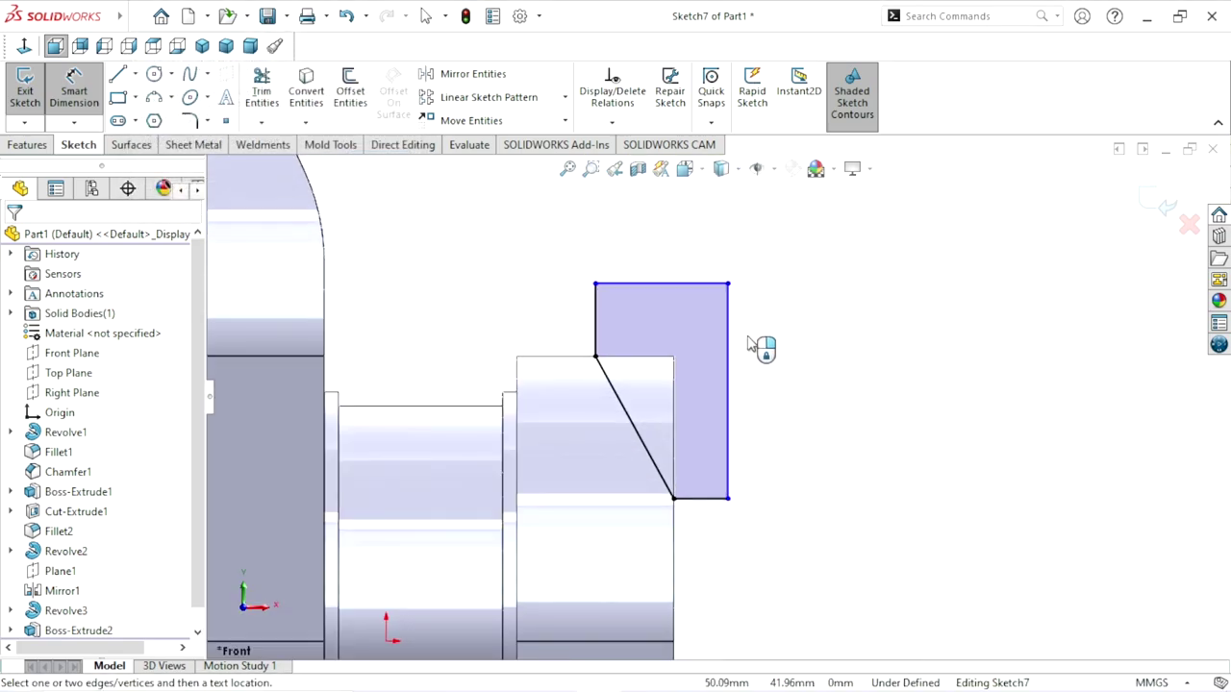
click(596, 359)
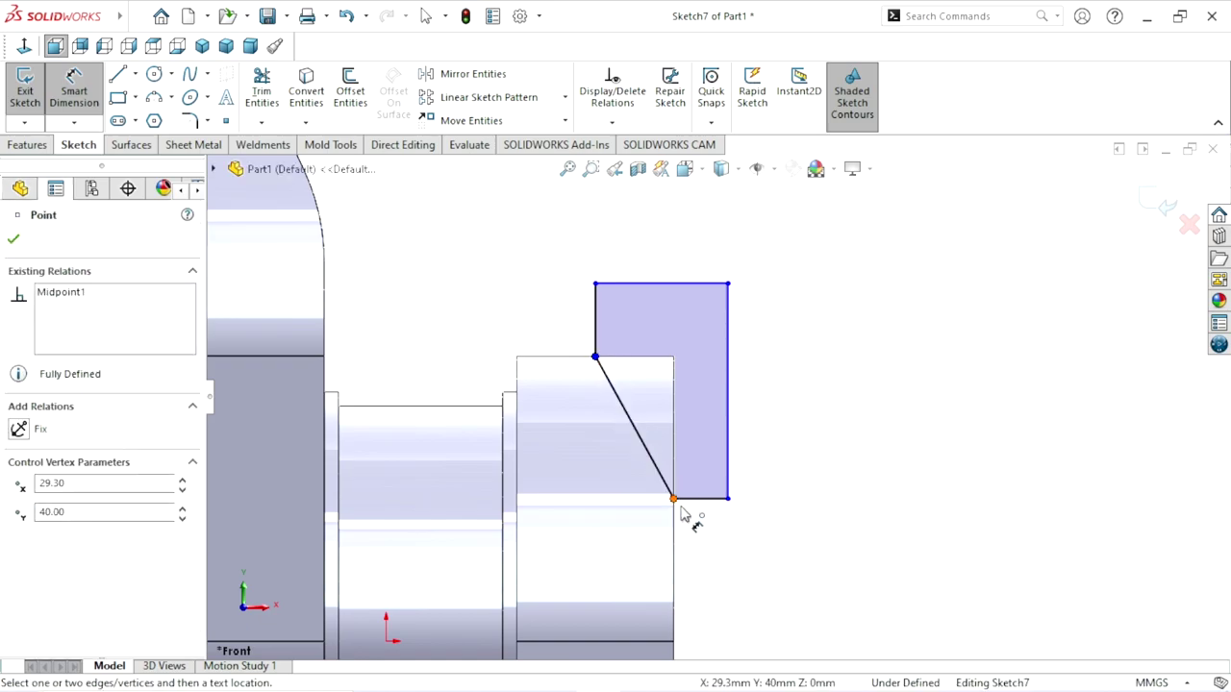
click(673, 500)
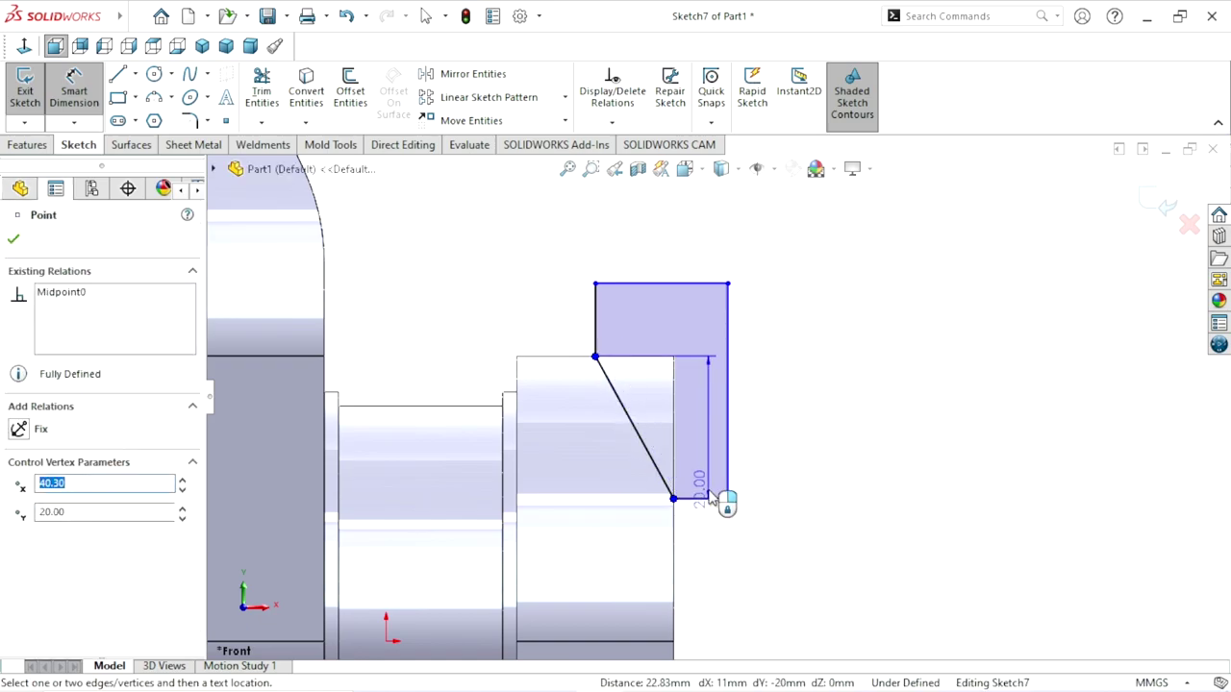
key(Escape)
key(Escape)
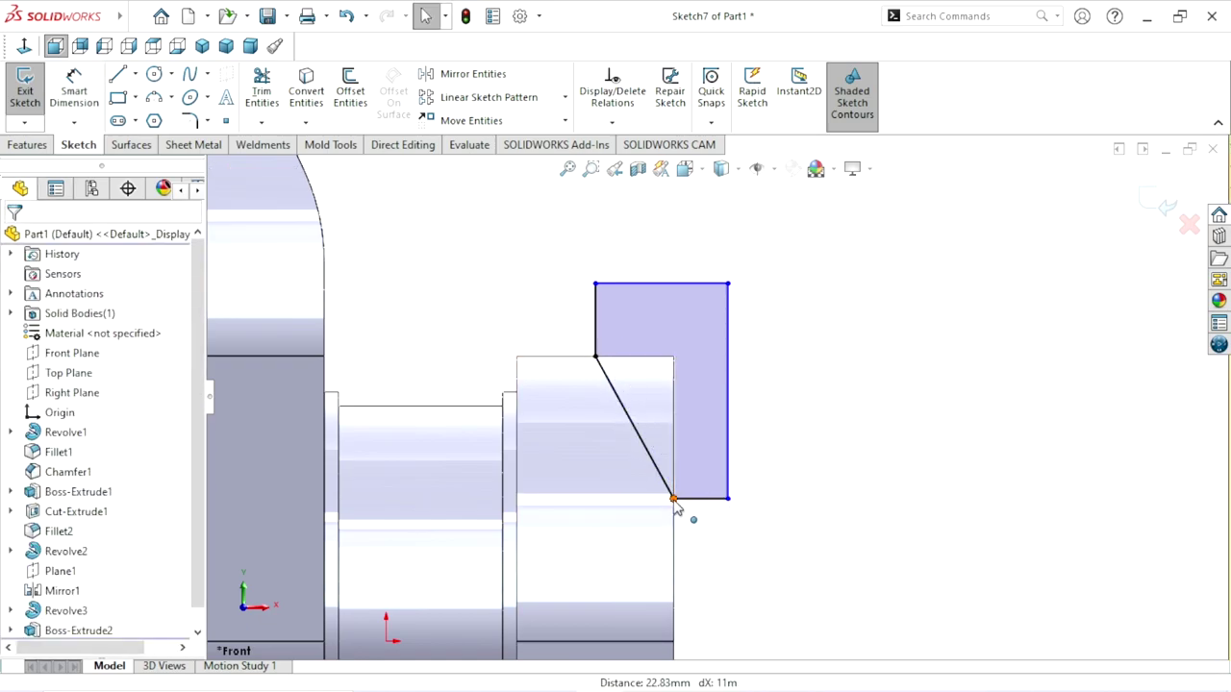
click(674, 500)
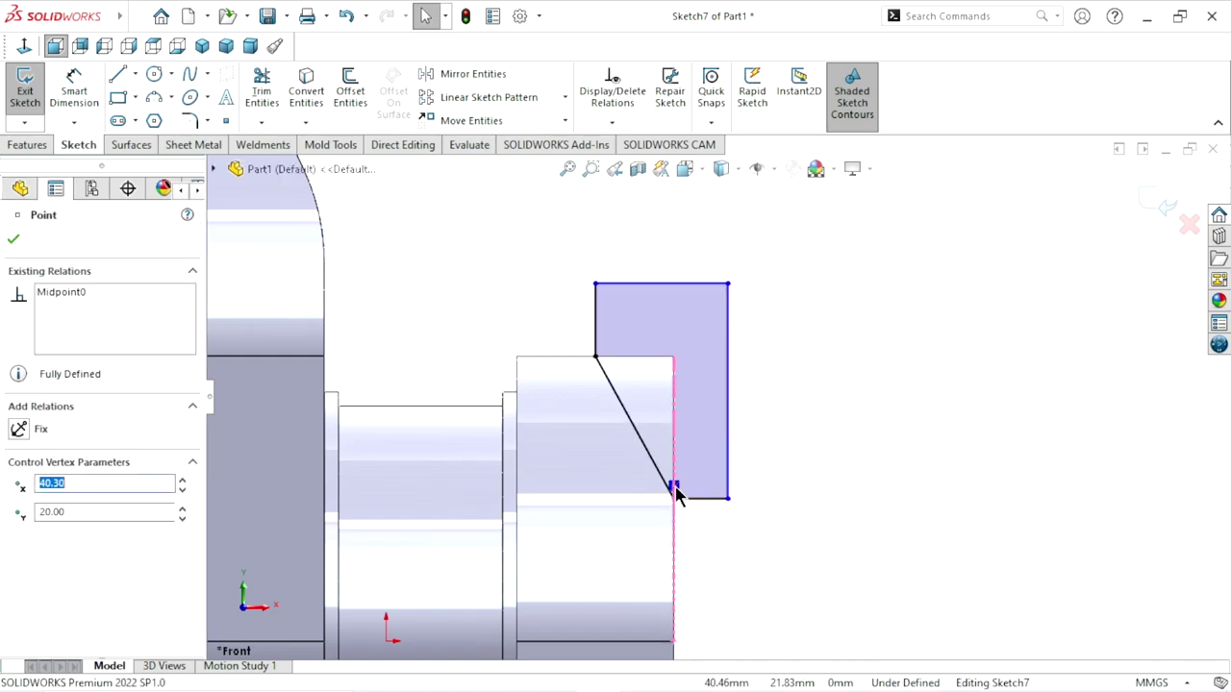
click(596, 358)
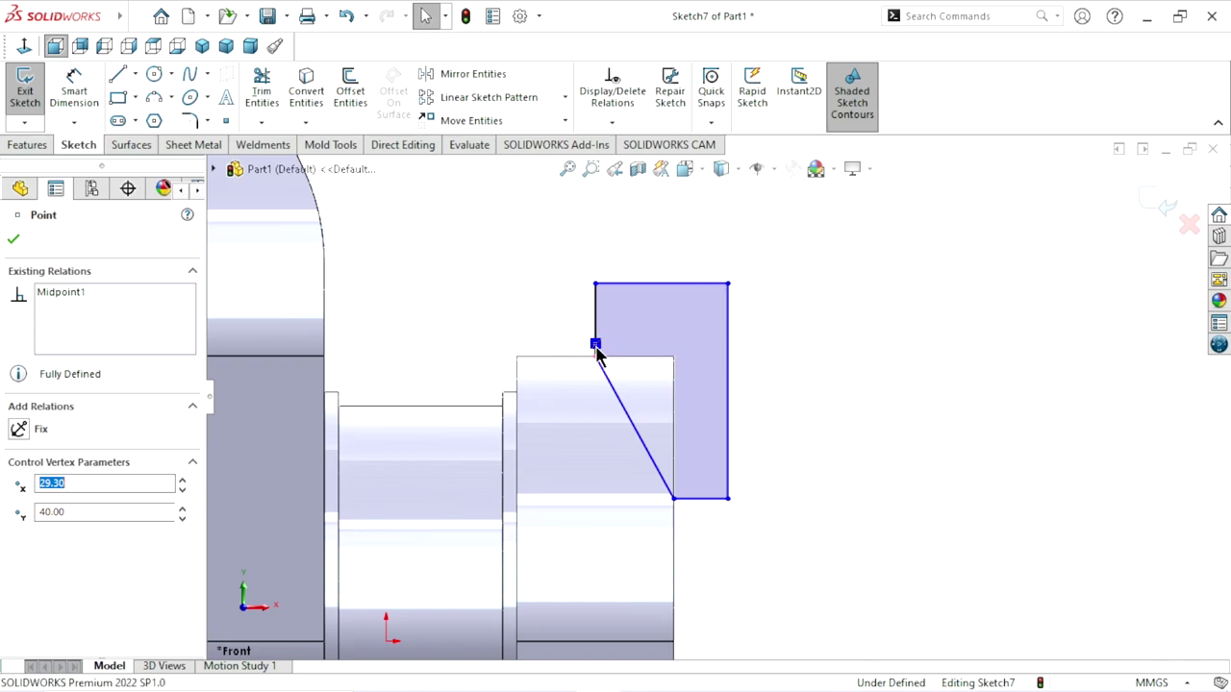
drag(596, 352, 596, 358)
Dimension the slanted line at 65° from the top horizontal edge and rebuild.
click(70, 104)
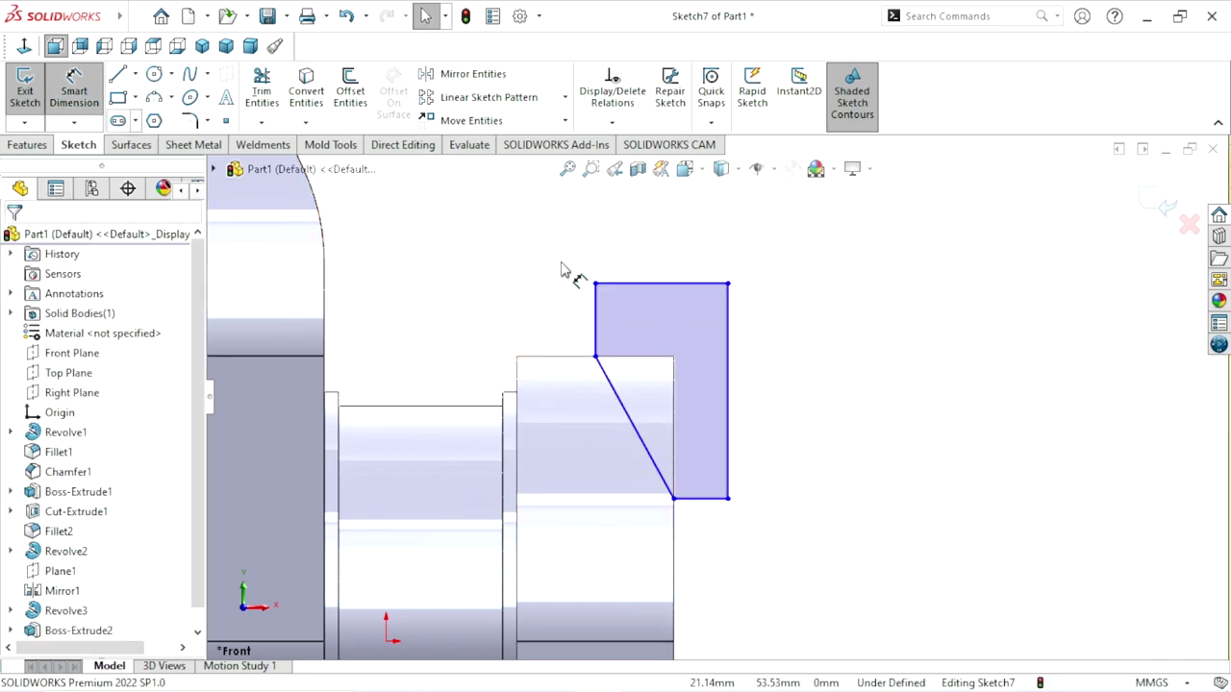
click(654, 358)
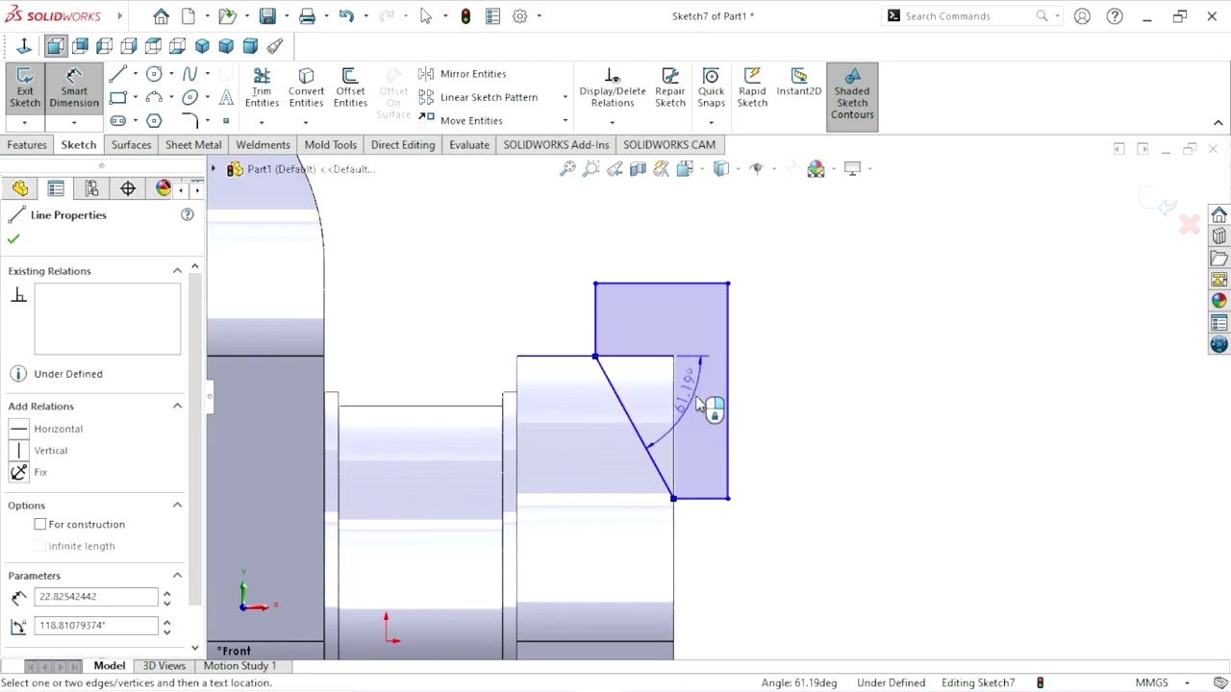
click(707, 408)
click(686, 409)
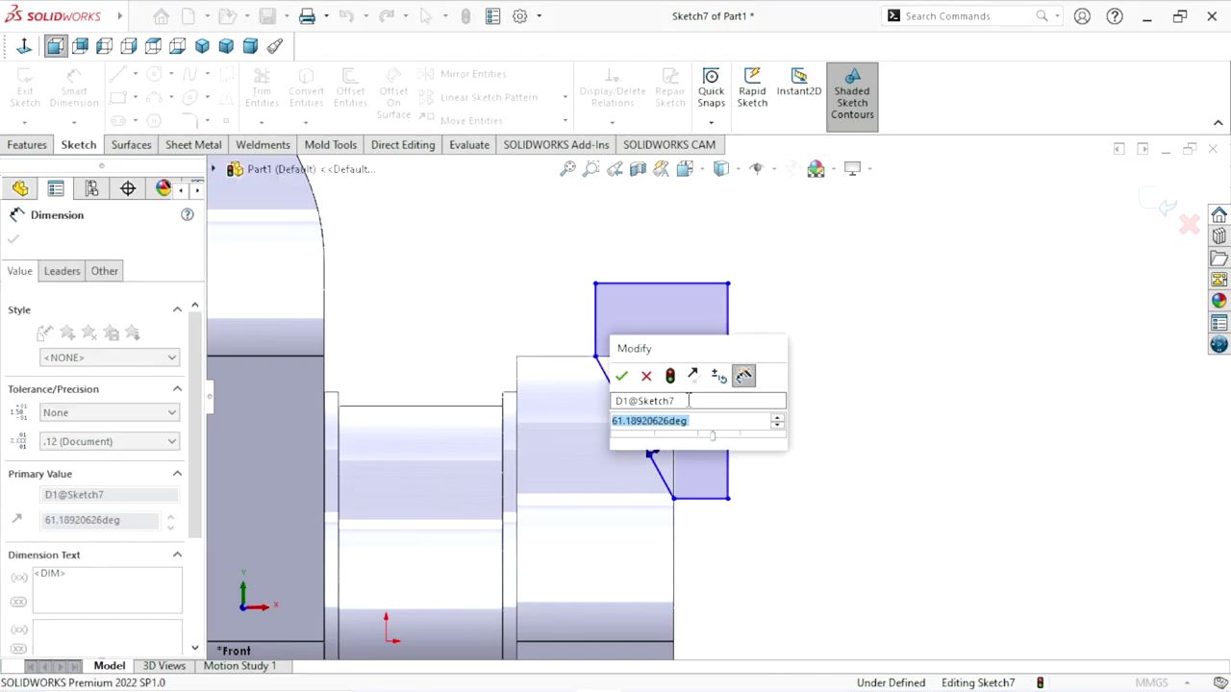
text(65)
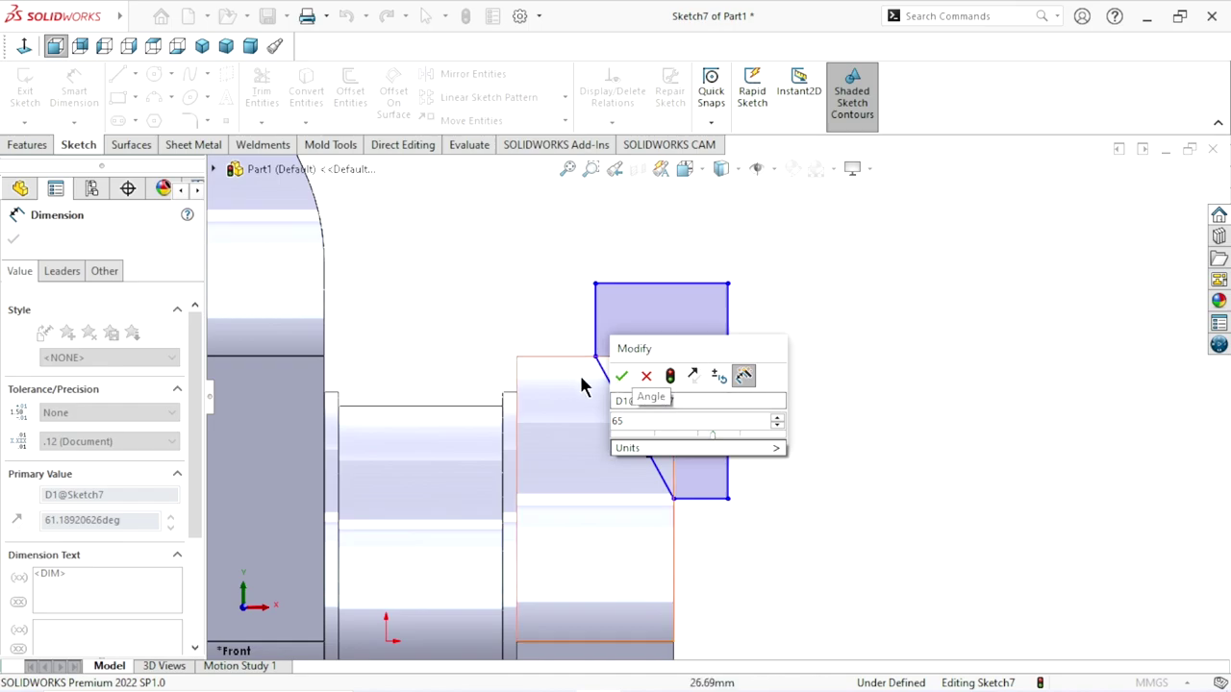
click(621, 375)
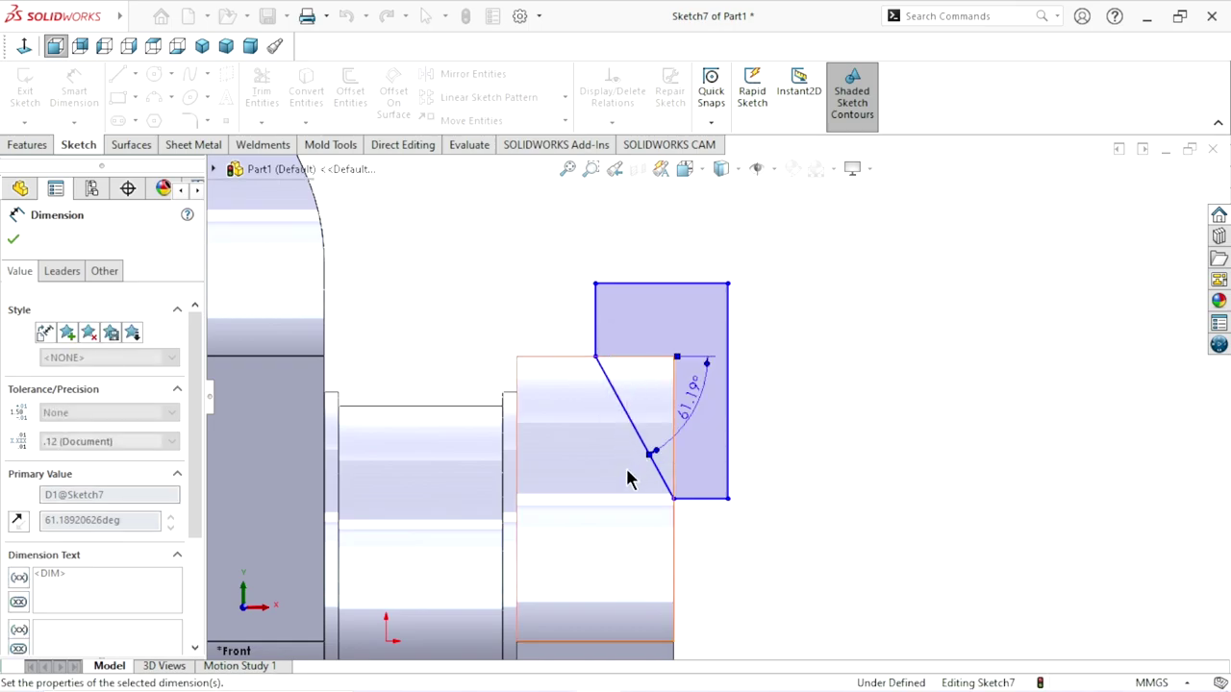
key(z)
scroll(708, 495, down, 1)
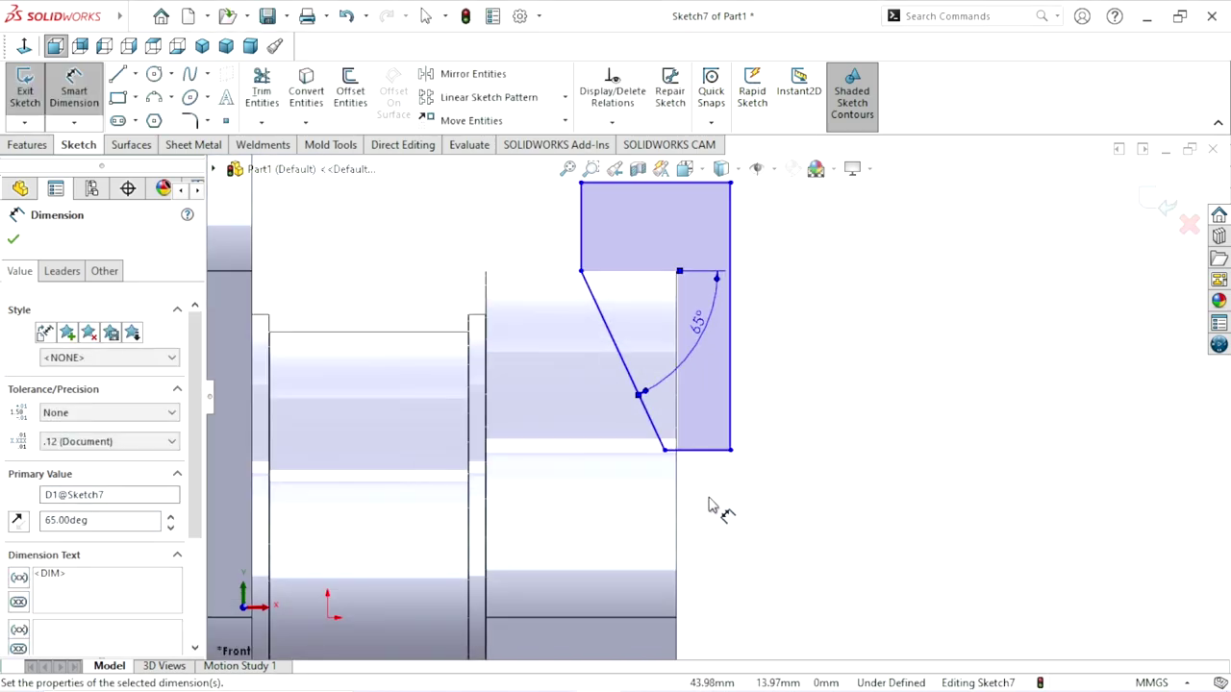
scroll(745, 355, up, 1)
scroll(745, 351, down, 1)
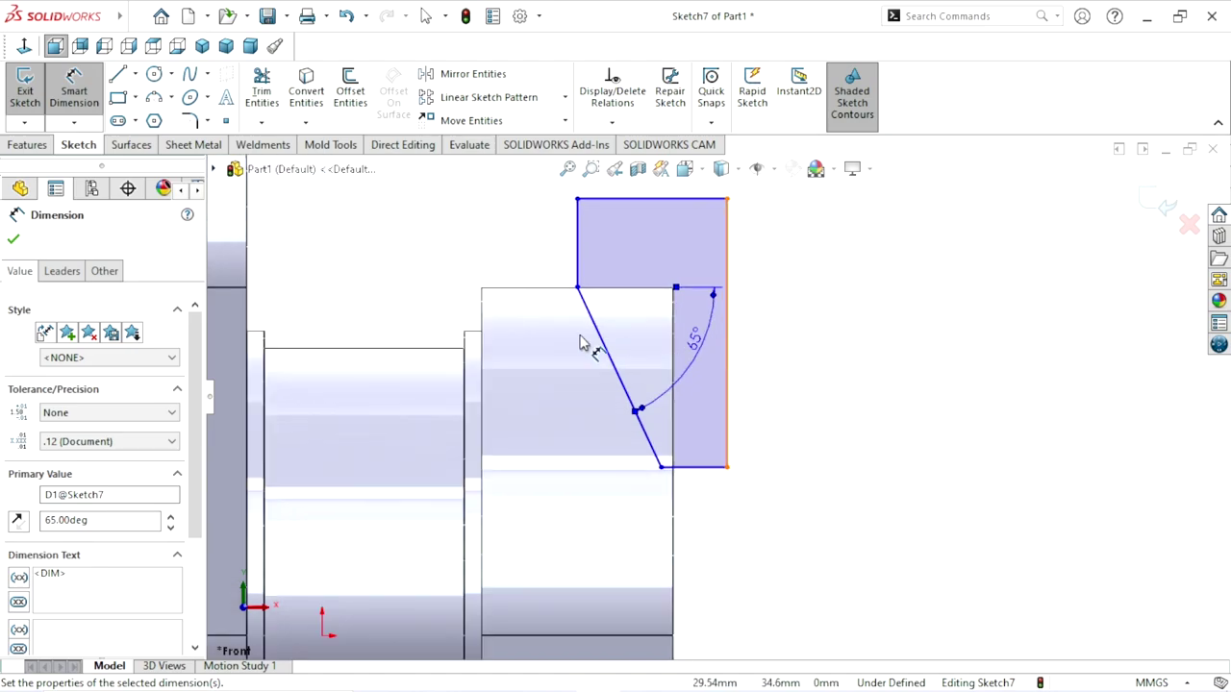
click(13, 240)
Make the slanted line's lower endpoint coincident with the vertical part edge.
drag(651, 239, 663, 242)
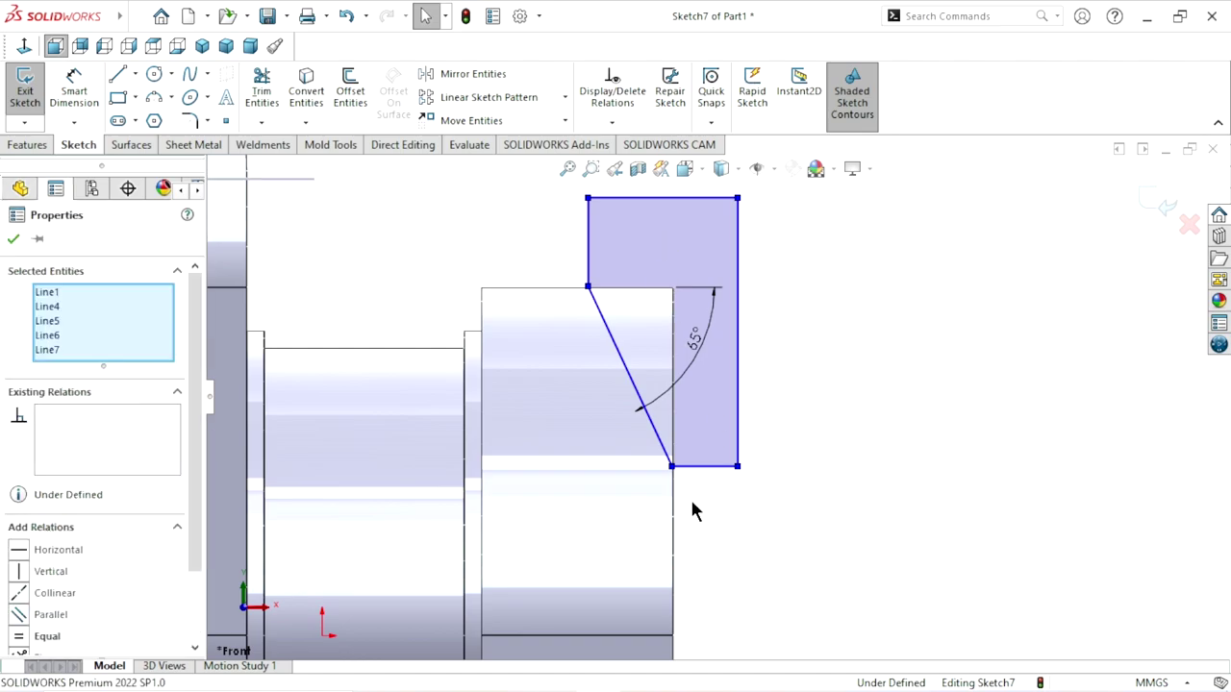
scroll(689, 497, down, 2)
drag(728, 304, 712, 302)
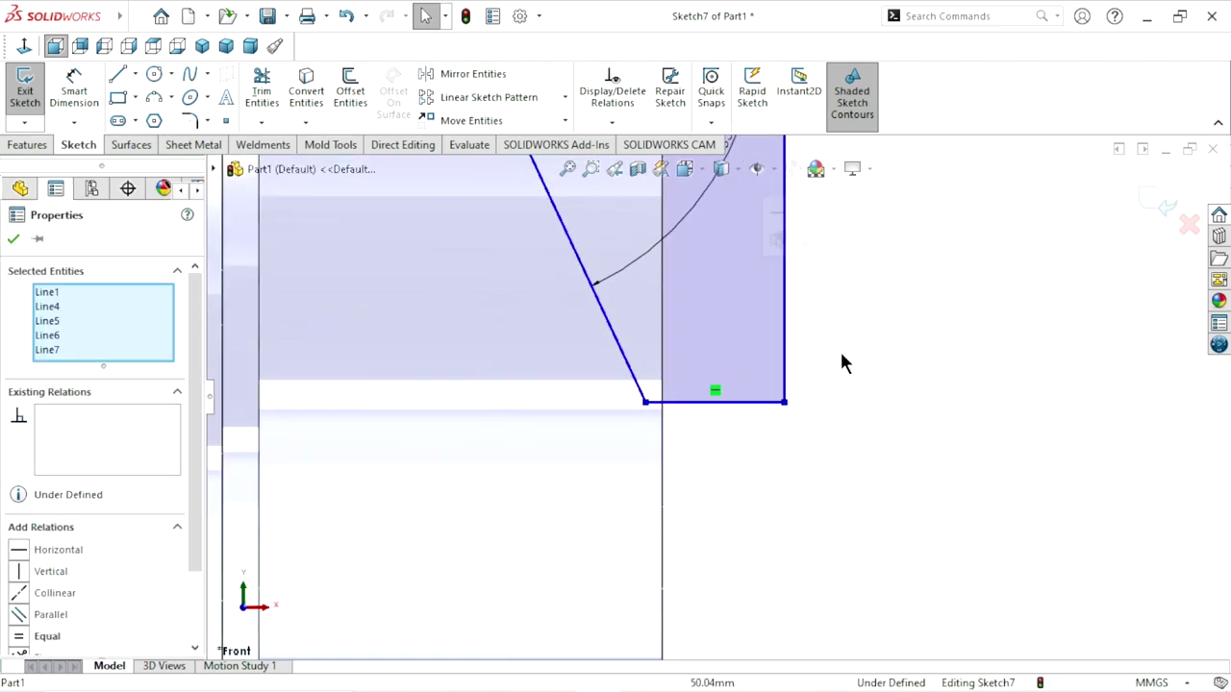
click(840, 360)
click(645, 403)
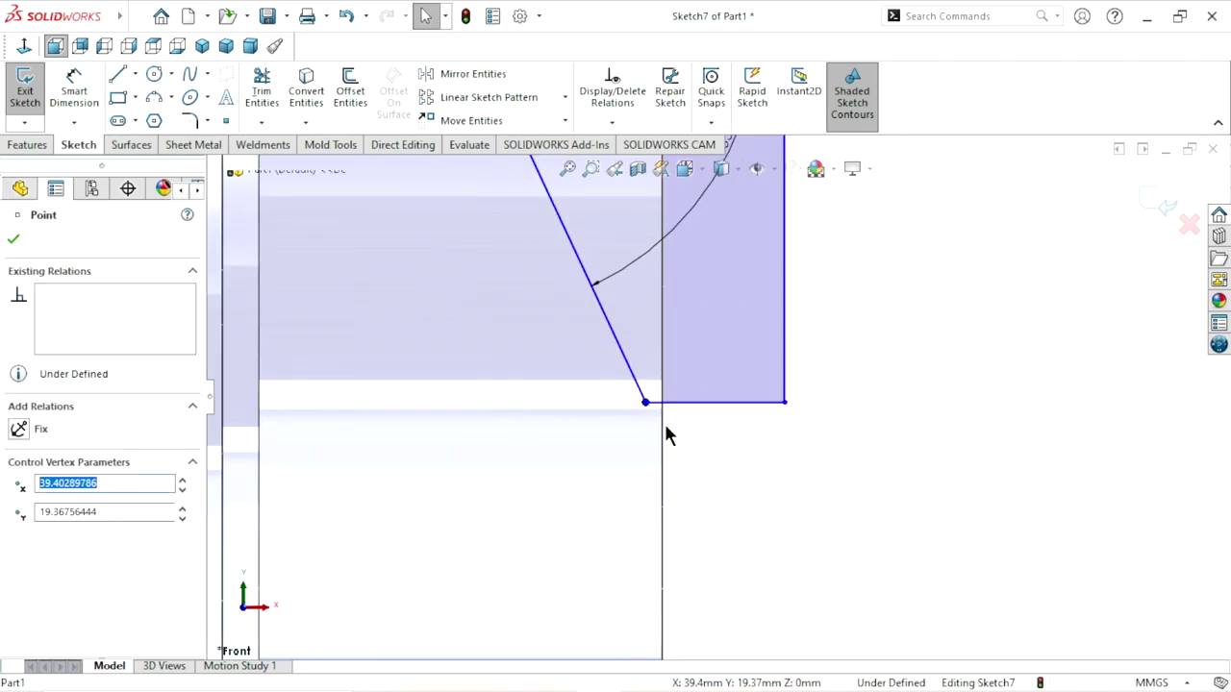
ctrl+click(663, 434)
click(746, 343)
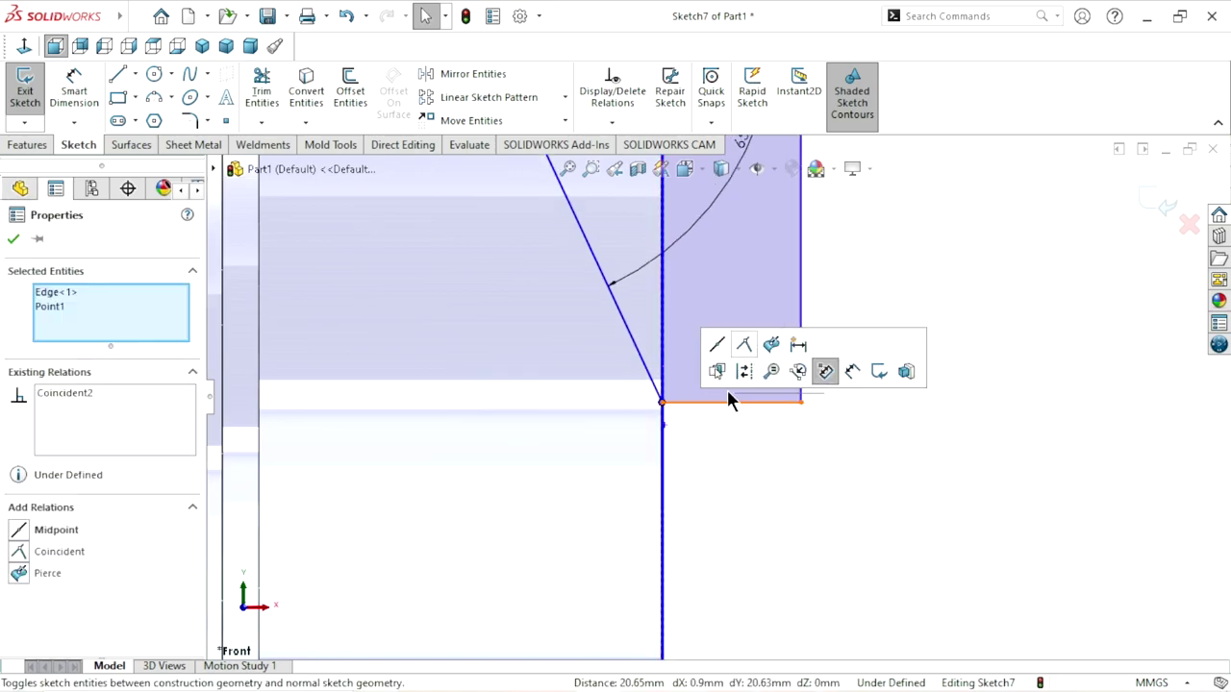
scroll(728, 394, up, 3)
scroll(736, 356, up, 1)
scroll(699, 258, up, 1)
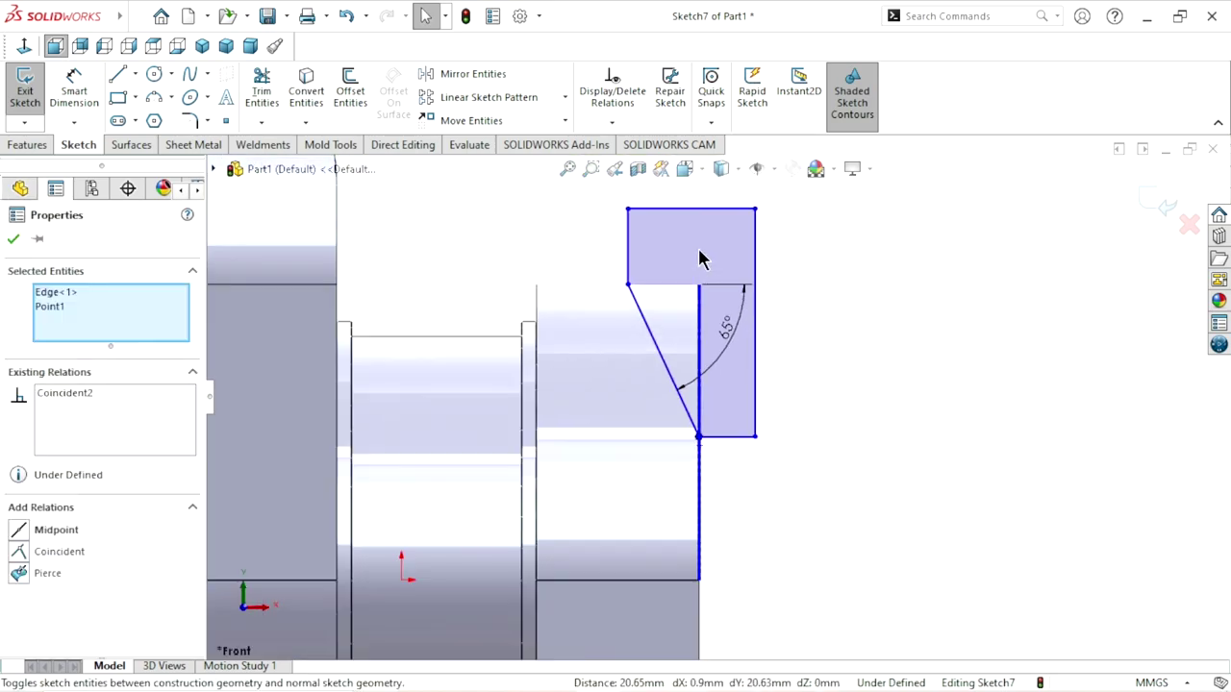
scroll(736, 411, up, 1)
scroll(756, 398, down, 1)
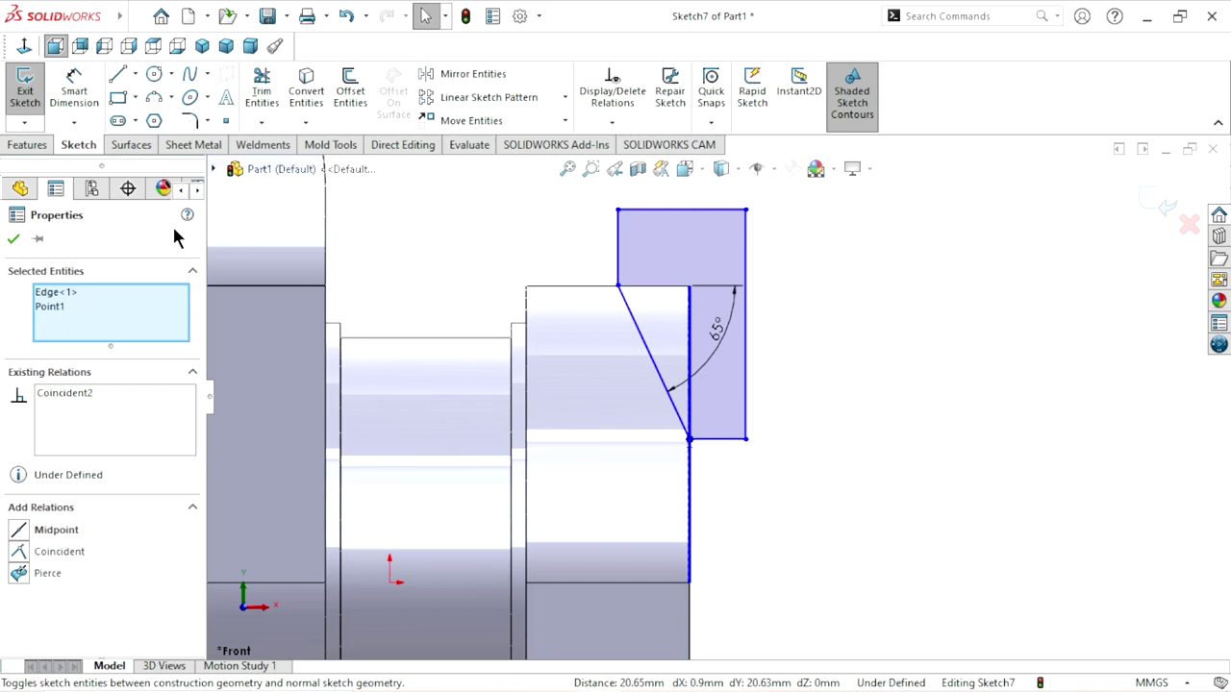
Dimension the profile's right vertical line at 38 mm and top line at 19 mm.
click(76, 103)
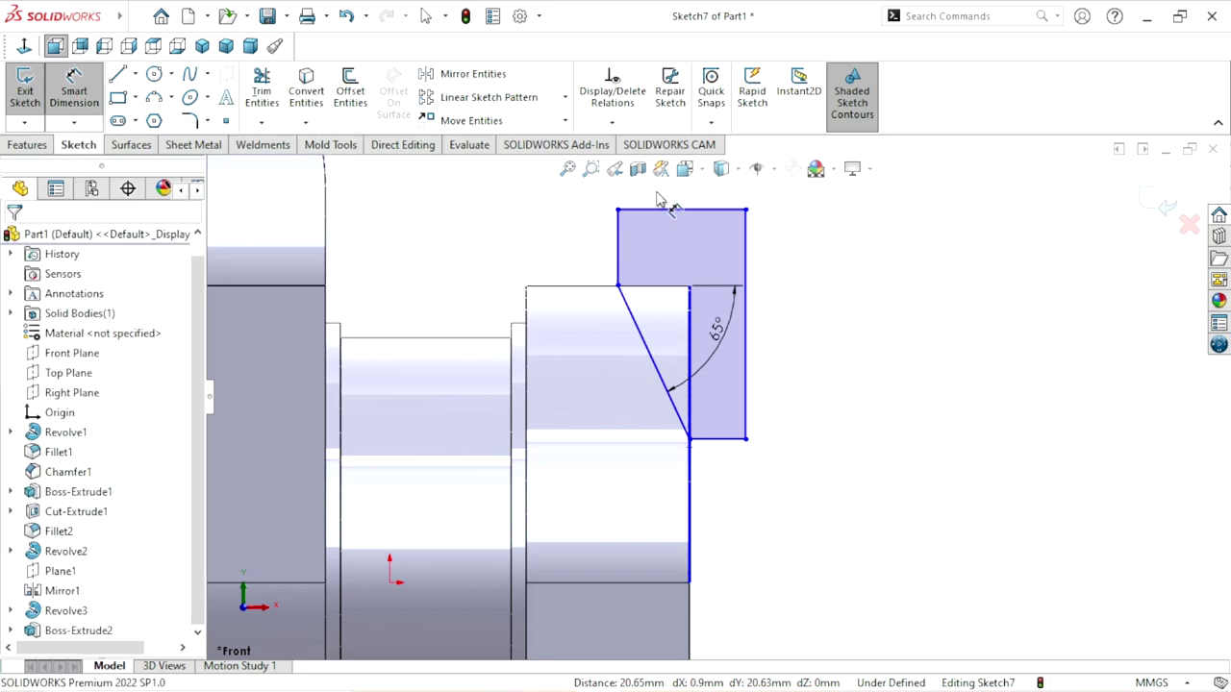
click(747, 357)
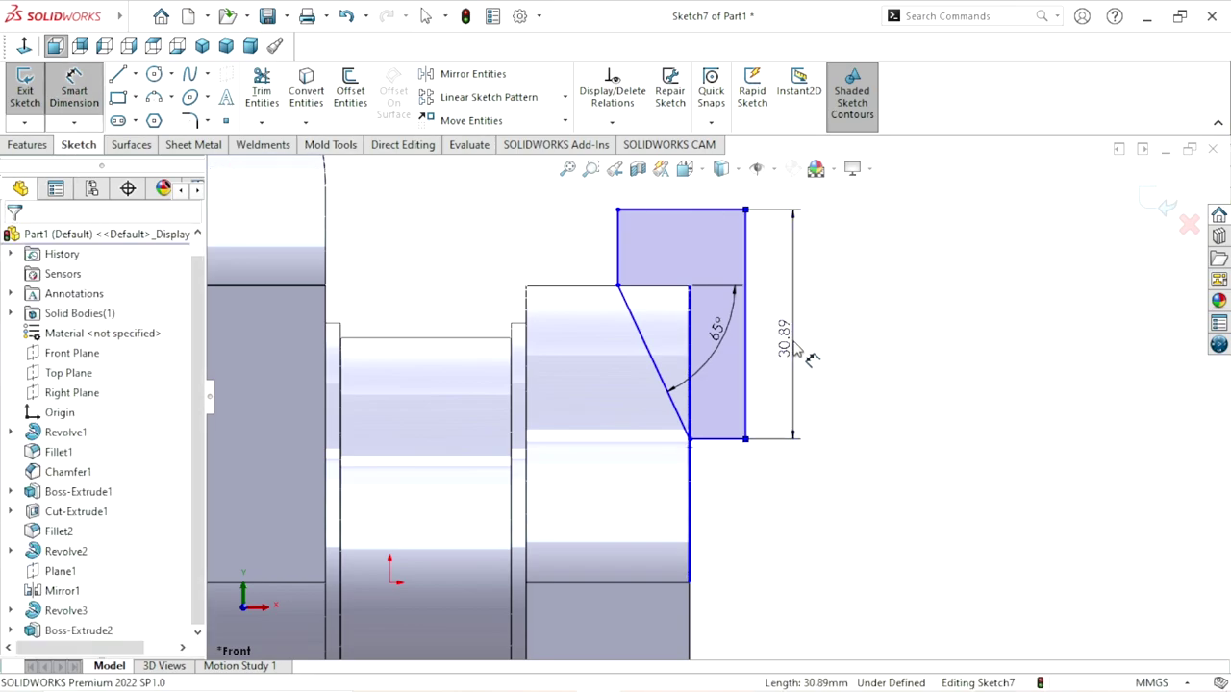
click(795, 351)
text(38)
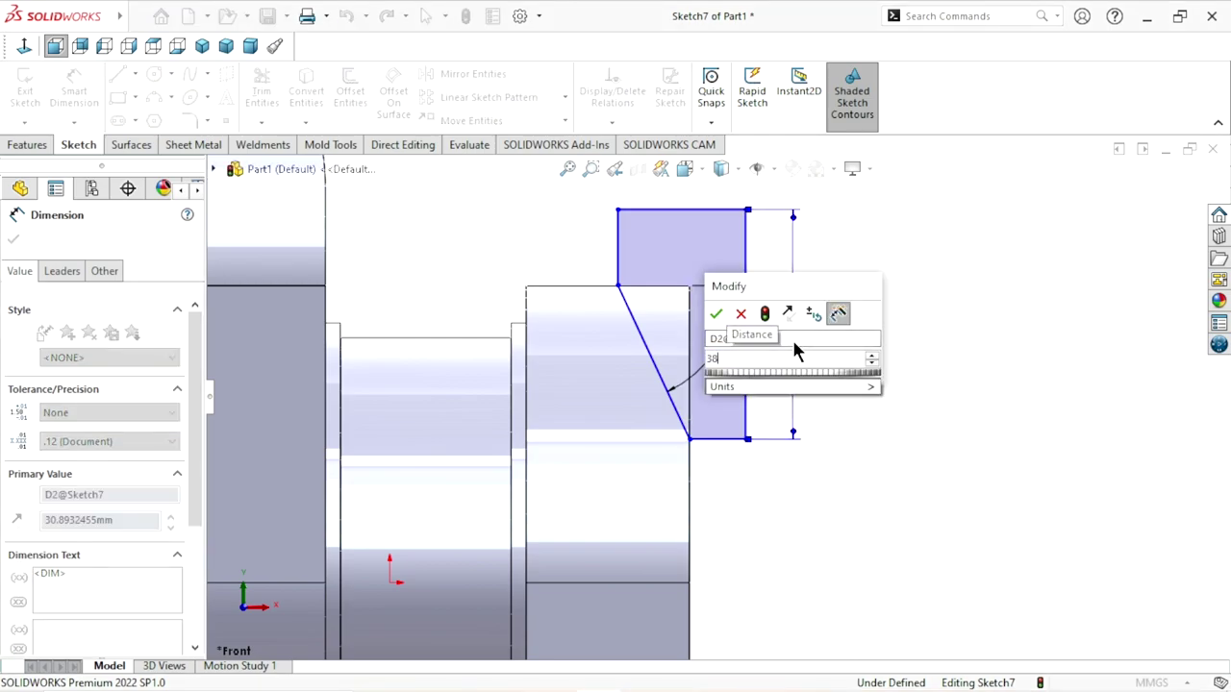
key(Return)
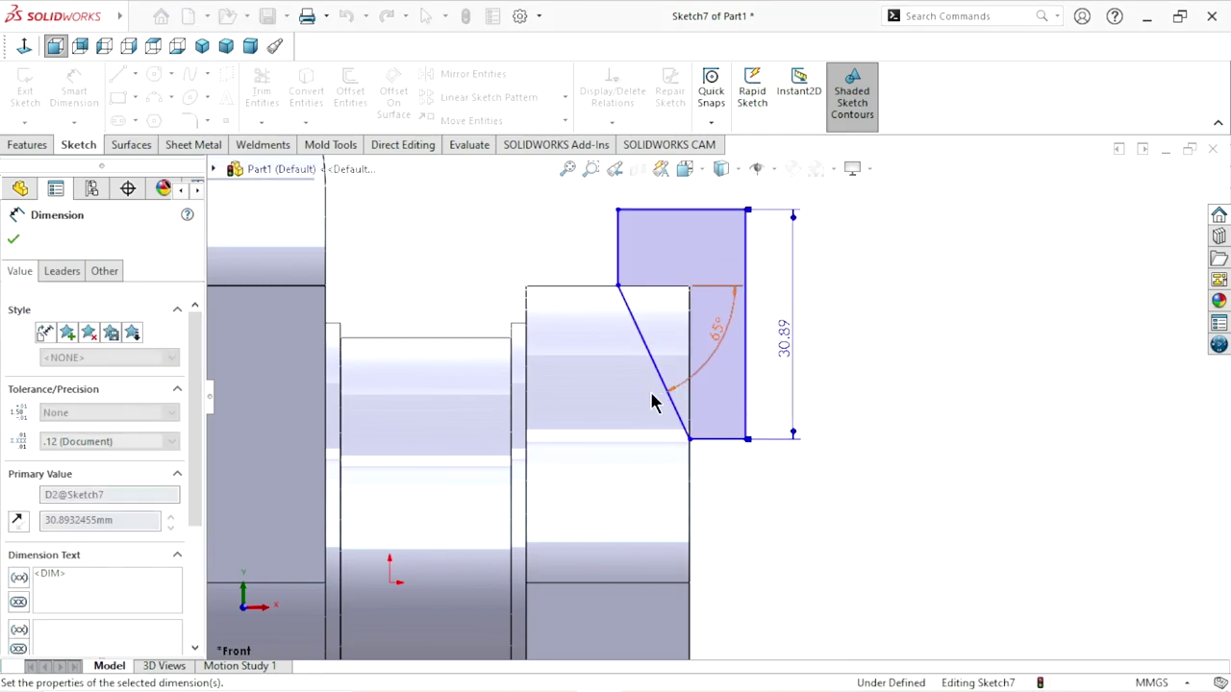
scroll(662, 390, up, 5)
scroll(725, 329, down, 3)
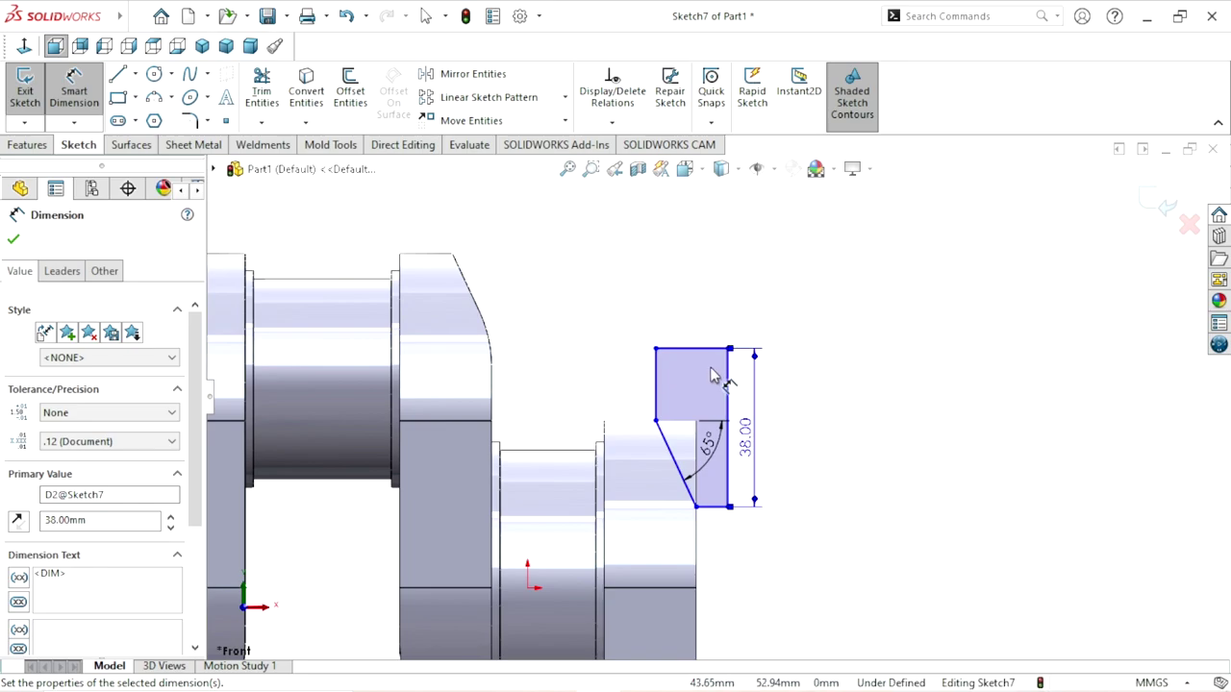
click(707, 350)
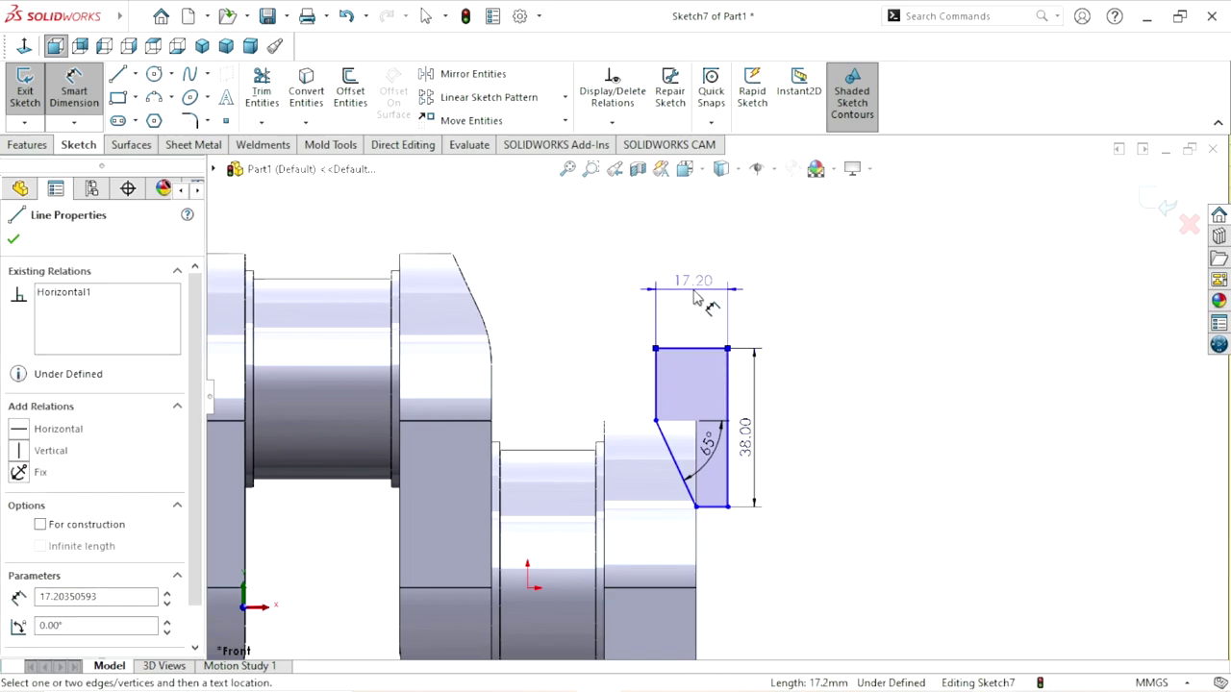
click(693, 301)
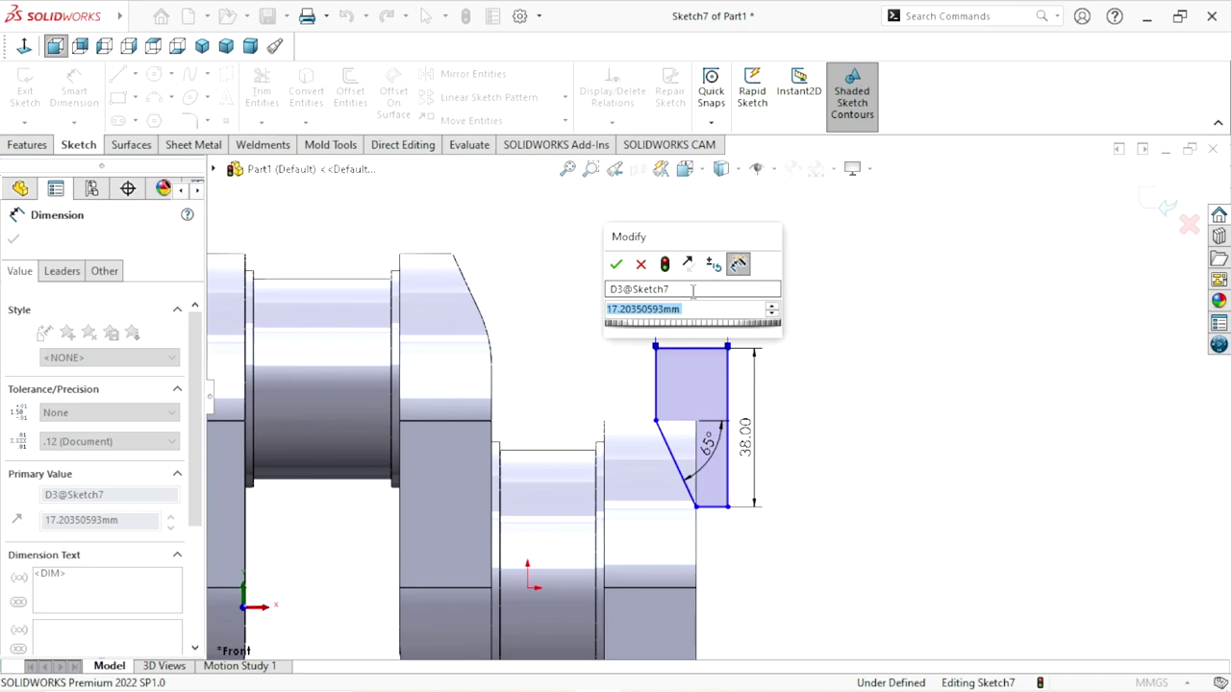
text(19)
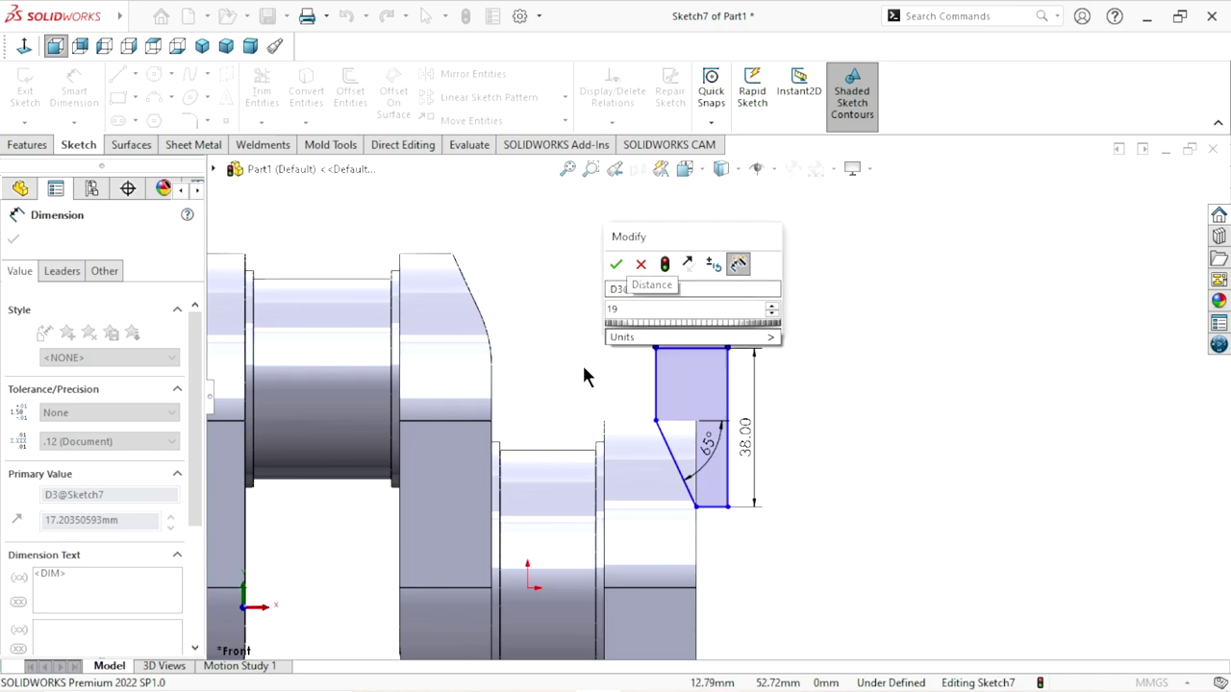
click(618, 267)
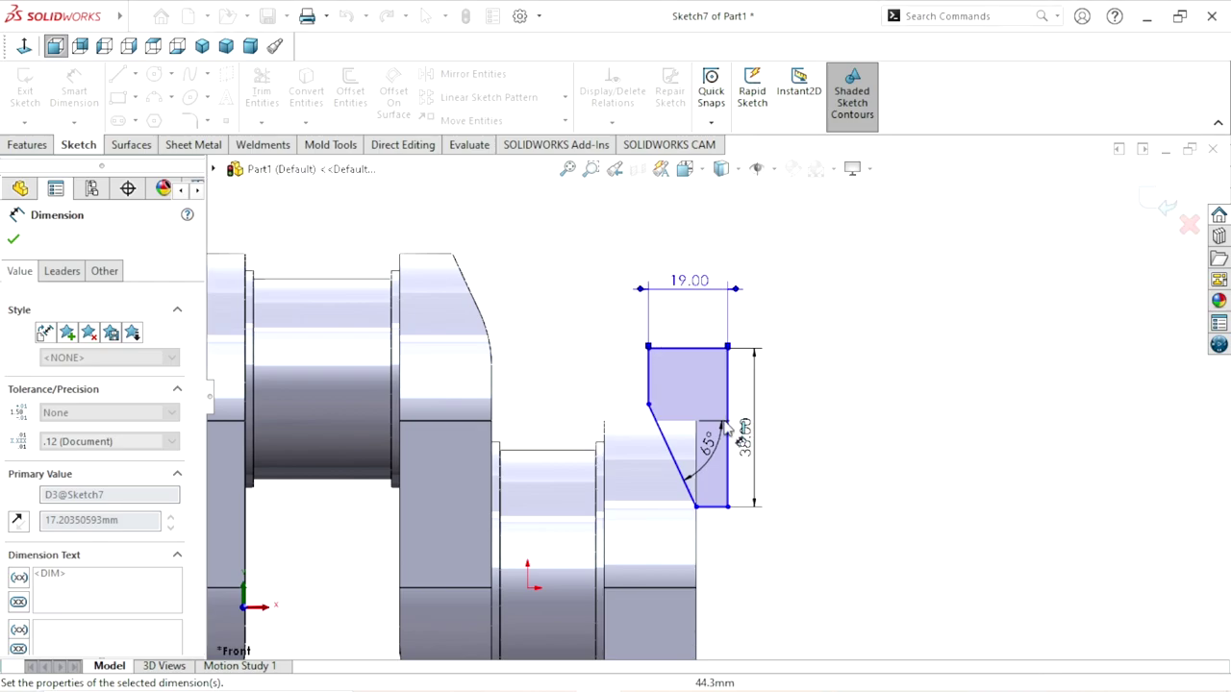
scroll(721, 529, up, 2)
scroll(693, 504, down, 3)
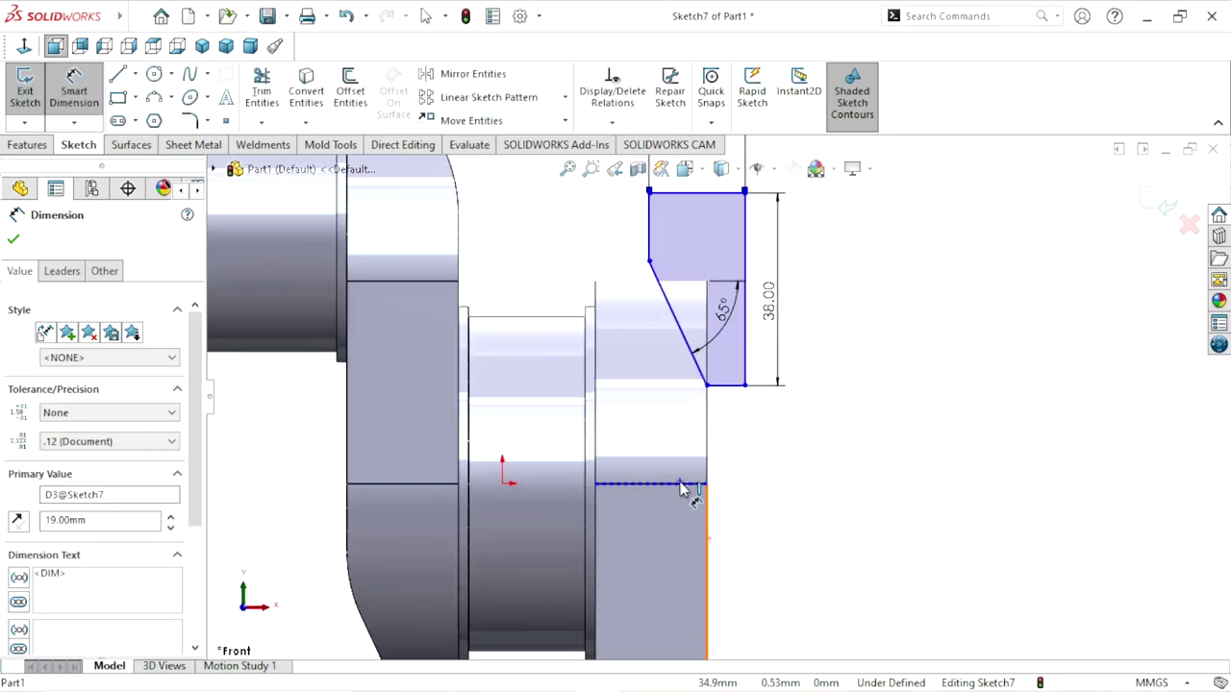
Set the profile's bottom line 20 mm from the crank edge below, then zoom out.
click(731, 397)
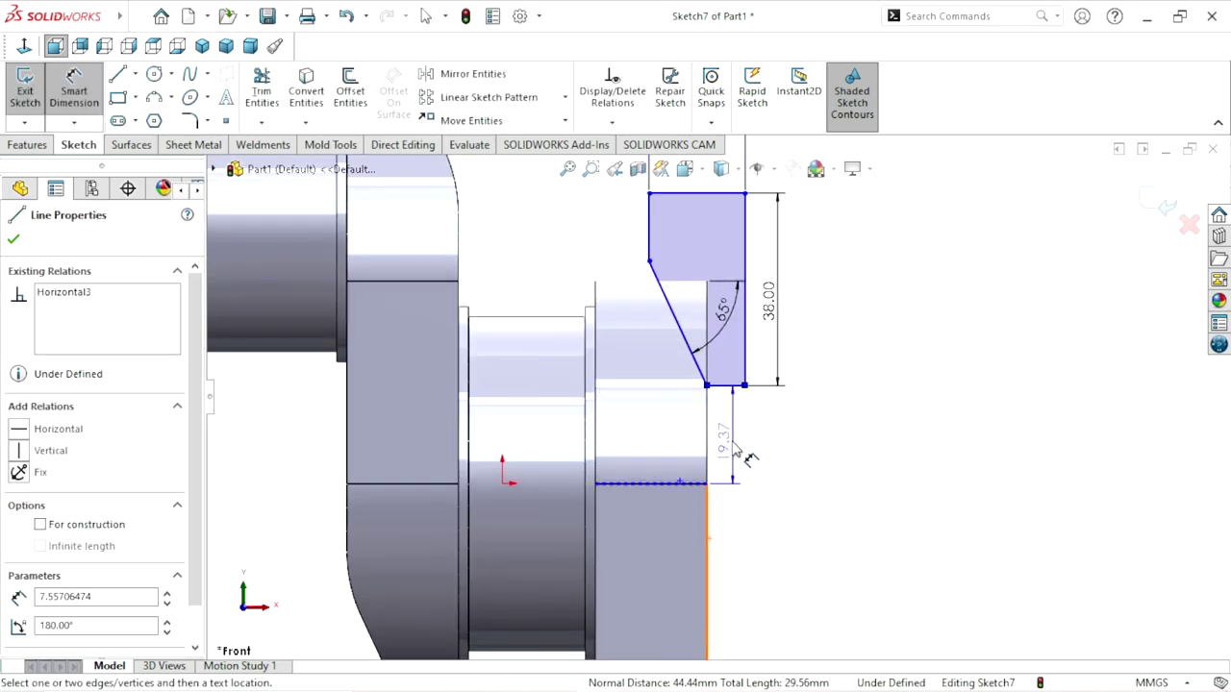
click(740, 463)
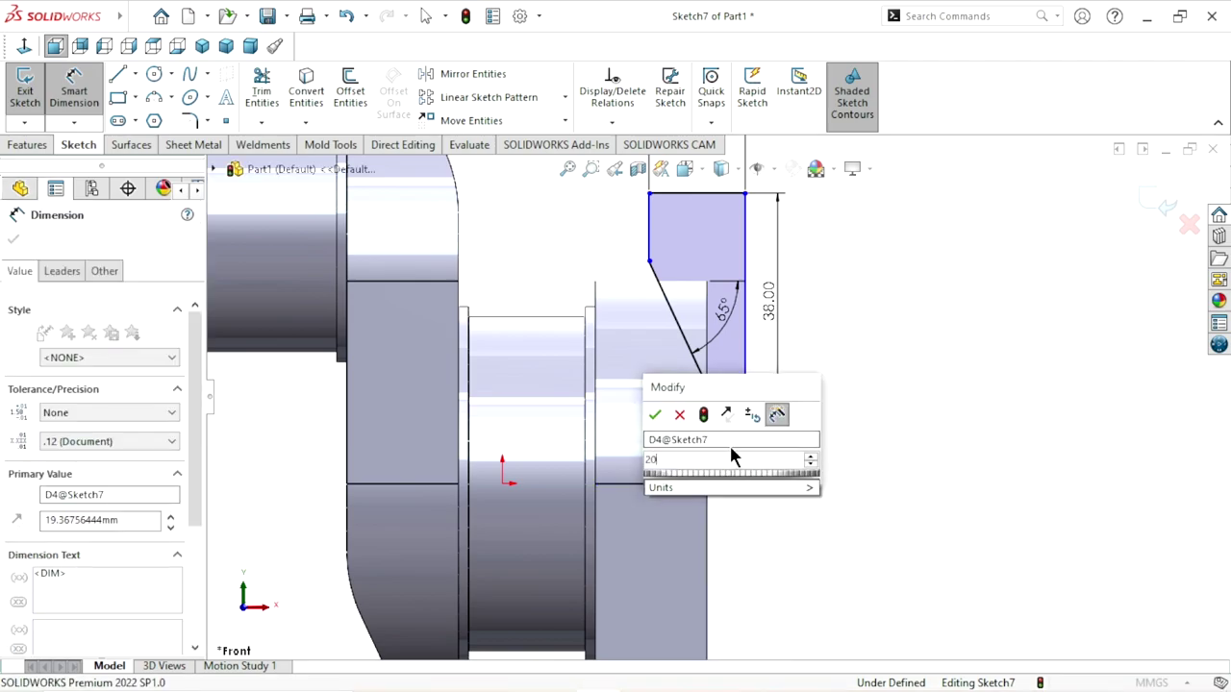
text(20)
click(656, 416)
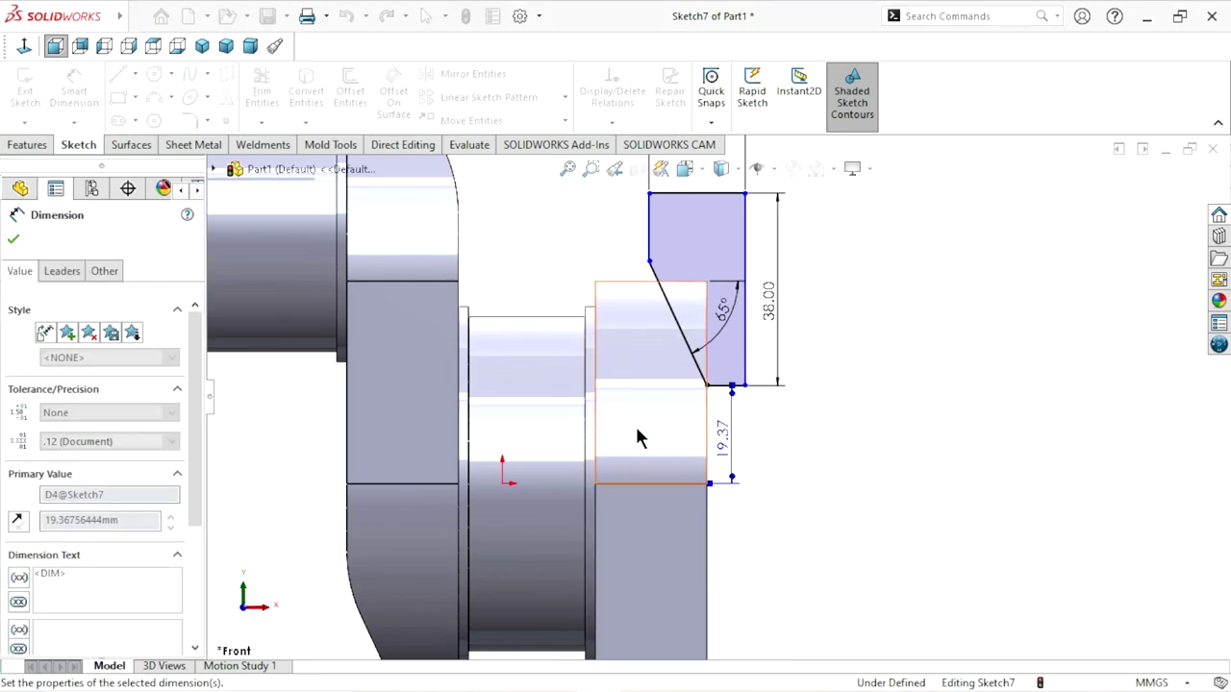
scroll(721, 442, up, 2)
scroll(741, 555, up, 2)
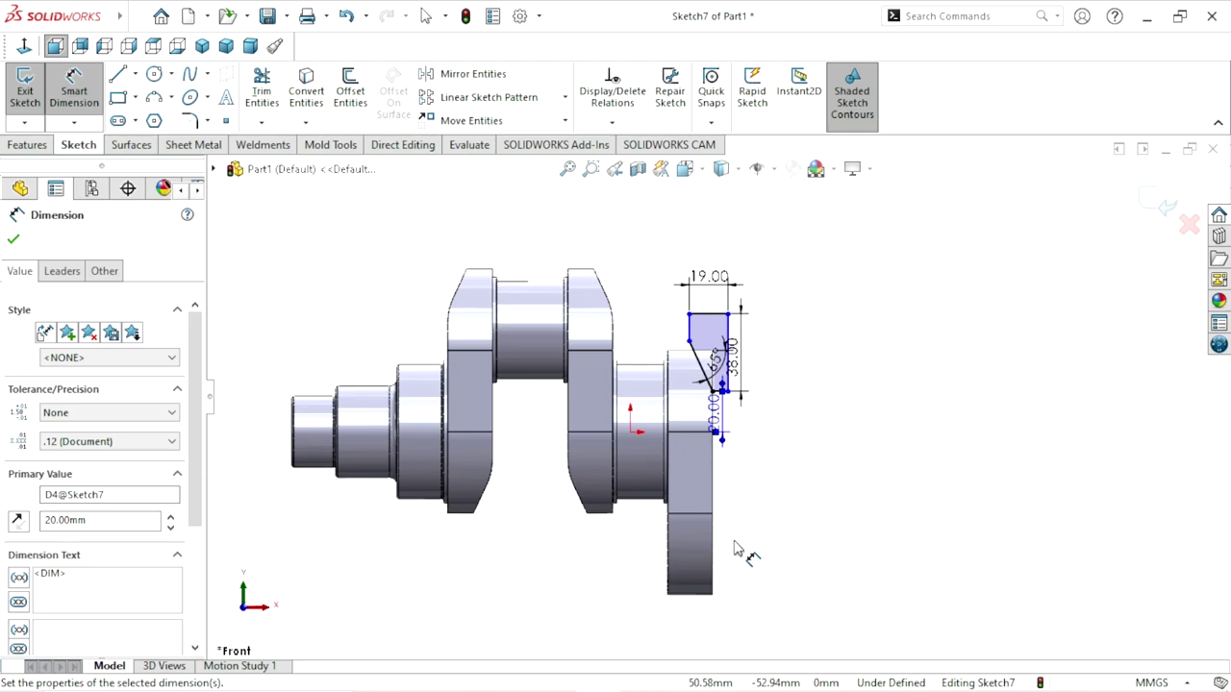
scroll(747, 549, up, 1)
scroll(566, 444, down, 2)
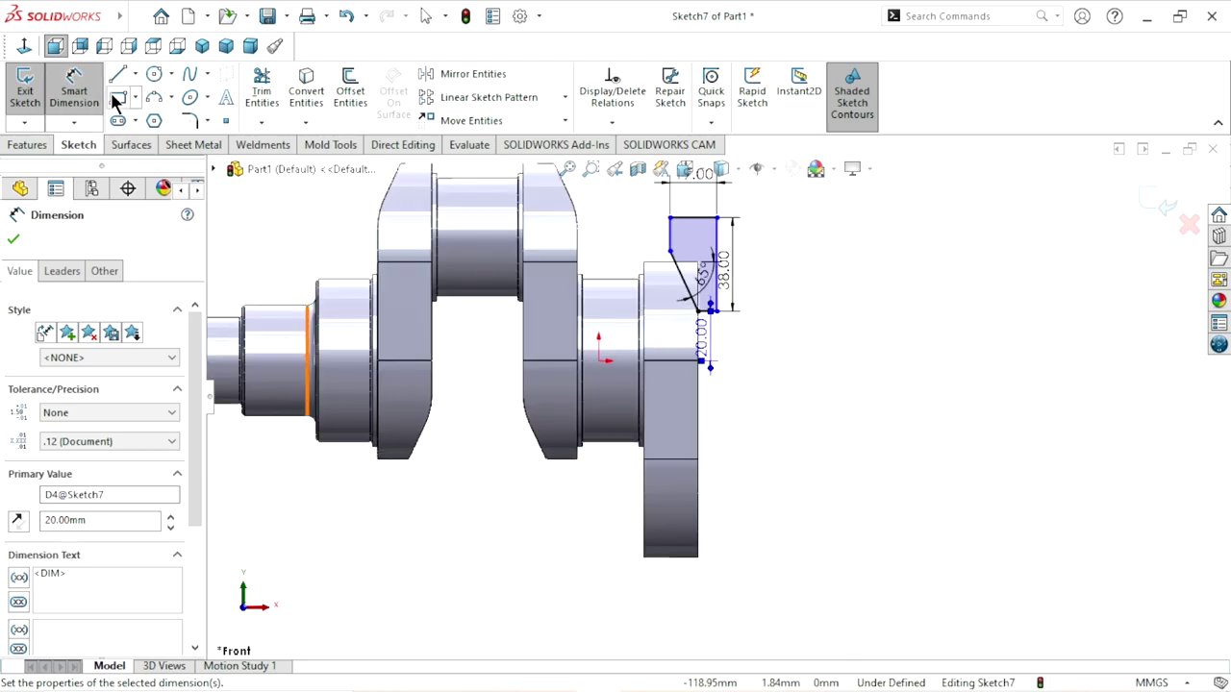
Draw a closed line profile with a slanted edge below the lower crank web.
ctrl+middle_drag(681, 571, 688, 538)
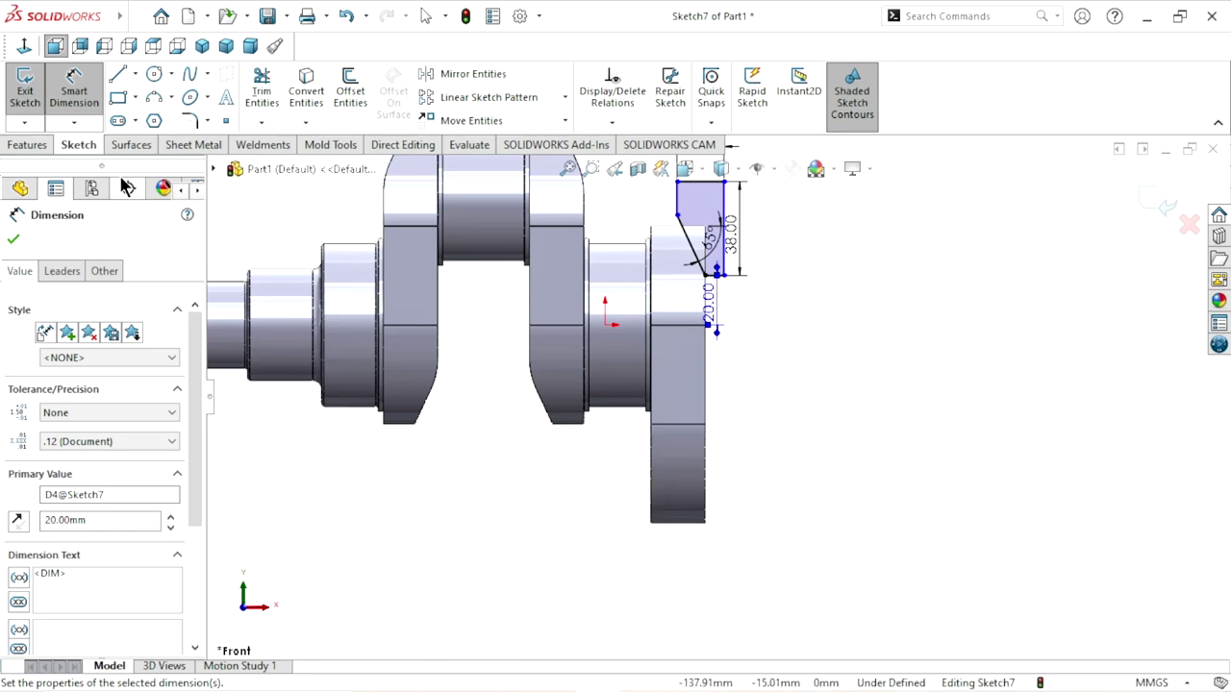
click(118, 76)
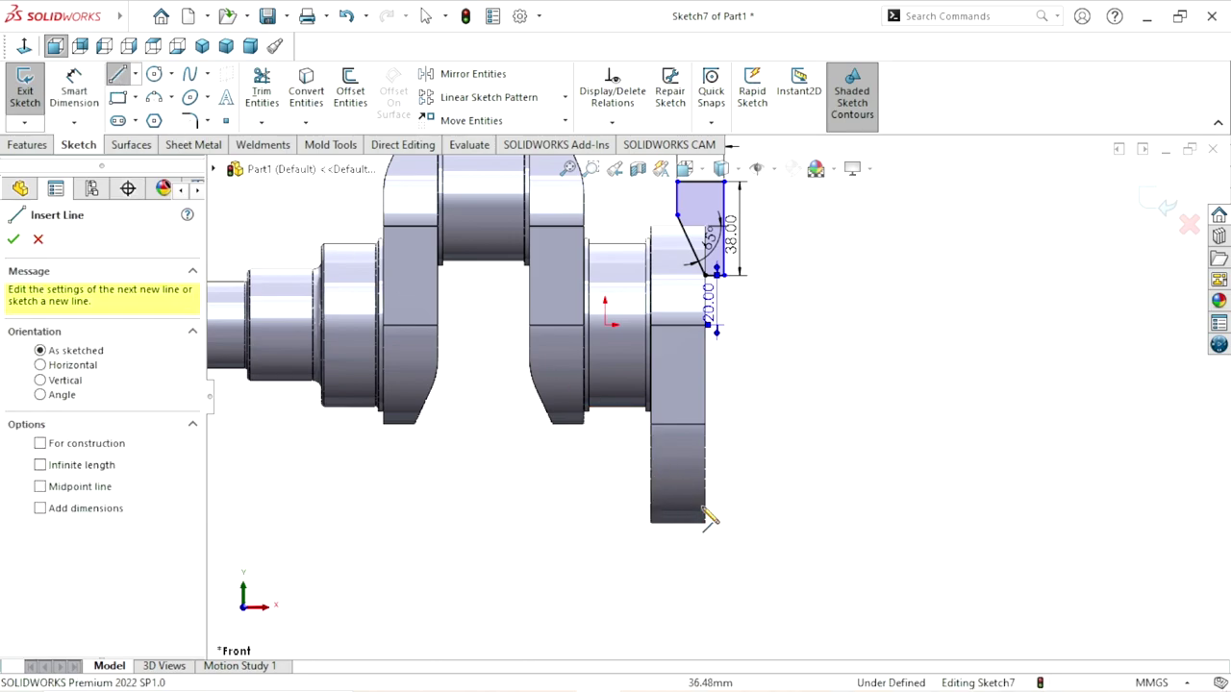
click(651, 471)
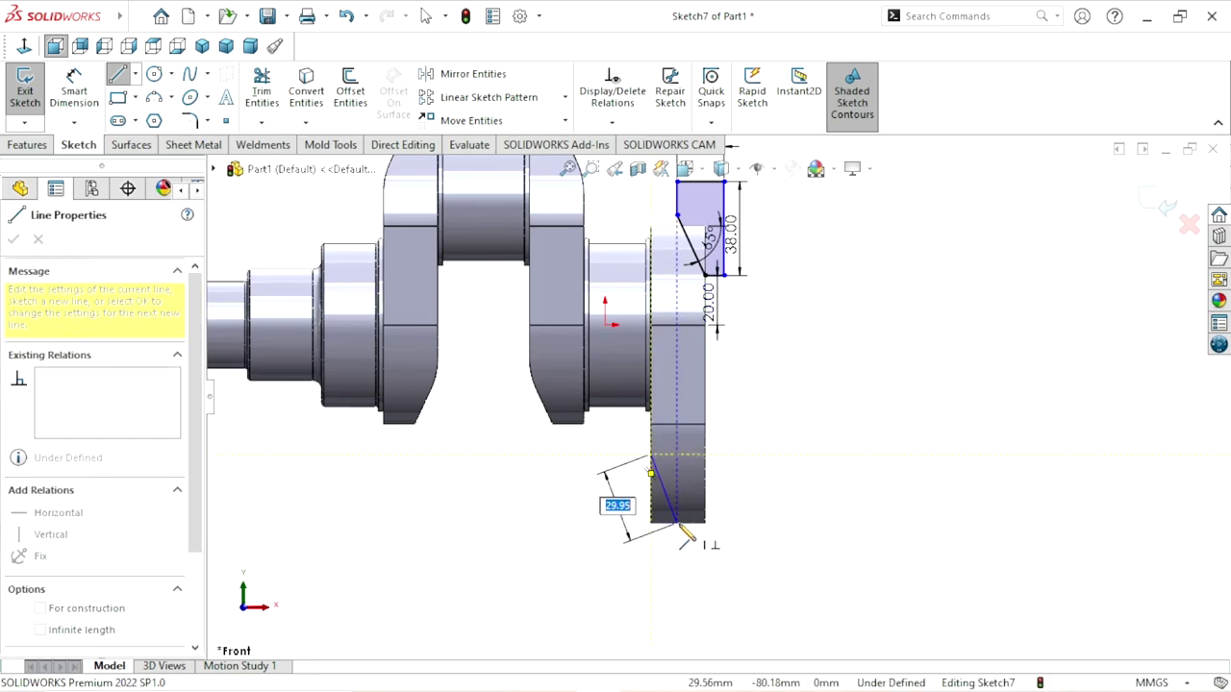
click(677, 524)
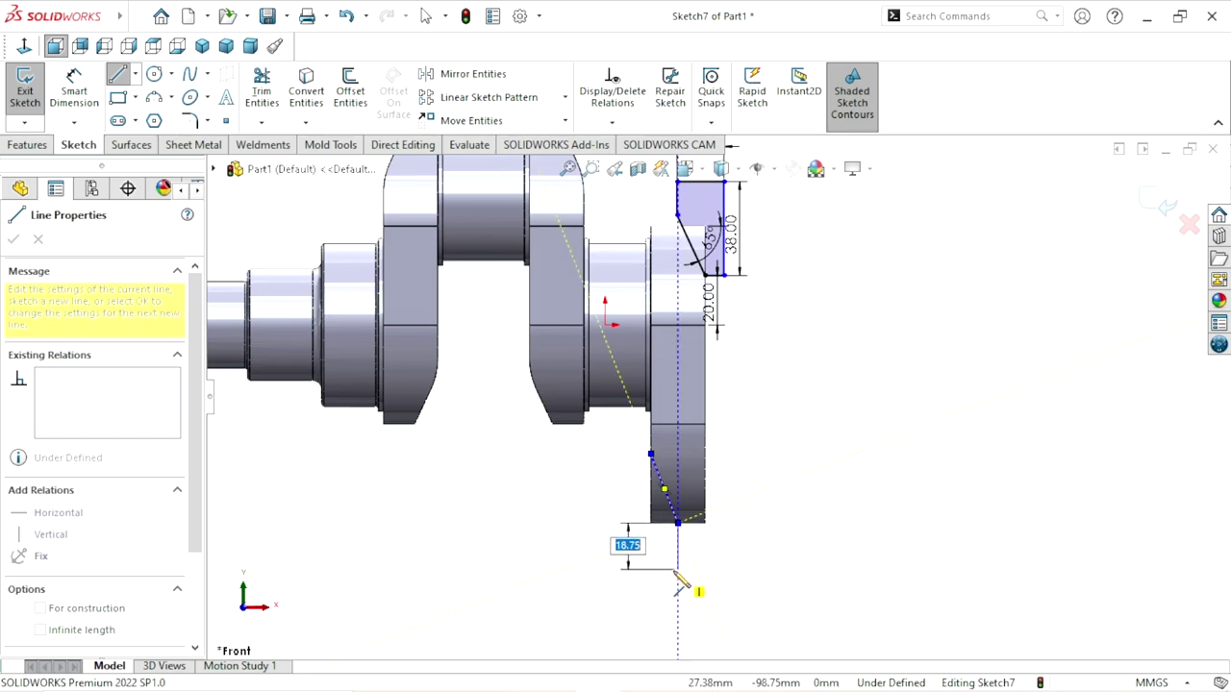
click(678, 570)
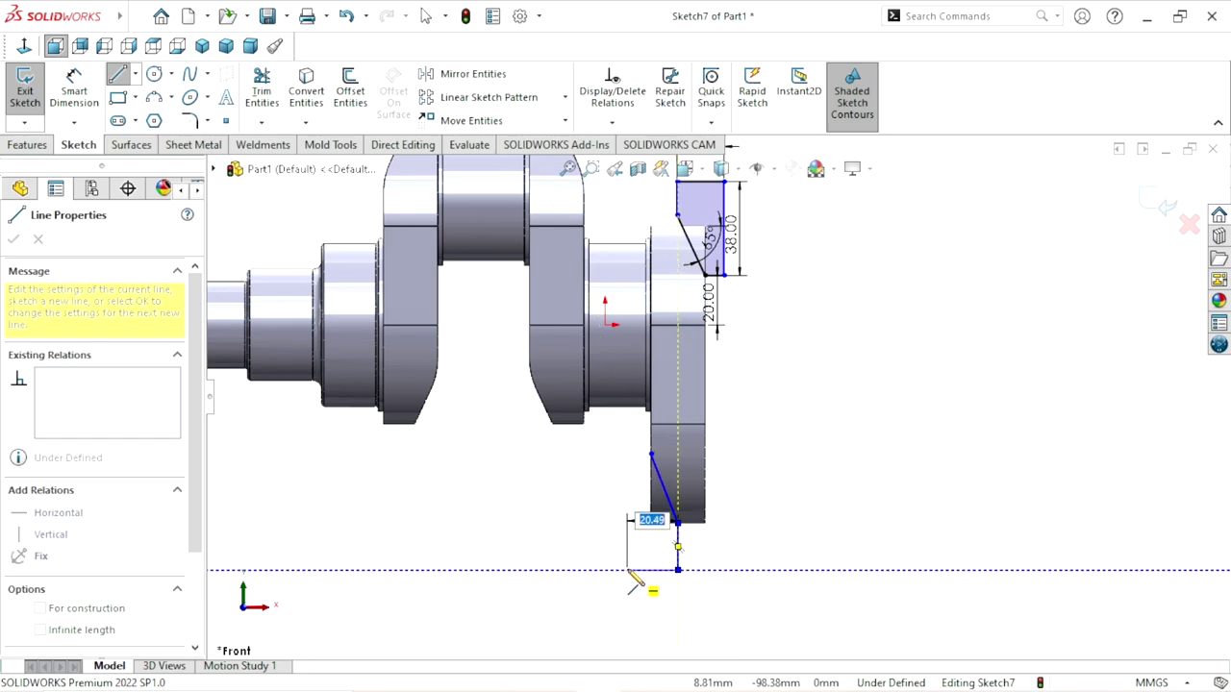
click(626, 570)
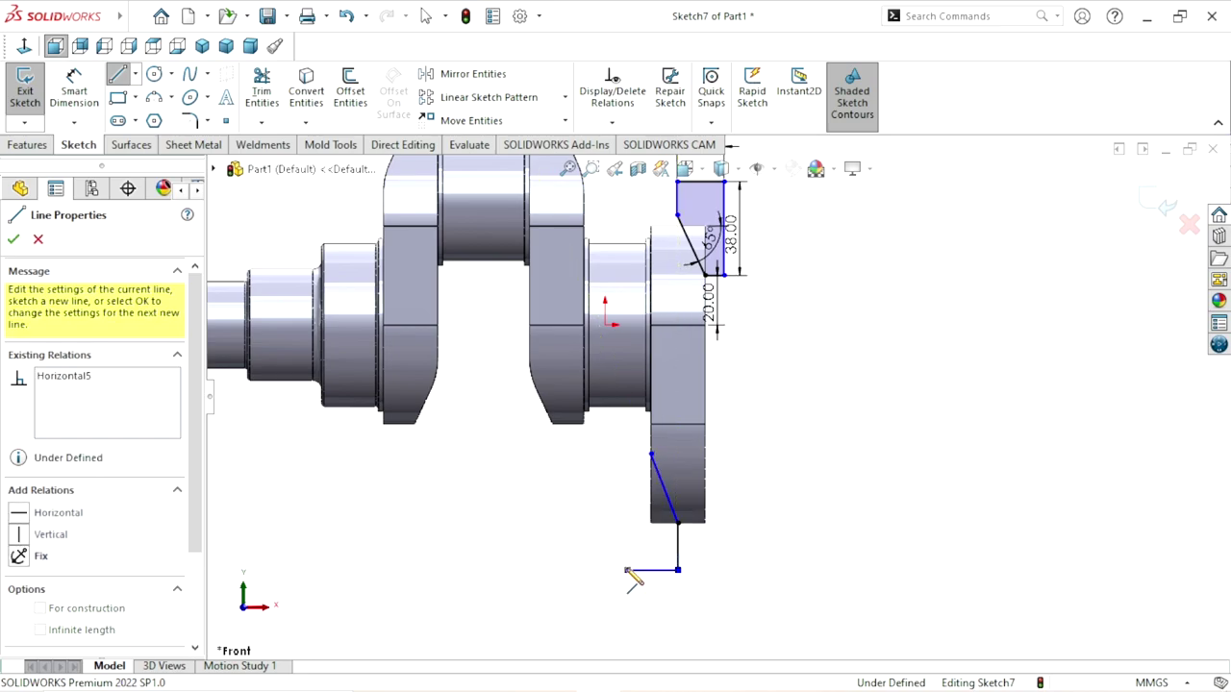
click(627, 454)
click(652, 454)
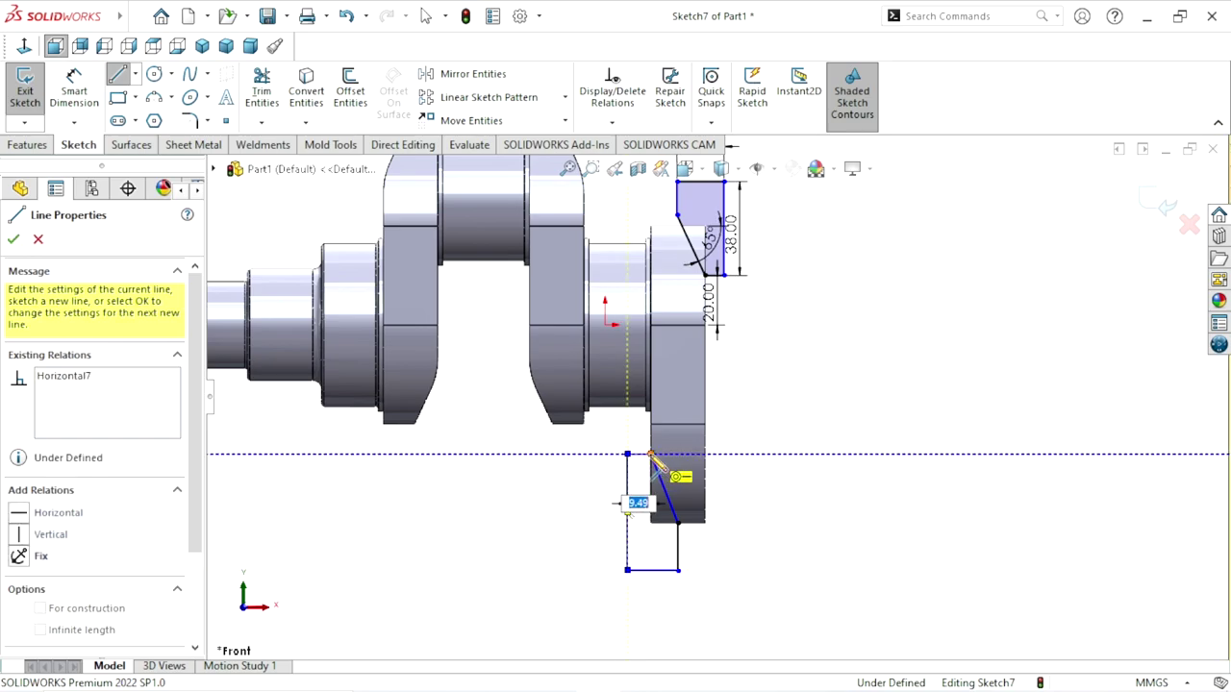
right_click(520, 490)
click(534, 491)
Begin an angle dimension between the new profile's slanted line and left edge.
scroll(678, 538, up, 2)
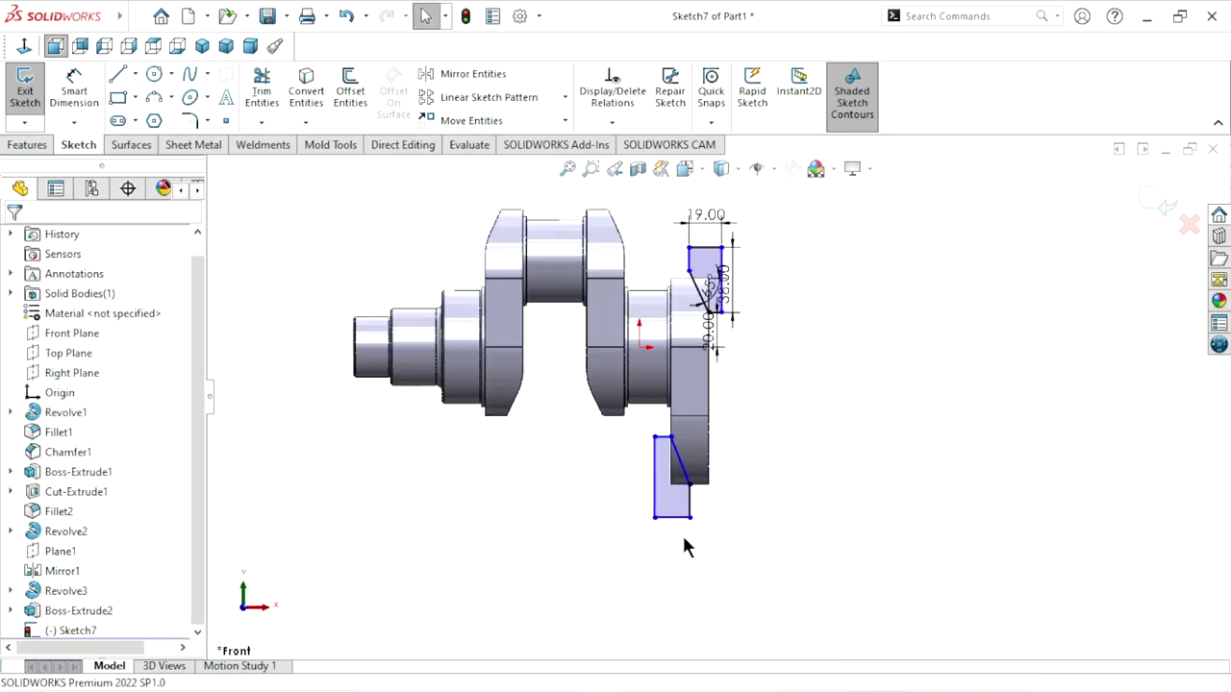
scroll(683, 523, down, 3)
click(73, 88)
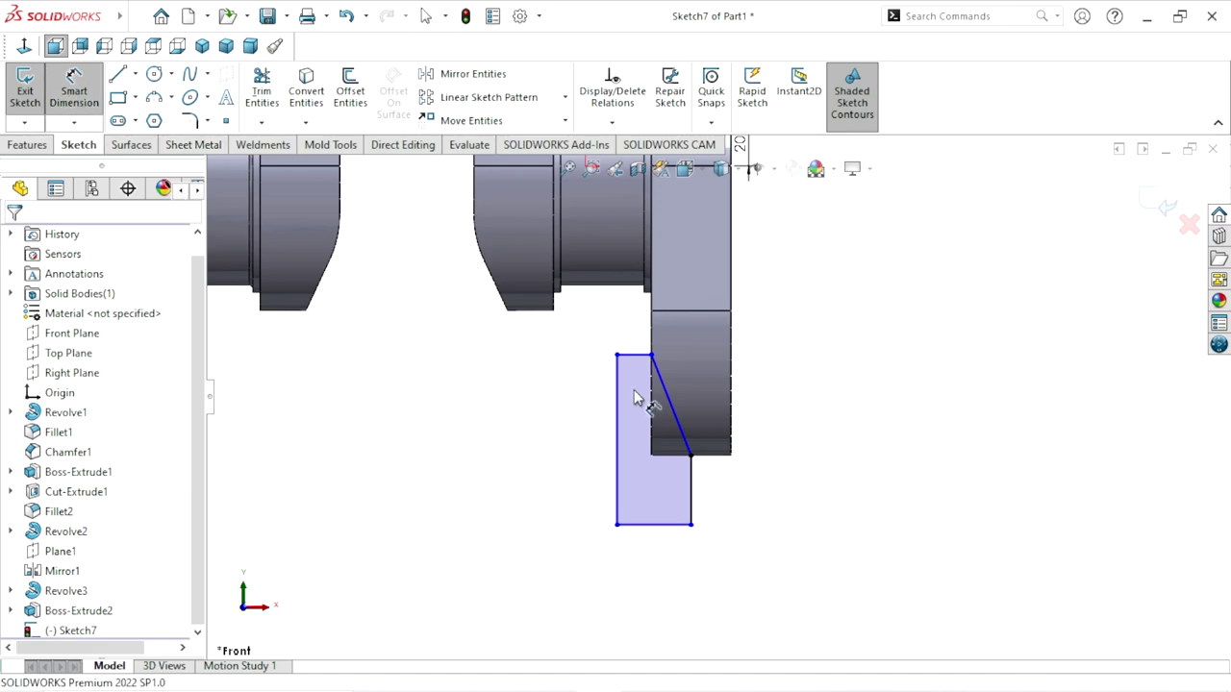
click(678, 423)
click(657, 440)
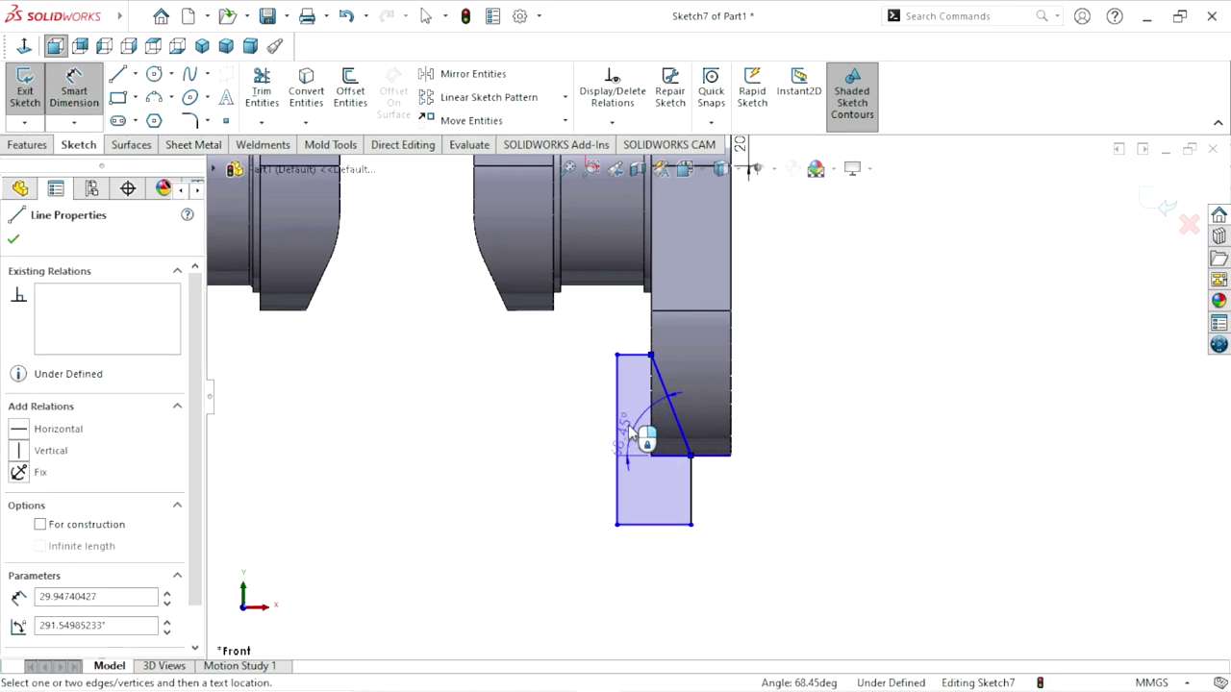
key(Escape)
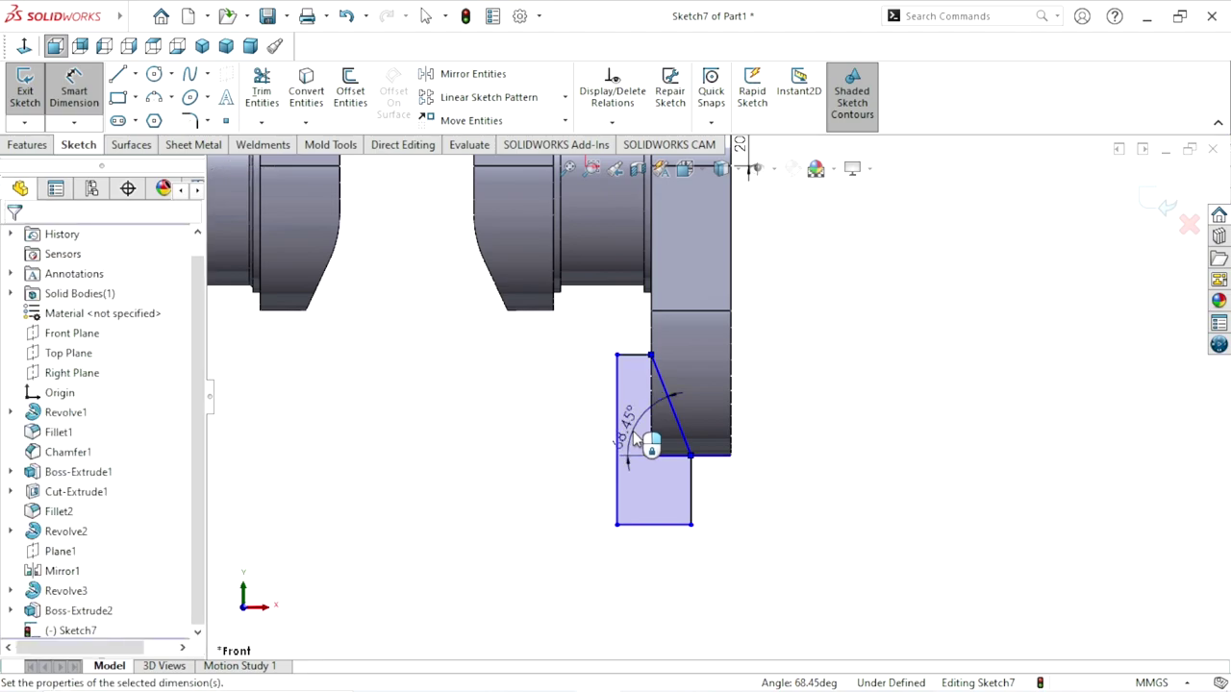
Set the lower profile's slant angle to 65°.
click(634, 438)
text(65)
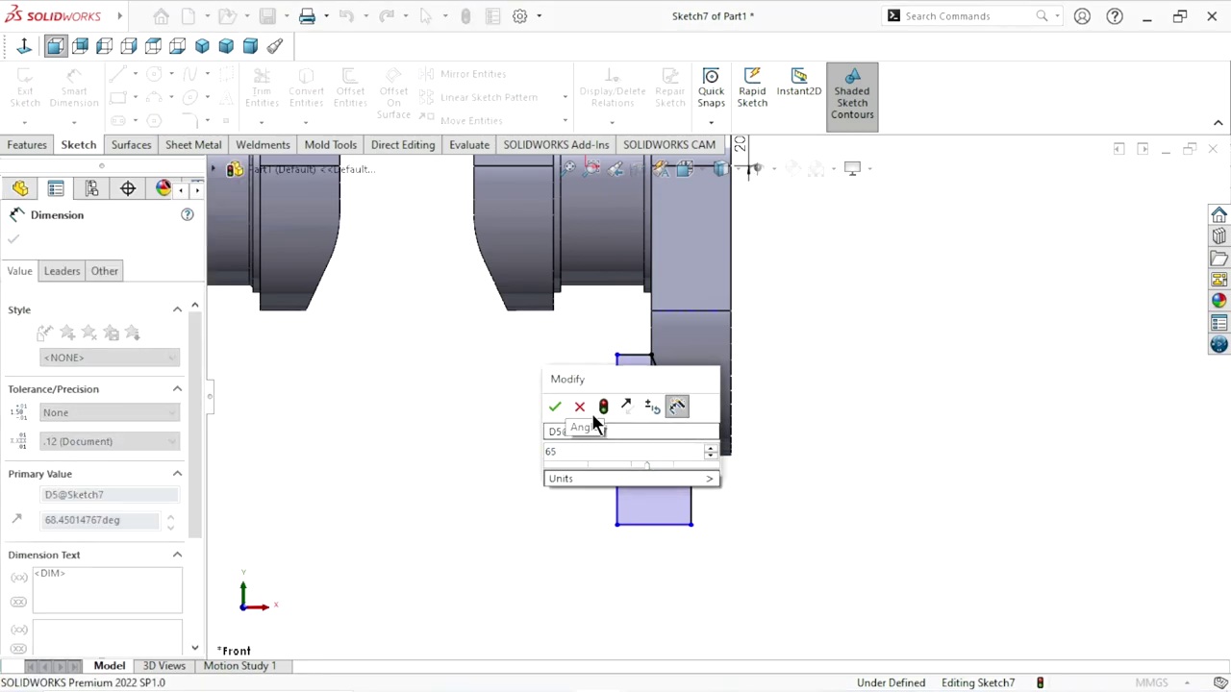
click(554, 406)
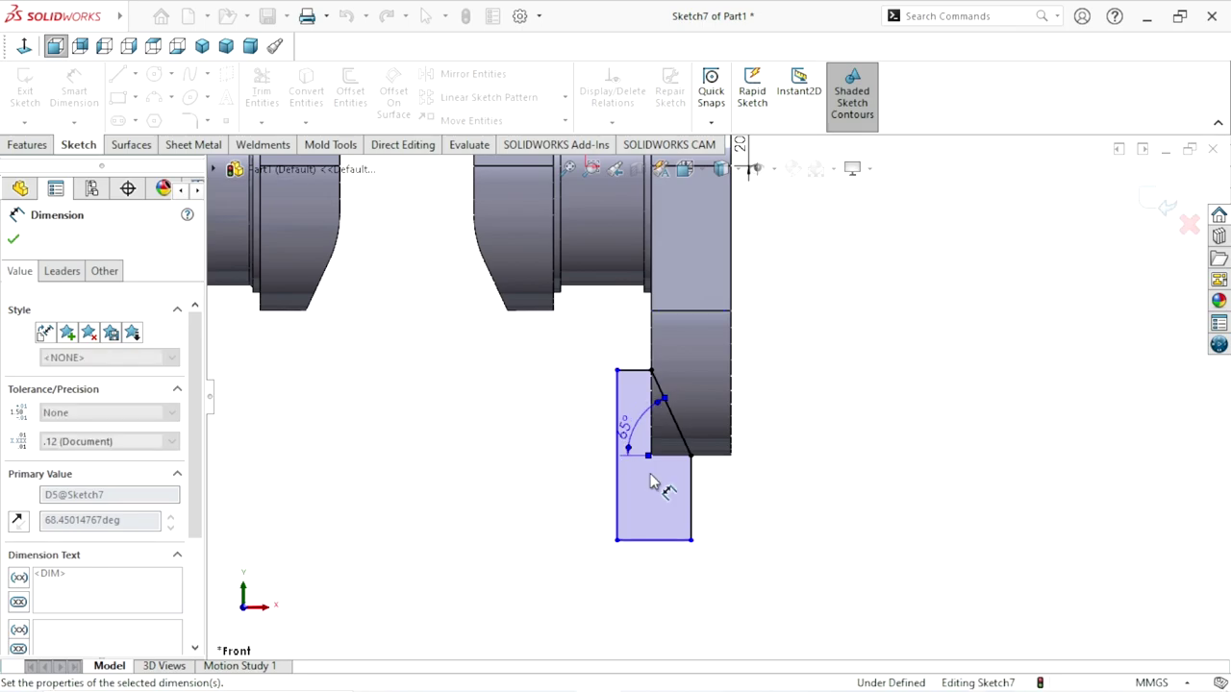
scroll(693, 479, down, 2)
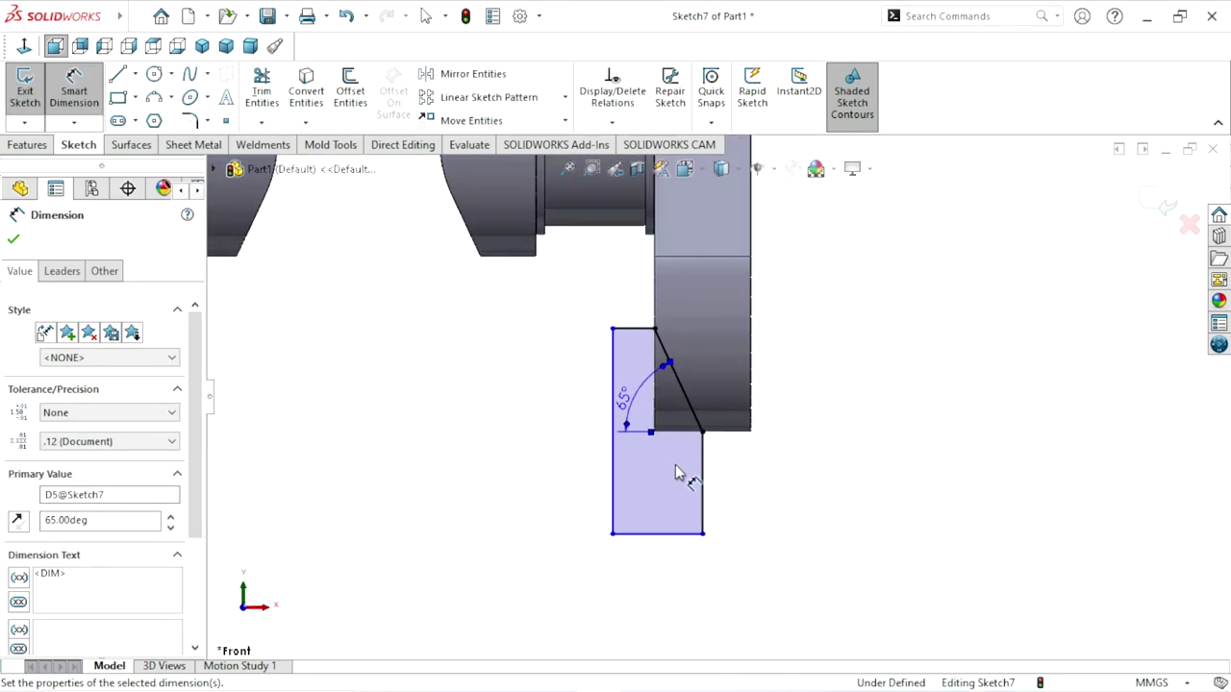
Dimension the lower profile's left edge 38 mm tall and bottom edge 19 mm wide.
click(615, 486)
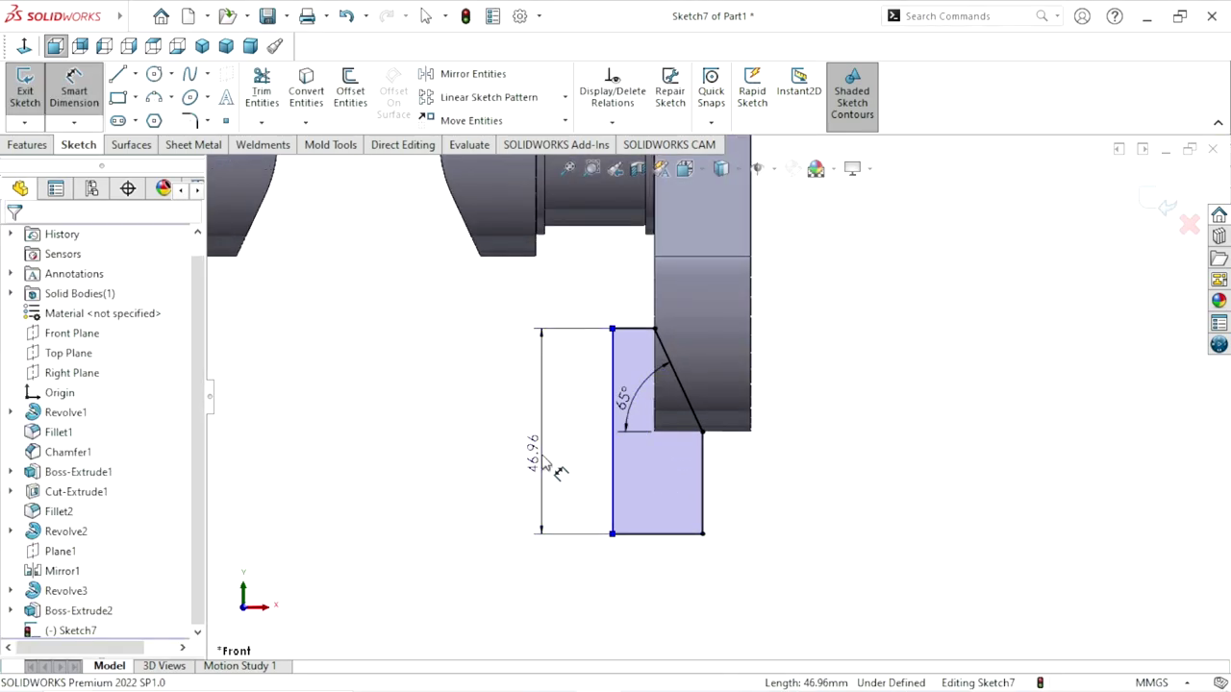
click(546, 461)
text(38)
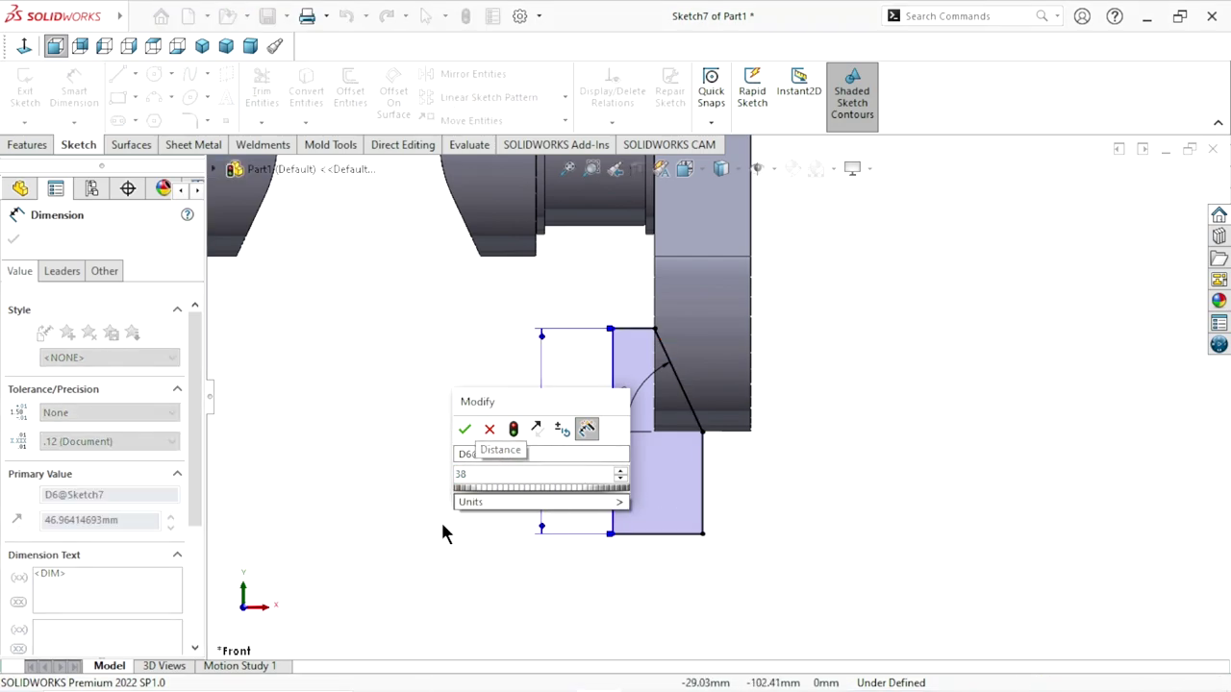
key(Return)
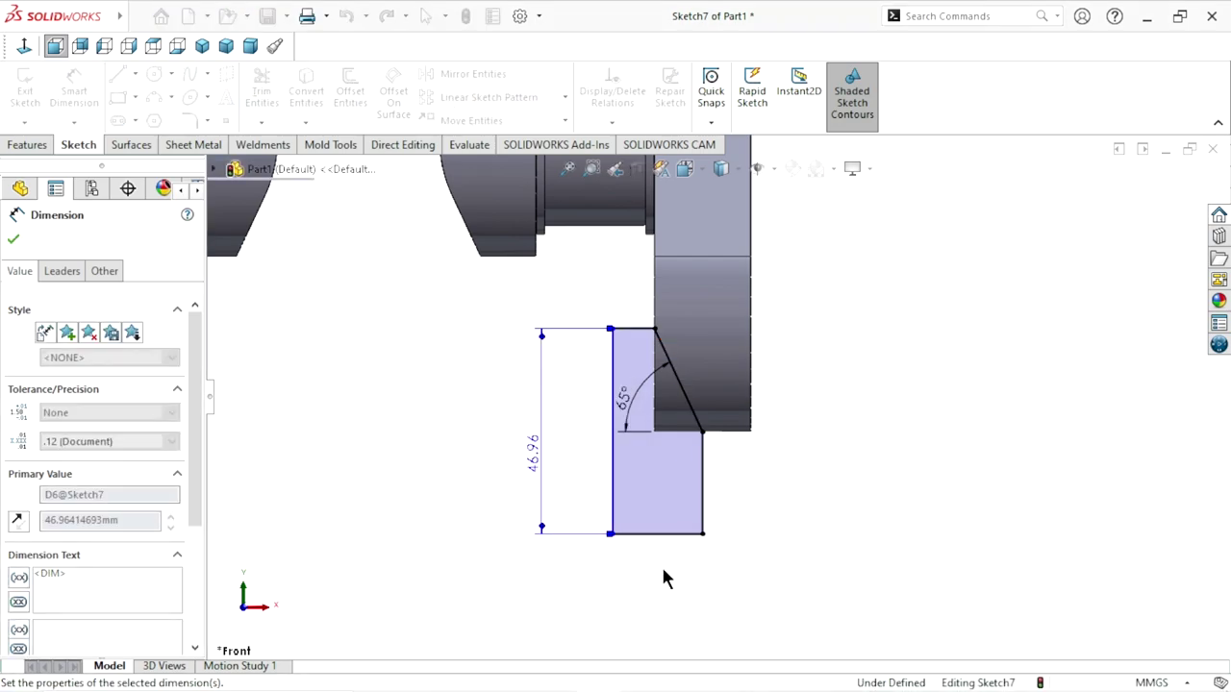
click(649, 496)
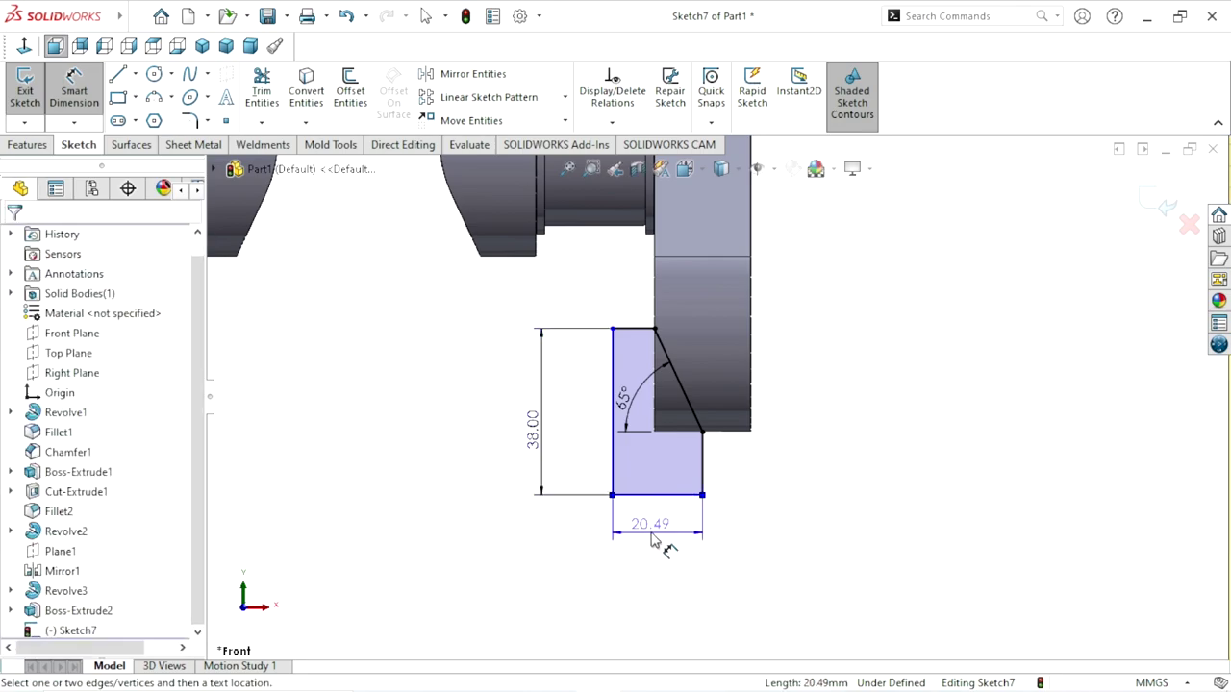
click(651, 544)
text(19)
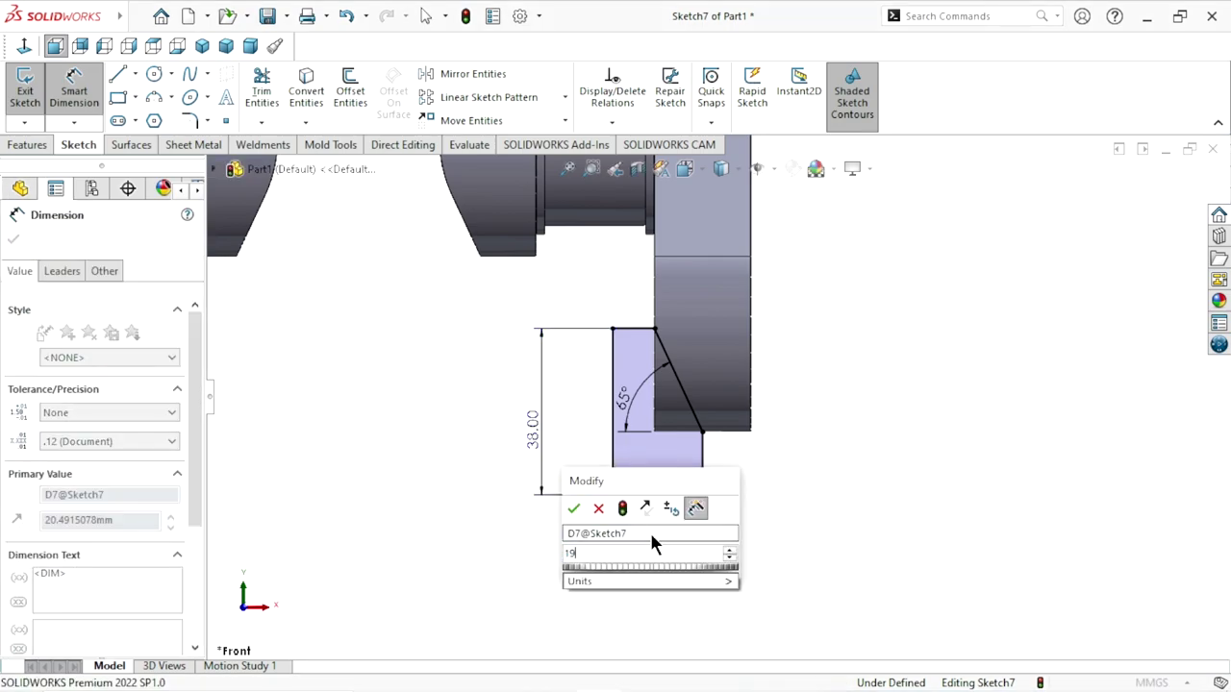
click(573, 508)
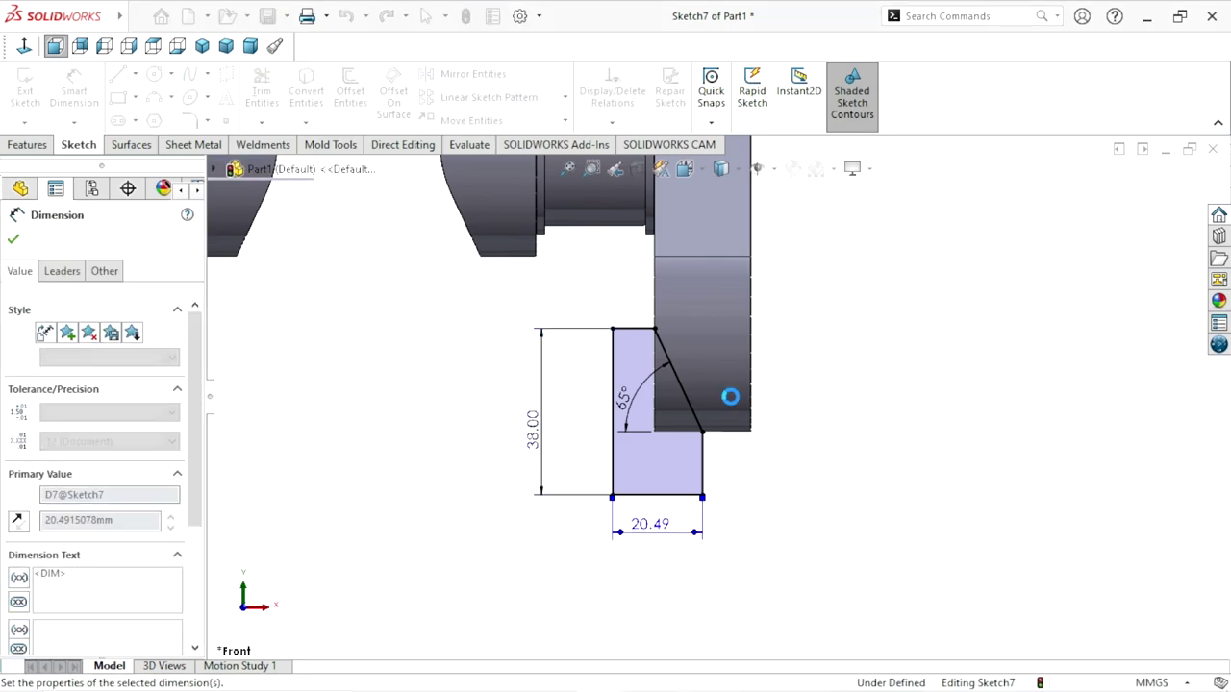
Move the 38.00 dimension closer and discard a redundant distance dimension to the crank edge.
drag(543, 429, 574, 423)
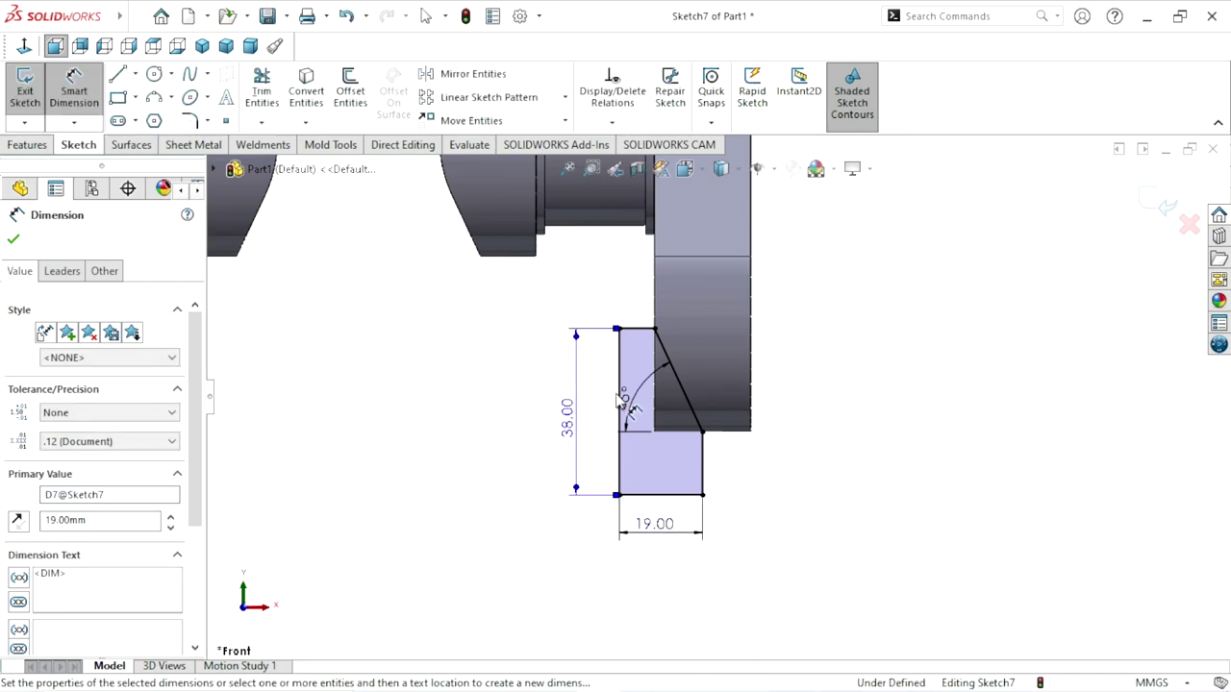
click(632, 400)
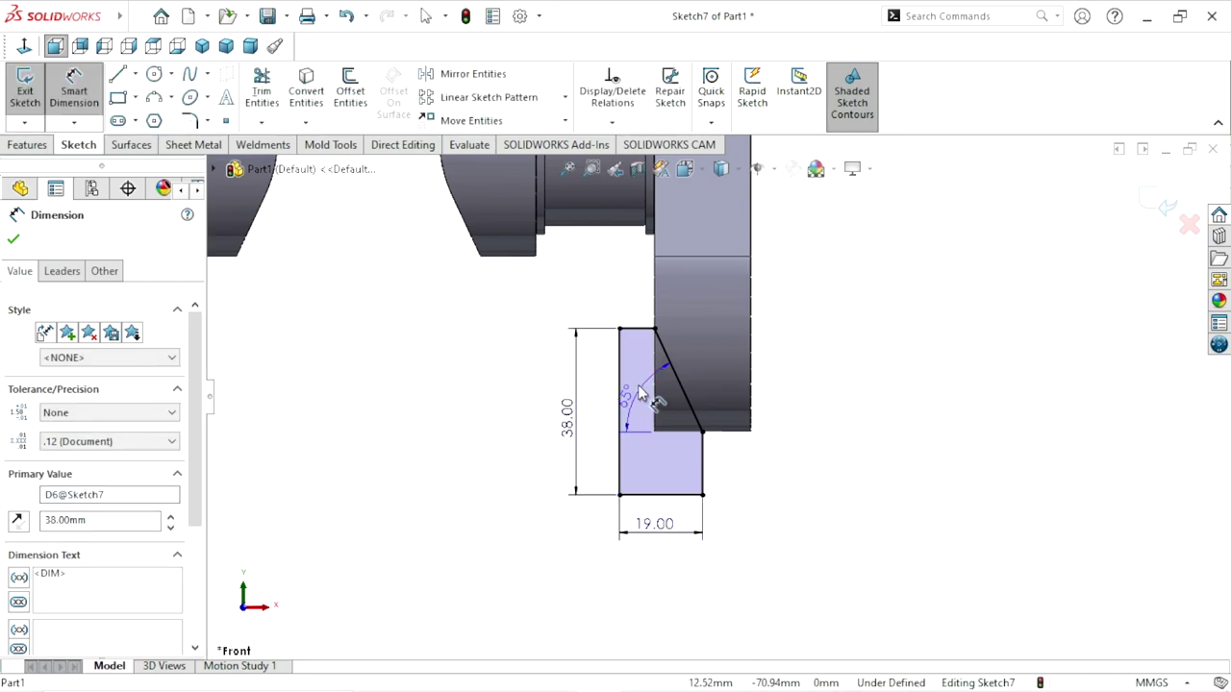
click(679, 256)
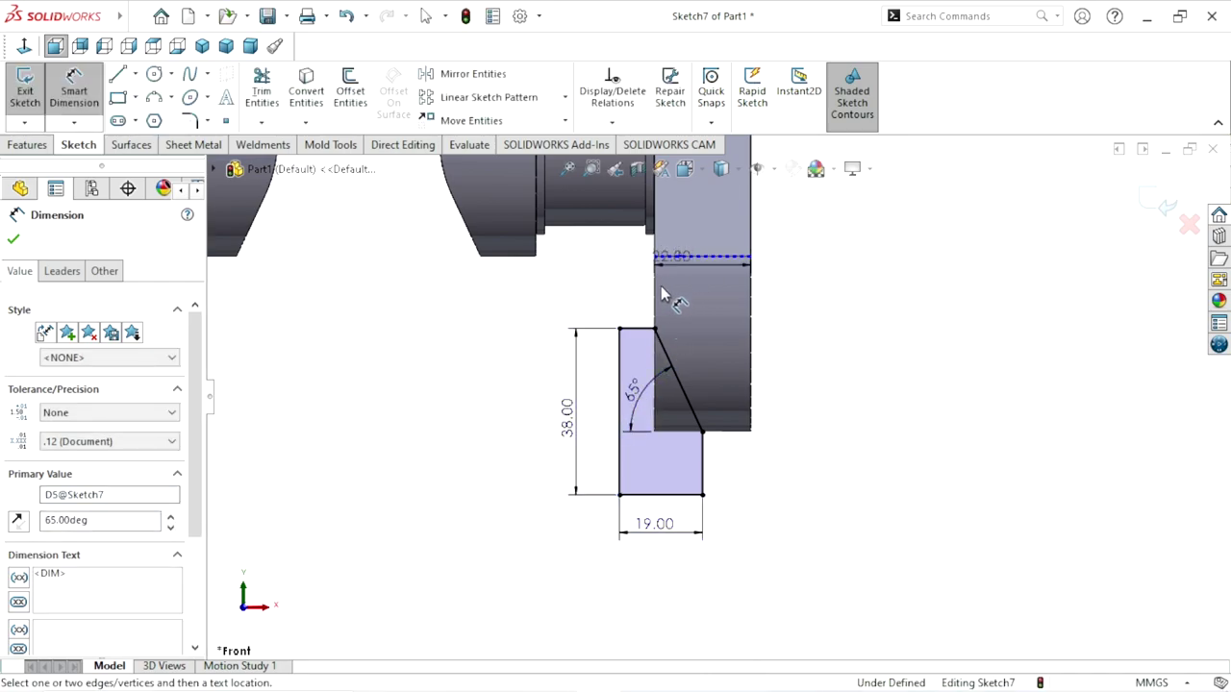
click(638, 330)
click(613, 305)
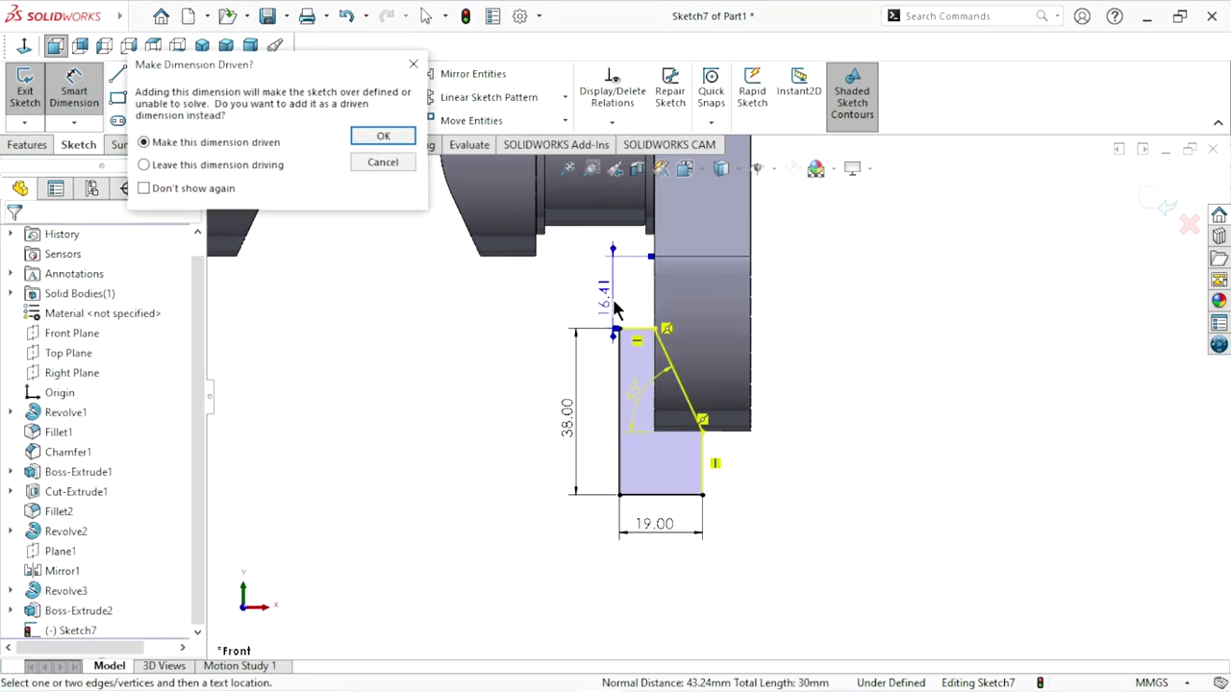
click(383, 161)
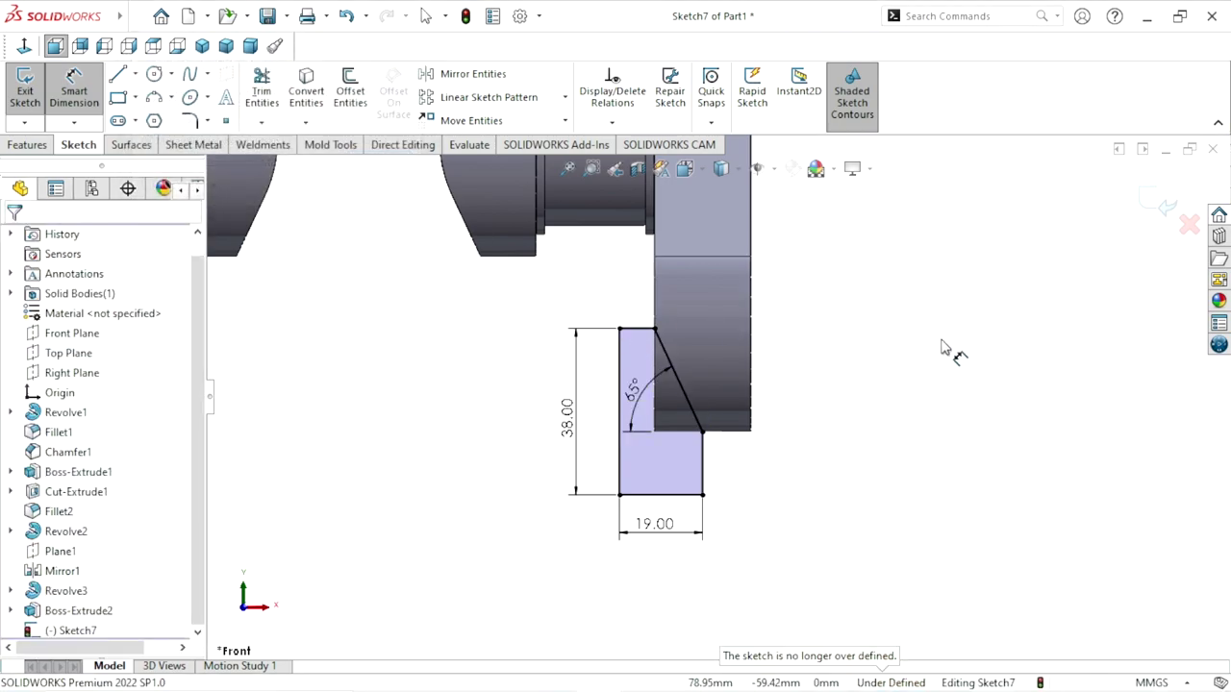
Dimension the lower profile's top edge 20 mm below the crank web edge above.
key(Escape)
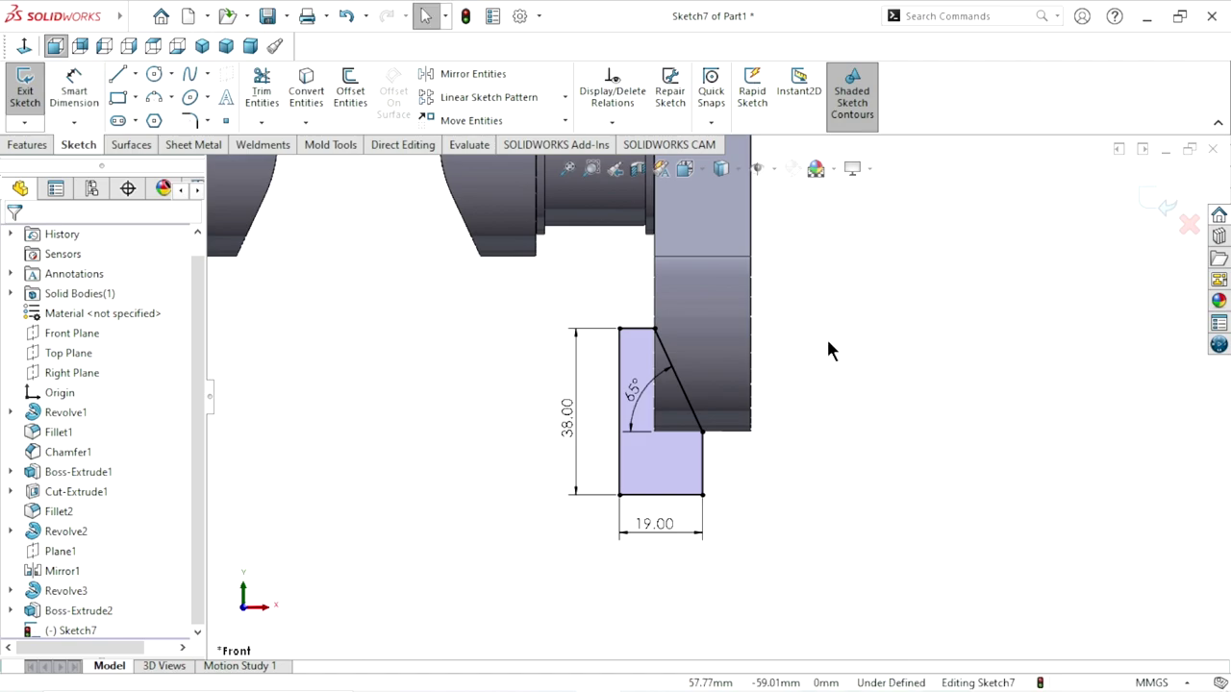
click(658, 330)
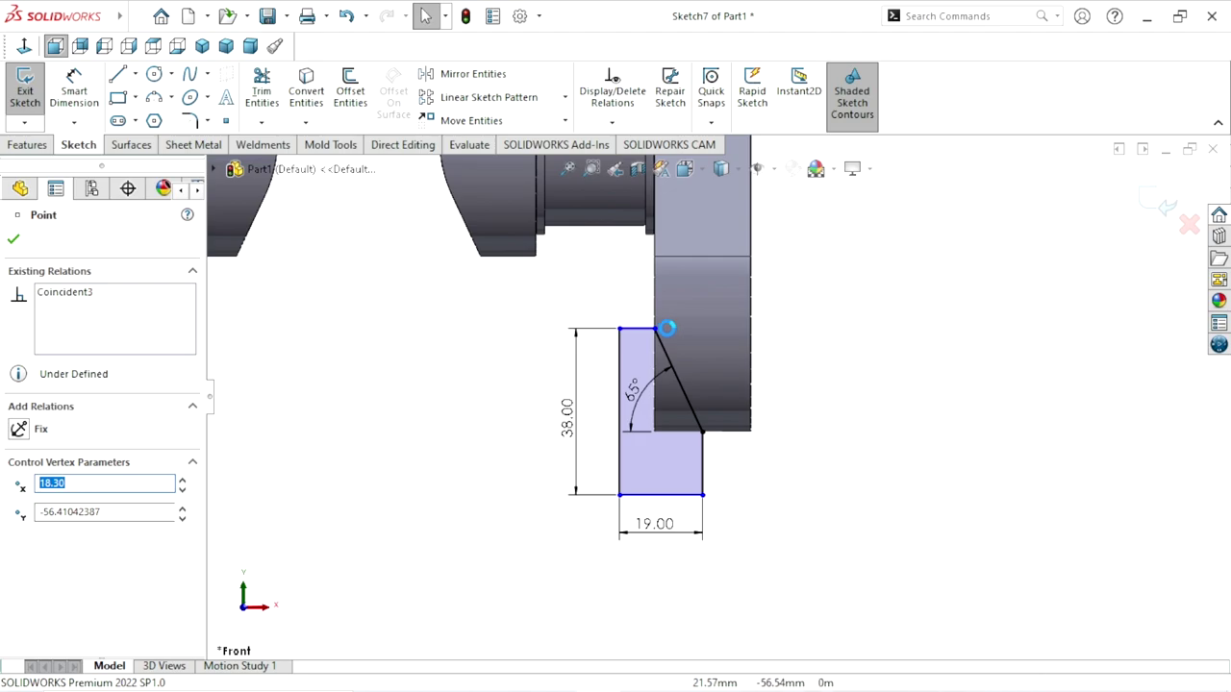
click(74, 92)
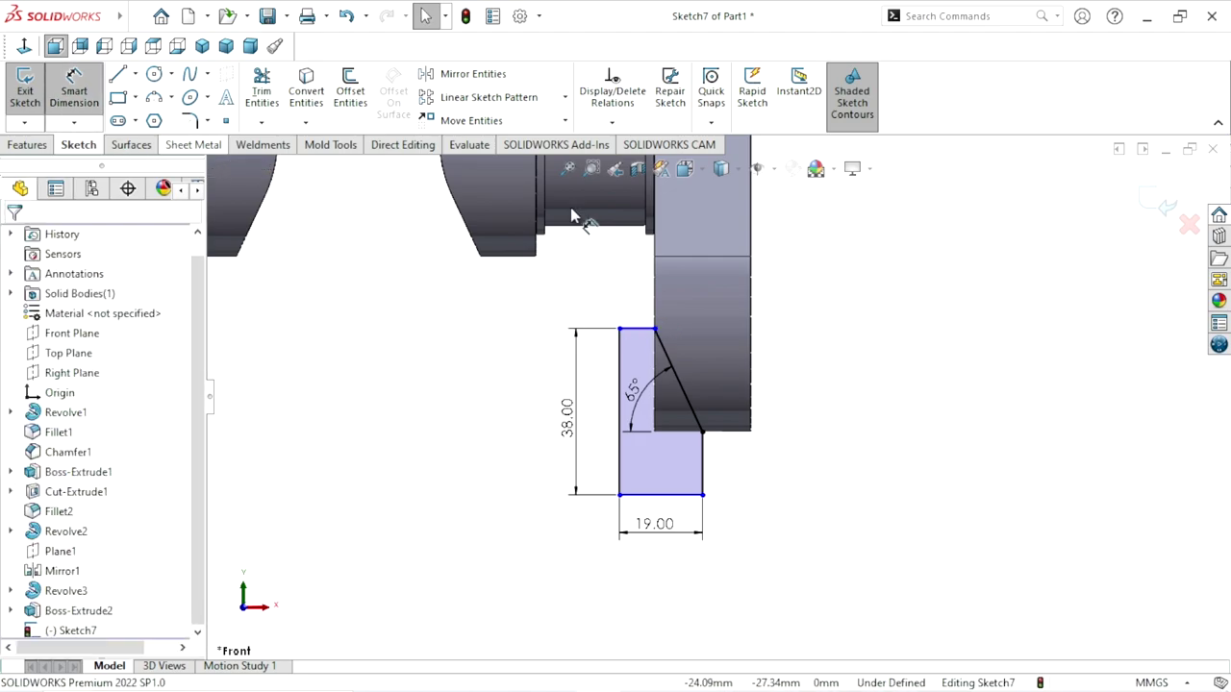
click(681, 258)
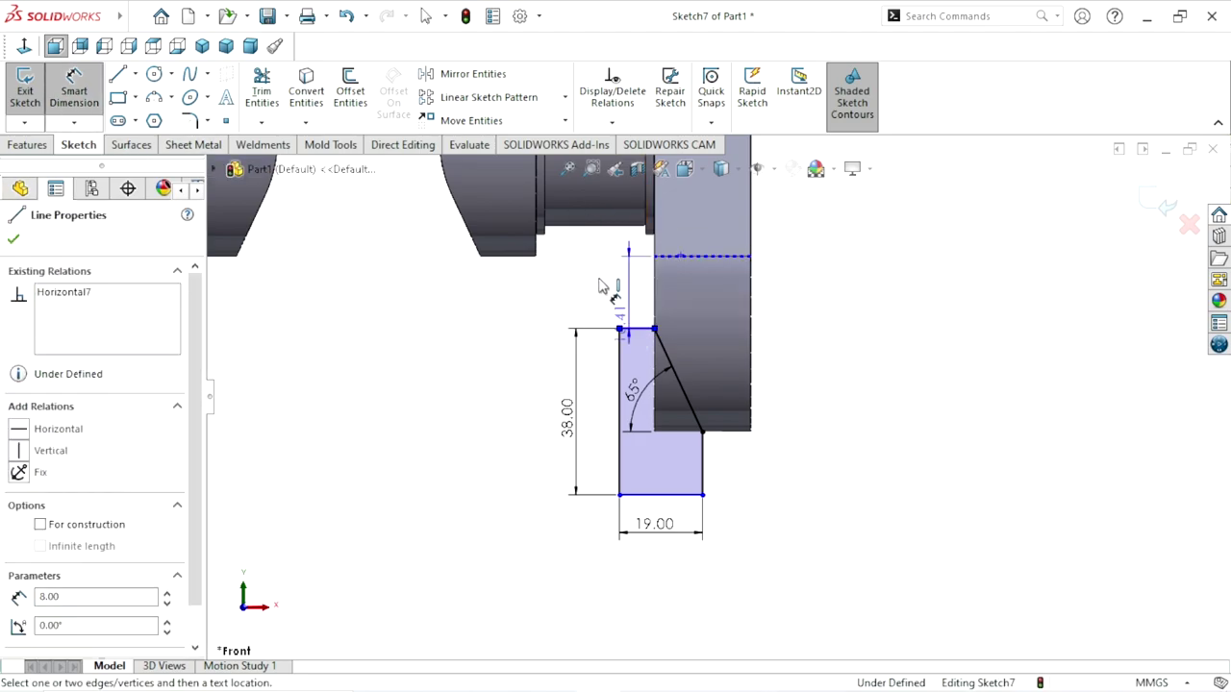
click(604, 286)
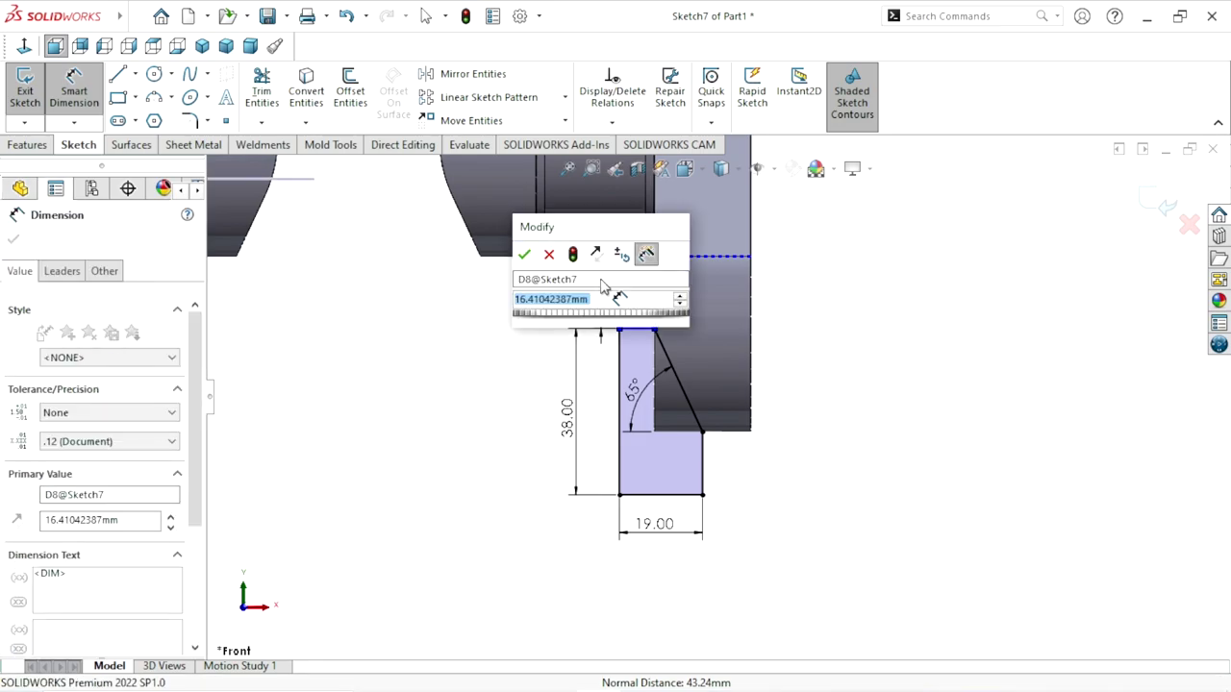
text(20)
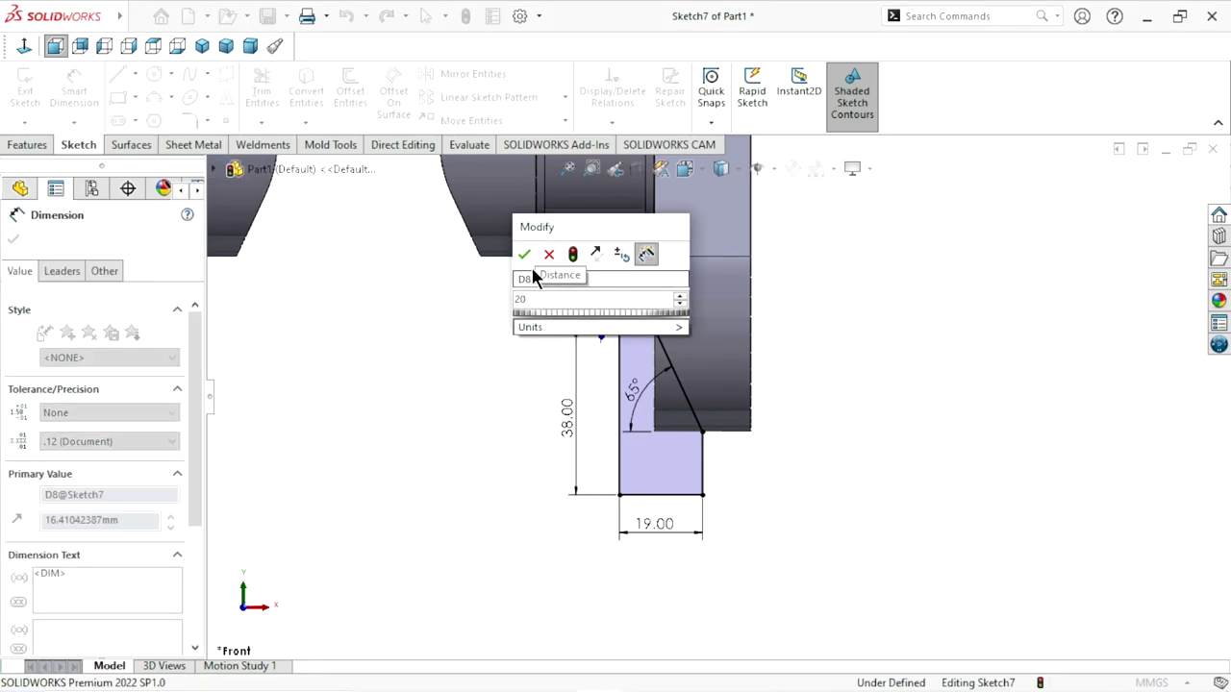
click(524, 254)
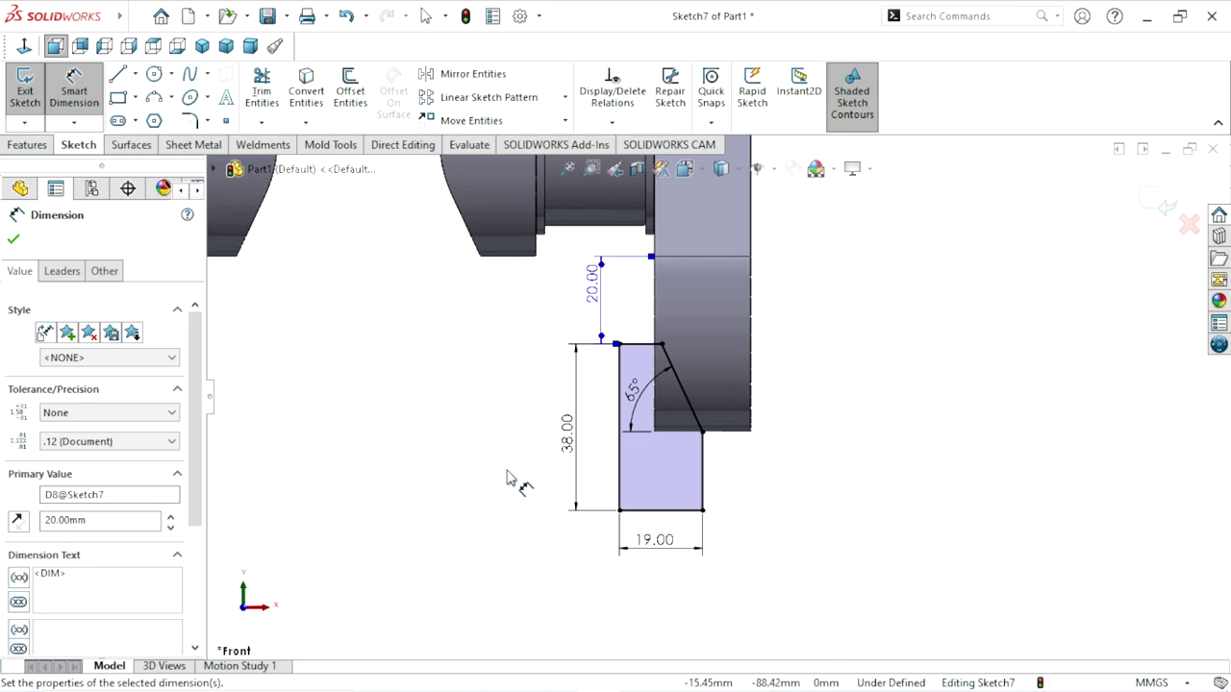
scroll(596, 483, up, 2)
scroll(731, 478, up, 1)
scroll(798, 404, up, 1)
scroll(805, 361, up, 1)
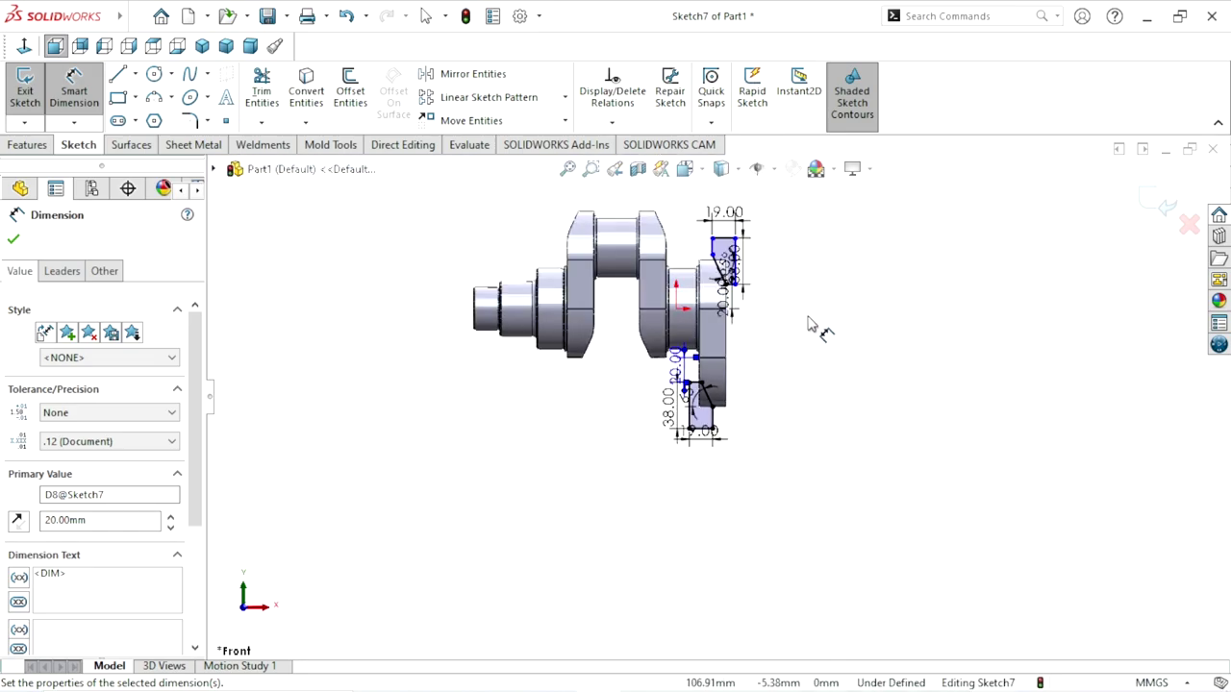
scroll(808, 325, down, 2)
scroll(789, 298, down, 1)
scroll(678, 534, down, 2)
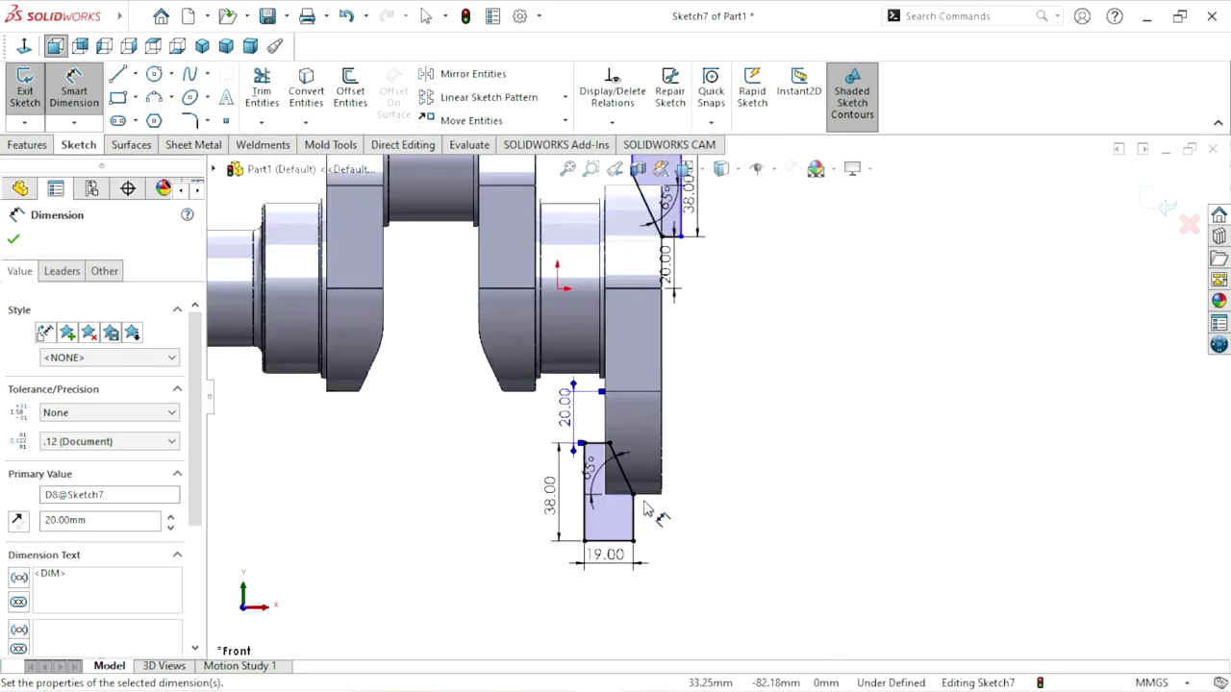
scroll(595, 544, down, 2)
scroll(616, 478, down, 1)
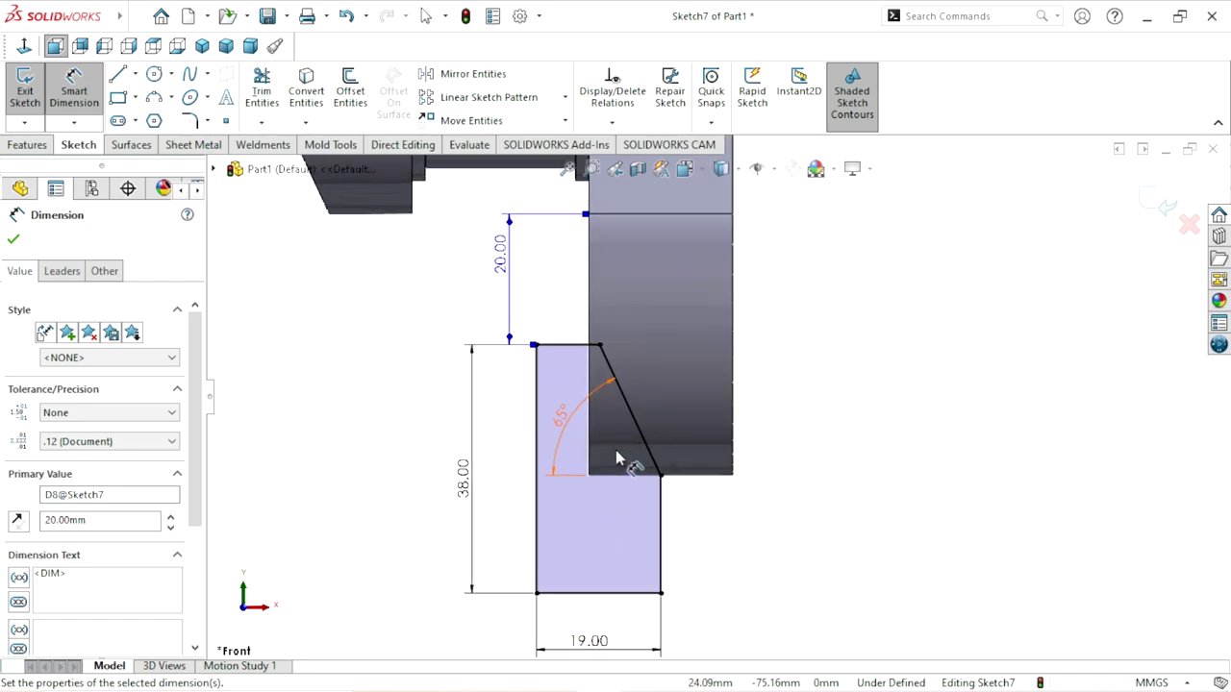
scroll(615, 450, down, 1)
scroll(626, 407, down, 1)
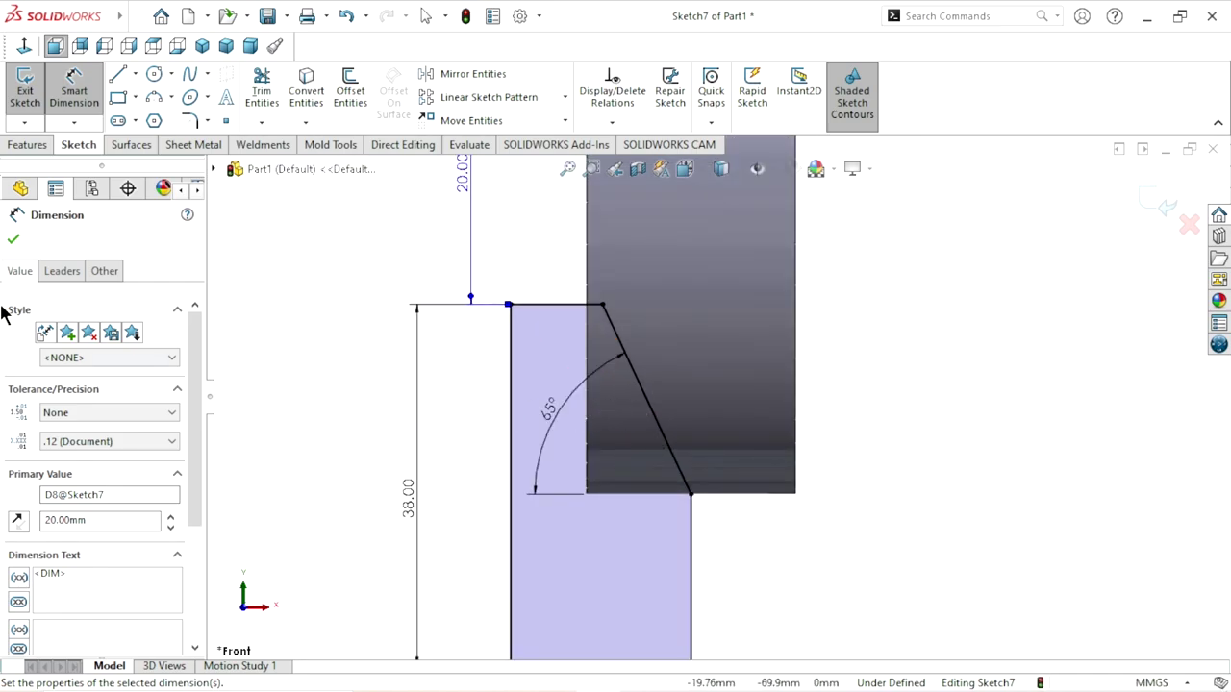
Join the upper endpoint to the web's vertical edge and delete the conflicting coincident relation.
click(12, 243)
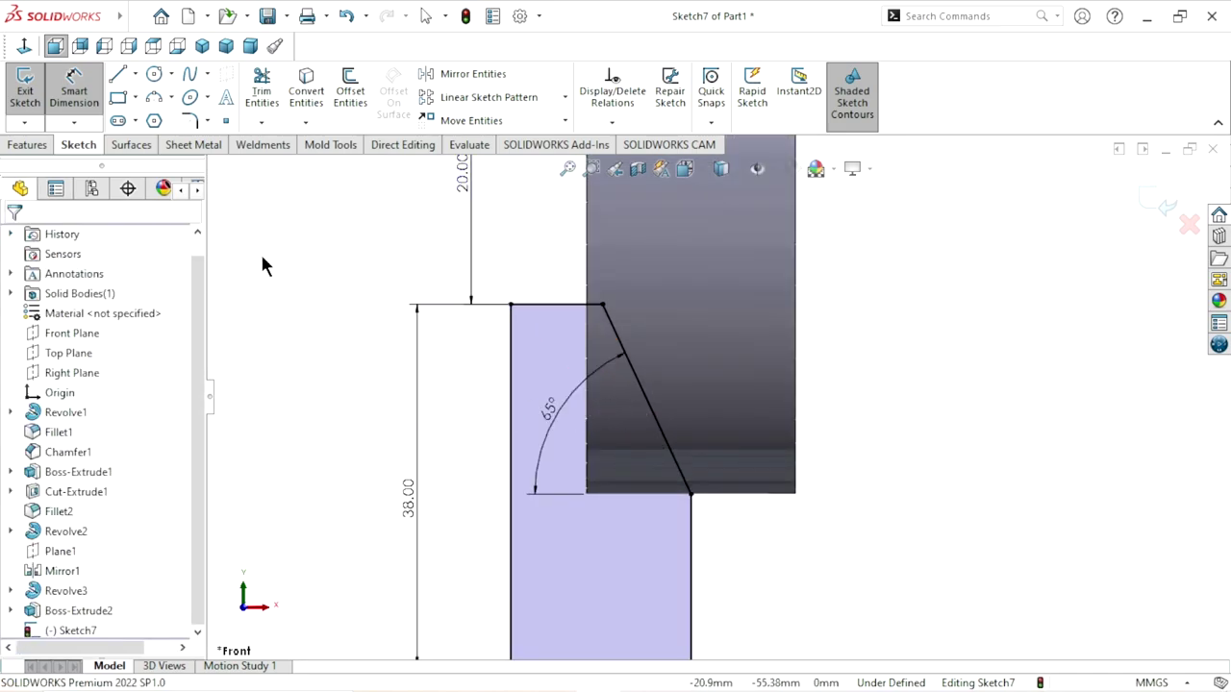
click(601, 306)
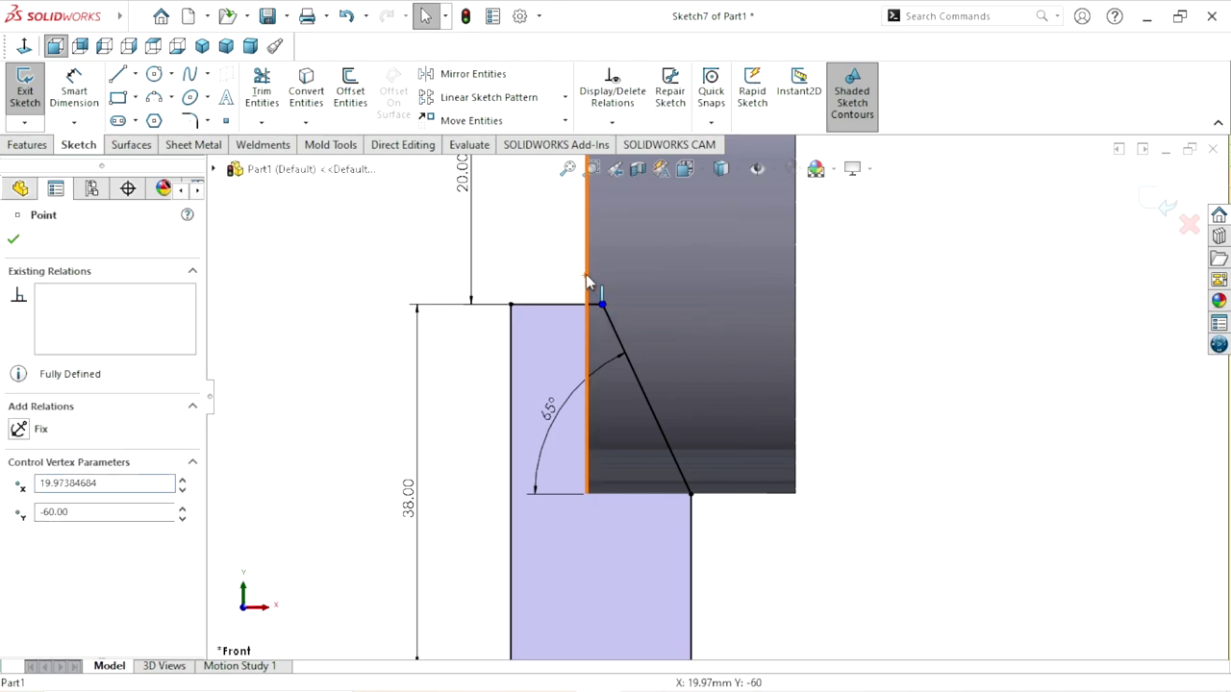
ctrl+click(586, 274)
click(667, 189)
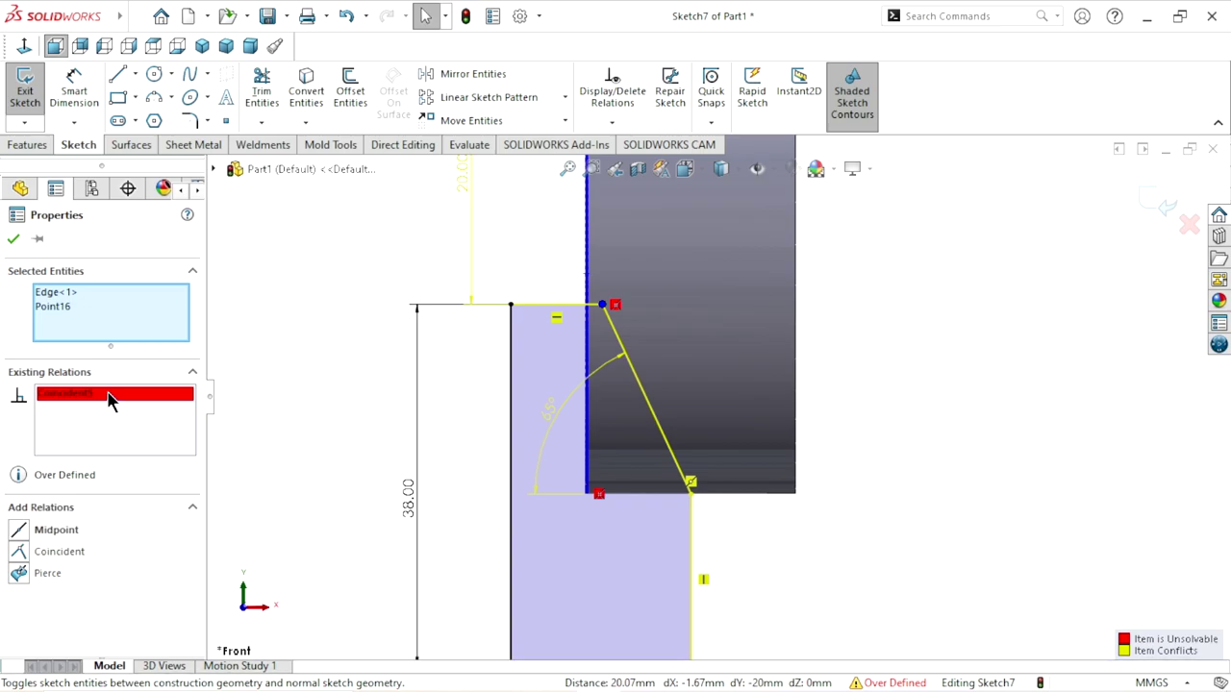
right_click(113, 397)
click(130, 400)
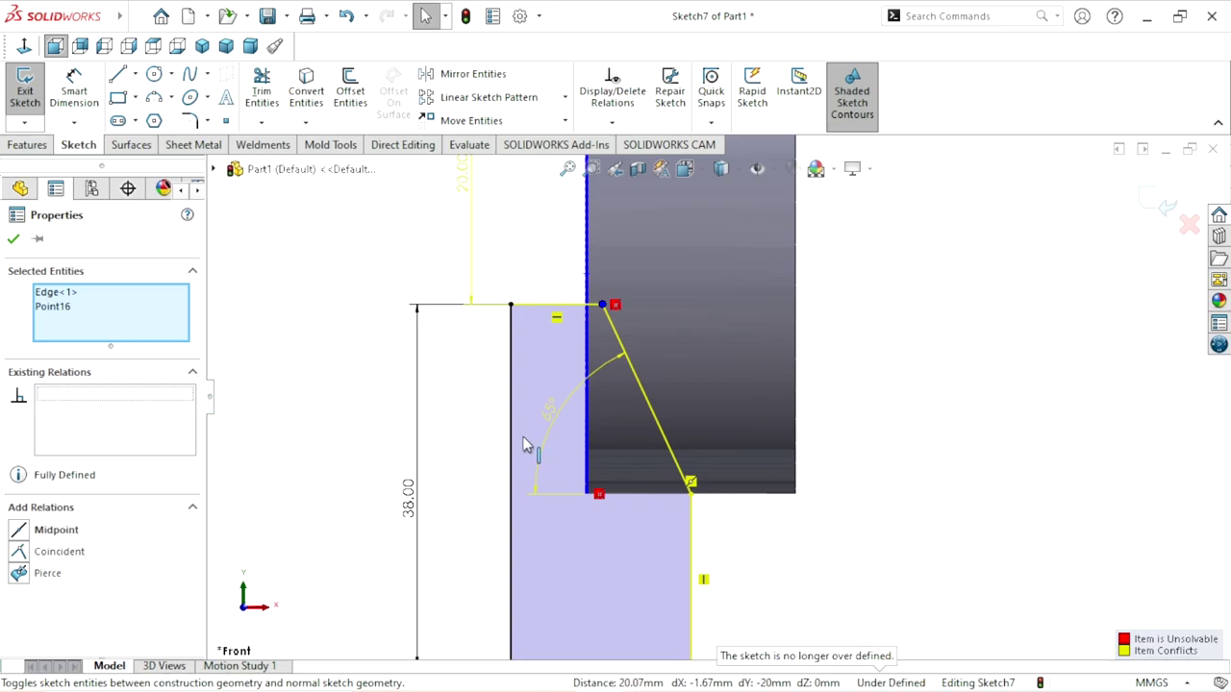
Make the slanted line's upper endpoint coincident with the web's vertical edge.
click(692, 492)
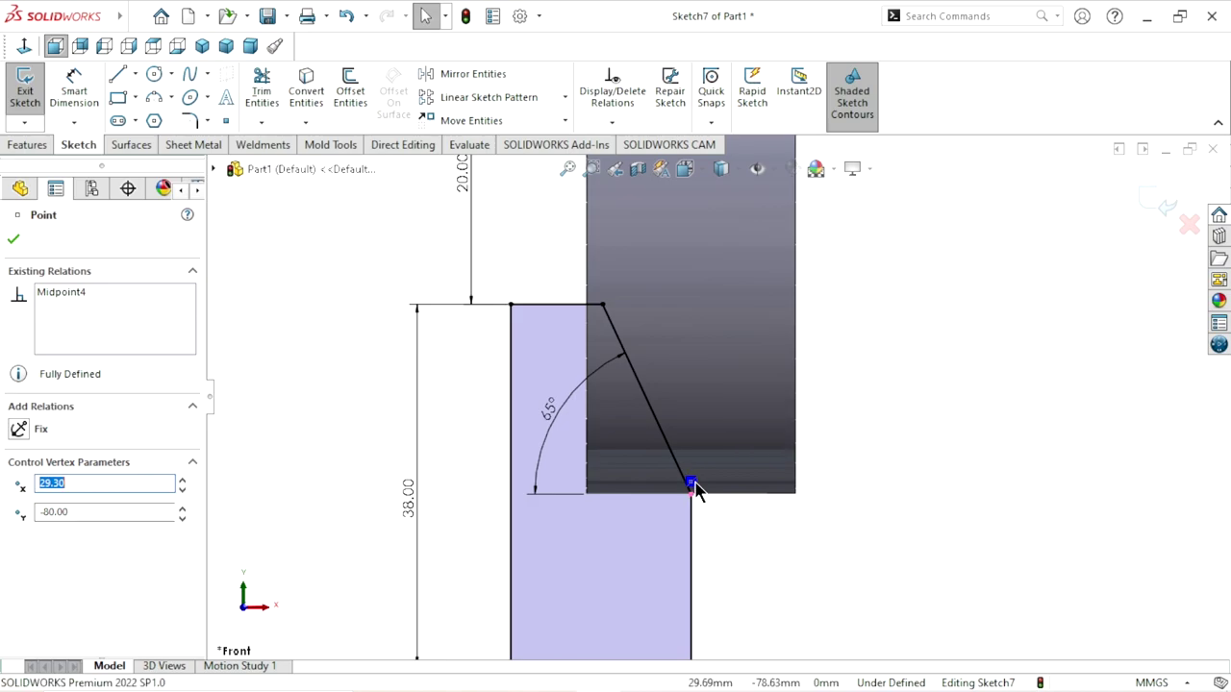
click(848, 360)
click(602, 306)
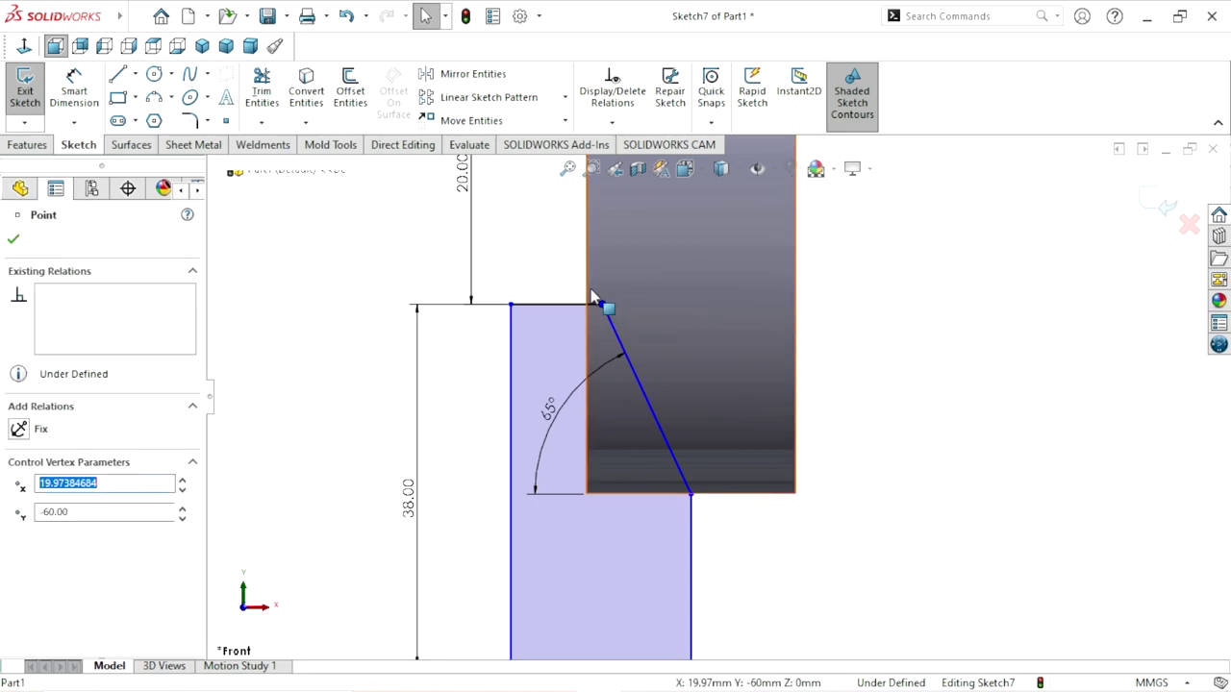
click(600, 286)
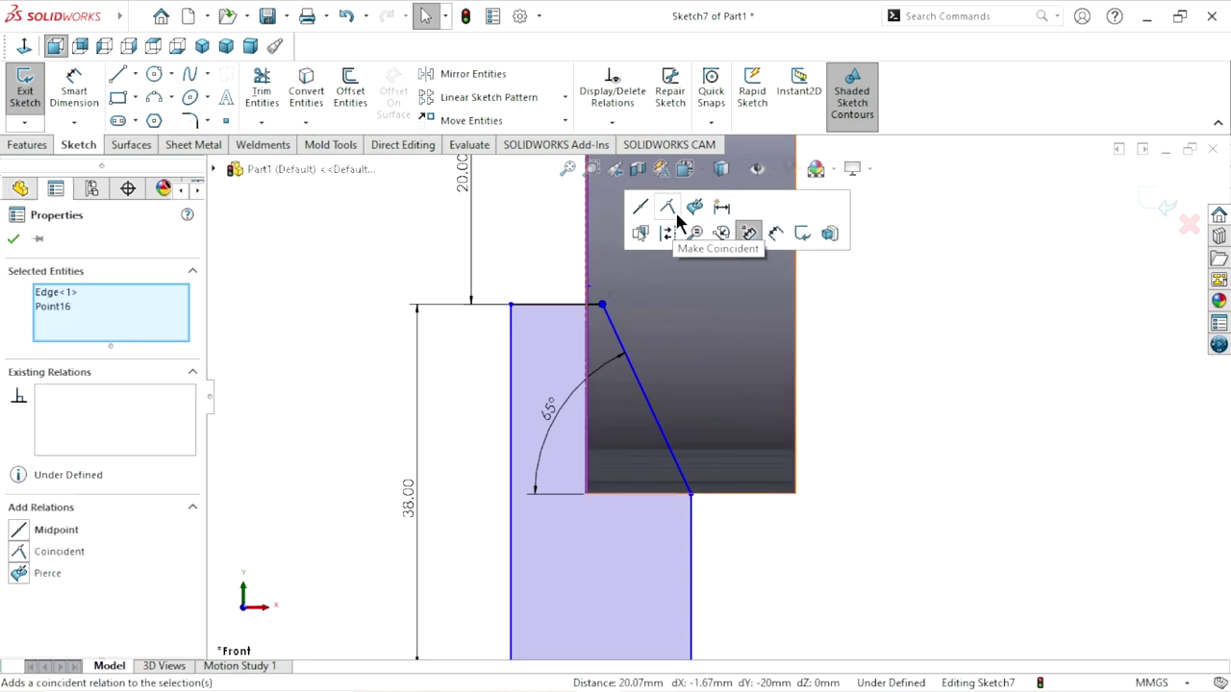
click(668, 207)
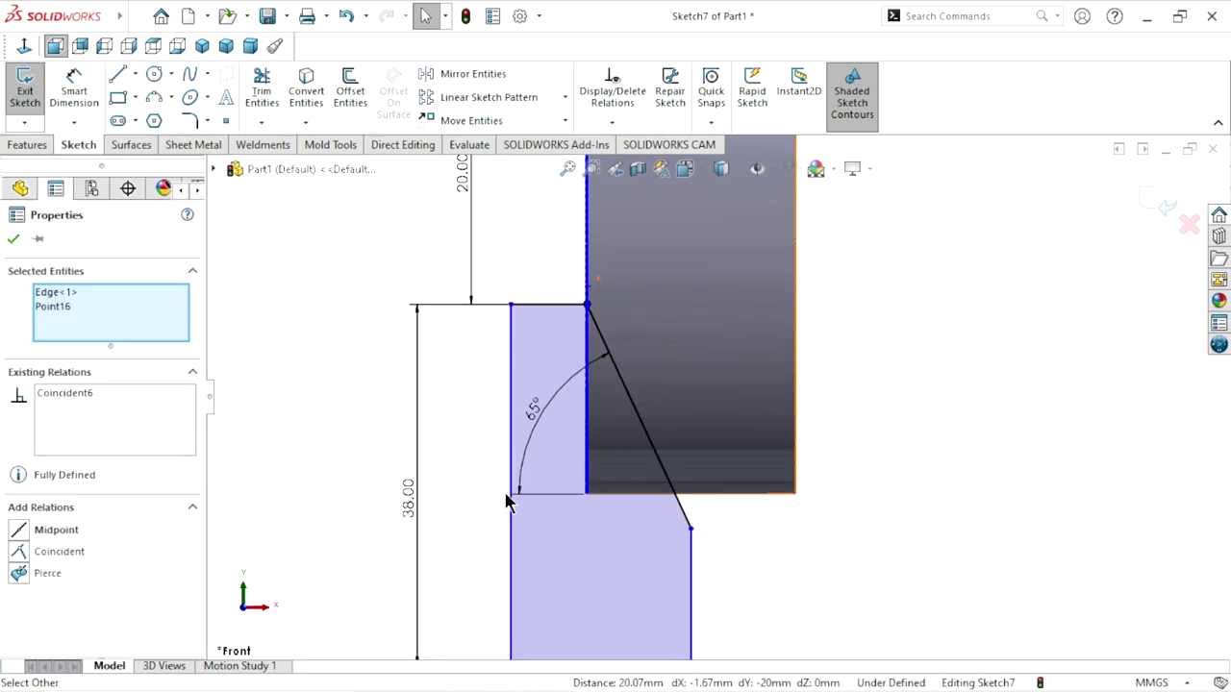
scroll(507, 505, up, 2)
scroll(673, 508, up, 1)
scroll(709, 467, up, 1)
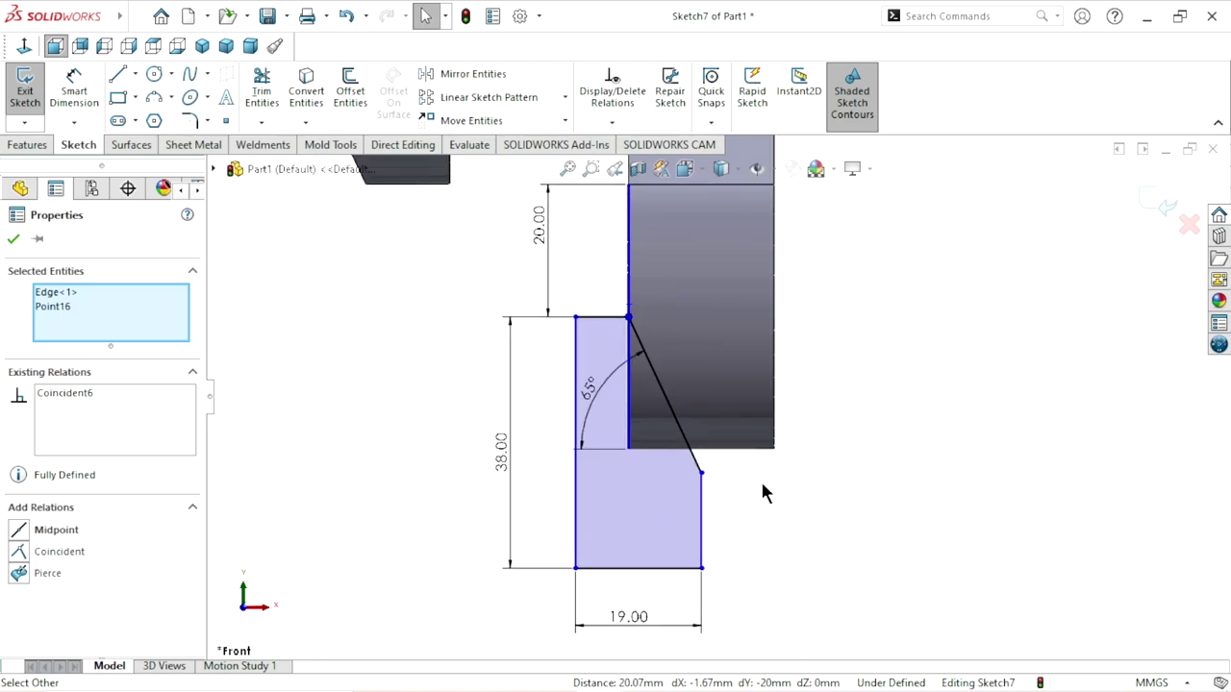
Make the slanted line's lower endpoint coincident with the web's bottom edge.
click(13, 239)
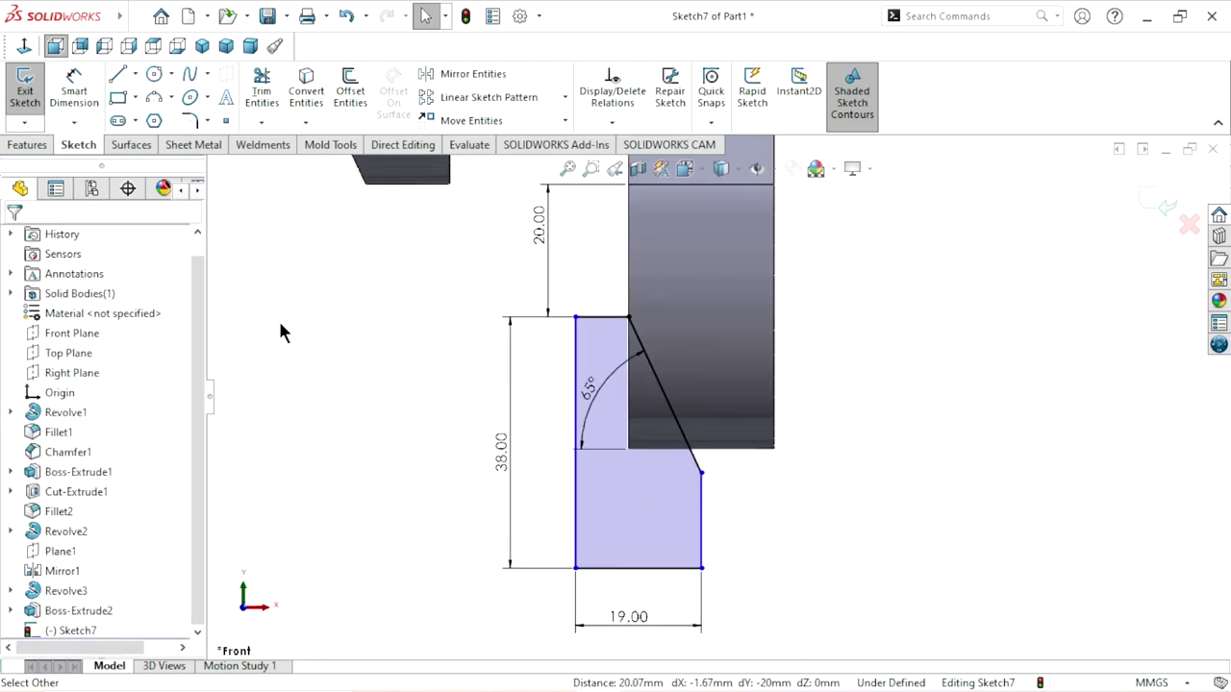
scroll(706, 379, up, 2)
scroll(706, 379, up, 1)
scroll(707, 380, down, 2)
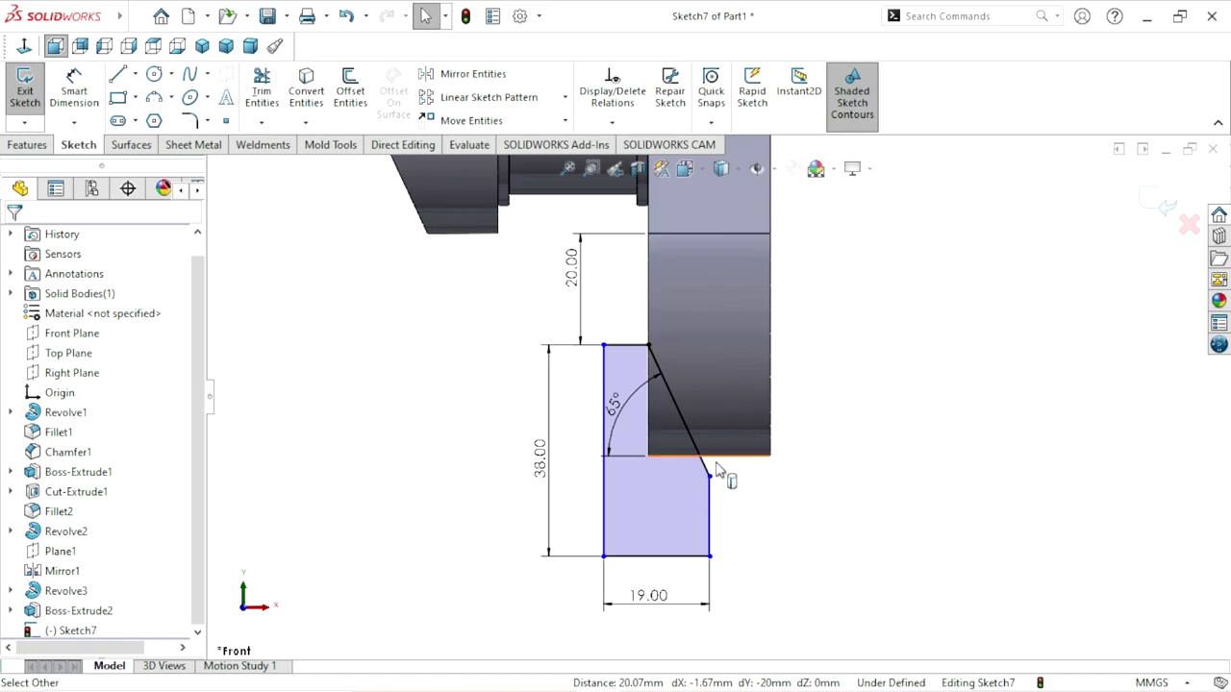
click(713, 478)
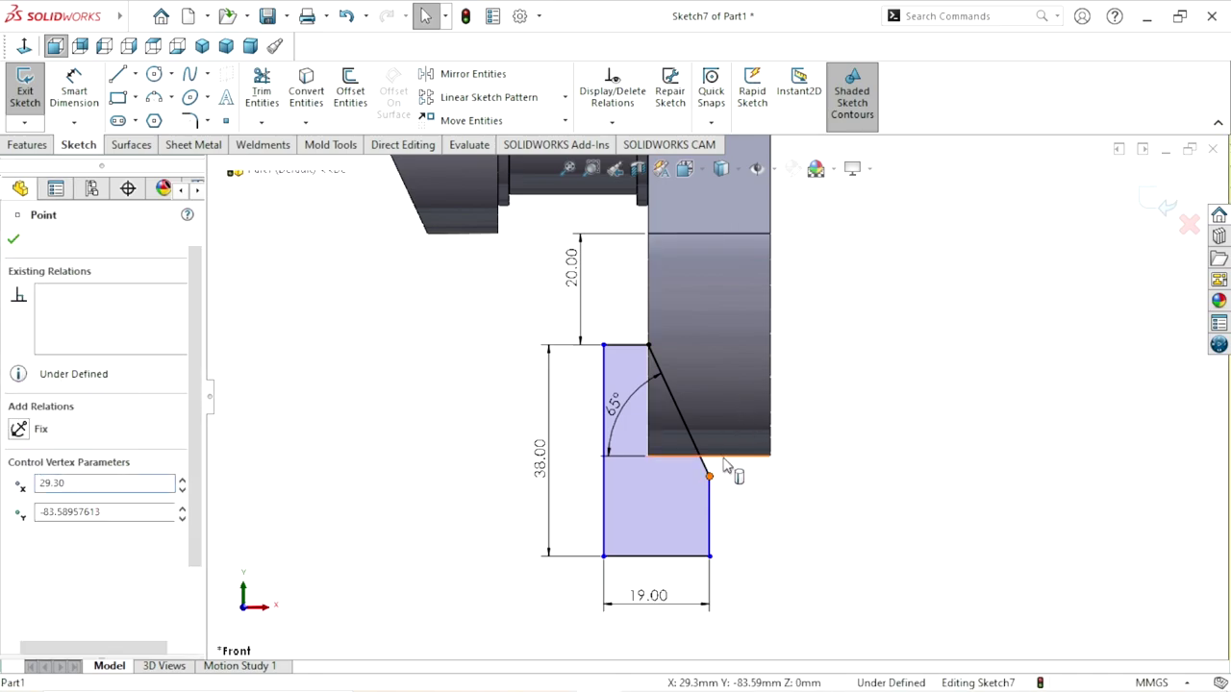
ctrl+click(743, 447)
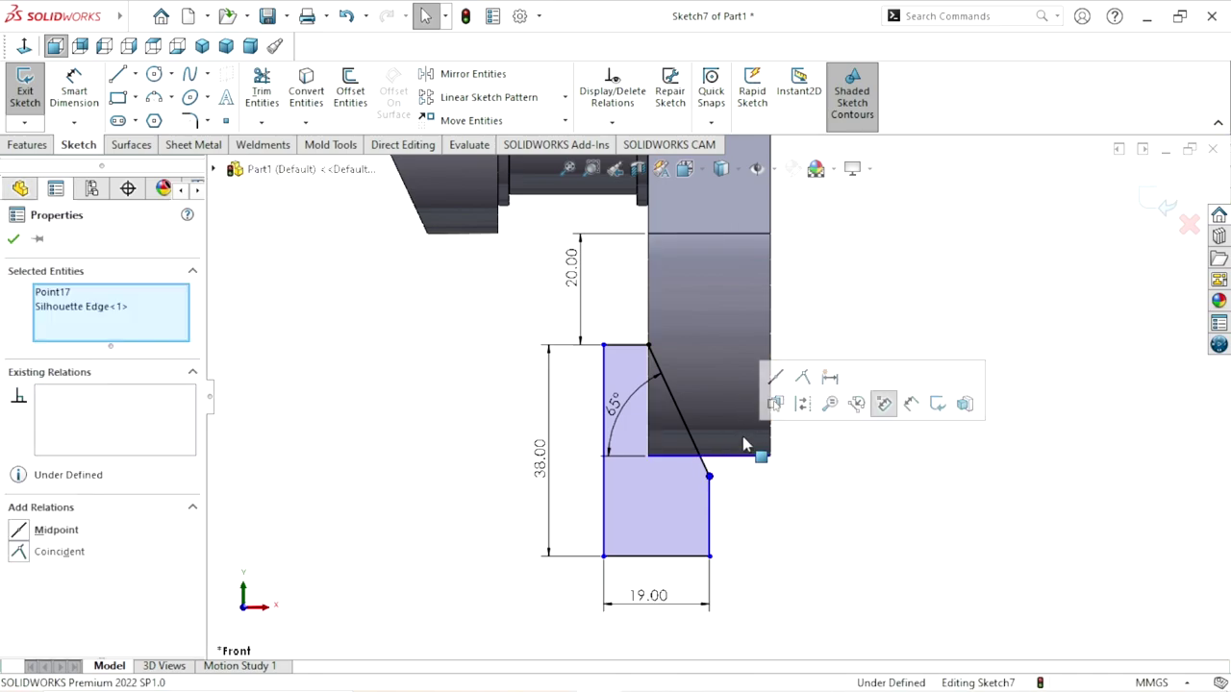
click(804, 378)
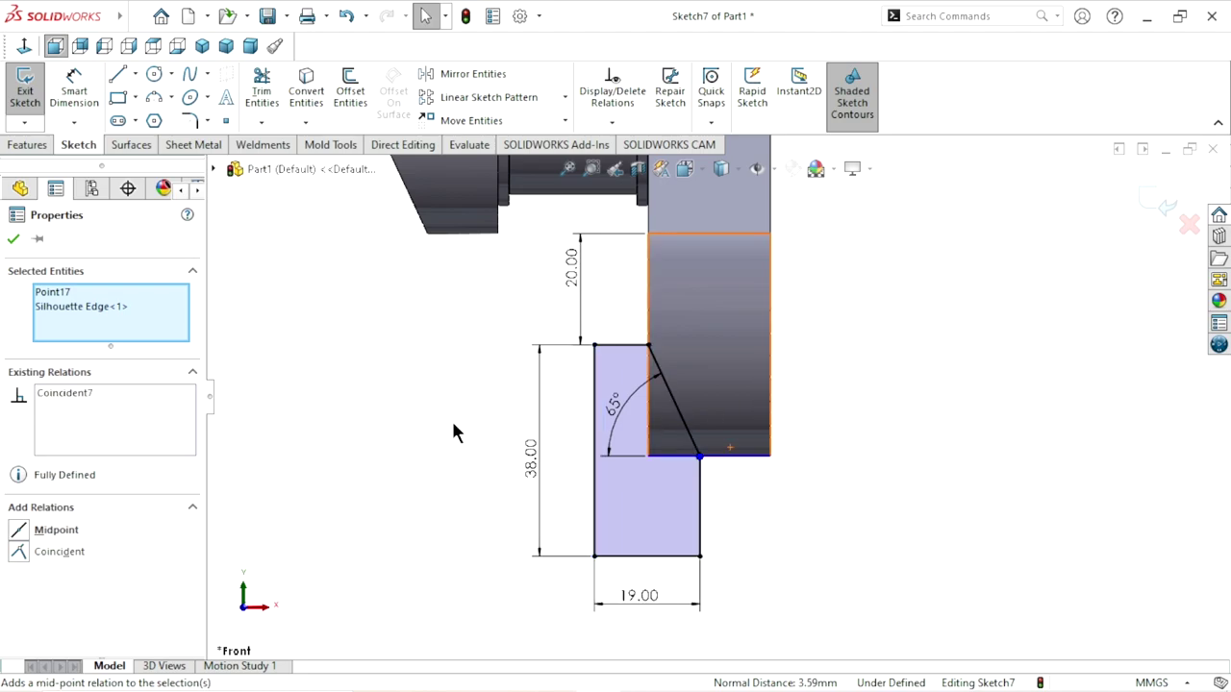
Zoom out over the crankshaft and select the upper profile's slanted-line endpoint.
key(z)
key(z)
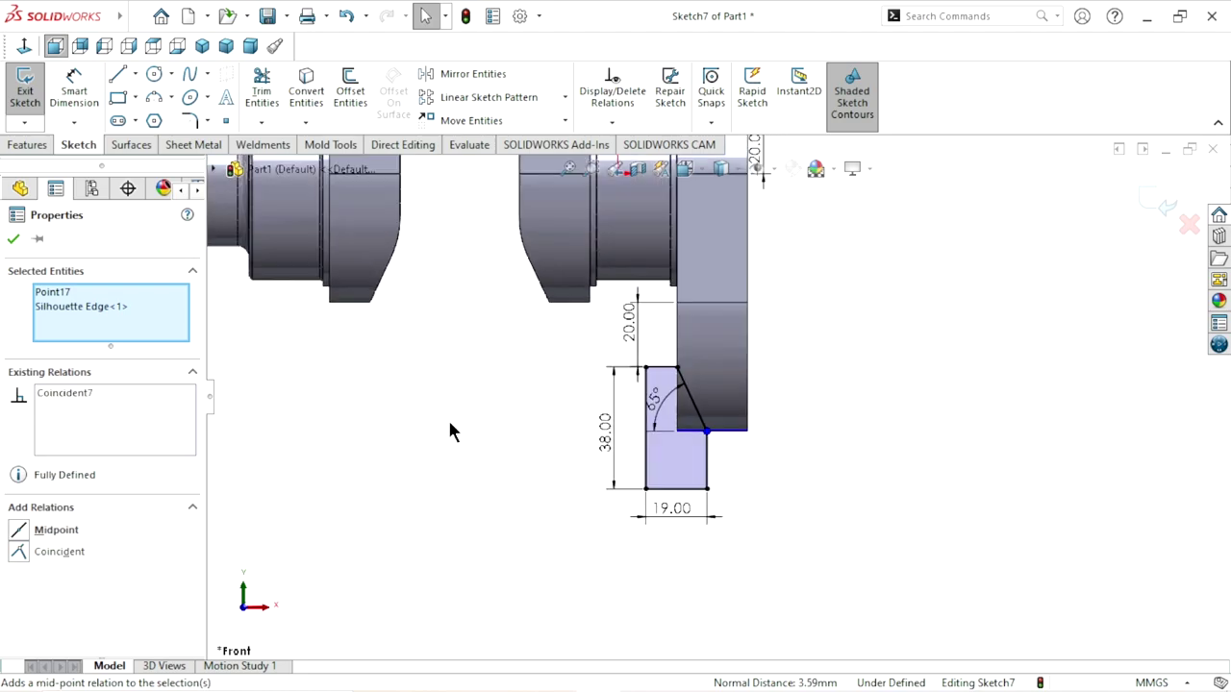
key(z)
key(z)
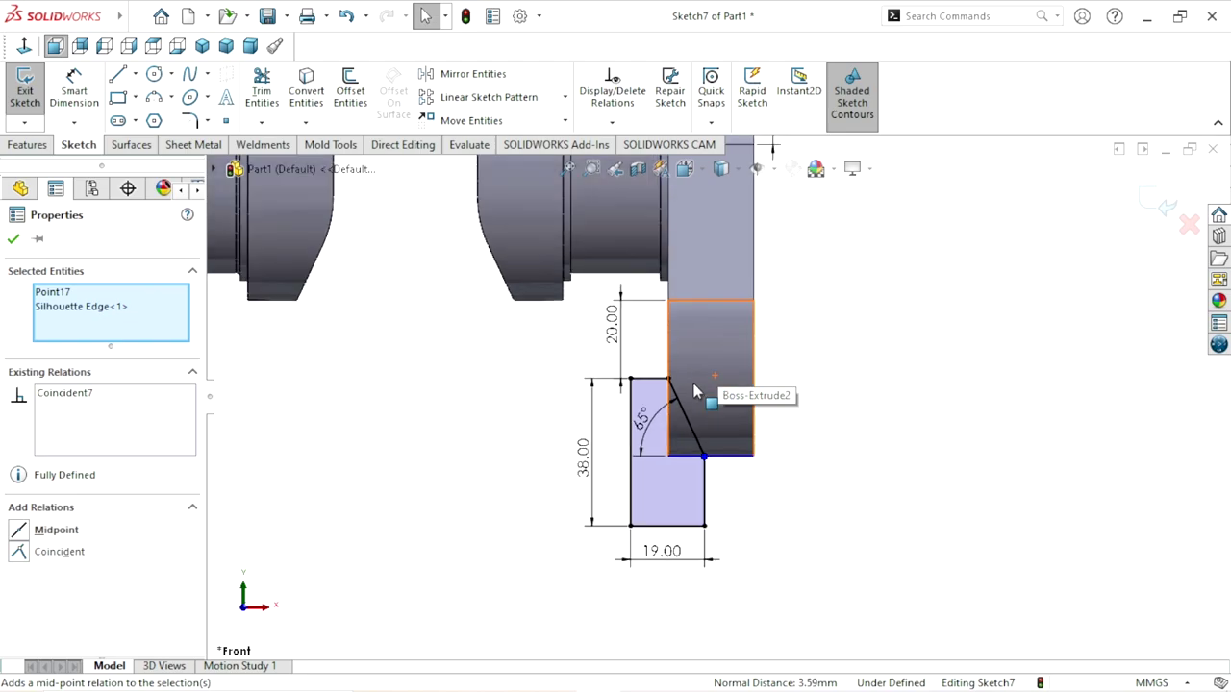
scroll(750, 221, down, 3)
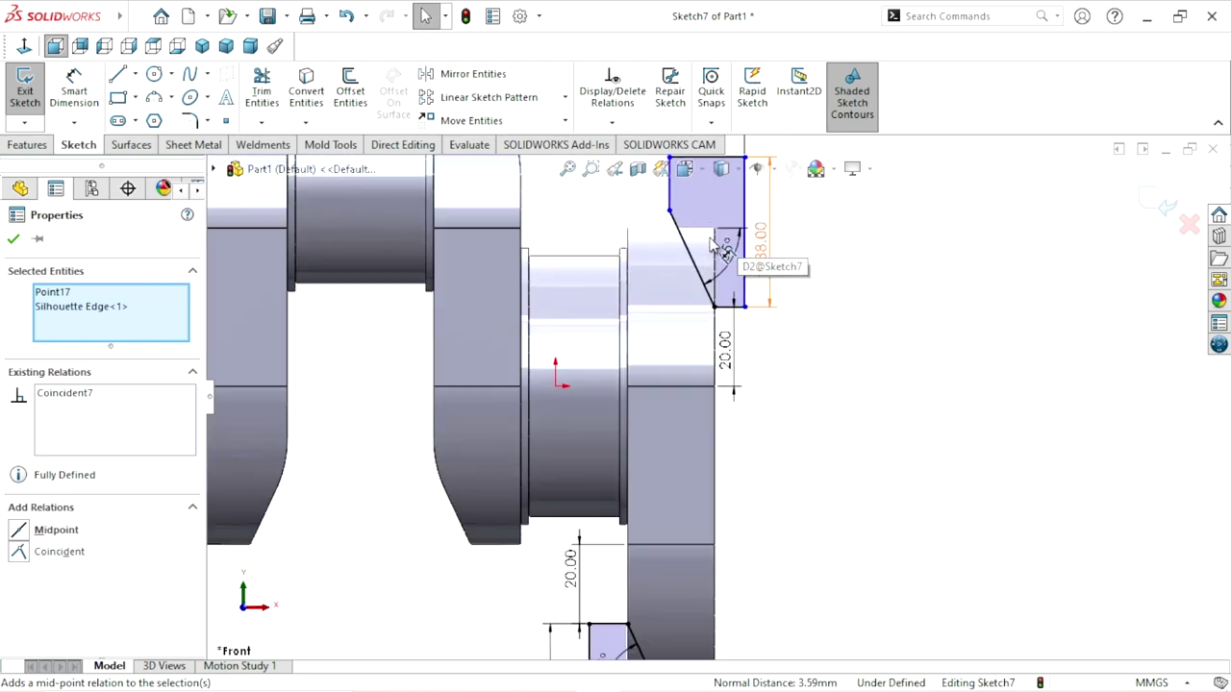
scroll(750, 221, down, 3)
click(15, 240)
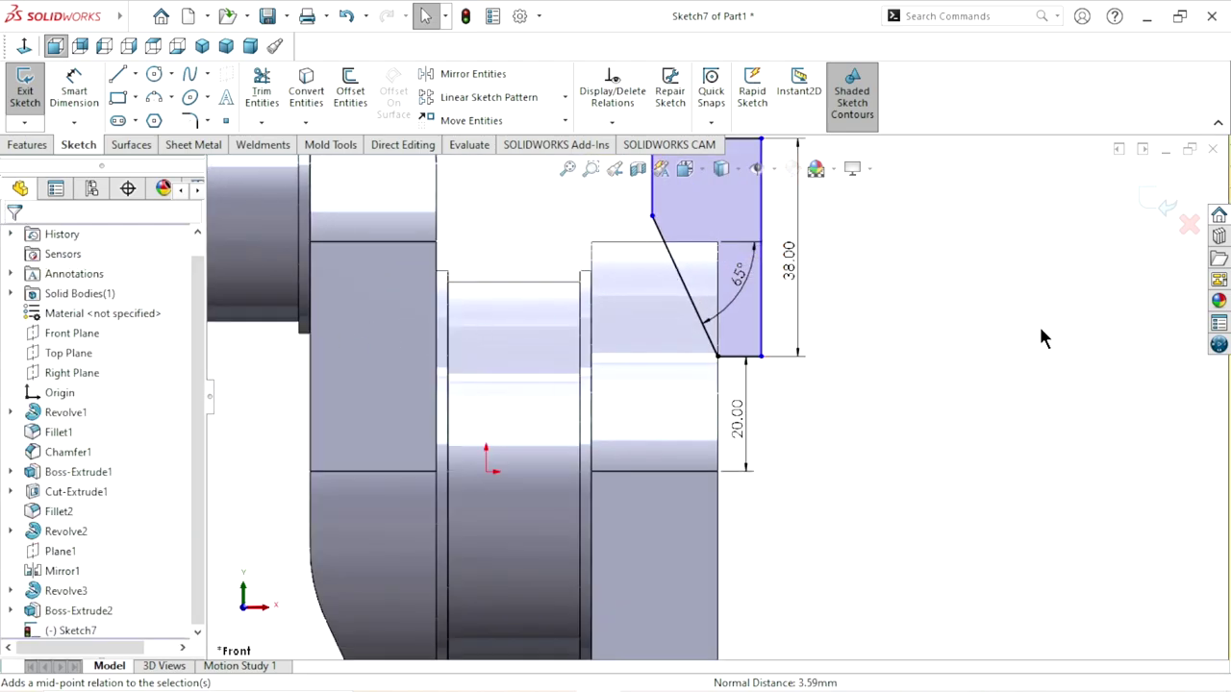
click(652, 217)
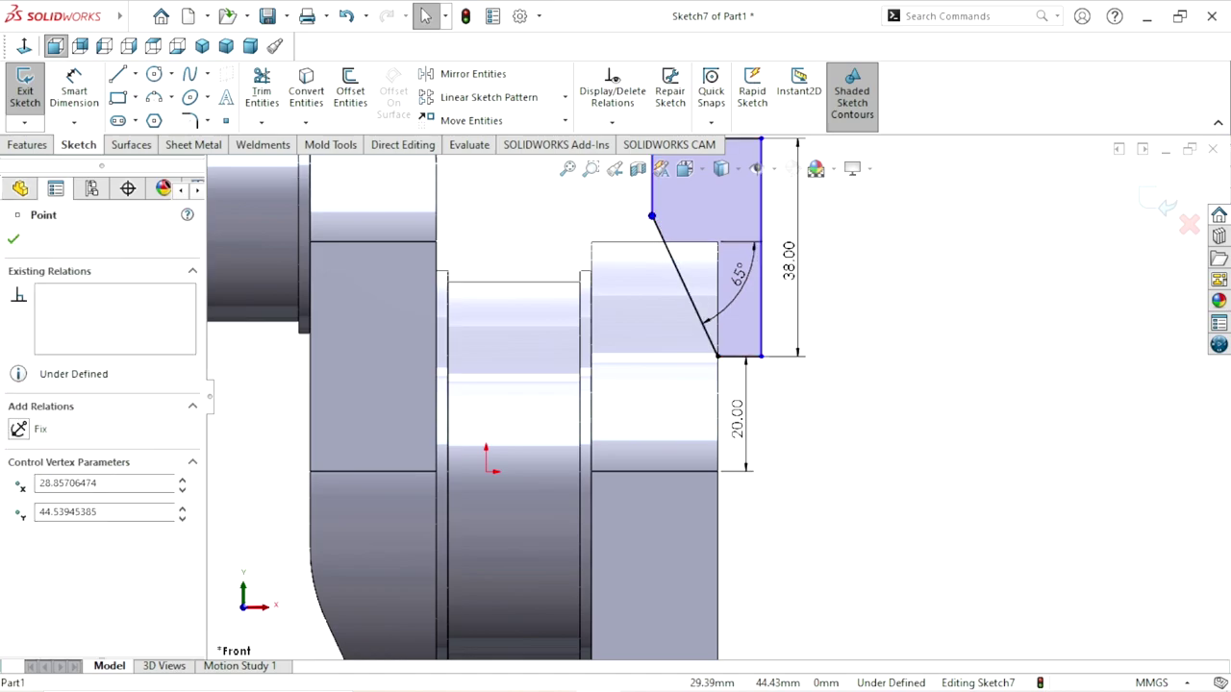
ctrl+click(652, 252)
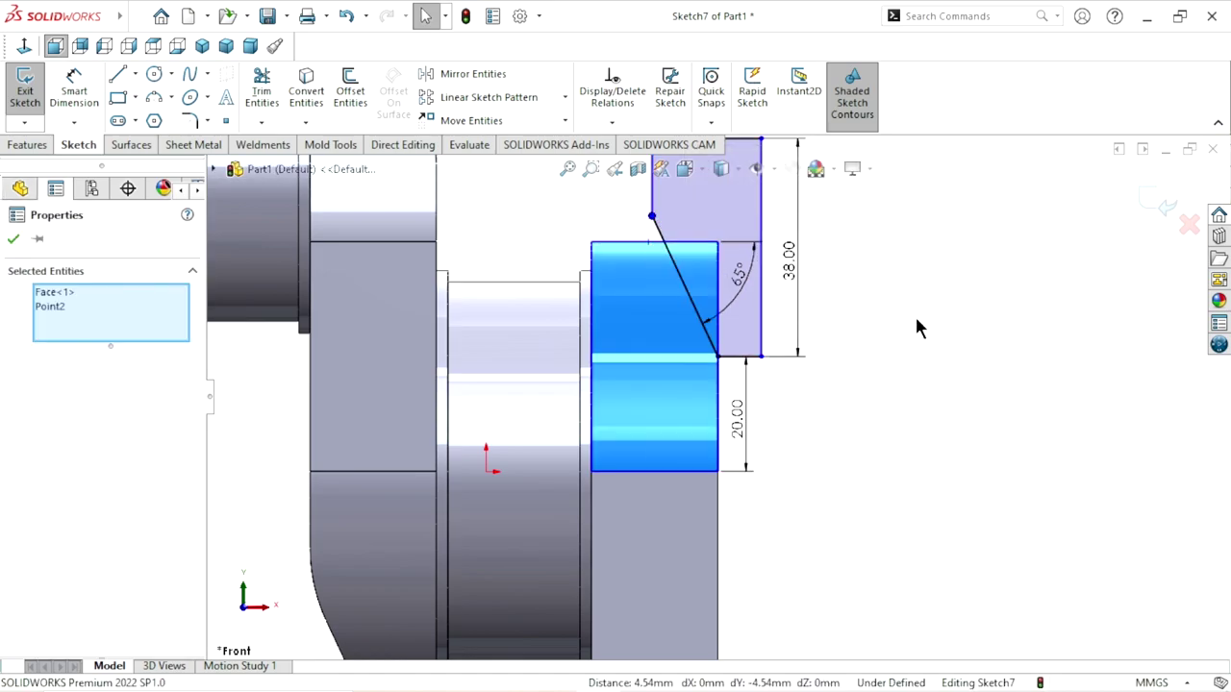
click(917, 327)
click(642, 243)
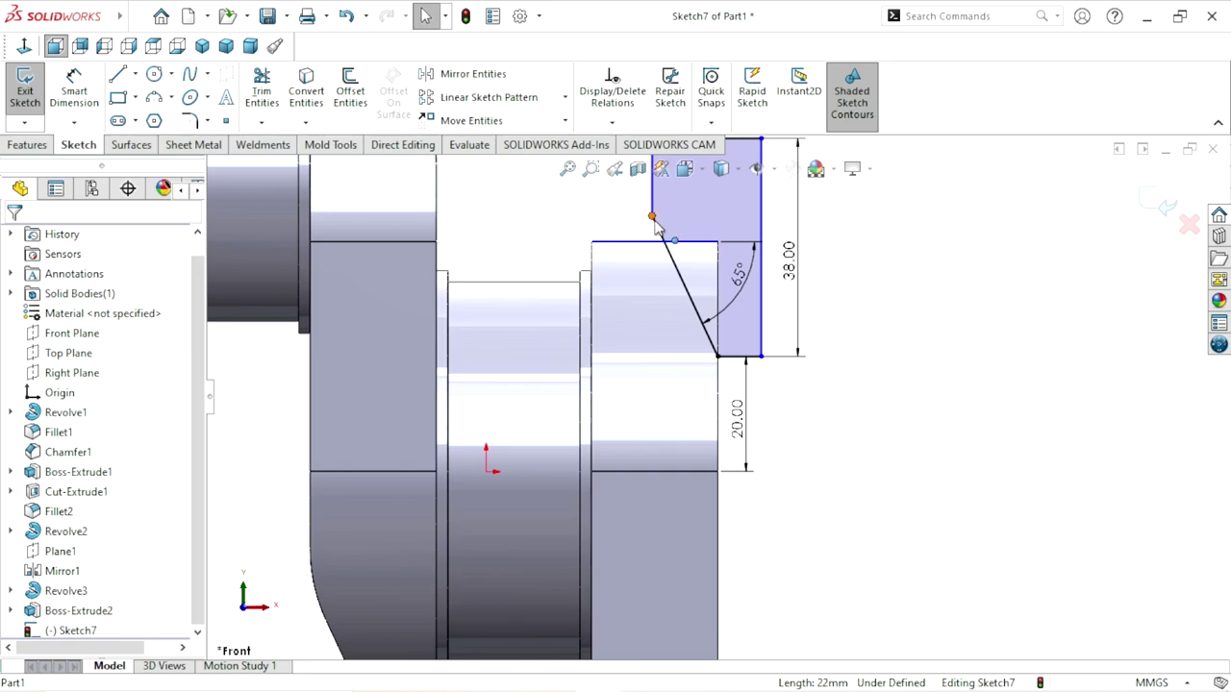
Make the slanted line's upper endpoint coincident with the web's top edge, fully defining Sketch7.
click(652, 217)
ctrl+click(673, 241)
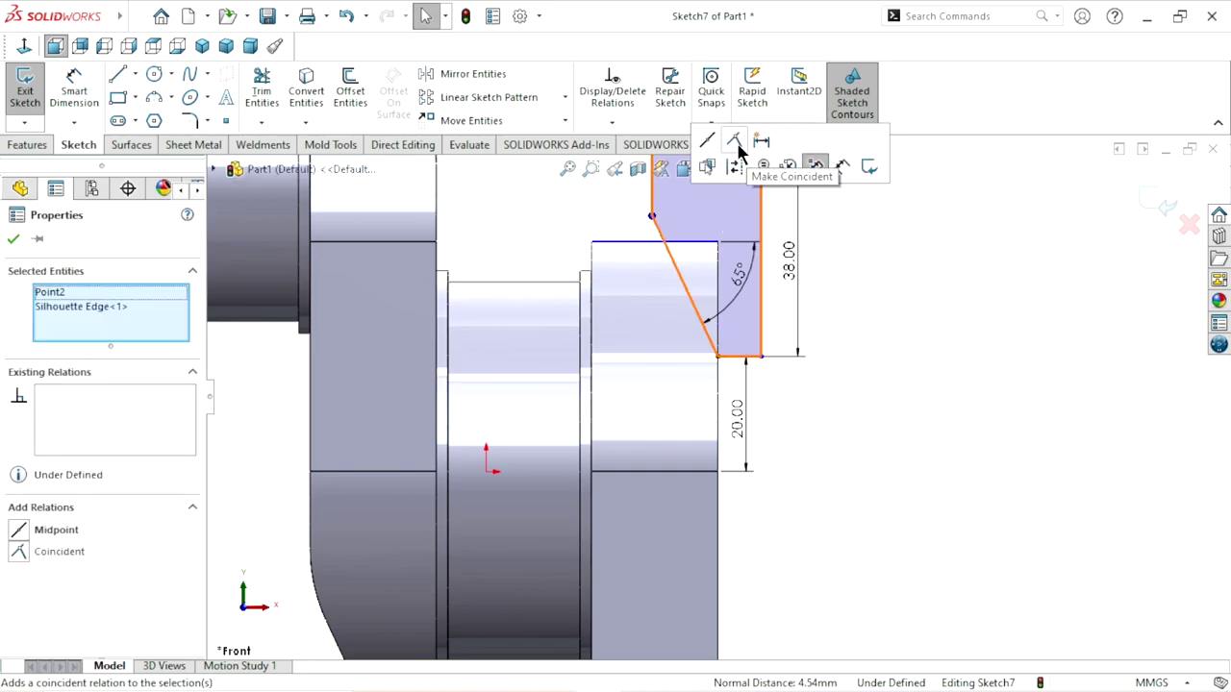
click(734, 142)
scroll(673, 404, up, 4)
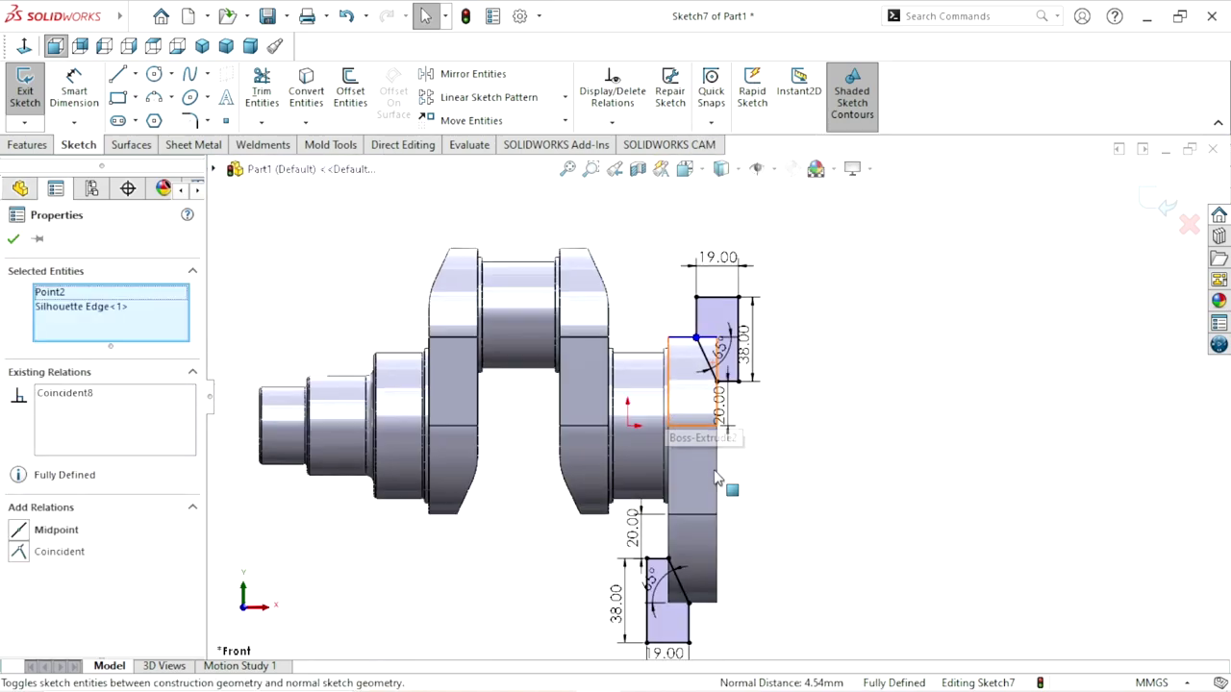
scroll(717, 478, up, 2)
scroll(720, 466, down, 1)
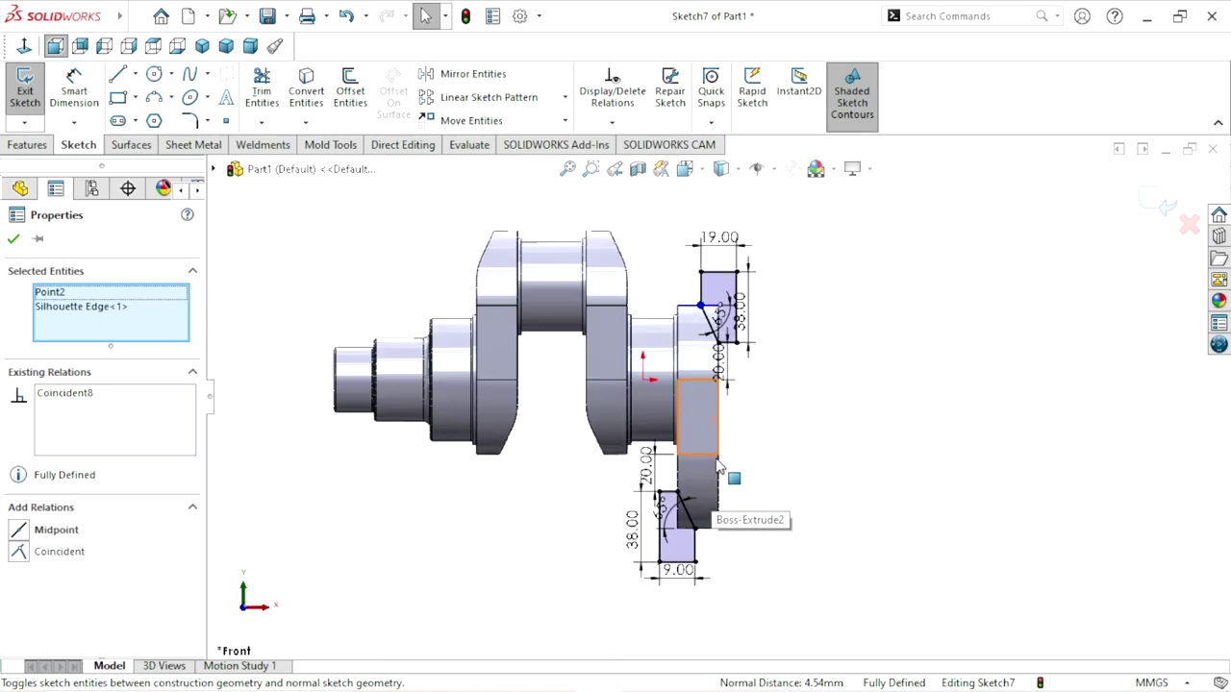
click(14, 238)
Cut Sketch7's profiles Mid Plane to a 202 mm depth, trimming the web corners.
click(14, 145)
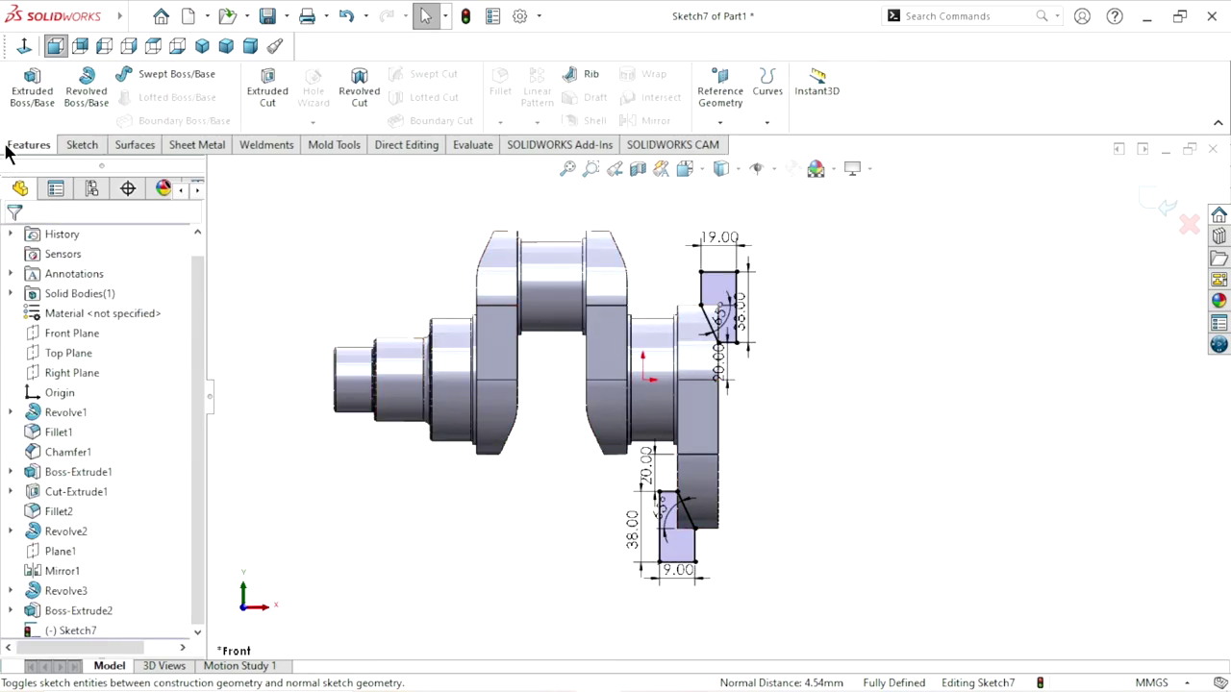
click(269, 92)
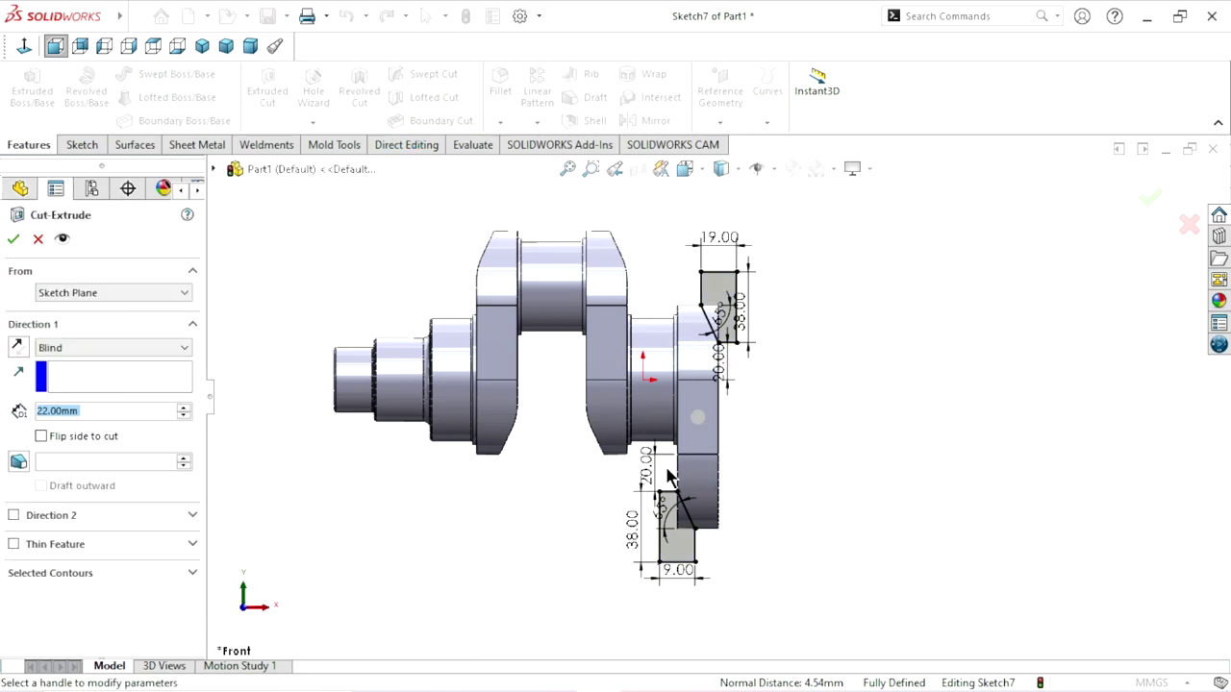
click(74, 349)
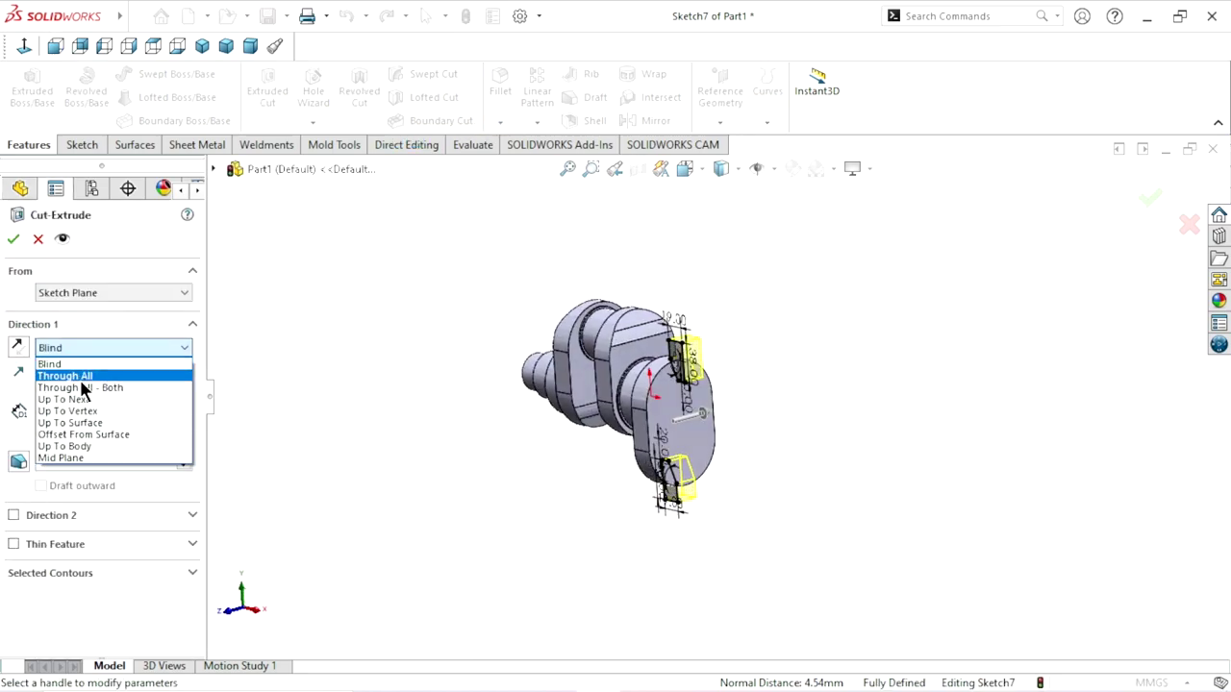
click(84, 457)
scroll(731, 471, down, 3)
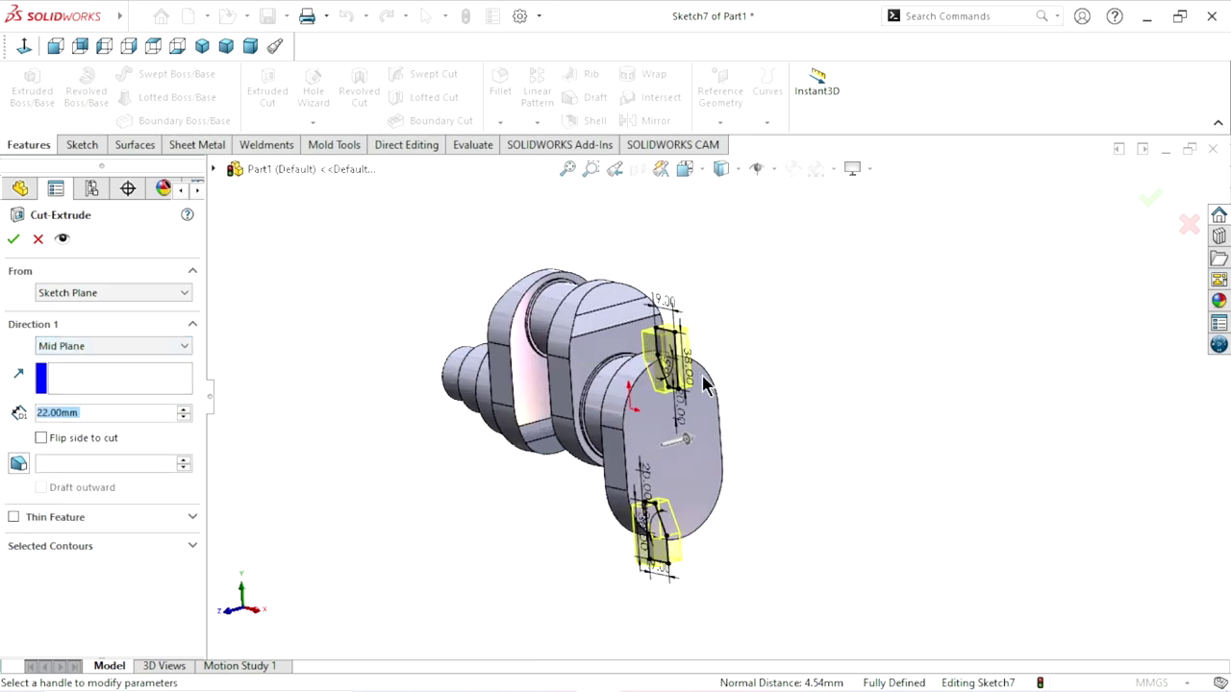
scroll(660, 519, down, 3)
click(676, 483)
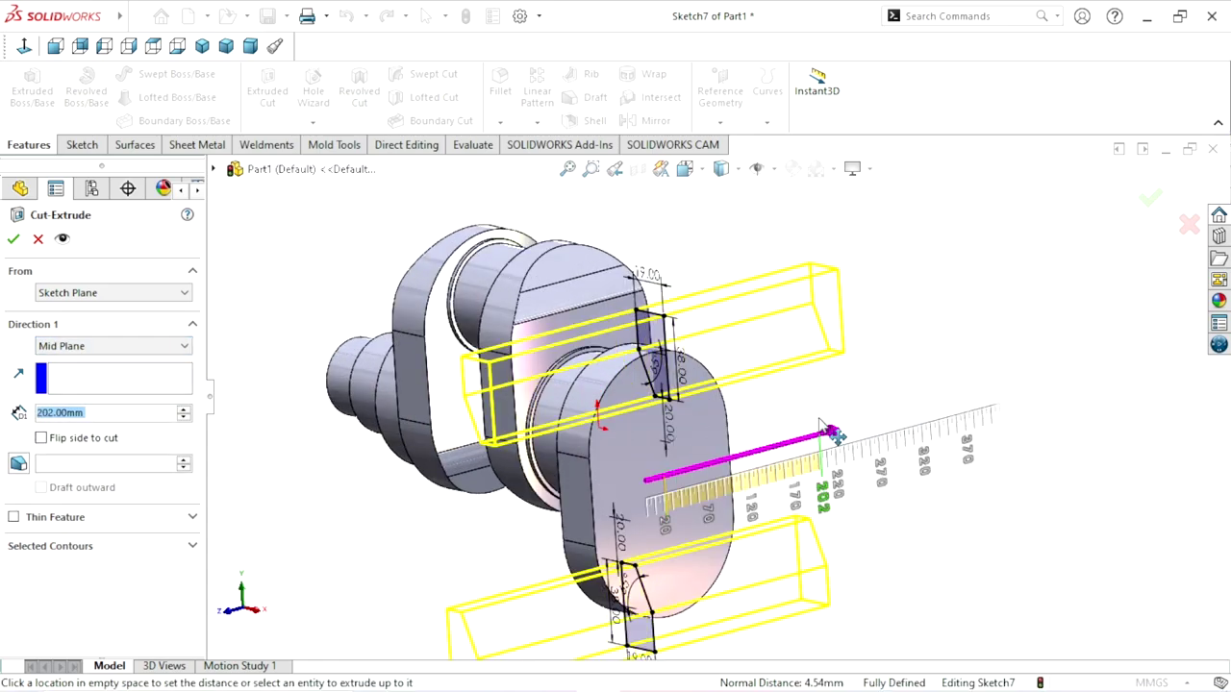
click(394, 425)
click(13, 240)
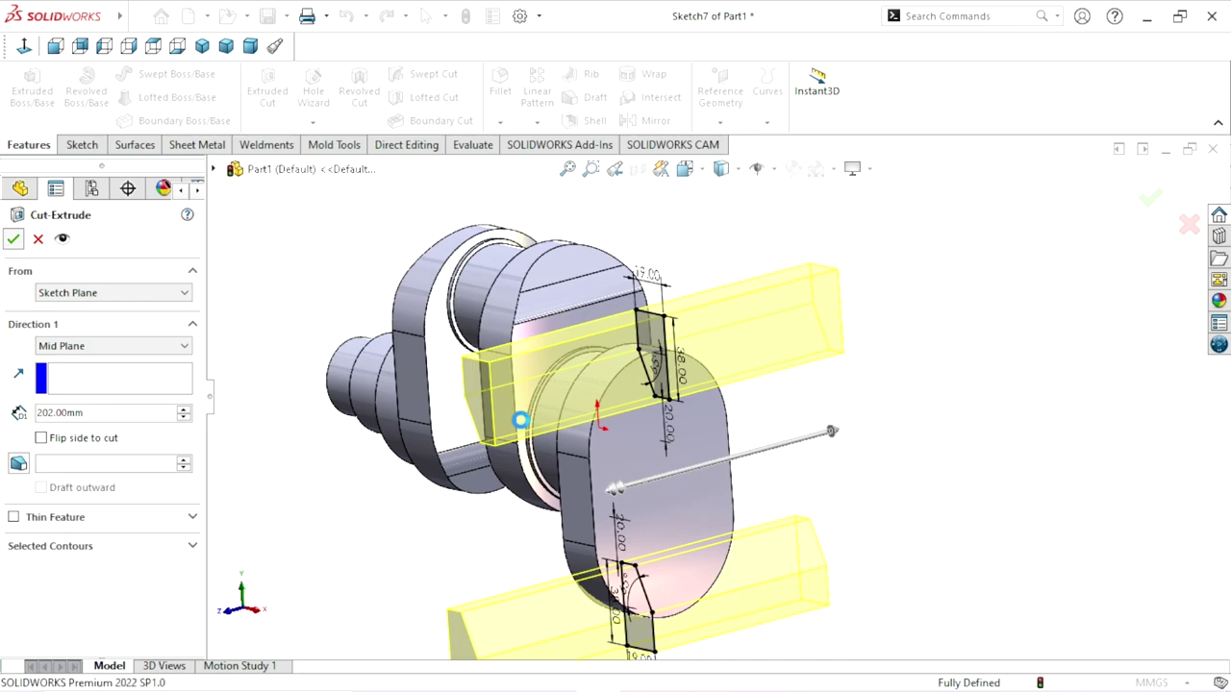
mouse_move(593, 531)
middle_down()
mouse_move(737, 497)
mouse_move(766, 440)
mouse_move(675, 459)
mouse_move(740, 485)
middle_up()
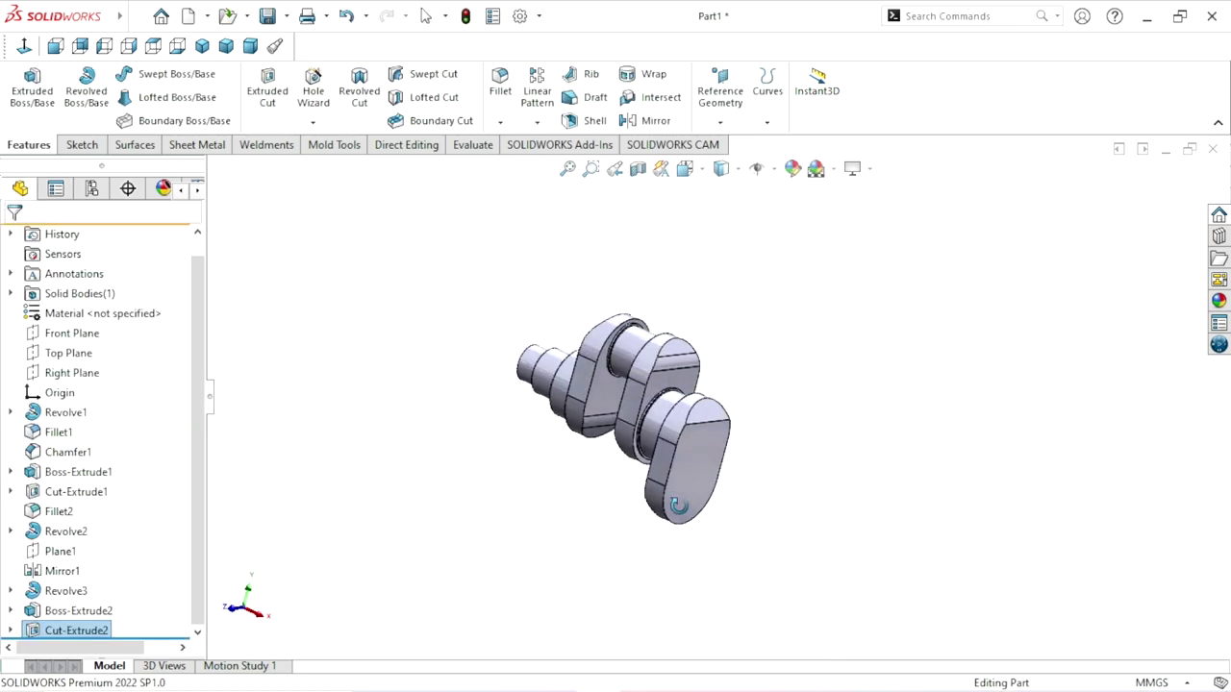
Fillet the outer web's top and bottom edges with a 30 mm radius.
scroll(745, 493, down, 3)
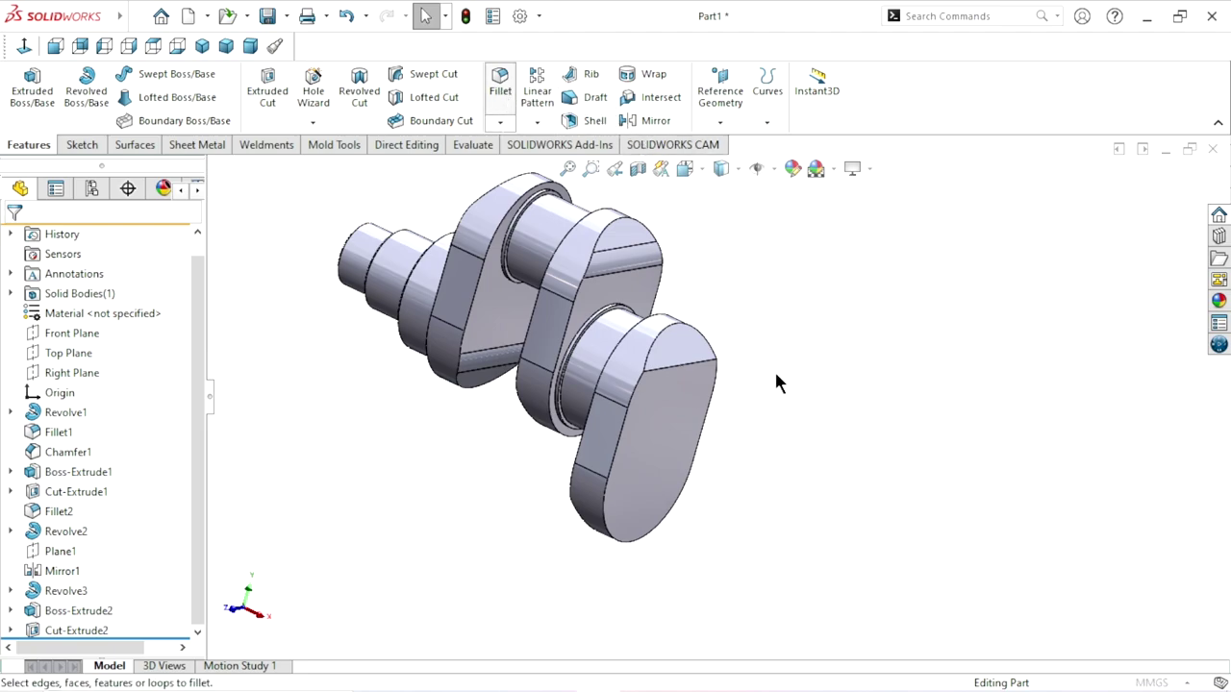
click(671, 374)
middle_drag(481, 502, 579, 481)
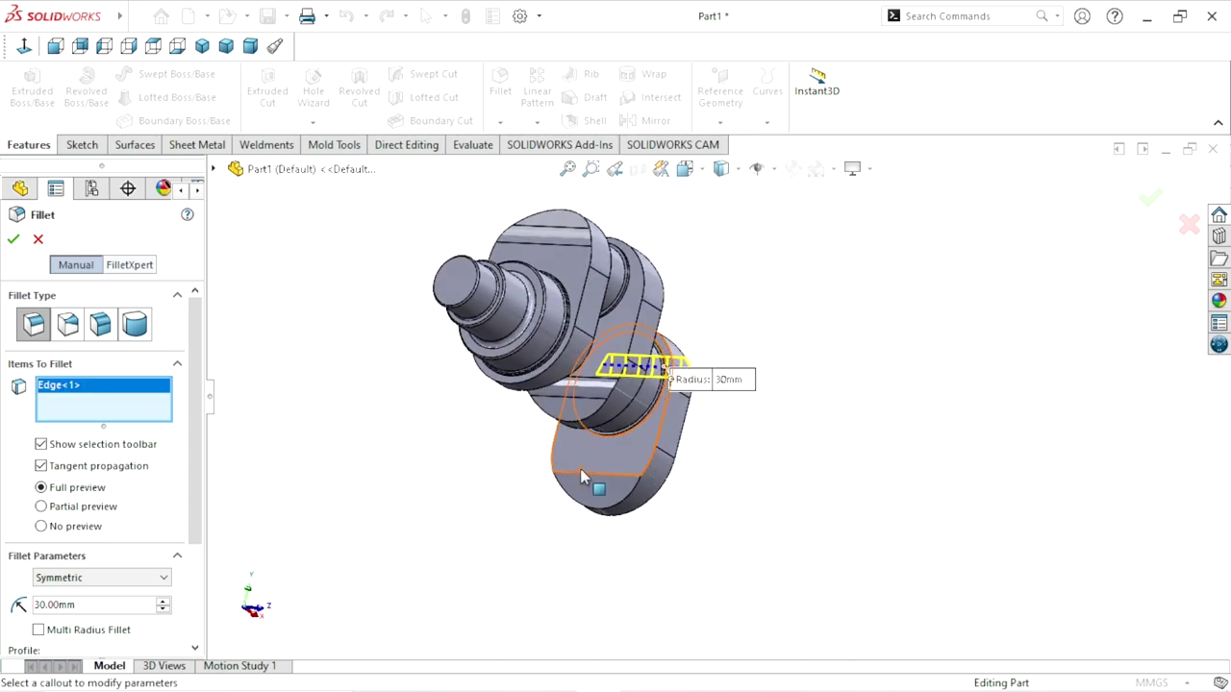
click(580, 474)
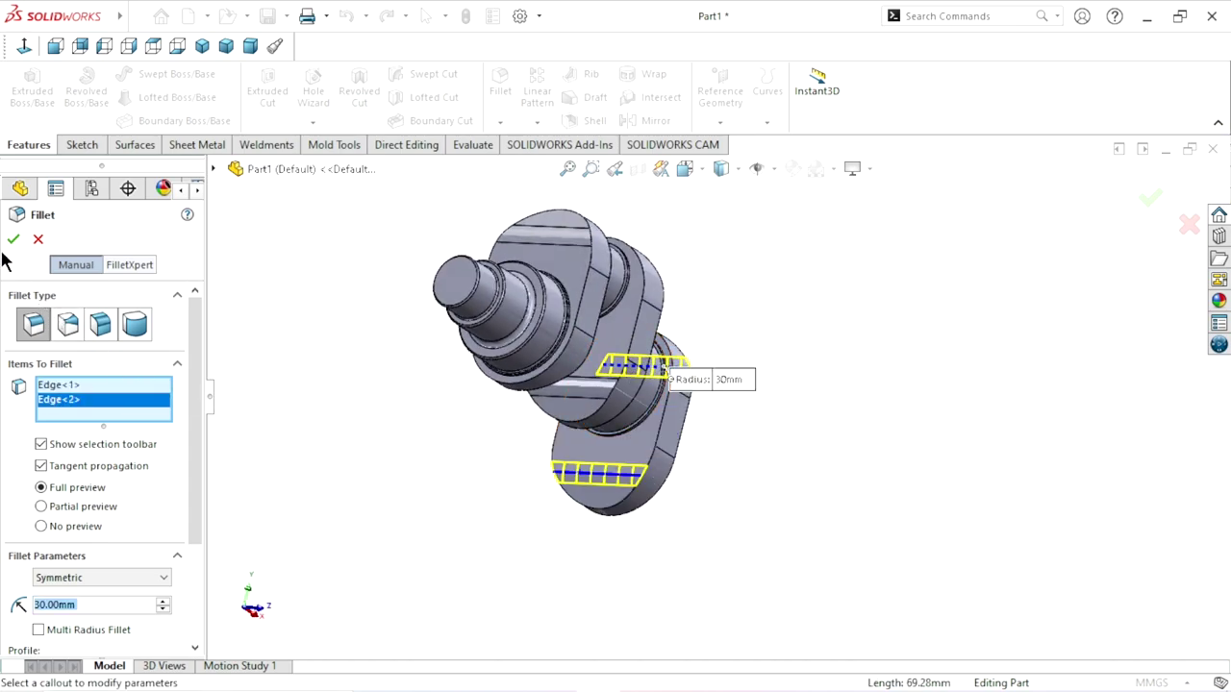
key(Return)
mouse_move(841, 476)
middle_down()
mouse_move(717, 481)
mouse_move(742, 433)
mouse_move(712, 439)
mouse_move(733, 409)
middle_up()
scroll(755, 373, down, 3)
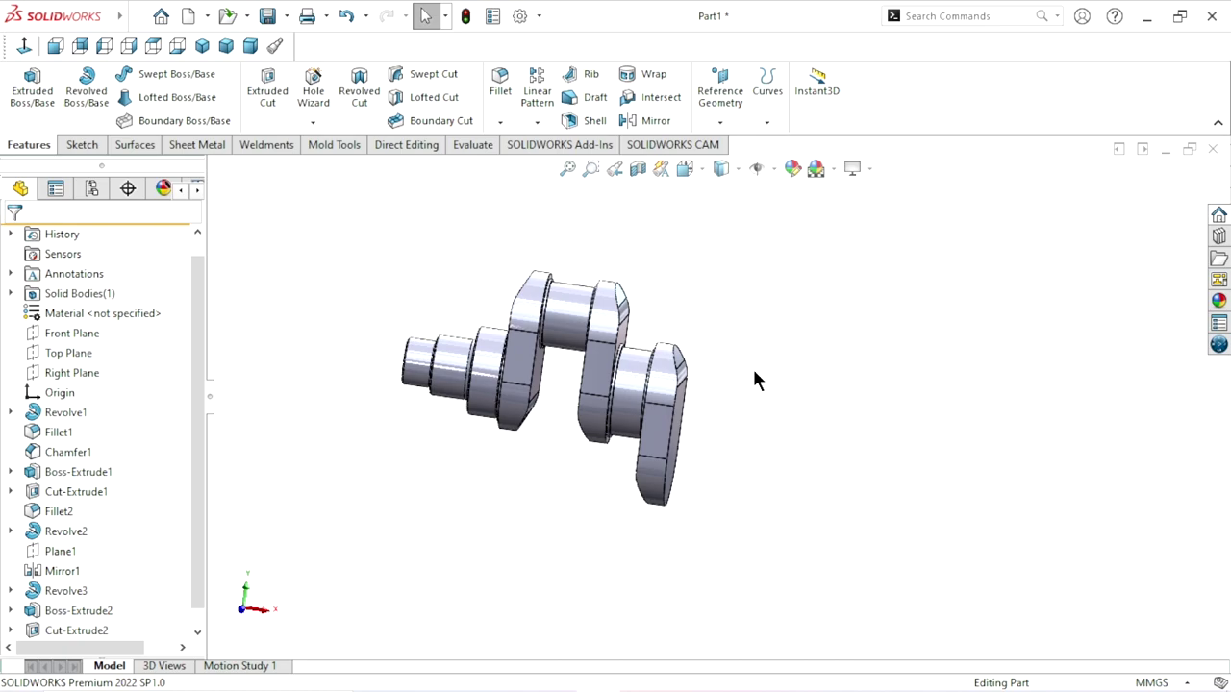
Start a new sketch on the Front Plane.
scroll(789, 530, up, 1)
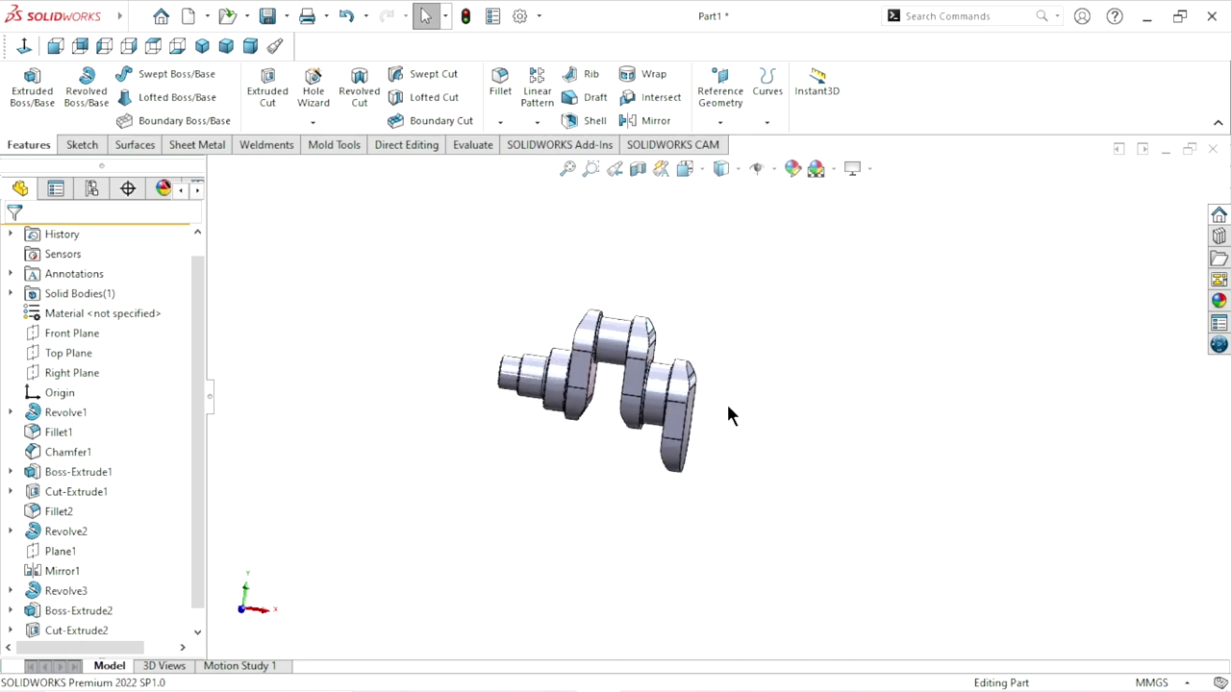
scroll(731, 423, down, 3)
click(58, 333)
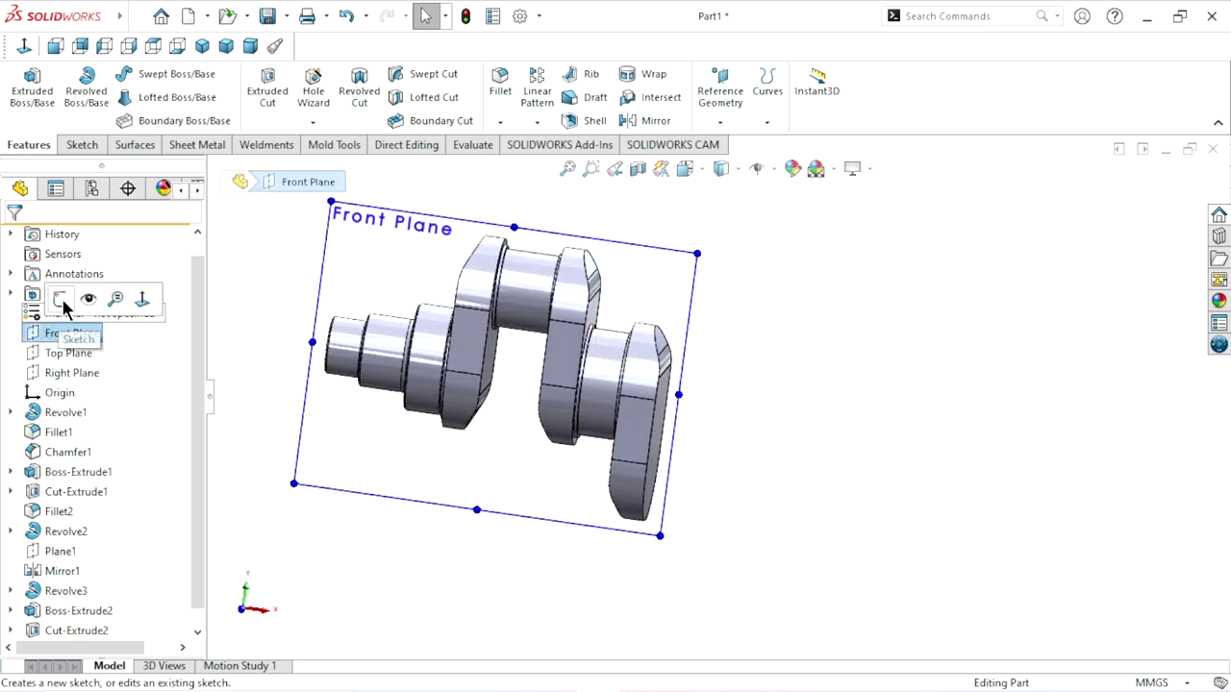
click(60, 305)
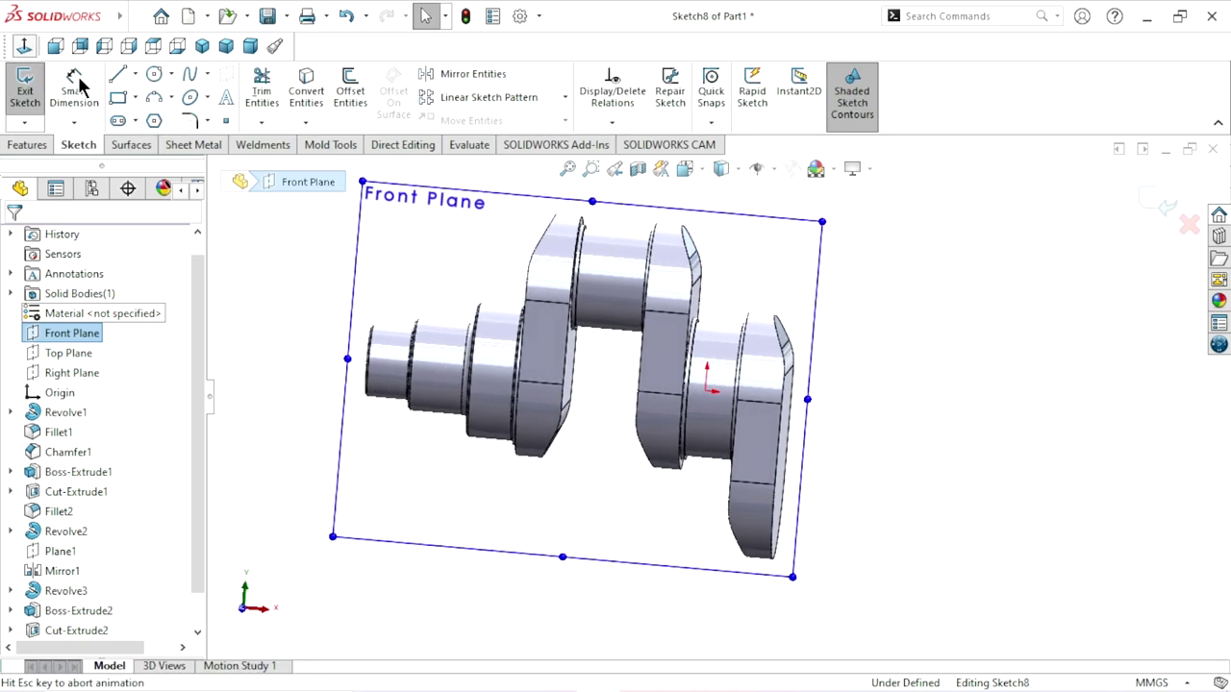
Draw a horizontal centerline rightward from the outer web's face.
click(135, 74)
click(135, 116)
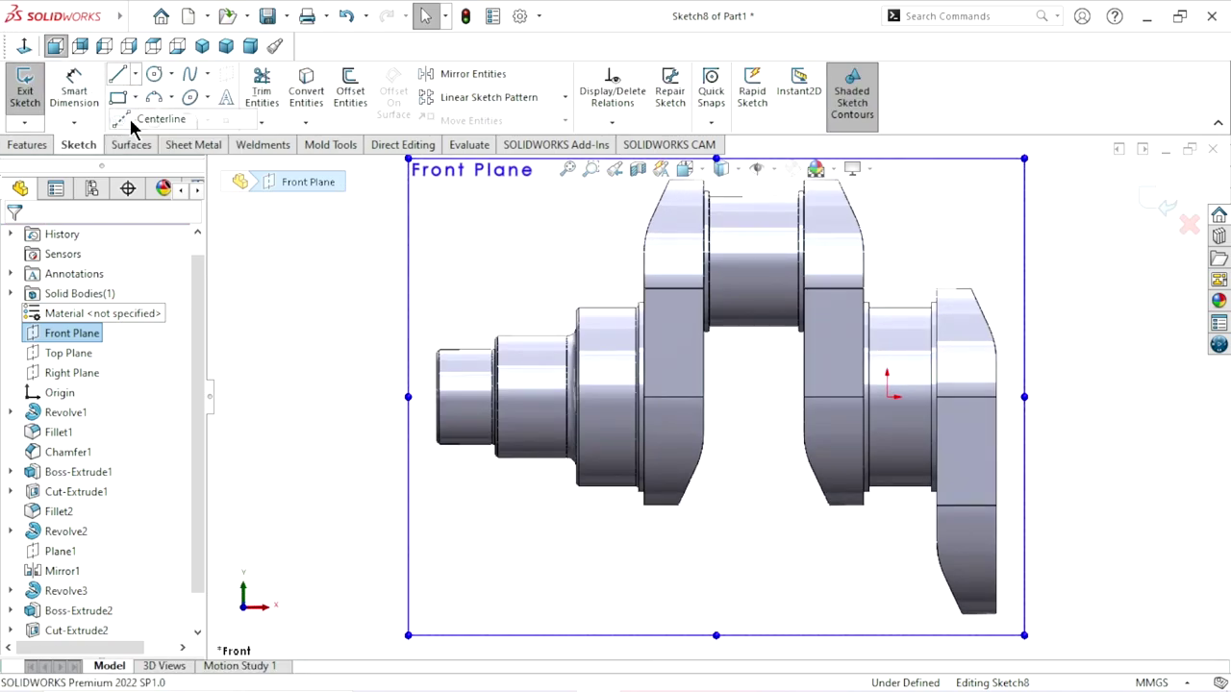
scroll(802, 445, up, 3)
scroll(884, 447, down, 1)
scroll(885, 447, down, 2)
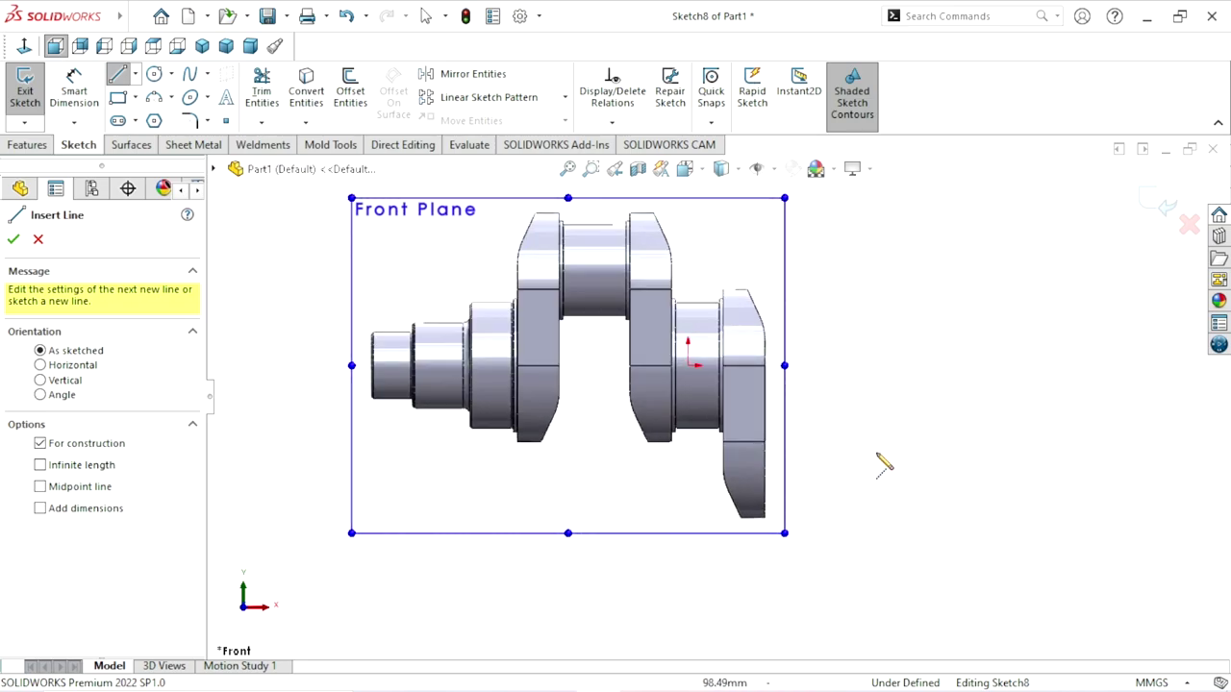
scroll(885, 462, down, 2)
scroll(818, 484, up, 1)
scroll(866, 468, down, 2)
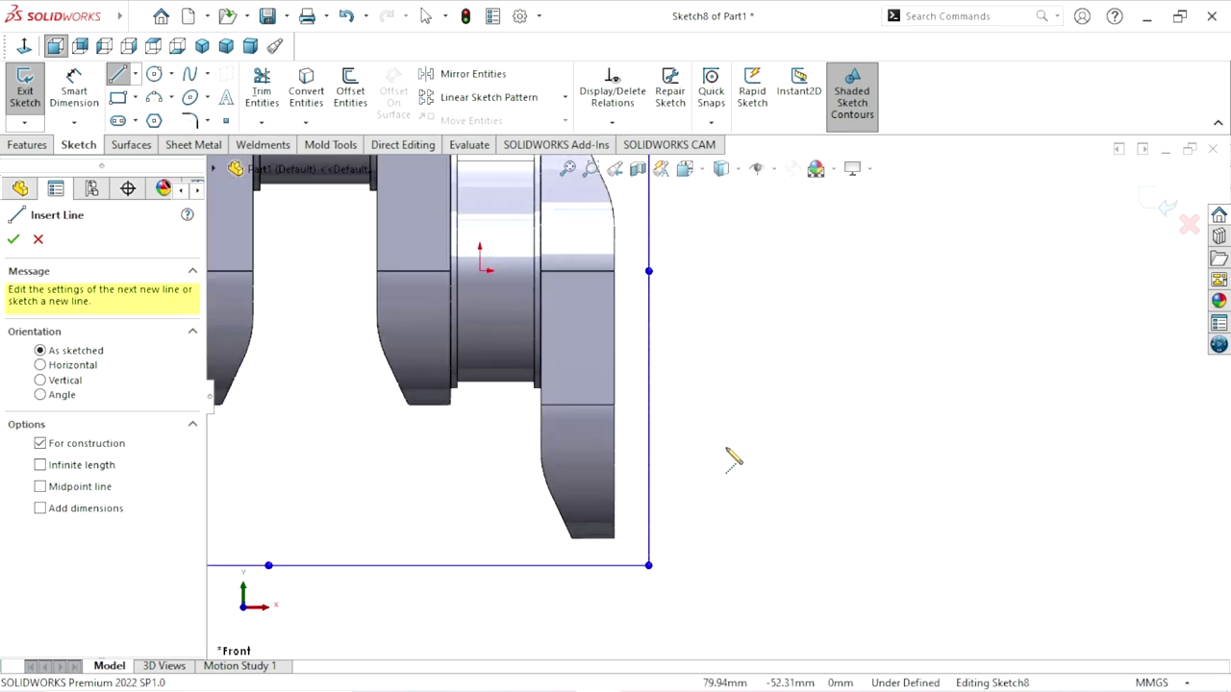
click(613, 471)
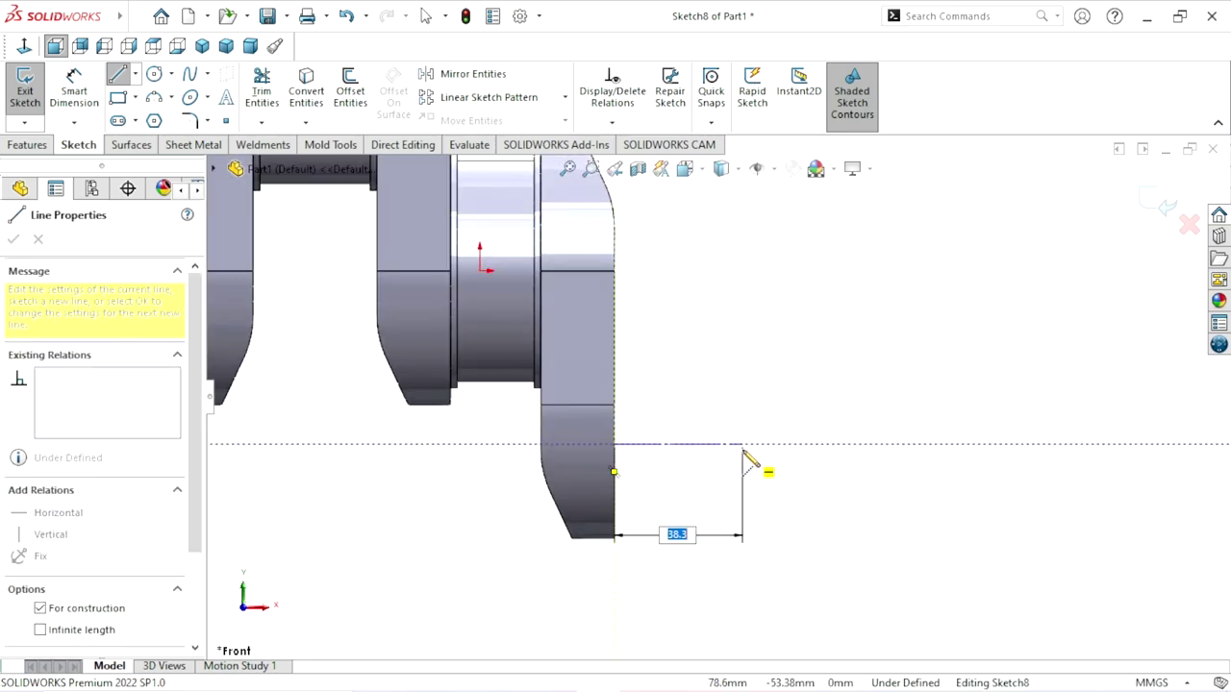
click(753, 443)
right_click(820, 394)
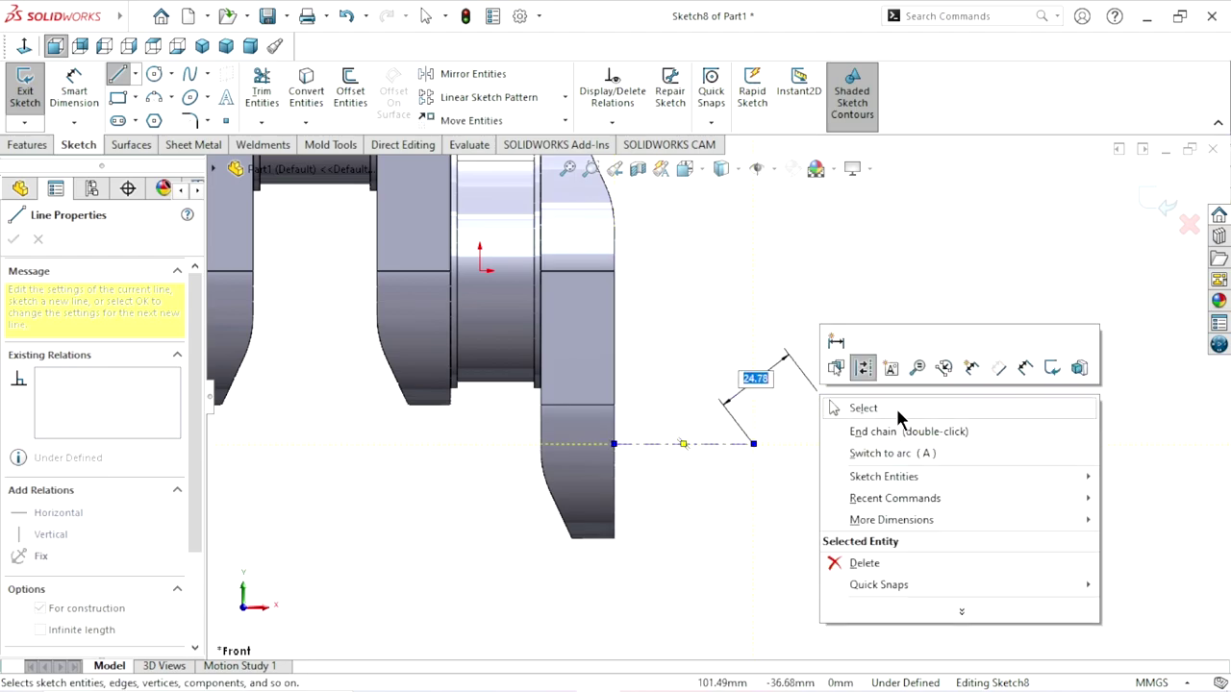
click(862, 408)
scroll(740, 531, up, 1)
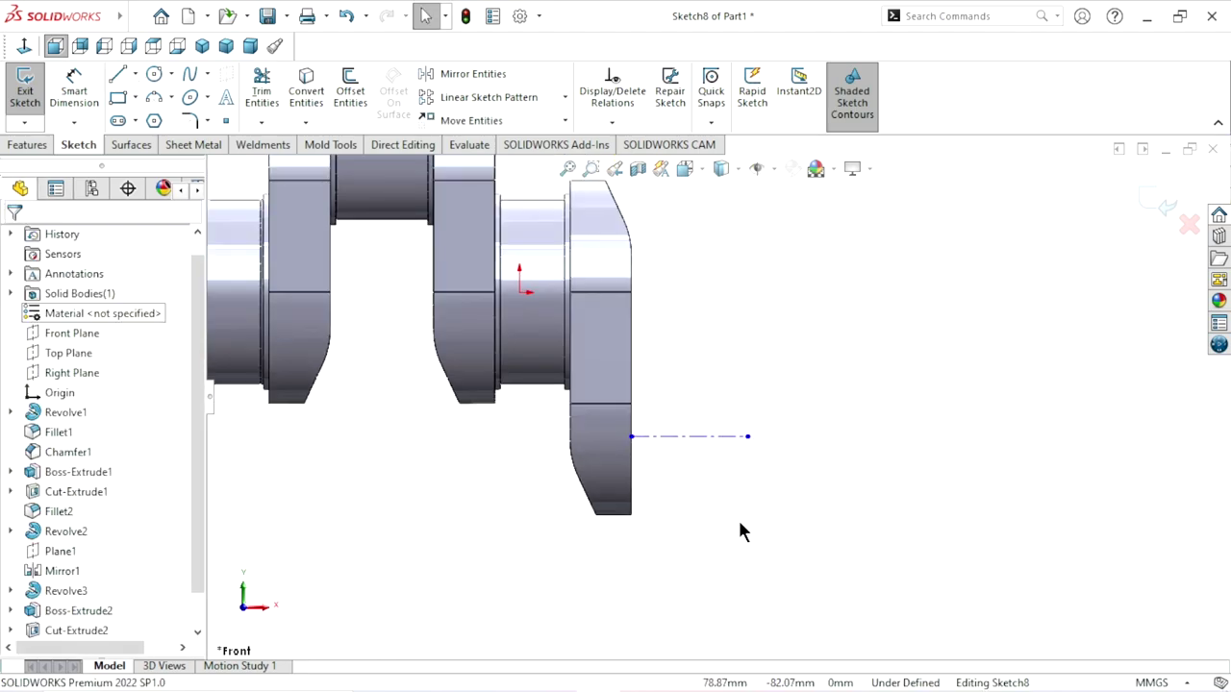
scroll(722, 433, down, 2)
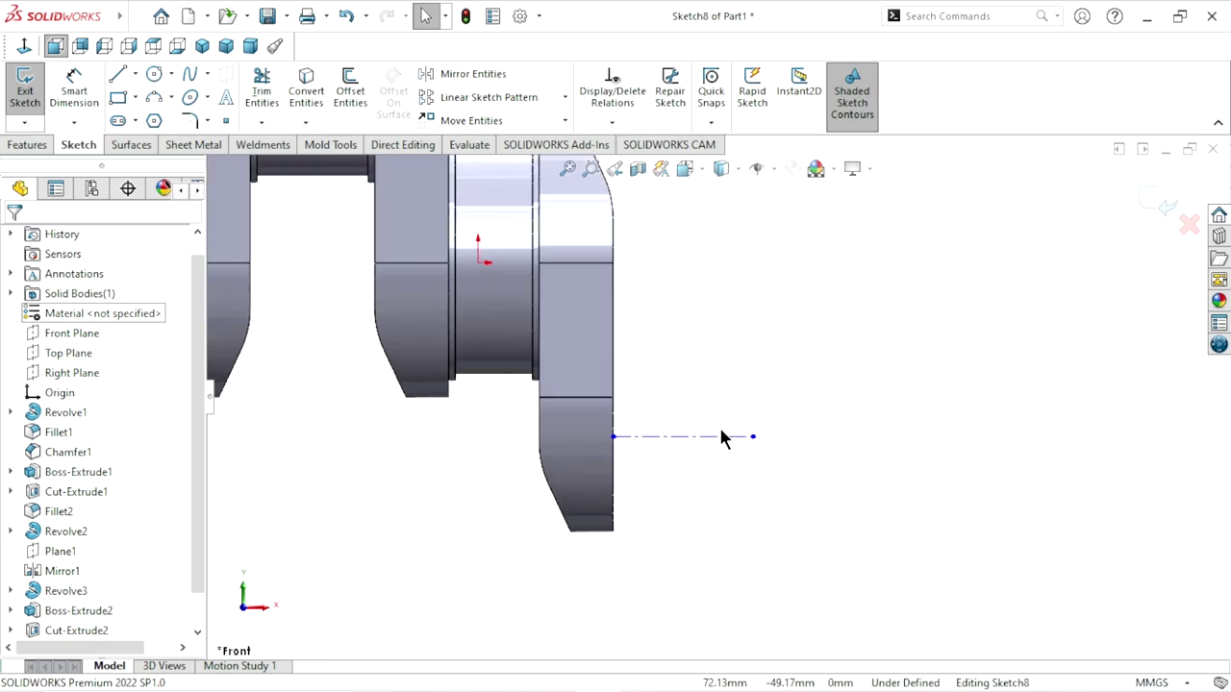
Dimension the centerline to 37 mm long.
click(82, 92)
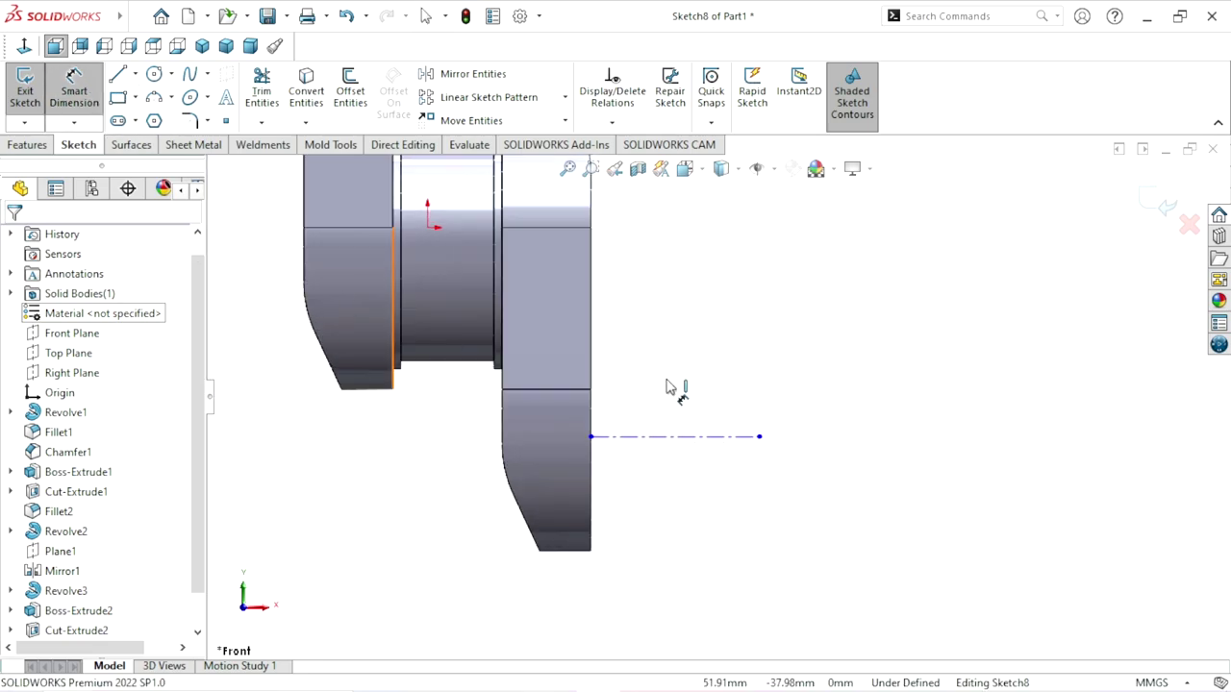
click(668, 439)
click(675, 296)
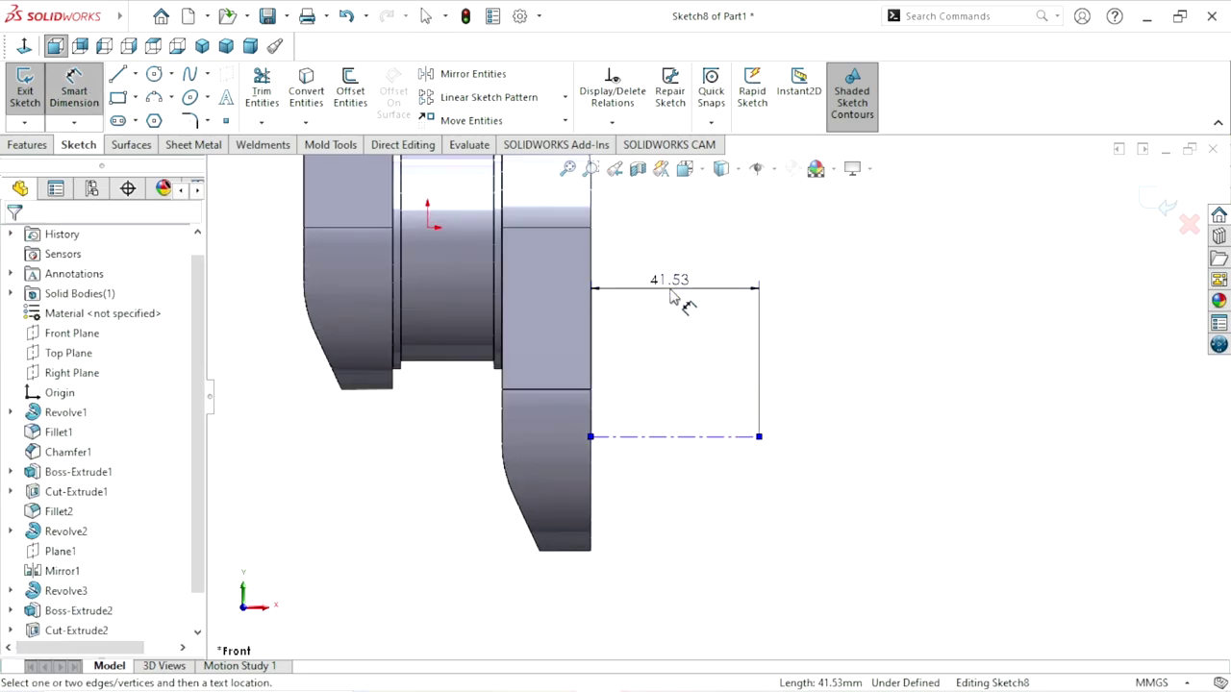
text(37)
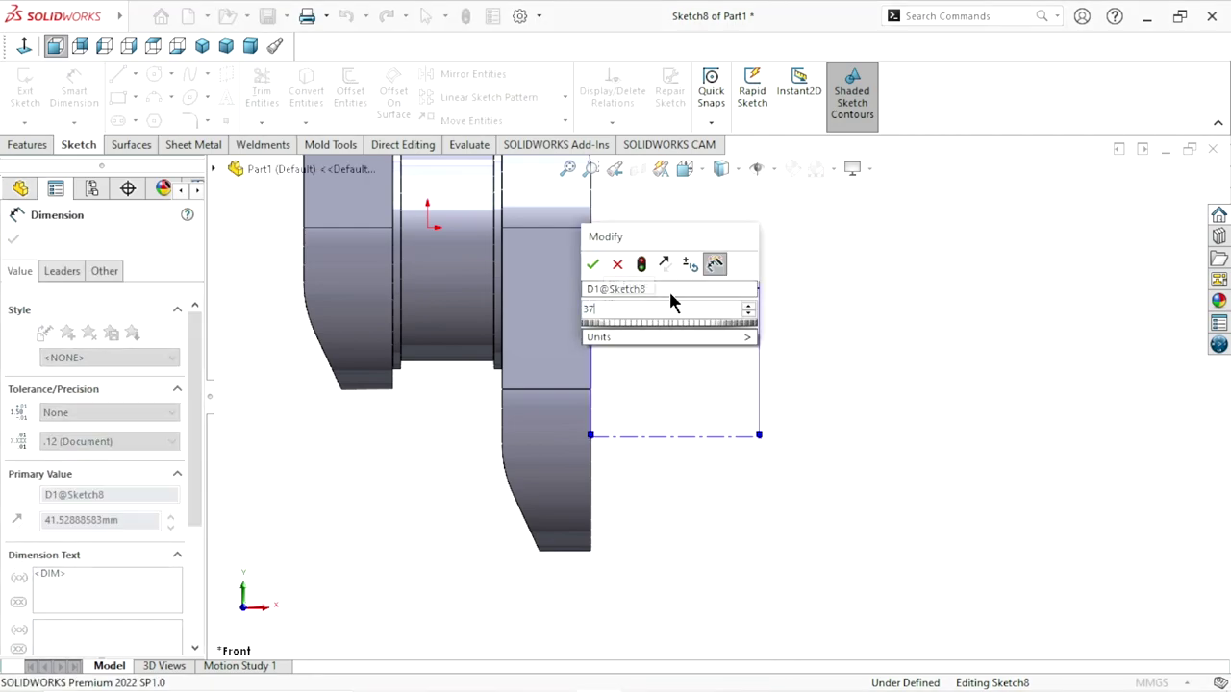
click(592, 265)
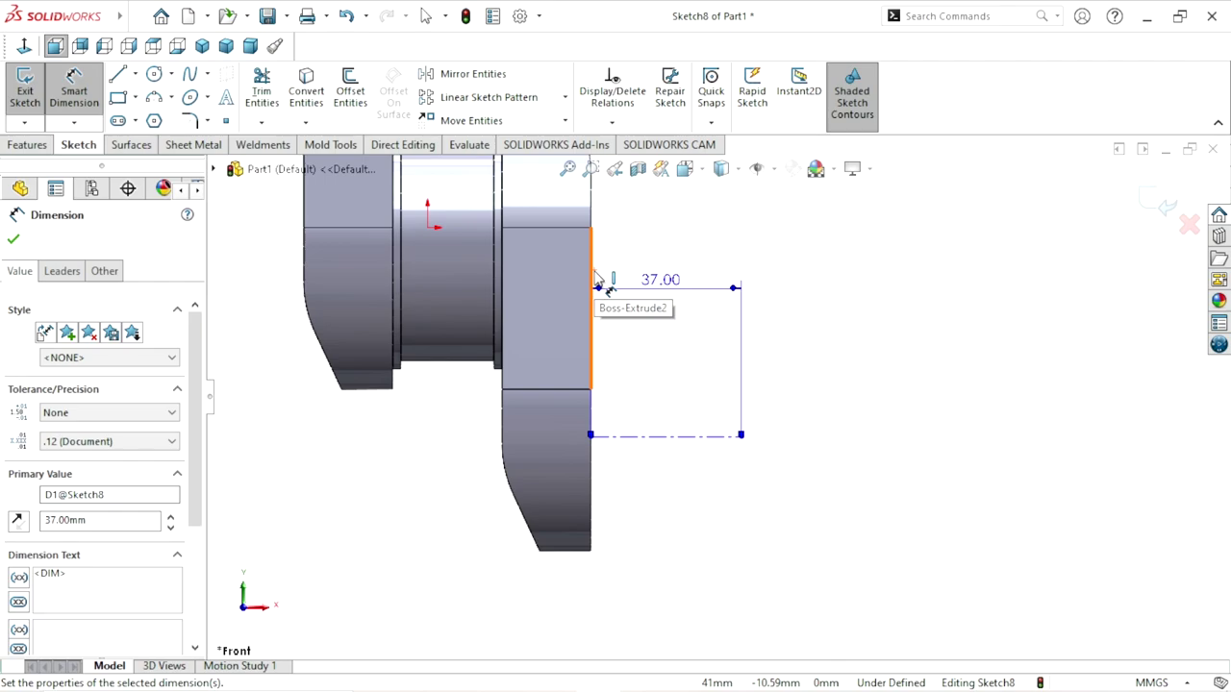
scroll(830, 376, up, 1)
scroll(830, 376, up, 2)
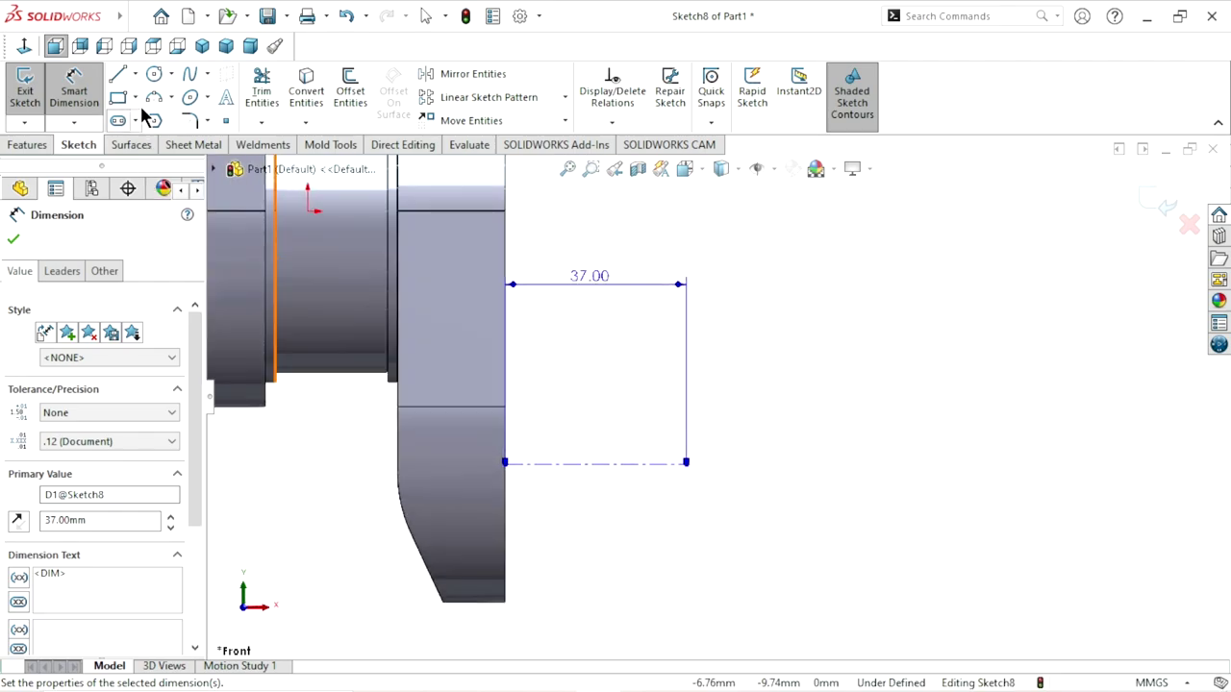
Draw the stepped profile from the web face, ending with a right vertical down to the centreline.
click(128, 77)
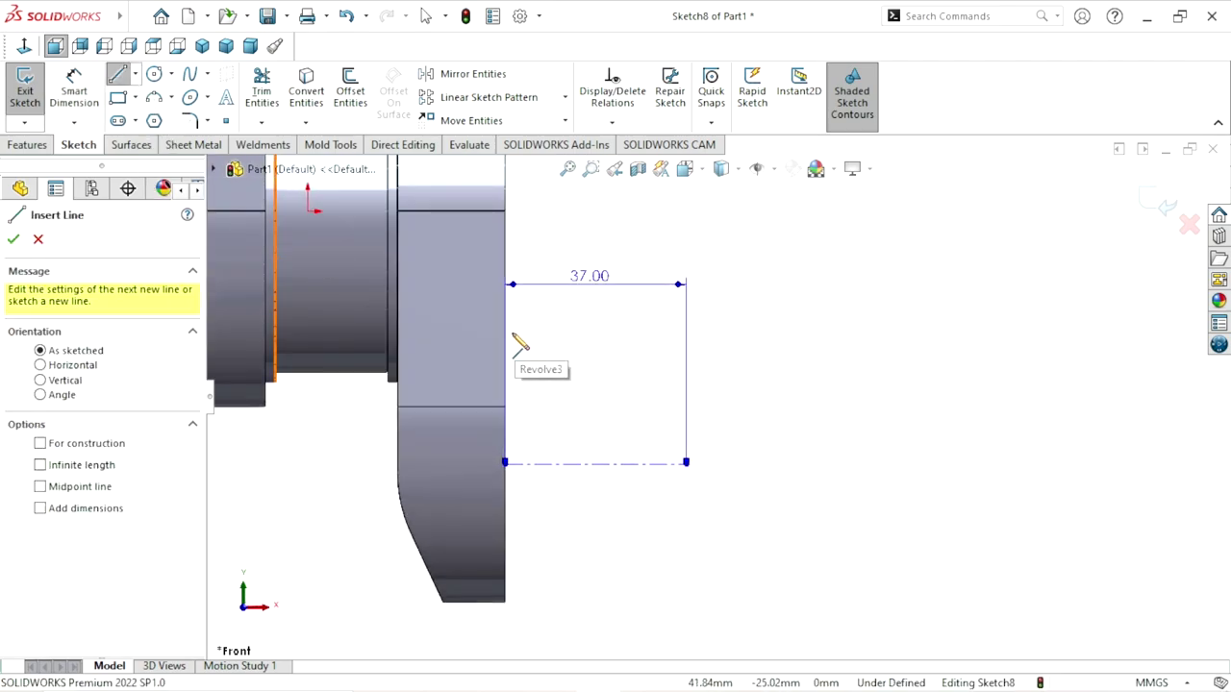
click(505, 324)
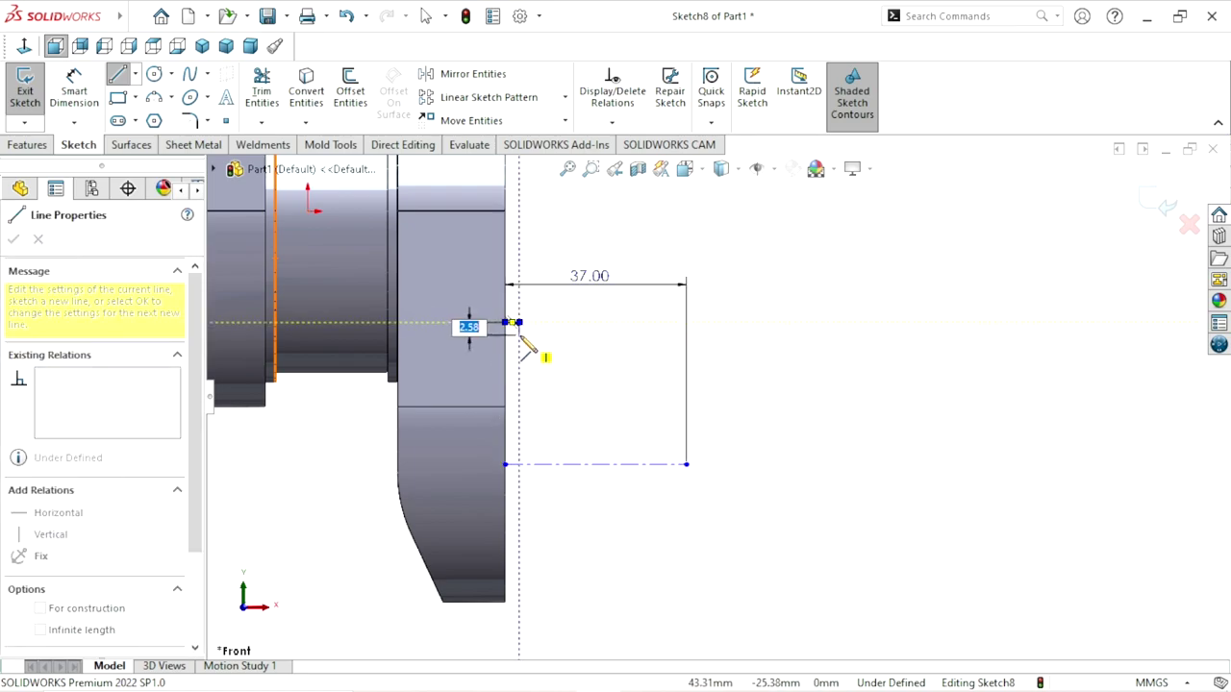
click(519, 327)
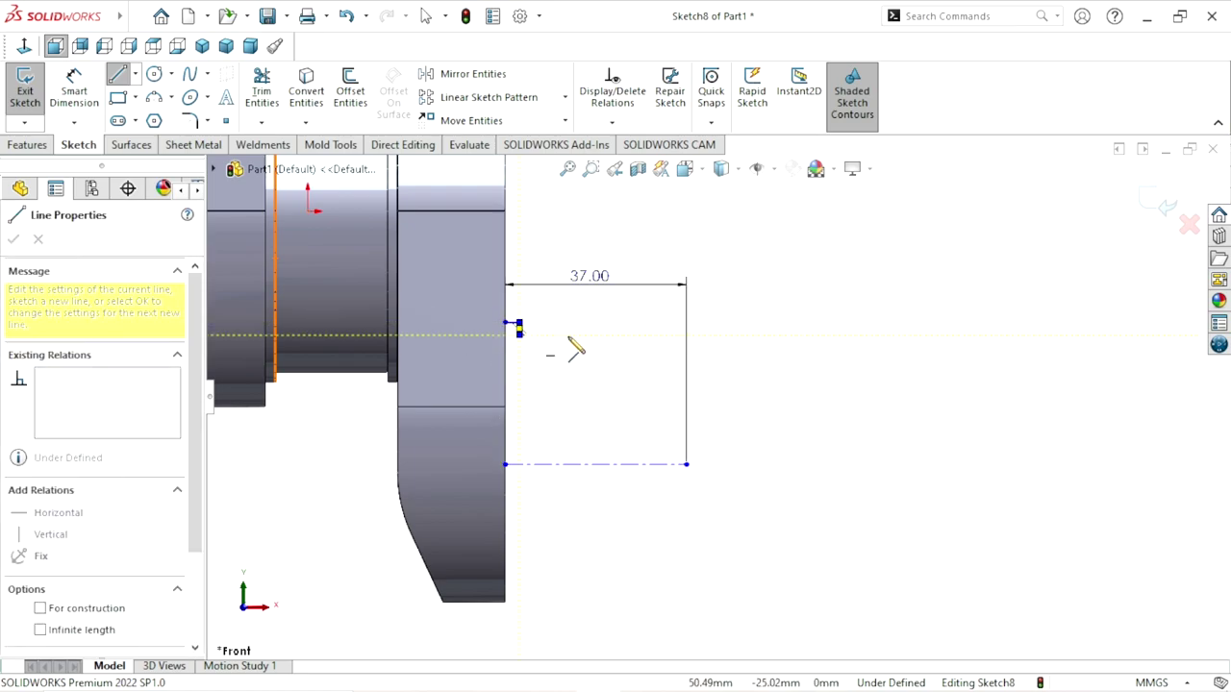
click(670, 336)
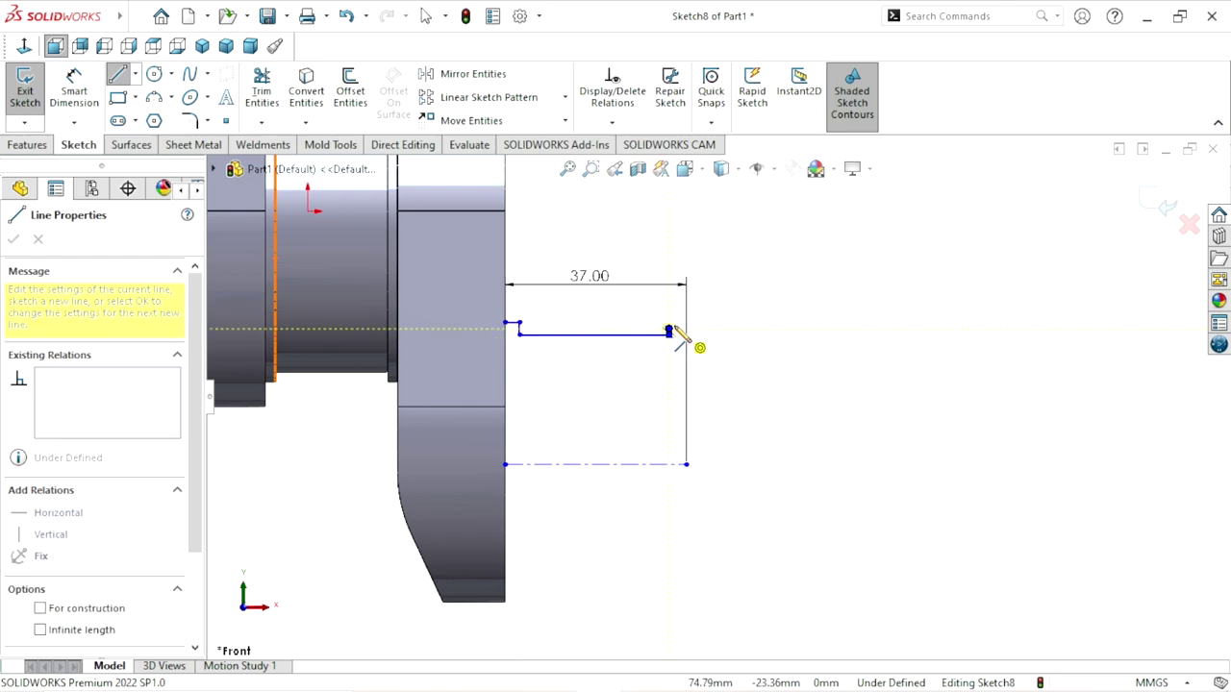
click(685, 329)
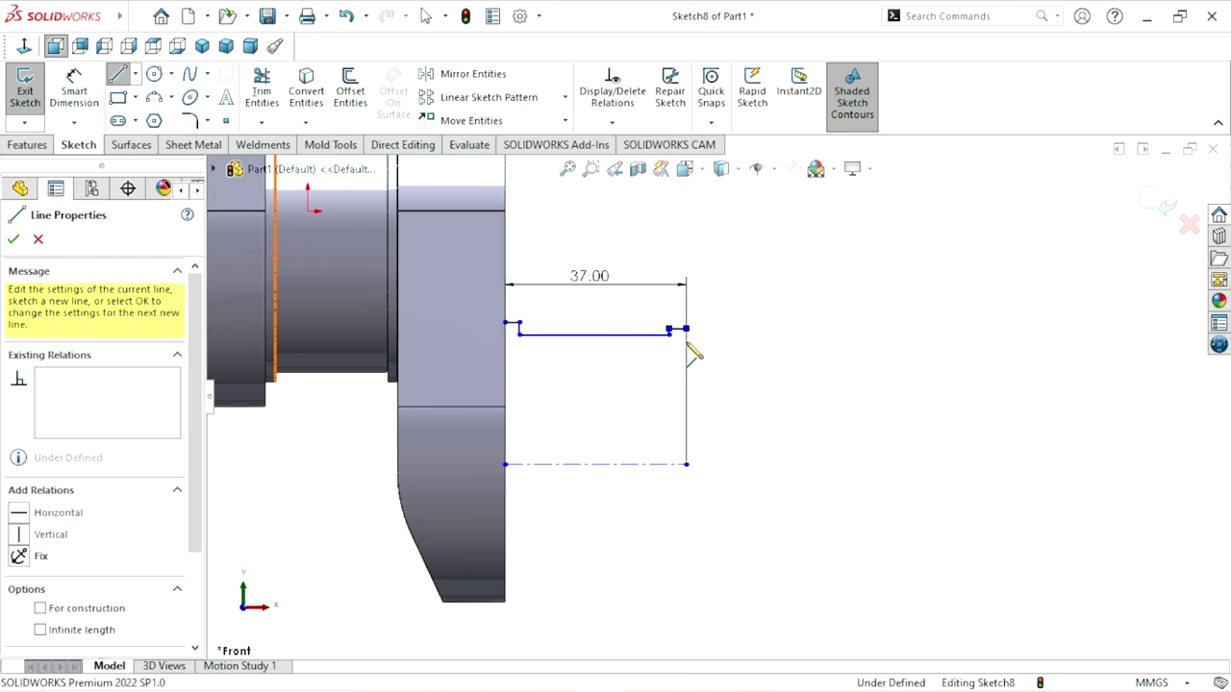
click(685, 465)
right_click(728, 438)
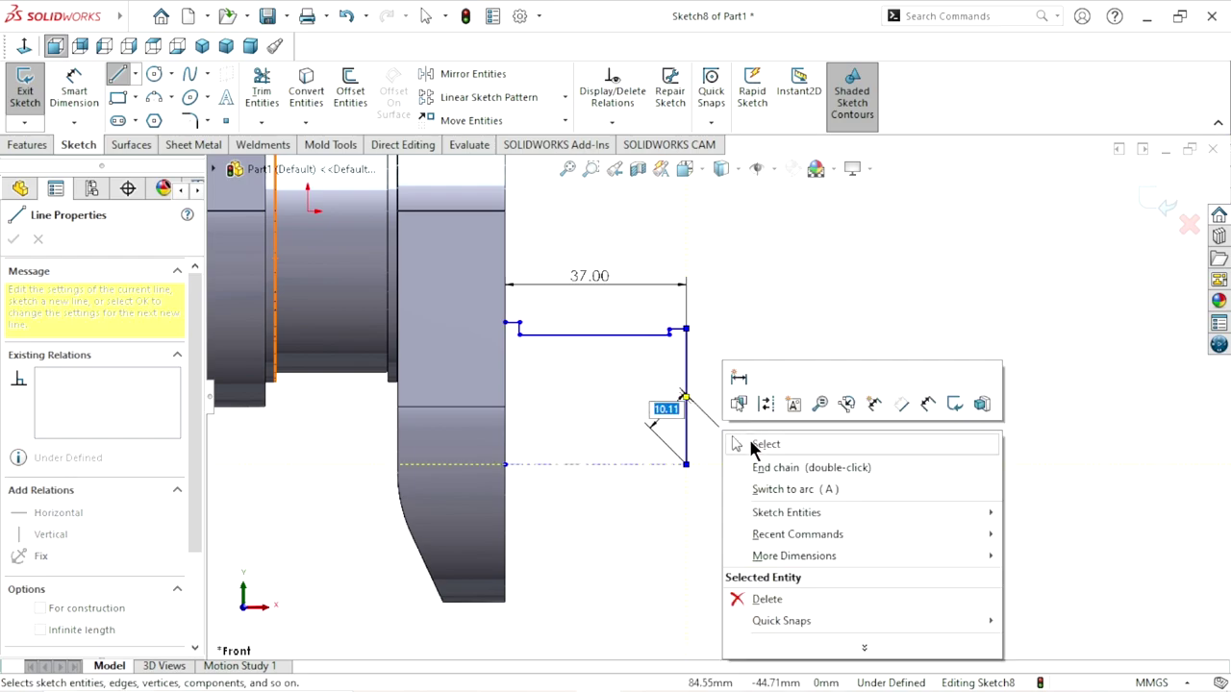
click(753, 445)
Draw the left end line from the profile's start down to the centreline.
click(116, 75)
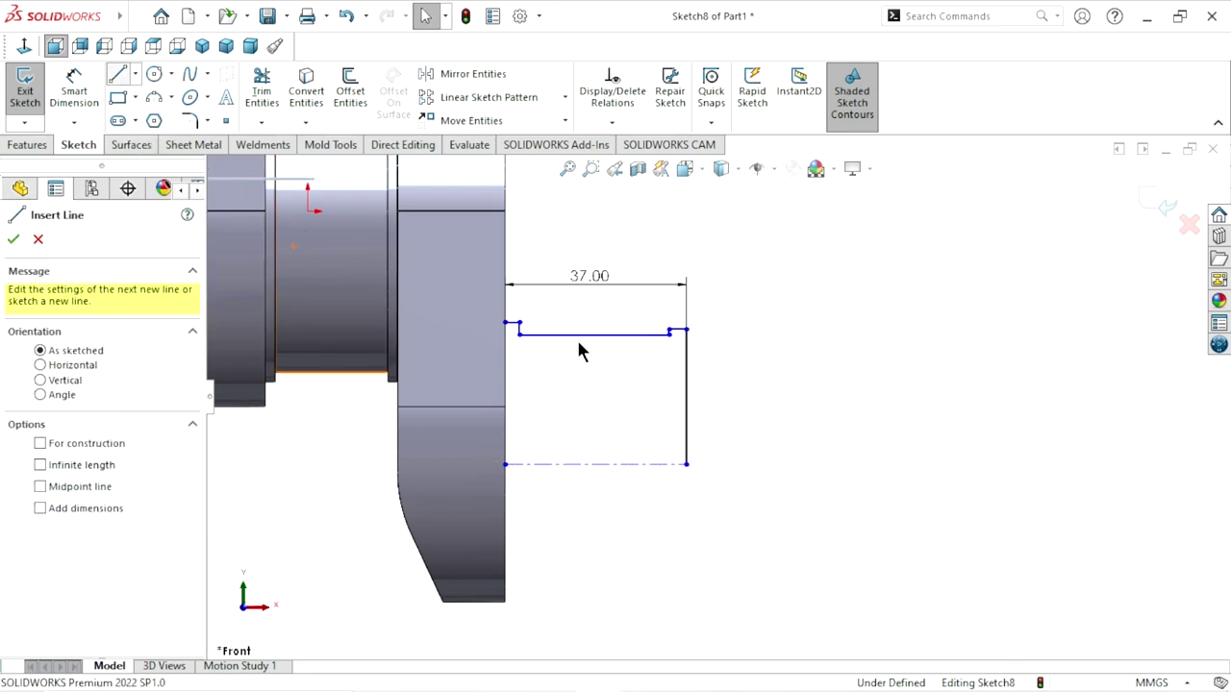
click(505, 323)
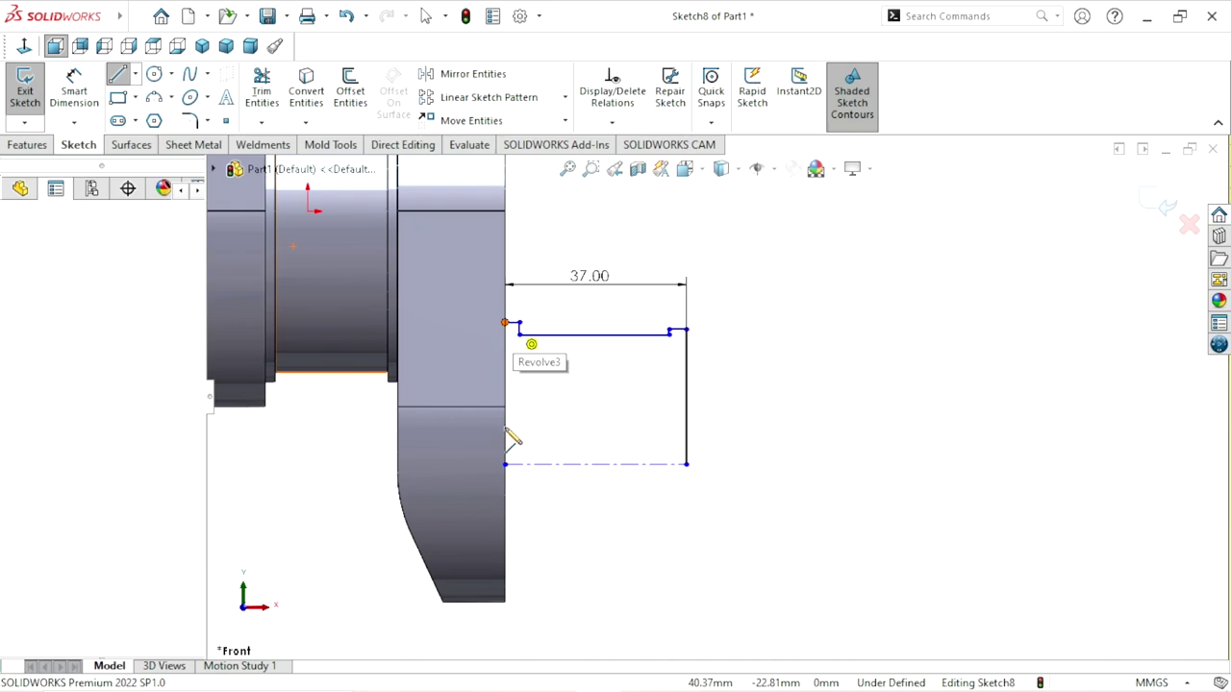
click(504, 465)
right_click(542, 439)
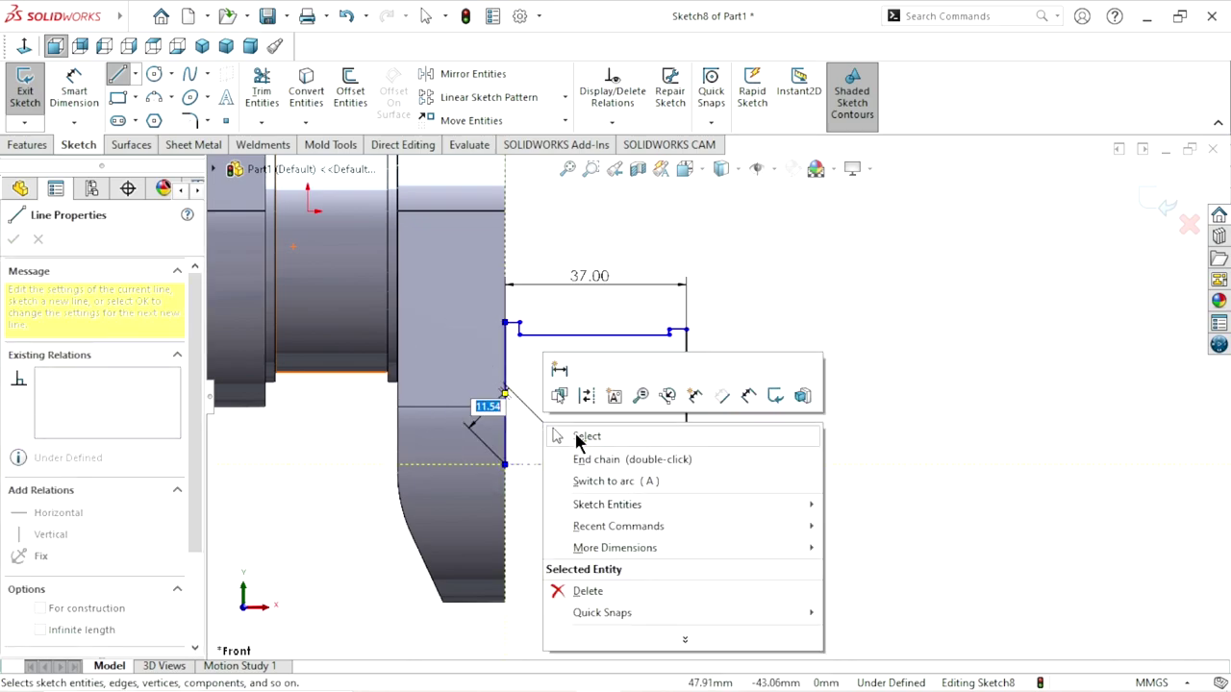
click(567, 444)
Make the two short end lines collinear.
scroll(670, 407, up, 2)
scroll(651, 402, down, 3)
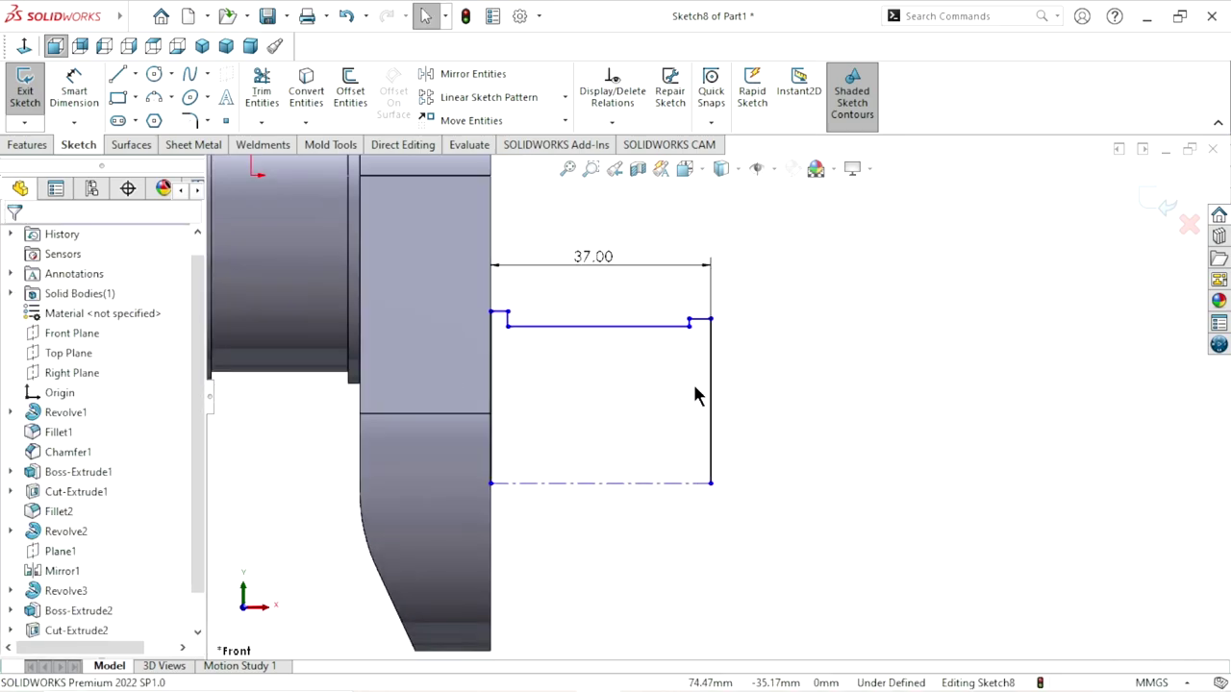
scroll(696, 396, down, 1)
scroll(694, 394, down, 1)
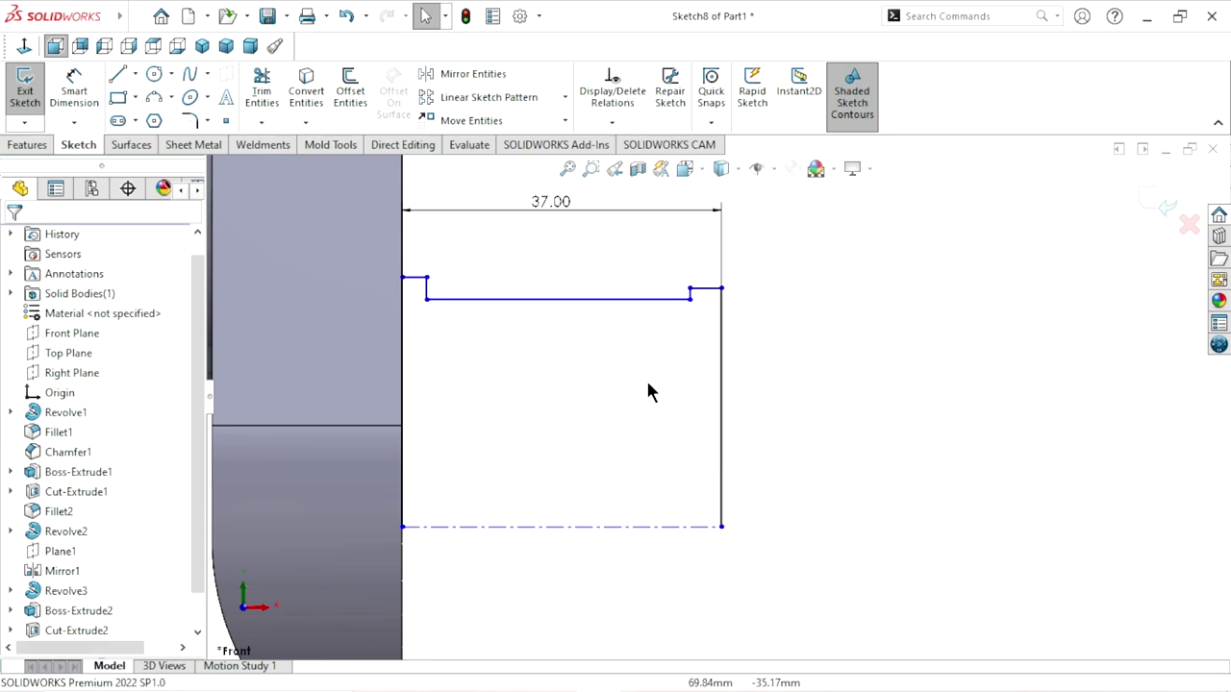
click(418, 279)
ctrl+click(704, 288)
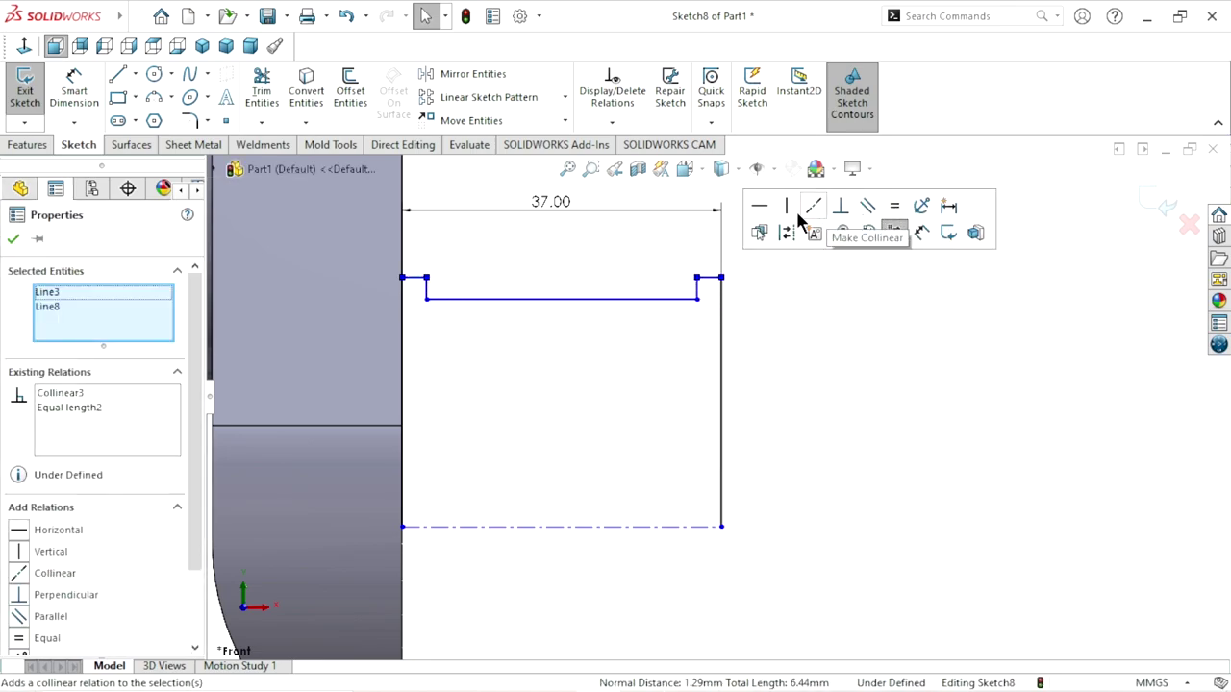
click(13, 241)
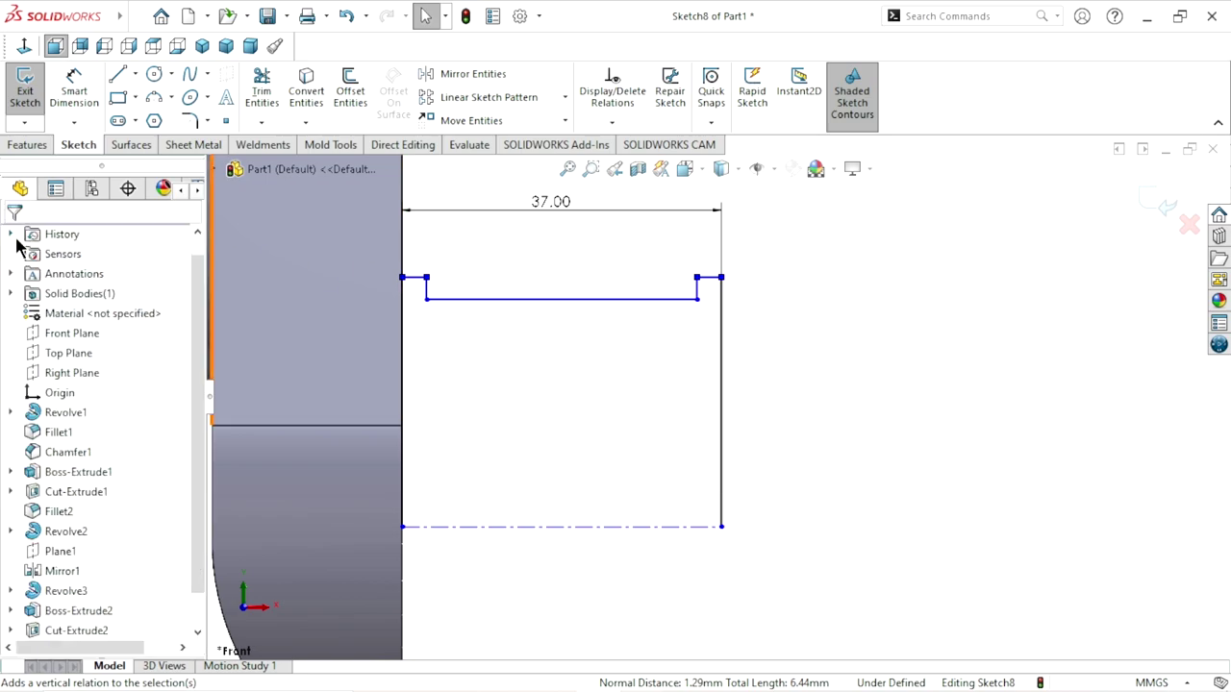
Dimension the long top step as a 48 mm diameter about the centreline.
click(77, 92)
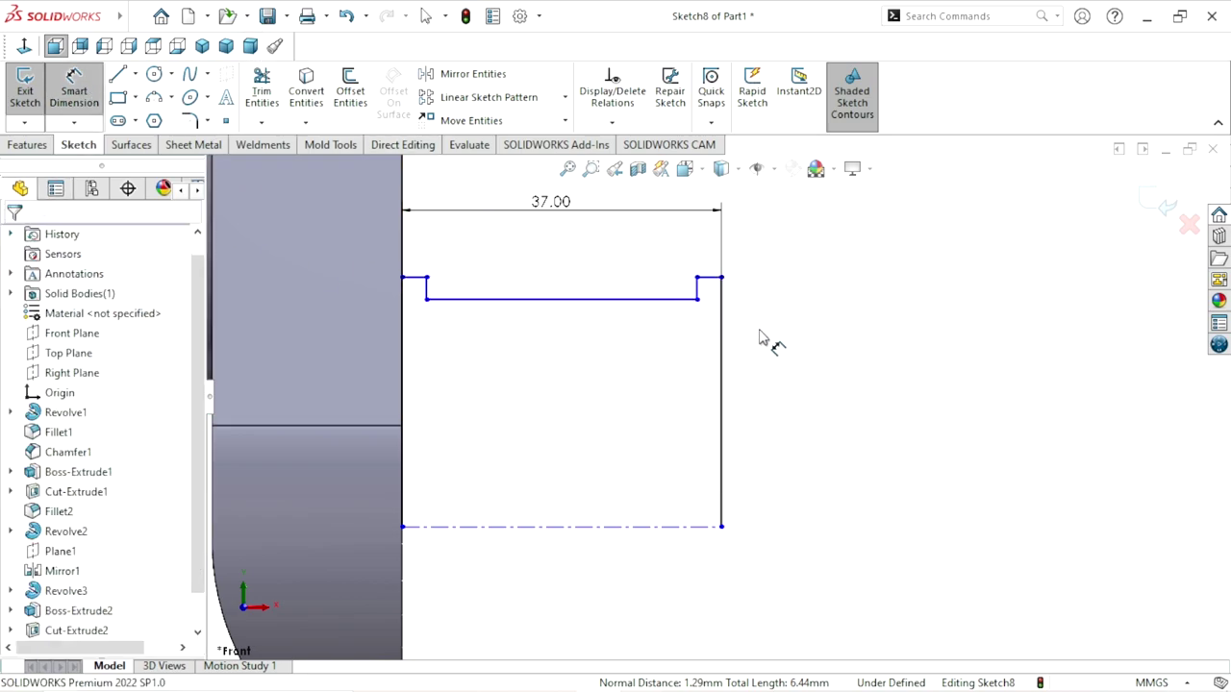
click(629, 299)
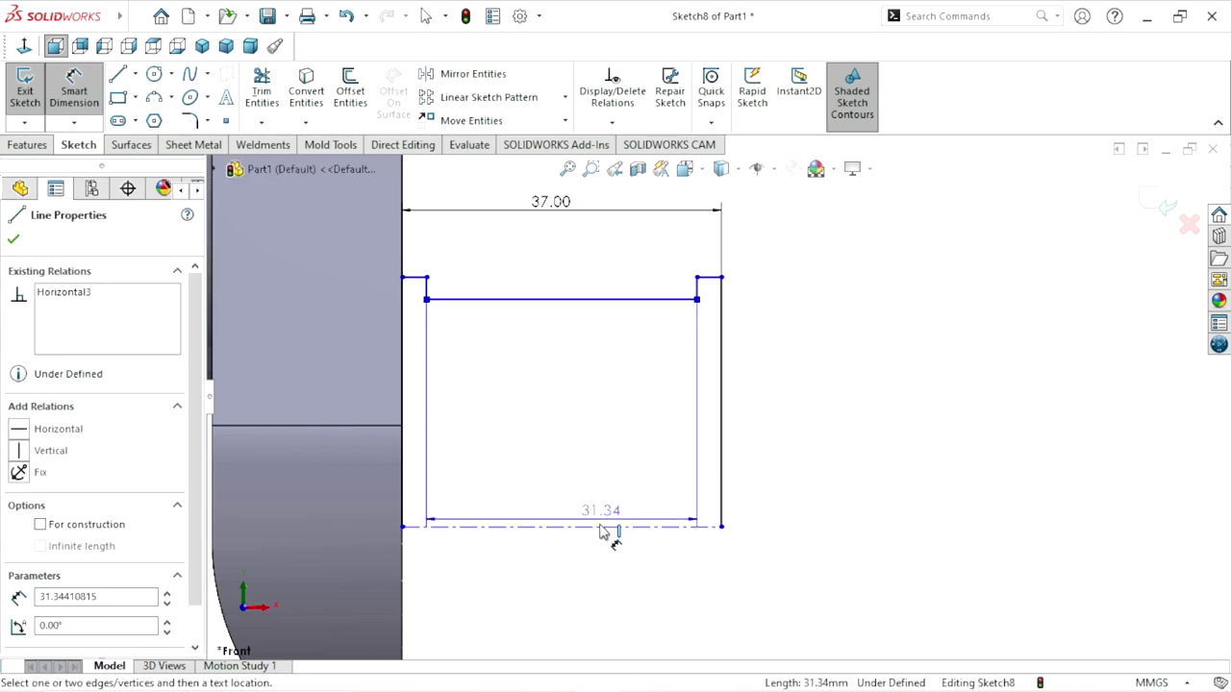
click(610, 526)
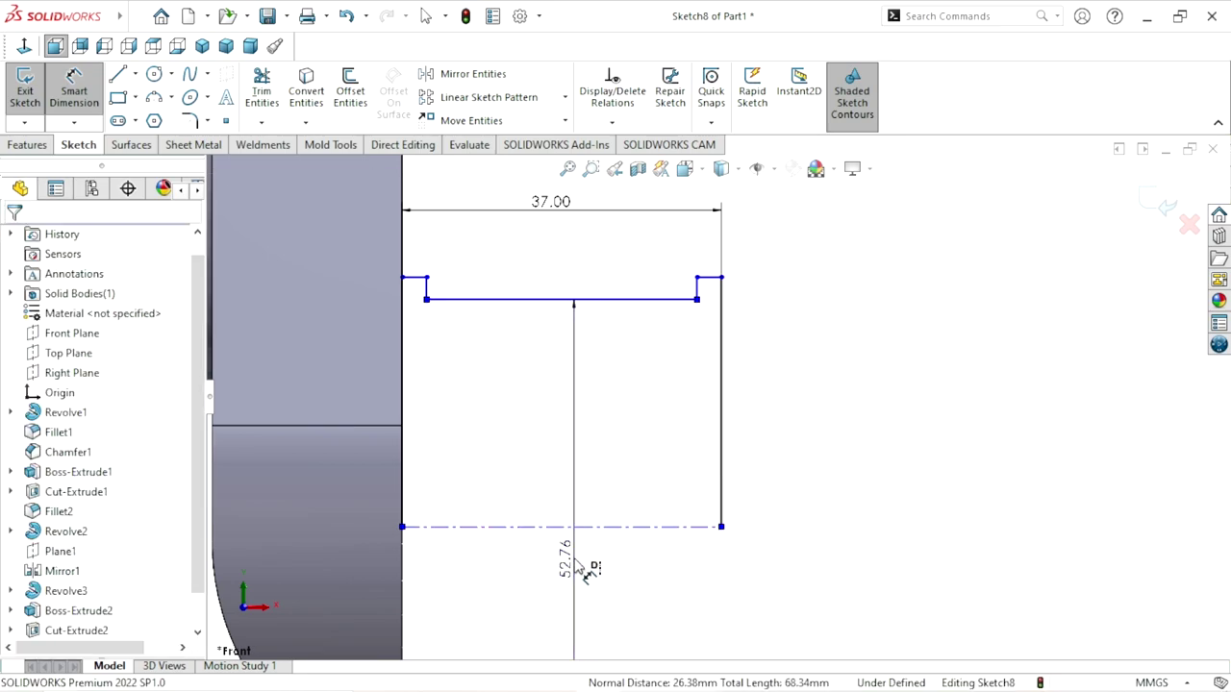
click(573, 554)
text(48)
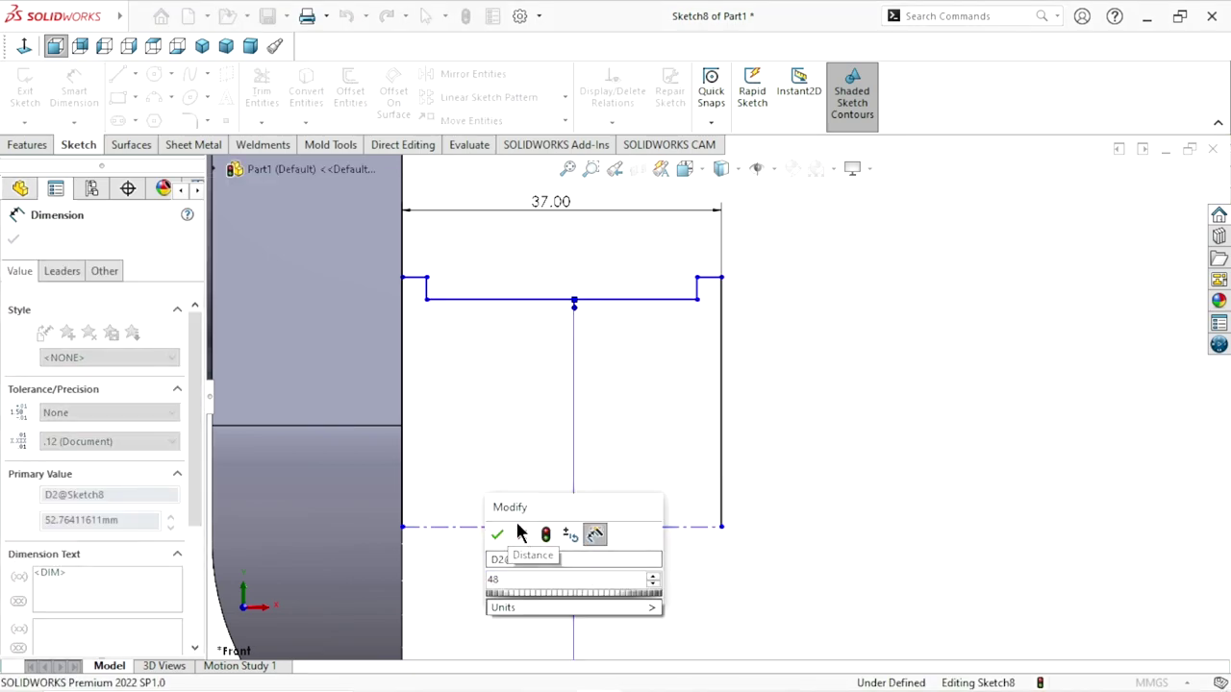
click(496, 535)
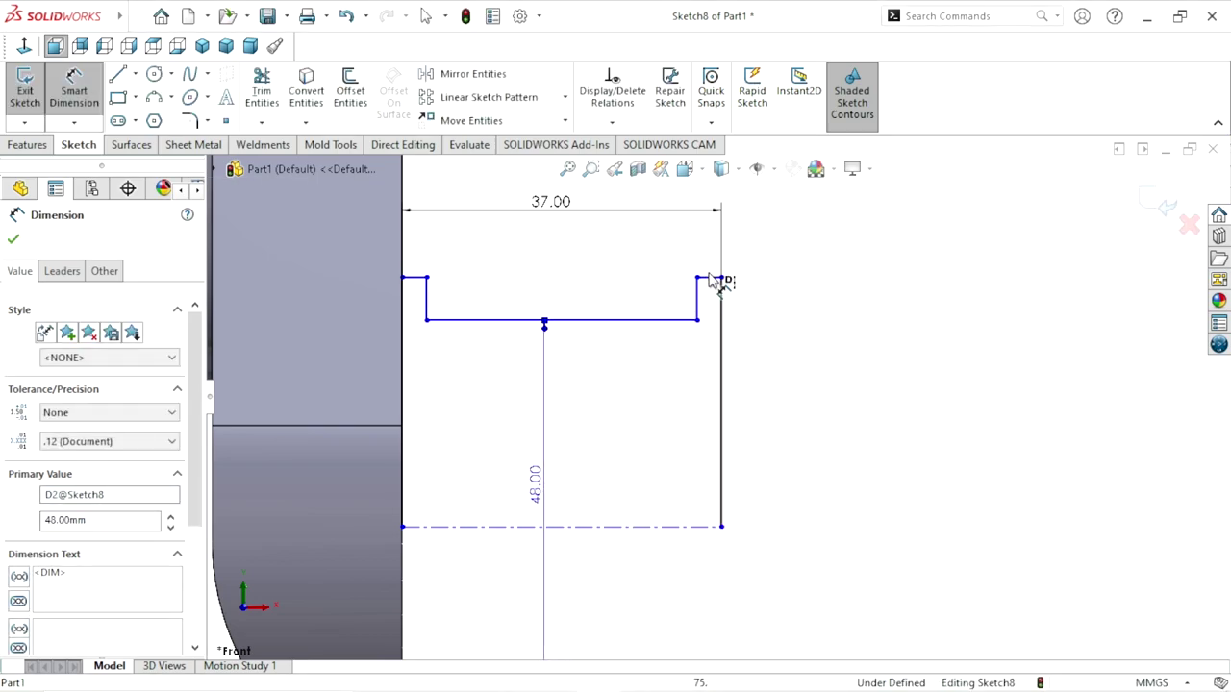
Dimension the right end line to 52 mm.
click(720, 428)
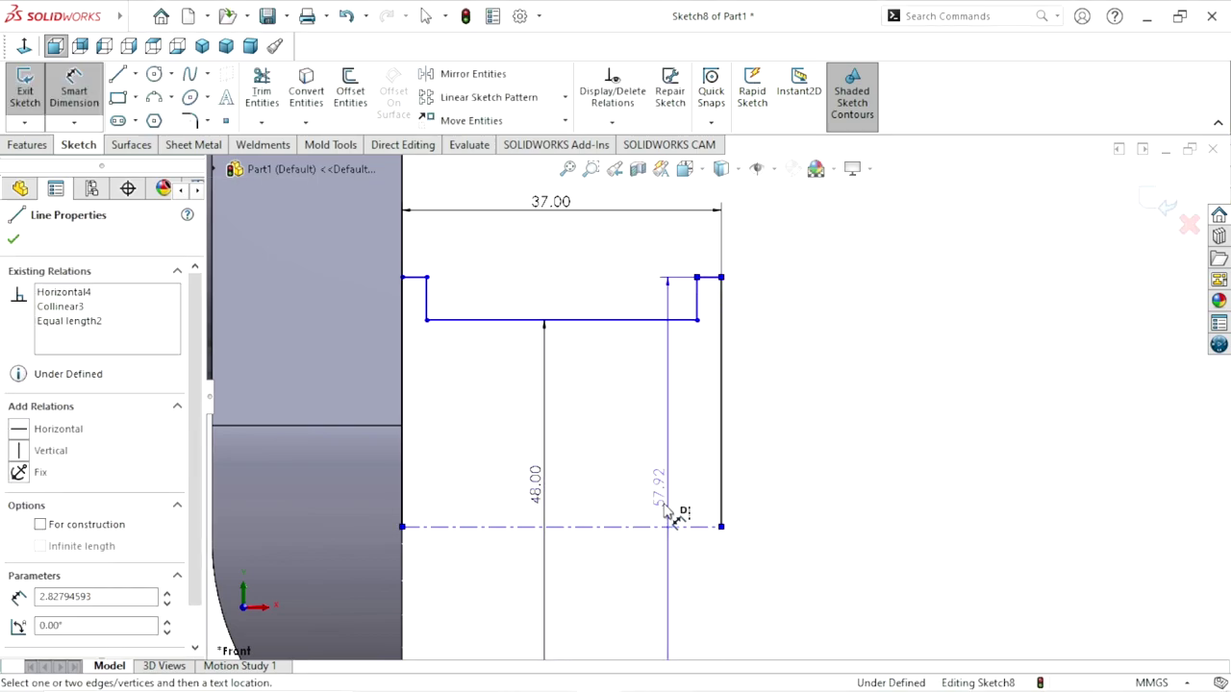
click(785, 500)
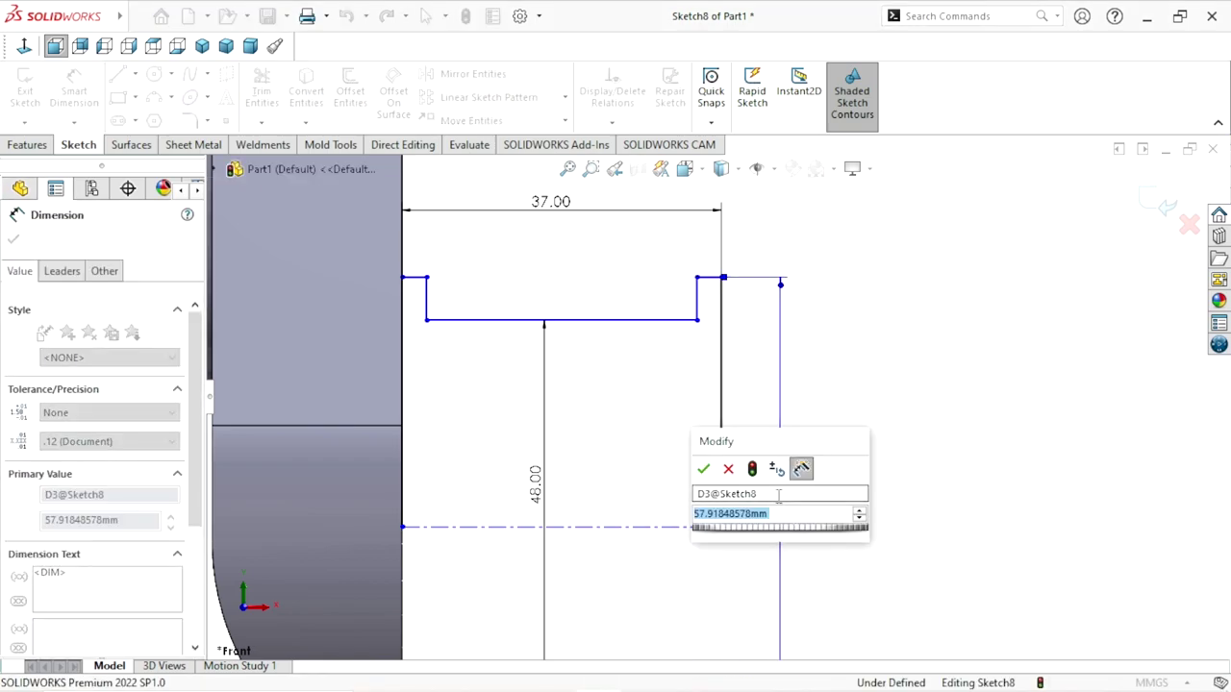
text(=)
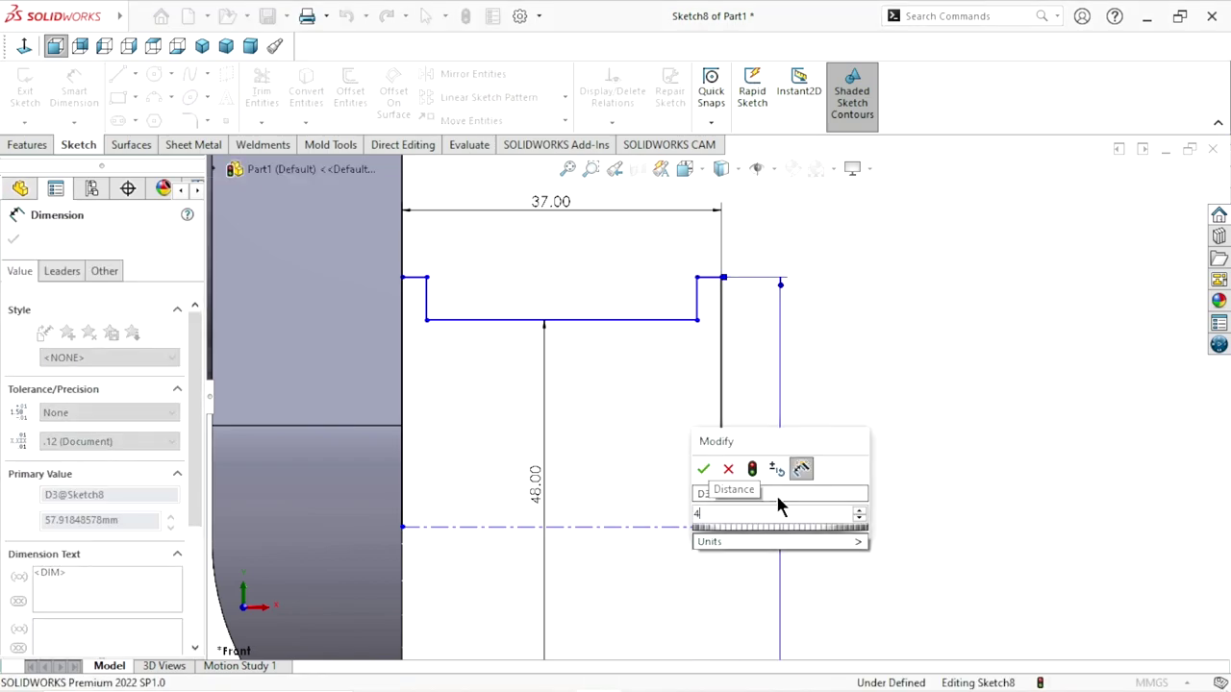
text(52)
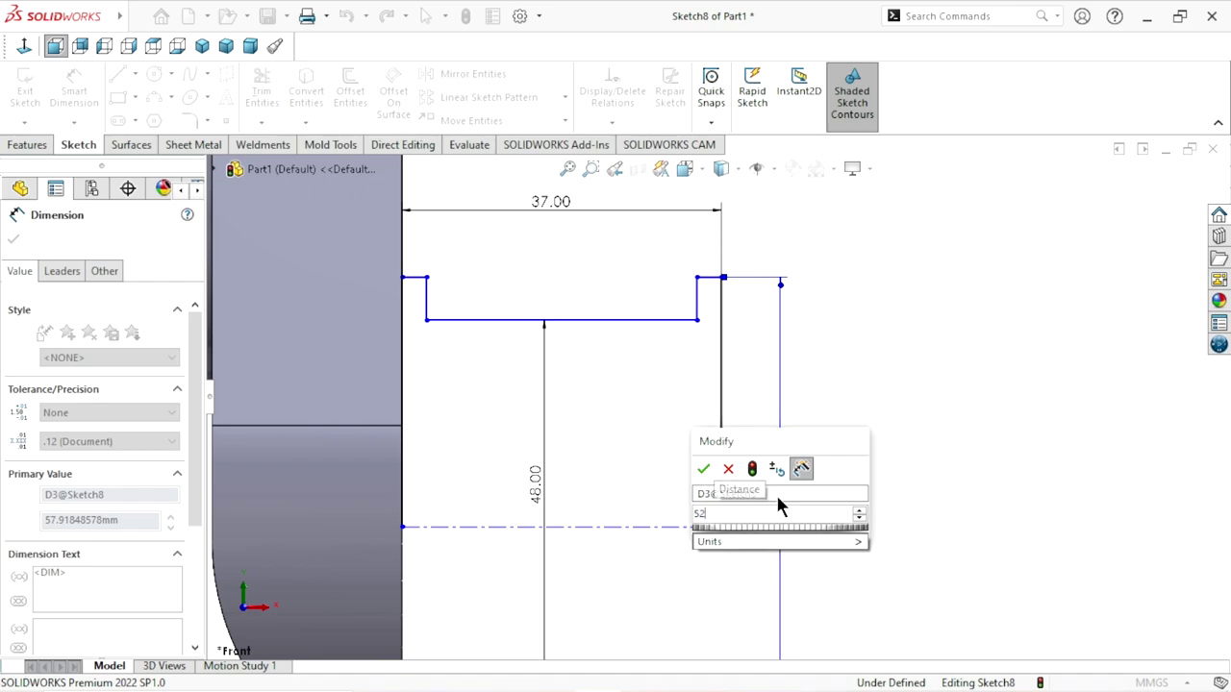
click(703, 469)
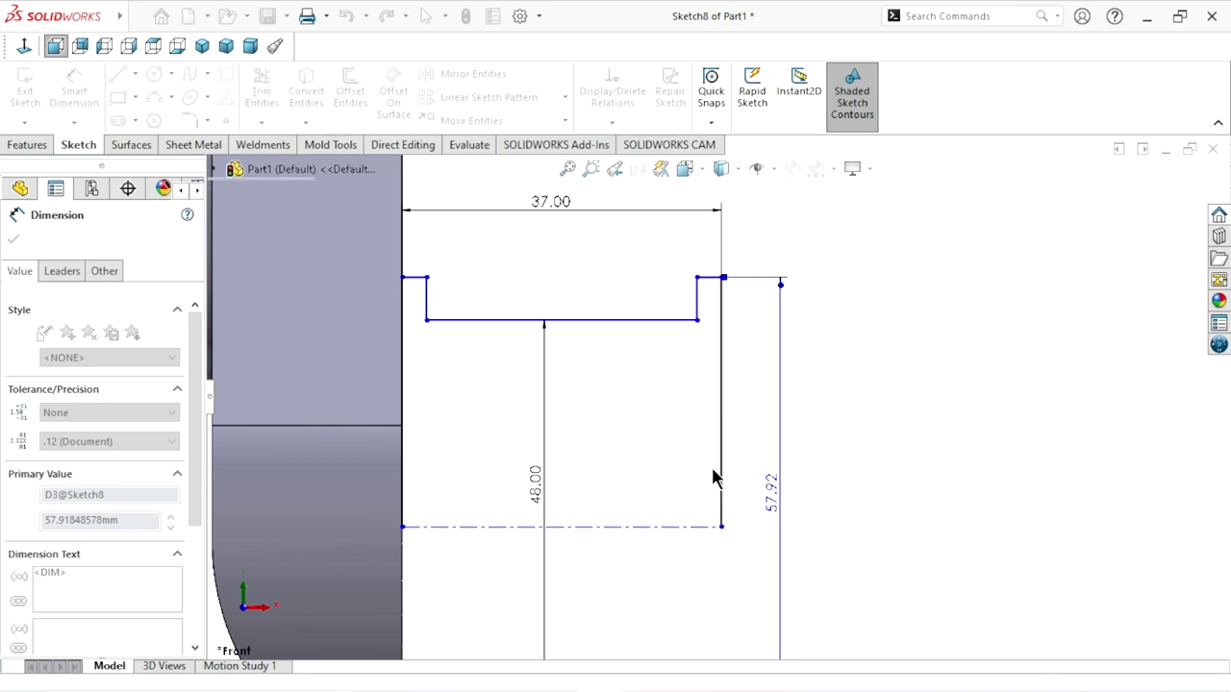
Set the short top step's length to 2 mm.
click(709, 303)
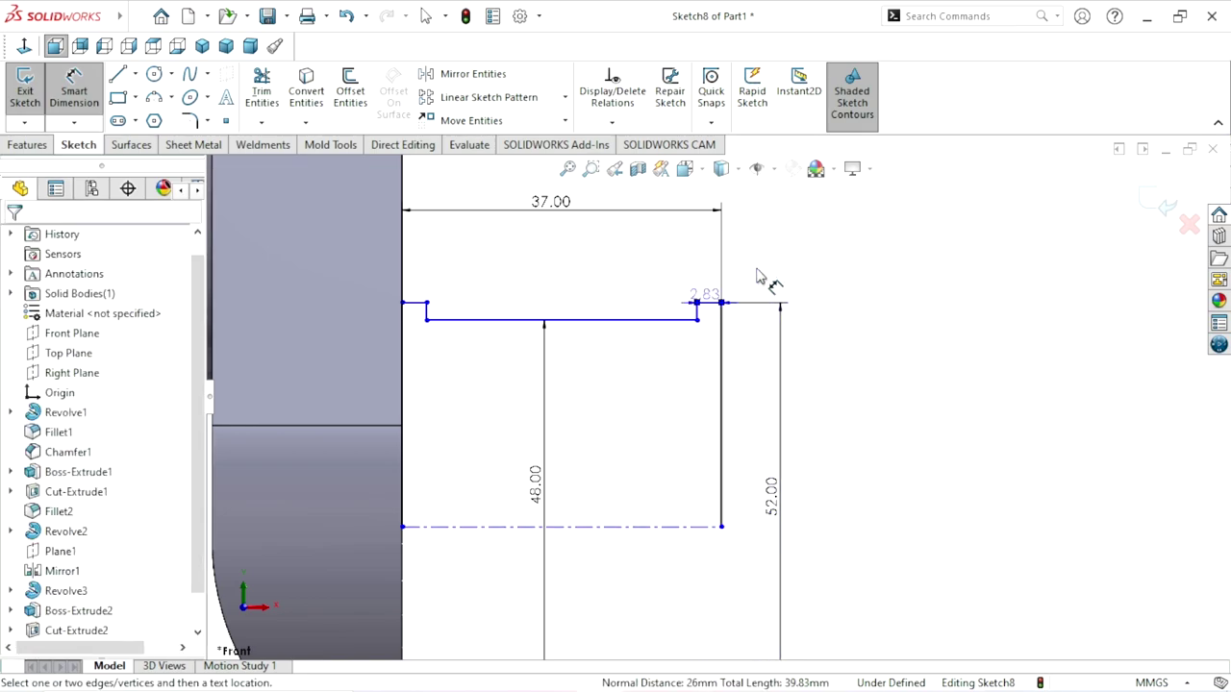
click(764, 272)
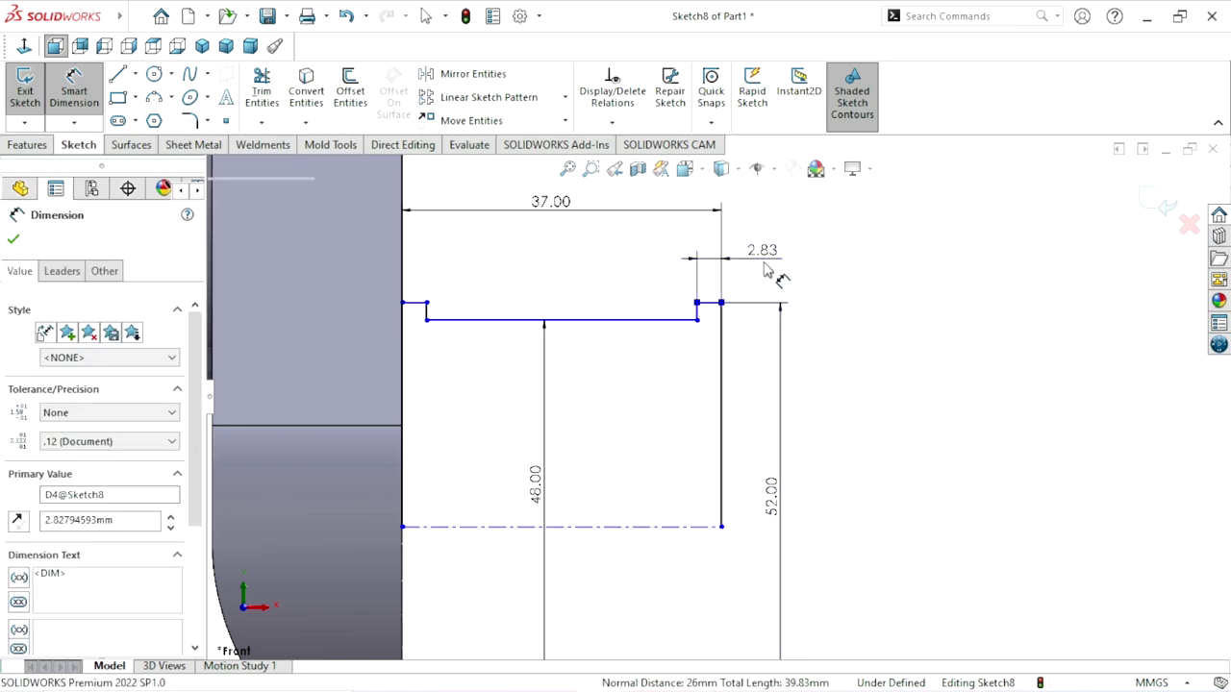
text(1)
key(BackSpace)
text(2)
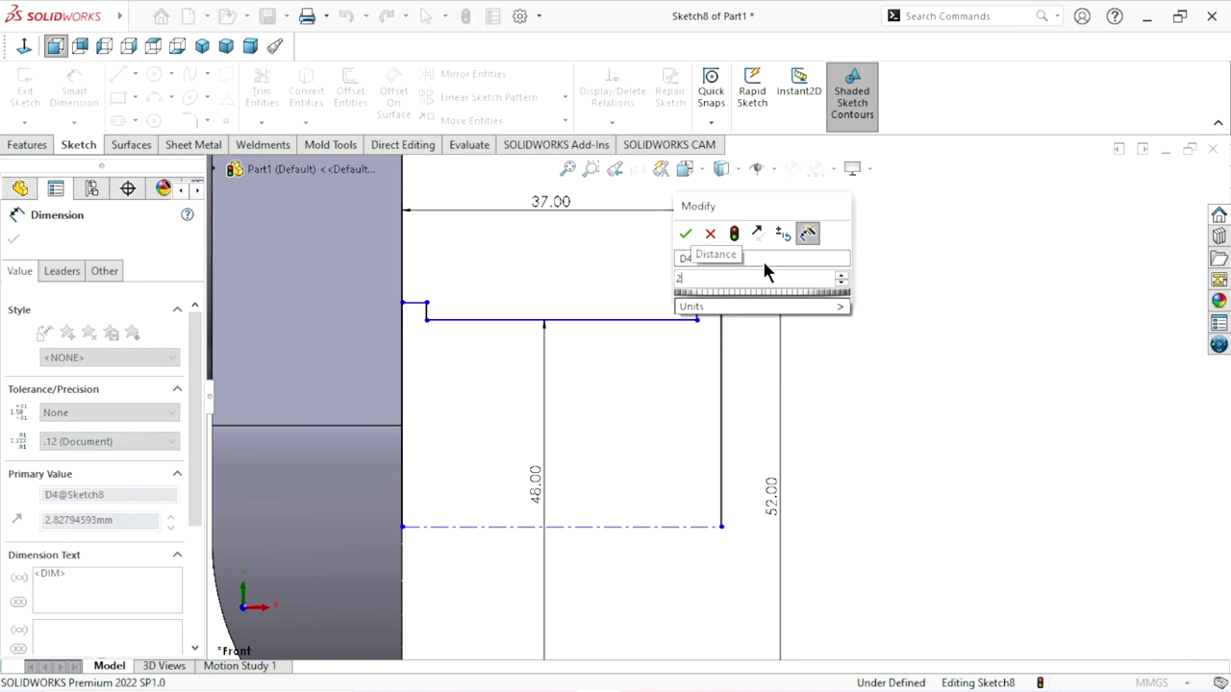
click(693, 239)
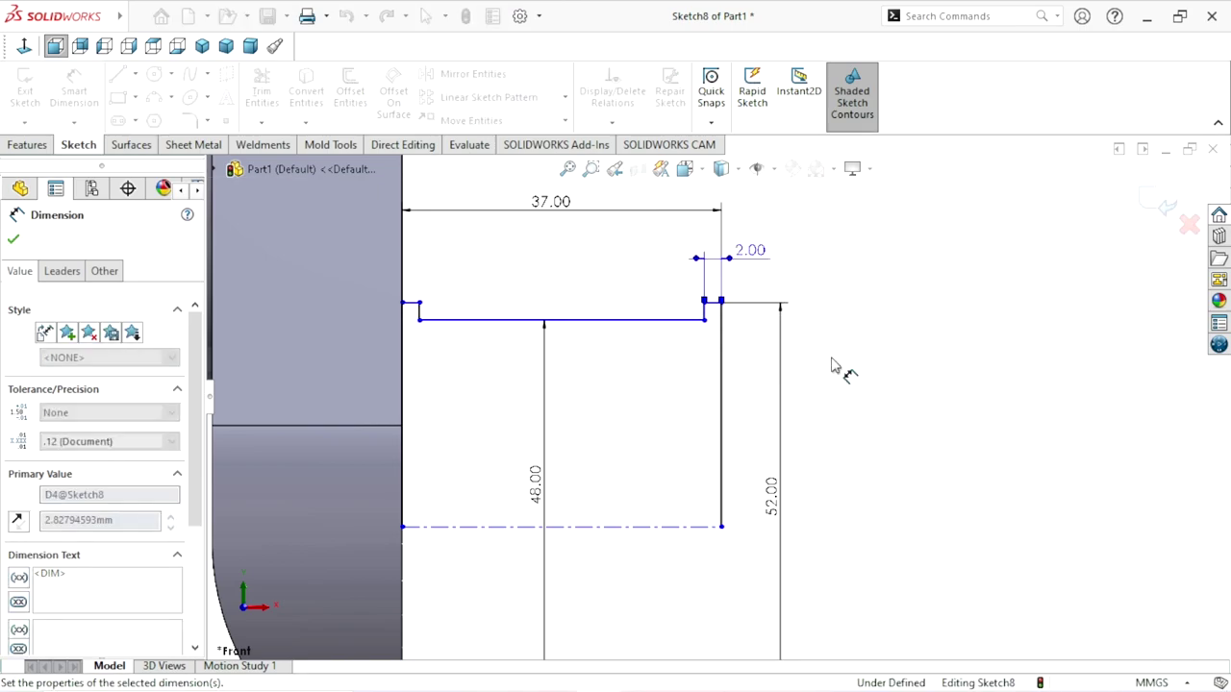
scroll(719, 471, up, 2)
scroll(689, 495, down, 1)
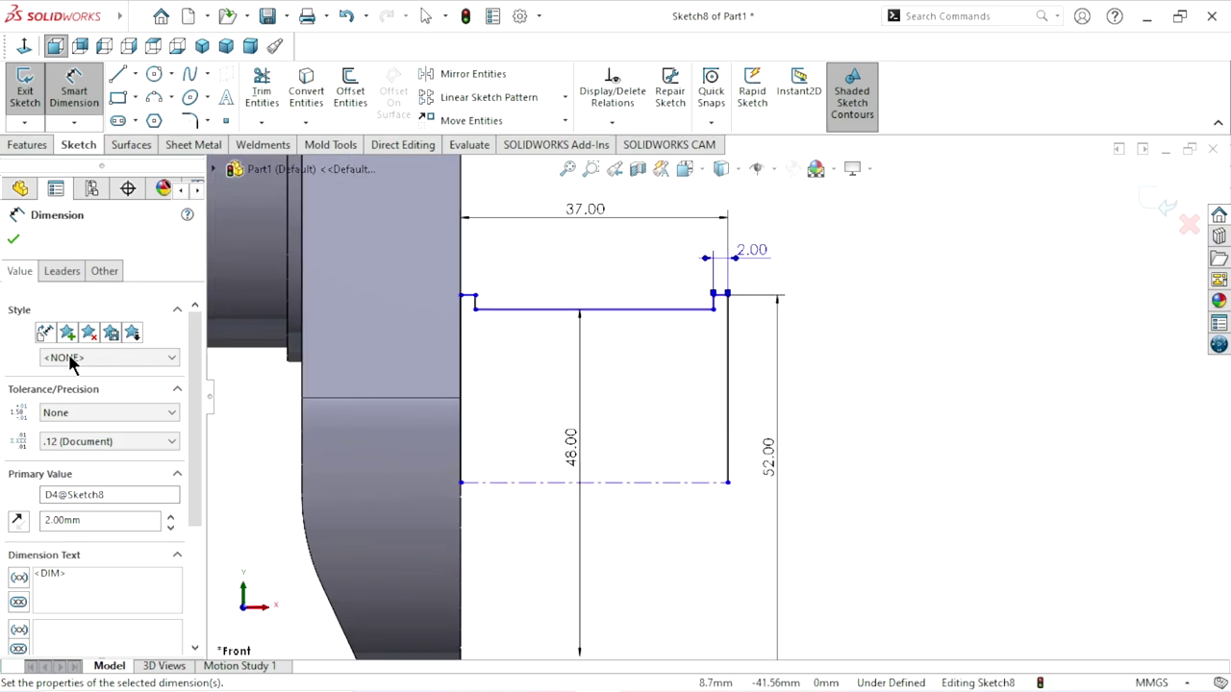
Revolve Sketch8 360° about its centreline, closing the sketch automatically.
click(11, 241)
click(13, 144)
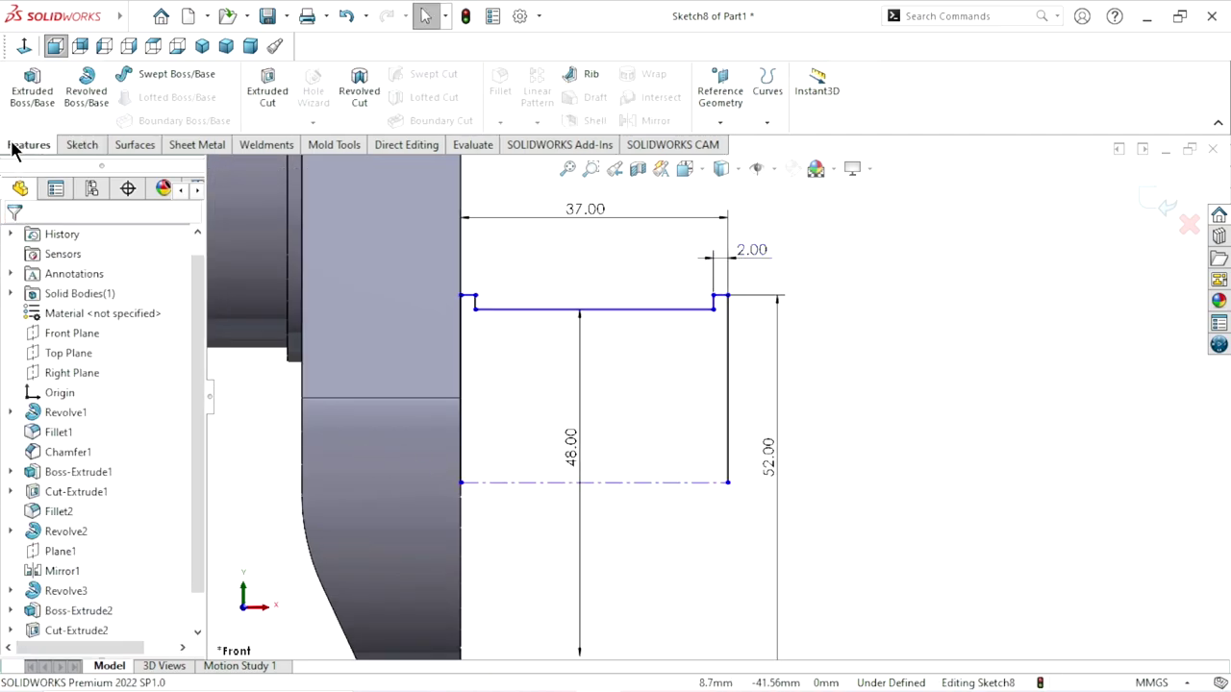
click(96, 92)
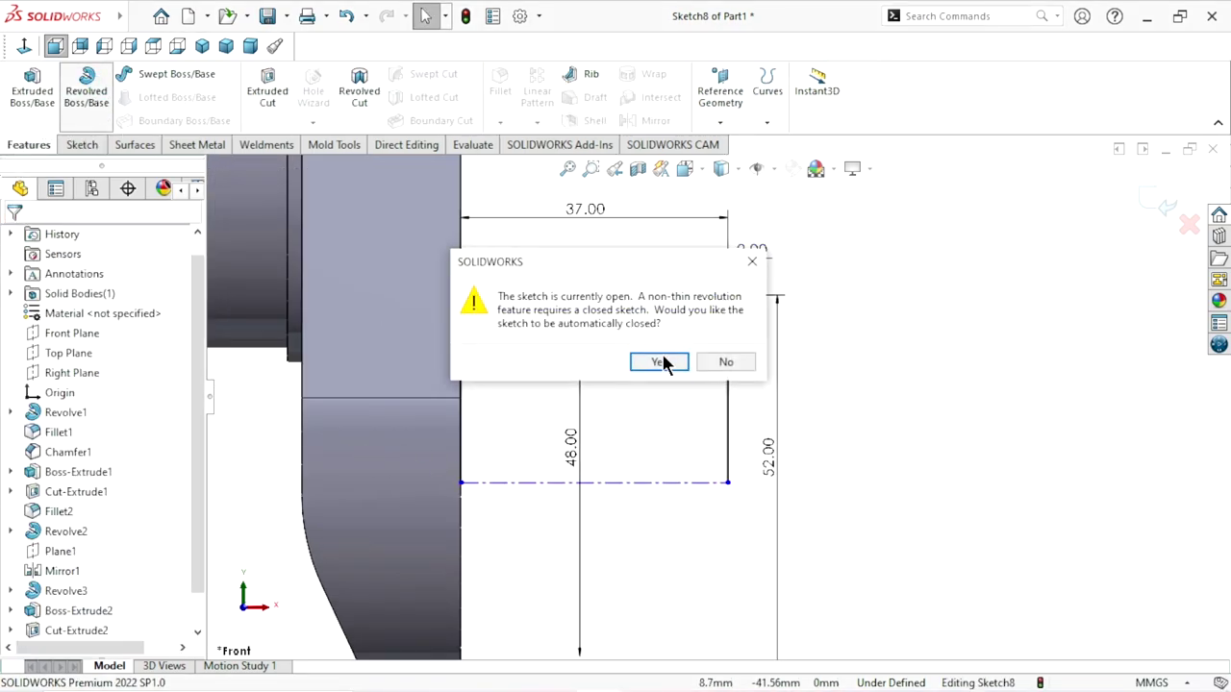
click(661, 363)
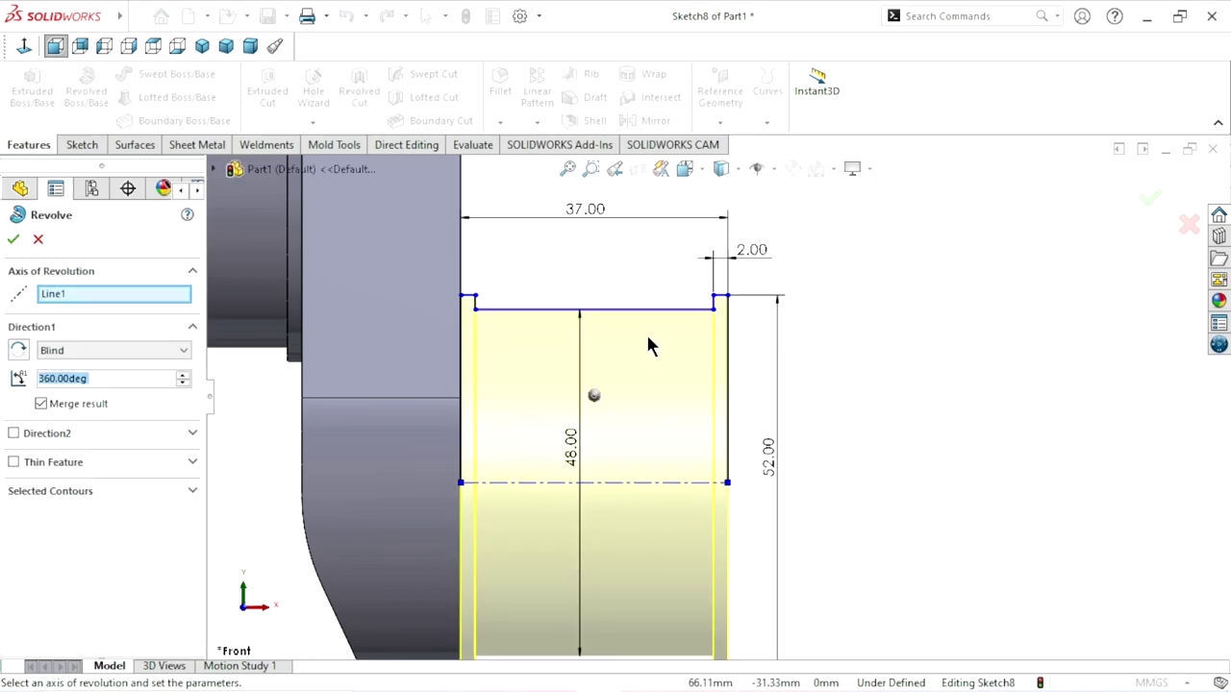
click(15, 240)
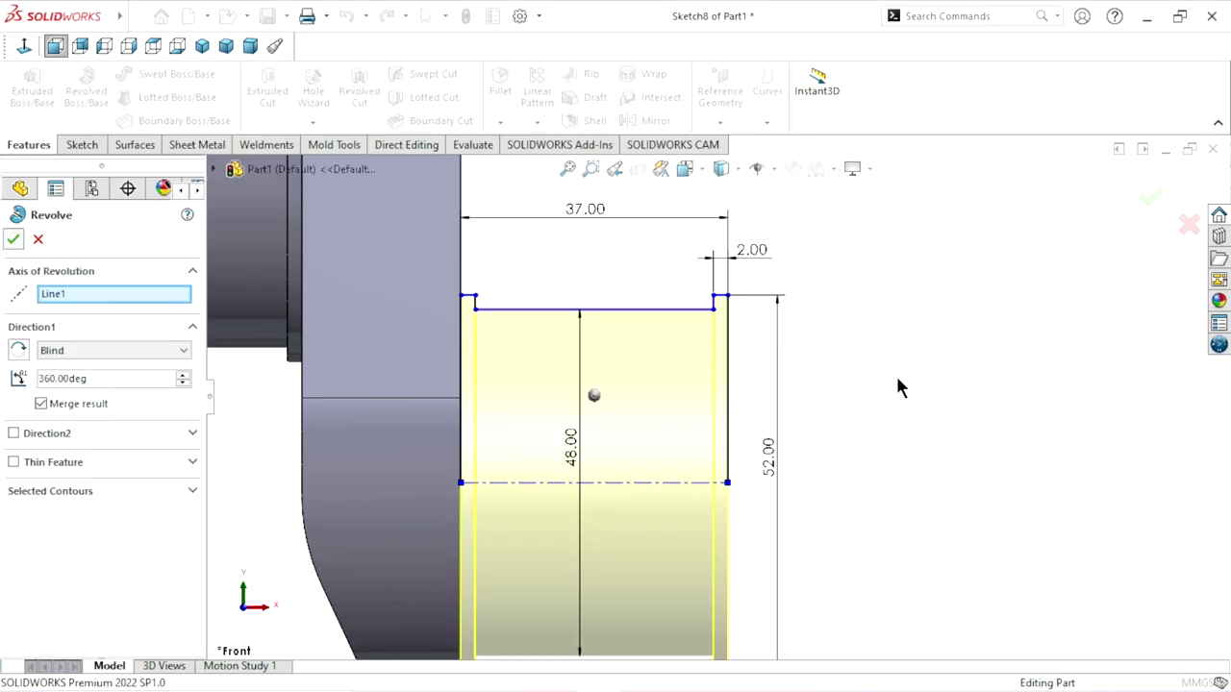
key(f)
mouse_move(818, 356)
middle_down()
mouse_move(755, 343)
mouse_move(726, 409)
middle_up()
scroll(745, 391, up, 2)
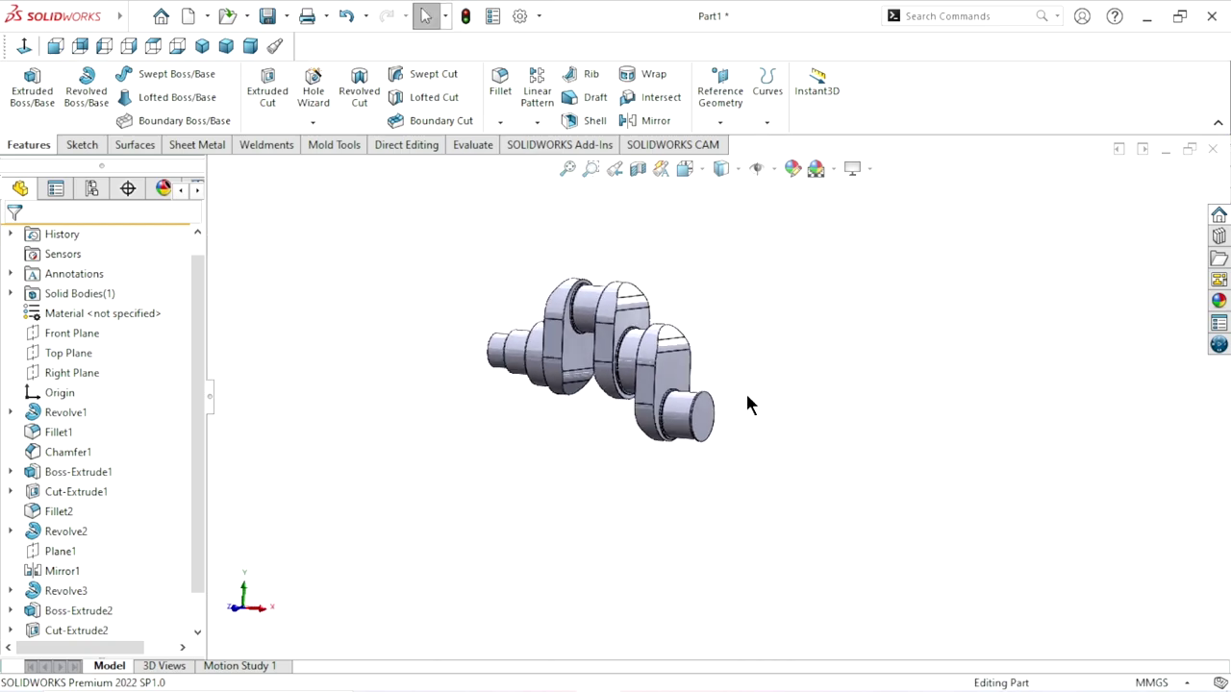
Create Plane3 midway between the outer web face and the shaft end face, then hide it.
key(f)
click(732, 124)
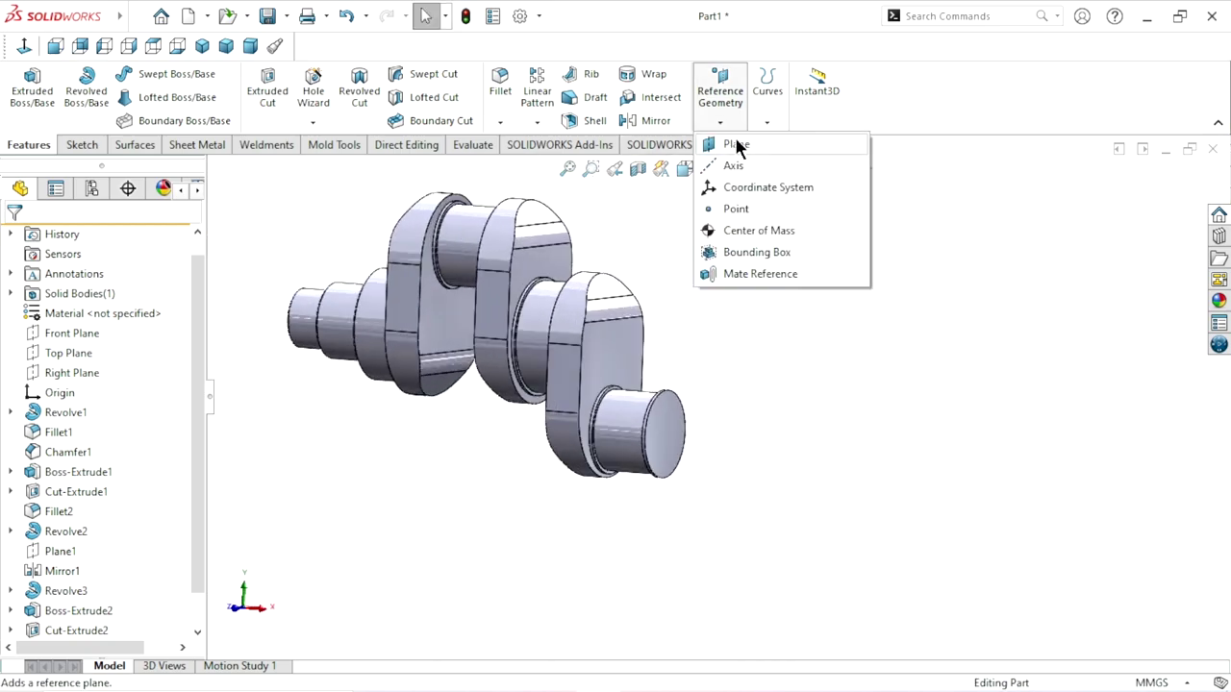
click(743, 146)
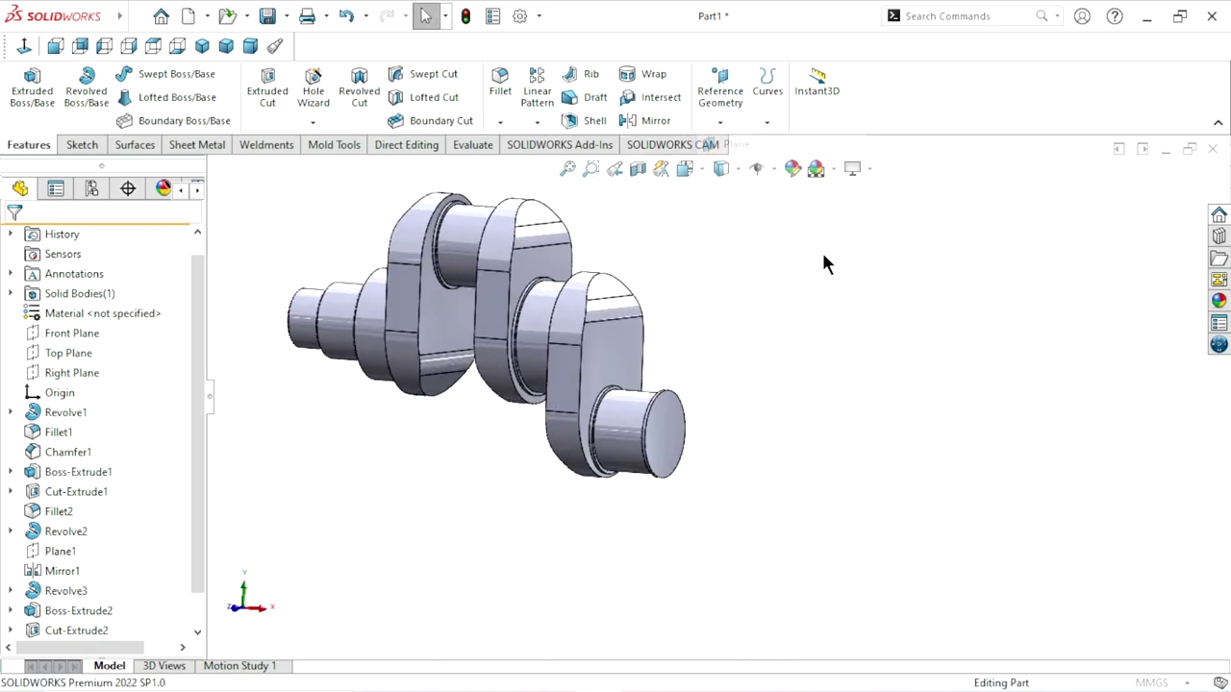
click(583, 354)
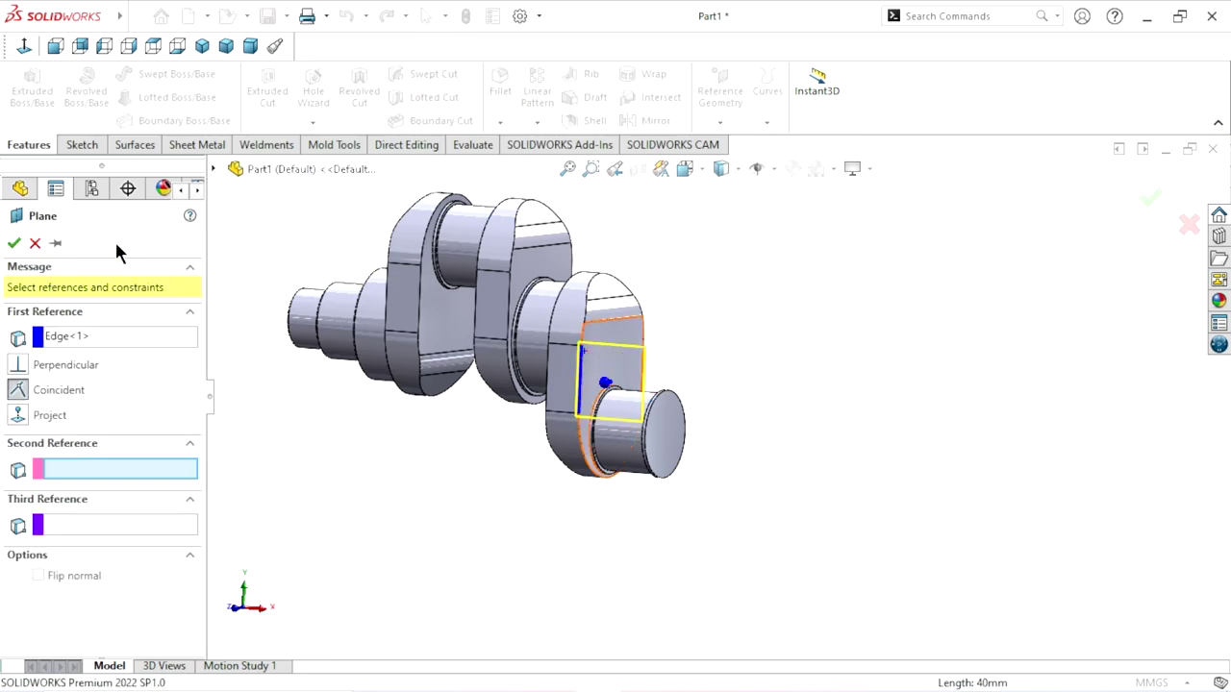
click(60, 336)
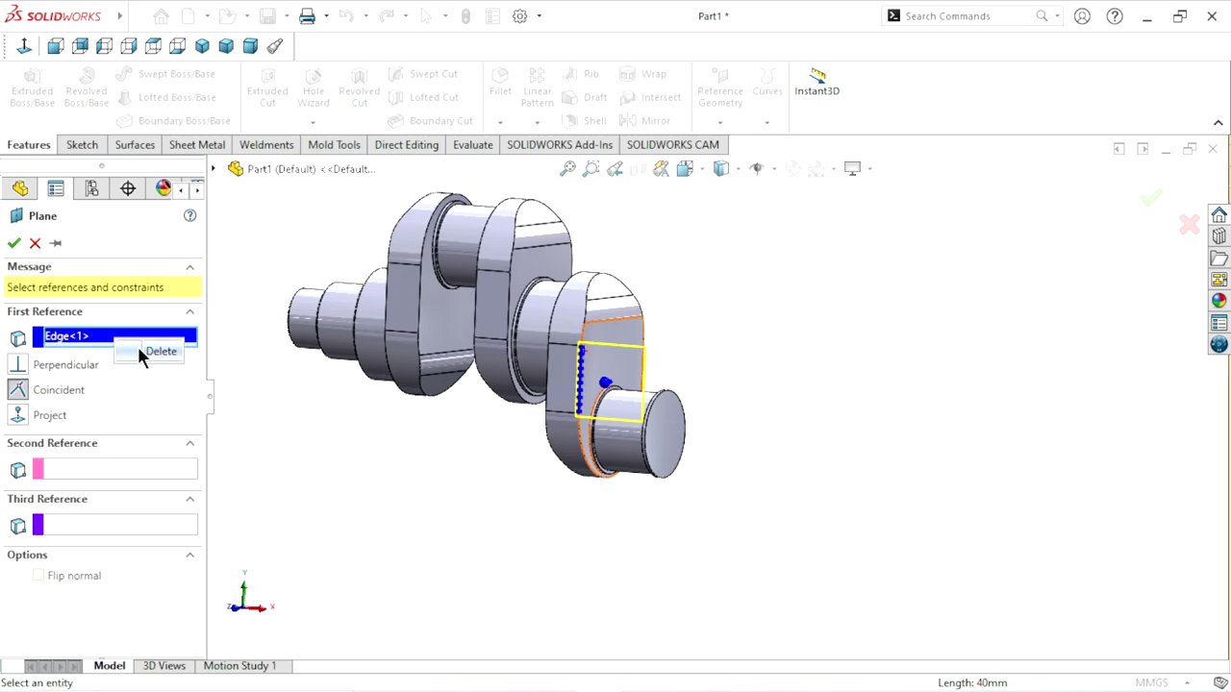
click(146, 352)
click(627, 357)
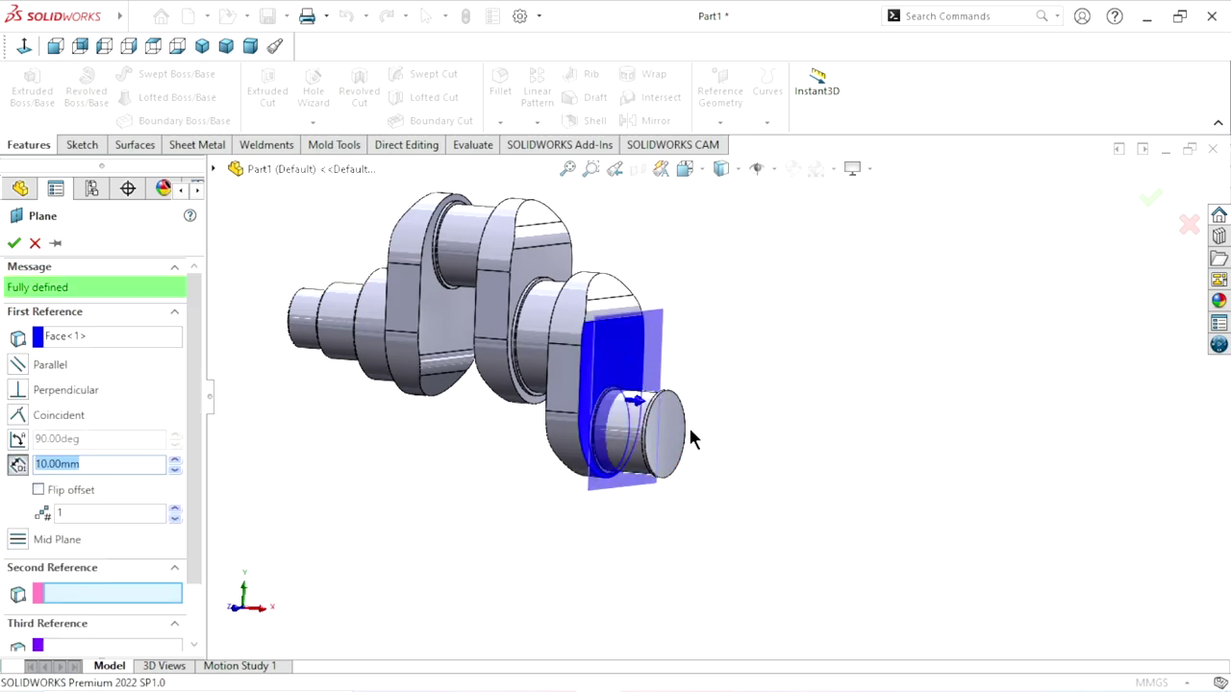
click(668, 431)
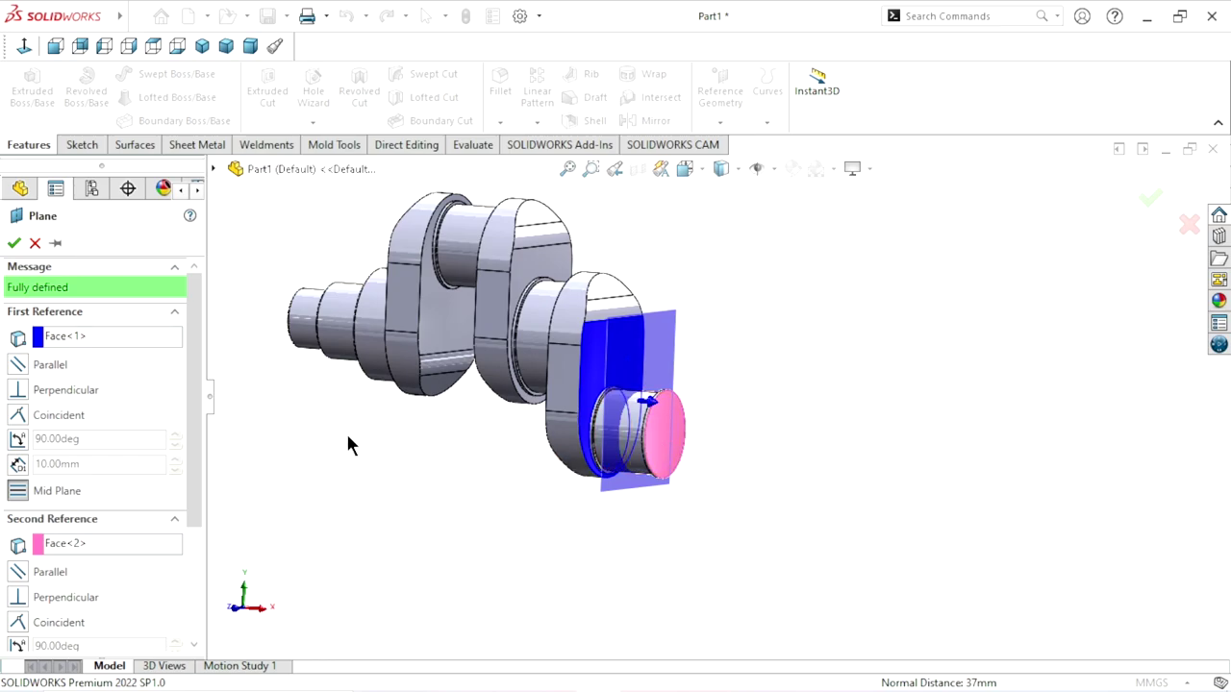
click(14, 242)
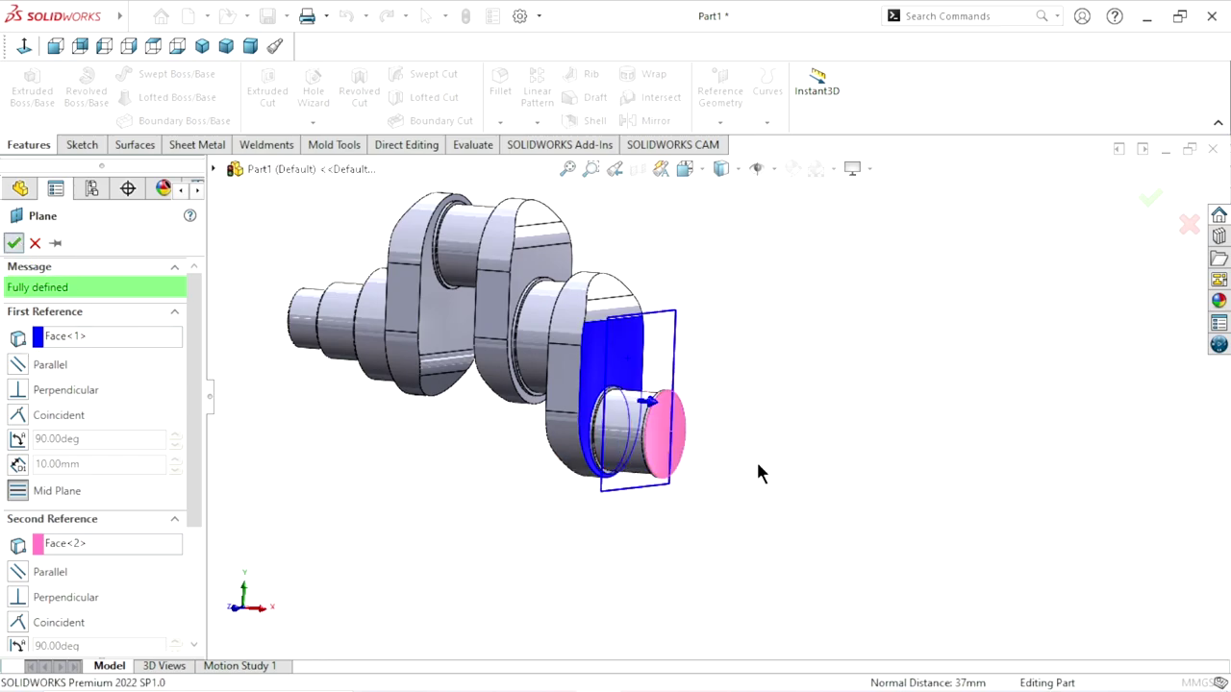
click(661, 311)
click(769, 253)
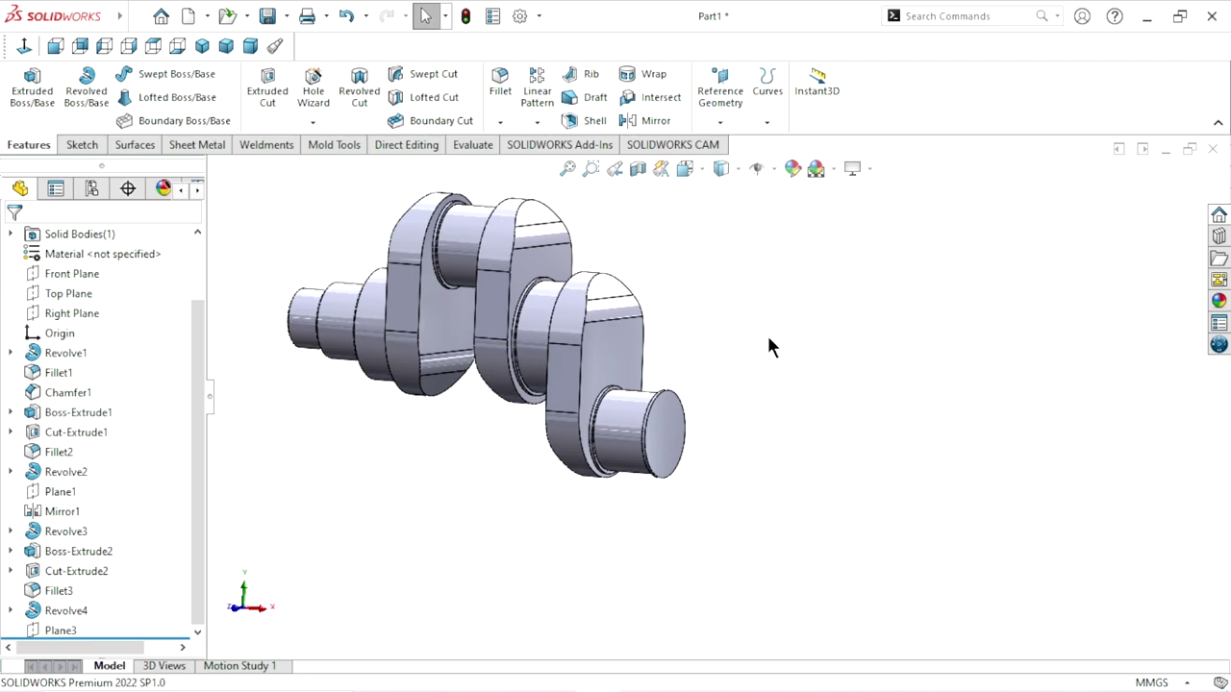
Mirror Boss-Extrude2 and Cut-Extrude2 across Plane3 to add a second crank web.
click(649, 120)
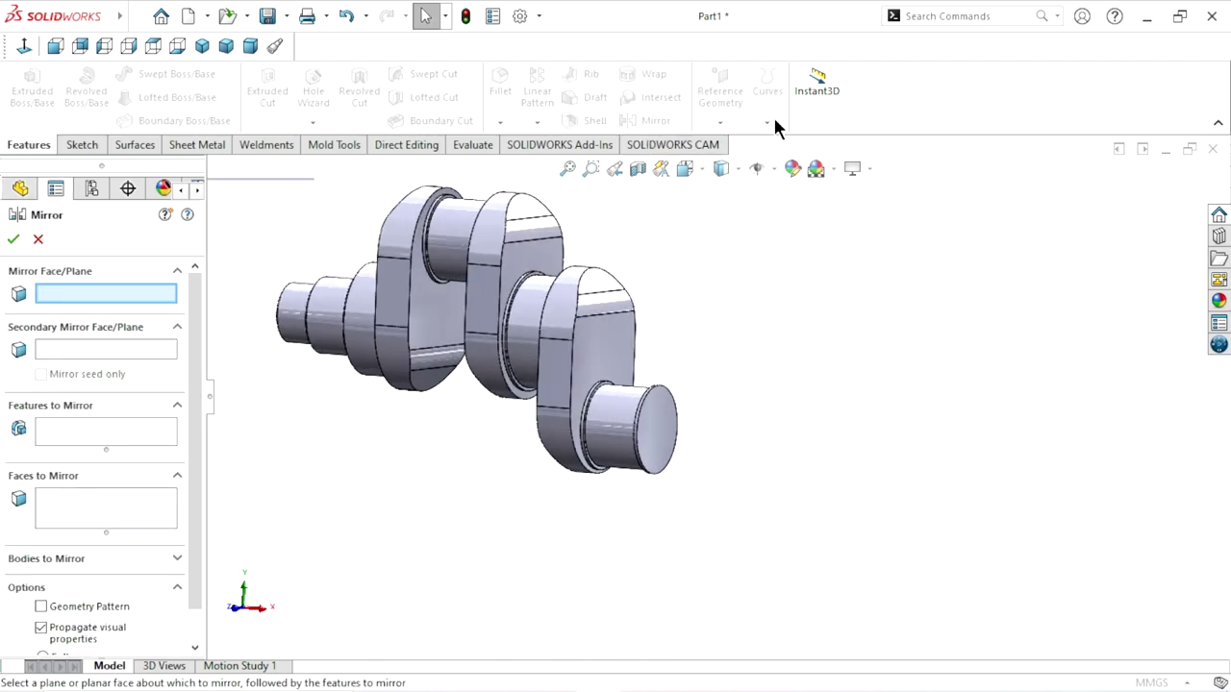
click(213, 169)
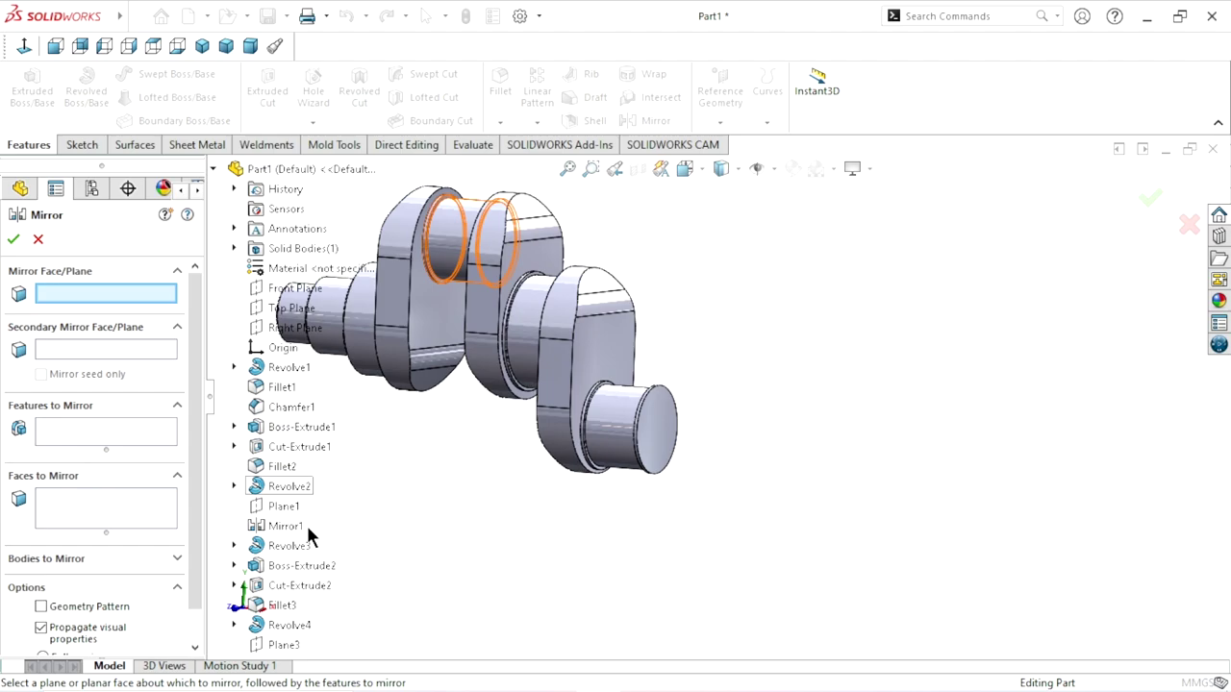
click(284, 644)
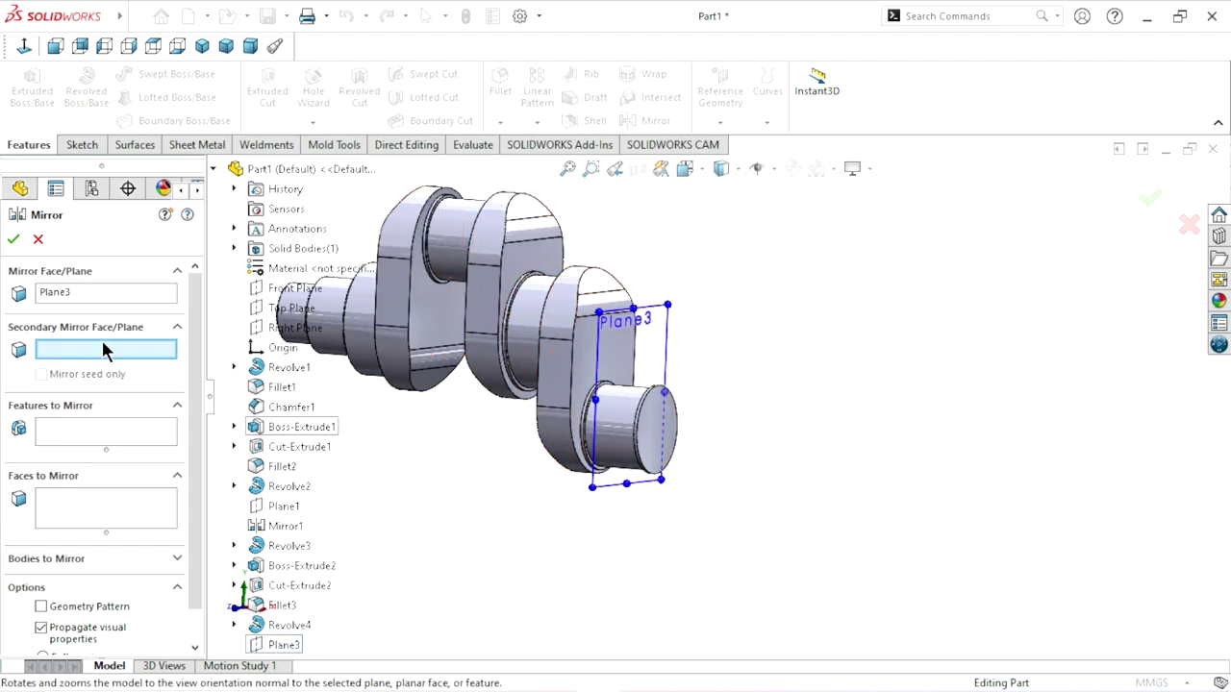
click(68, 431)
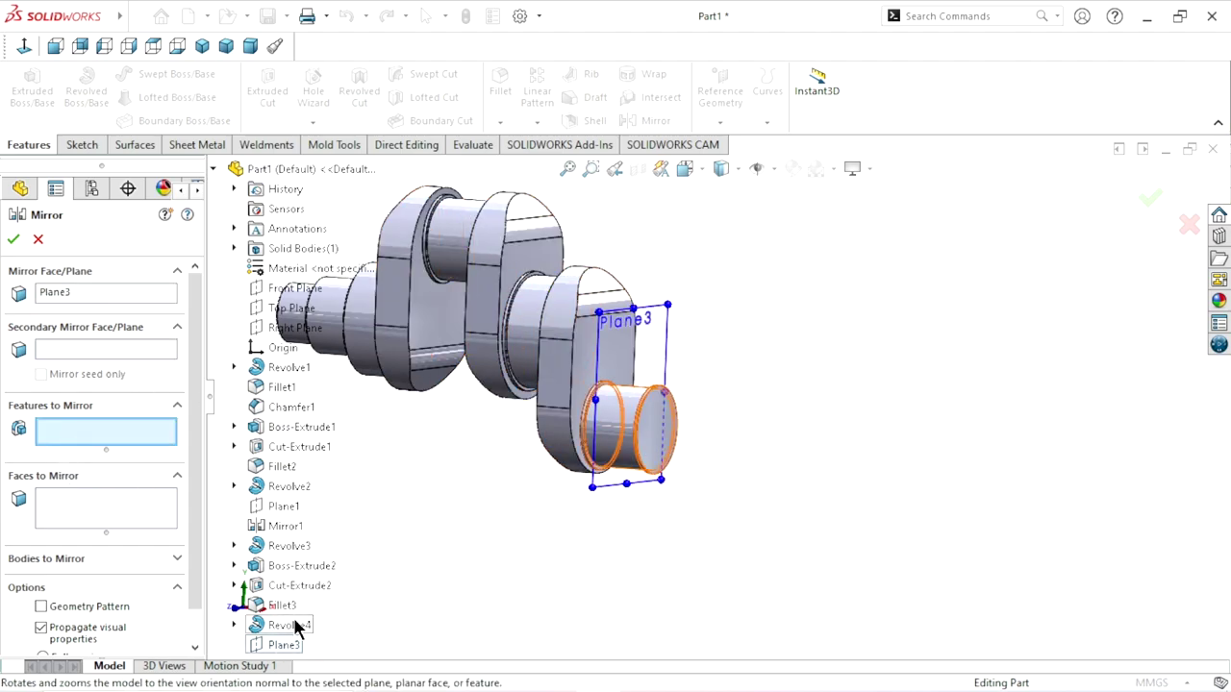
click(314, 567)
click(313, 582)
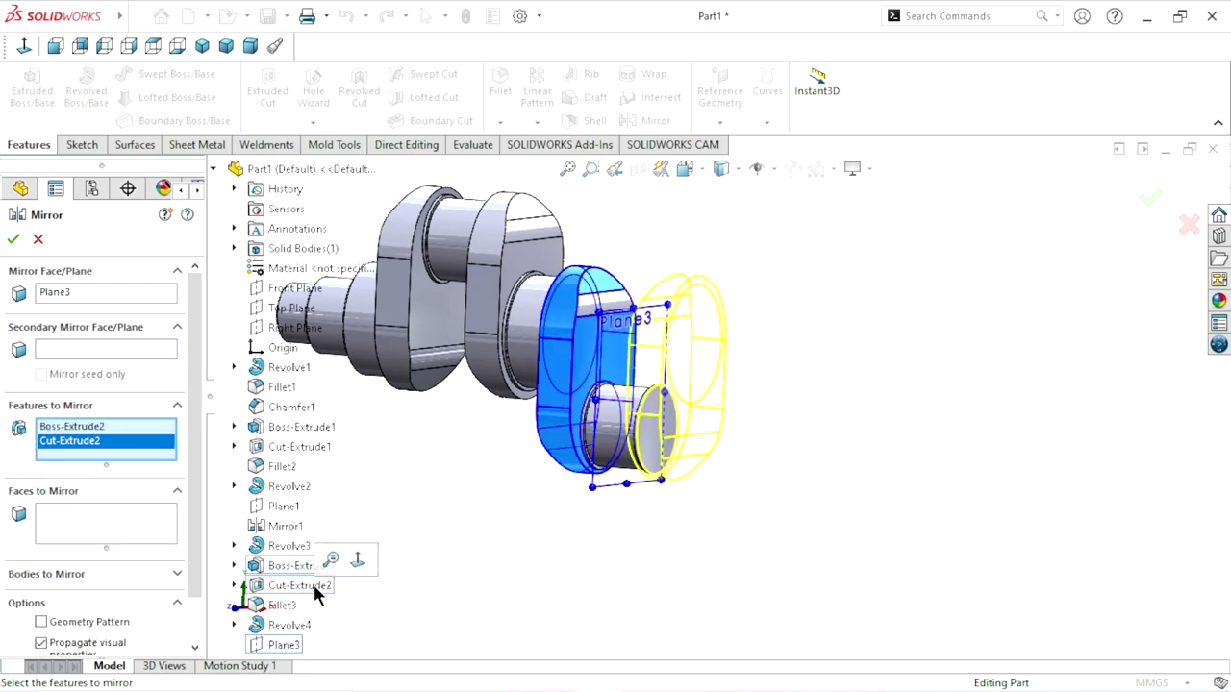
click(13, 240)
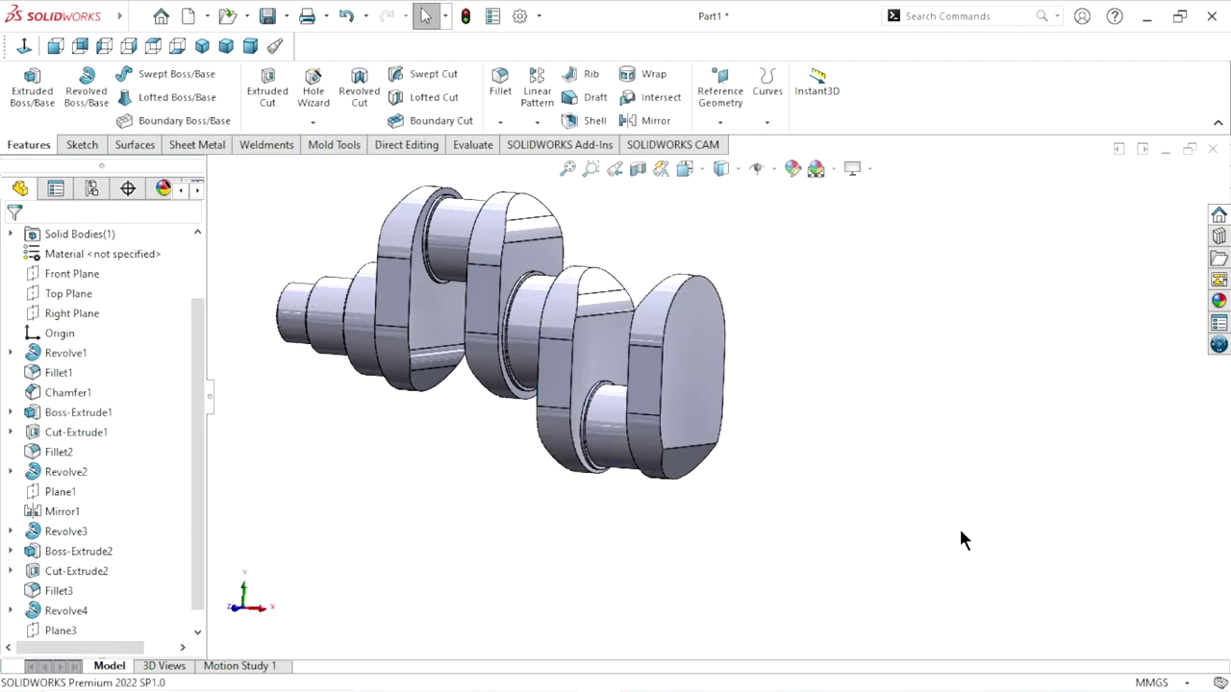
scroll(827, 548, up, 4)
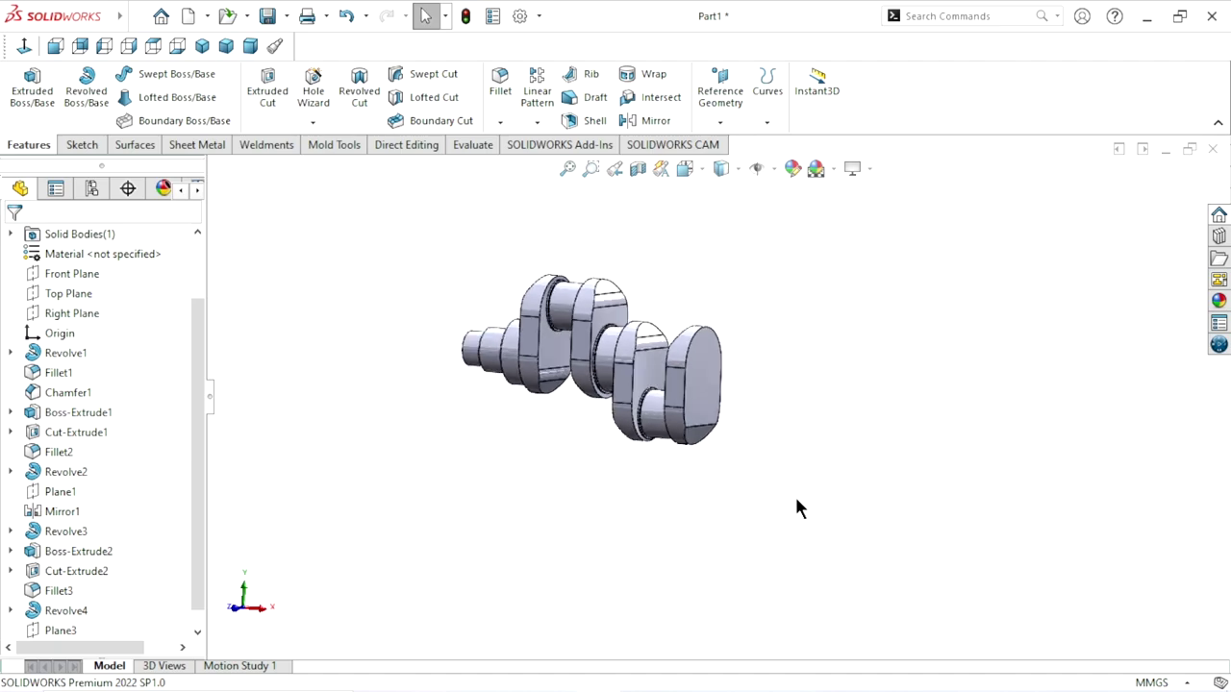
scroll(759, 442, down, 2)
scroll(788, 384, down, 3)
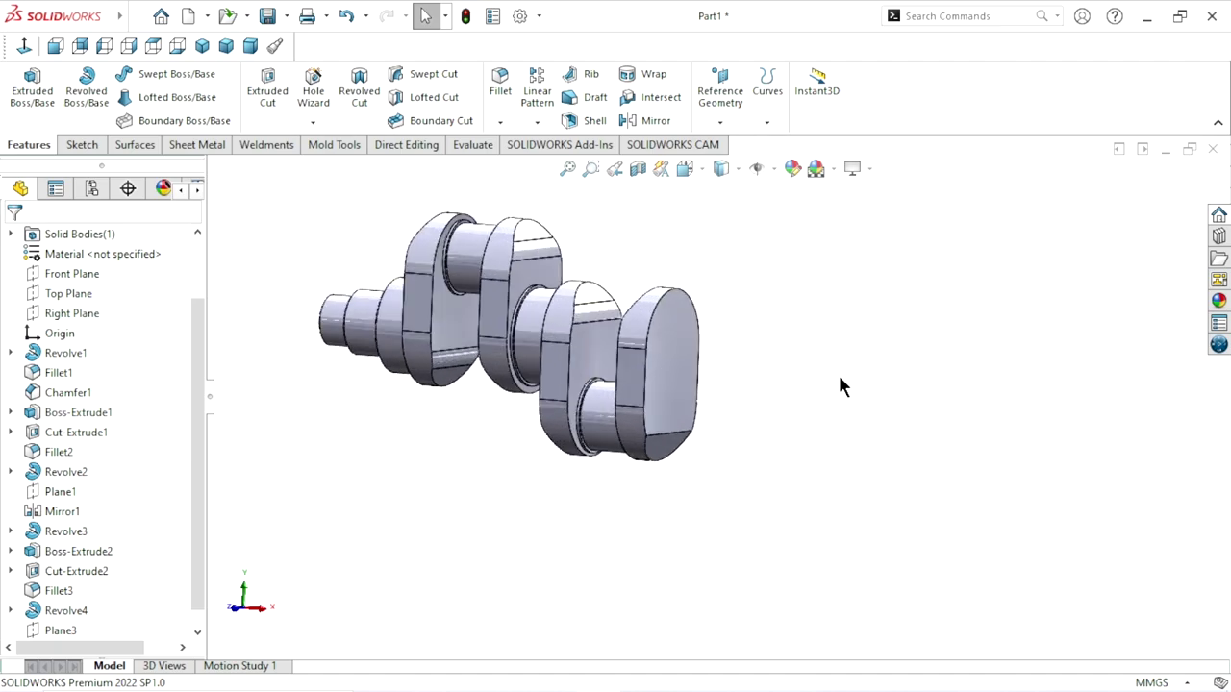
middle_drag(820, 431, 810, 487)
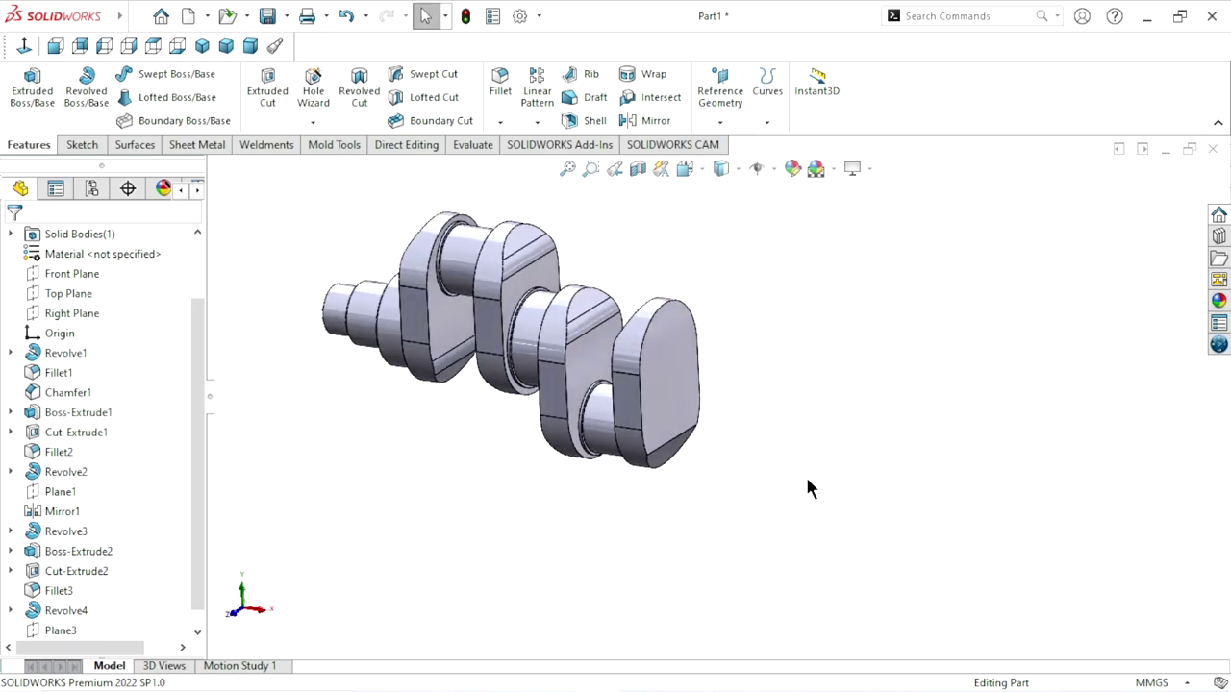
click(67, 274)
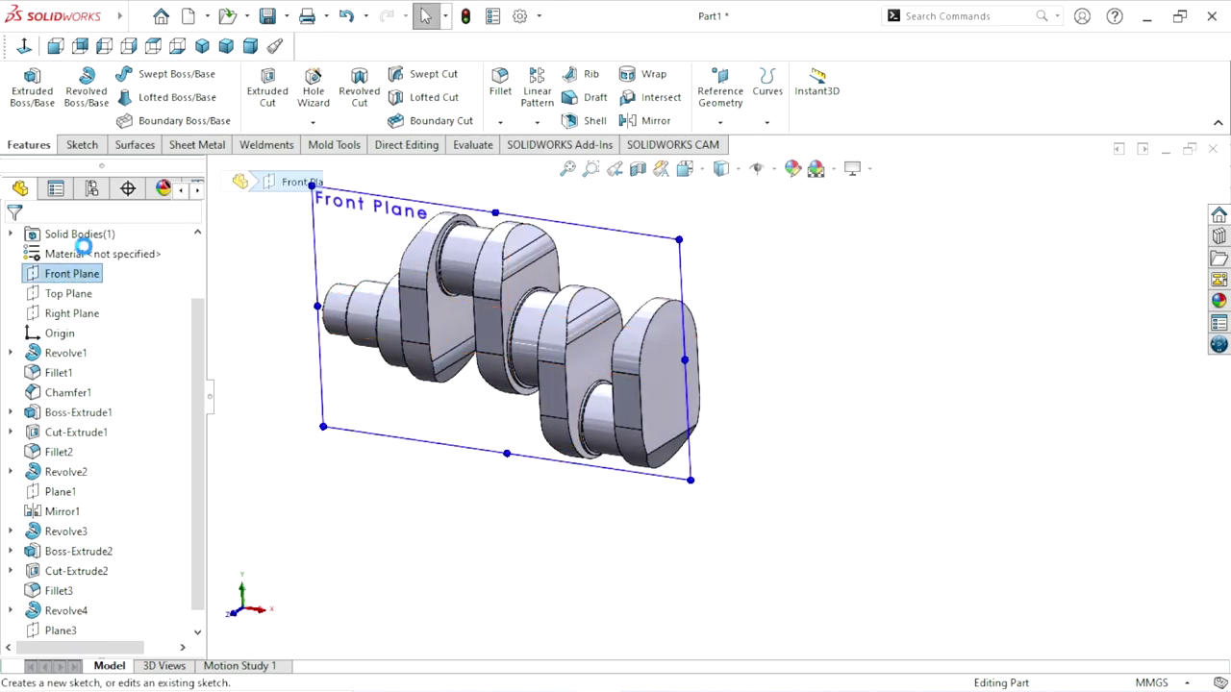
click(80, 241)
click(27, 42)
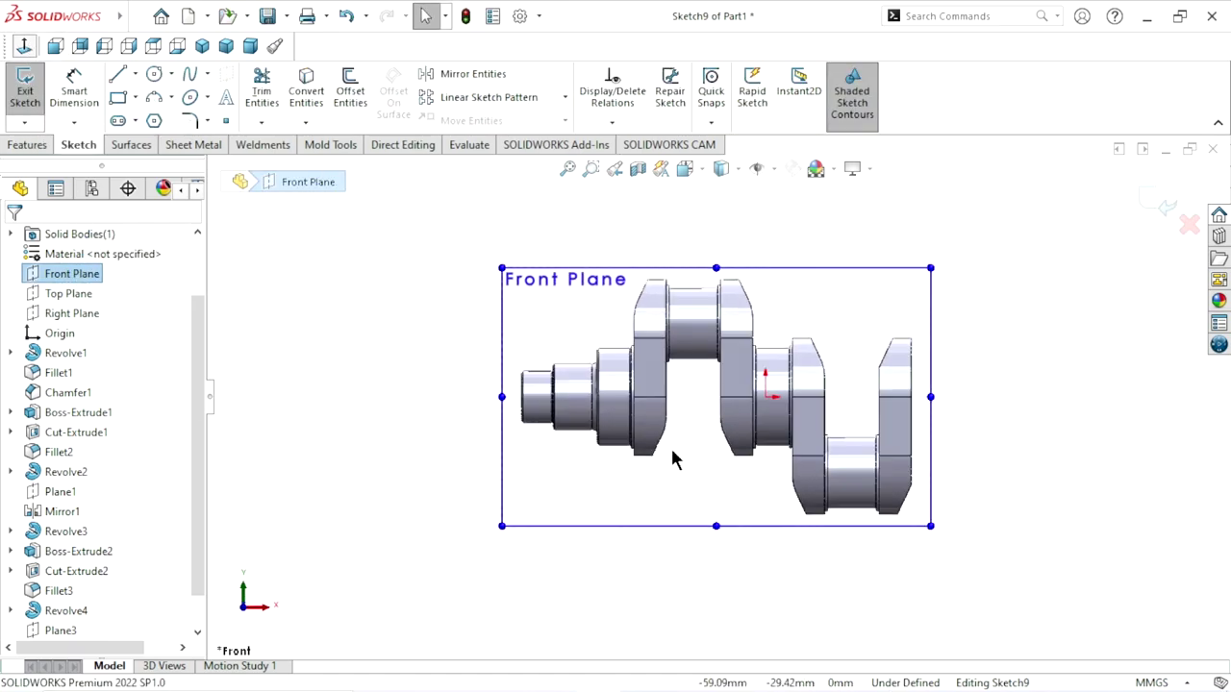
click(904, 412)
scroll(905, 411, down, 3)
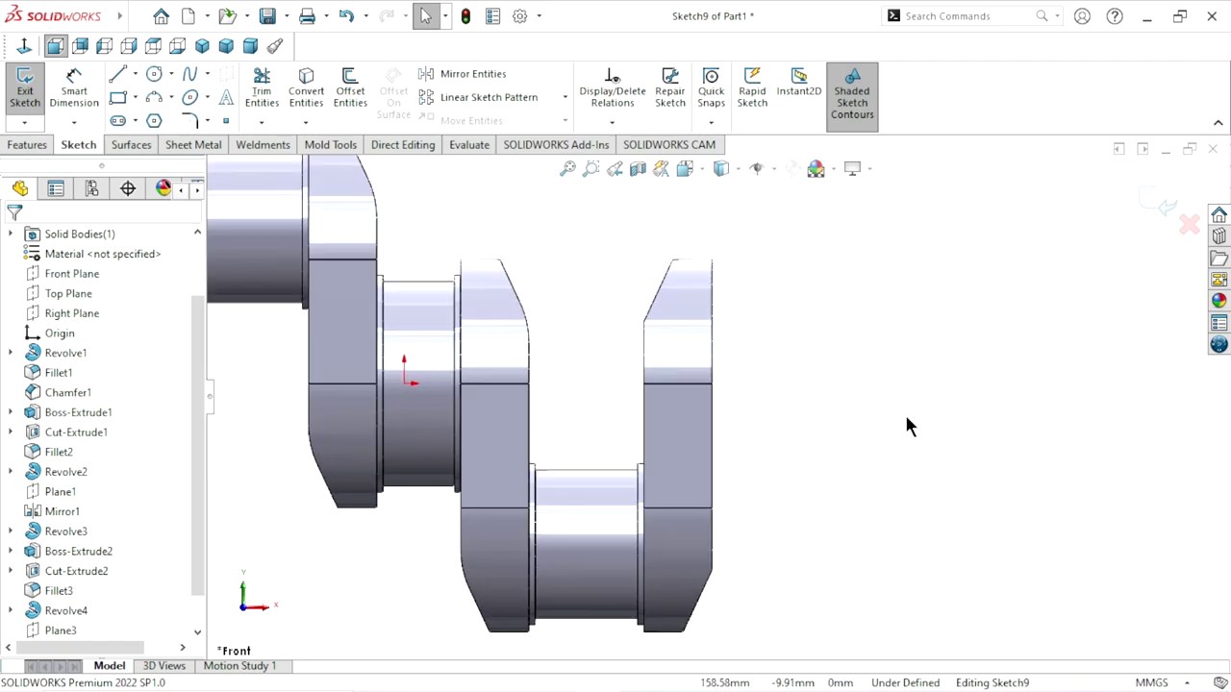
scroll(904, 414, down, 2)
scroll(901, 421, down, 1)
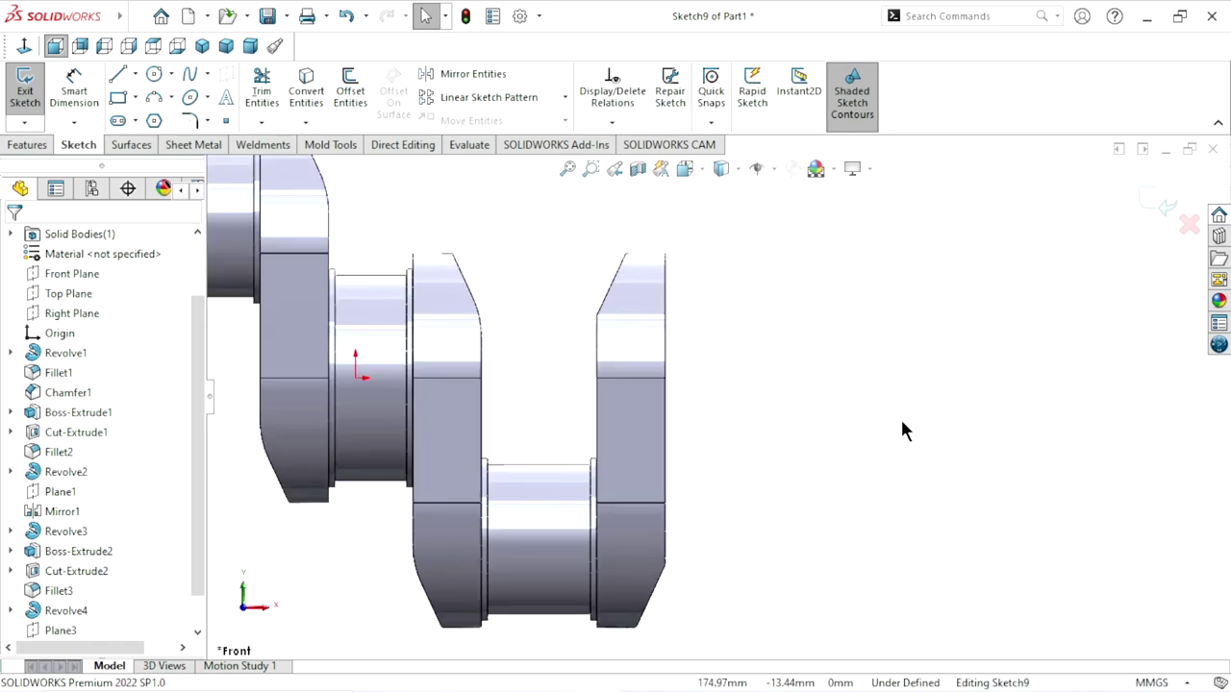
mouse_move(839, 445)
middle_down()
mouse_move(797, 439)
mouse_move(760, 412)
mouse_move(760, 351)
mouse_move(765, 452)
mouse_move(779, 460)
mouse_move(799, 413)
mouse_move(821, 461)
mouse_move(782, 476)
middle_up()
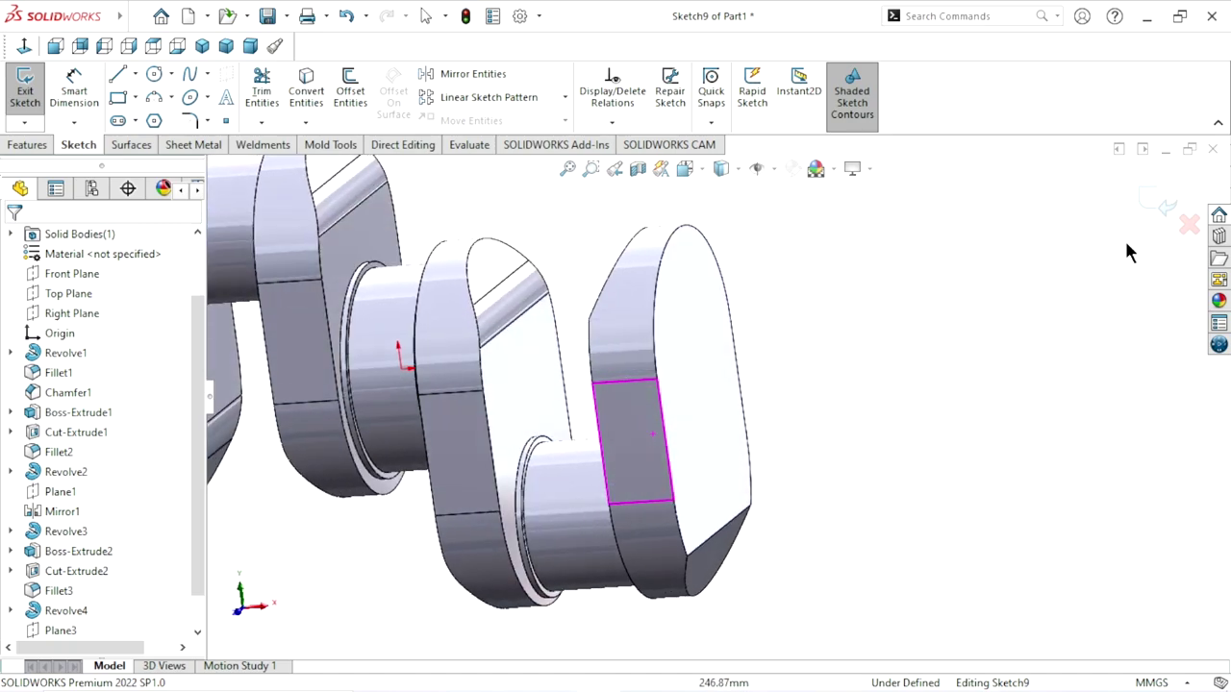
click(1189, 224)
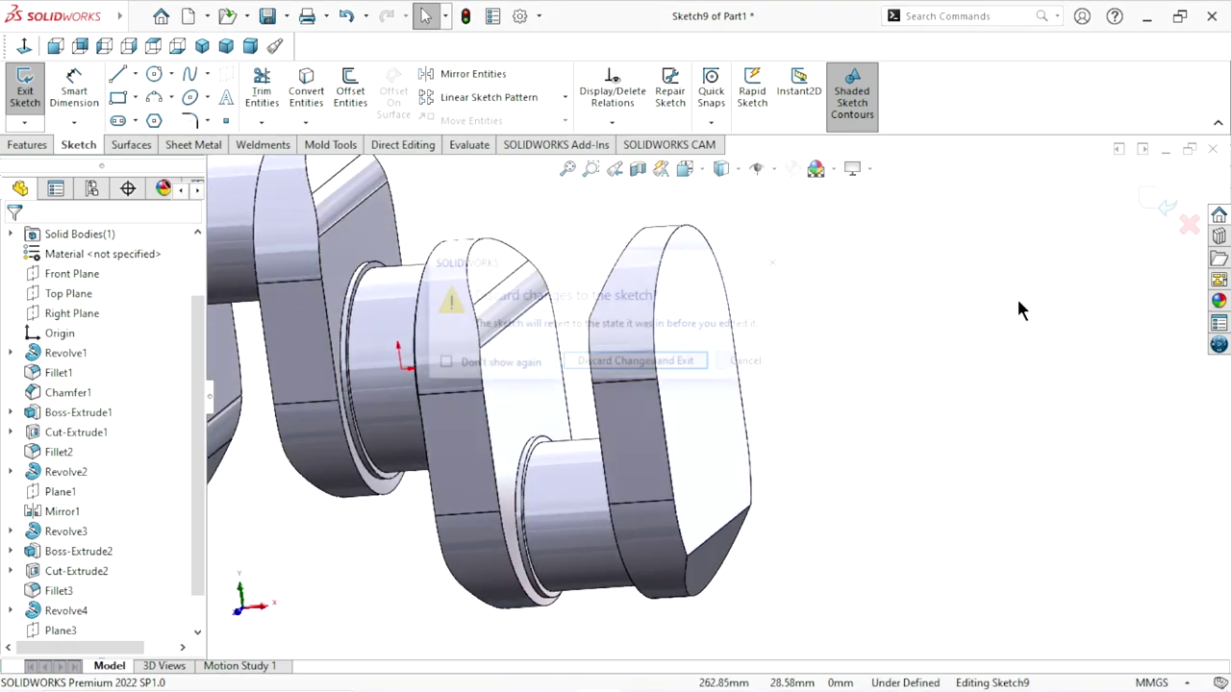
click(684, 364)
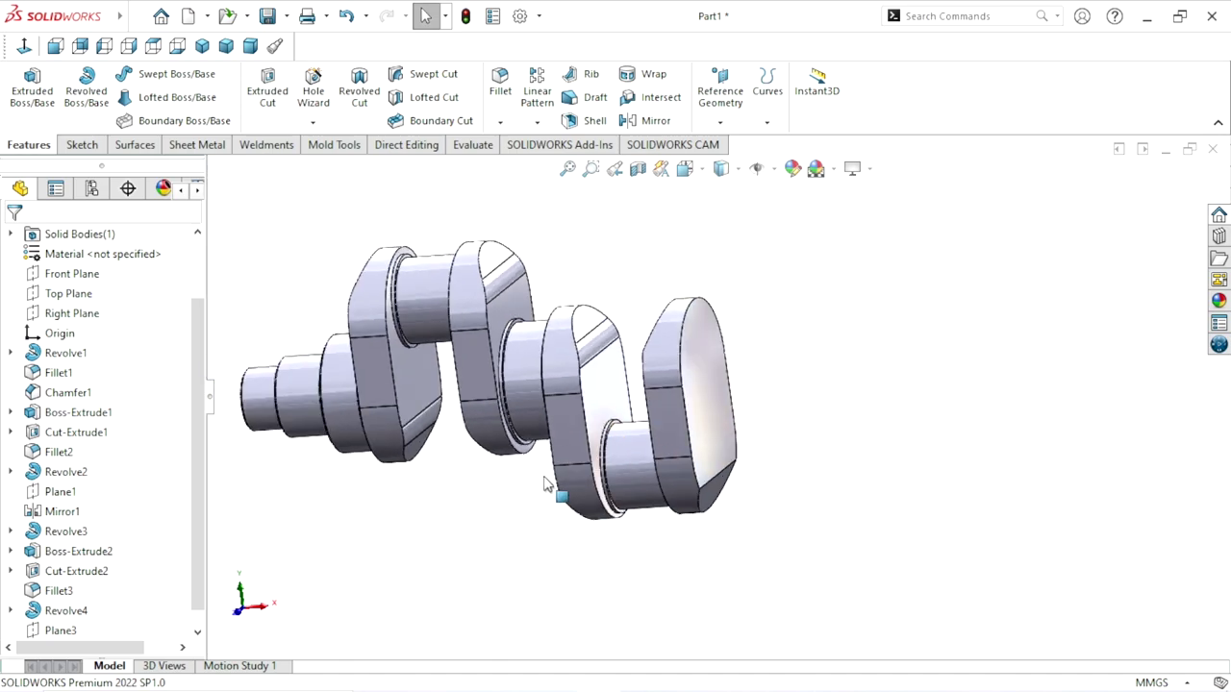
Edit Mirror2 to also mirror Fillet3, rounding the new end web's edges.
scroll(543, 484, down, 3)
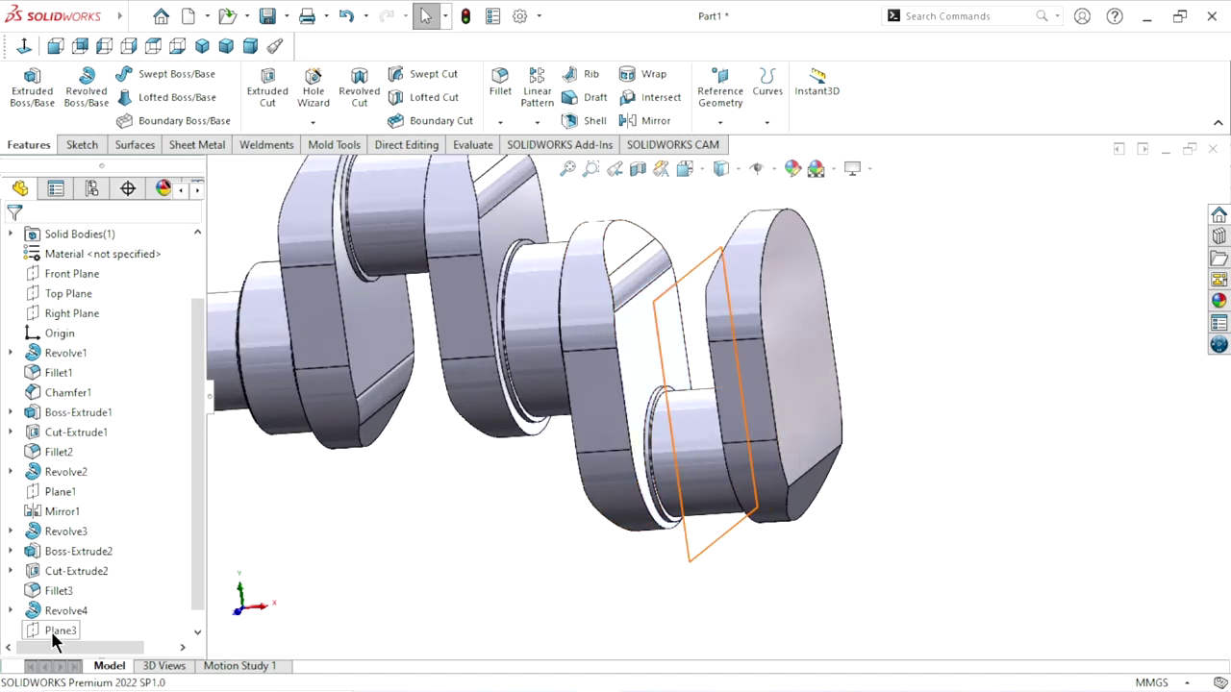
scroll(195, 565, down, 1)
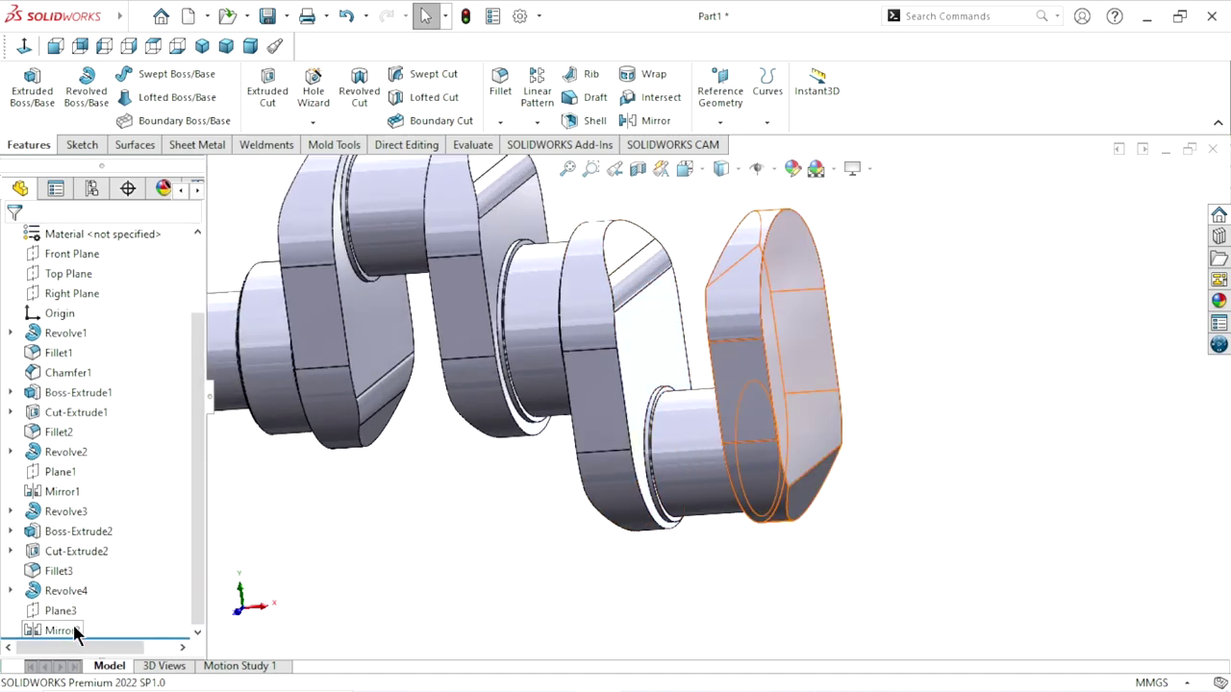
click(63, 630)
click(114, 583)
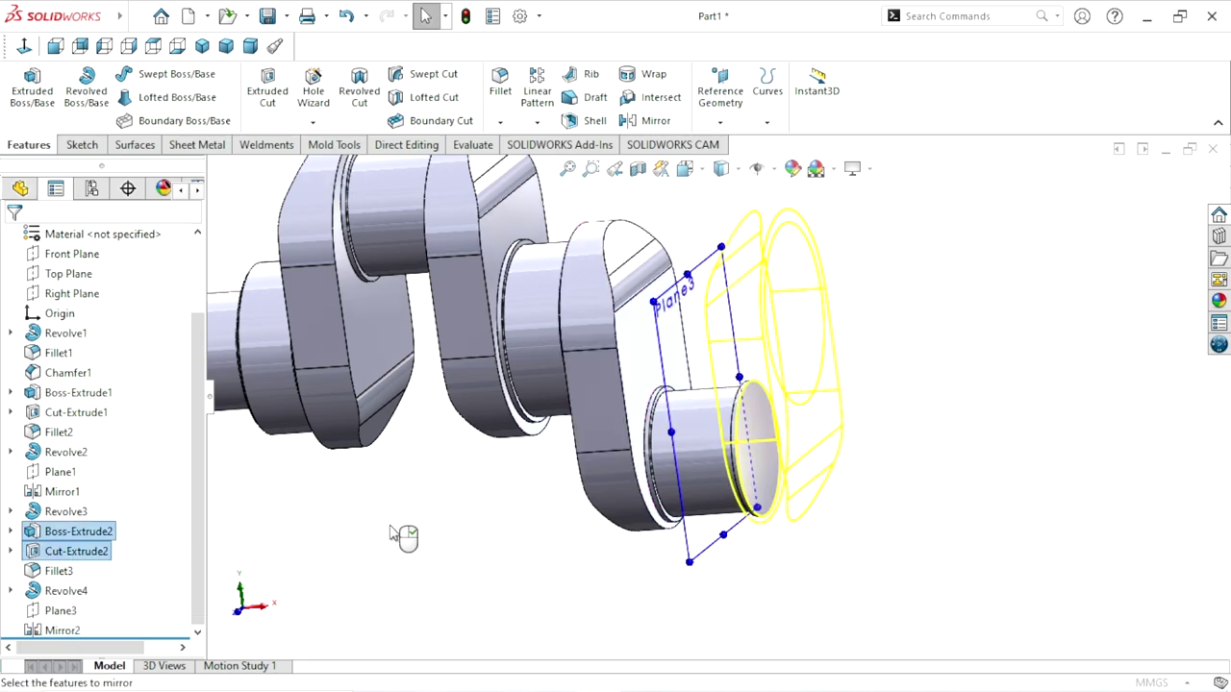
scroll(498, 482, up, 5)
scroll(499, 483, down, 3)
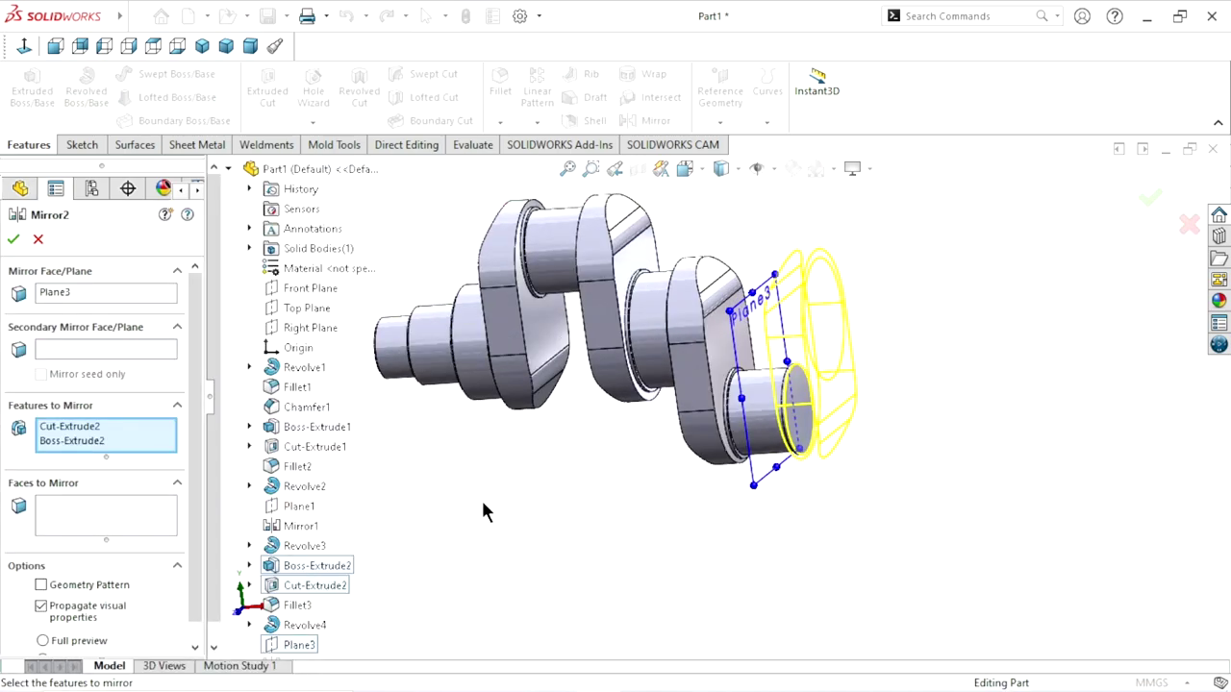
click(301, 606)
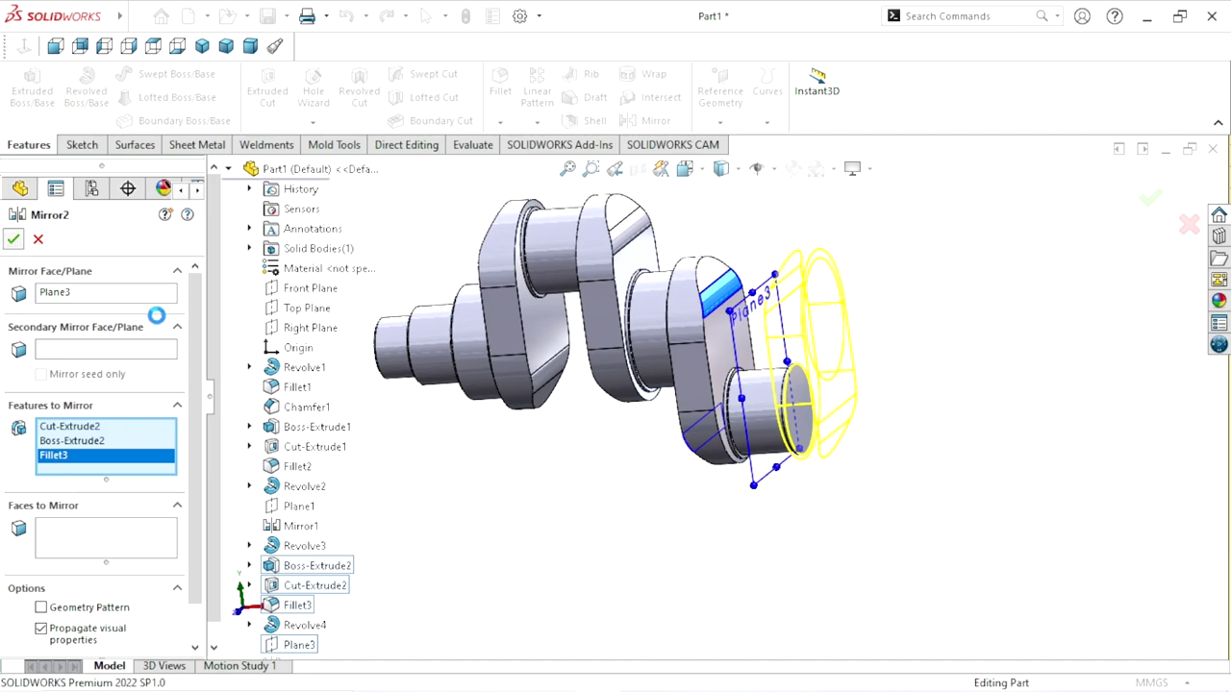
middle_drag(513, 392, 527, 522)
mouse_move(720, 500)
middle_down()
mouse_move(757, 466)
mouse_move(719, 459)
middle_up()
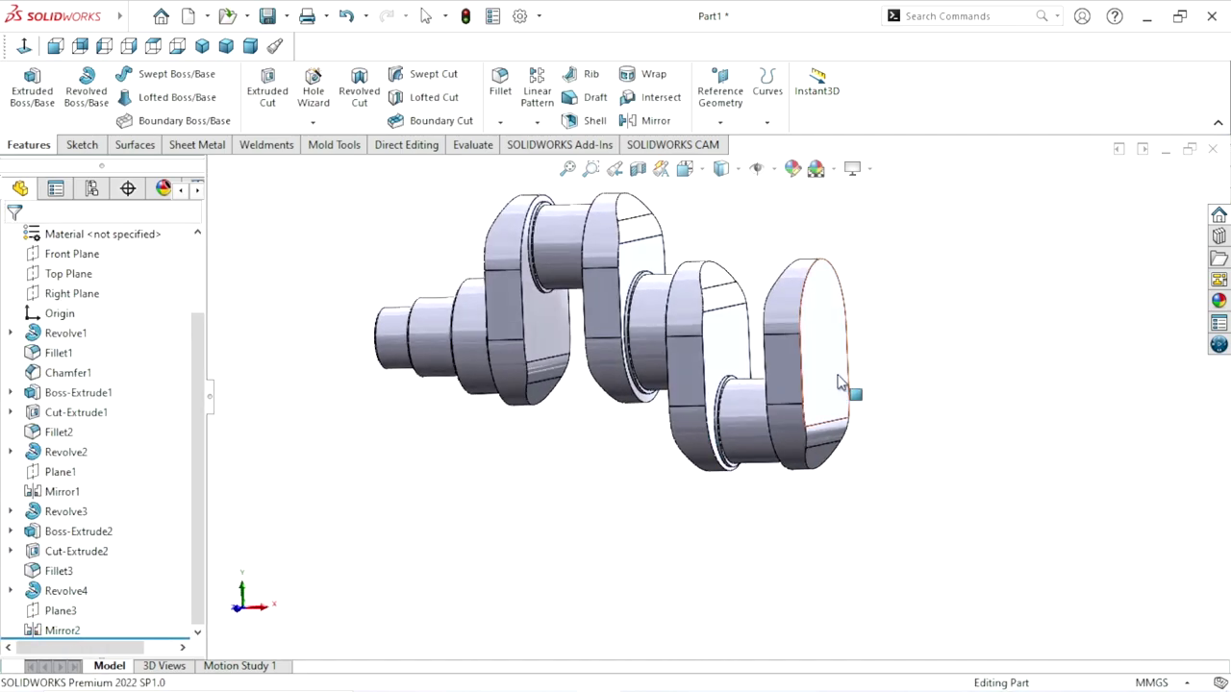
Start a new sketch on the Front Plane and frame the crankshaft's end web.
click(72, 254)
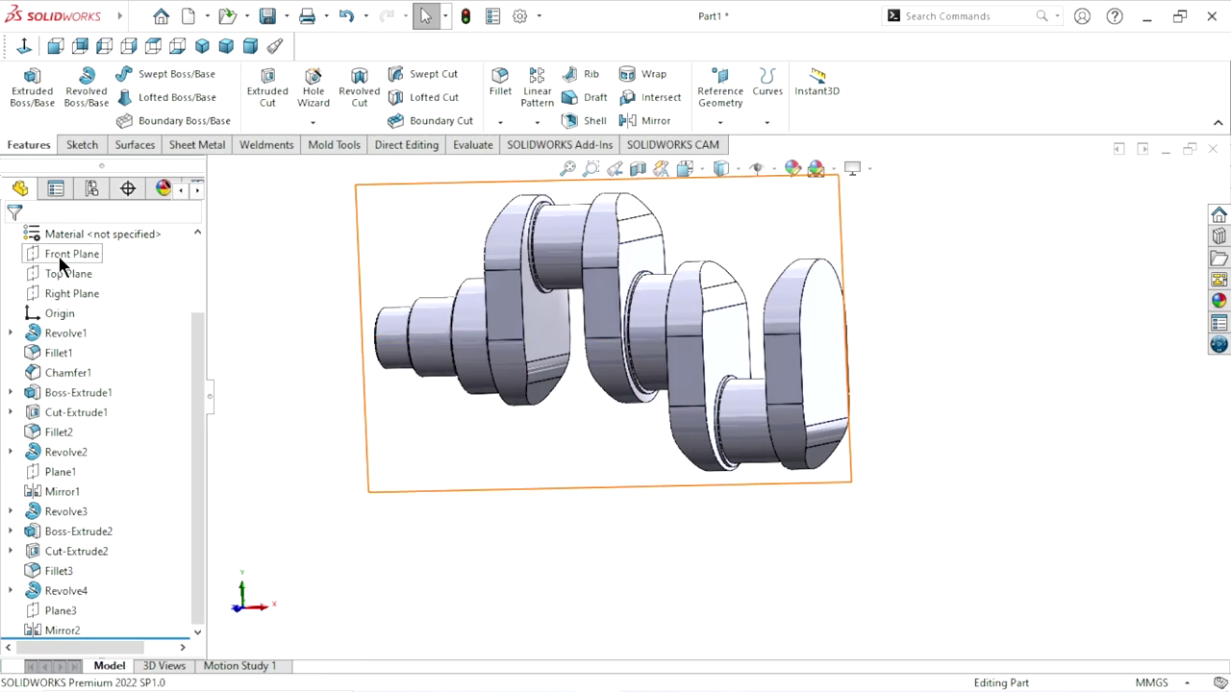
click(76, 229)
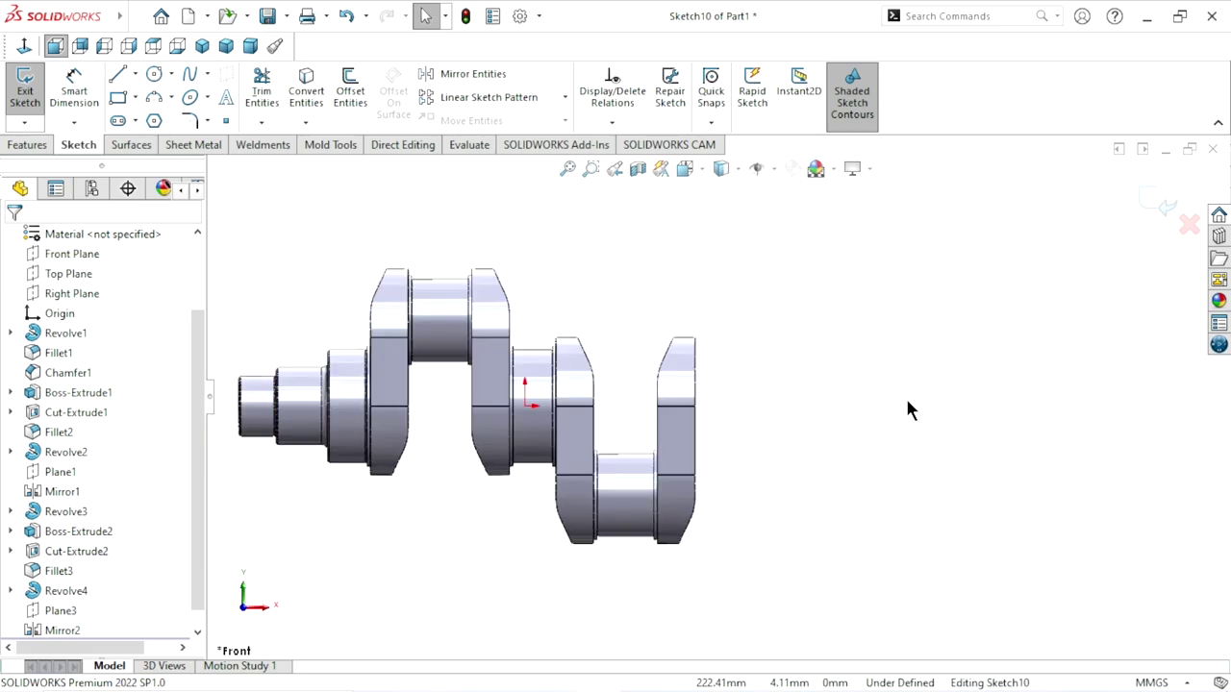
ctrl+middle_drag(867, 416, 761, 400)
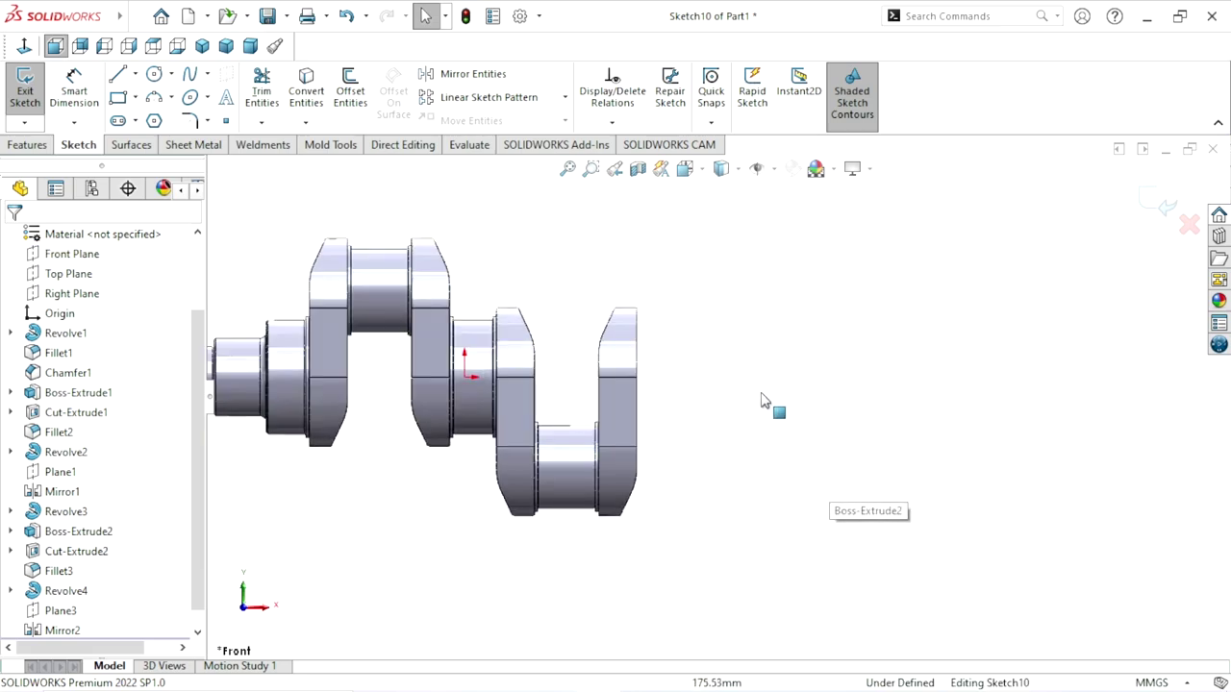
scroll(721, 354, down, 2)
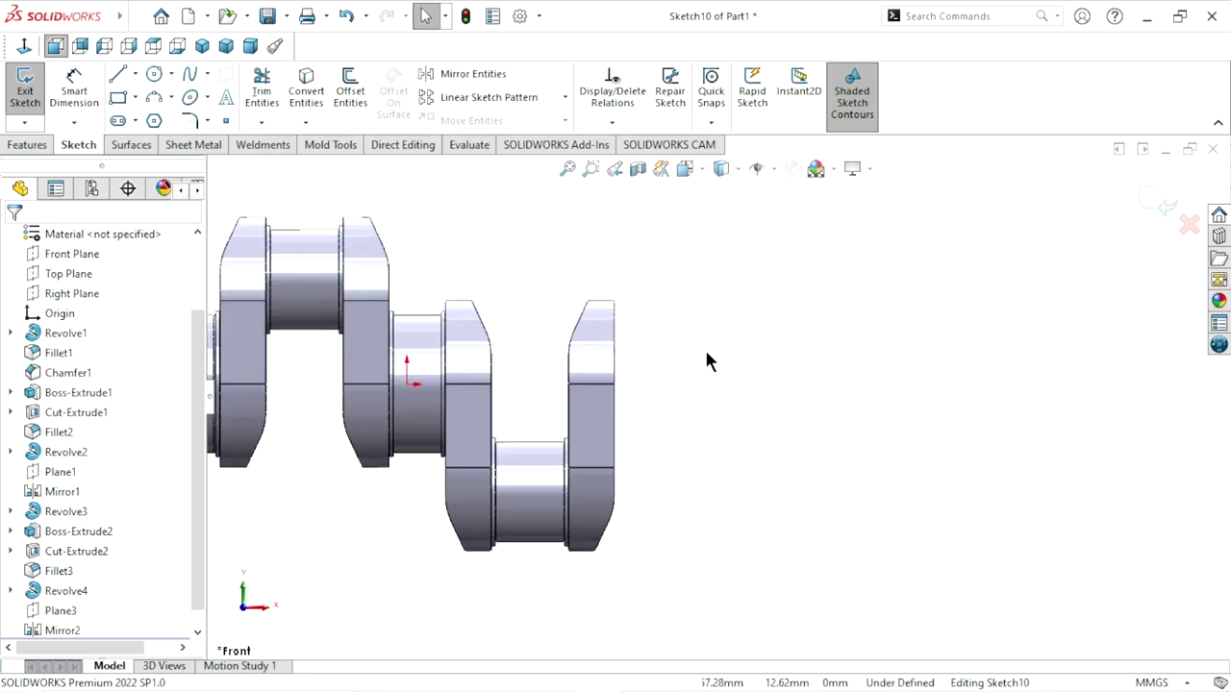
Draw a horizontal centerline from the end crank web outward along the shaft axis.
click(136, 75)
click(127, 113)
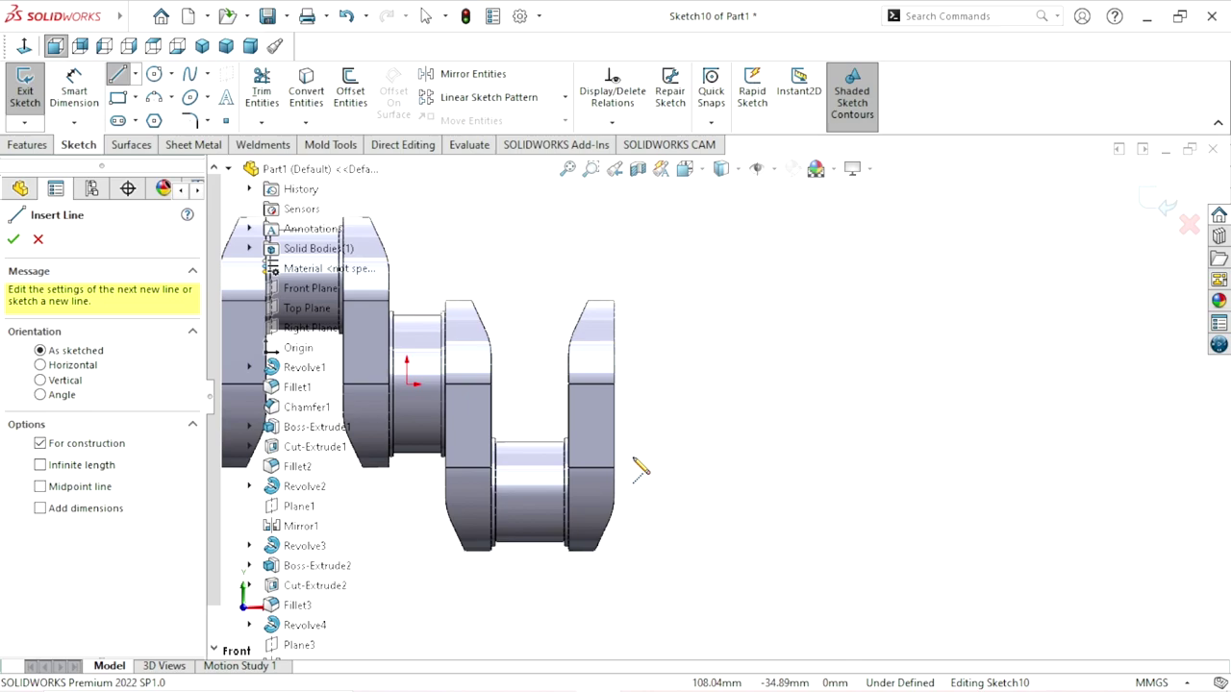
click(616, 384)
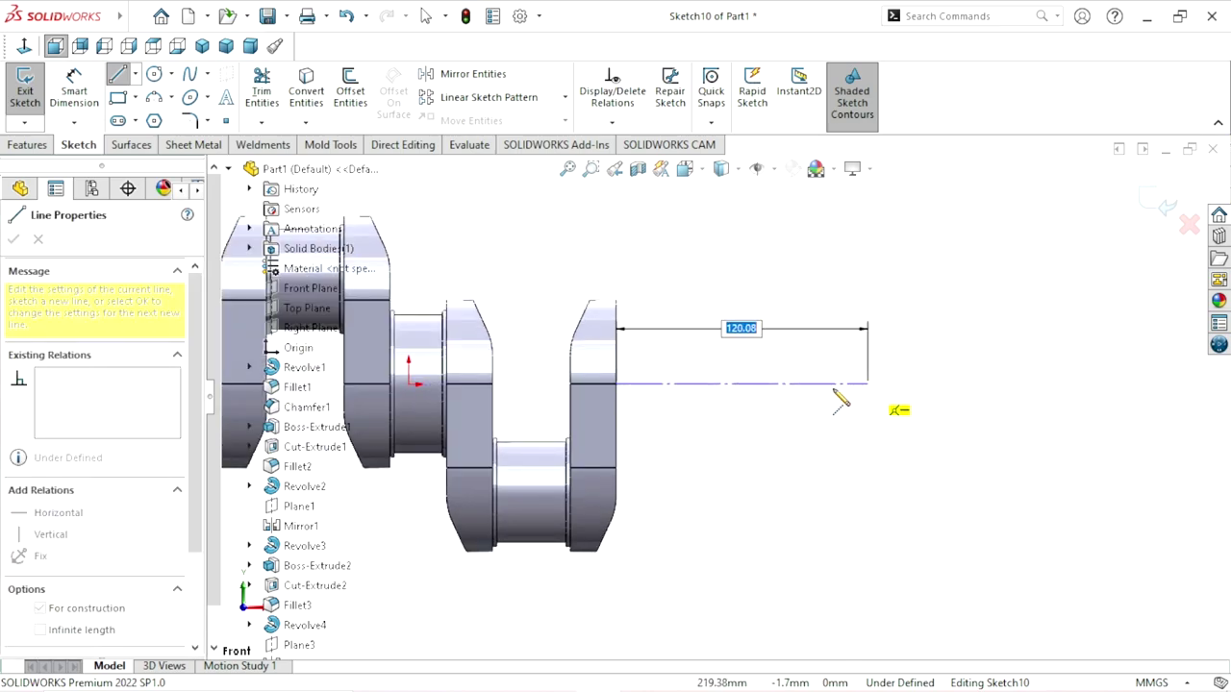
click(835, 383)
right_click(902, 353)
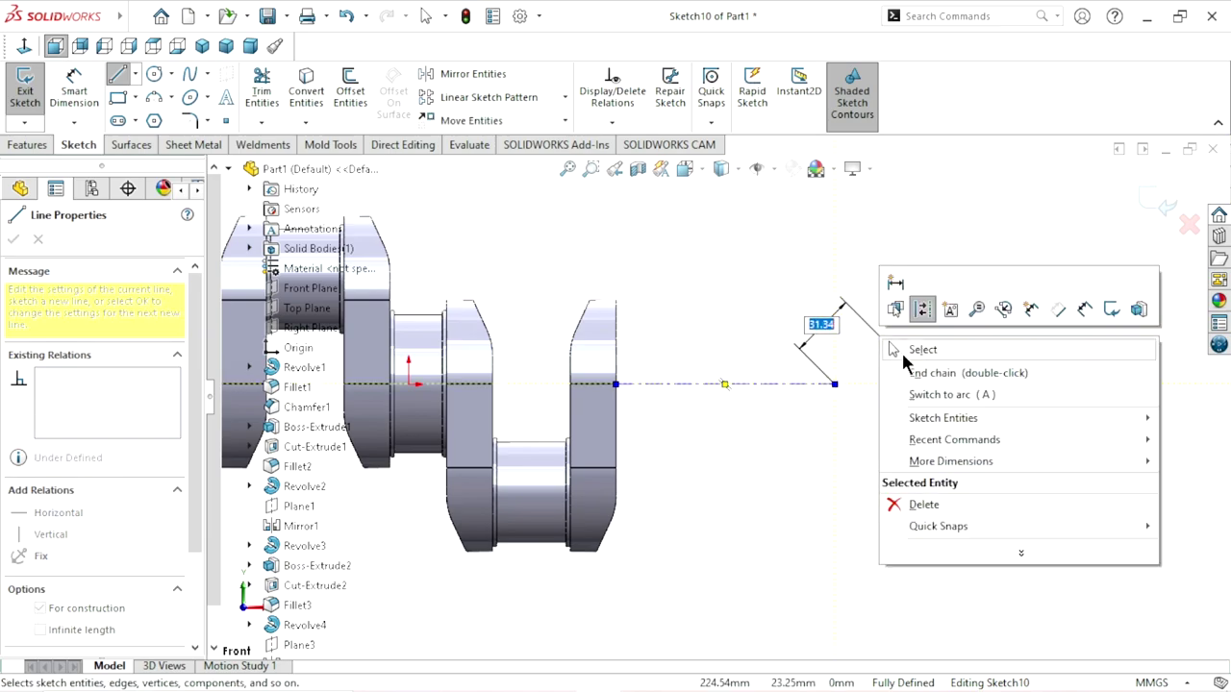
click(909, 350)
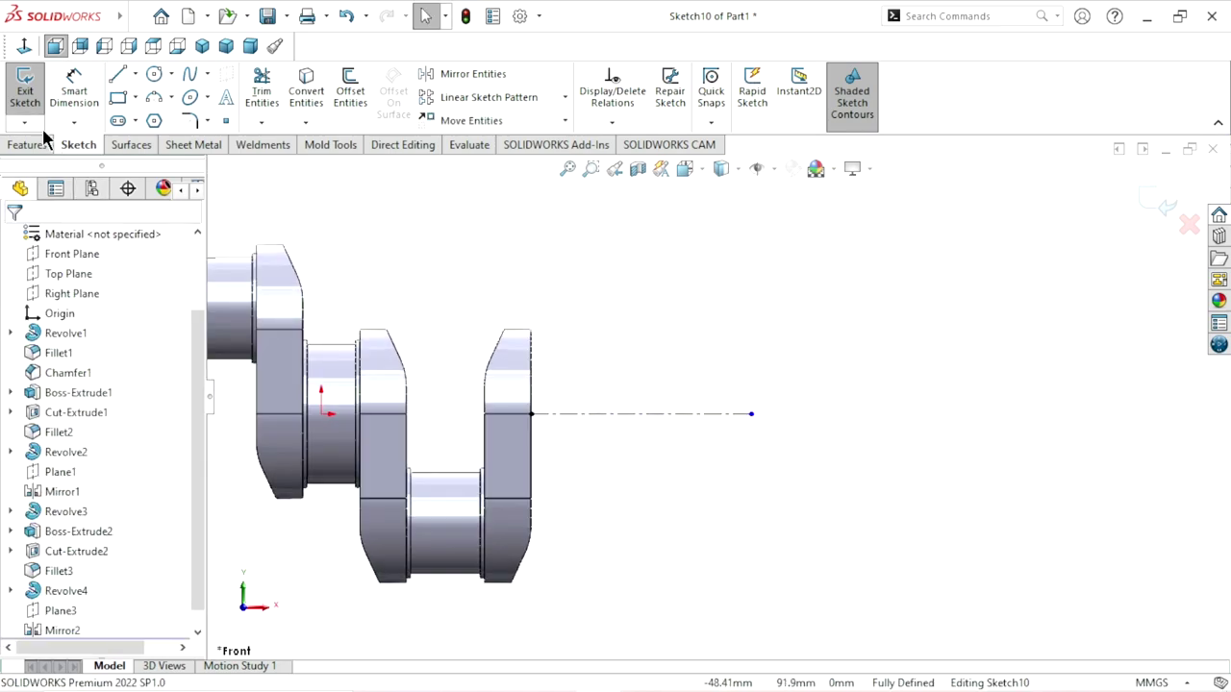
key(l)
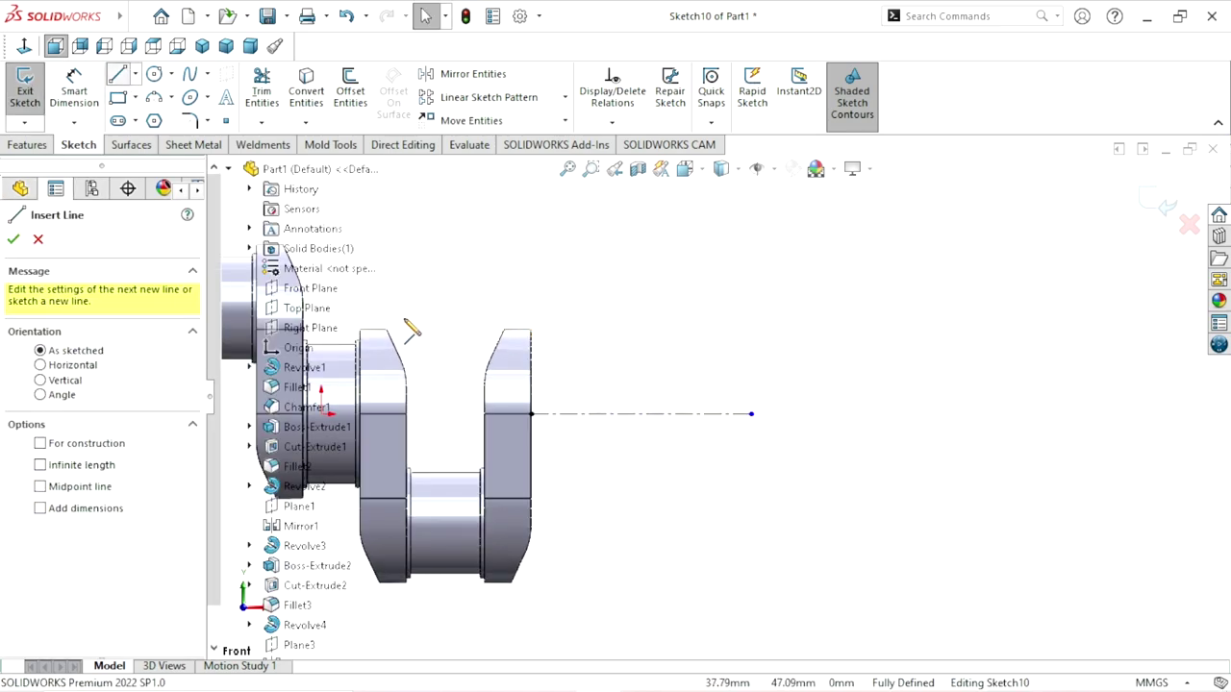
Sketch the first low steps of the profile outward from the end web's face.
scroll(636, 423, down, 3)
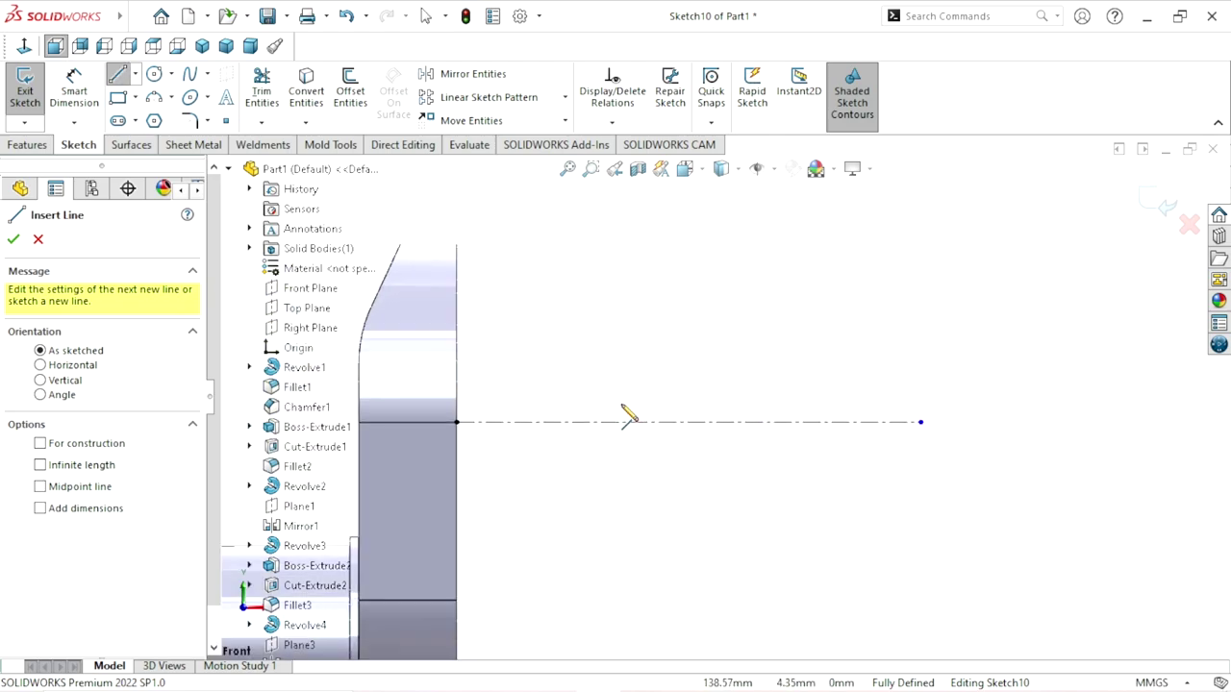
click(458, 297)
click(478, 299)
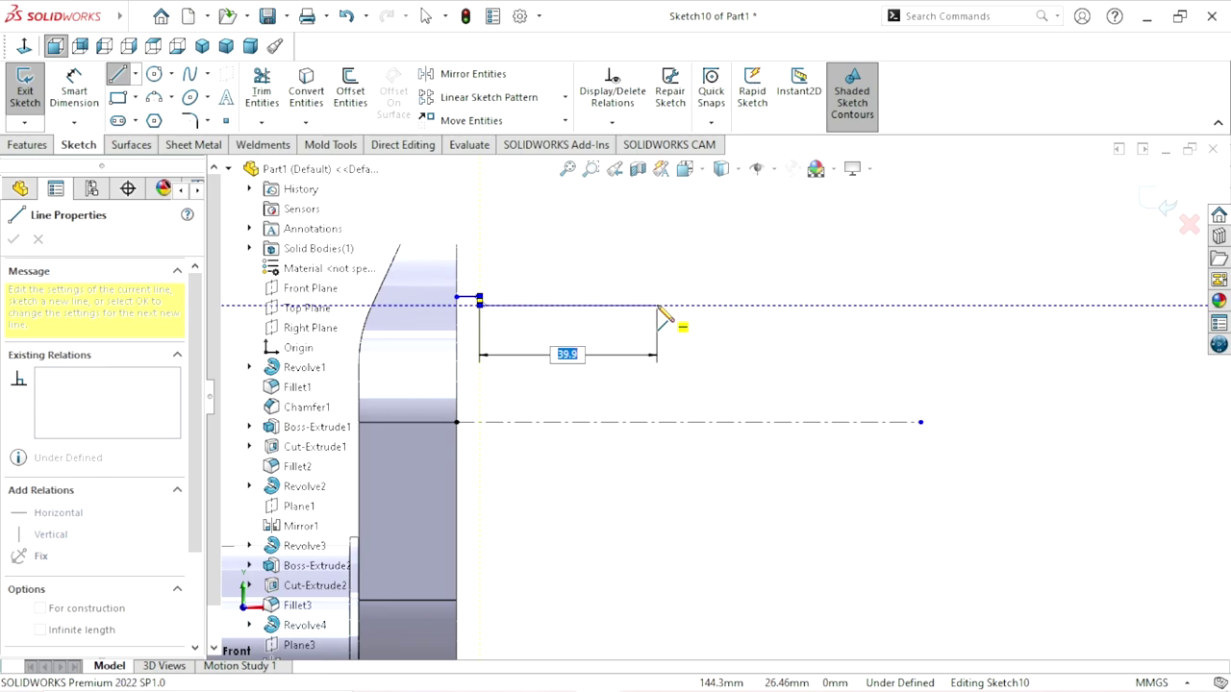
click(603, 302)
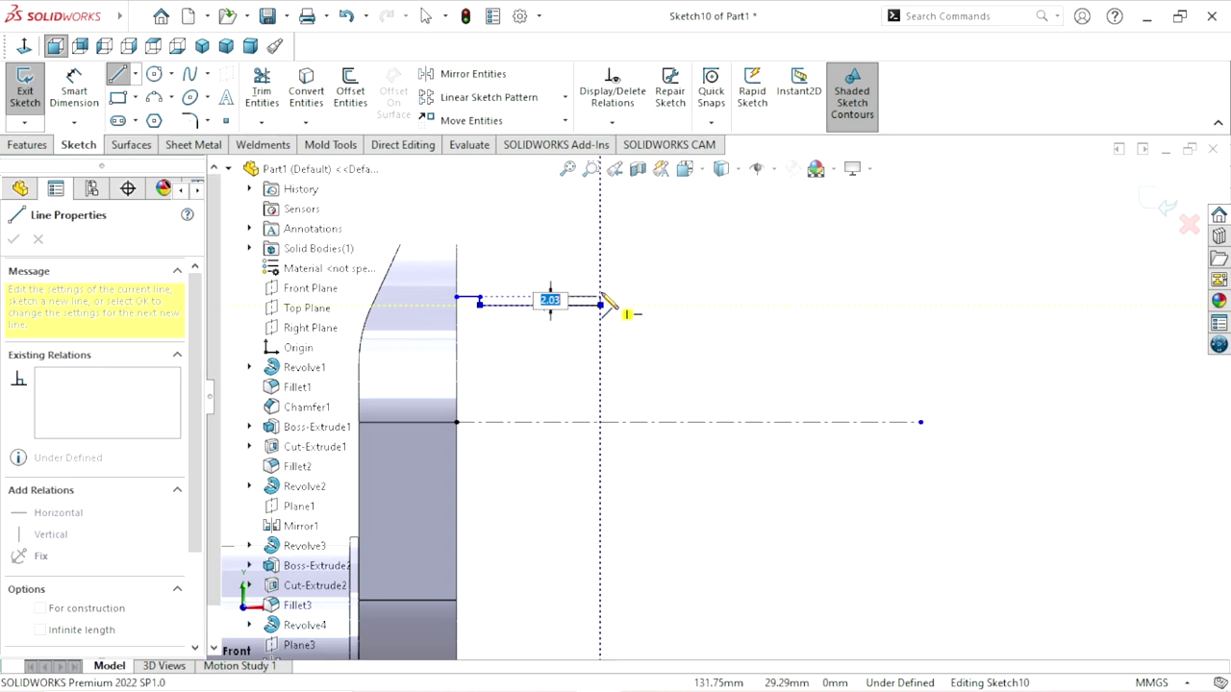
click(685, 300)
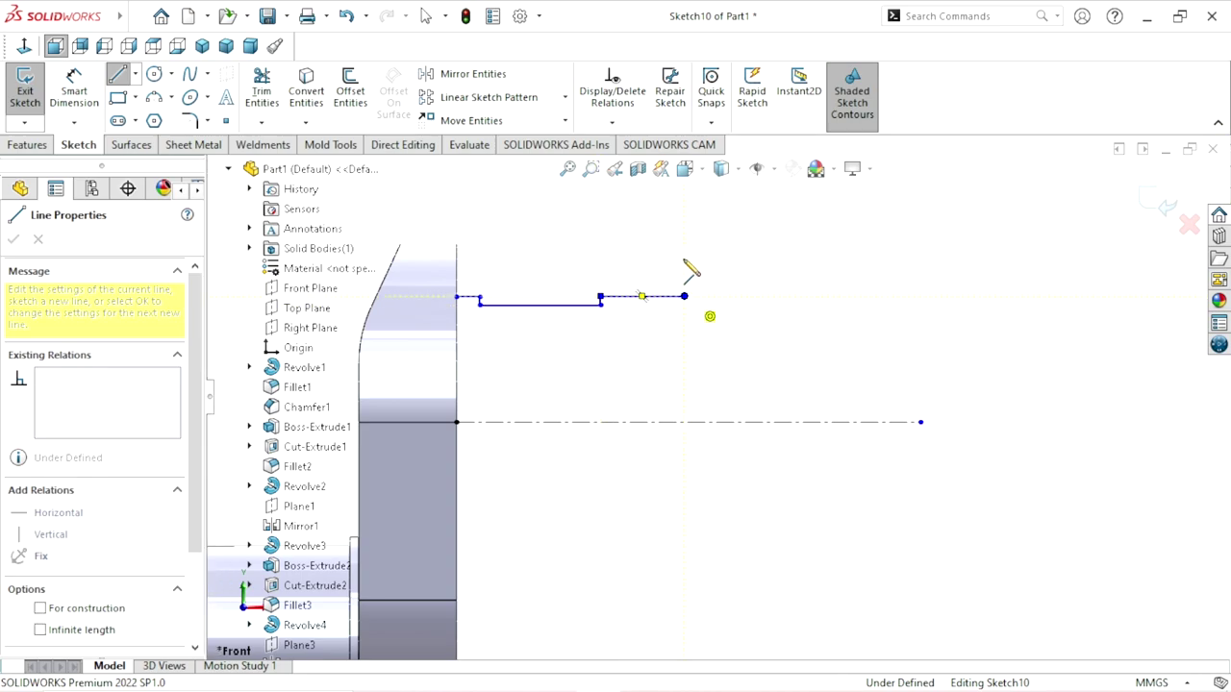
Add the raised collar and shaft-end segment, closing the outline down onto the centerline.
scroll(707, 252, up, 3)
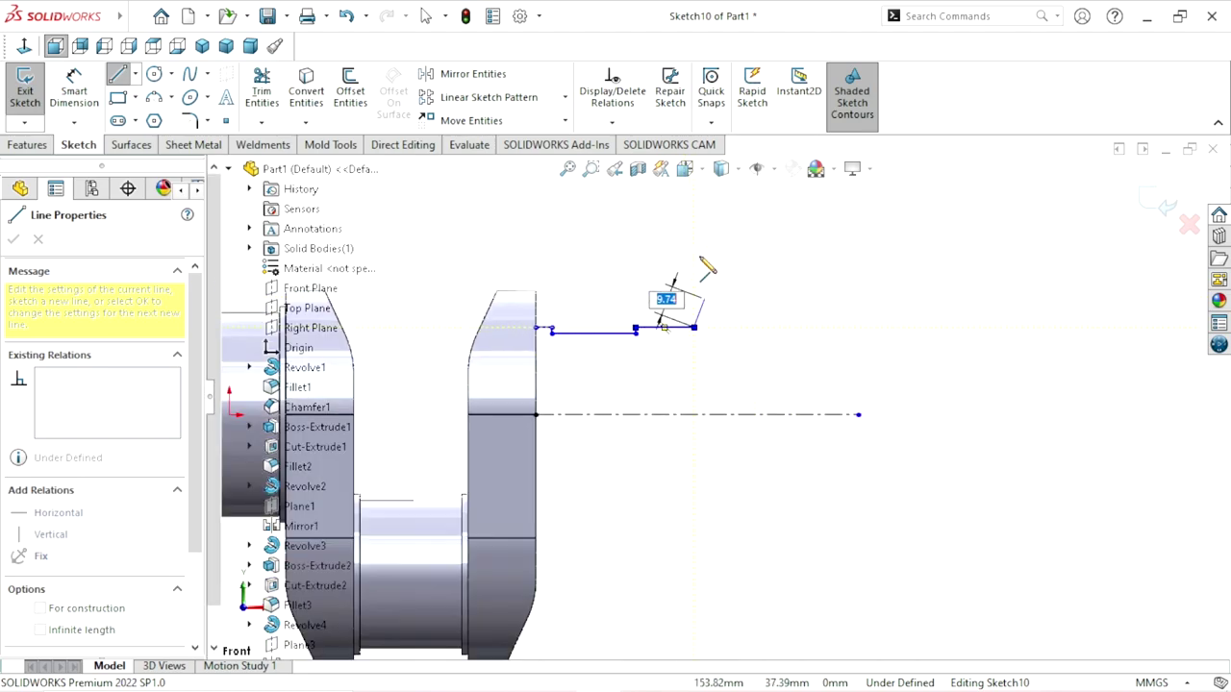
click(694, 212)
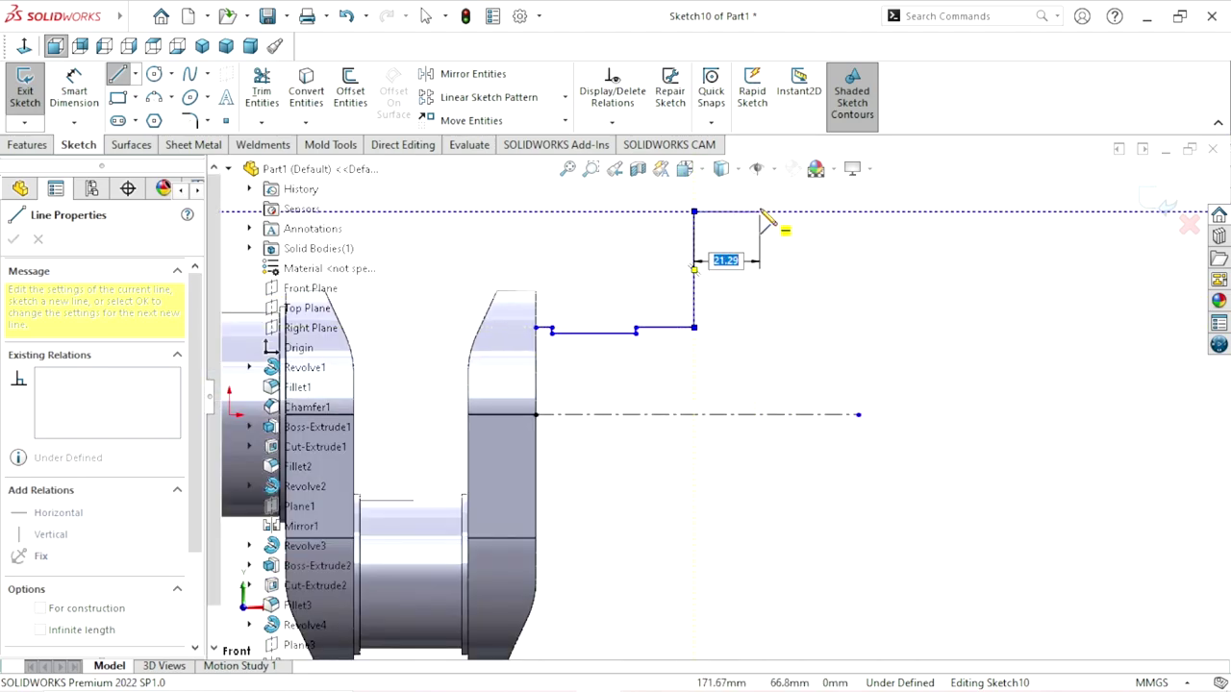
click(759, 212)
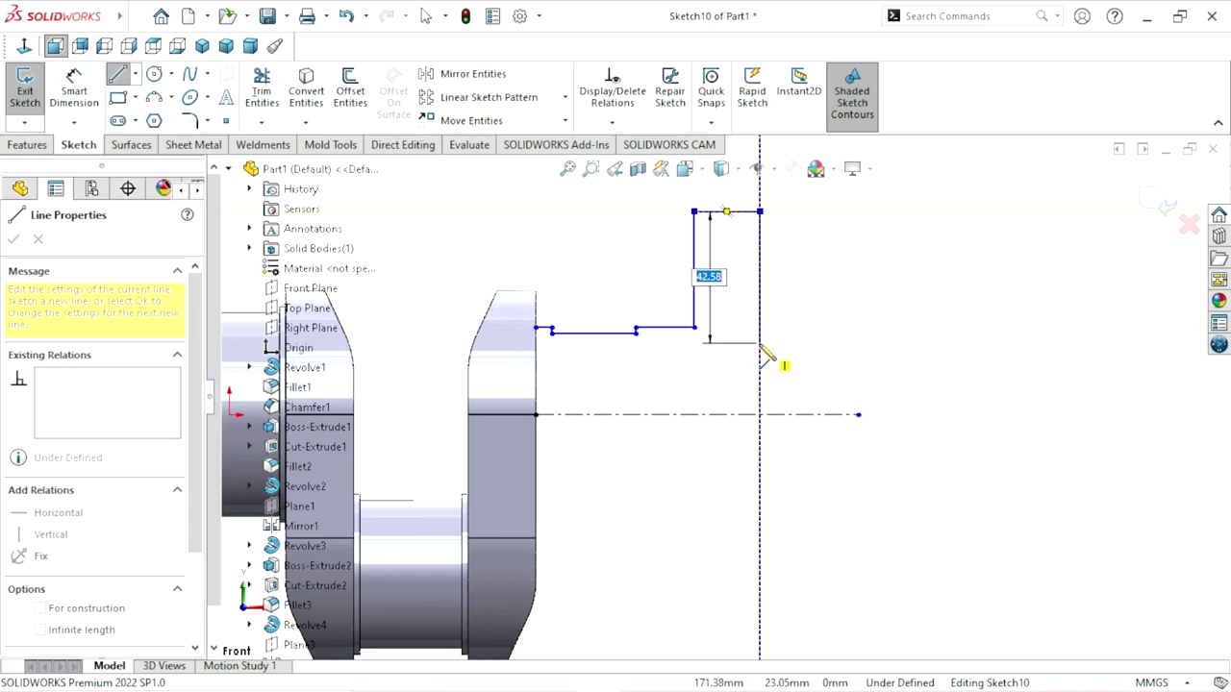
click(759, 343)
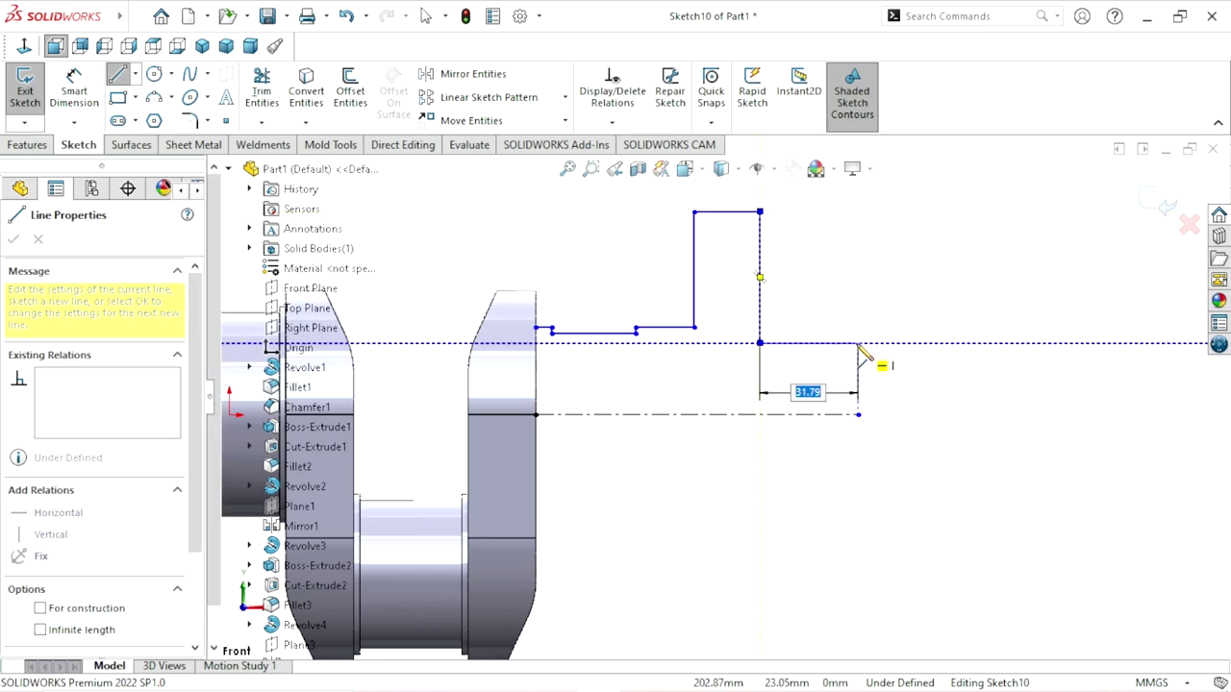
click(857, 344)
click(858, 415)
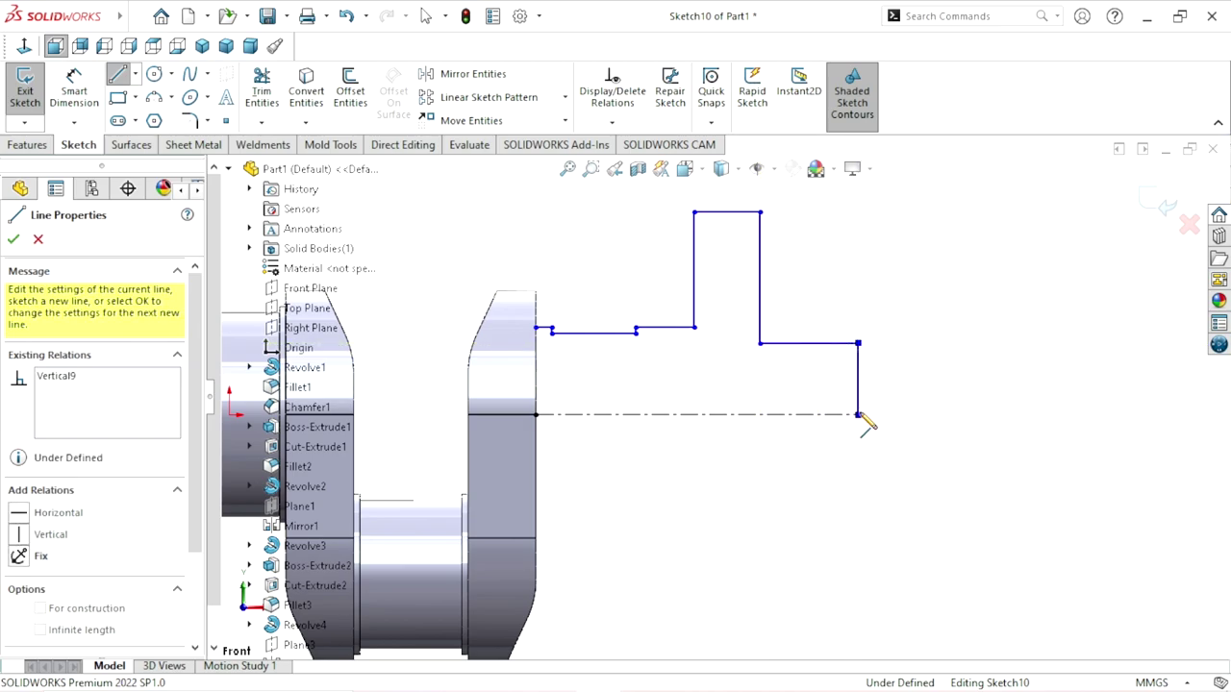
right_click(902, 386)
click(906, 394)
scroll(715, 396, up, 3)
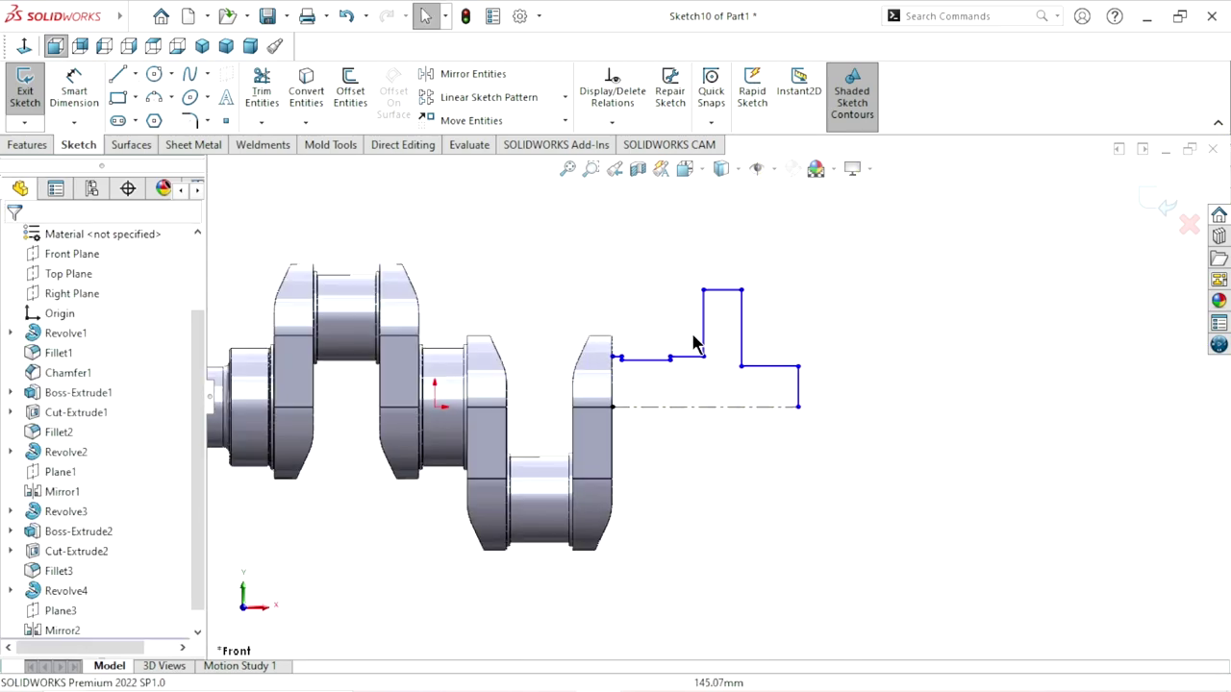
scroll(696, 343, down, 2)
scroll(760, 397, down, 1)
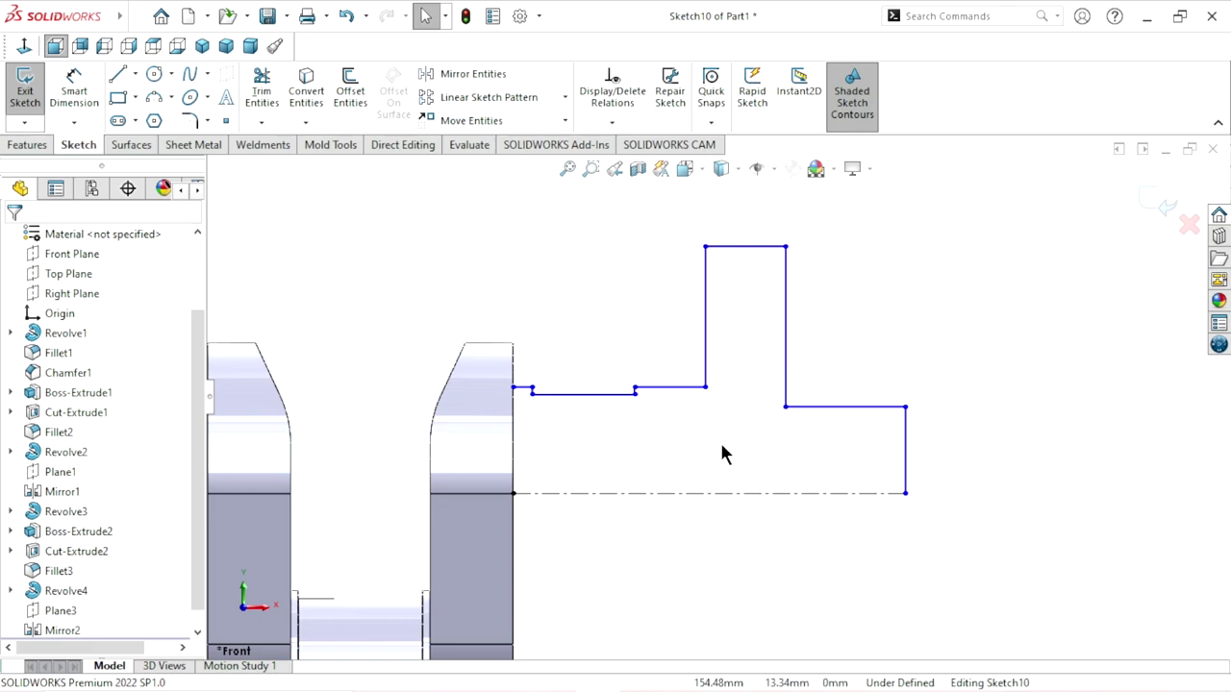
click(670, 388)
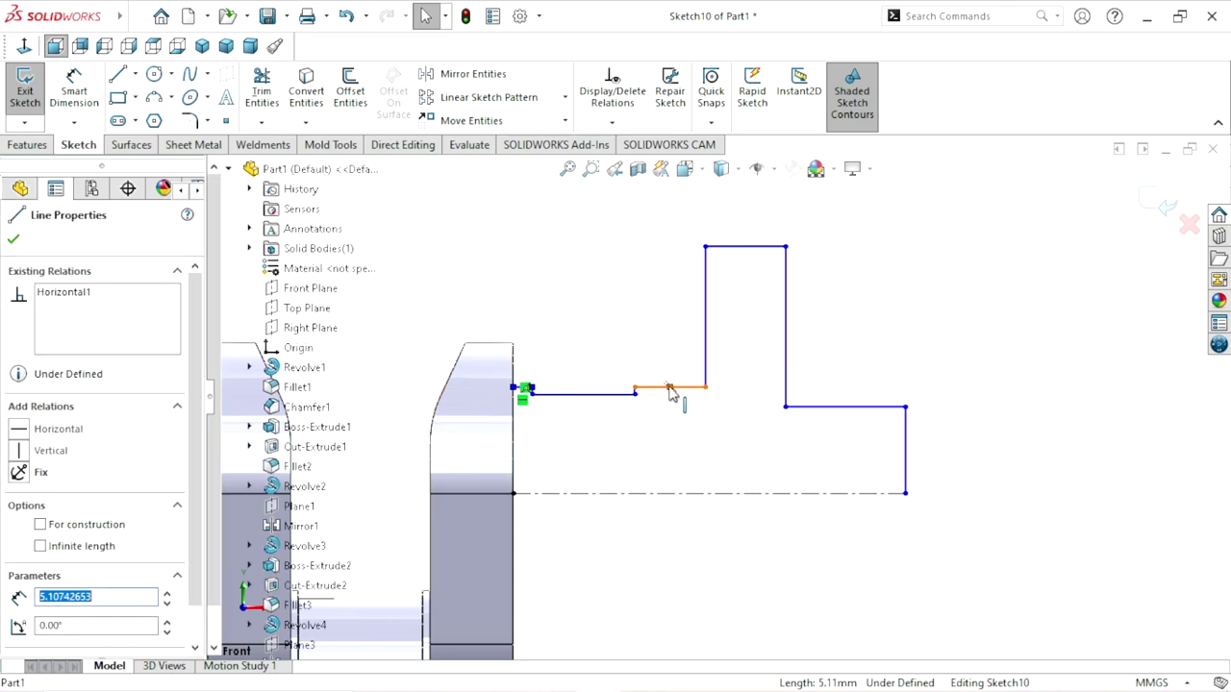
drag(670, 394, 634, 349)
click(651, 357)
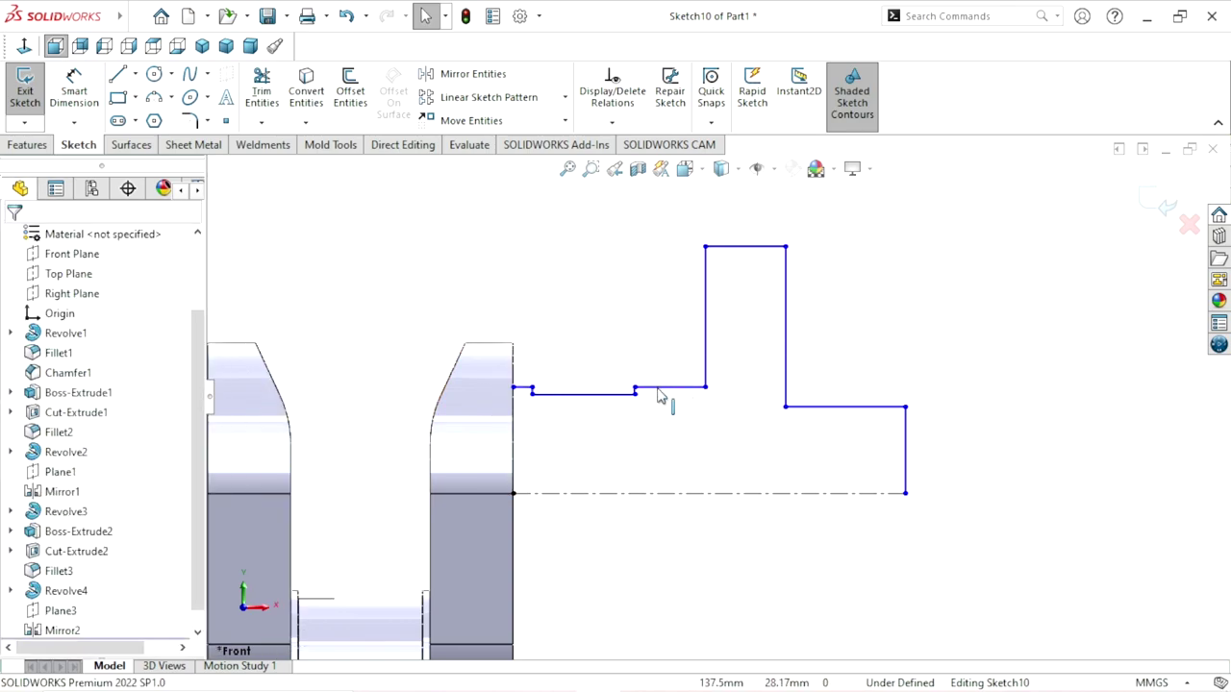
click(664, 388)
ctrl+click(523, 389)
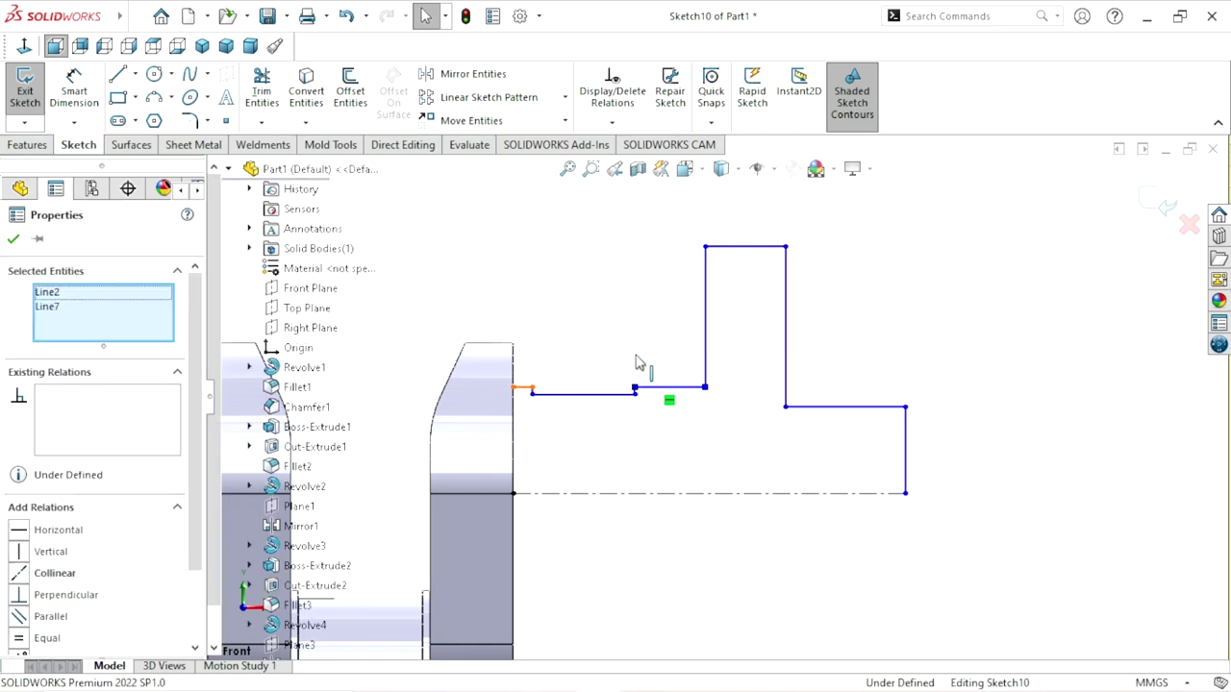
click(709, 332)
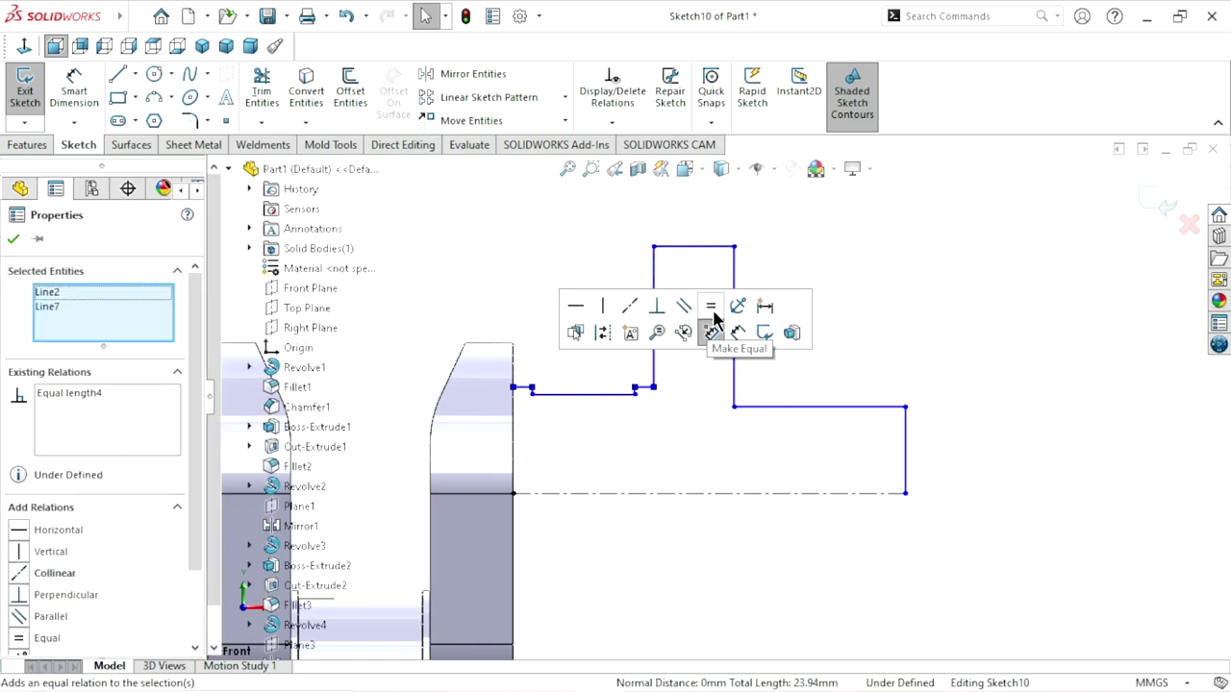
click(631, 307)
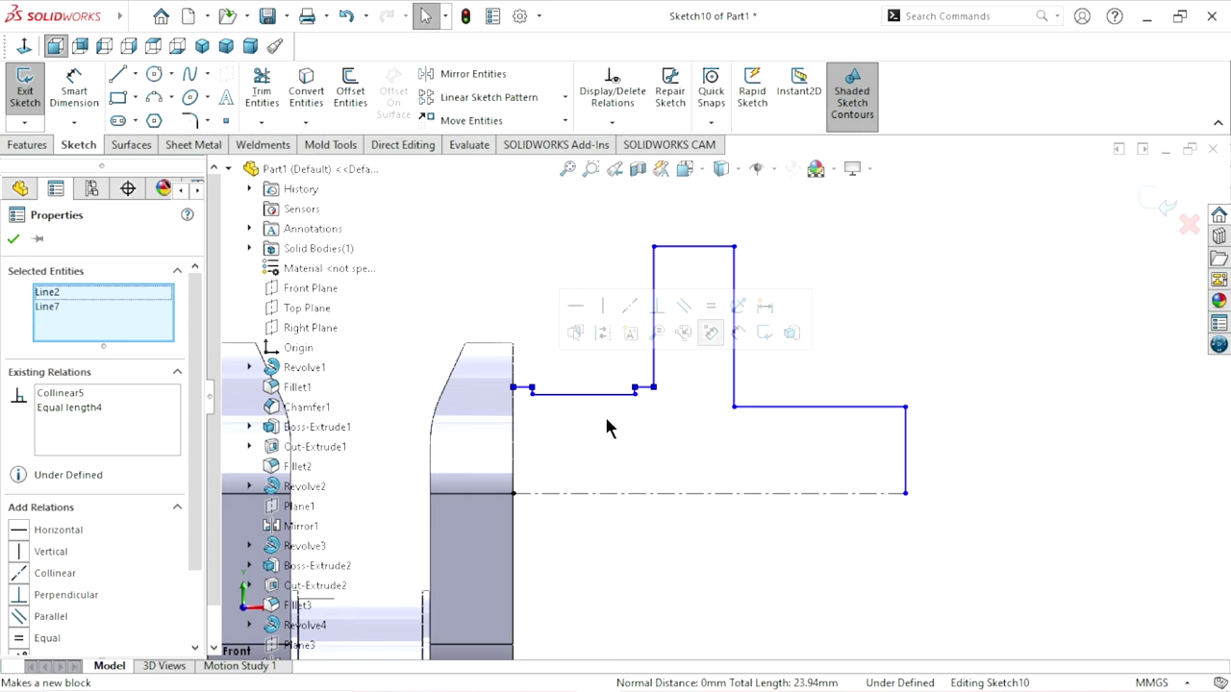
click(346, 17)
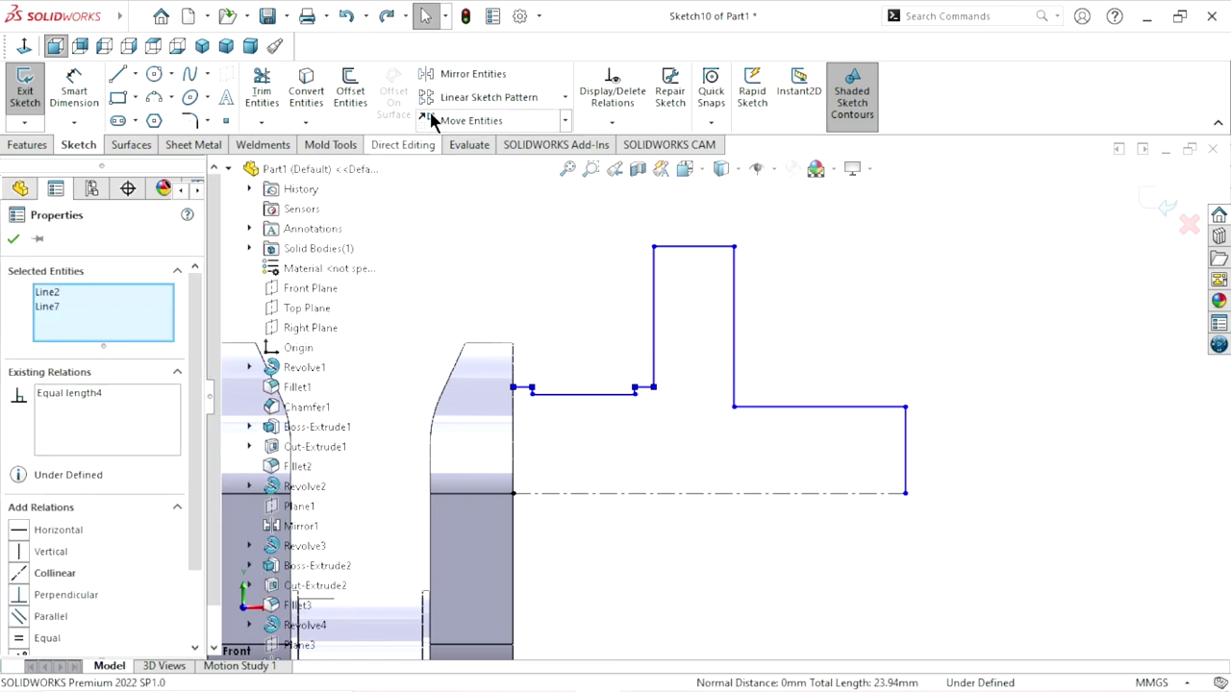
click(348, 17)
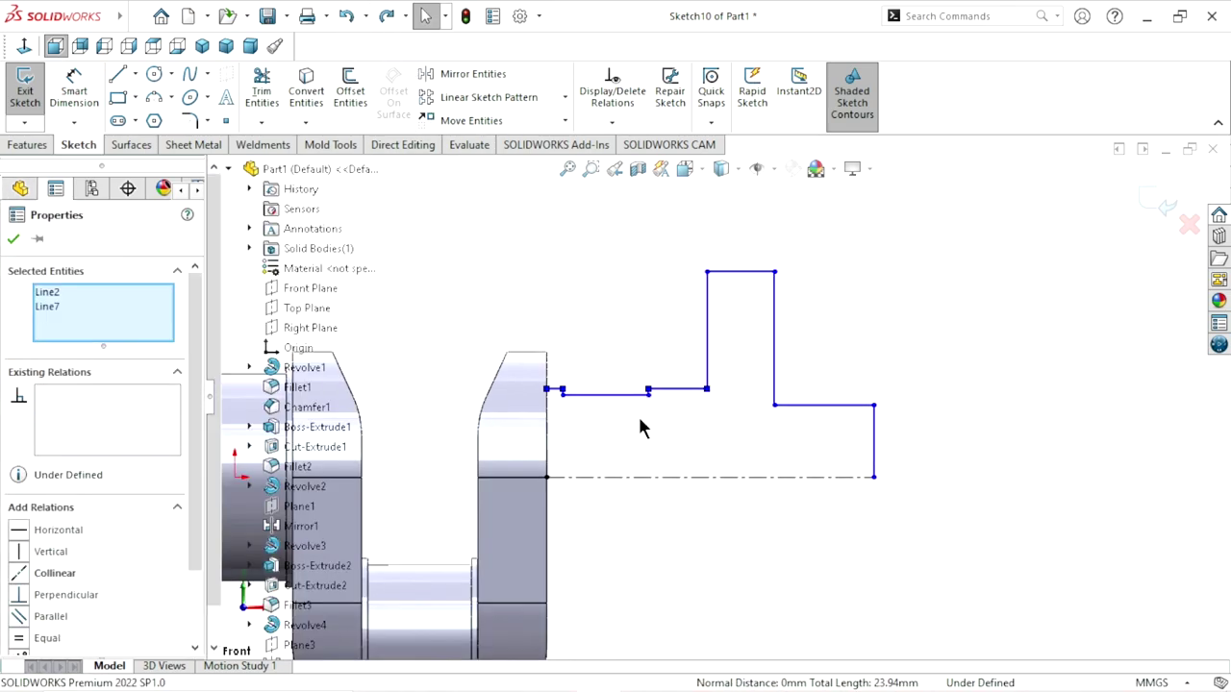
scroll(639, 413, down, 2)
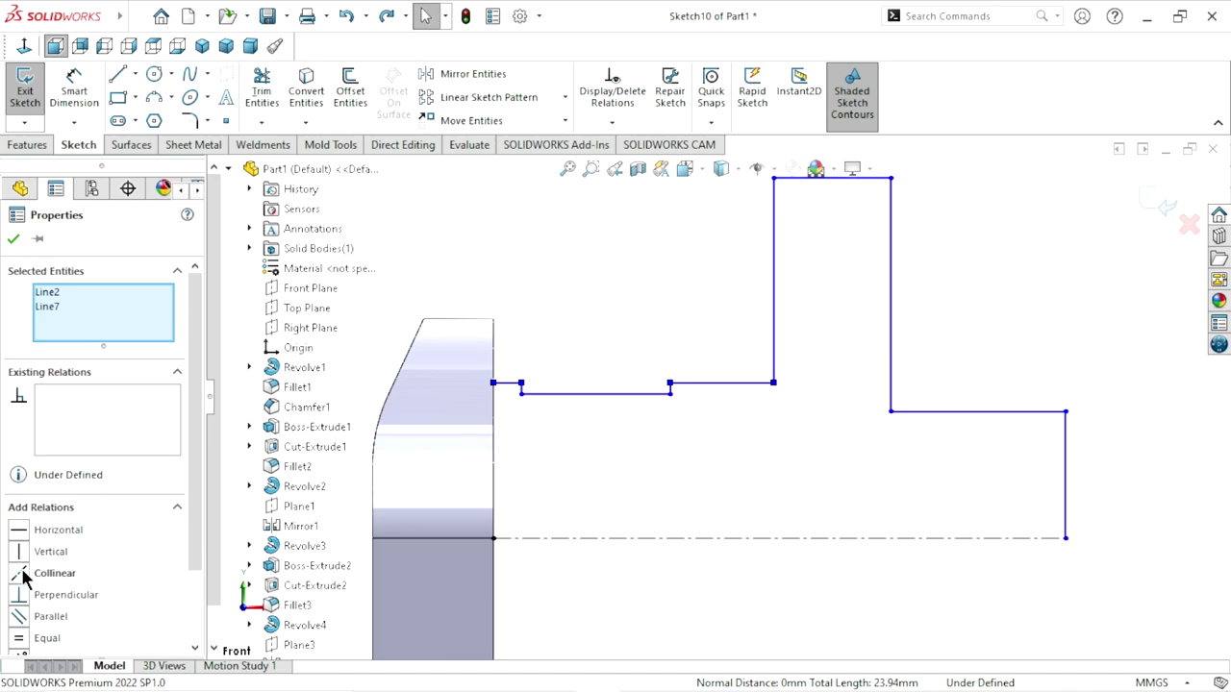
click(12, 243)
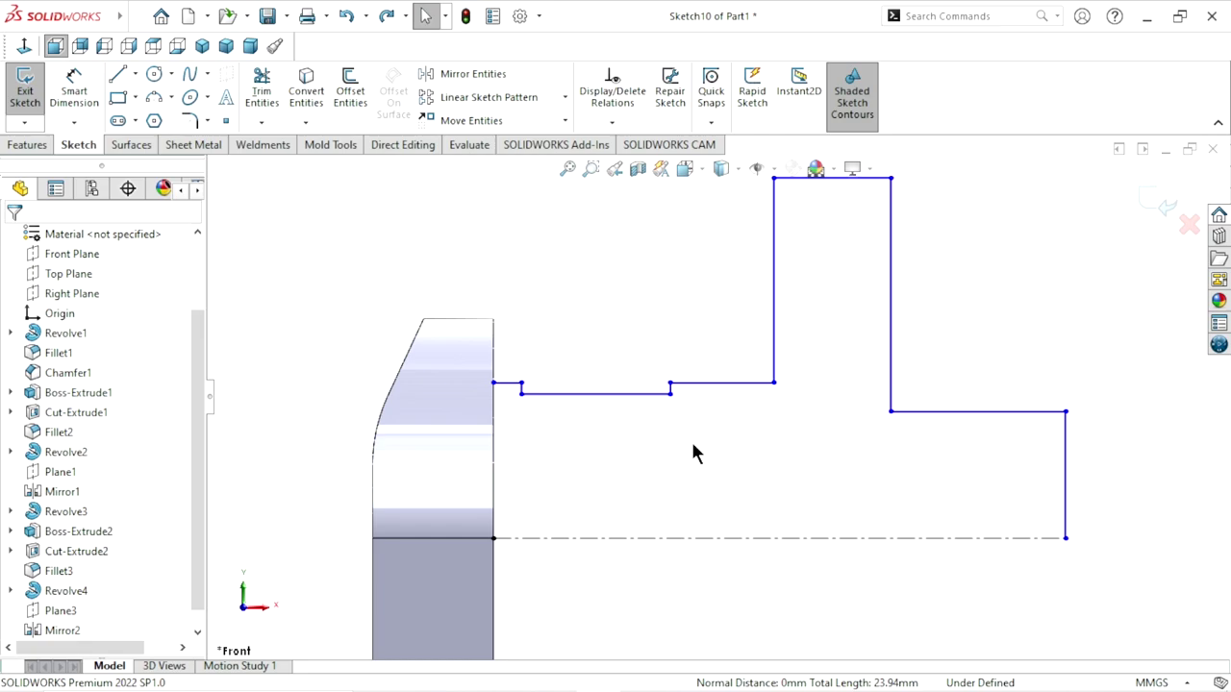
click(74, 89)
Dimension the first step lengths: the 2 mm short step, 23 mm and 15 mm.
scroll(555, 437, down, 2)
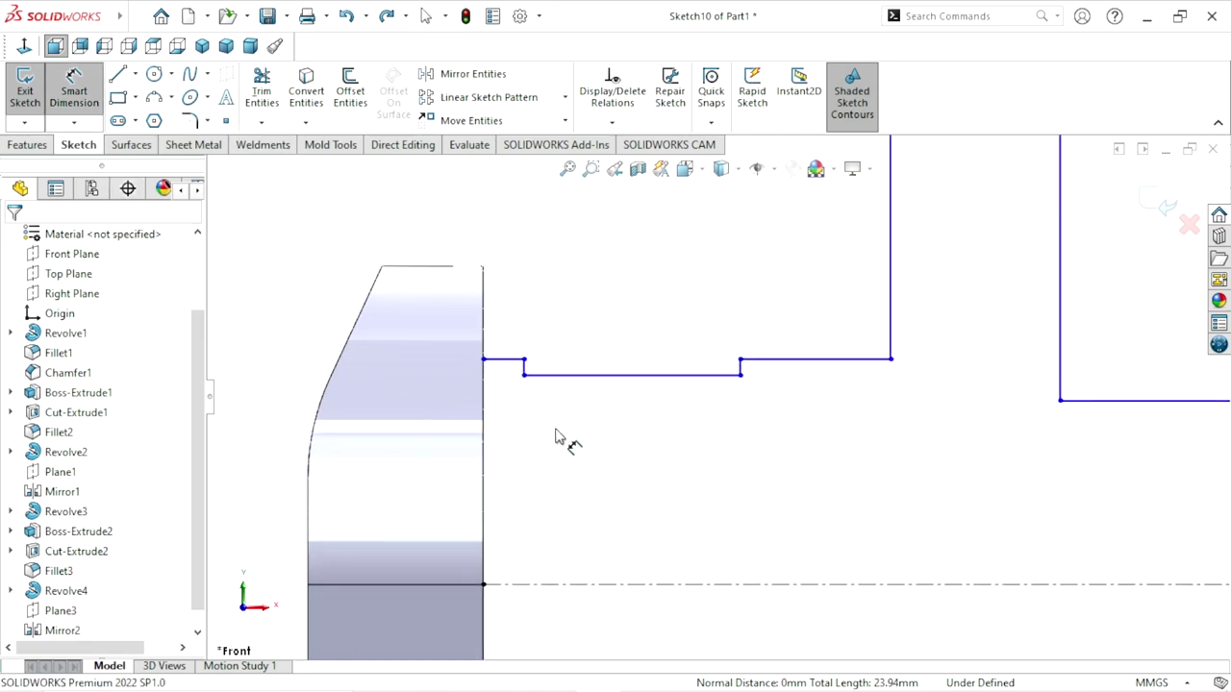
click(514, 363)
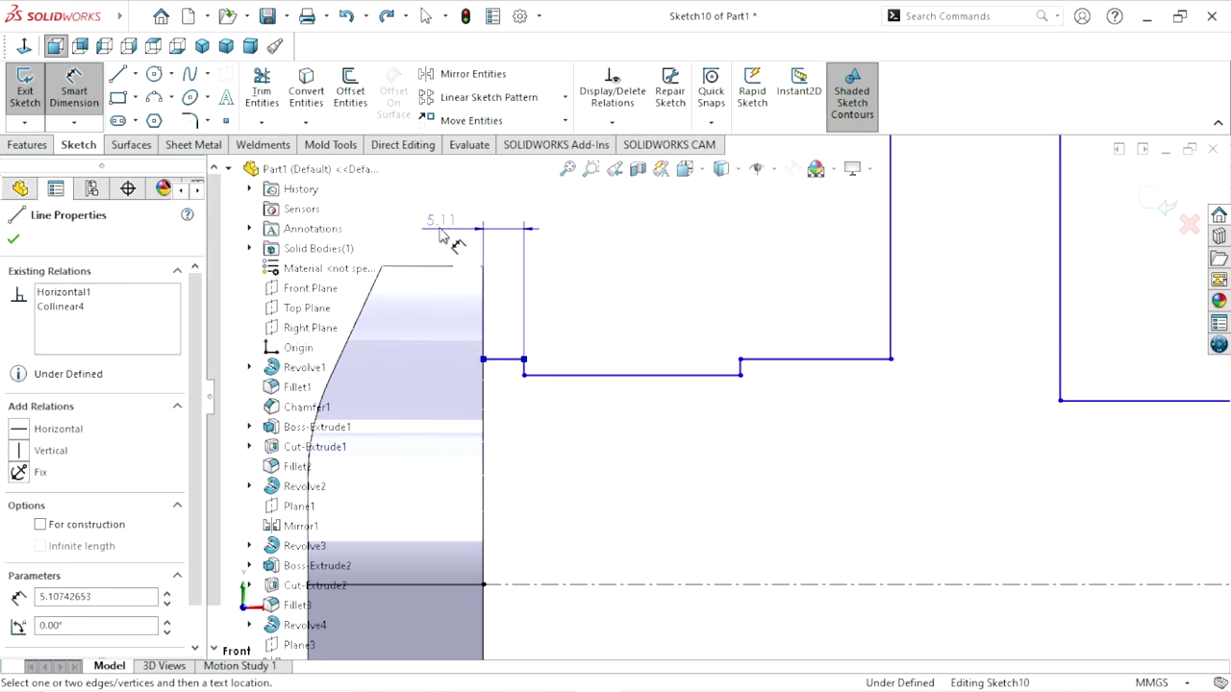
click(441, 236)
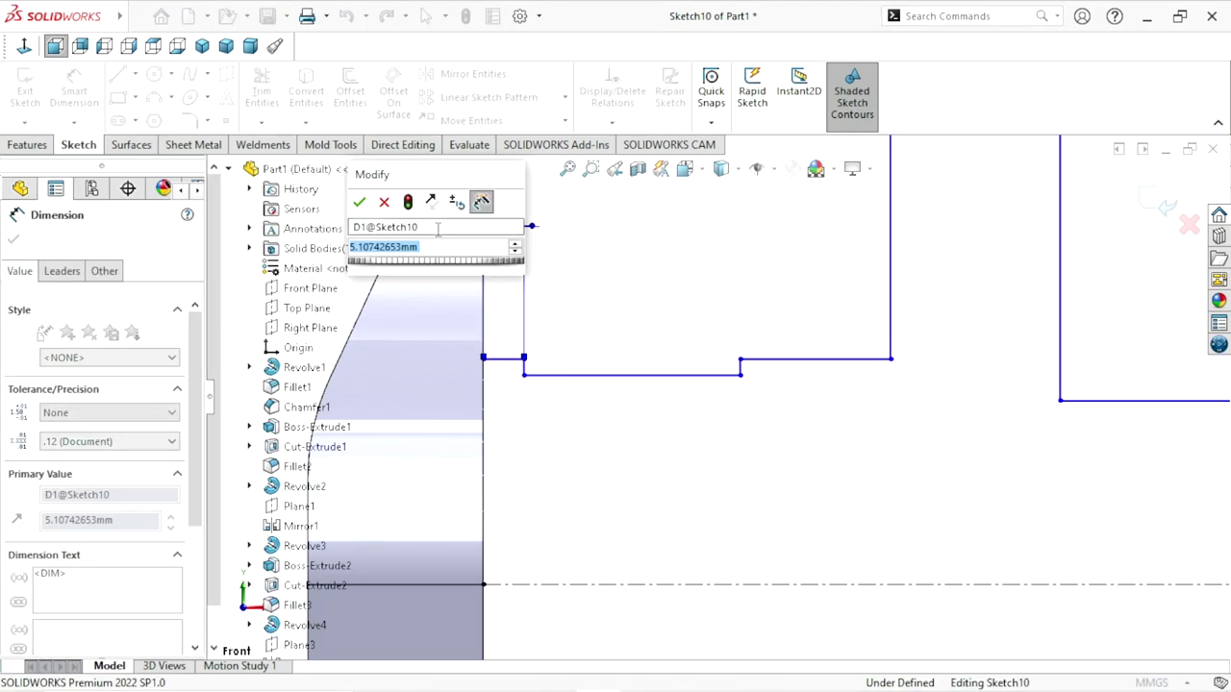
text(2)
click(359, 202)
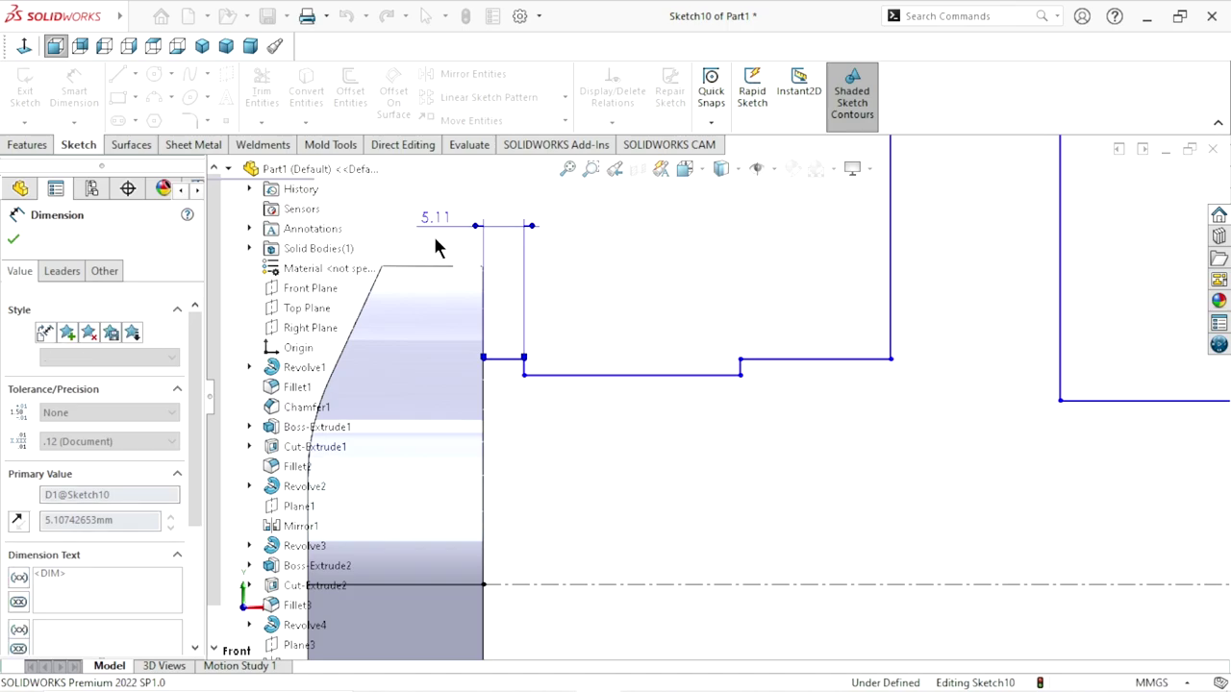
click(618, 375)
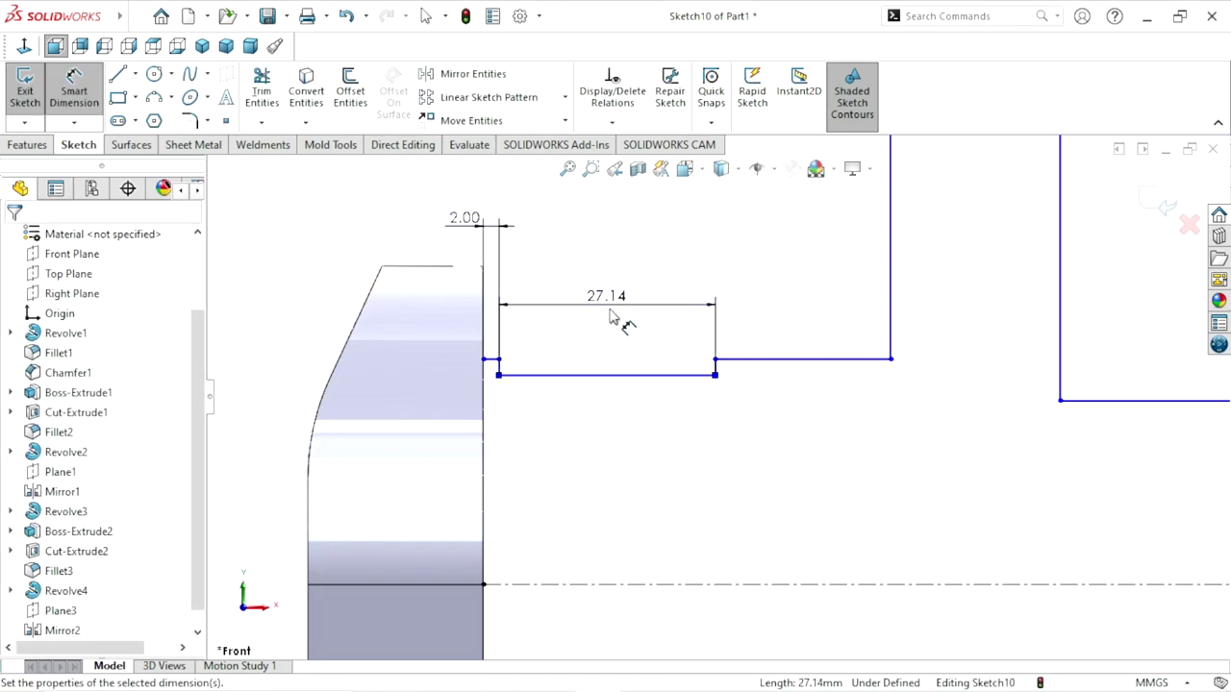
click(609, 318)
text(23)
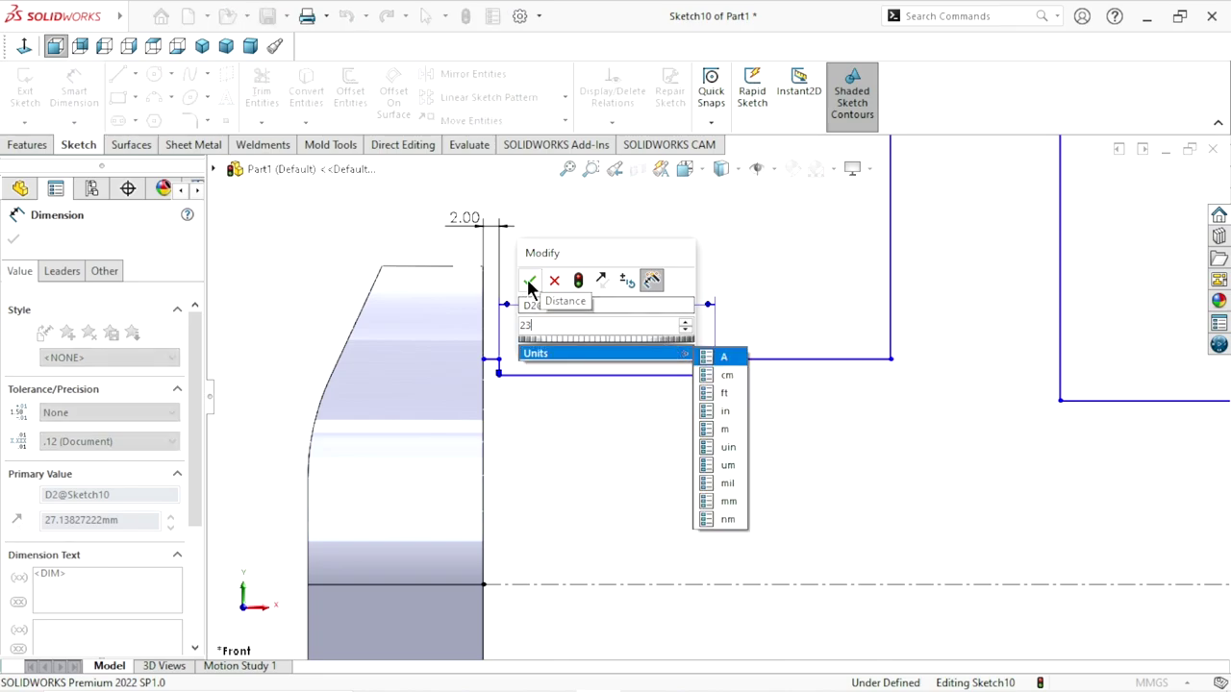
click(529, 281)
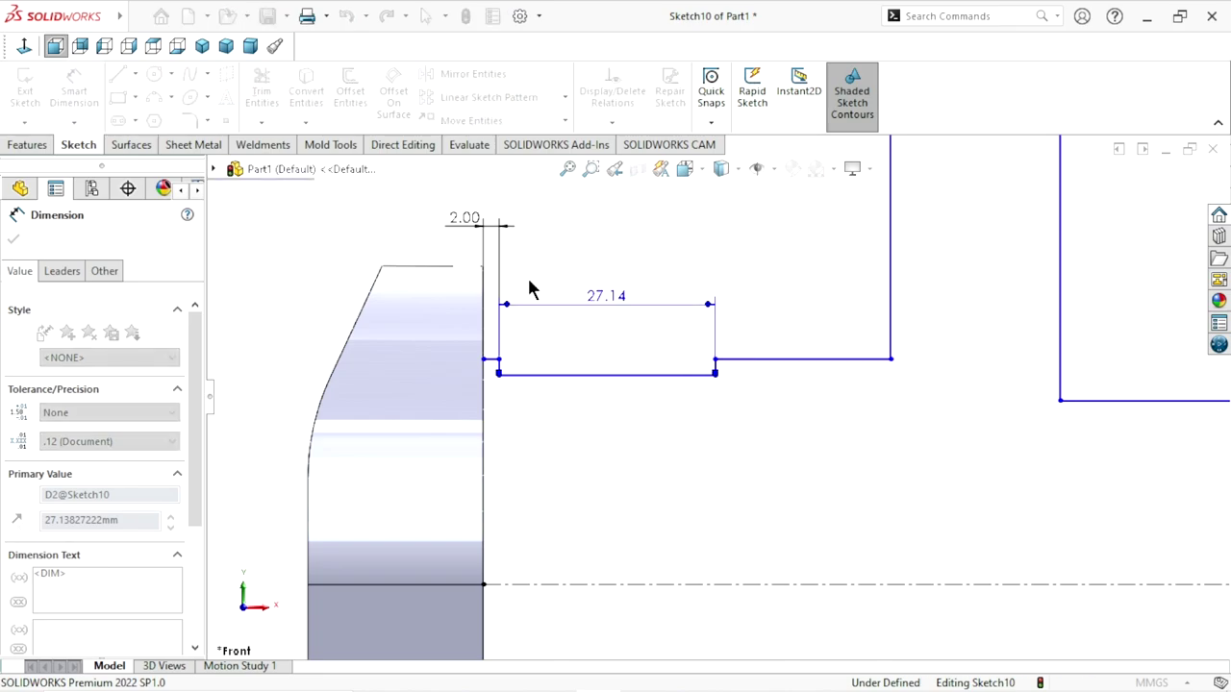
click(756, 362)
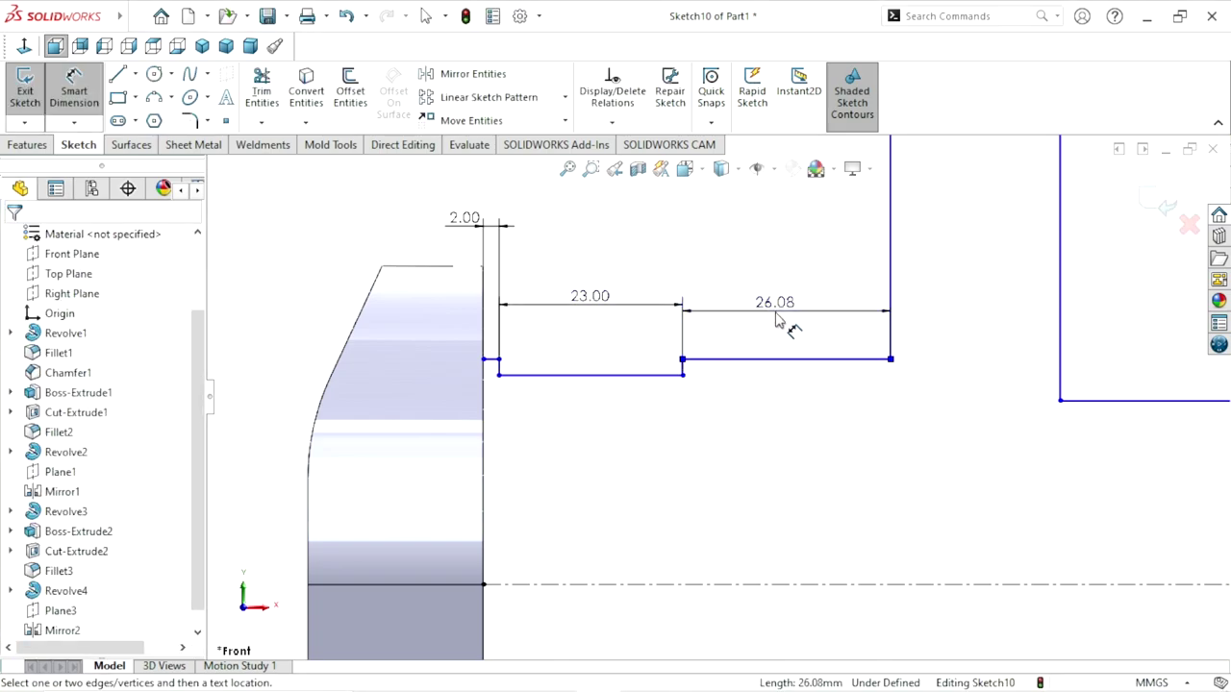
click(777, 322)
text(15)
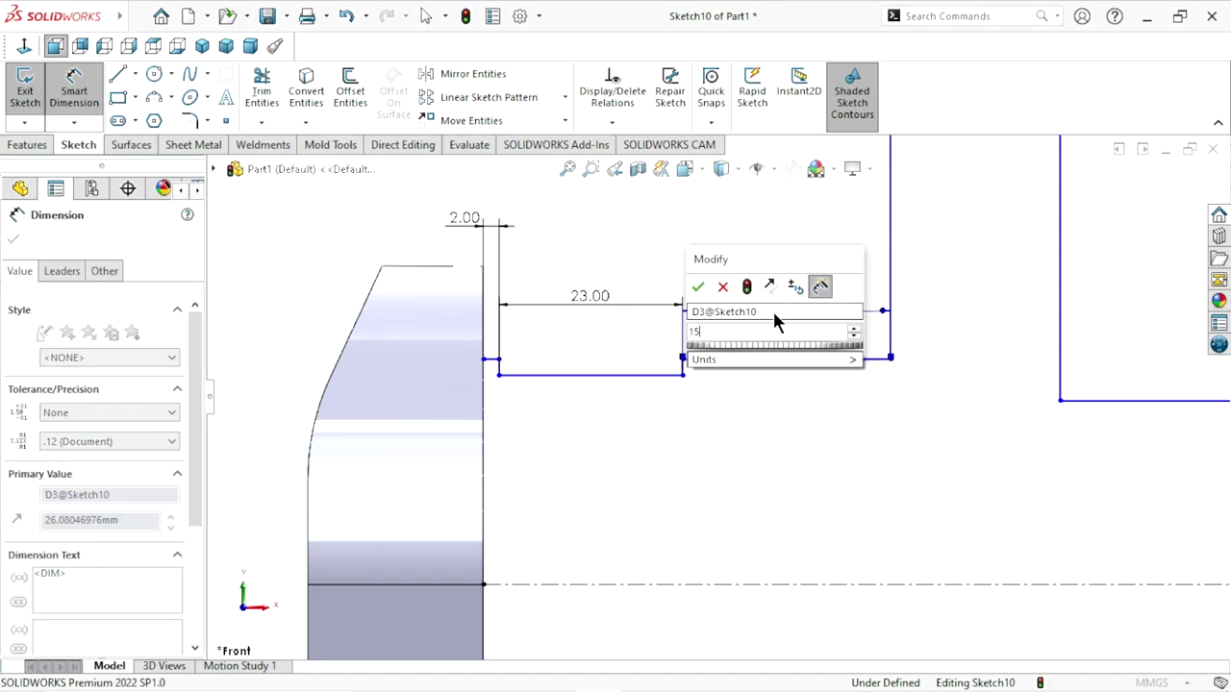
key(Return)
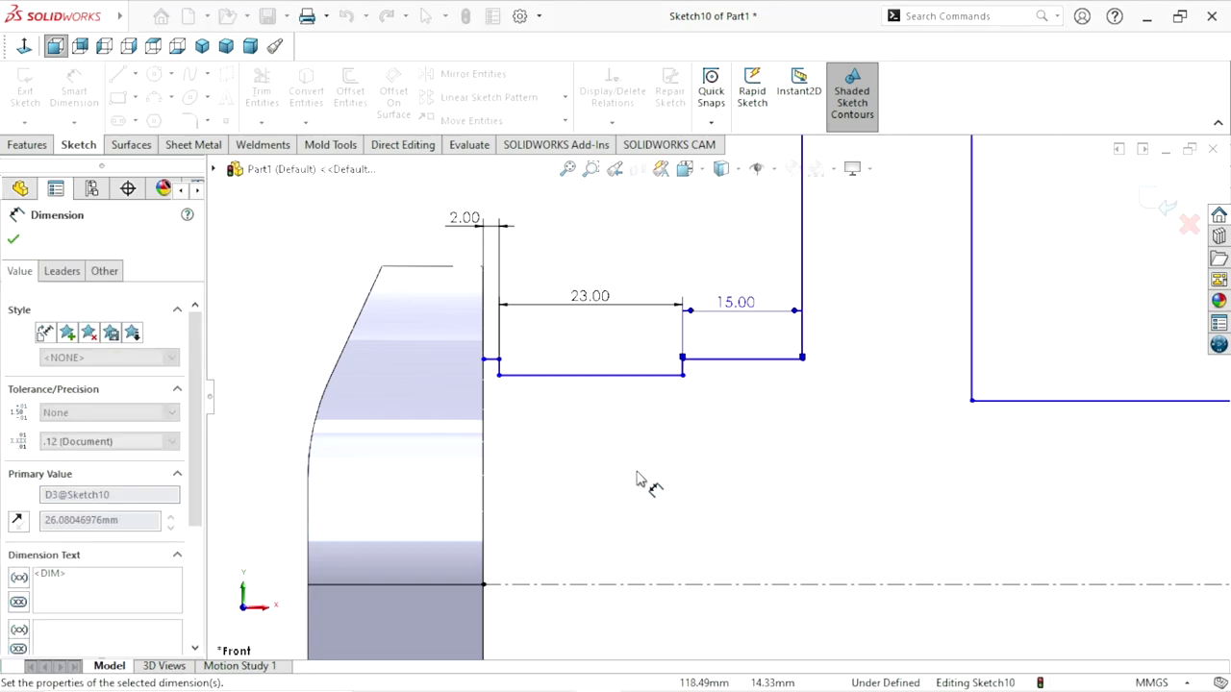
Set the top collar line to 15 mm and the lower shaft-end line to 10 mm.
scroll(635, 475, up, 3)
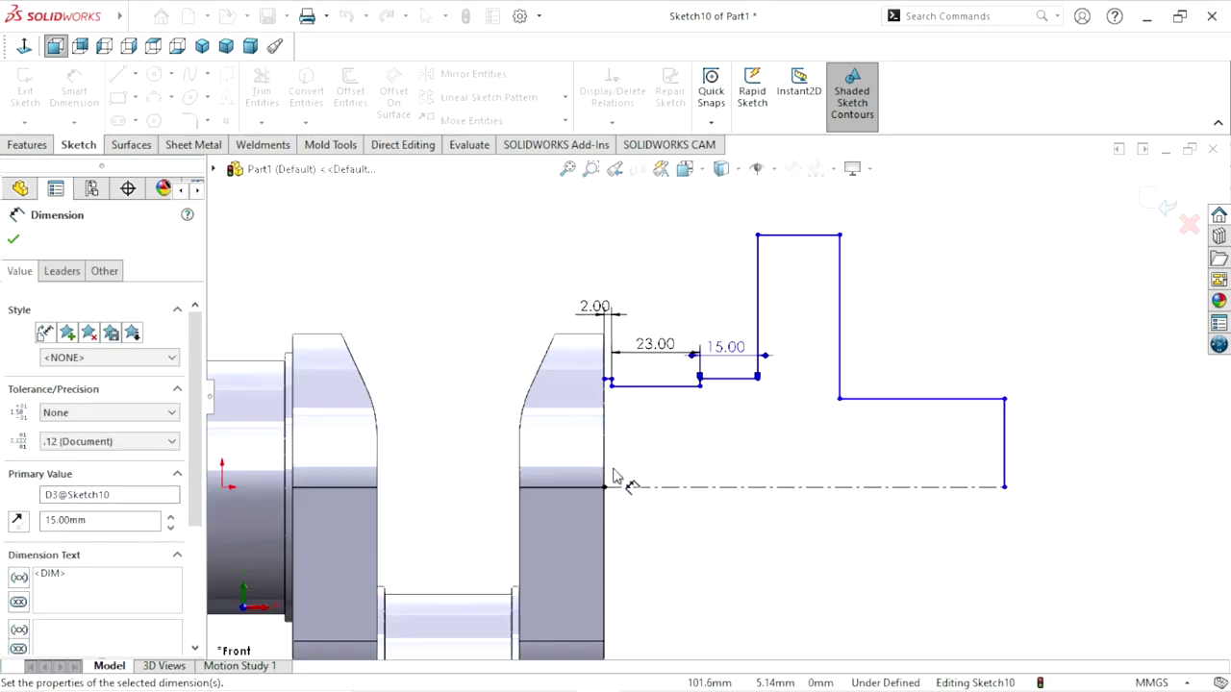
click(797, 235)
click(797, 206)
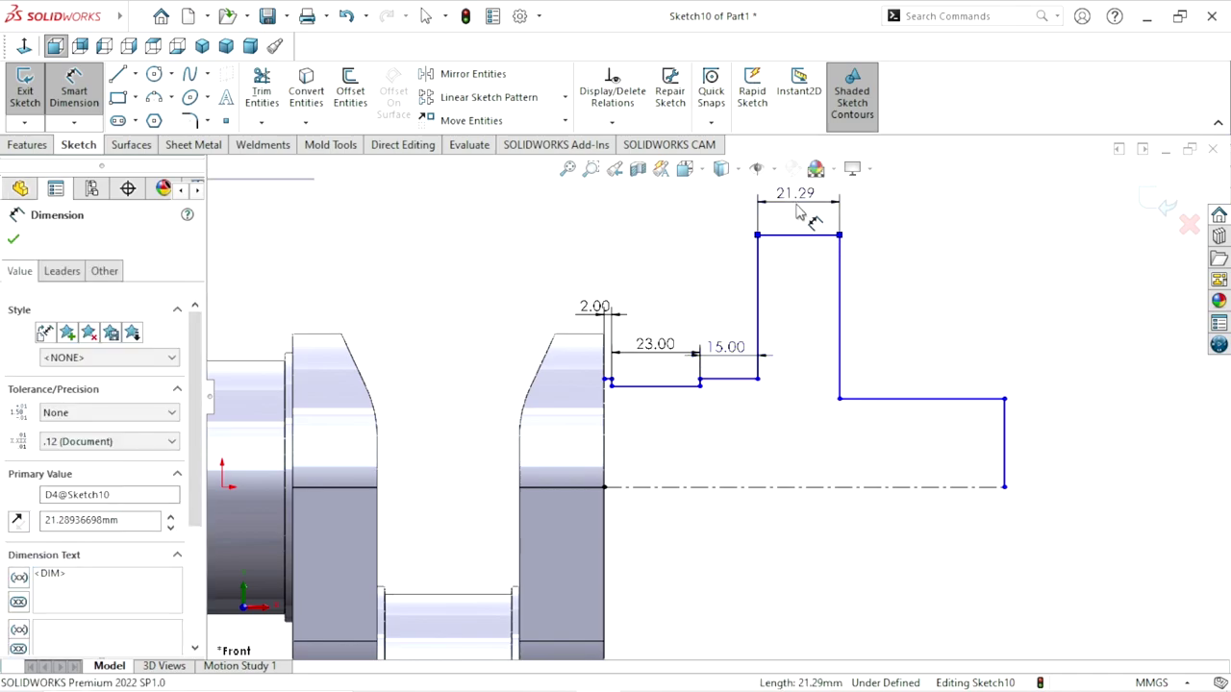
text(15)
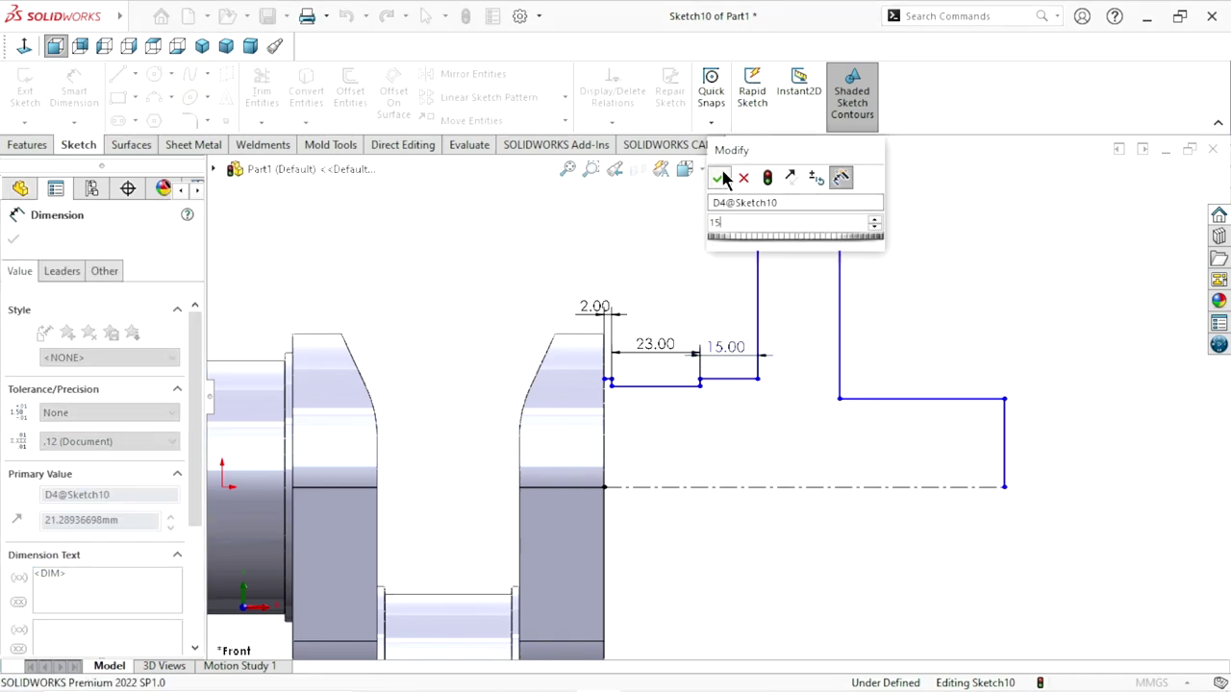
click(720, 176)
click(925, 400)
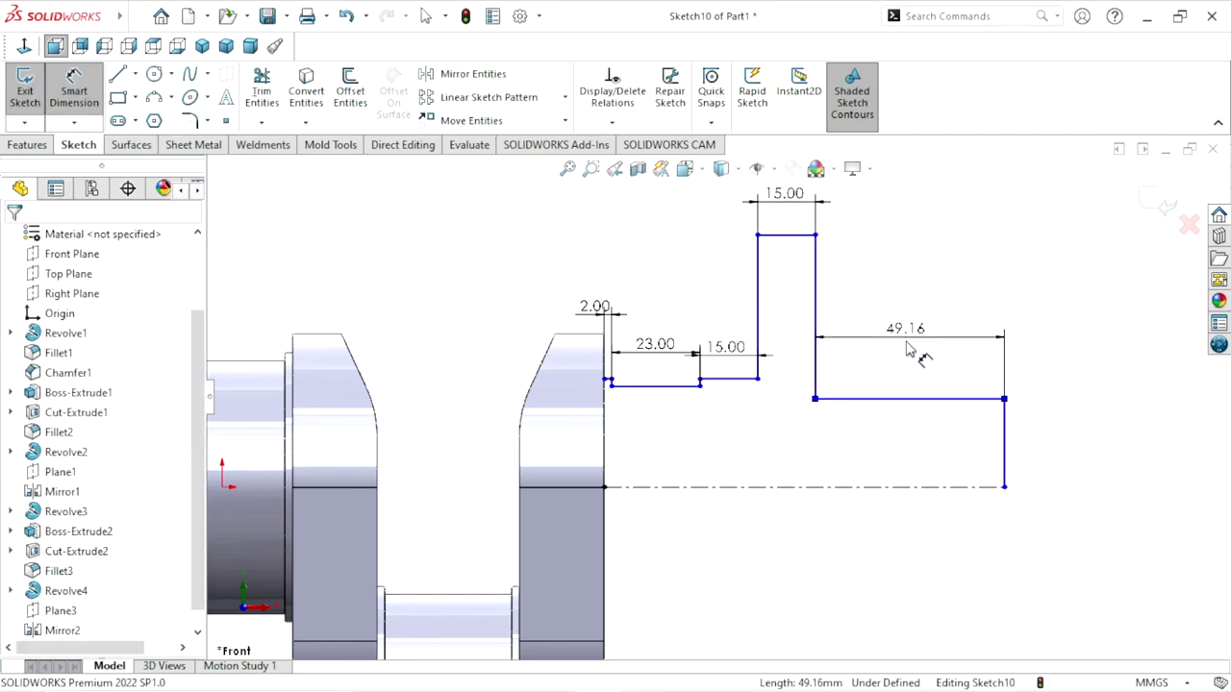
click(908, 351)
text(10)
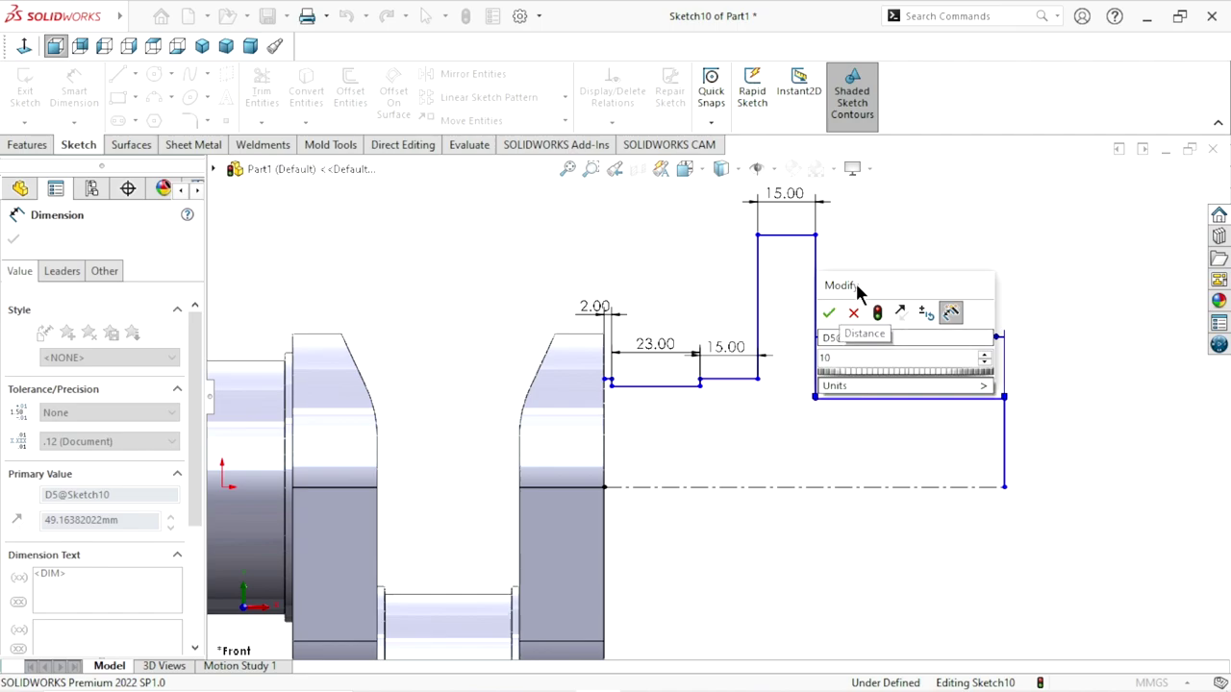
click(827, 313)
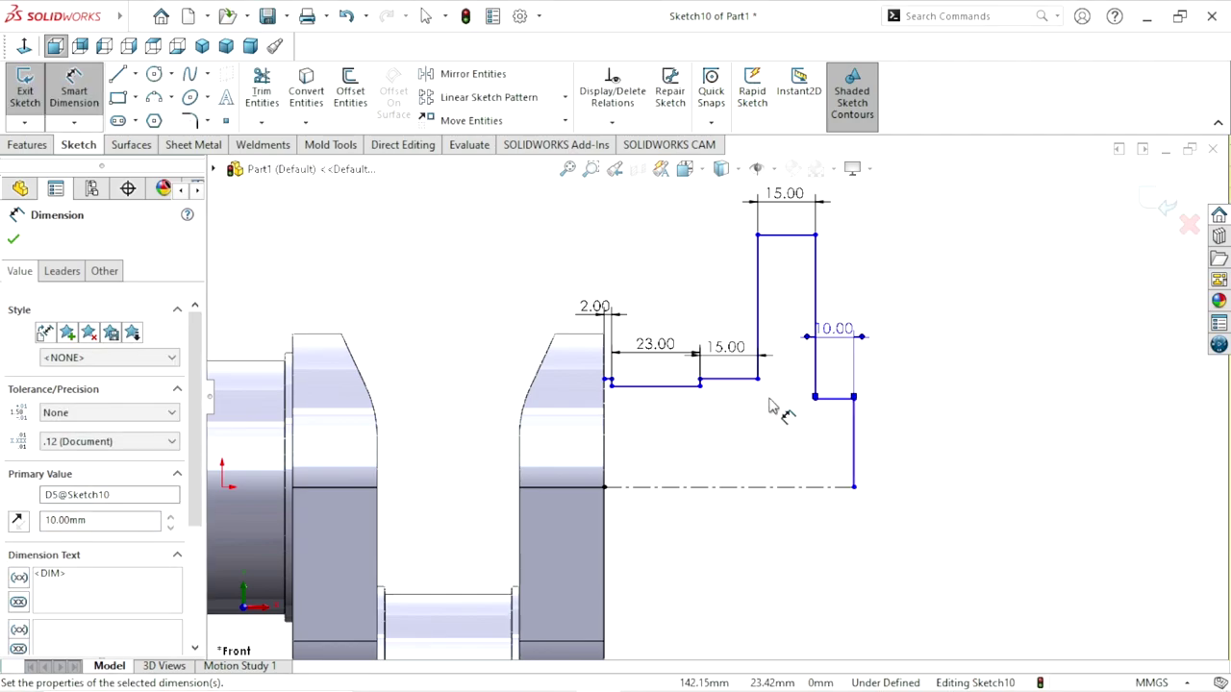
Add 70 mm and 66 mm diameter dimensions from the step lines across the centerline.
scroll(741, 431, up, 2)
scroll(741, 391, down, 4)
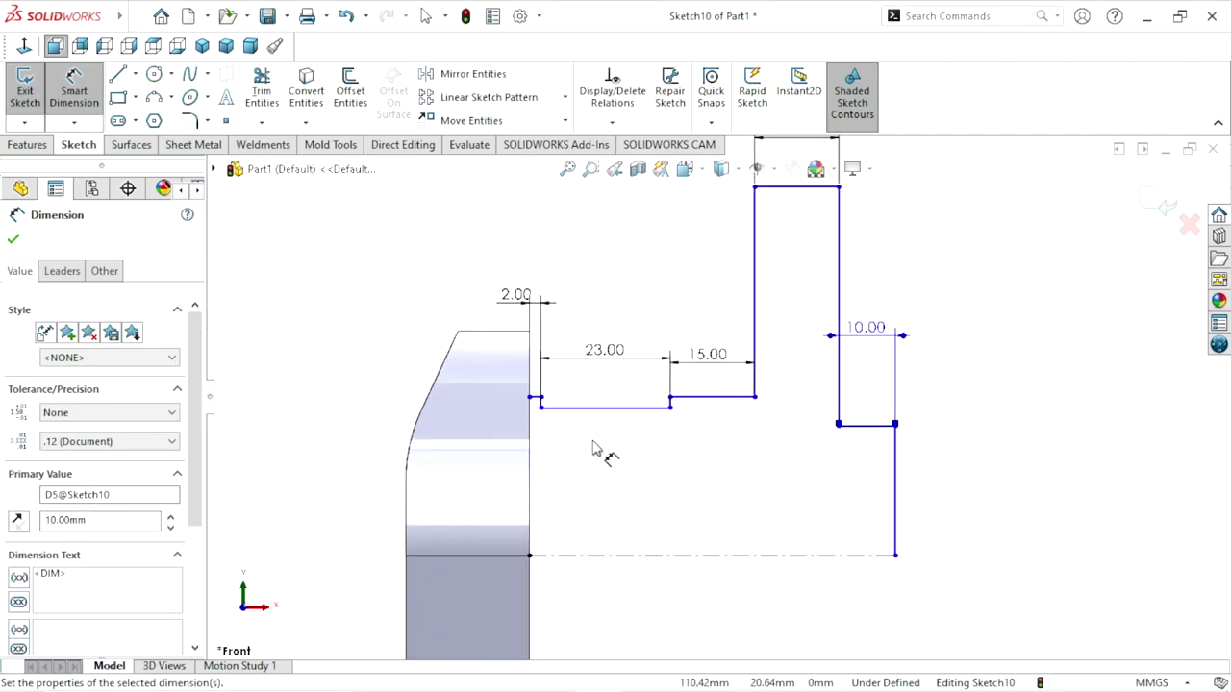
scroll(594, 449, down, 3)
click(808, 359)
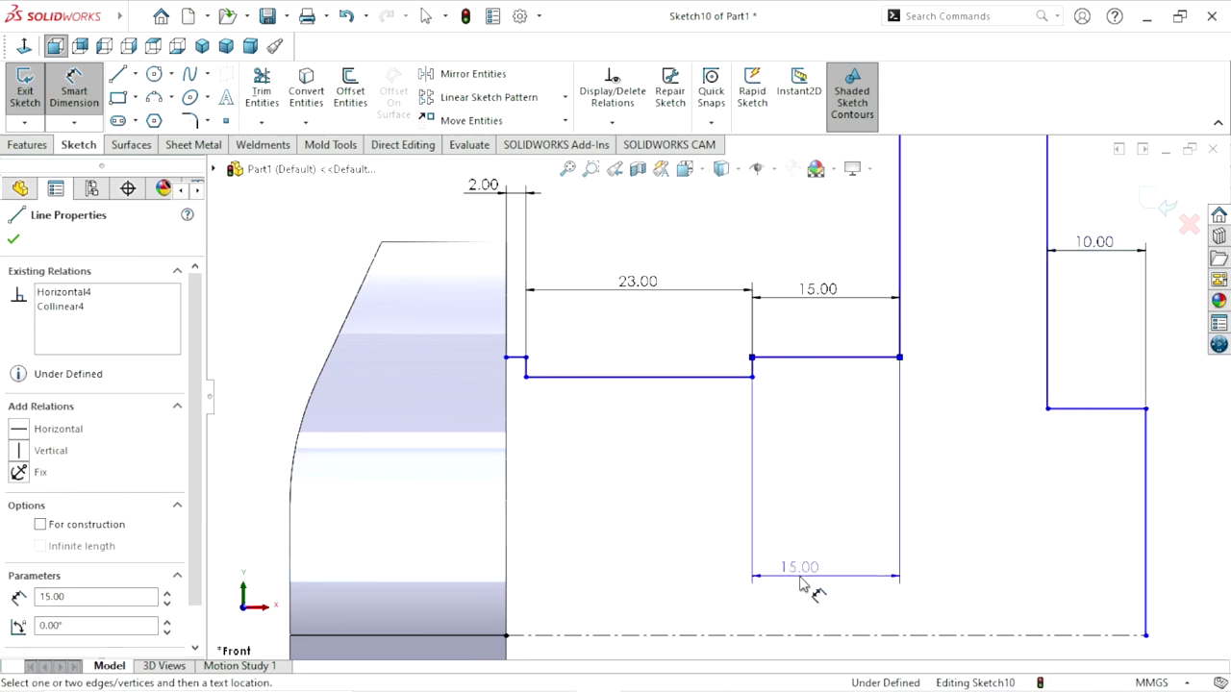
scroll(807, 567, up, 2)
click(778, 506)
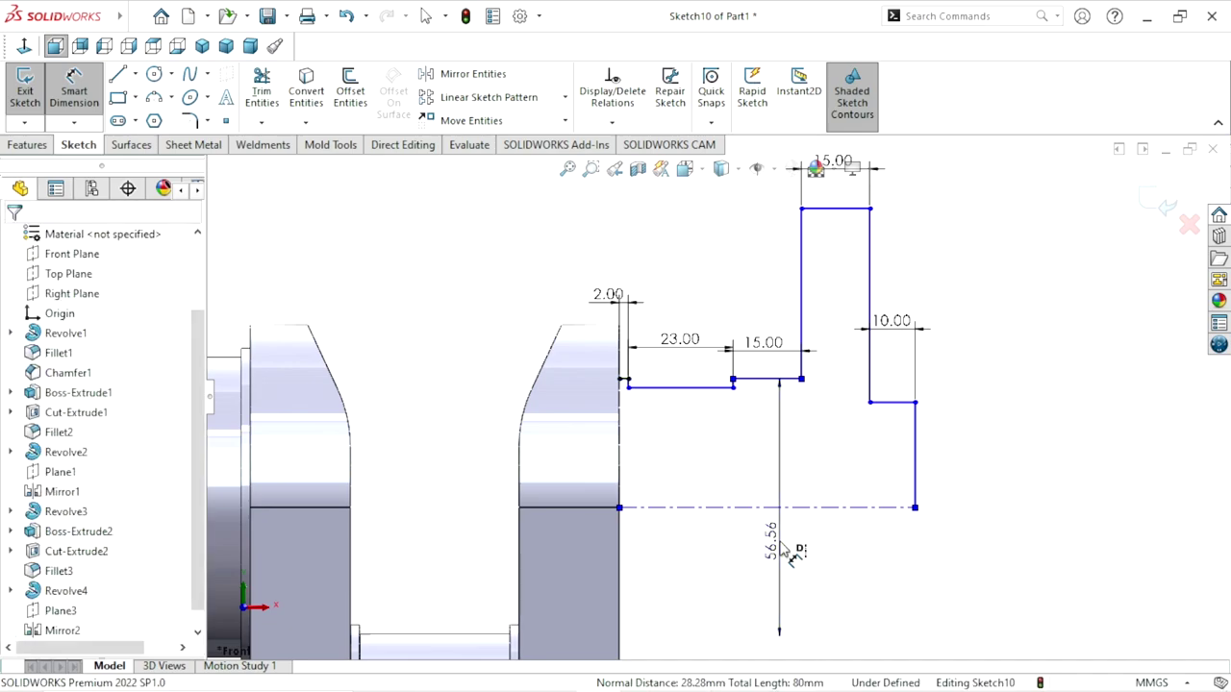
click(786, 552)
text(70)
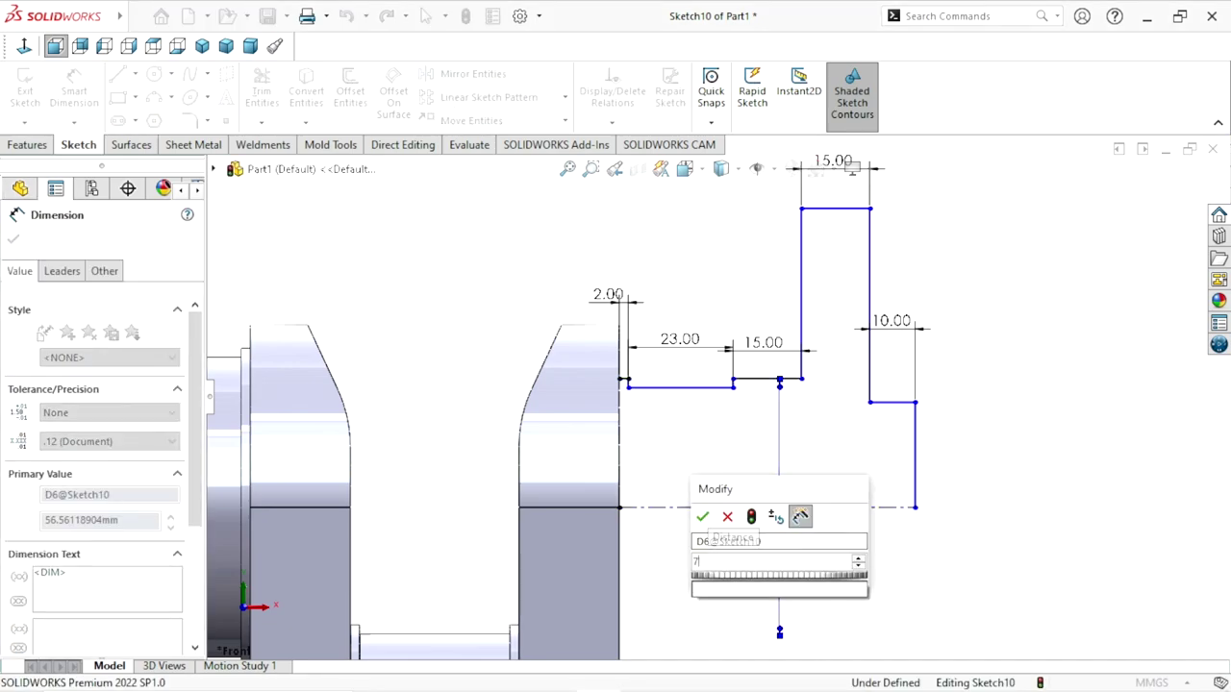
click(702, 517)
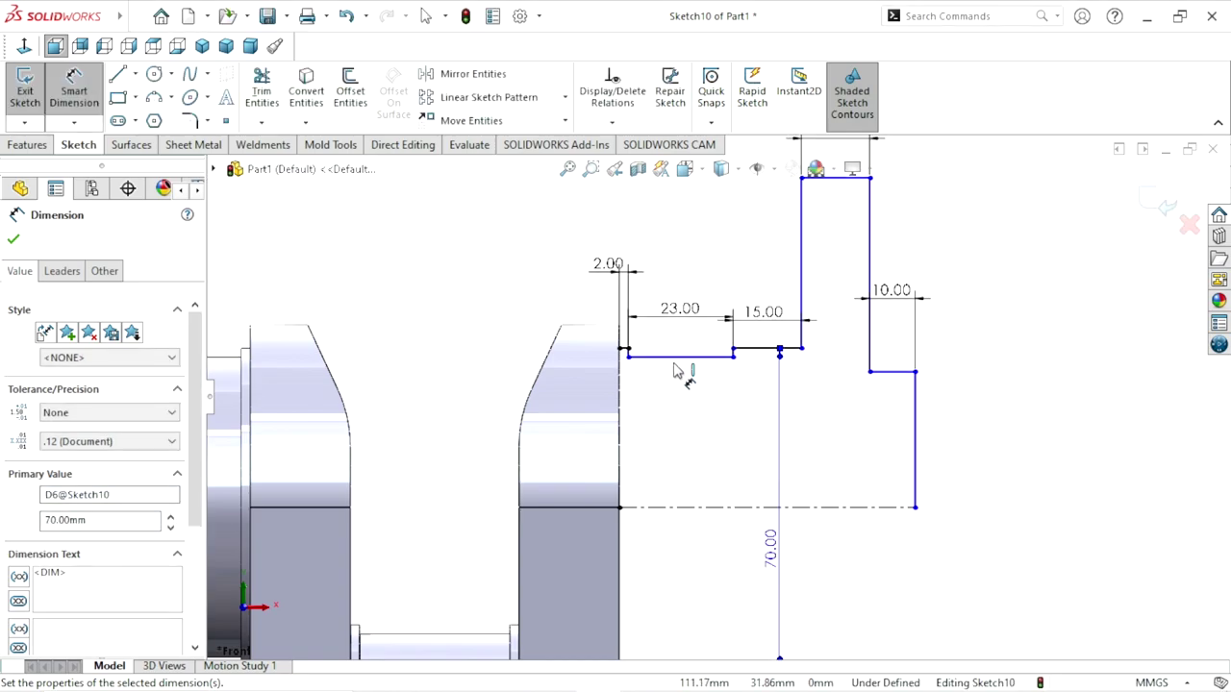
click(680, 357)
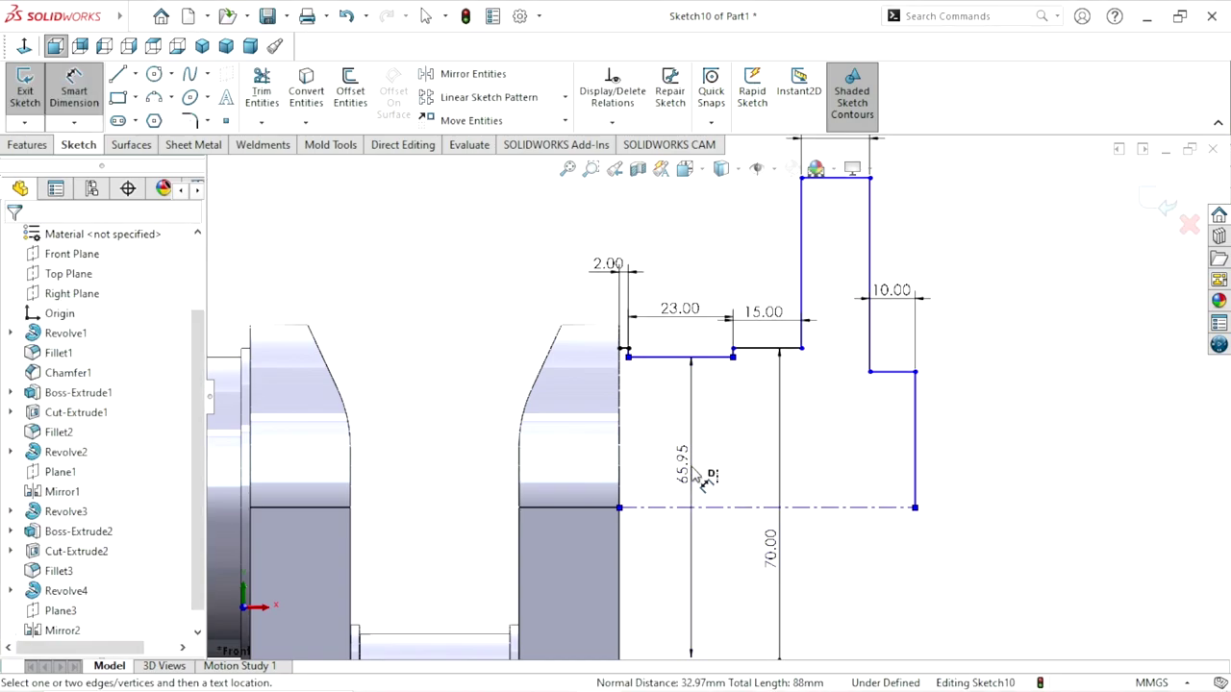
click(708, 479)
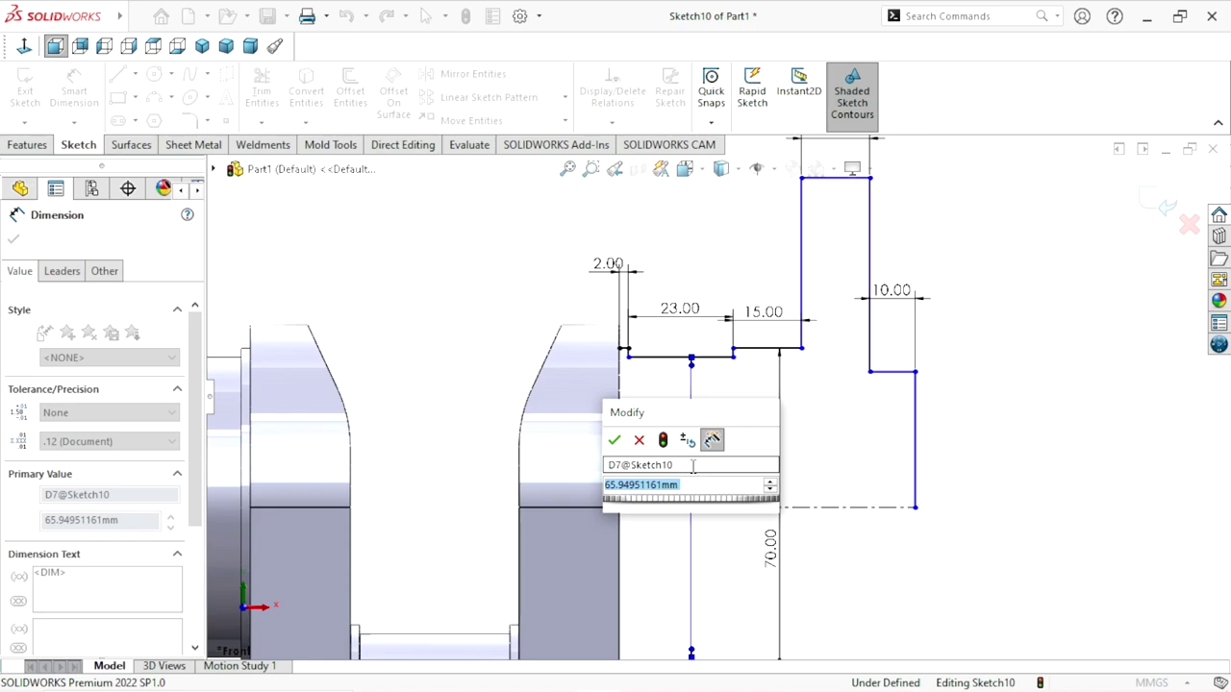
text(66)
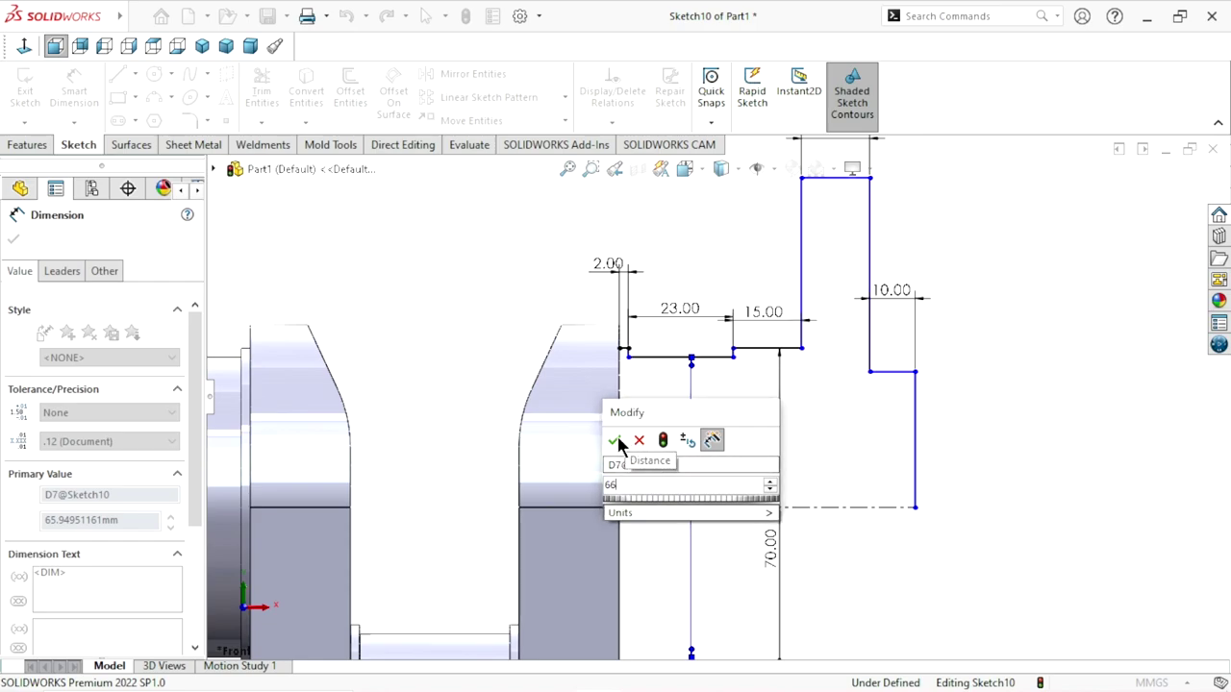
click(617, 440)
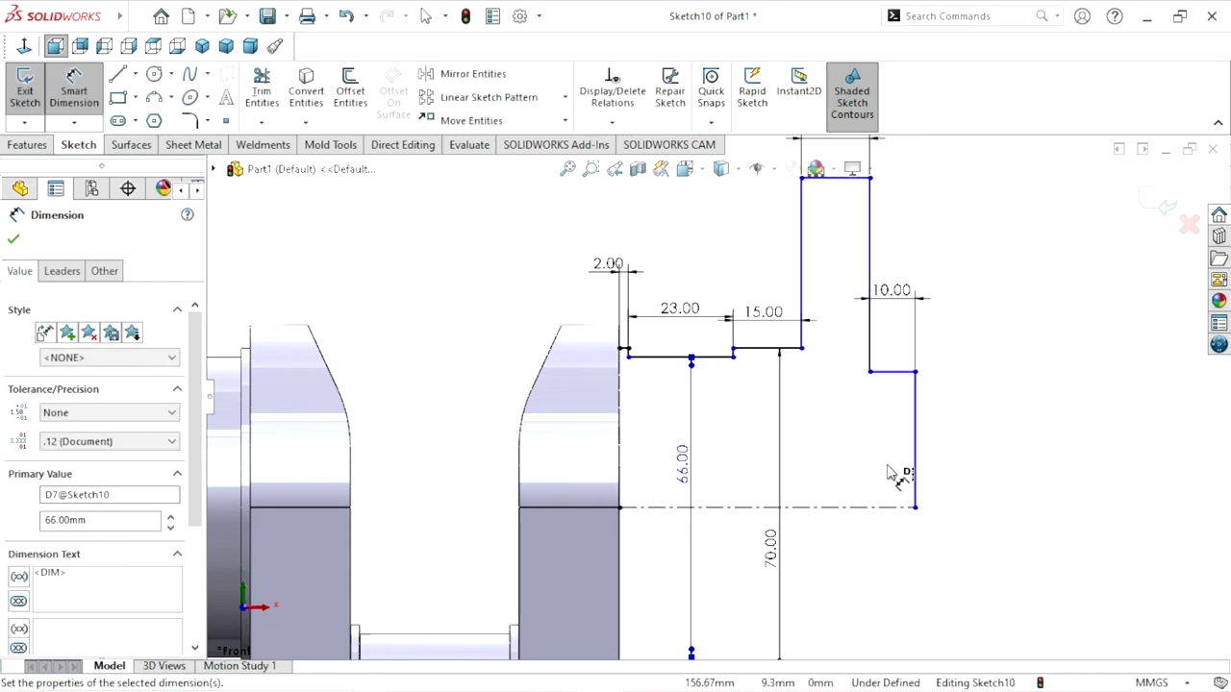
Dimension the collar at 102 mm and shaft end at 55 mm diameter; reposition the 10 mm dimension.
click(846, 183)
click(899, 507)
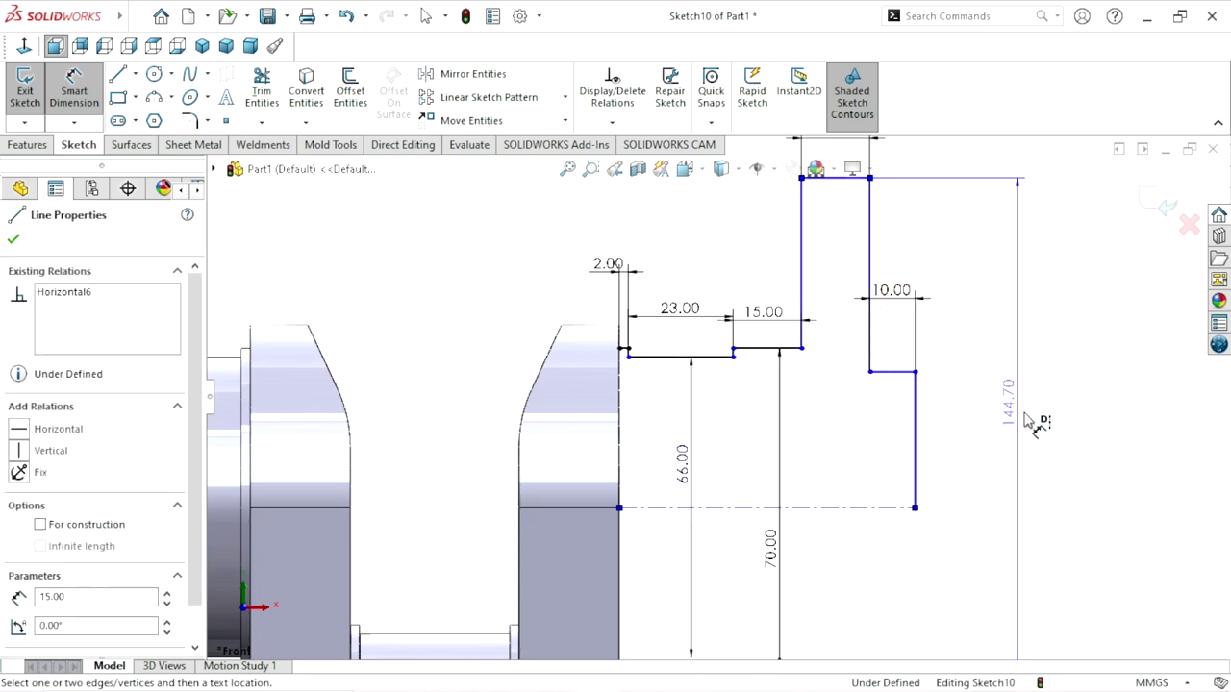
click(1029, 483)
text(10)
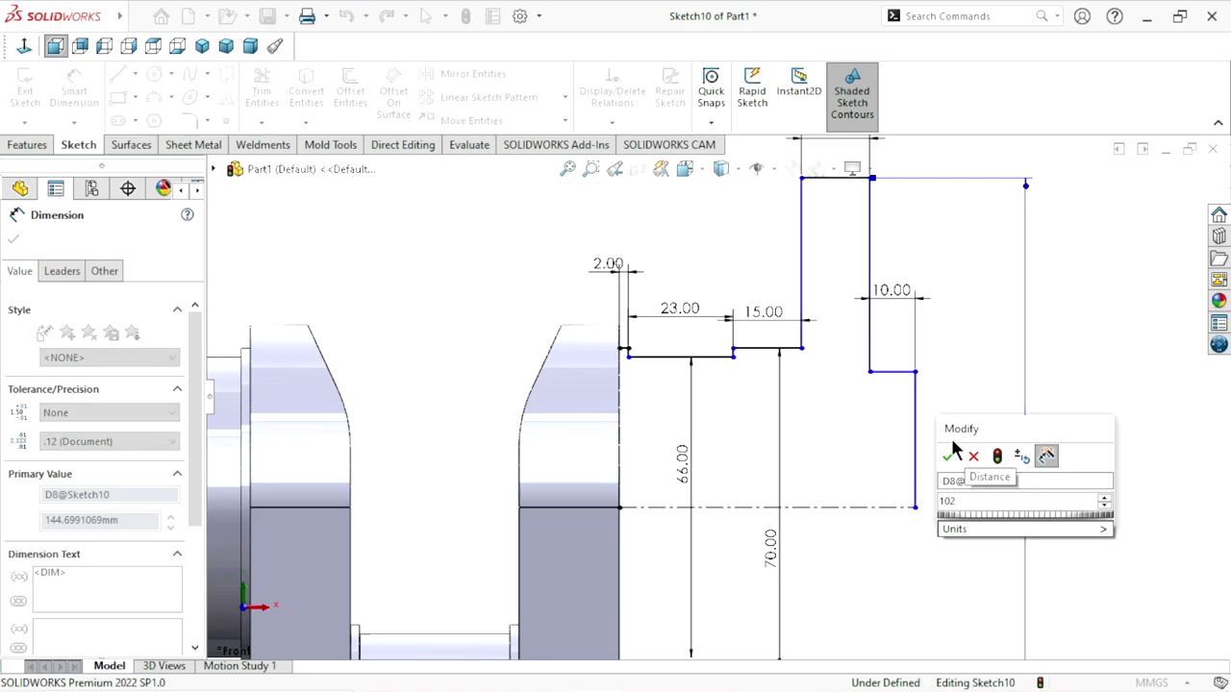
text(2)
click(949, 455)
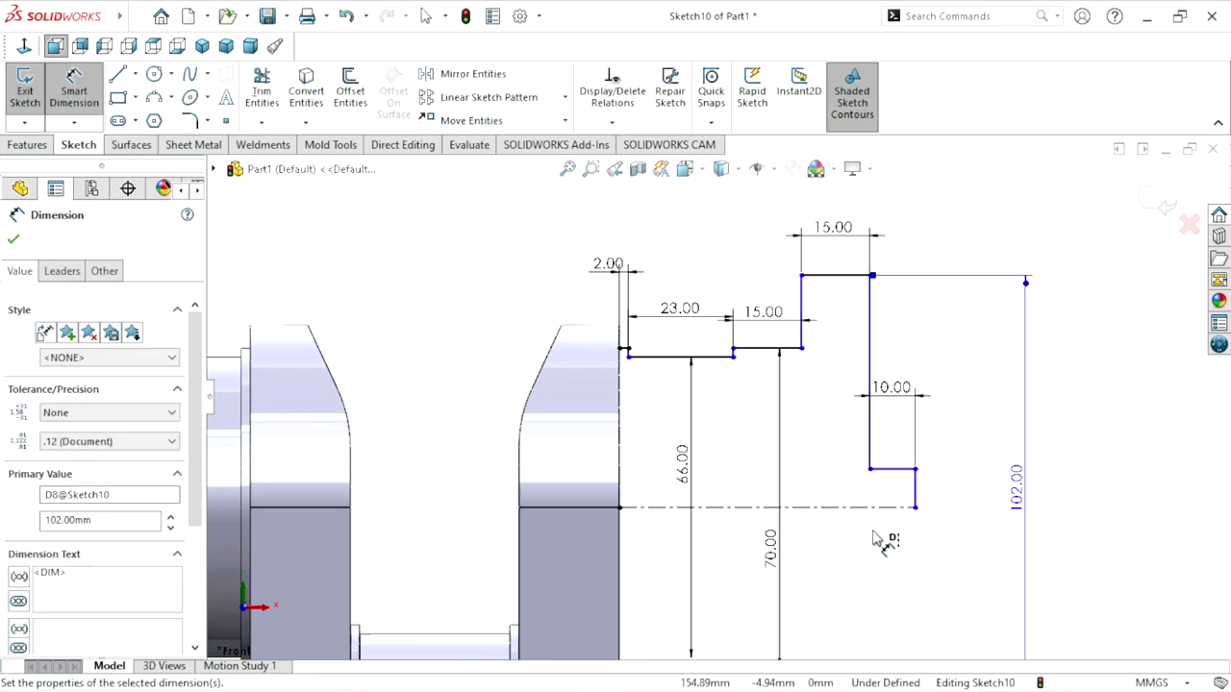
click(904, 475)
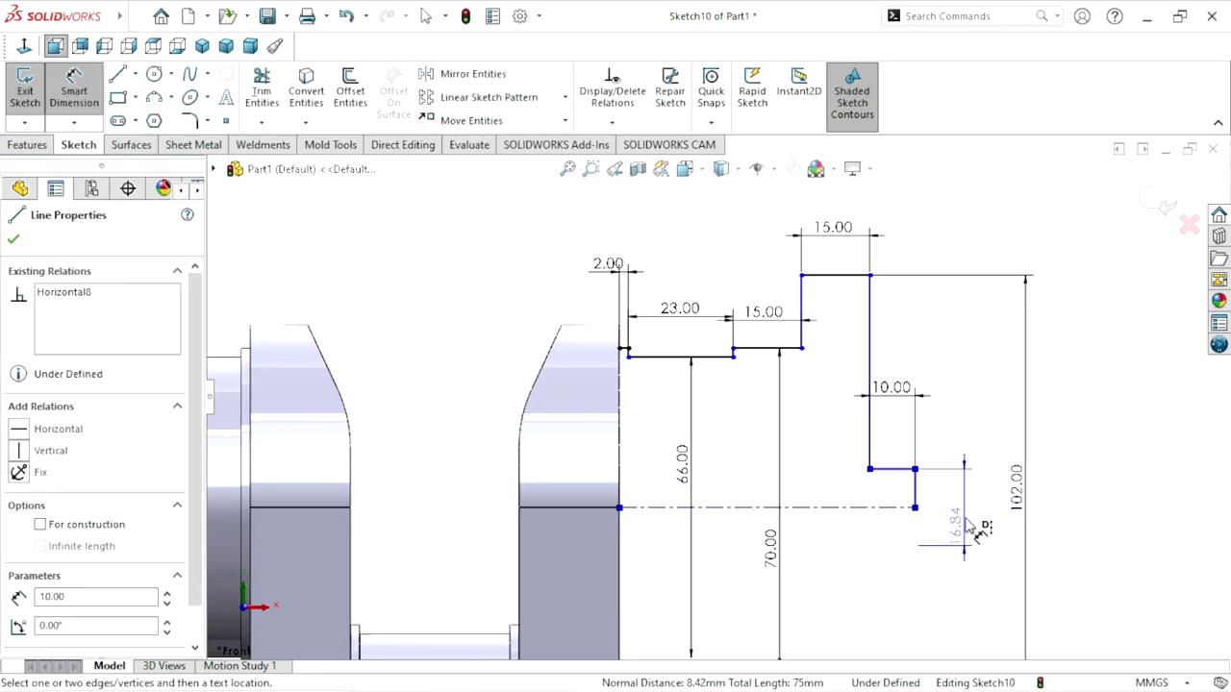
click(979, 519)
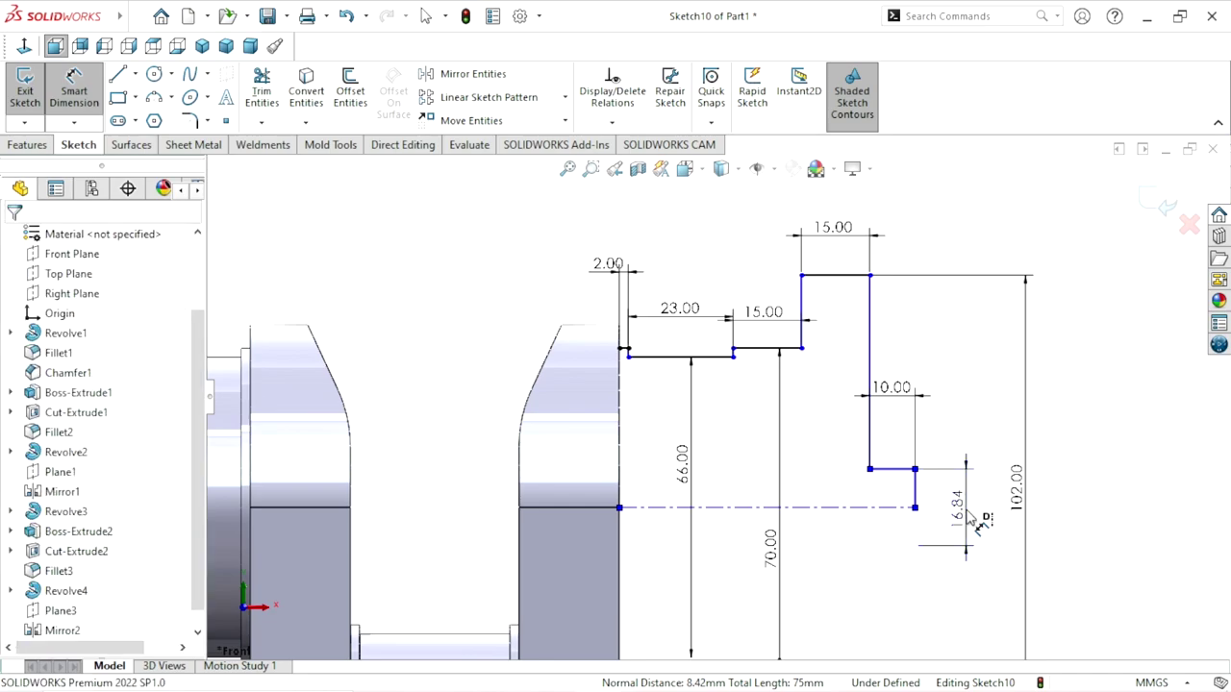
text(55)
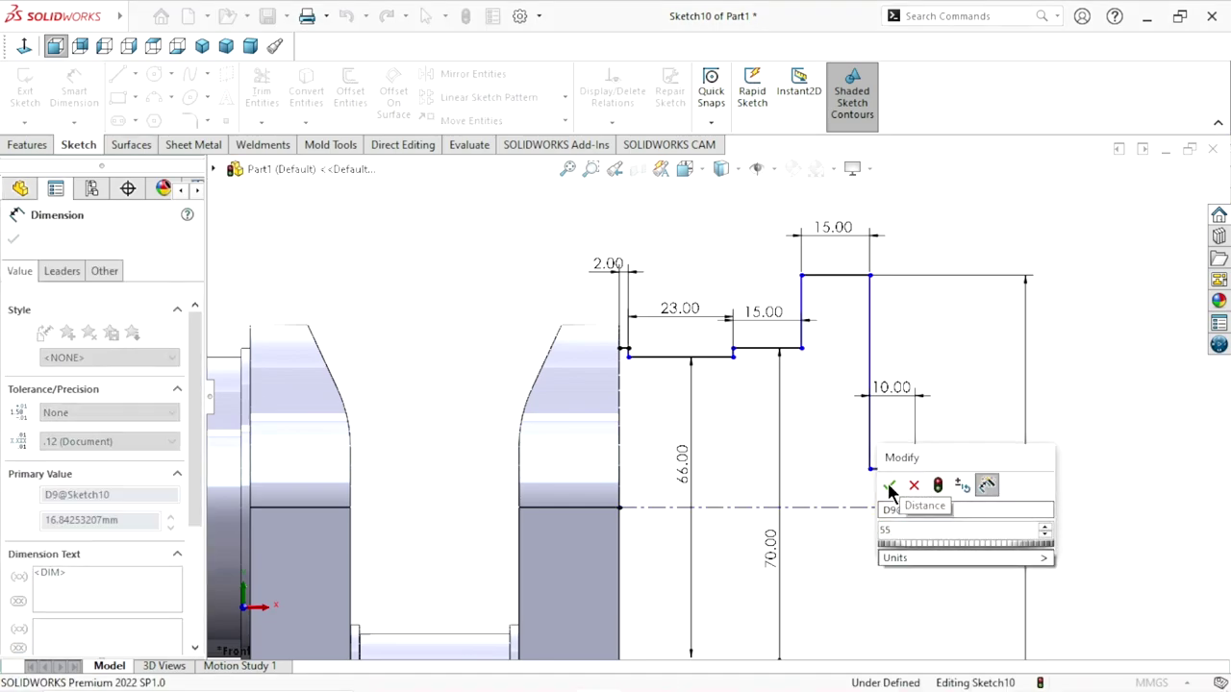
click(890, 487)
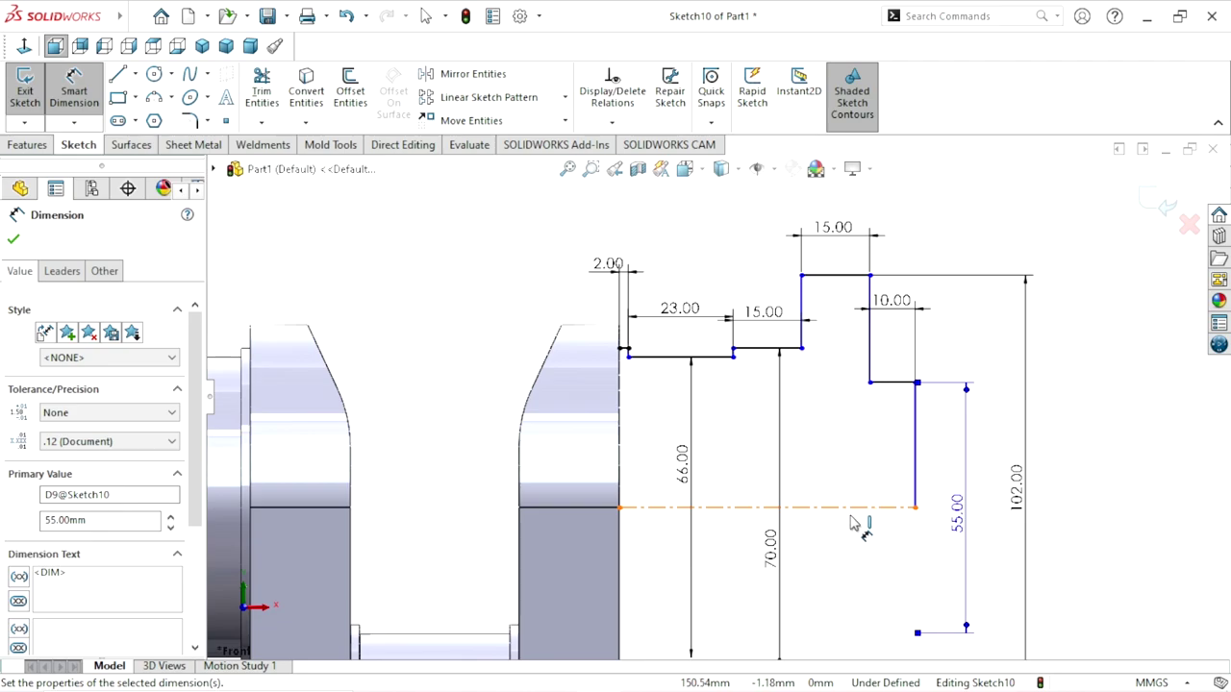
scroll(851, 522, up, 3)
scroll(822, 480, down, 1)
scroll(796, 519, up, 2)
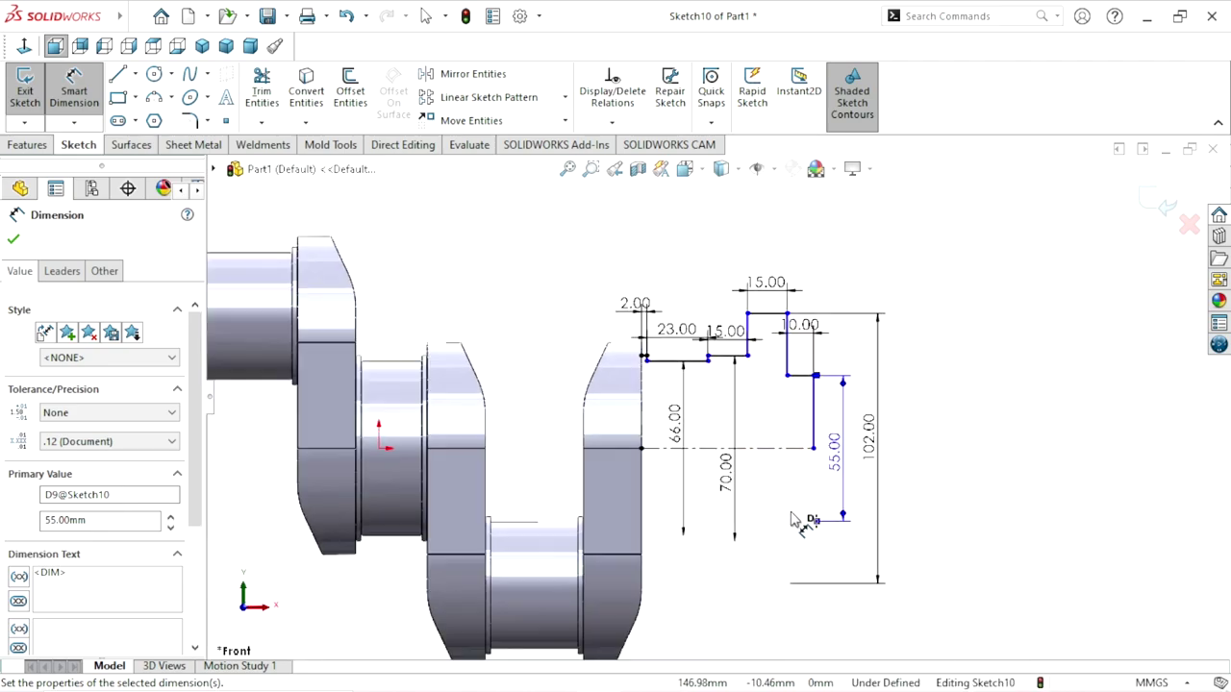
scroll(808, 487, down, 2)
scroll(808, 486, up, 2)
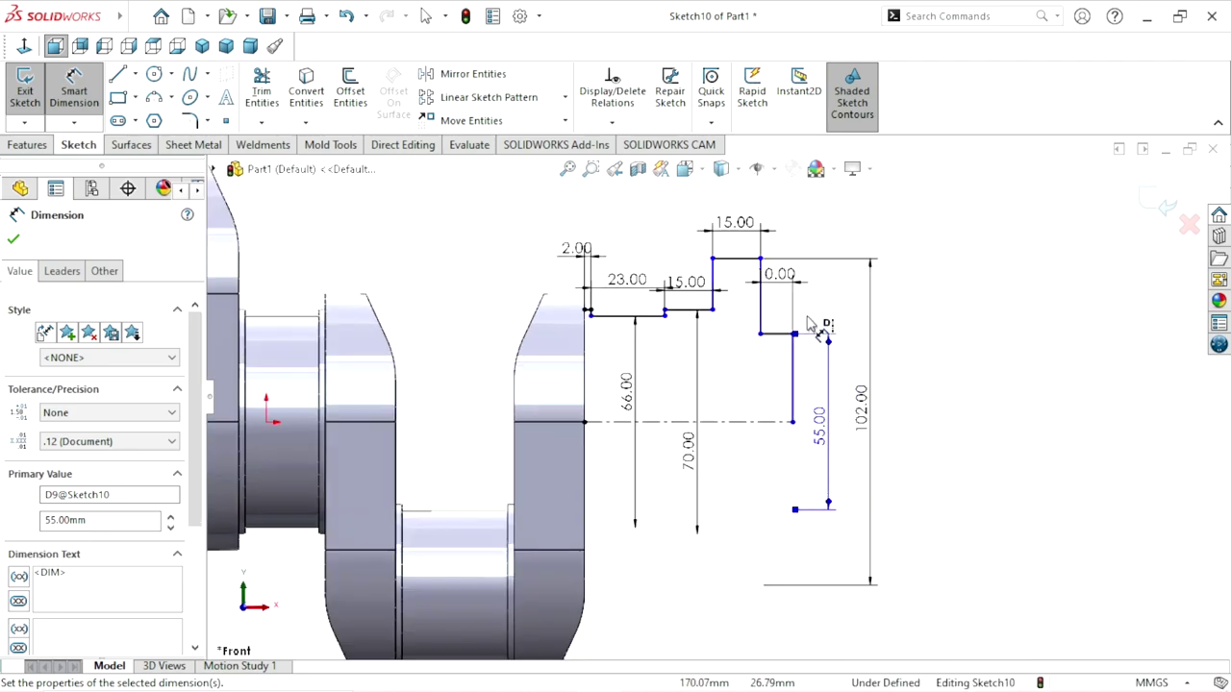
click(842, 306)
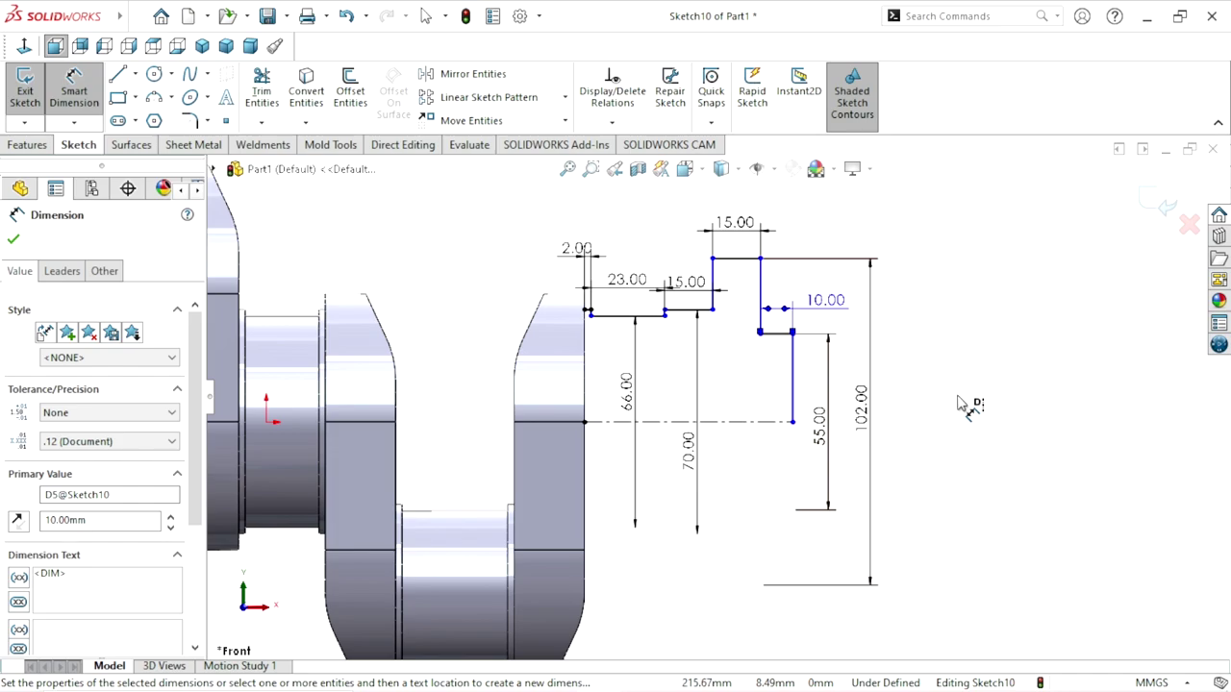
click(13, 242)
click(119, 80)
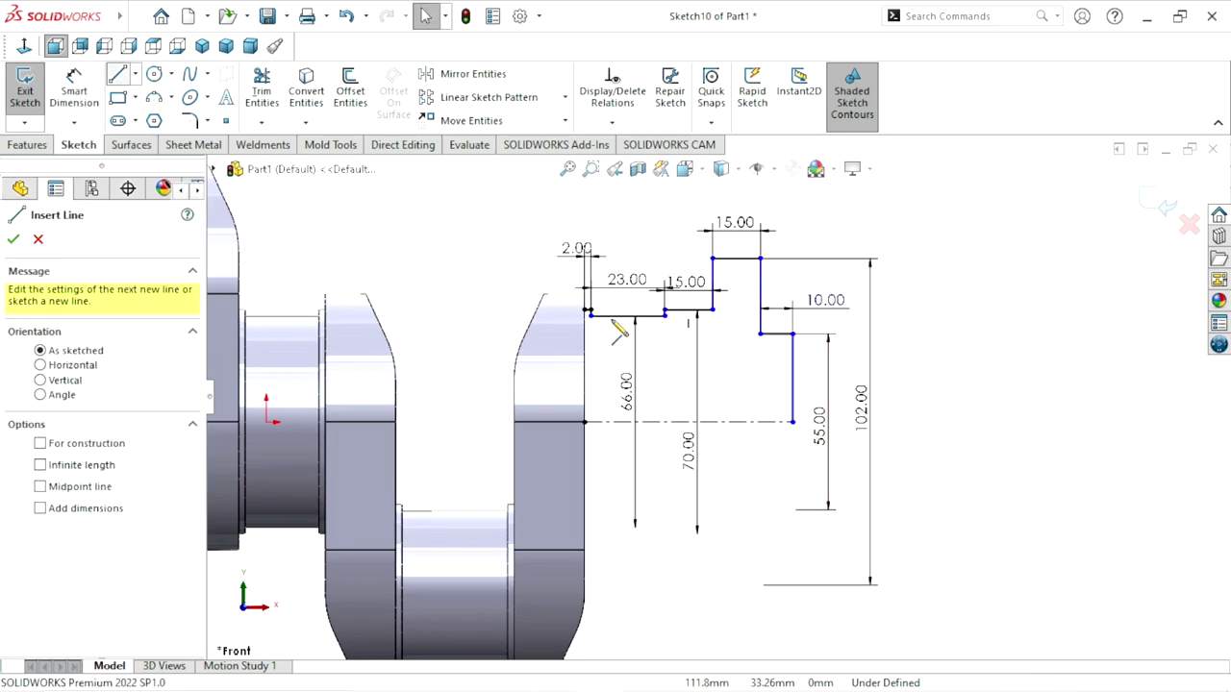
click(584, 310)
click(584, 421)
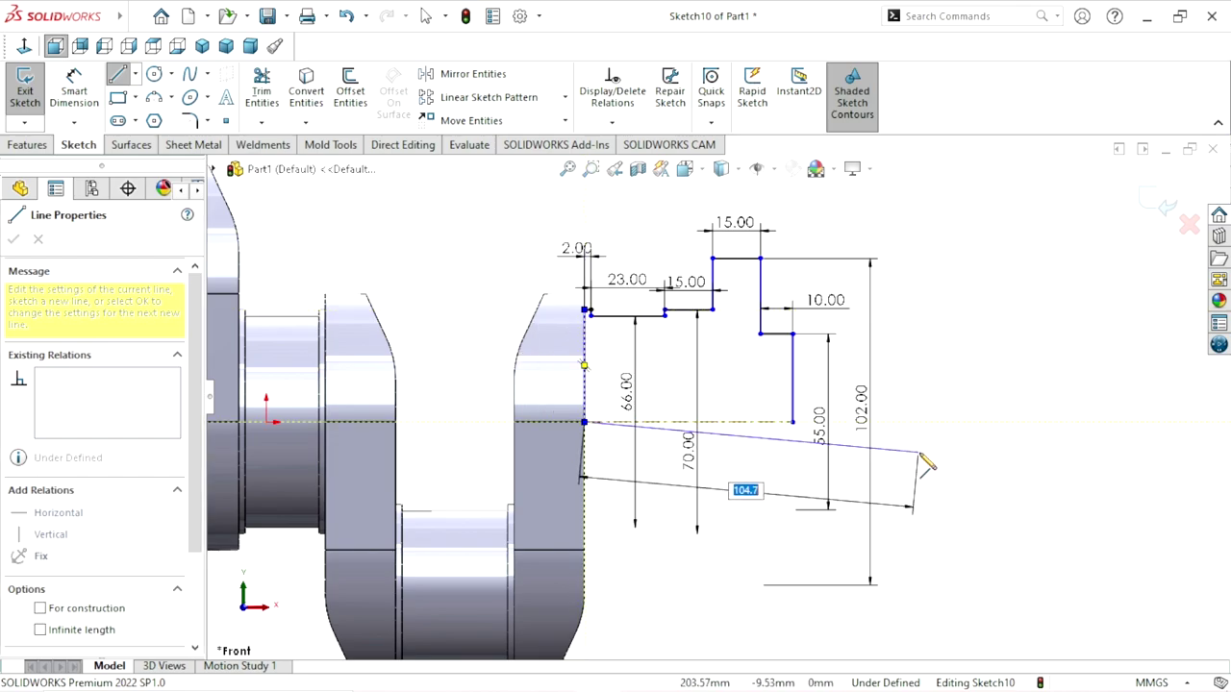
right_click(921, 461)
click(954, 469)
scroll(712, 533, up, 2)
scroll(673, 481, up, 1)
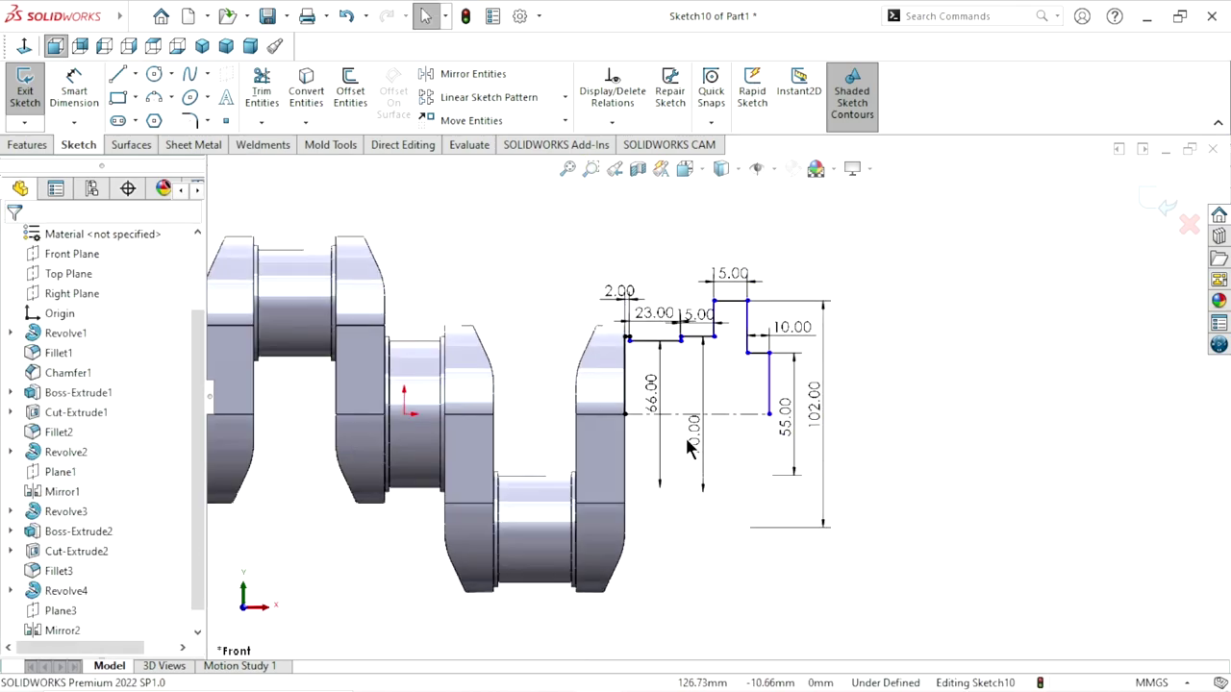
scroll(685, 435, down, 5)
scroll(633, 390, down, 1)
scroll(618, 395, up, 4)
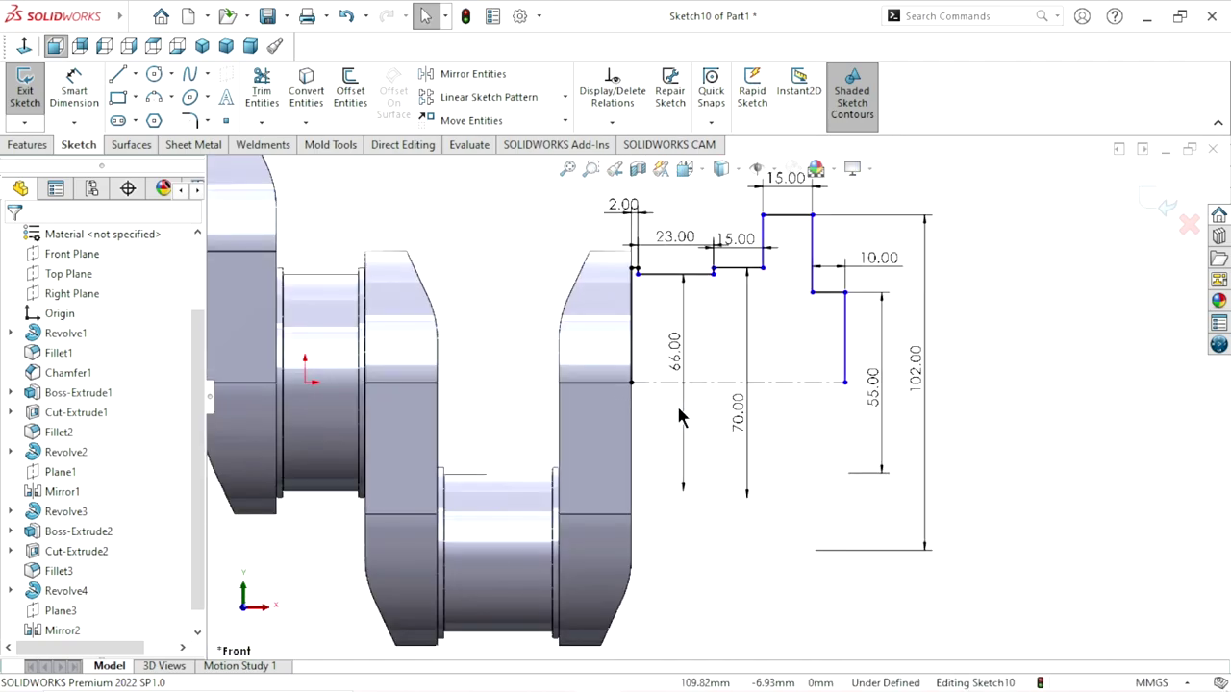
scroll(731, 375, up, 1)
scroll(812, 264, down, 2)
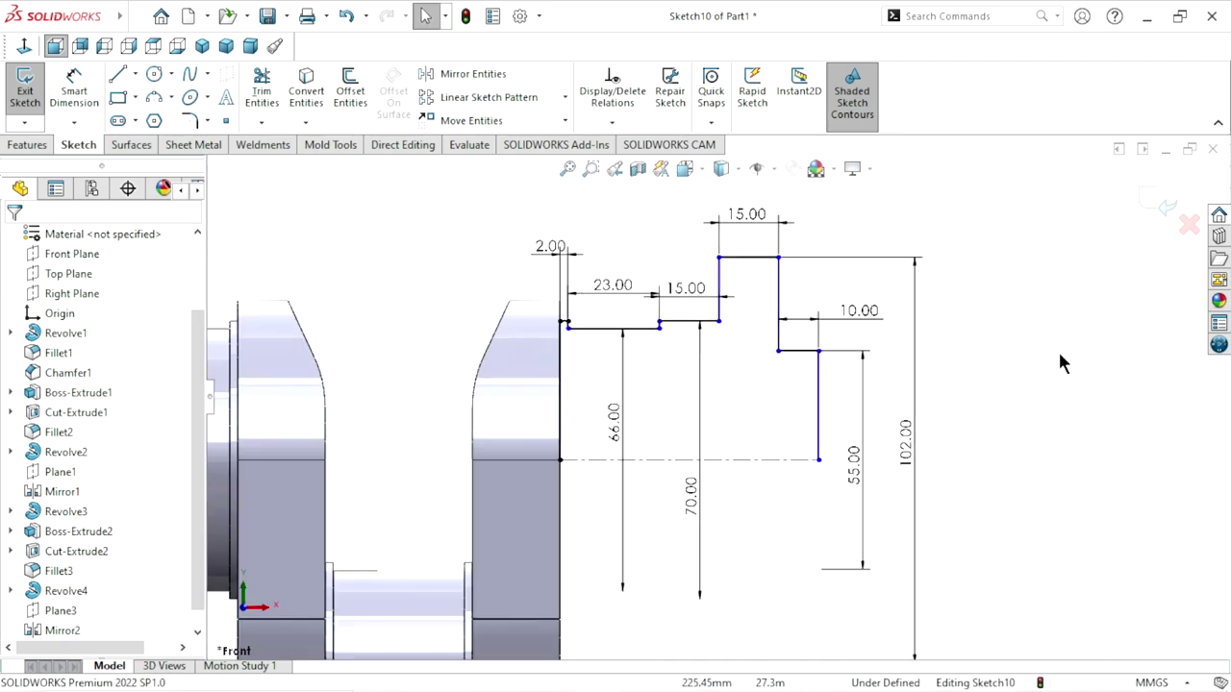
scroll(808, 325, down, 2)
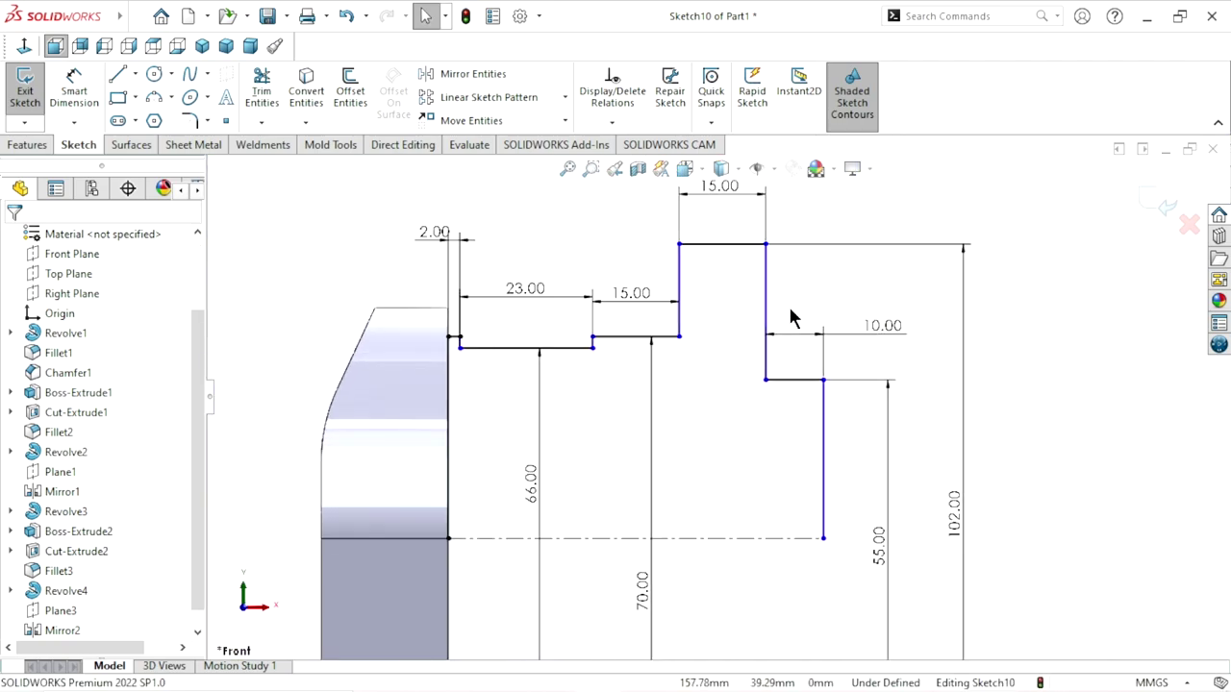
scroll(790, 317, up, 1)
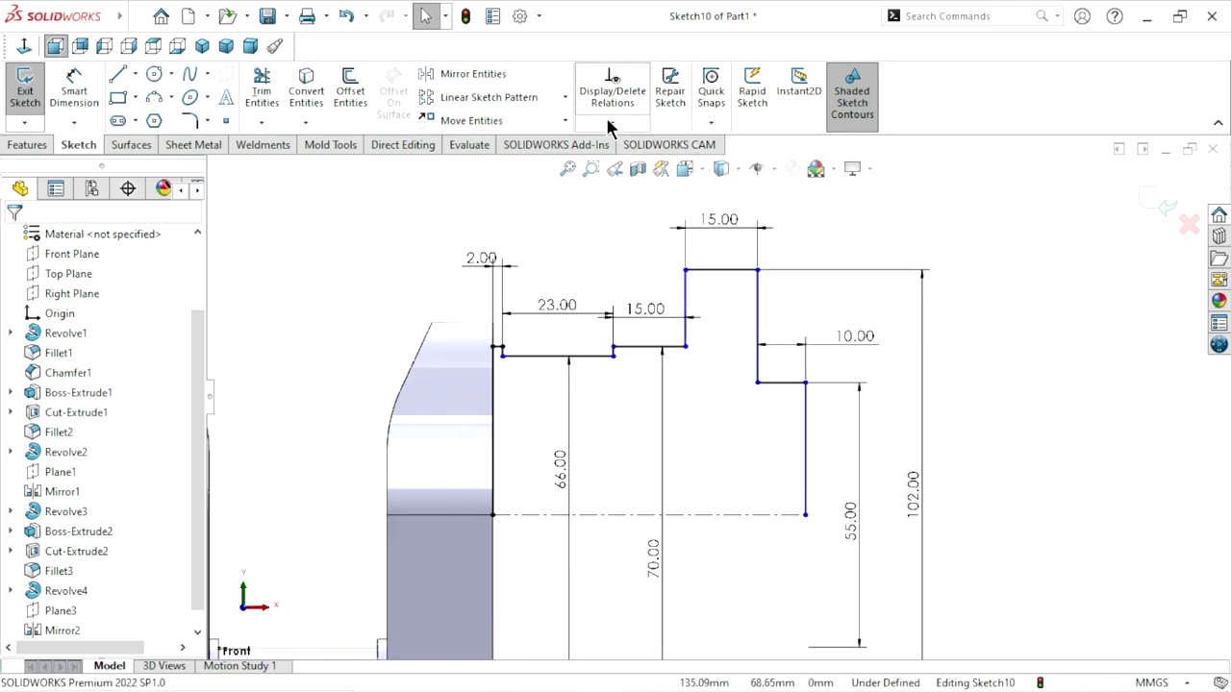
click(611, 122)
click(613, 185)
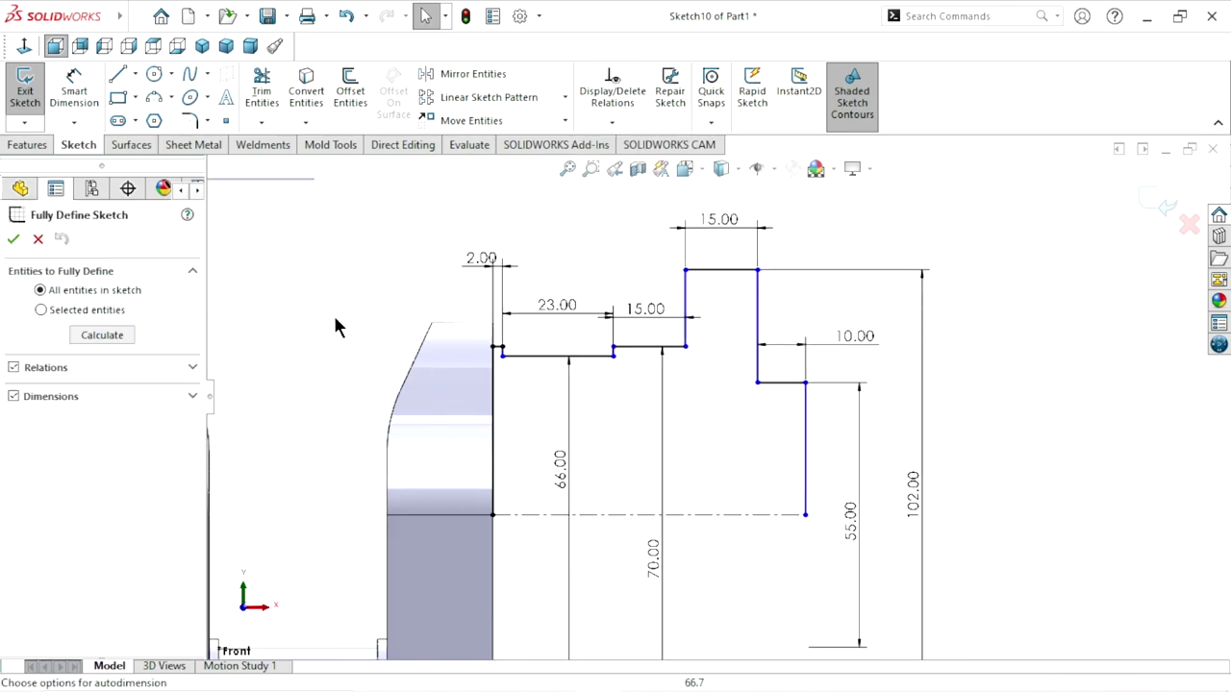
click(86, 340)
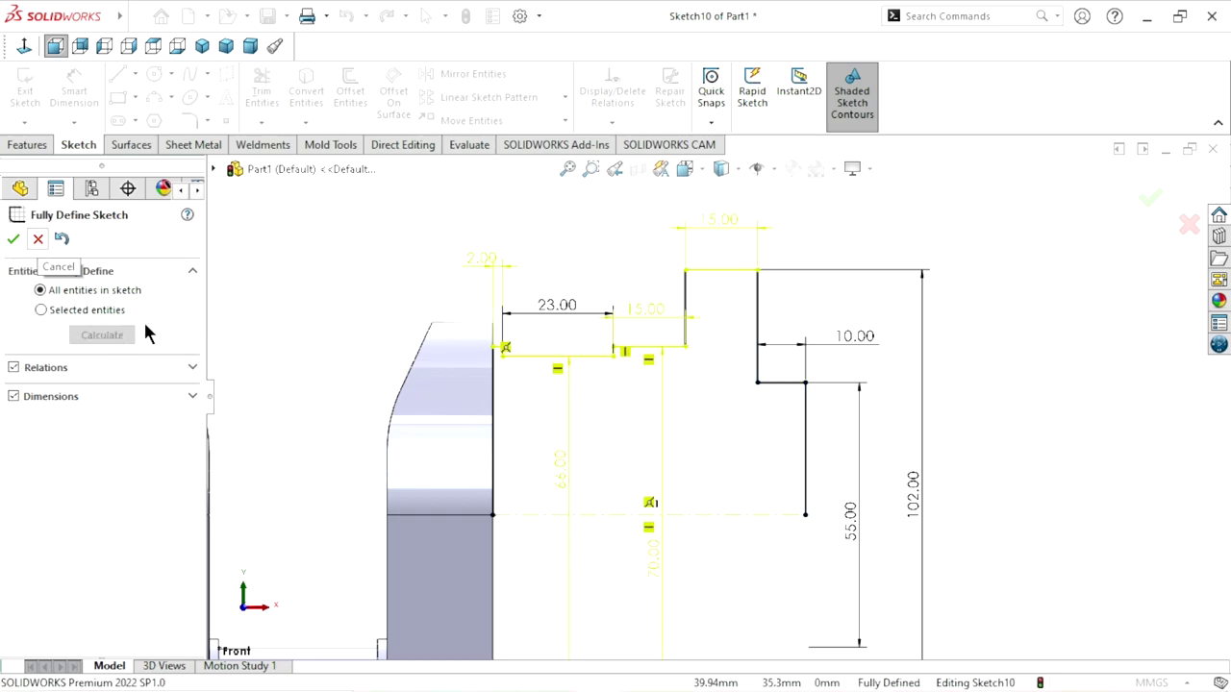
scroll(673, 509, up, 3)
scroll(743, 524, down, 3)
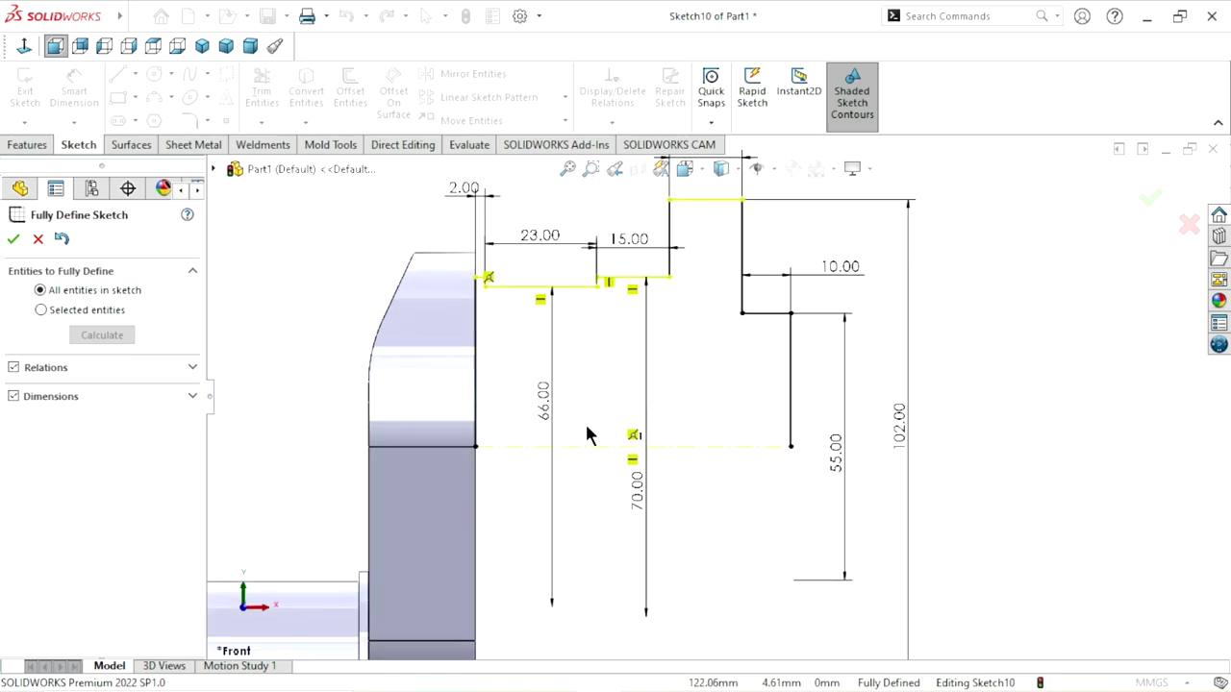
scroll(625, 423, down, 1)
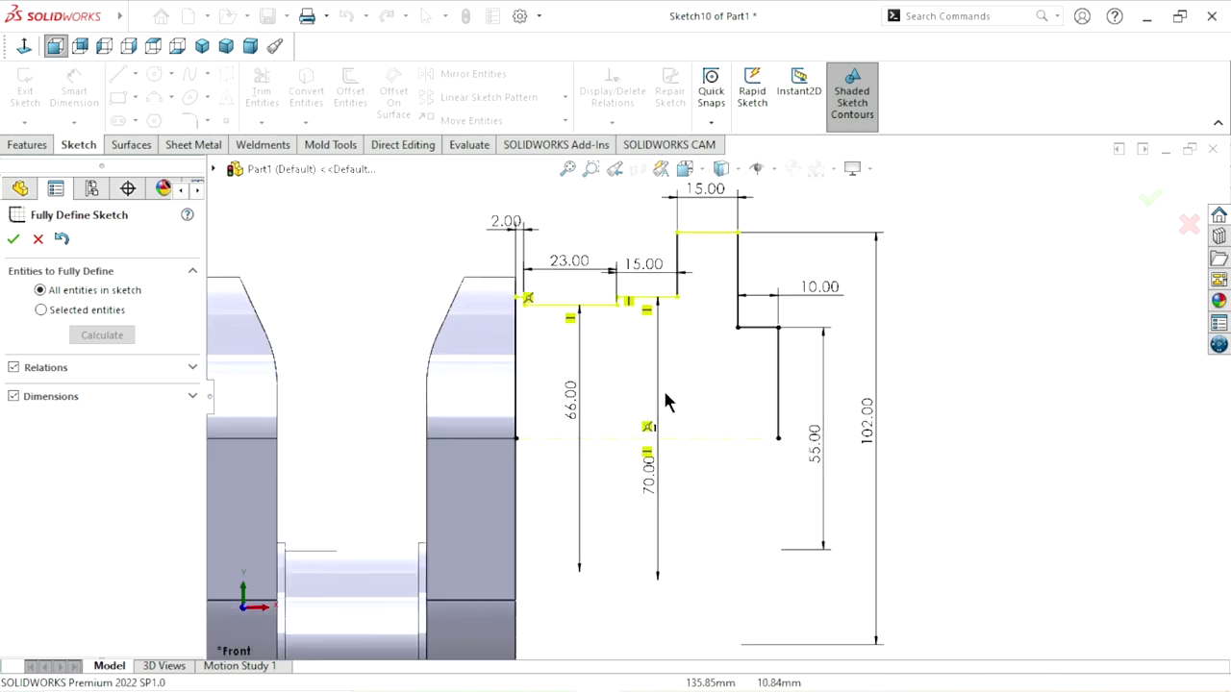
click(38, 239)
scroll(687, 356, down, 1)
scroll(688, 351, down, 2)
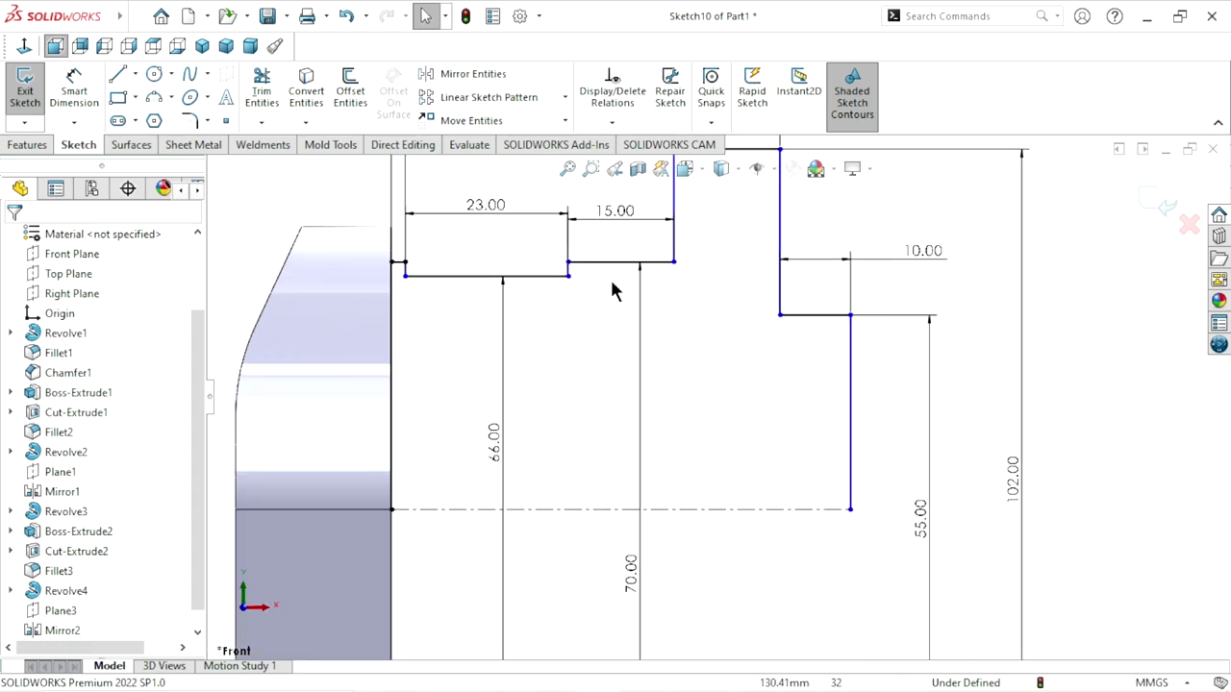
click(601, 262)
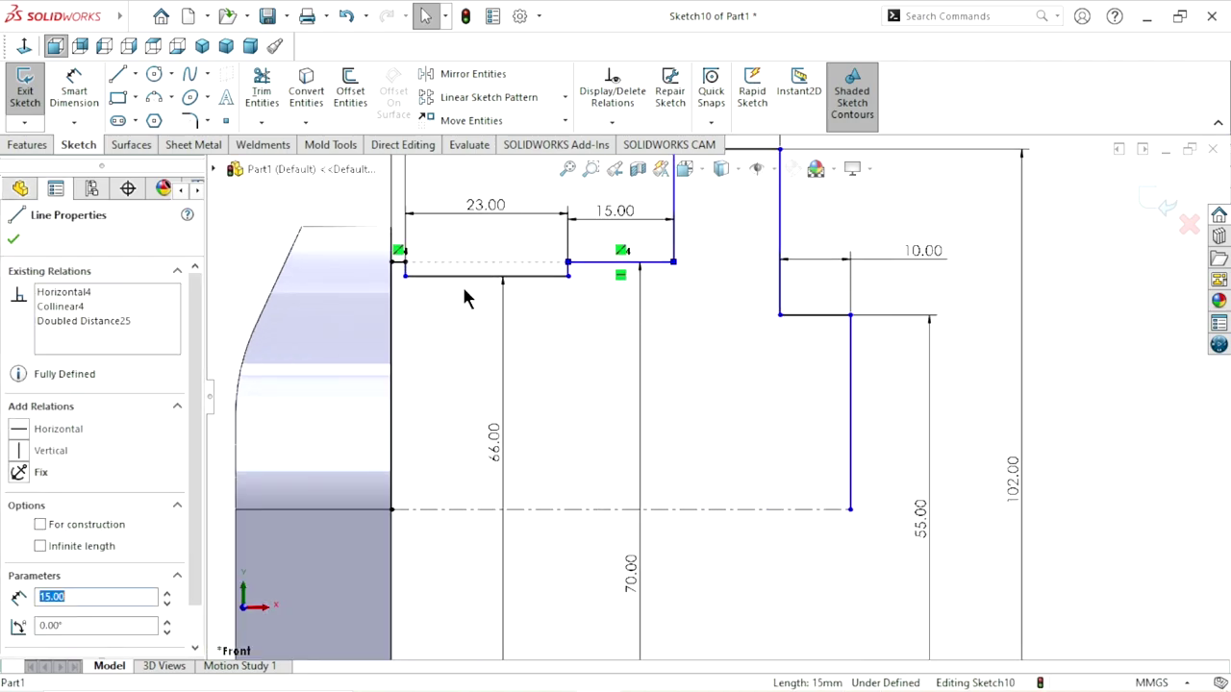
scroll(464, 298, down, 2)
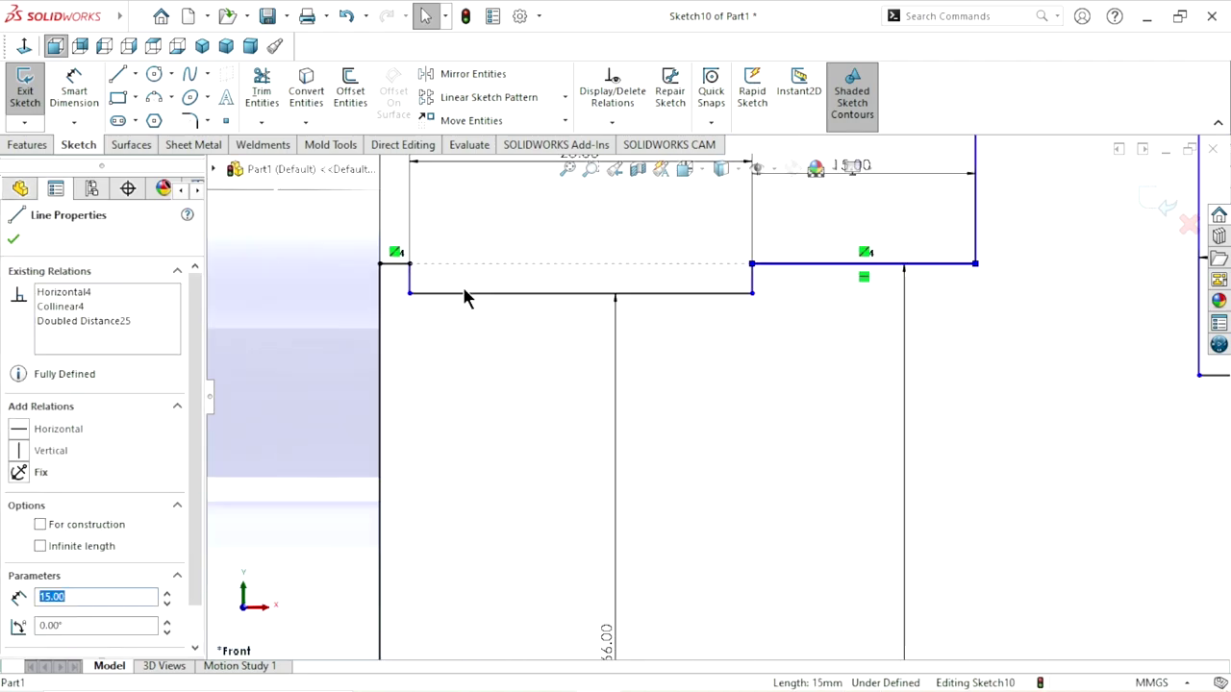
ctrl+click(392, 267)
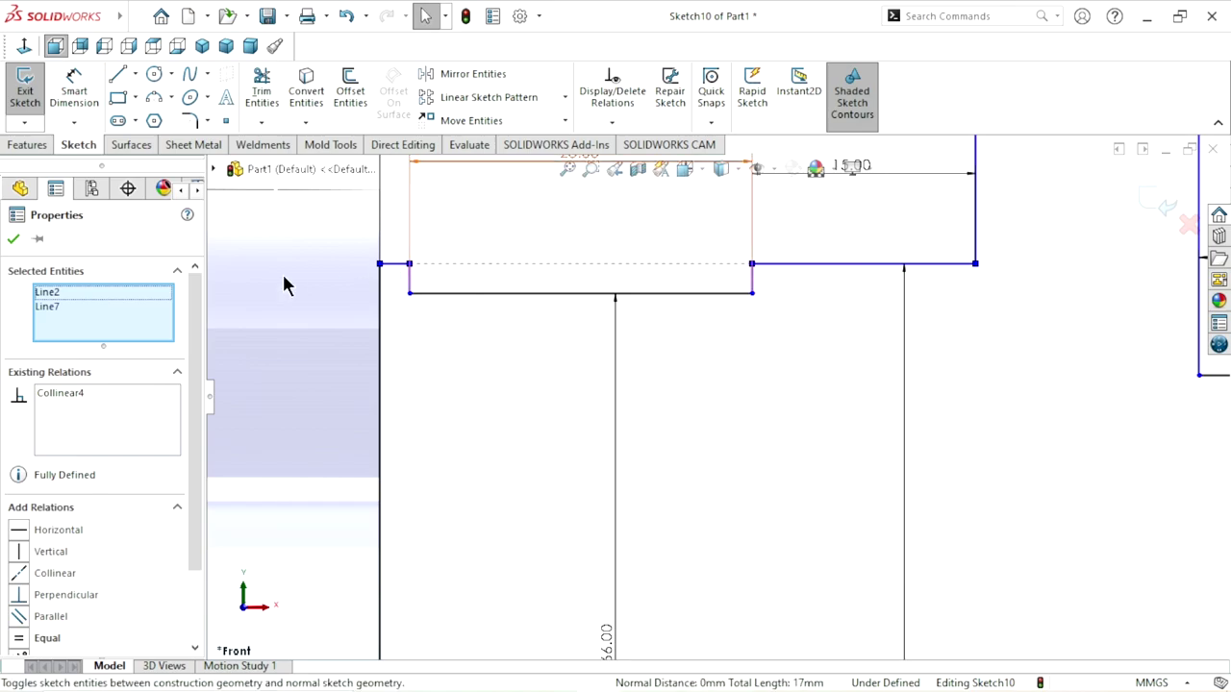
click(13, 240)
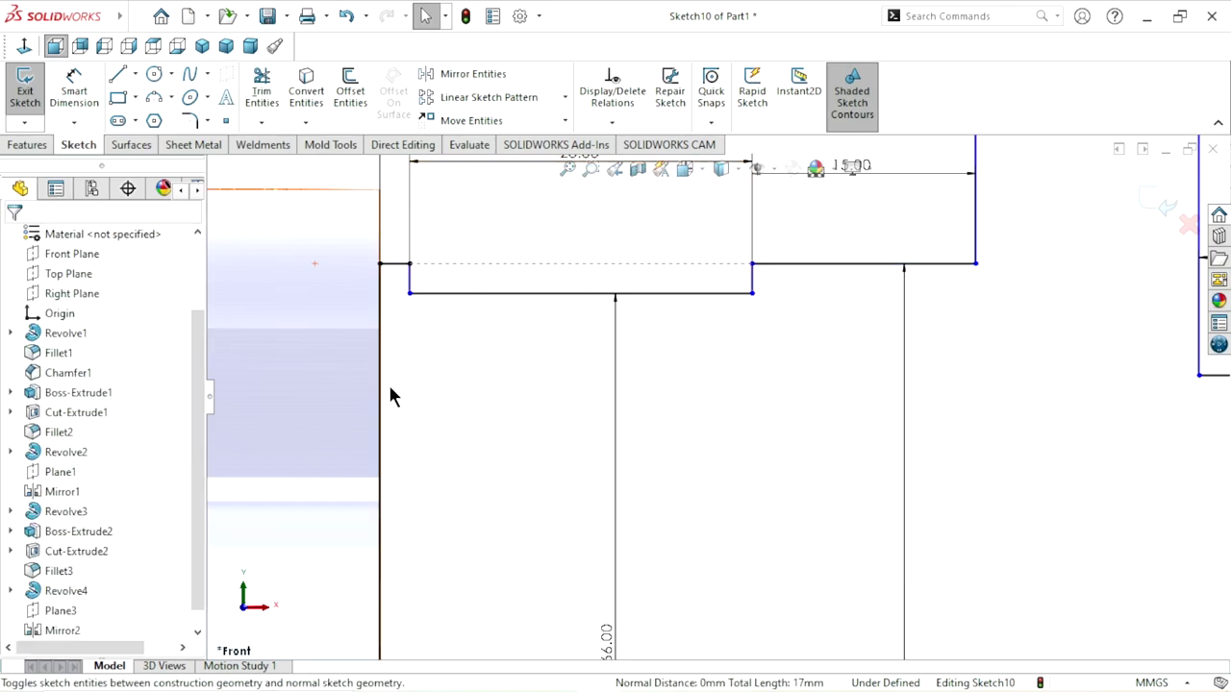
scroll(558, 411, up, 3)
scroll(663, 420, up, 1)
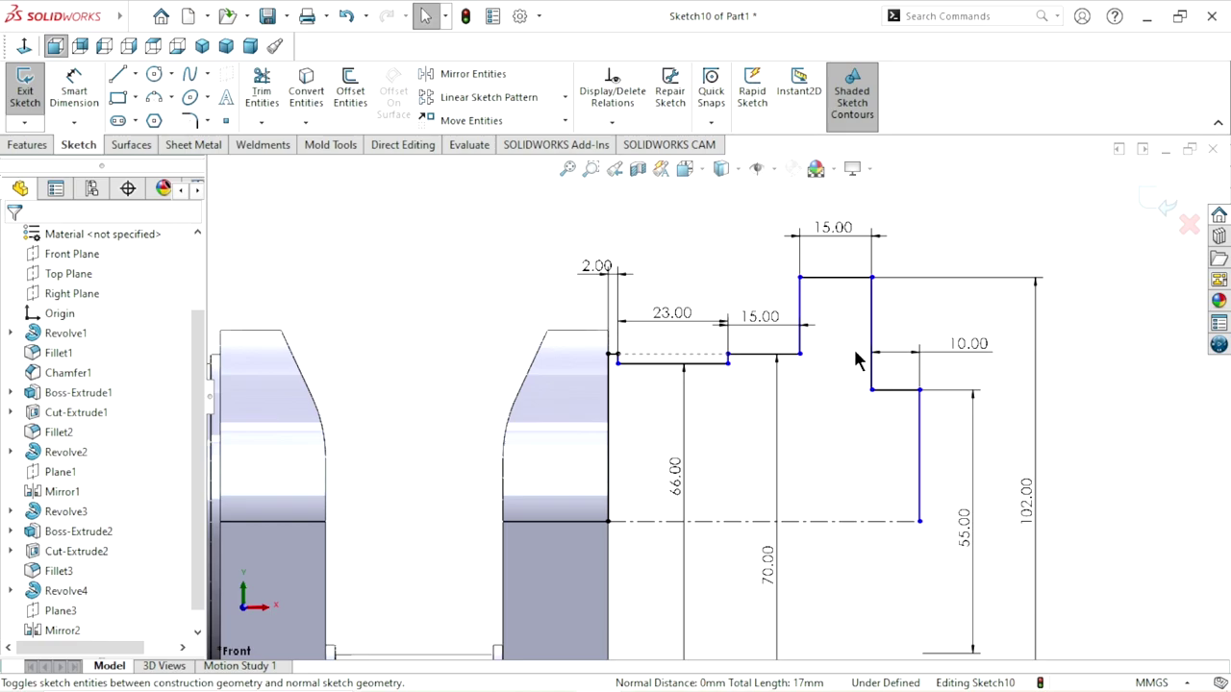
scroll(856, 359, down, 3)
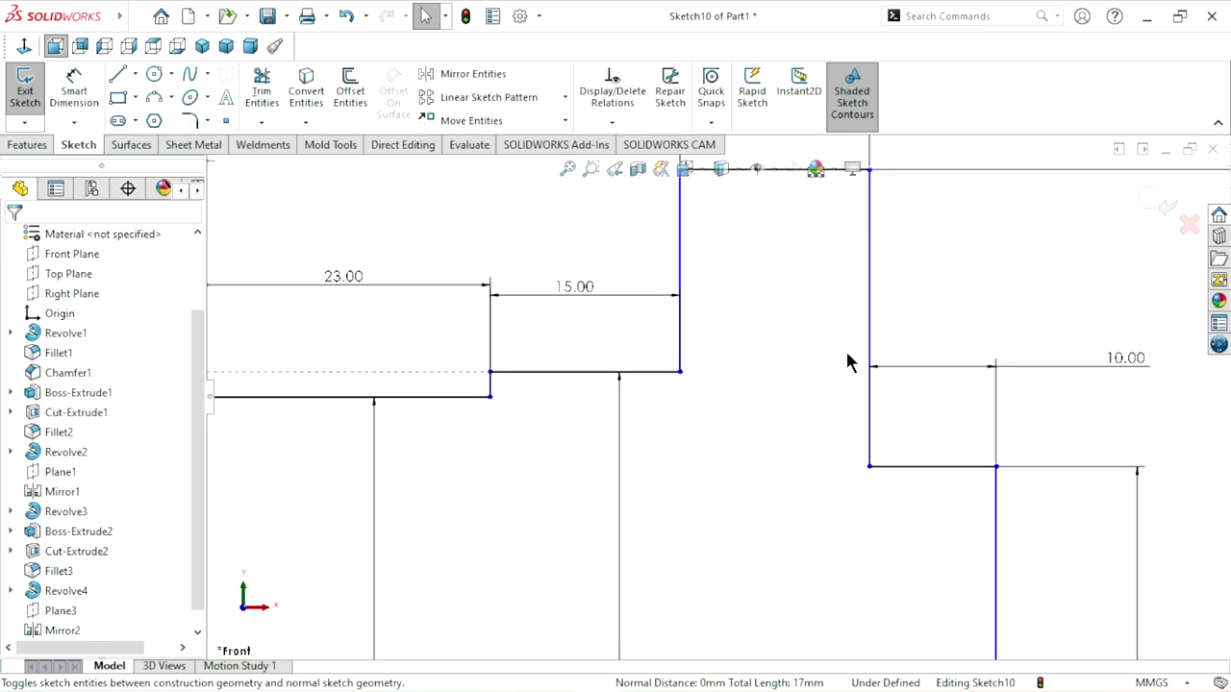
click(688, 261)
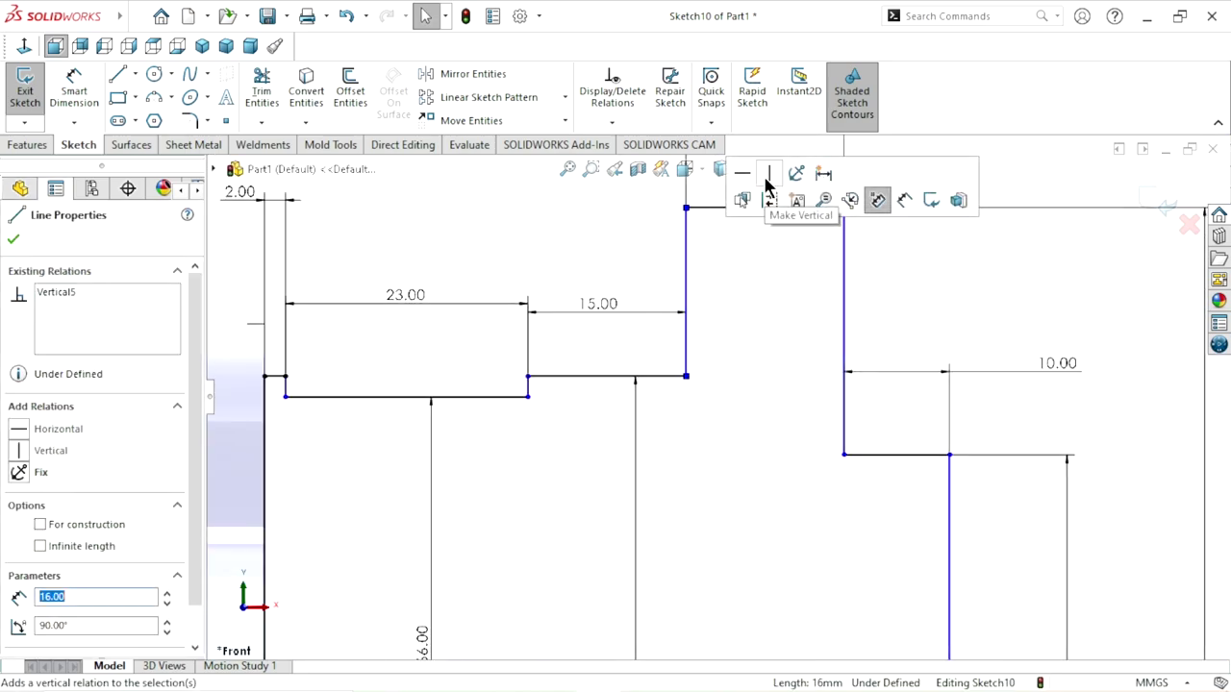
click(744, 428)
scroll(728, 467, up, 2)
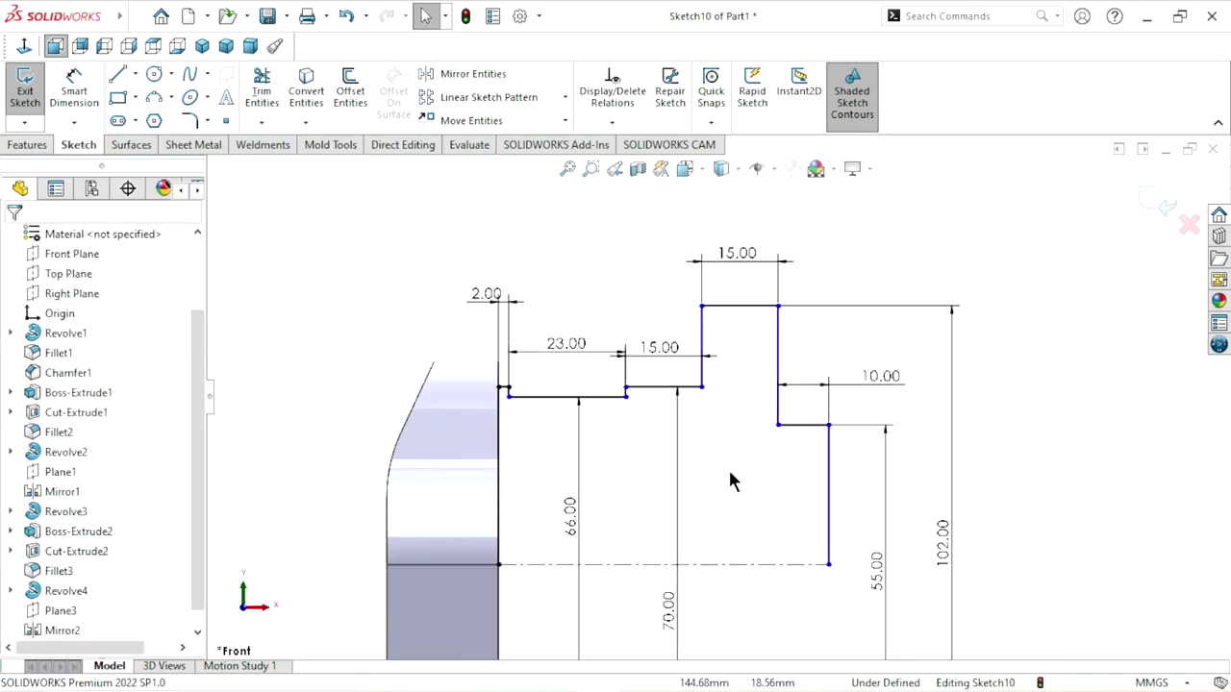
scroll(808, 492, down, 1)
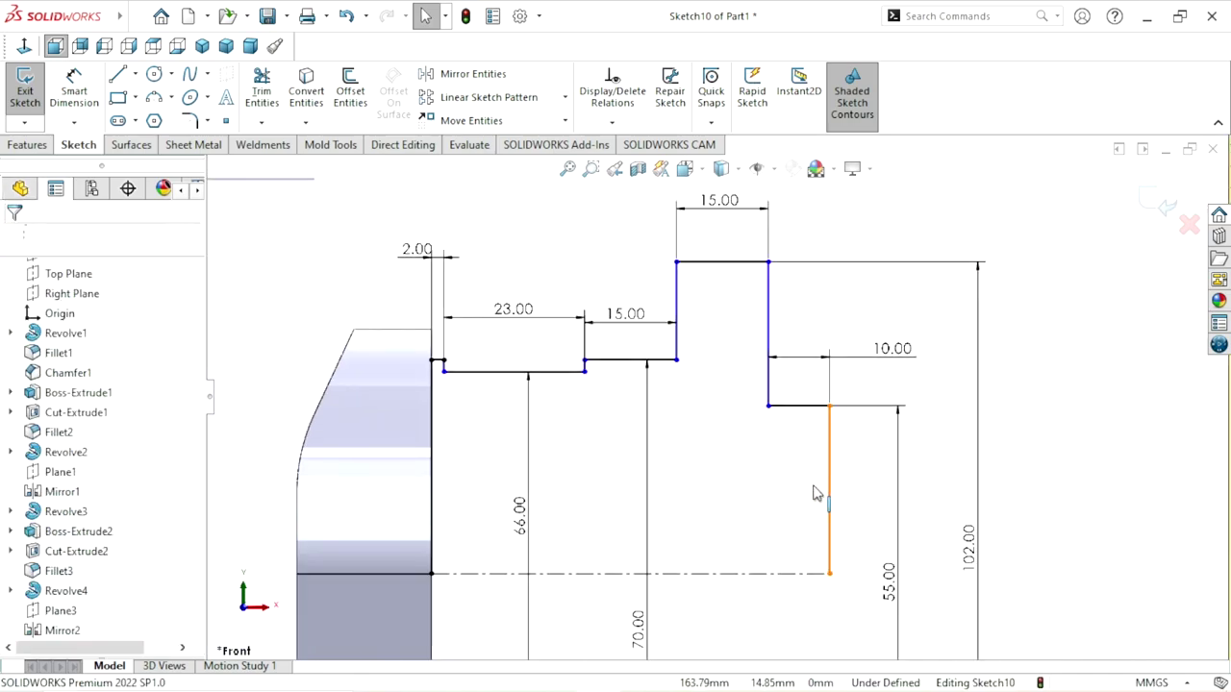
click(815, 494)
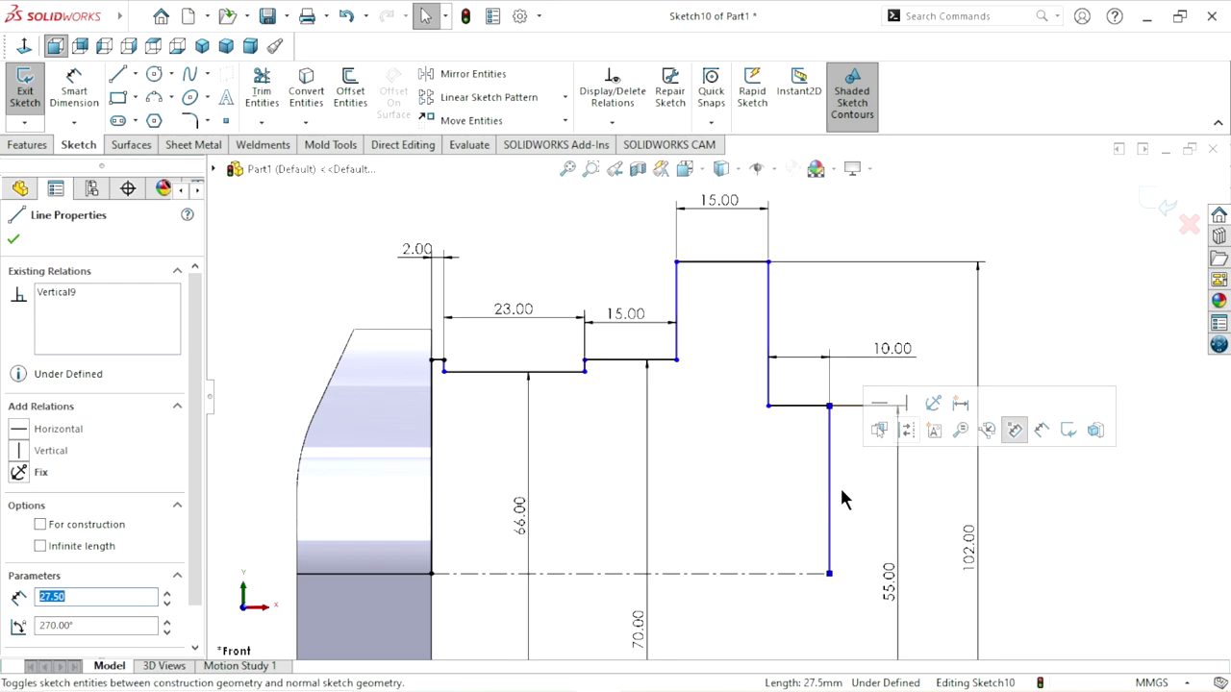
scroll(840, 497, up, 3)
scroll(834, 509, down, 2)
scroll(865, 461, down, 2)
click(997, 406)
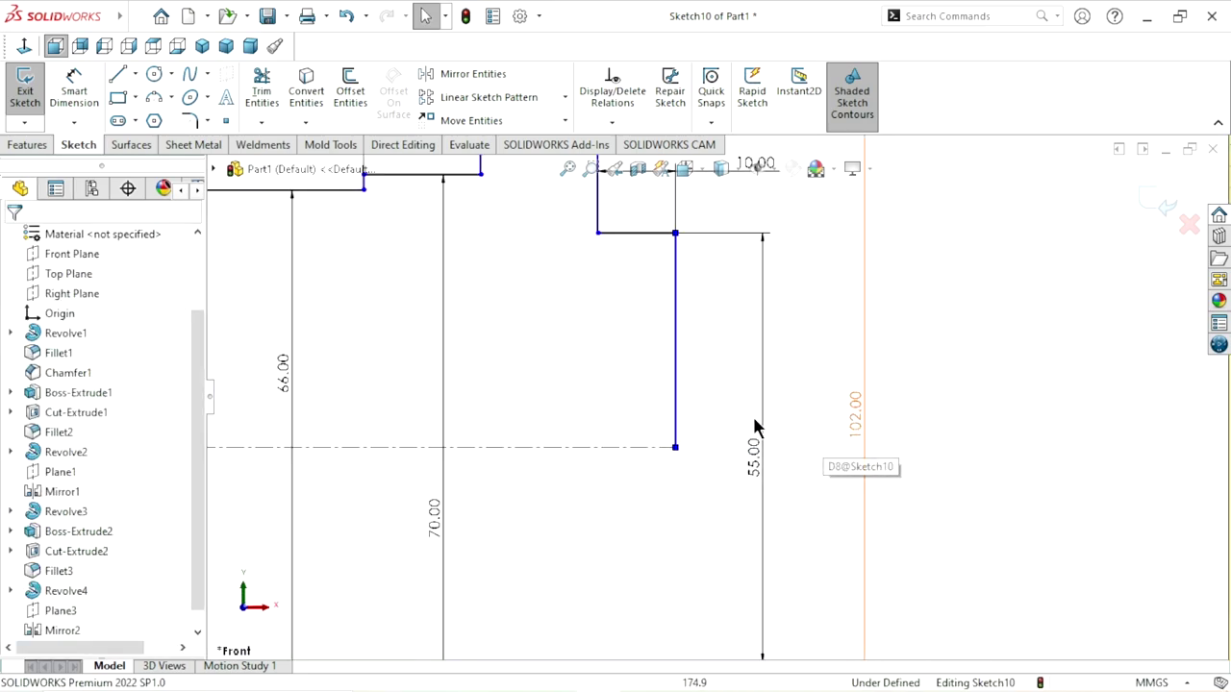
scroll(753, 423, up, 3)
scroll(588, 260, down, 2)
scroll(569, 377, down, 1)
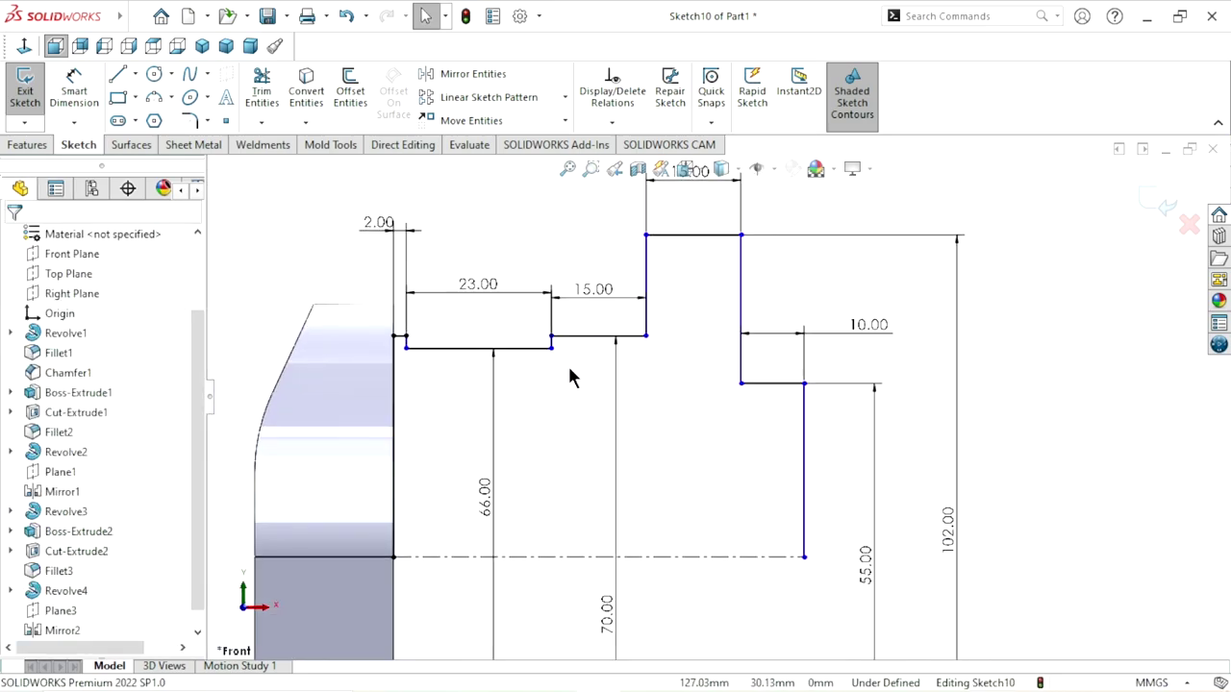
scroll(541, 455, up, 1)
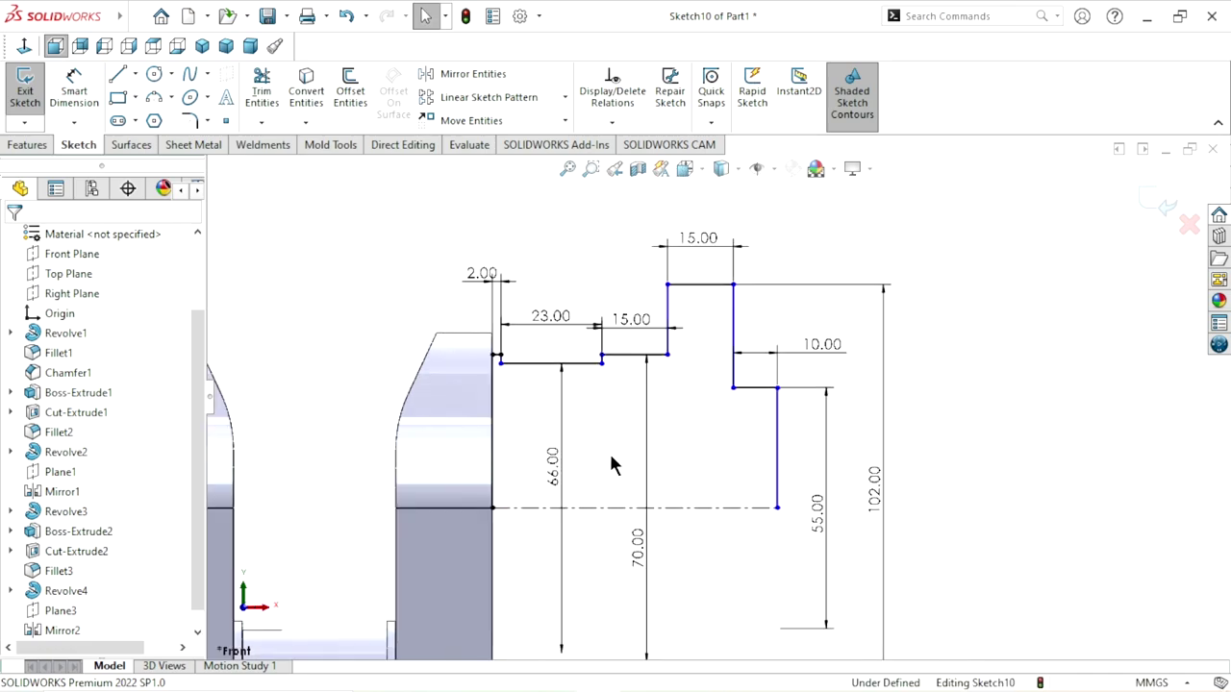
scroll(582, 424, down, 1)
scroll(407, 330, down, 2)
scroll(406, 329, down, 2)
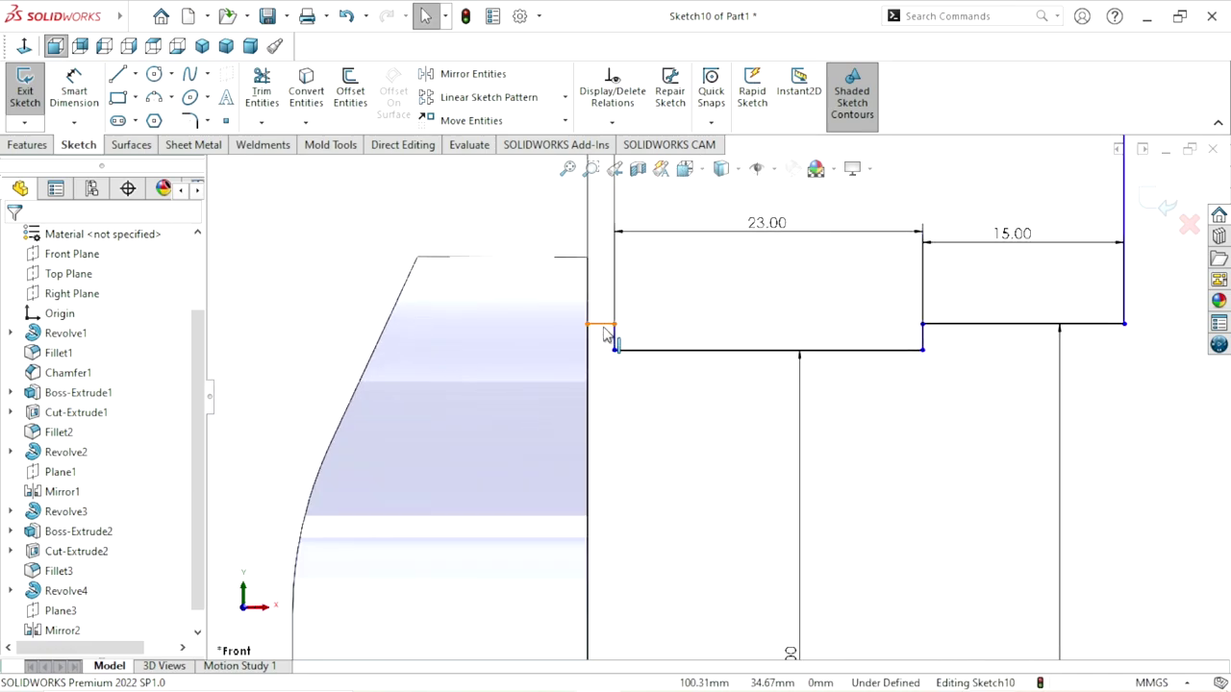
click(94, 96)
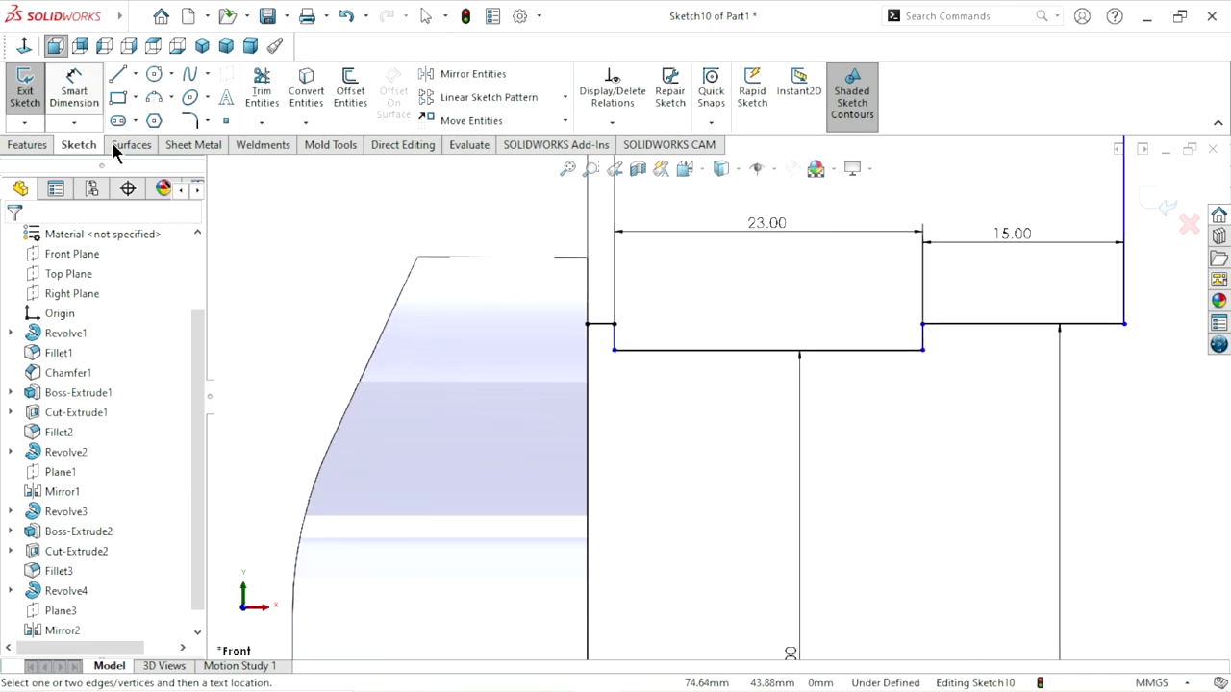
click(603, 326)
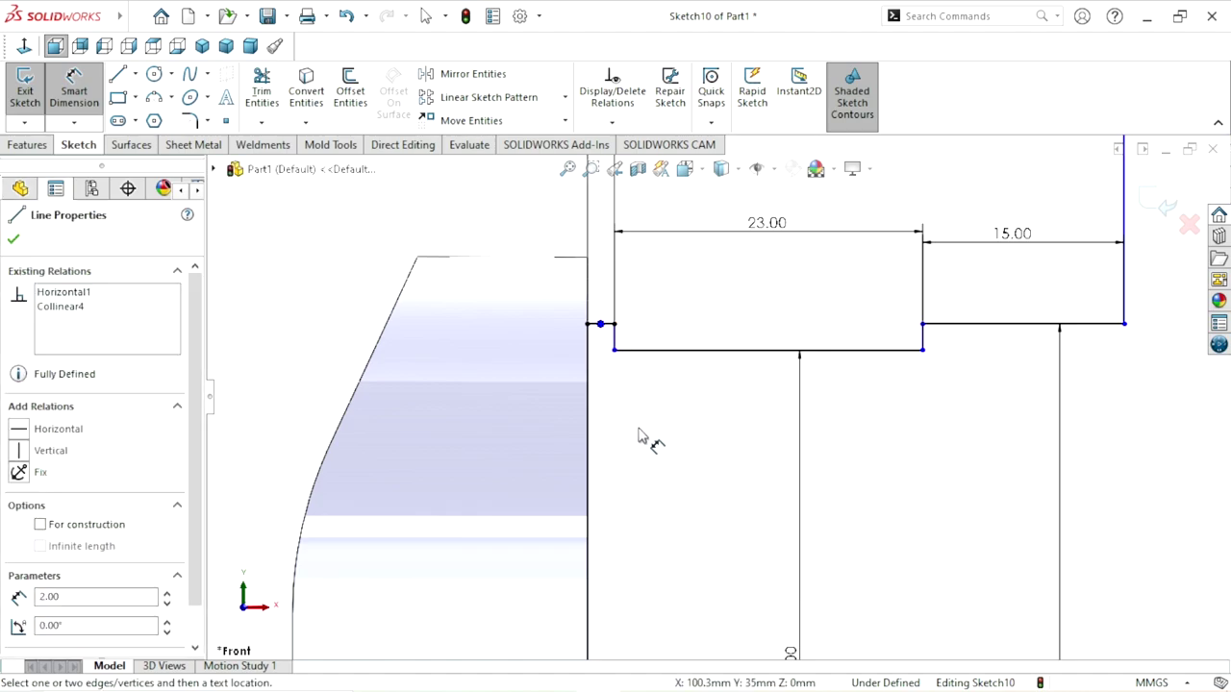
key(Escape)
key(Escape)
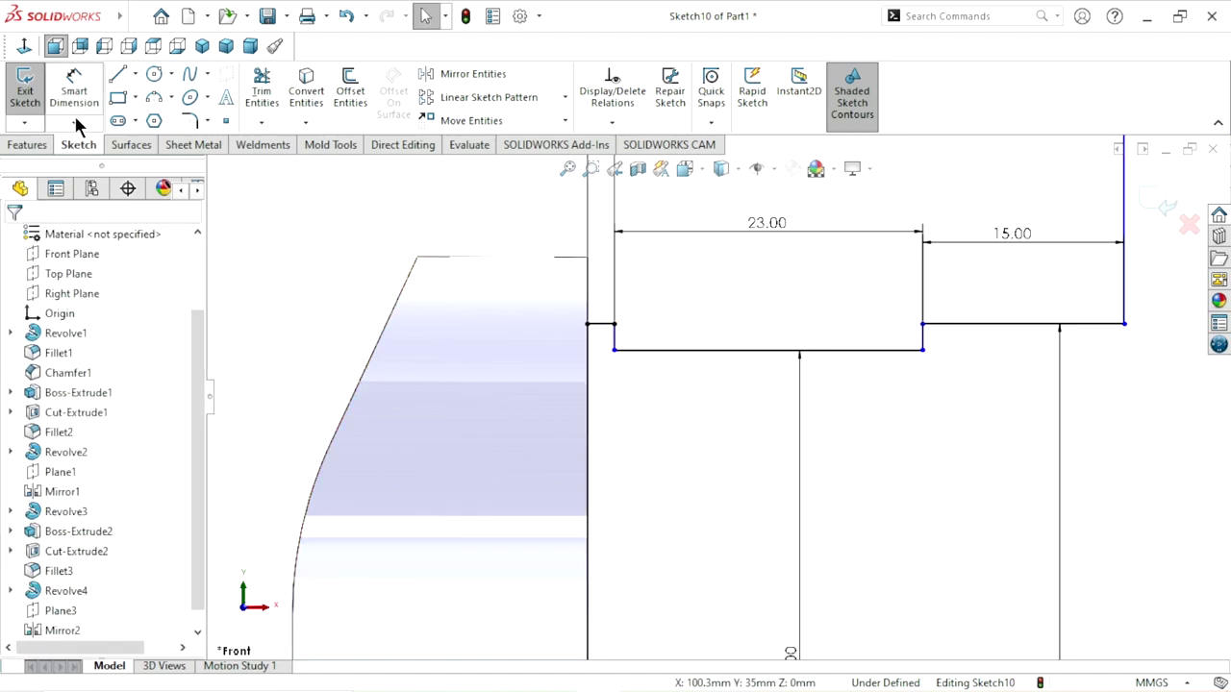
click(77, 120)
click(601, 326)
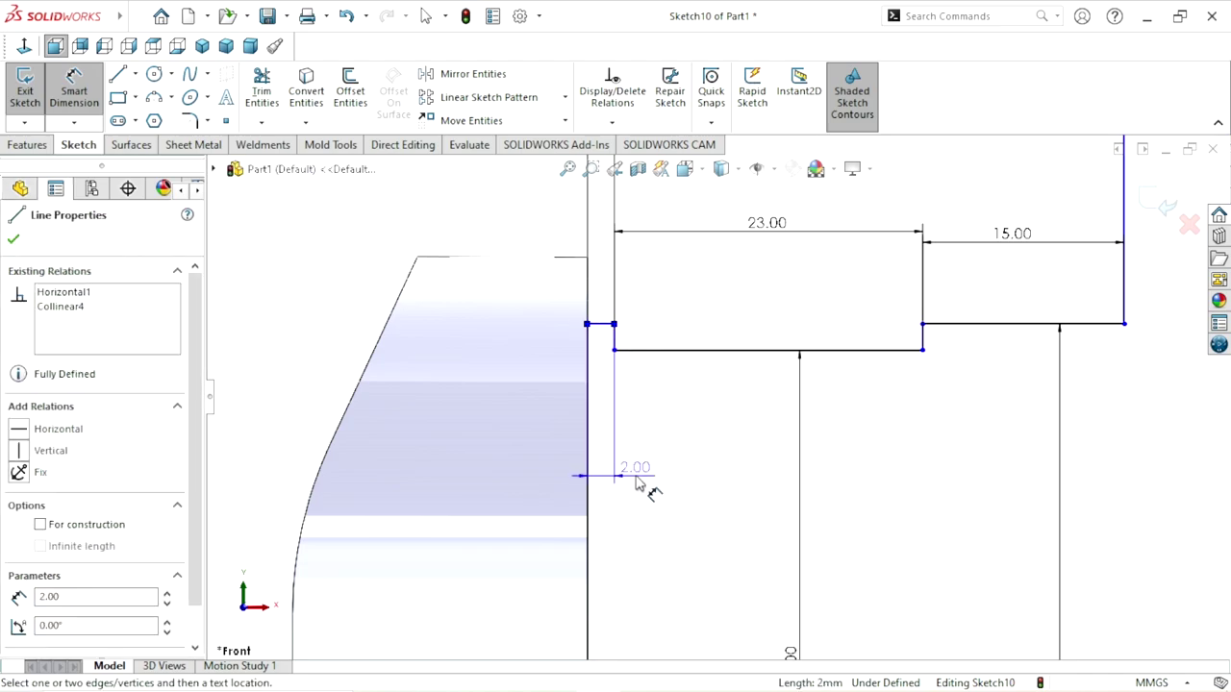
scroll(673, 500, up, 5)
click(710, 524)
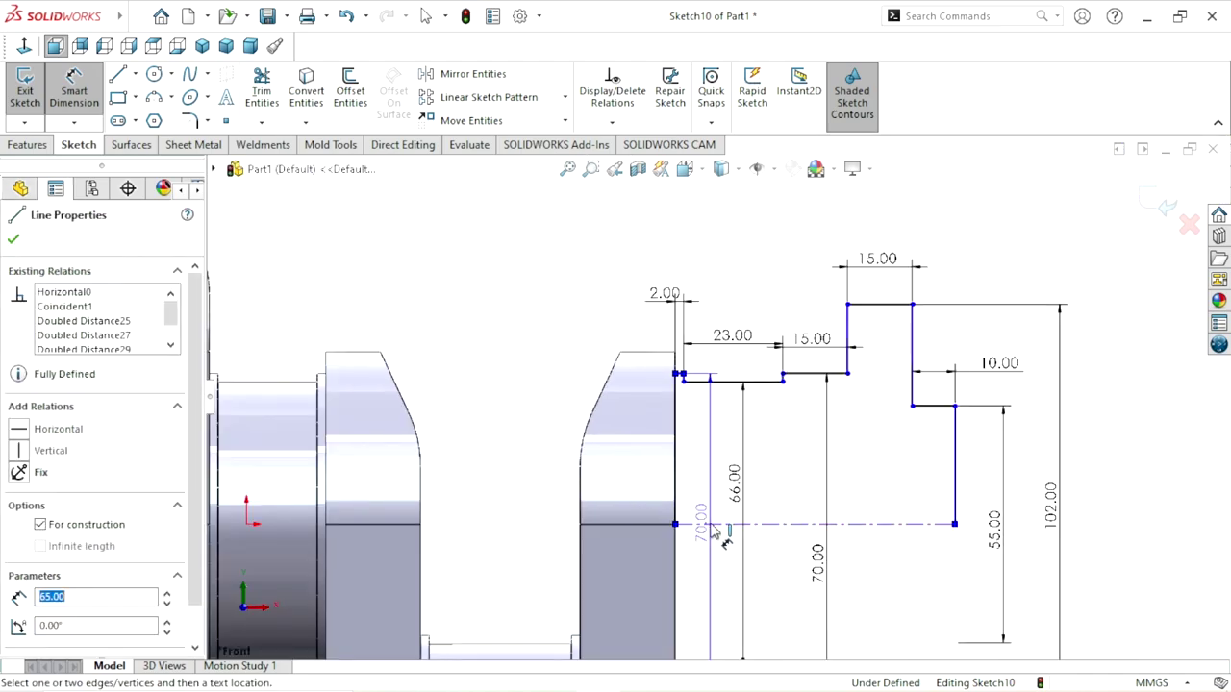
click(529, 473)
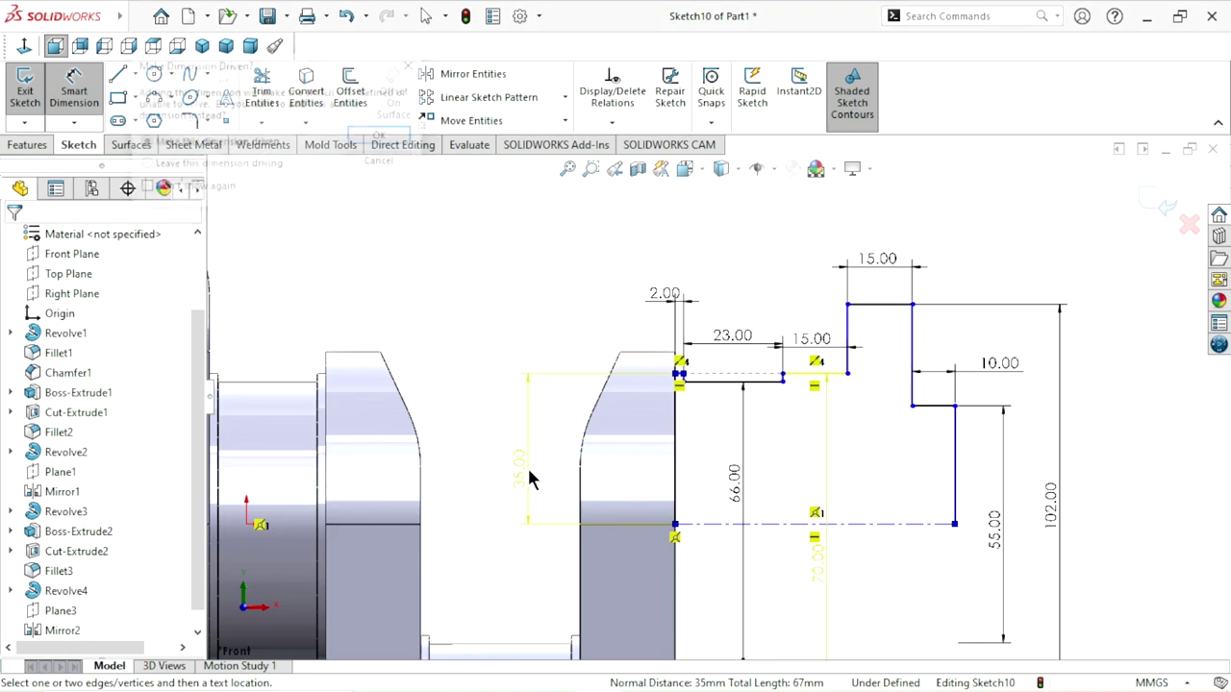
click(371, 161)
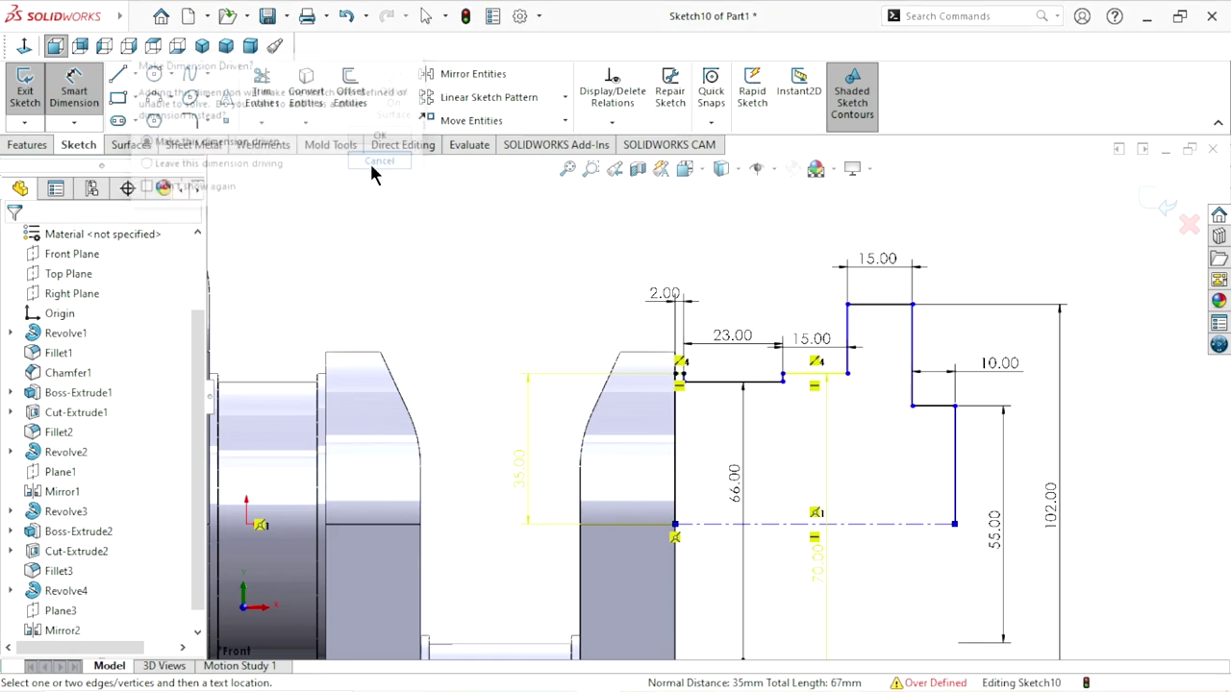
scroll(539, 484, up, 3)
scroll(858, 438, down, 3)
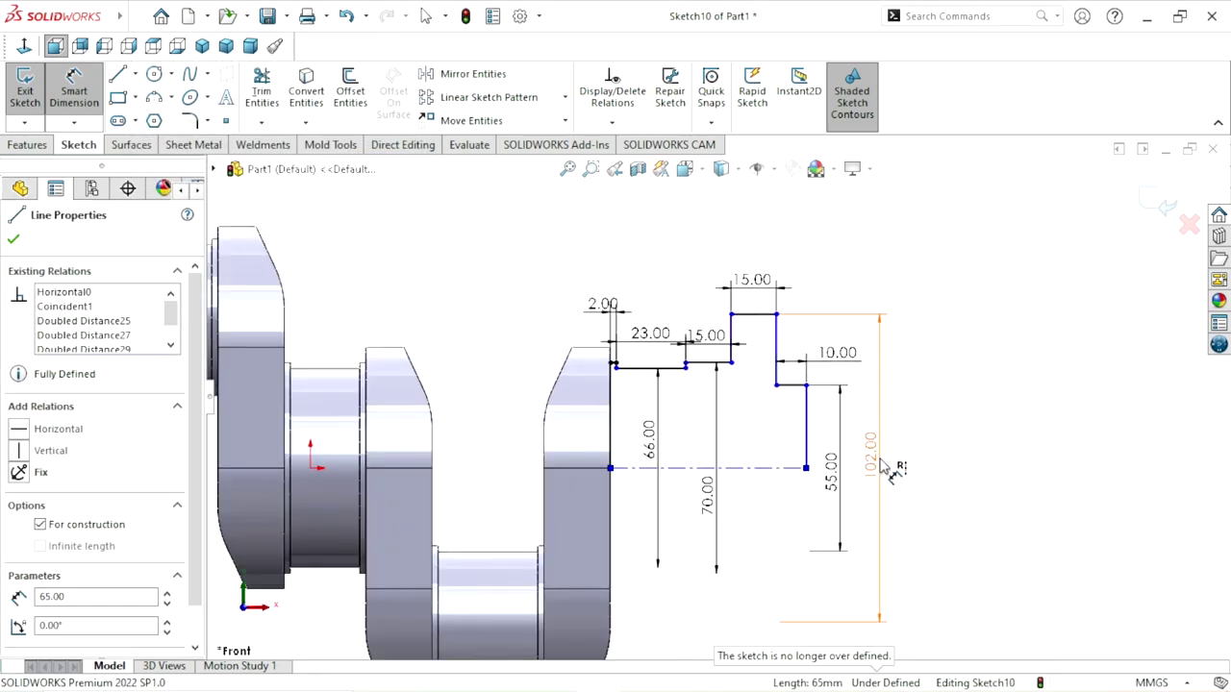
click(13, 239)
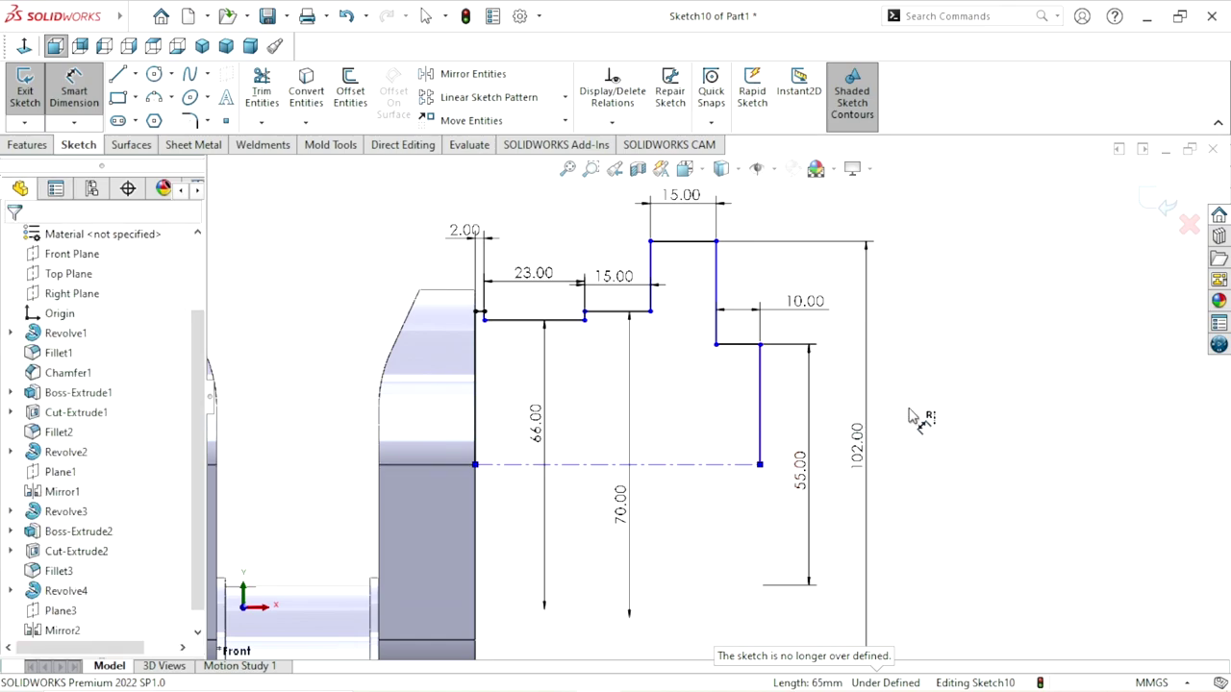
scroll(726, 507, up, 2)
scroll(709, 516, down, 1)
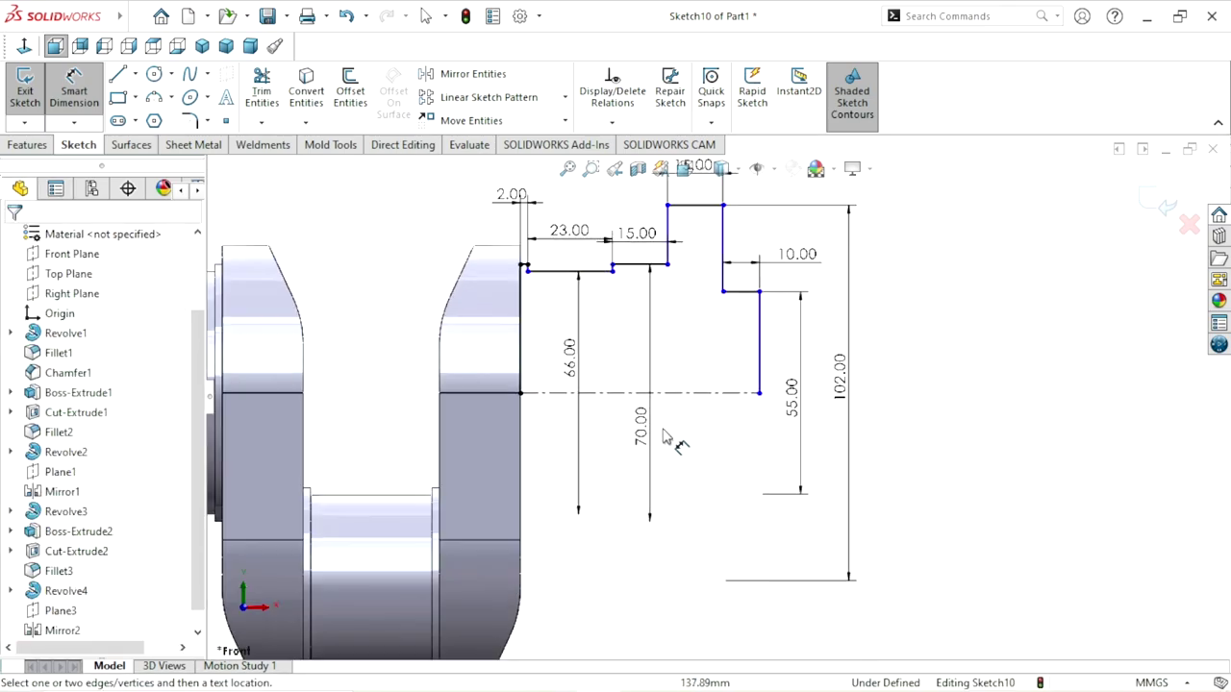
scroll(673, 414, down, 1)
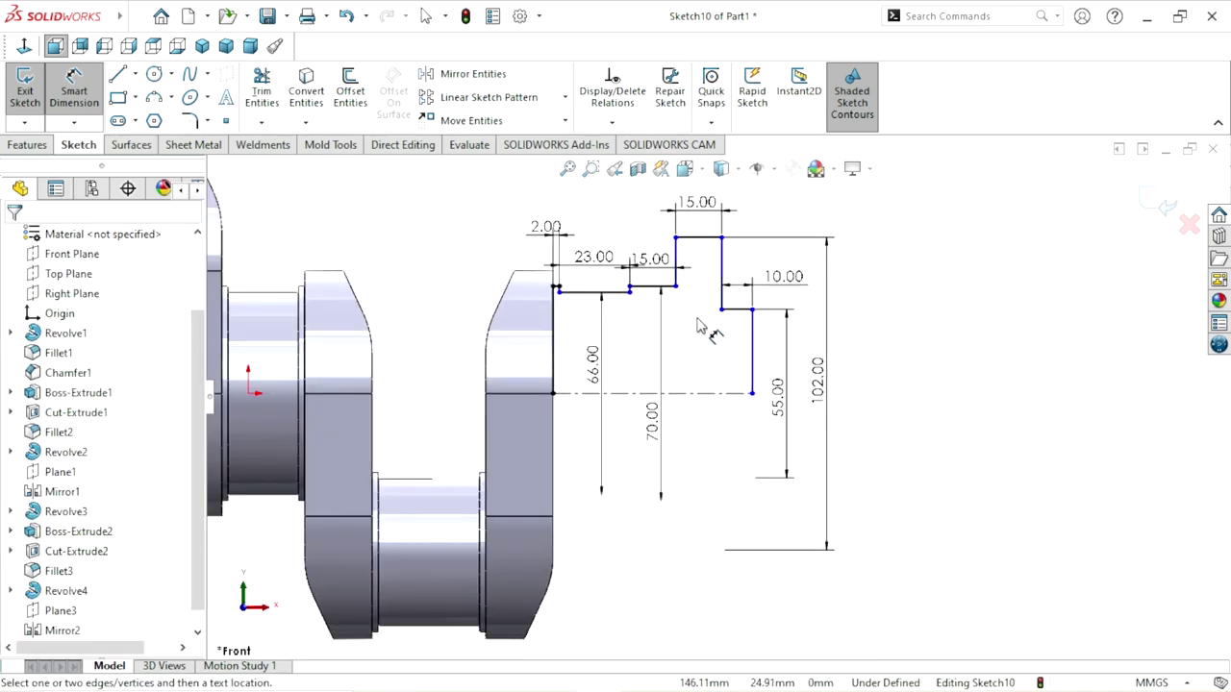
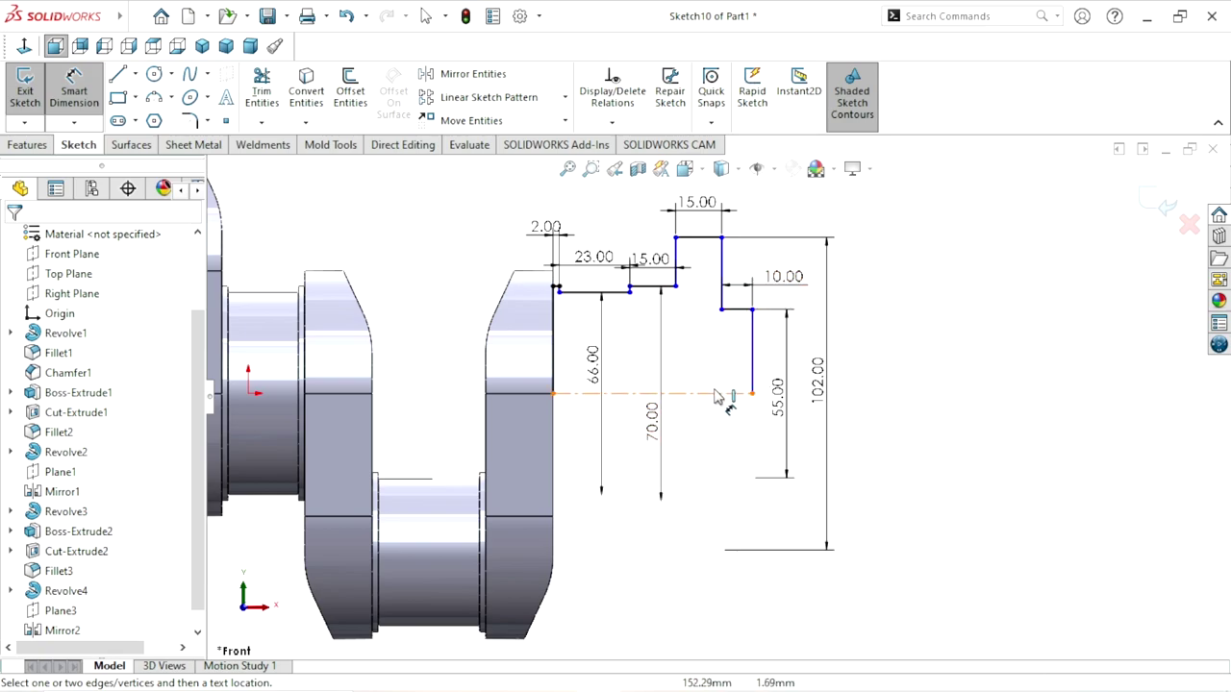
Revolve the stepped profile a full 360° into the right-end flange and orbit to inspect it.
click(29, 146)
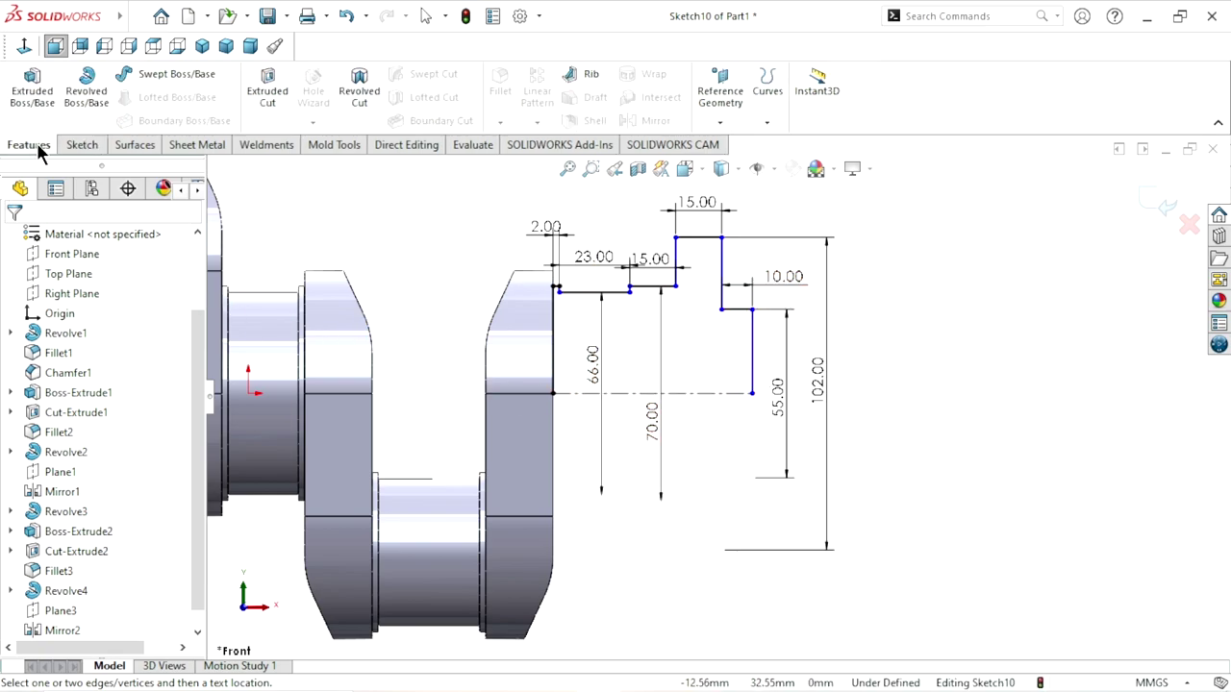
click(84, 93)
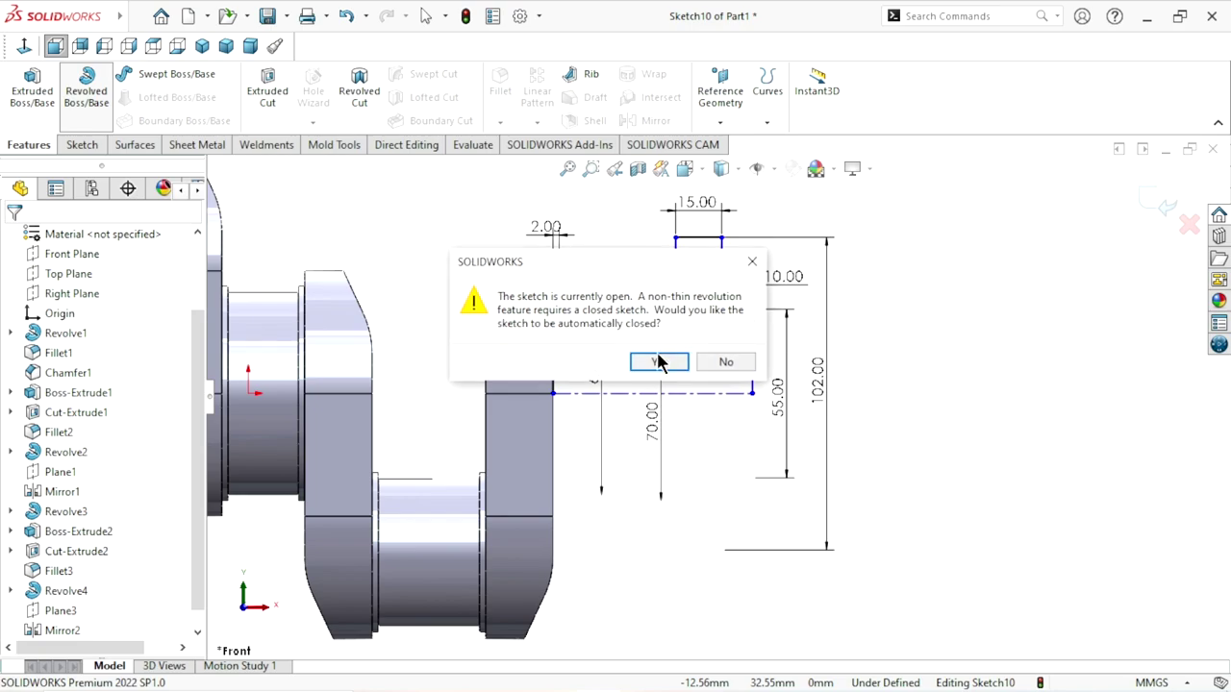
click(658, 362)
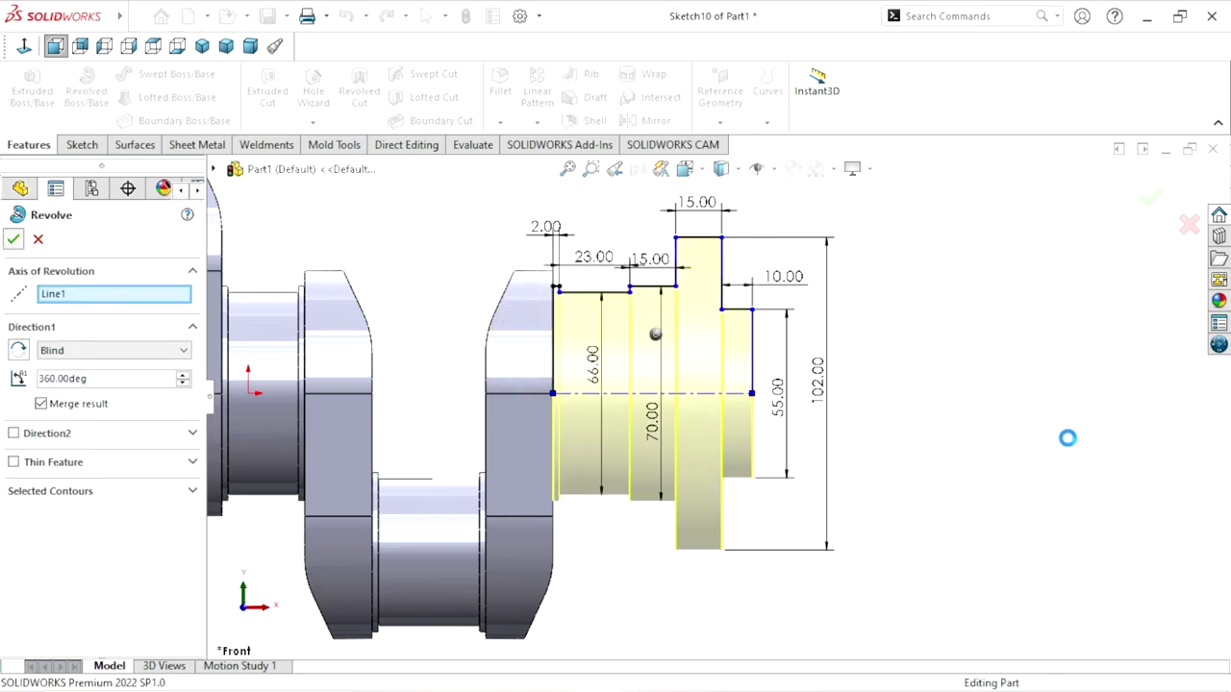
middle_drag(920, 429, 898, 442)
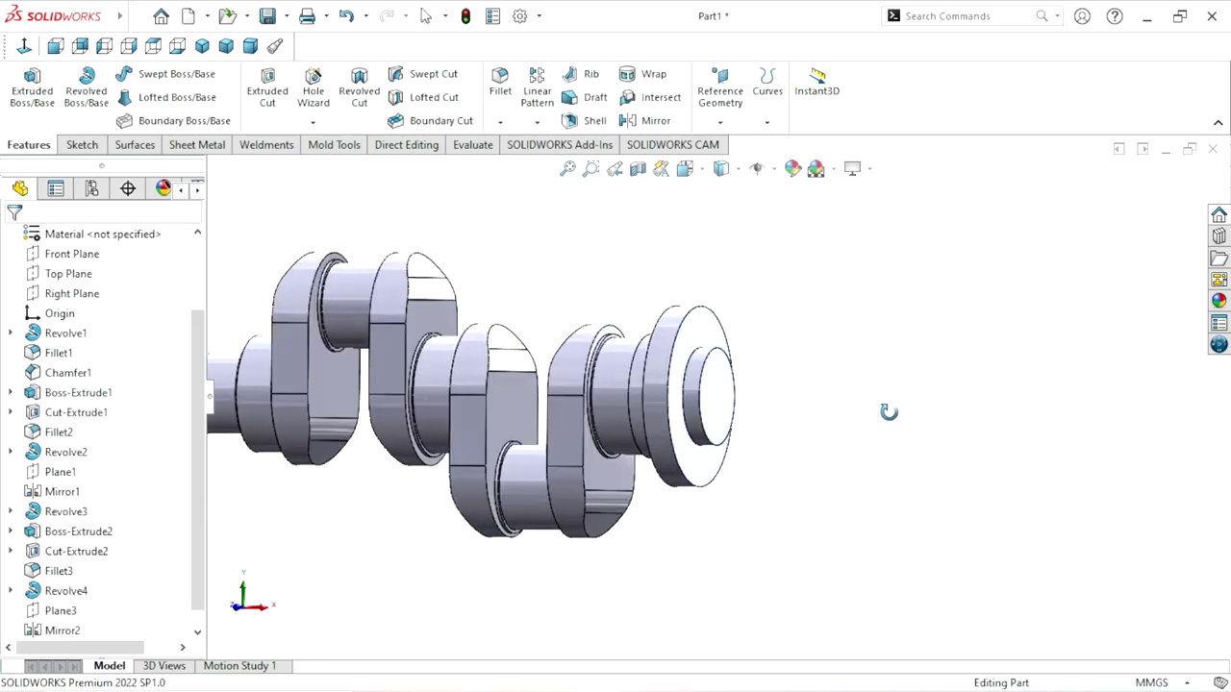
scroll(769, 472, up, 2)
scroll(728, 385, down, 3)
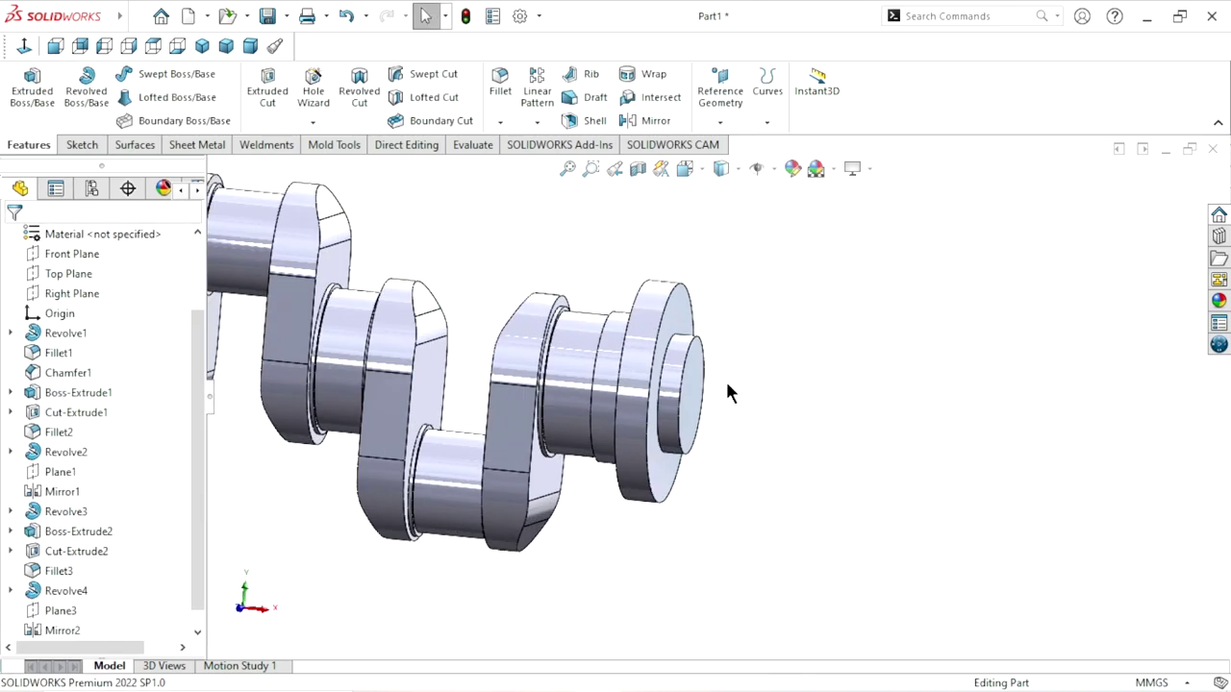
scroll(857, 383, down, 2)
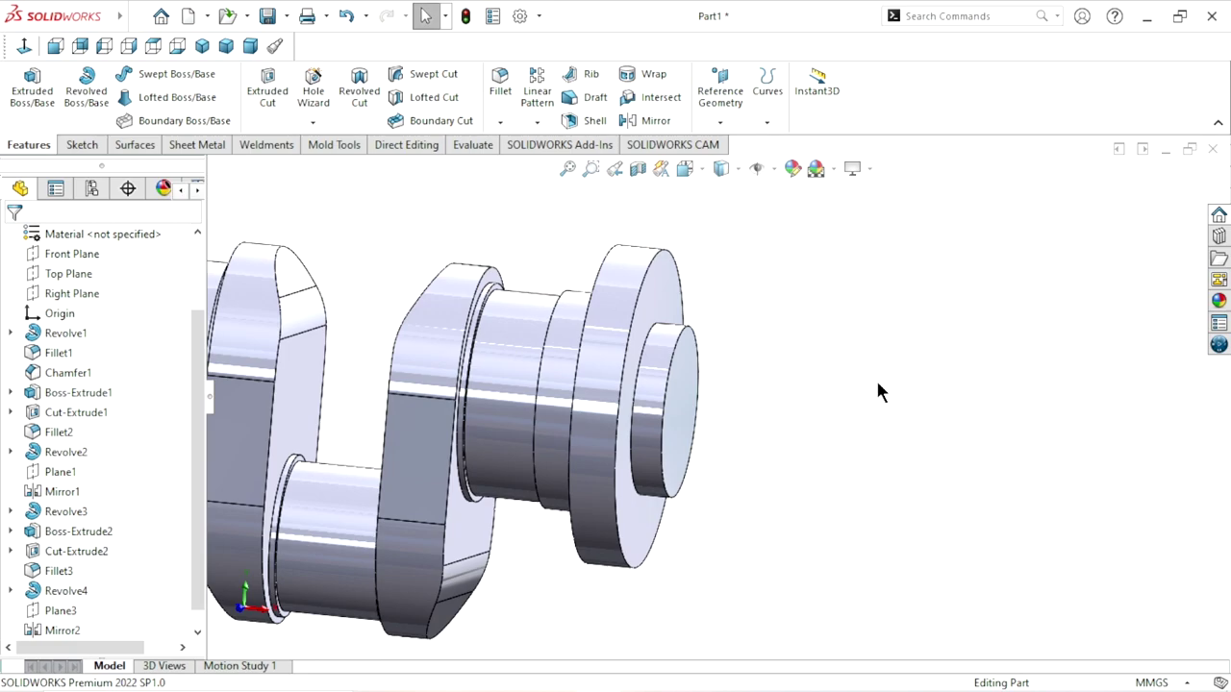
mouse_move(728, 497)
middle_down()
mouse_move(637, 426)
mouse_move(673, 387)
mouse_move(659, 461)
middle_up()
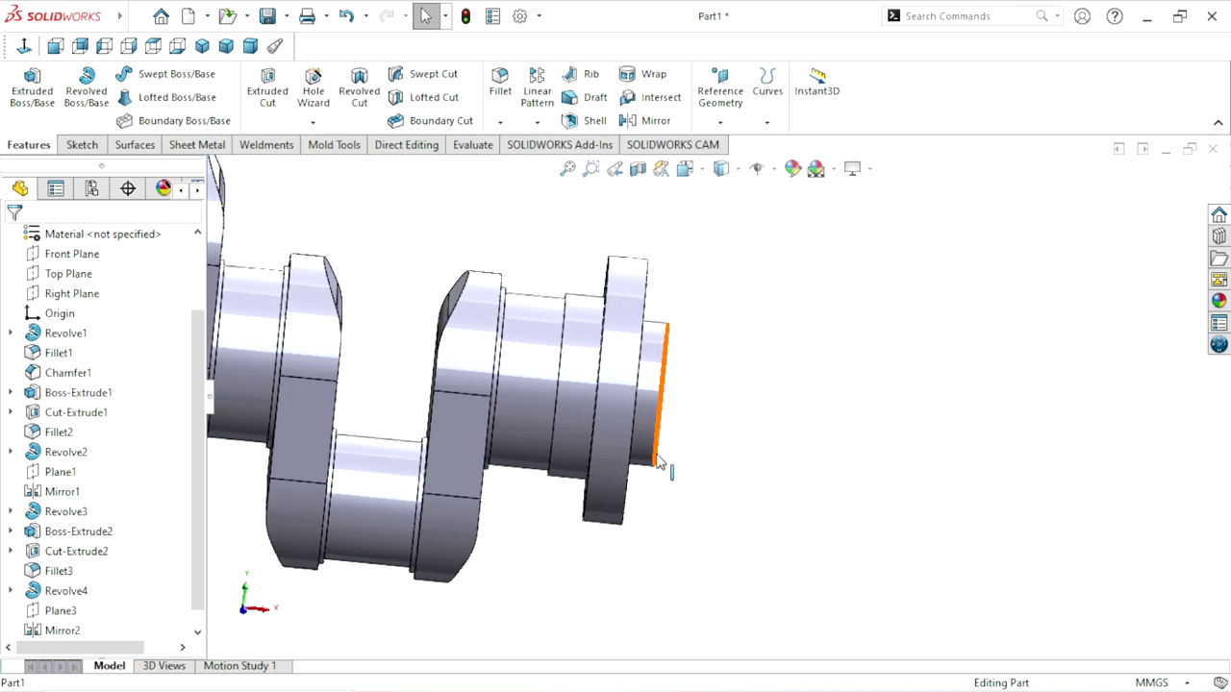
middle_drag(680, 445, 843, 391)
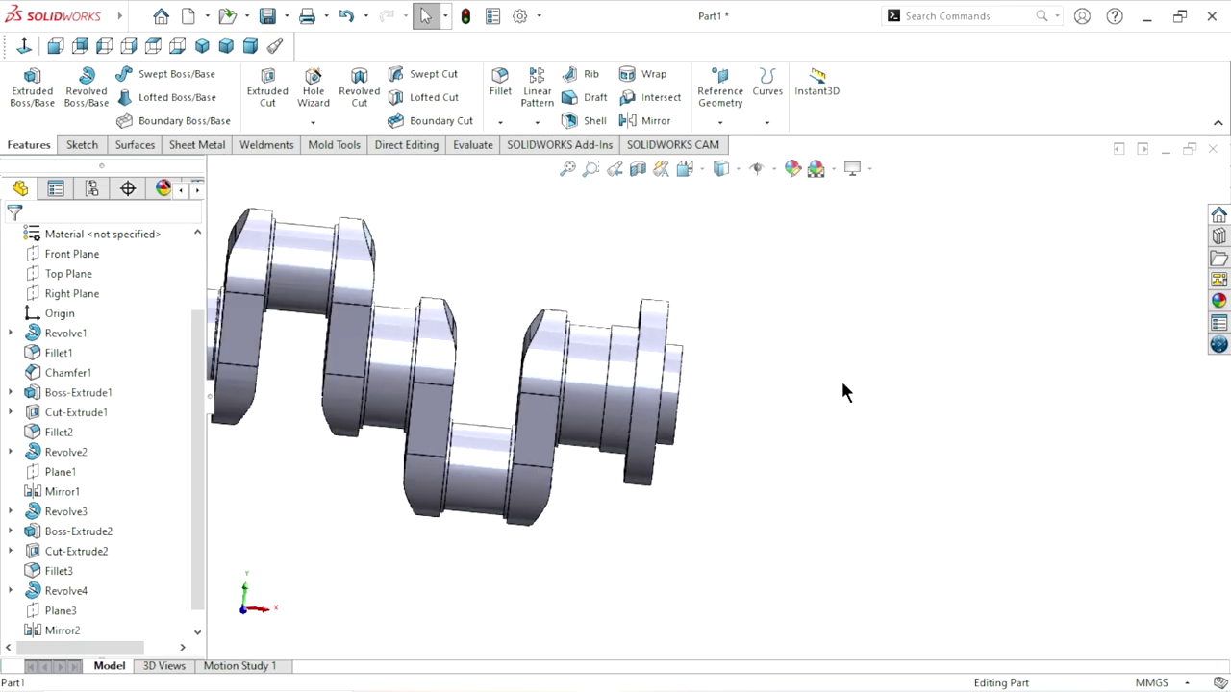
scroll(794, 366, down, 3)
scroll(703, 439, up, 3)
scroll(678, 396, down, 3)
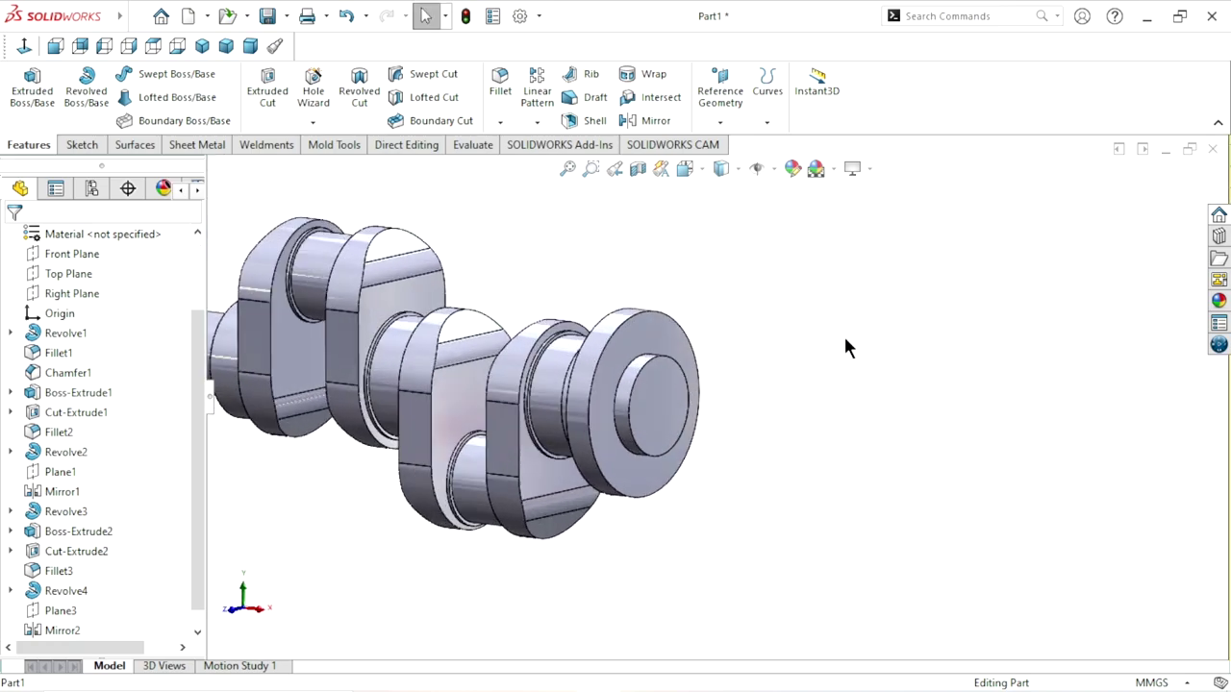
Chamfer the small boss's circular edge by 3 mm.
click(504, 121)
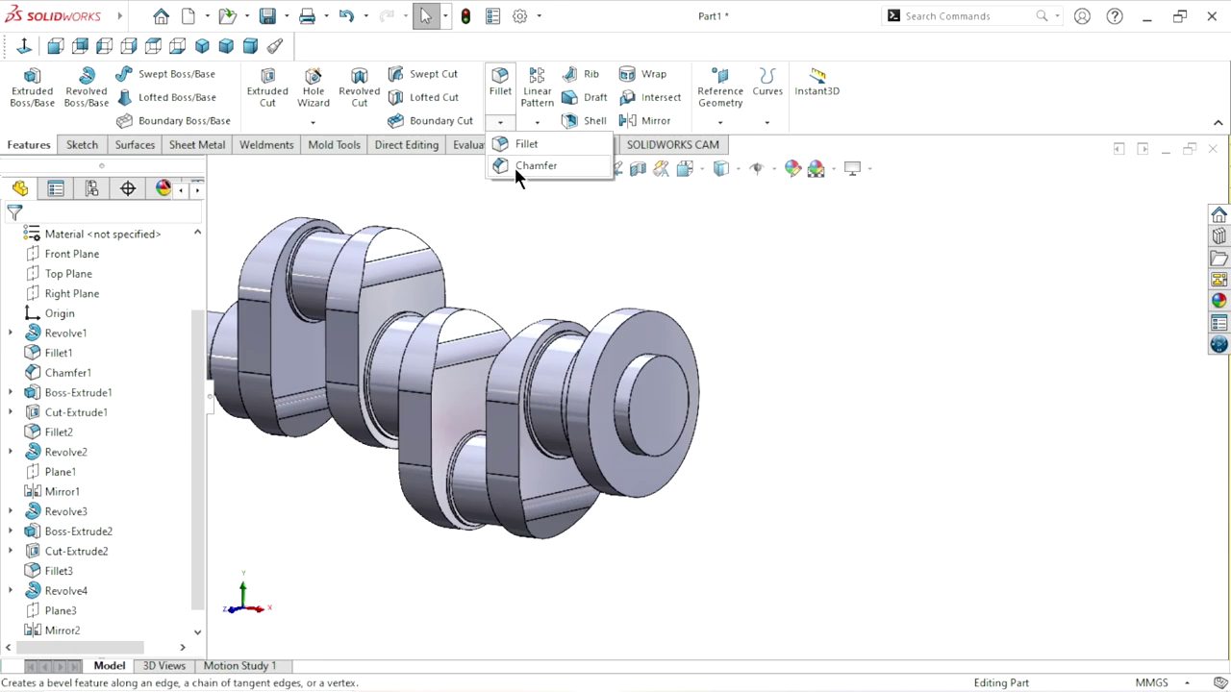
click(514, 164)
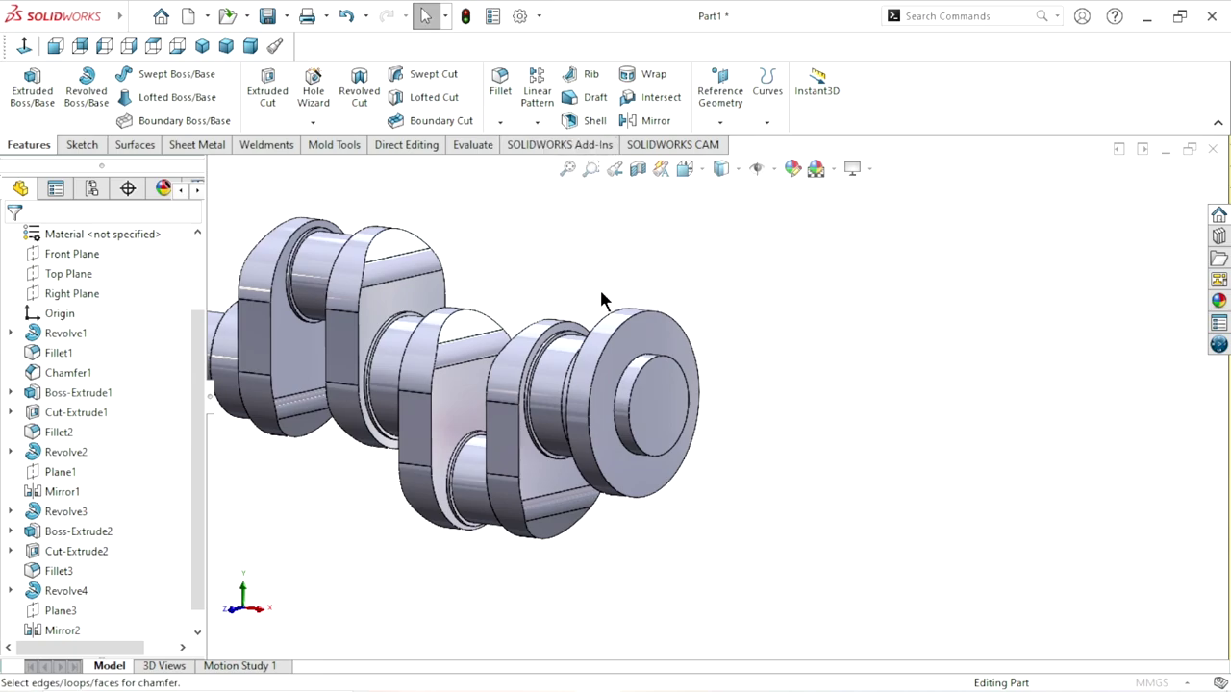
text(3.00mm)
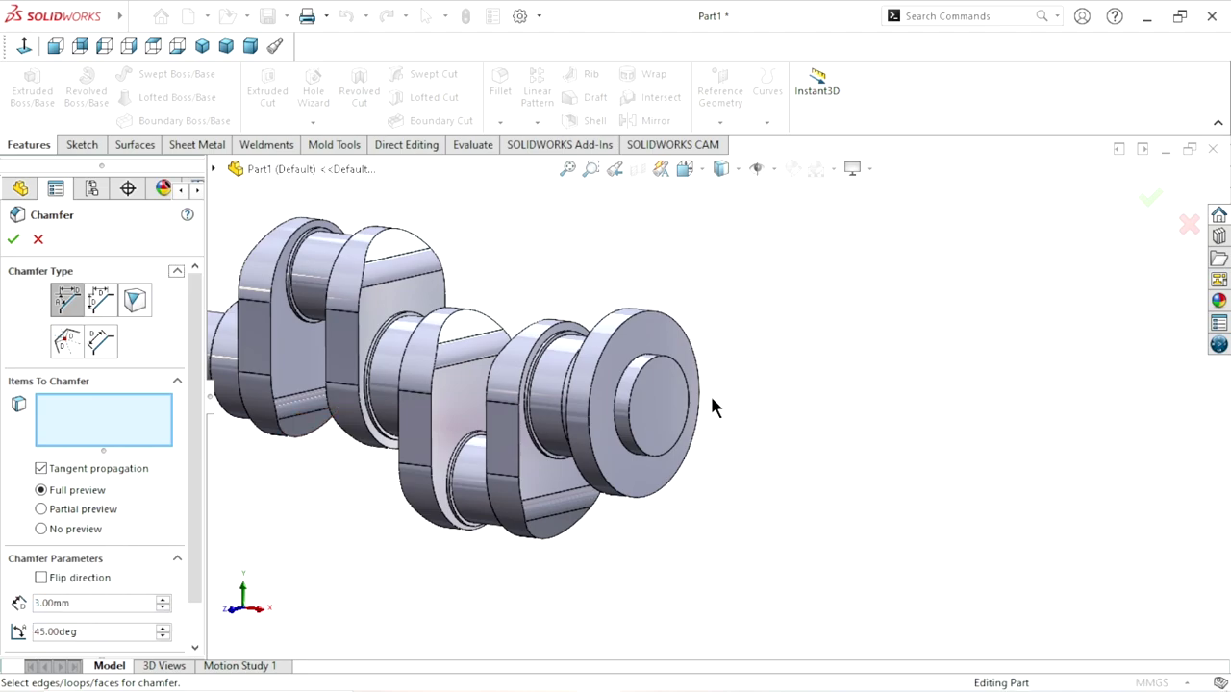
scroll(712, 399, down, 5)
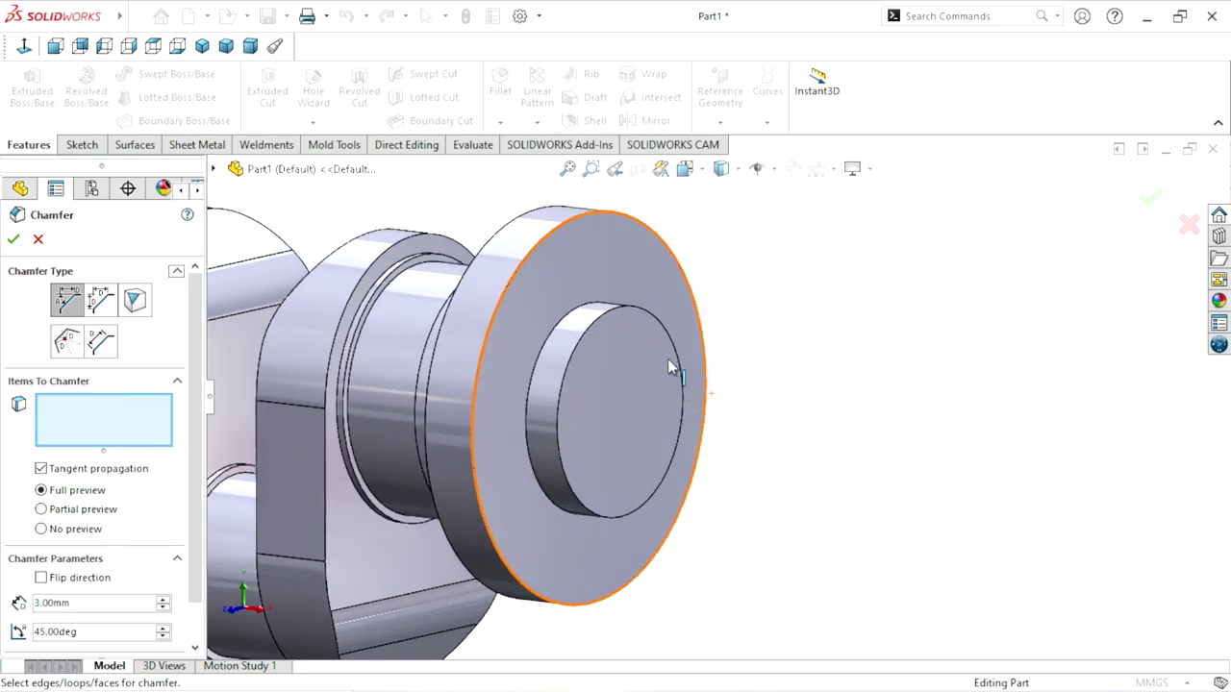
click(603, 321)
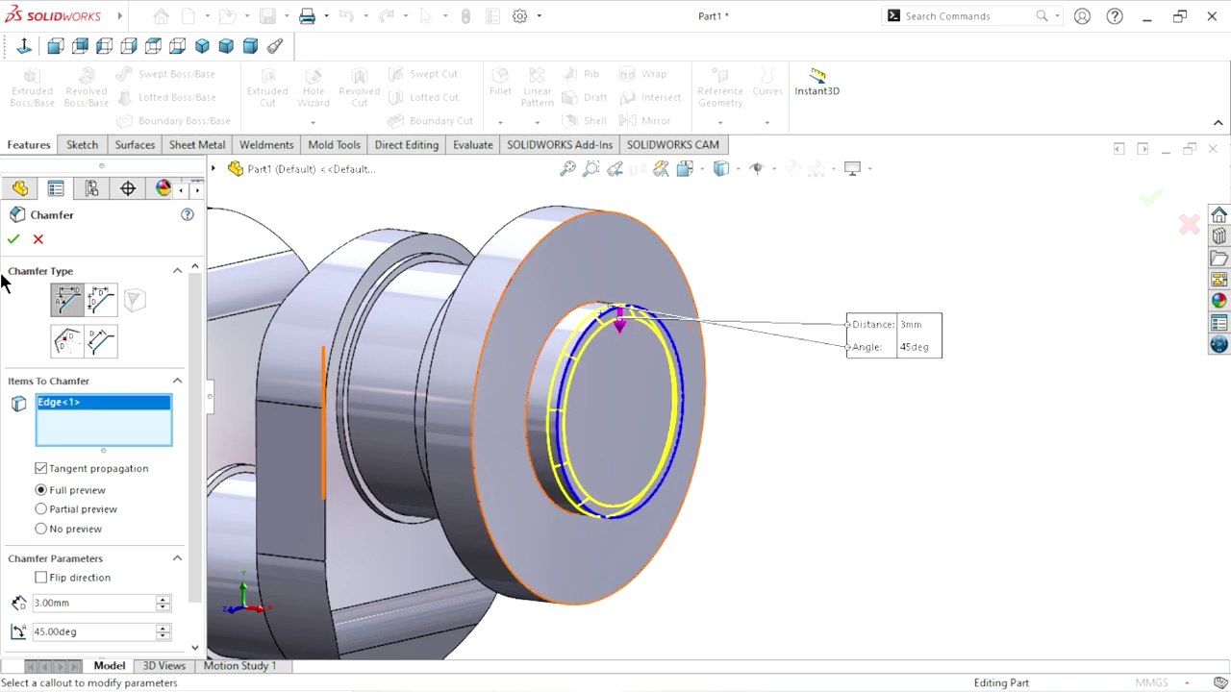
click(13, 240)
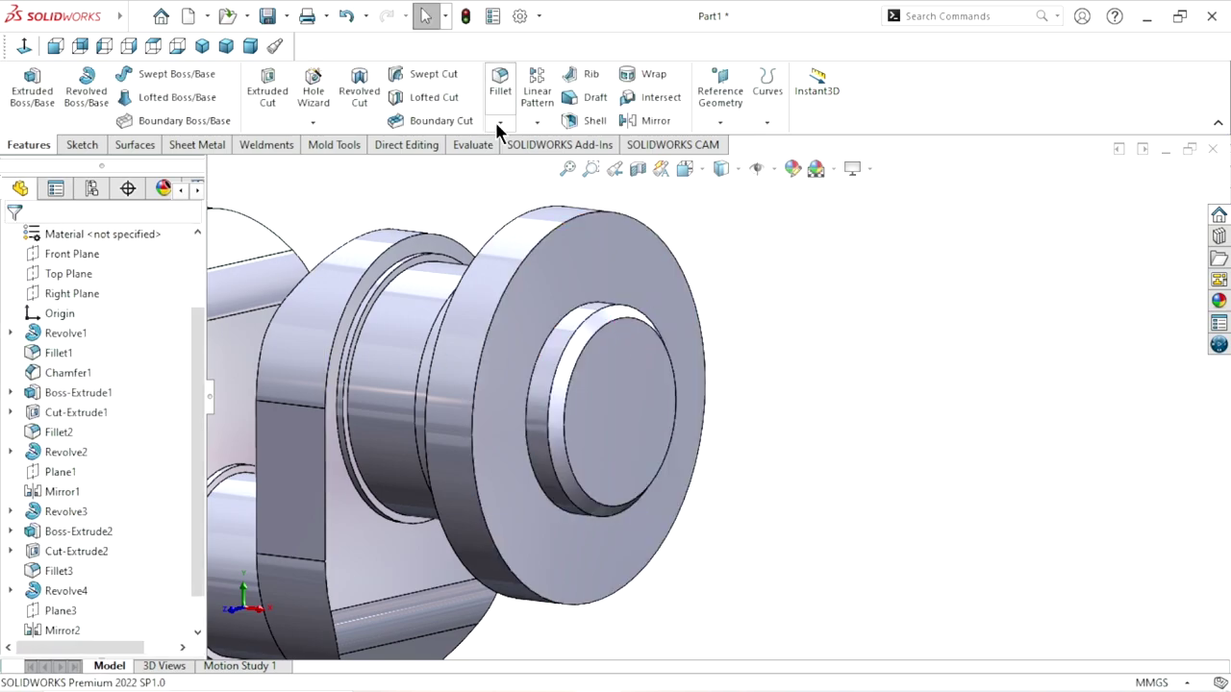
Add a 1 mm chamfer around the large flange rim.
click(500, 122)
text(1)
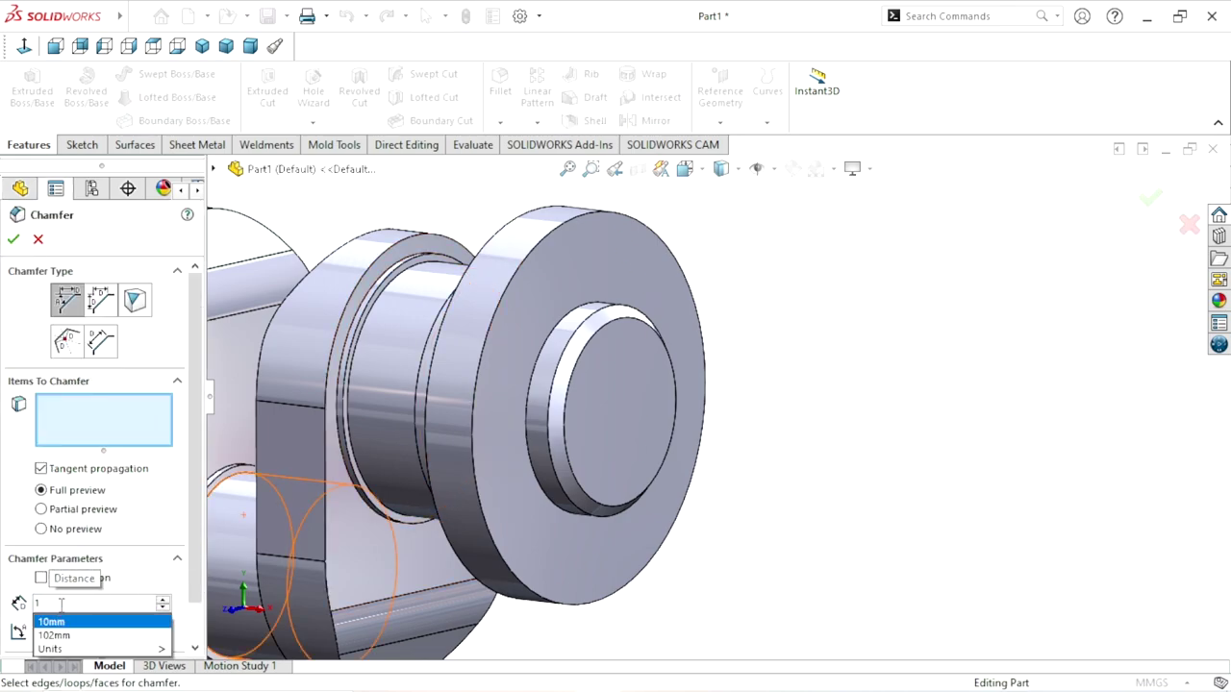
key(Return)
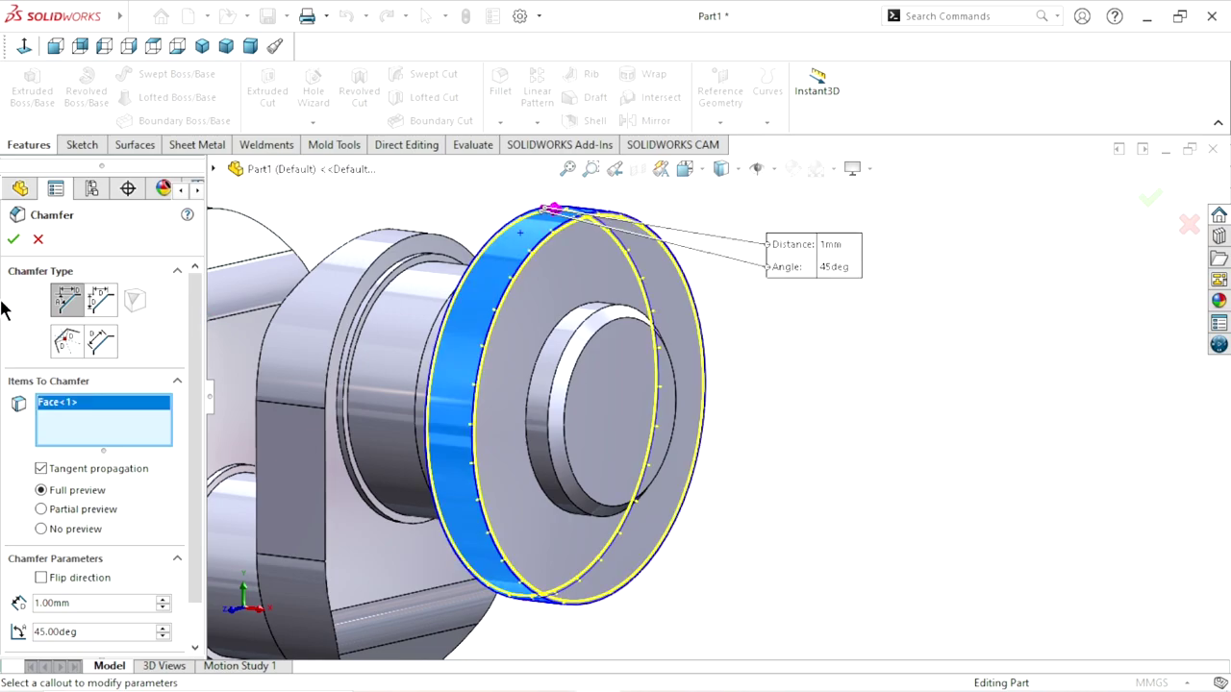
click(12, 239)
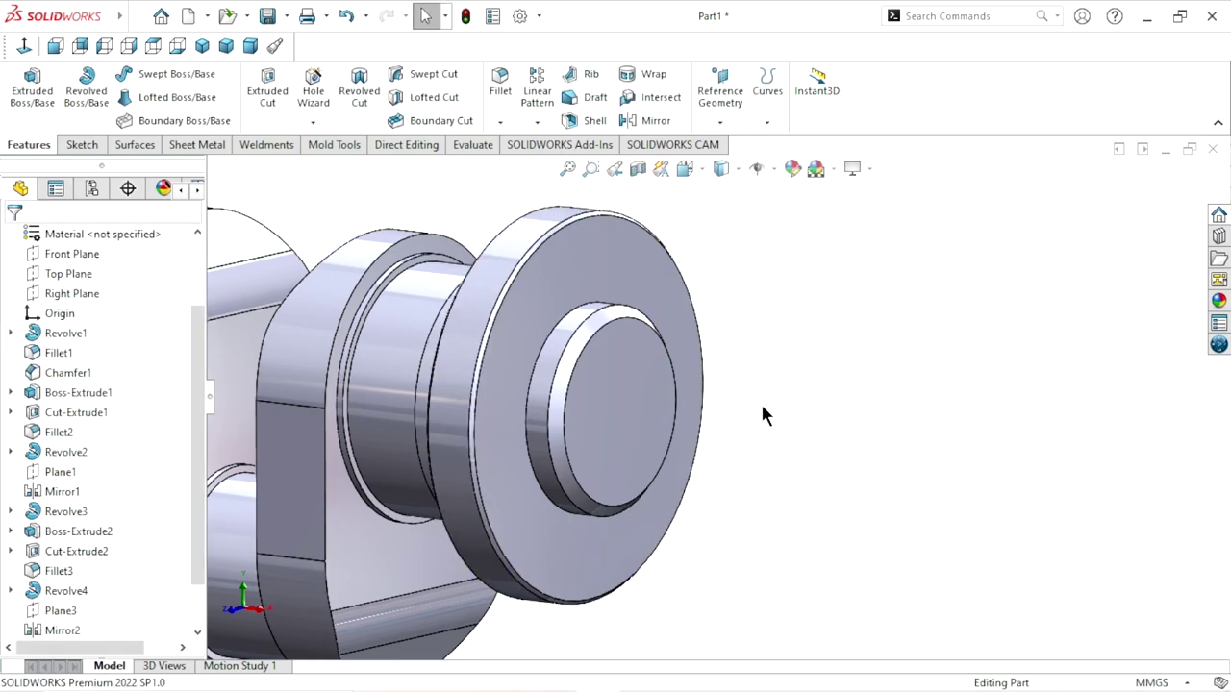
scroll(589, 458, up, 3)
middle_drag(590, 458, 653, 472)
Set a 2 mm fillet radius and pick the first journal end edge.
scroll(653, 472, up, 2)
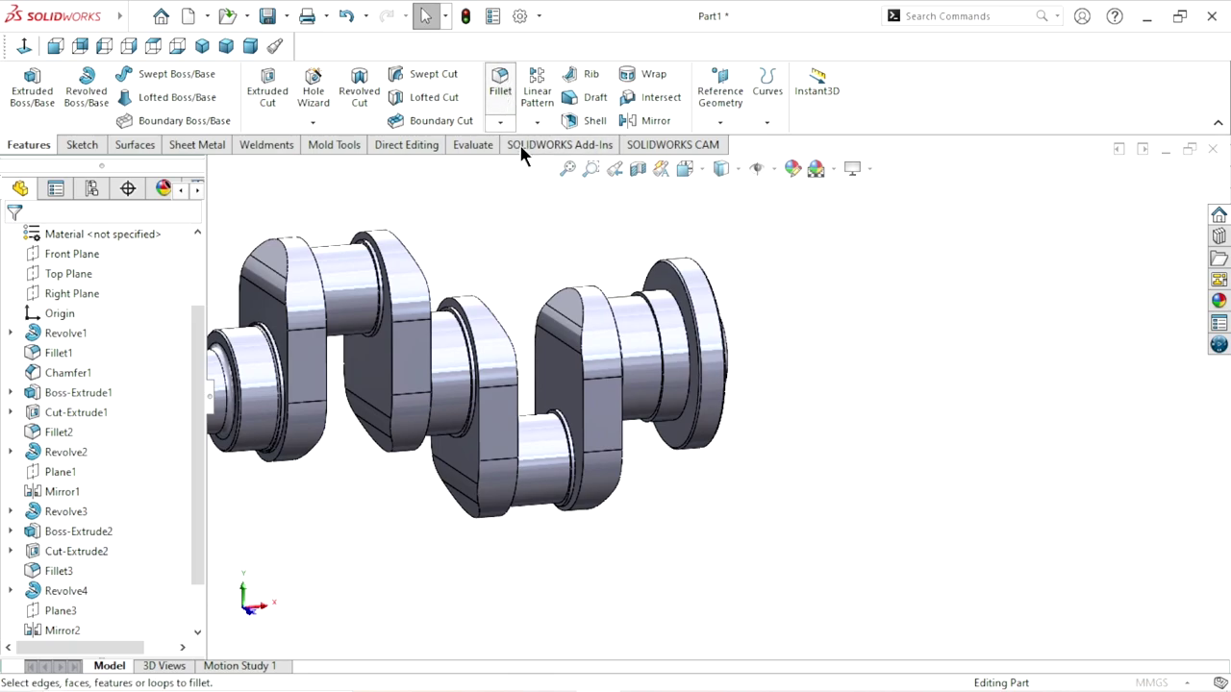
text(2)
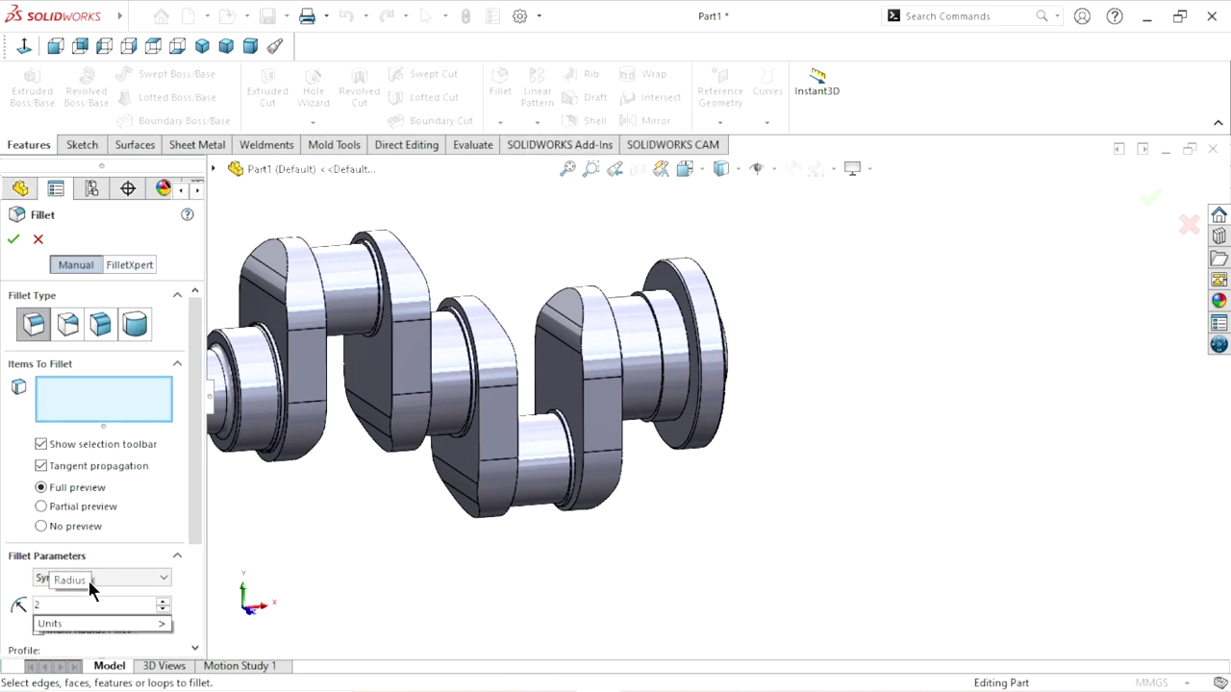
key(Return)
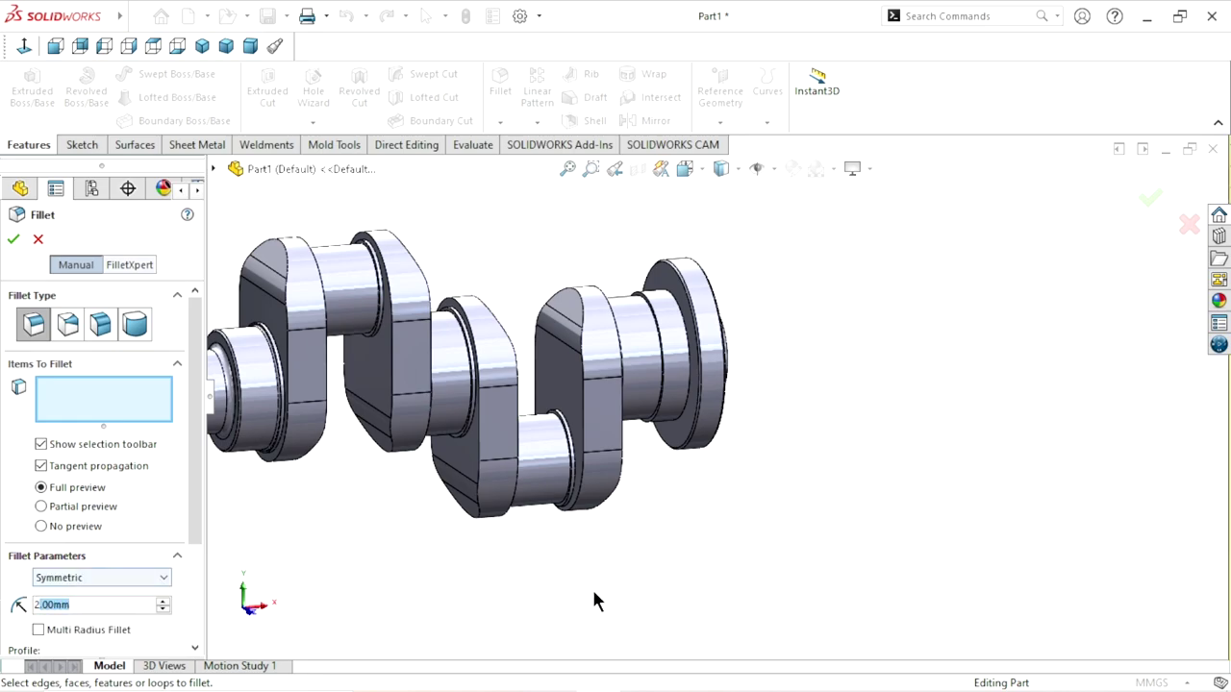
scroll(714, 578, down, 2)
scroll(721, 567, down, 3)
scroll(730, 551, down, 2)
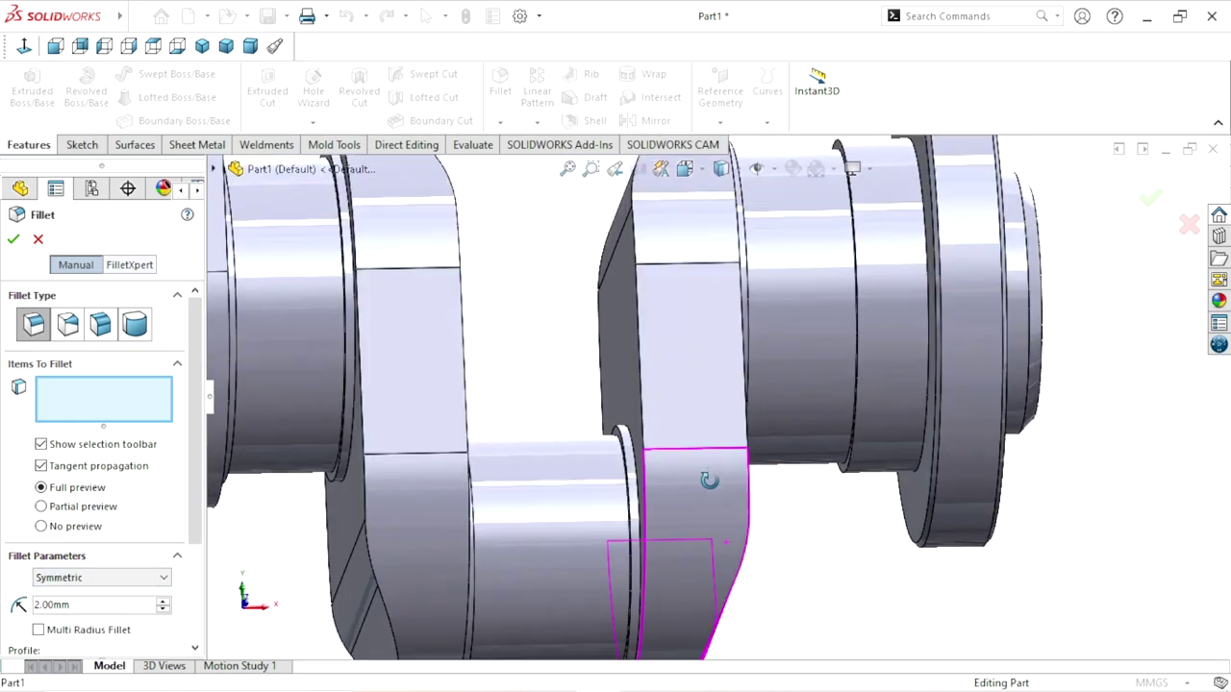
middle_drag(709, 481, 699, 536)
scroll(700, 536, up, 3)
scroll(703, 538, down, 4)
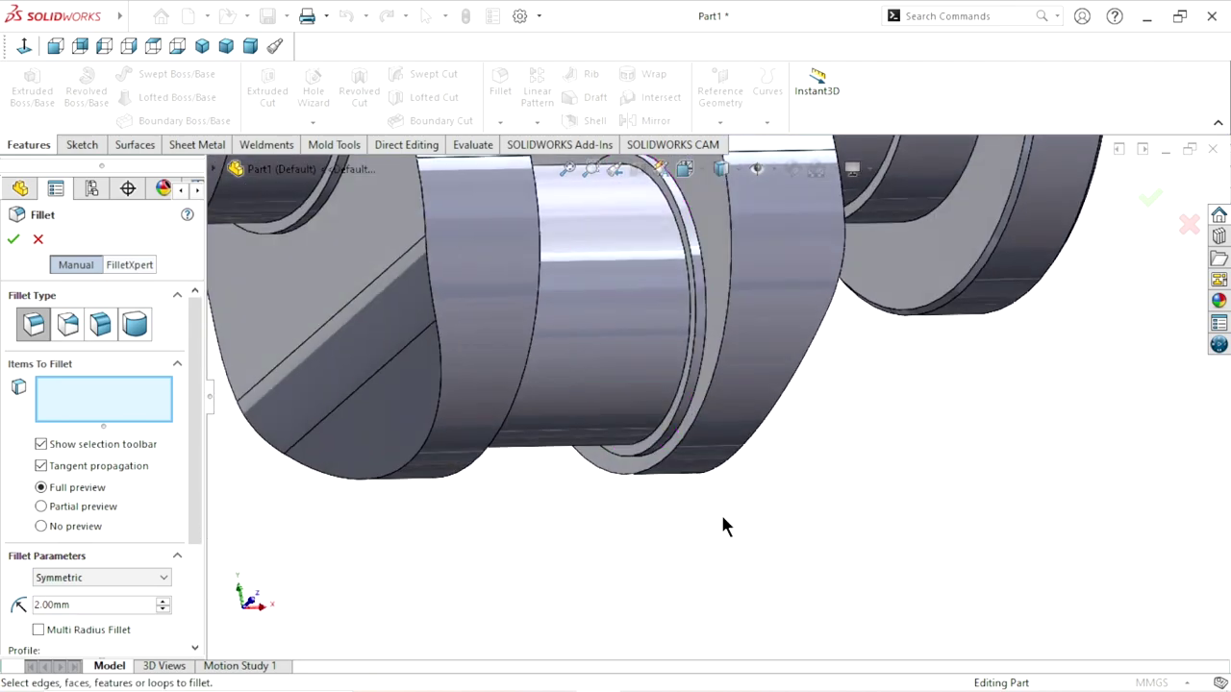
click(699, 445)
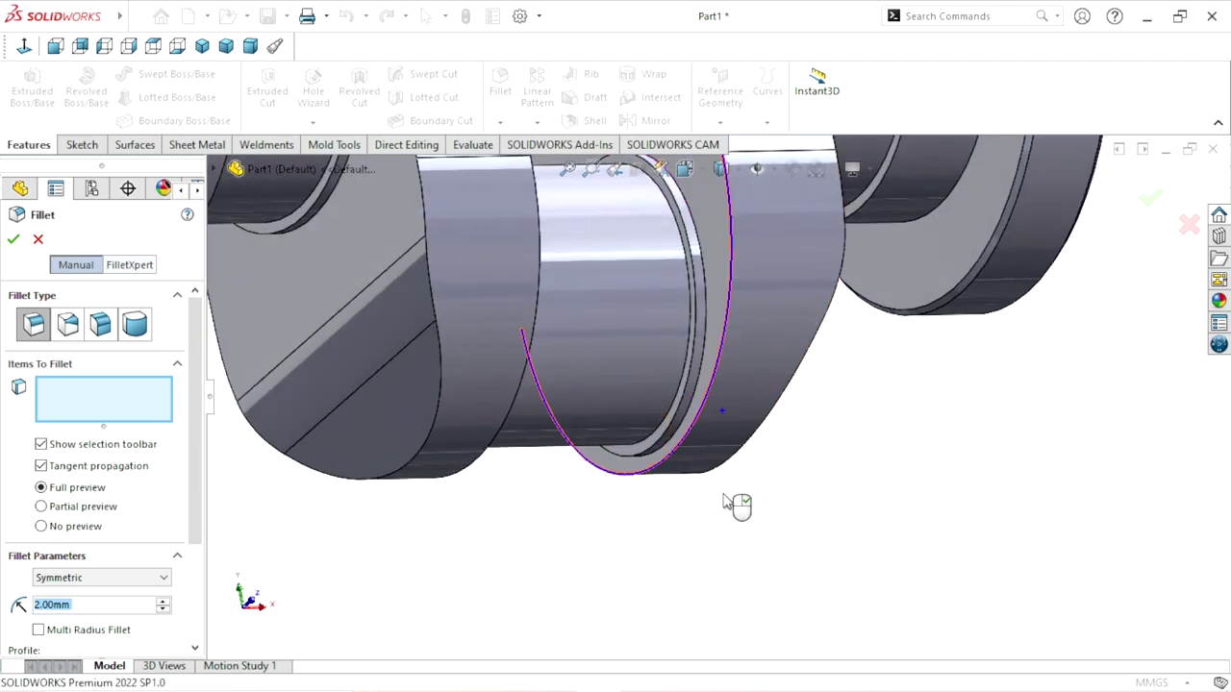
Add six more crank-web and left journal edge loops to the fillet.
scroll(727, 502, up, 3)
scroll(799, 412, up, 2)
scroll(742, 509, up, 1)
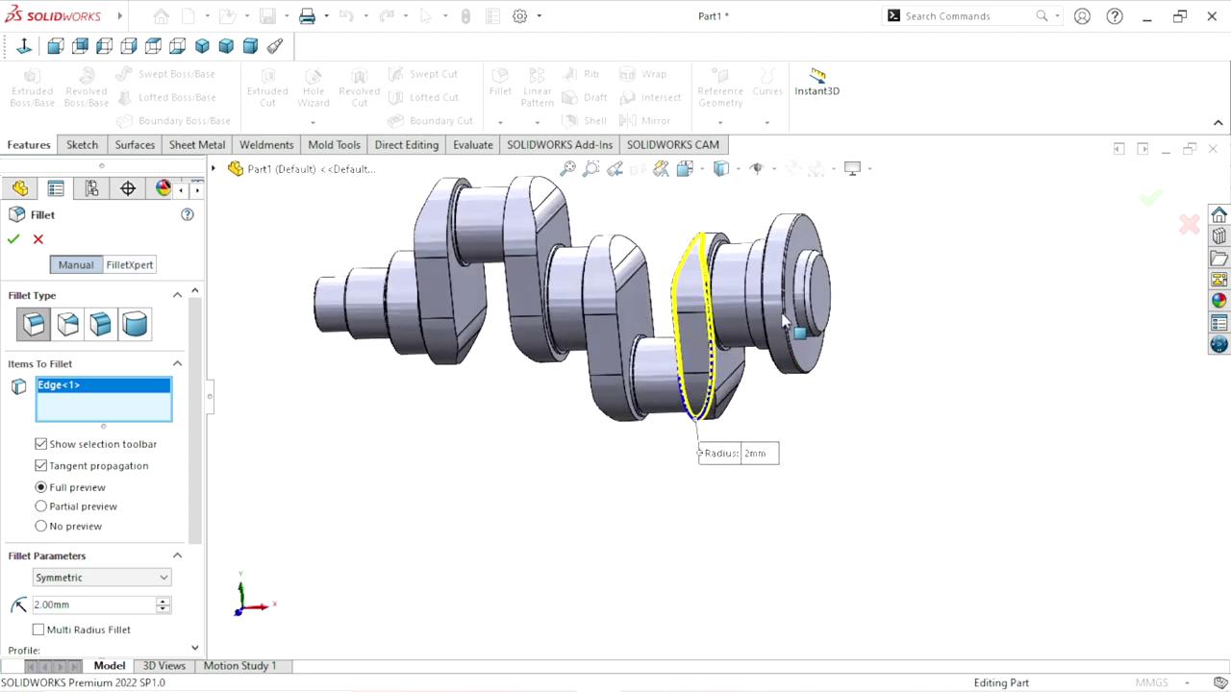
scroll(722, 269, down, 2)
scroll(673, 255, down, 2)
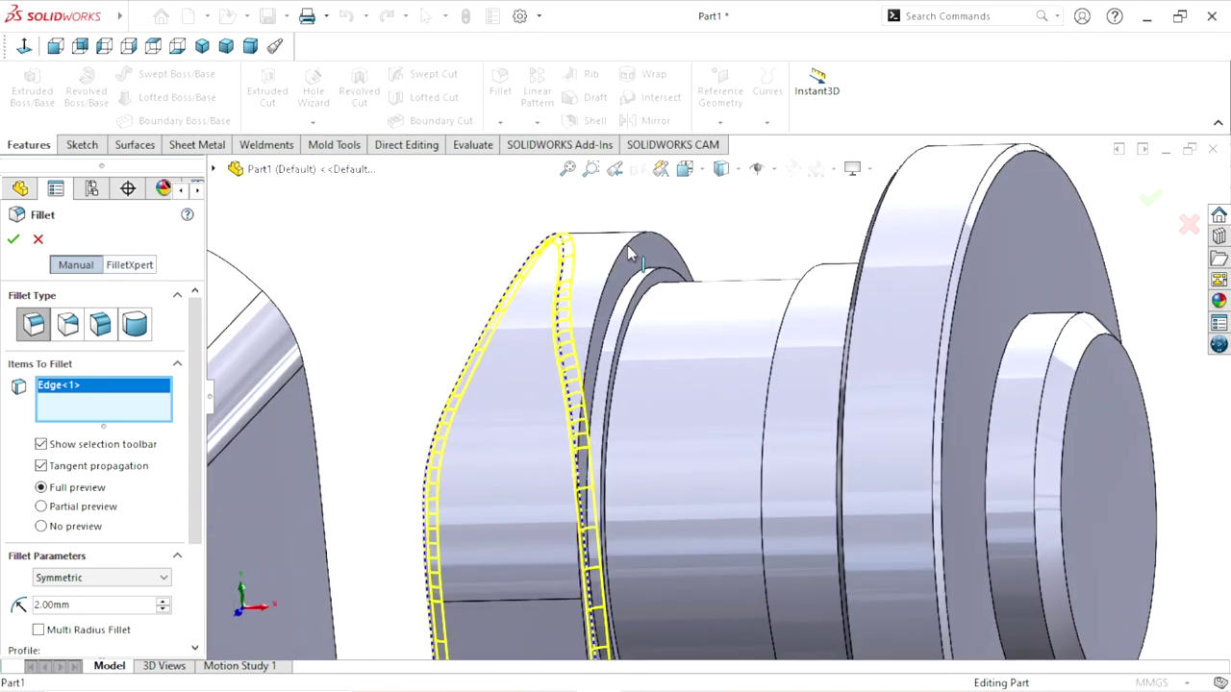
click(625, 418)
scroll(615, 457, up, 3)
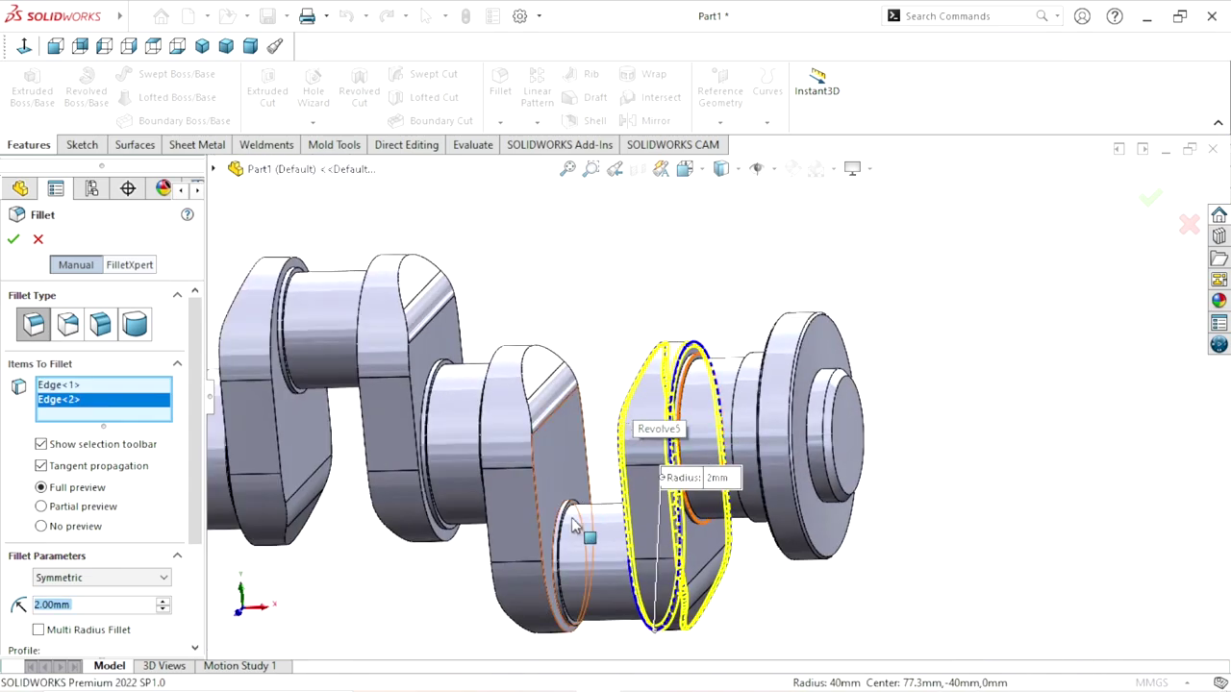
click(533, 629)
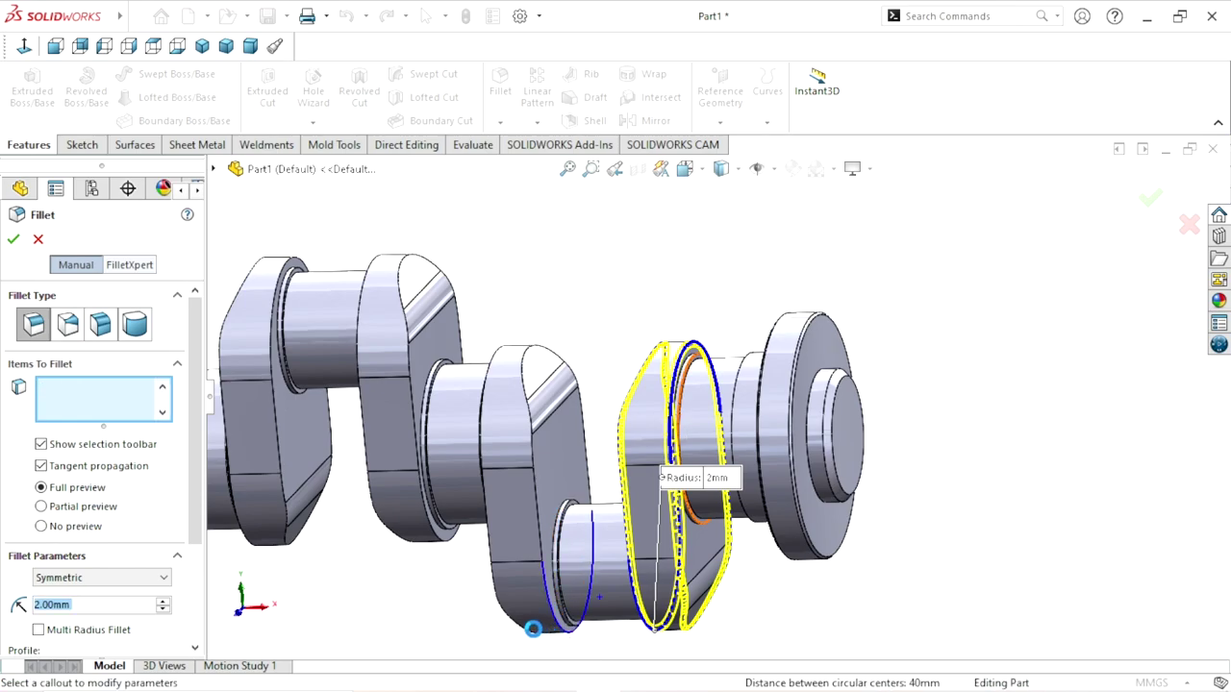
middle_drag(467, 577, 562, 375)
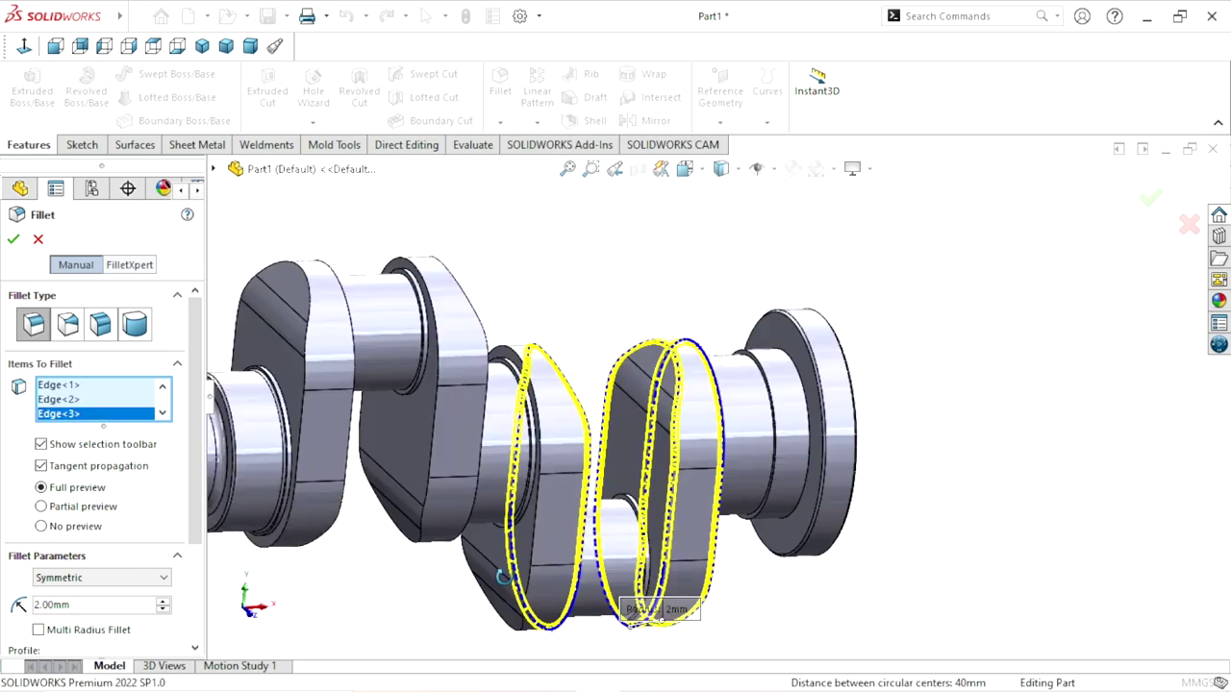
click(520, 352)
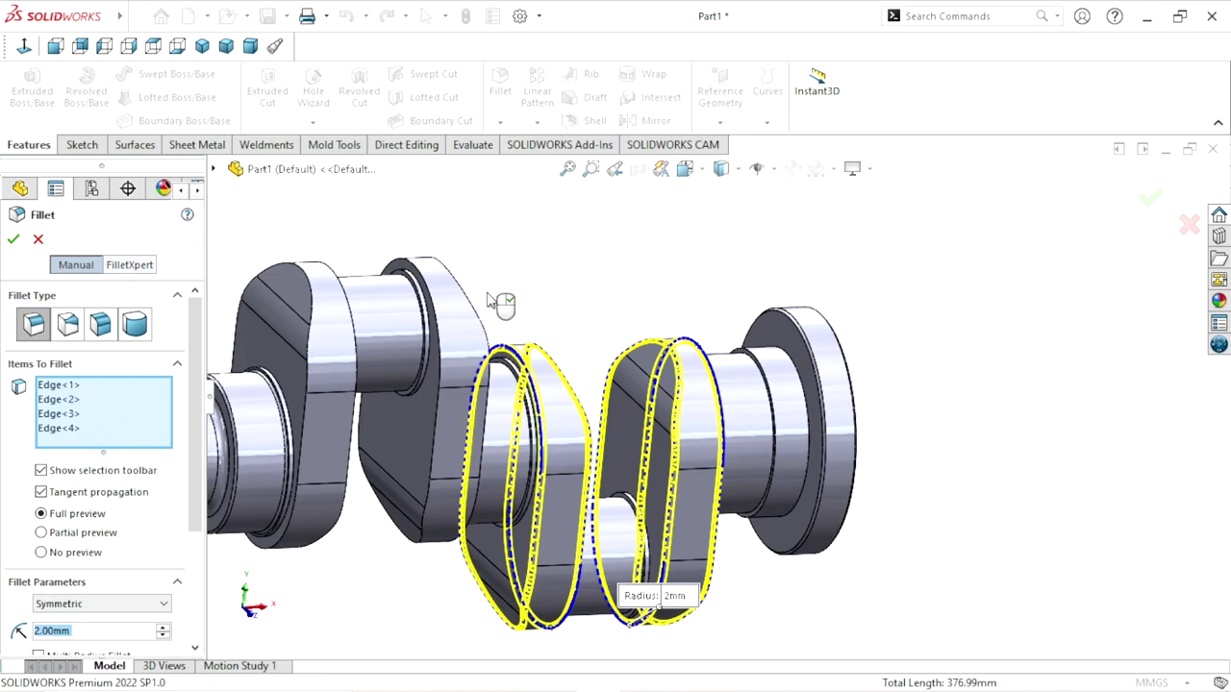
click(437, 288)
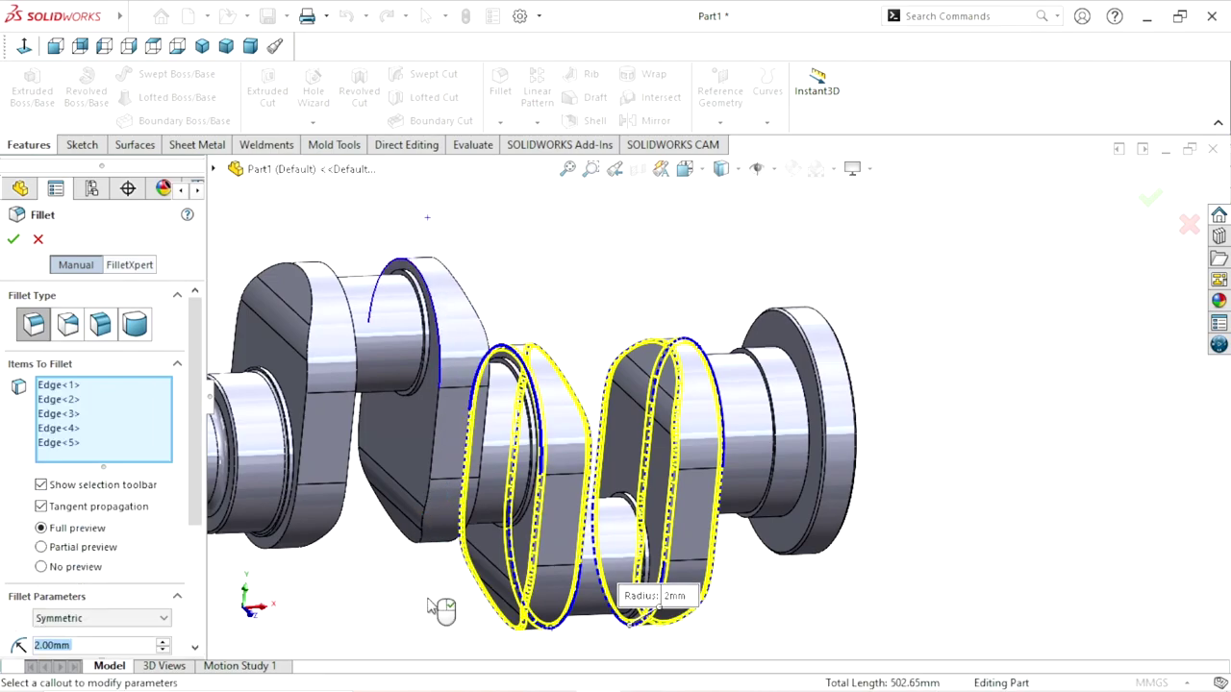
middle_drag(441, 608, 374, 548)
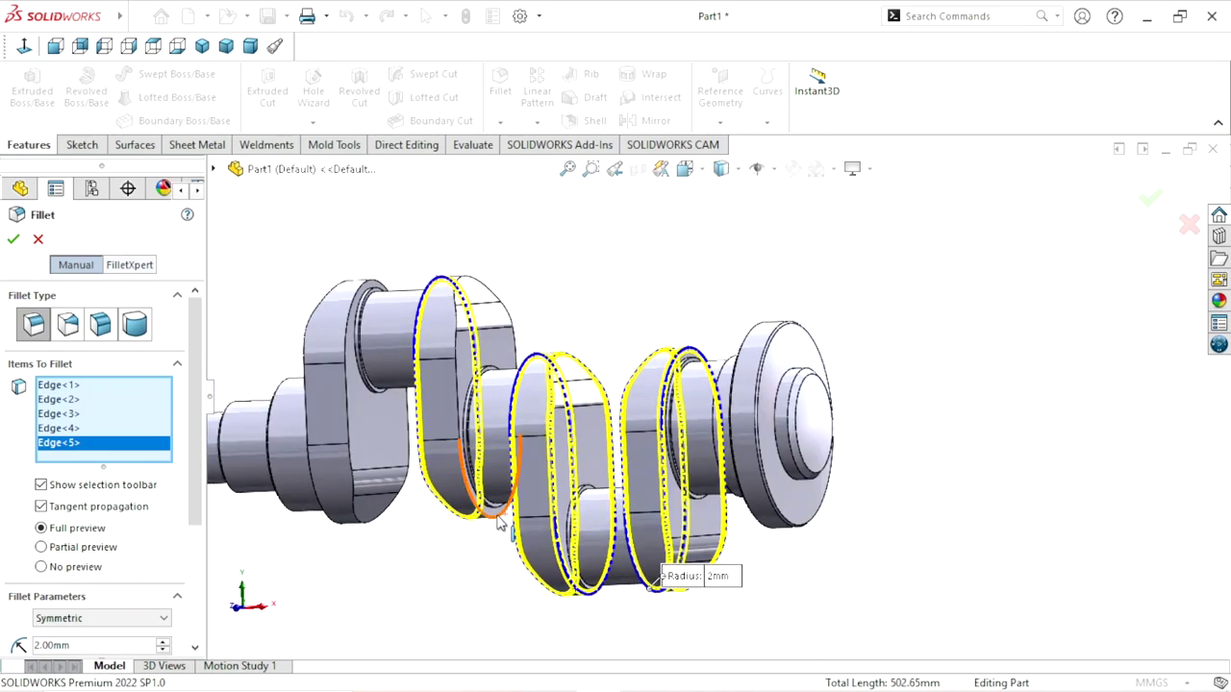
click(499, 522)
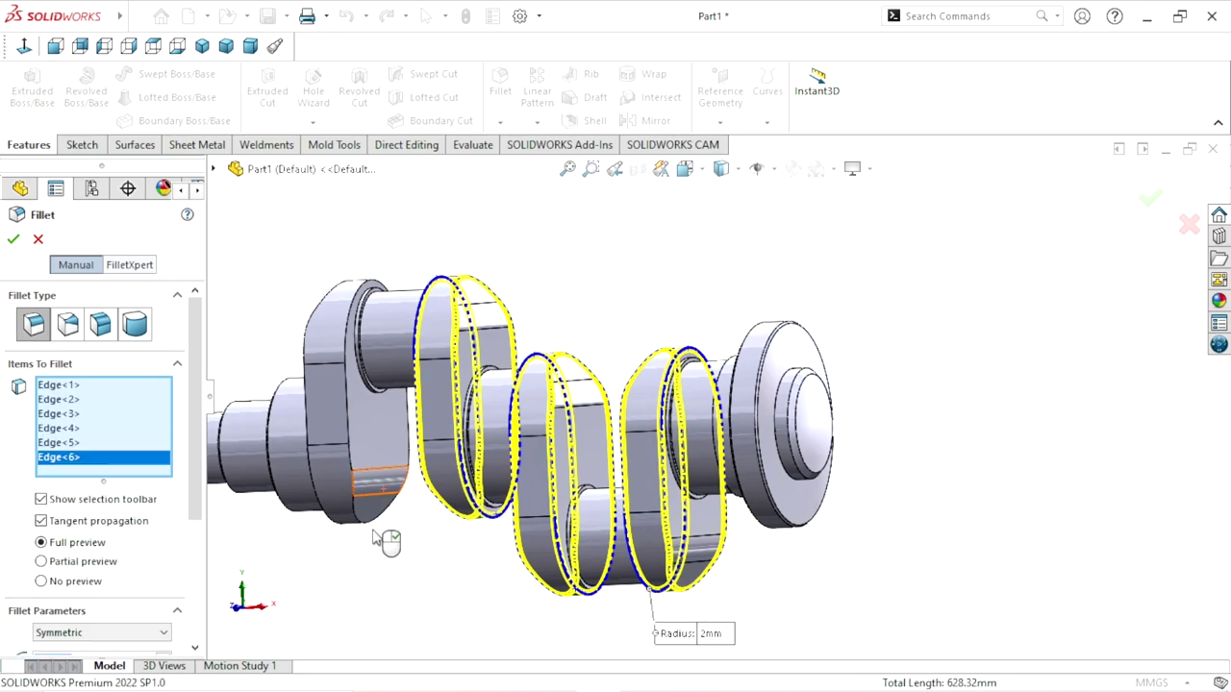
click(368, 305)
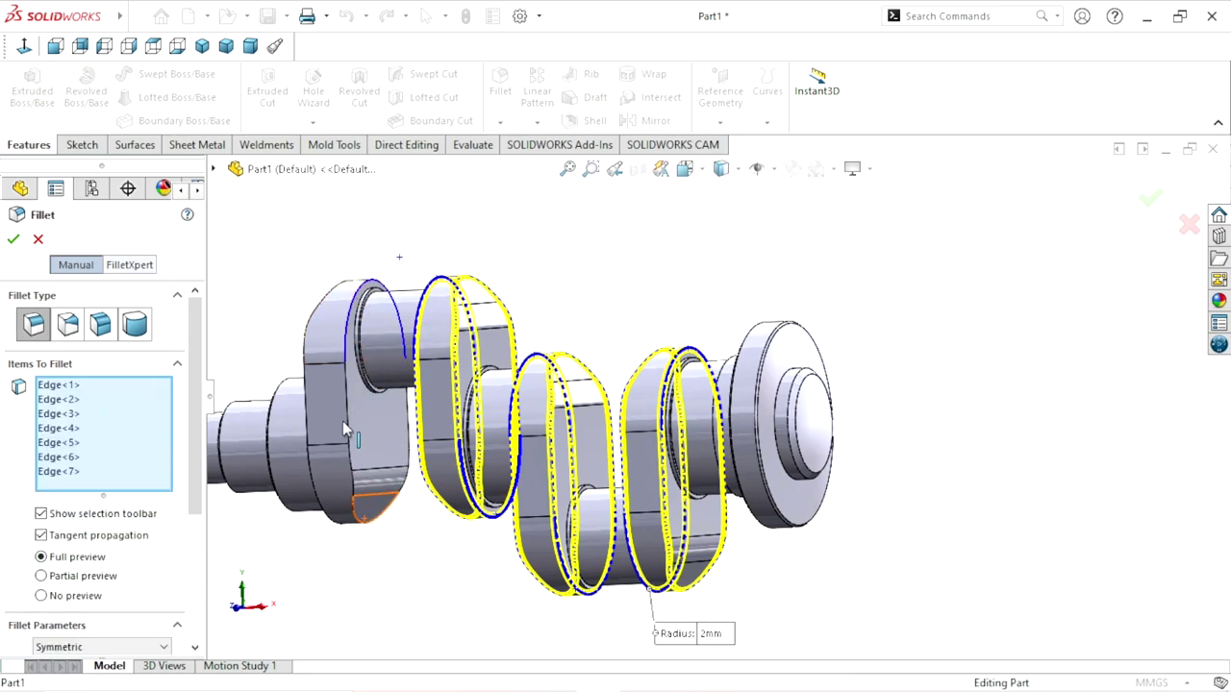
Add the last close-up web edge and apply the 2 mm fillet to eight edge loops.
middle_drag(346, 429, 401, 395)
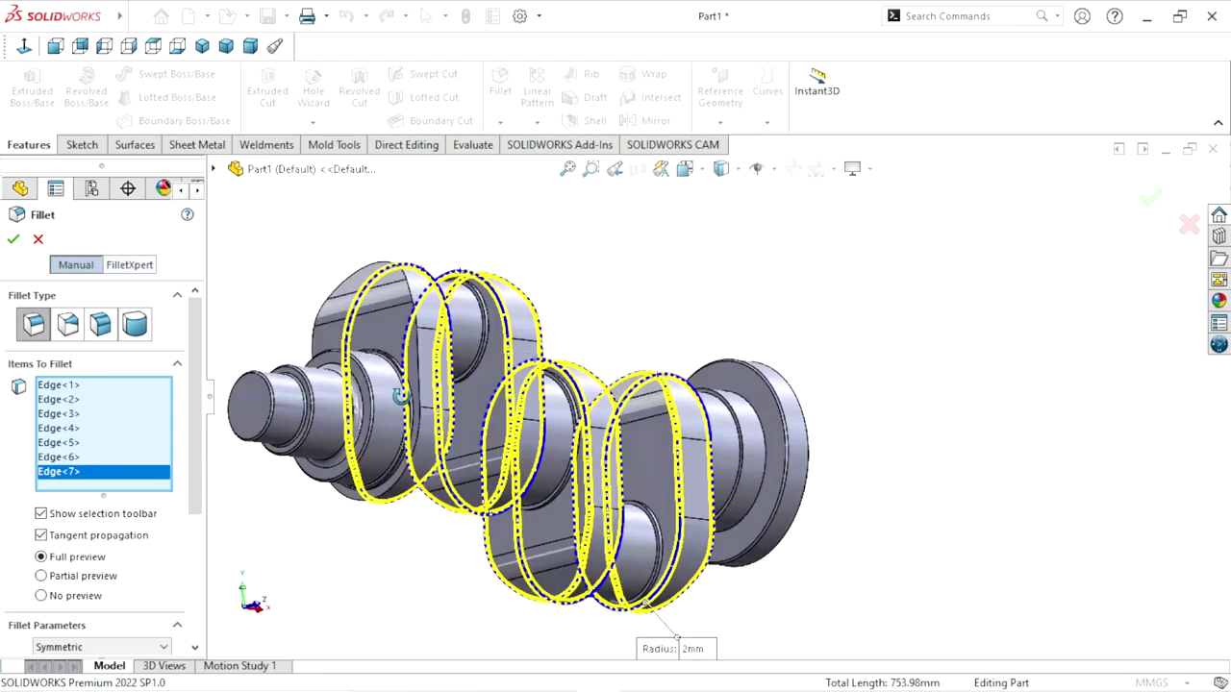
scroll(400, 505, down, 2)
scroll(409, 495, down, 3)
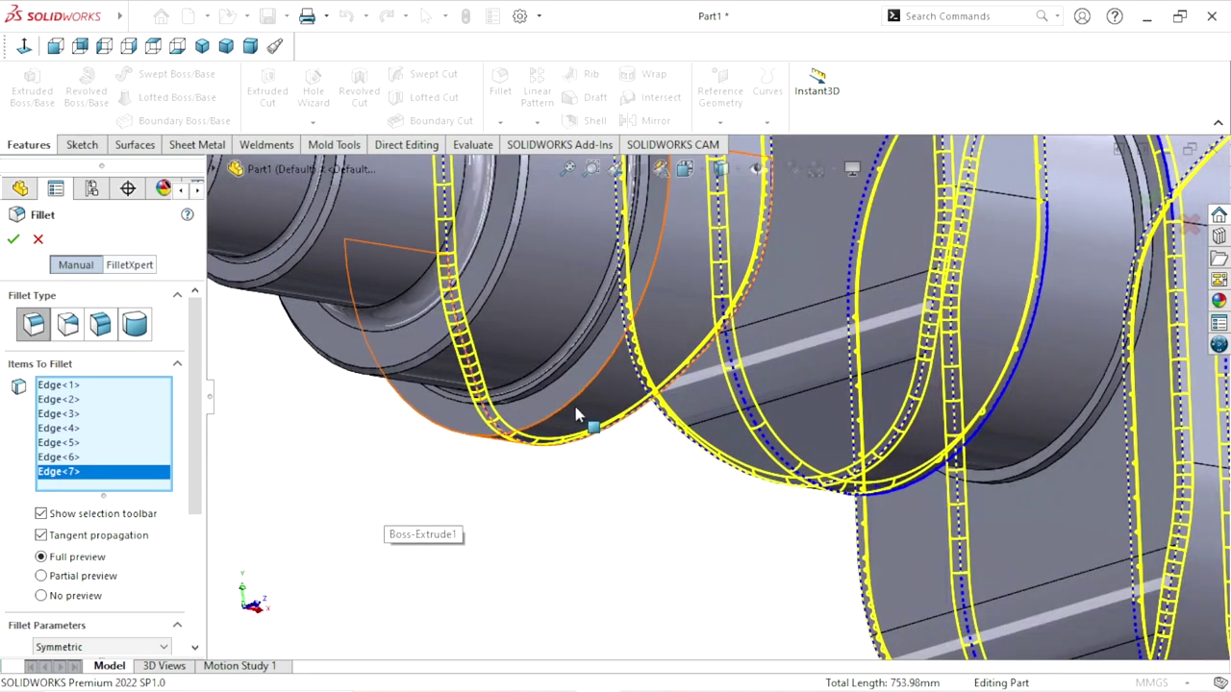
click(573, 410)
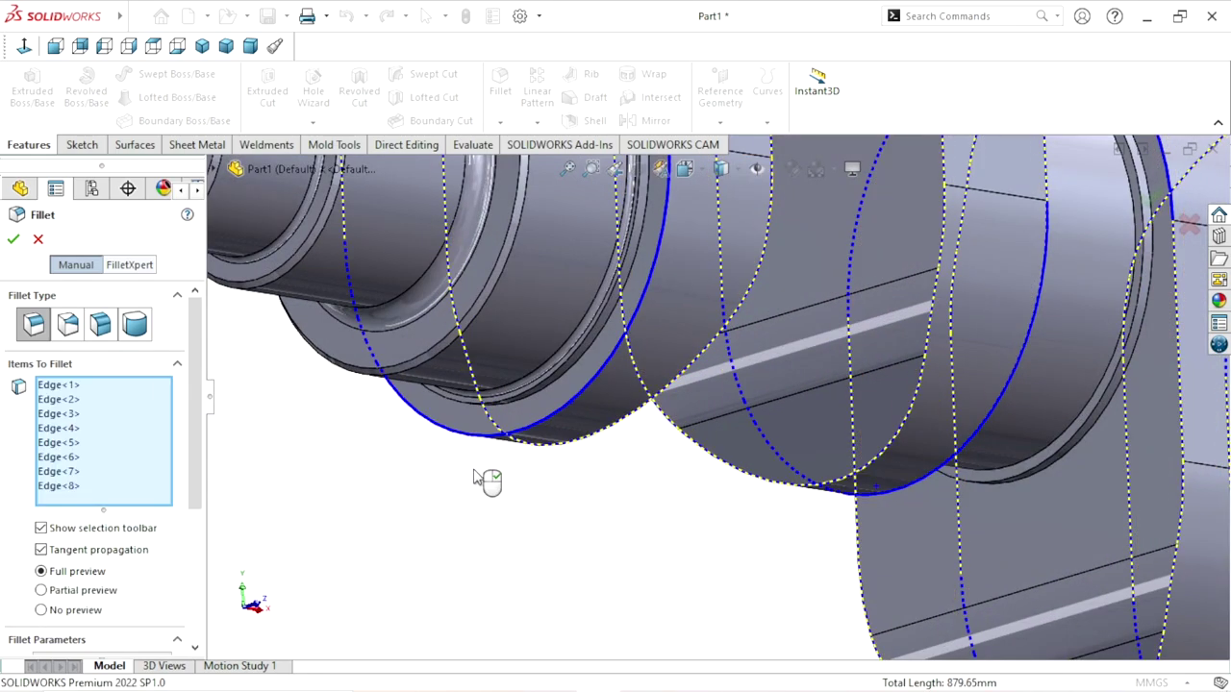
scroll(484, 481, up, 3)
scroll(711, 375, up, 2)
mouse_move(827, 360)
middle_down()
mouse_move(889, 293)
mouse_move(846, 404)
middle_up()
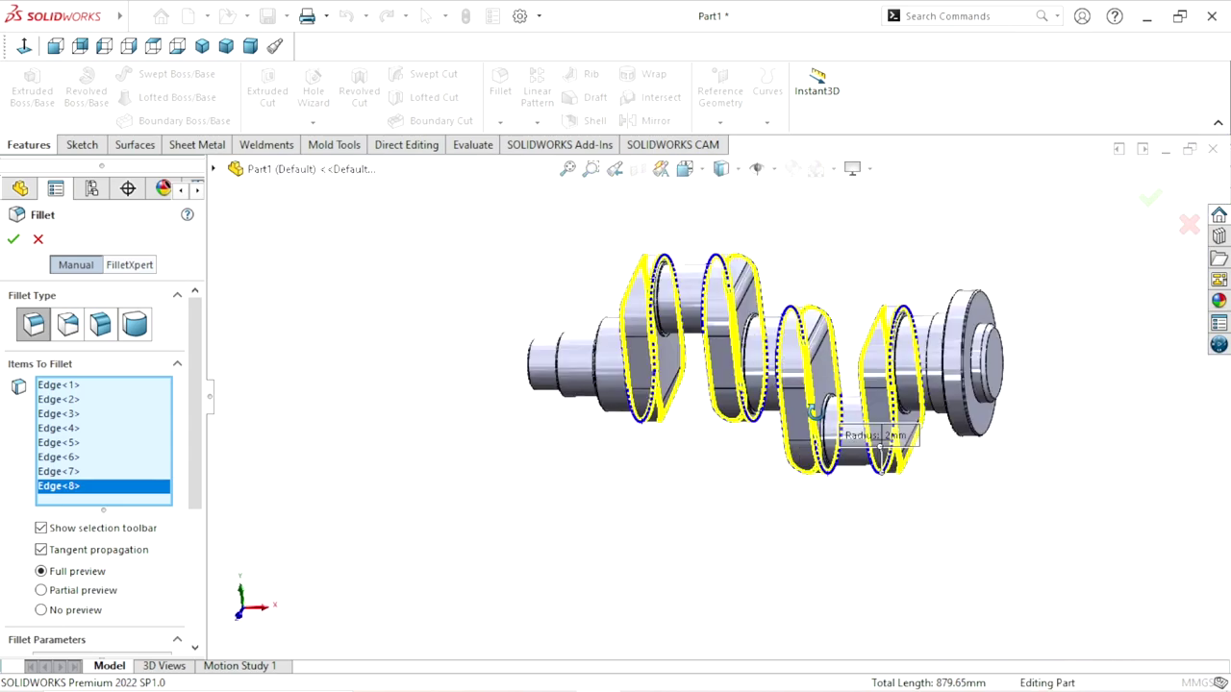
click(13, 240)
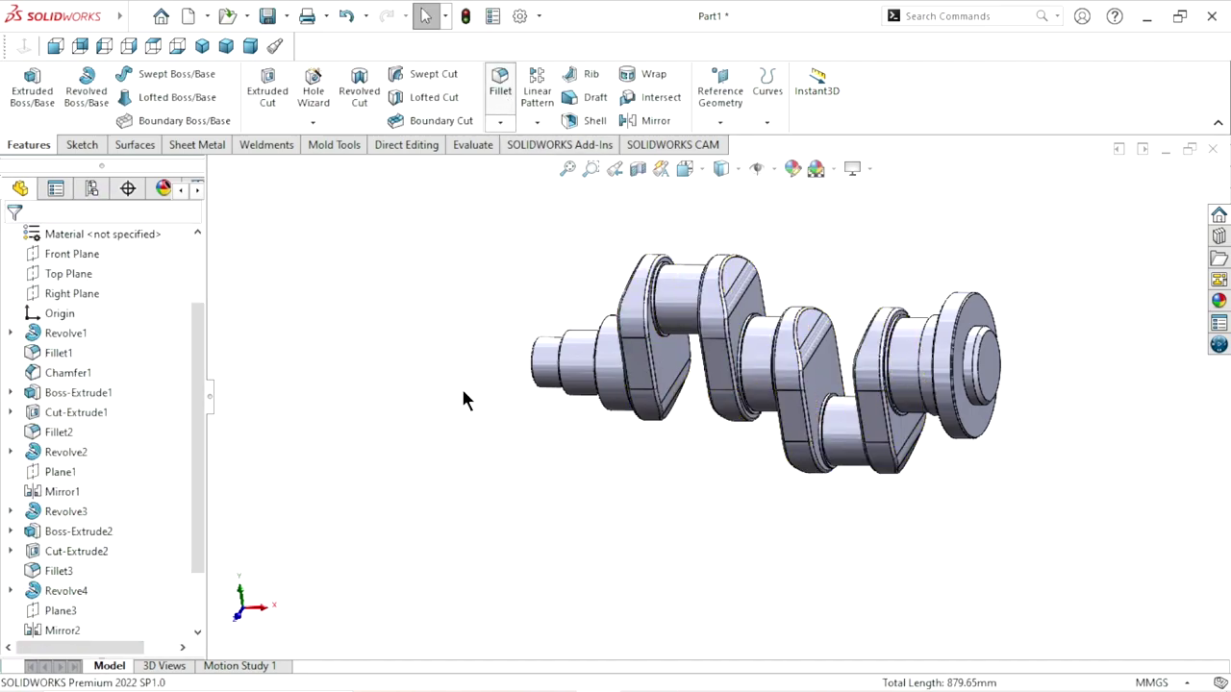
Start a 1 mm fillet and select two circular crankpin edges.
key(Return)
text(1)
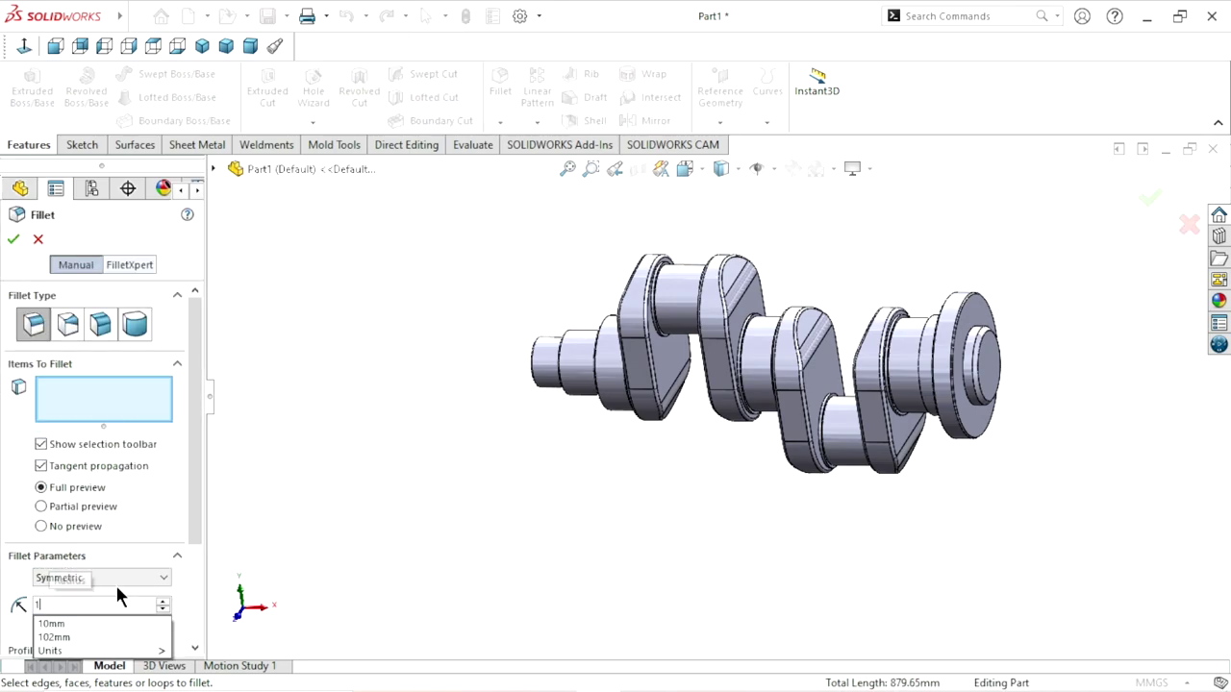
key(Return)
drag(111, 611, 31, 604)
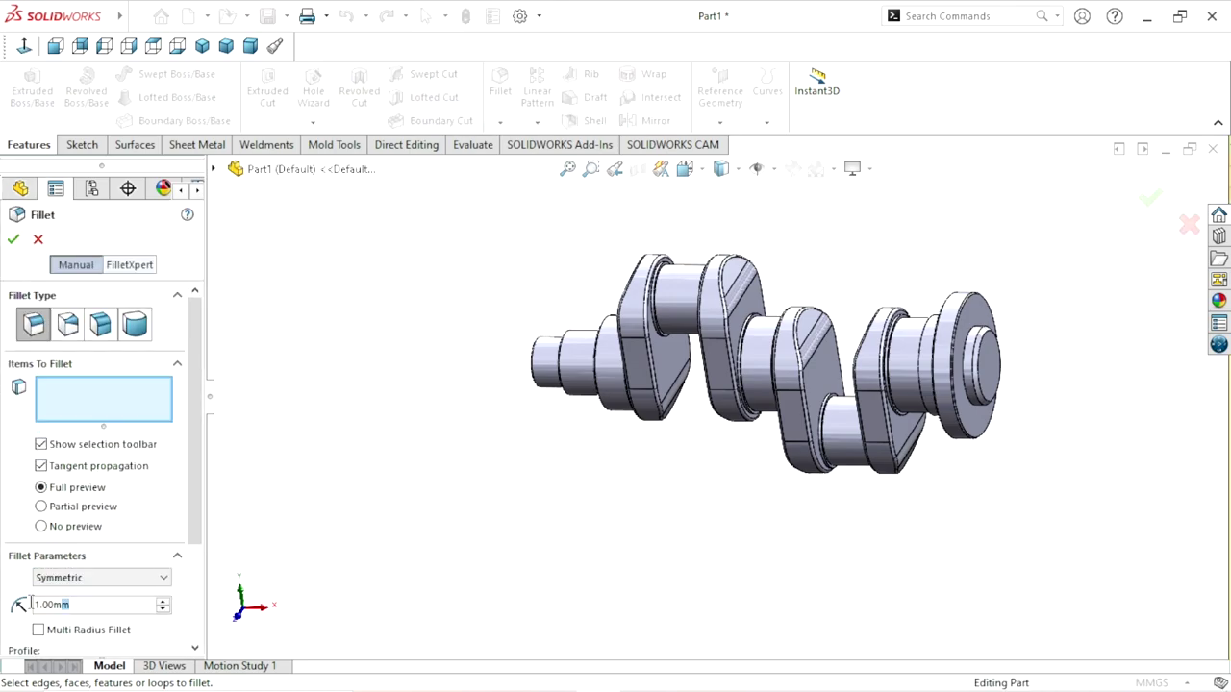
scroll(514, 480, down, 3)
scroll(510, 510, down, 3)
mouse_move(510, 511)
middle_down()
mouse_move(572, 470)
mouse_move(571, 486)
middle_up()
scroll(746, 432, up, 3)
scroll(759, 173, down, 3)
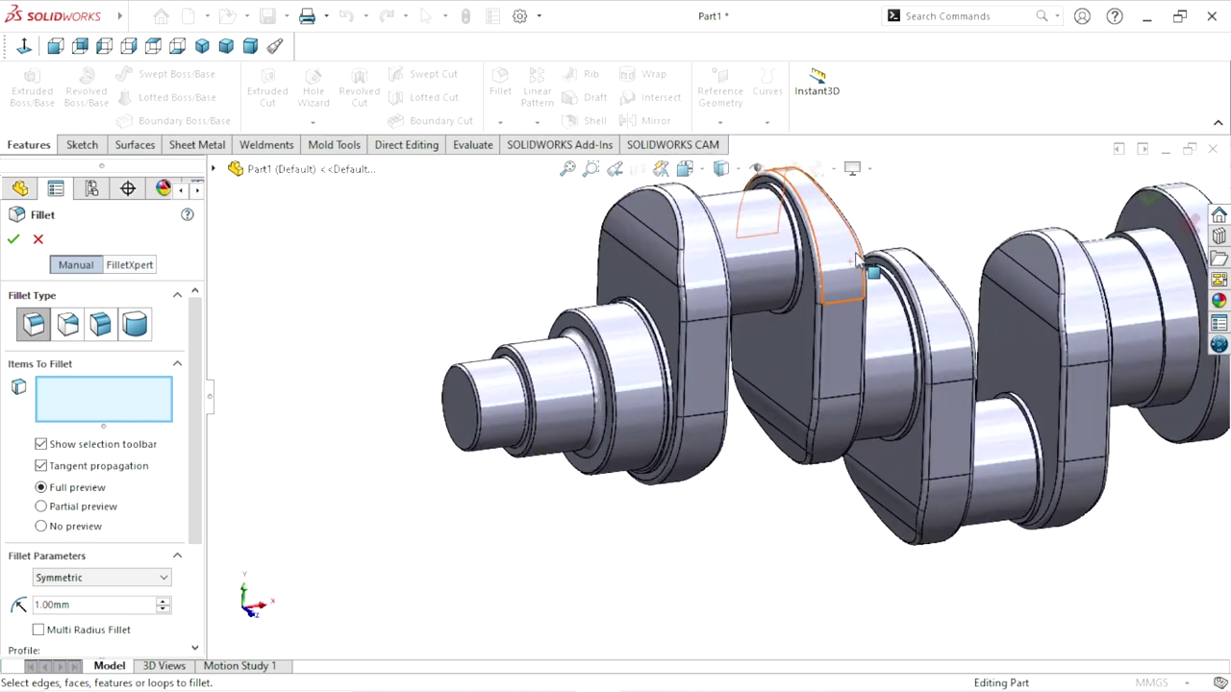
scroll(786, 202, down, 3)
scroll(786, 204, down, 3)
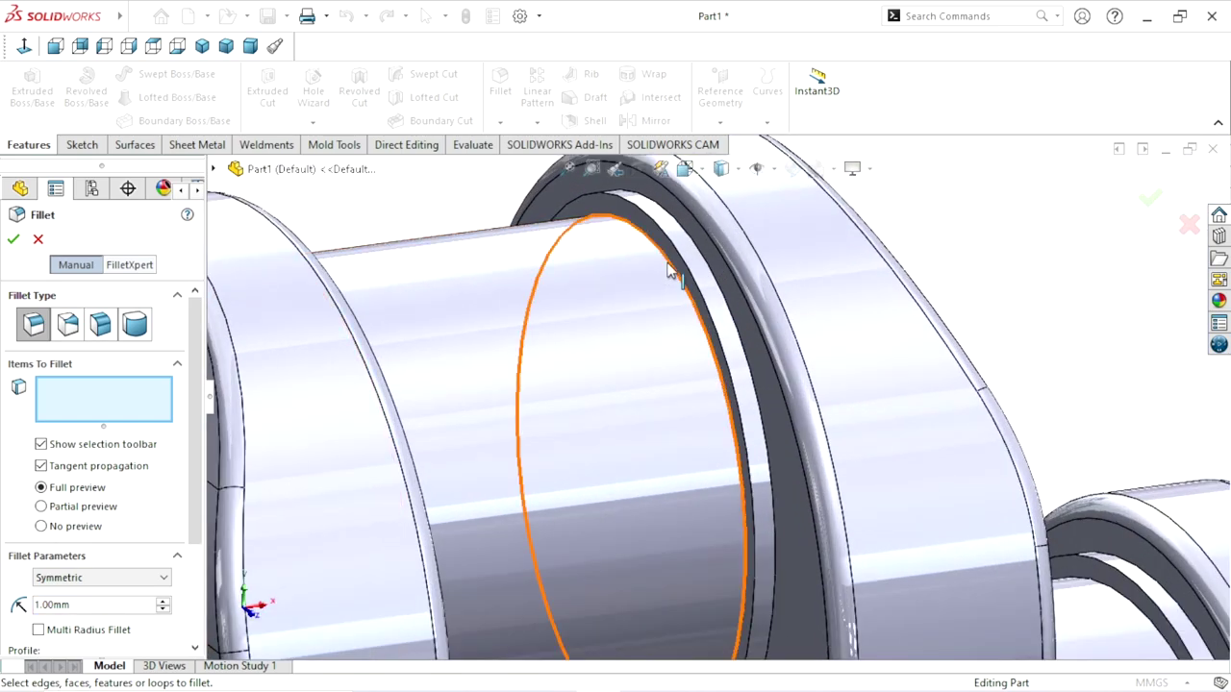
click(662, 283)
scroll(640, 344, up, 3)
mouse_move(654, 376)
middle_down()
mouse_move(563, 349)
mouse_move(571, 360)
middle_up()
scroll(571, 366, down, 5)
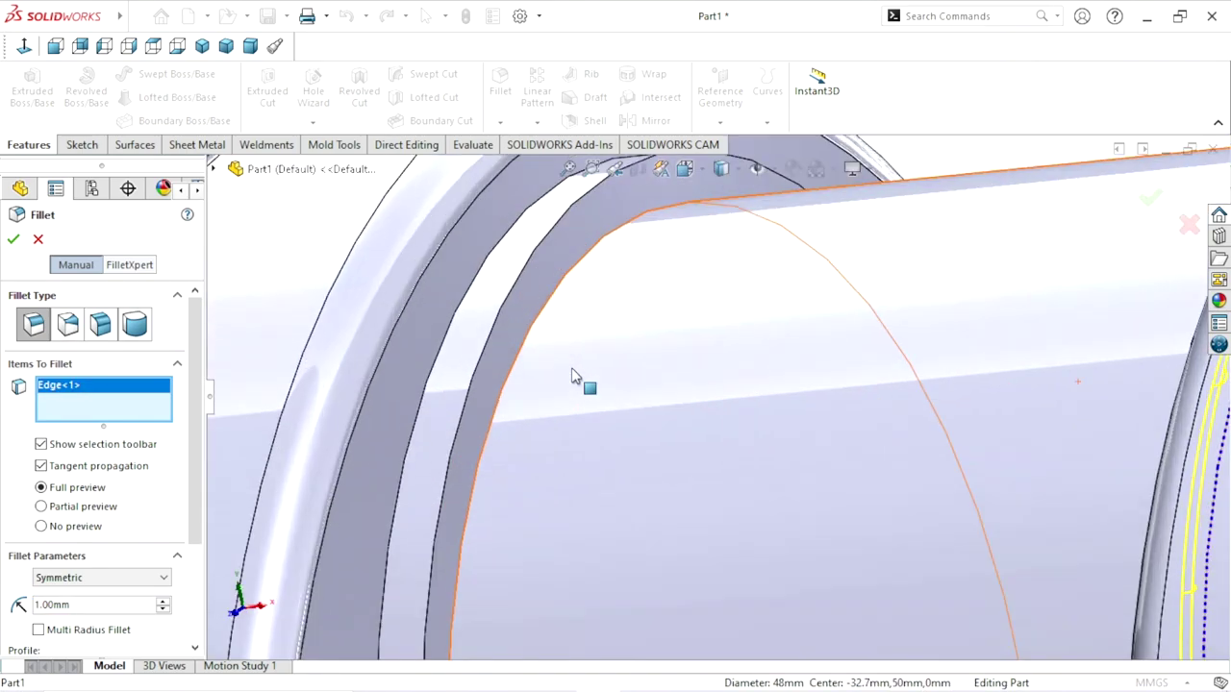
click(558, 309)
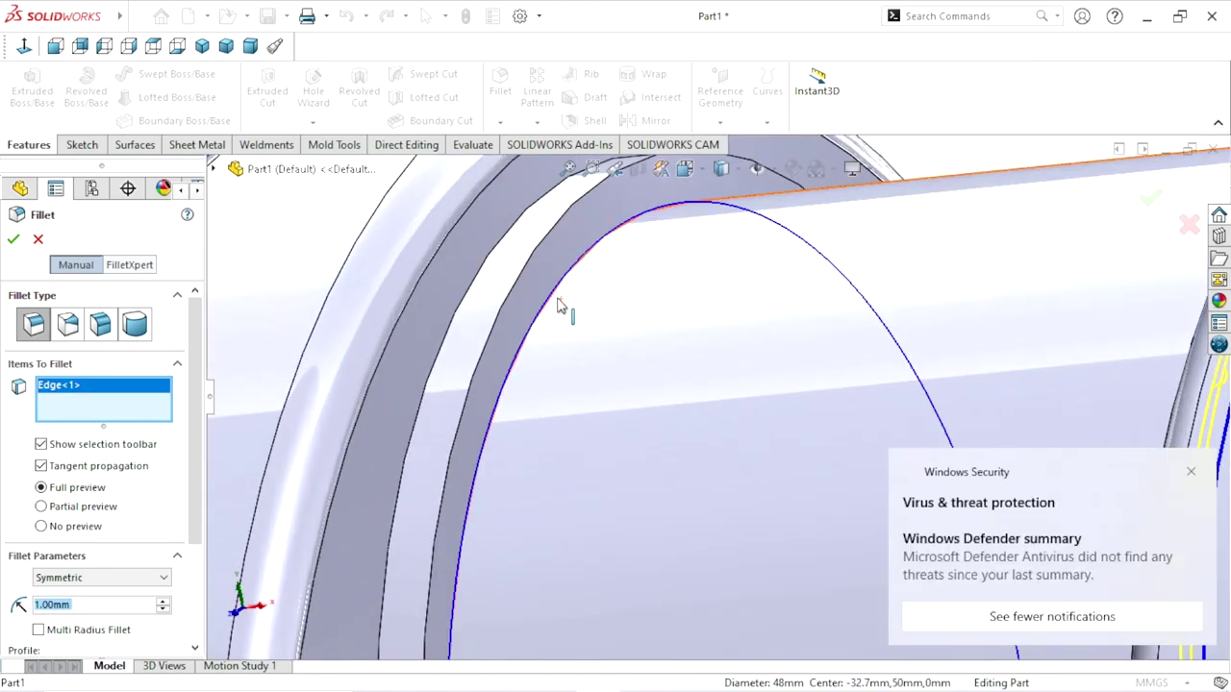
Dismiss the Windows Security notification and add two crankpin cylindrical faces to the fillet.
click(1192, 472)
scroll(558, 508, up, 5)
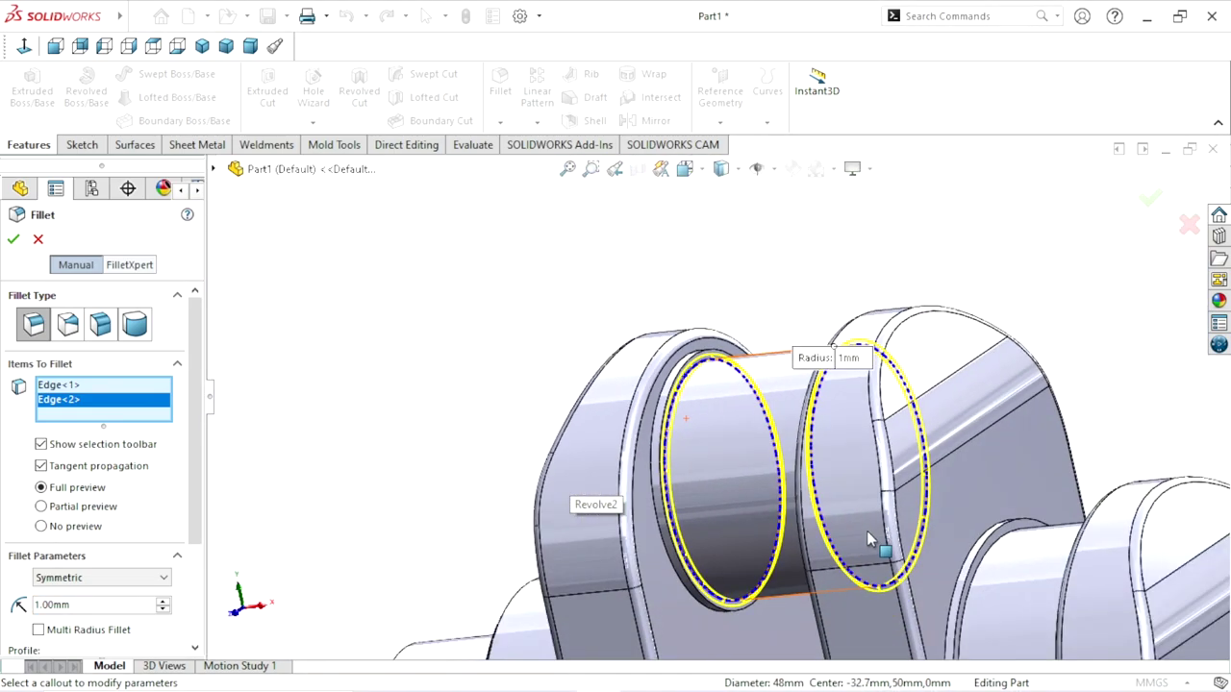
scroll(866, 530, up, 5)
scroll(863, 524, down, 2)
scroll(702, 395, down, 3)
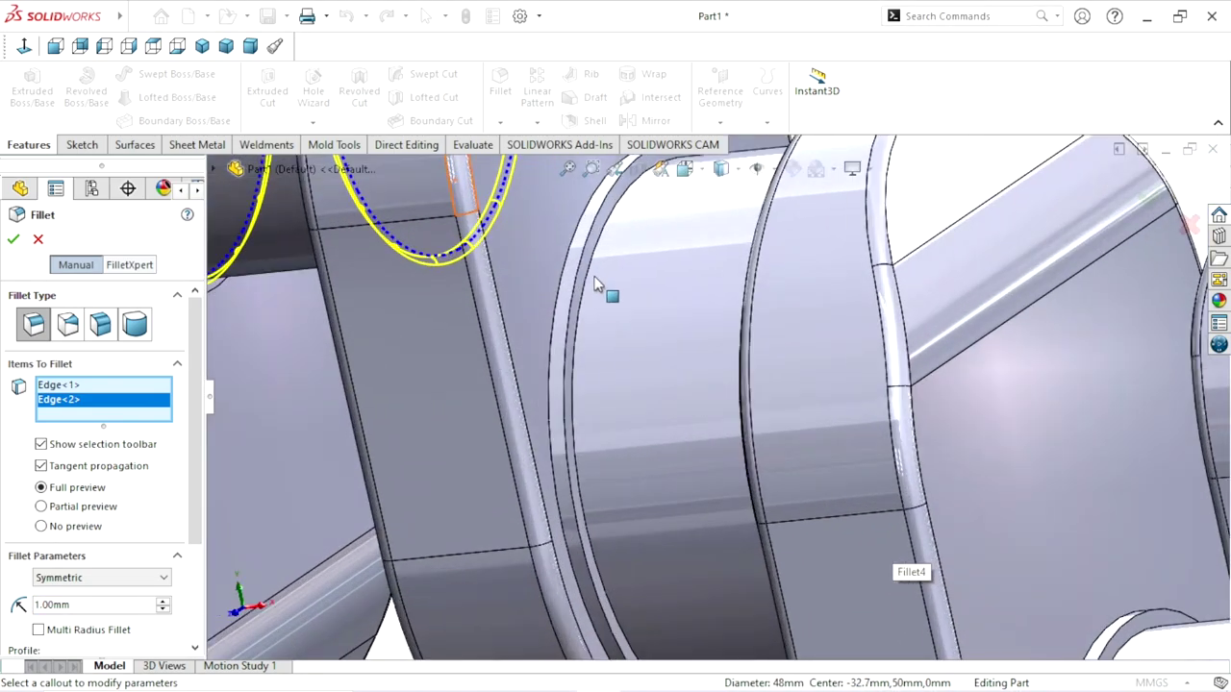
click(567, 355)
scroll(577, 365, up, 2)
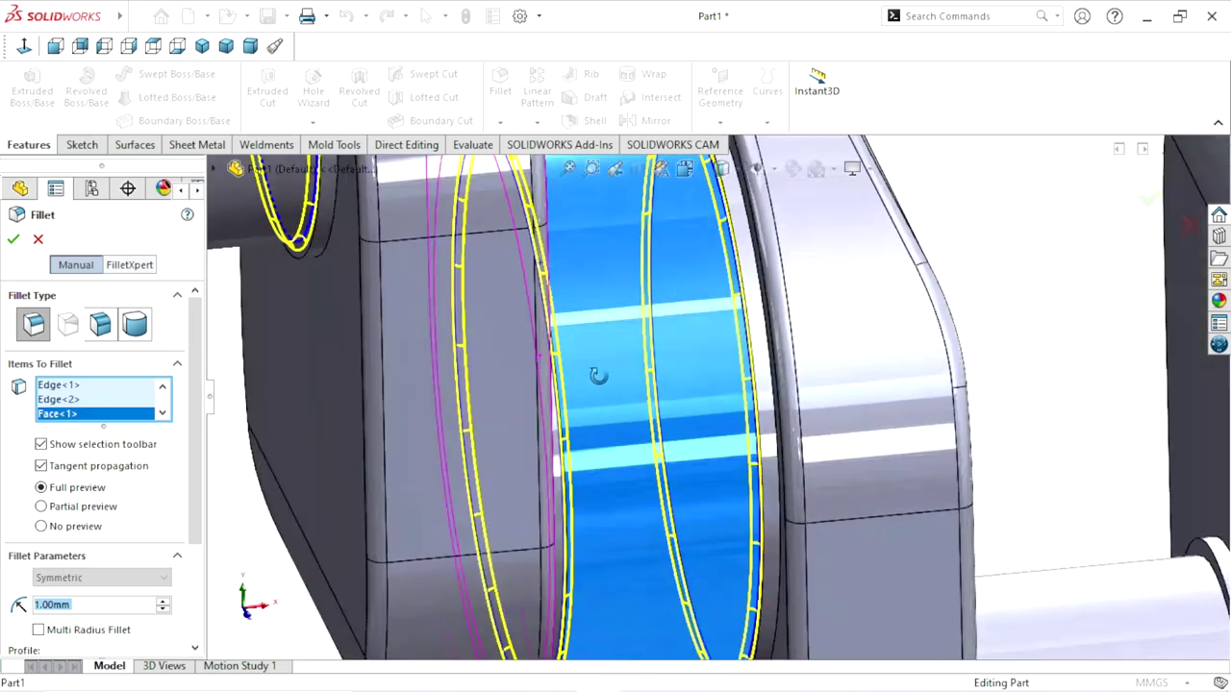
scroll(599, 373, up, 2)
scroll(604, 355, up, 2)
scroll(615, 370, up, 2)
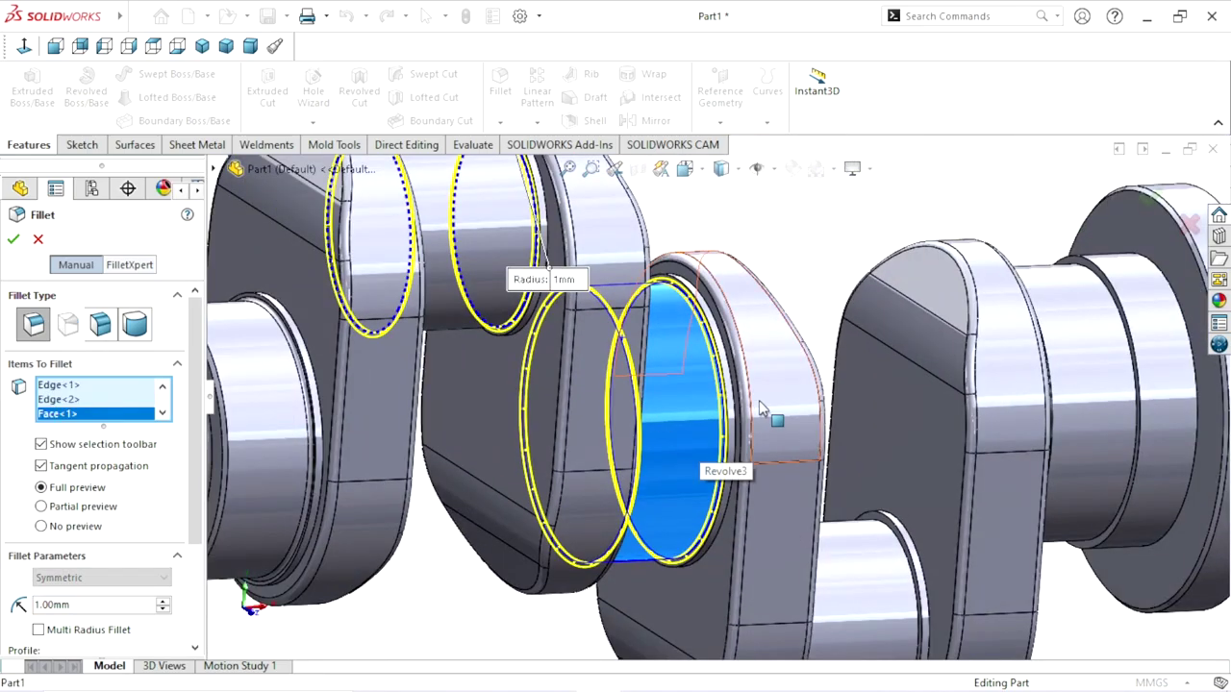
scroll(760, 423, down, 2)
scroll(769, 404, up, 1)
scroll(773, 401, up, 1)
scroll(853, 275, down, 2)
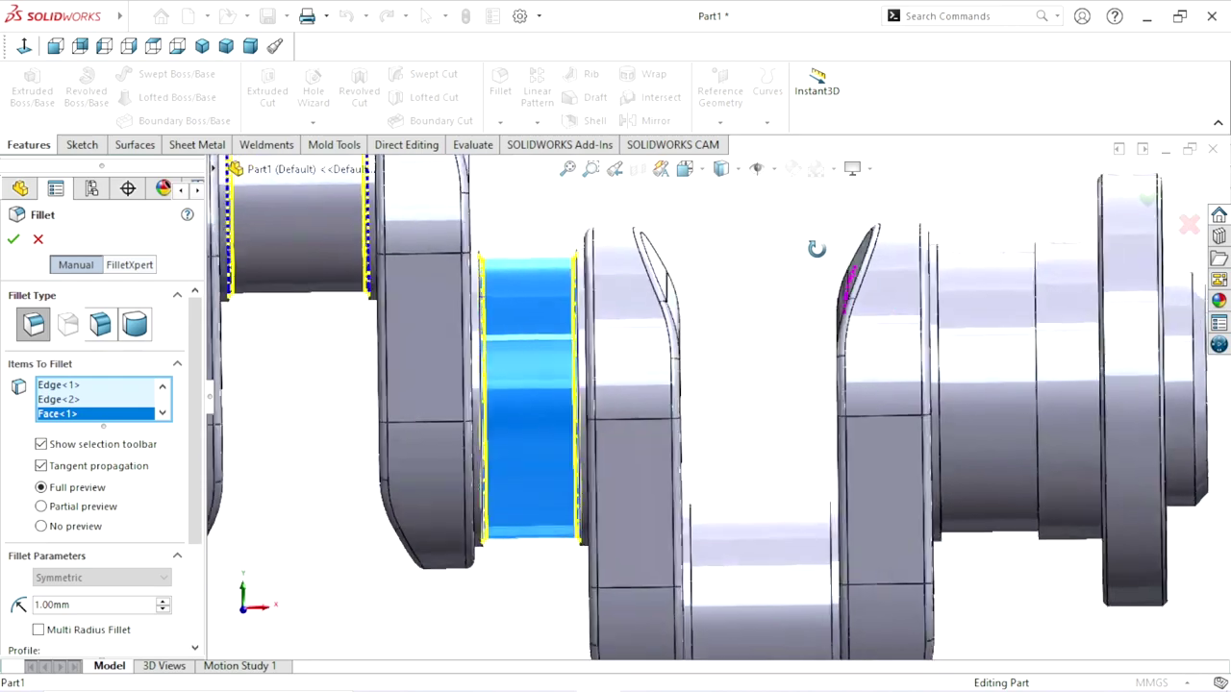
scroll(782, 278, up, 2)
scroll(717, 490, up, 3)
scroll(725, 491, down, 4)
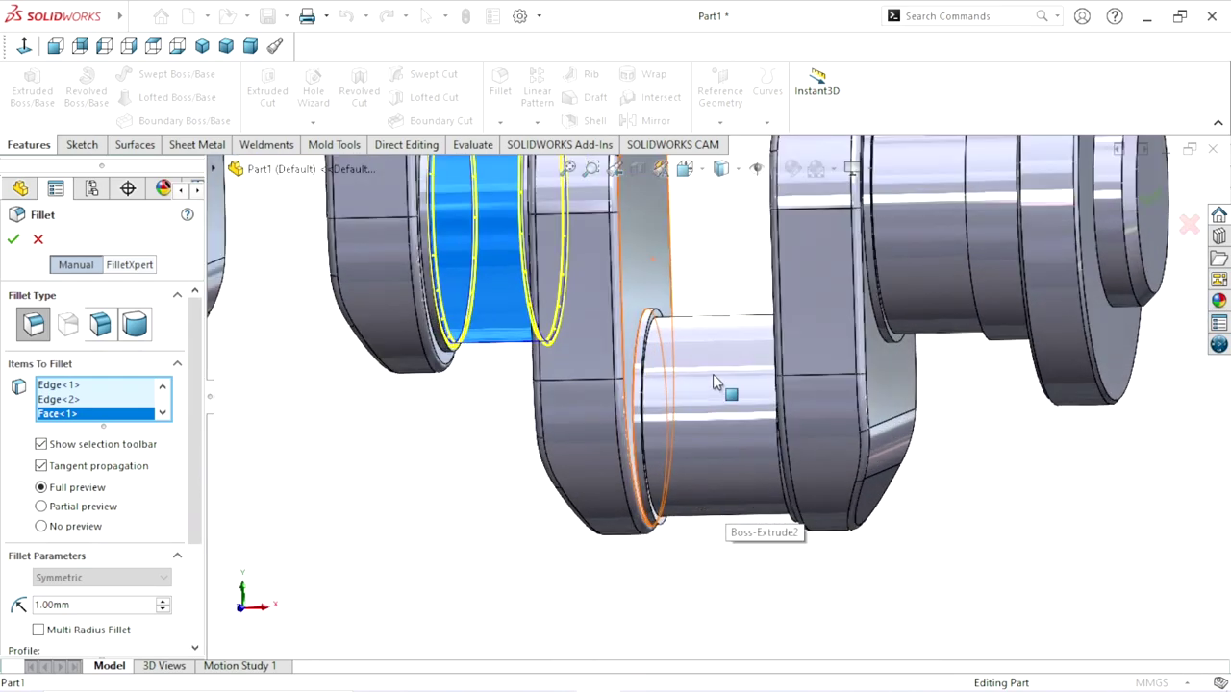
click(709, 437)
Add the right journal's face and front edge, then apply the 1 mm fillet.
scroll(676, 461, up, 3)
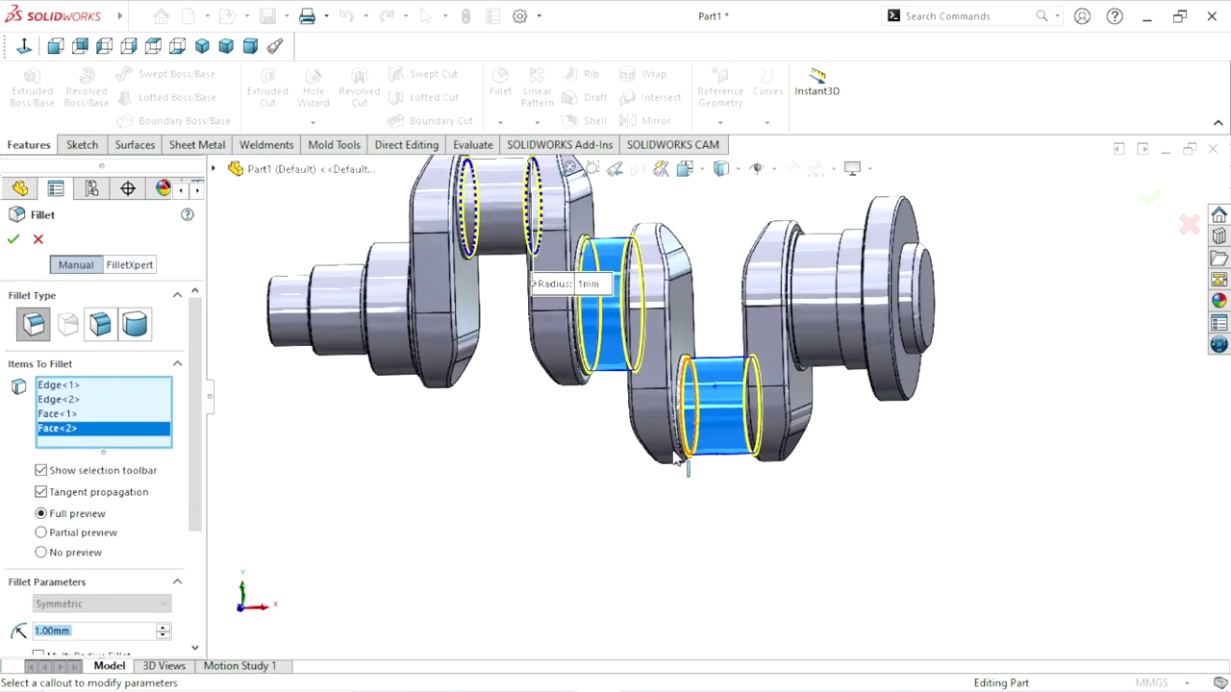
click(822, 293)
scroll(757, 388, up, 1)
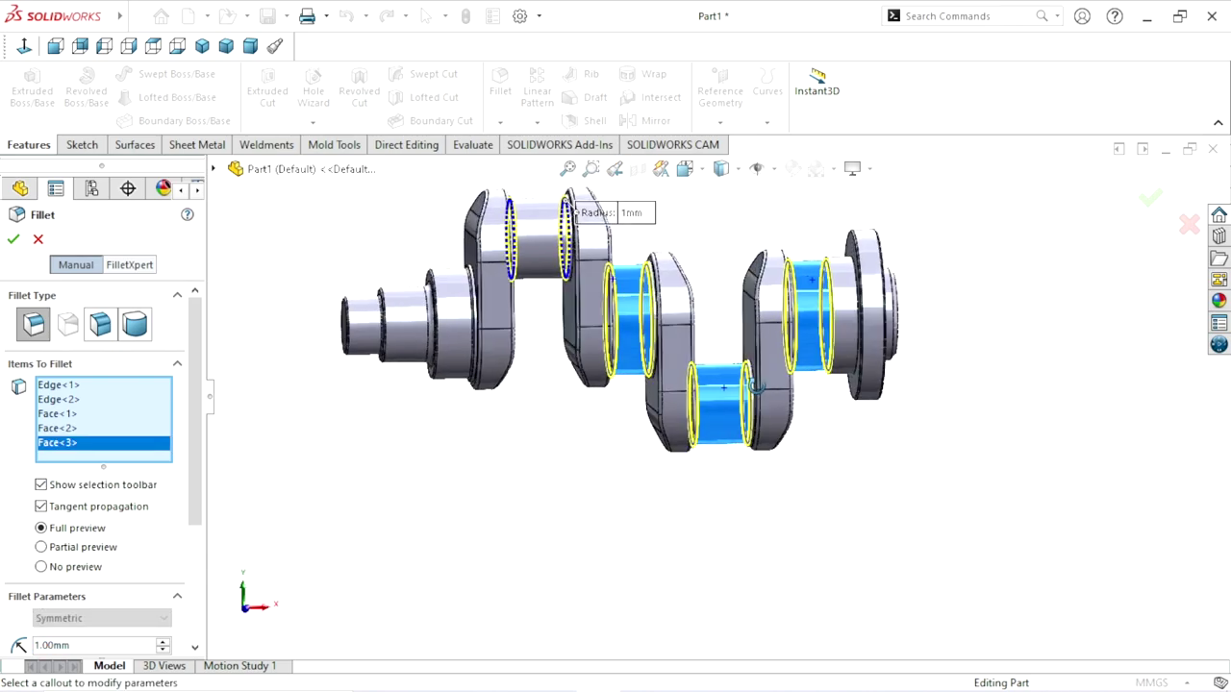
scroll(856, 310, down, 2)
scroll(836, 313, down, 2)
scroll(827, 312, down, 2)
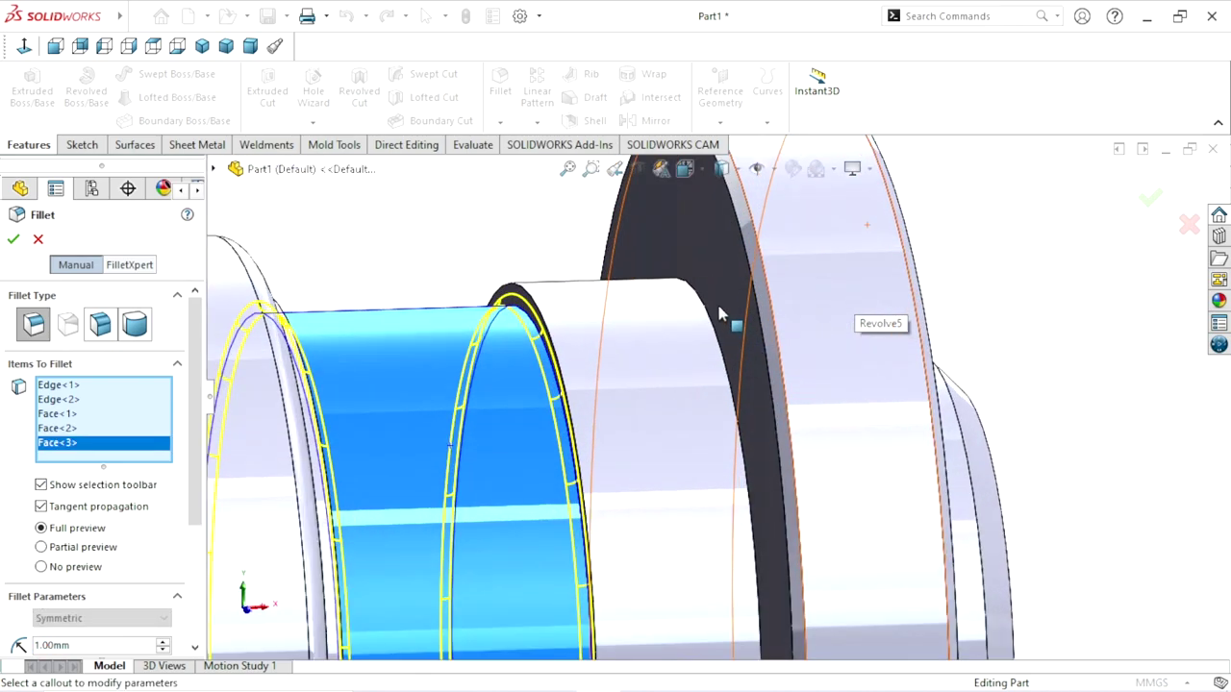
click(705, 303)
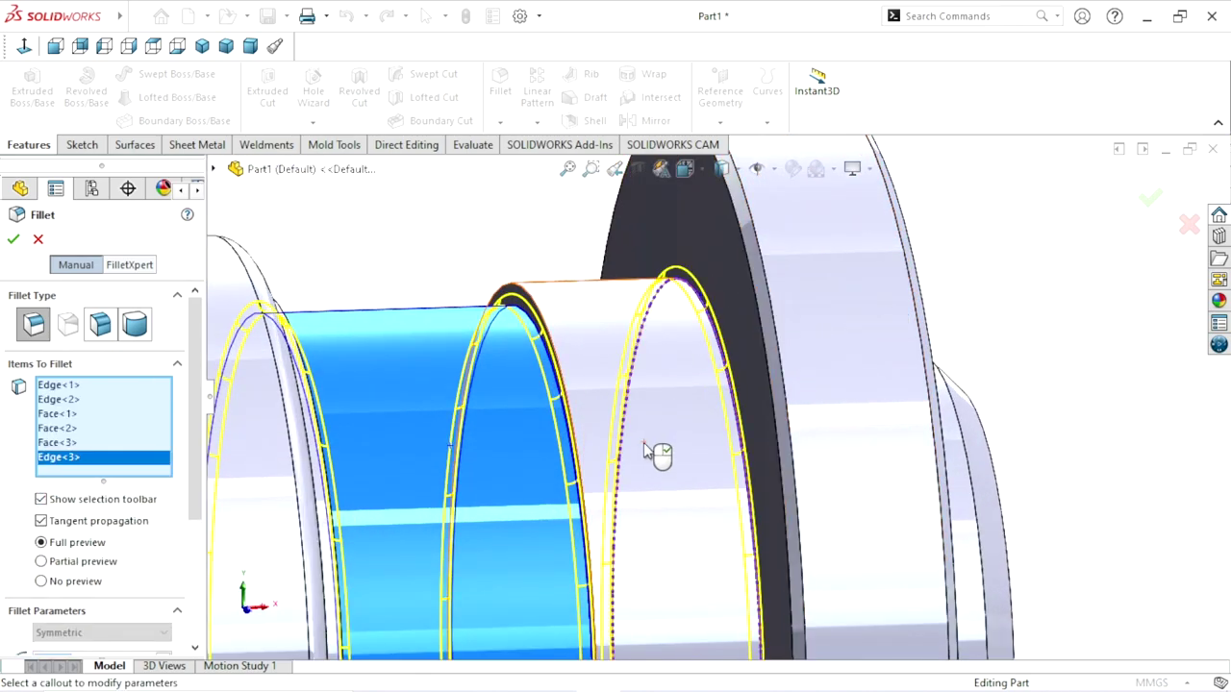
scroll(646, 450, up, 2)
scroll(615, 486, up, 3)
scroll(595, 515, up, 1)
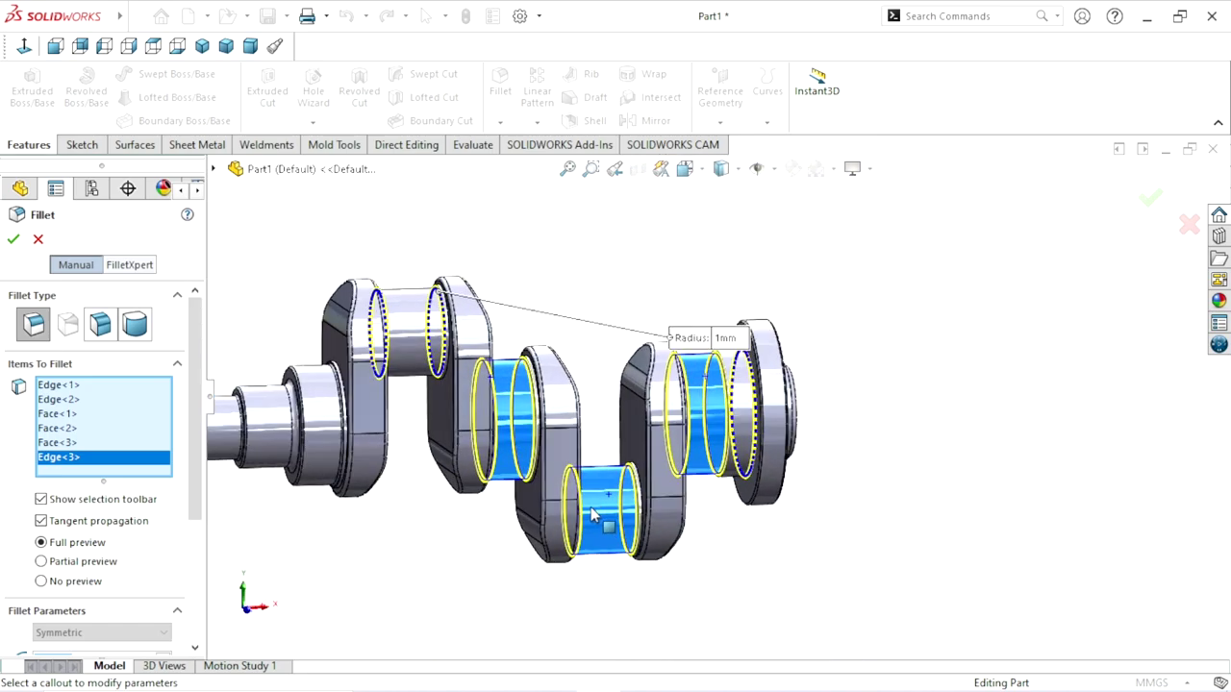
click(12, 241)
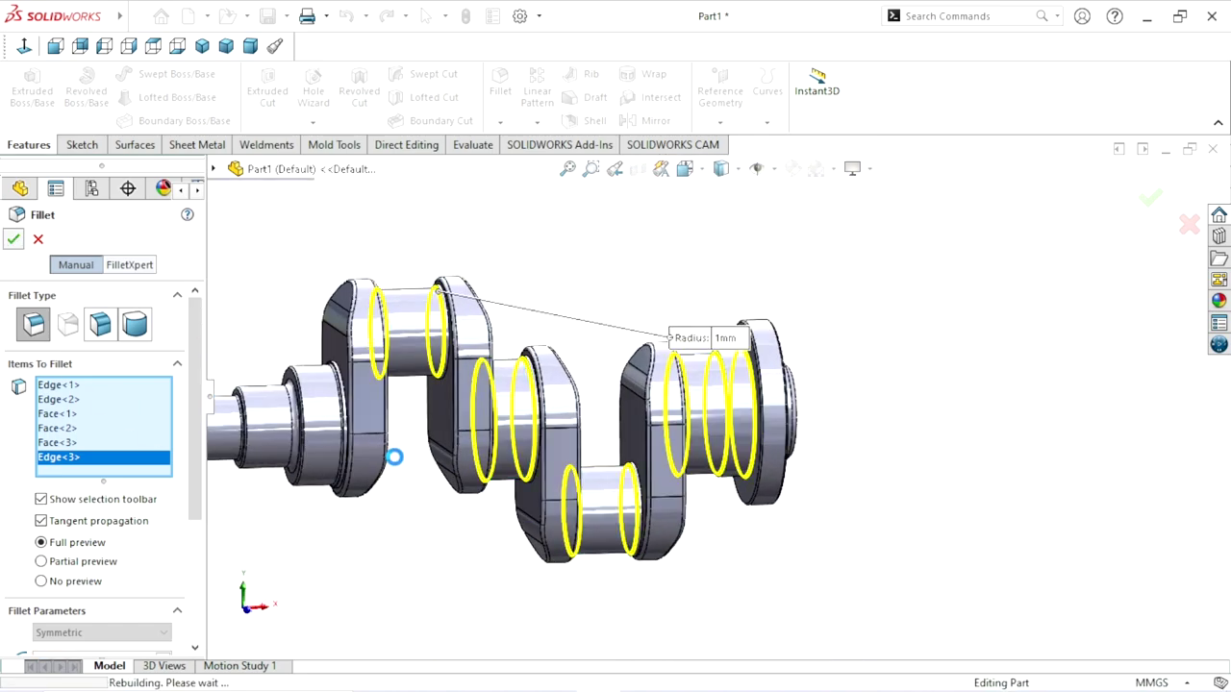
scroll(519, 490, up, 2)
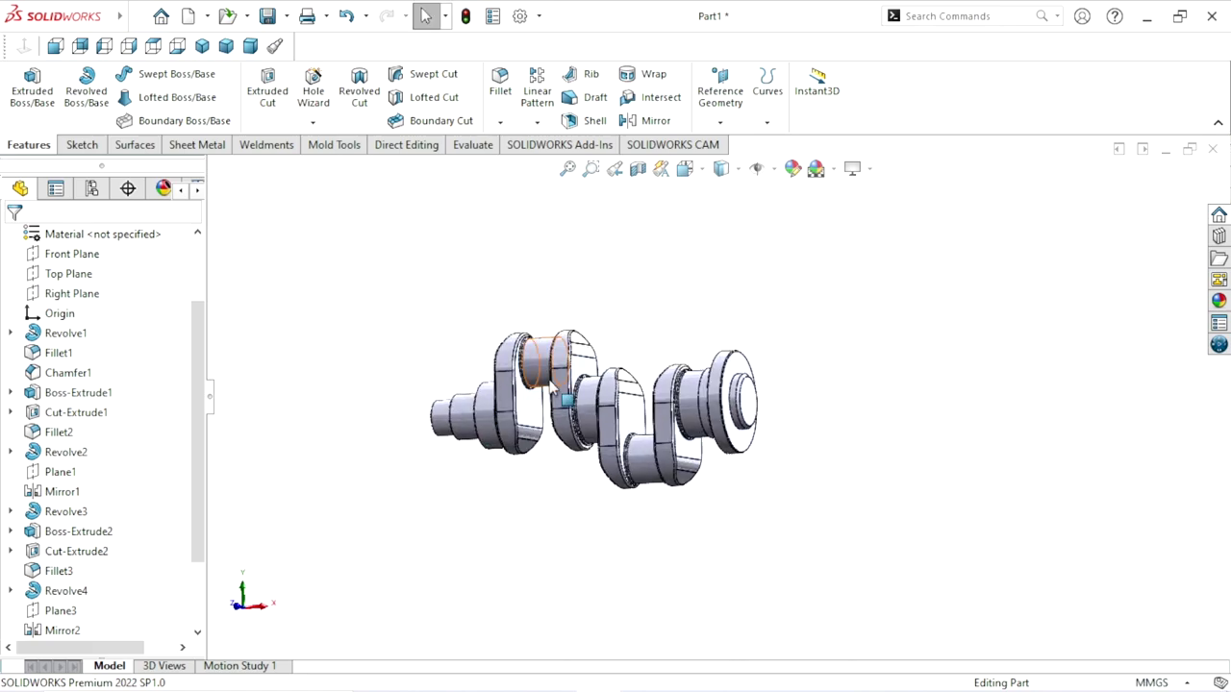
scroll(538, 384, down, 3)
scroll(615, 389, down, 3)
scroll(646, 425, up, 3)
scroll(810, 500, up, 2)
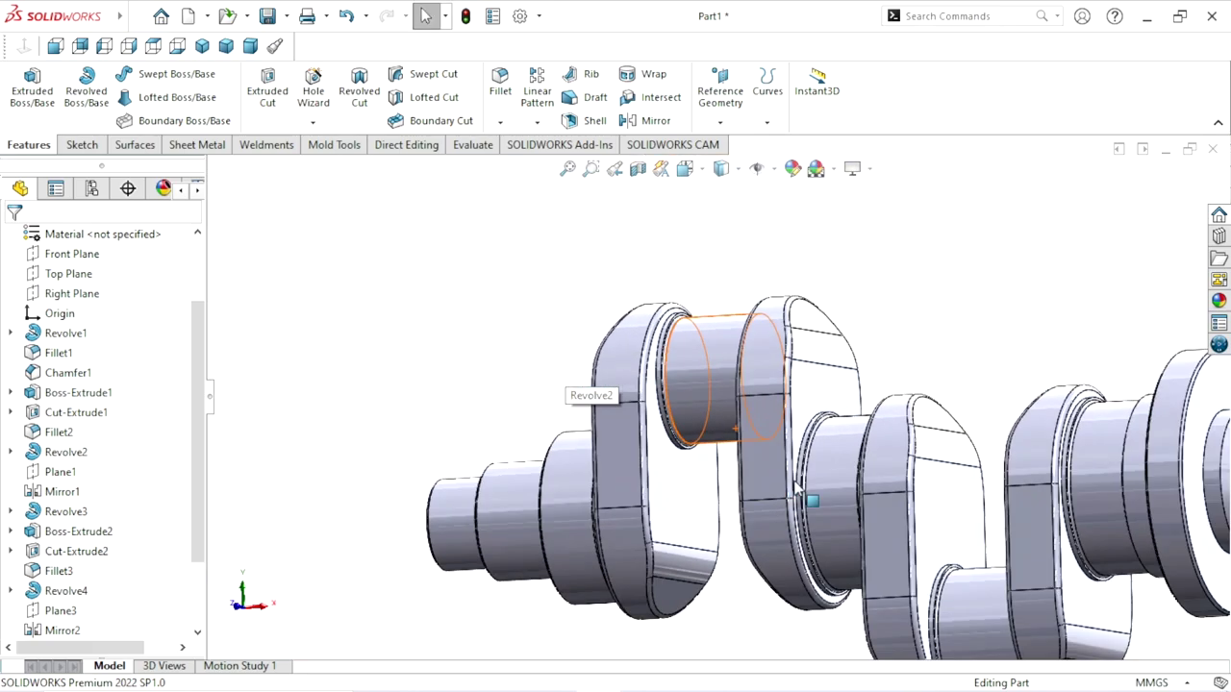
scroll(831, 449, down, 3)
scroll(855, 422, down, 3)
mouse_move(776, 455)
middle_down()
mouse_move(794, 436)
mouse_move(813, 503)
middle_up()
scroll(813, 503, up, 3)
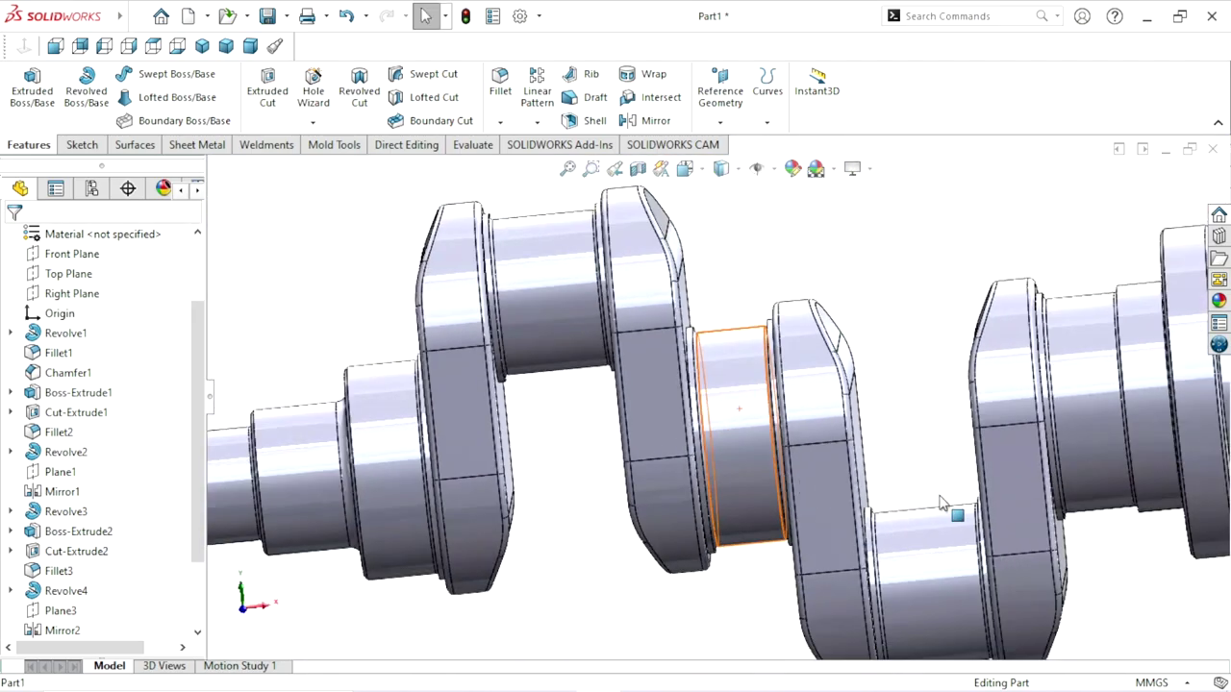
scroll(948, 509, up, 2)
scroll(939, 530, down, 4)
scroll(940, 515, up, 2)
mouse_move(940, 511)
middle_down()
mouse_move(901, 453)
mouse_move(909, 503)
middle_up()
scroll(923, 444, up, 2)
scroll(921, 437, down, 3)
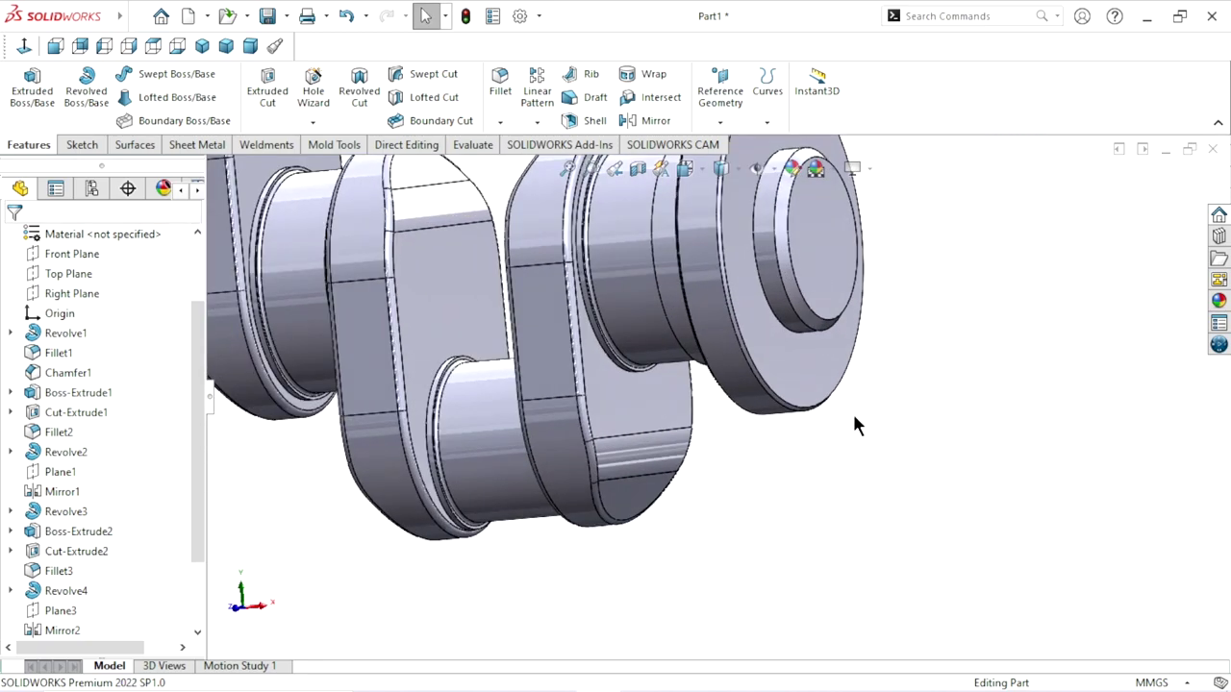
scroll(807, 384, up, 2)
scroll(725, 286, down, 2)
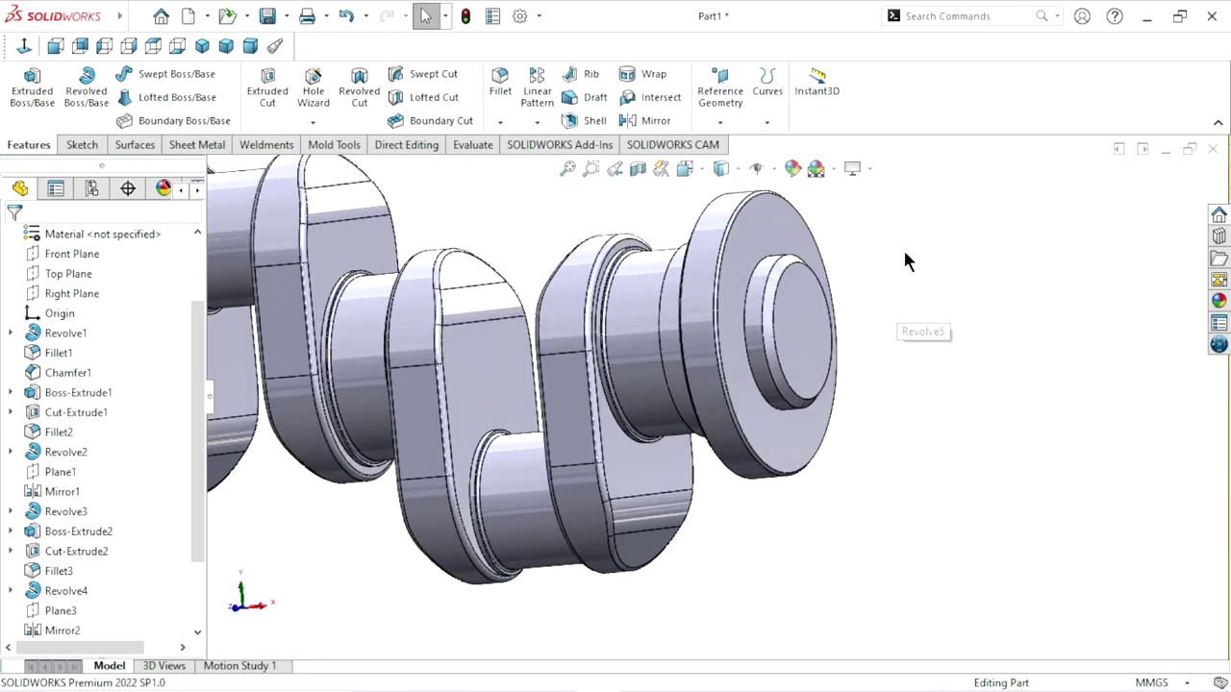
Start a sketch on the flange end face and draw a circle centred on the origin.
click(782, 226)
click(853, 181)
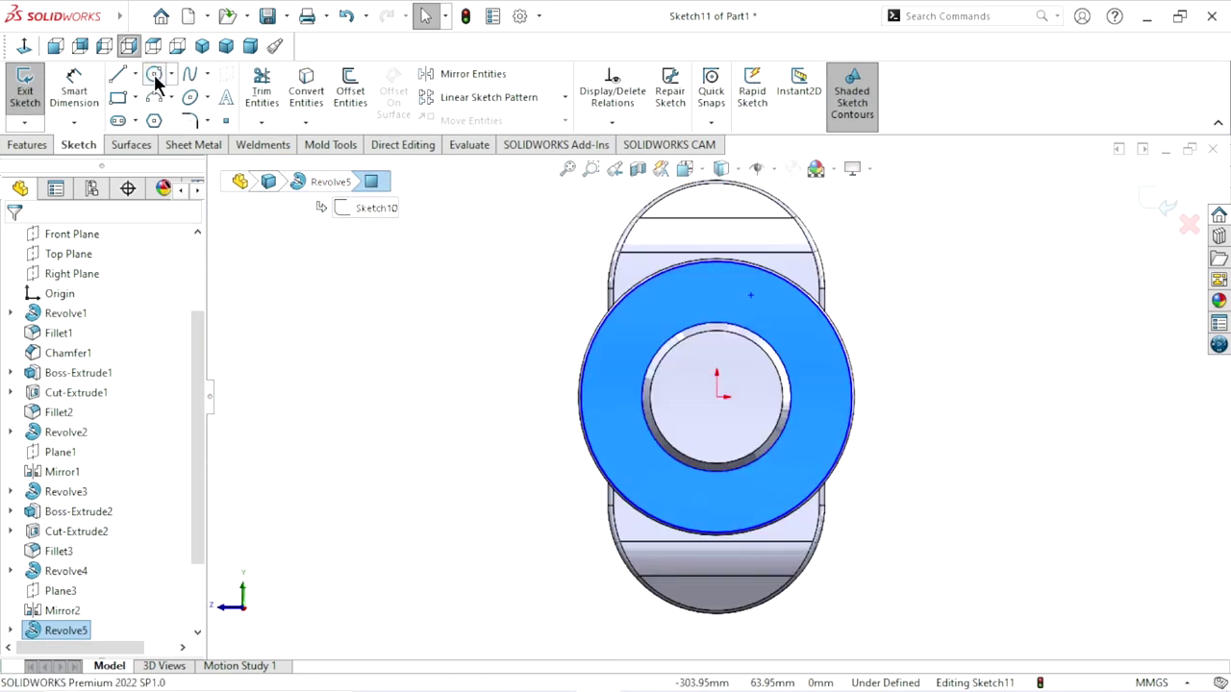
click(154, 73)
click(717, 397)
text(86)
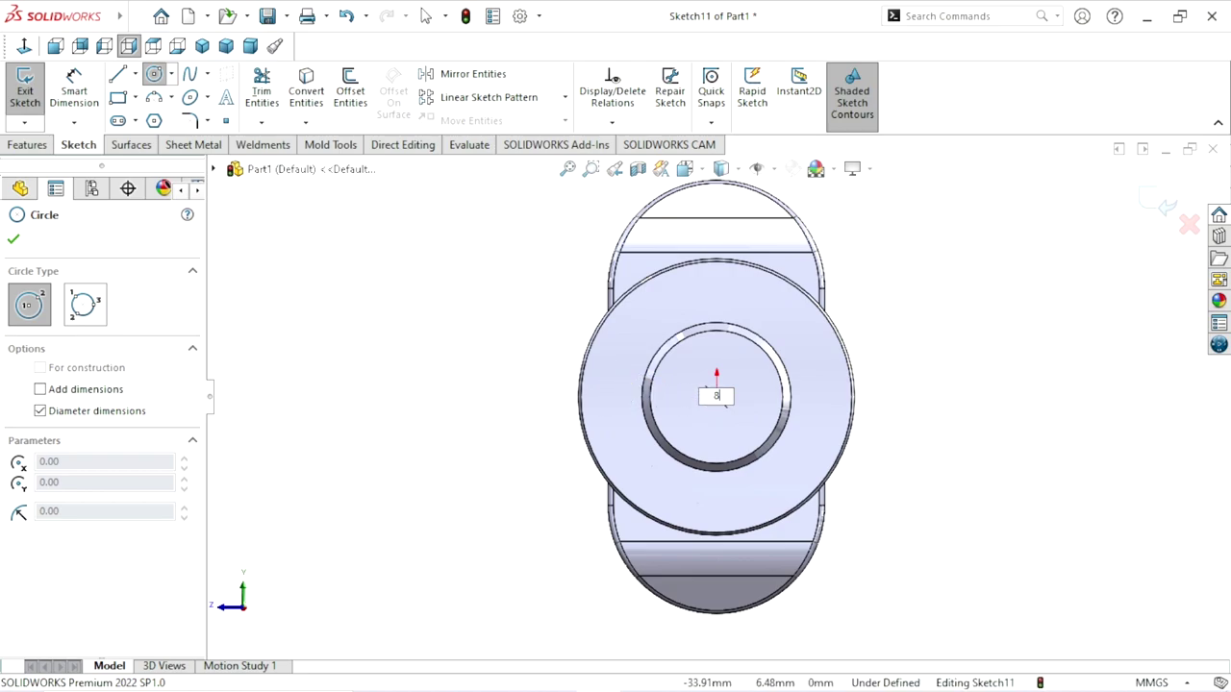
click(596, 397)
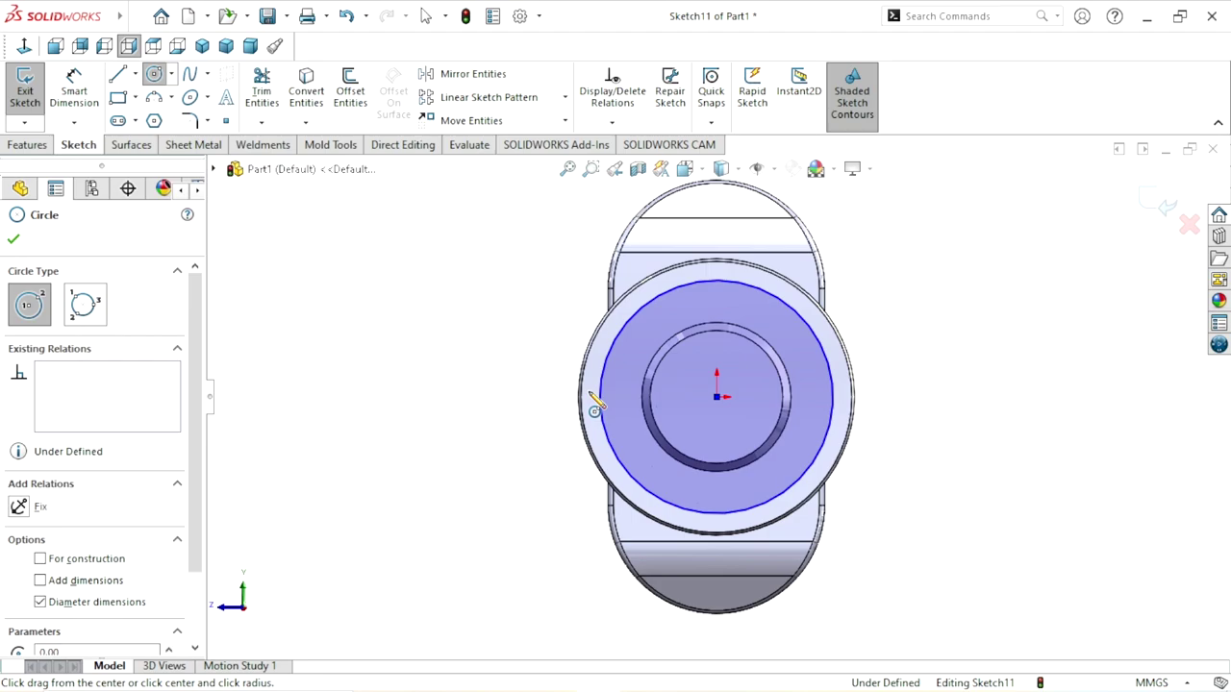
Dimension the circle to 86 mm diameter, make it construction geometry, and exit the sketch.
click(77, 108)
click(834, 404)
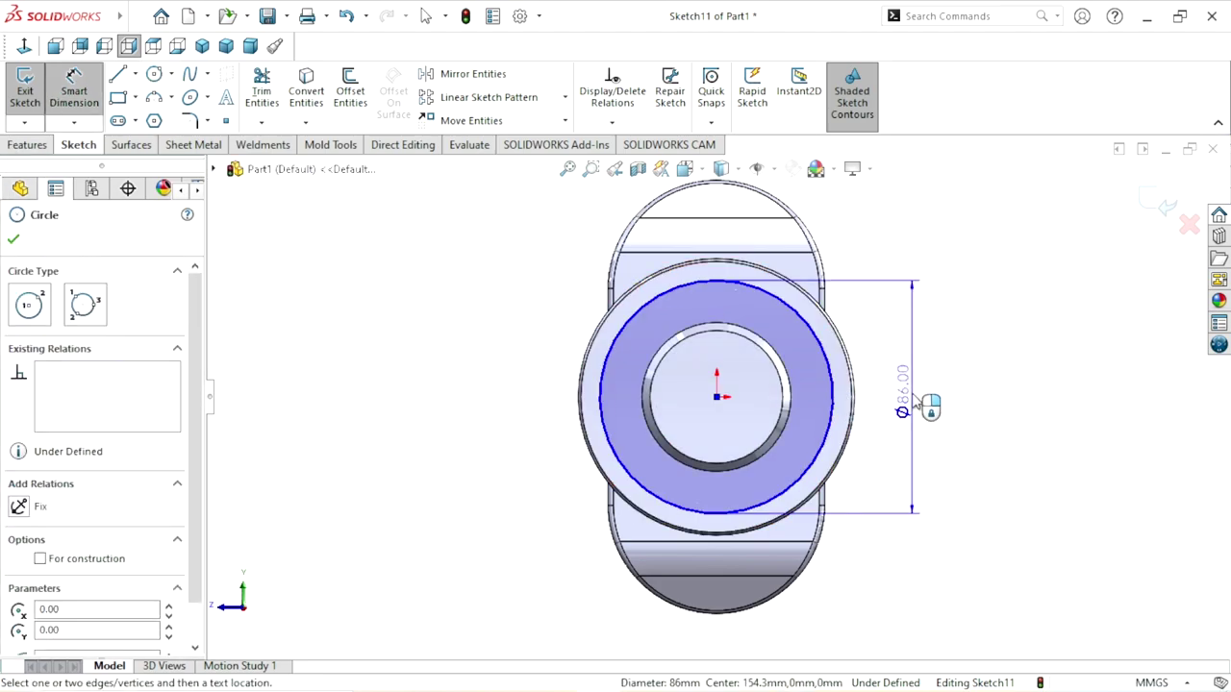
click(916, 402)
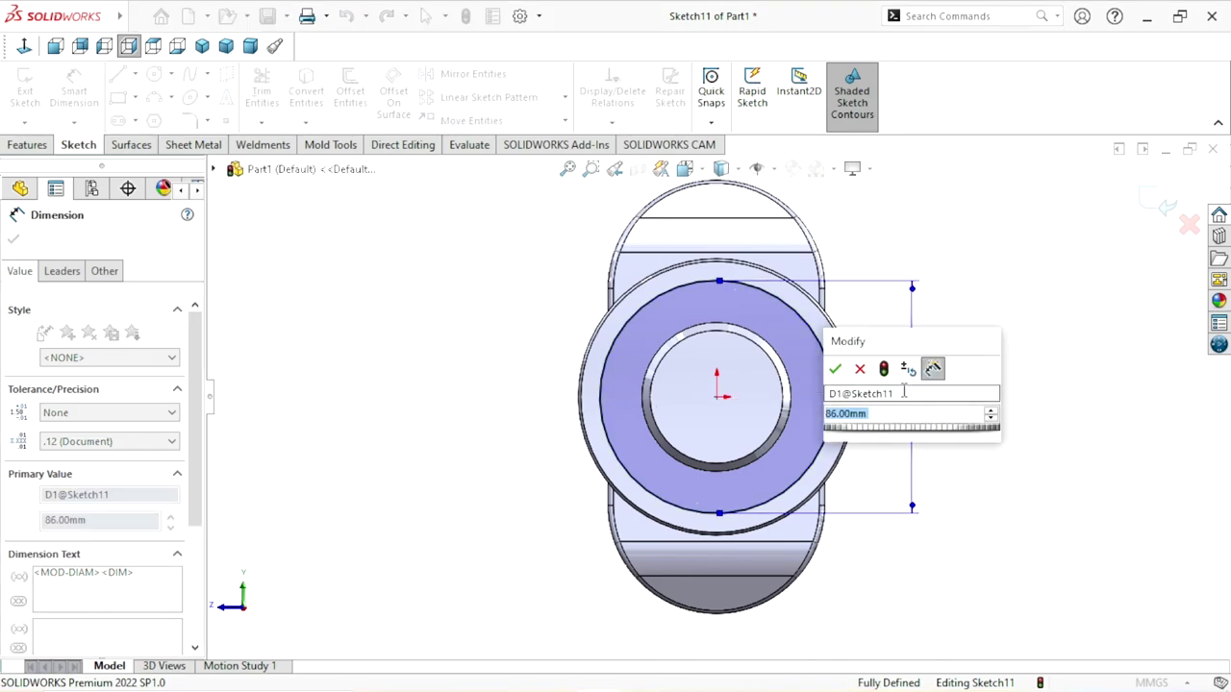
click(835, 370)
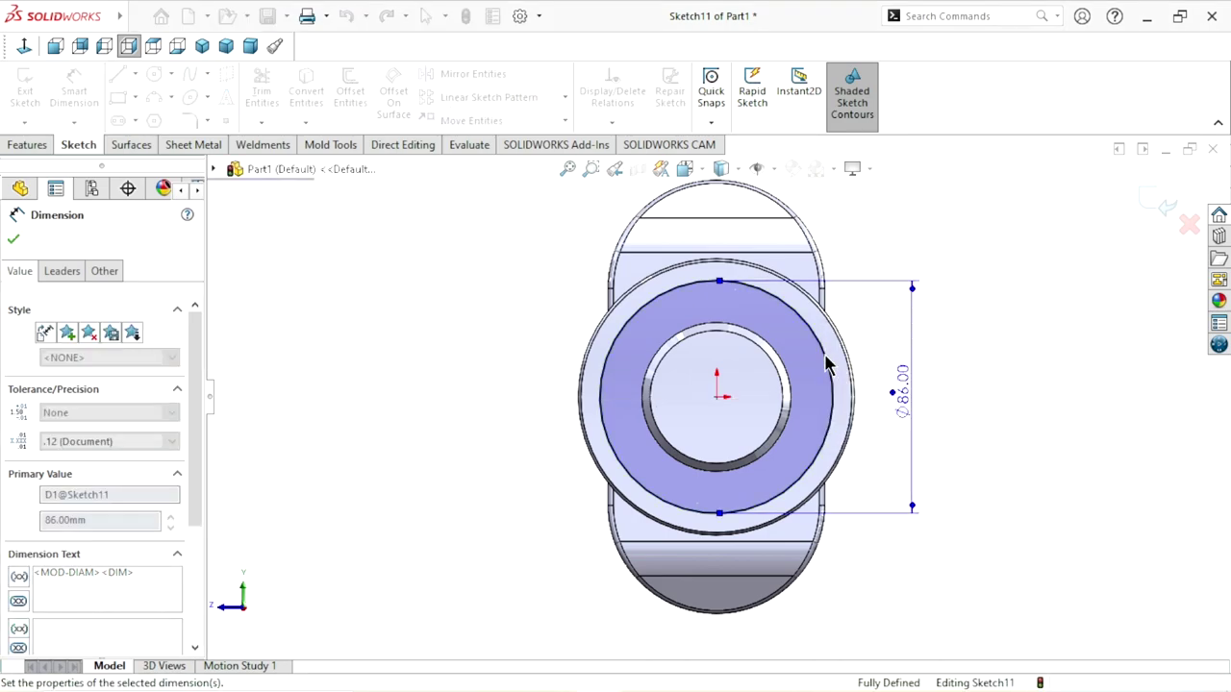
click(13, 239)
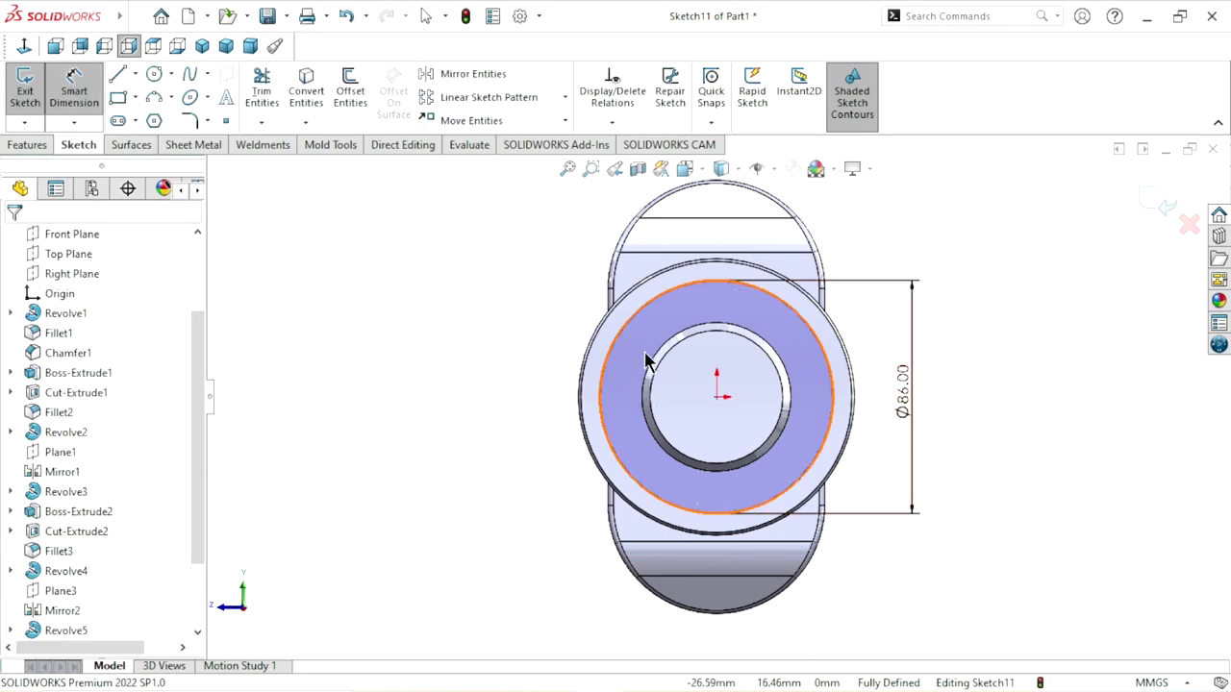
click(625, 322)
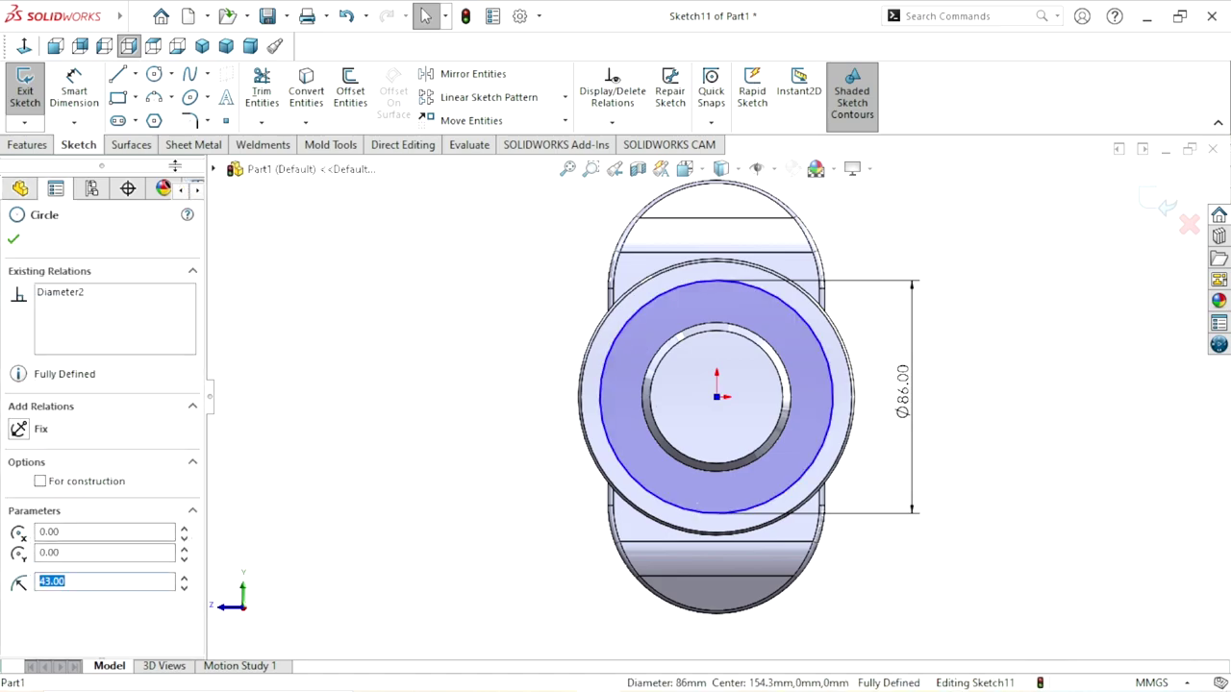
click(42, 479)
click(15, 241)
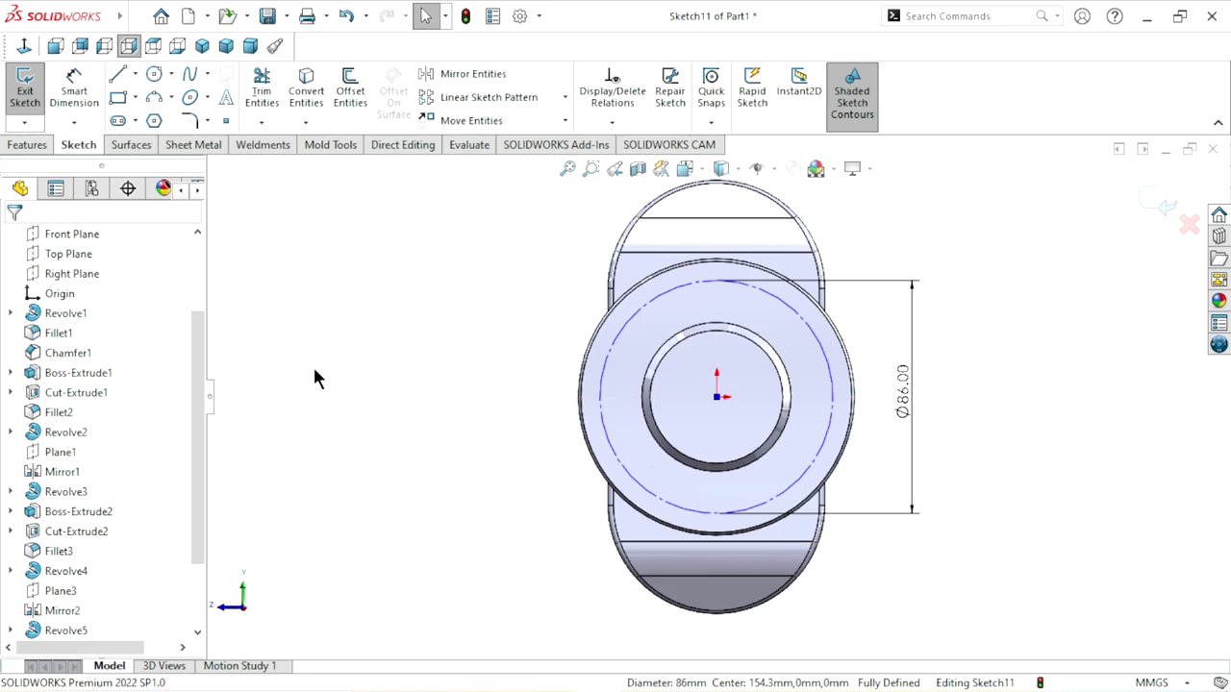
click(1156, 204)
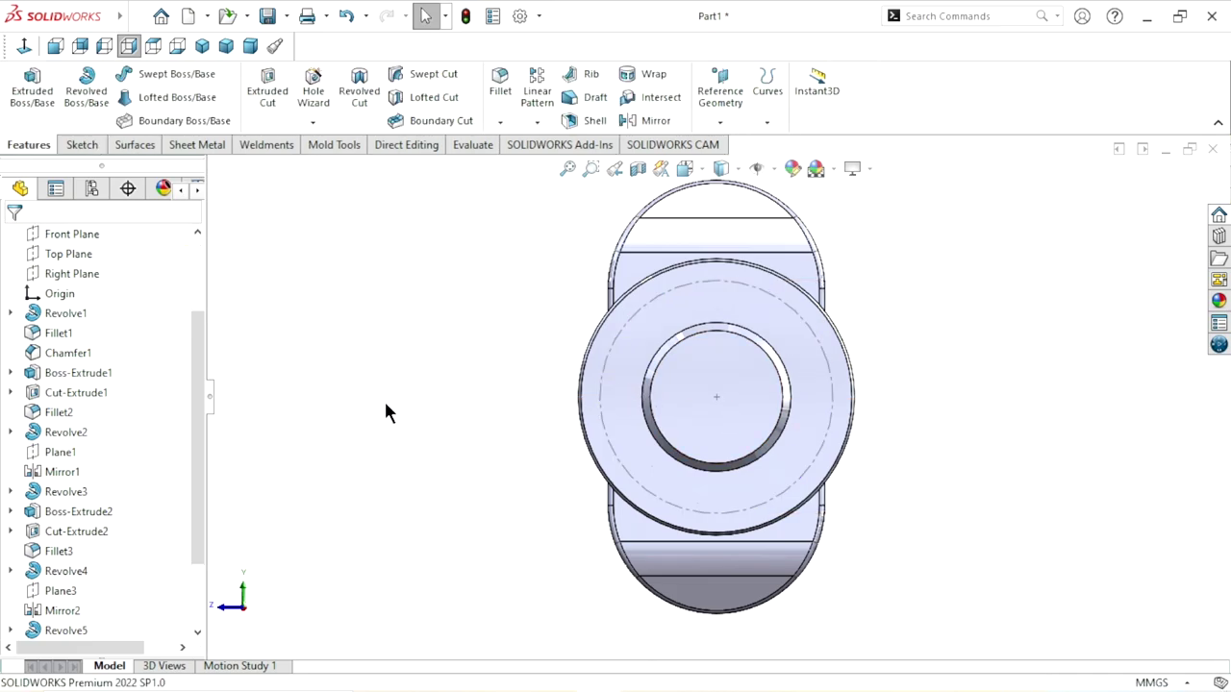
Set the flange-face hole to ANSI Metric, Drill sizes, Ø8.5, ending Up To Next.
click(683, 330)
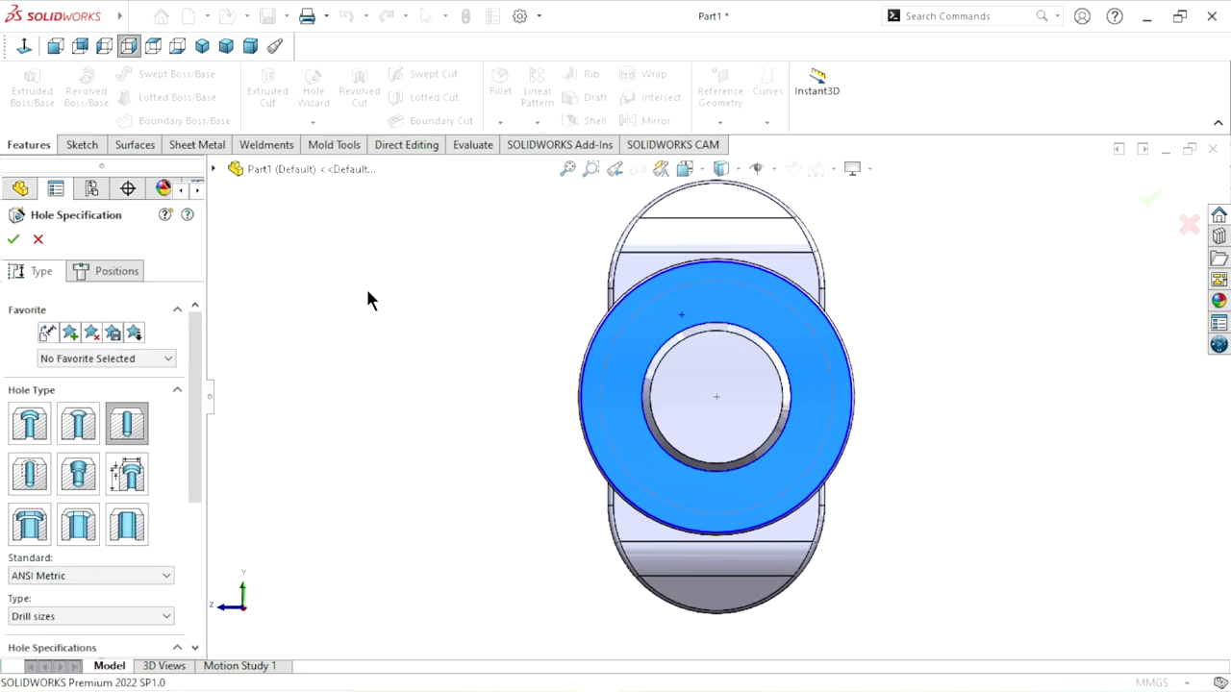
scroll(198, 413, down, 4)
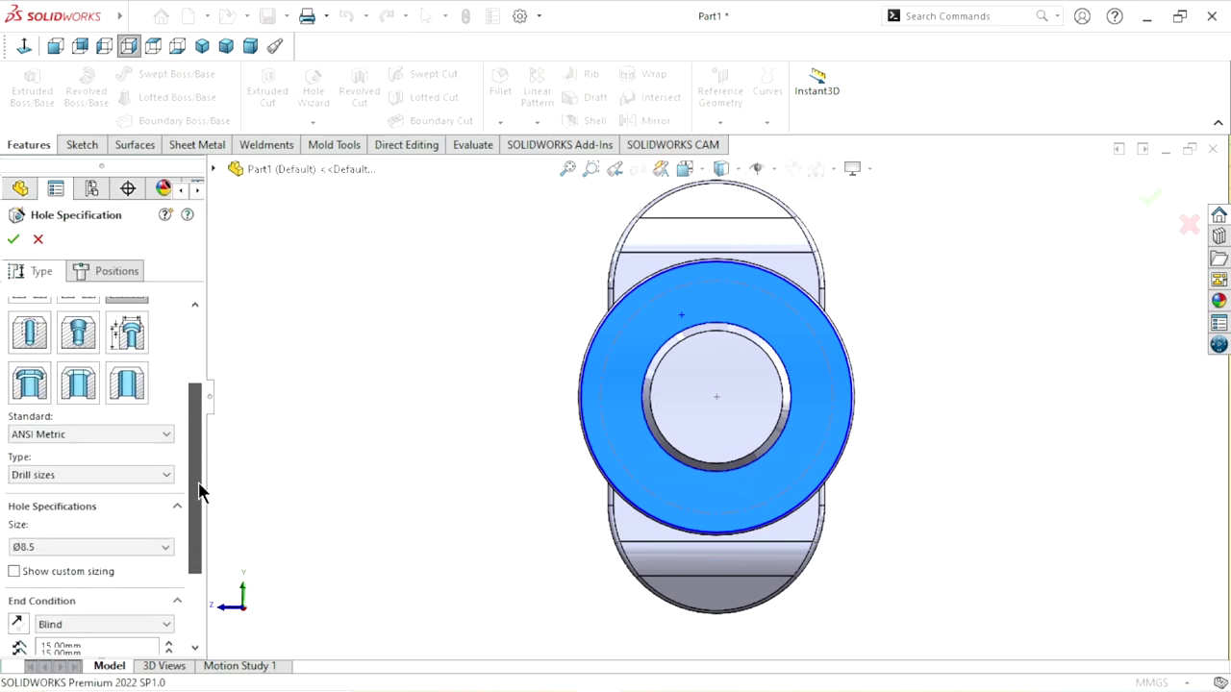
click(147, 397)
click(85, 421)
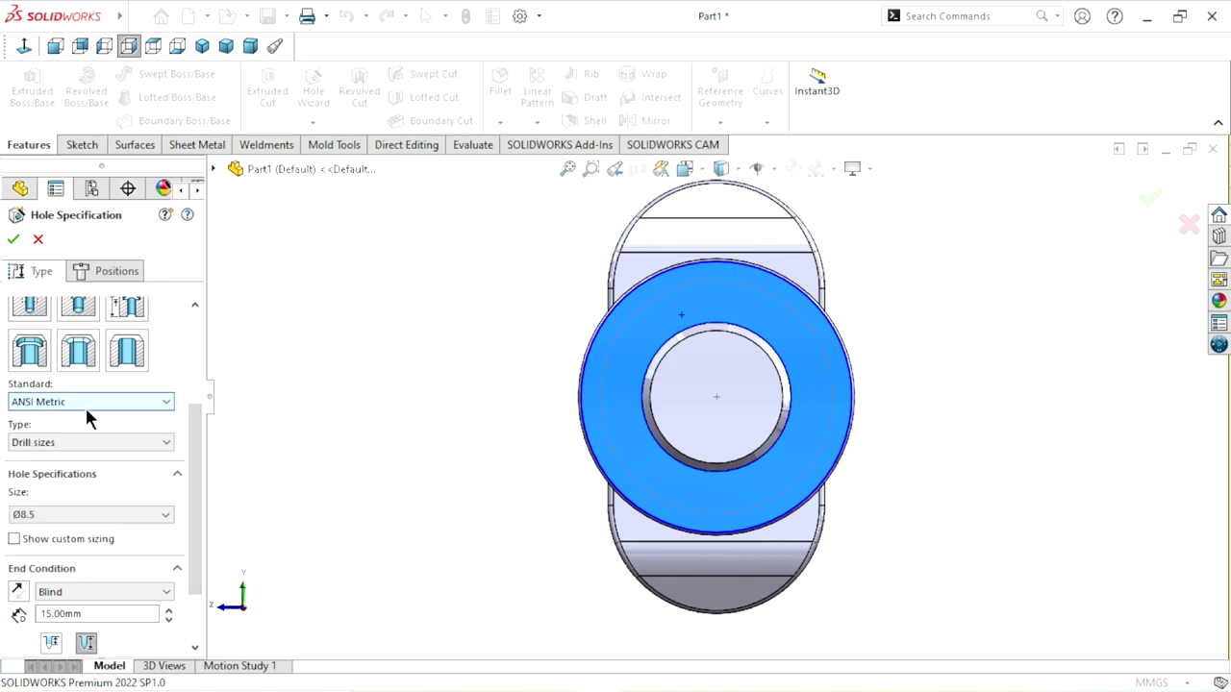
click(114, 444)
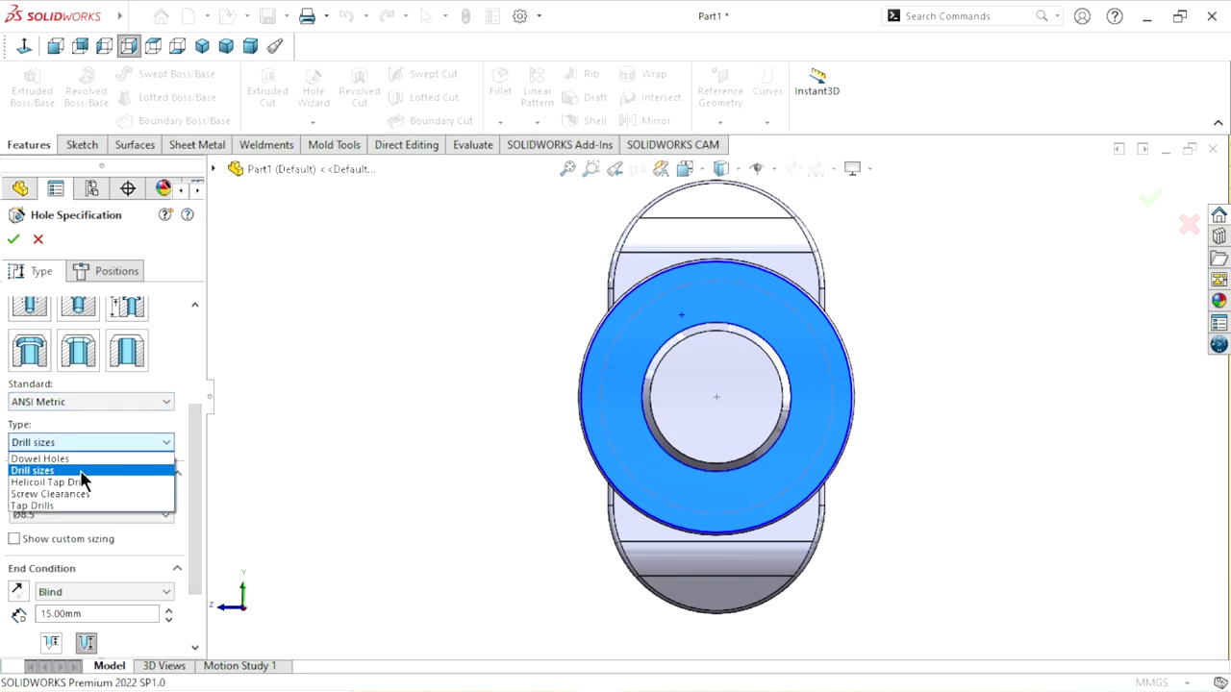
click(84, 470)
scroll(195, 494, down, 2)
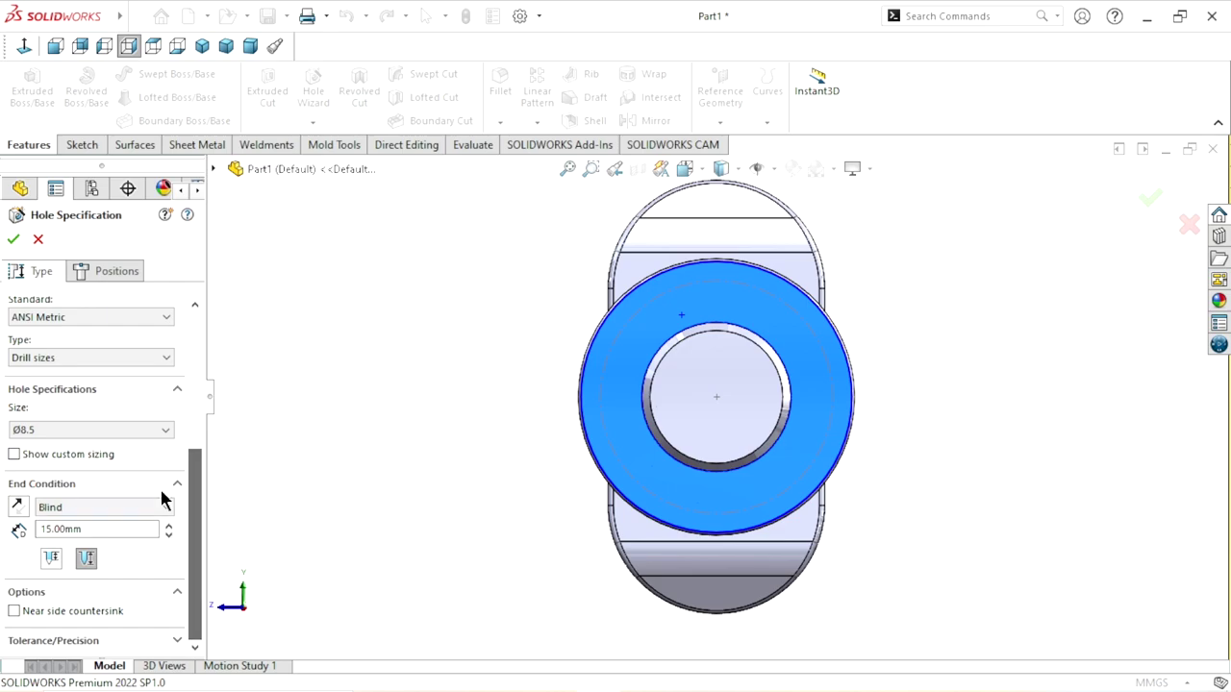
click(163, 432)
click(42, 448)
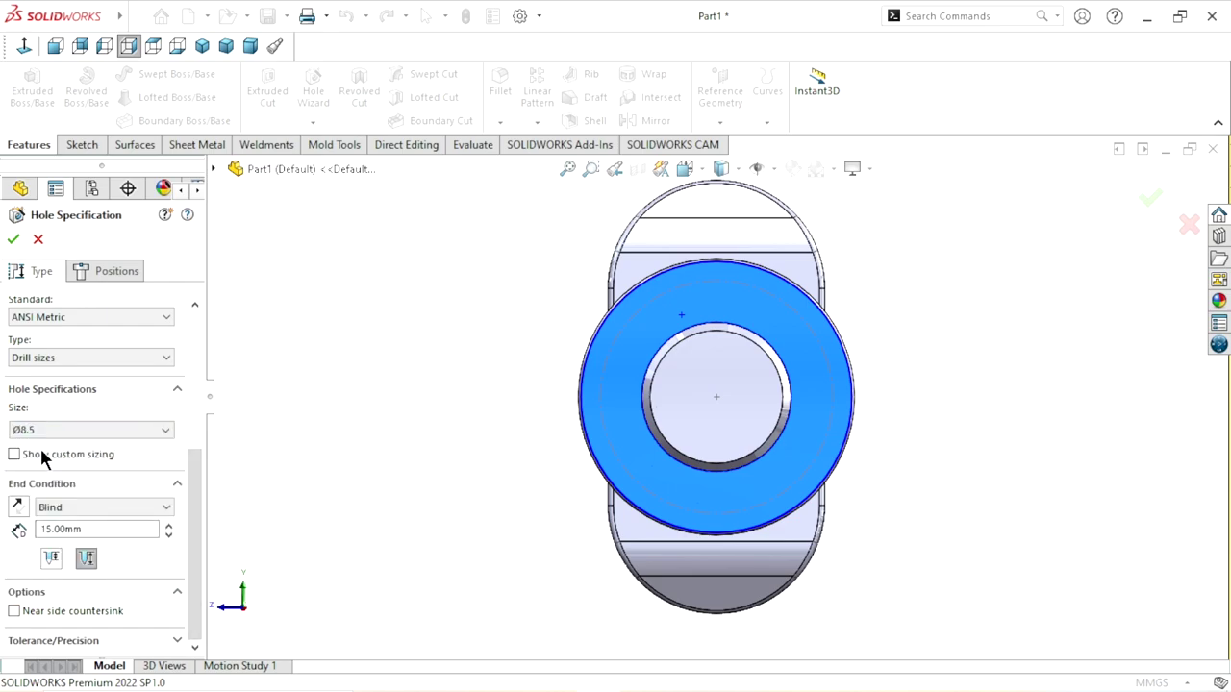
click(115, 511)
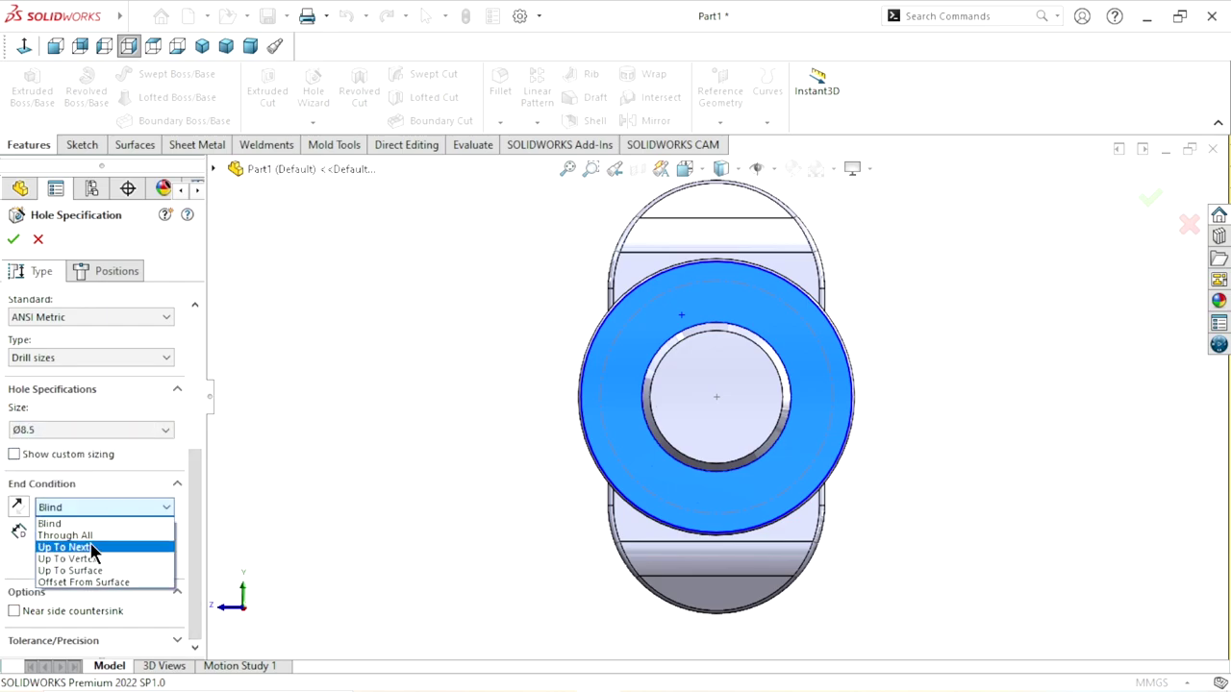
click(93, 547)
Position the Ø8.5 hole at the top of the 86 mm construction circle and create it.
click(114, 277)
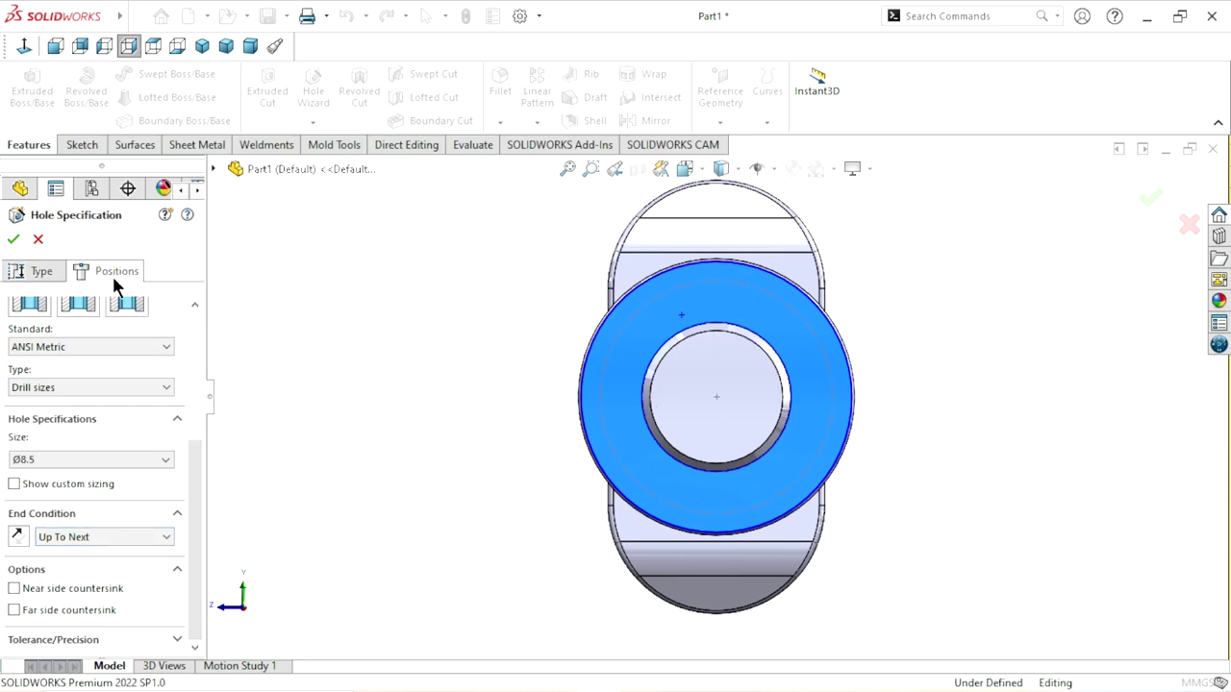
scroll(760, 332, down, 5)
click(625, 246)
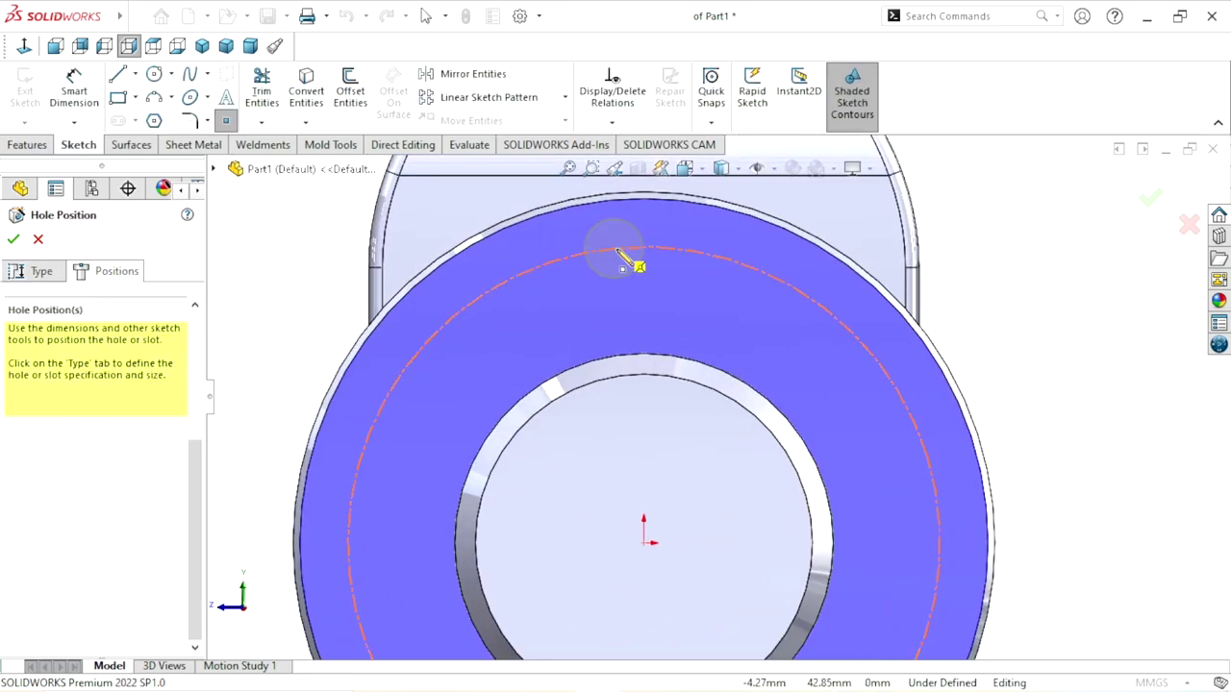
click(644, 248)
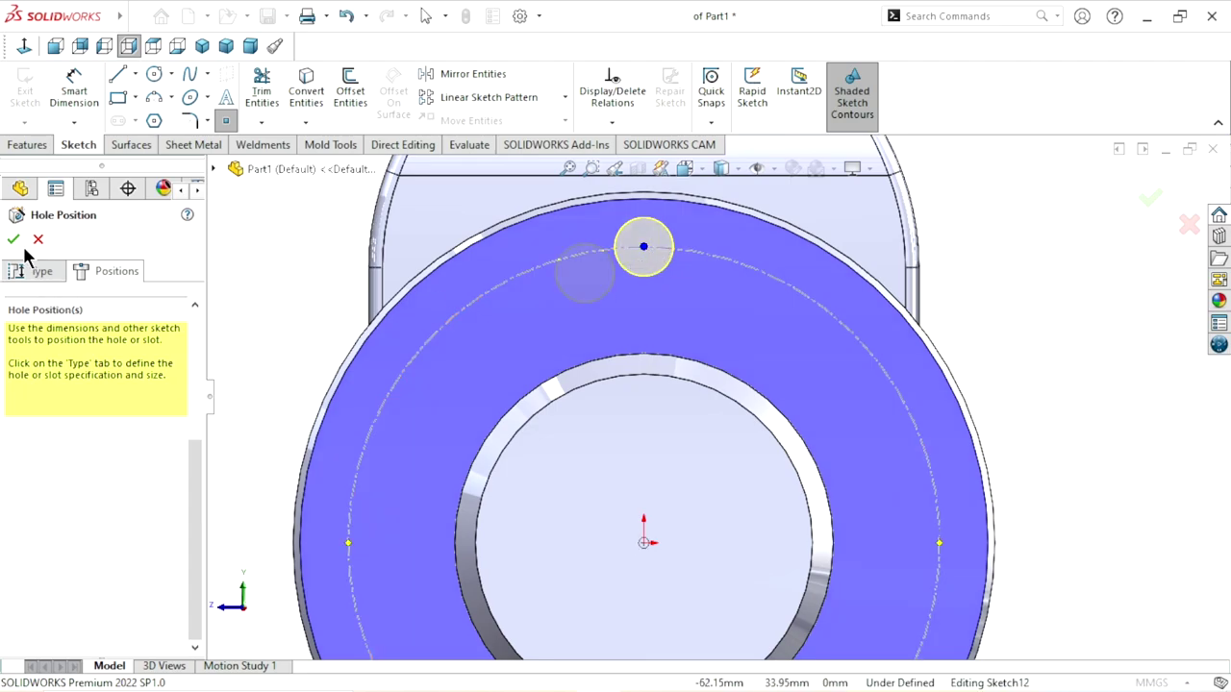
key(Return)
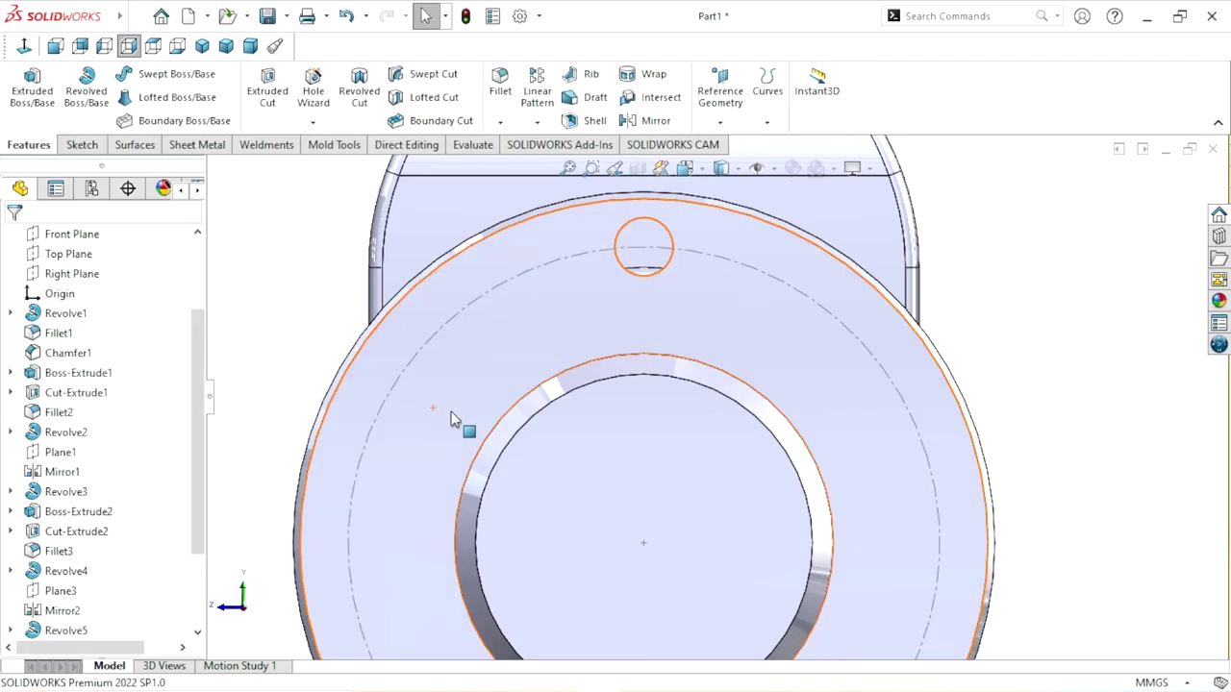
Fit and orbit the crankshaft, then select Sketch11 holding the construction circle.
key(f)
mouse_move(511, 413)
middle_down()
mouse_move(560, 489)
mouse_move(884, 583)
middle_up()
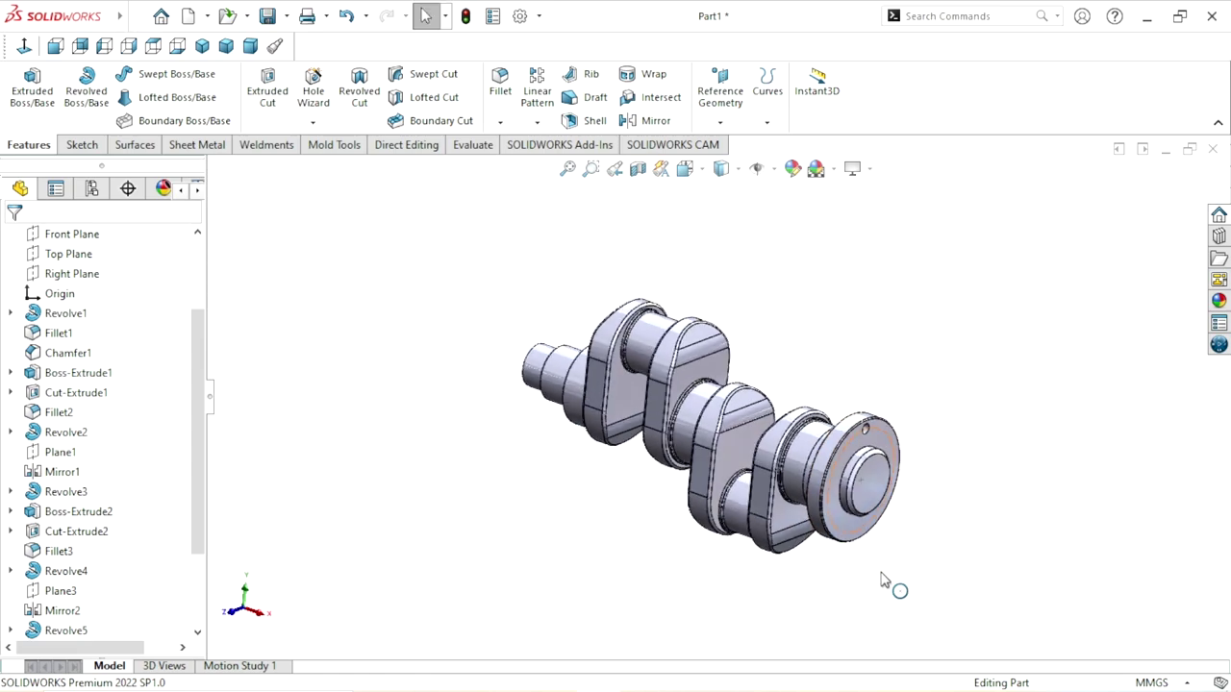
scroll(884, 505, down, 1)
scroll(932, 471, down, 4)
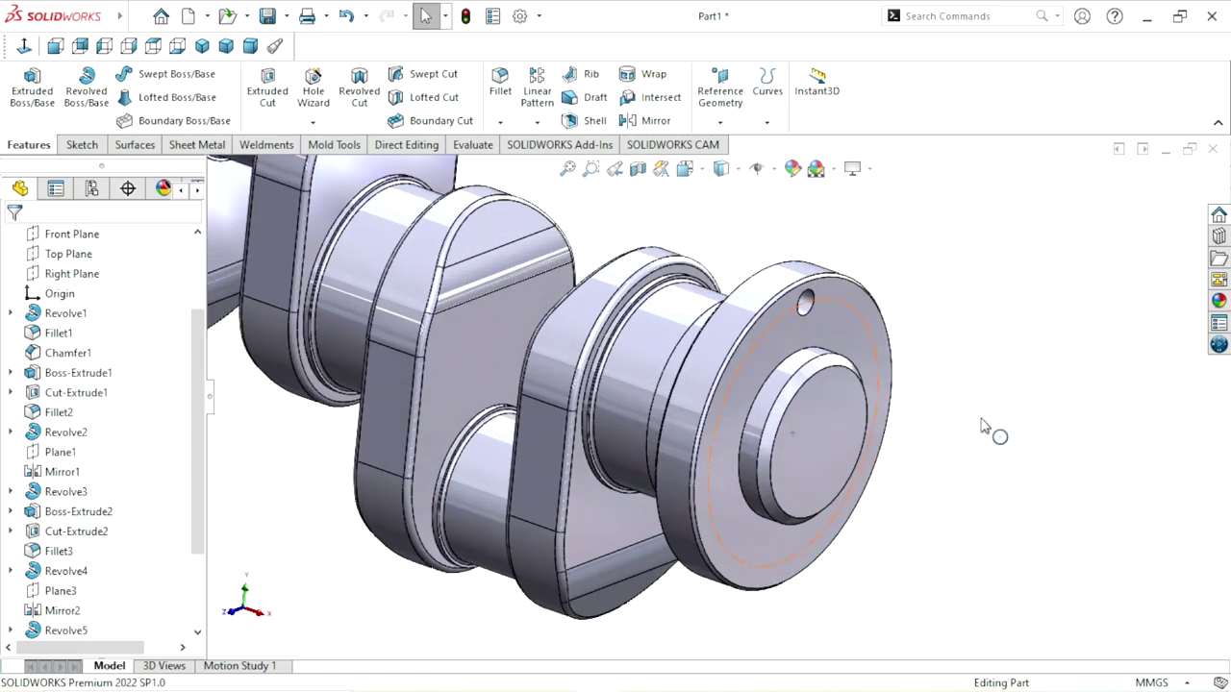
click(866, 323)
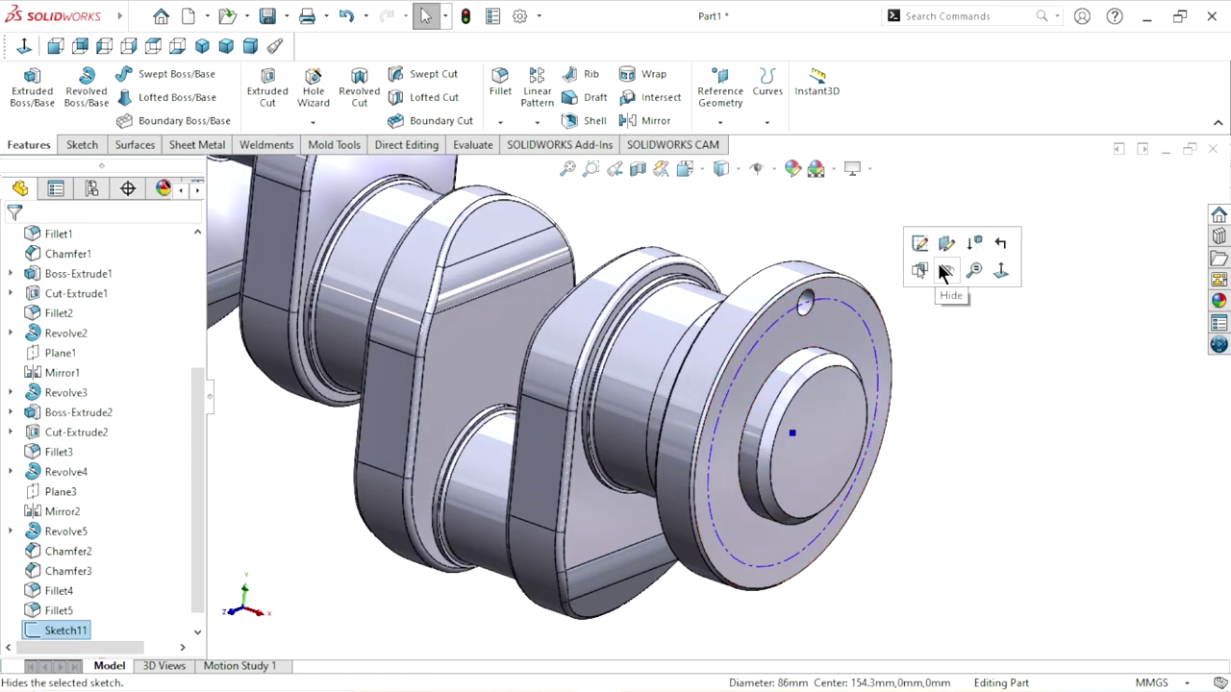
Hide Sketch11's circle and pattern the Ø8.5 hole six times, equally spaced around the flange.
click(945, 270)
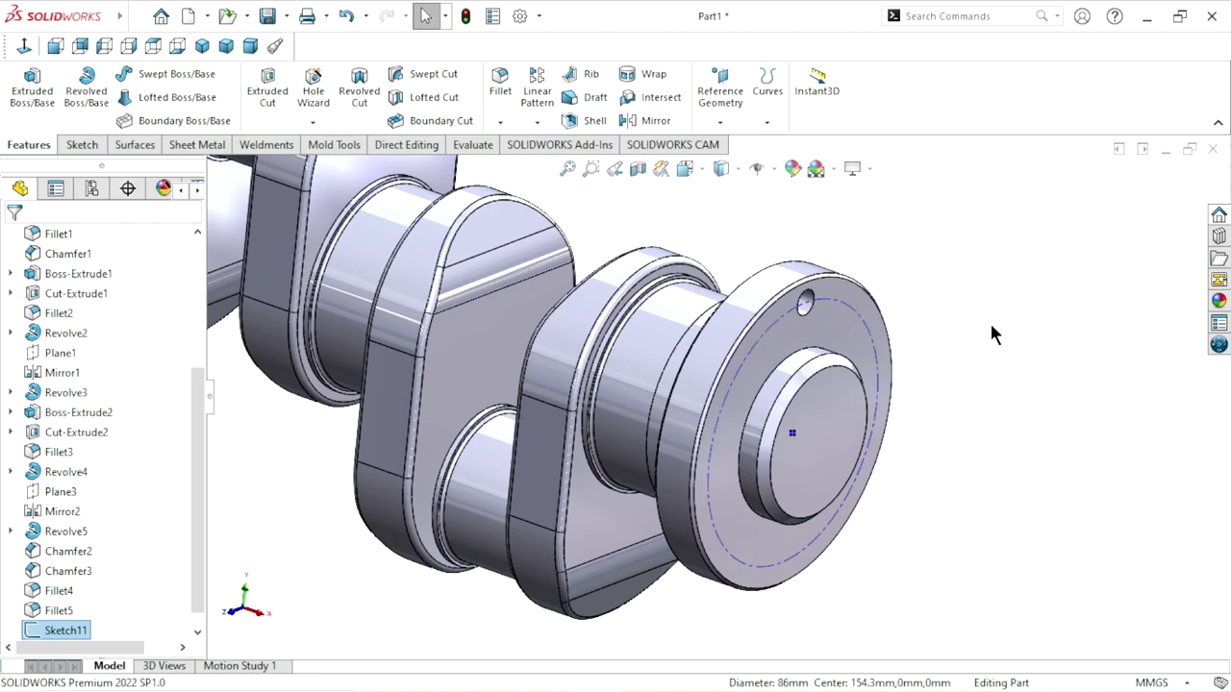
click(538, 122)
click(532, 164)
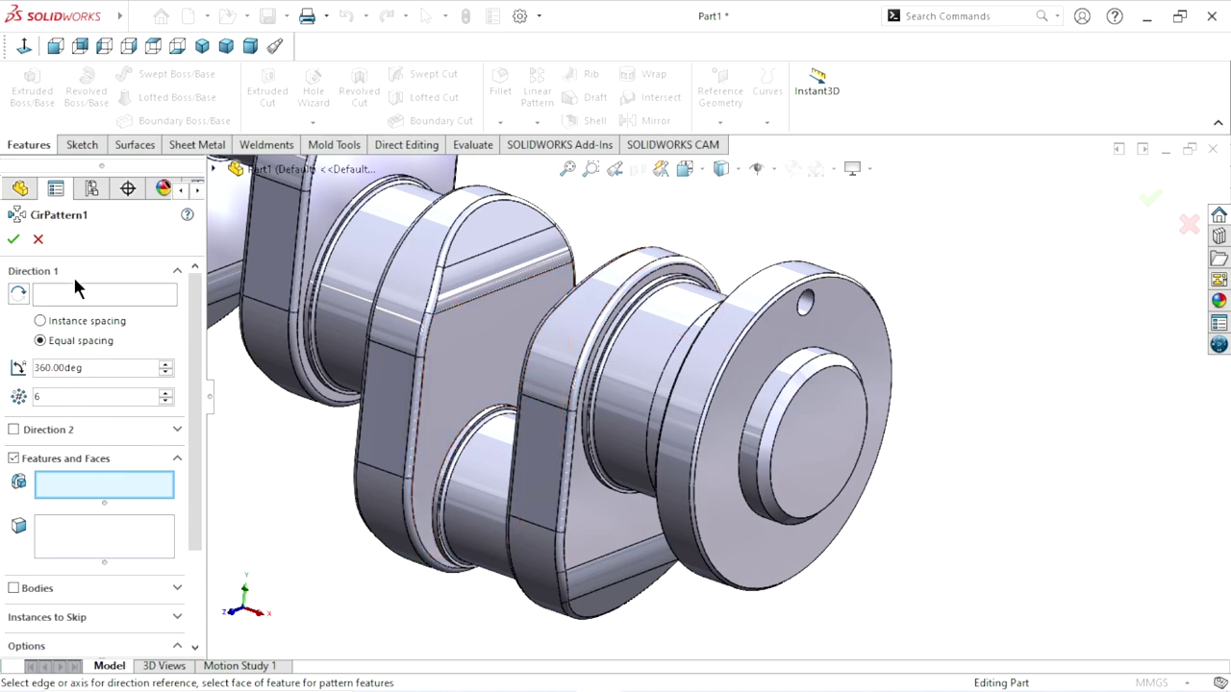
click(69, 288)
click(753, 318)
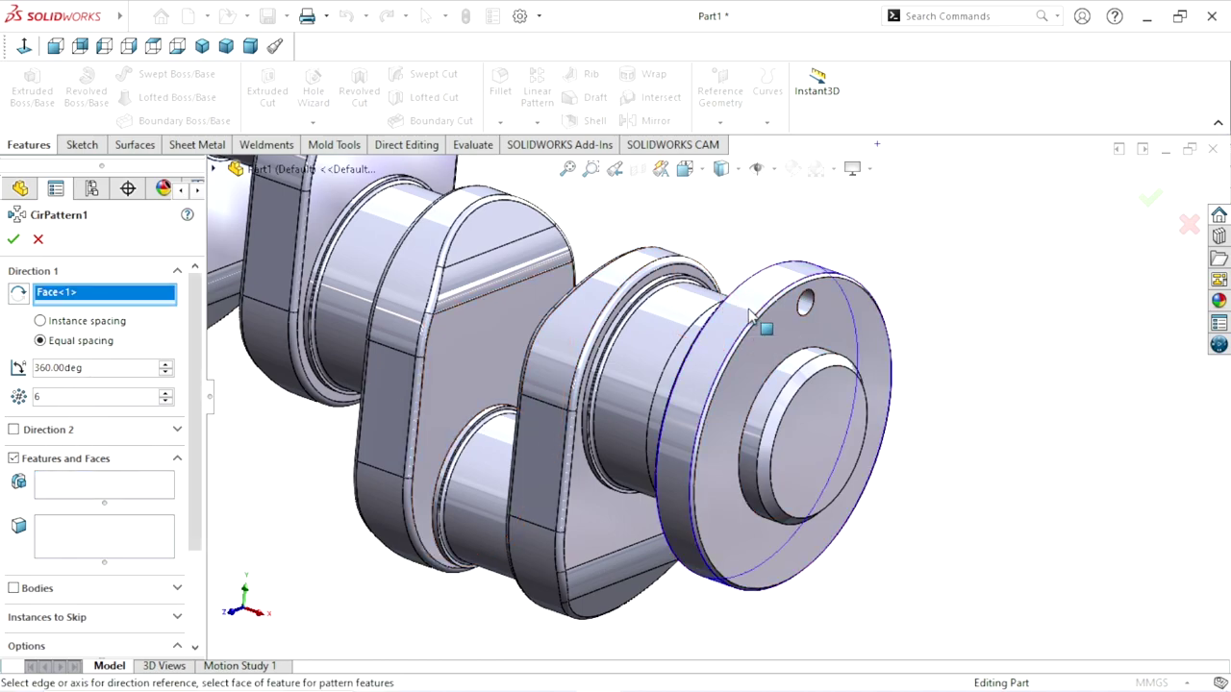
click(73, 483)
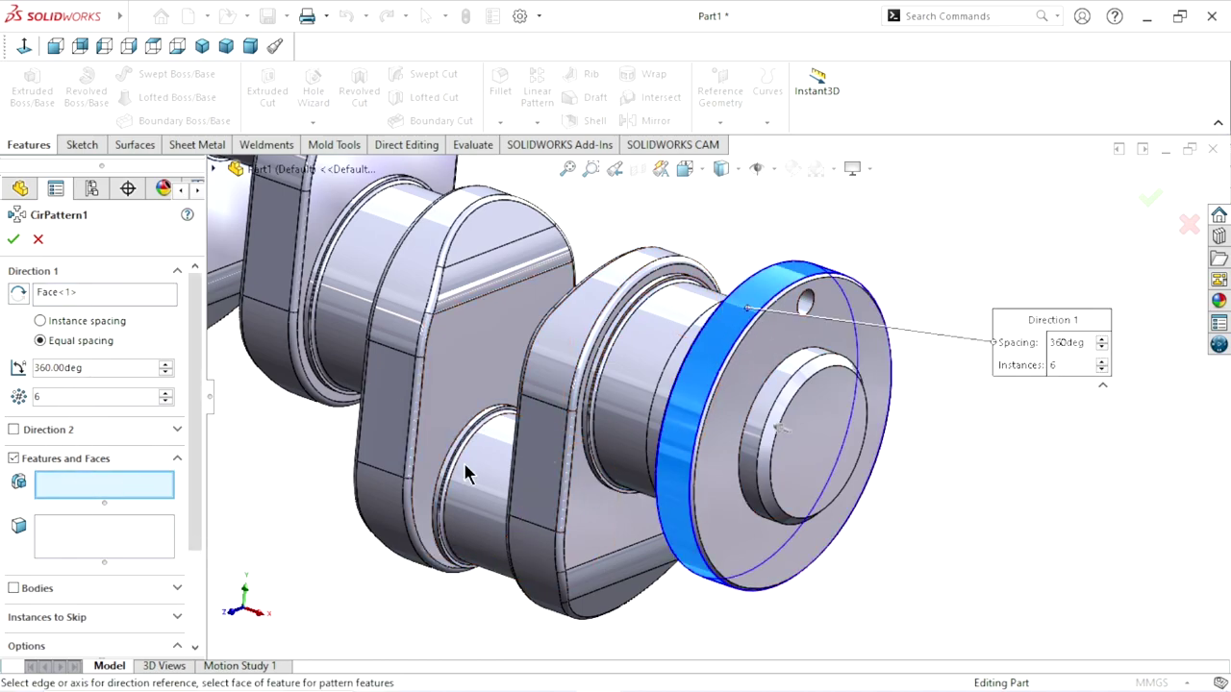
click(808, 306)
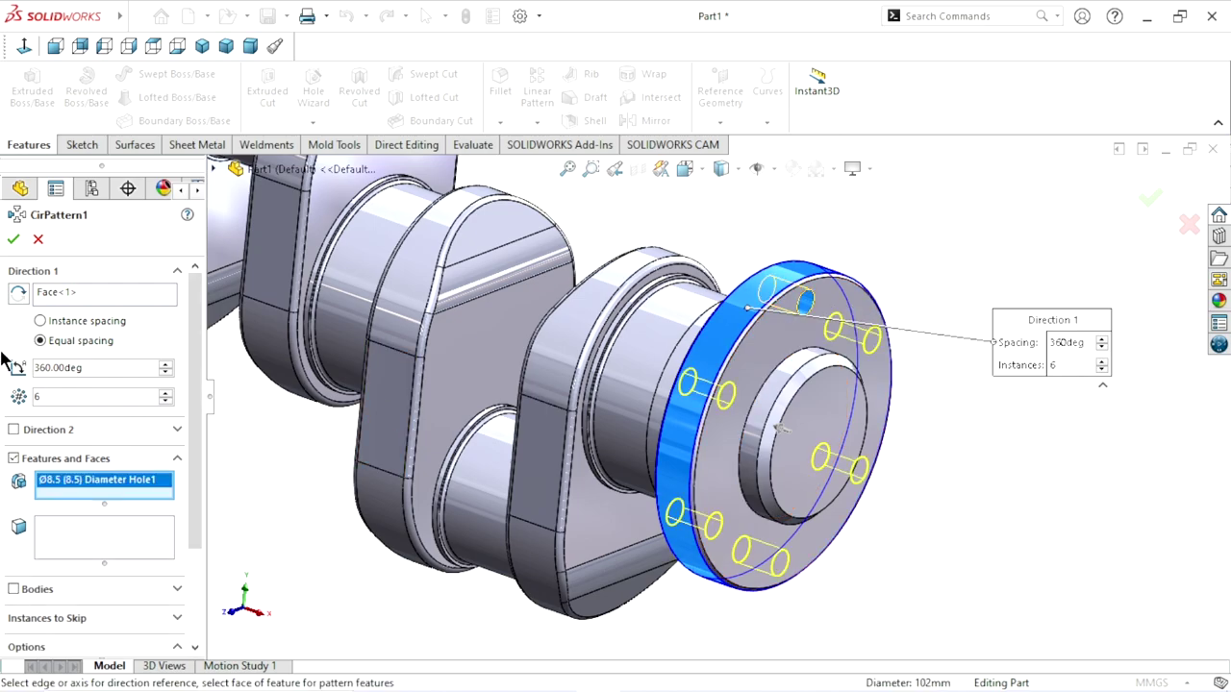
click(14, 241)
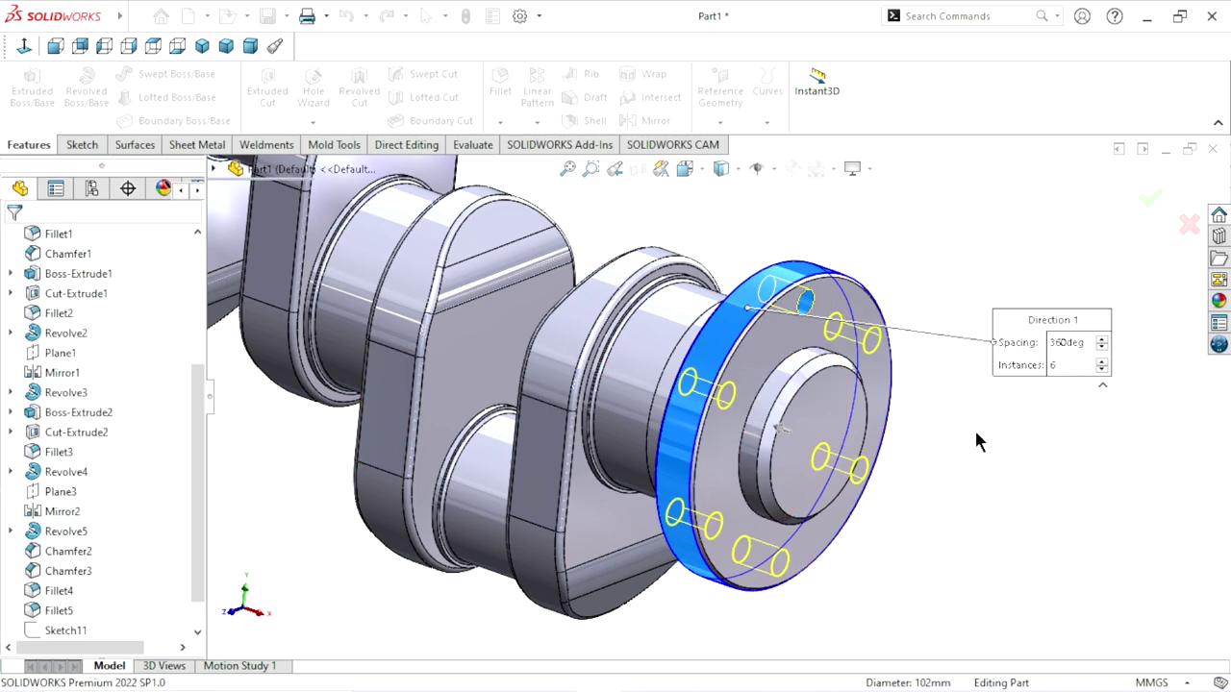
key(f)
mouse_move(432, 394)
middle_down()
mouse_move(578, 326)
mouse_move(654, 344)
mouse_move(629, 348)
mouse_move(670, 323)
mouse_move(659, 305)
mouse_move(564, 317)
mouse_move(564, 273)
mouse_move(549, 324)
middle_up()
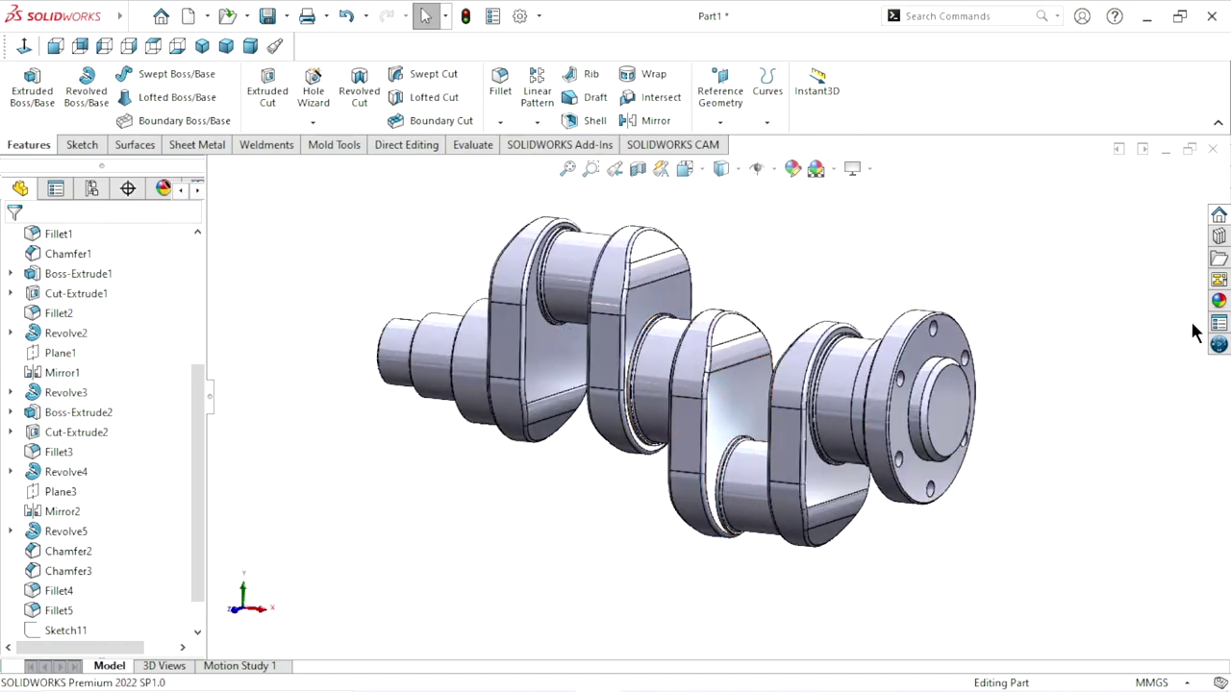
Apply the carbon steel appearance from Metal > Steel to the whole crankshaft, then collapse the pane.
click(1219, 300)
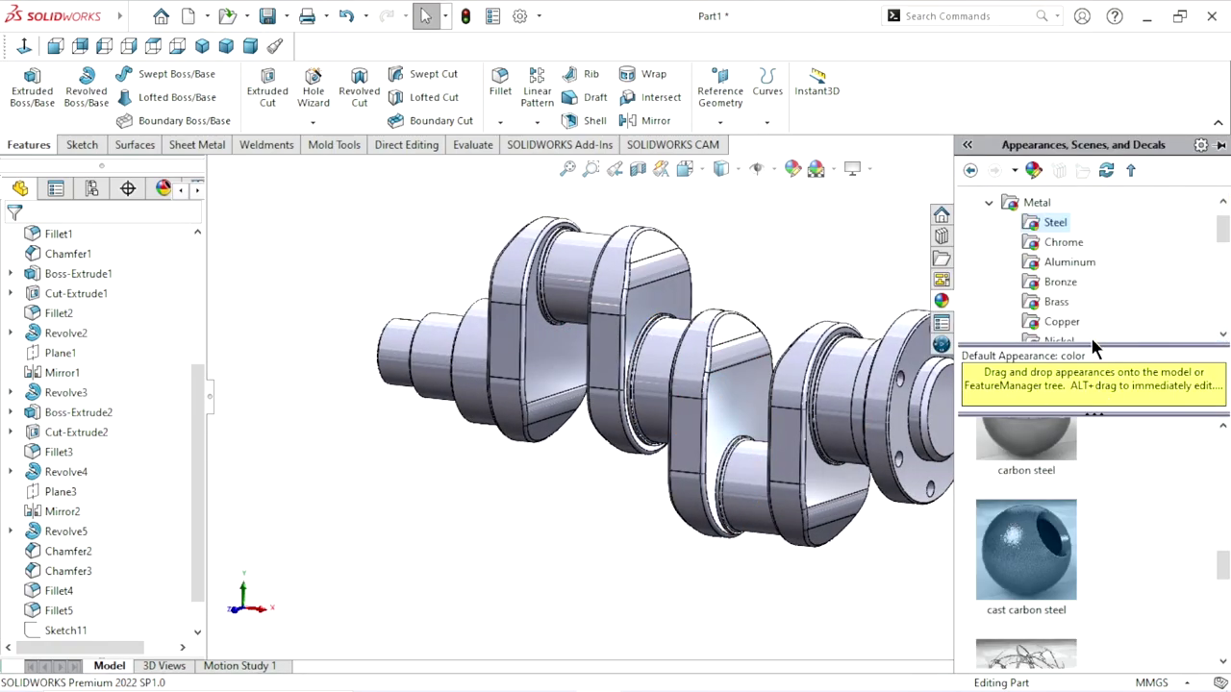
drag(1226, 565, 1227, 442)
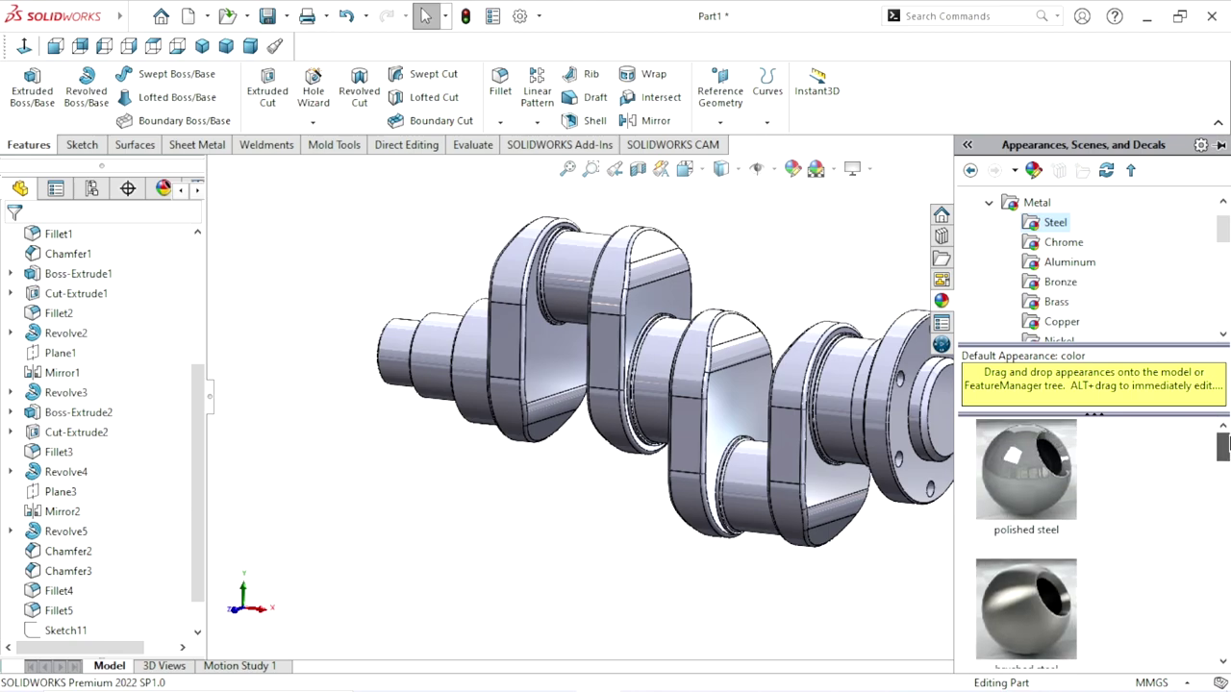
double_click(1020, 206)
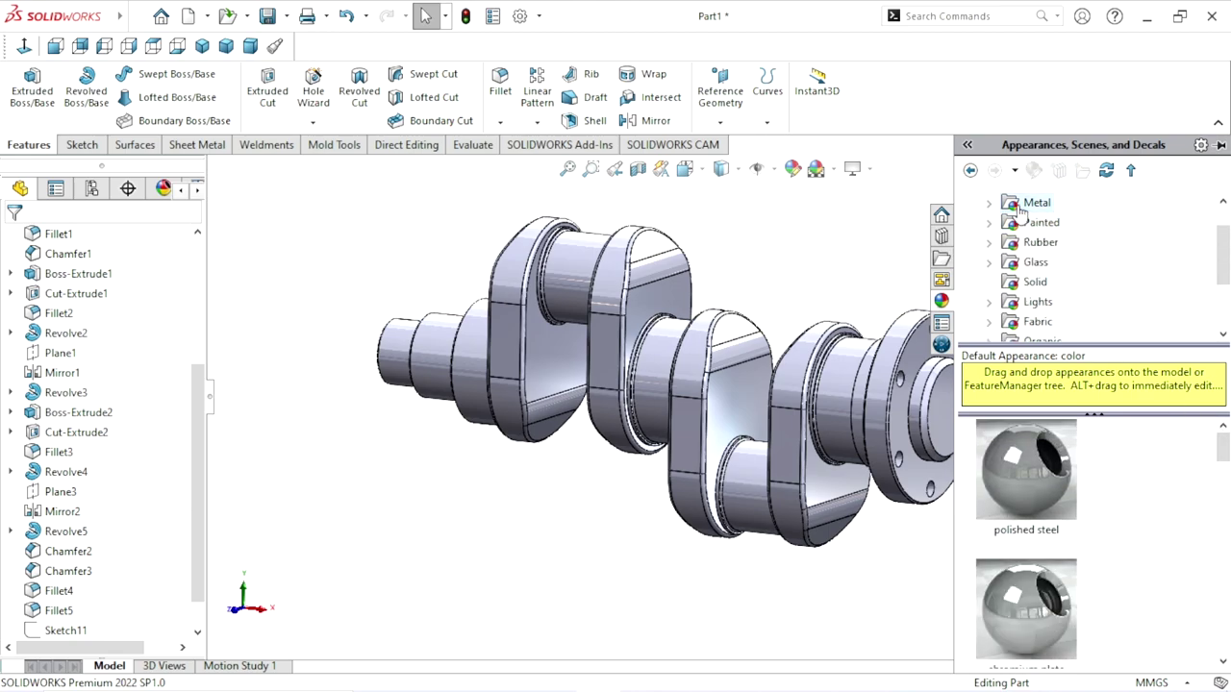
double_click(1020, 206)
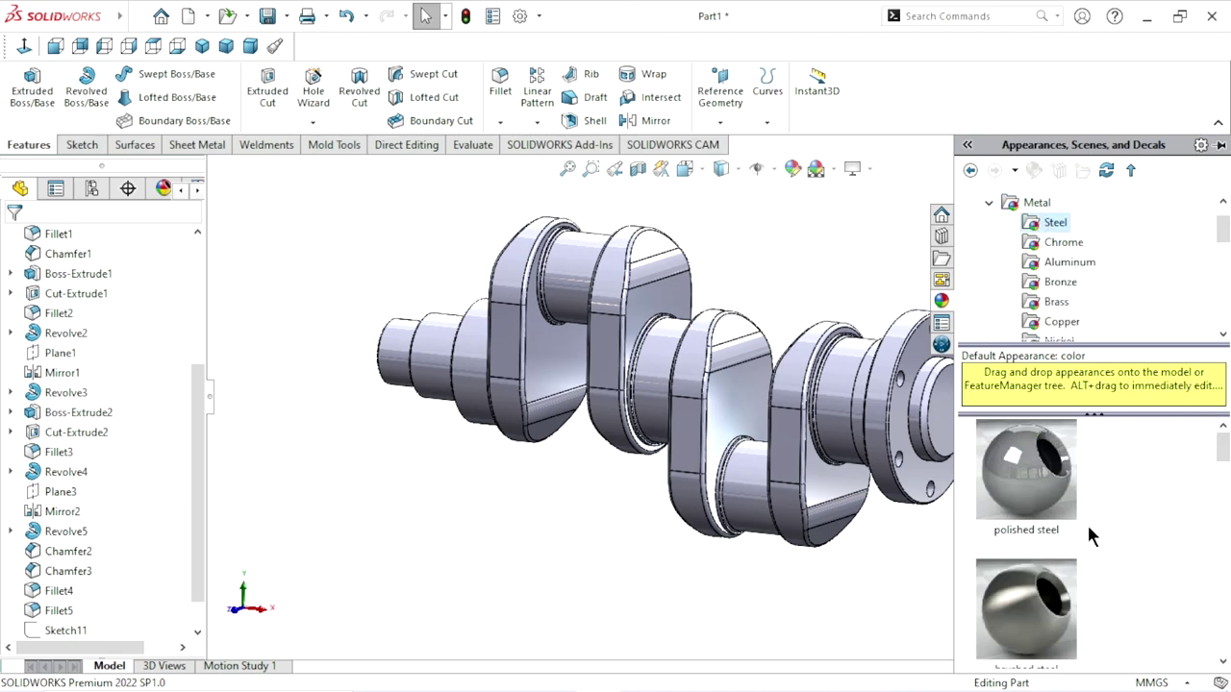
mouse_move(1221, 444)
mouse_down()
mouse_move(1221, 519)
mouse_move(1221, 475)
mouse_up()
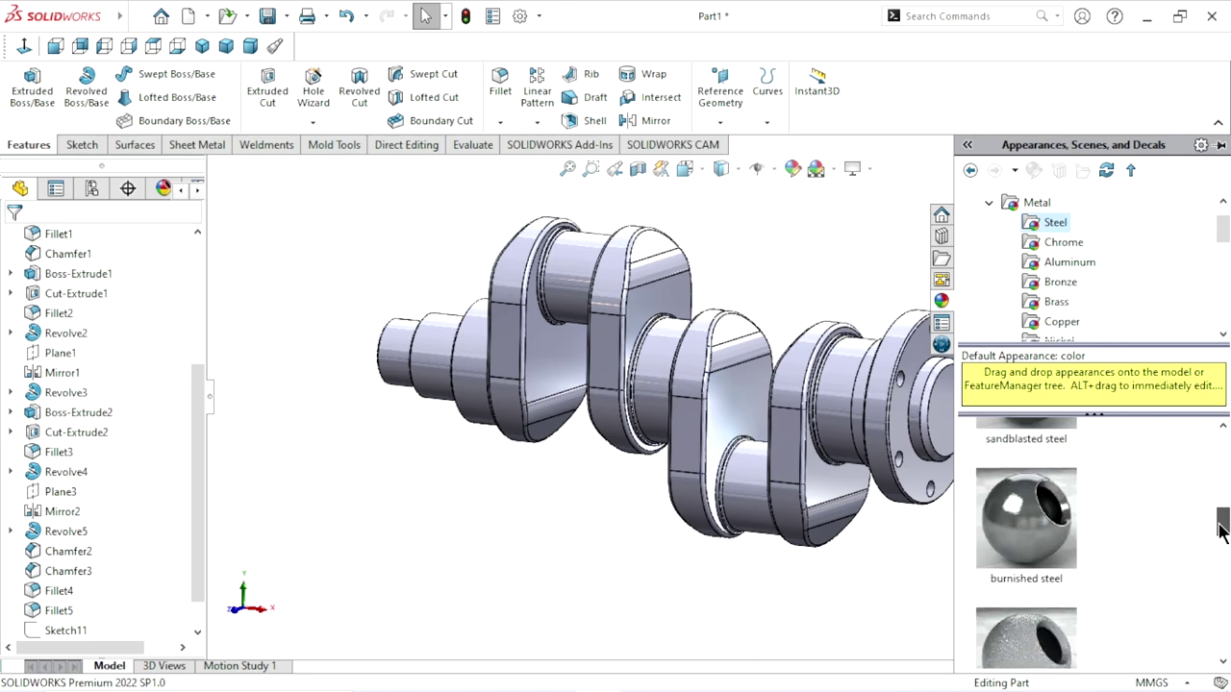
scroll(1026, 543, up, 2)
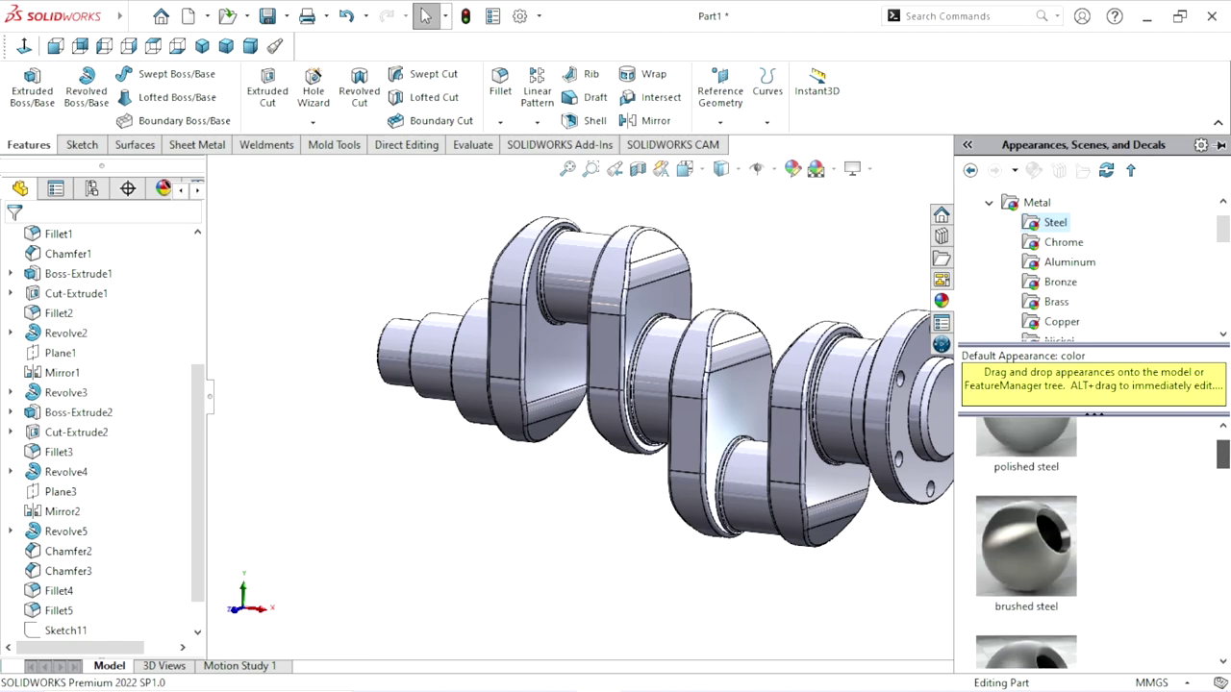
drag(1224, 454, 1226, 560)
double_click(1003, 555)
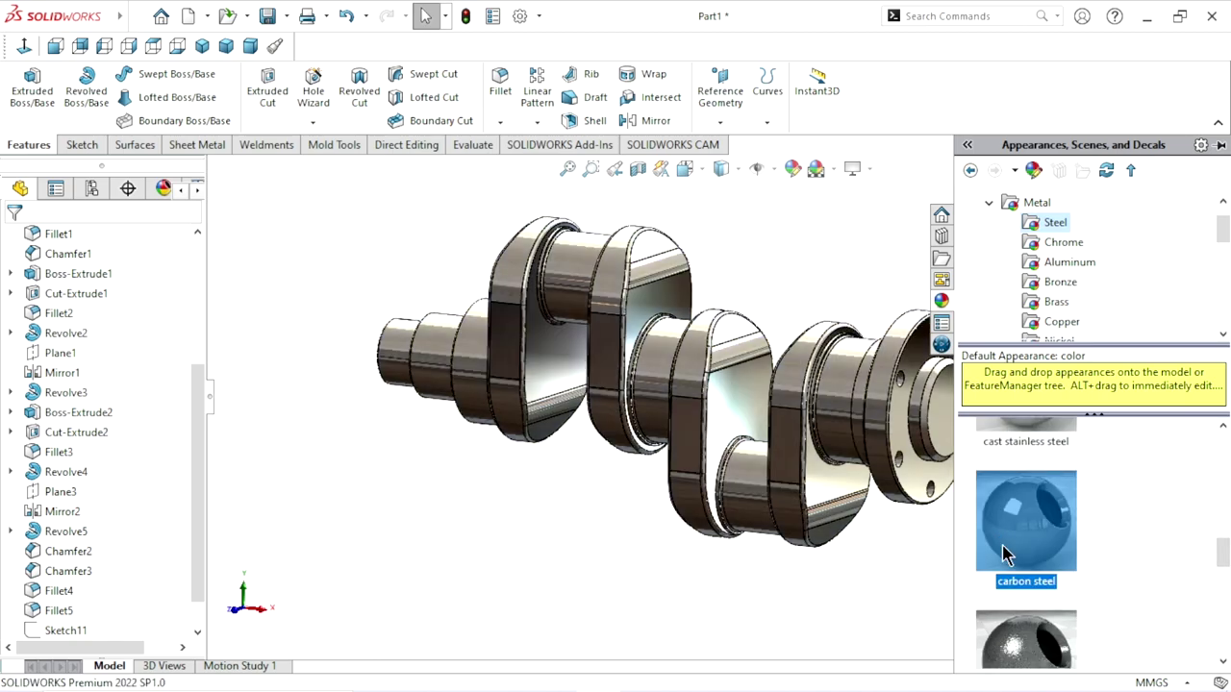
click(798, 596)
scroll(790, 500, up, 2)
scroll(789, 412, down, 3)
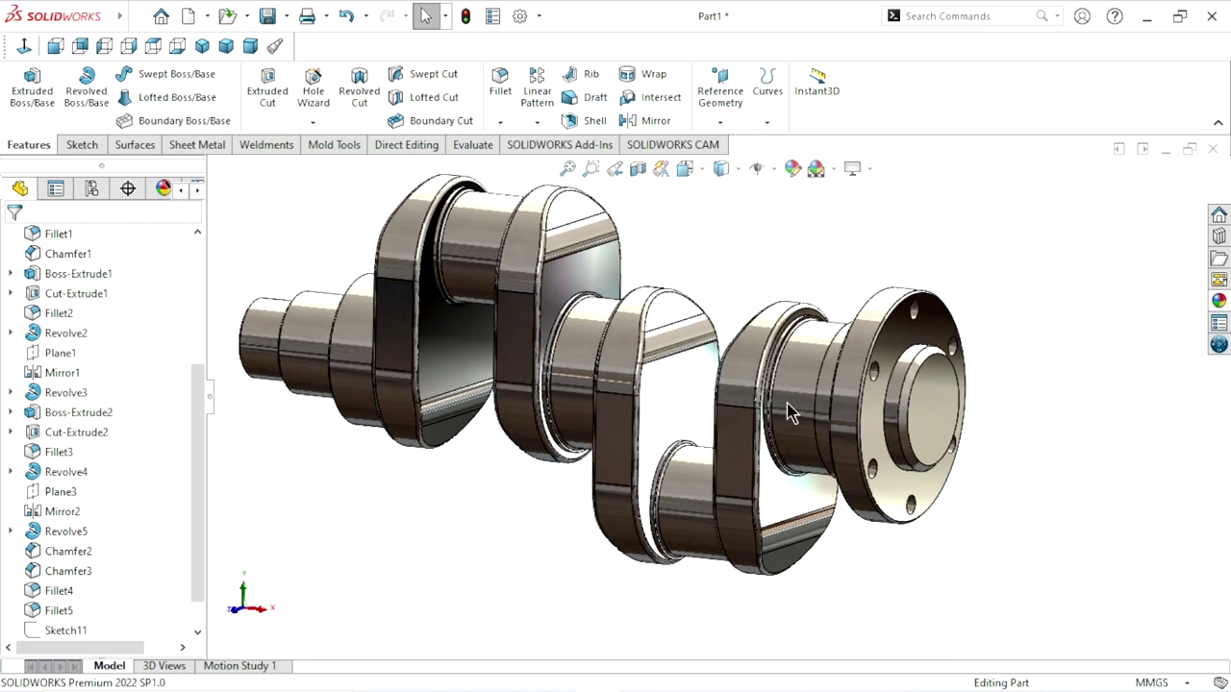
Select the web features Boss-Extrude1, Cut-Extrude1, Fillet2, Mirror1, Boss-Extrude2, Cut-Extrude2, Fillet3 and Mirror2.
click(53, 273)
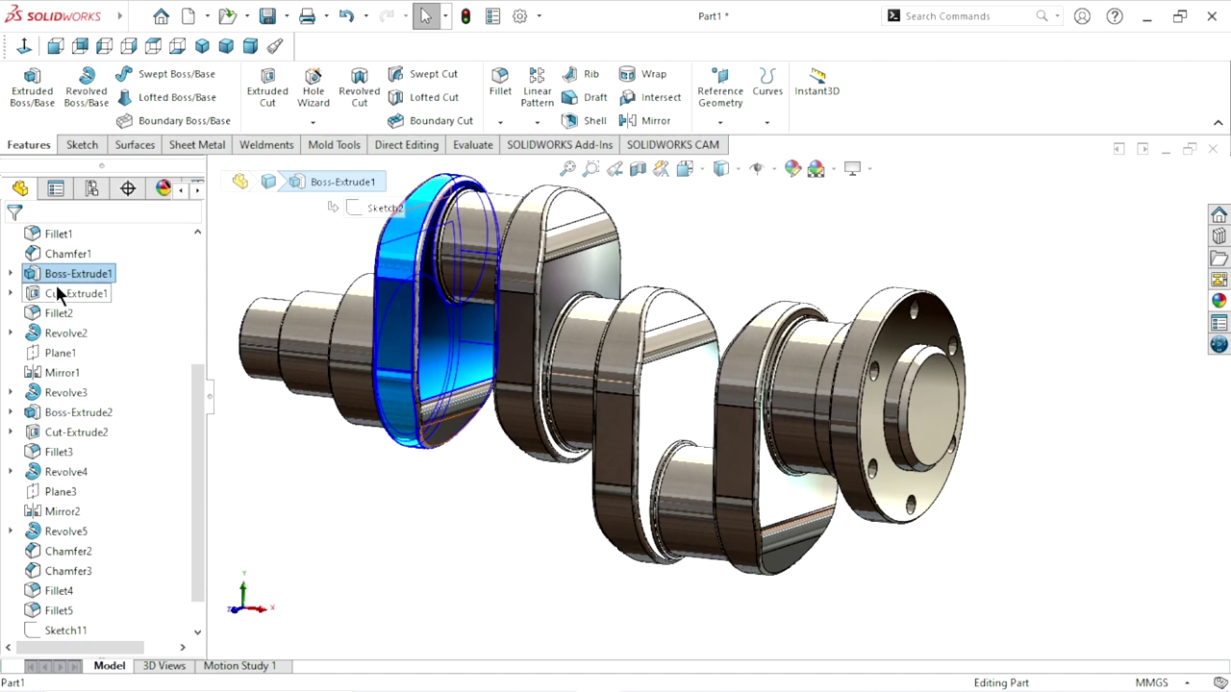
shift+click(55, 313)
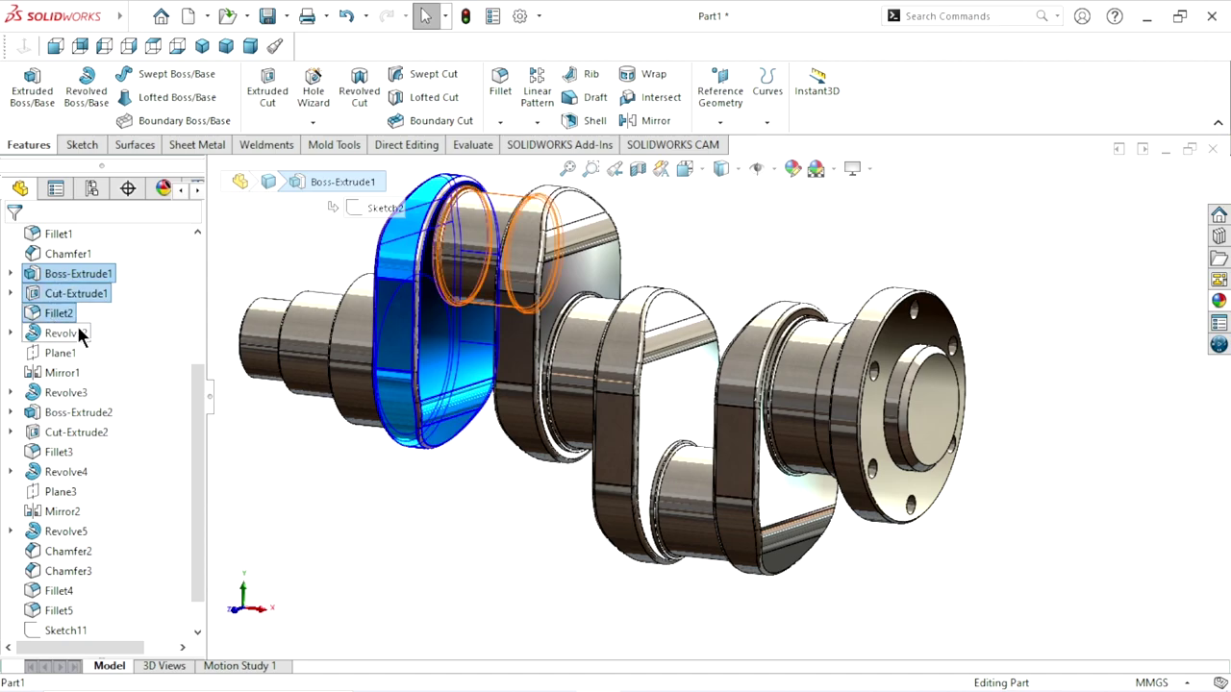
ctrl+click(47, 374)
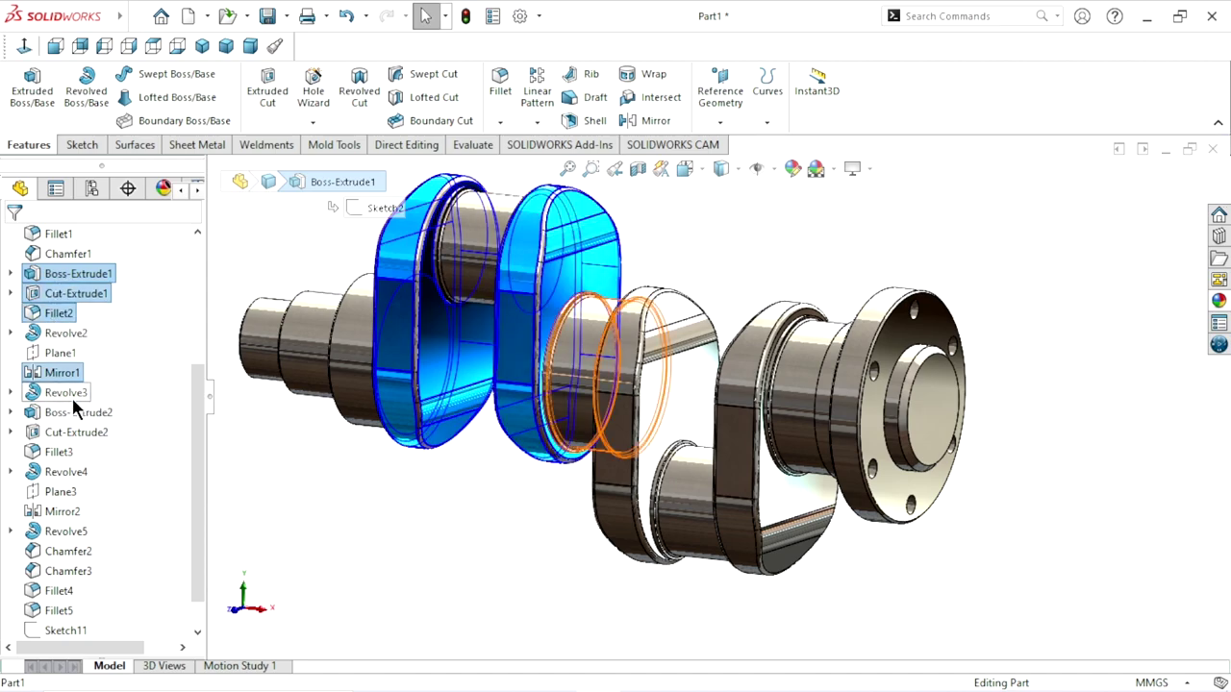
ctrl+click(77, 414)
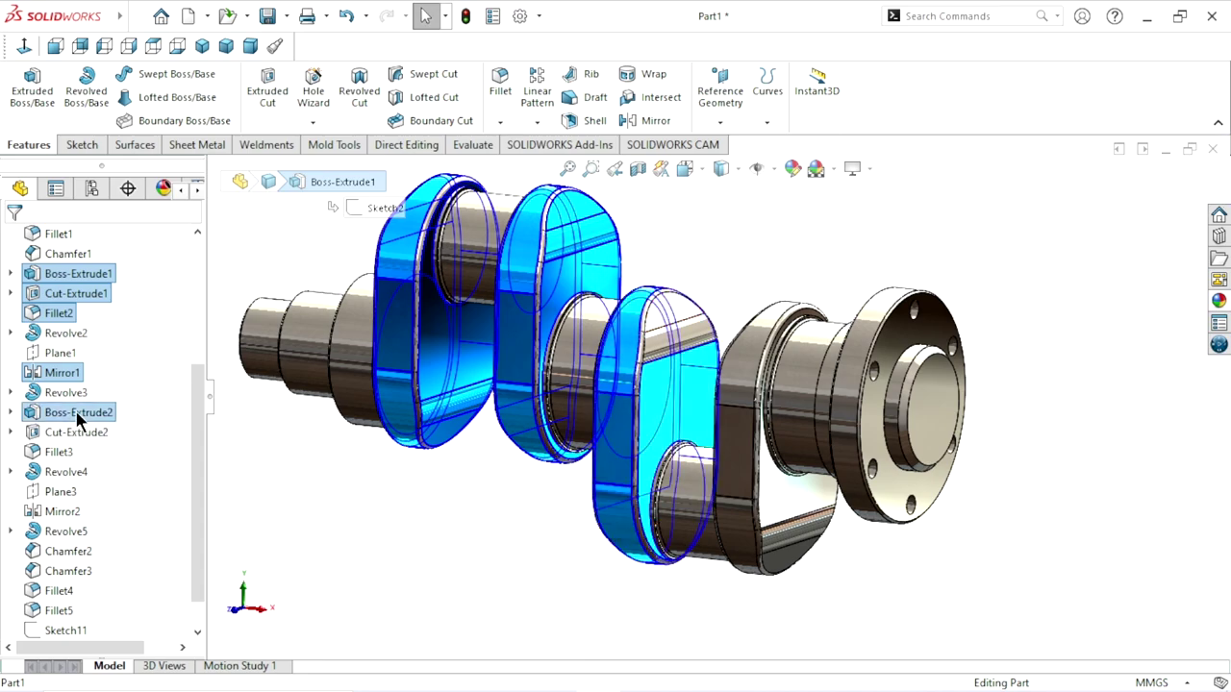
ctrl+click(74, 432)
ctrl+click(60, 449)
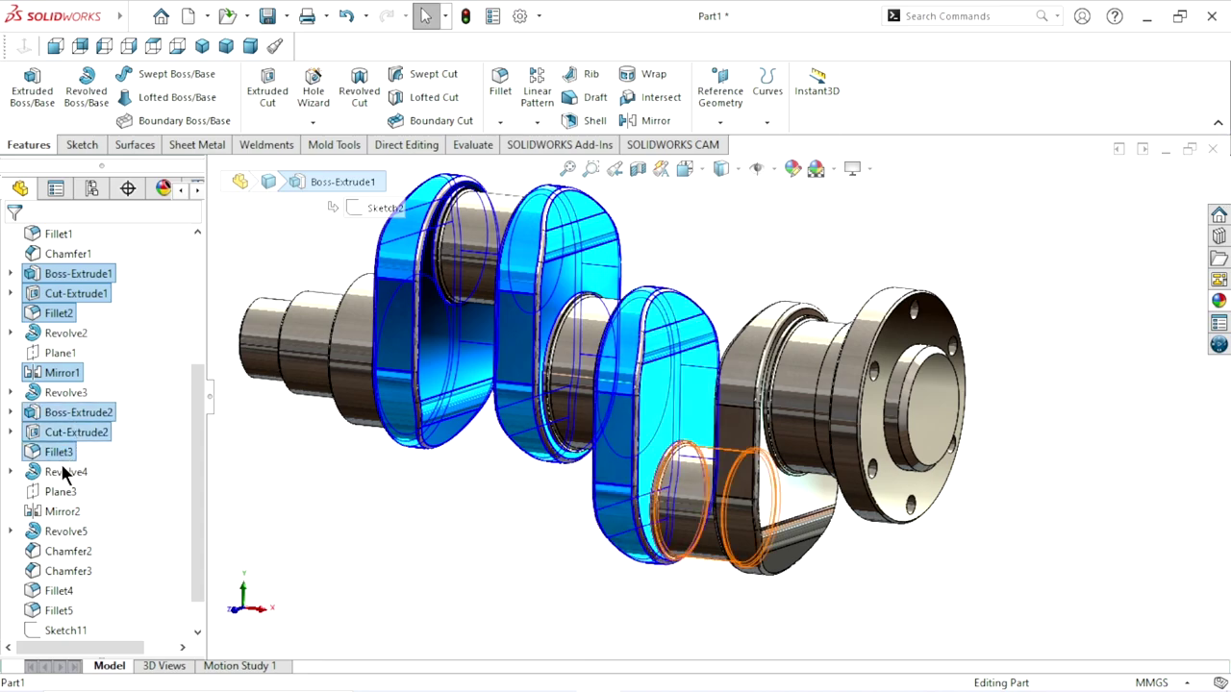
ctrl+click(48, 510)
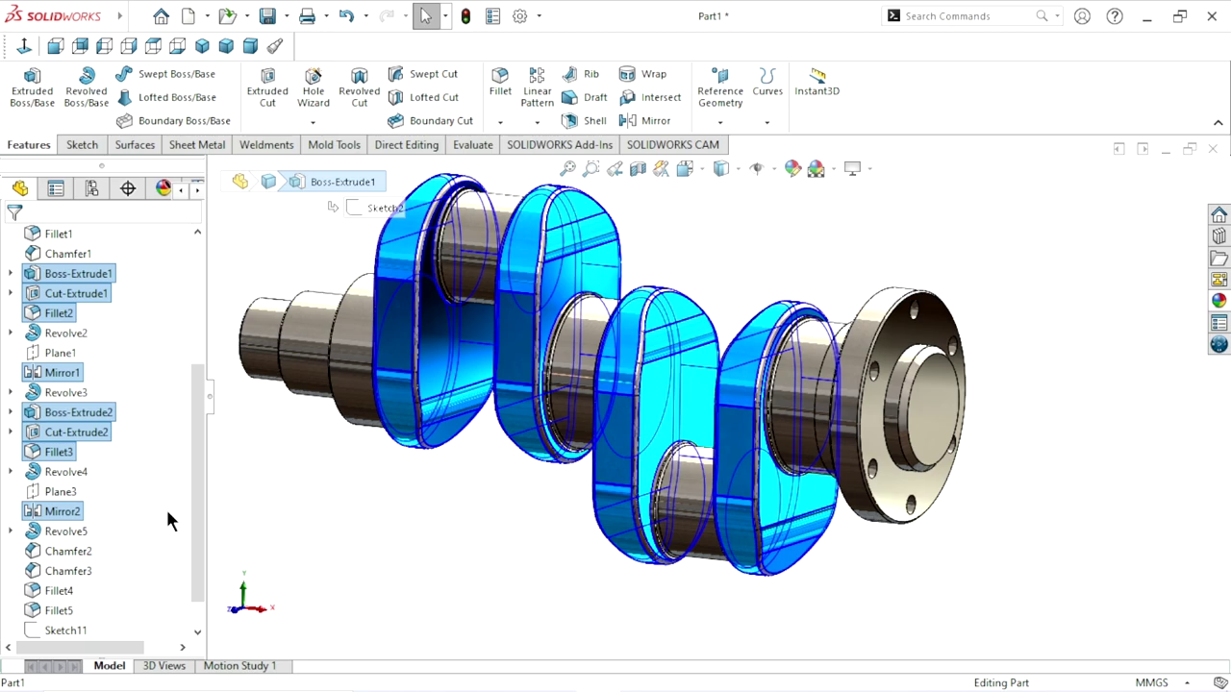
Zoom in and out to inspect the selected crank webs.
scroll(525, 356, up, 3)
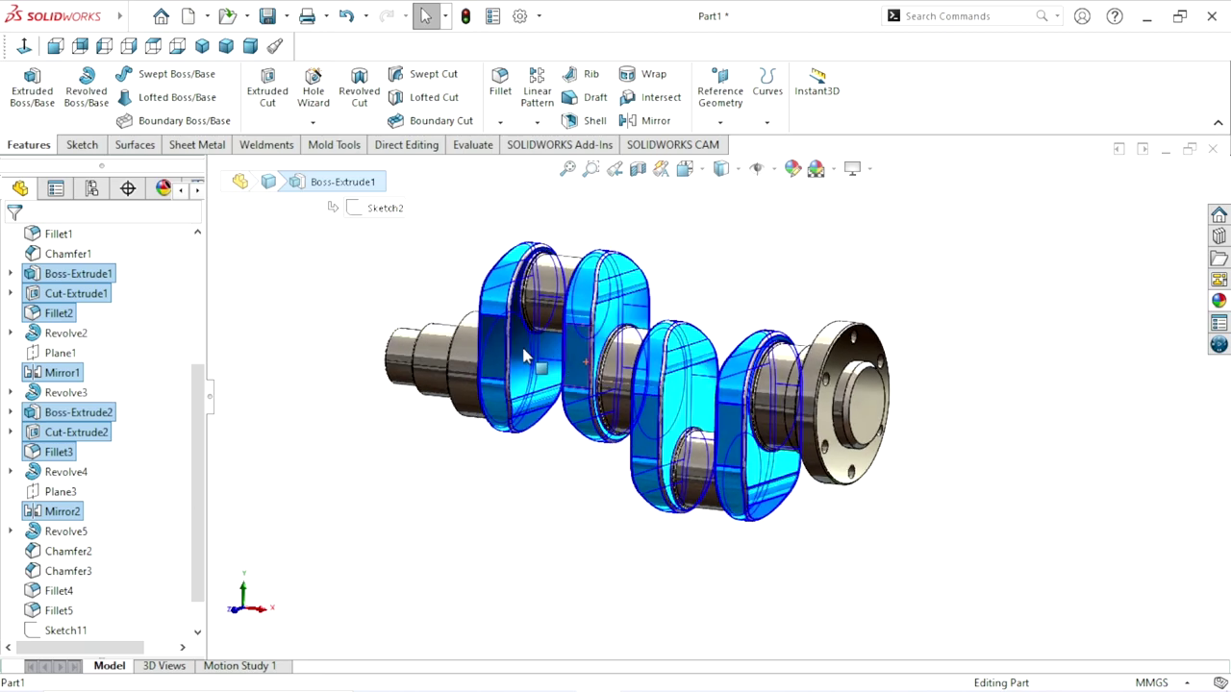
scroll(590, 294, down, 3)
scroll(606, 280, down, 3)
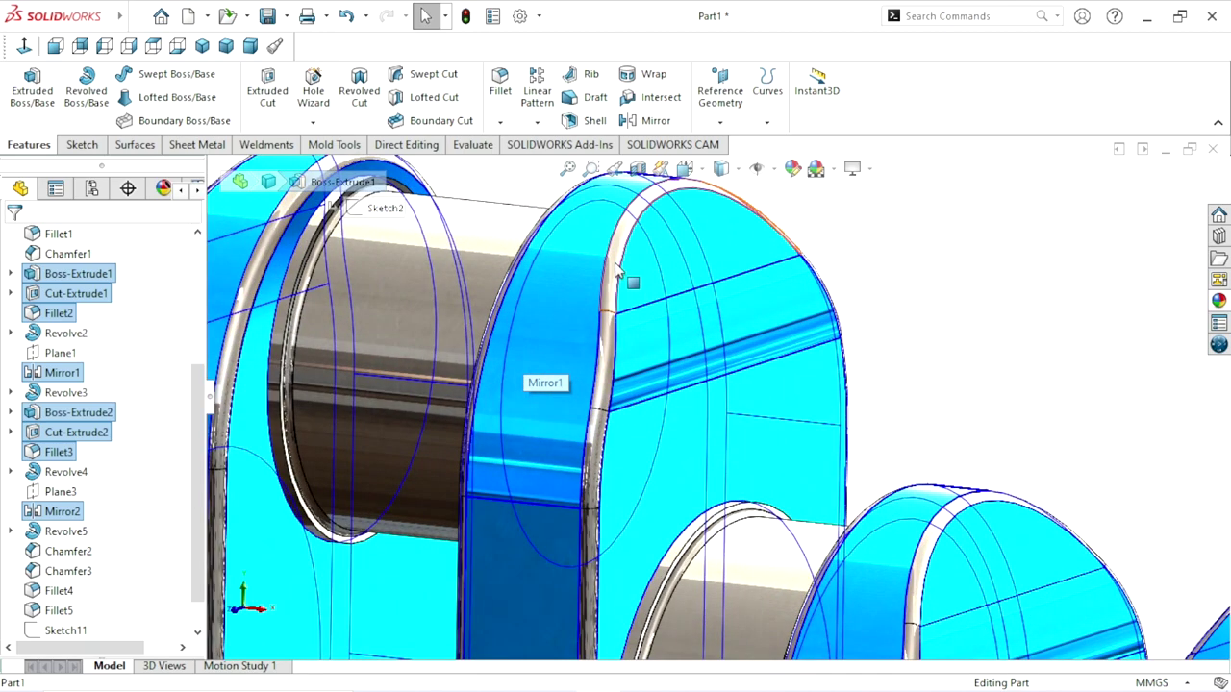
scroll(606, 431, up, 3)
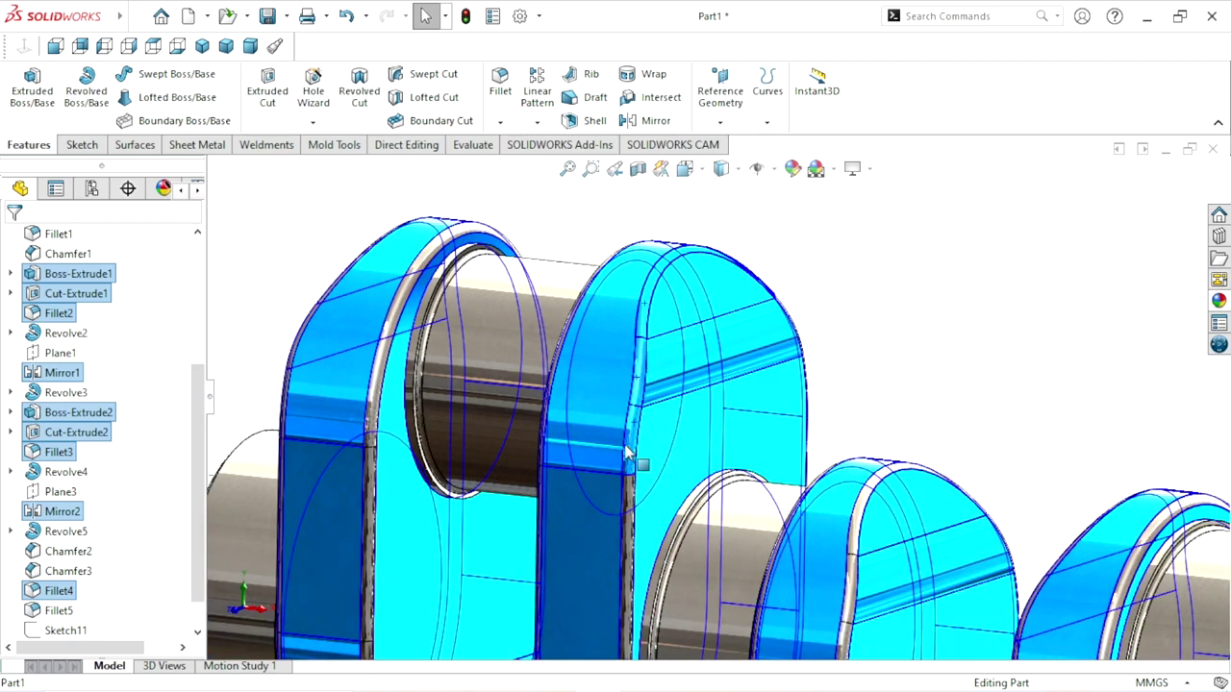
scroll(632, 429, up, 4)
scroll(631, 414, down, 3)
scroll(630, 394, down, 3)
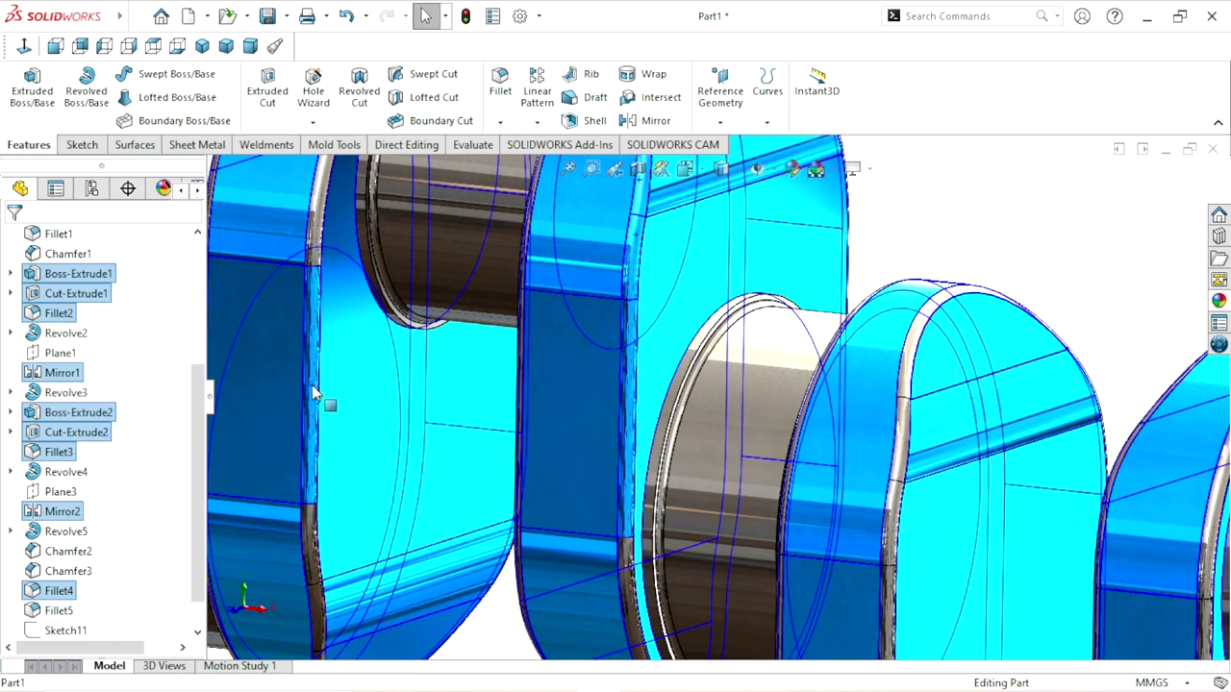
scroll(347, 356, up, 2)
scroll(466, 207, down, 4)
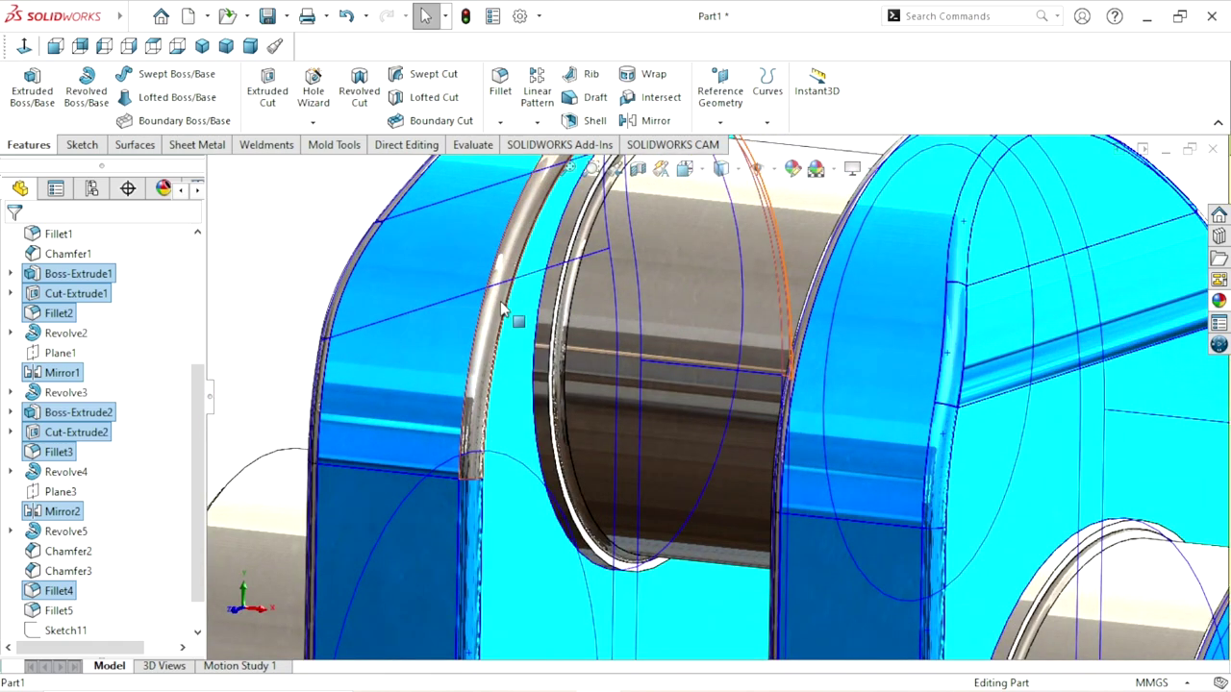
scroll(481, 411, up, 3)
scroll(574, 456, up, 3)
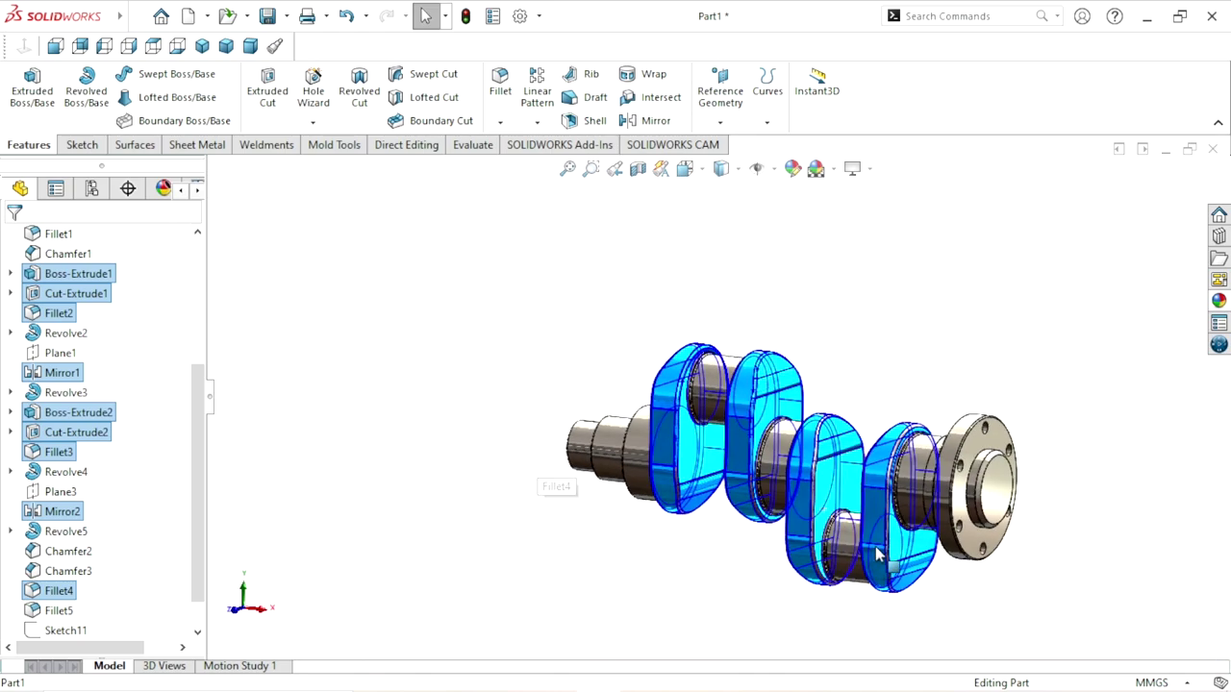
scroll(822, 556, down, 3)
scroll(812, 395, down, 2)
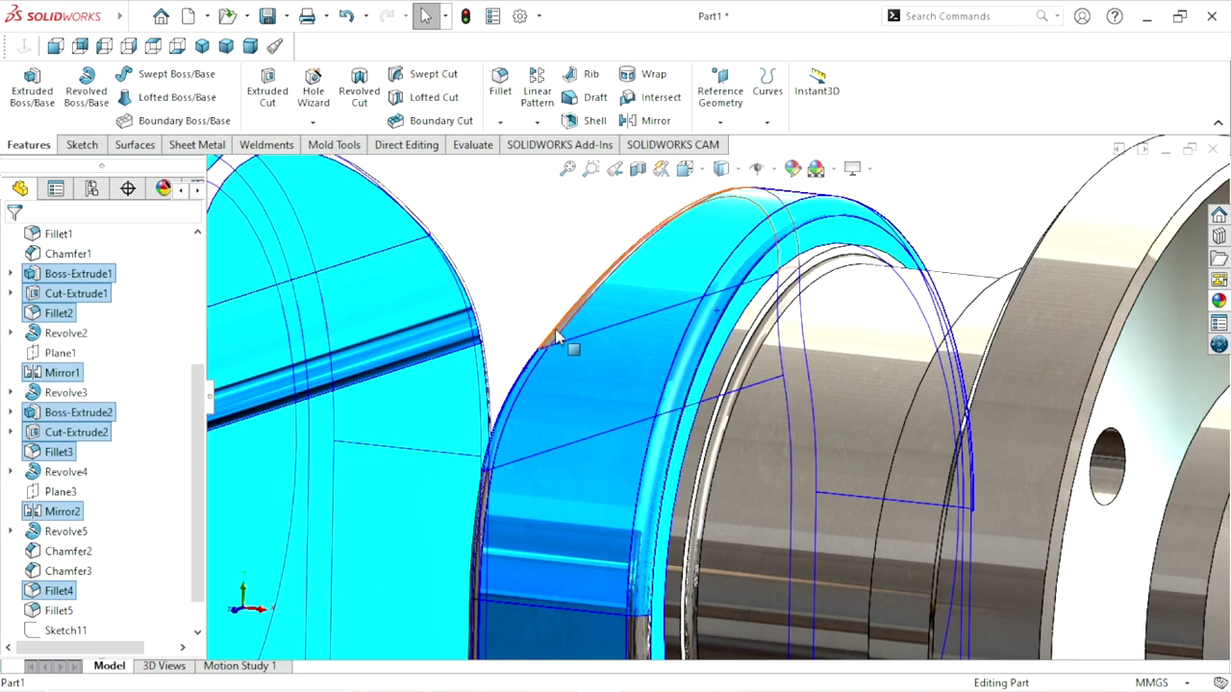
scroll(539, 372, up, 3)
scroll(433, 336, down, 3)
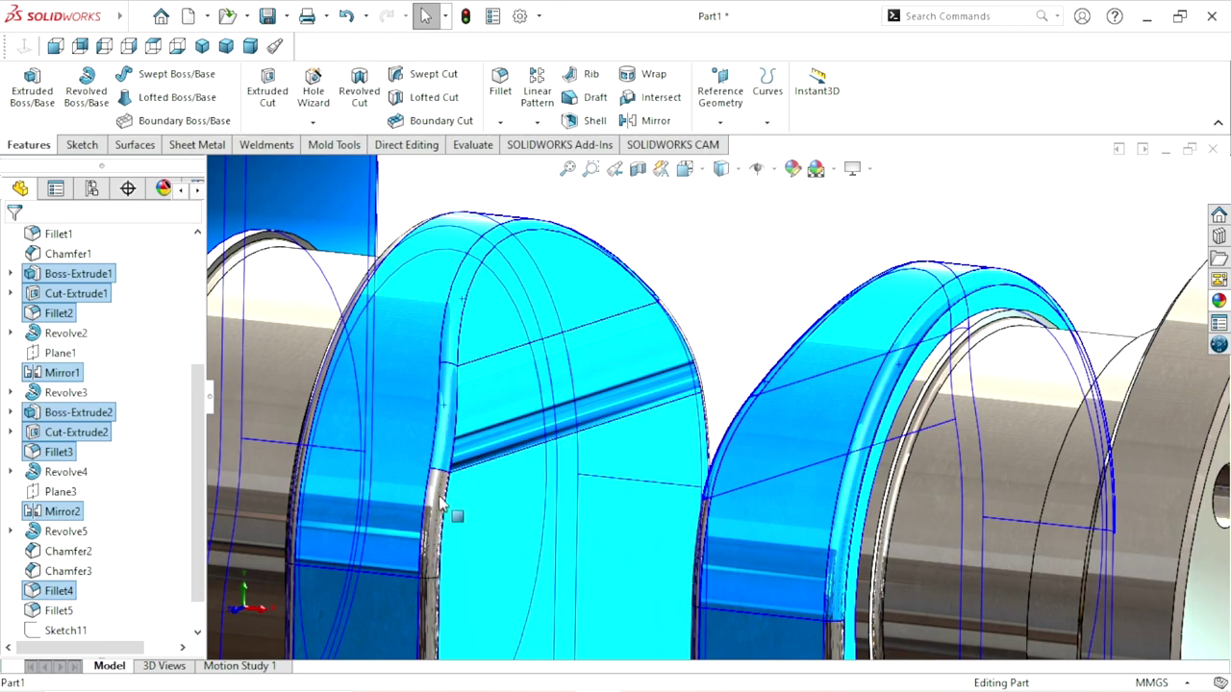
scroll(535, 563, up, 3)
scroll(580, 571, down, 3)
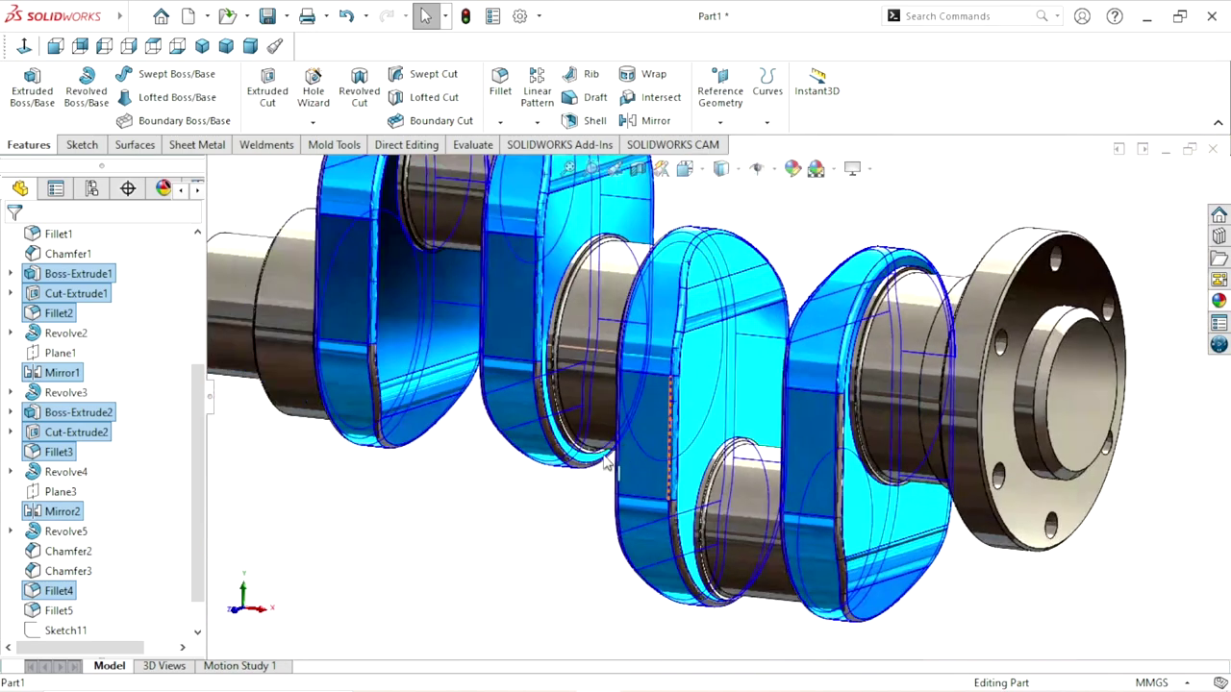
scroll(610, 416, up, 3)
scroll(836, 509, down, 3)
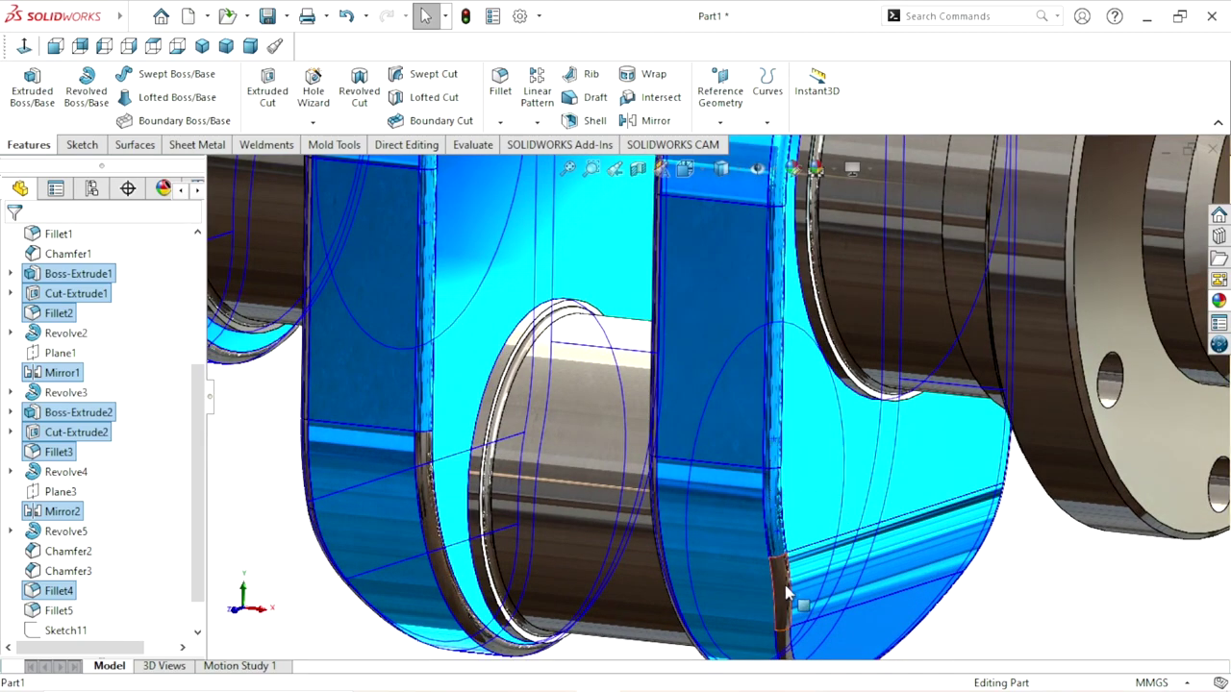
scroll(794, 610, up, 3)
scroll(802, 577, down, 5)
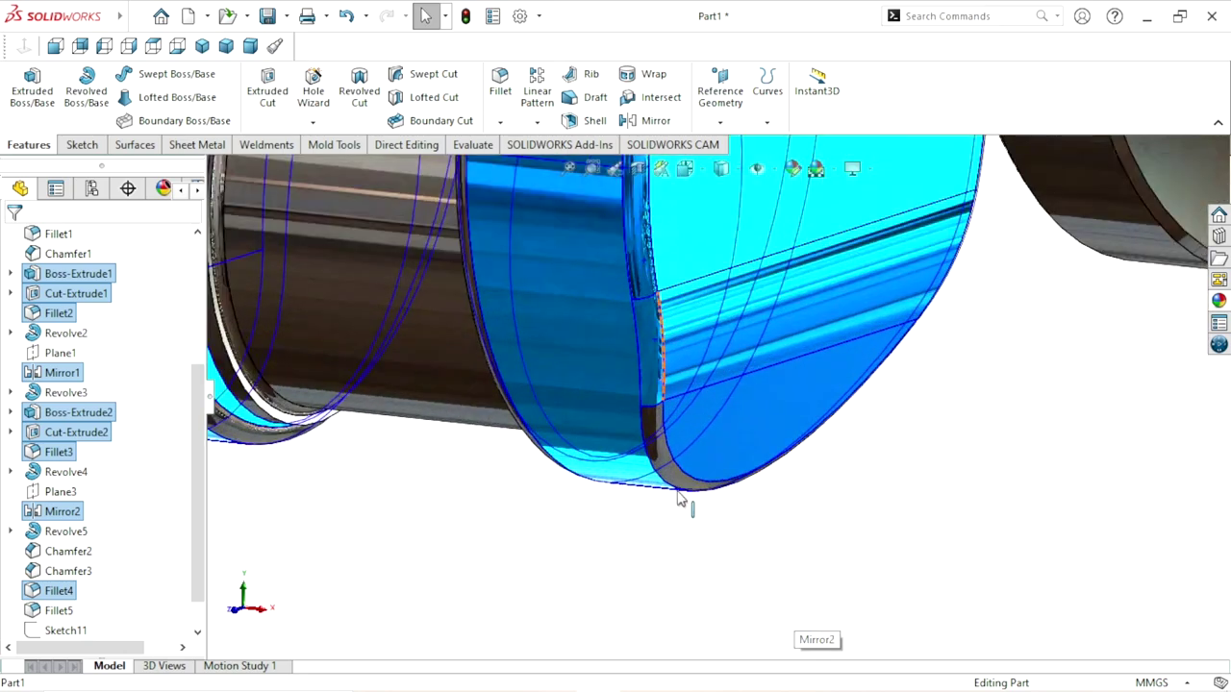
scroll(649, 524, up, 2)
scroll(648, 510, up, 2)
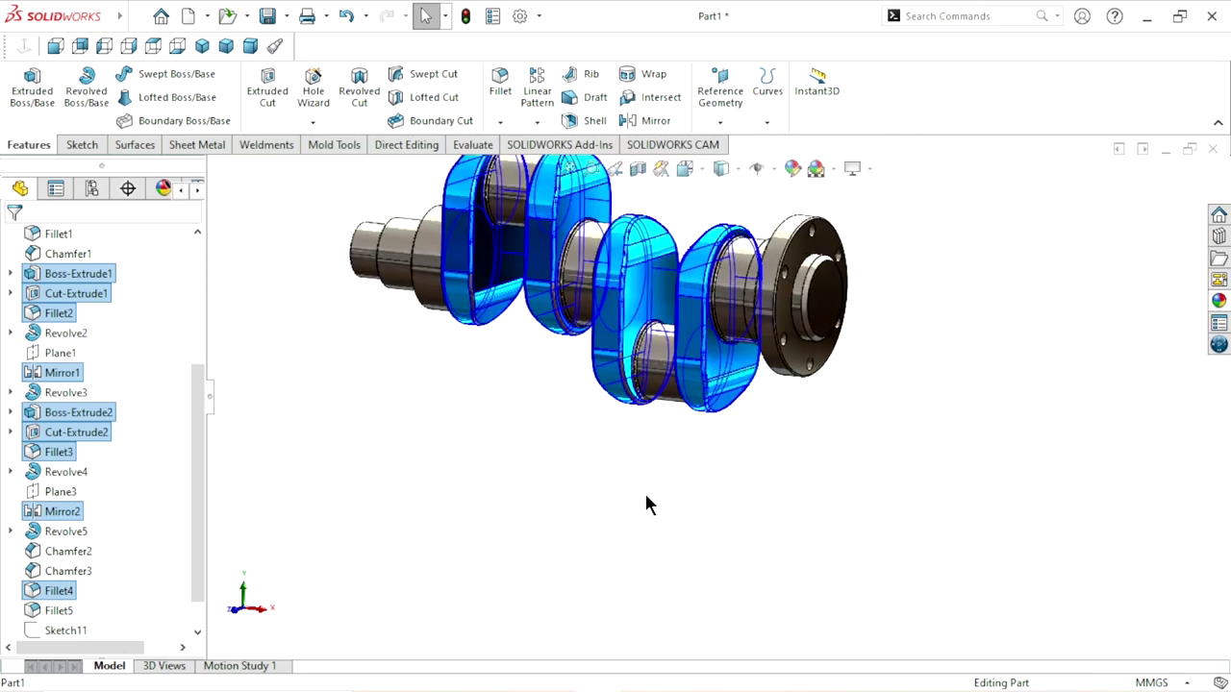
scroll(644, 385, down, 5)
scroll(646, 384, down, 3)
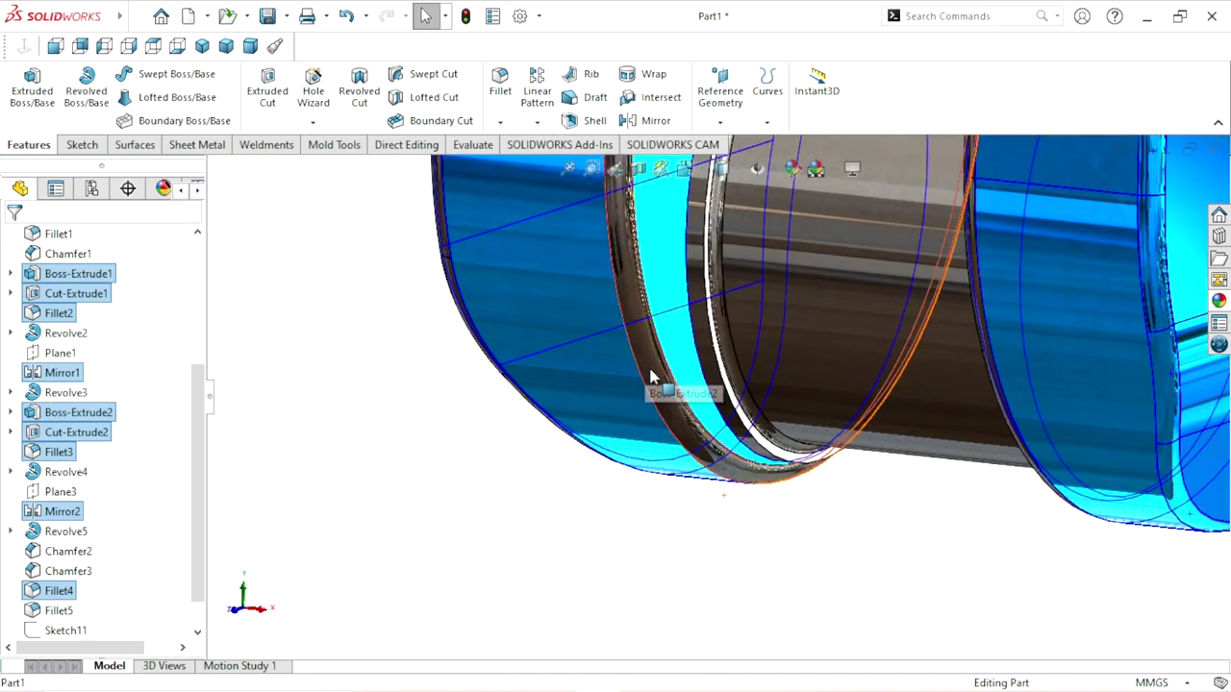
scroll(644, 404, up, 2)
scroll(643, 425, up, 2)
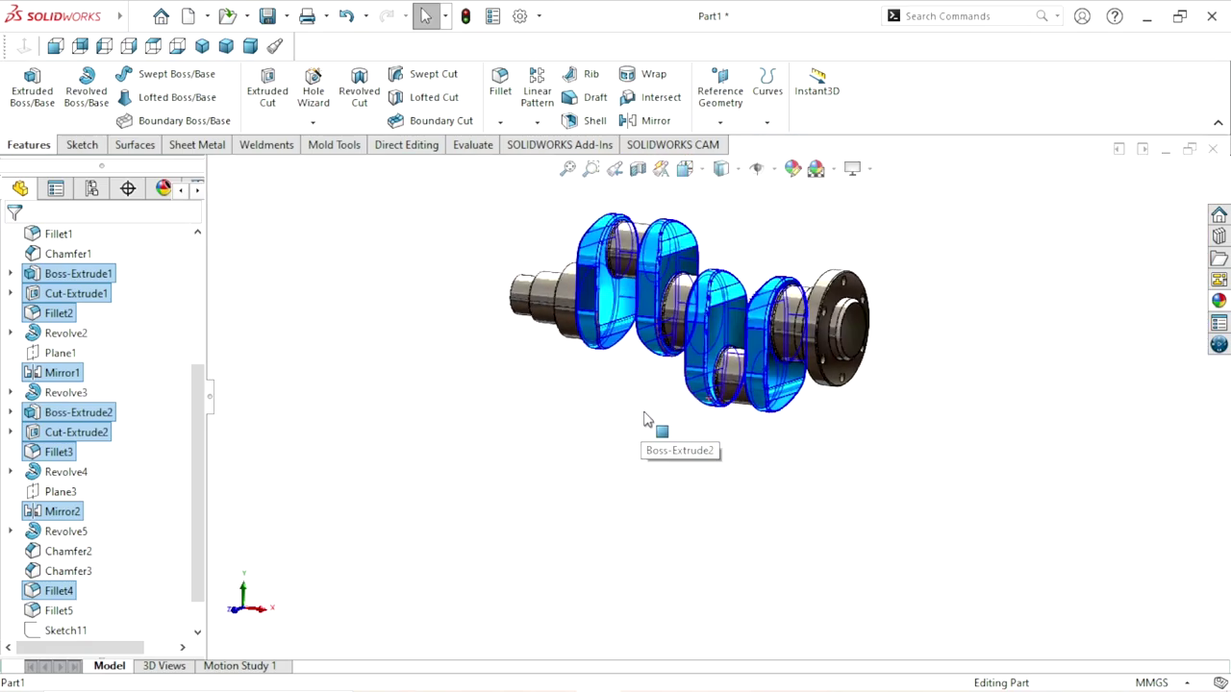
scroll(648, 417, down, 3)
Orbit and zoom around the crankshaft to inspect the crank webs and flange.
middle_drag(692, 365, 626, 417)
middle_drag(676, 346, 769, 308)
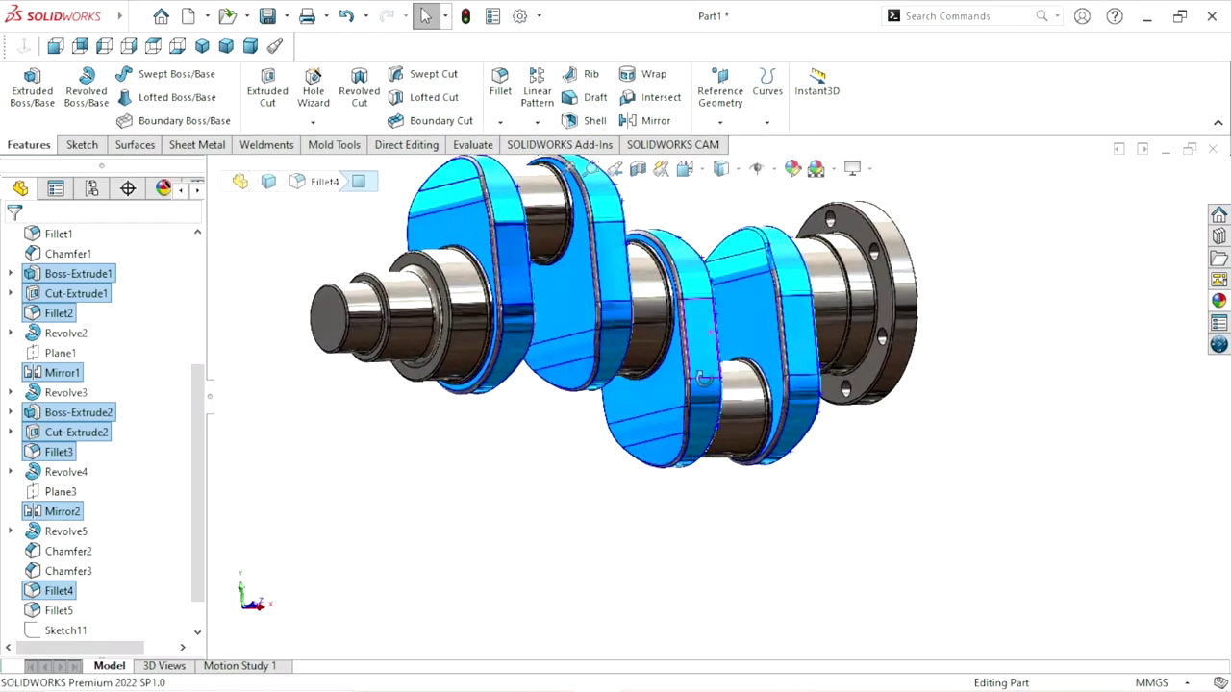
scroll(887, 273, down, 4)
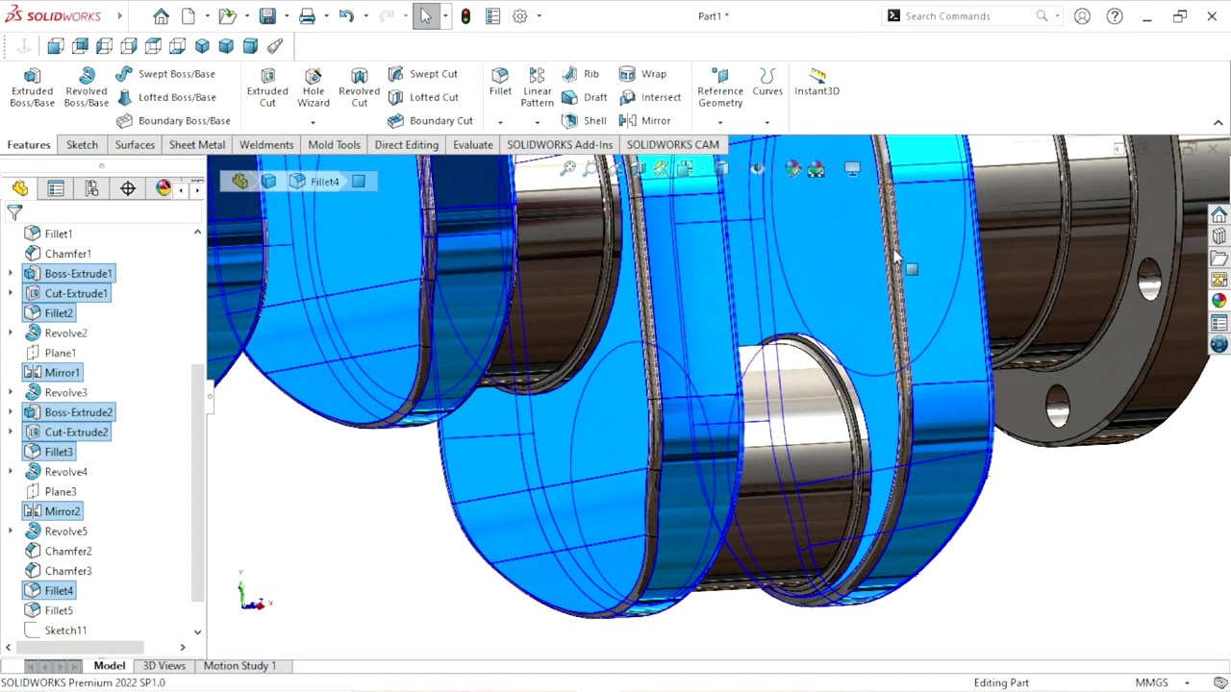
scroll(867, 304, up, 3)
scroll(818, 242, down, 3)
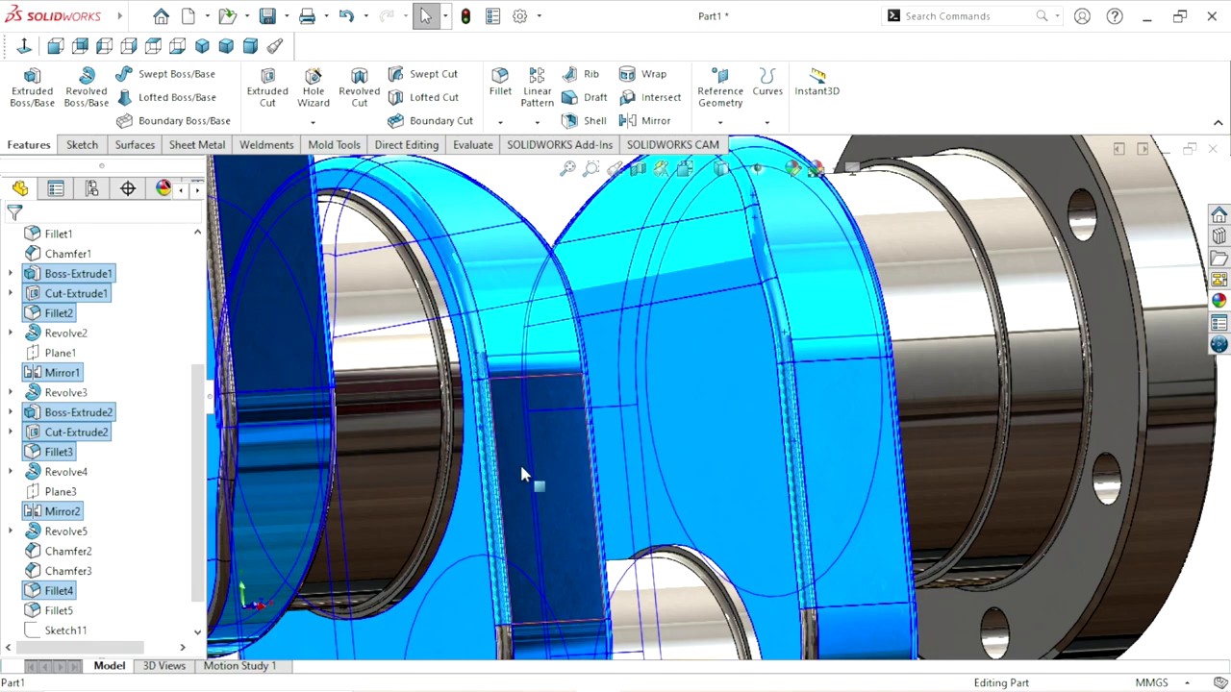
scroll(561, 529, up, 3)
scroll(596, 584, down, 3)
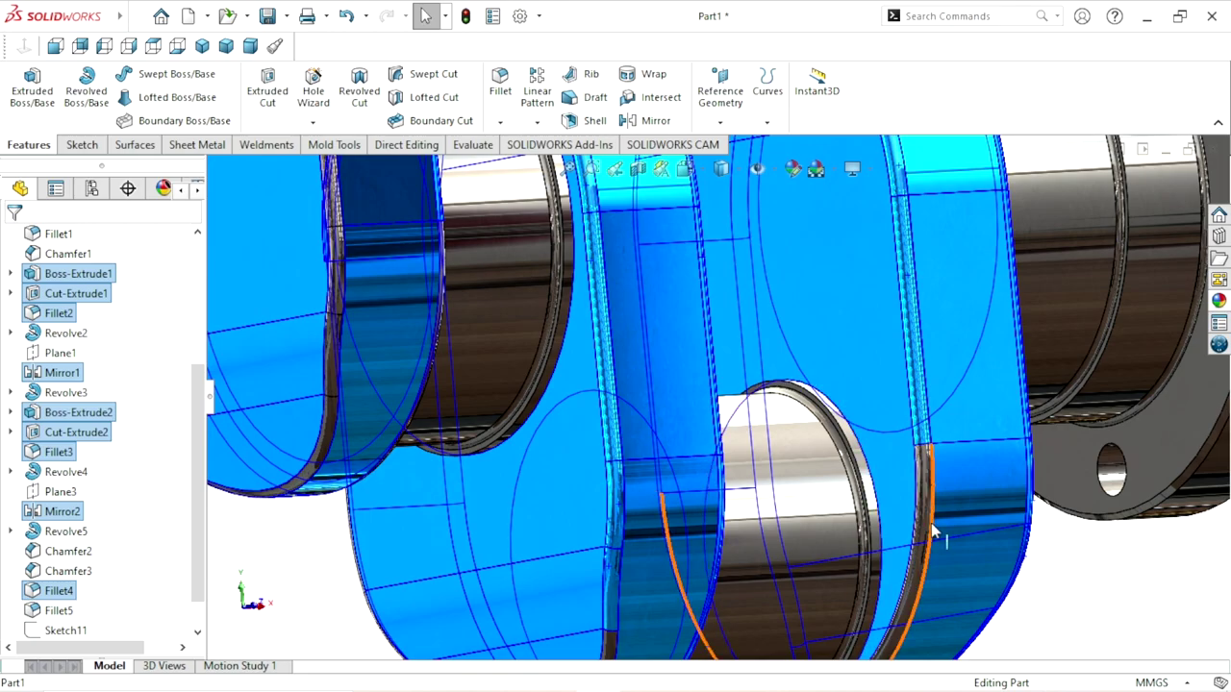
scroll(908, 568, up, 5)
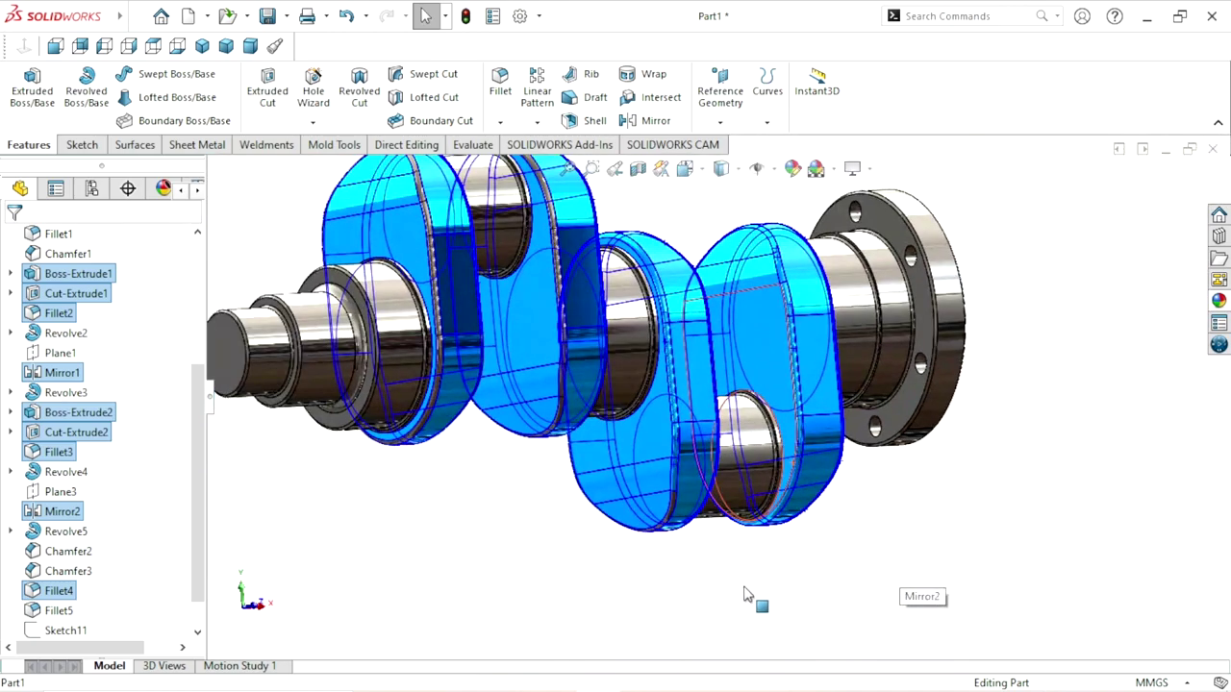
scroll(673, 550, down, 3)
scroll(677, 548, down, 2)
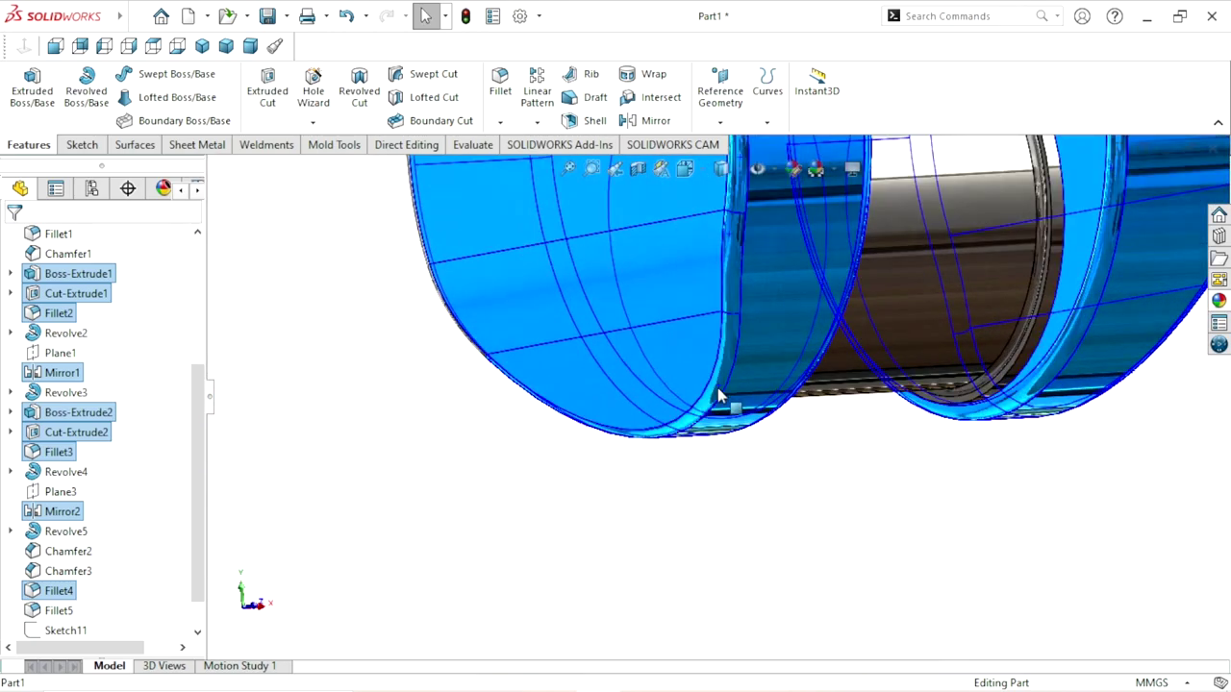
scroll(707, 433, up, 2)
scroll(694, 468, up, 3)
scroll(673, 452, down, 4)
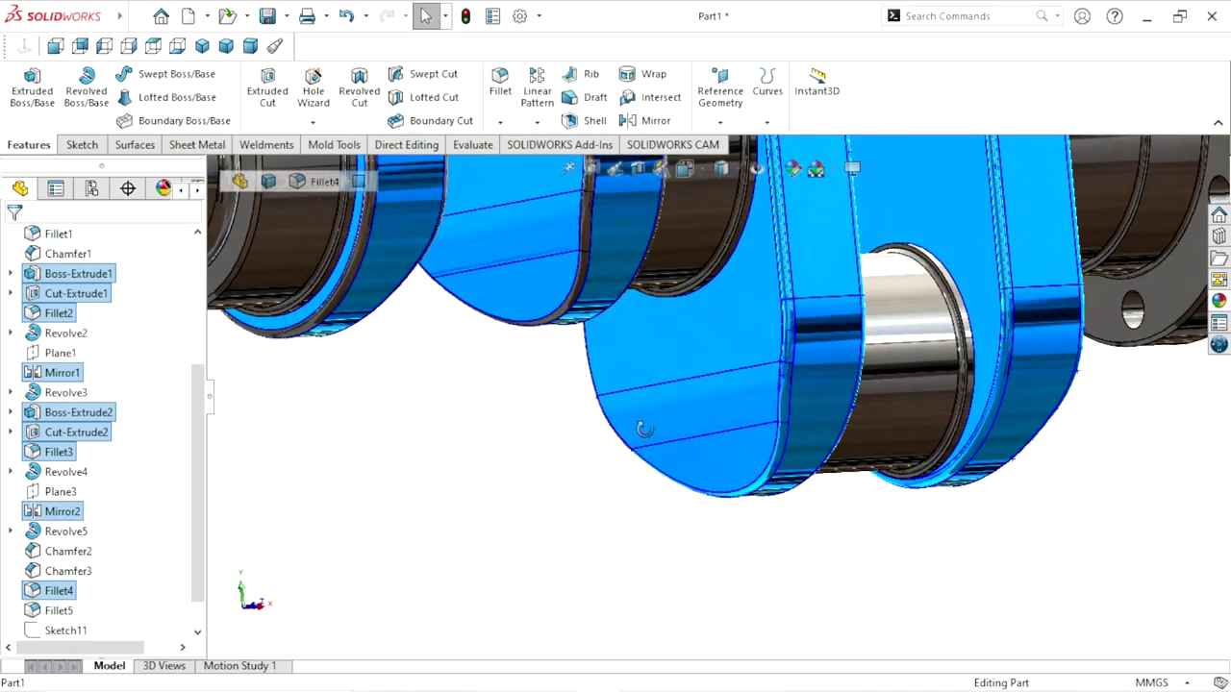
mouse_move(643, 429)
middle_down()
mouse_move(642, 409)
mouse_move(753, 404)
middle_up()
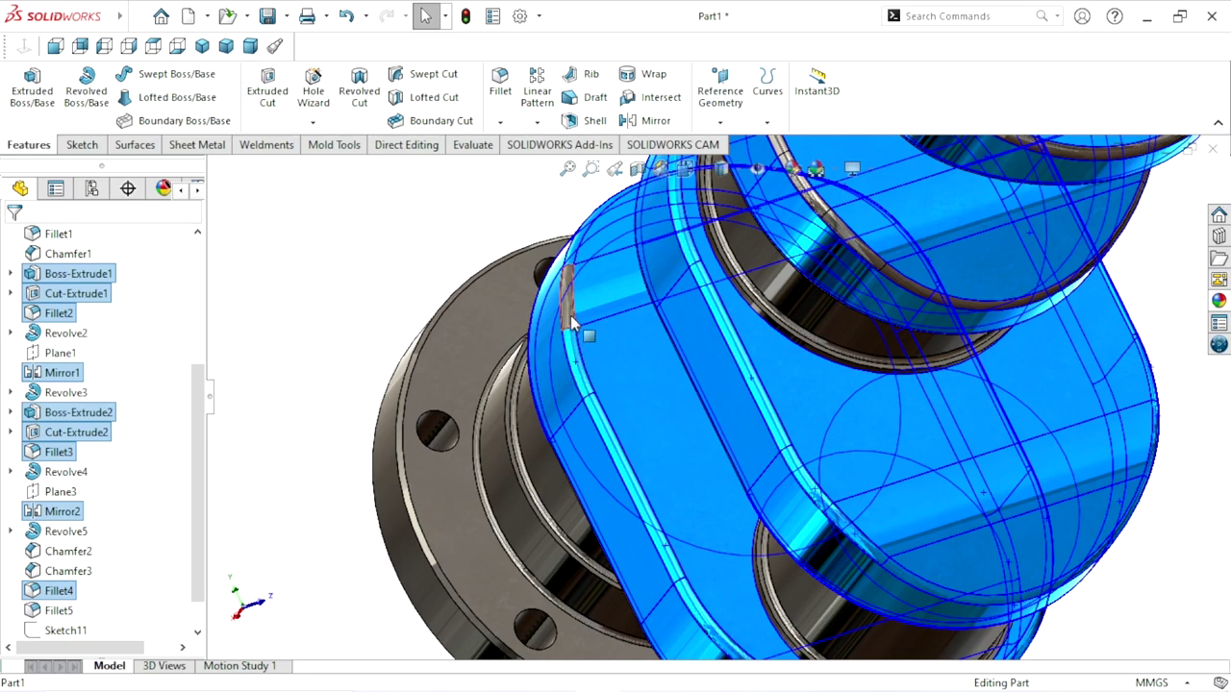
scroll(615, 387, up, 3)
scroll(818, 331, down, 5)
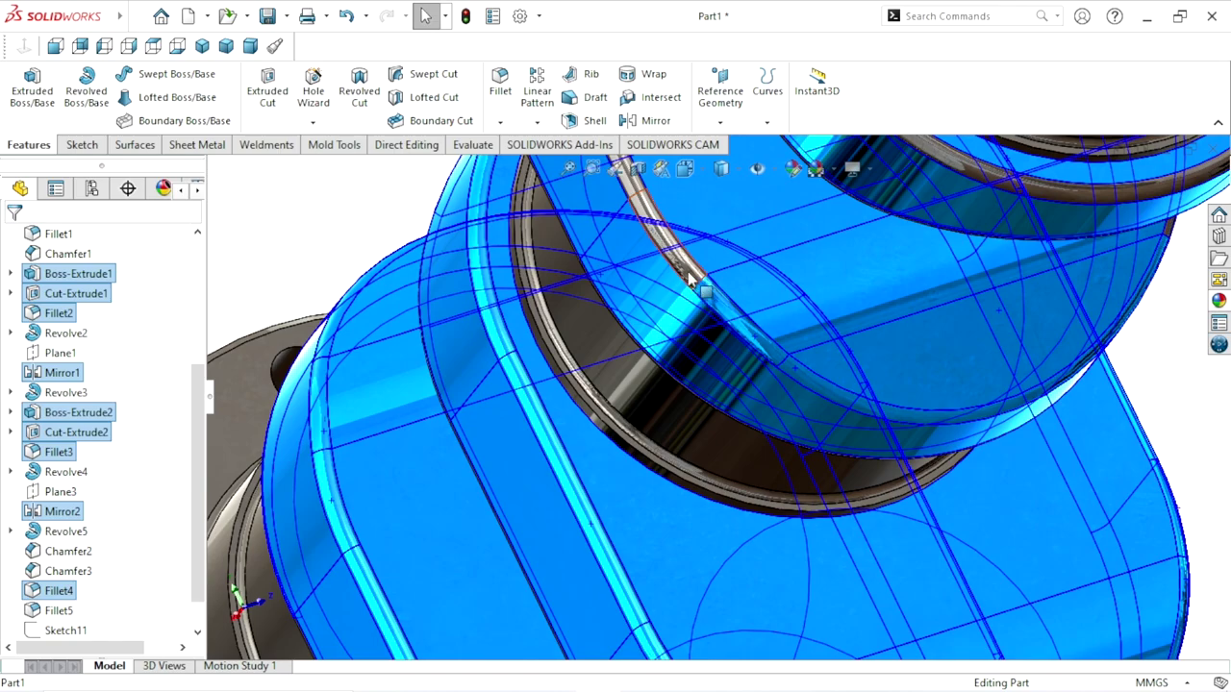
scroll(692, 288, up, 3)
scroll(650, 258, down, 3)
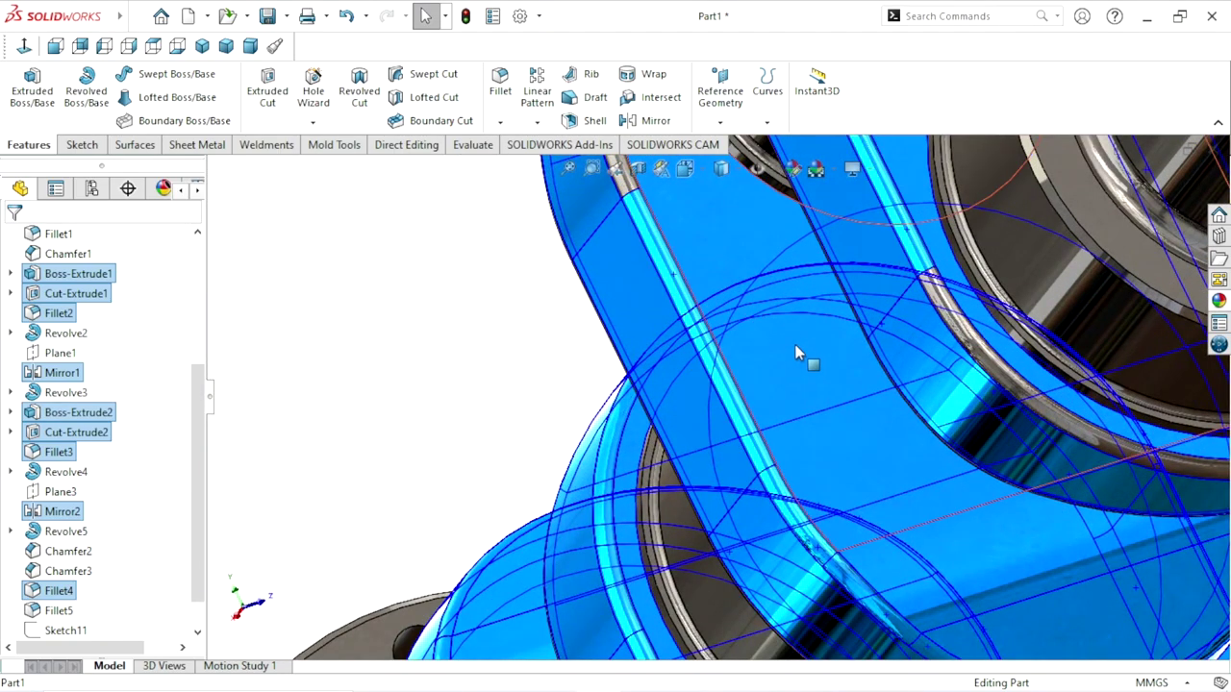
scroll(796, 354, up, 2)
scroll(862, 391, down, 2)
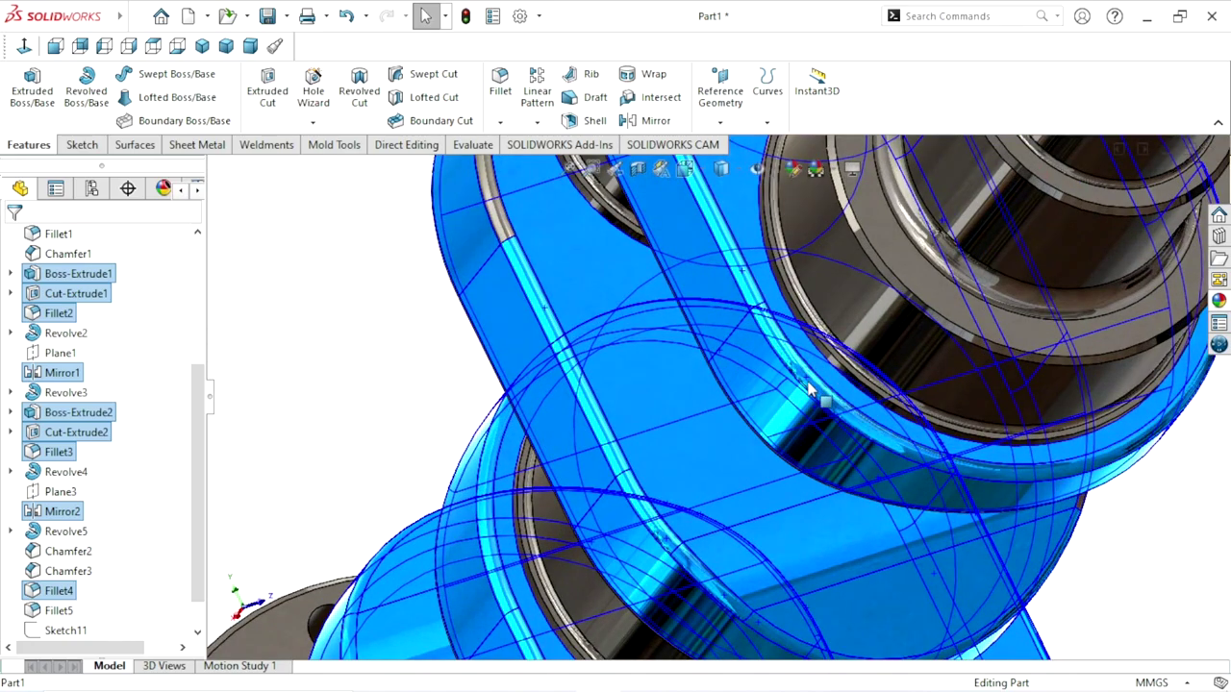
scroll(807, 384, up, 2)
scroll(807, 384, up, 2)
scroll(699, 276, down, 3)
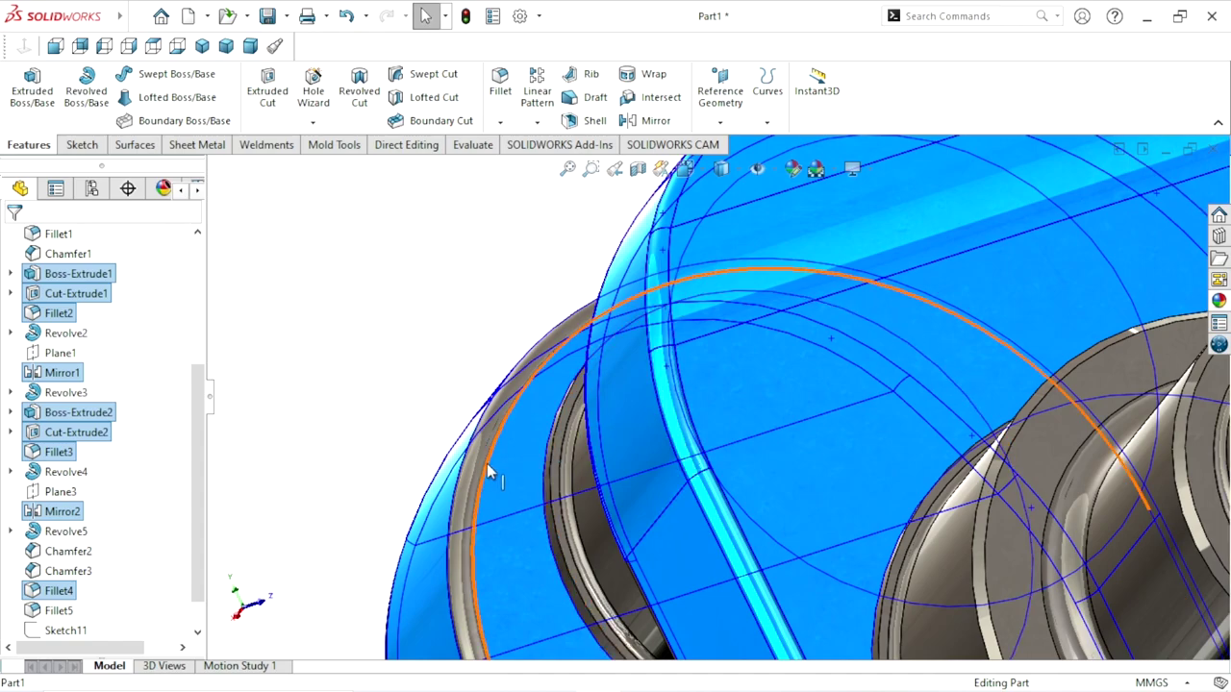
scroll(623, 542, up, 3)
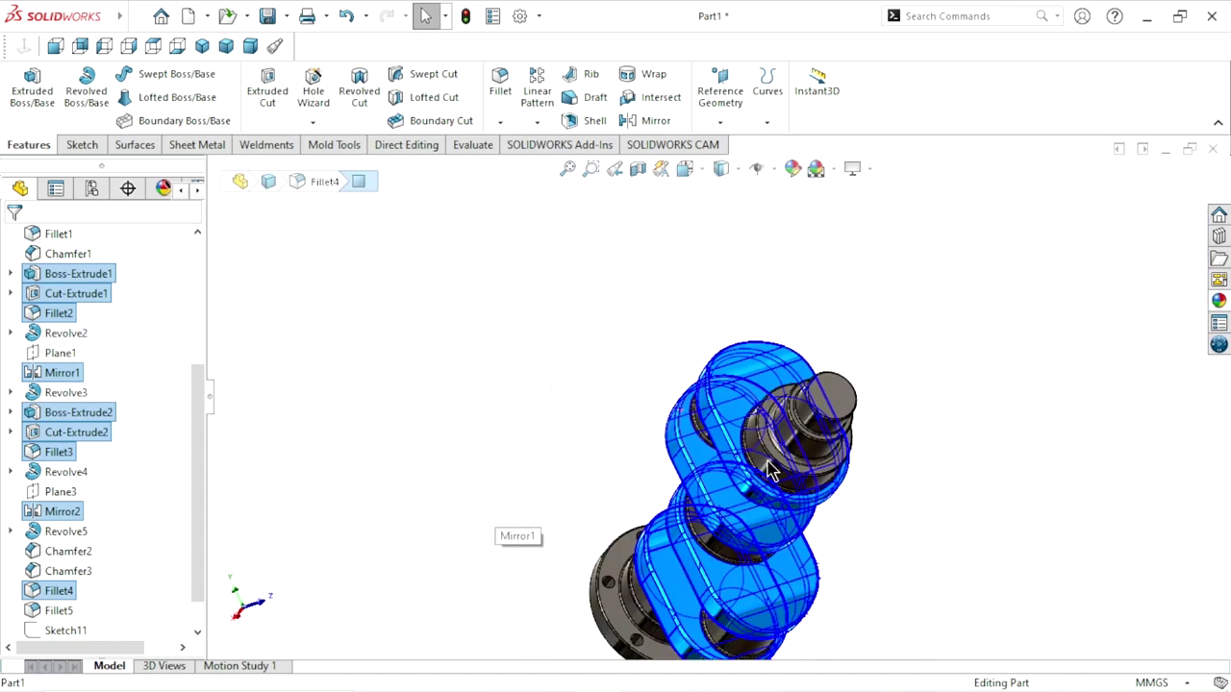
Add the dark fillet band face on a crank web to the current selection.
mouse_move(623, 541)
middle_down()
mouse_move(766, 453)
mouse_move(577, 494)
middle_up()
scroll(798, 370, down, 5)
scroll(549, 417, down, 2)
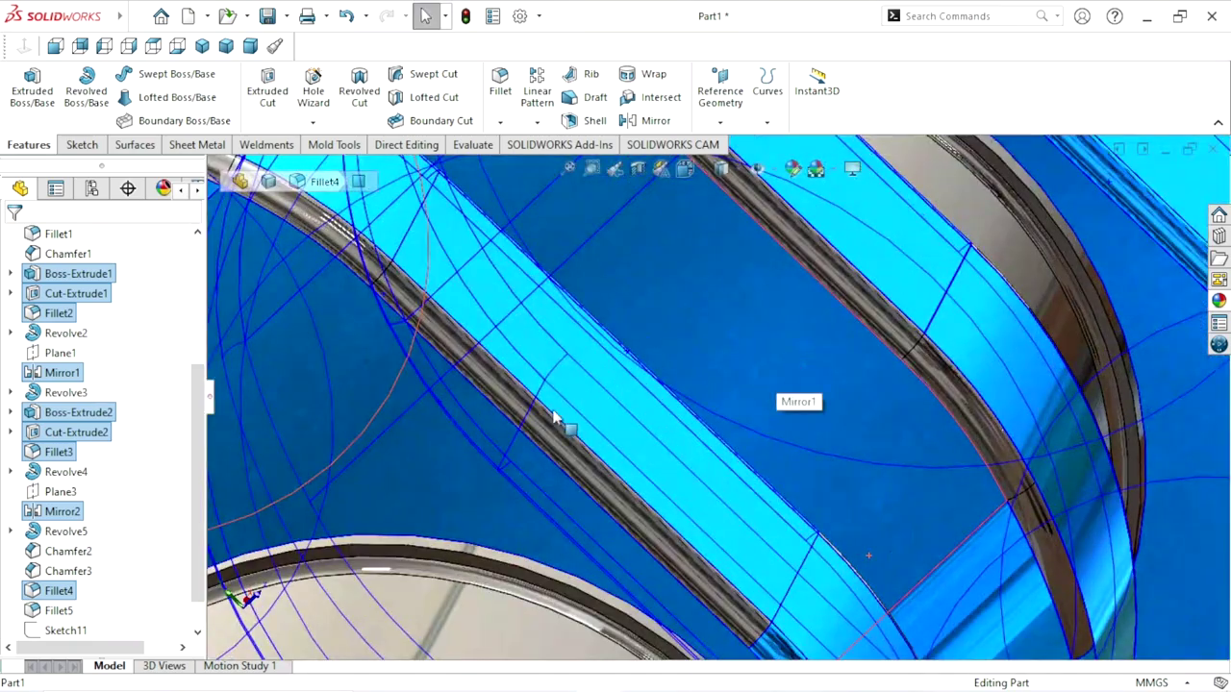
scroll(483, 319, down, 2)
scroll(446, 295, down, 2)
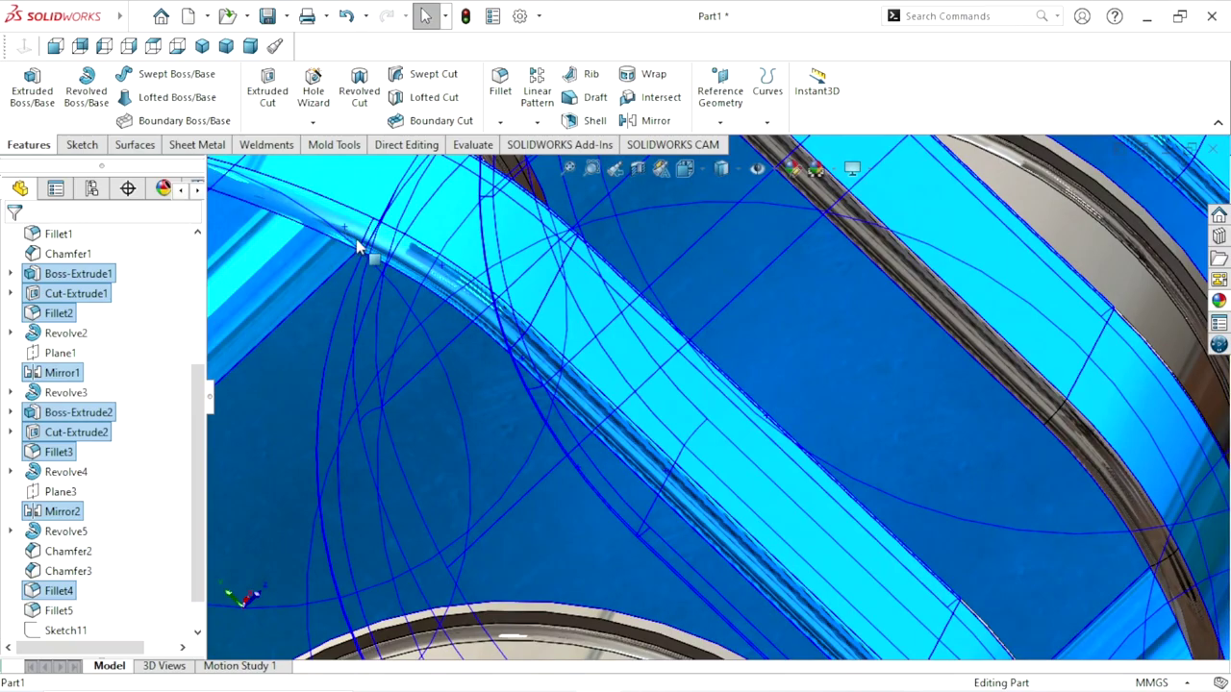
scroll(413, 348, up, 2)
scroll(415, 351, up, 2)
scroll(804, 403, down, 4)
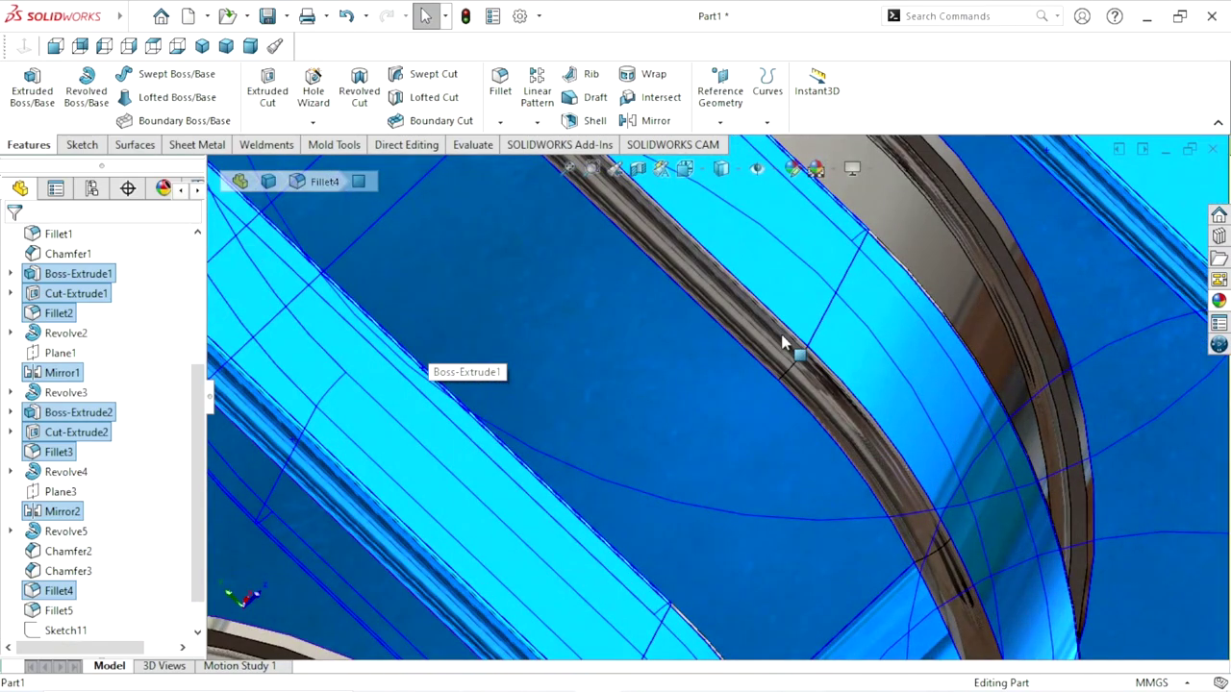
click(783, 343)
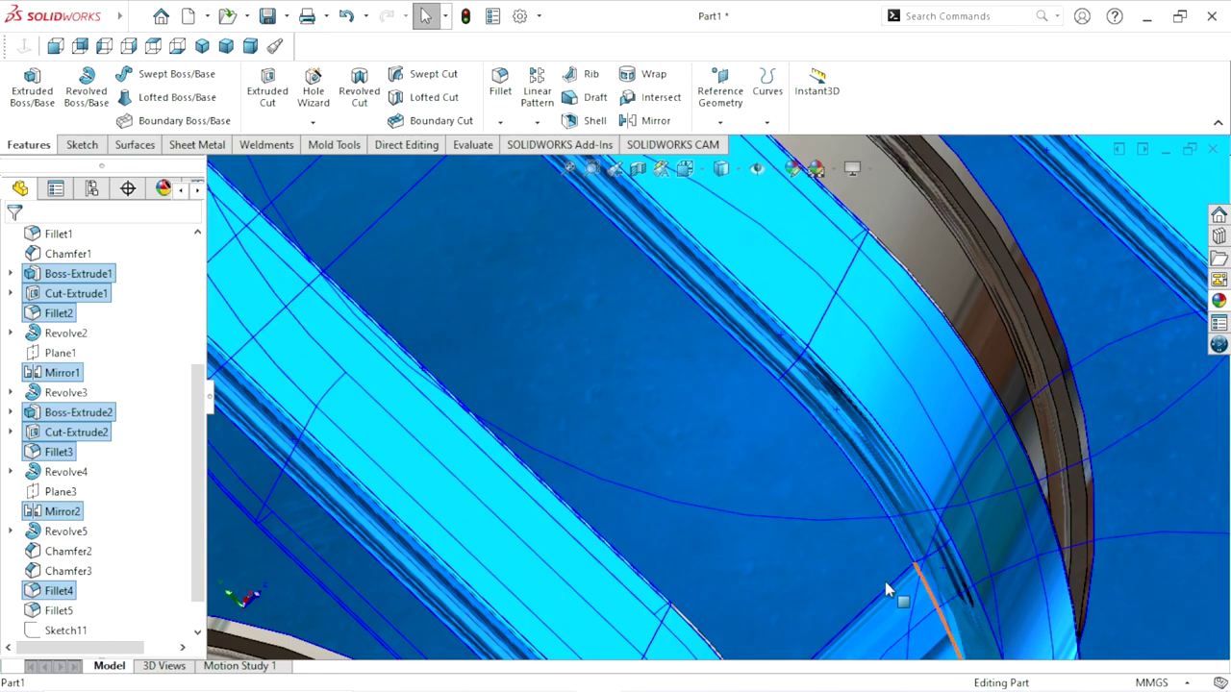
scroll(885, 581, up, 3)
scroll(817, 481, up, 3)
mouse_move(753, 381)
middle_down()
mouse_move(673, 403)
mouse_move(895, 241)
mouse_move(916, 430)
middle_up()
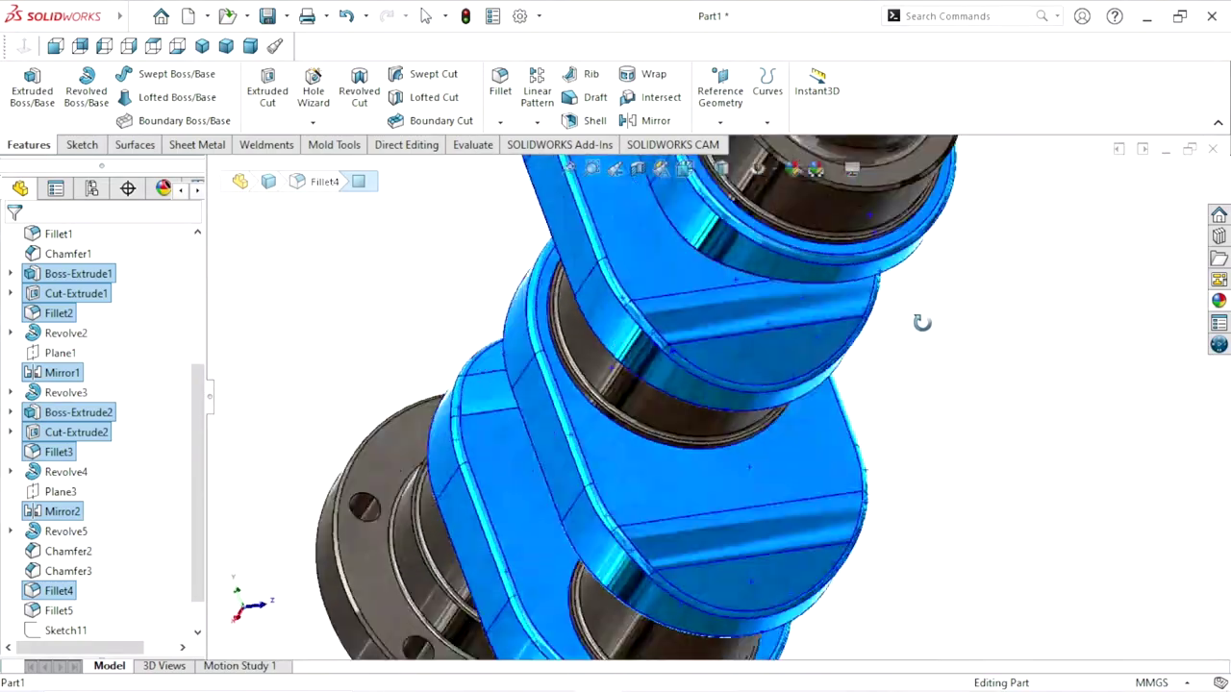
scroll(916, 430, down, 3)
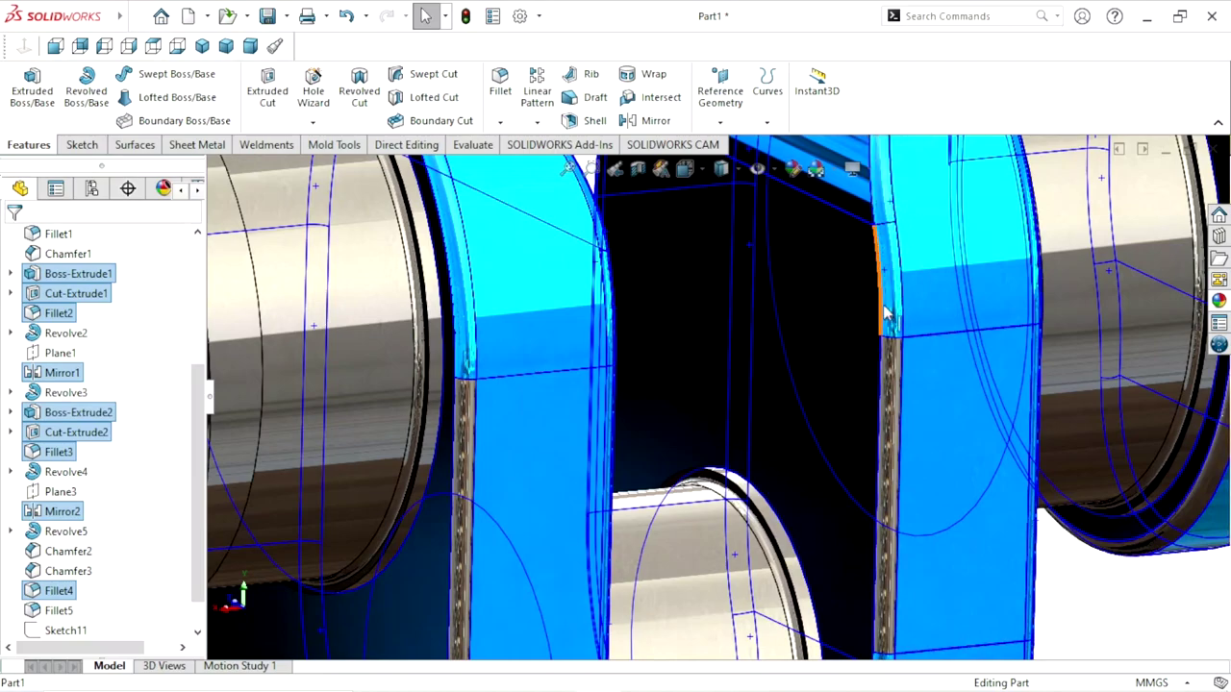
scroll(879, 423, up, 5)
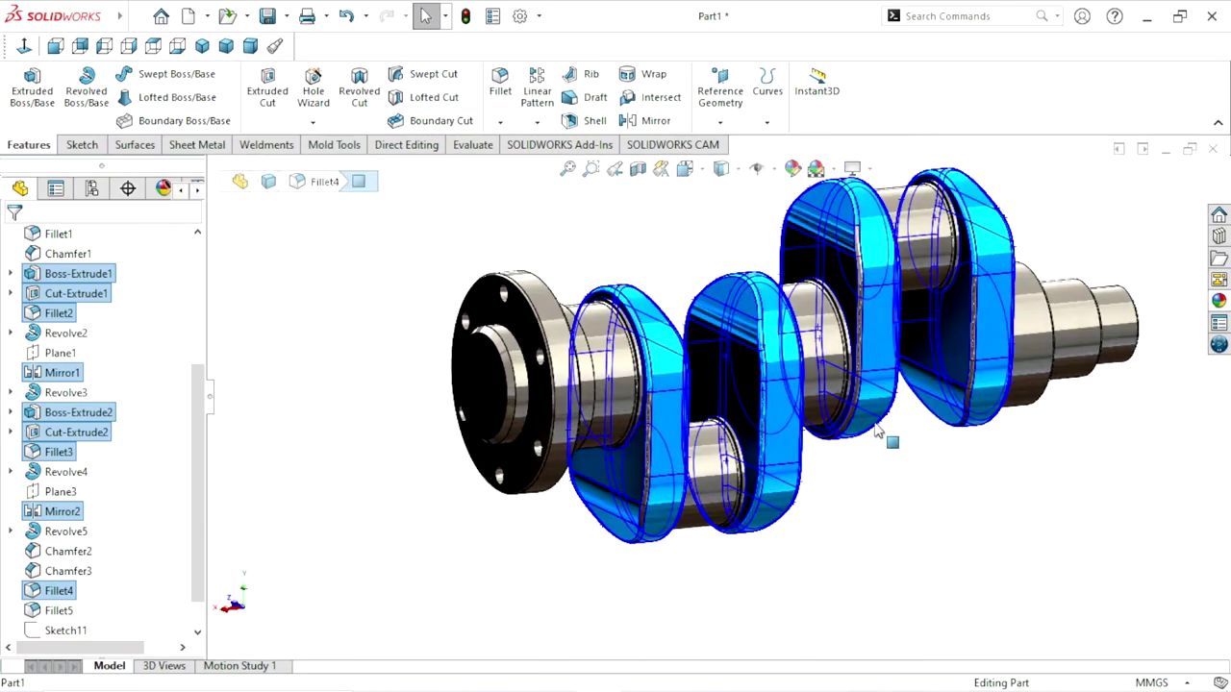
scroll(675, 475, down, 5)
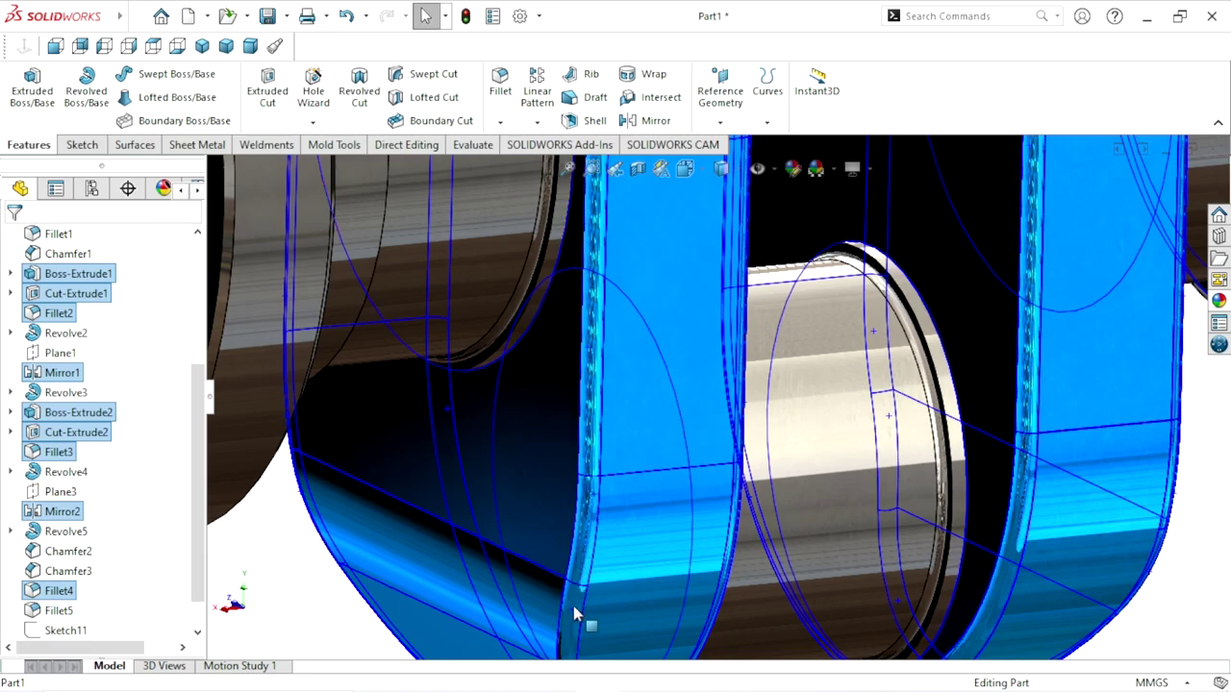
scroll(573, 606, up, 5)
mouse_move(626, 557)
middle_down()
mouse_move(735, 306)
mouse_move(751, 216)
mouse_move(727, 276)
mouse_move(616, 404)
middle_up()
scroll(555, 490, down, 5)
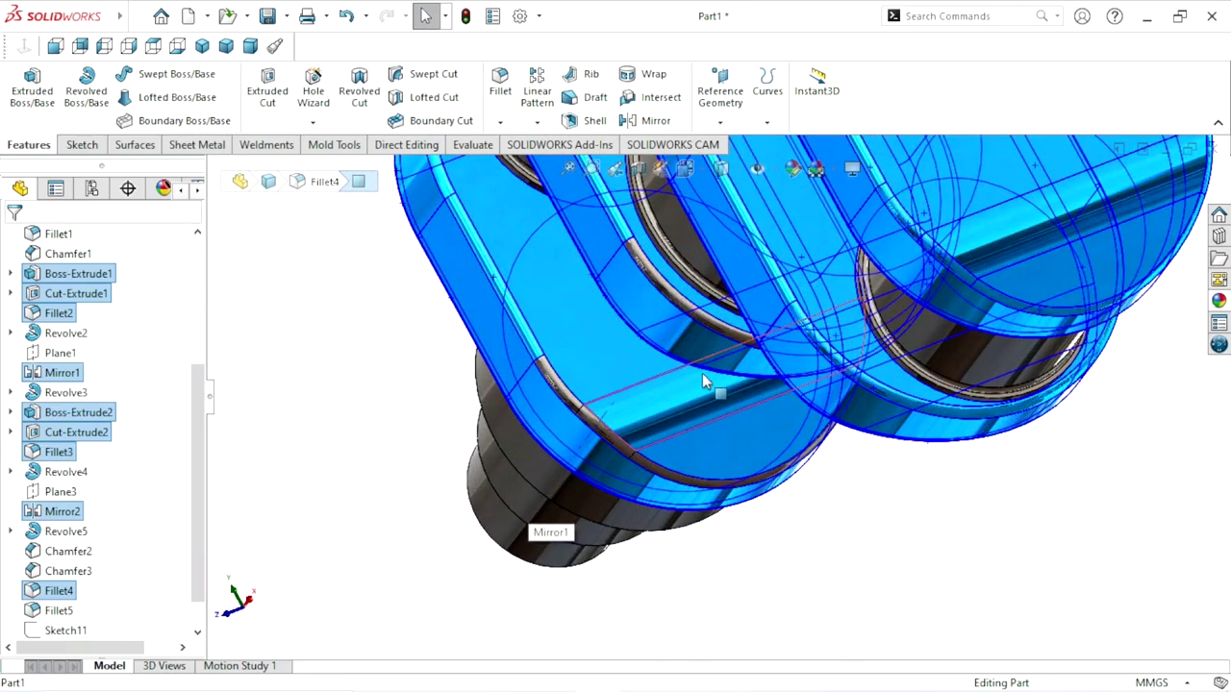
scroll(700, 375, down, 1)
scroll(696, 353, down, 2)
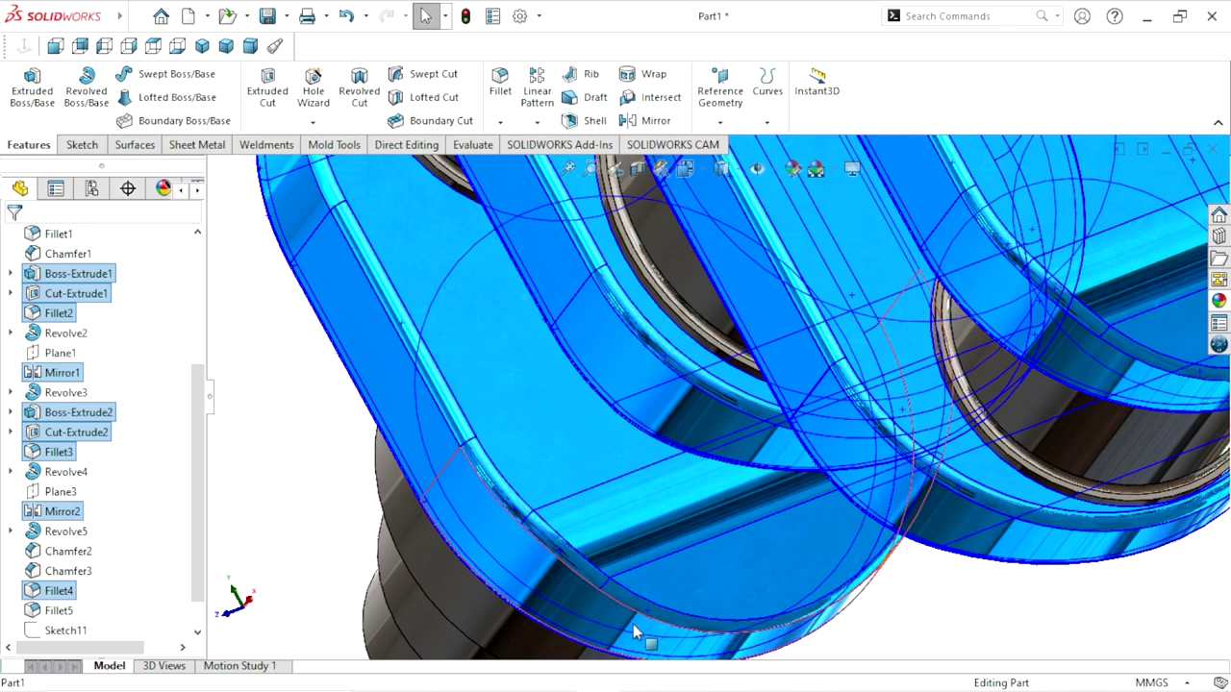
scroll(642, 550, up, 5)
mouse_move(643, 550)
middle_down()
mouse_move(620, 441)
mouse_move(674, 332)
mouse_move(842, 411)
mouse_move(658, 315)
middle_up()
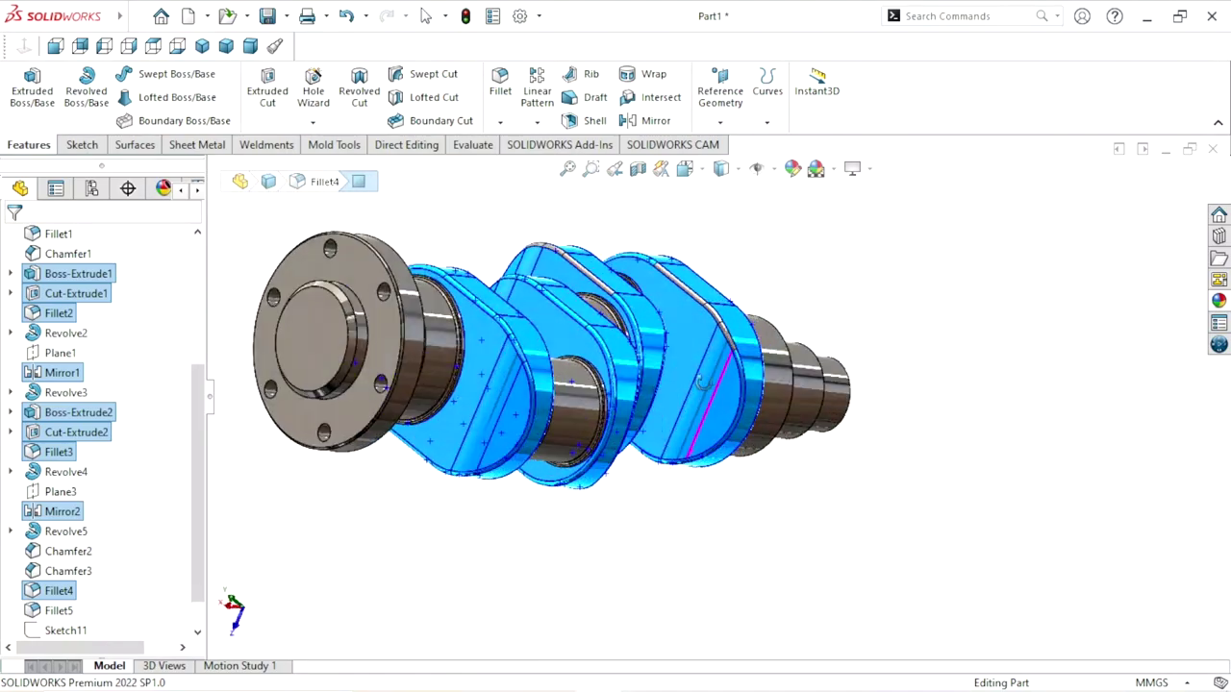
middle_drag(658, 315, 623, 336)
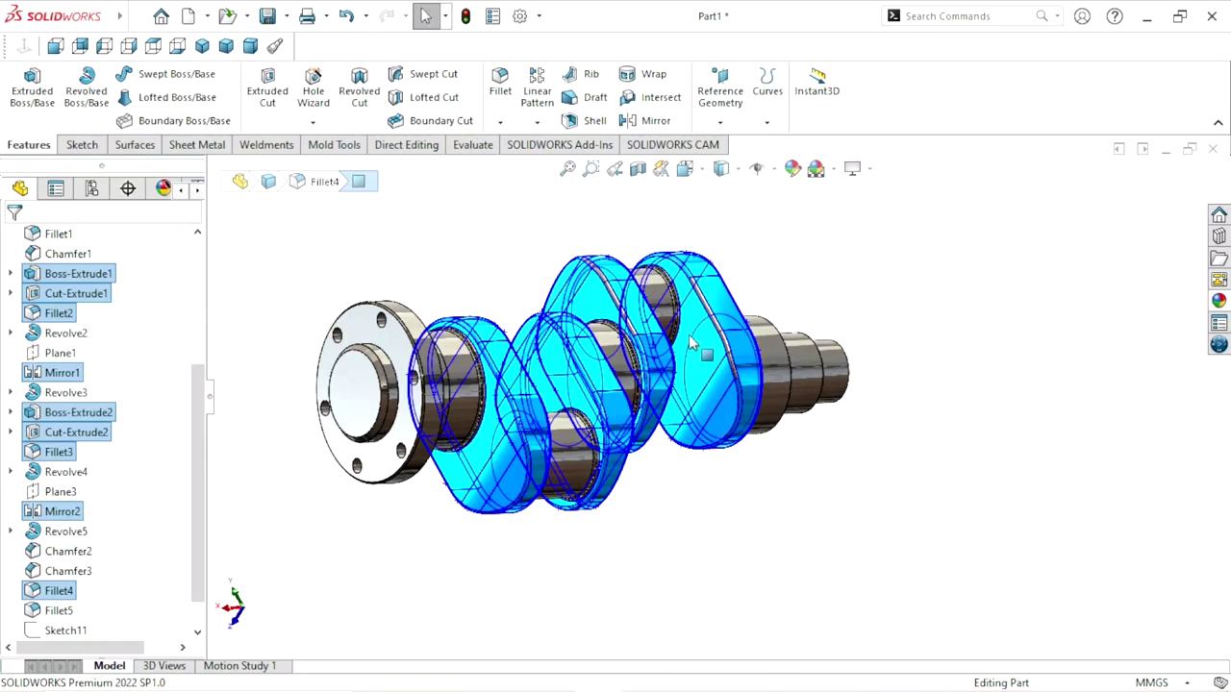
scroll(623, 336, down, 5)
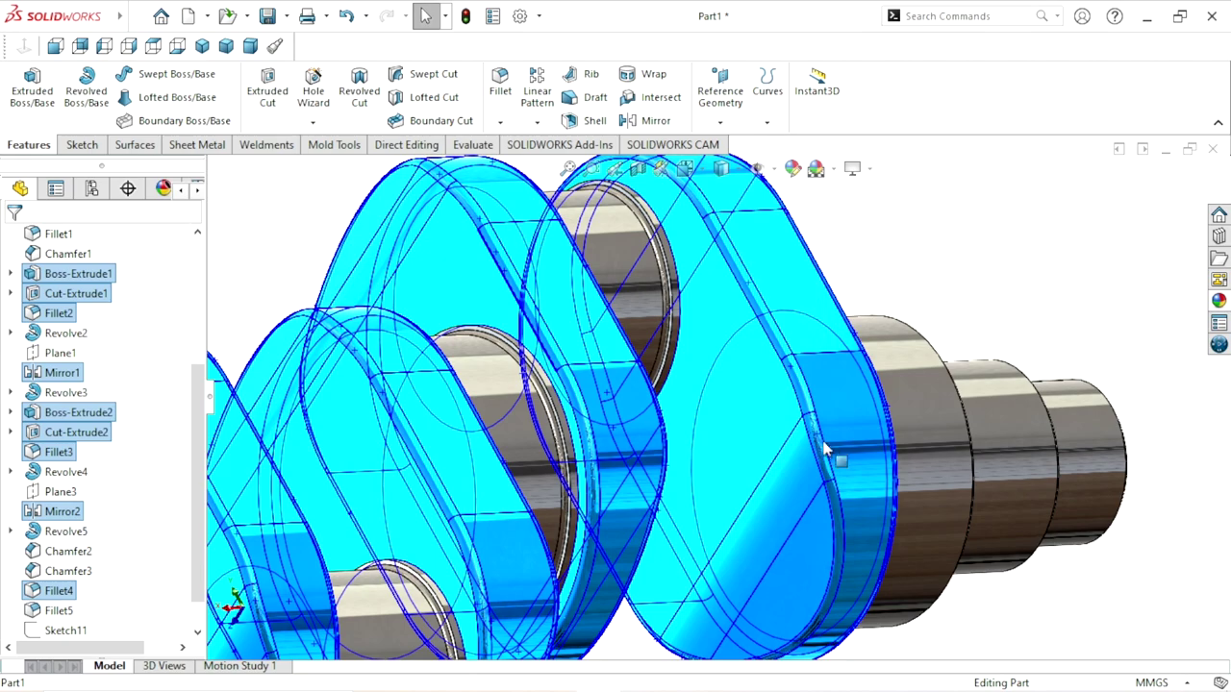
click(1218, 302)
scroll(1224, 561, down, 2)
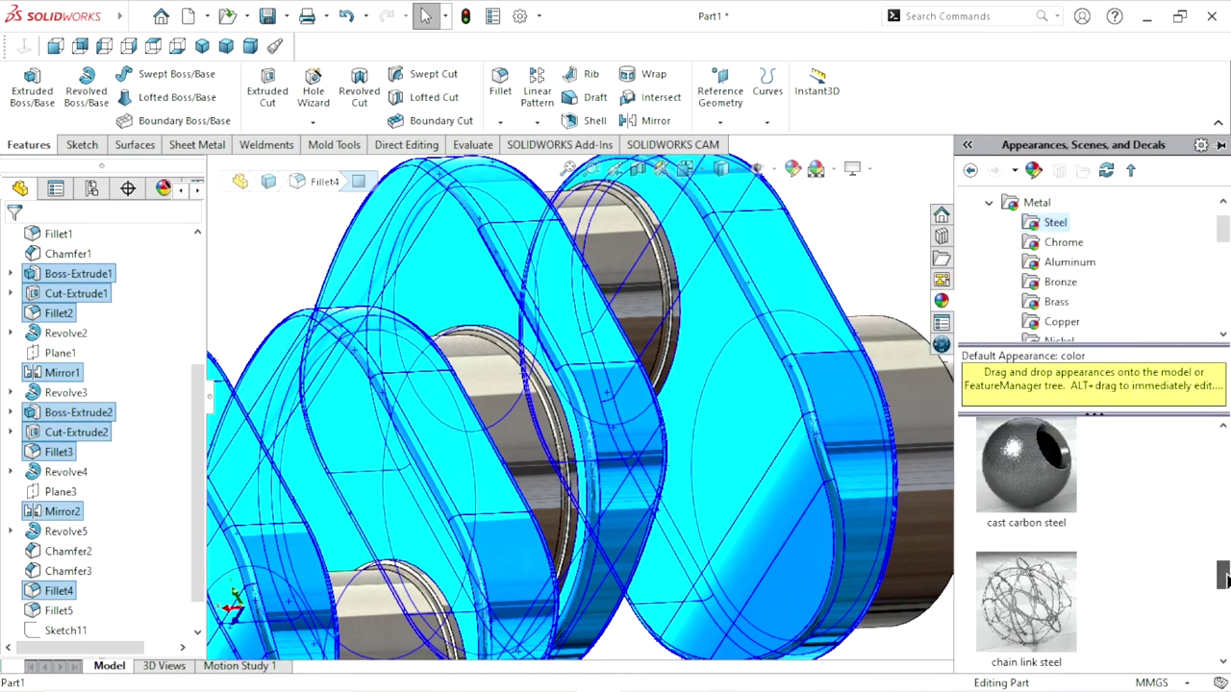
click(1053, 507)
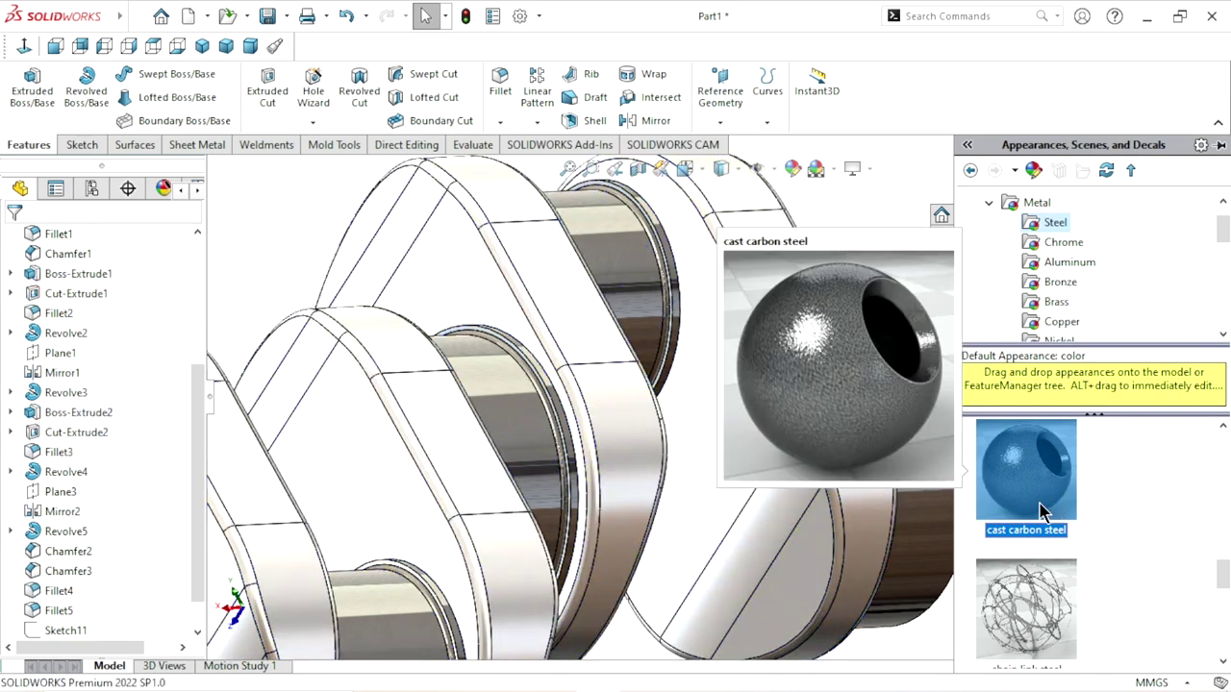
scroll(683, 555, up, 5)
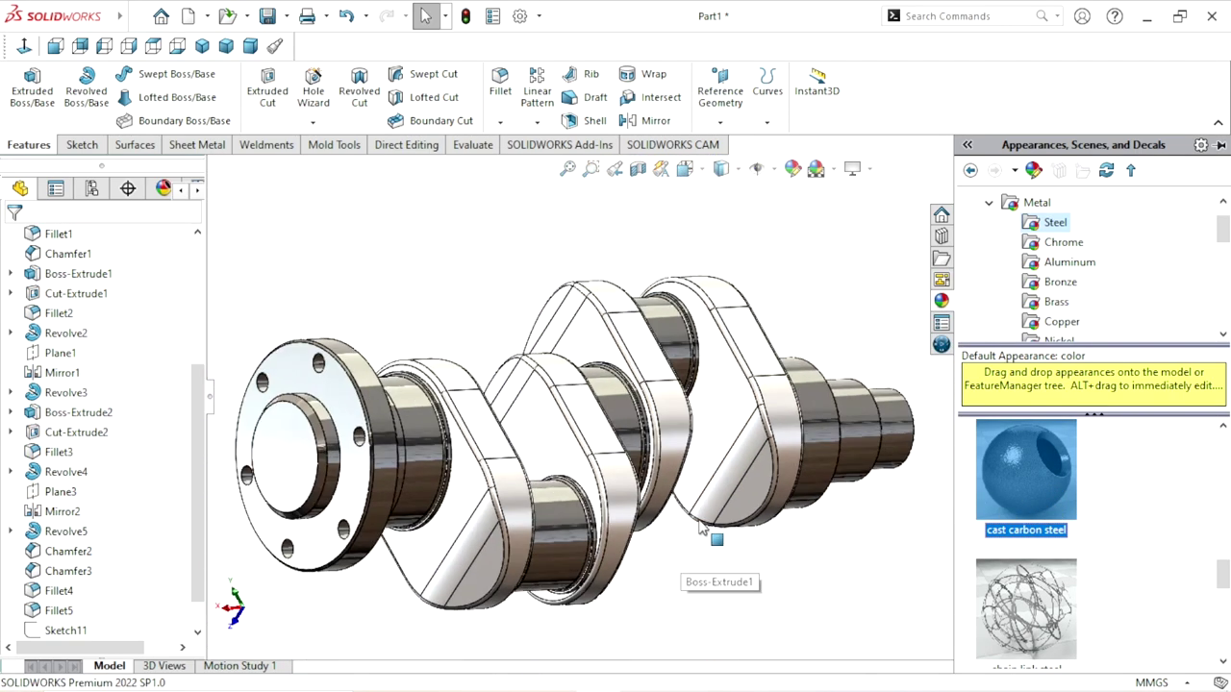
drag(682, 555, 734, 520)
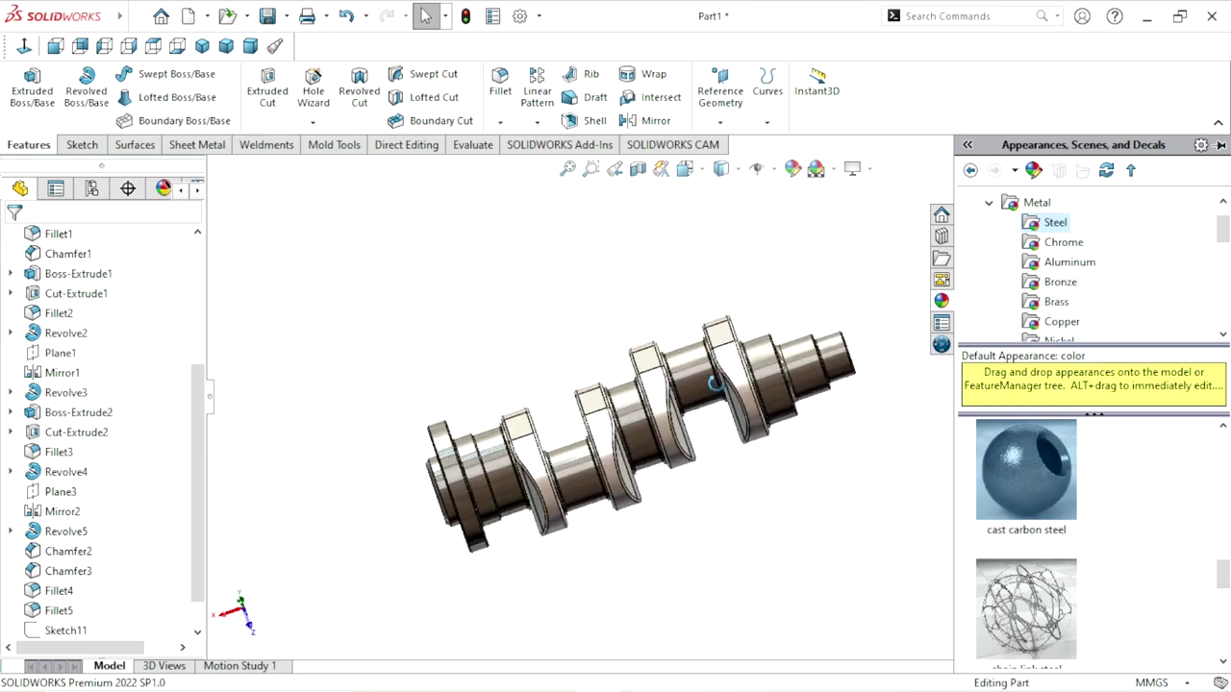
mouse_move(693, 499)
middle_down()
mouse_move(660, 294)
mouse_move(637, 494)
mouse_move(680, 471)
middle_up()
scroll(680, 471, down, 3)
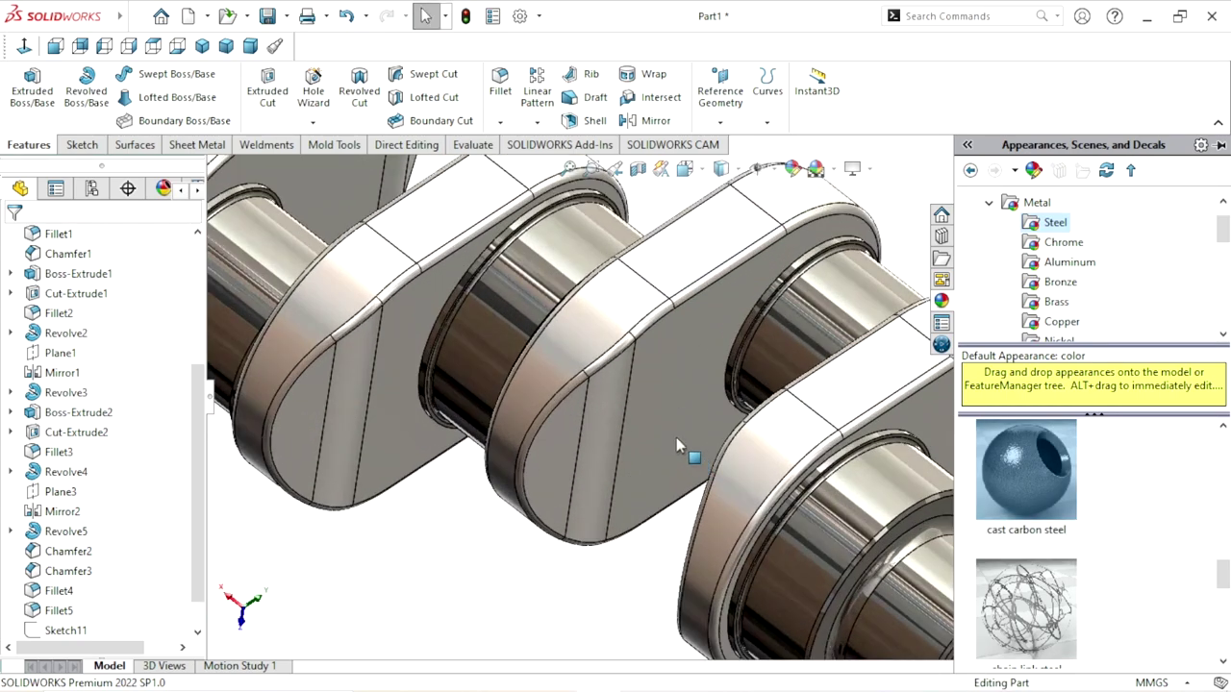
scroll(676, 438, down, 3)
scroll(631, 356, down, 1)
scroll(630, 420, down, 1)
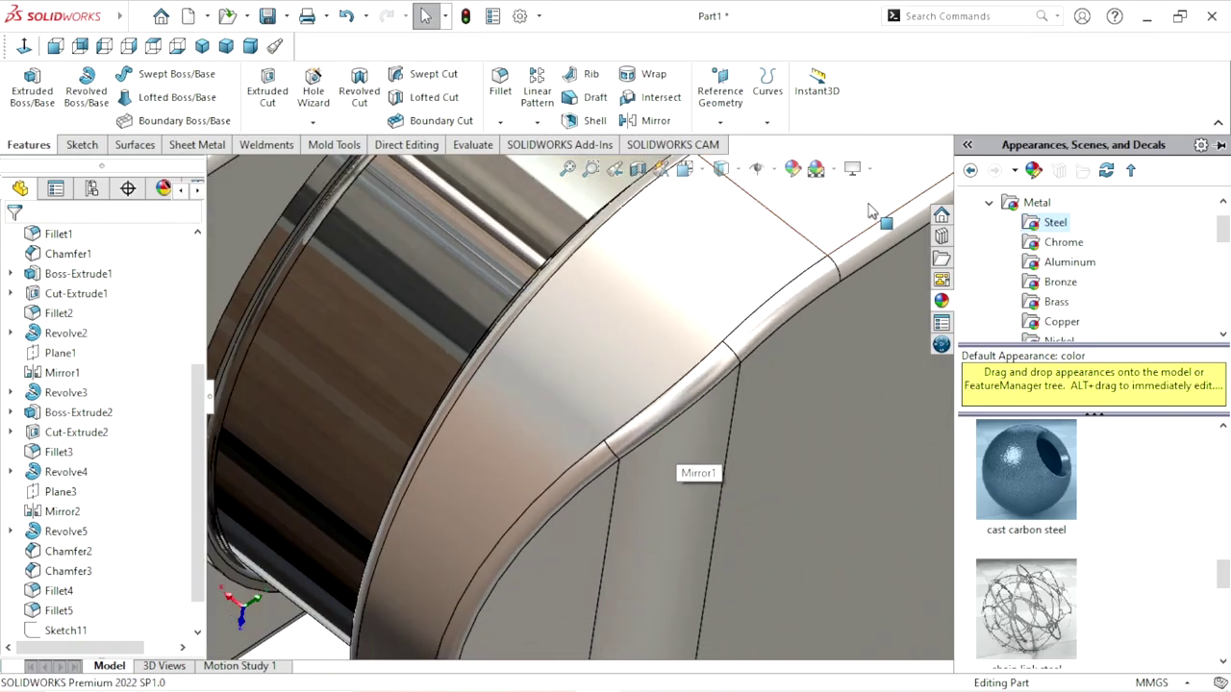
click(871, 169)
click(871, 195)
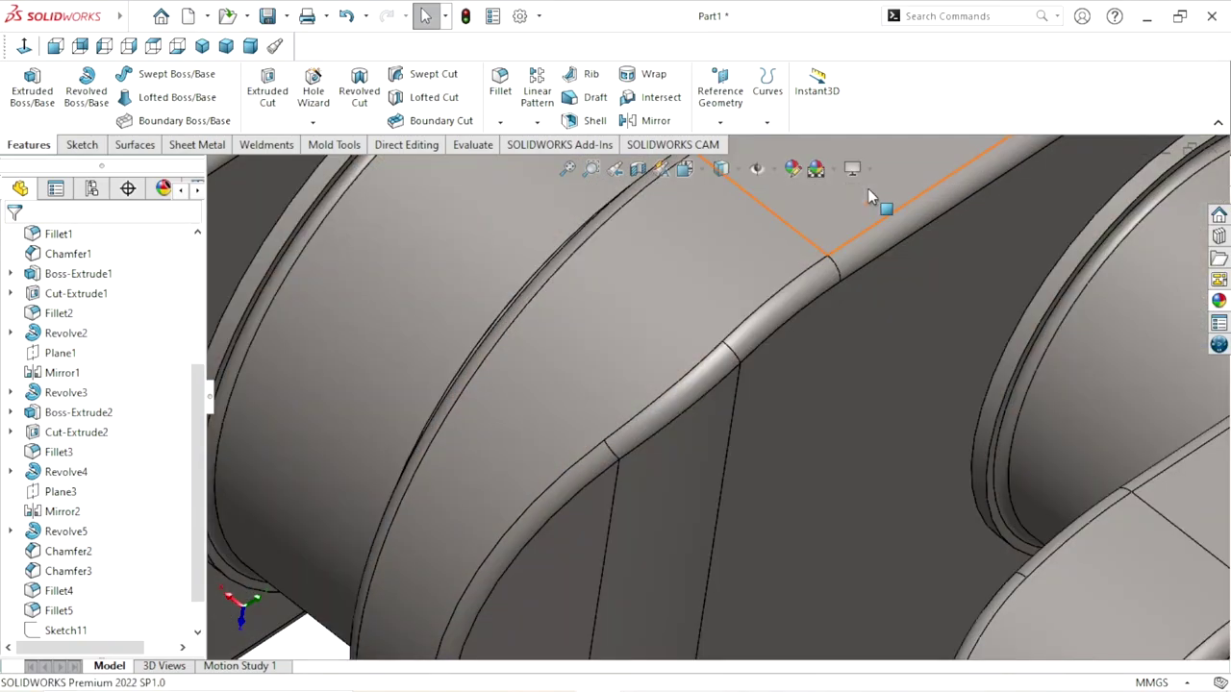
click(854, 170)
click(870, 195)
scroll(795, 325, up, 10)
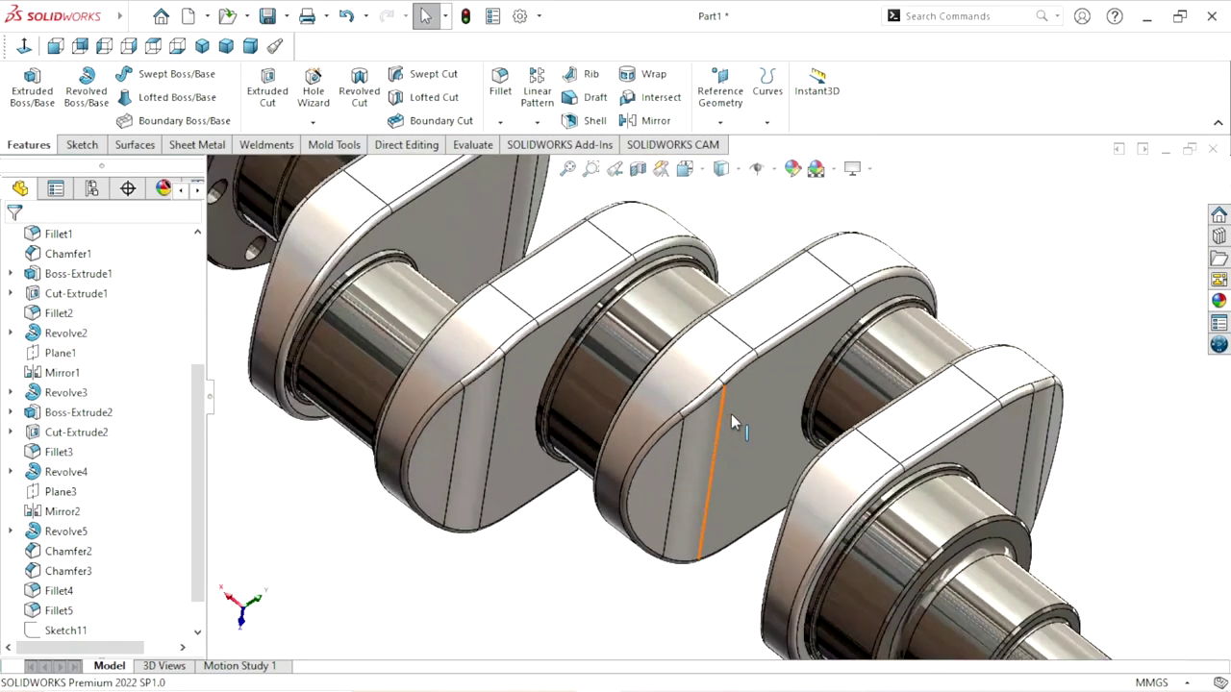
mouse_move(731, 413)
middle_down()
mouse_move(682, 305)
mouse_move(509, 416)
middle_up()
scroll(510, 415, up, 5)
scroll(718, 440, down, 5)
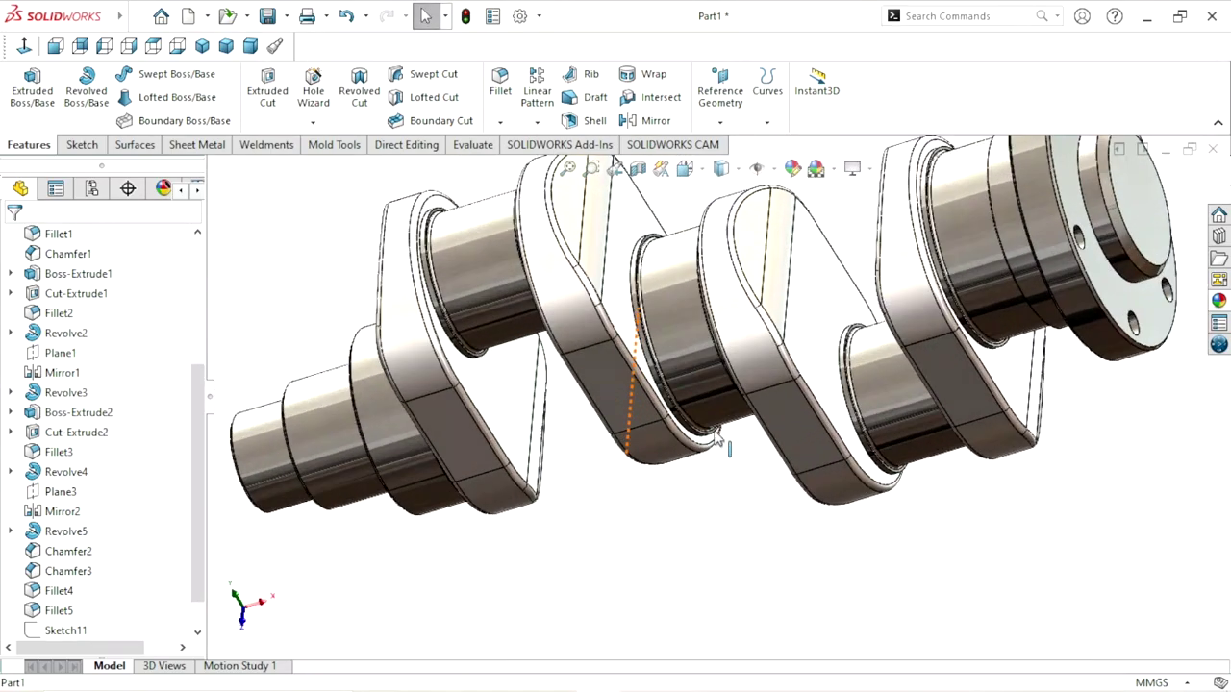
mouse_move(718, 440)
middle_down()
mouse_move(670, 425)
mouse_move(658, 467)
mouse_move(692, 497)
middle_up()
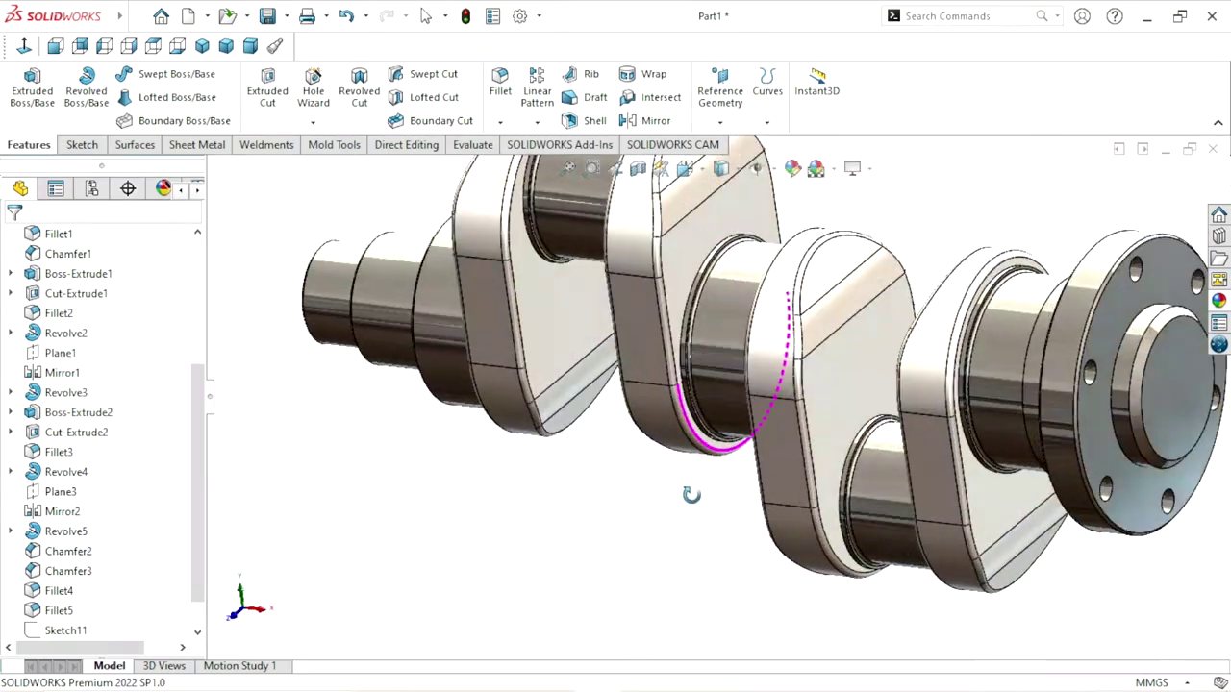
scroll(693, 497, up, 5)
scroll(701, 501, down, 5)
scroll(712, 288, down, 2)
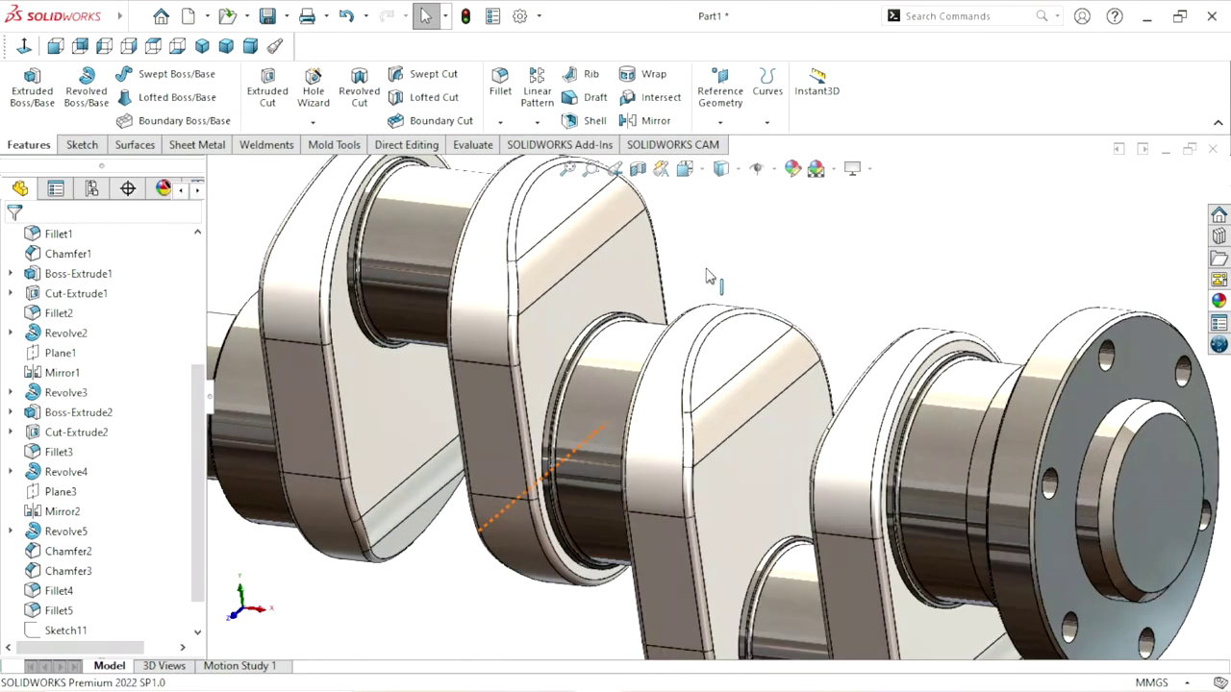
Ctrl-select Boss-Extrude1 through Mirror2, eight web features, in the FeatureManager tree.
click(85, 277)
ctrl+click(76, 295)
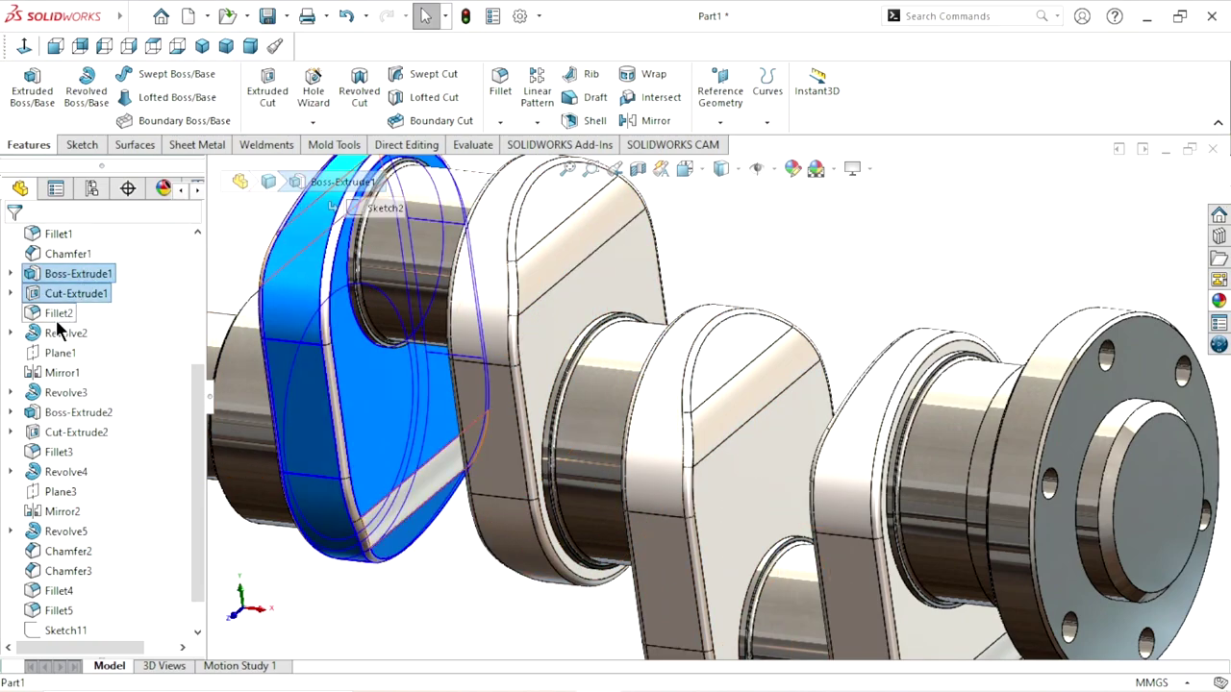
ctrl+click(60, 313)
ctrl+click(62, 373)
ctrl+click(76, 412)
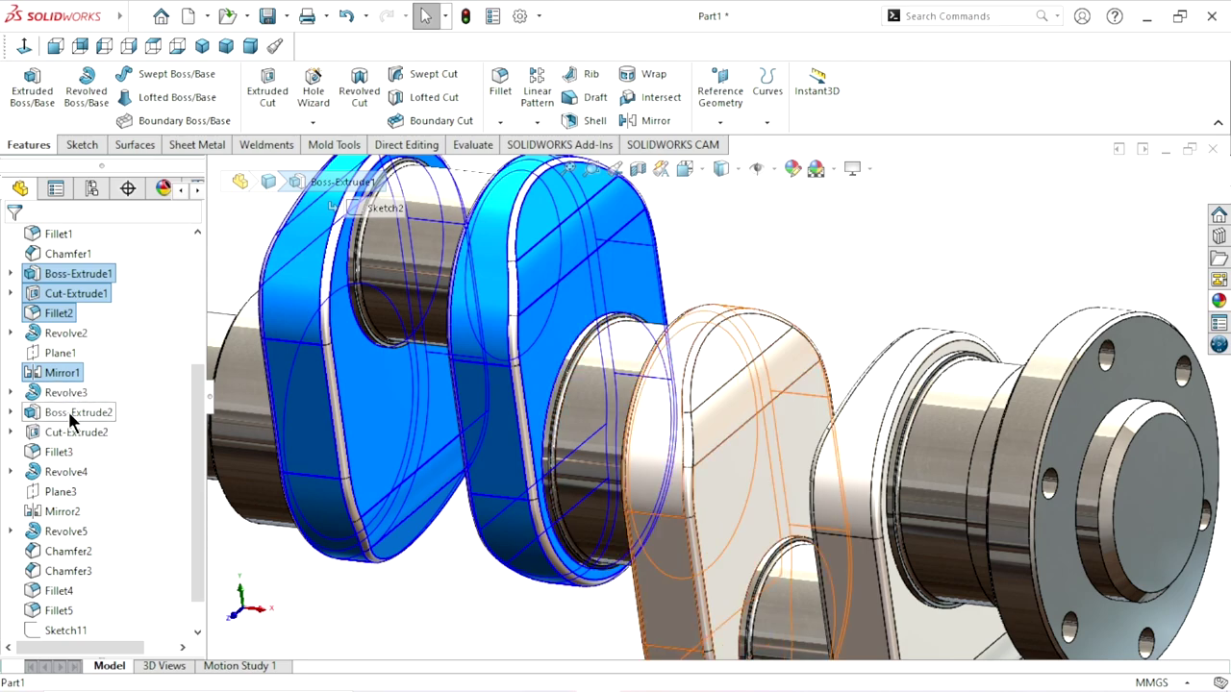
ctrl+click(75, 432)
ctrl+click(56, 454)
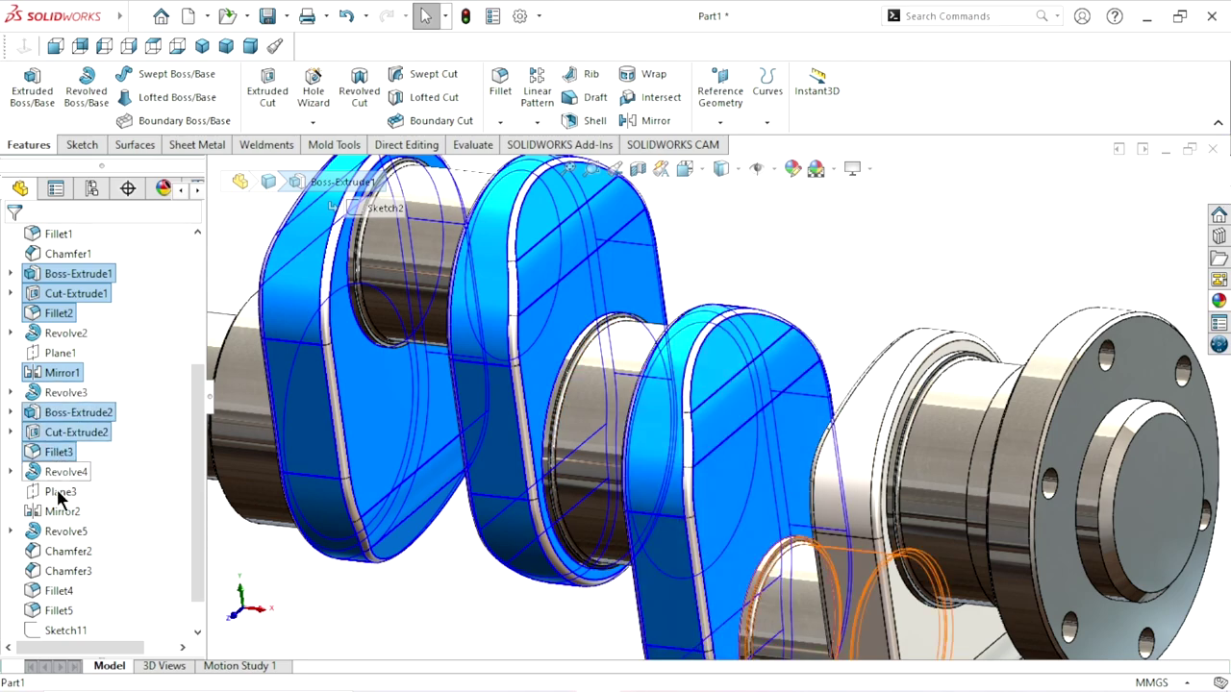
ctrl+click(61, 512)
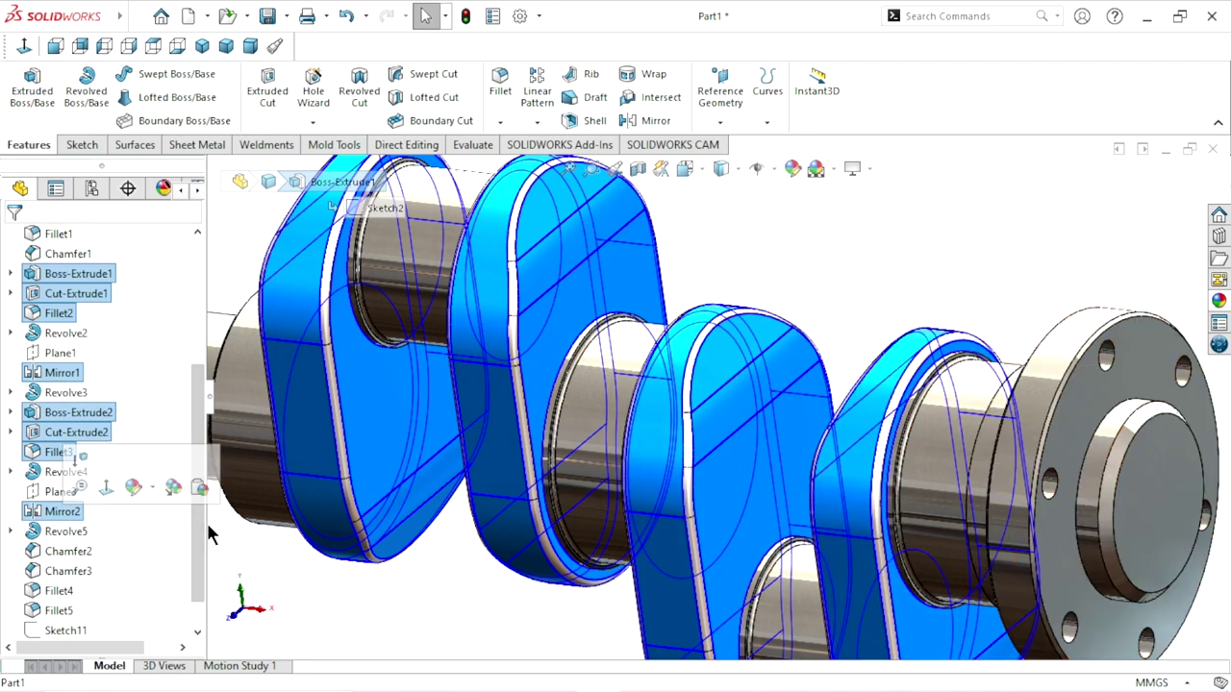
Add Fillet4 to the crank-web selection.
scroll(516, 529, up, 5)
scroll(736, 564, down, 2)
scroll(737, 563, down, 2)
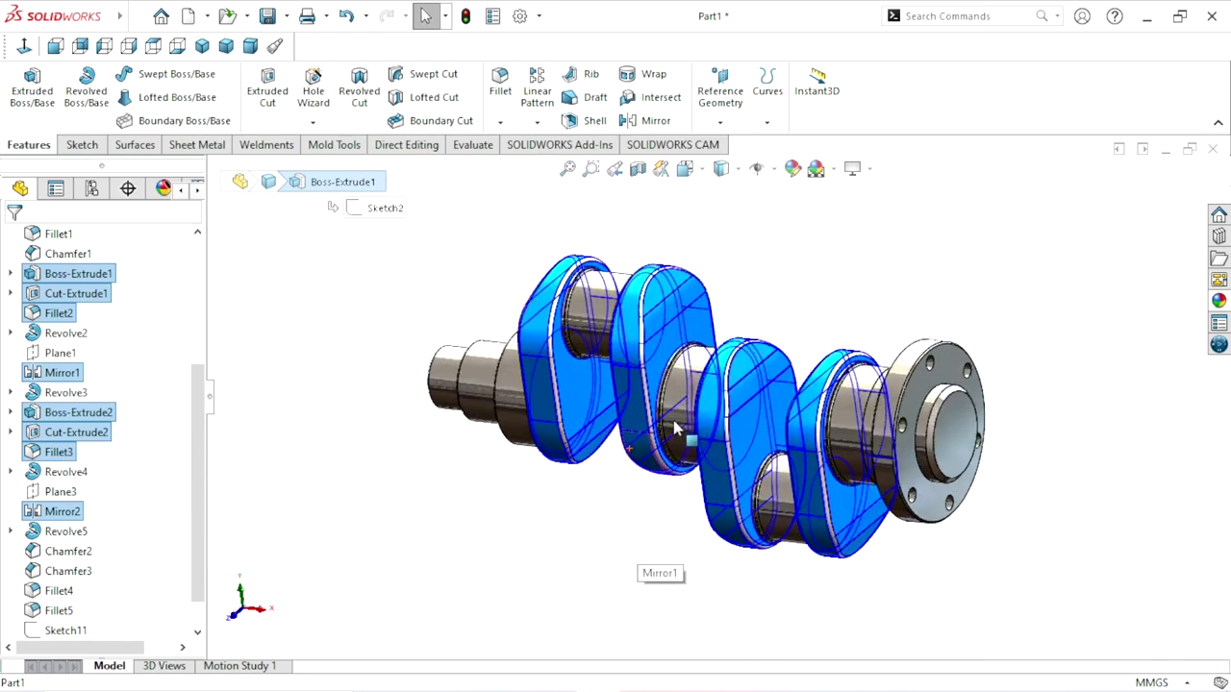
scroll(673, 428, down, 4)
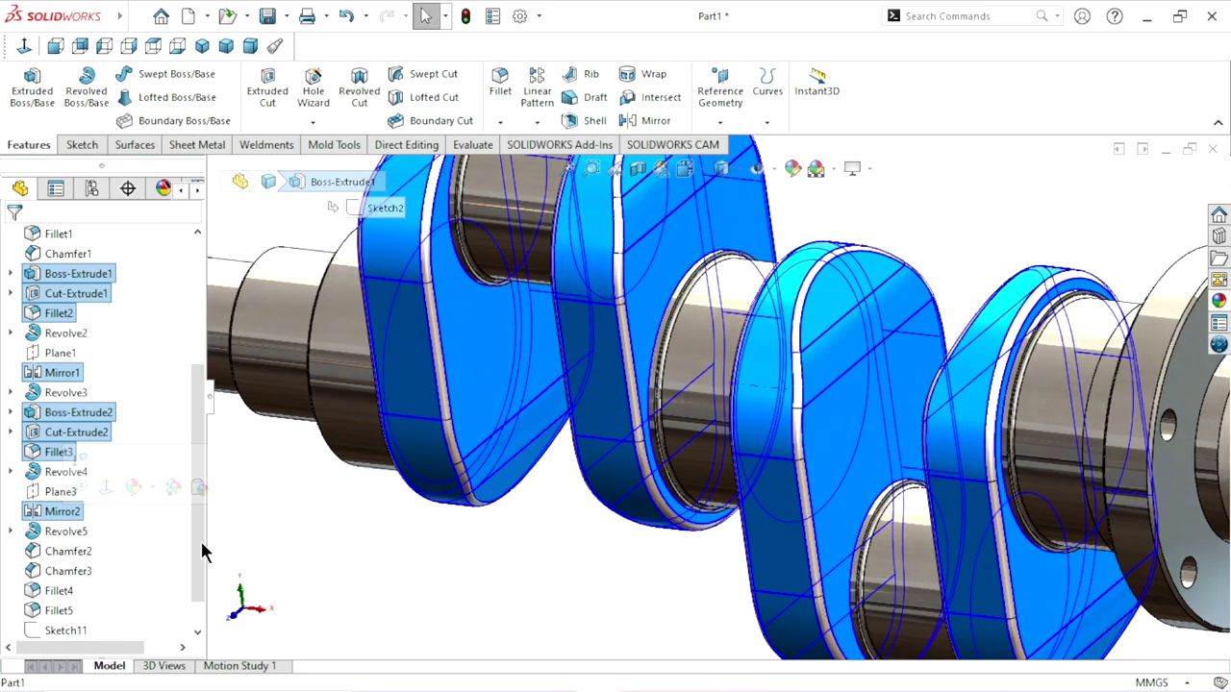
ctrl+click(59, 590)
scroll(528, 526, up, 5)
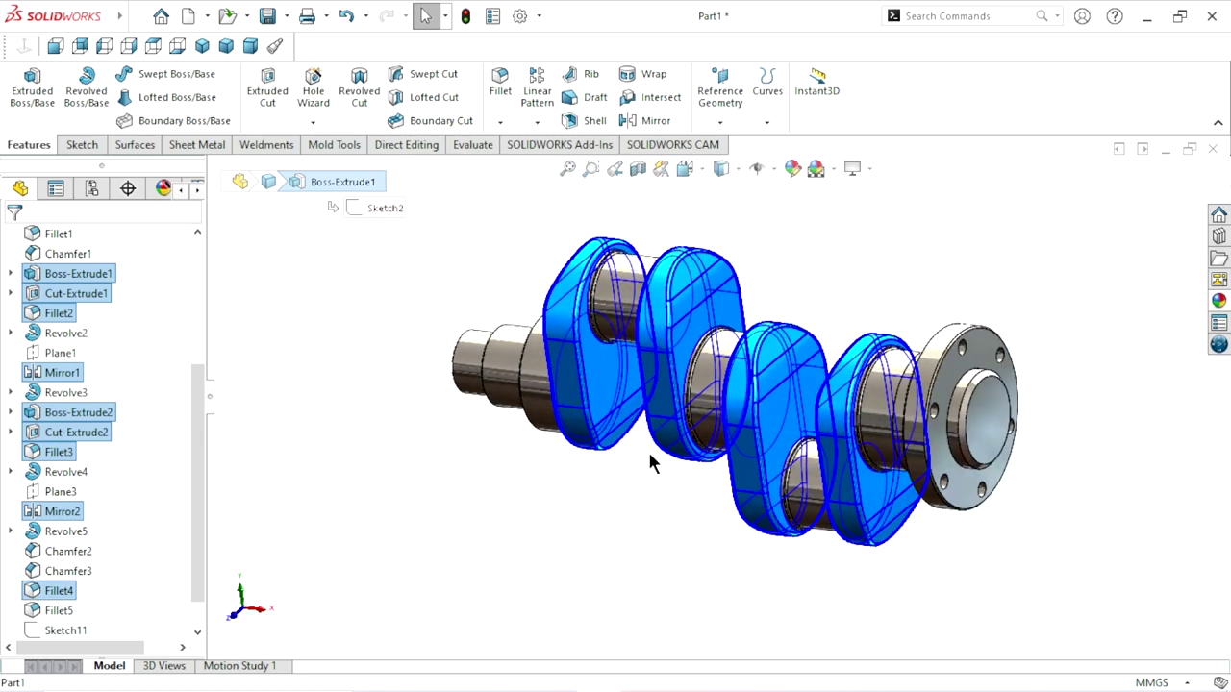
mouse_move(702, 406)
middle_down()
mouse_move(854, 596)
mouse_move(807, 376)
middle_up()
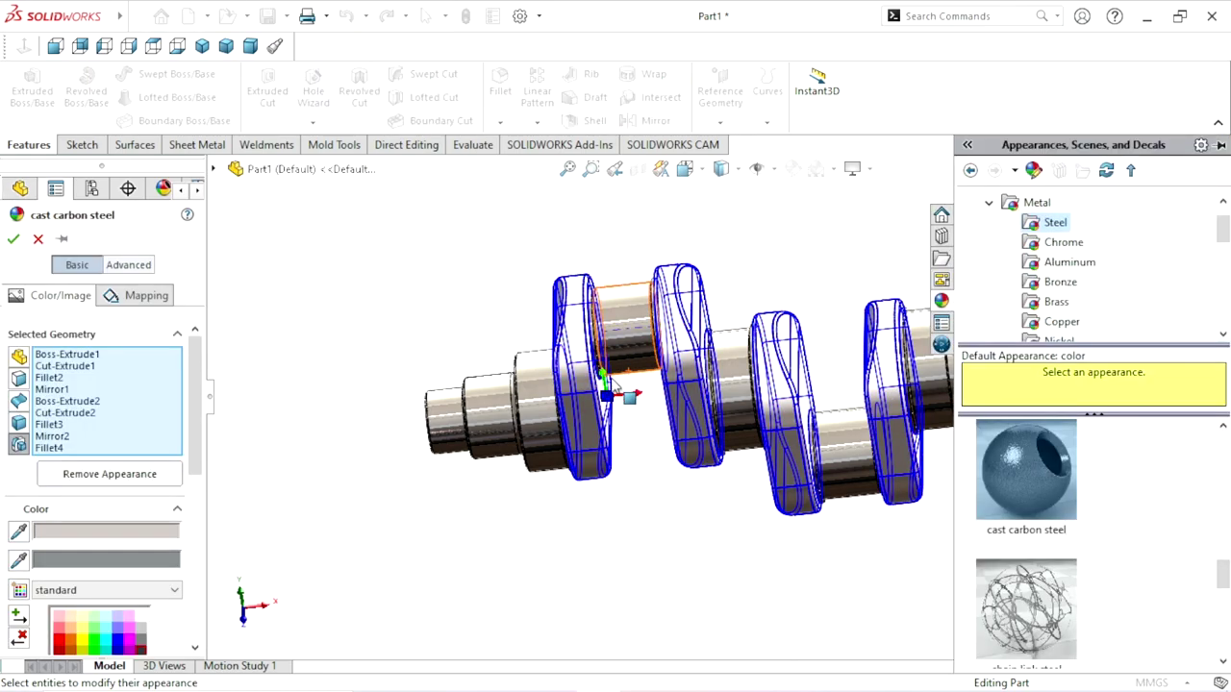
Colour the selected crank webs black, via dark grey, in the Edit Appearance colour section.
drag(196, 453, 197, 507)
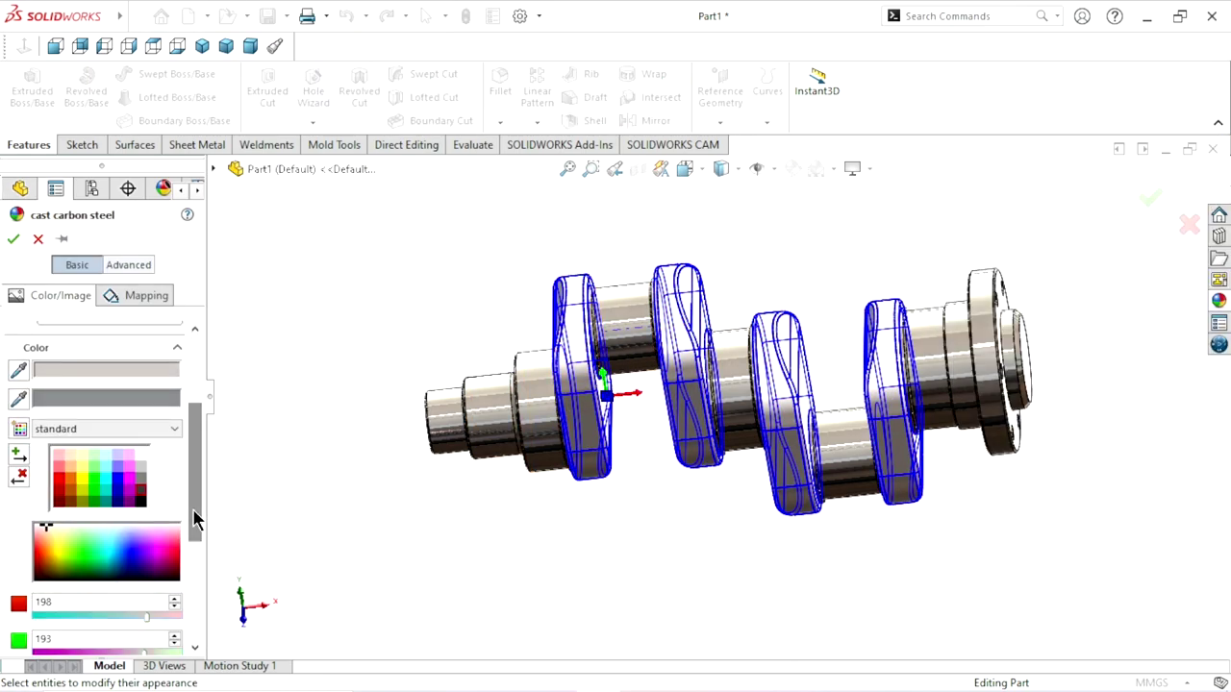
click(141, 493)
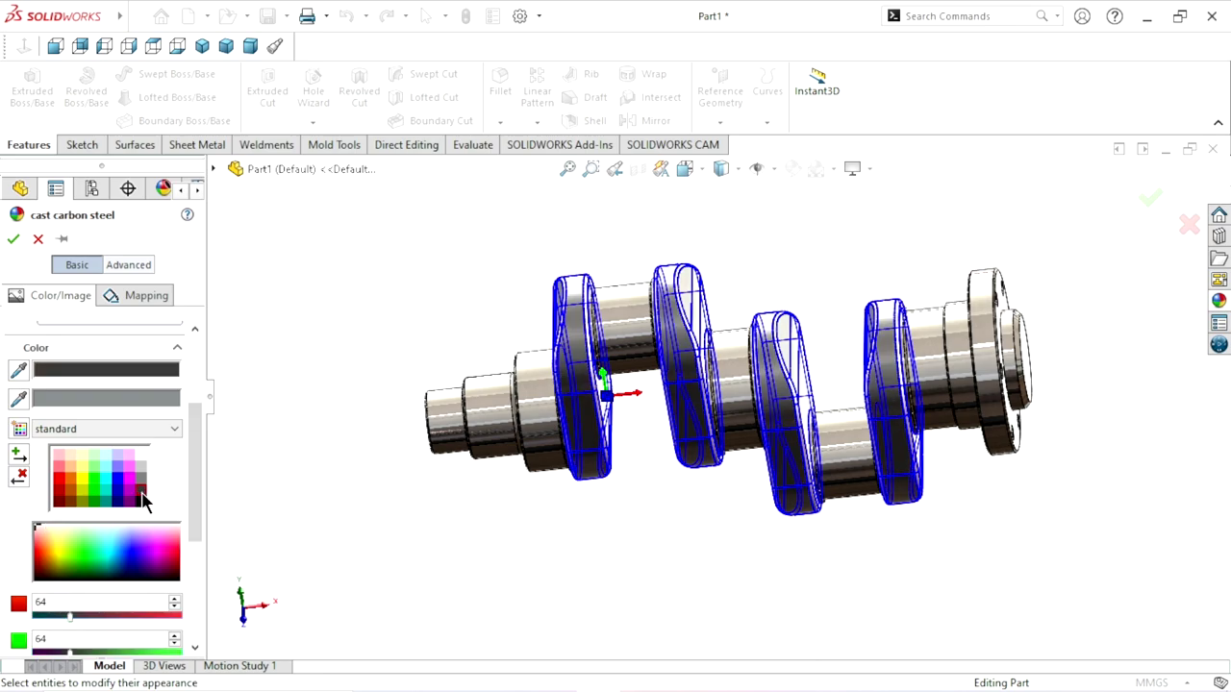
click(141, 501)
mouse_move(416, 519)
middle_down()
mouse_move(400, 458)
mouse_move(404, 489)
middle_up()
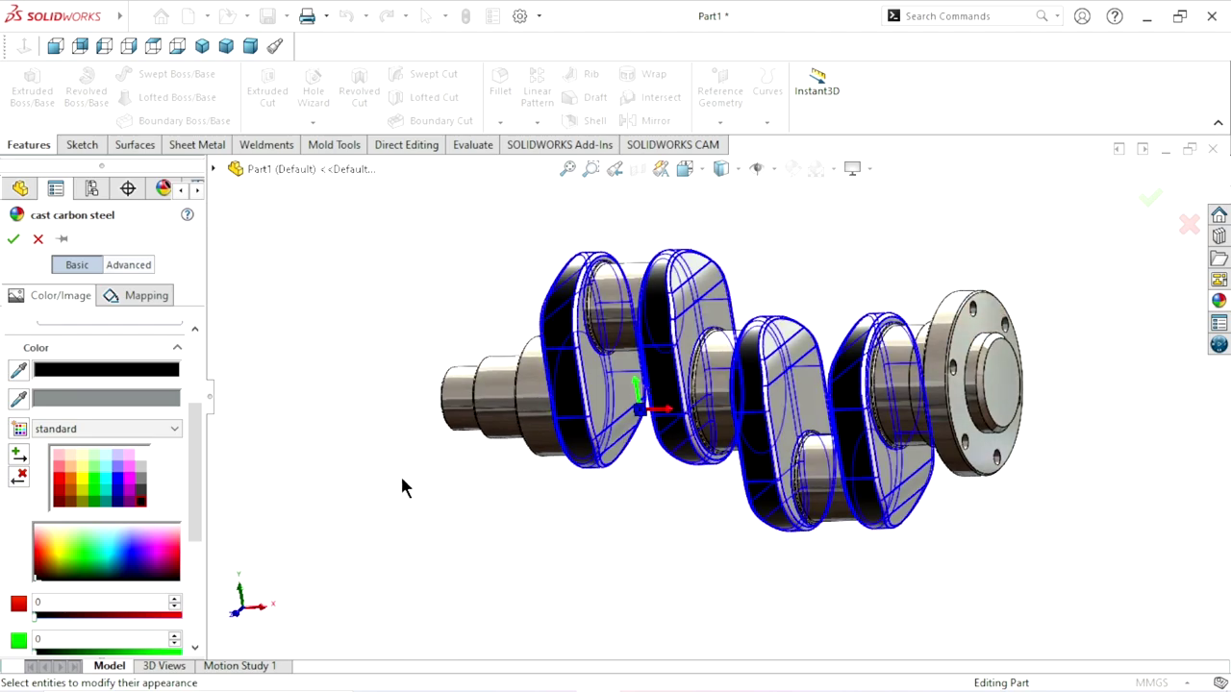
key(Return)
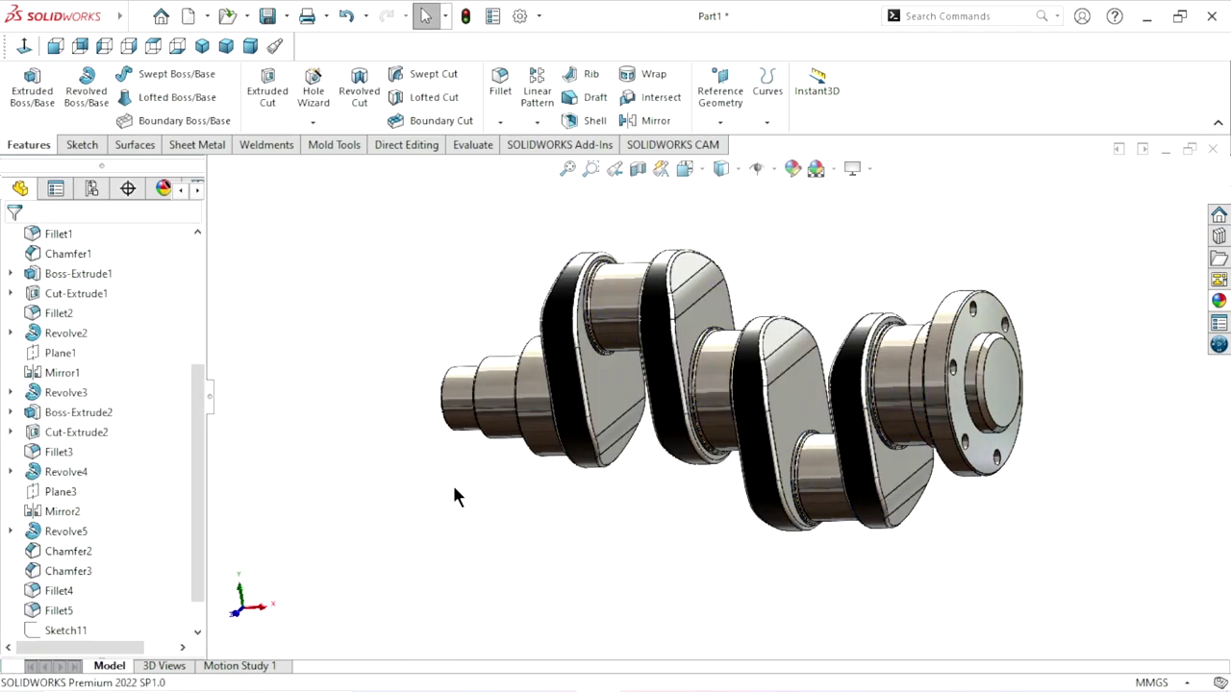
scroll(935, 381, down, 4)
scroll(726, 449, down, 3)
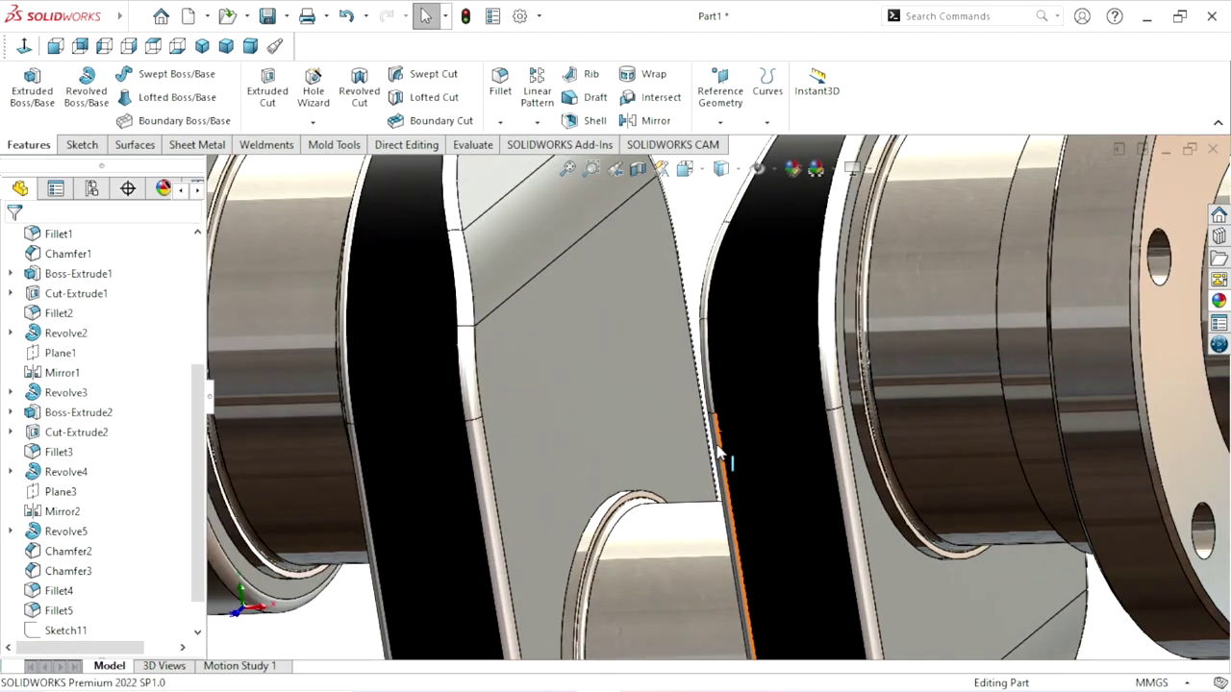
scroll(719, 450, up, 5)
mouse_move(727, 481)
middle_down()
mouse_move(475, 509)
mouse_move(559, 435)
mouse_move(490, 503)
middle_up()
scroll(480, 503, up, 3)
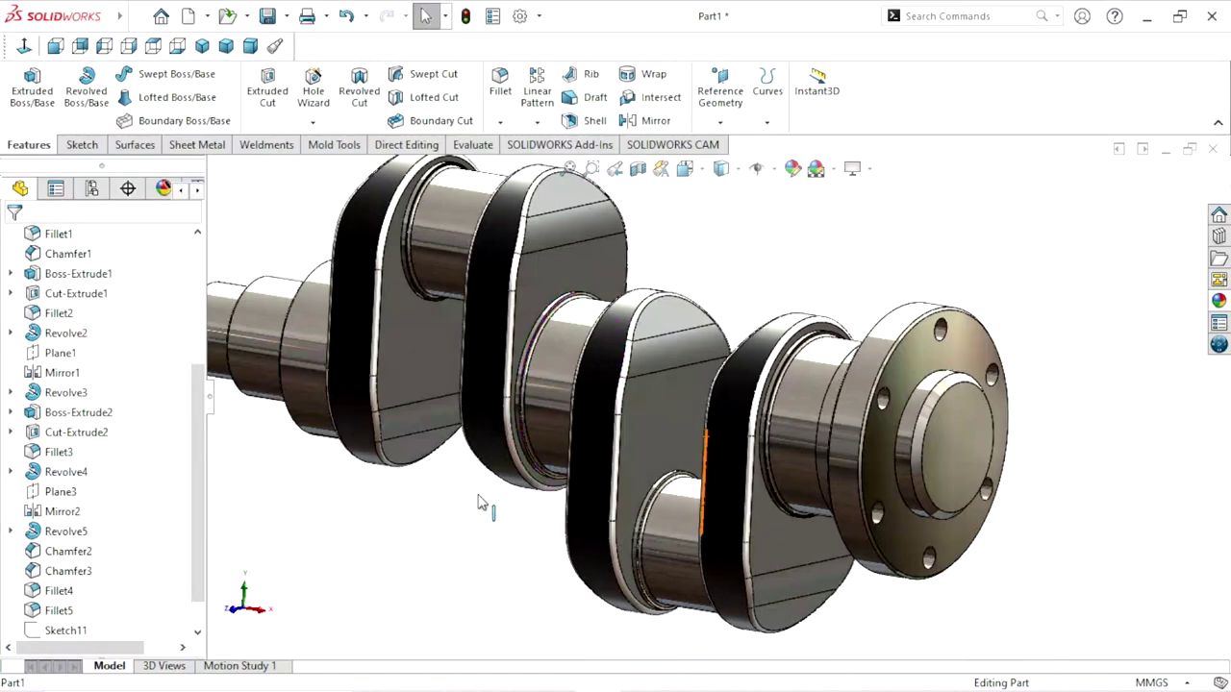
scroll(630, 360, down, 3)
scroll(629, 358, down, 2)
scroll(629, 354, up, 4)
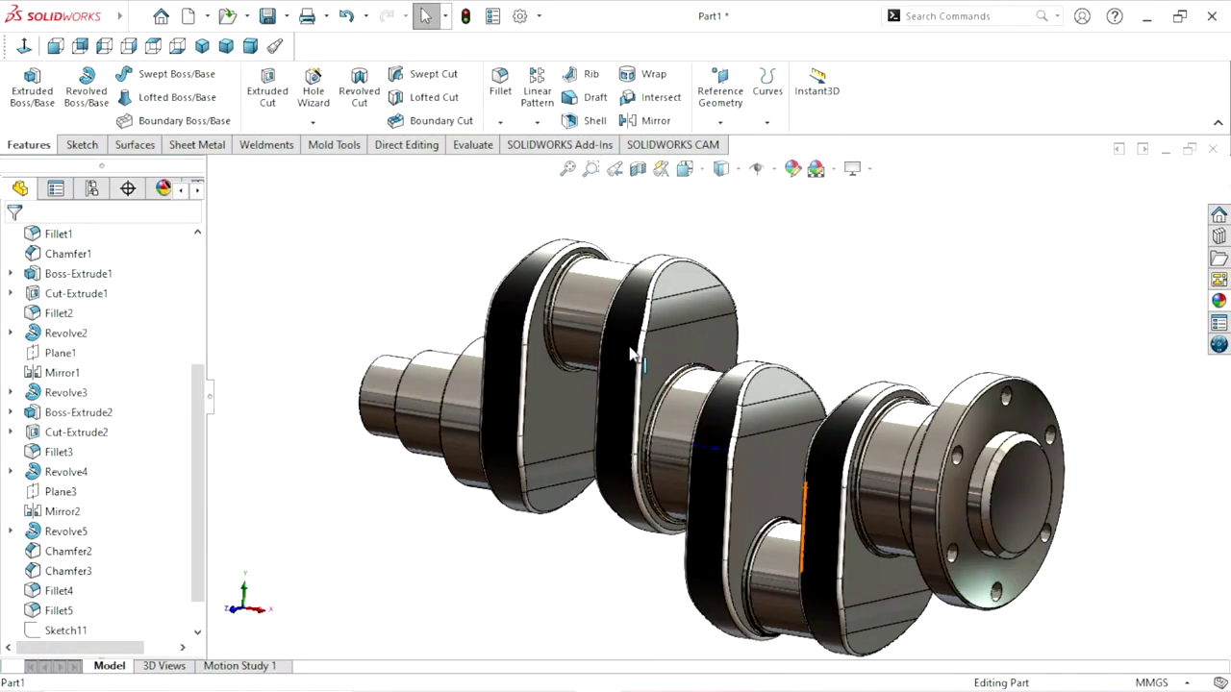
Select the web features Boss-Extrude1, Fillet2, Mirror1, Boss-Extrude2, Cut-Extrude2, Fillet3 and Mirror2.
click(68, 273)
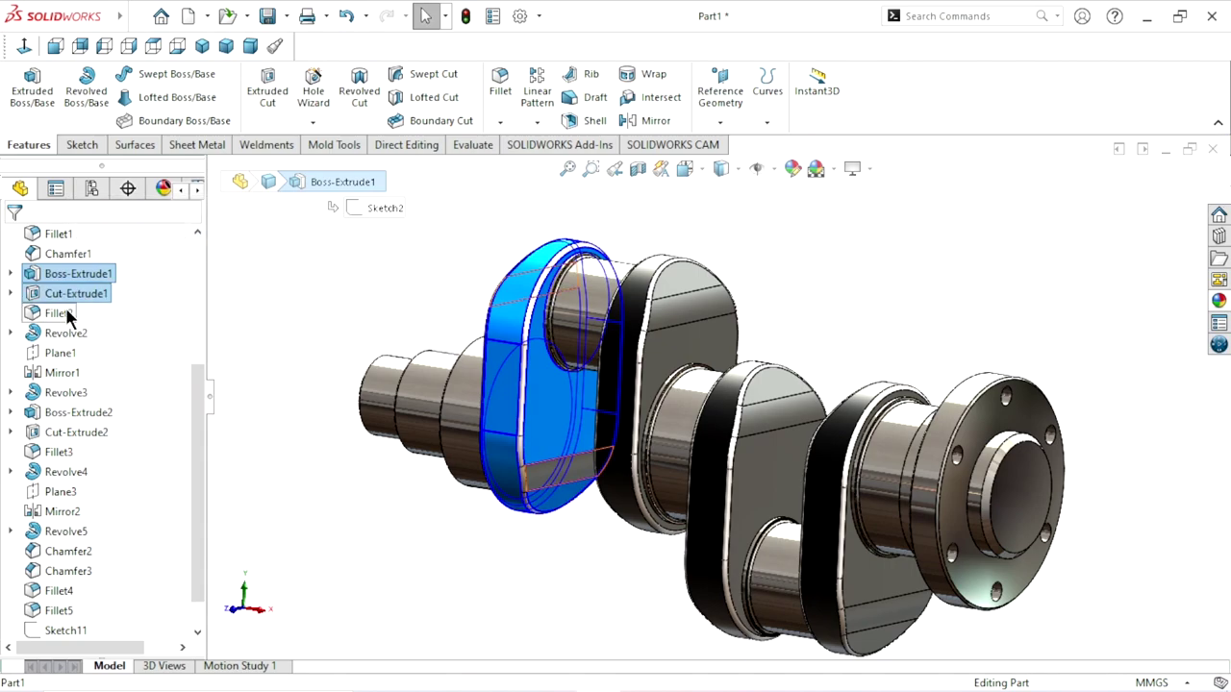
ctrl+click(60, 313)
ctrl+click(75, 373)
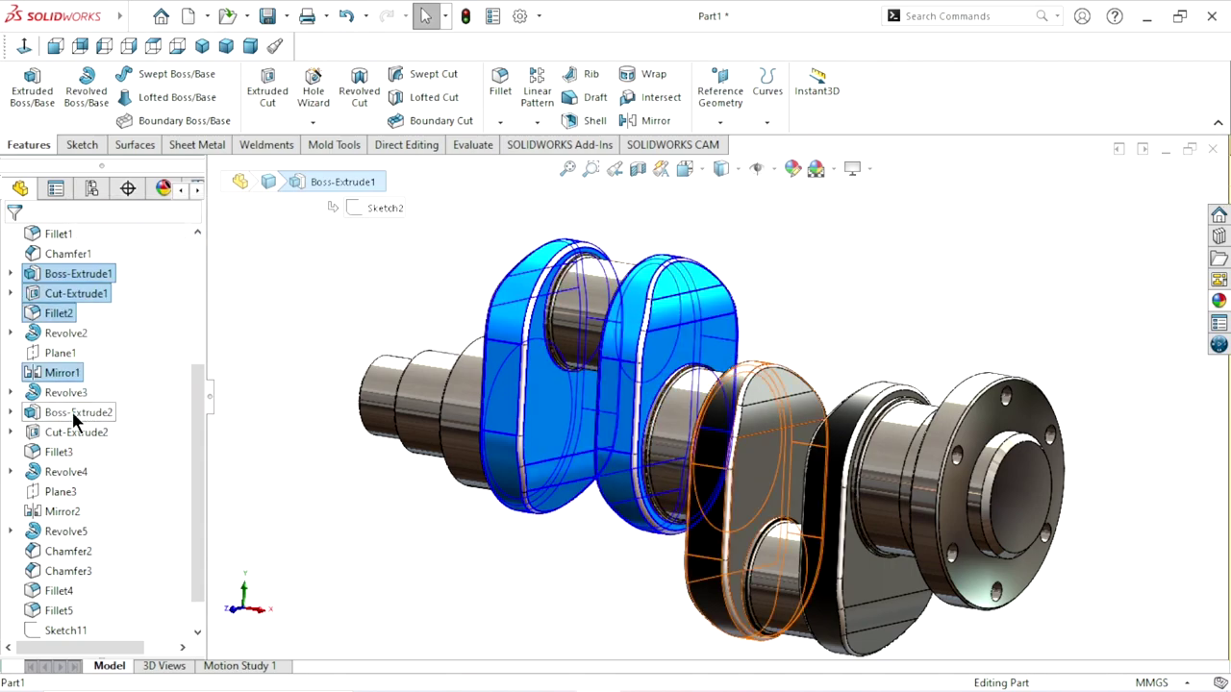
ctrl+click(77, 412)
ctrl+click(75, 433)
ctrl+click(57, 452)
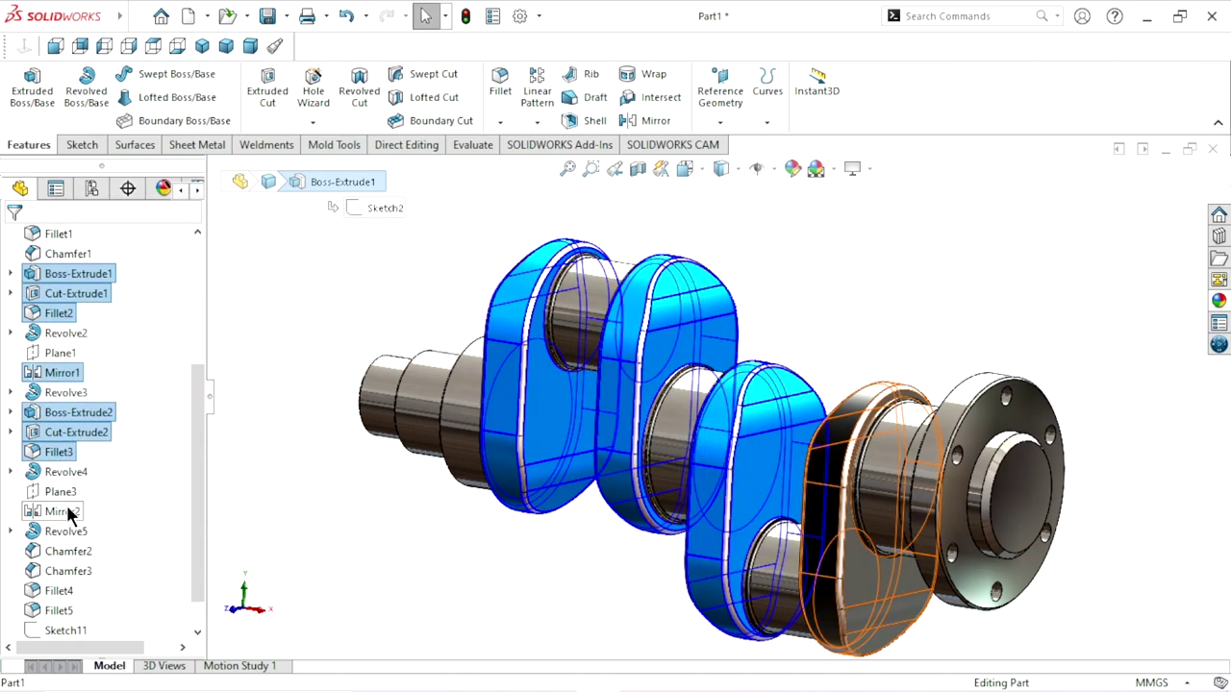
ctrl+click(64, 512)
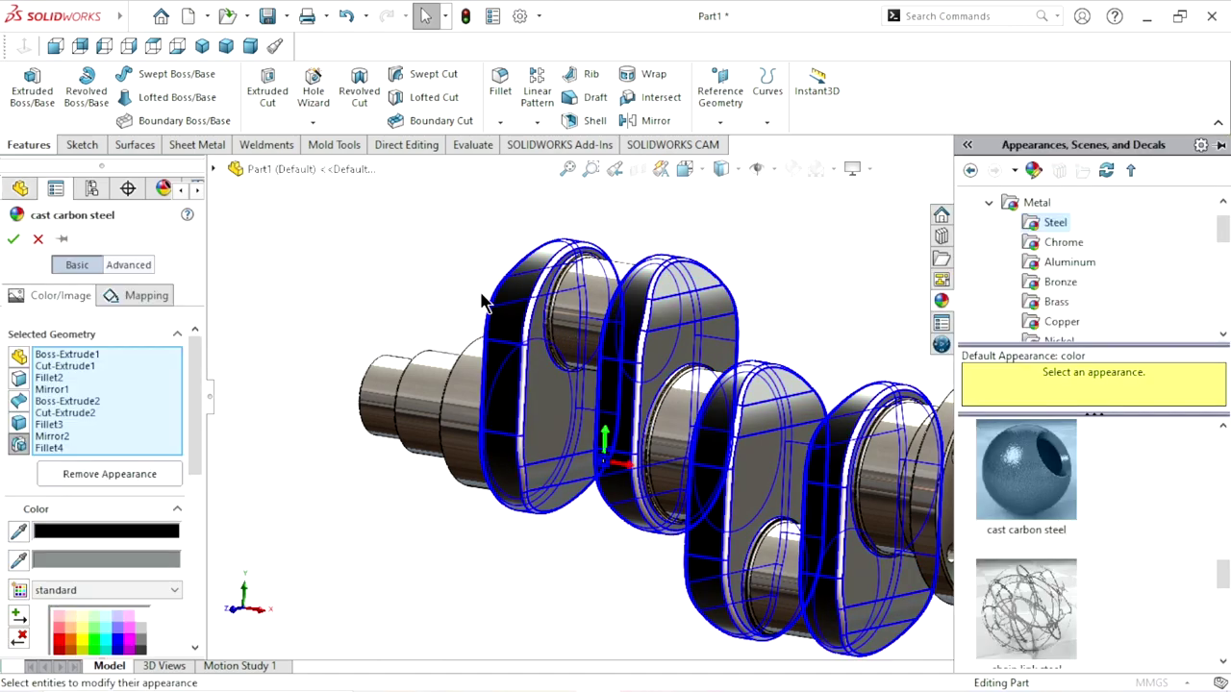
Try a dark grey colour on the webs, then revert them to black.
scroll(173, 526, down, 3)
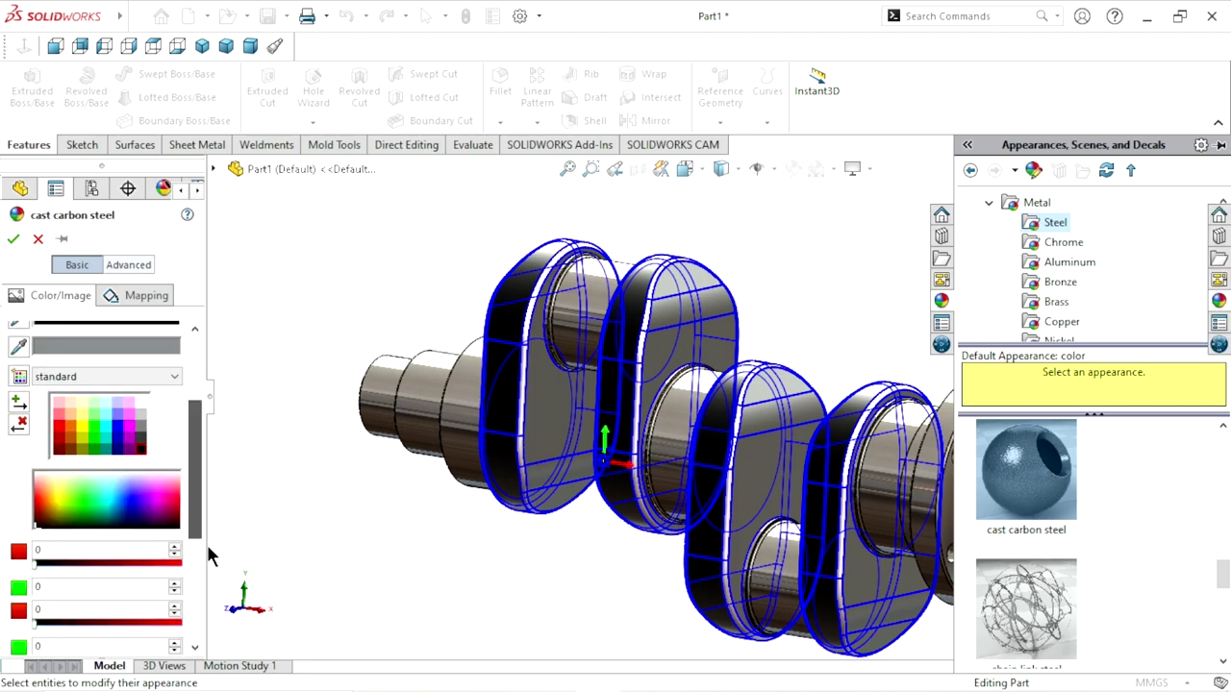
click(141, 444)
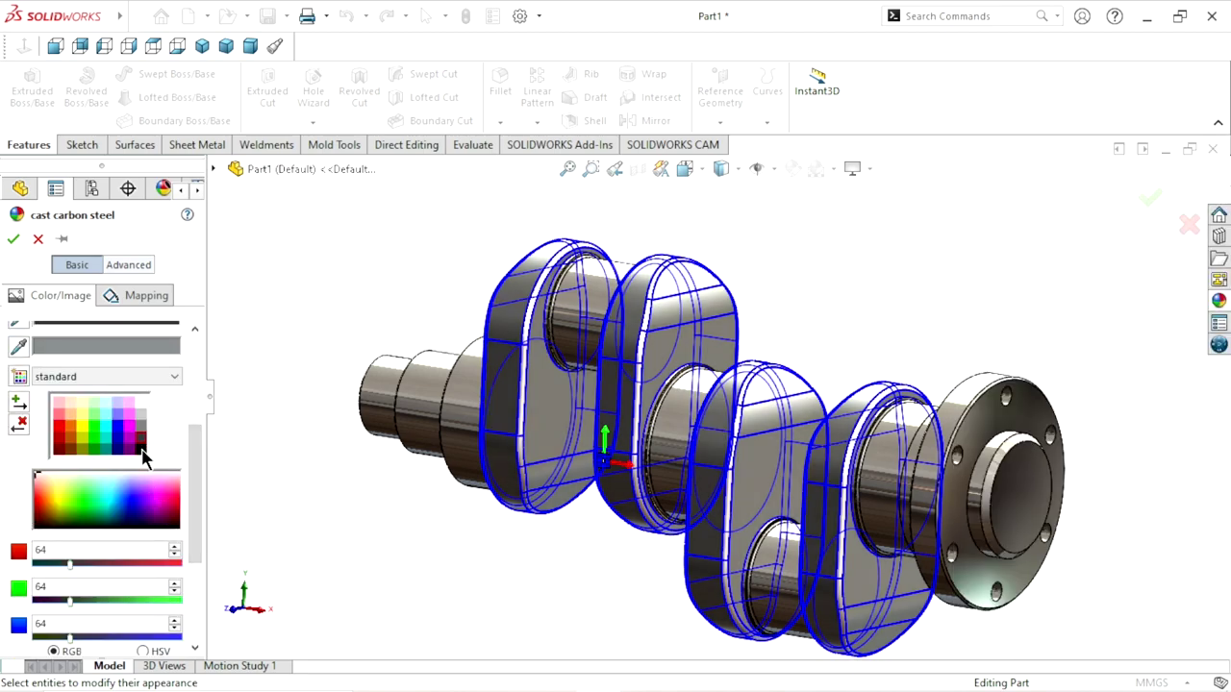
click(142, 450)
scroll(657, 499, down, 5)
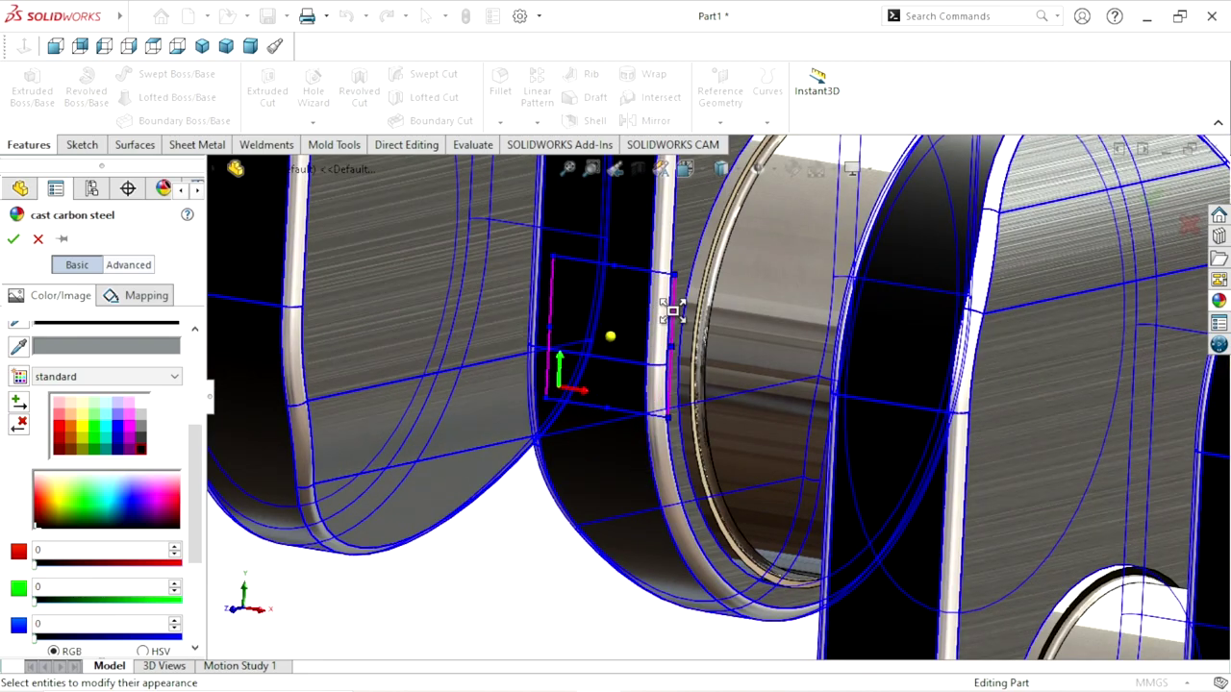
scroll(971, 337, up, 3)
scroll(971, 331, down, 4)
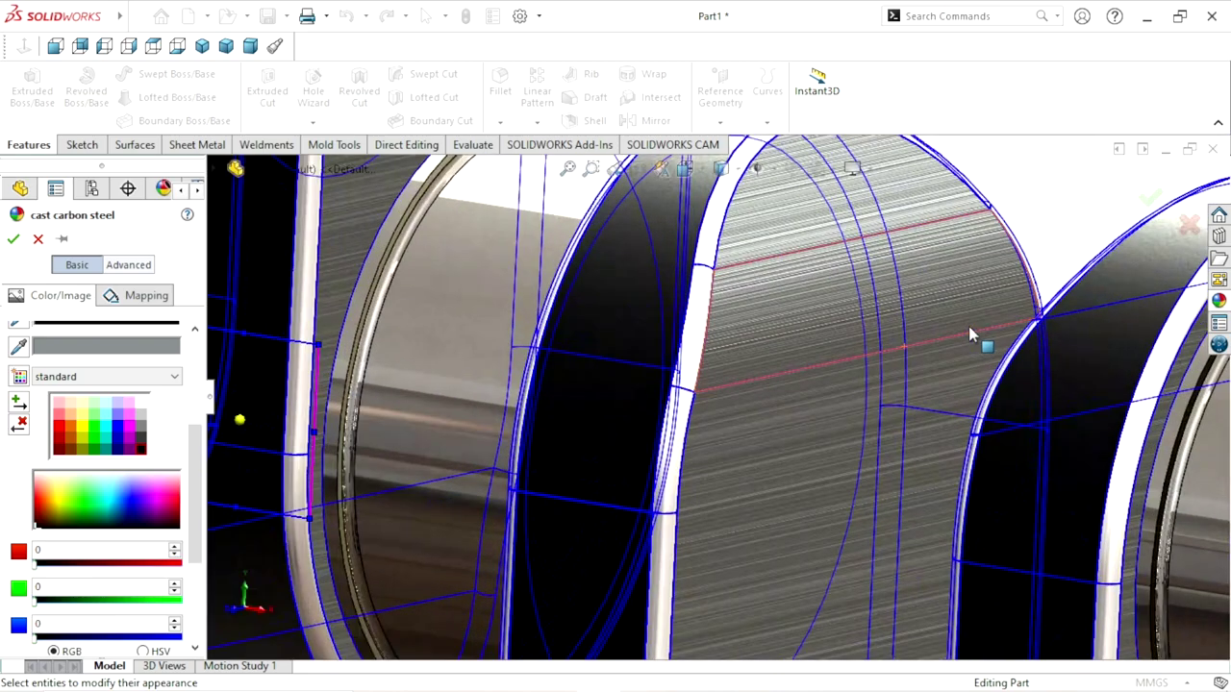
scroll(952, 332, down, 2)
scroll(945, 331, up, 2)
scroll(945, 330, up, 3)
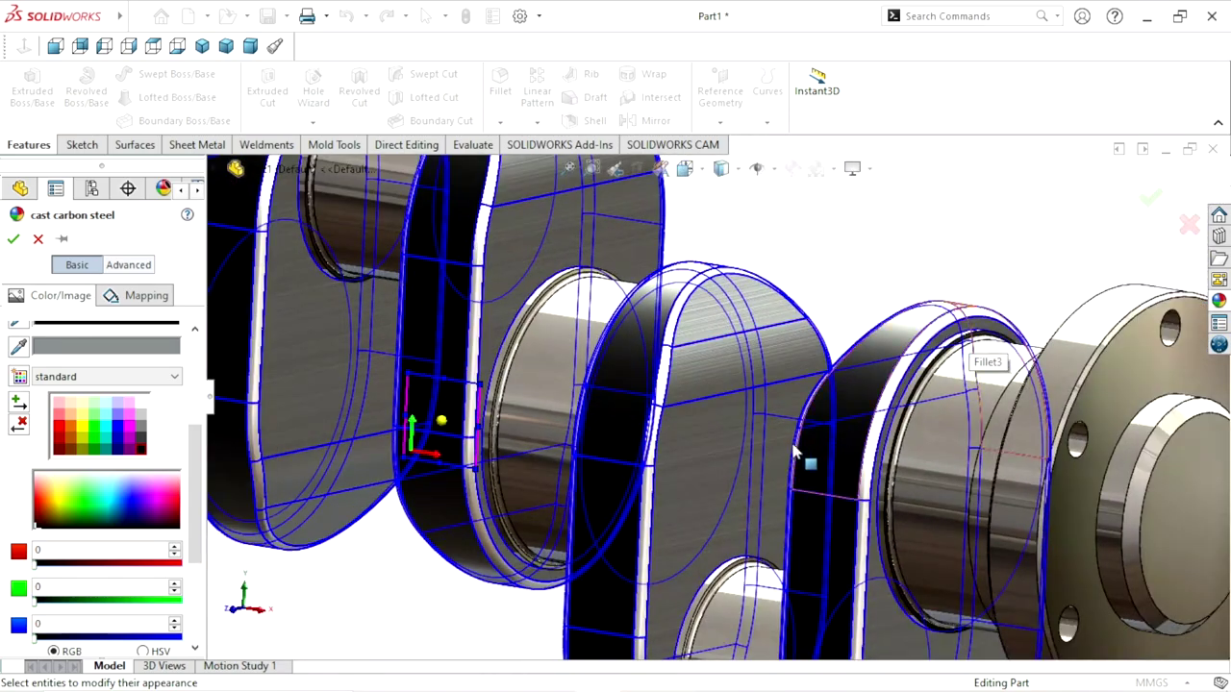
scroll(945, 331, up, 2)
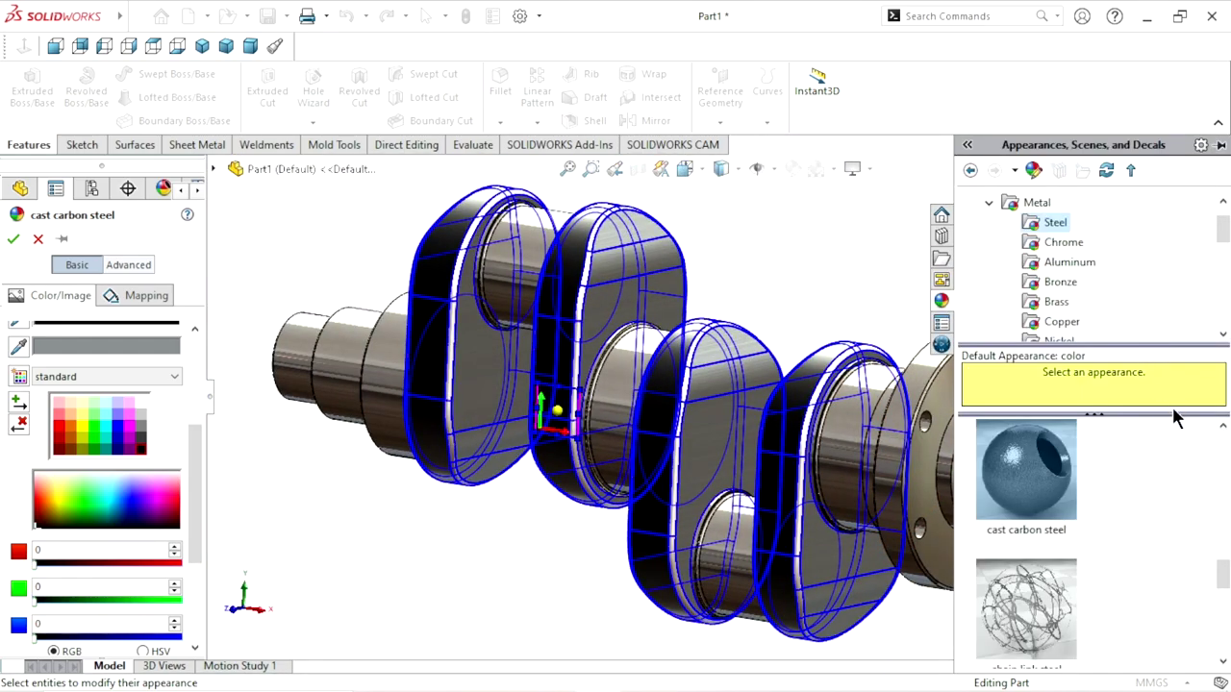
Apply the cast carbon steel appearance to the webs, coloured black.
click(1057, 497)
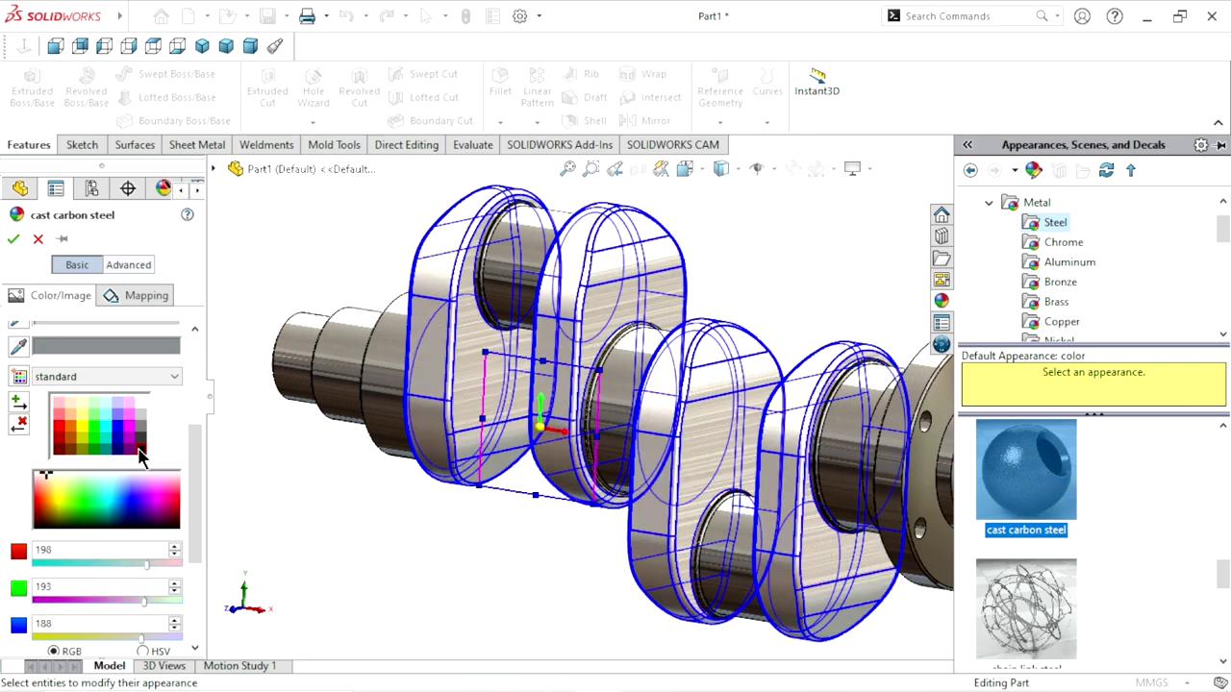
click(140, 448)
scroll(580, 440, down, 4)
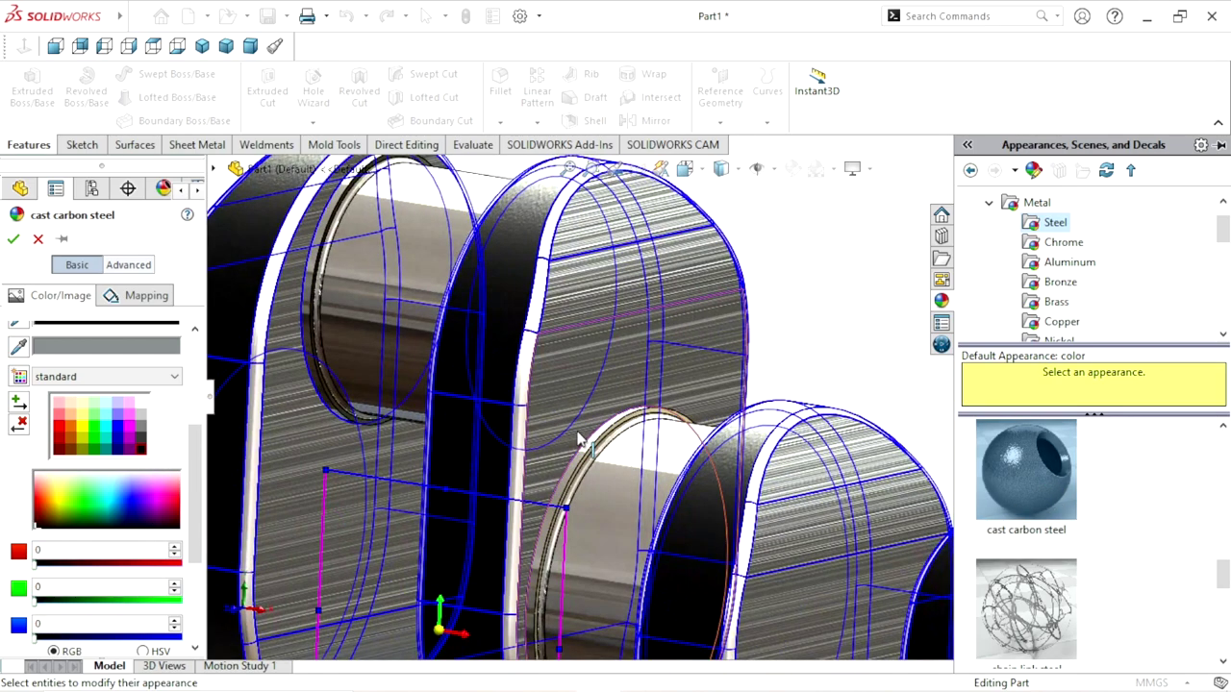
scroll(577, 346, down, 3)
scroll(585, 357, up, 5)
mouse_move(590, 376)
middle_down()
mouse_move(582, 474)
mouse_move(645, 395)
mouse_move(629, 420)
mouse_move(643, 441)
mouse_move(631, 297)
middle_up()
scroll(632, 297, down, 3)
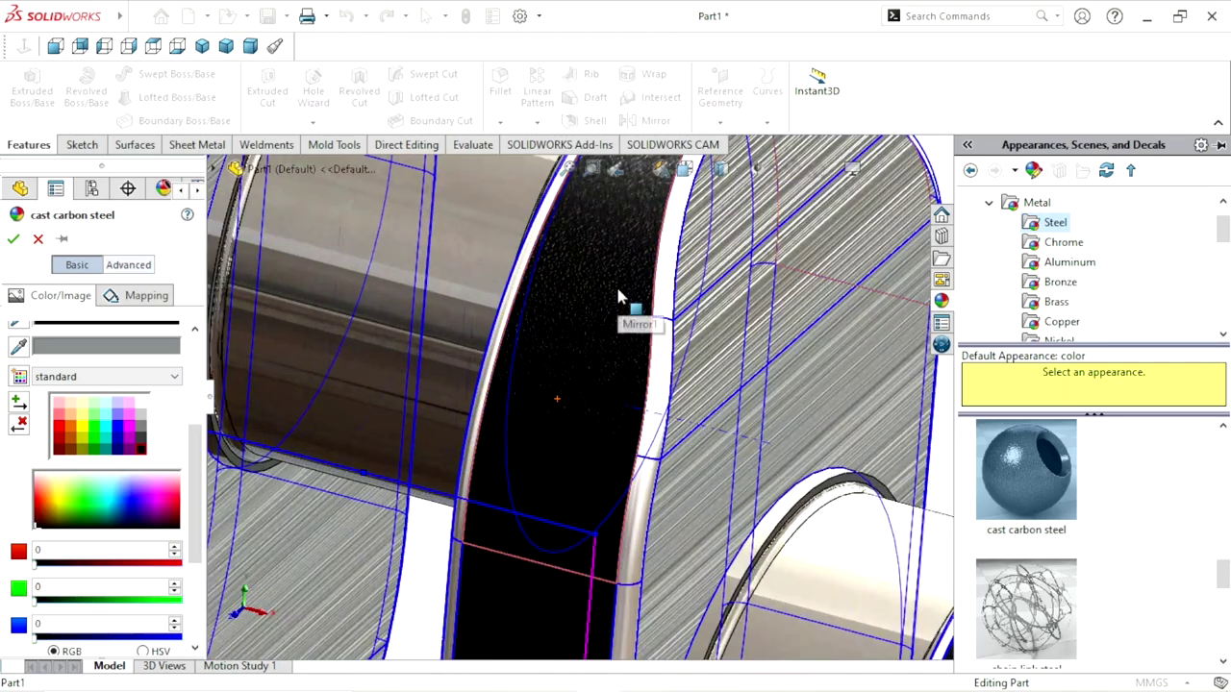
scroll(626, 308, up, 1)
Recolour the steel webs dark grey (RGB 64) and confirm the appearance.
click(145, 442)
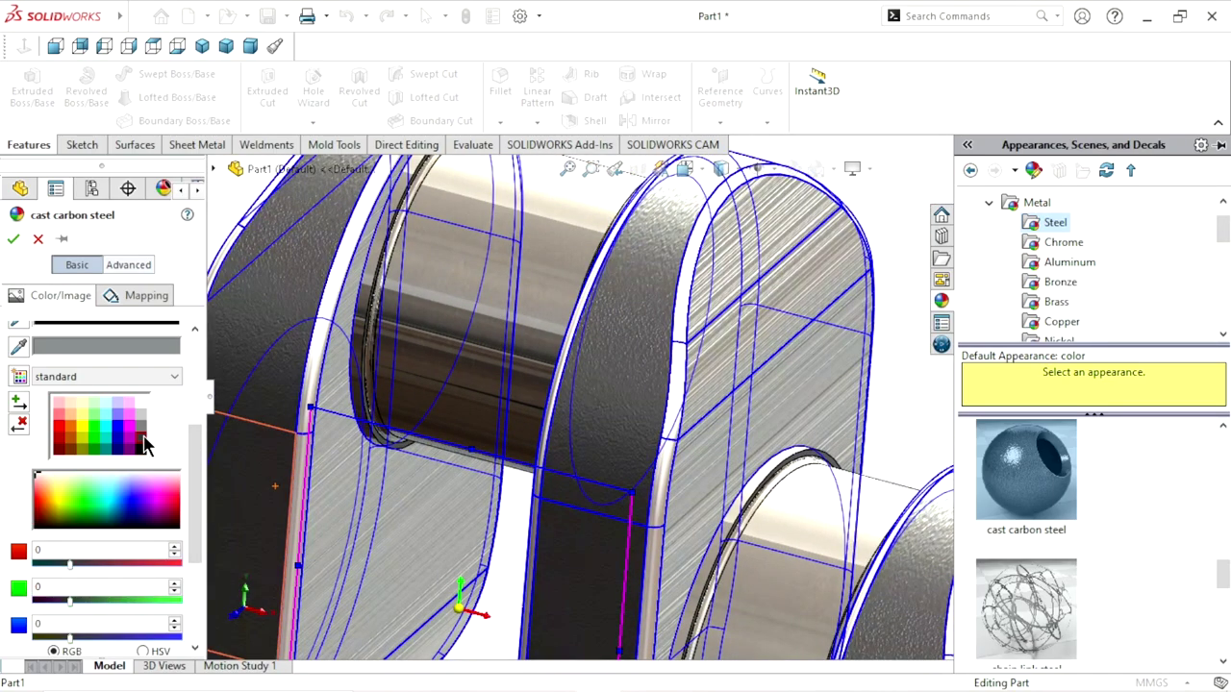
scroll(599, 475, up, 3)
scroll(692, 531, up, 2)
scroll(693, 531, down, 2)
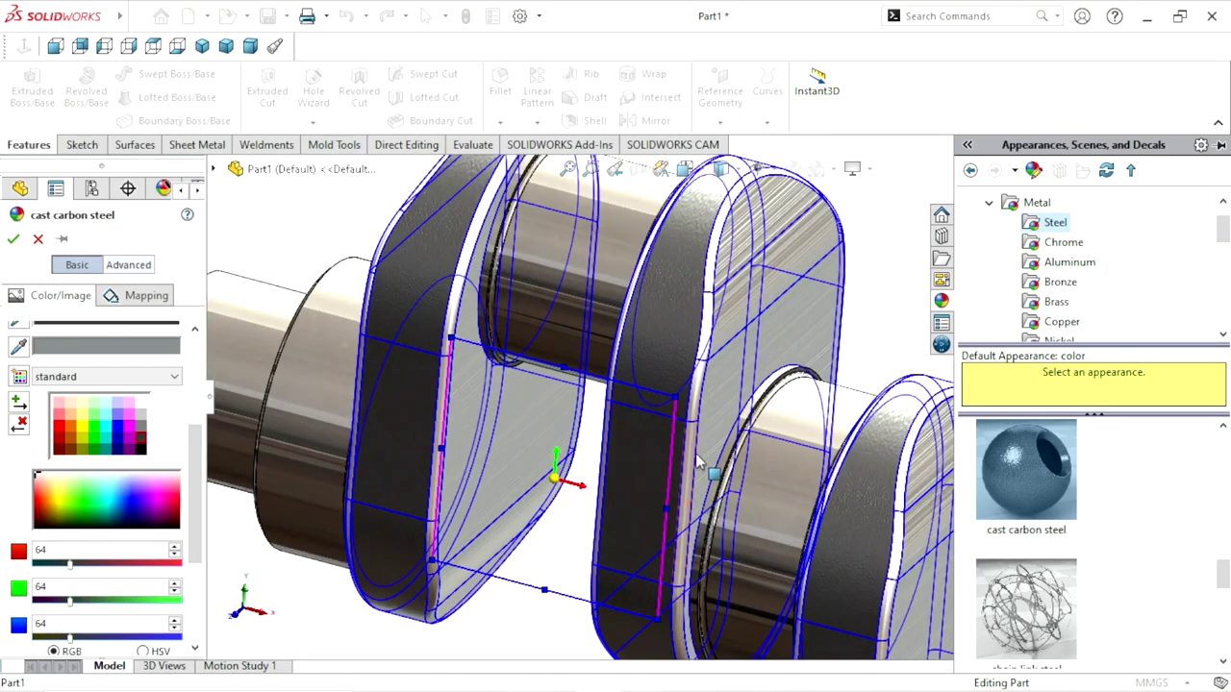
drag(627, 429, 575, 441)
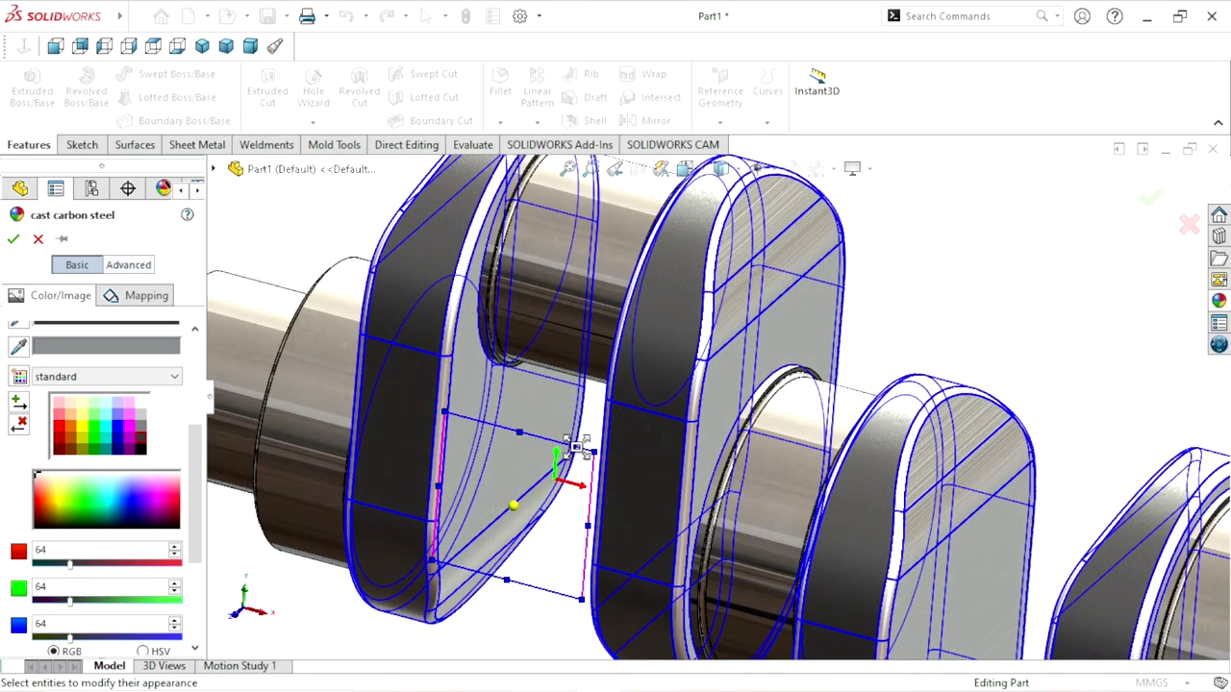
scroll(694, 281, down, 3)
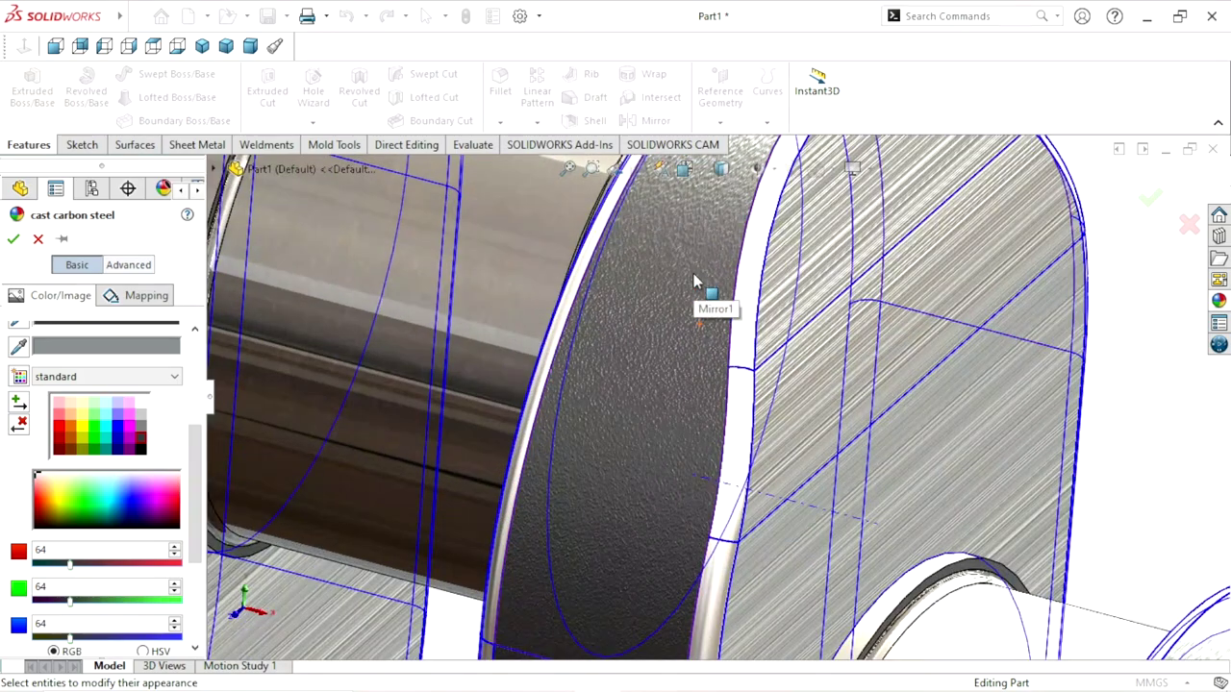
scroll(680, 307, up, 2)
scroll(673, 455, up, 2)
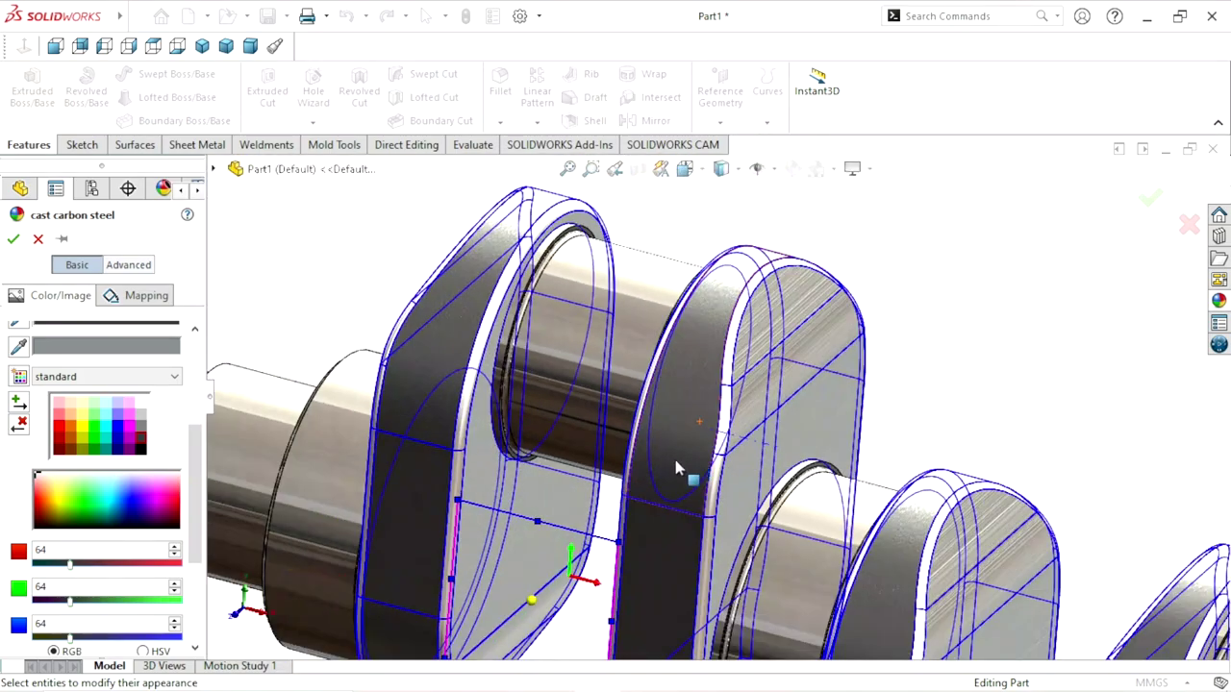
click(13, 240)
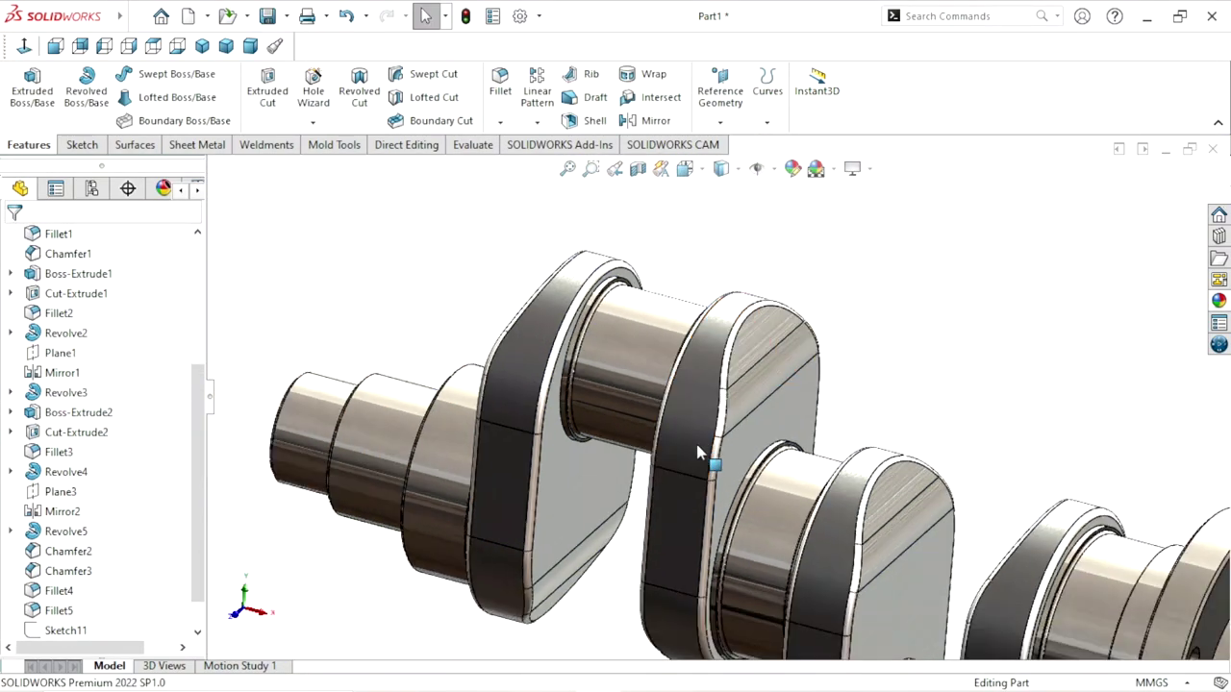
Select the five journal cylinder faces, from the small end to the flange end.
key(f)
scroll(769, 587, down, 1)
scroll(904, 561, down, 1)
middle_drag(904, 560, 956, 572)
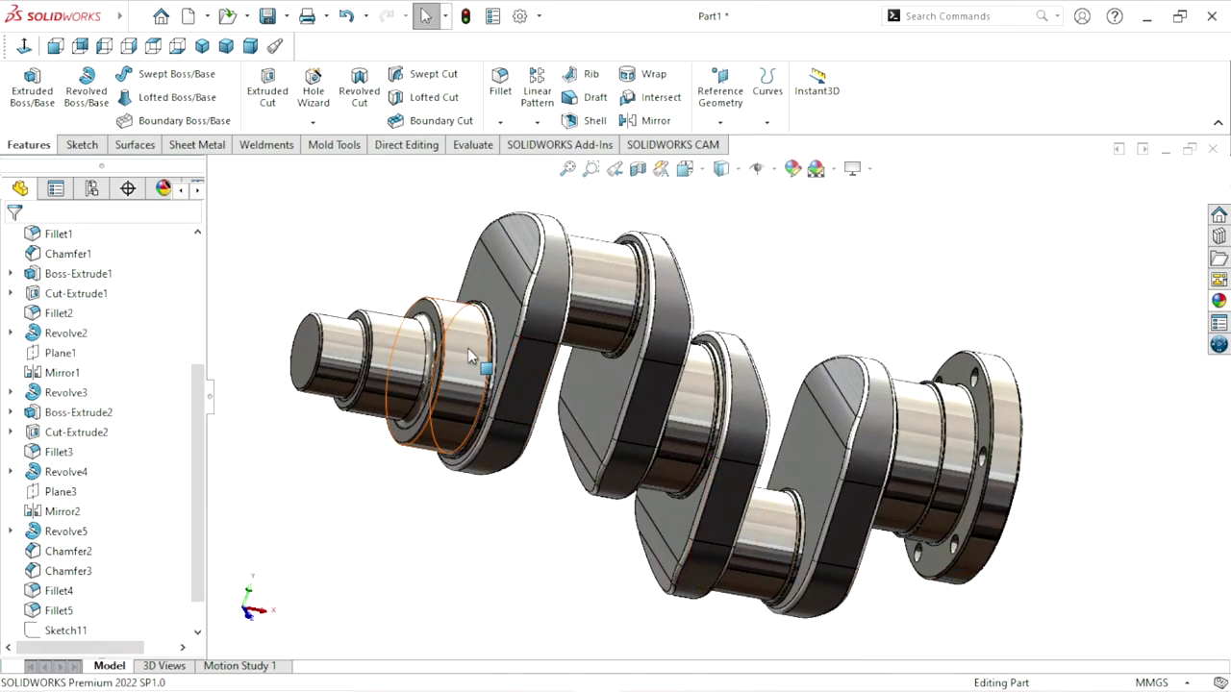
click(468, 348)
ctrl+click(355, 350)
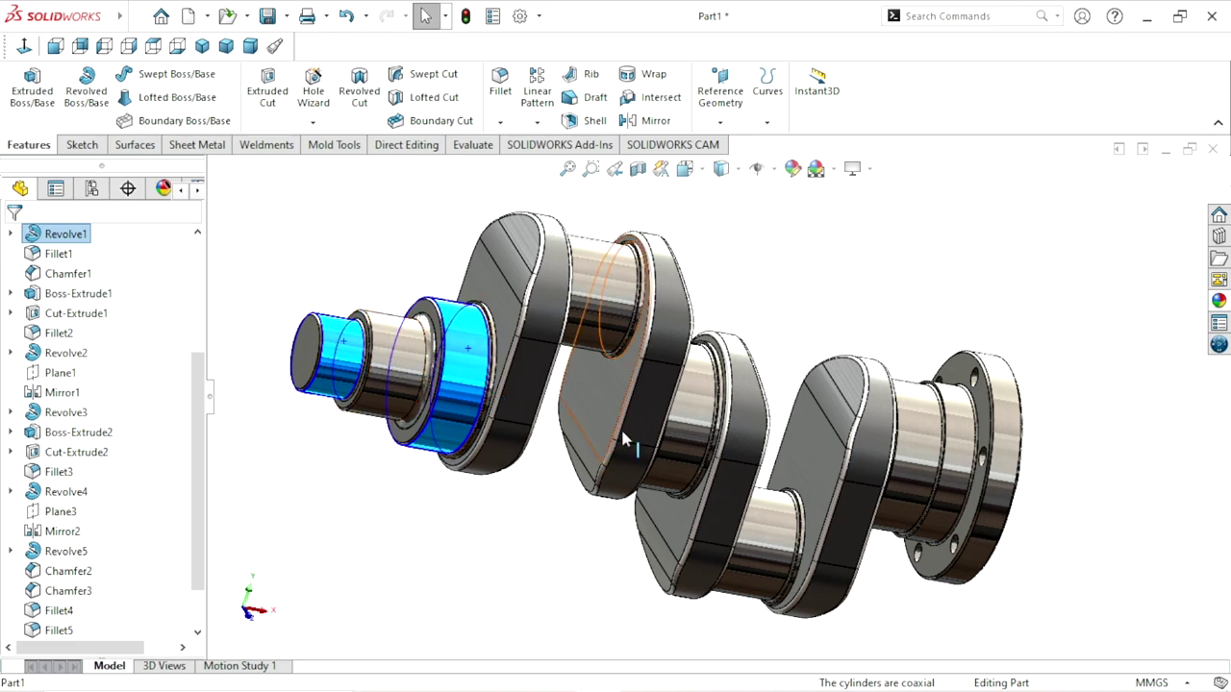
ctrl+click(707, 438)
ctrl+click(774, 564)
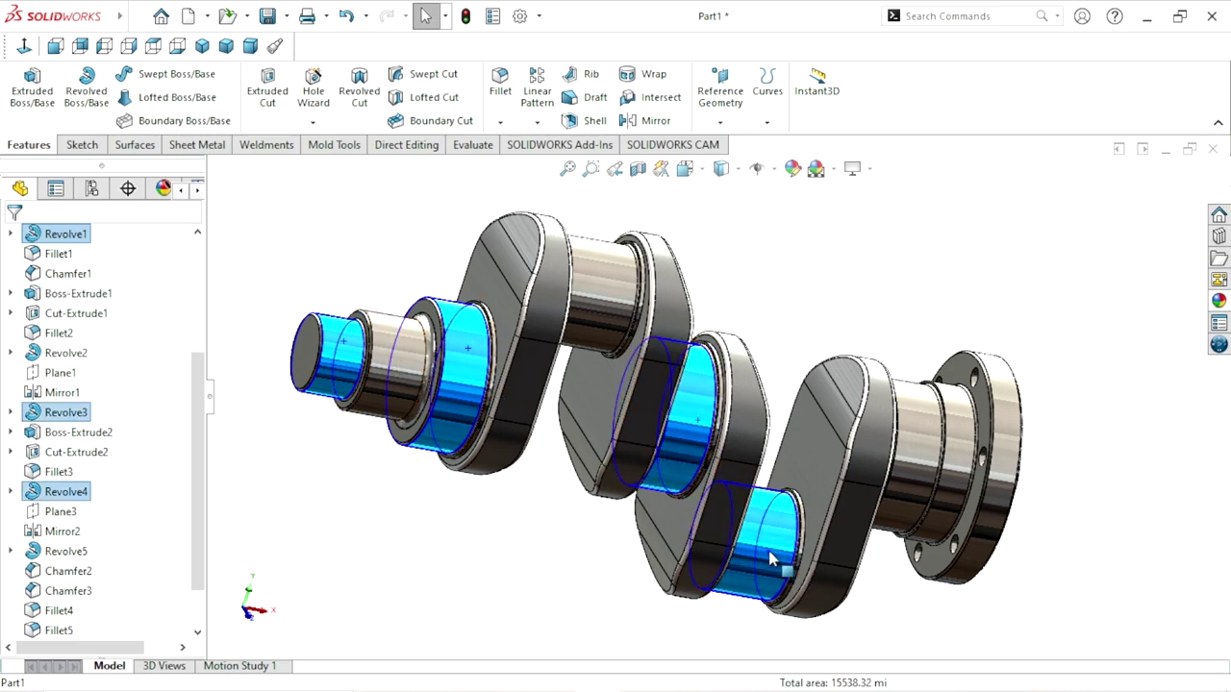
ctrl+click(913, 457)
scroll(895, 591, up, 3)
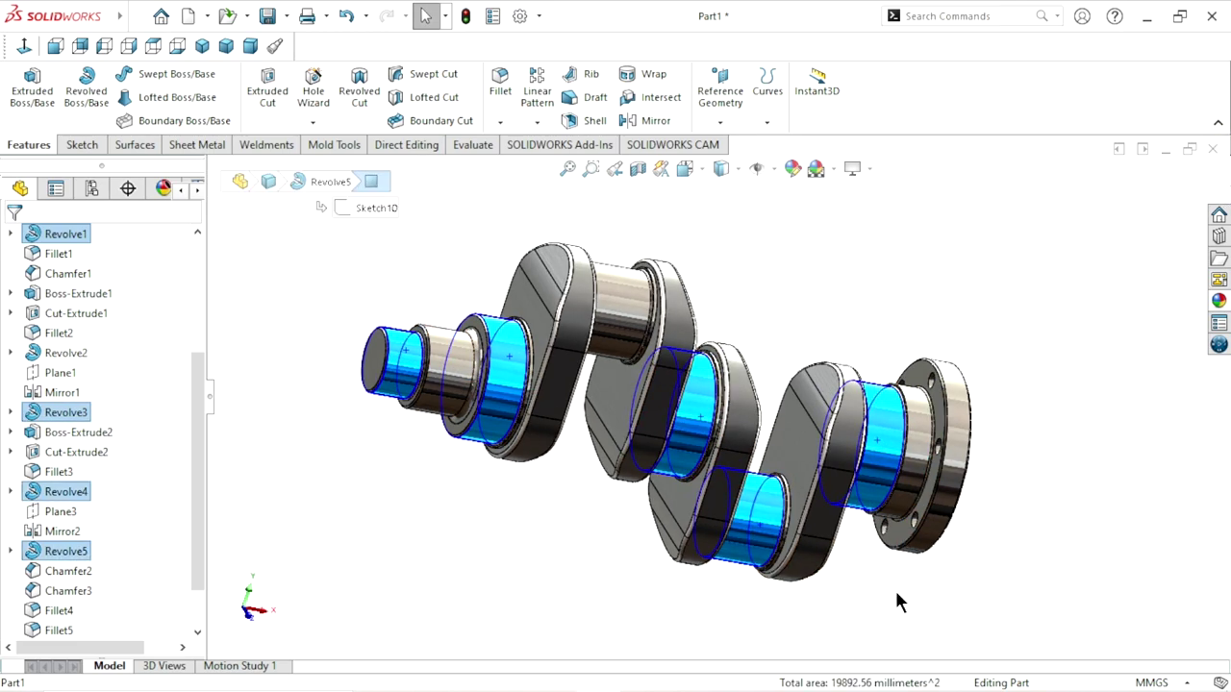
middle_drag(737, 514, 873, 571)
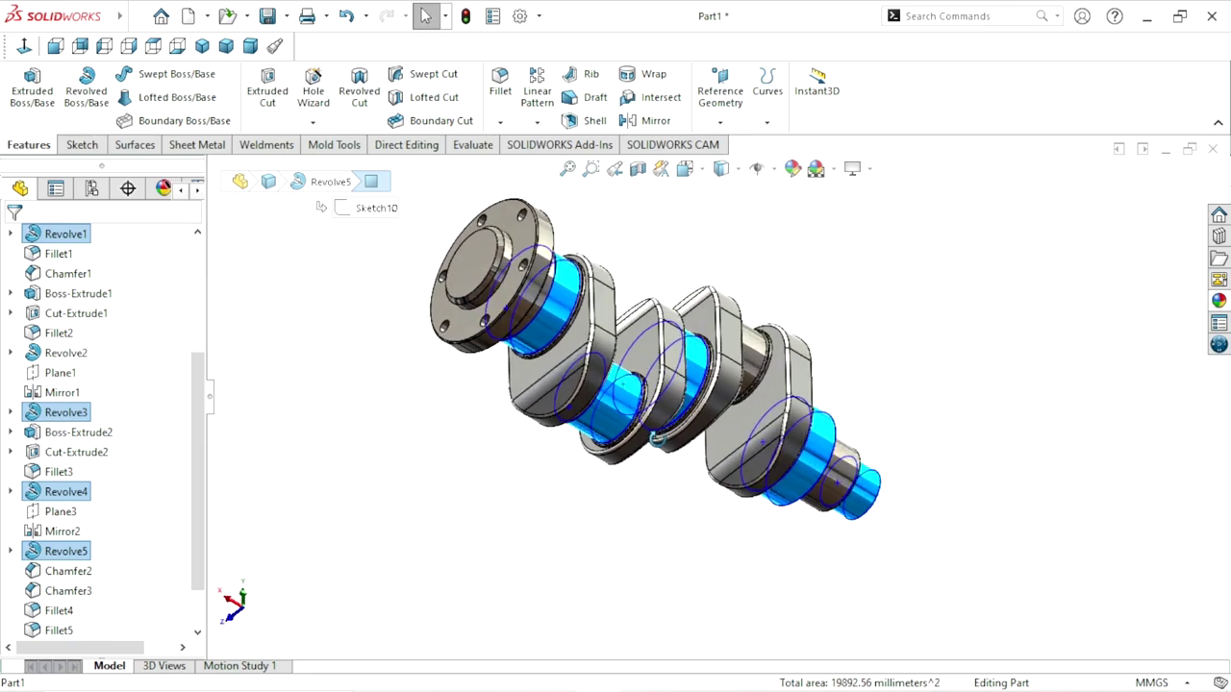
Apply the chromium plate appearance to the selected journals.
click(1218, 302)
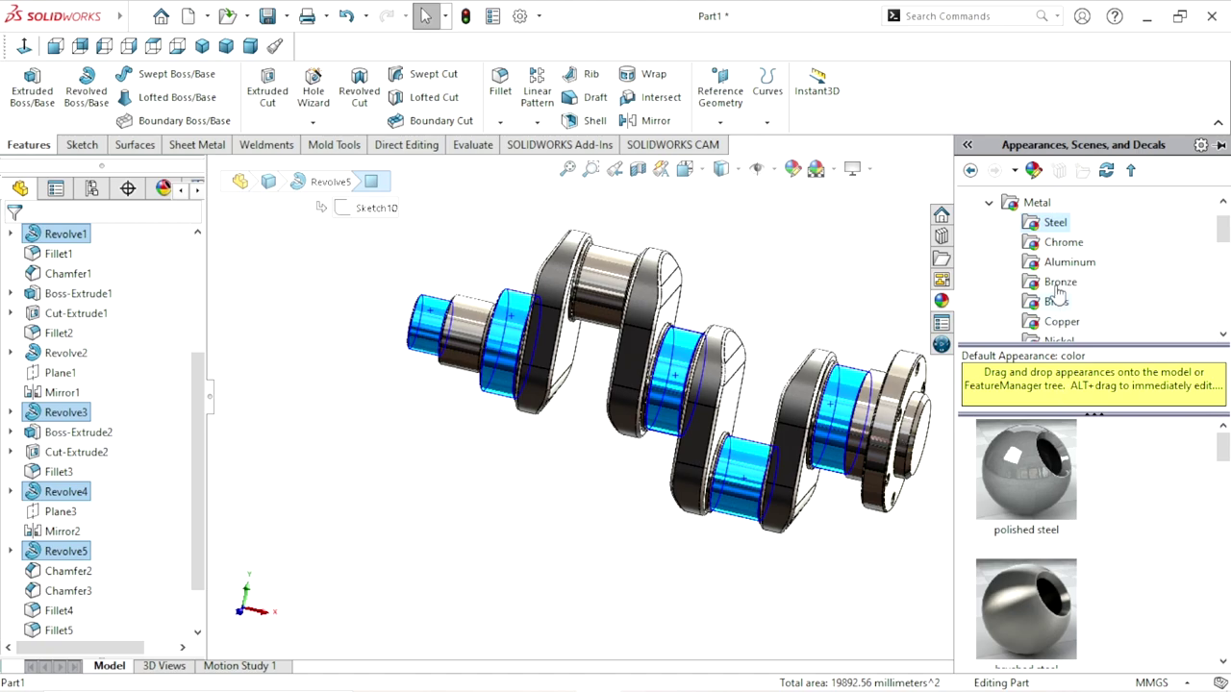
click(1054, 502)
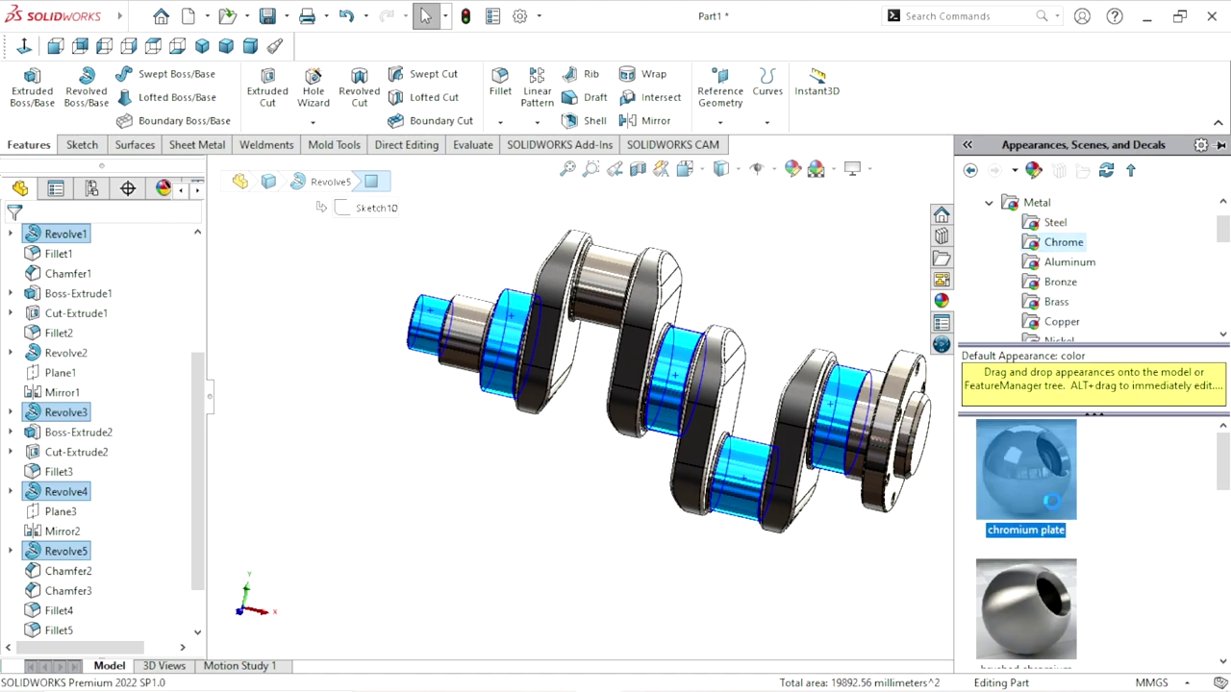
click(514, 549)
scroll(780, 366, down, 3)
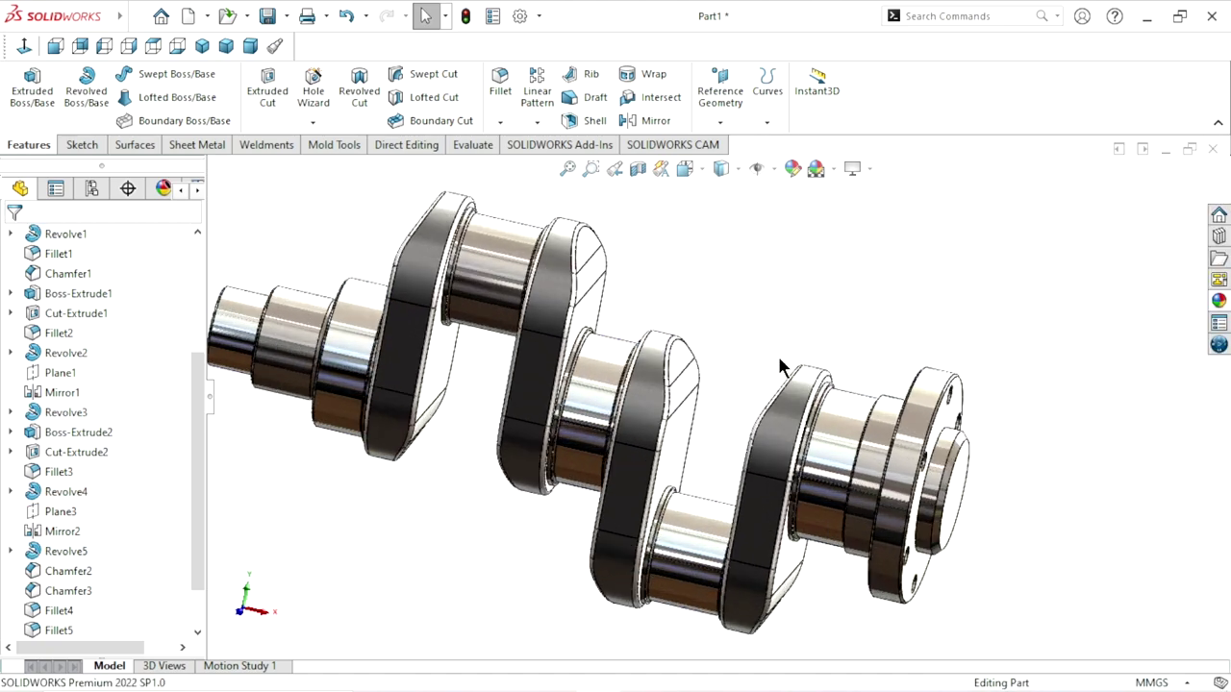
In trimetric view, give the Fillet4 web-edge rounds the cast carbon steel appearance in black.
click(203, 46)
click(224, 46)
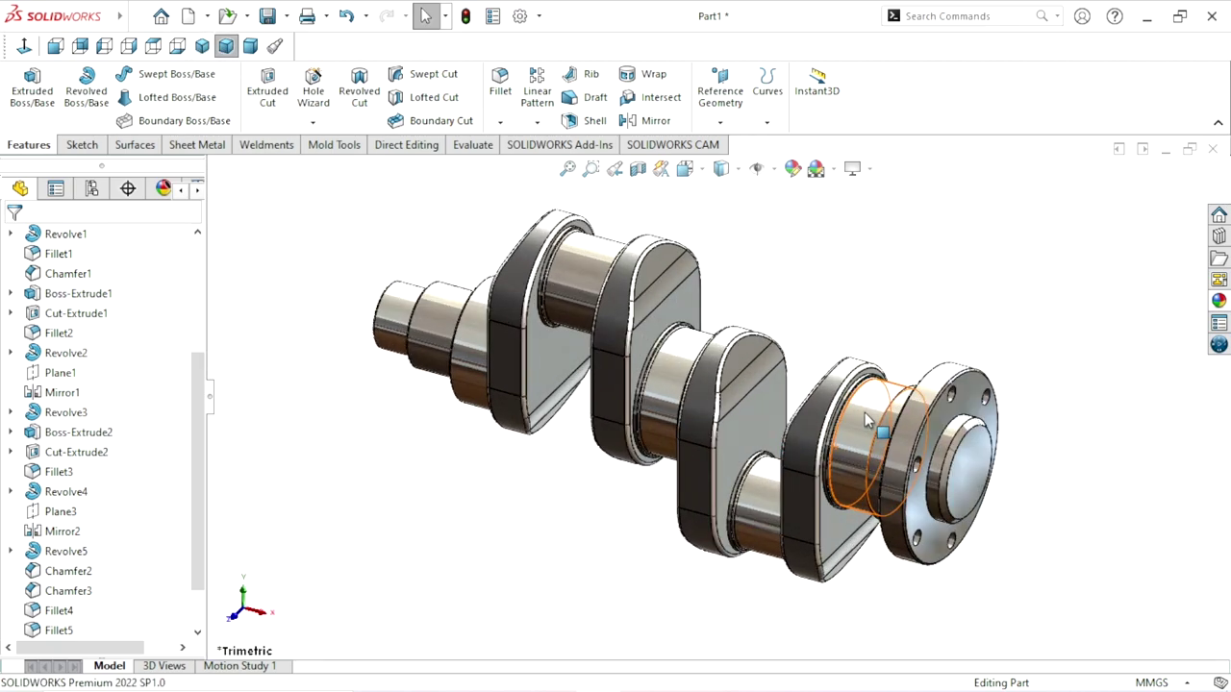
scroll(864, 412, down, 2)
scroll(573, 288, down, 5)
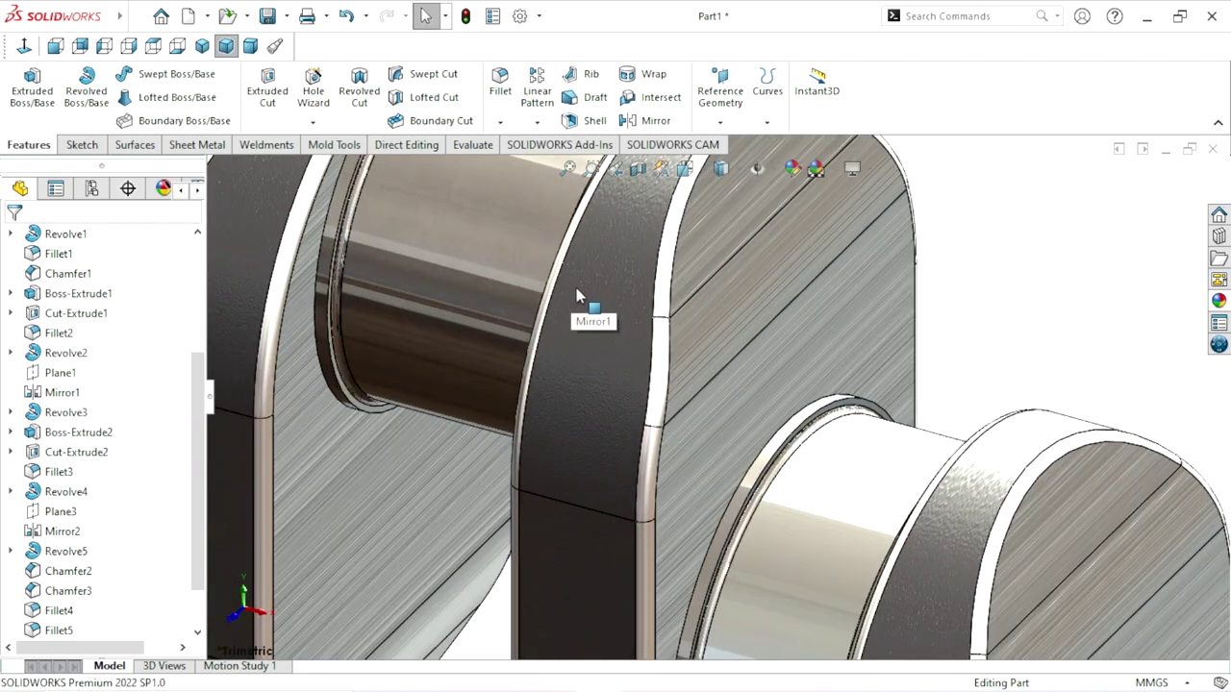
click(668, 271)
scroll(692, 317, up, 3)
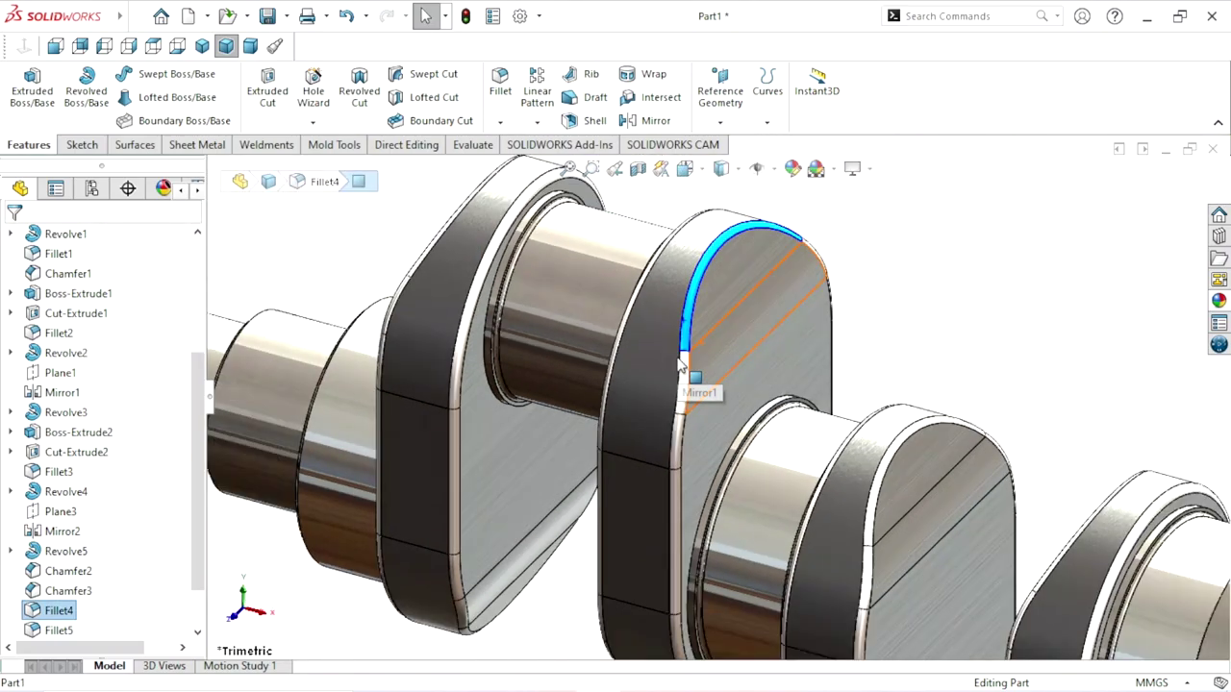
click(72, 610)
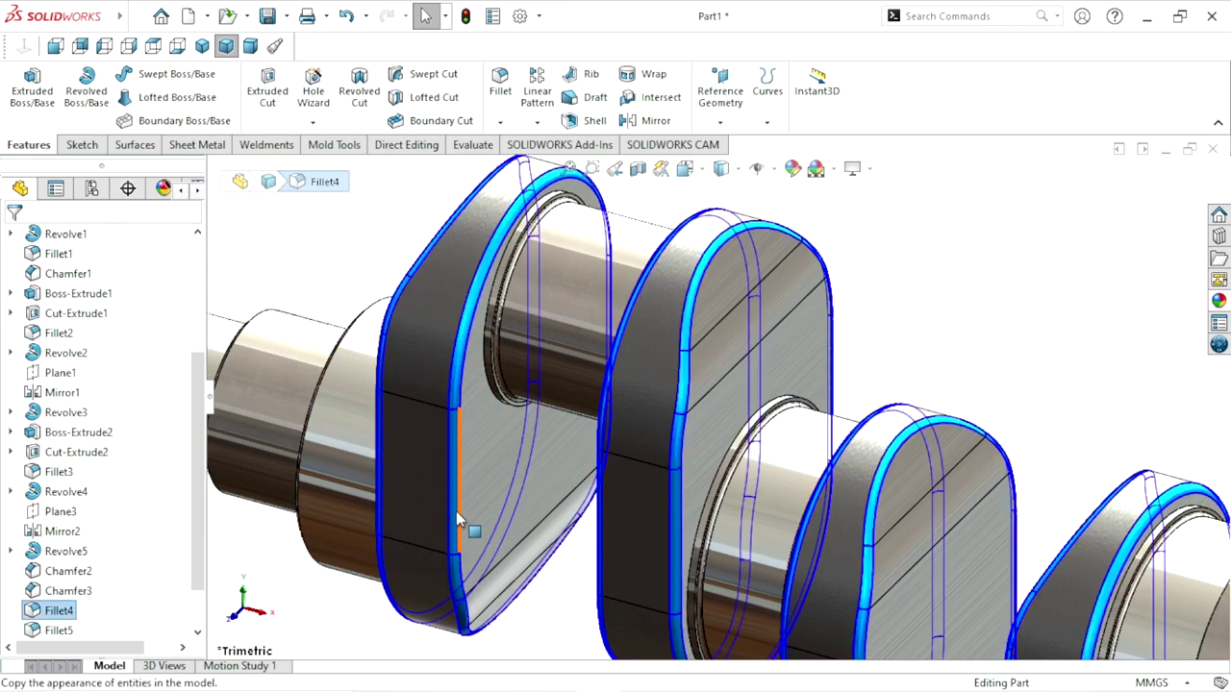
scroll(721, 384, up, 3)
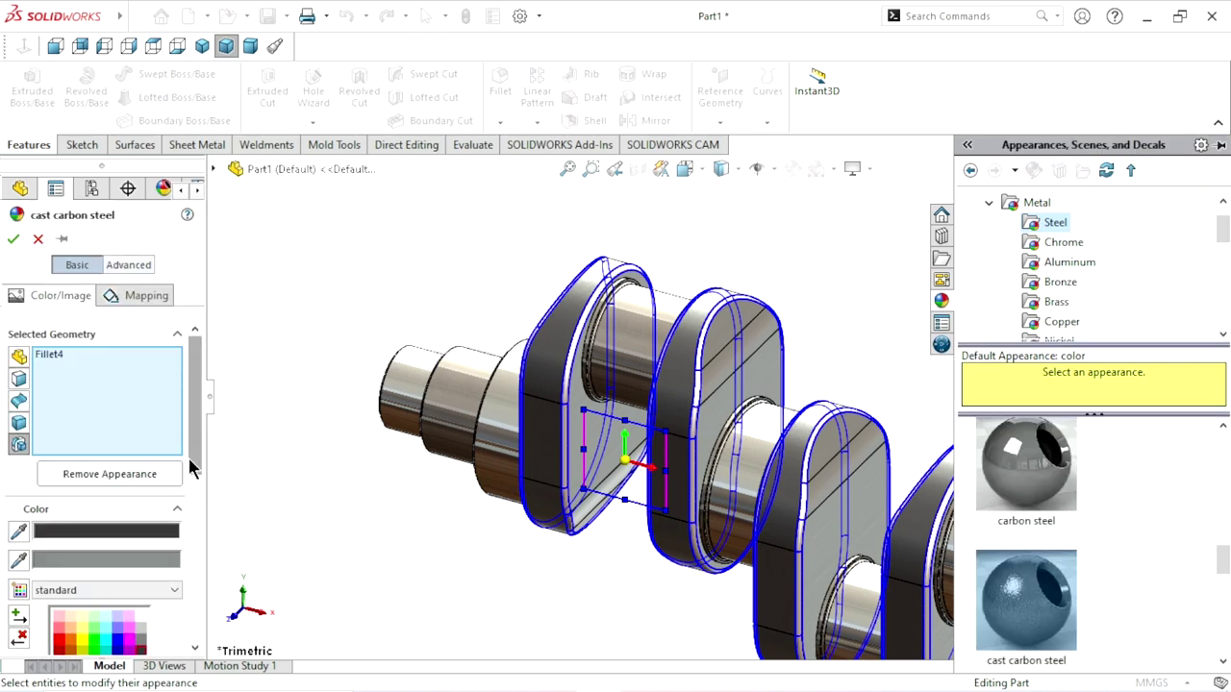
drag(191, 468, 208, 514)
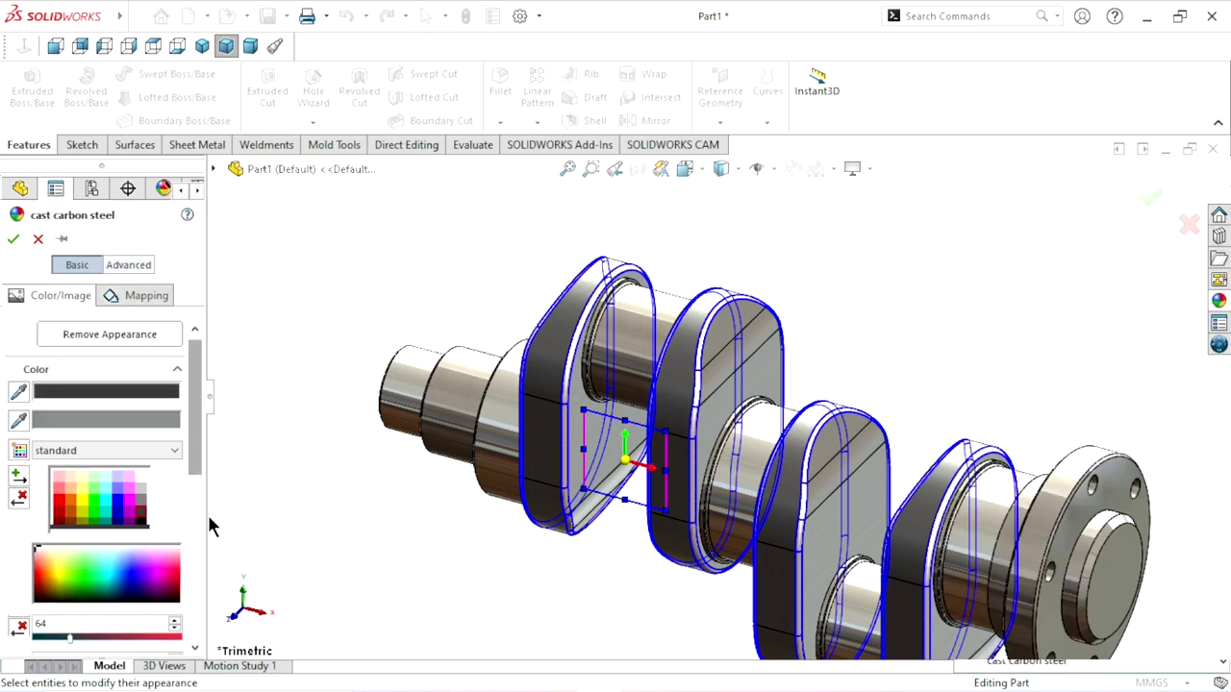
click(140, 524)
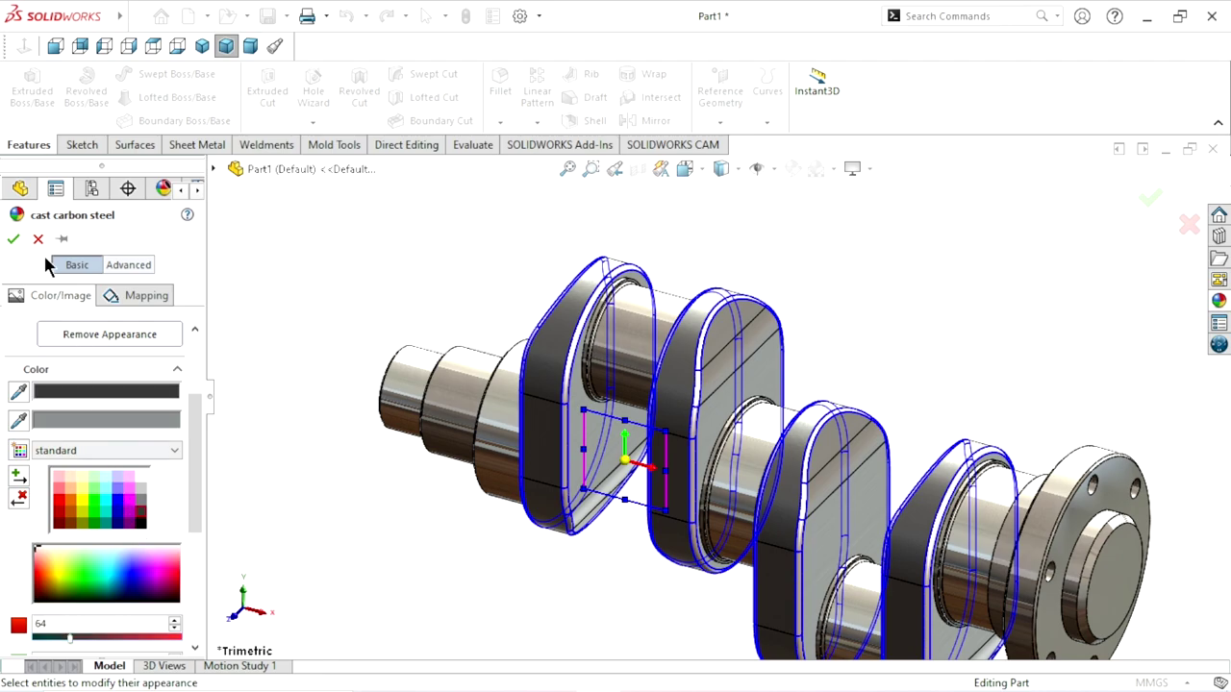
click(13, 239)
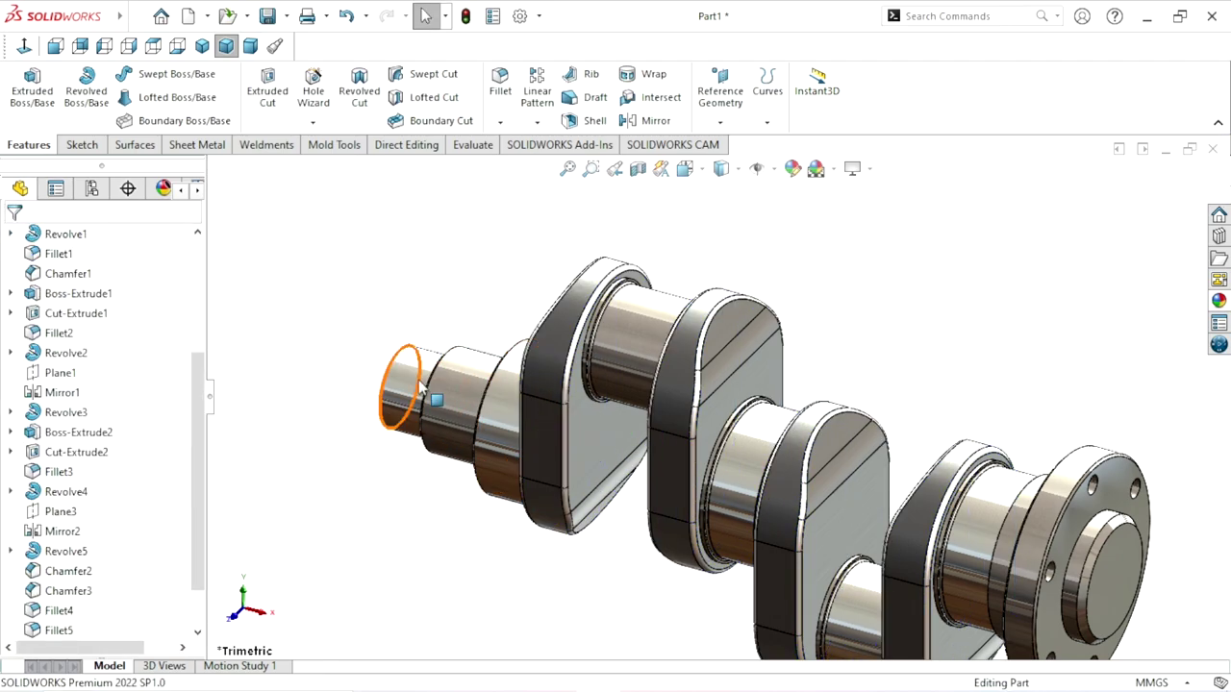
key(f)
mouse_move(918, 575)
middle_down()
mouse_move(706, 473)
mouse_move(796, 372)
mouse_move(645, 349)
mouse_move(720, 426)
mouse_move(841, 432)
mouse_move(816, 432)
mouse_move(758, 359)
middle_up()
scroll(676, 344, down, 5)
scroll(676, 344, down, 3)
scroll(687, 356, down, 2)
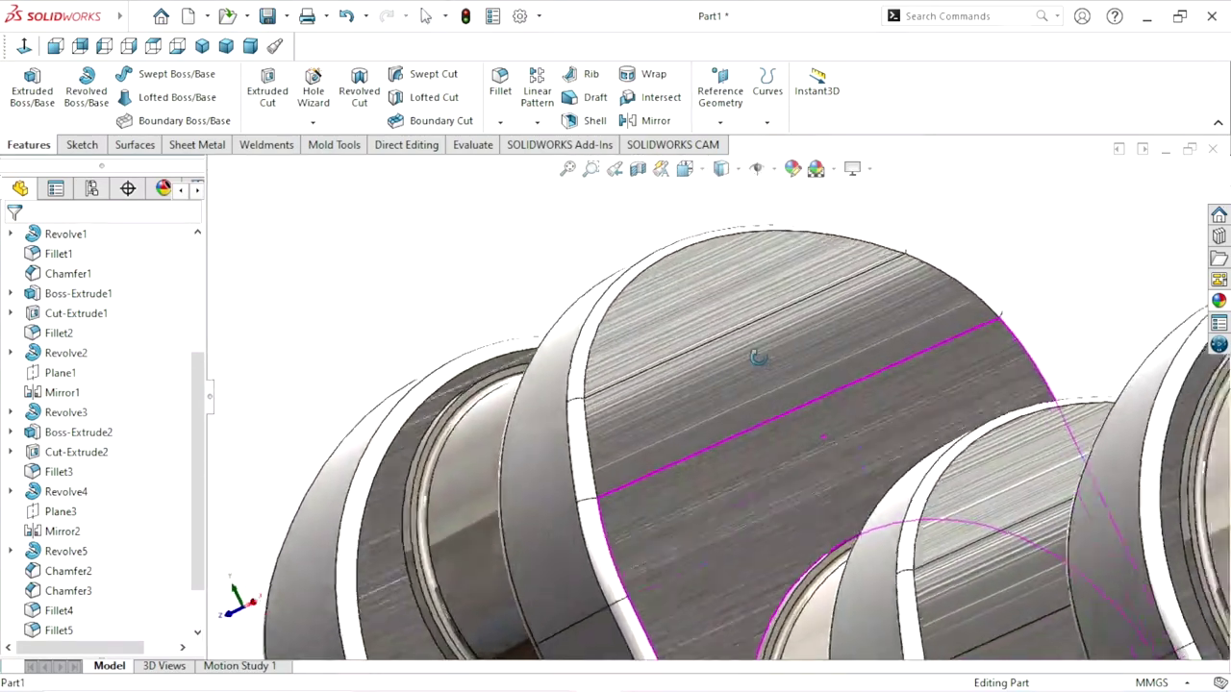
scroll(747, 417, up, 2)
scroll(759, 466, up, 4)
scroll(788, 536, up, 1)
scroll(784, 552, up, 3)
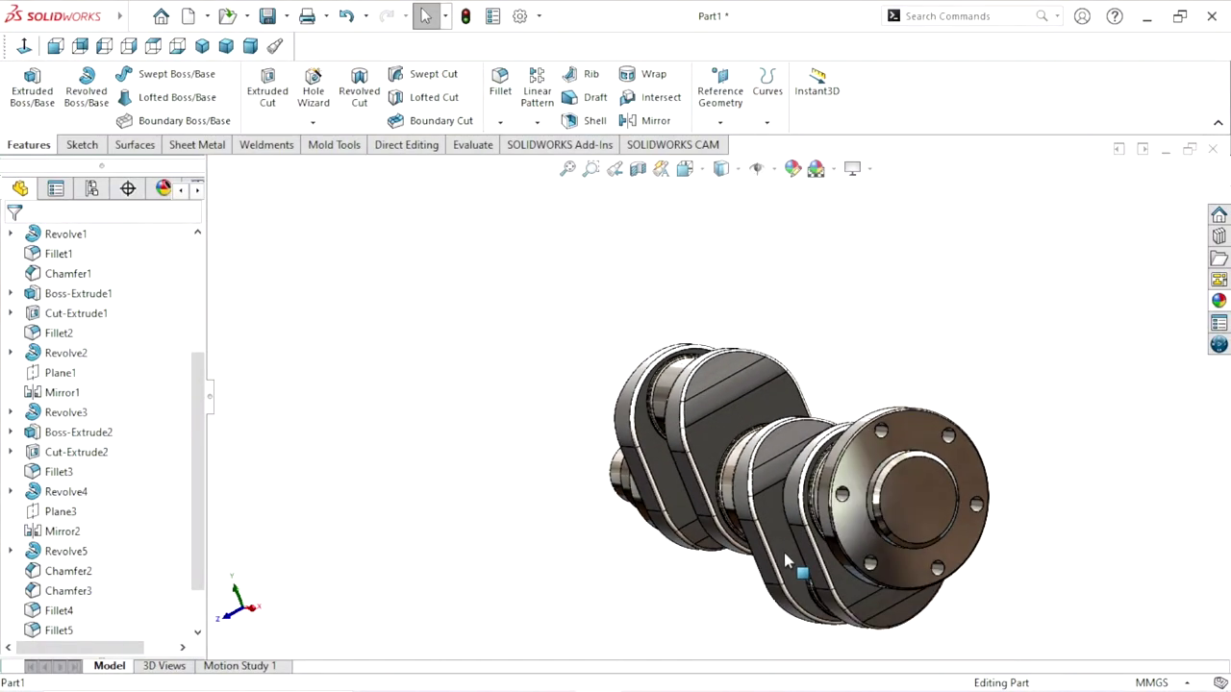
scroll(730, 490, down, 5)
click(230, 48)
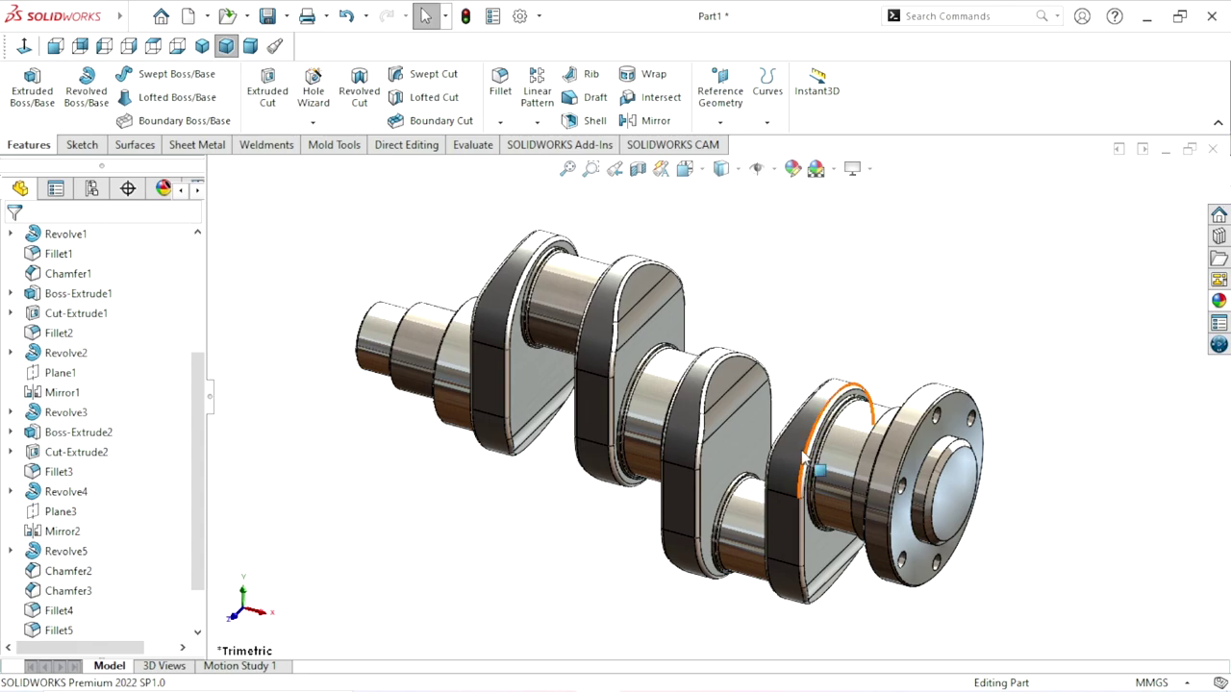
scroll(569, 390, down, 2)
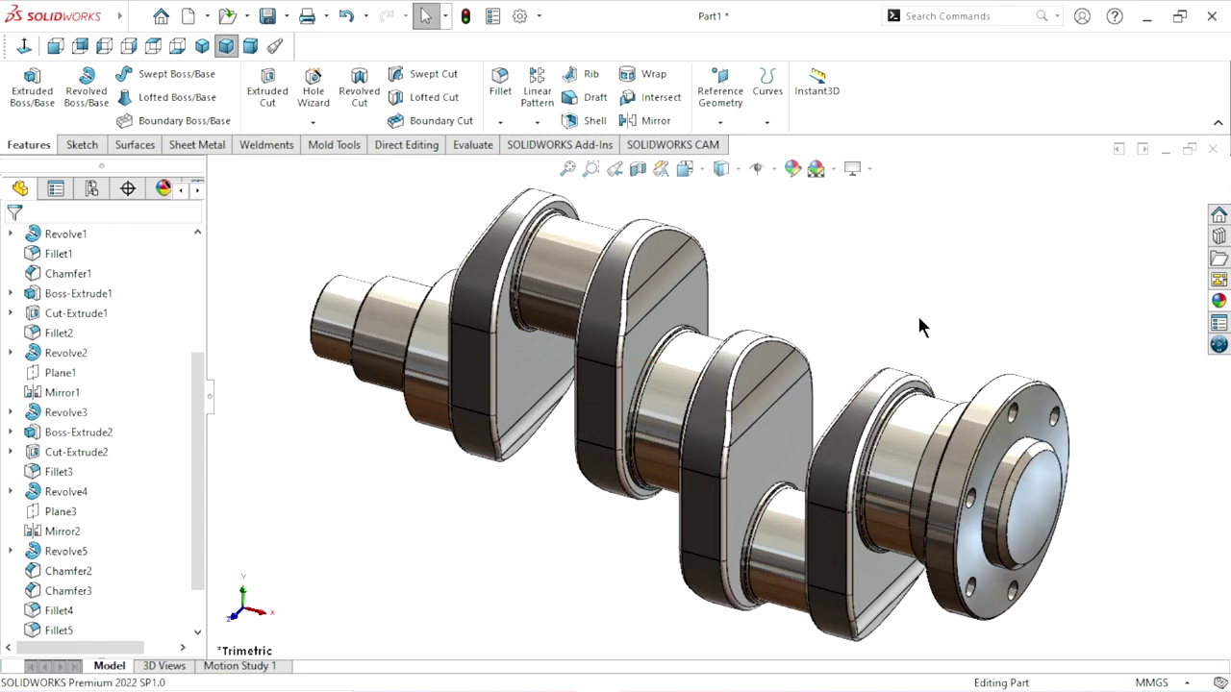